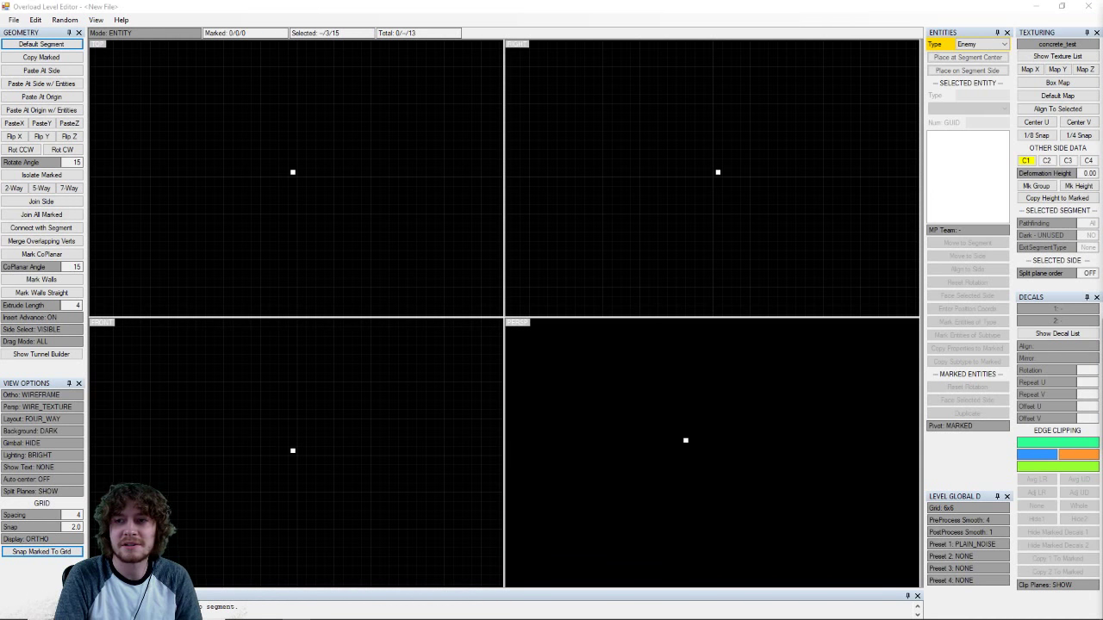
- Cycle the viewport layout and set it to RIGHT
drag(220, 128, 319, 219)
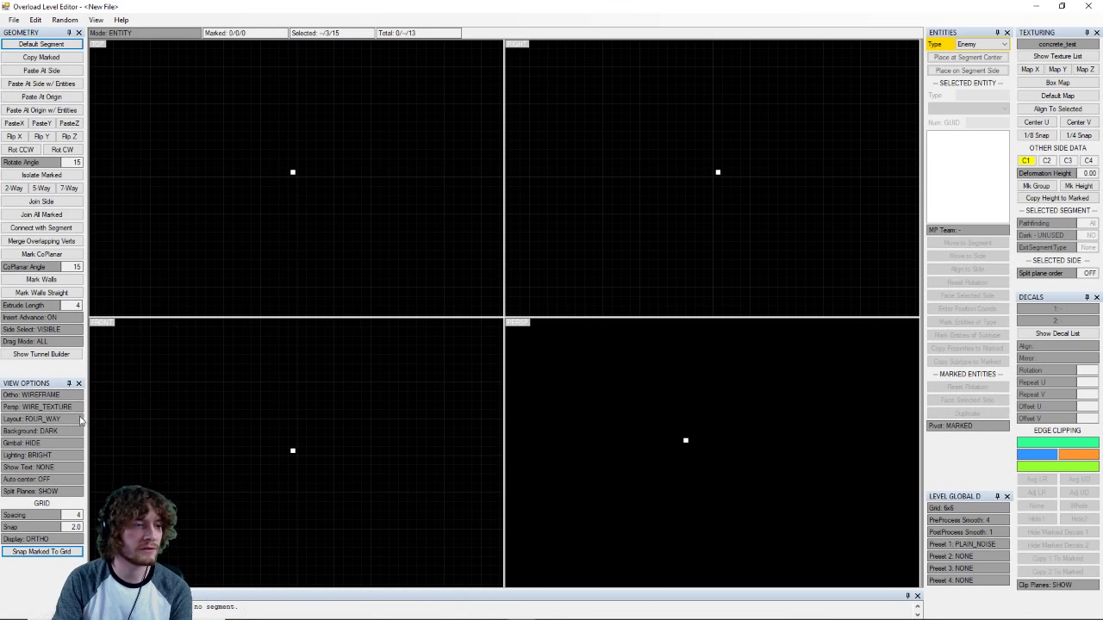
click(57, 420)
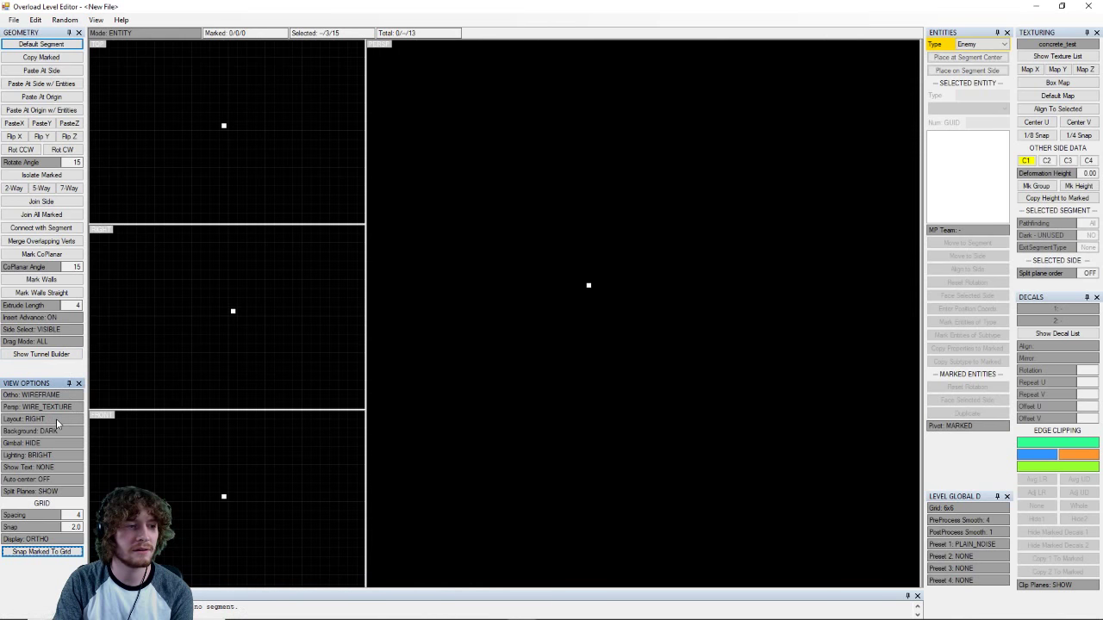
click(57, 420)
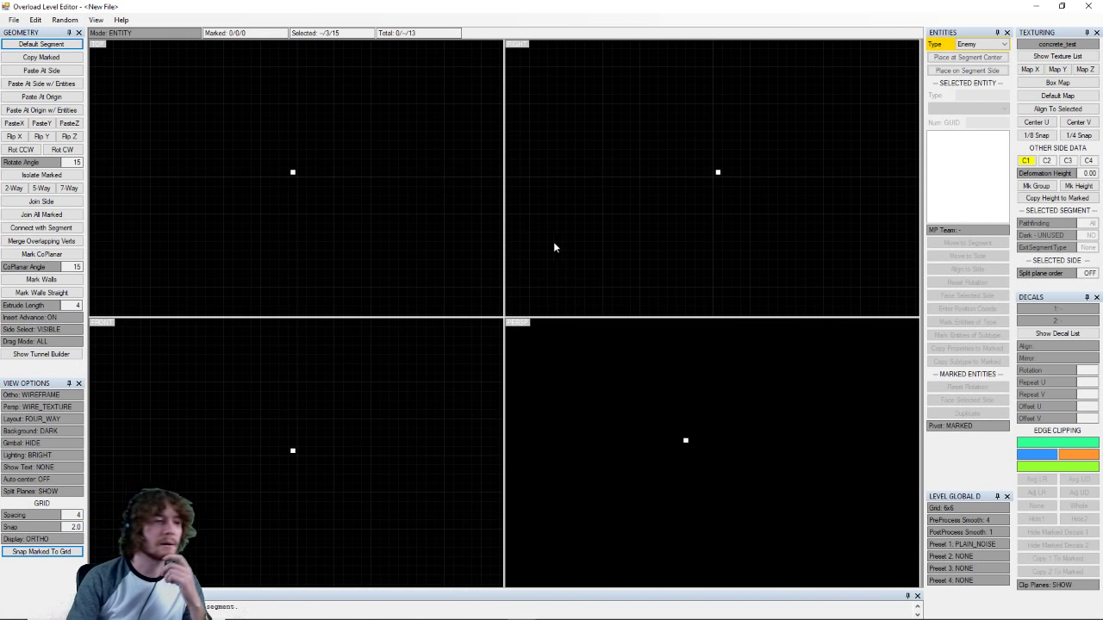
click(50, 419)
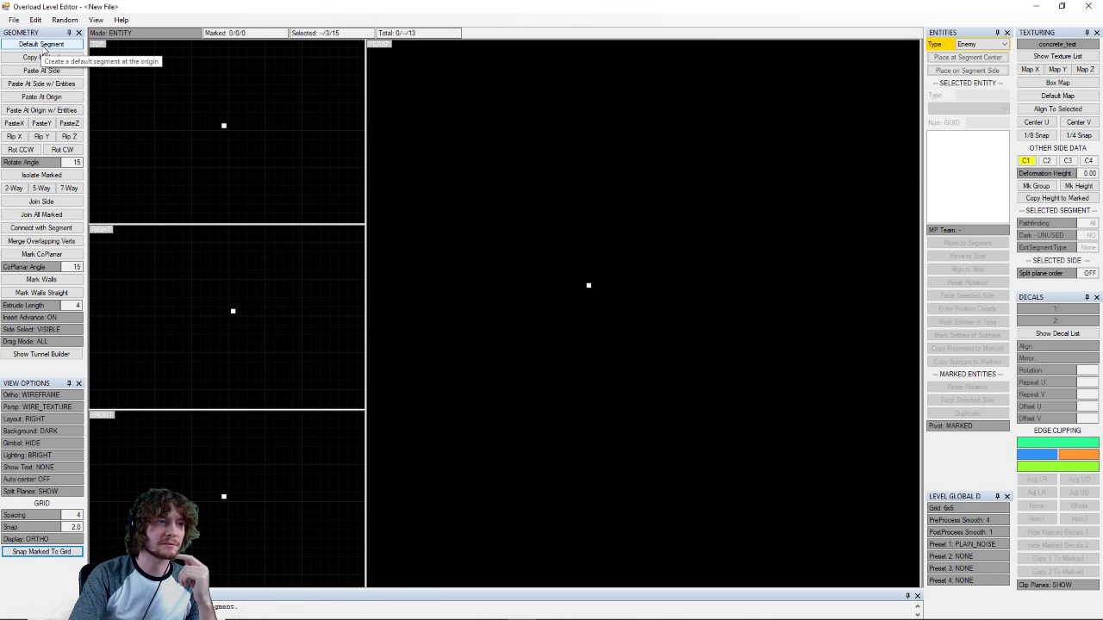
- Create a default segment at the origin and switch the editing mode to SEGMENT
click(42, 49)
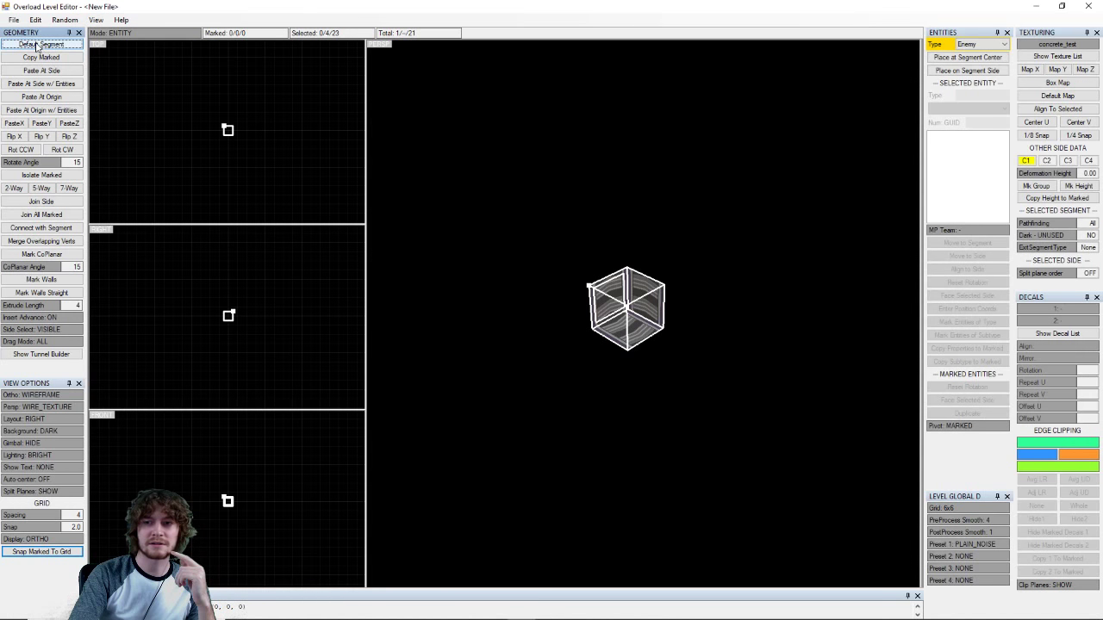
drag(691, 224, 491, 452)
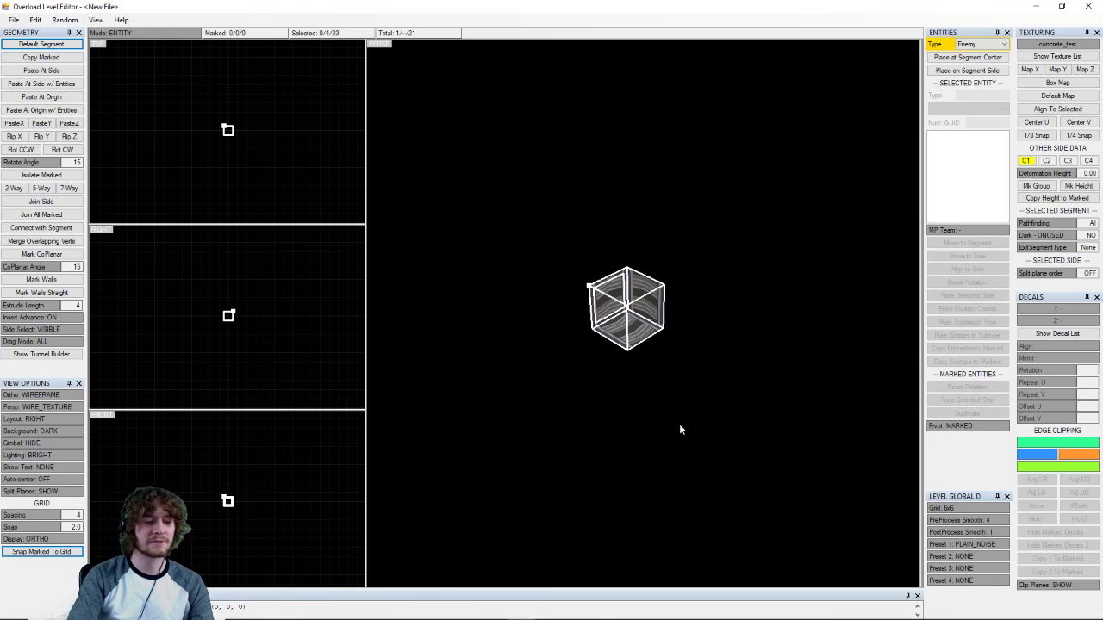
key(Tab)
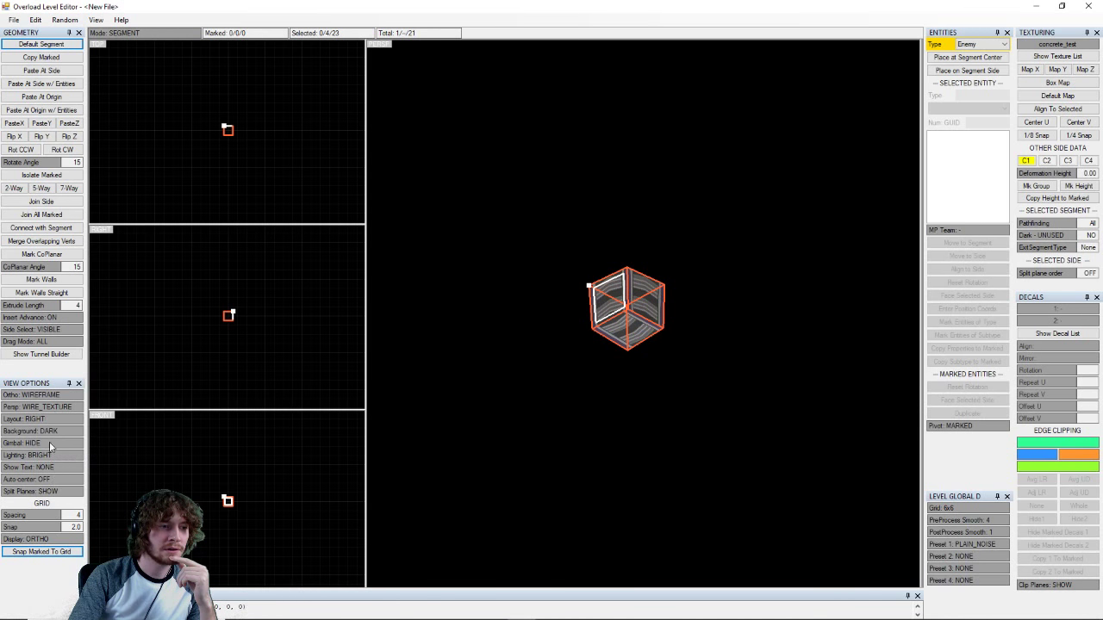
- Cycle the viewport layout through TOP, DOUBLE and BOTTOM and set it to FOUR_WAY
click(42, 420)
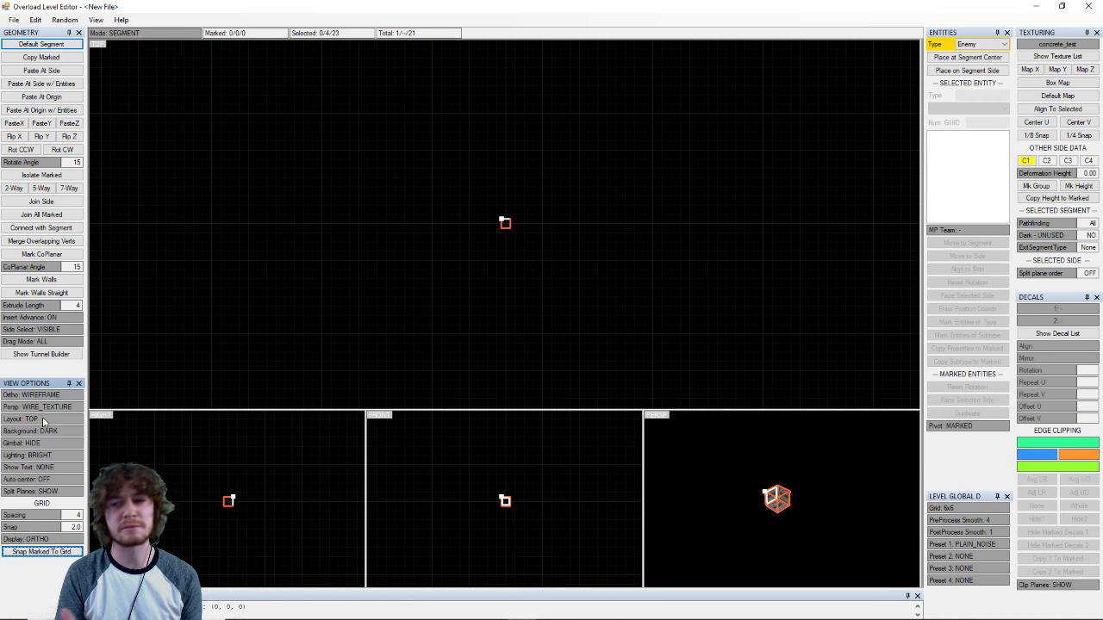
click(43, 420)
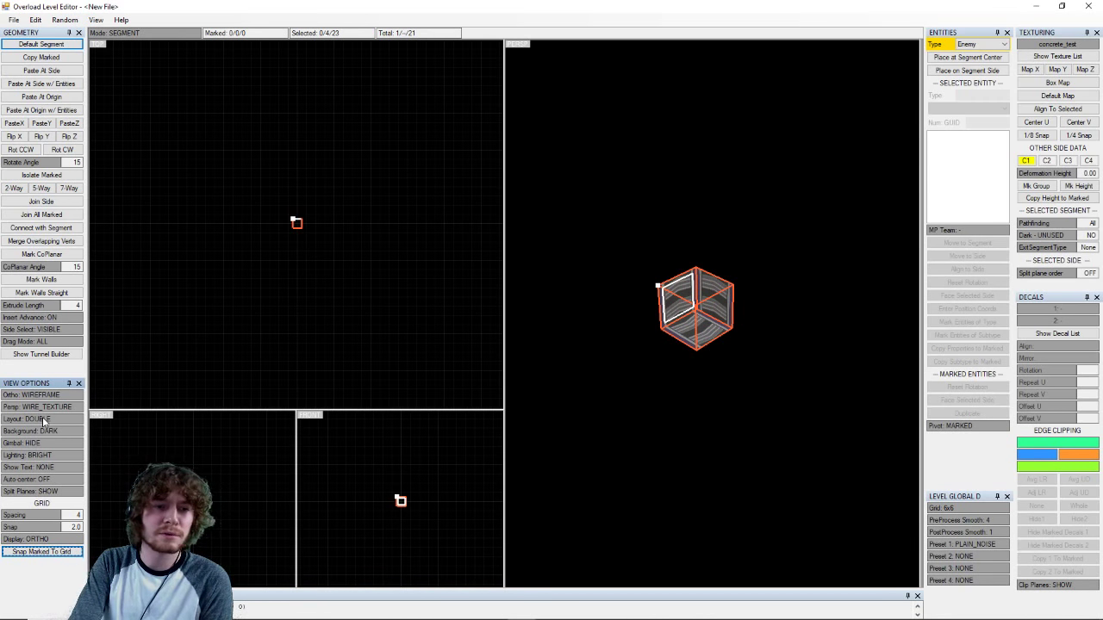
click(43, 420)
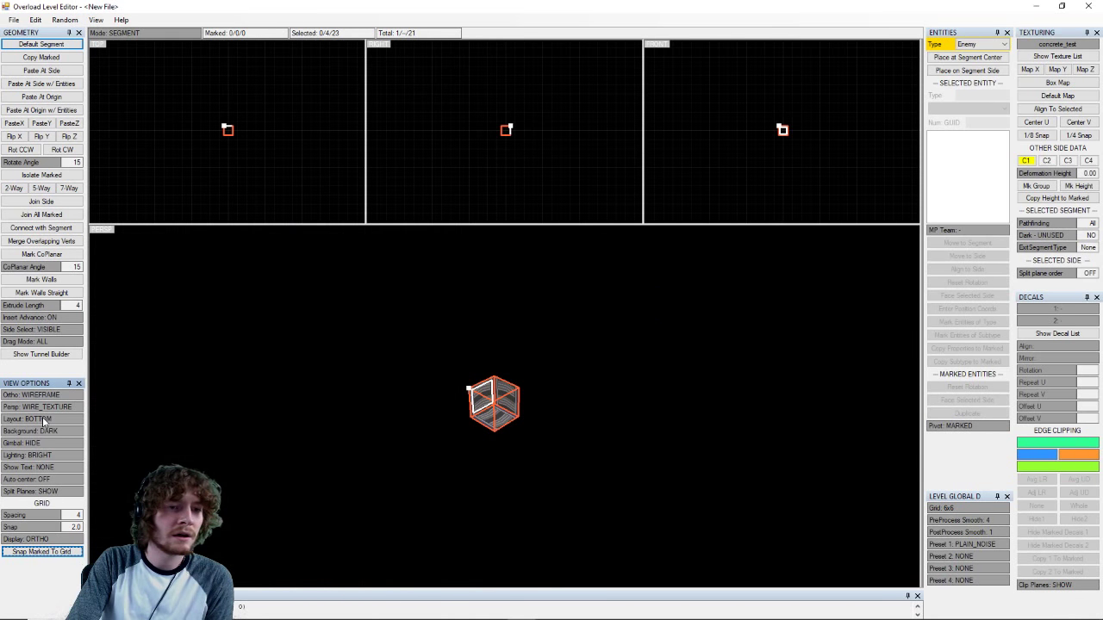
click(43, 421)
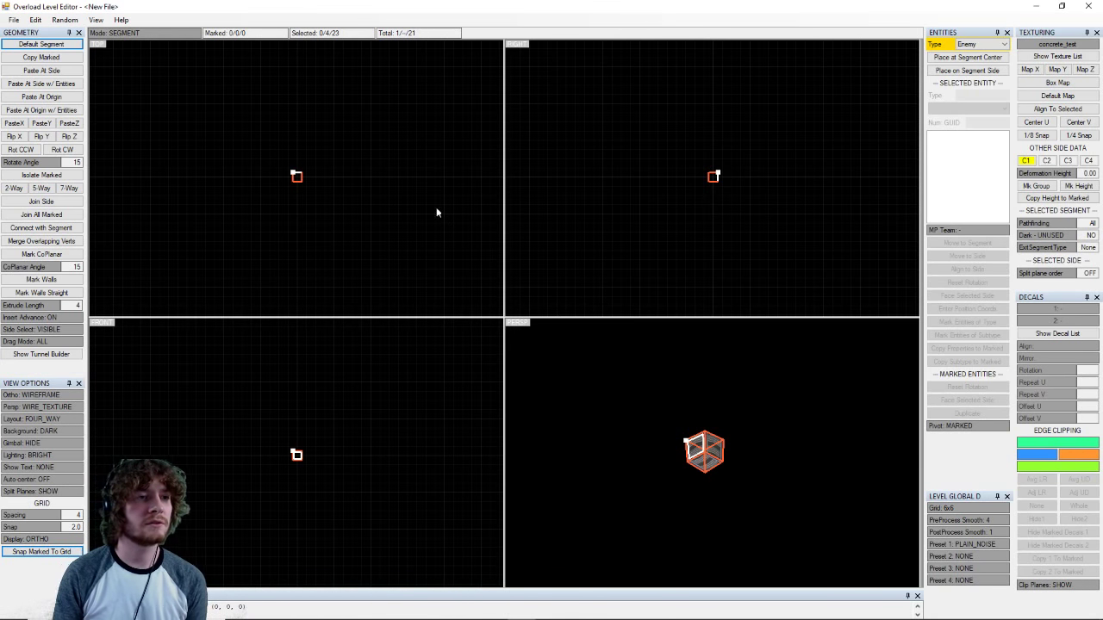
scroll(389, 171, up, 4)
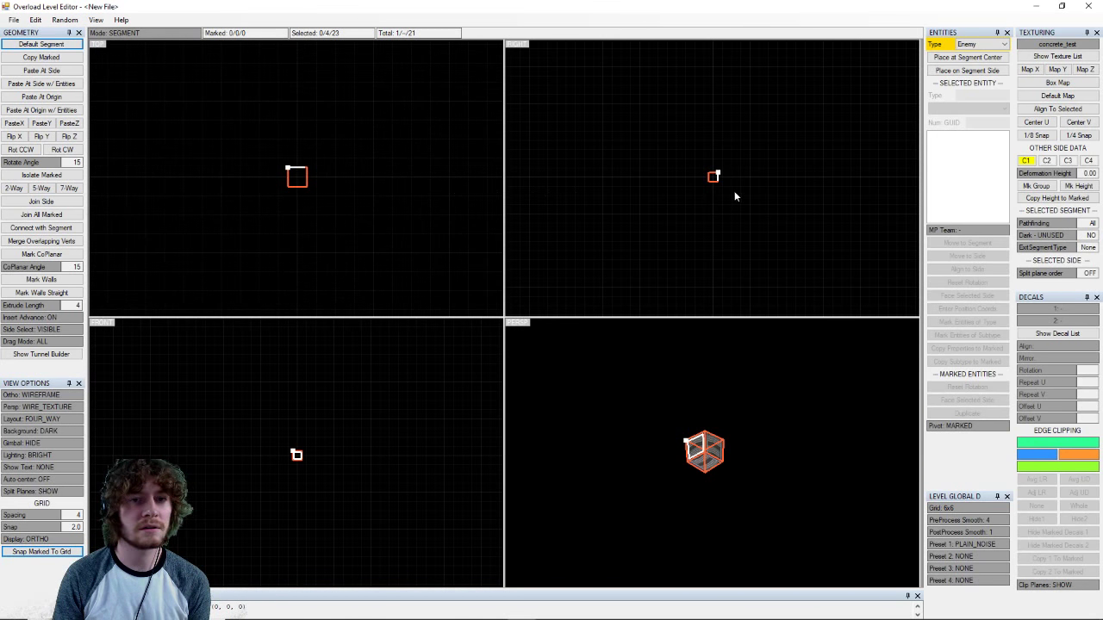
scroll(734, 190, up, 4)
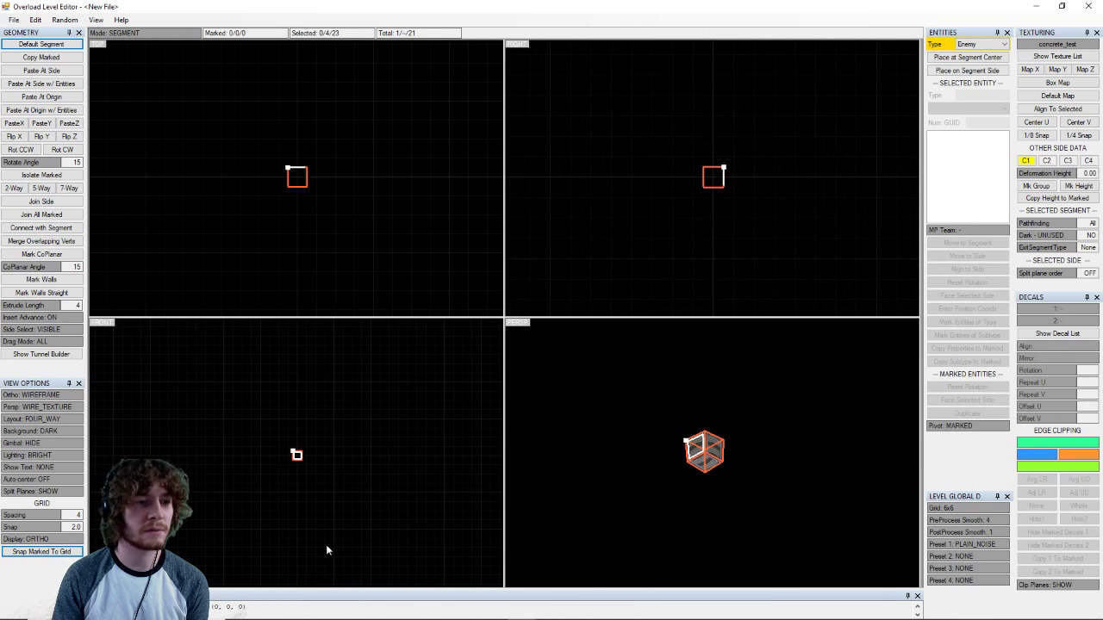
scroll(324, 452, up, 4)
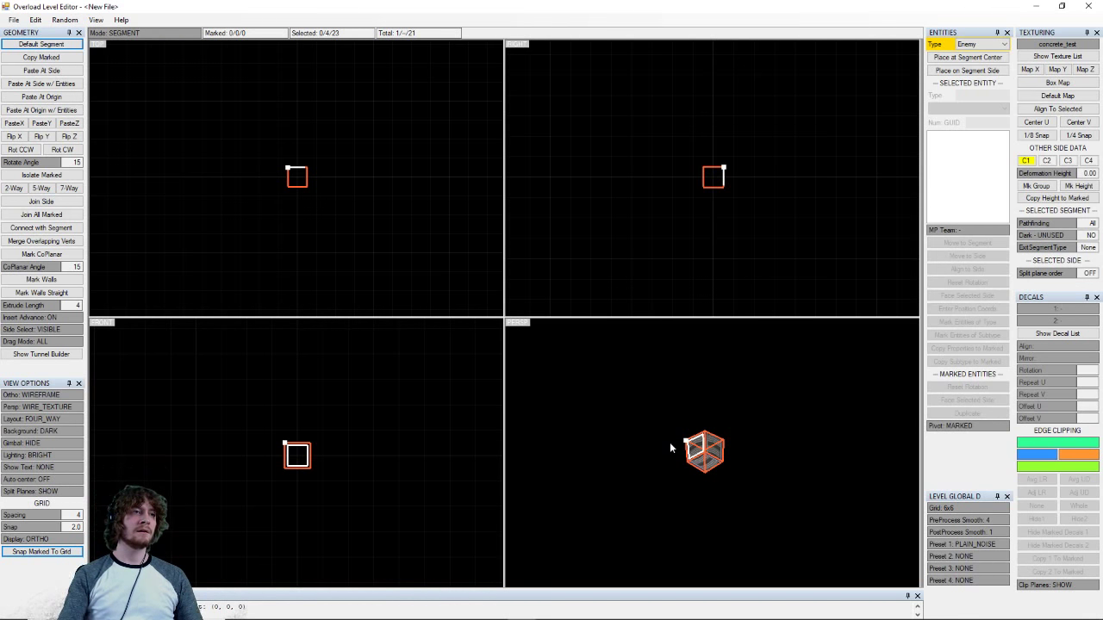
- Step through the side, vertex and entity editing modes and leave SIDE mode active
click(129, 37)
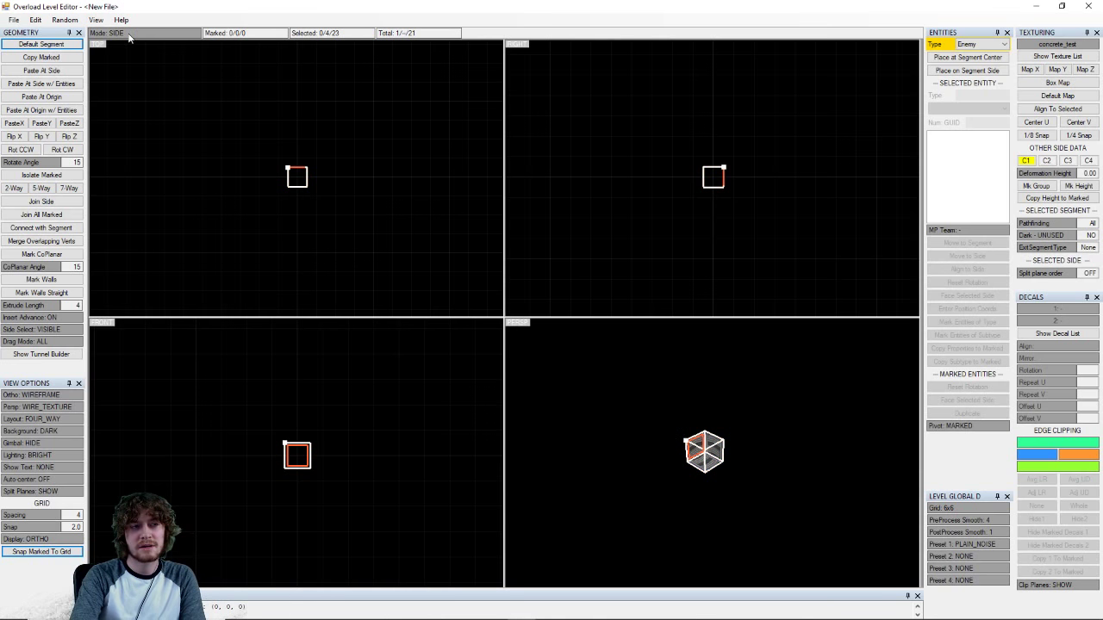
click(129, 37)
click(130, 37)
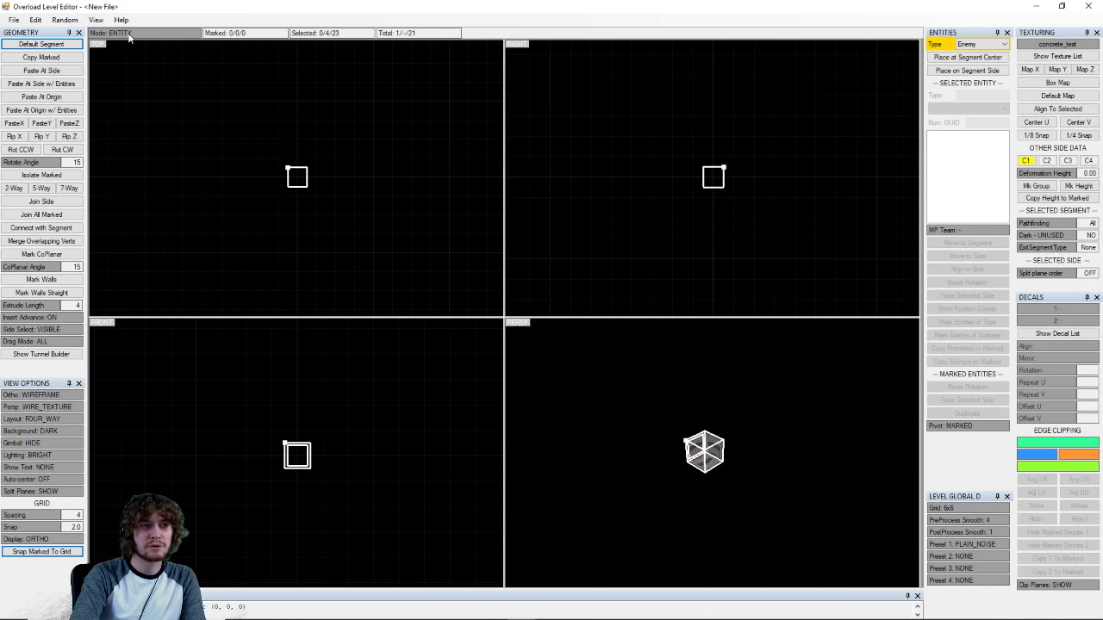
click(129, 37)
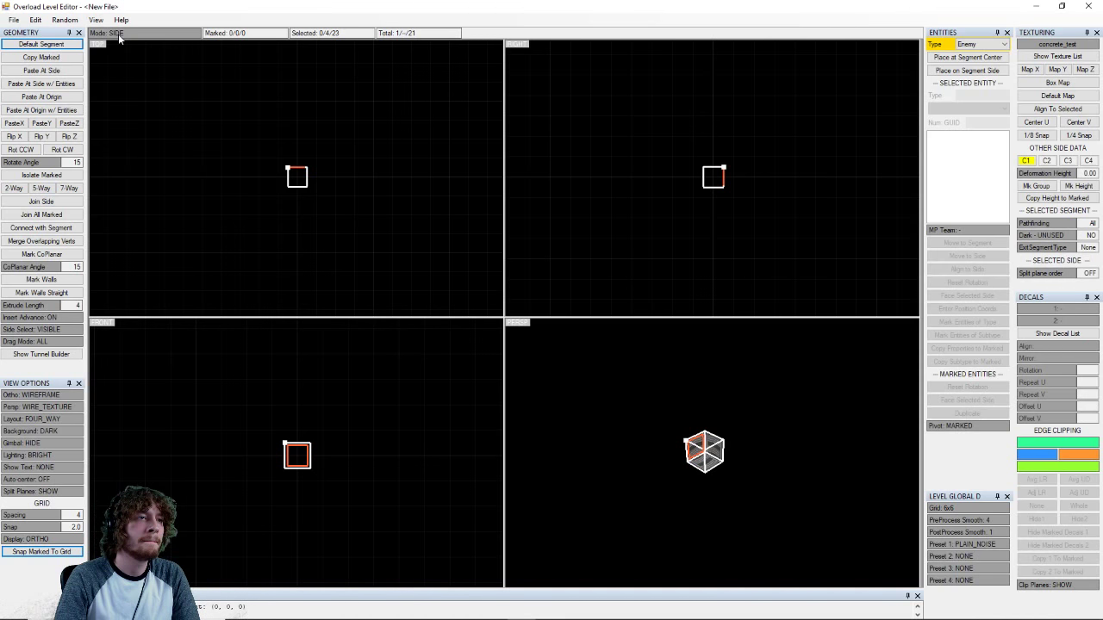
click(118, 36)
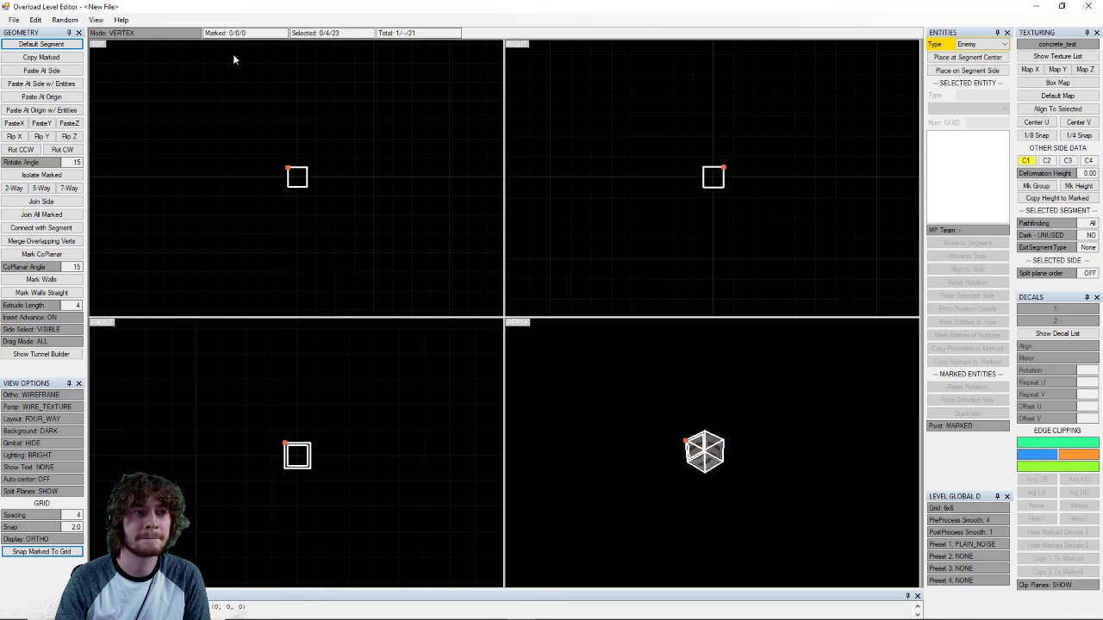
key(2)
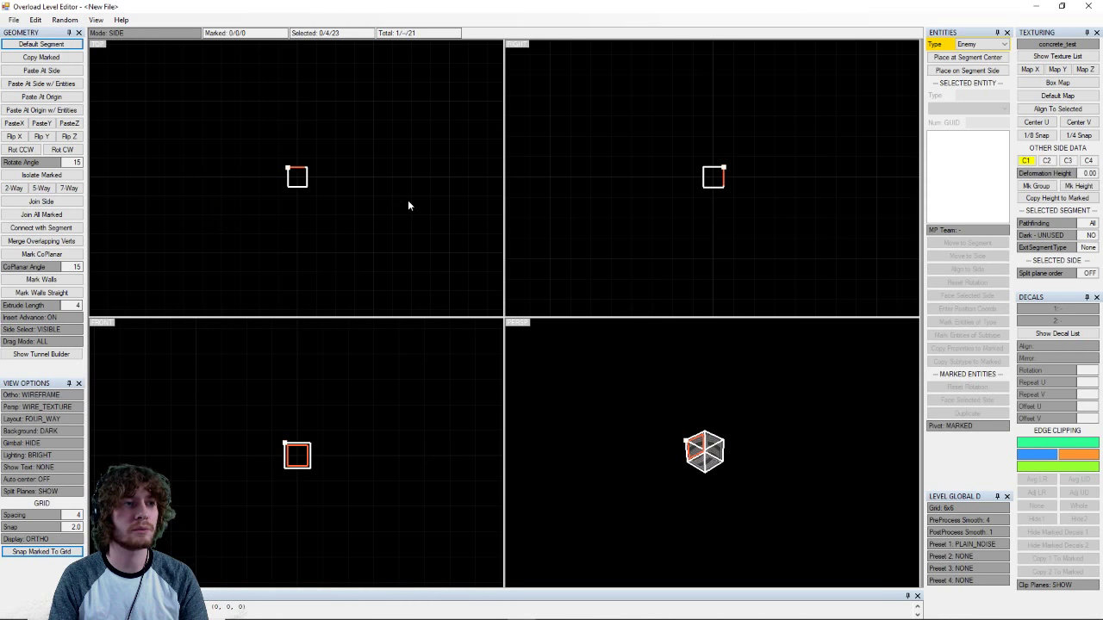
key(1)
key(Tab)
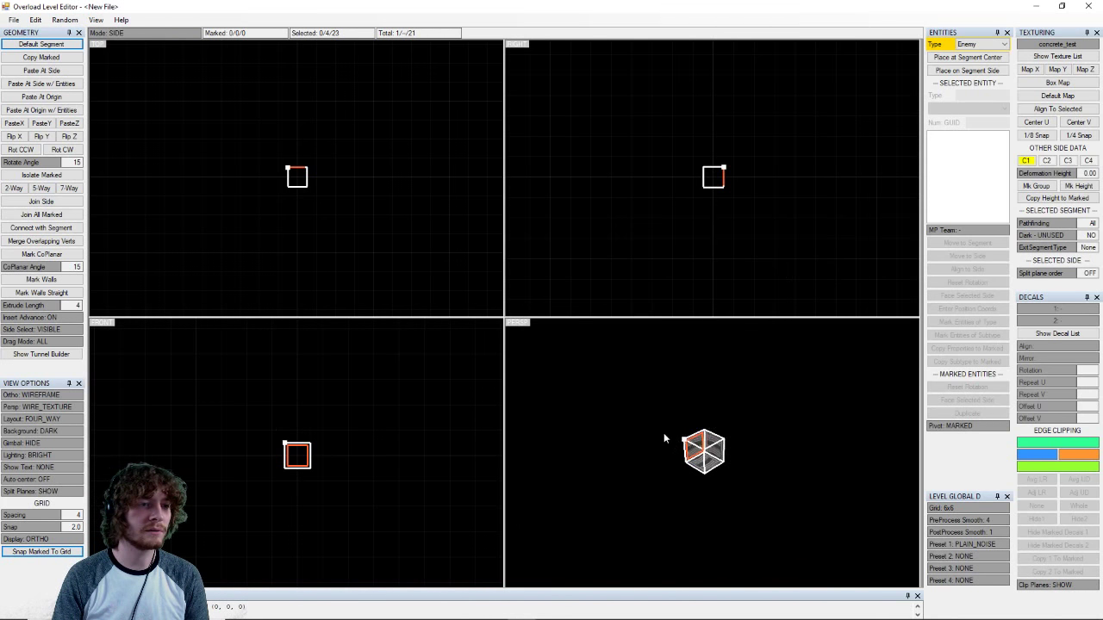
- Insert a new segment on the selected side of the default segment with an extrude length of 4
scroll(665, 434, up, 2)
mouse_move(755, 416)
right_down()
mouse_move(741, 435)
mouse_move(749, 421)
mouse_move(752, 438)
mouse_move(734, 421)
right_up()
scroll(734, 421, up, 2)
scroll(727, 416, up, 2)
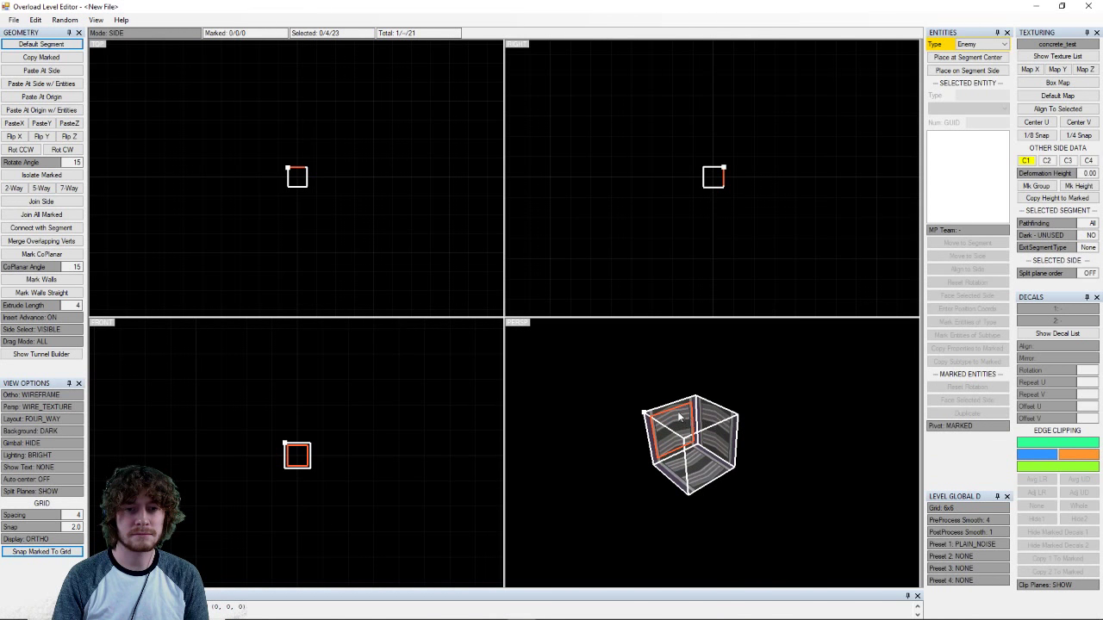
key(space)
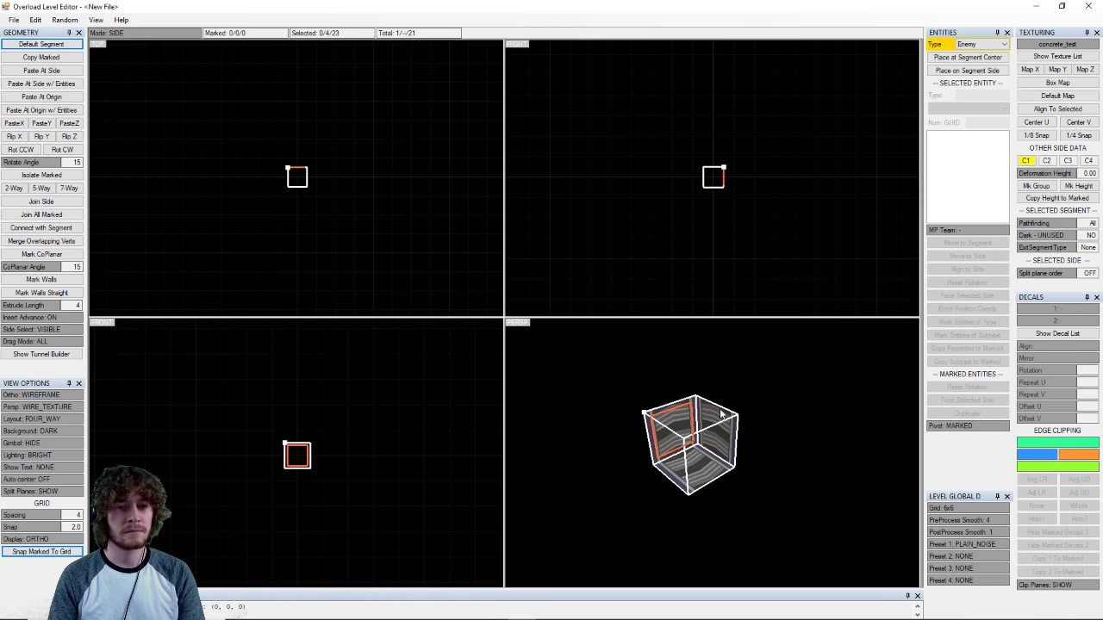
key(Insert)
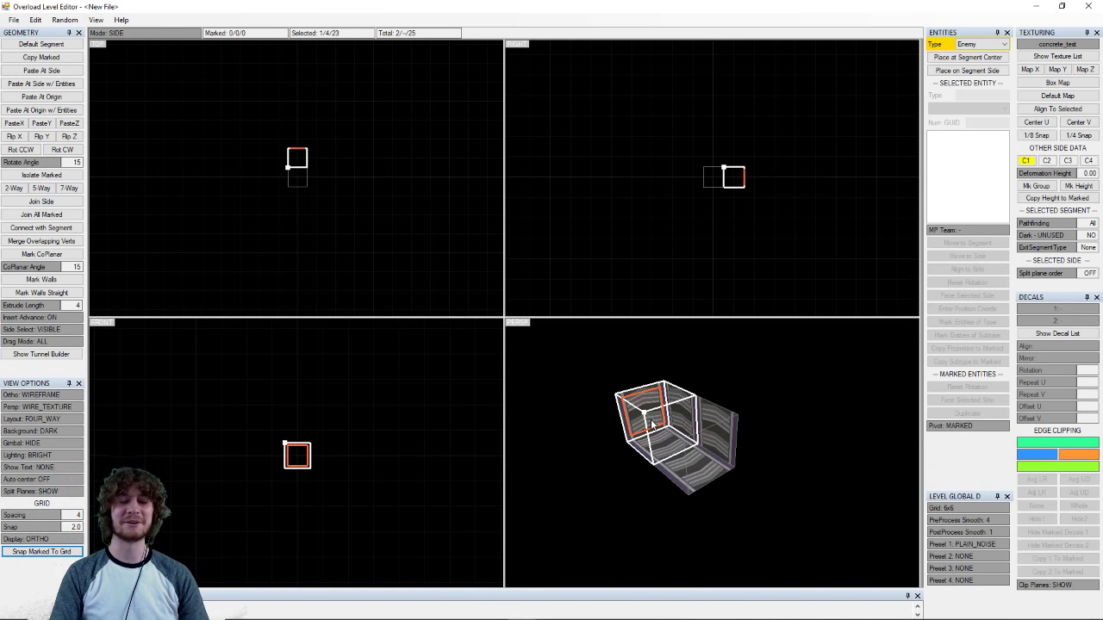
- Mark the aligned walls on the same long side of both segments and insert a new segment on each
click(688, 416)
middle_drag(666, 404, 764, 379)
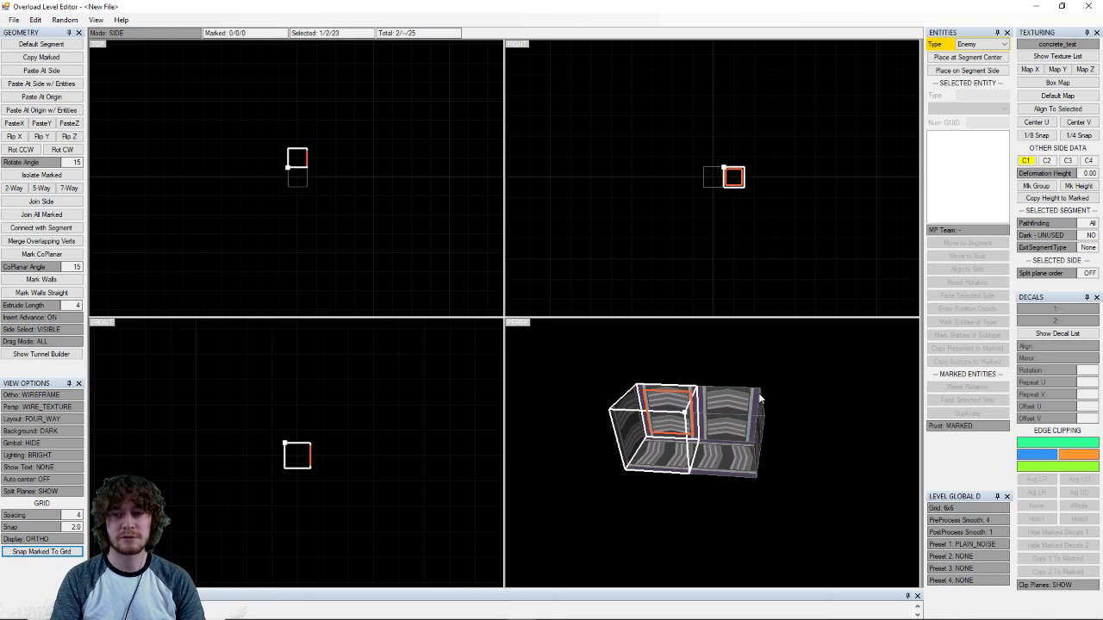
right_drag(764, 386, 782, 412)
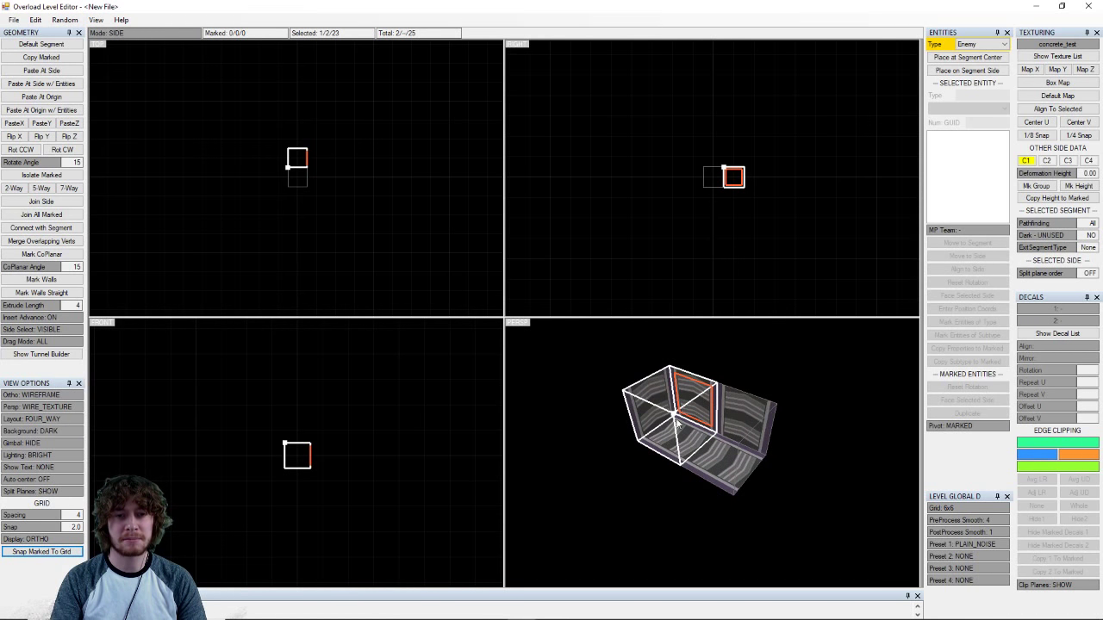
mouse_move(664, 384)
right_down()
mouse_move(712, 362)
mouse_move(657, 409)
mouse_move(664, 395)
mouse_move(703, 360)
mouse_move(639, 430)
mouse_move(666, 388)
mouse_move(667, 401)
right_up()
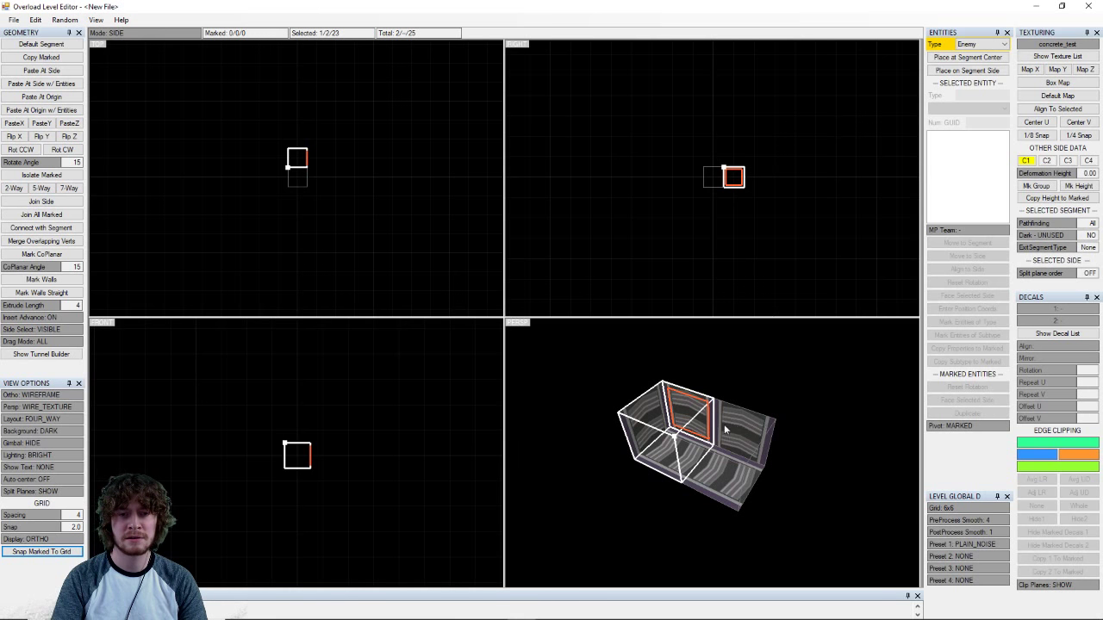
right_drag(727, 429, 703, 423)
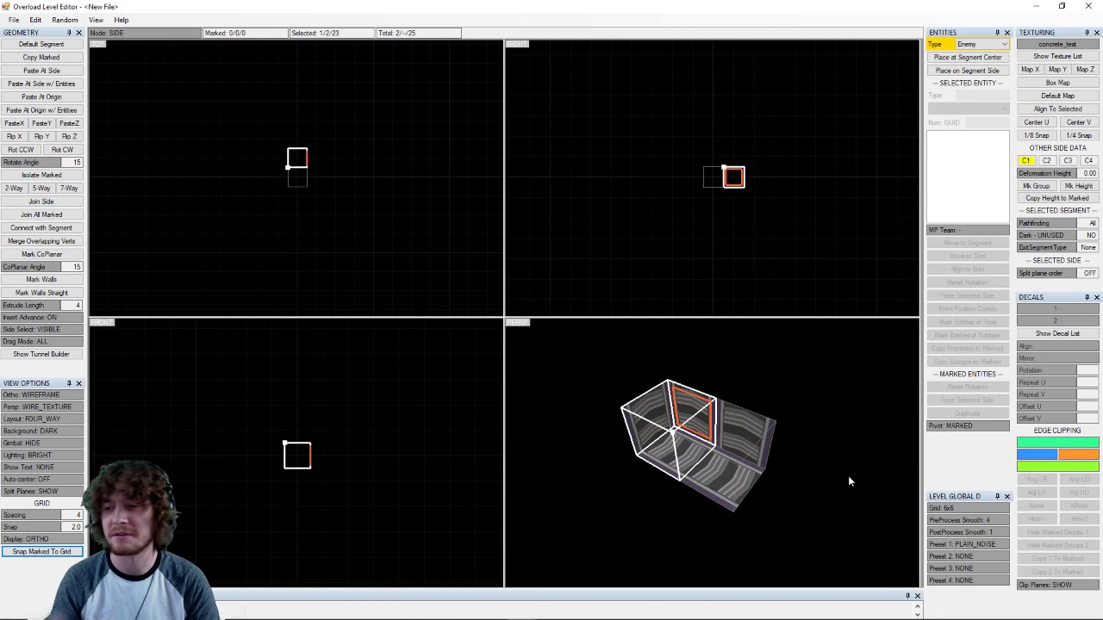
click(696, 427)
click(696, 427)
click(724, 428)
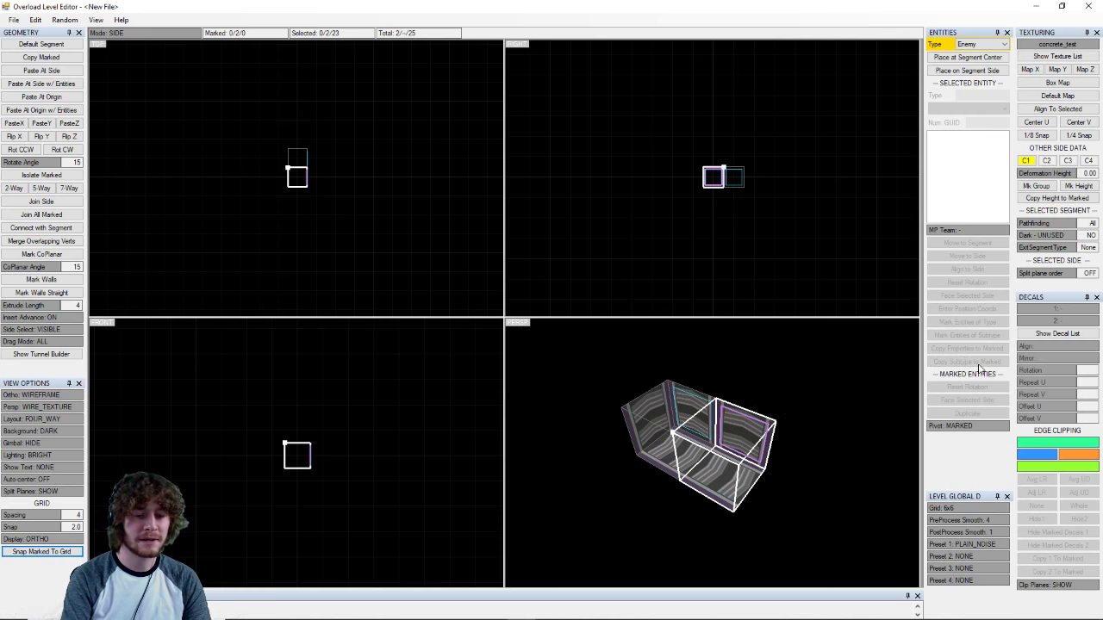
key(i)
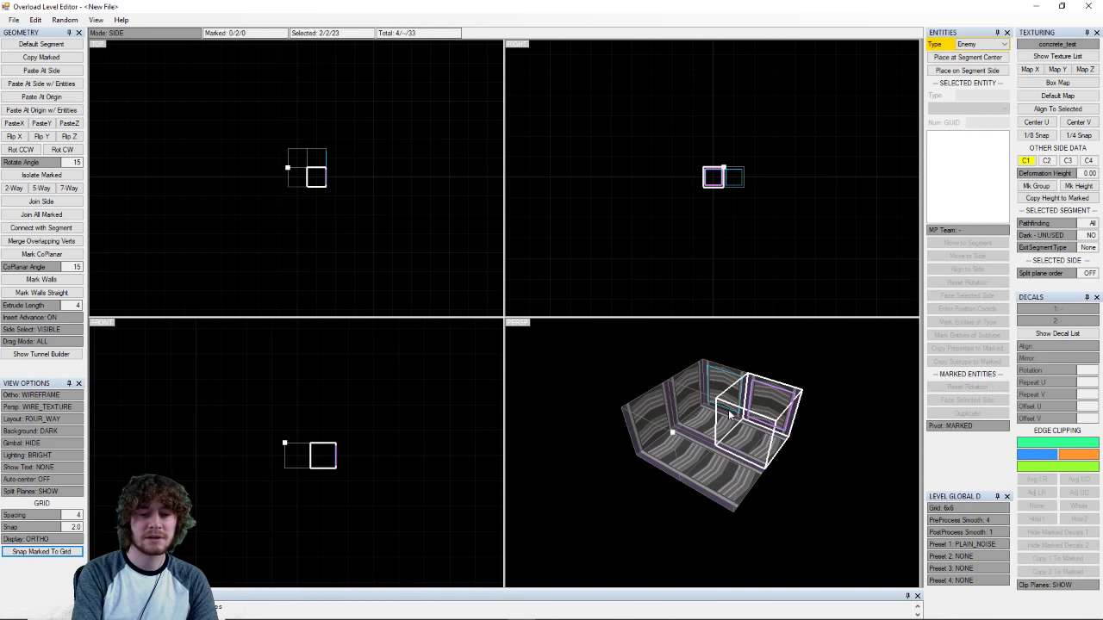
- Try extending the newly added segments outward once more, and undo that insertion
key(i)
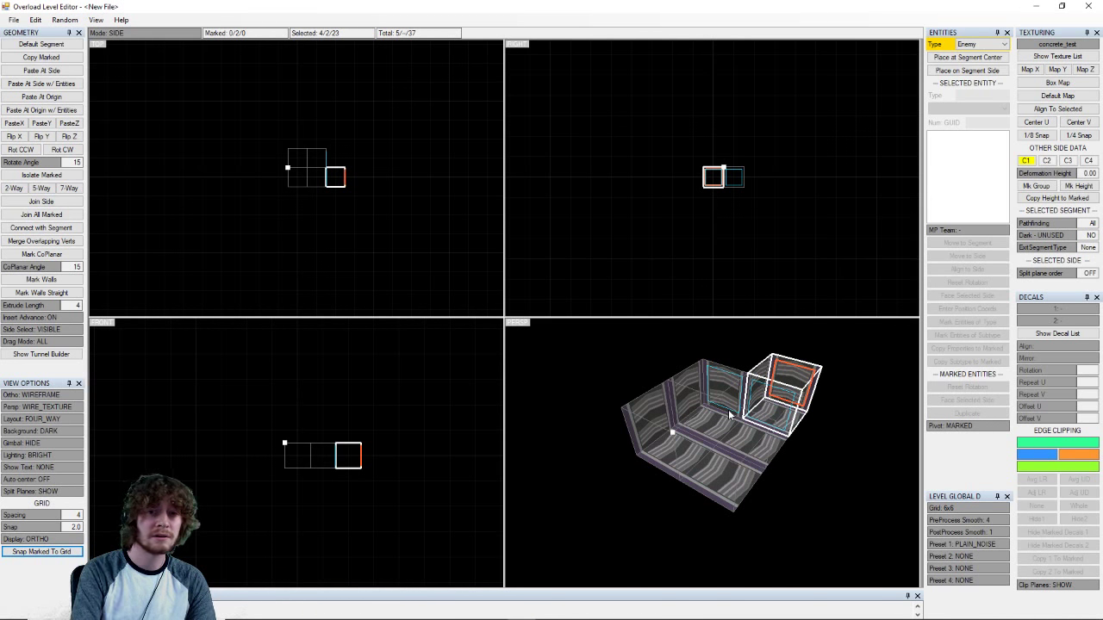
key(ctrl+z)
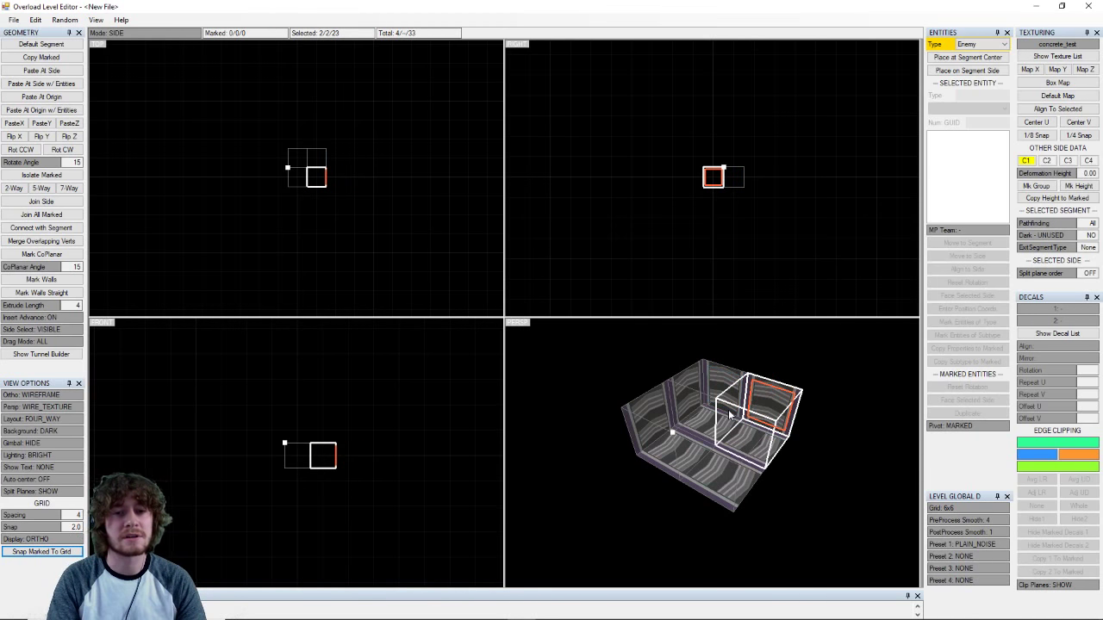
- Select different walls of the two newest segments in turn, ending on the outer end wall of the far segment
middle_drag(758, 408, 749, 445)
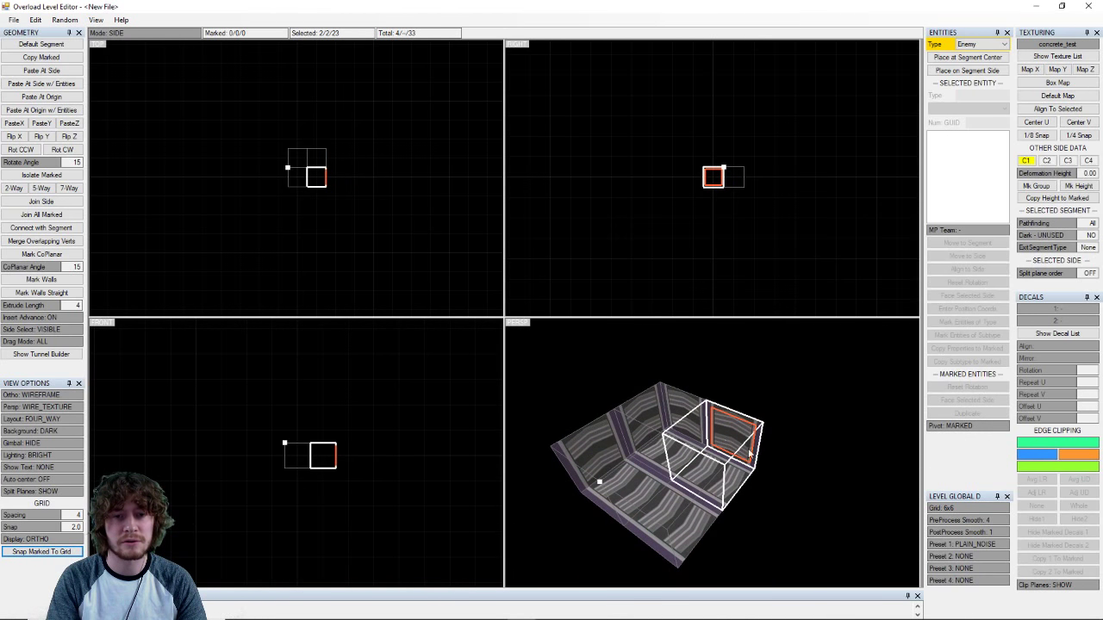
click(691, 414)
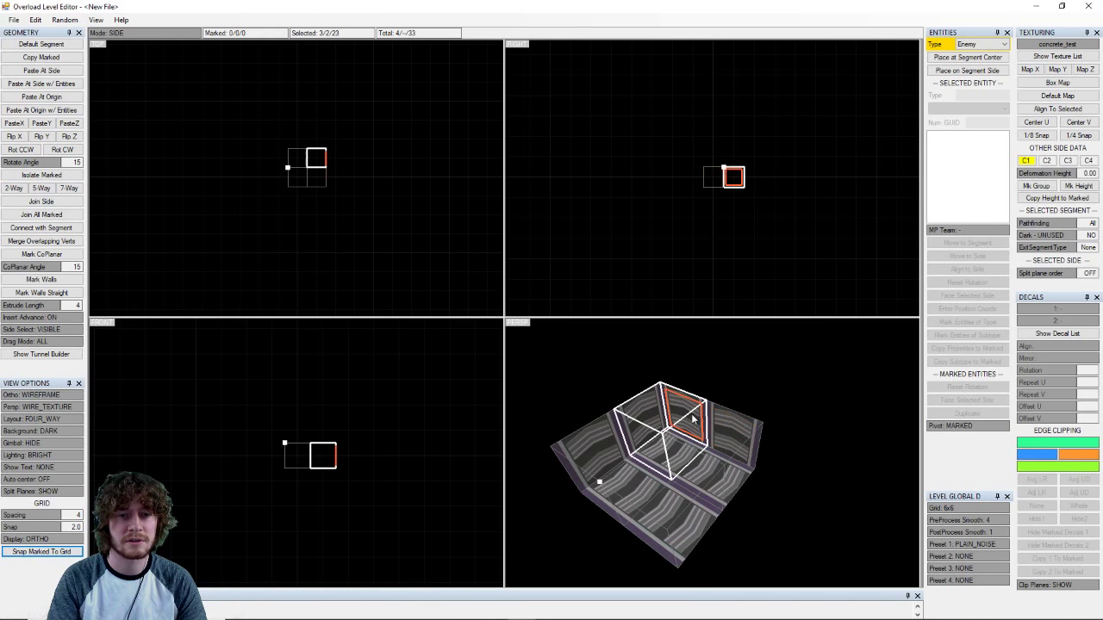
click(660, 415)
click(686, 410)
click(722, 430)
click(718, 466)
click(729, 433)
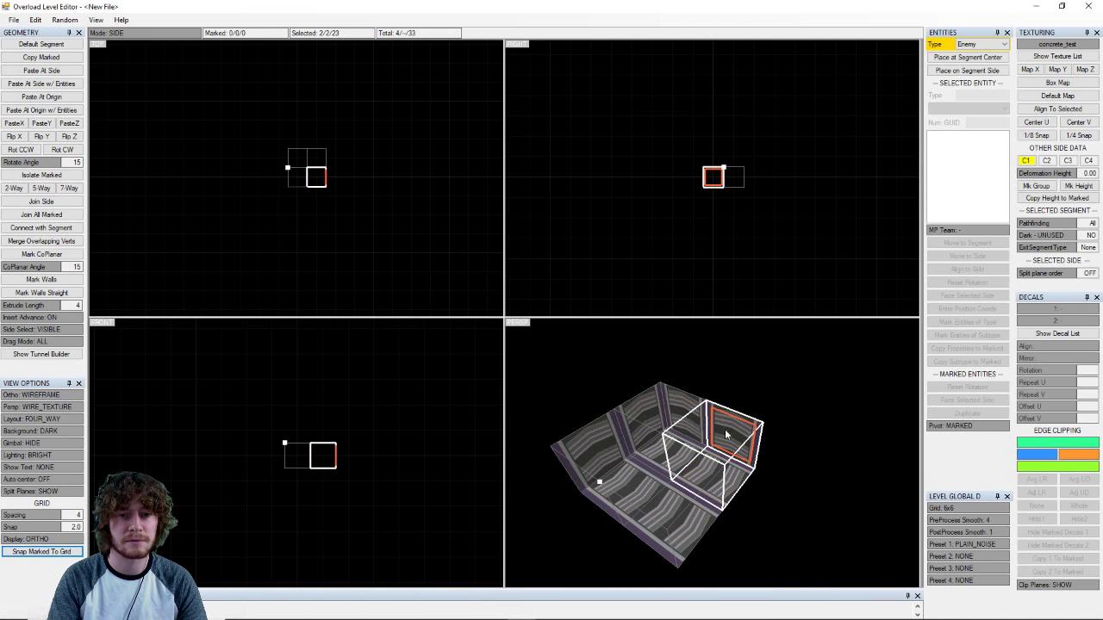
click(690, 423)
click(656, 416)
click(657, 442)
click(654, 424)
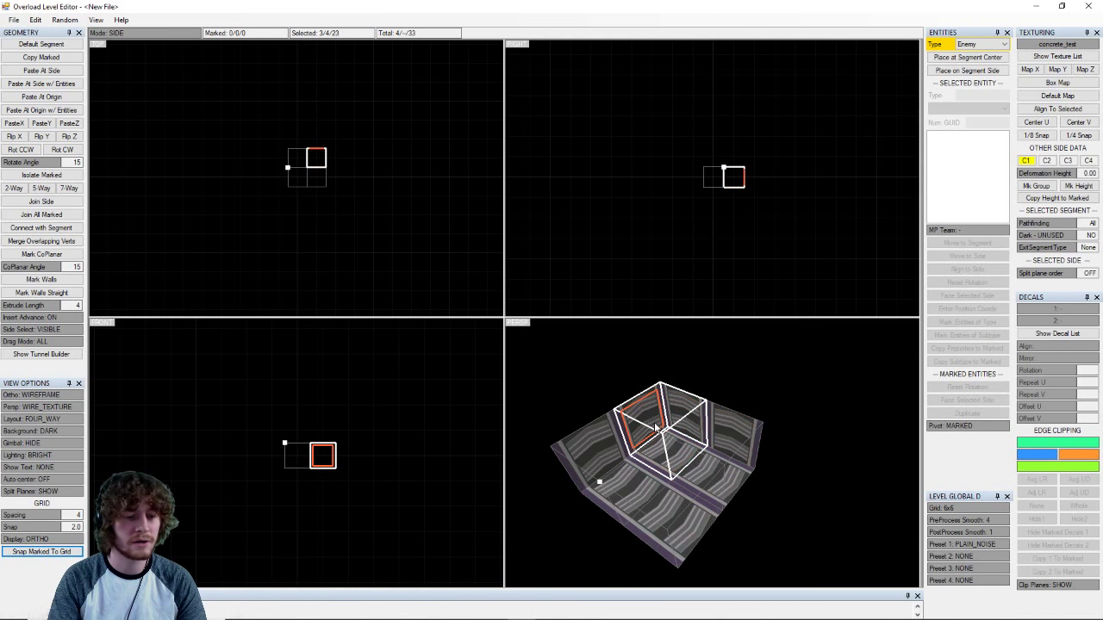
- Cycle the side selection through the far corner segment's overlapping sides, ending on its outer wall aligned with the neighbouring segment's wall
click(657, 428)
click(657, 428)
click(656, 429)
click(656, 428)
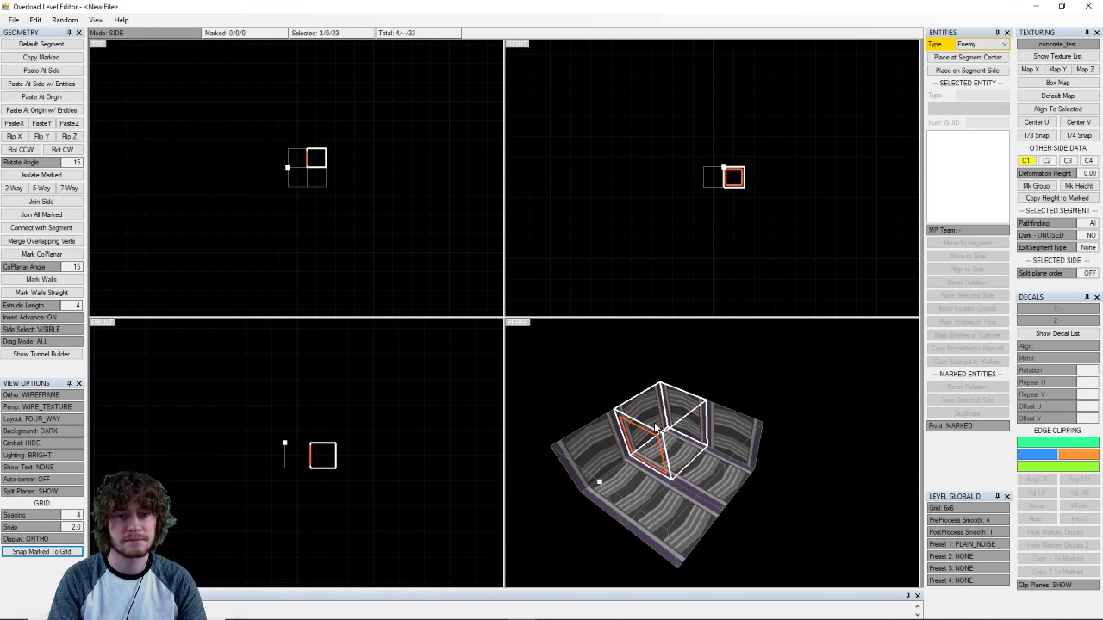
click(656, 428)
click(656, 428)
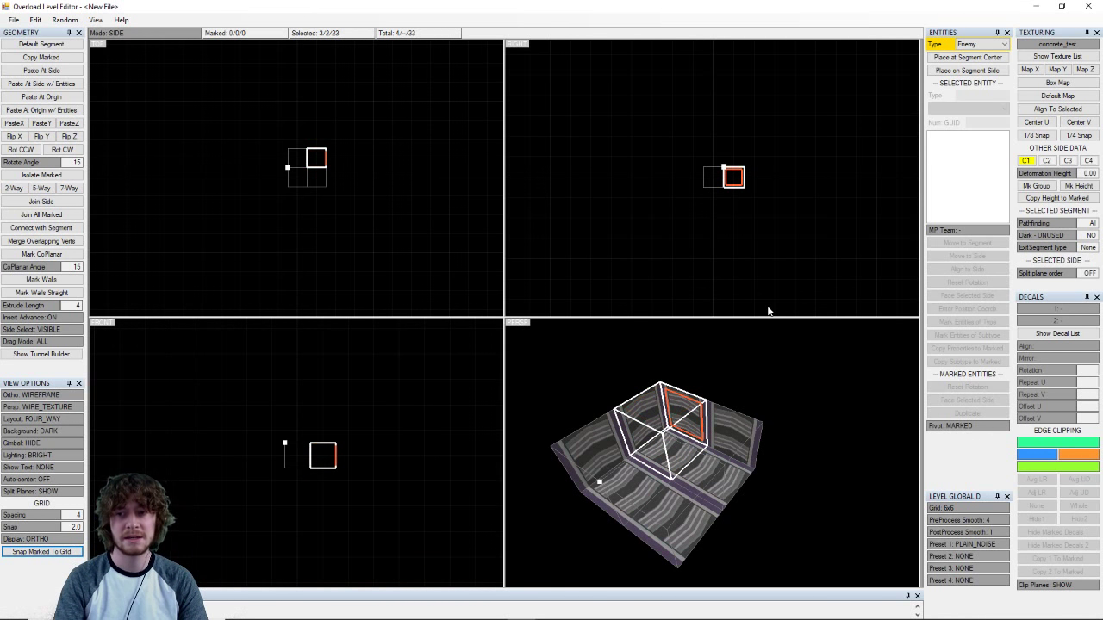
- Mark the four walls along two adjacent outer sides of the room, then unmark the two walls of one side
key(space)
click(719, 442)
click(679, 430)
click(729, 438)
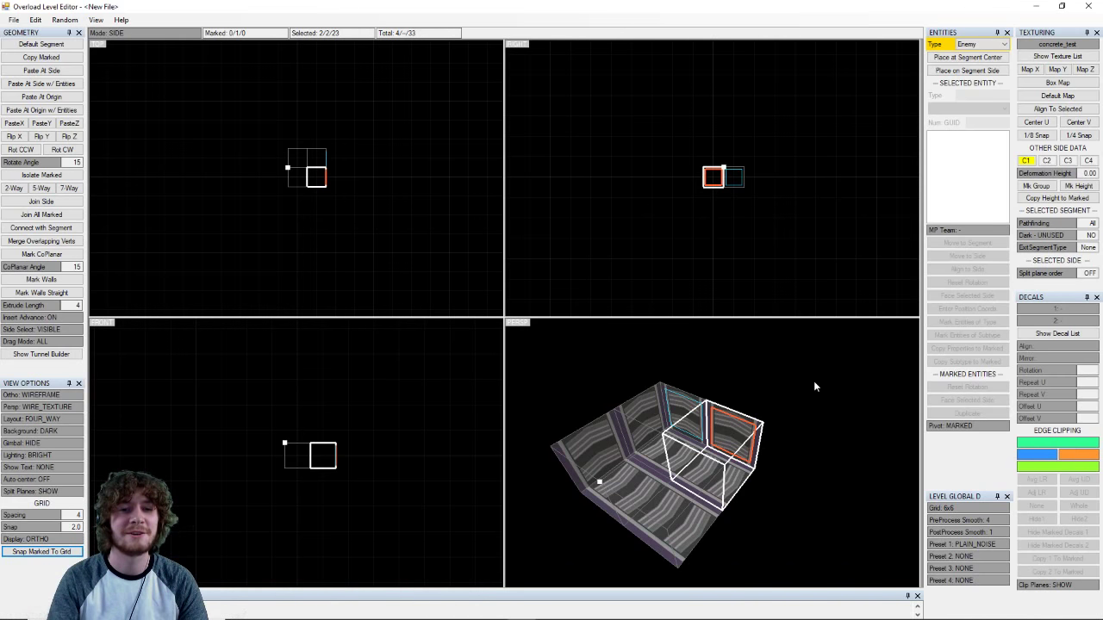
click(660, 419)
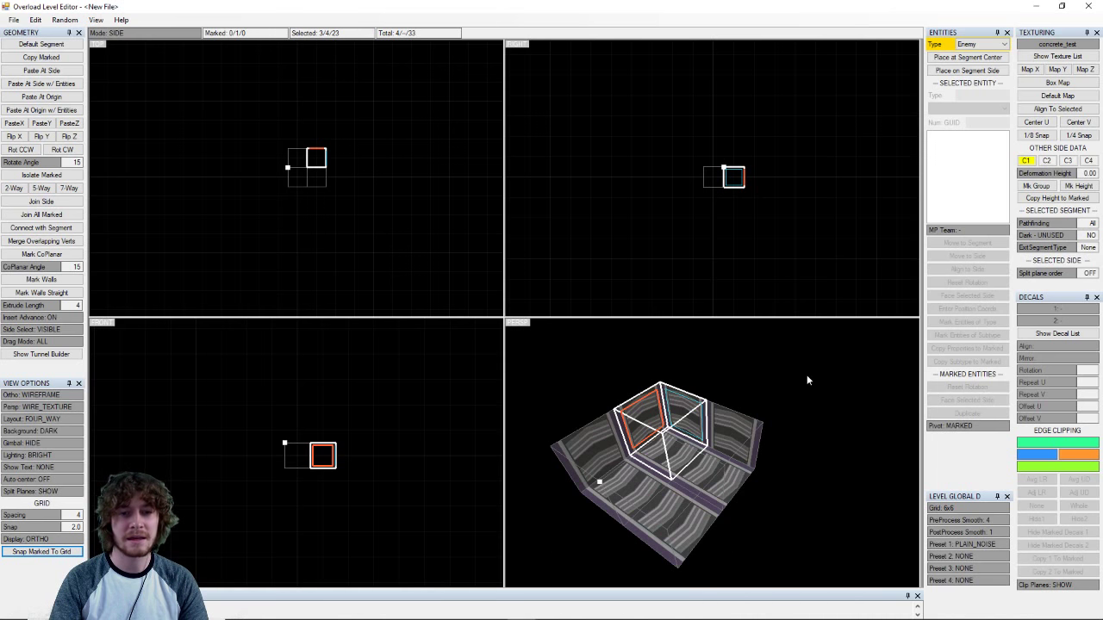
click(728, 444)
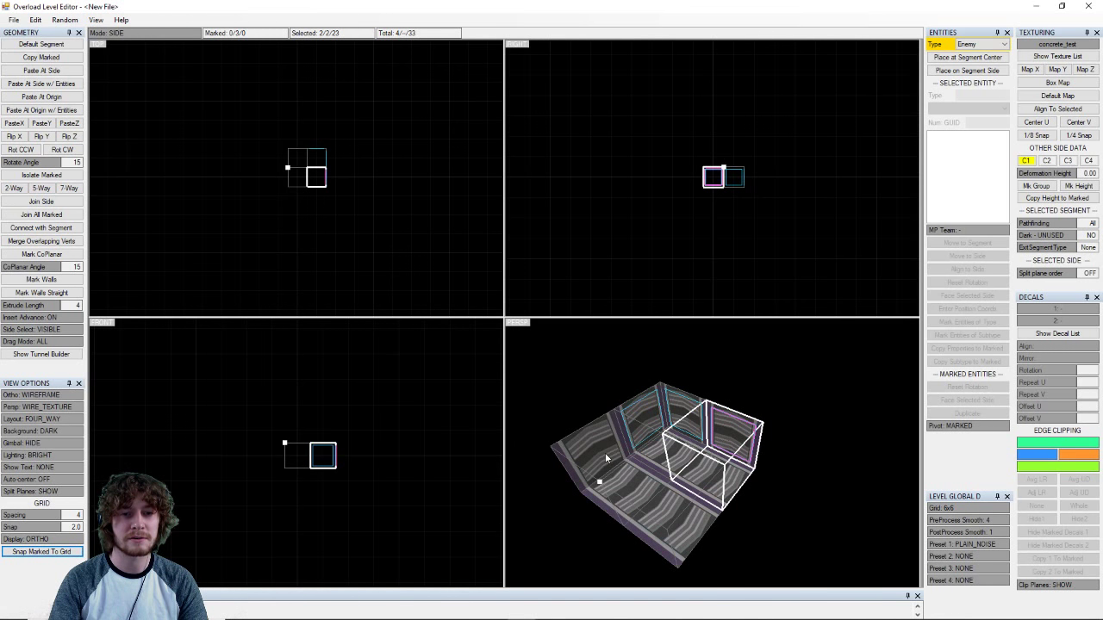
click(606, 454)
click(660, 424)
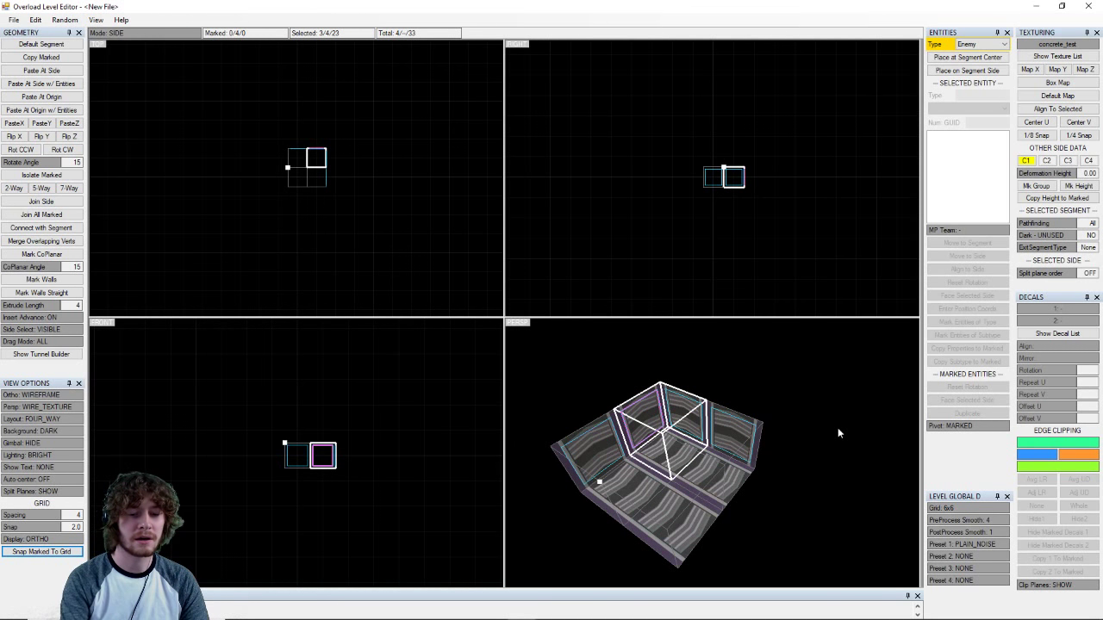
click(605, 455)
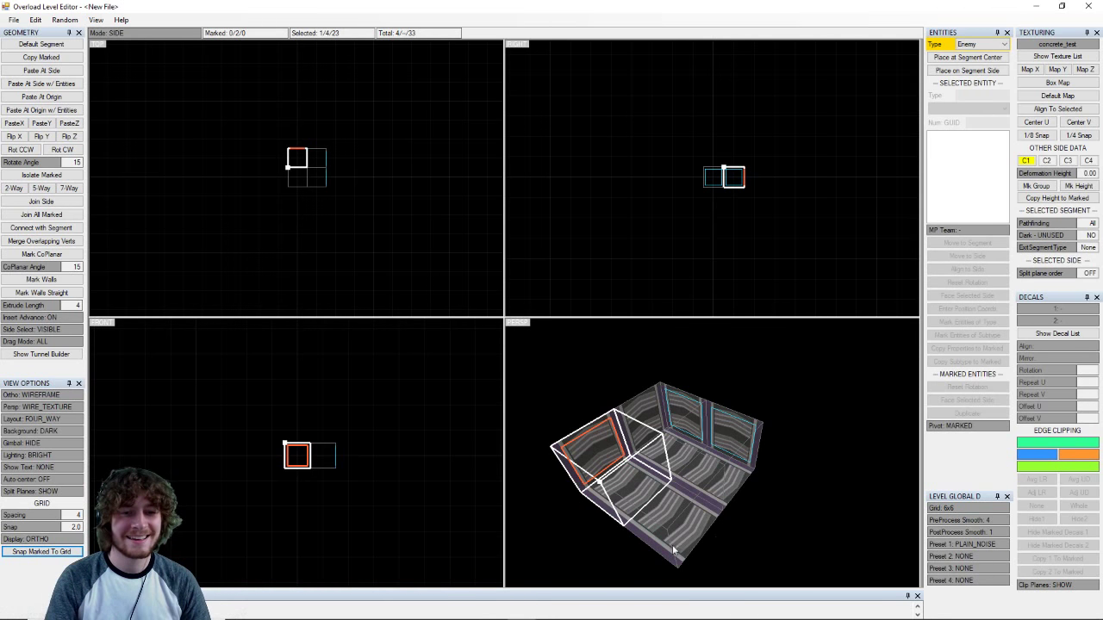
- Clear the remaining marks, then mark the two walls on the opposite side of the room and insert a segment on each
middle_drag(694, 442, 731, 401)
right_drag(732, 401, 725, 419)
middle_drag(726, 423, 682, 461)
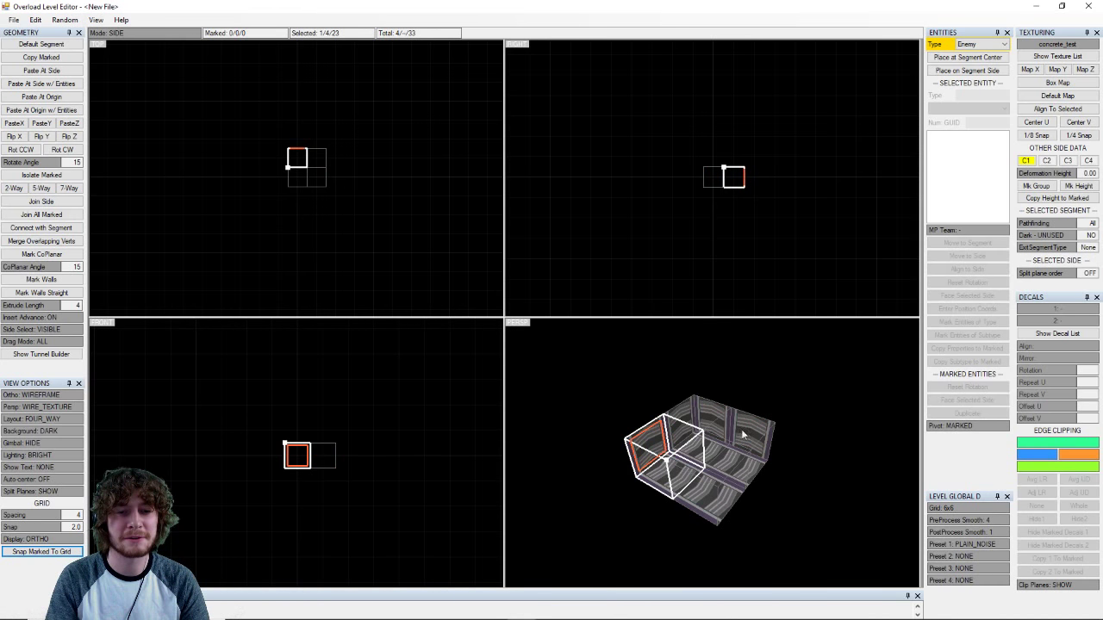
middle_drag(758, 422, 664, 440)
right_drag(664, 439, 676, 422)
click(674, 420)
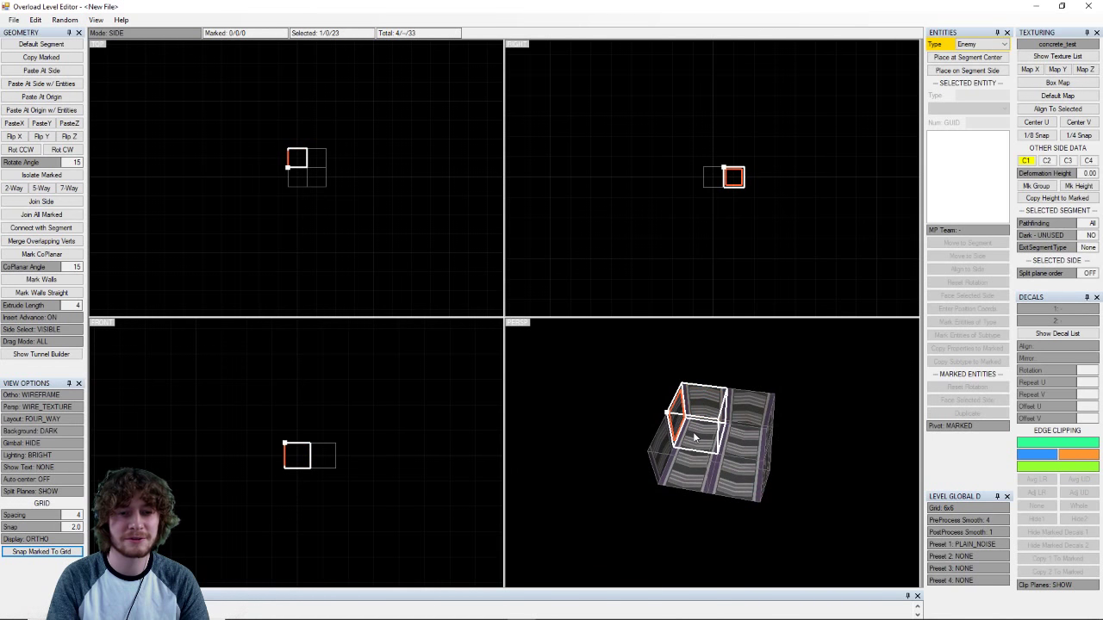
click(665, 443)
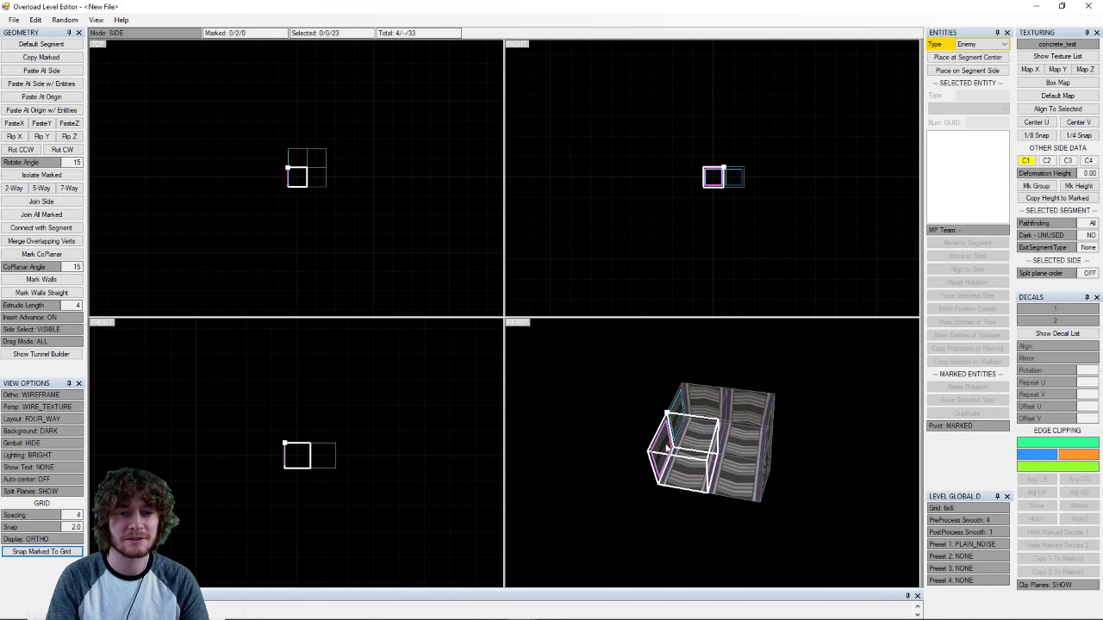
key(Insert)
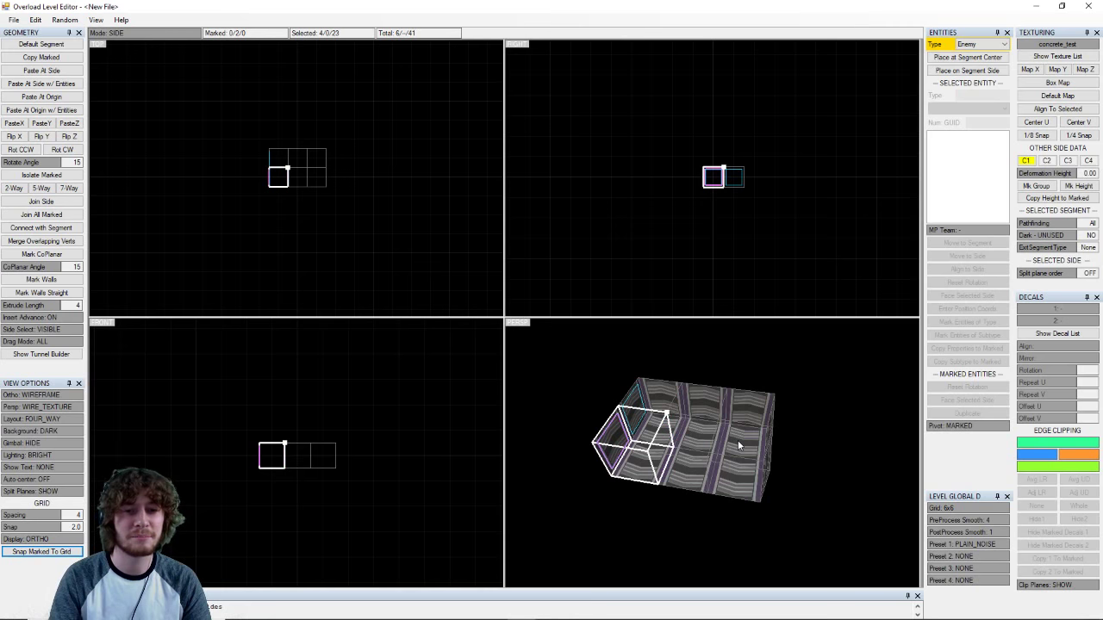
- Mark the three aligned walls along one long side of the room, then clear the marks
right_drag(737, 440, 869, 424)
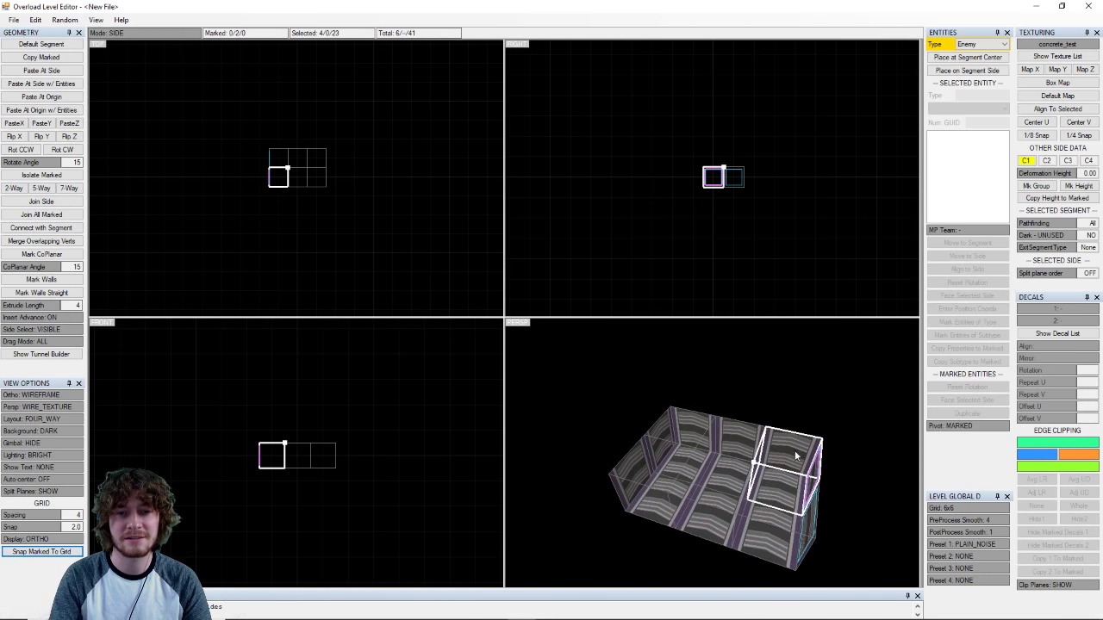
click(741, 437)
click(698, 433)
click(797, 452)
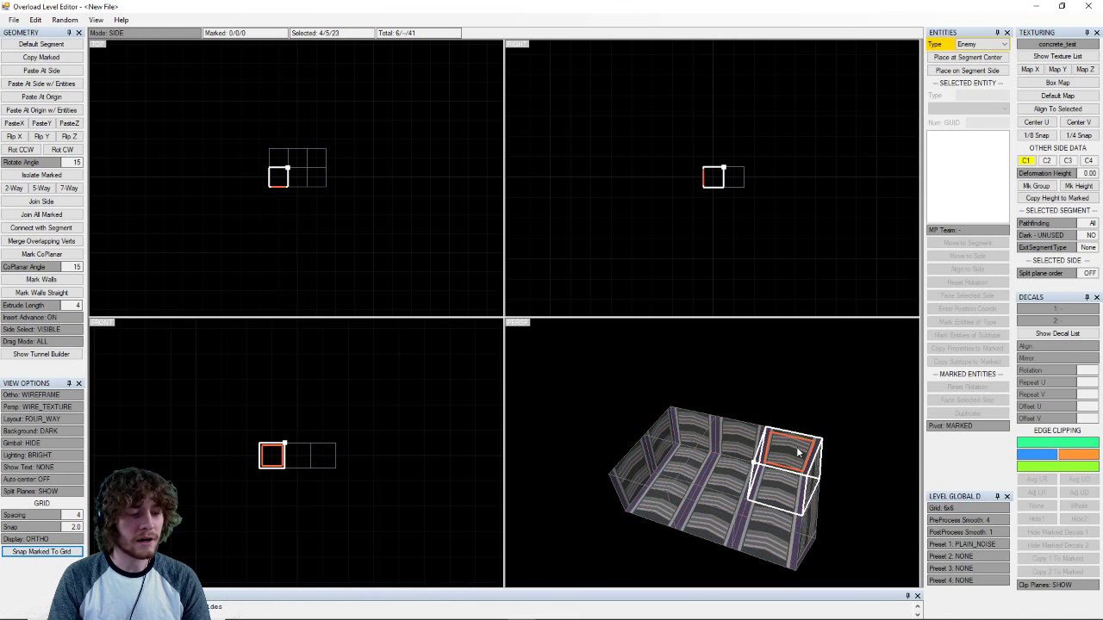
click(742, 436)
click(707, 436)
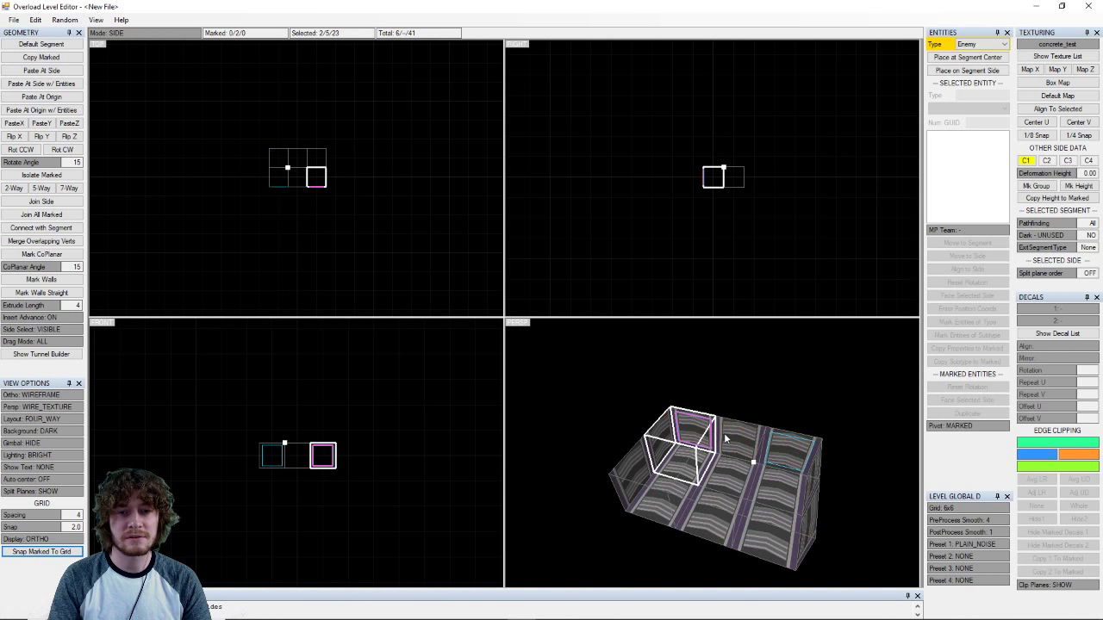
click(727, 437)
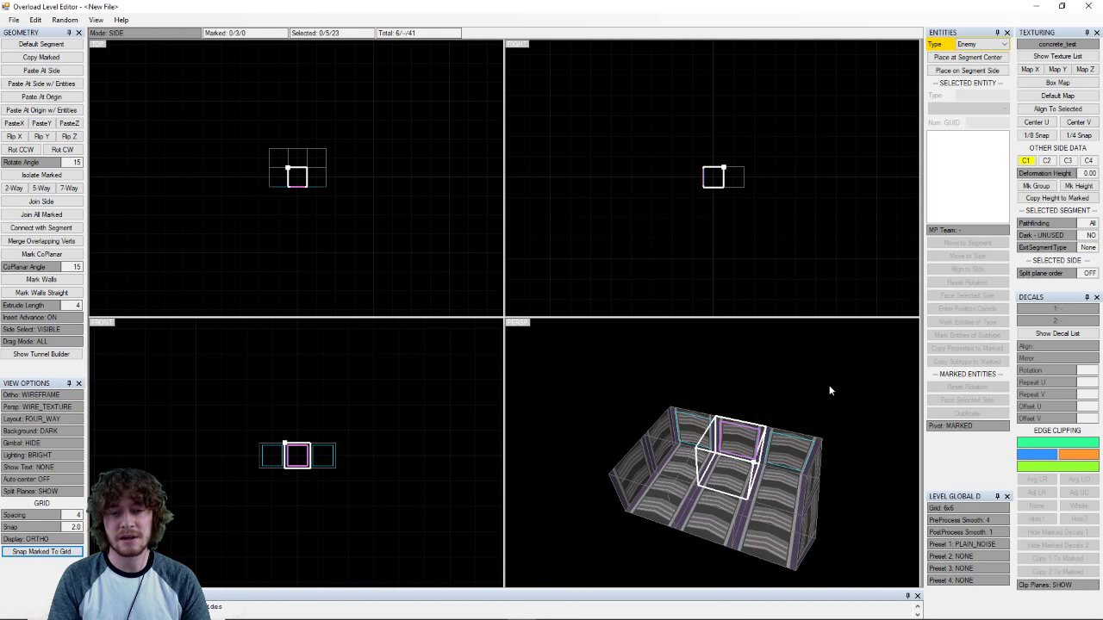
key(a)
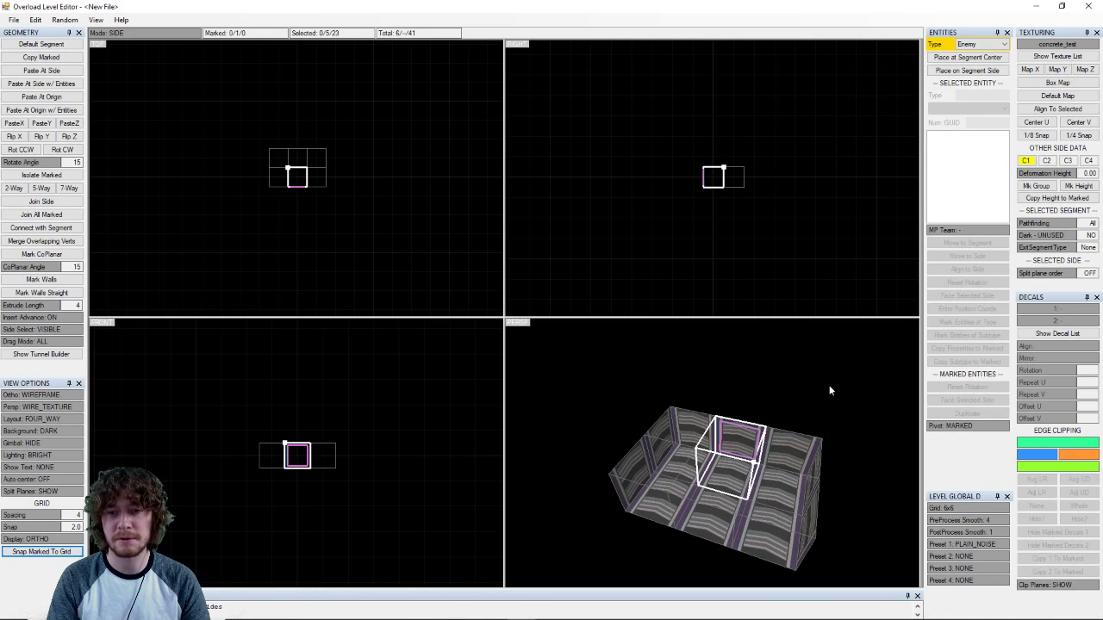
key(ctrl+space)
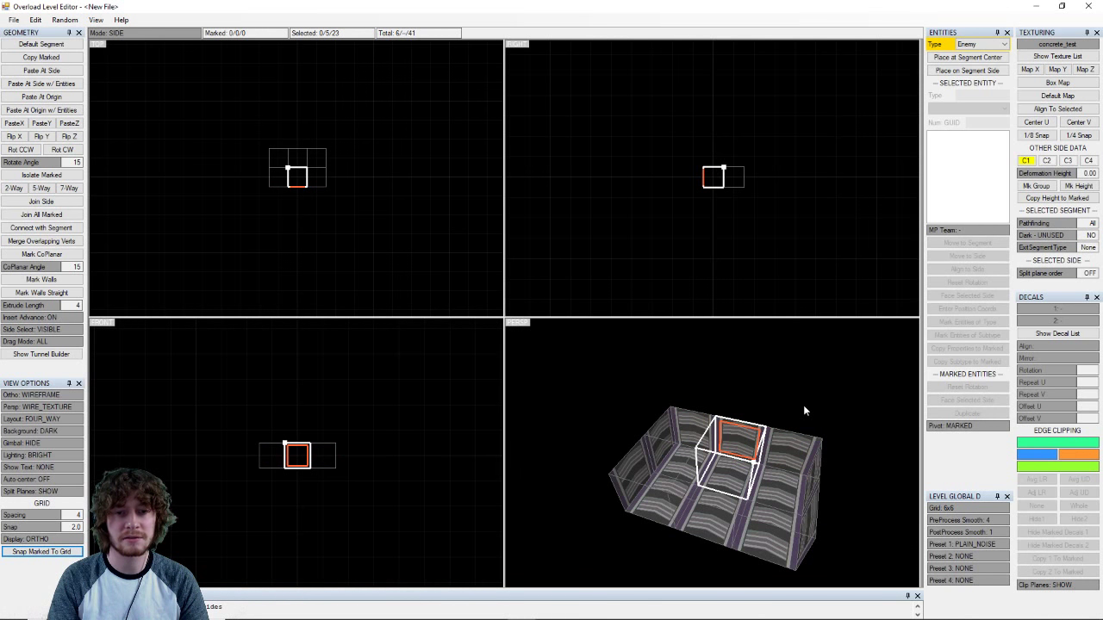
- Mark and unmark all elements in side, vertex and segment modes in turn
key(ctrl+a)
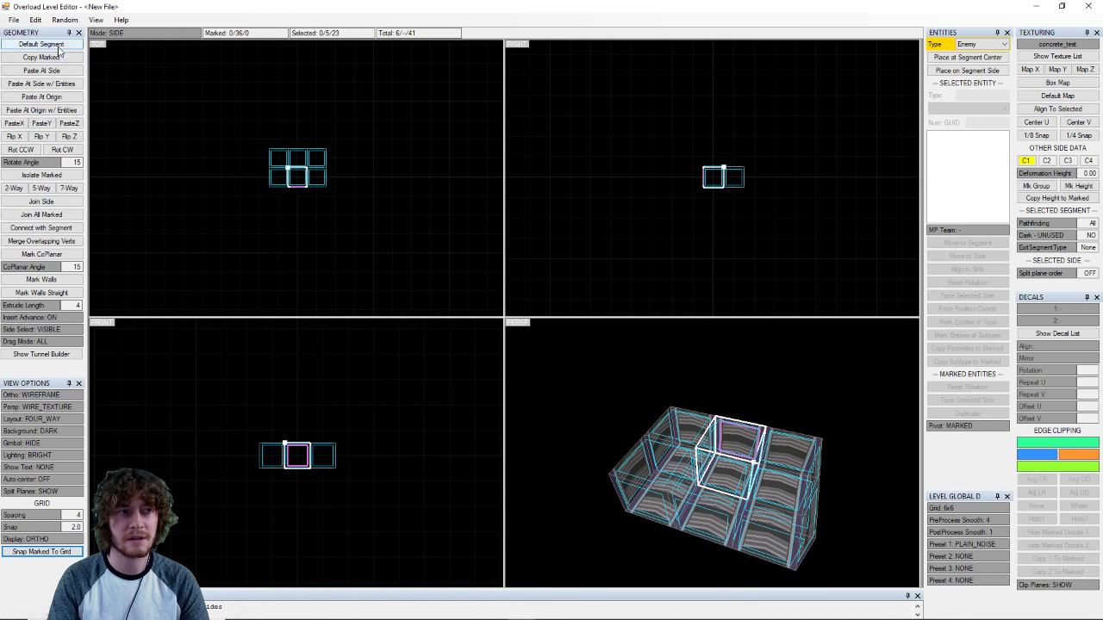
key(ctrl+a)
click(123, 35)
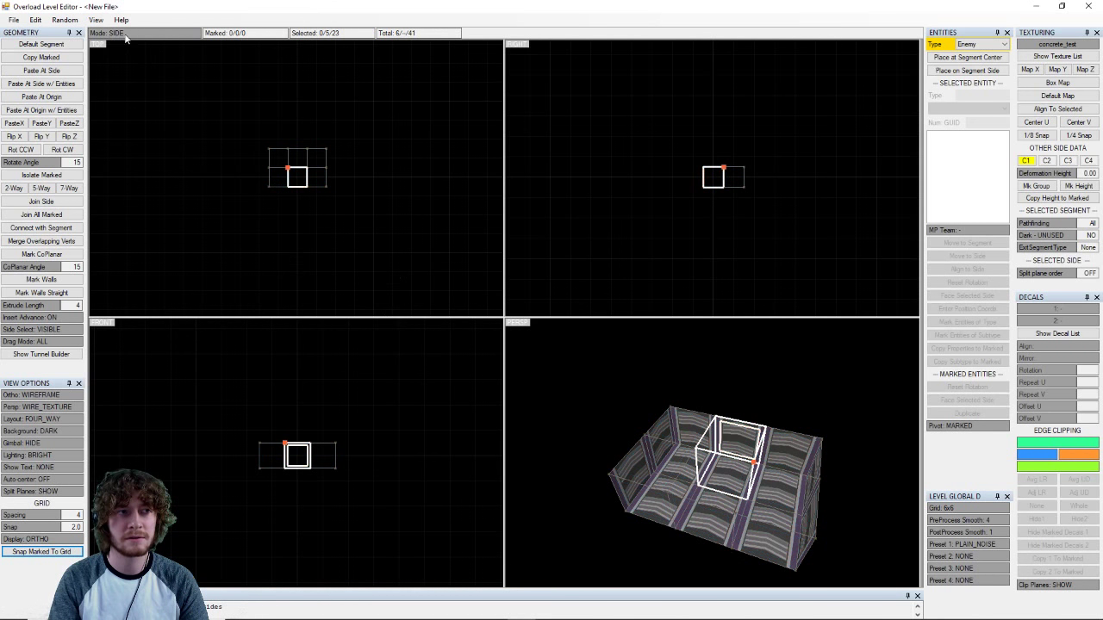
key(ctrl+a)
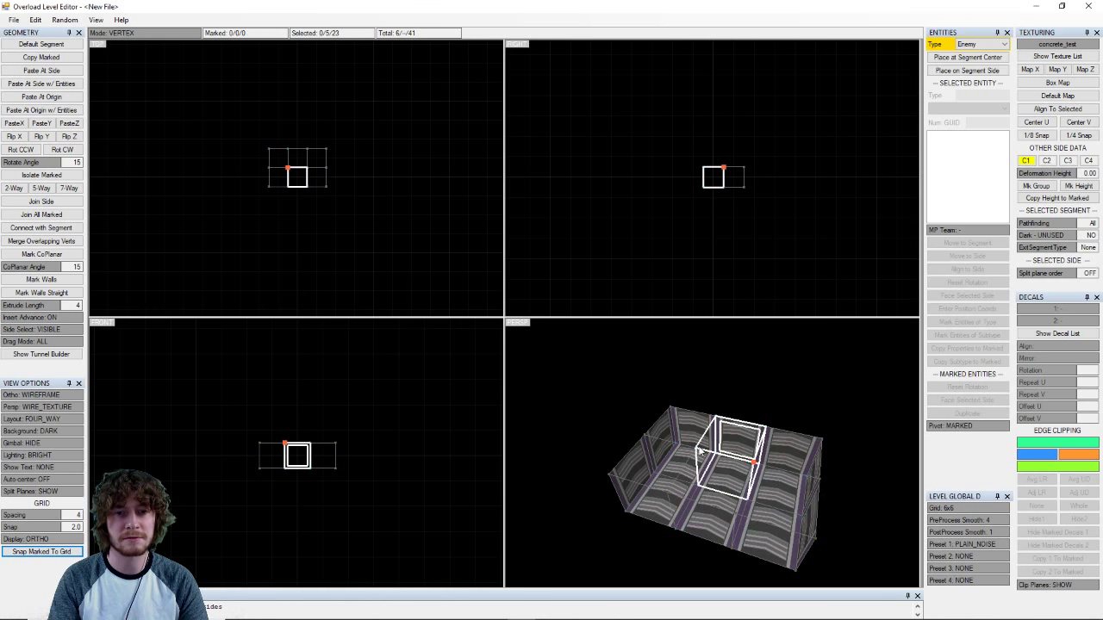
key(ctrl+a)
click(145, 37)
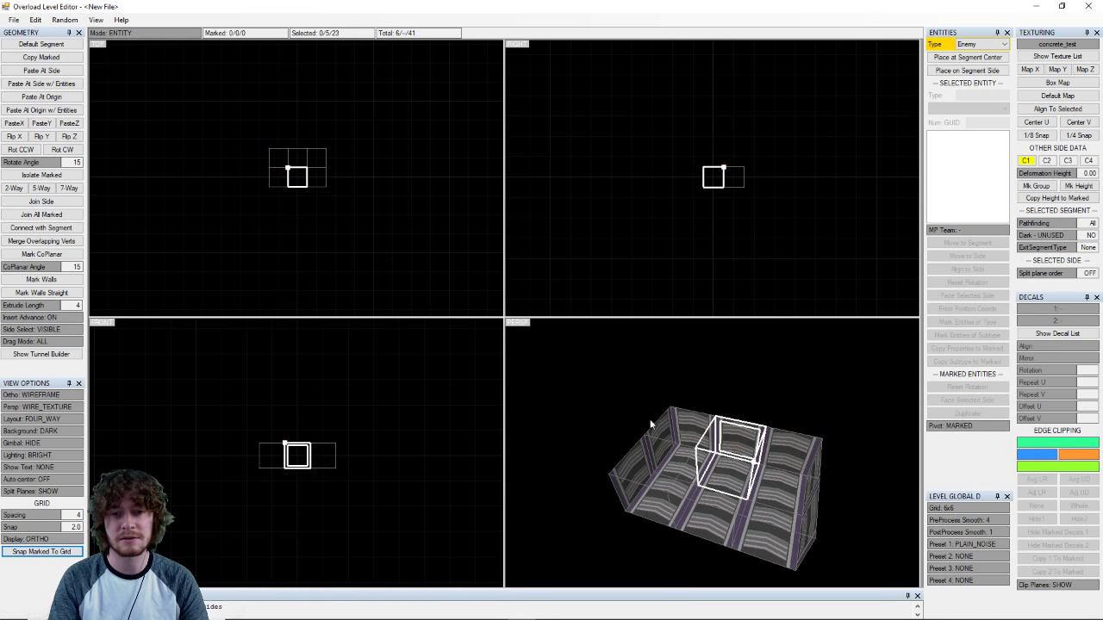
key(1)
key(ctrl+a)
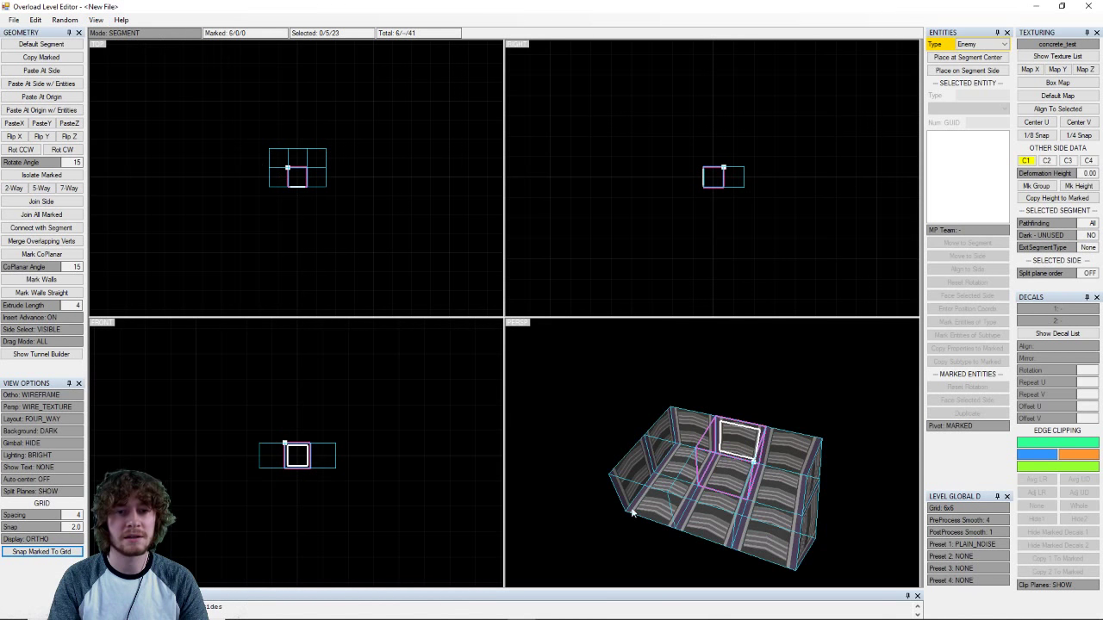
key(ctrl+a)
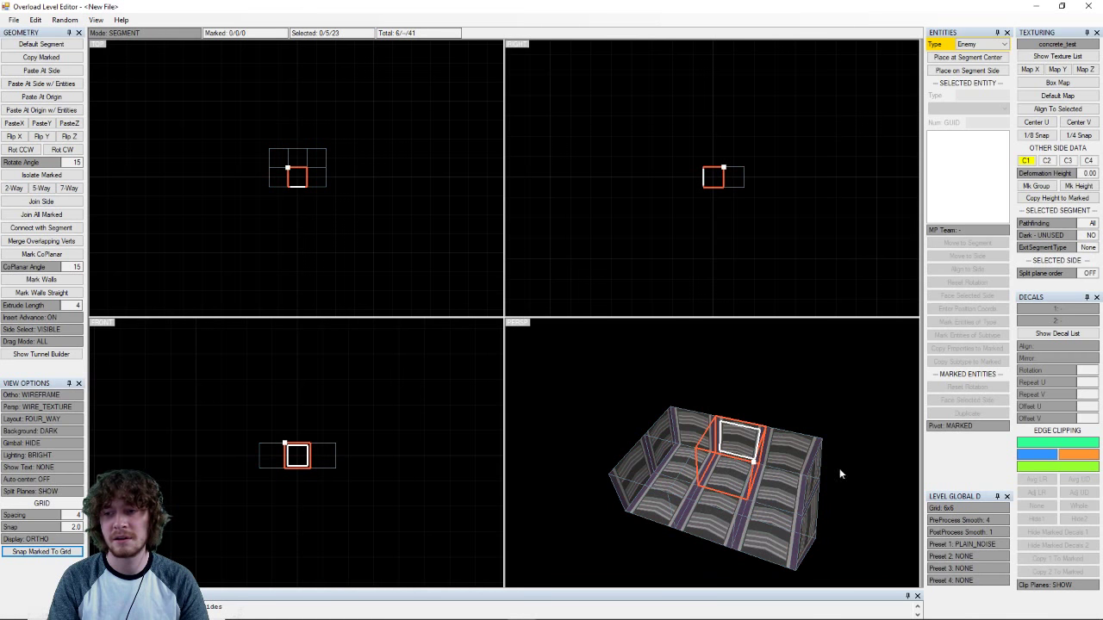
- Return to side mode, mark the three aligned walls on one long side, and insert a new segment on each
scroll(823, 462, down, 4)
mouse_move(848, 455)
right_down()
mouse_move(810, 473)
mouse_move(830, 466)
right_up()
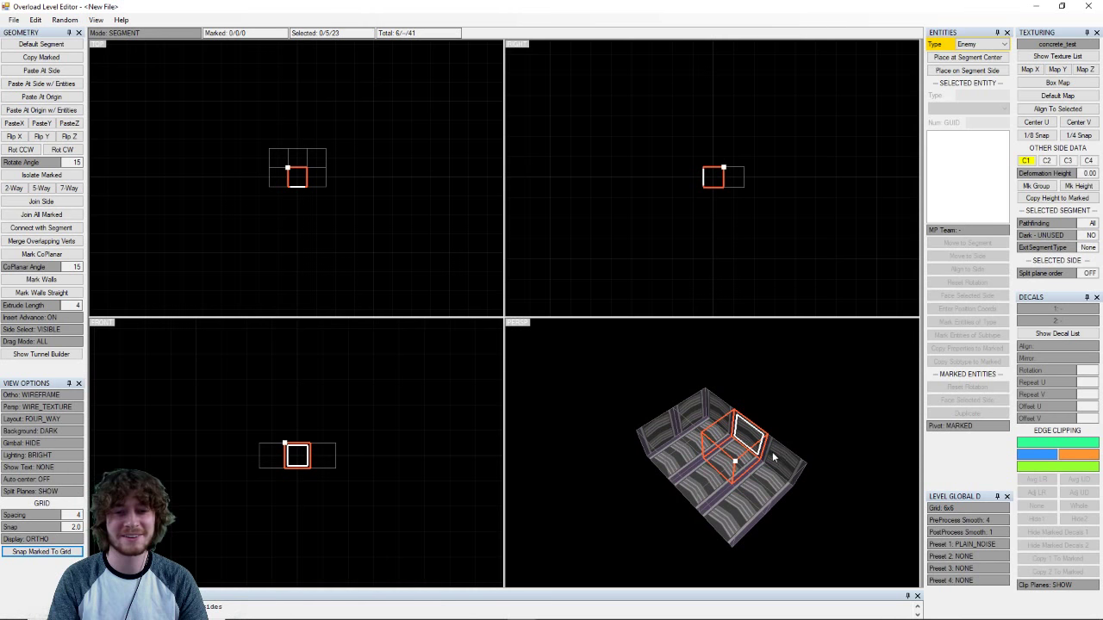
key(Tab)
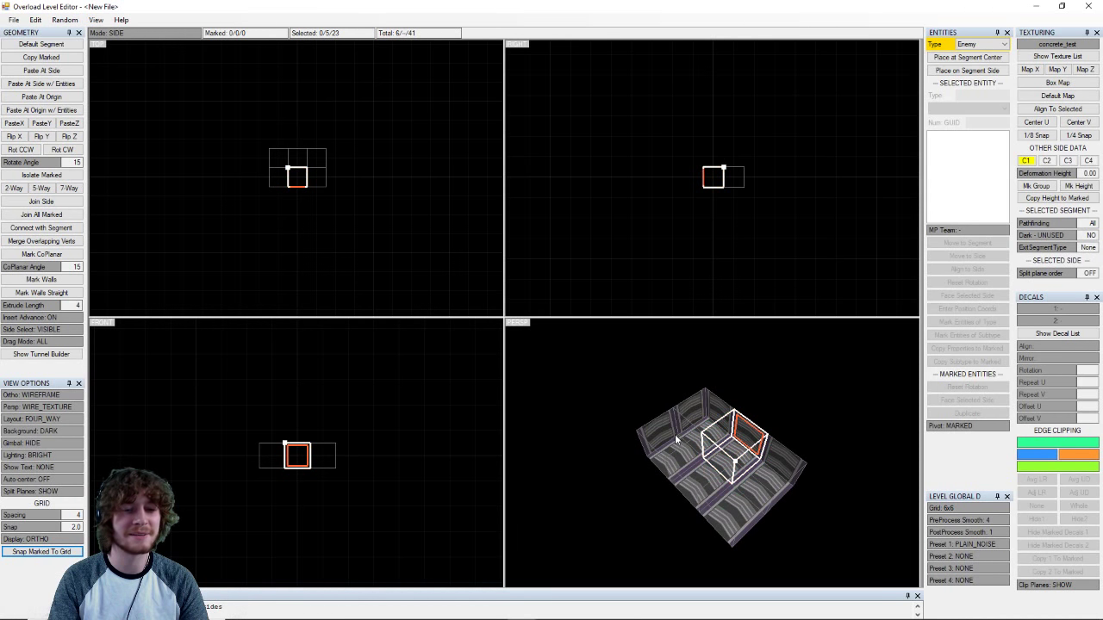
right_drag(675, 436, 693, 410)
scroll(720, 466, up, 1)
click(693, 408)
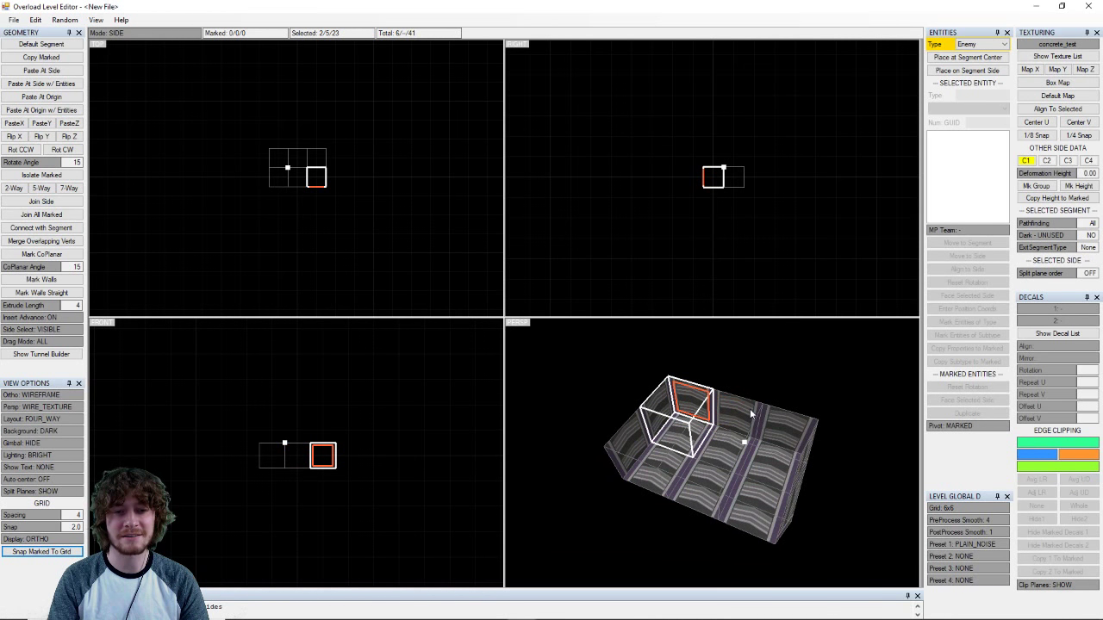
click(750, 408)
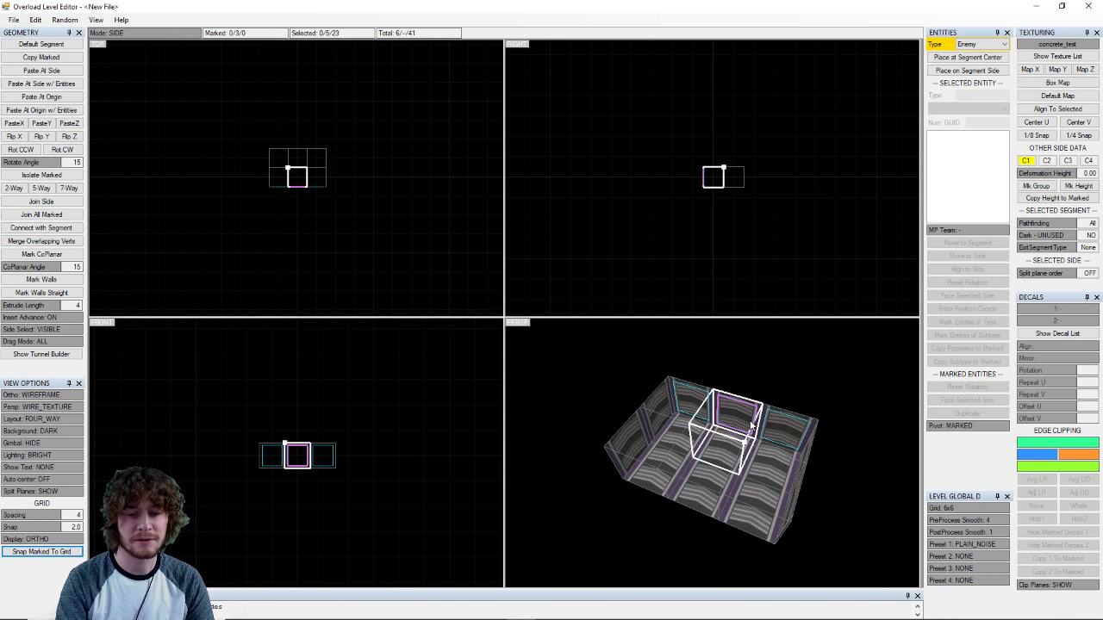
key(shift+Insert)
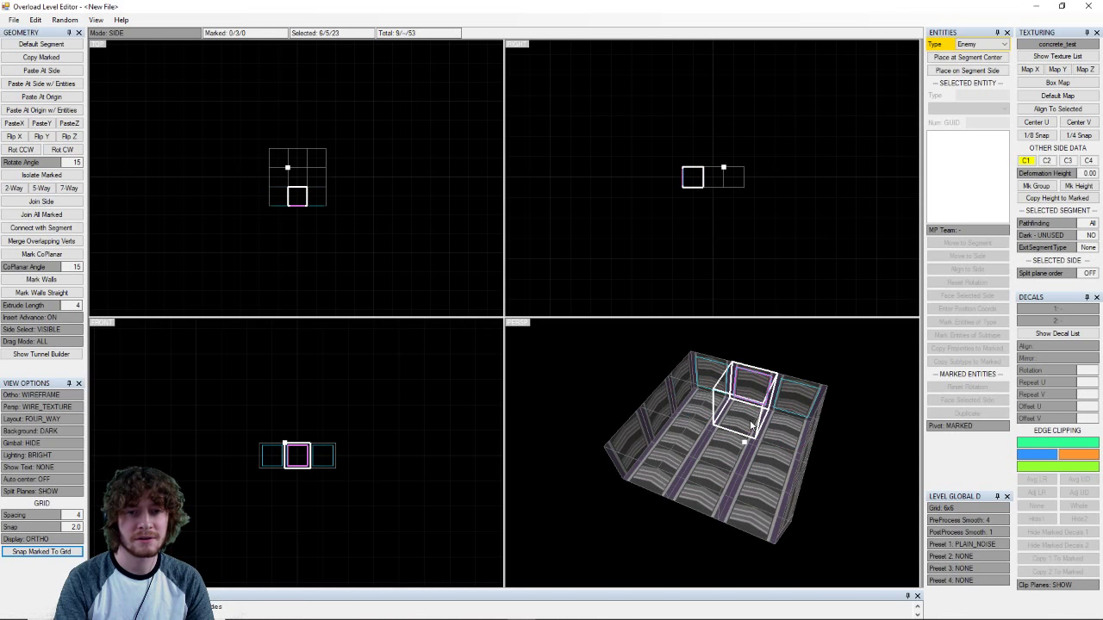
- Insert a single segment on the selected middle wall, clear the marks, and select the side joining it to the room
key(Insert)
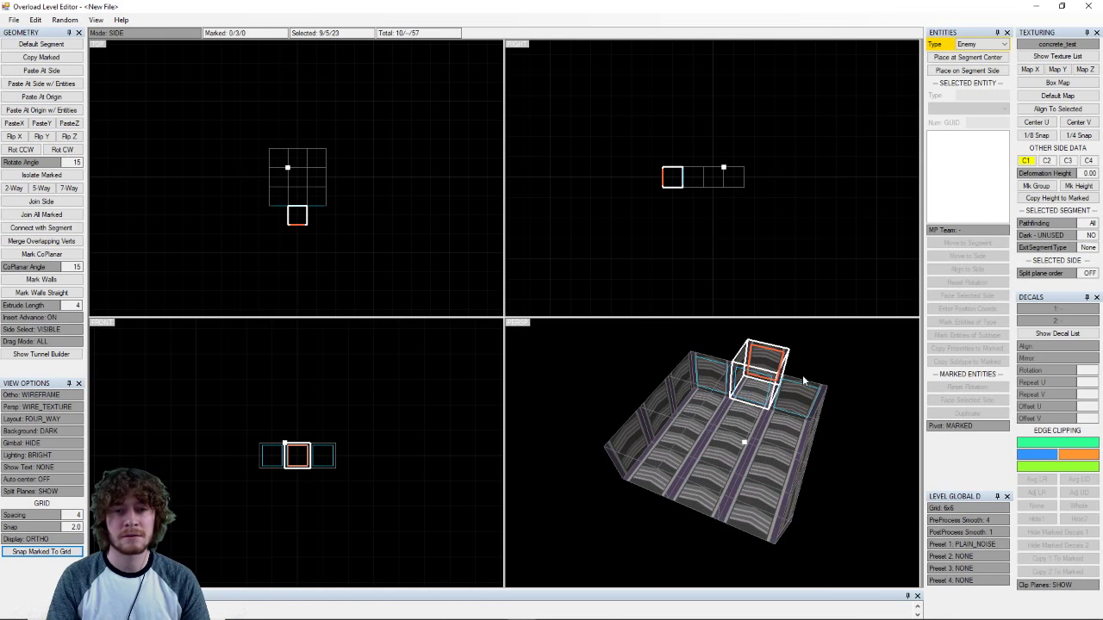
middle_drag(802, 378, 787, 452)
right_drag(787, 452, 592, 384)
middle_drag(748, 509, 710, 436)
click(734, 453)
click(747, 479)
click(764, 466)
key(s)
key(s)
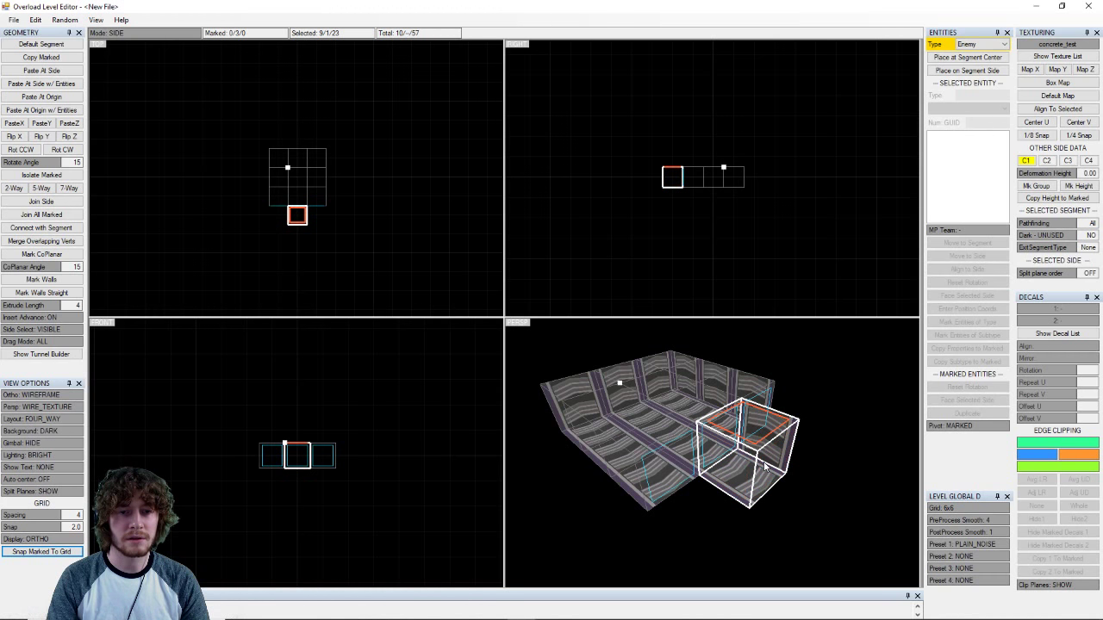
click(749, 468)
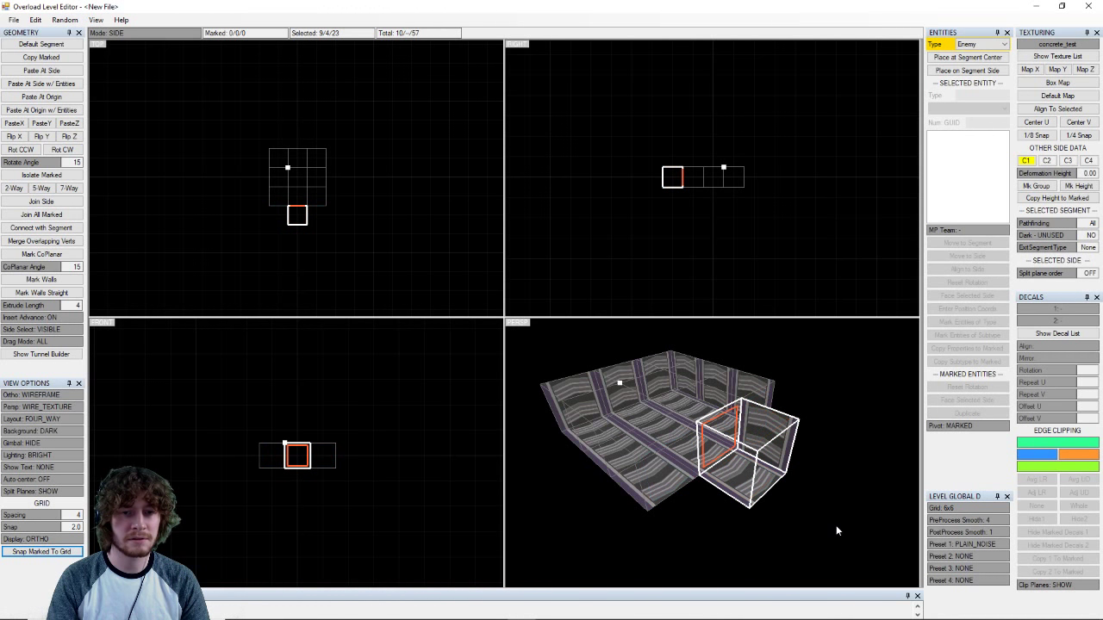
- Set the entity type to Special and place a Player Start at the center of the protruding segment
click(980, 45)
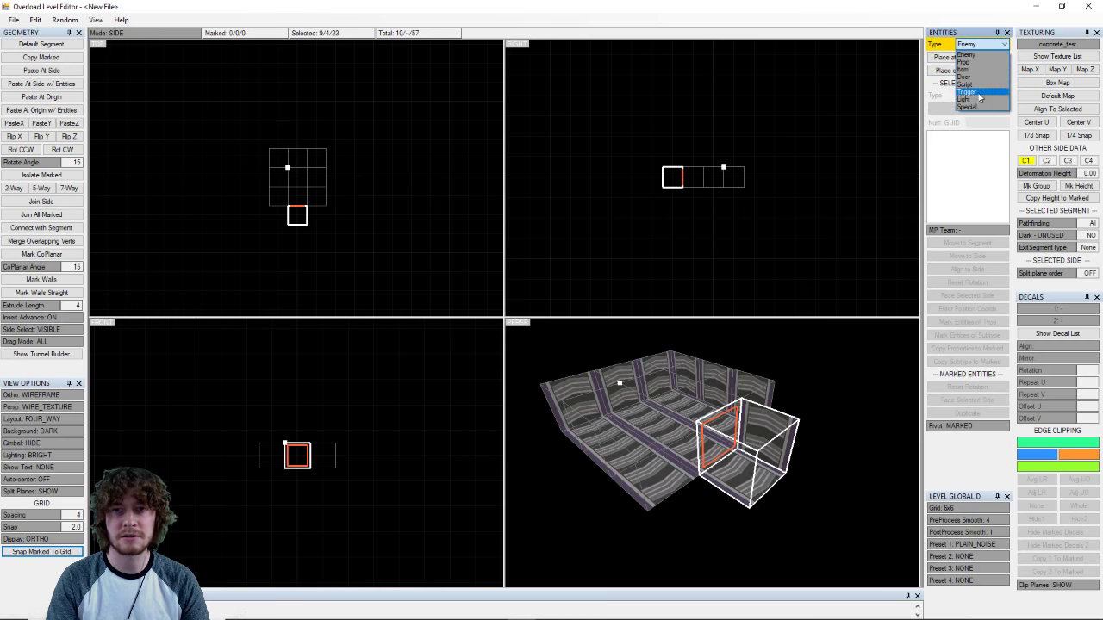
click(968, 107)
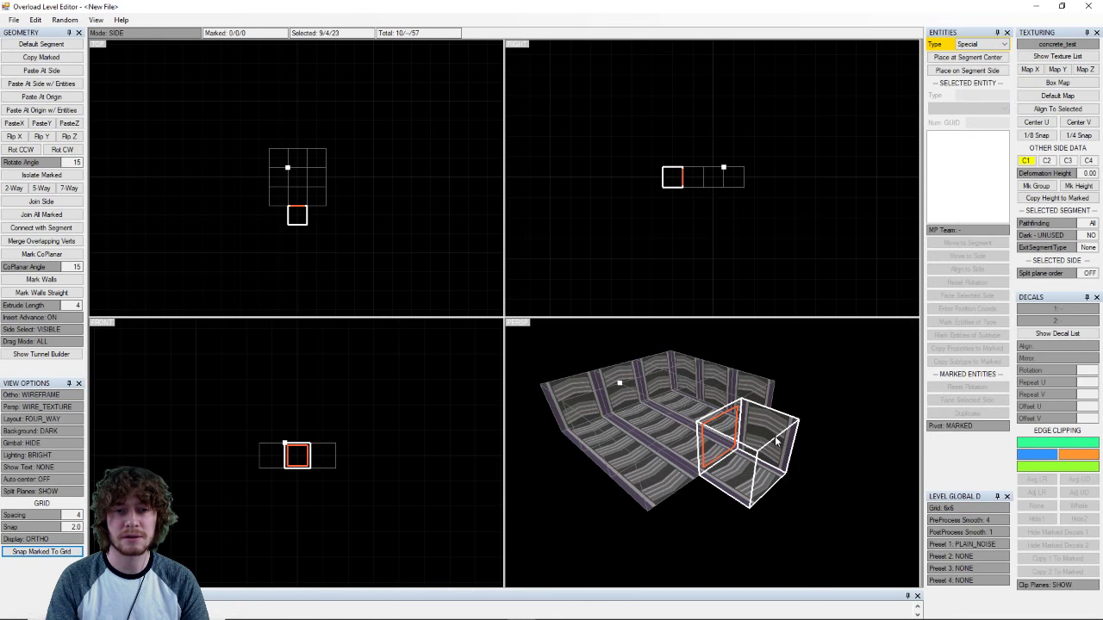
mouse_move(776, 441)
middle_down()
mouse_move(737, 479)
mouse_move(733, 457)
mouse_move(778, 439)
middle_up()
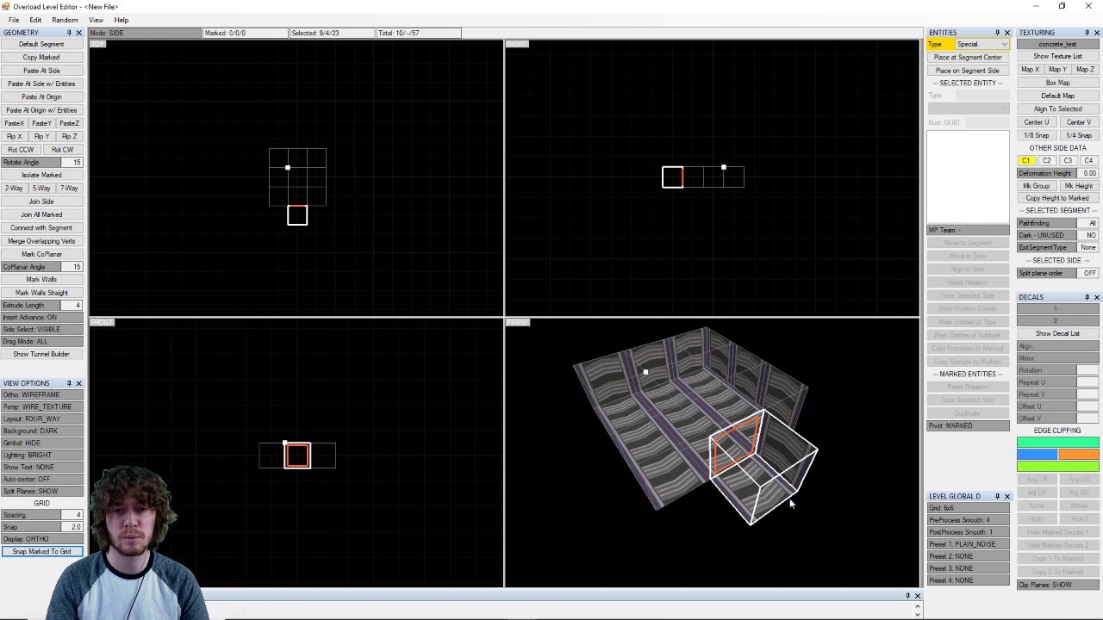
click(976, 56)
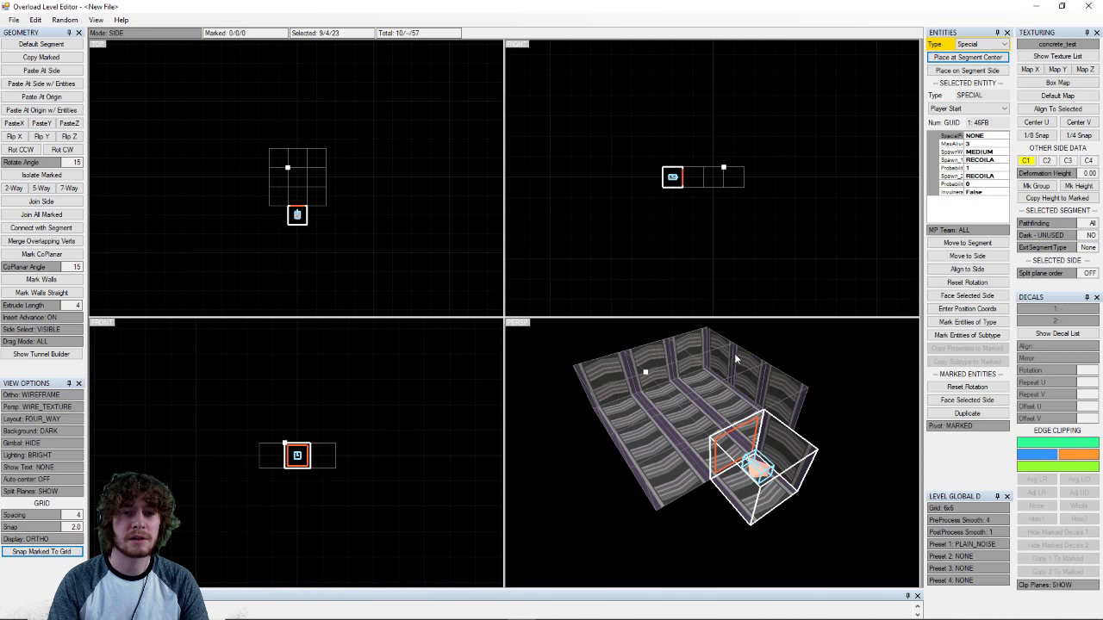
- Mark a group of walls beside the protruding segment with a marking box, and clear the marks
drag(724, 328, 832, 463)
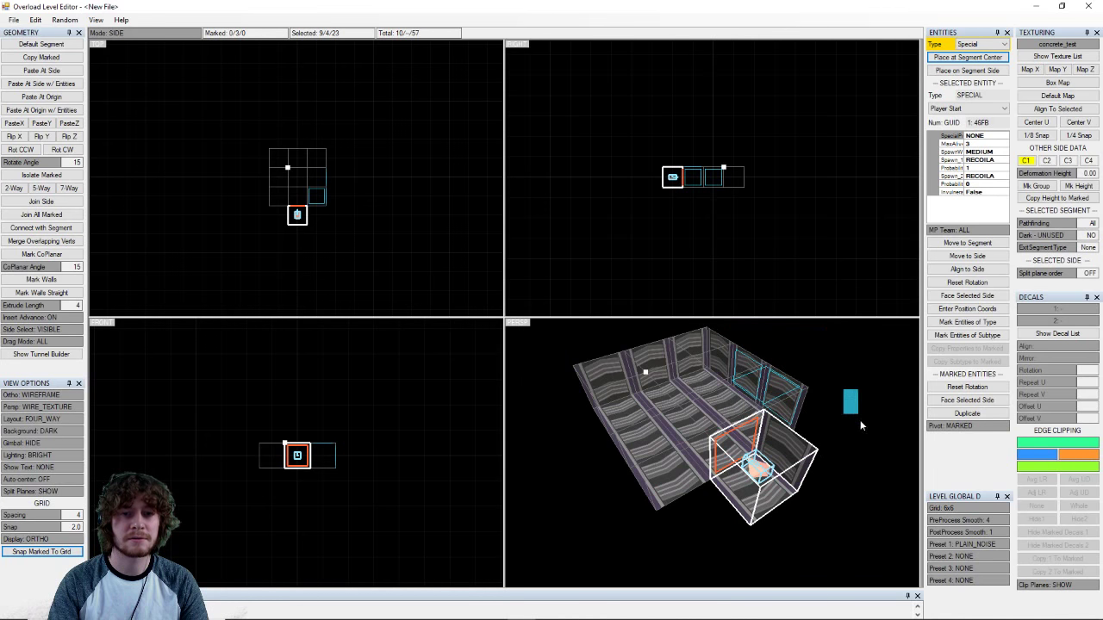
drag(860, 425, 860, 425)
scroll(829, 419, up, 2)
middle_drag(642, 441, 744, 421)
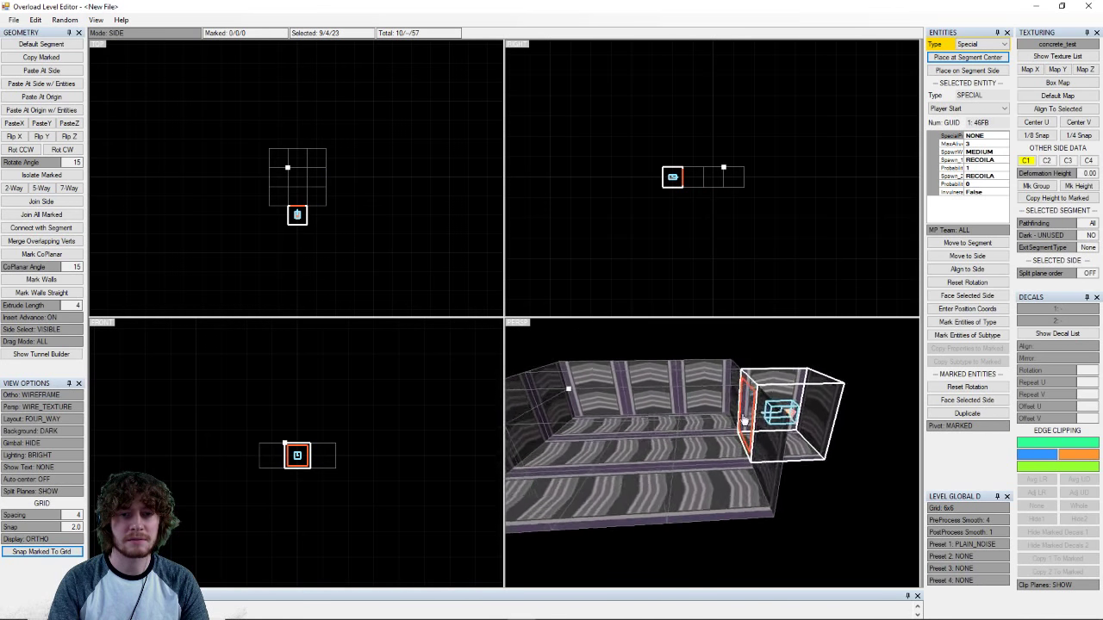
right_drag(744, 418, 775, 437)
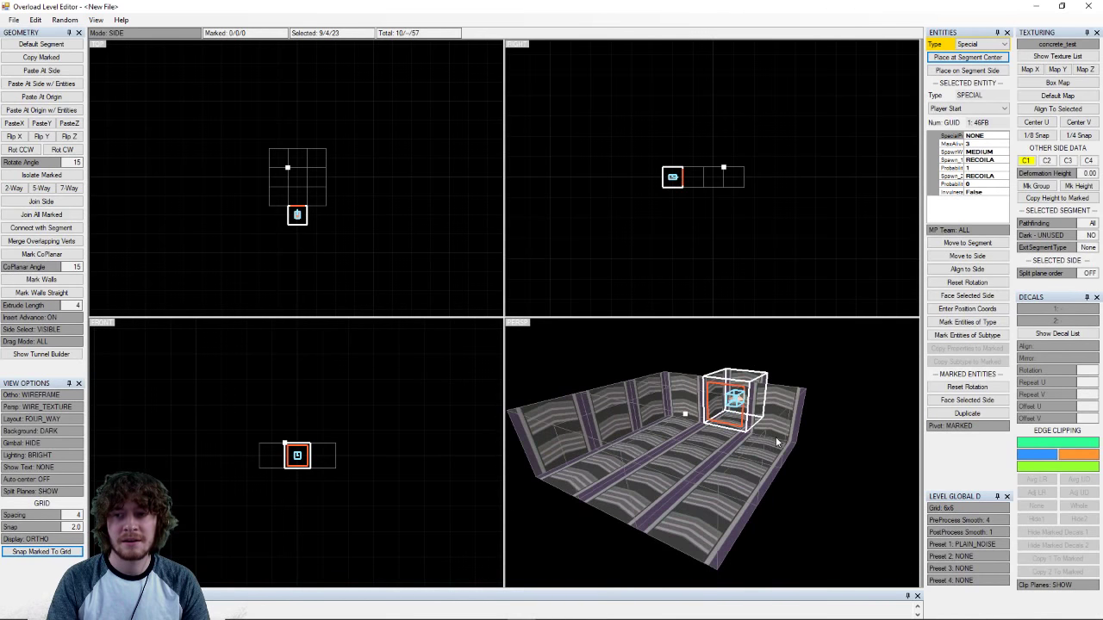
scroll(787, 411, up, 3)
right_drag(804, 394, 675, 409)
scroll(675, 410, down, 3)
- Switch to entity mode, toggle the mark on the Player Start in the protruding segment, and delete the marked entity
key(Tab)
key(Tab)
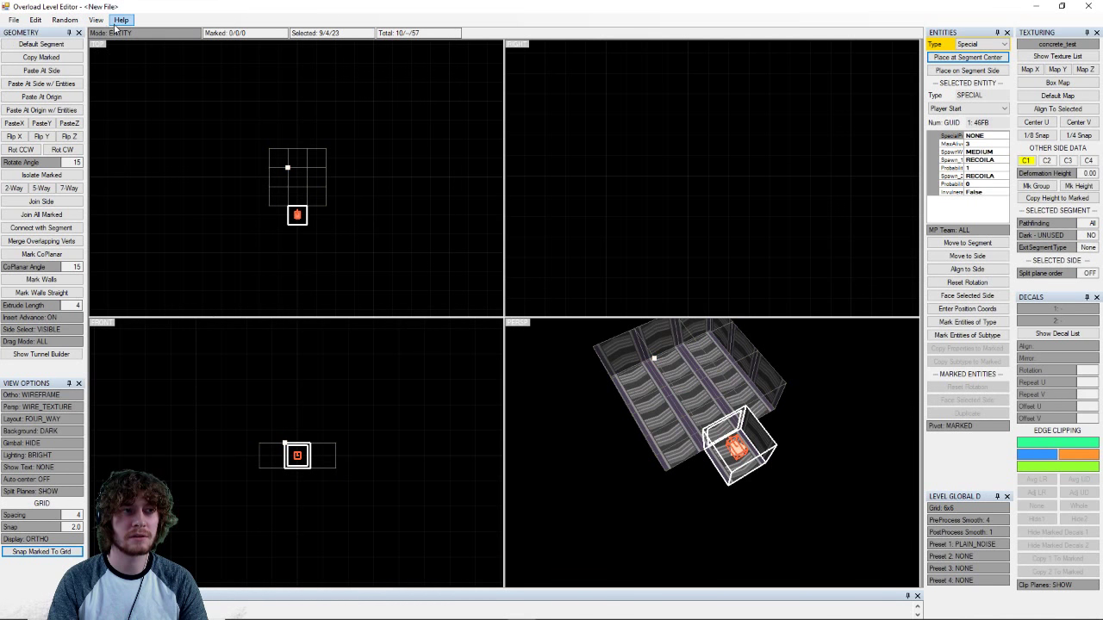
key(Tab)
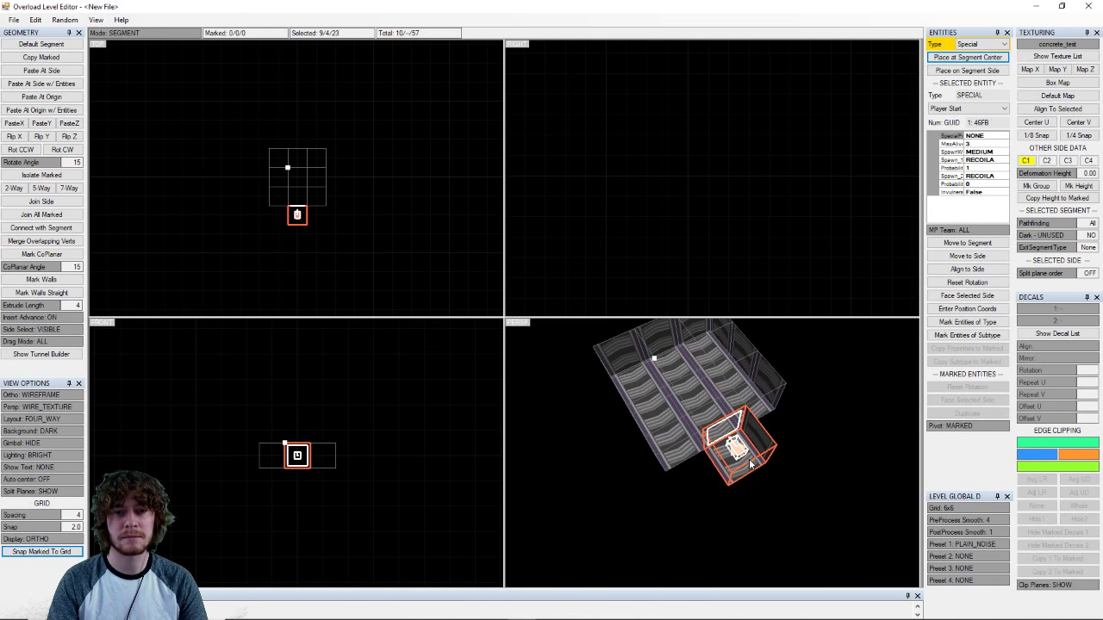
key(Tab)
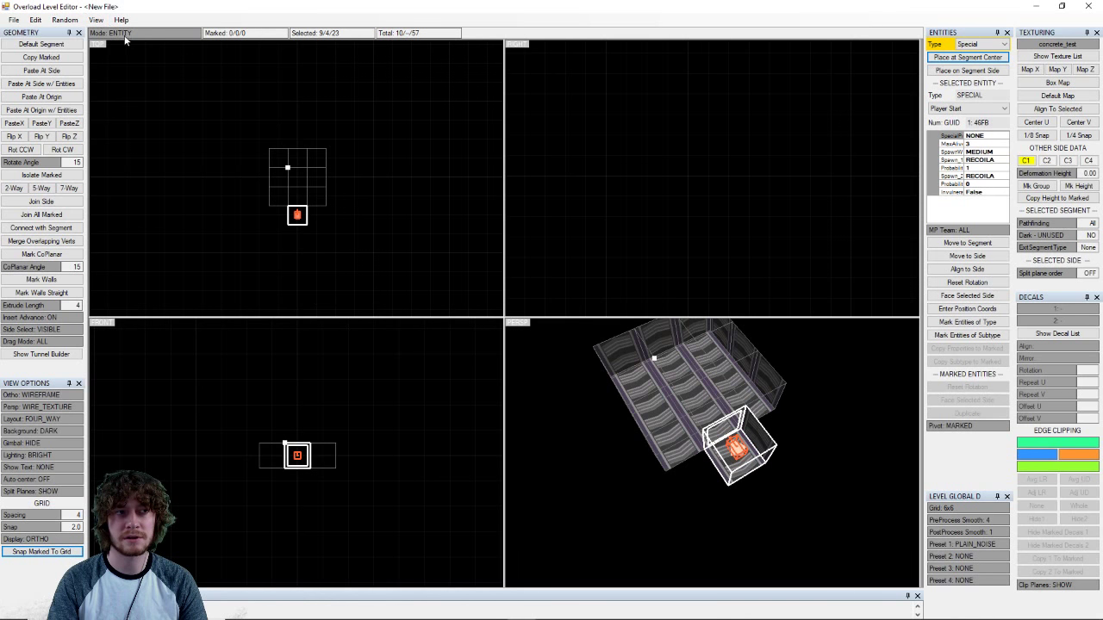
click(736, 454)
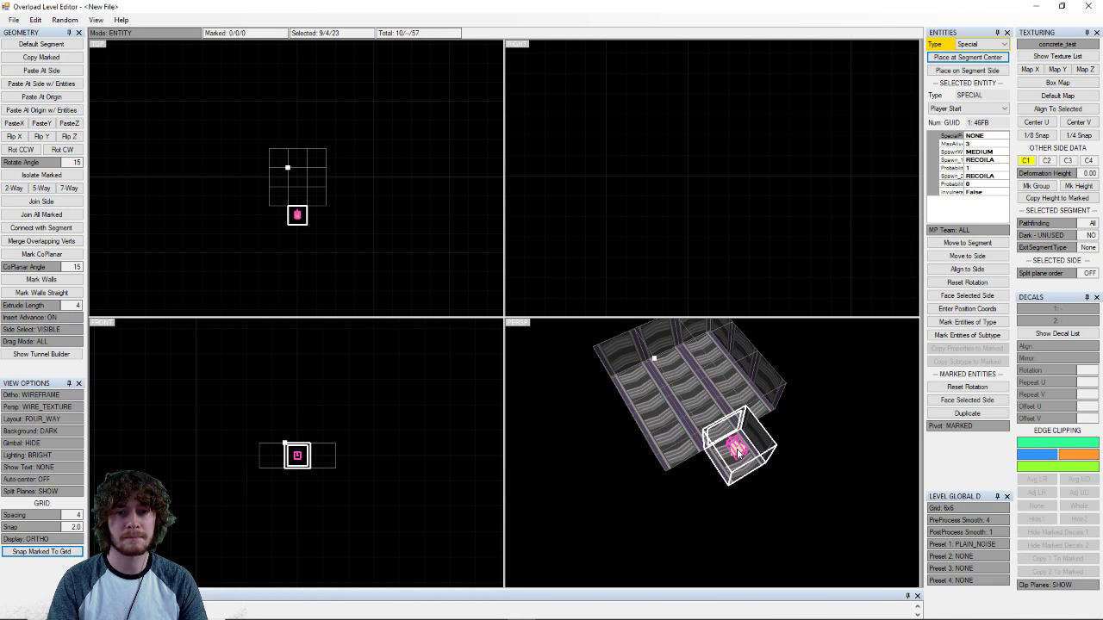
click(737, 454)
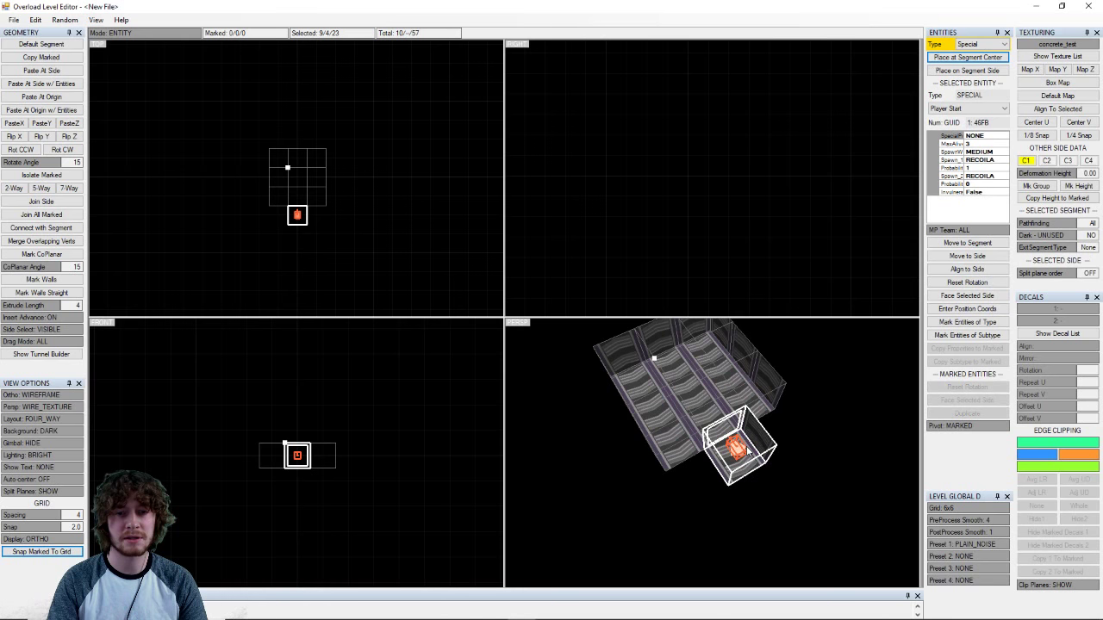
click(748, 445)
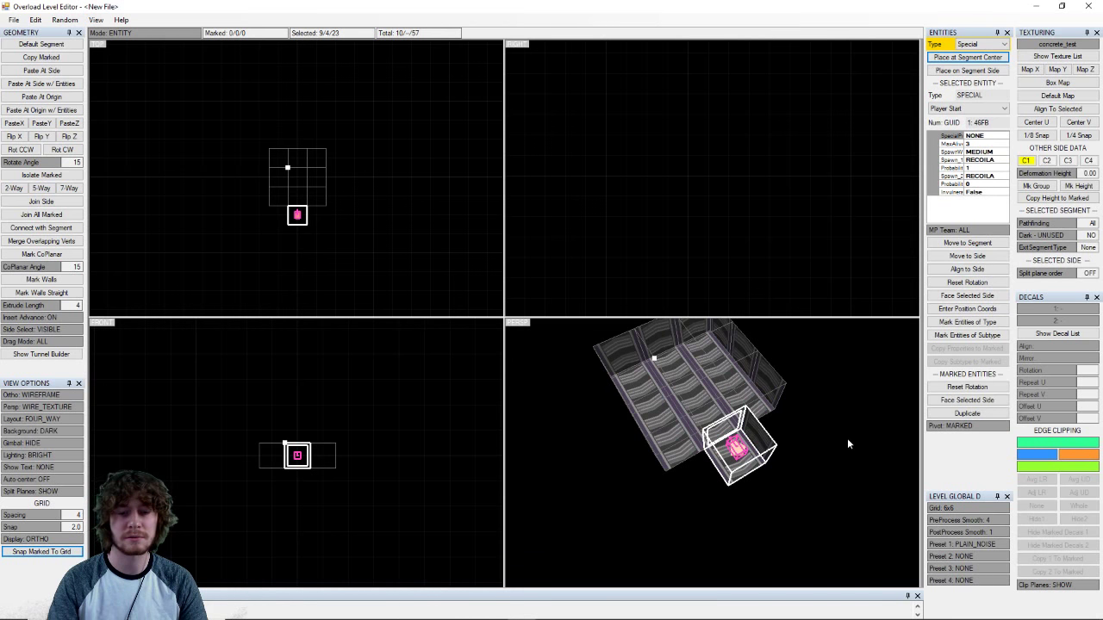
key(Delete)
- Return to side mode and insert two segments in a row from the protruding segment's outer end to form a corridor
middle_drag(667, 429, 767, 435)
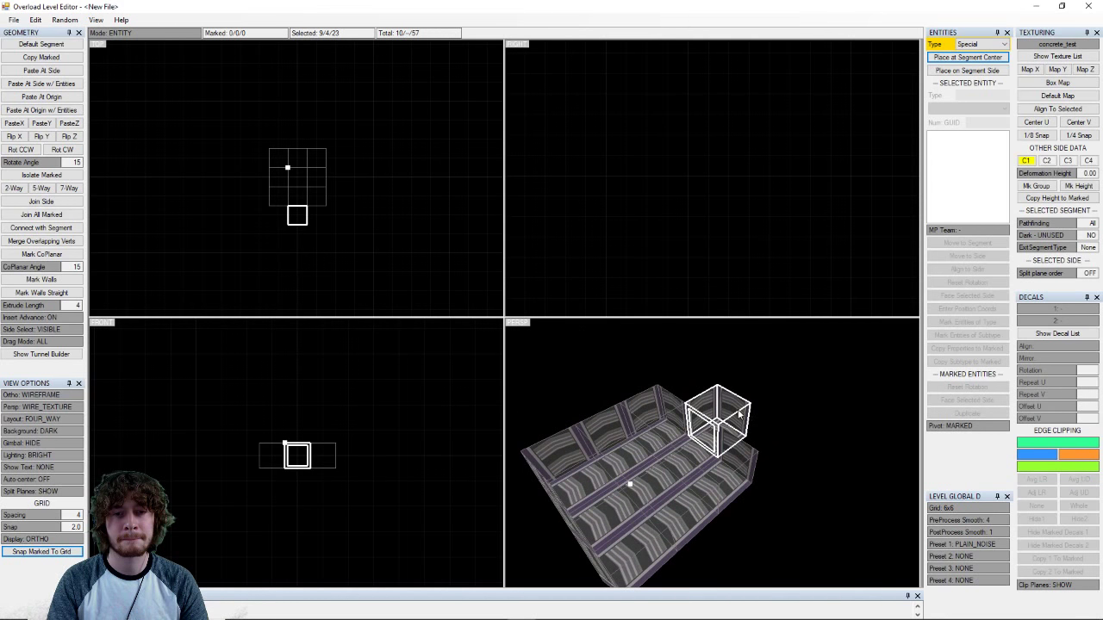
key(Tab)
key(Tab)
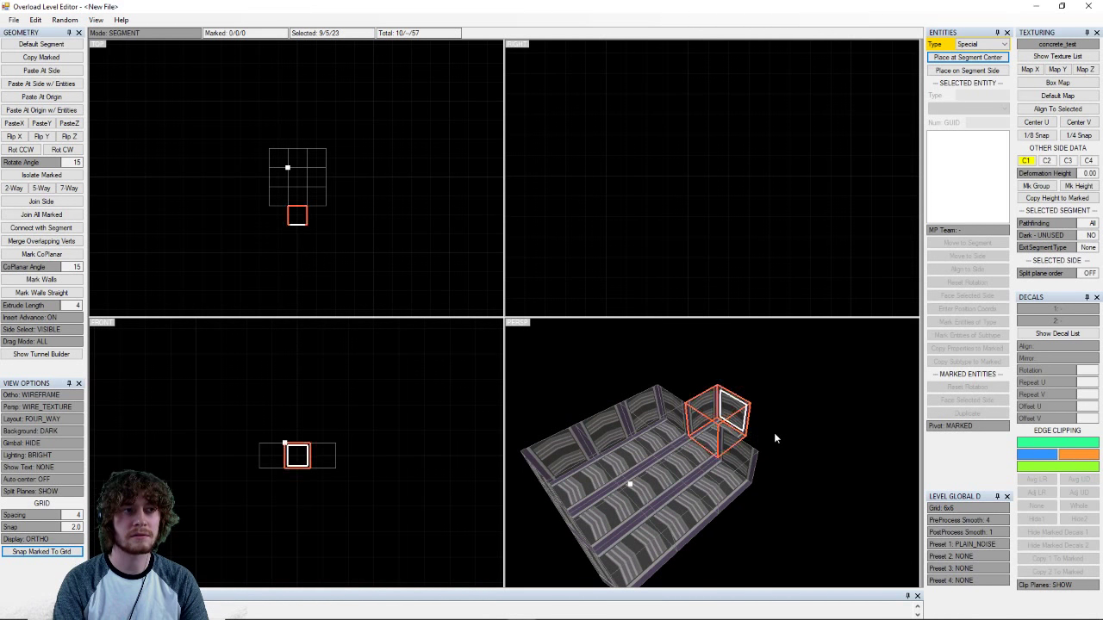
key(Insert)
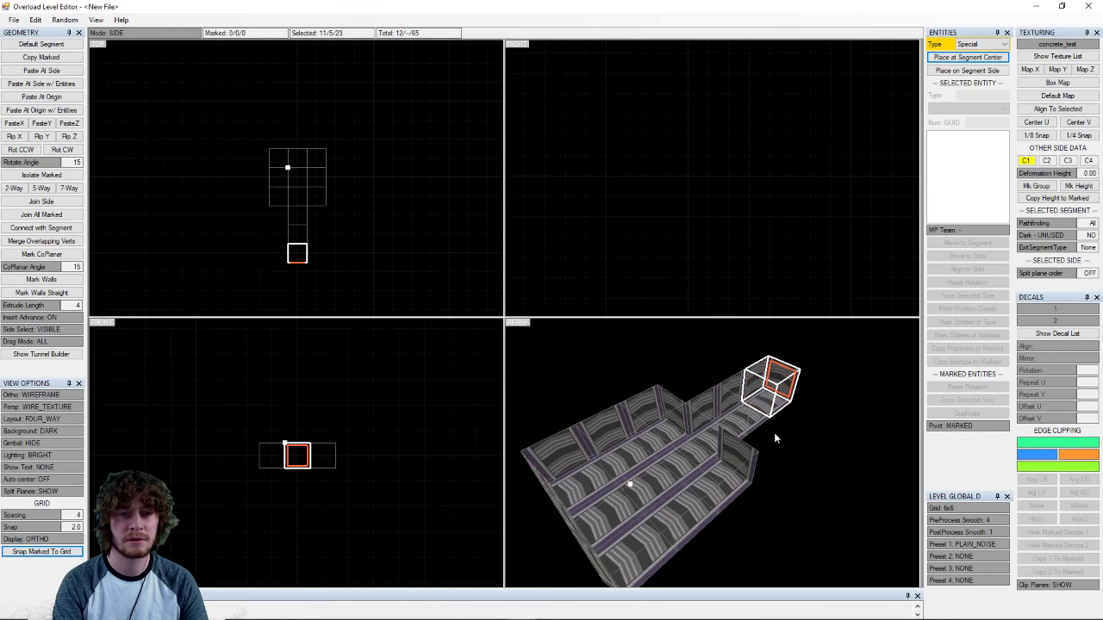
- Select a side wall of the corridor's last segment and insert one segment on it
middle_drag(806, 394, 806, 508)
click(704, 418)
middle_drag(753, 450, 661, 428)
key(Insert)
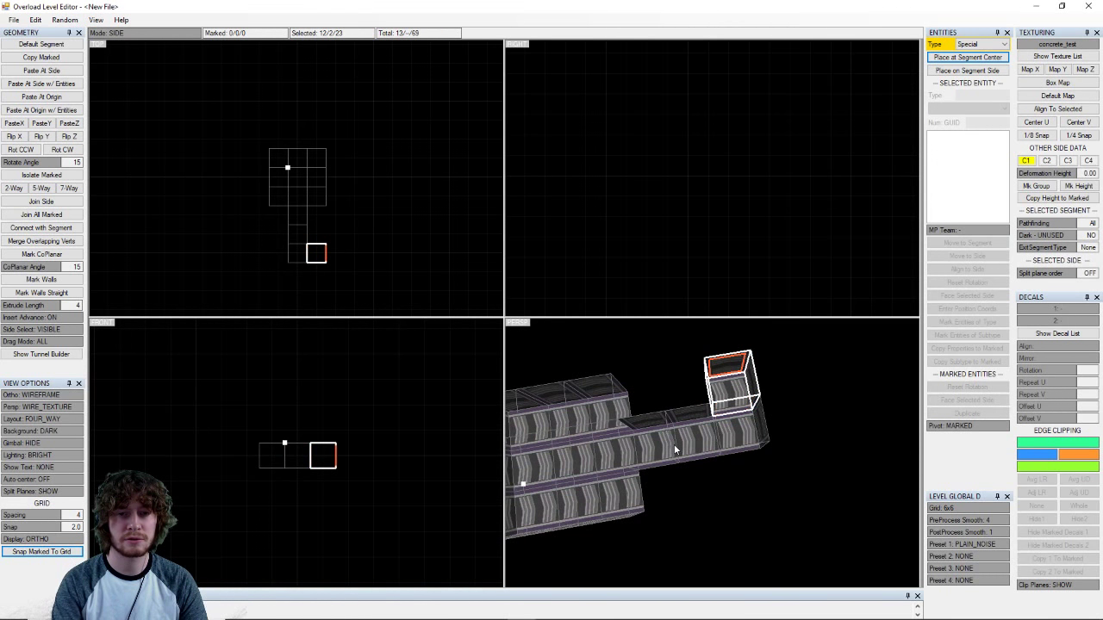
- Cycle through the segment, side, vertex and entity editing modes, ending in vertex mode
mouse_move(769, 385)
middle_down()
mouse_move(810, 398)
mouse_move(758, 415)
mouse_move(746, 439)
mouse_move(758, 442)
middle_up()
key(4)
key(3)
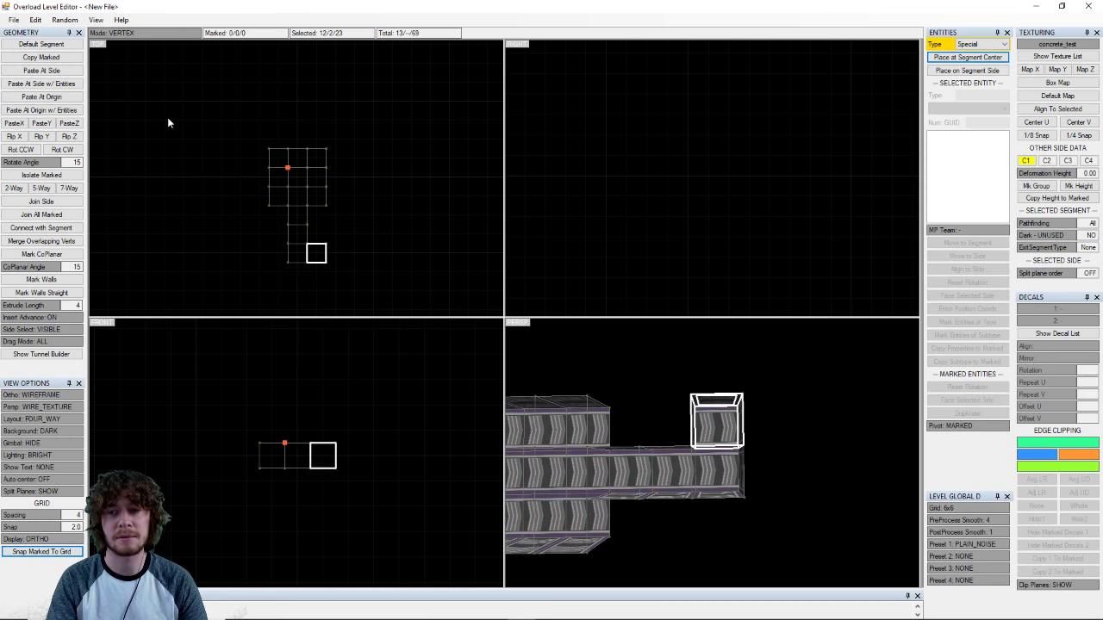
key(1)
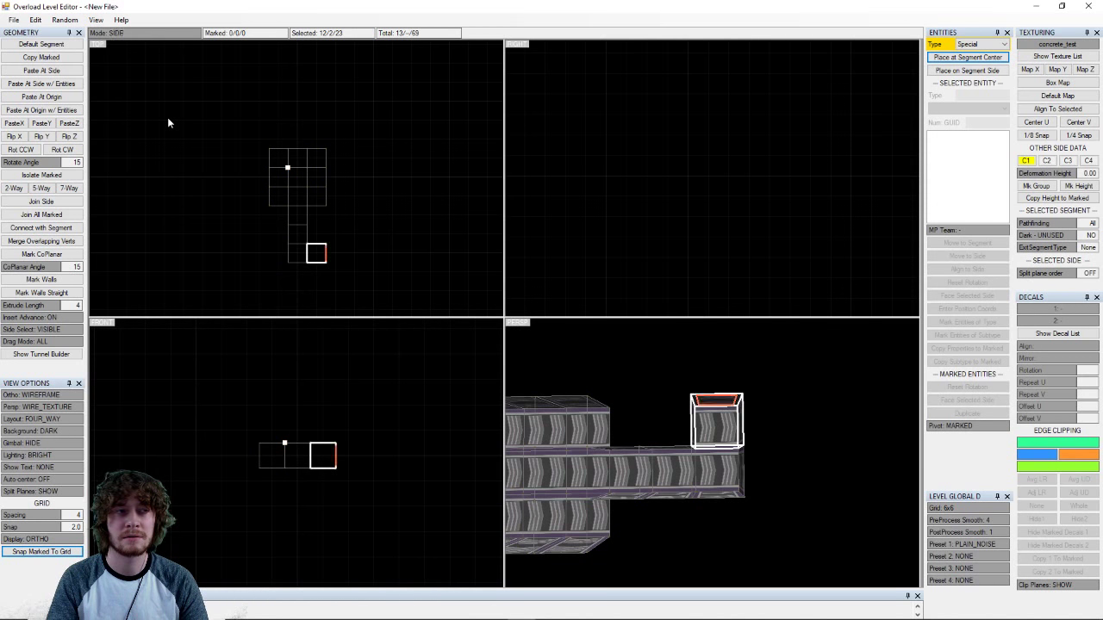
key(2)
key(3)
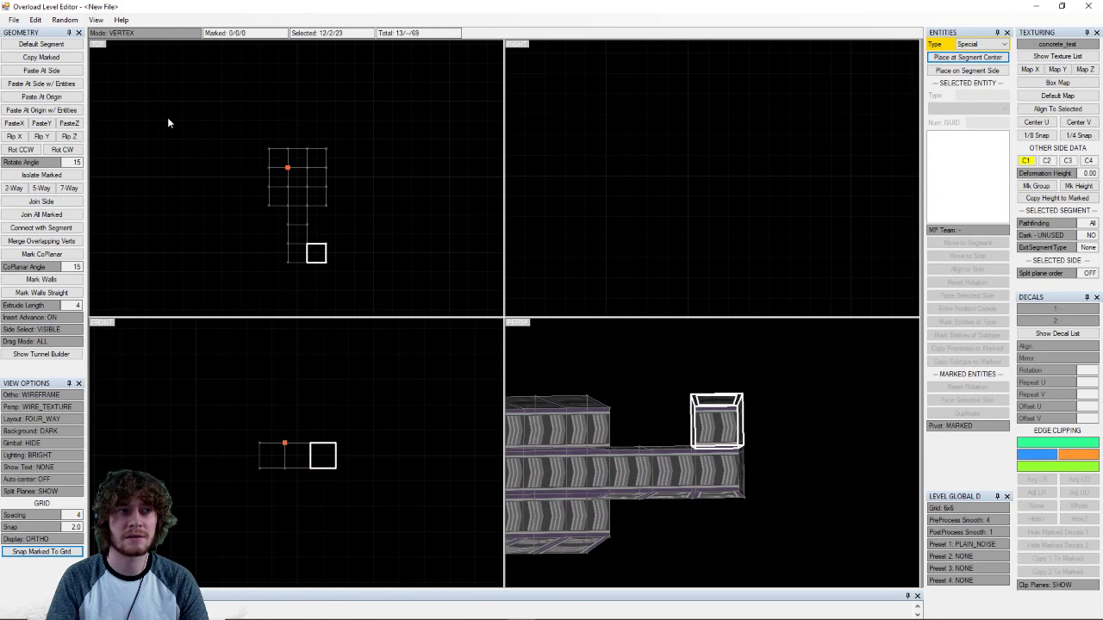
key(4)
key(1)
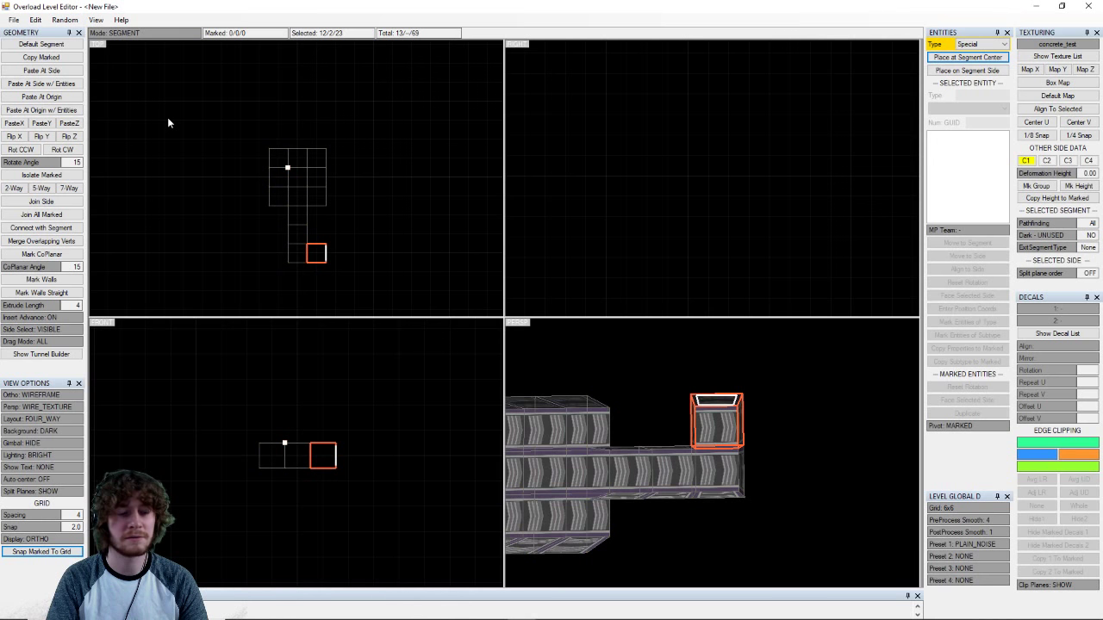
key(2)
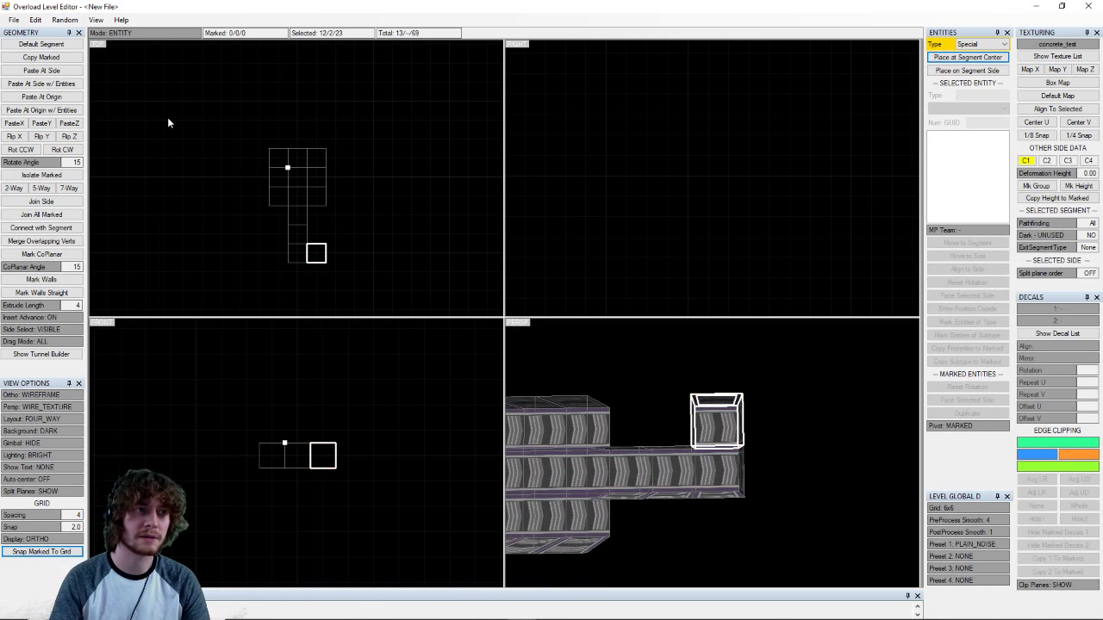
key(3)
key(1)
key(3)
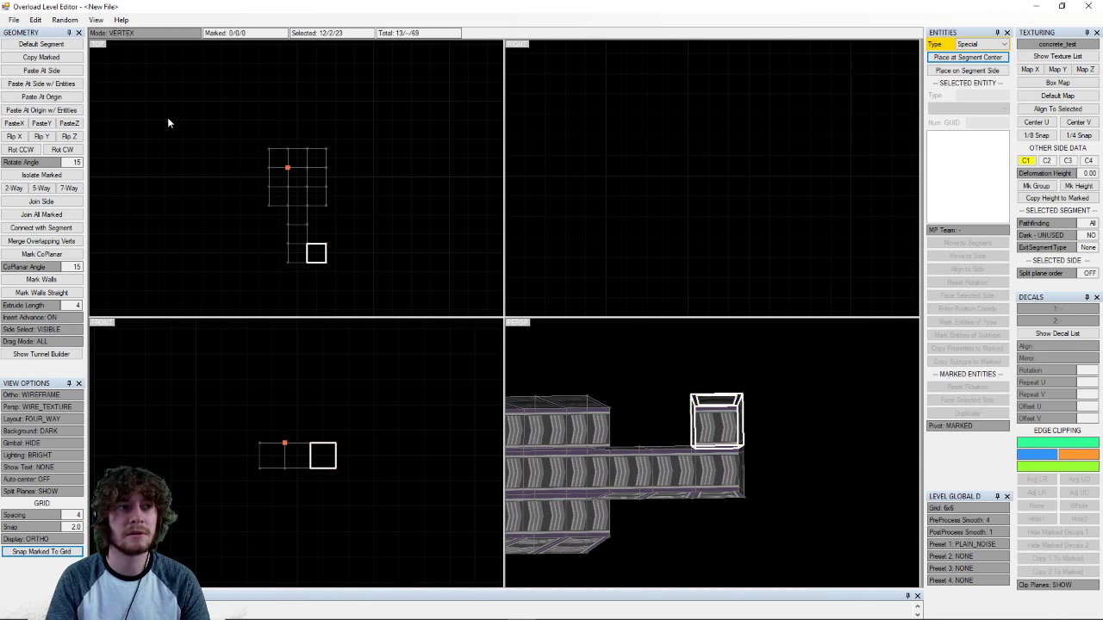
- Mark the two vertices at one outer corner of the new side segment
drag(746, 387, 724, 432)
scroll(759, 404, up, 3)
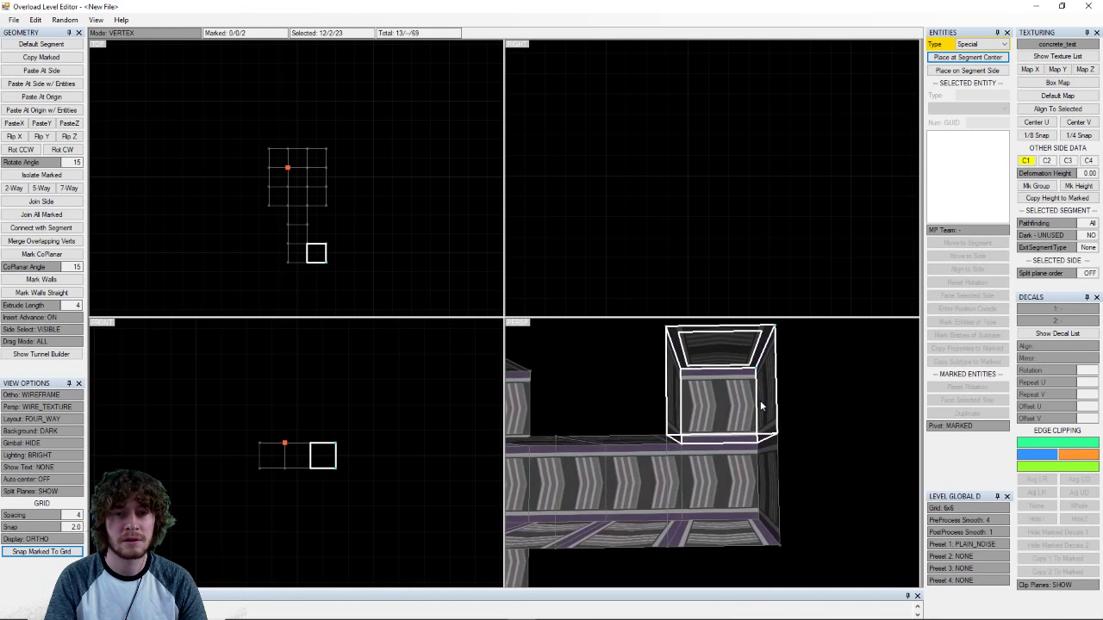
middle_drag(769, 376, 759, 424)
drag(770, 369, 734, 429)
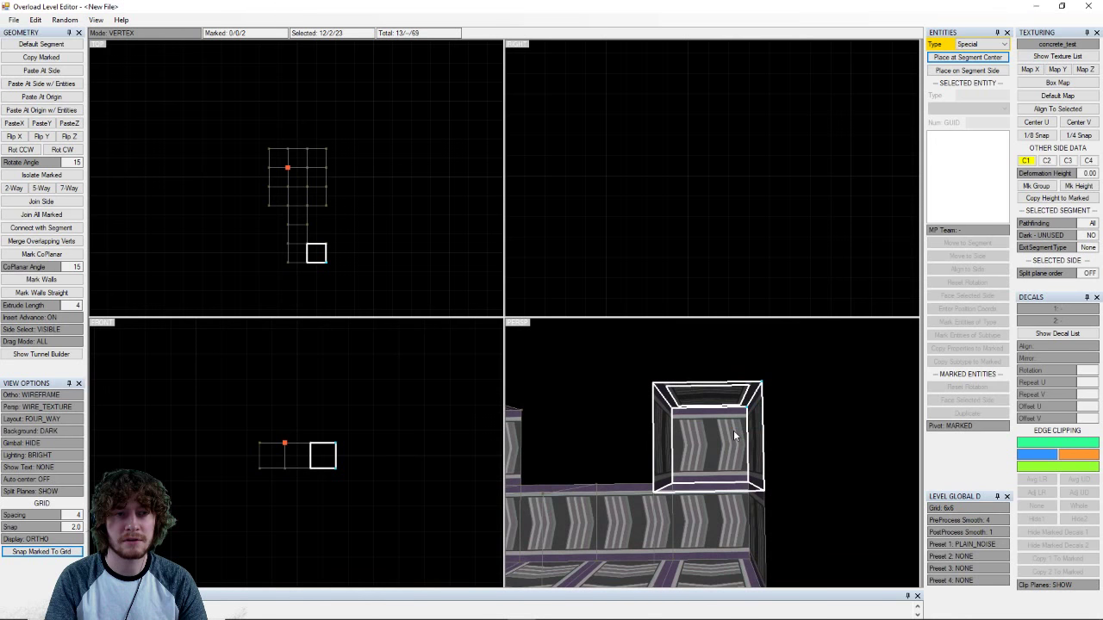
scroll(341, 245, up, 4)
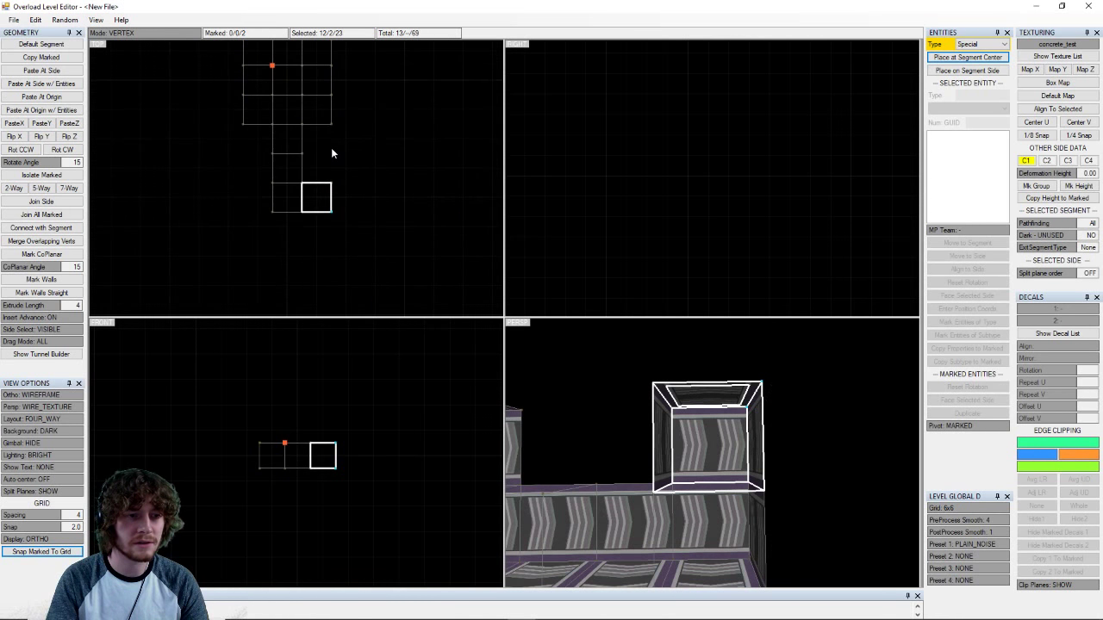
- In the top view, move both outer corners of the side segment outward by about half a segment in each direction, flaring it into a trapezoid
scroll(340, 186, up, 1)
middle_drag(421, 285, 391, 254)
drag(395, 202, 311, 293)
drag(387, 209, 339, 257)
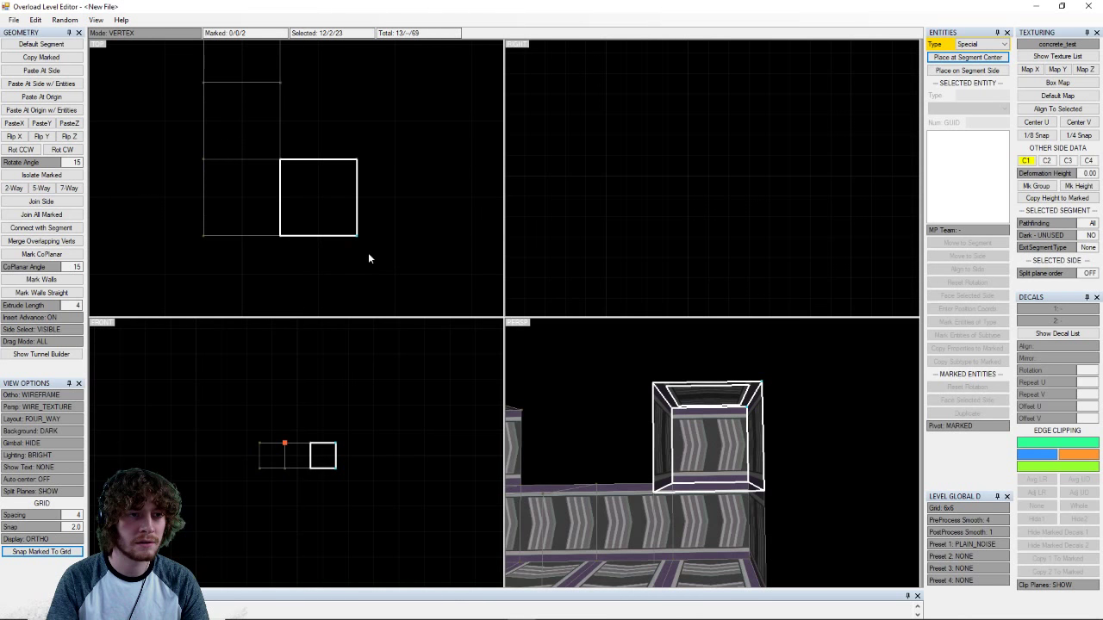
scroll(358, 233, down, 1)
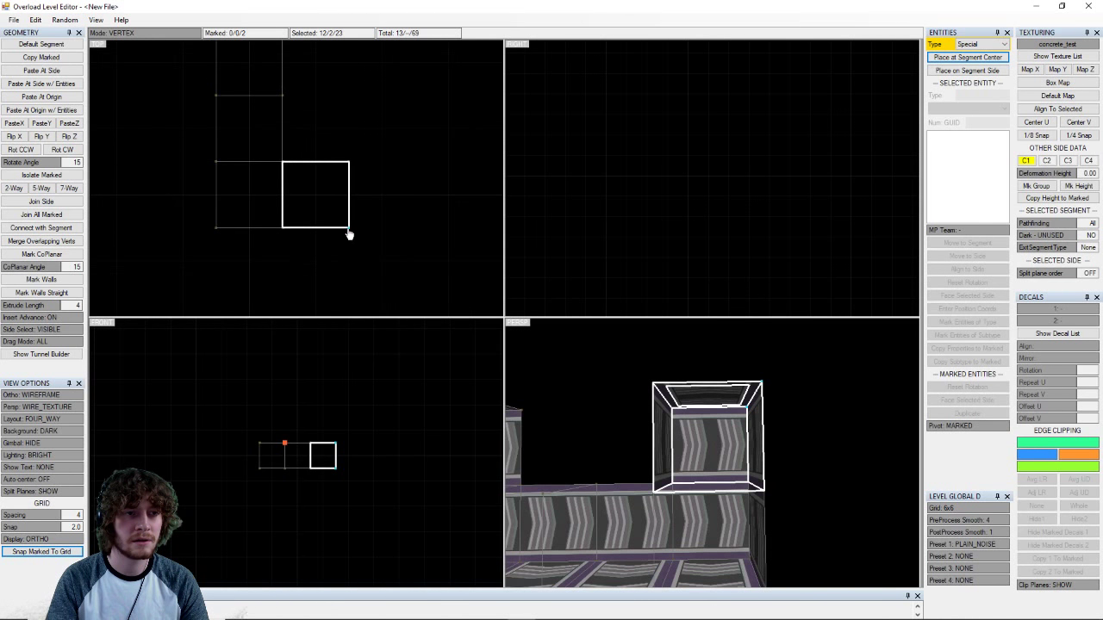
drag(349, 234, 396, 274)
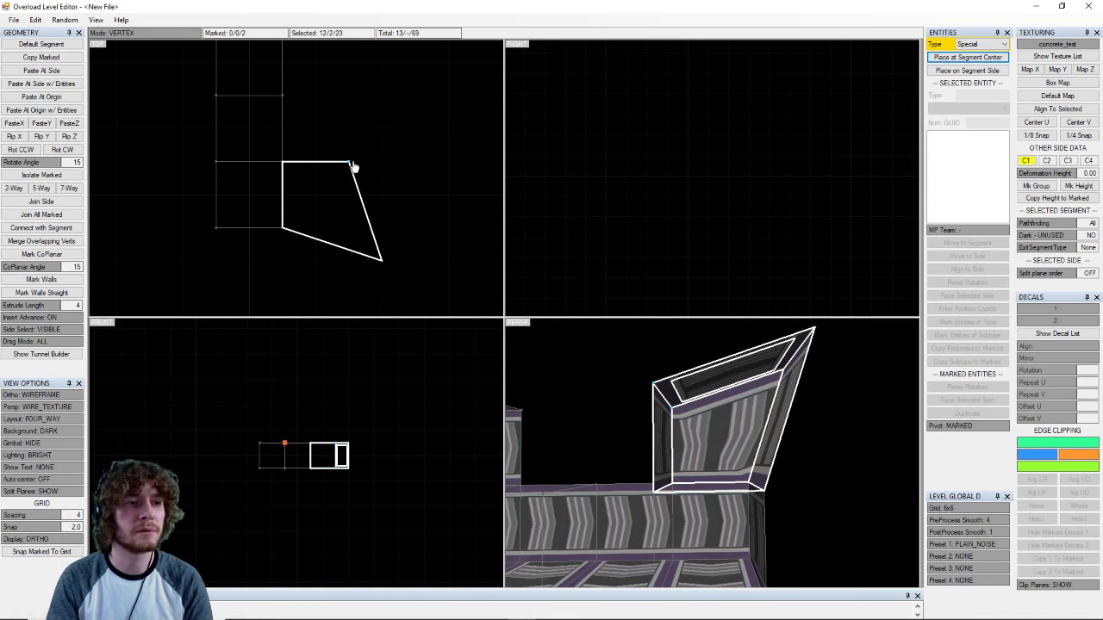
drag(353, 166, 386, 125)
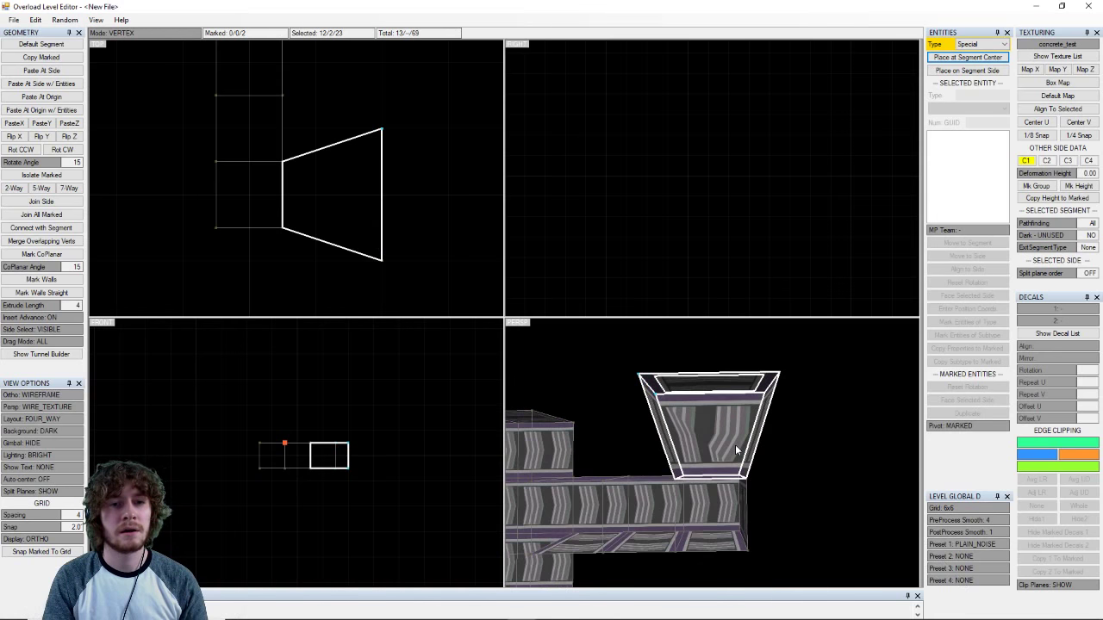
- In side mode, select the wall opposite the flared segment at the corridor's end and insert a segment there
scroll(735, 444, down, 3)
scroll(748, 457, up, 6)
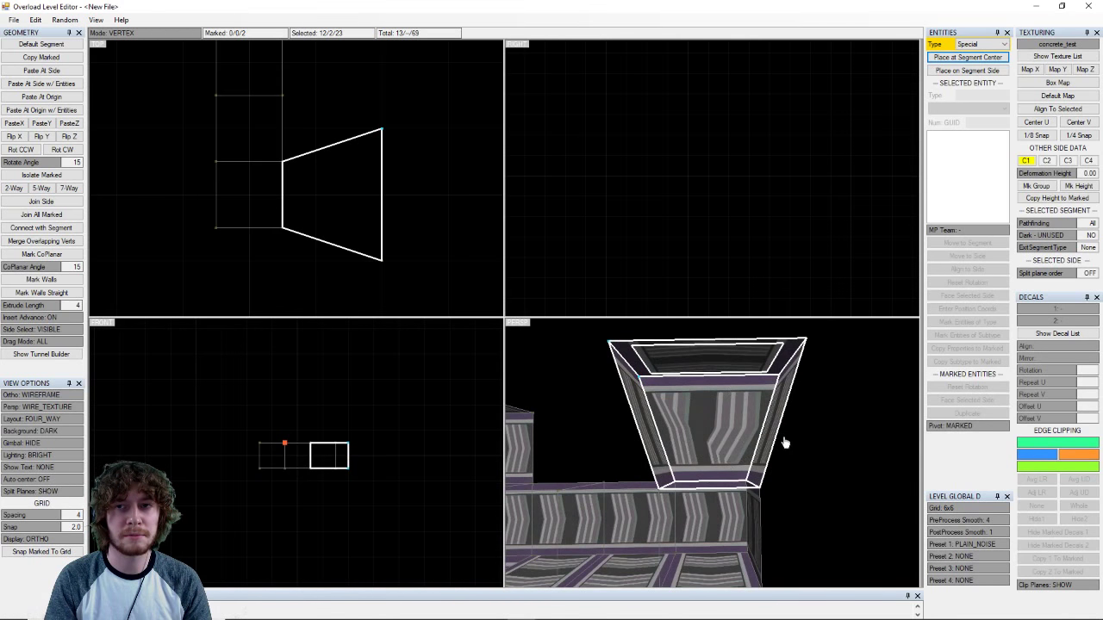
middle_drag(785, 442, 780, 413)
scroll(773, 415, down, 3)
right_drag(774, 420, 750, 444)
key(2)
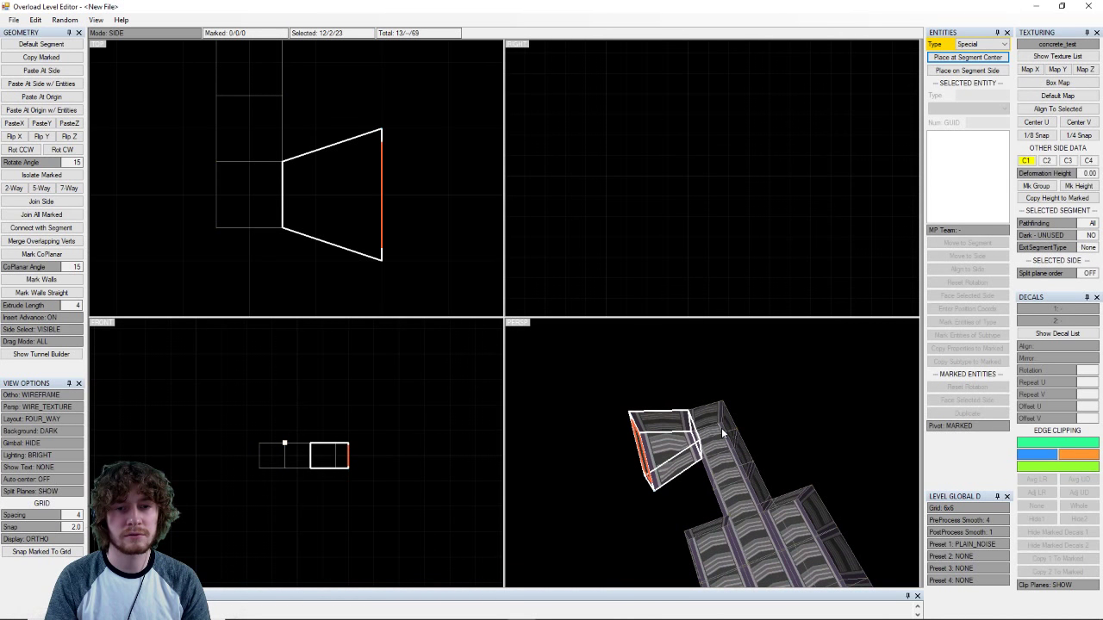
click(731, 423)
key(Insert)
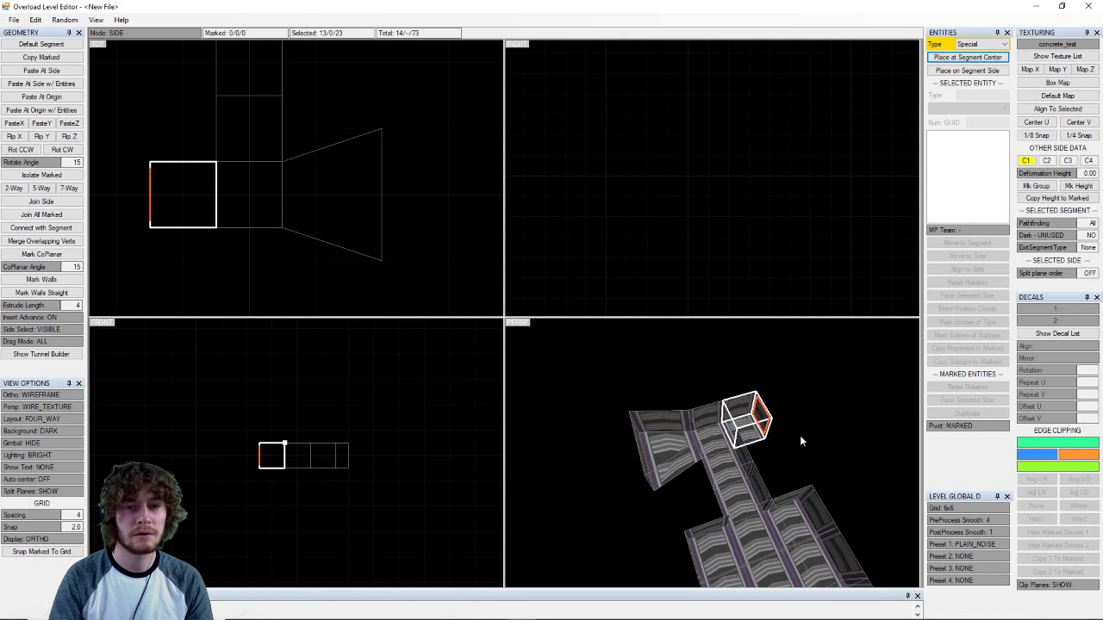
- In vertex mode, move both outer corners of the opposite segment outward by about half a segment in each direction to mirror the flare
right_drag(775, 400, 754, 451)
right_drag(191, 113, 308, 92)
key(3)
drag(277, 126, 264, 144)
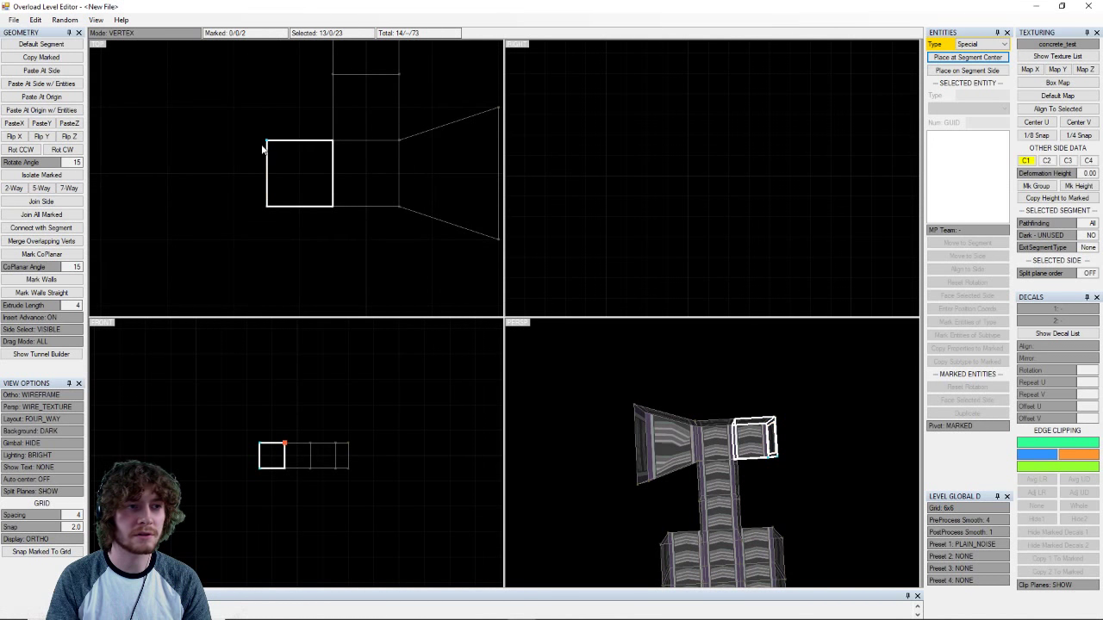
middle_drag(264, 142, 229, 108)
drag(269, 194, 234, 250)
scroll(279, 268, down, 5)
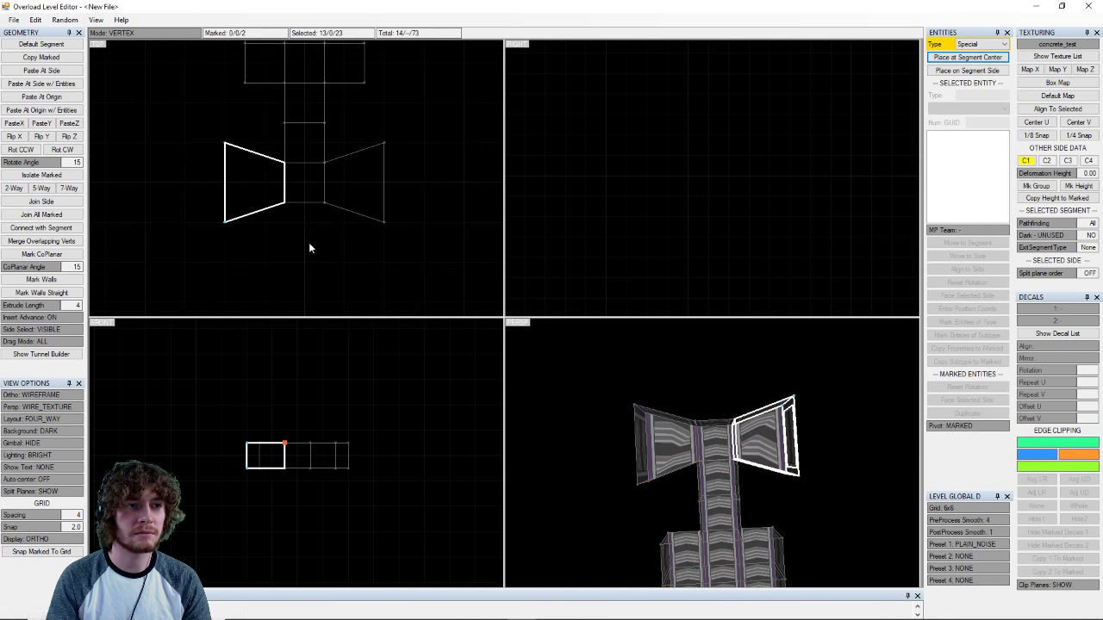
scroll(336, 222, up, 2)
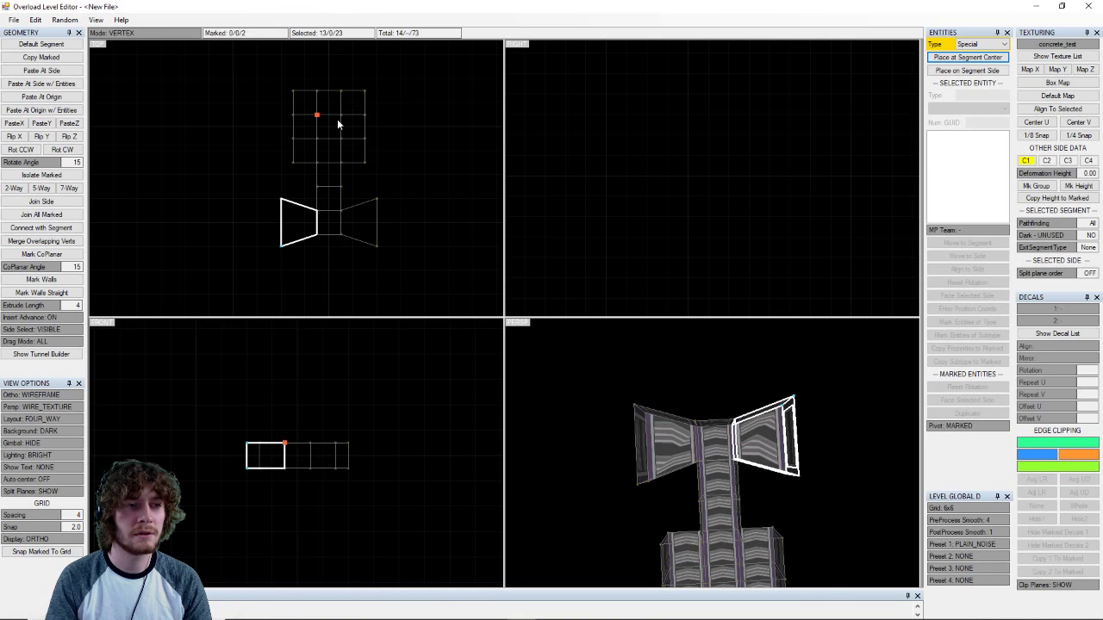
- Switch back to side mode and inspect the room, corridor and flared segments from several angles
middle_drag(737, 510, 782, 444)
right_drag(781, 448, 767, 463)
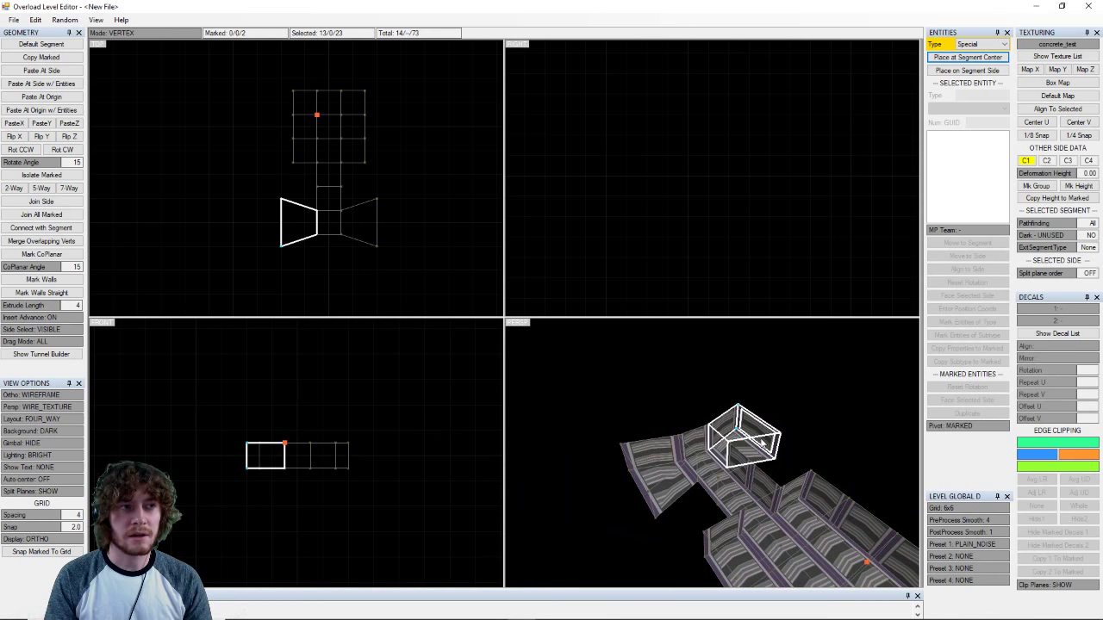
click(761, 441)
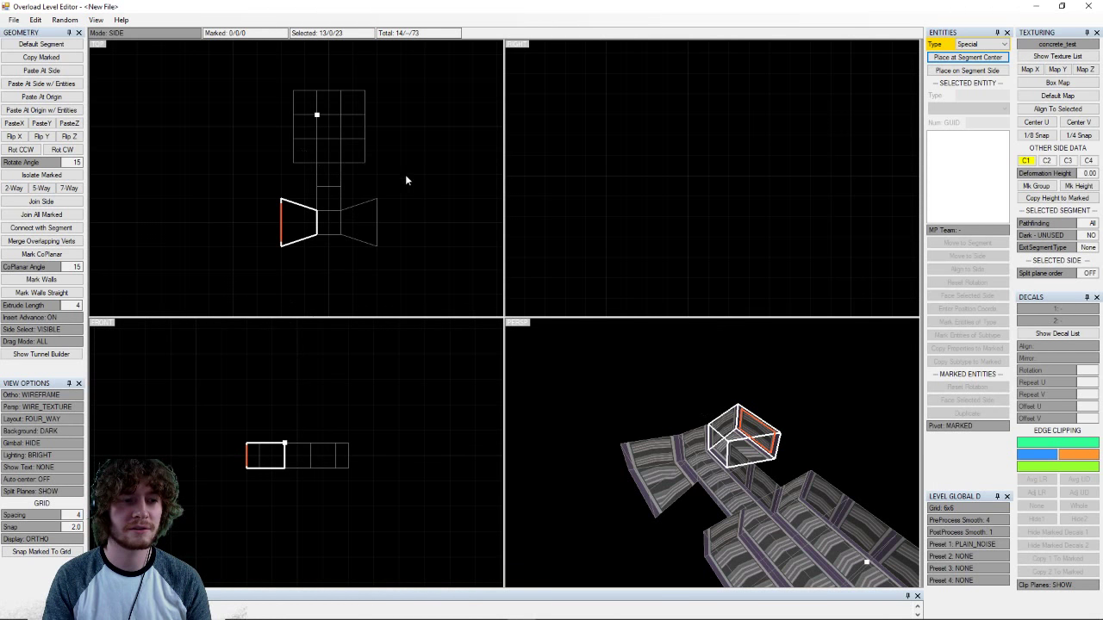
middle_drag(699, 415, 777, 445)
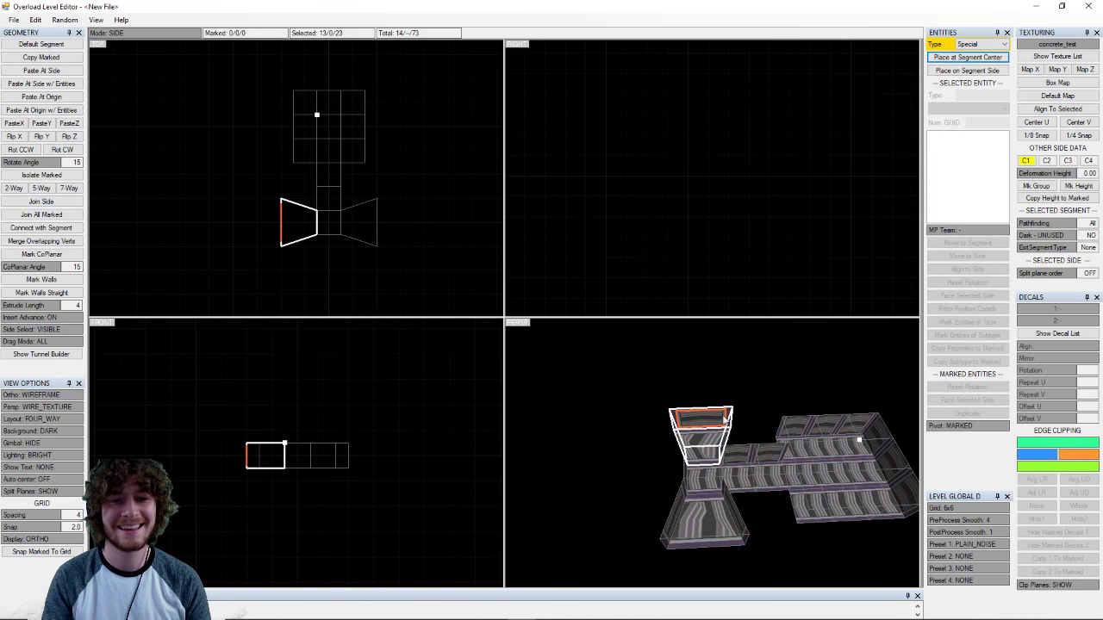
- Insert a segment on the wide outer wall of each flared segment, extending both wings outward
scroll(732, 417, up, 3)
middle_drag(724, 396, 722, 415)
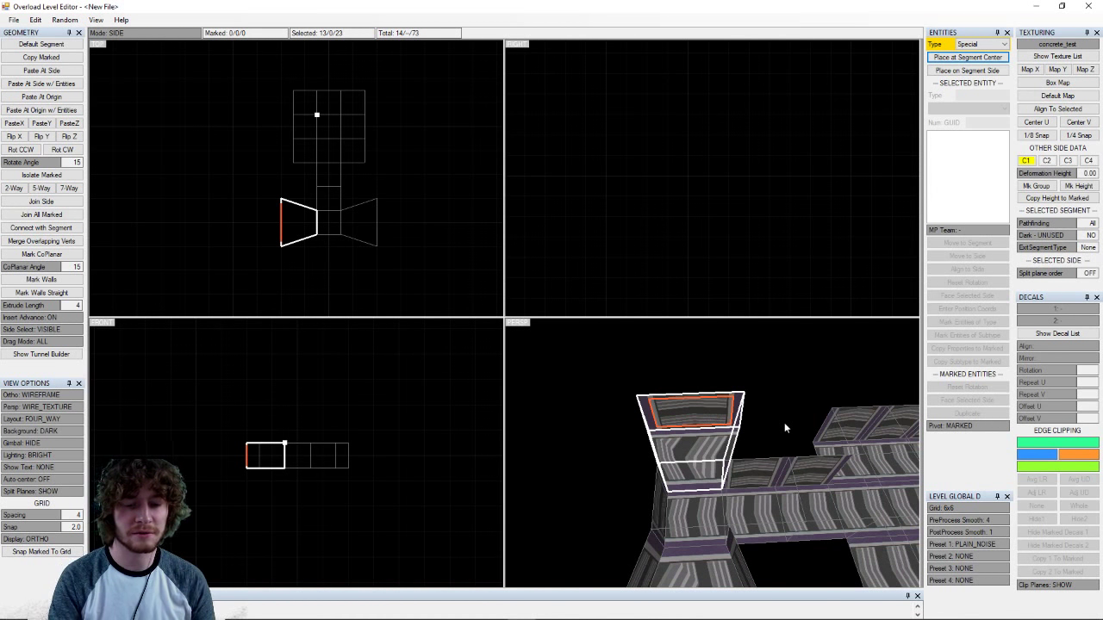
key(Insert)
right_drag(784, 422, 602, 424)
click(601, 389)
key(Insert)
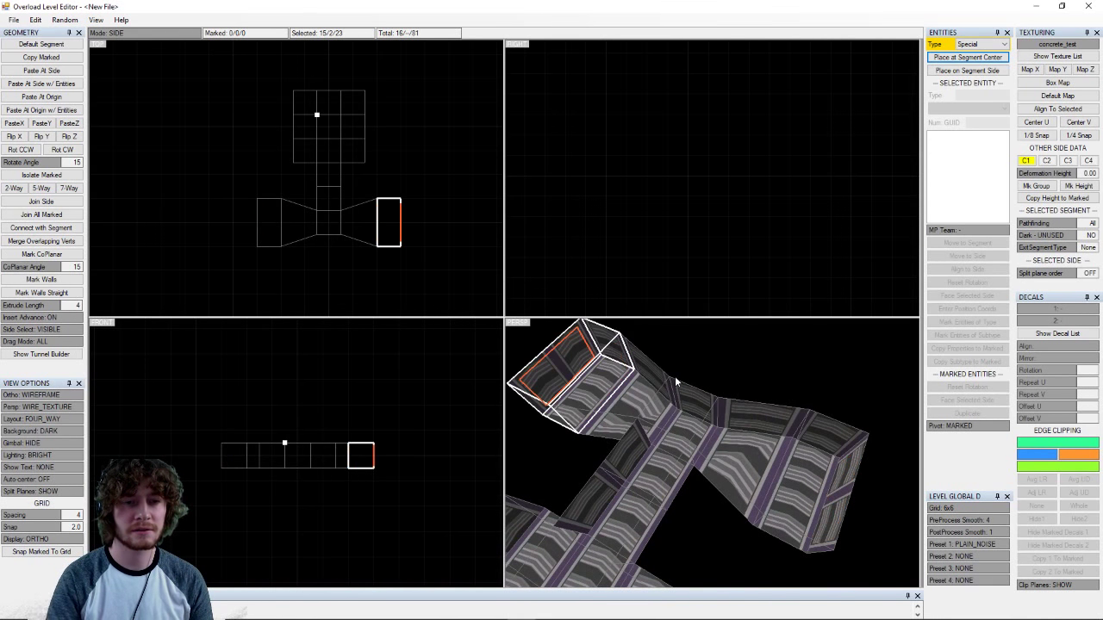
right_drag(638, 385, 741, 437)
scroll(741, 437, down, 3)
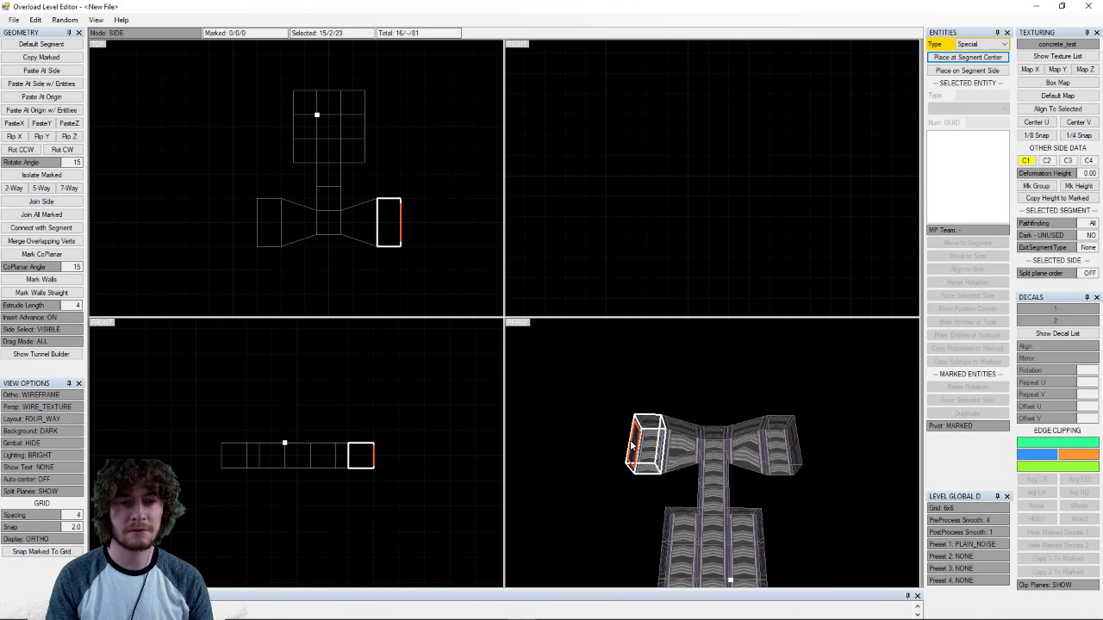
- Select the outer wall of the end segment on the wing at the left of the top view and mark that side
click(798, 448)
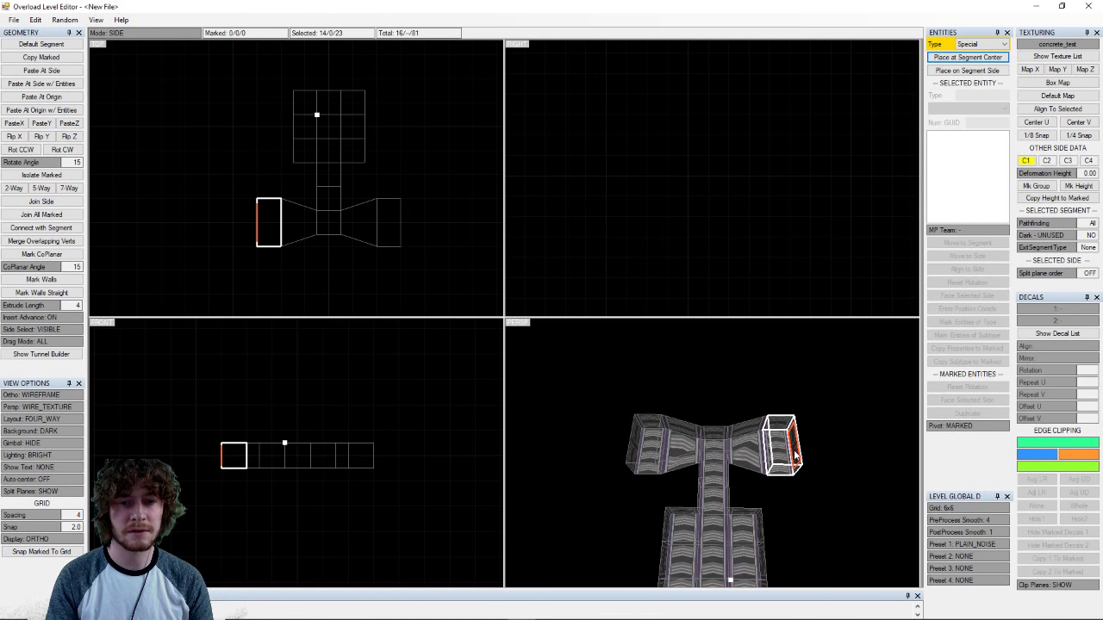
scroll(761, 459, up, 3)
right_drag(762, 462, 842, 440)
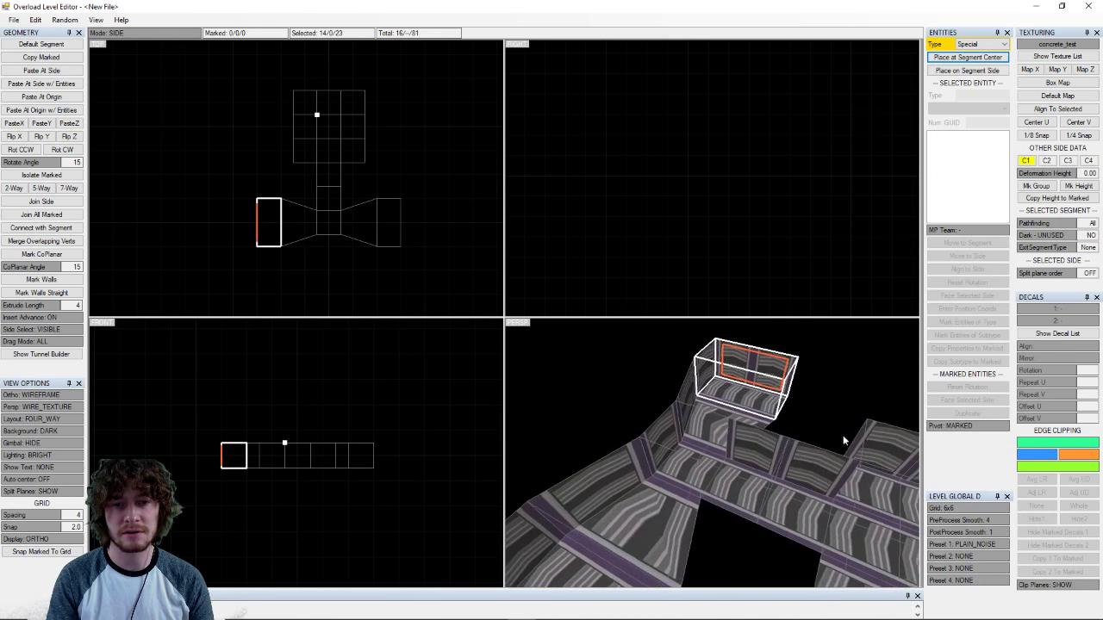
middle_drag(842, 440, 701, 423)
scroll(708, 419, up, 2)
right_drag(708, 420, 628, 385)
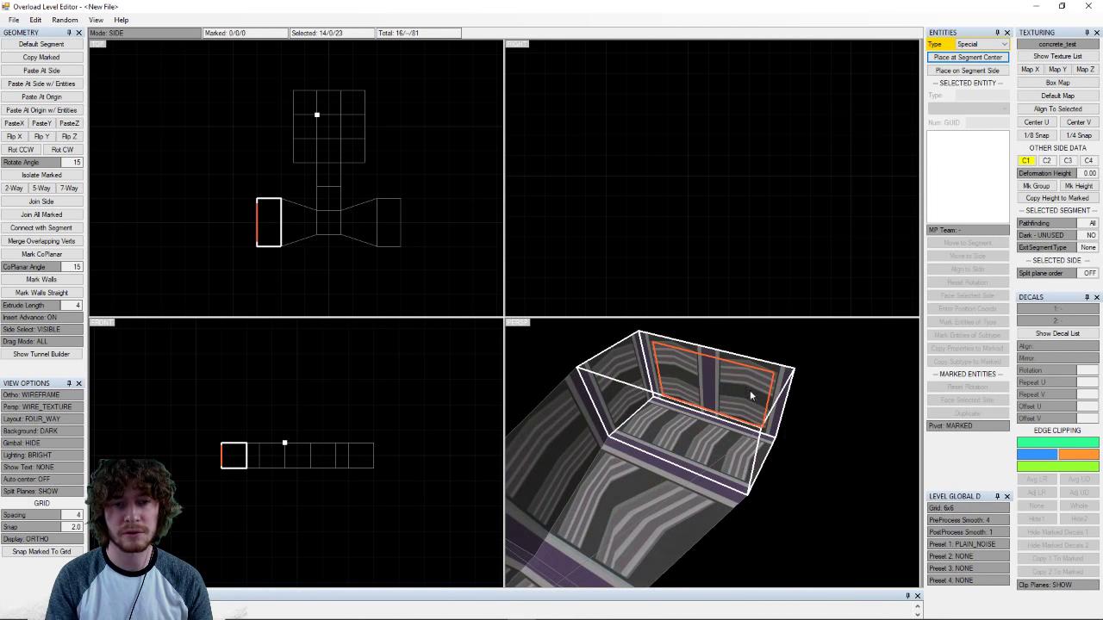
right_drag(696, 381, 679, 437)
scroll(678, 435, down, 1)
key(a)
scroll(730, 420, down, 2)
key(a)
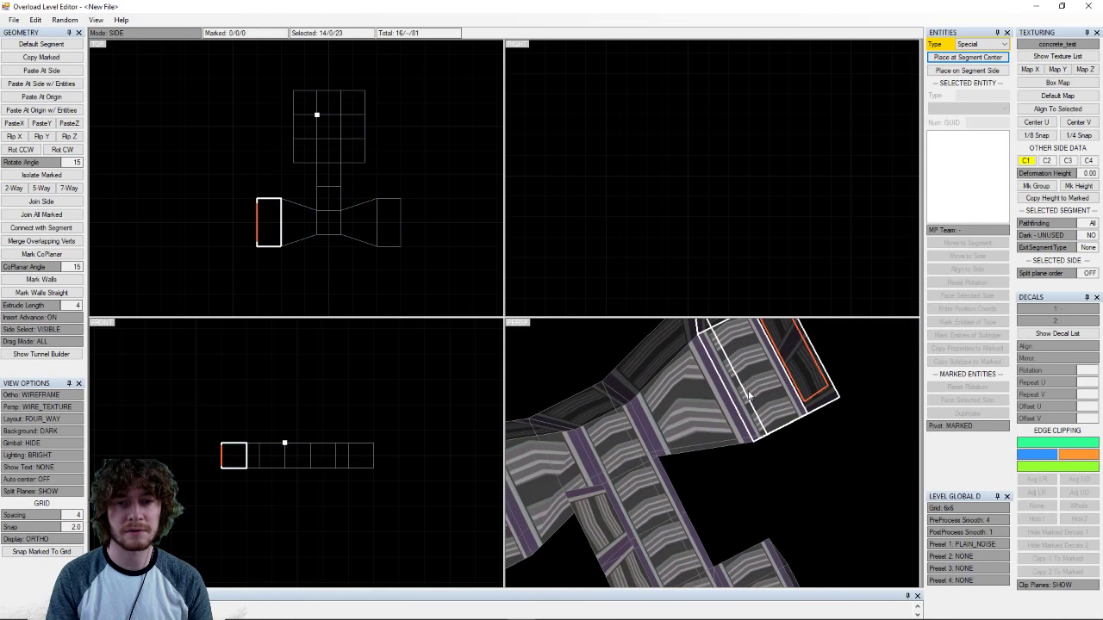
scroll(796, 354, down, 3)
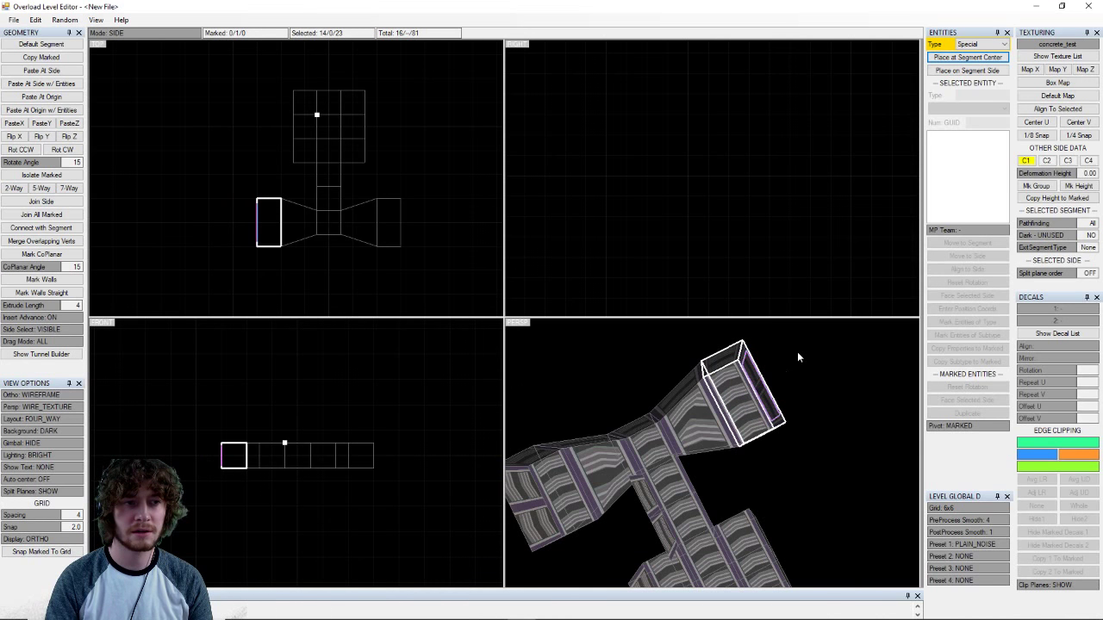
- Compare the marked end wall with the selection by selecting the segment's floor and then the end wall again
right_drag(791, 373, 715, 435)
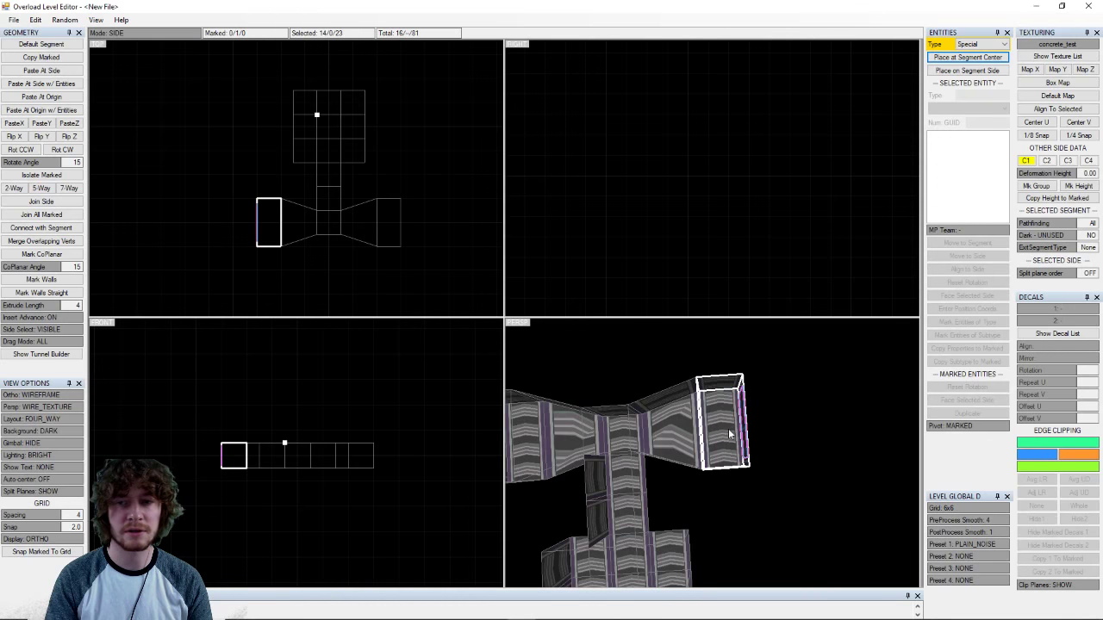
right_drag(721, 490, 798, 311)
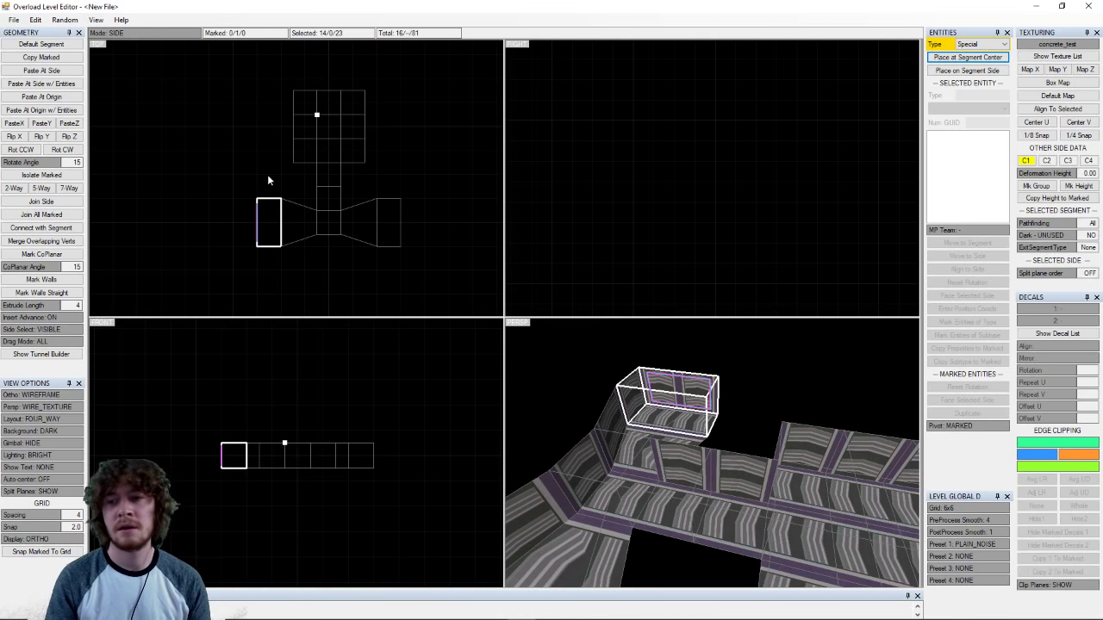
middle_drag(724, 378, 759, 425)
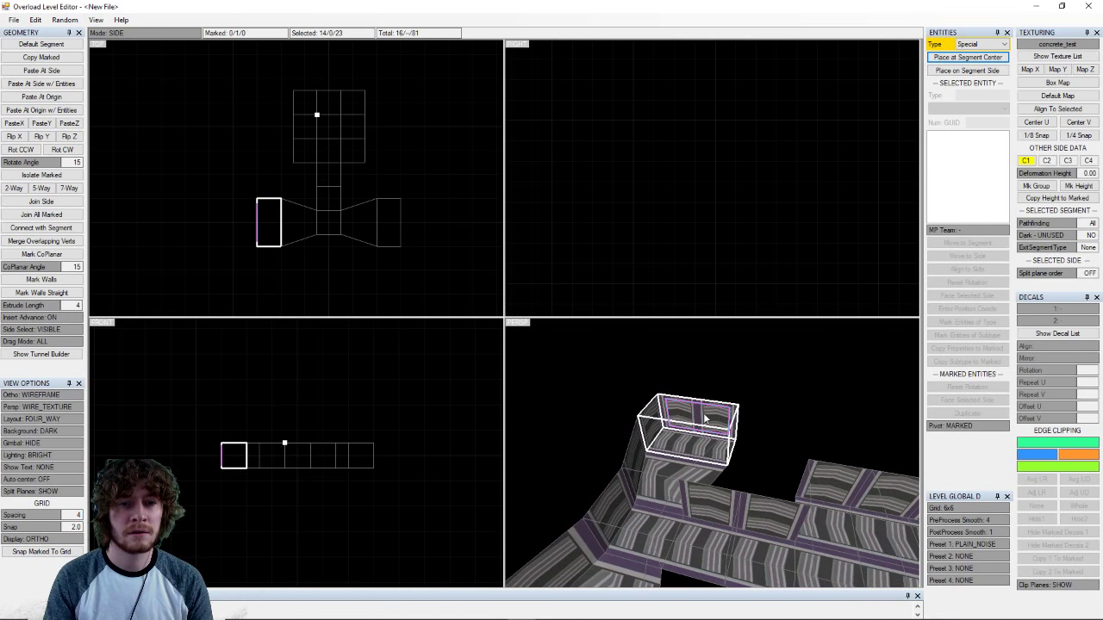
right_drag(666, 416, 690, 434)
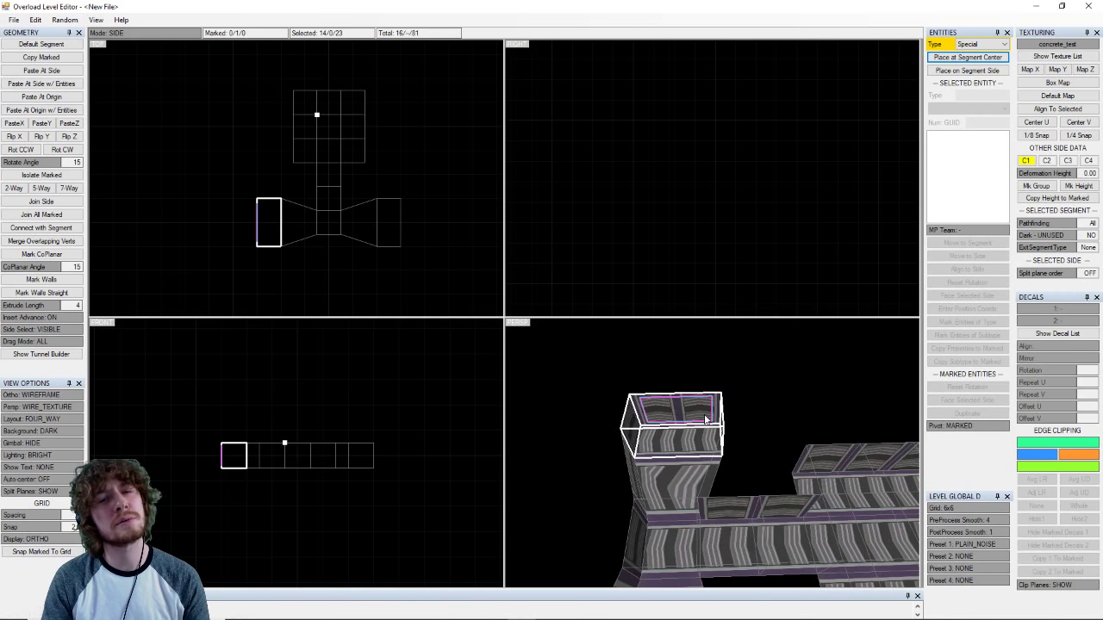
mouse_move(708, 411)
right_down()
mouse_move(625, 362)
mouse_move(599, 405)
mouse_move(712, 432)
right_up()
click(747, 441)
right_drag(780, 440, 720, 437)
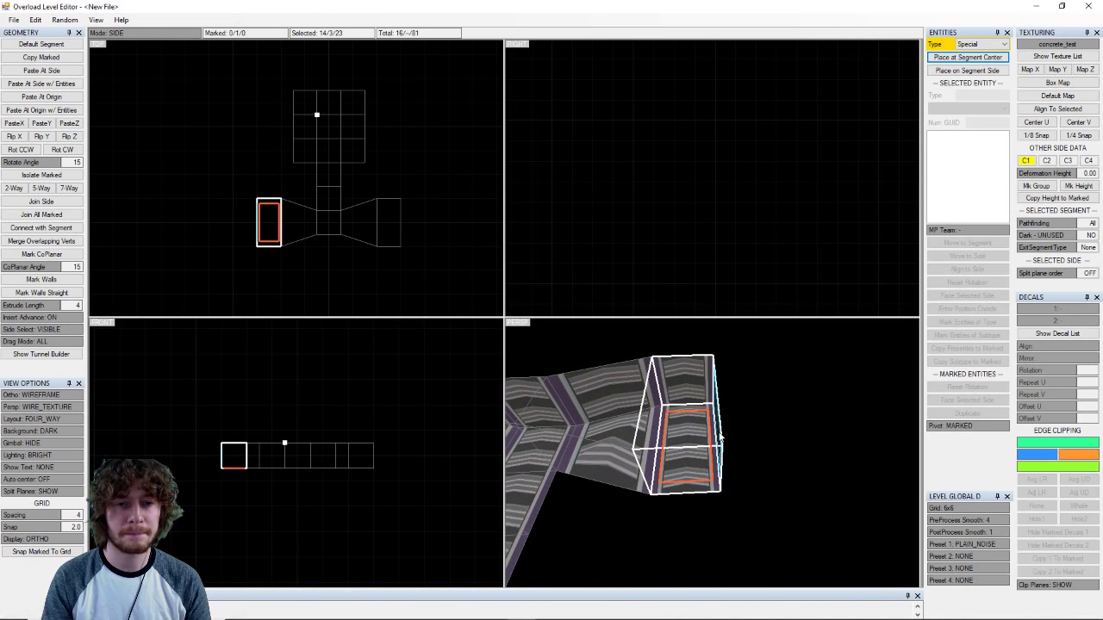
click(722, 419)
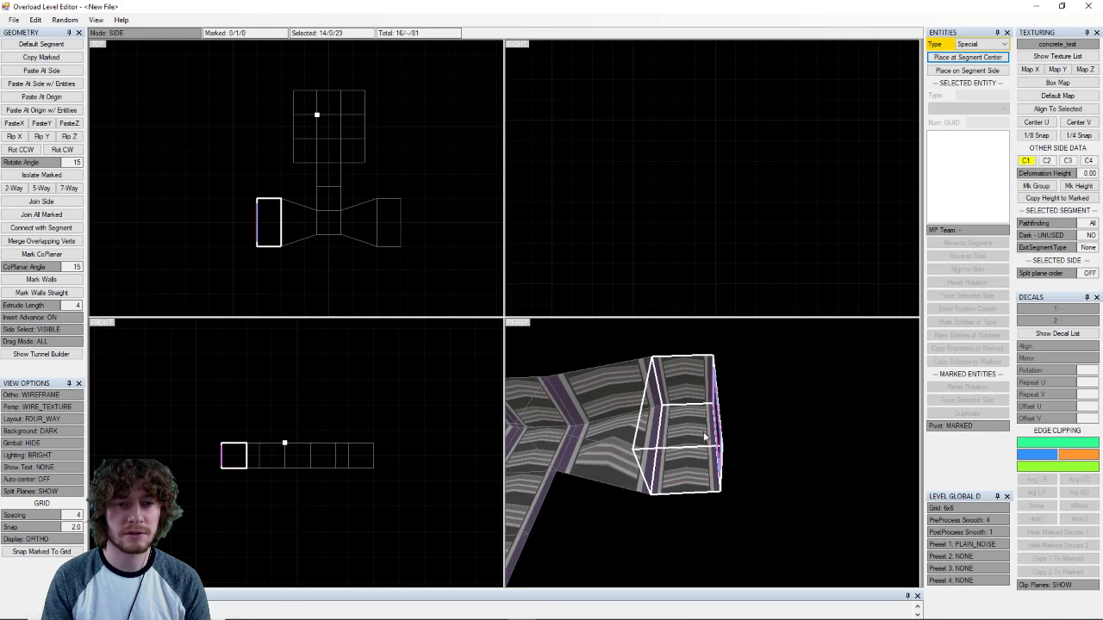
- Insert another segment at the selected end wall and mark all the sides of the new segment
right_drag(704, 436, 775, 423)
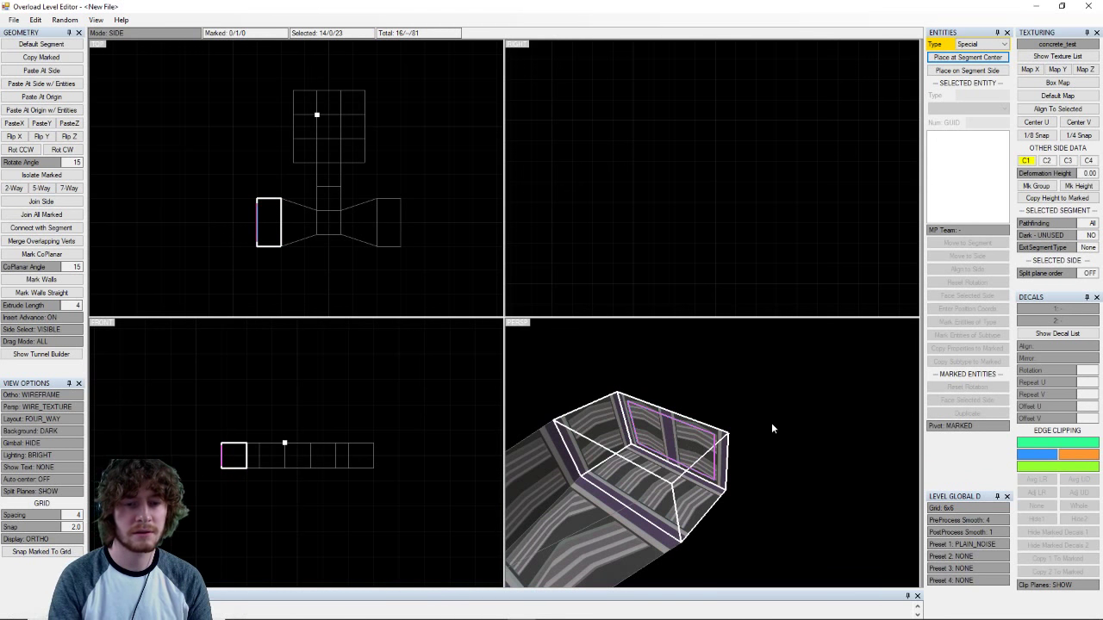
key(Insert)
mouse_move(736, 401)
right_down()
mouse_move(687, 460)
mouse_move(646, 439)
mouse_move(716, 384)
mouse_move(731, 393)
right_up()
drag(716, 379, 662, 486)
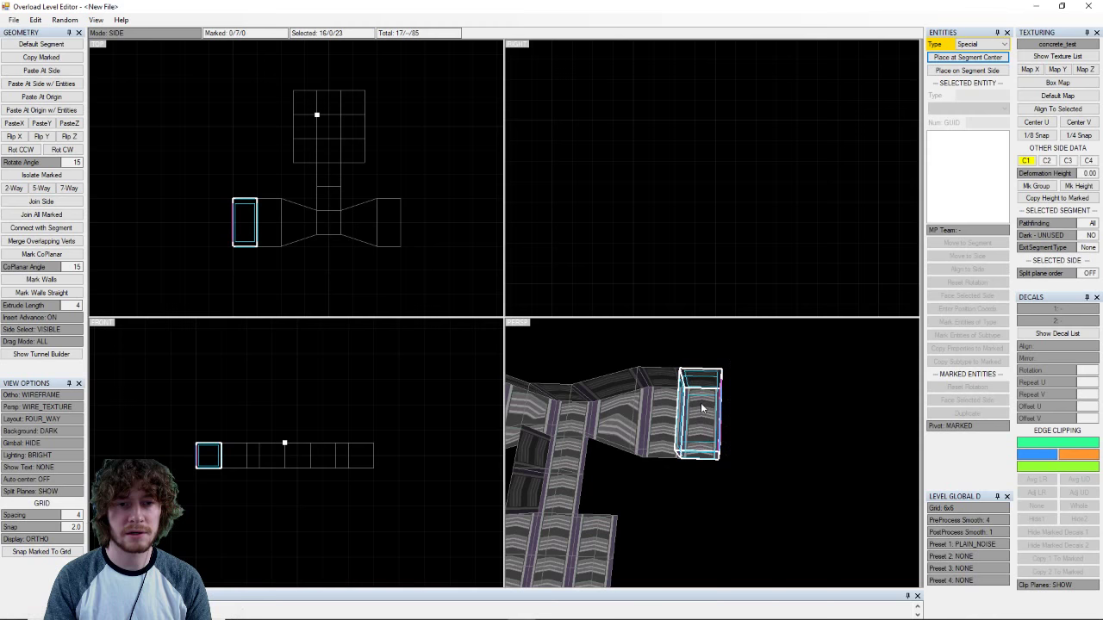
scroll(701, 416, up, 3)
right_drag(685, 413, 794, 376)
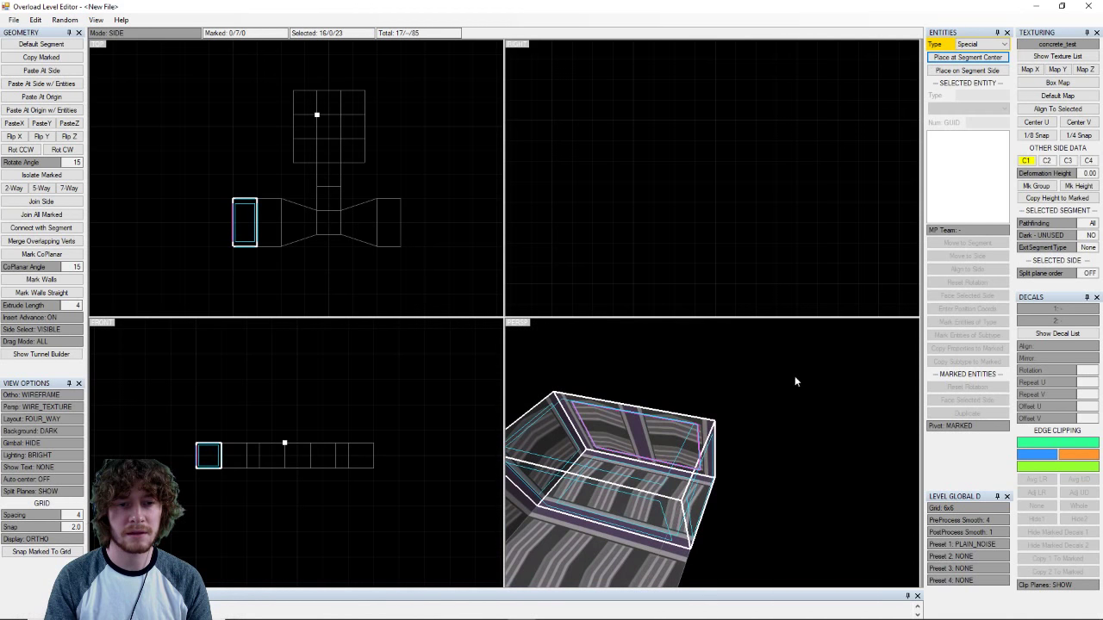
scroll(671, 476, up, 1)
scroll(647, 462, down, 2)
right_drag(661, 473, 759, 442)
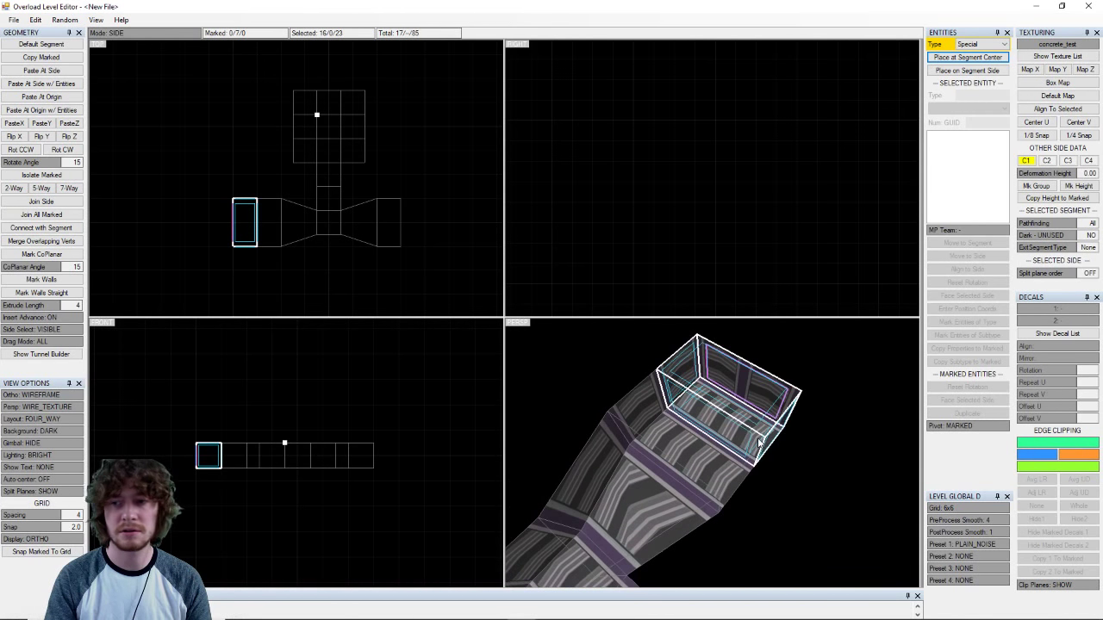
- Pick rockwall_04 from the texture list and apply it to the marked sides of the end segment
click(1065, 58)
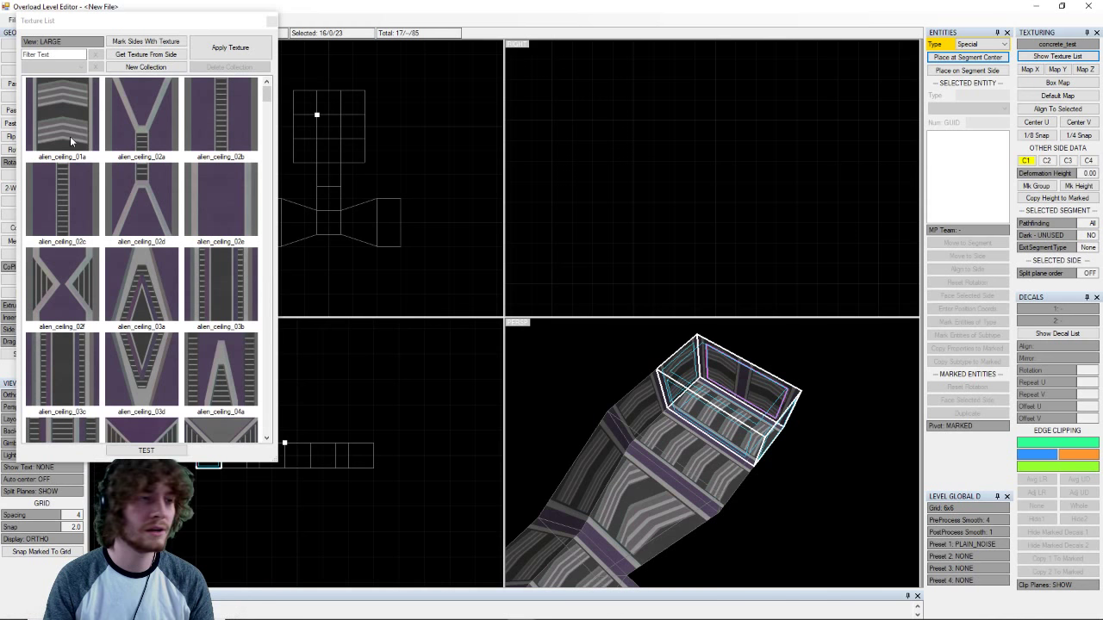
drag(267, 98, 268, 455)
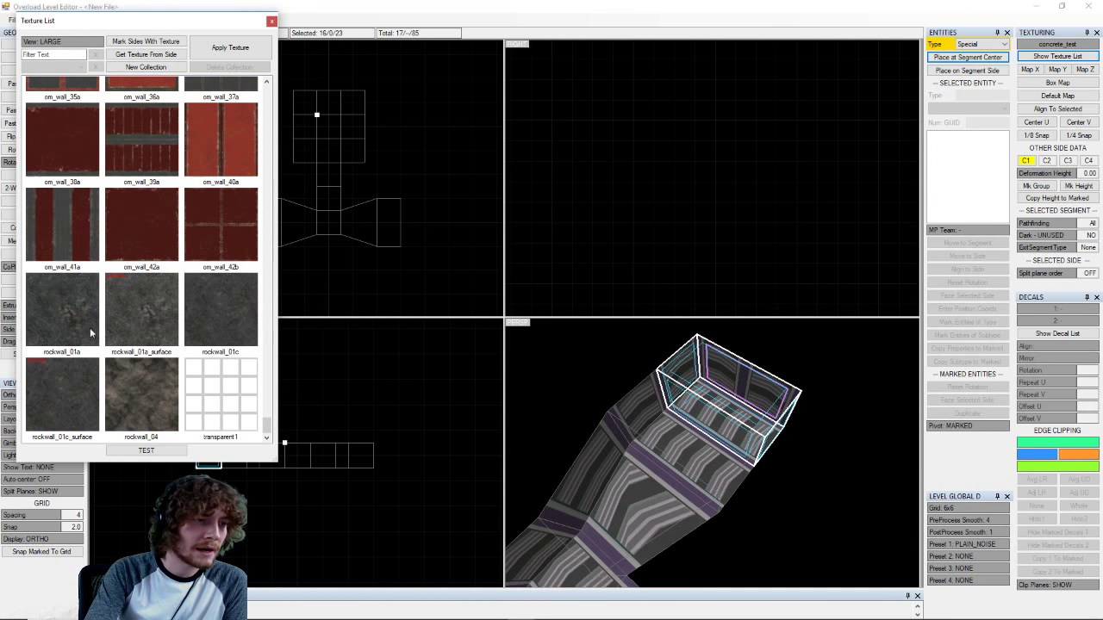
click(142, 379)
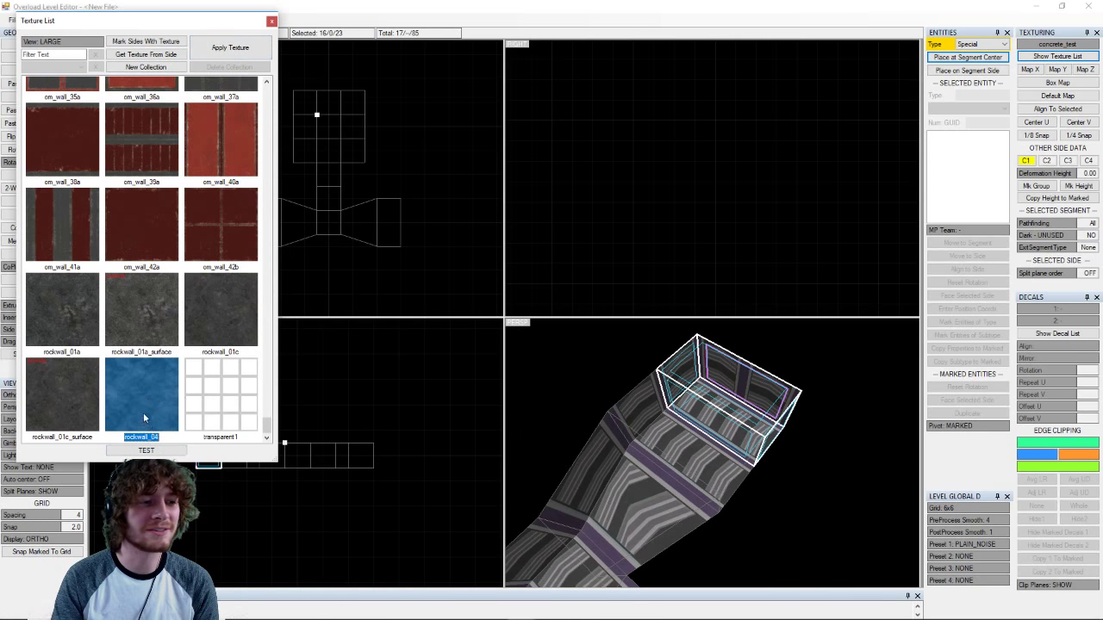
click(231, 48)
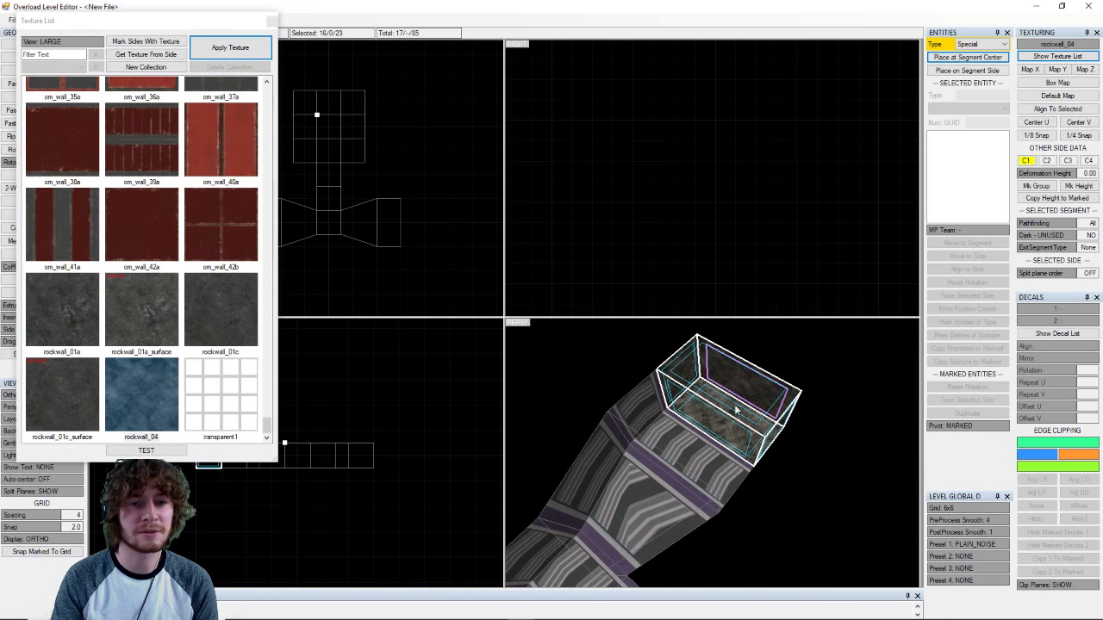
- Examine the retextured end segment from several angles, up close and together with the rest of the level
right_drag(790, 452, 587, 372)
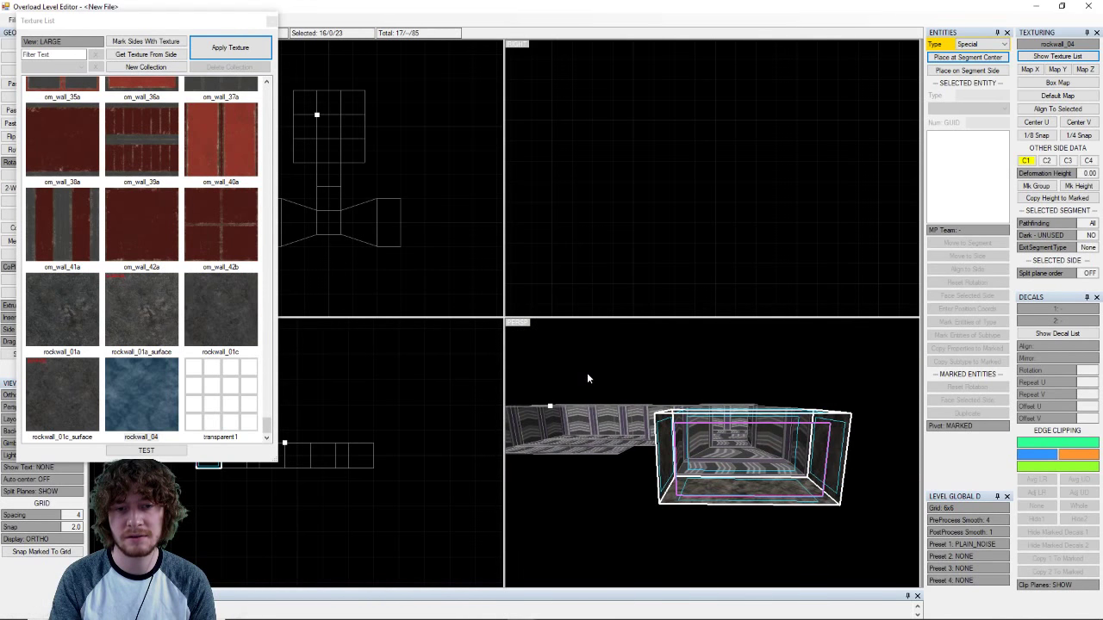
right_drag(756, 448, 817, 480)
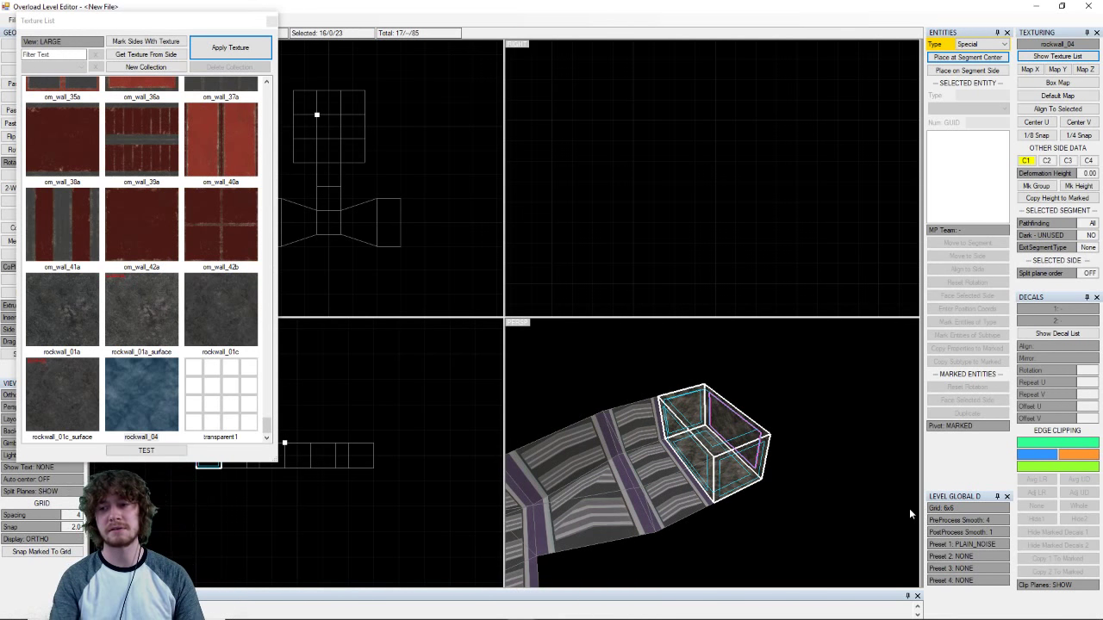
scroll(720, 428, up, 4)
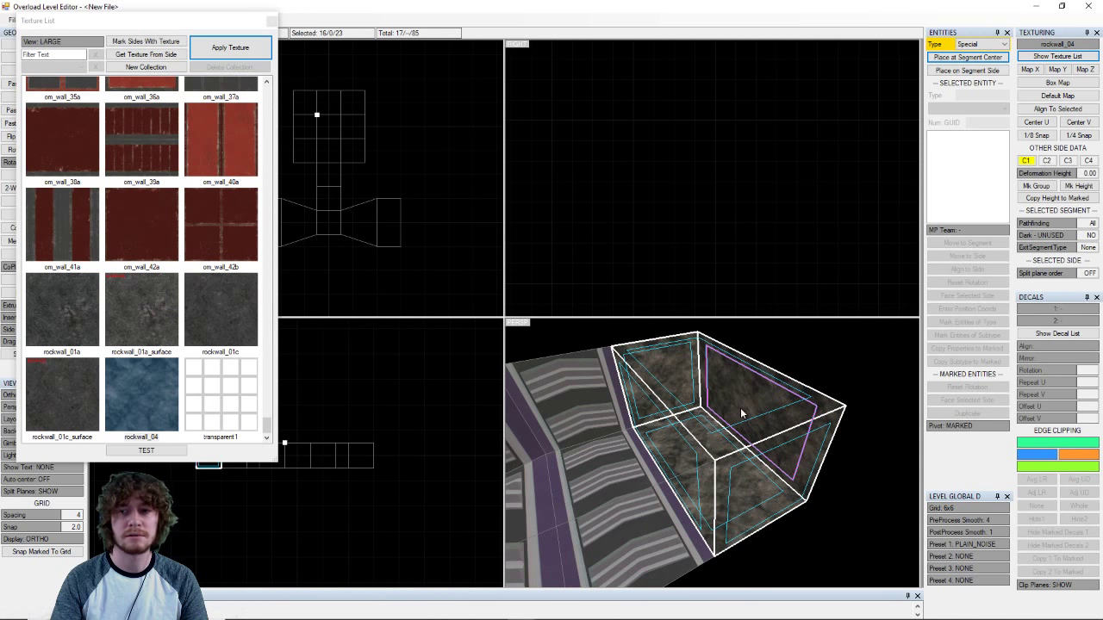
scroll(740, 408, down, 8)
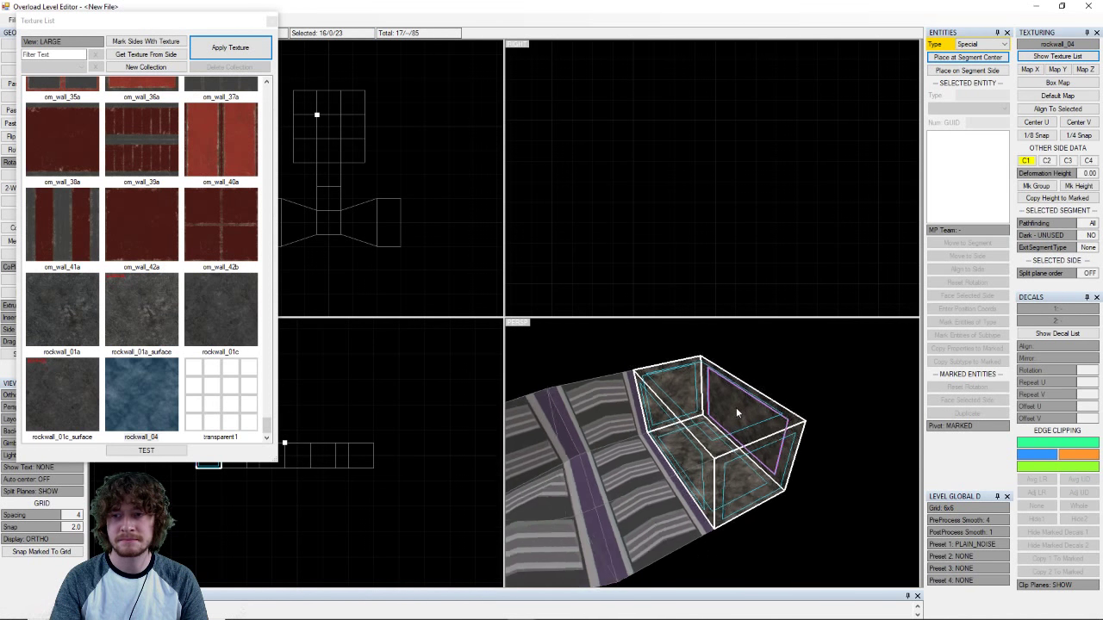
middle_drag(721, 487, 694, 445)
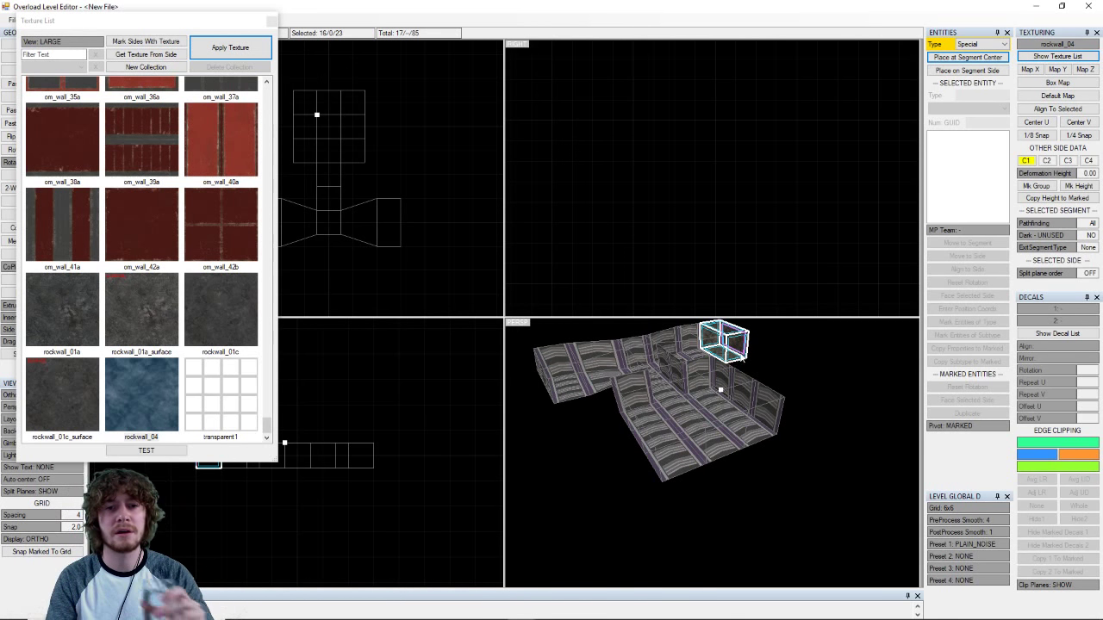
middle_drag(848, 387, 741, 464)
scroll(731, 419, up, 3)
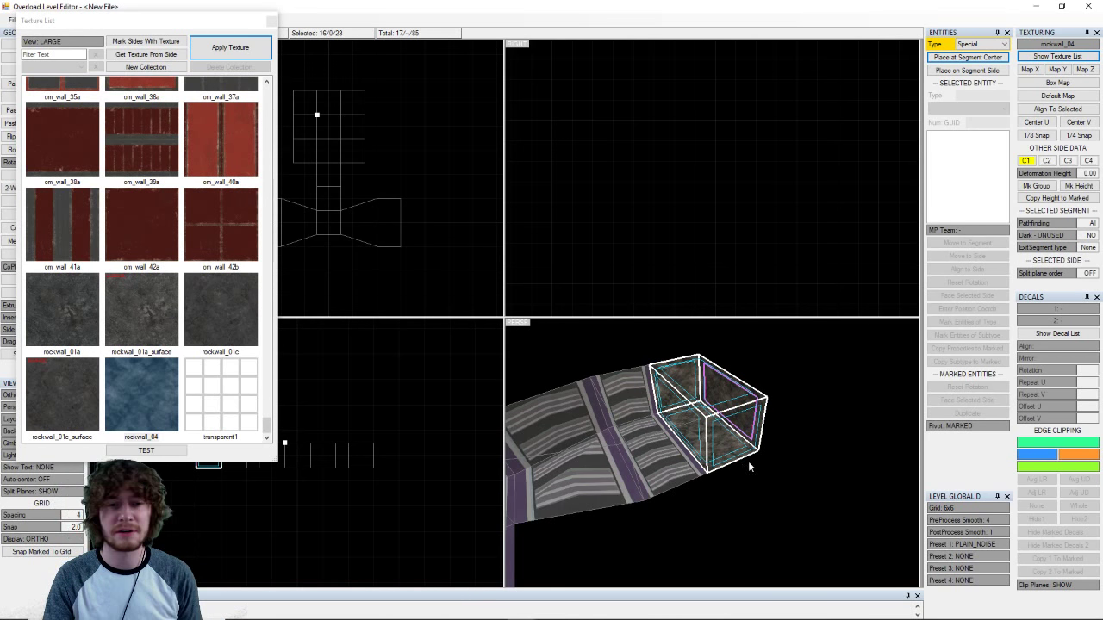
- Clear all marks and frame the level in the right, front and perspective views
key(Escape)
middle_drag(668, 394, 753, 428)
right_drag(753, 428, 736, 421)
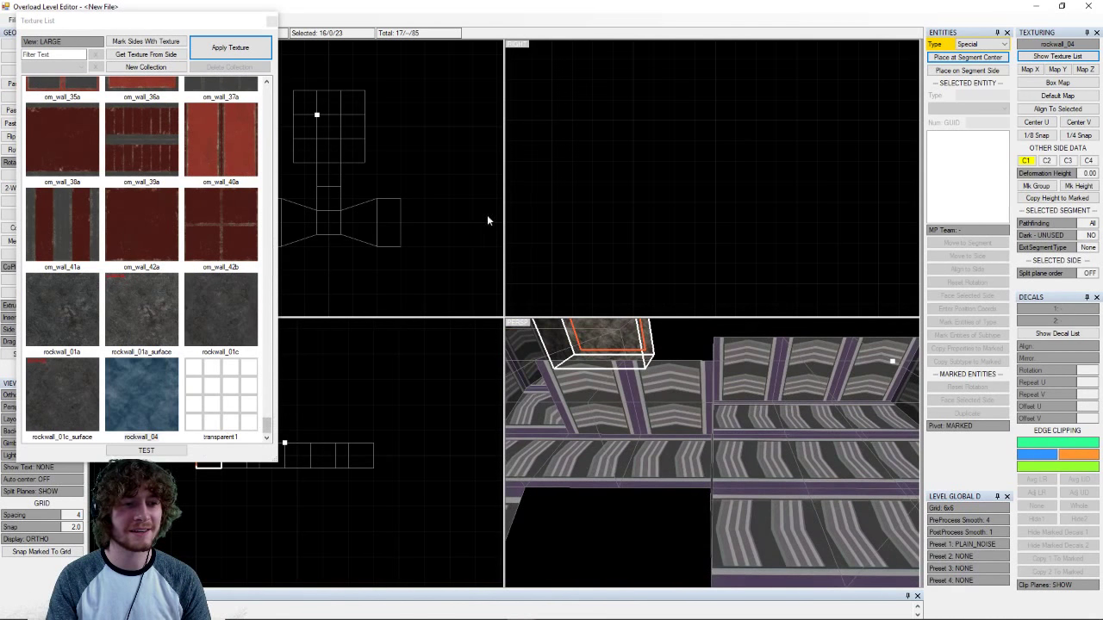
scroll(697, 186, down, 4)
mouse_move(685, 229)
middle_down()
mouse_move(716, 173)
mouse_move(696, 245)
middle_up()
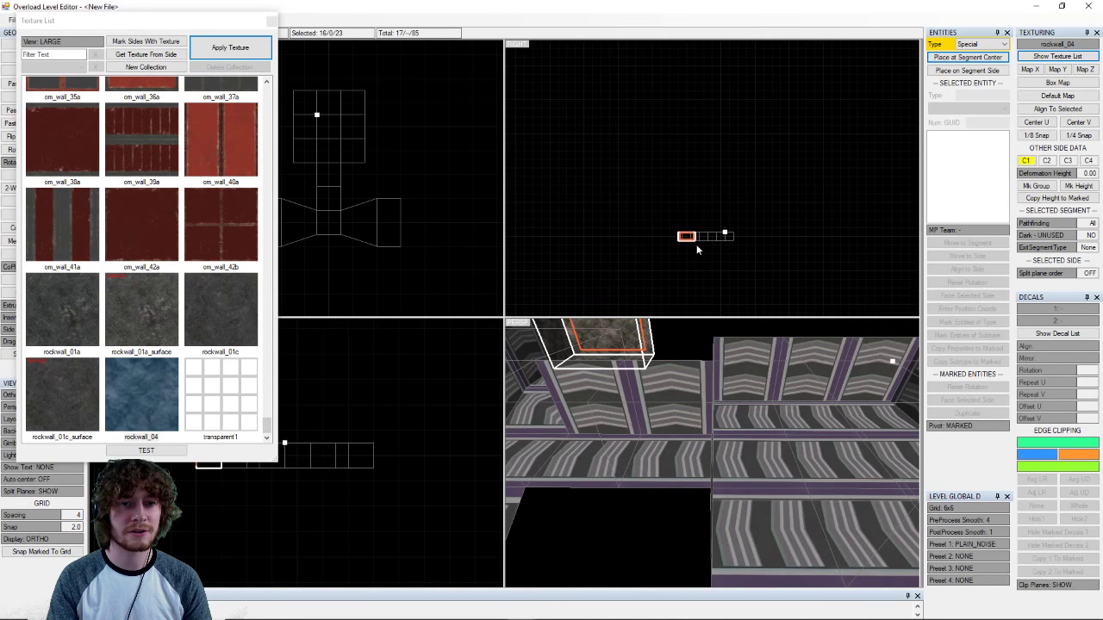
middle_drag(345, 504, 421, 475)
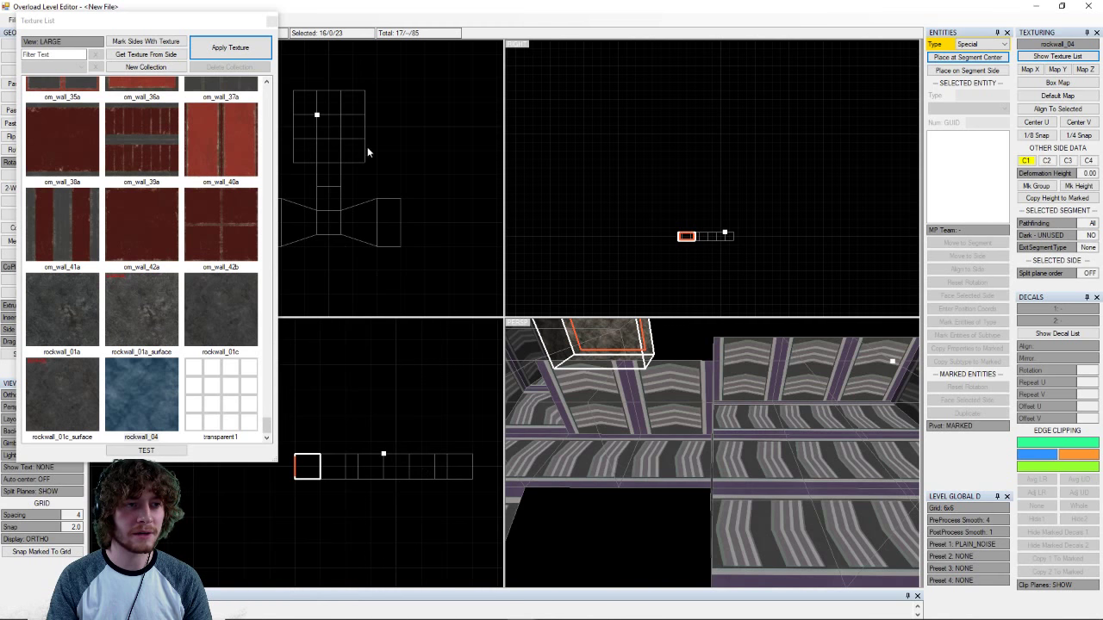
middle_drag(741, 472, 809, 488)
drag(811, 482, 660, 458)
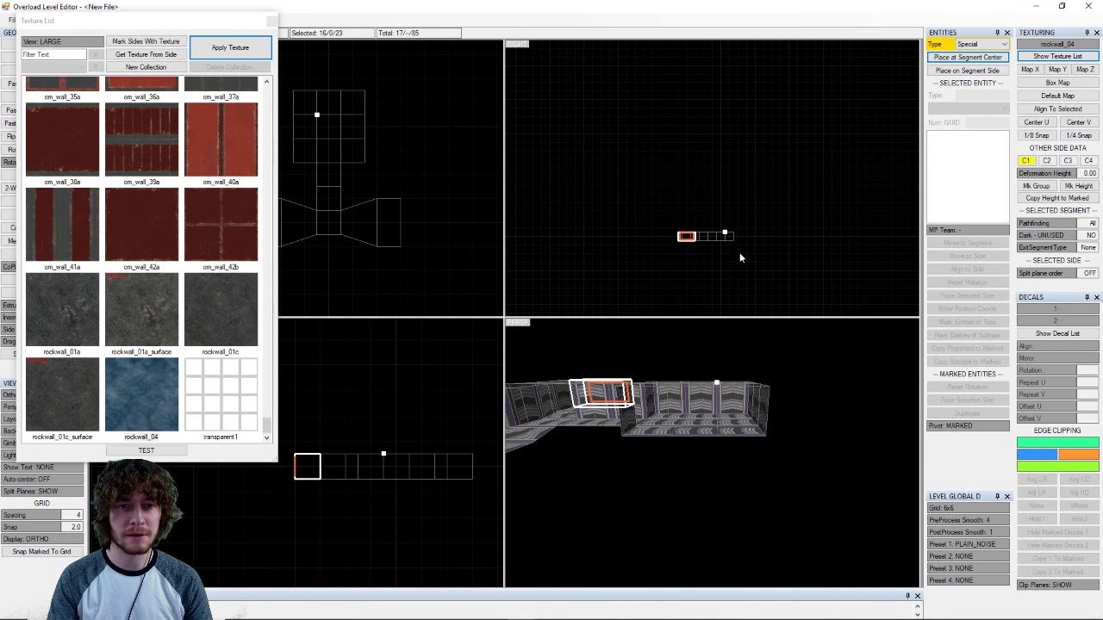
- In the right view, box-mark all floor sides of the 3 by 3 room, toggling the marks off and on
scroll(739, 253, up, 4)
middle_drag(715, 293, 725, 203)
drag(745, 205, 659, 199)
drag(748, 219, 660, 199)
drag(768, 223, 674, 197)
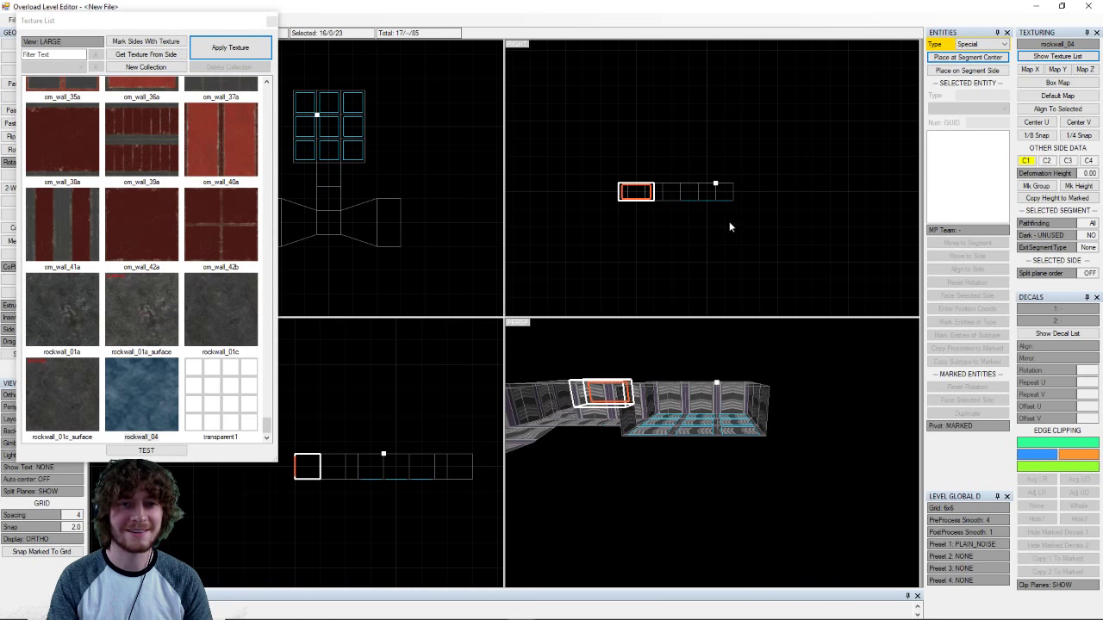
scroll(725, 214, up, 3)
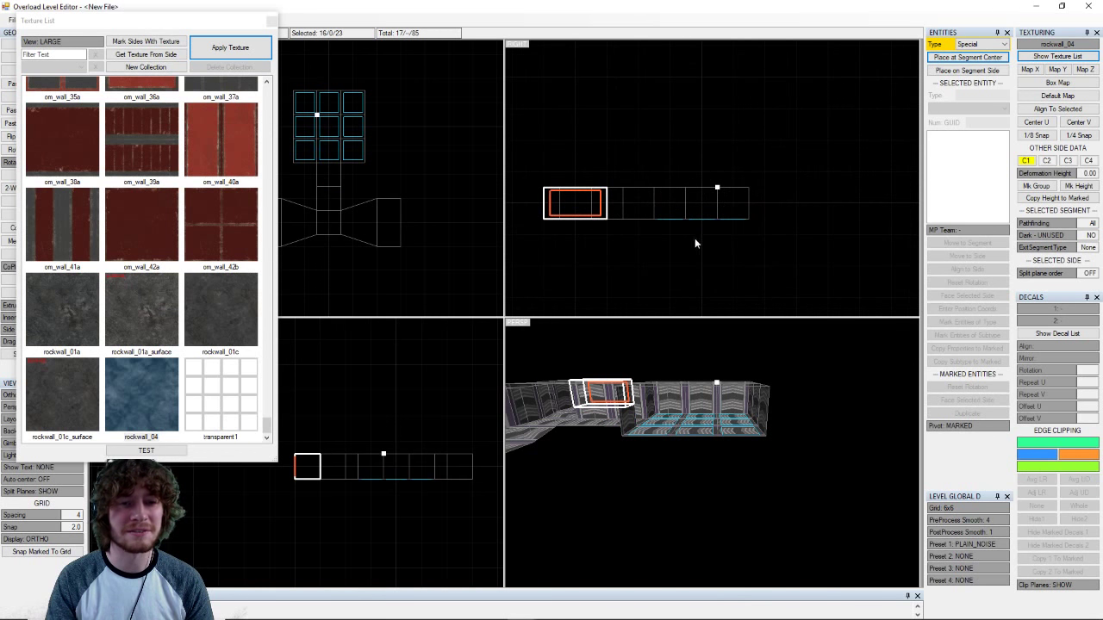
drag(633, 241, 768, 204)
drag(790, 264, 646, 211)
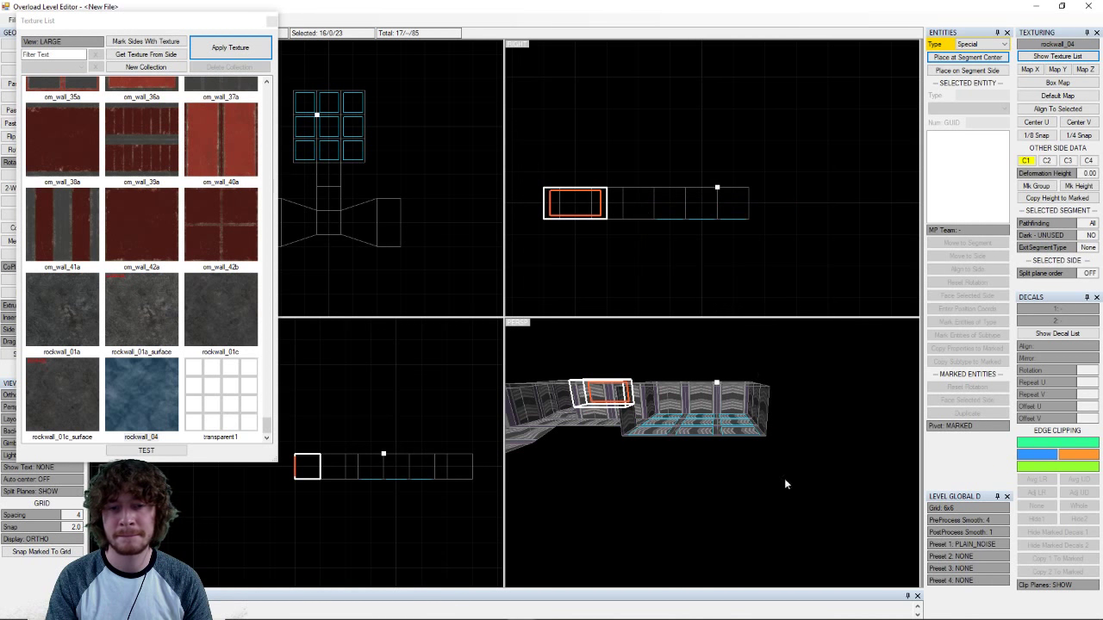
- Examine the marked floor sides of the 3 by 3 room from above and close the texture list
middle_drag(749, 385, 786, 441)
mouse_move(786, 441)
right_down()
mouse_move(795, 453)
mouse_move(793, 412)
mouse_move(779, 431)
right_up()
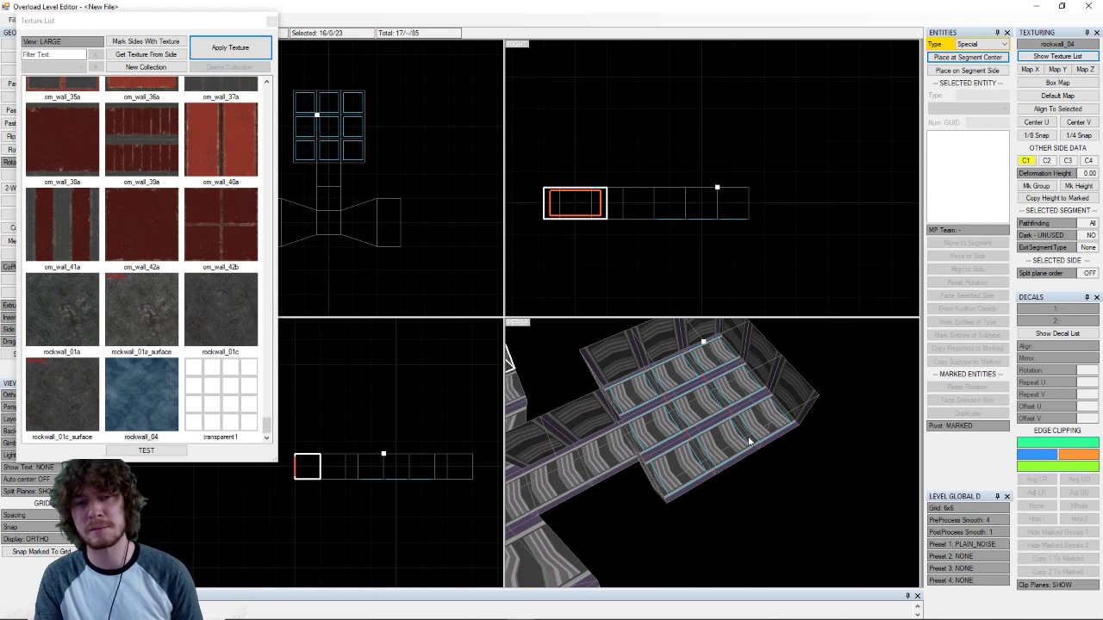
right_drag(808, 436, 814, 402)
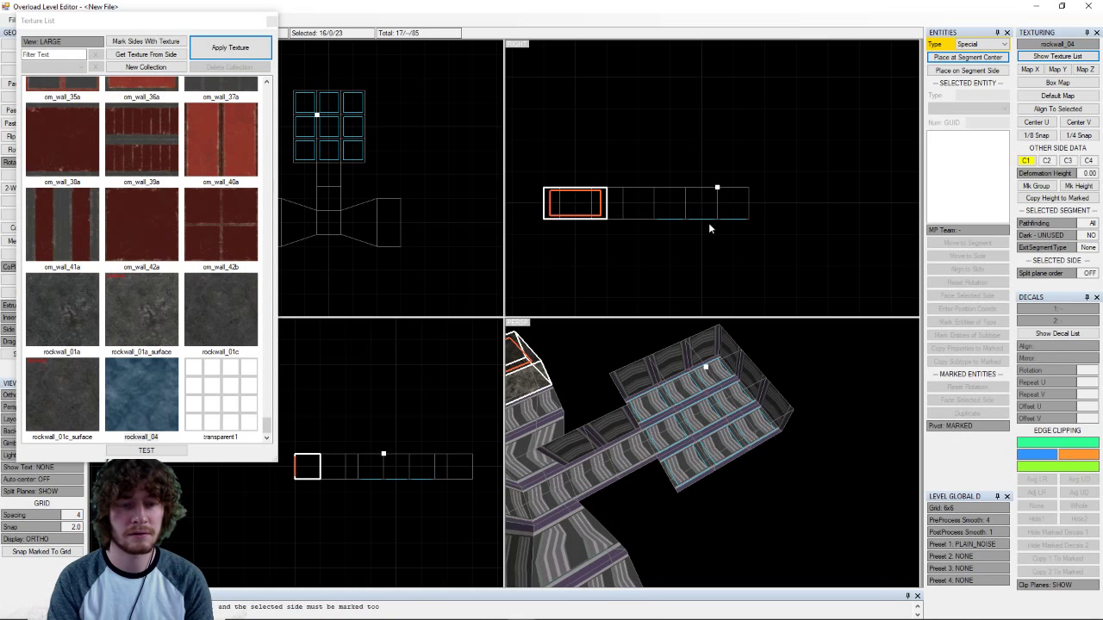
click(270, 19)
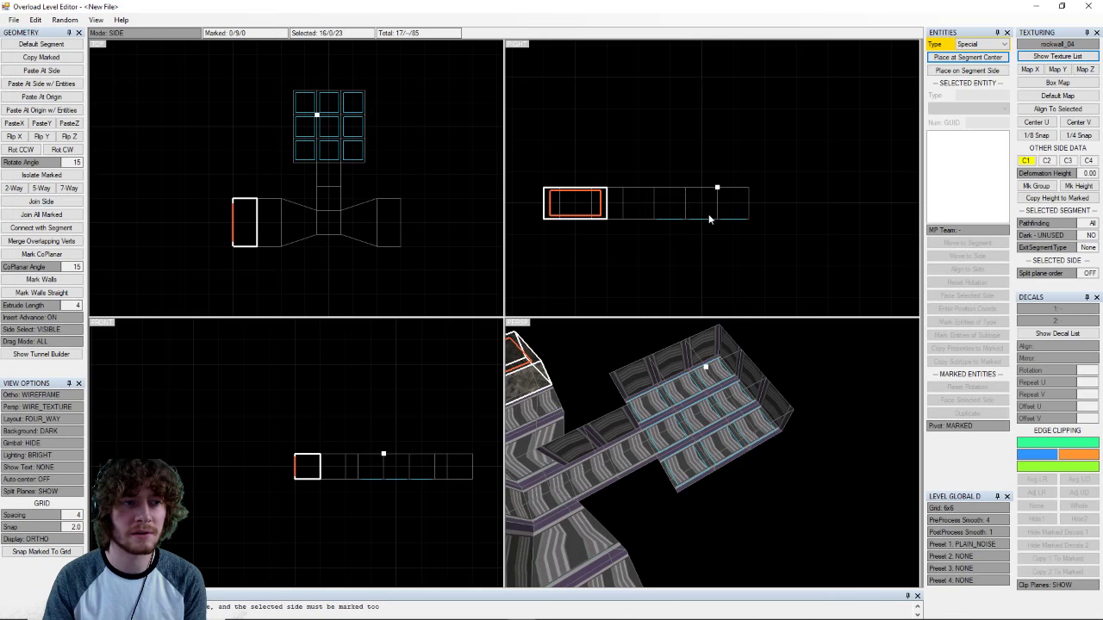
- Clear the marks, box-mark the room's floor sides again in the right view, and insert a segment from the selected end side
key(Escape)
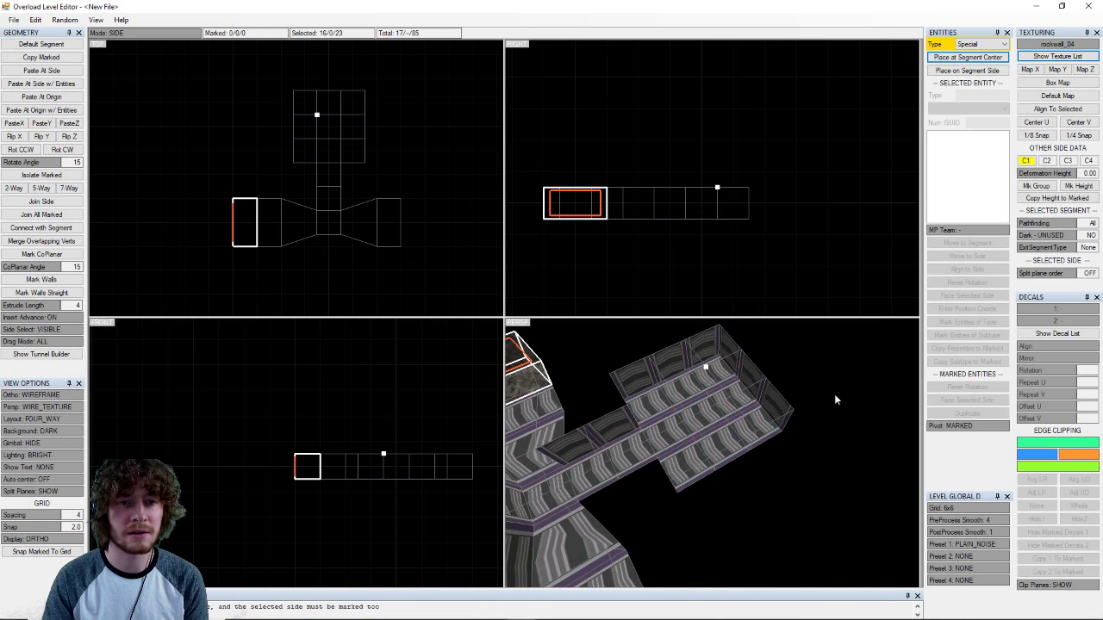
drag(788, 236, 634, 213)
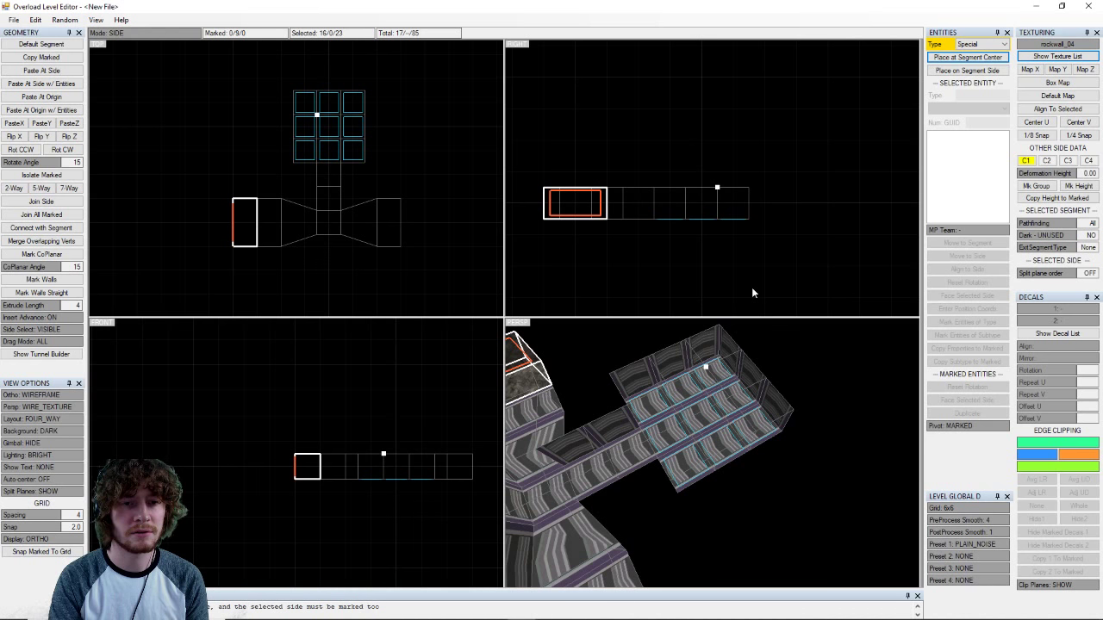
key(Insert)
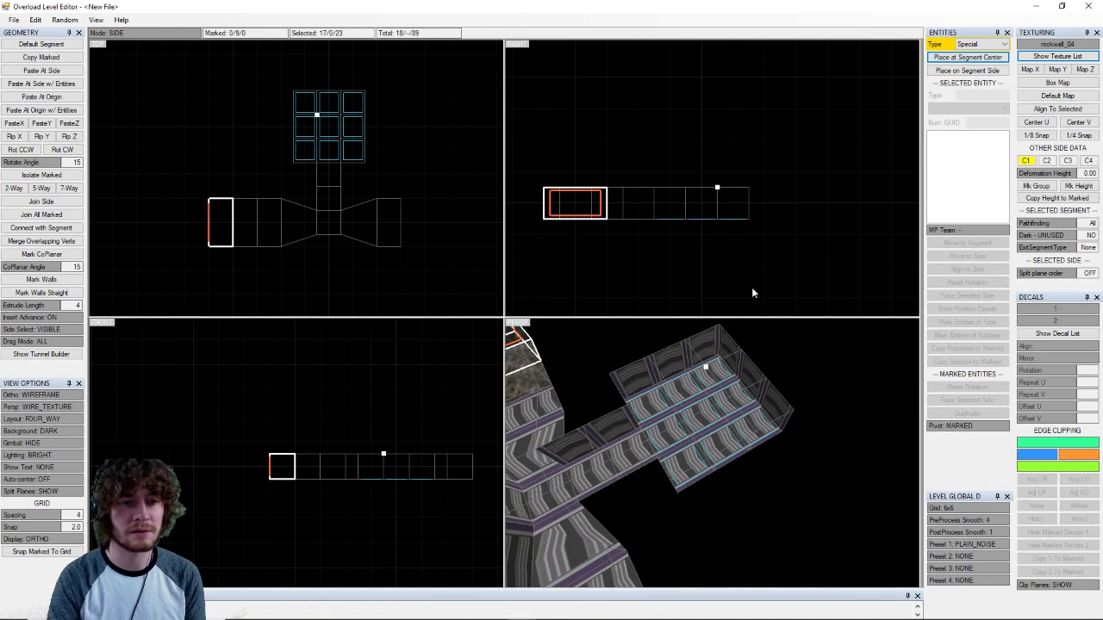
middle_drag(602, 423, 590, 455)
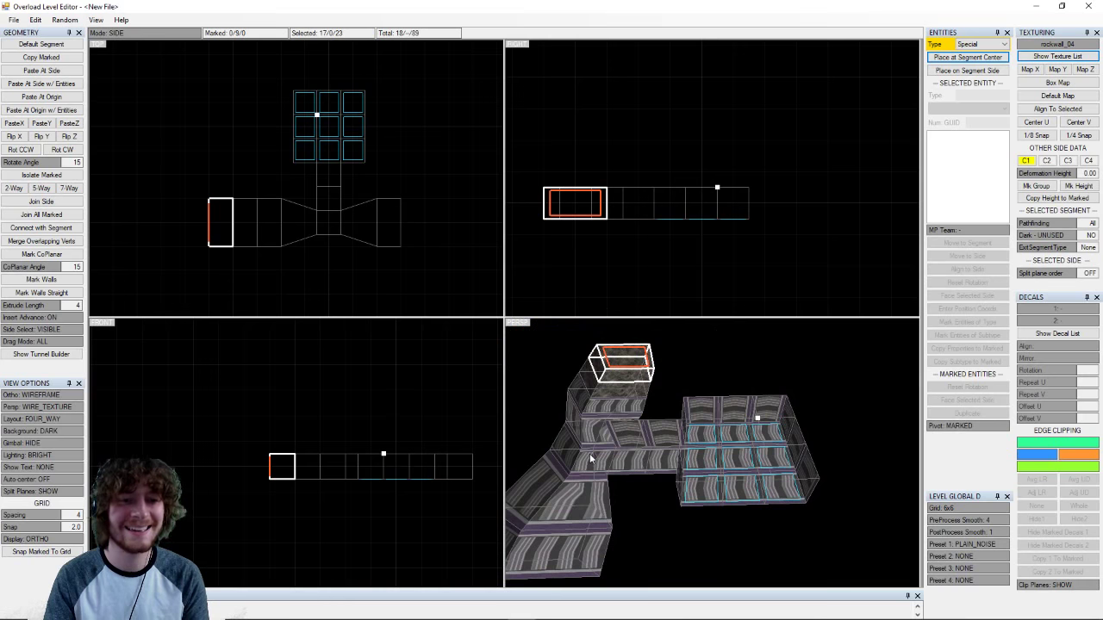
- Clear the marks, select the room's central floor side and then the end side, and box-mark the room's floor sides in the right view
key(a)
click(763, 474)
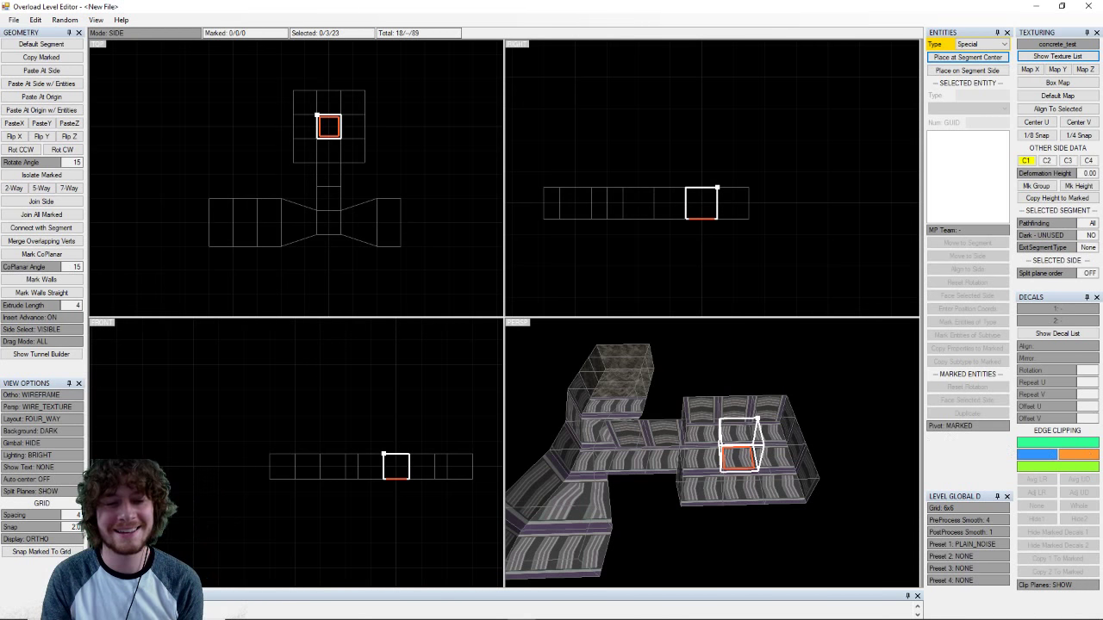
click(630, 366)
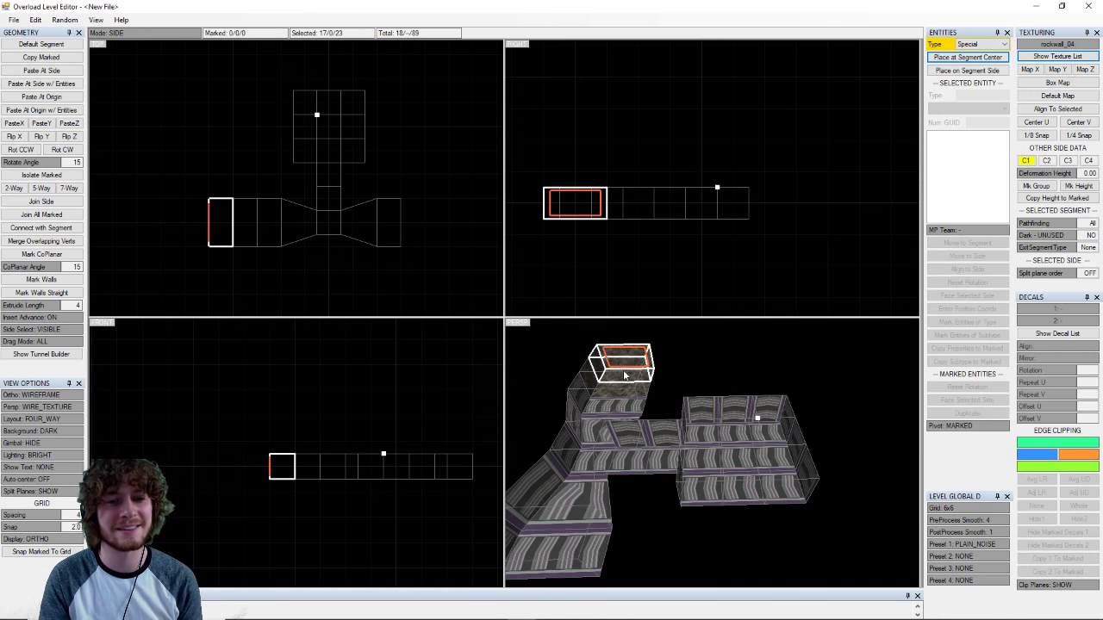
drag(785, 239, 633, 215)
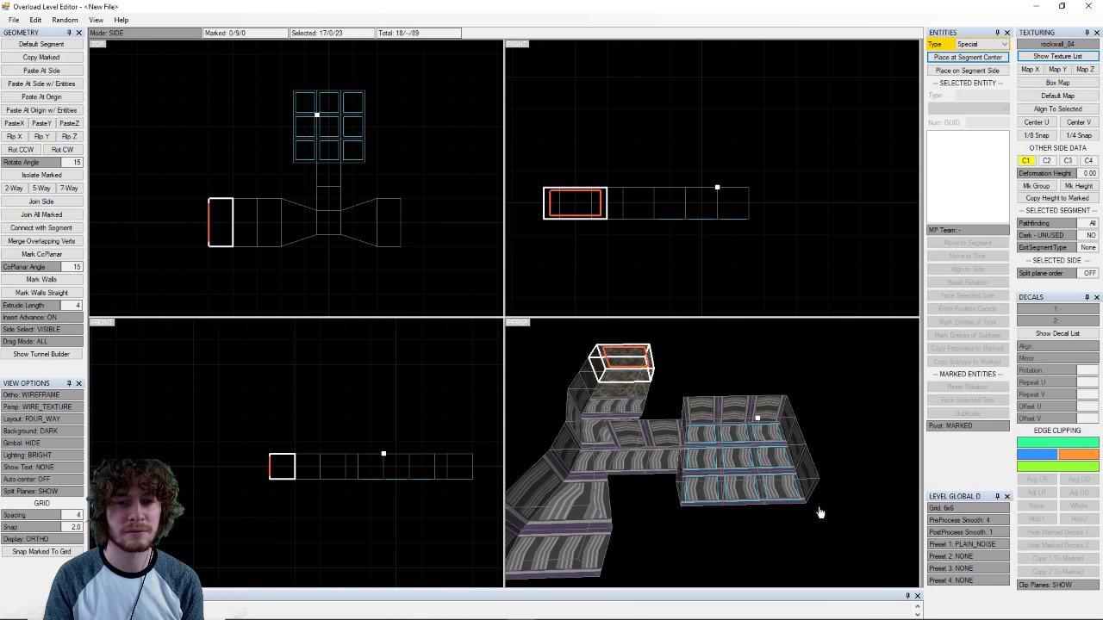
middle_drag(820, 509, 770, 462)
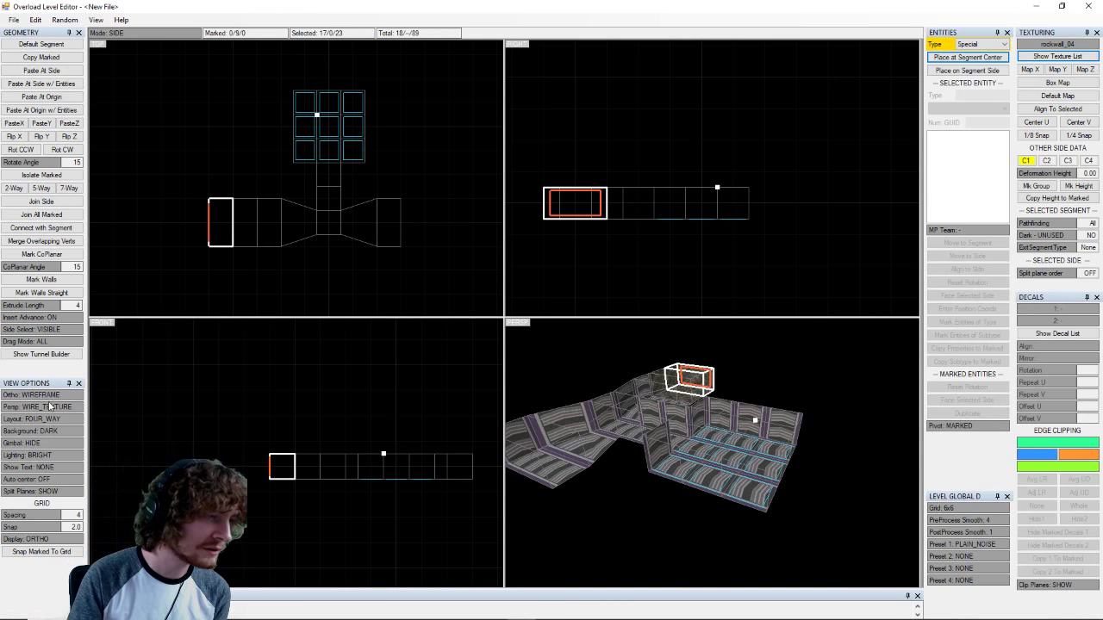
- Set the displayed text to ALL_SEGS, examine the segment numbers in the room, and set the text back to NONE
click(47, 468)
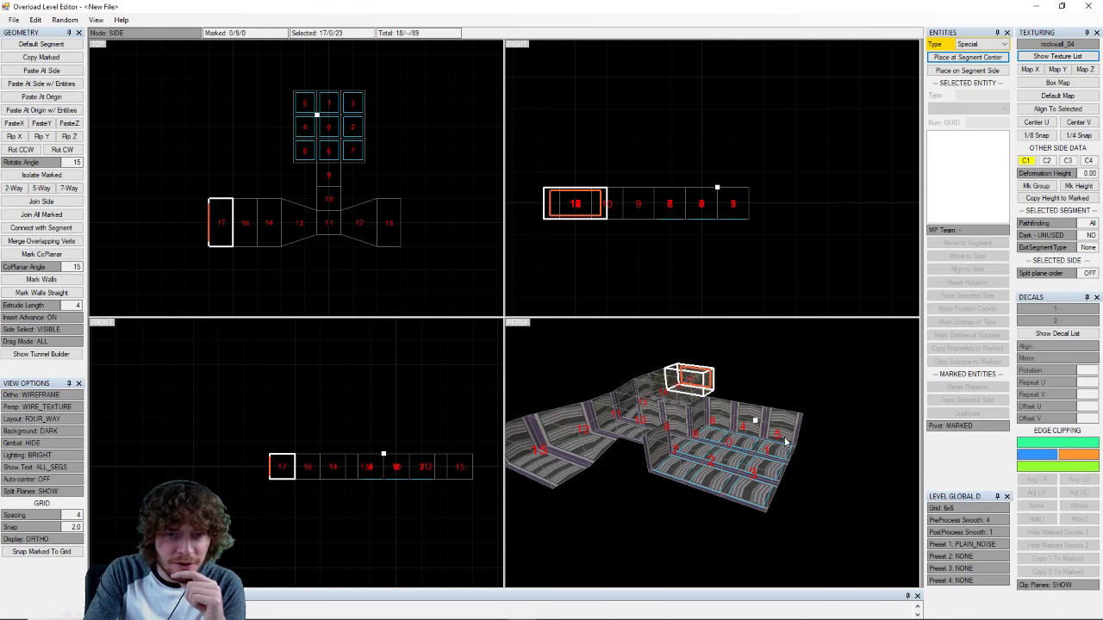
scroll(772, 489, up, 2)
scroll(774, 488, up, 2)
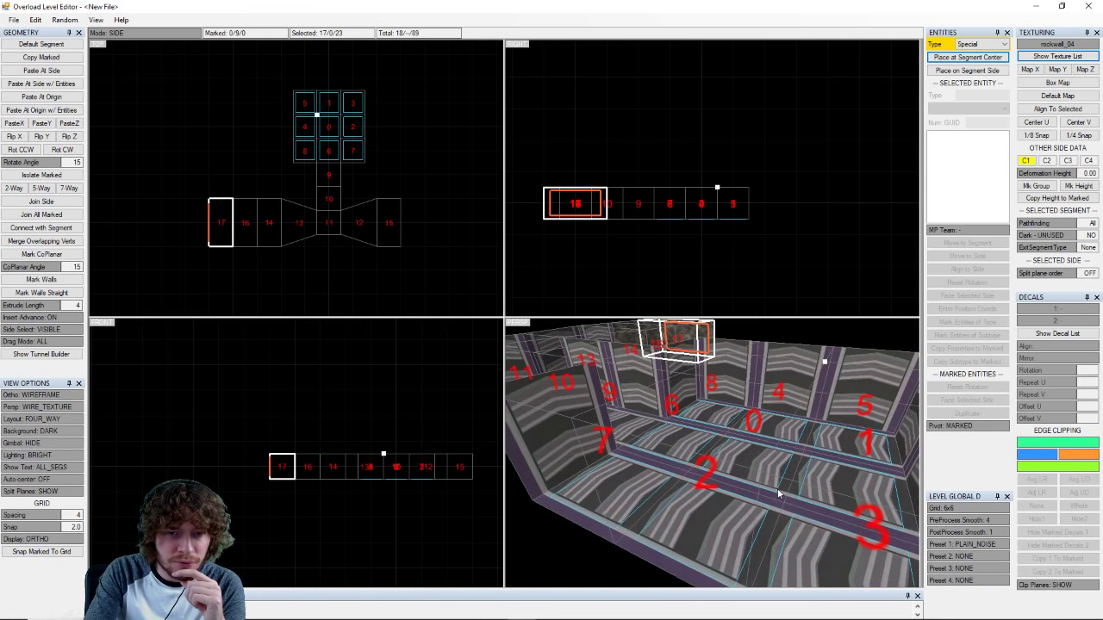
scroll(777, 488, down, 2)
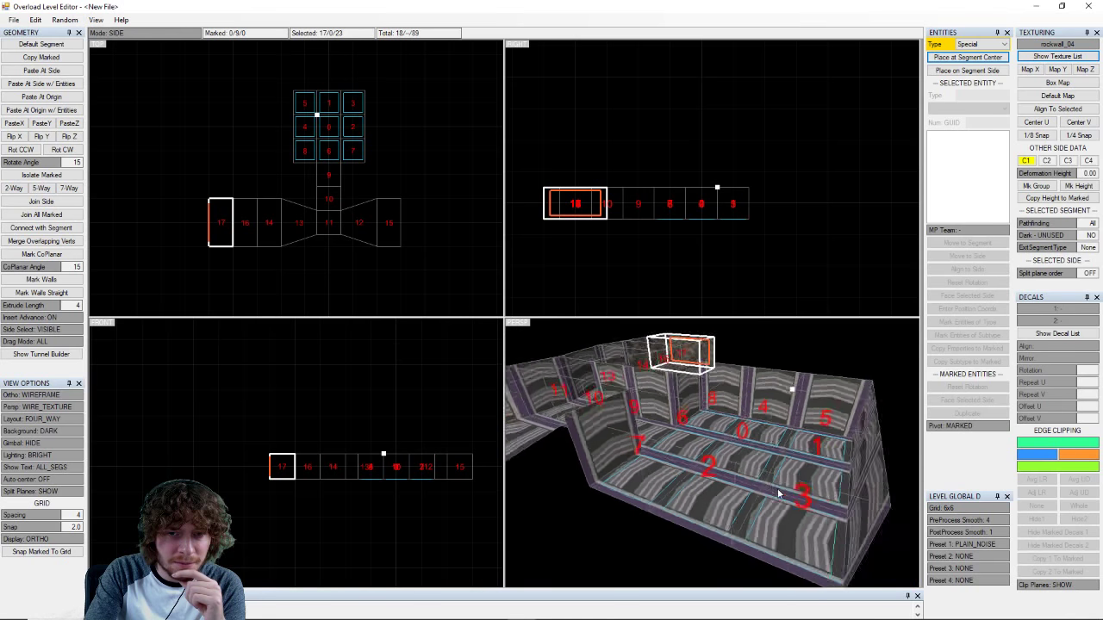
click(62, 469)
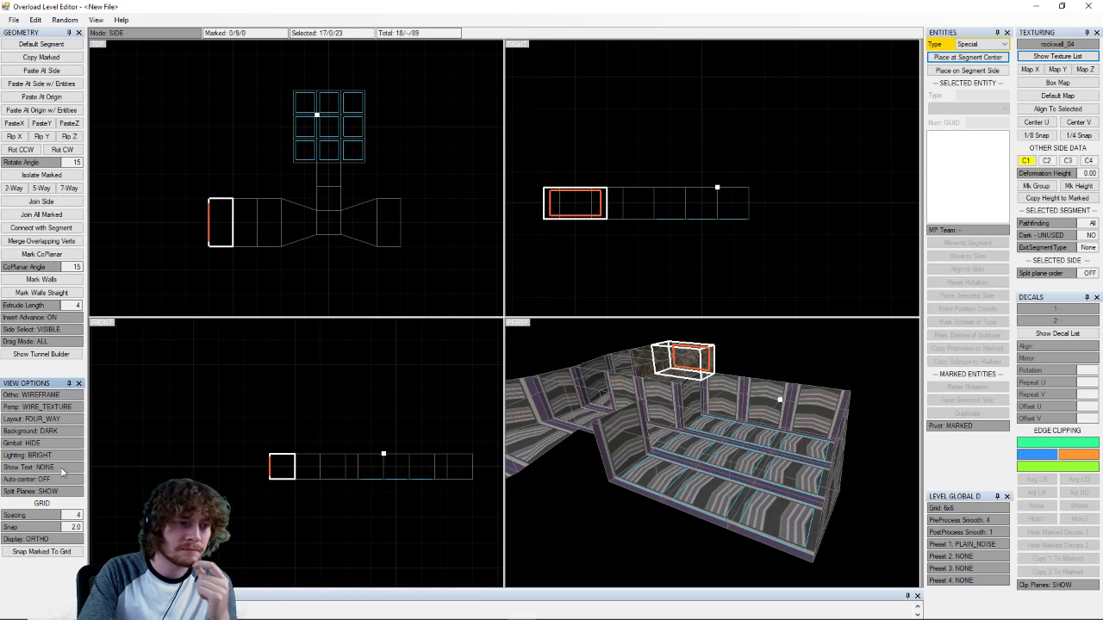
- Select the central marked floor side of the room and insert a layer of segments beneath all nine marked floor sides
middle_drag(645, 478, 666, 470)
drag(797, 251, 682, 220)
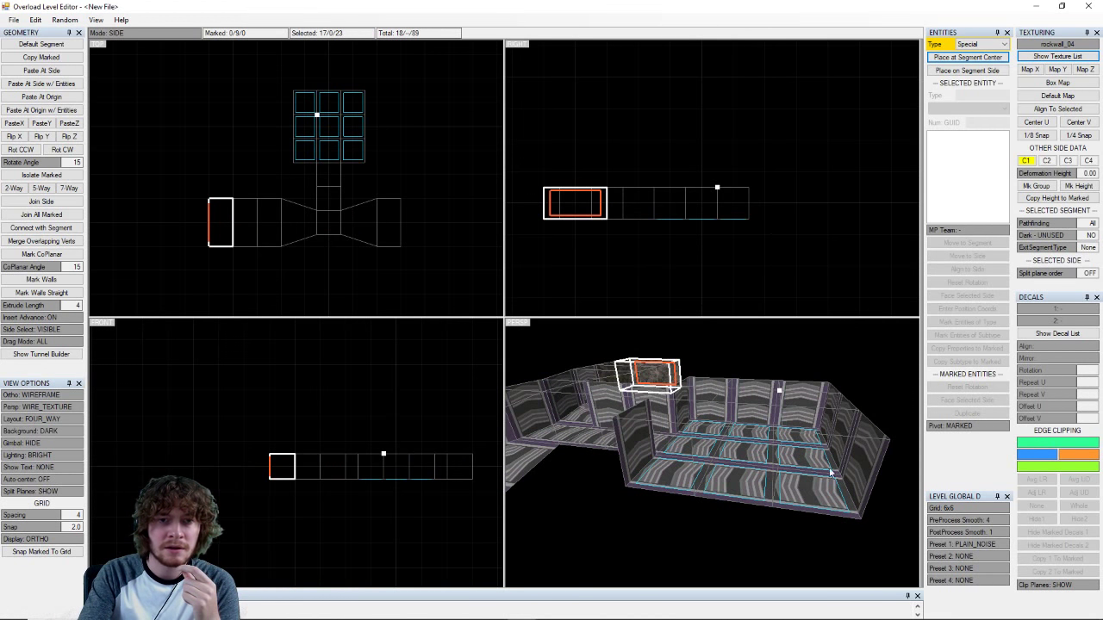
click(760, 461)
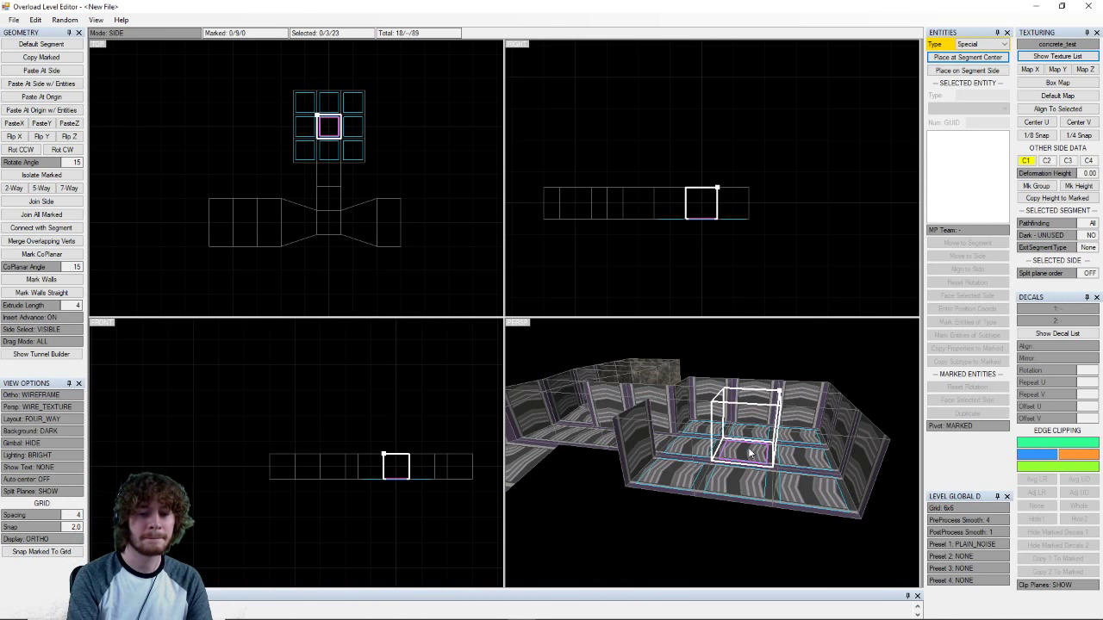
key(Insert)
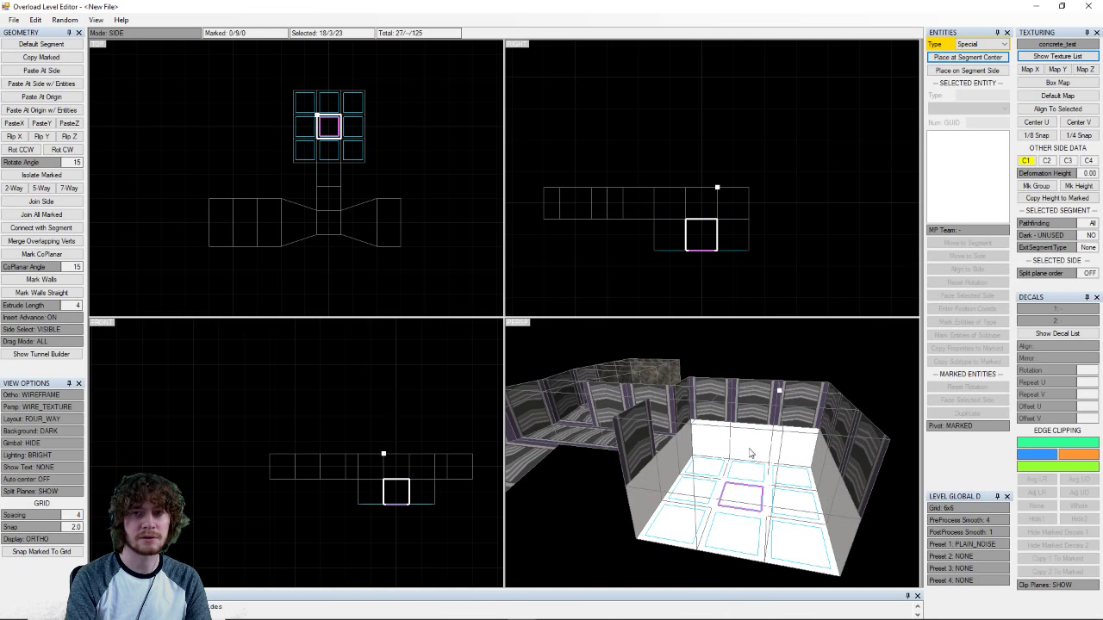
- Move the marked floor sides down to deepen the new layer, and insert another layer of segments beneath them
middle_drag(750, 491, 746, 449)
right_drag(746, 448, 690, 410)
right_drag(699, 259, 717, 191)
middle_drag(717, 195, 720, 241)
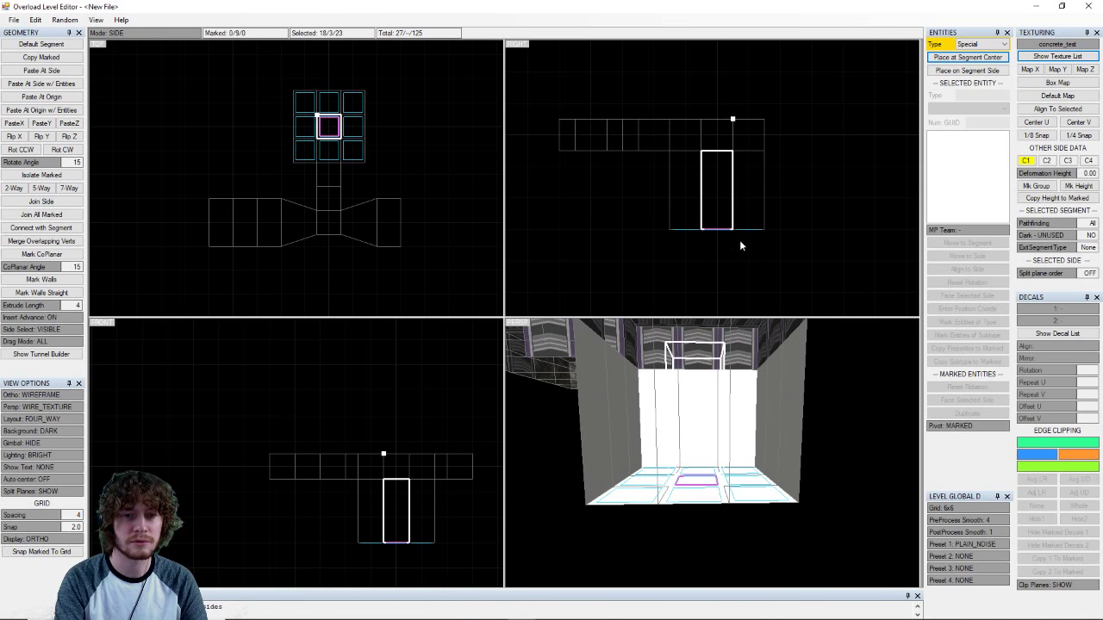
key(Insert)
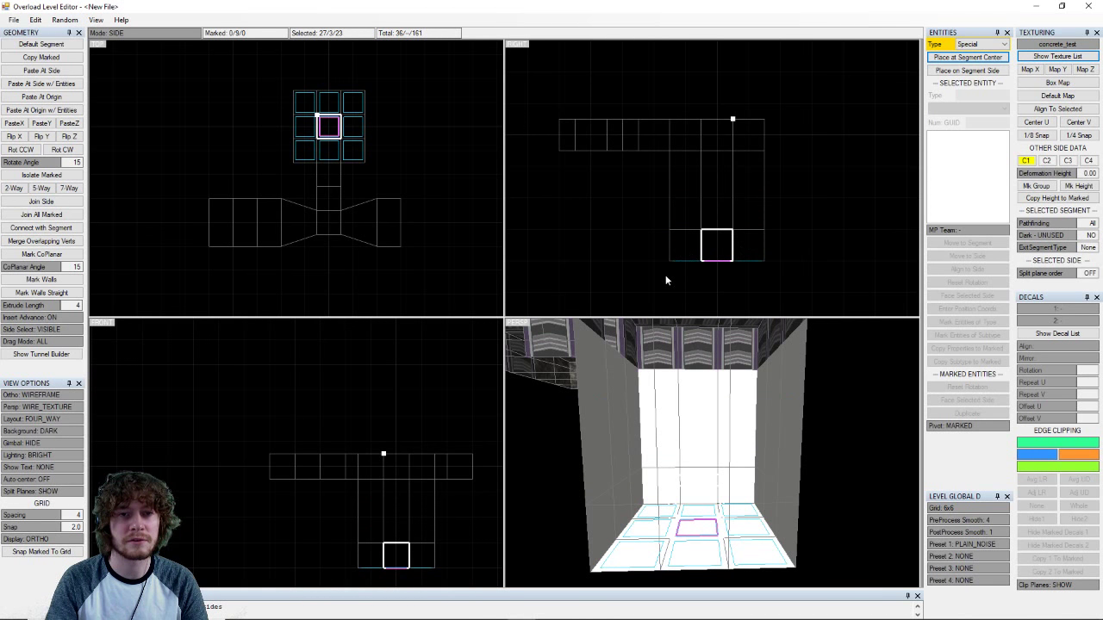
- Box-mark all sides of the lowest segment layer in the right view, and clear the marks
drag(862, 285, 642, 218)
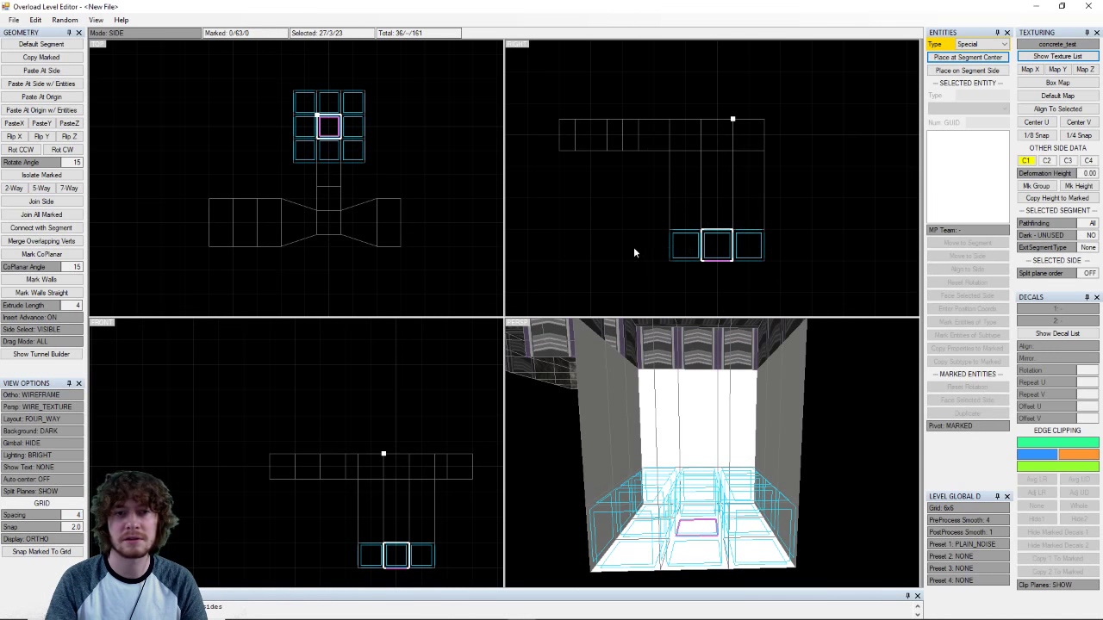
key(Escape)
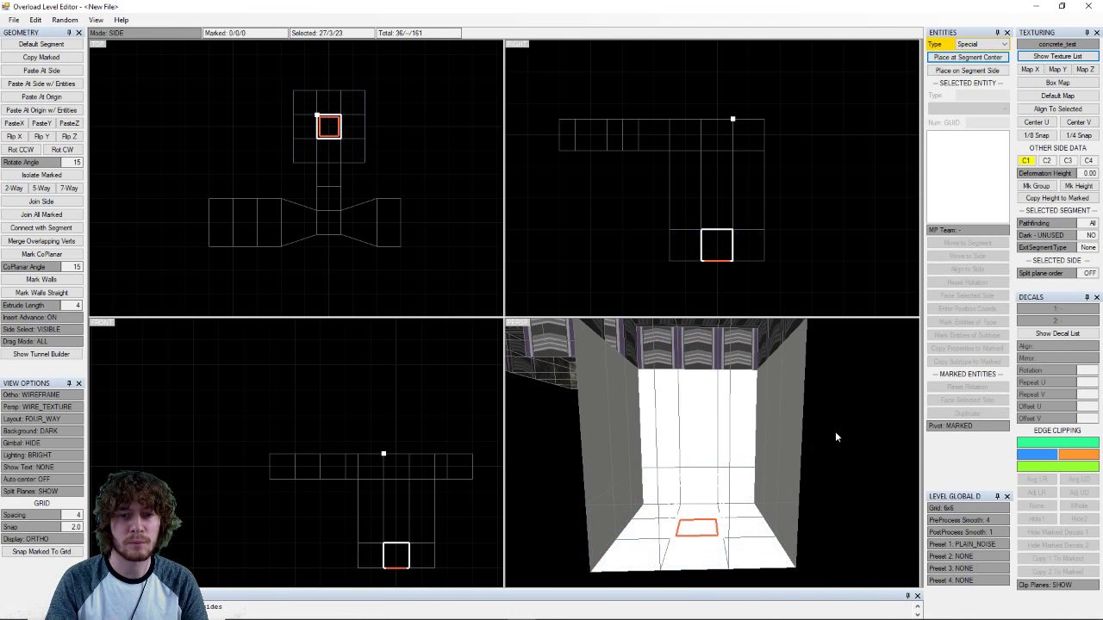
middle_drag(834, 430, 803, 505)
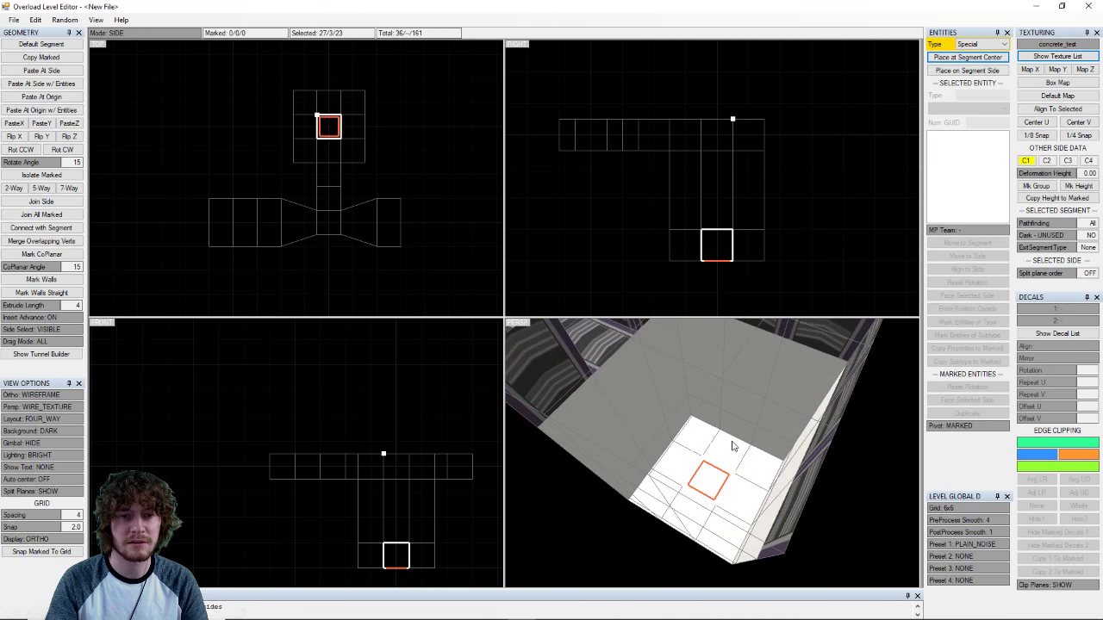
scroll(732, 442, down, 3)
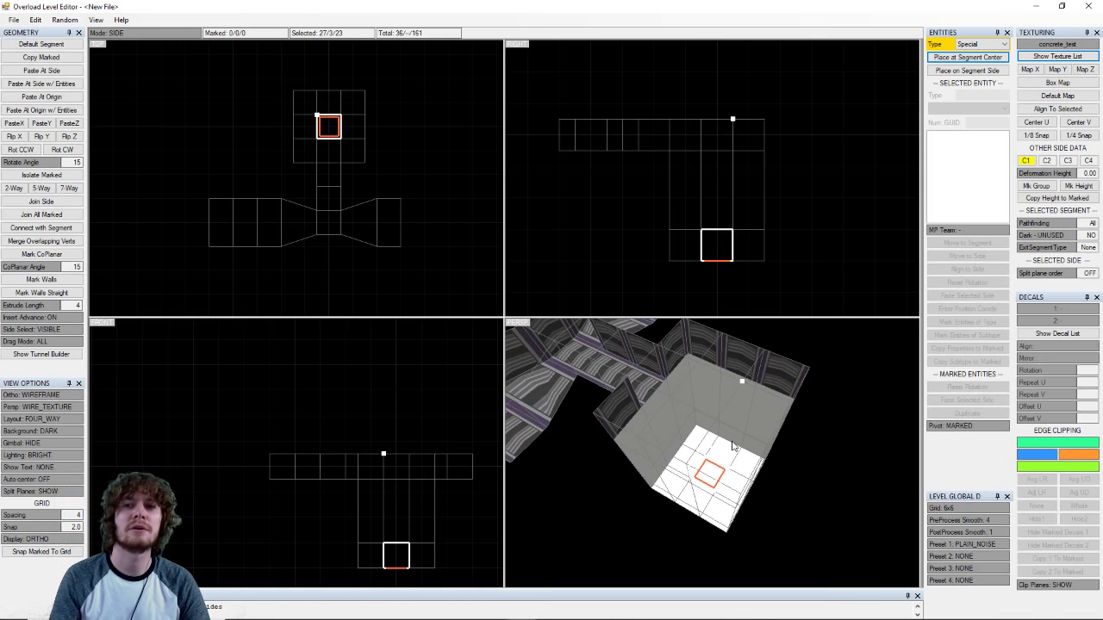
- Select individual wall sides of the deepened room and examine its untextured interior from up close and above
click(713, 405)
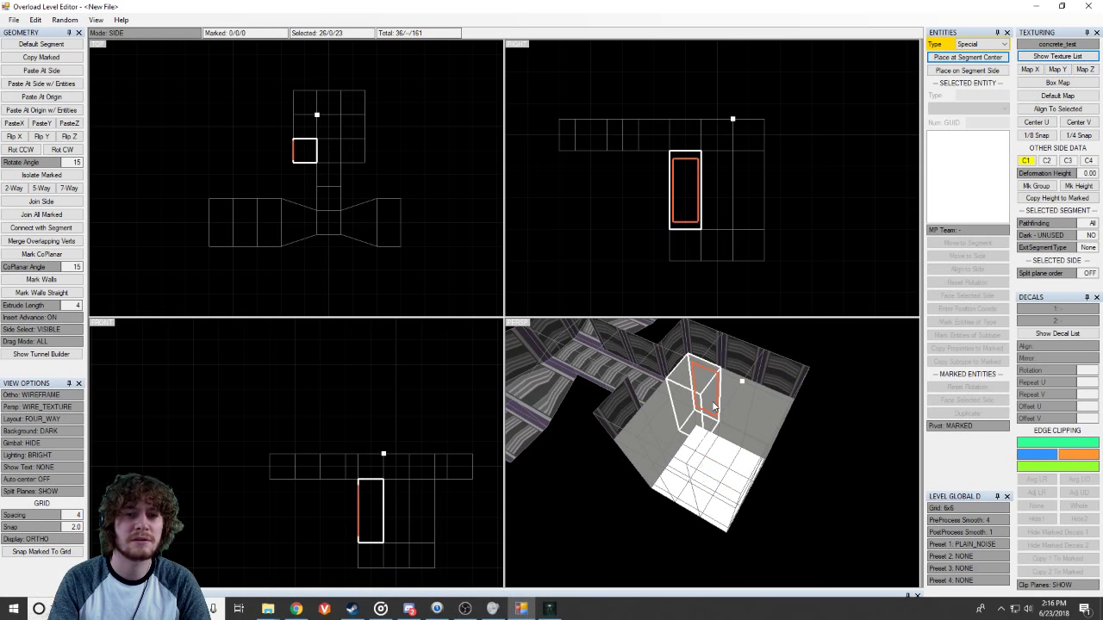
click(729, 409)
click(736, 369)
click(736, 405)
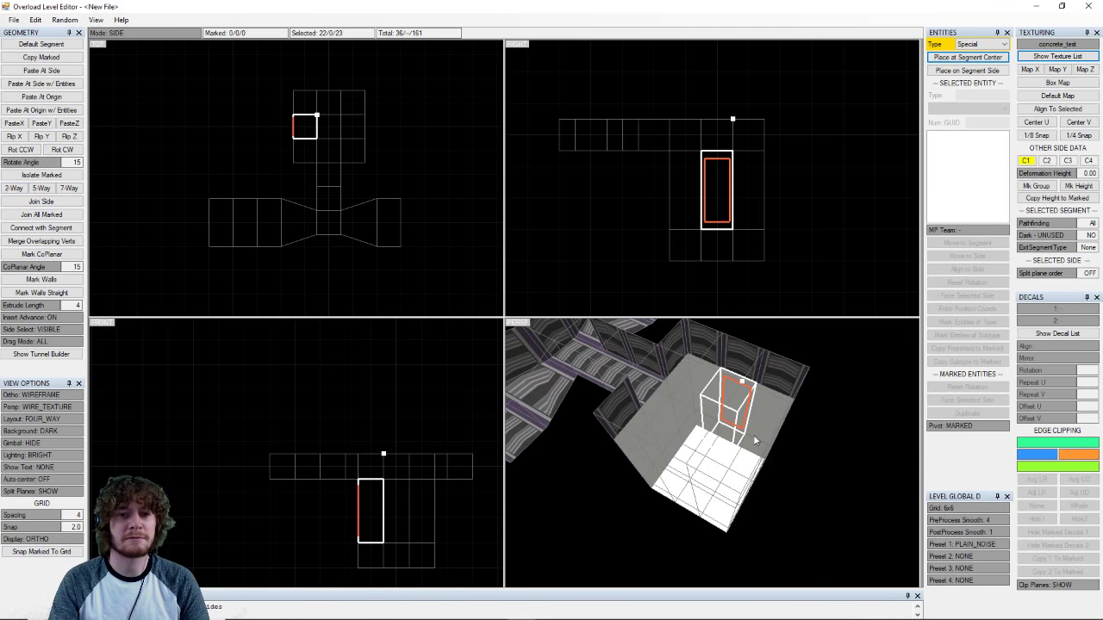
scroll(758, 440, up, 6)
middle_drag(727, 466, 743, 431)
mouse_move(744, 432)
right_down()
mouse_move(754, 579)
mouse_move(726, 521)
mouse_move(759, 436)
mouse_move(674, 411)
mouse_move(712, 473)
mouse_move(721, 517)
mouse_move(751, 451)
right_up()
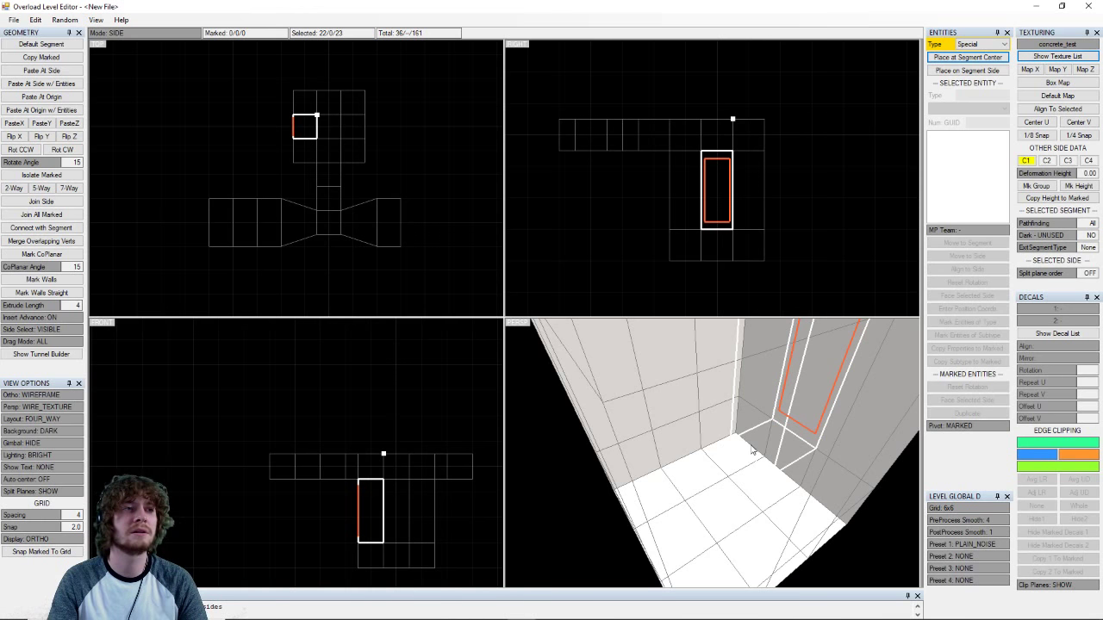
scroll(719, 418, down, 4)
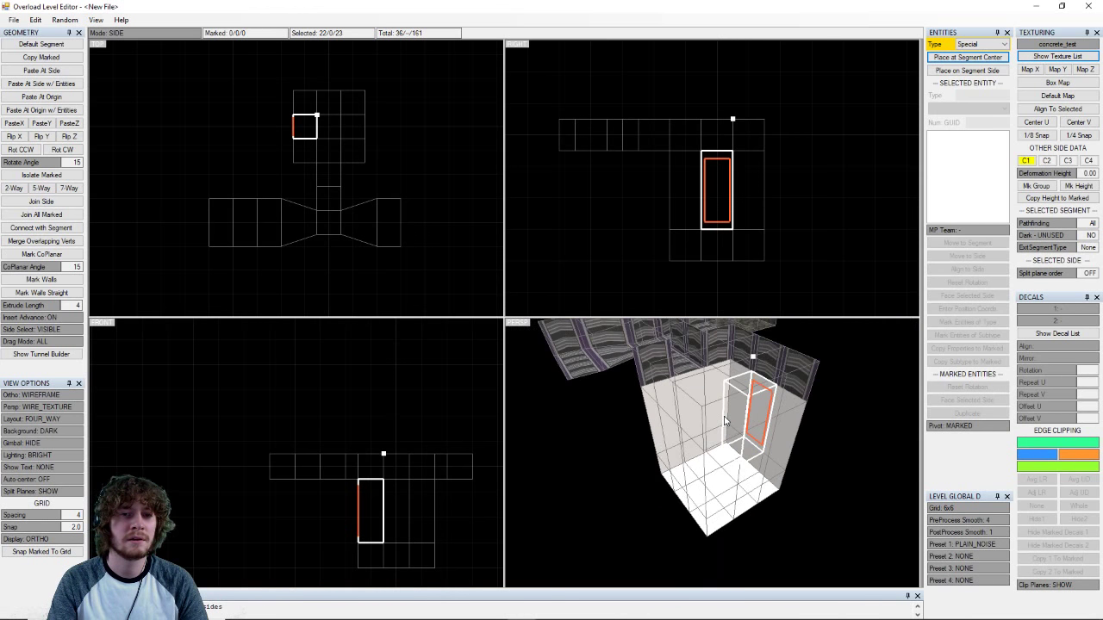
middle_drag(711, 409, 711, 508)
right_drag(792, 347, 750, 410)
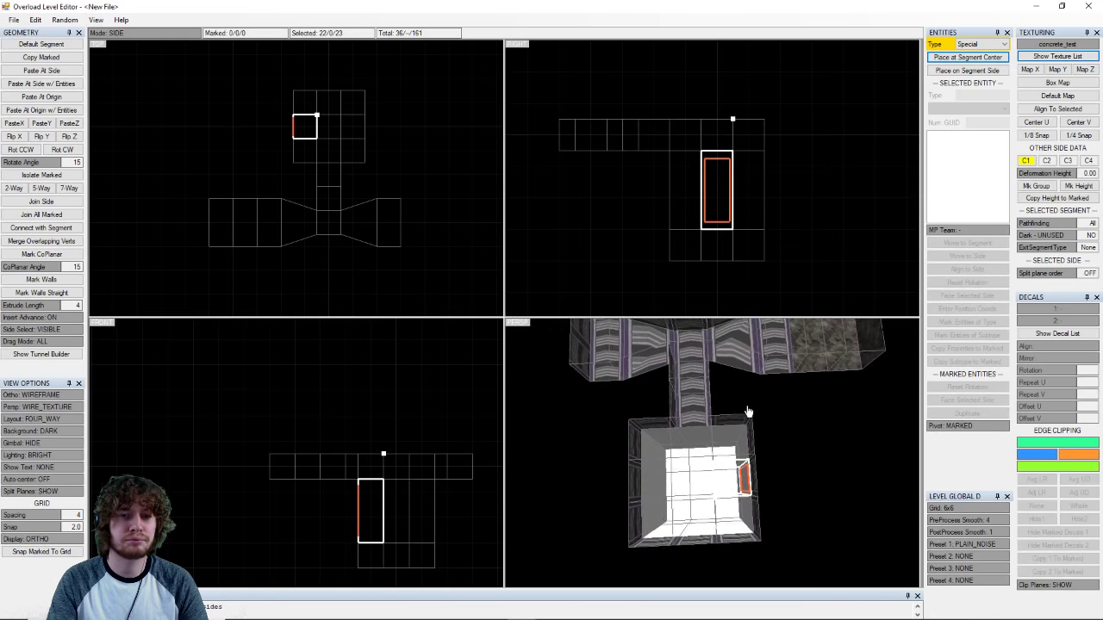
- Switch to segment mode, box-mark the outermost rock-textured end segment in the perspective view, and delete it
middle_drag(879, 358, 819, 404)
right_drag(819, 409, 783, 364)
drag(768, 360, 692, 503)
key(1)
drag(759, 366, 685, 516)
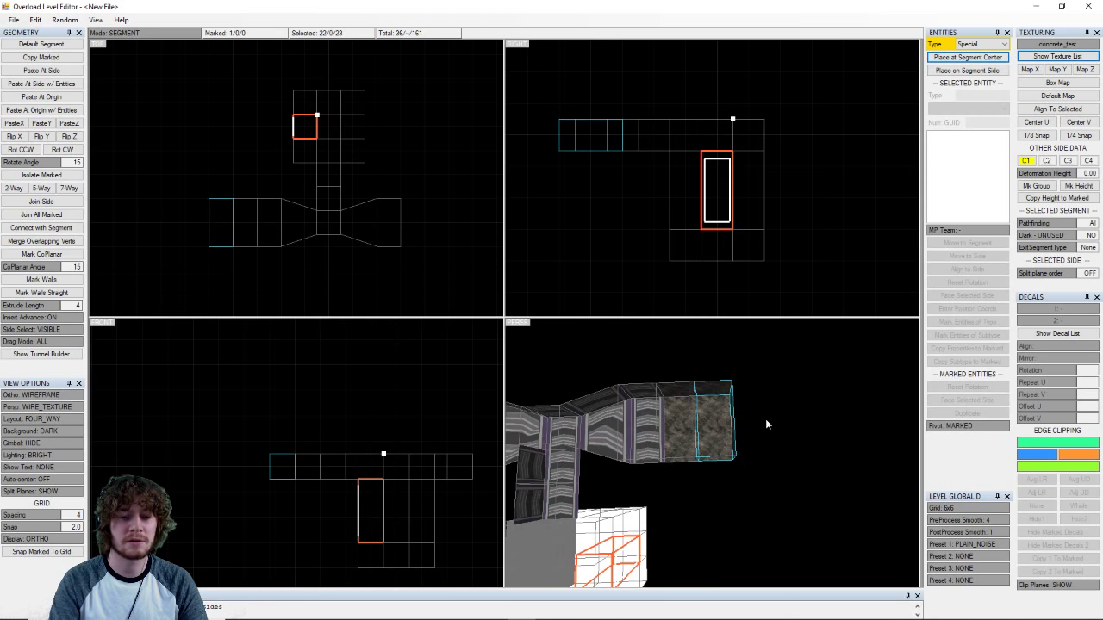
key(Delete)
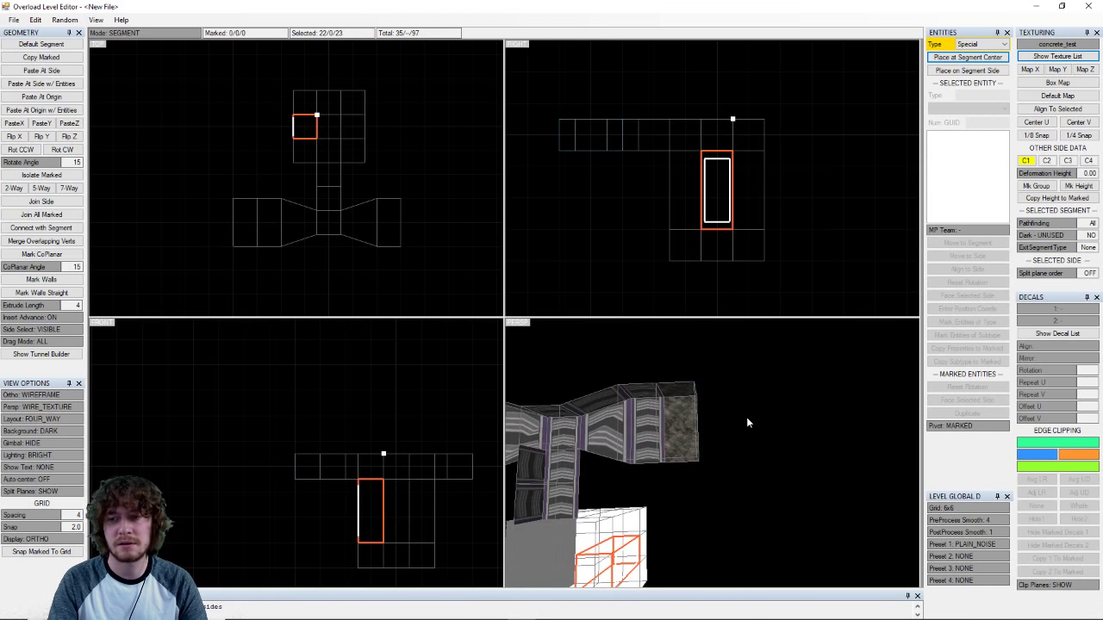
- Select the remaining rockwall_04 end segment by its outer side and switch to side mode
middle_drag(695, 473, 779, 442)
right_drag(778, 442, 725, 541)
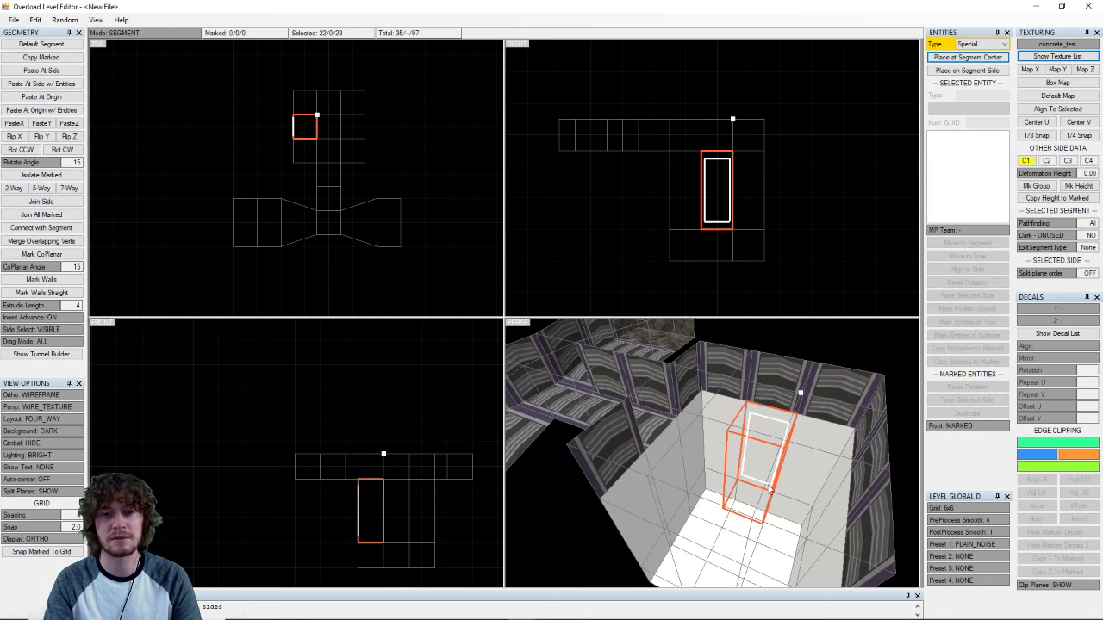
middle_drag(716, 394, 767, 529)
click(711, 422)
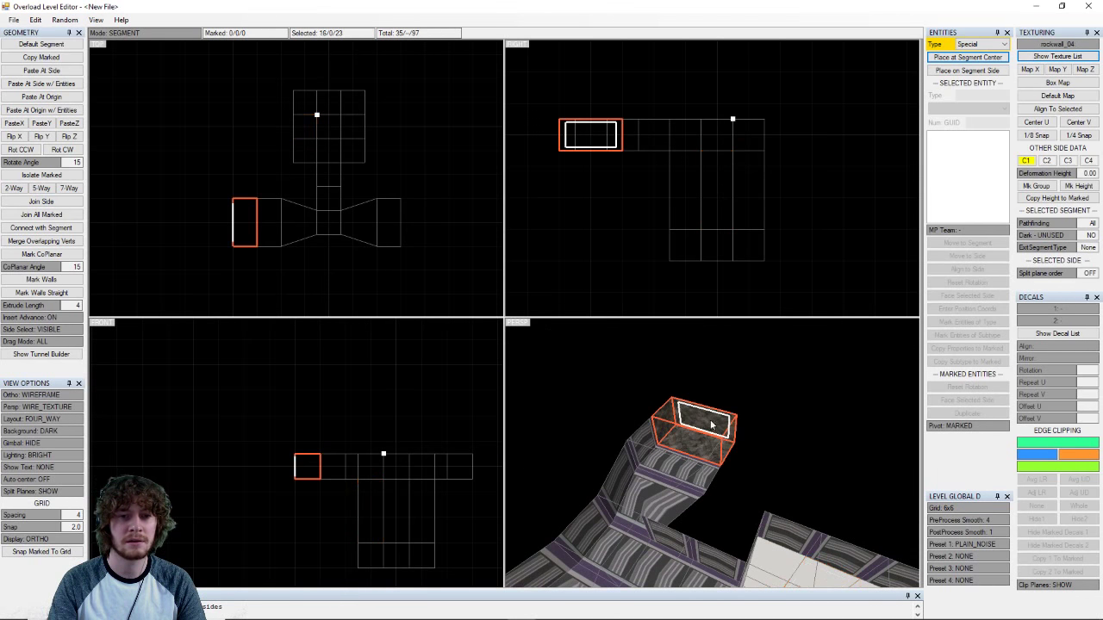
right_drag(730, 472, 769, 470)
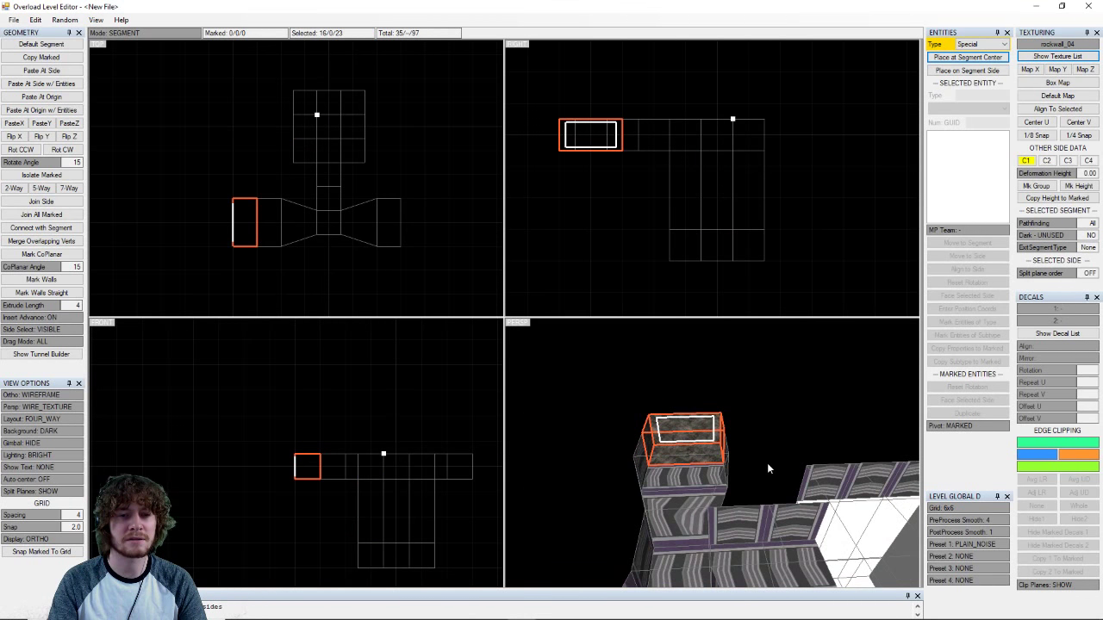
key(space)
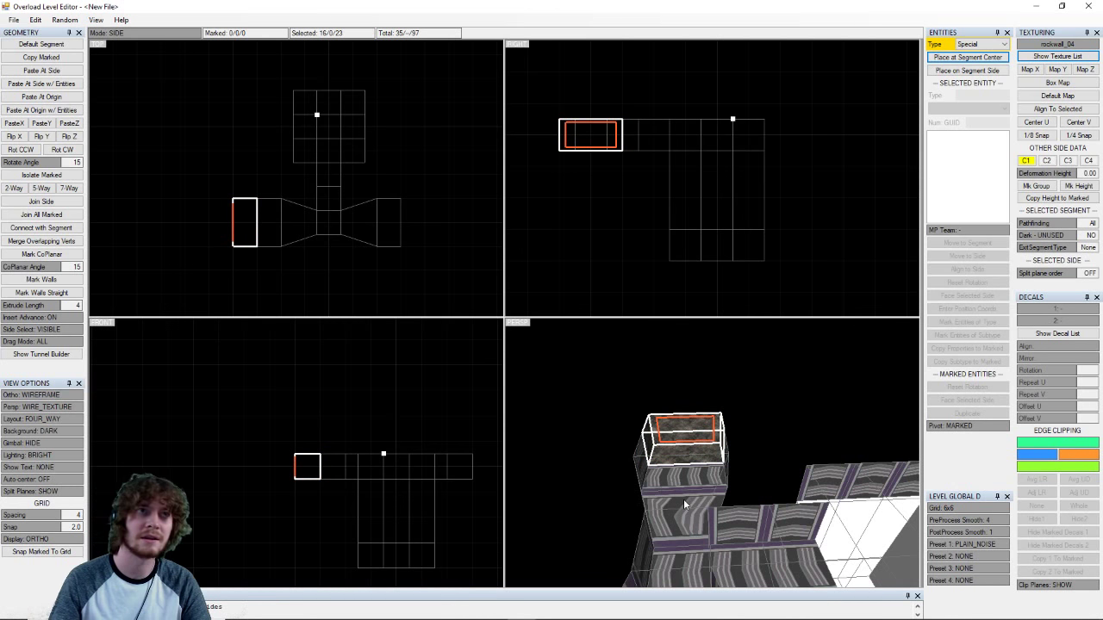
- Open the Tunnel Builder, move it clear of the perspective view, and switch its mode to ARC
right_drag(685, 505, 734, 461)
scroll(733, 476, down, 3)
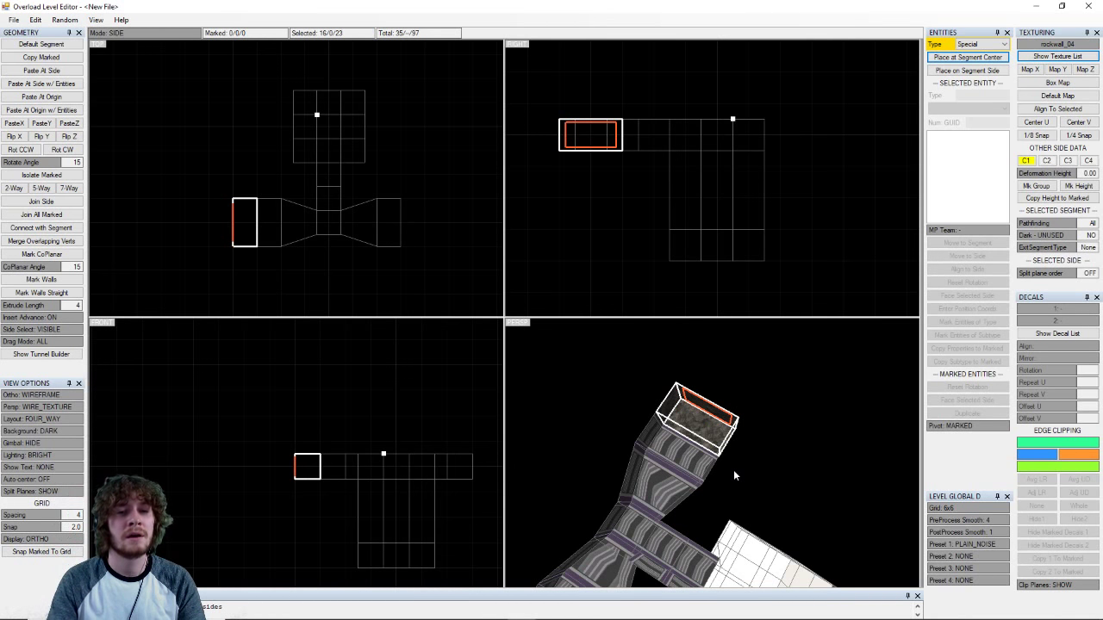
right_drag(733, 470, 756, 461)
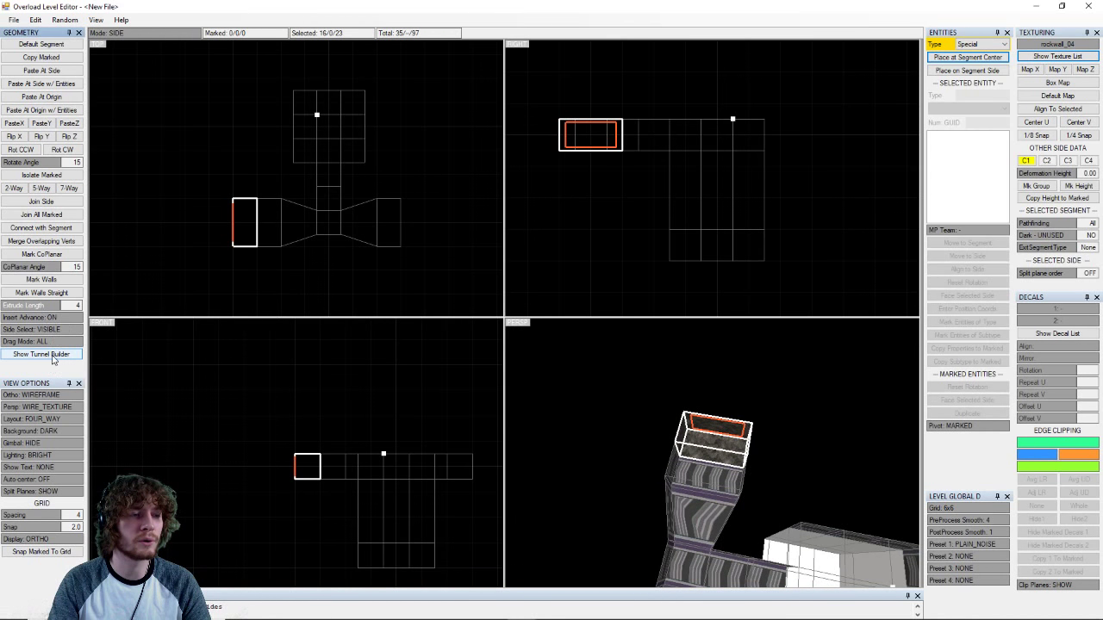
click(51, 358)
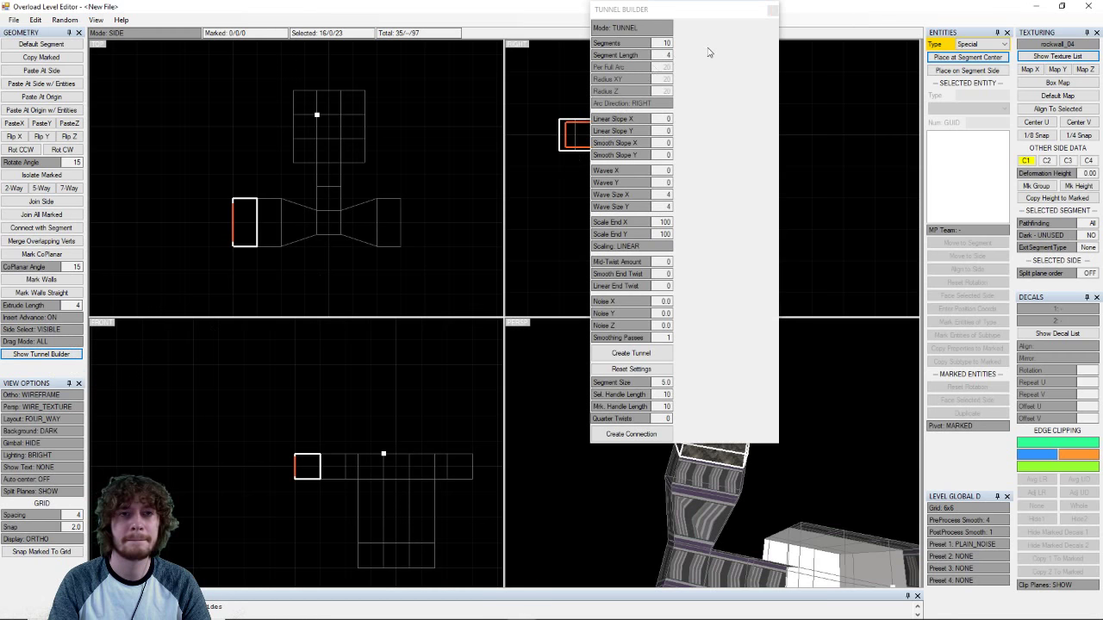
drag(670, 13, 205, 64)
middle_drag(771, 501, 593, 415)
scroll(695, 457, up, 3)
right_drag(592, 413, 844, 410)
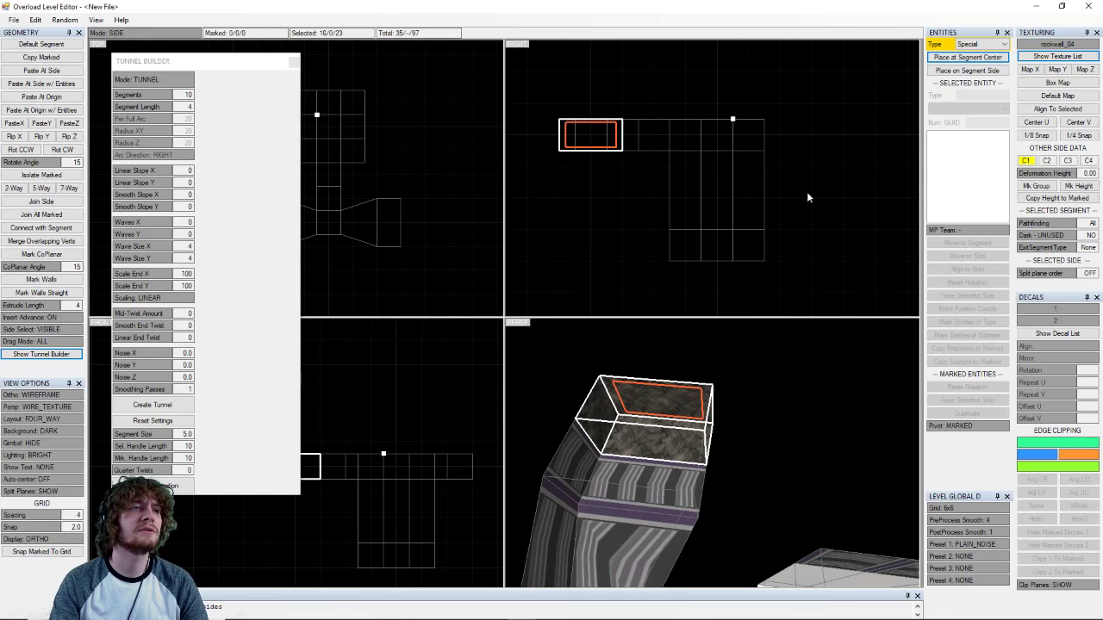
click(152, 81)
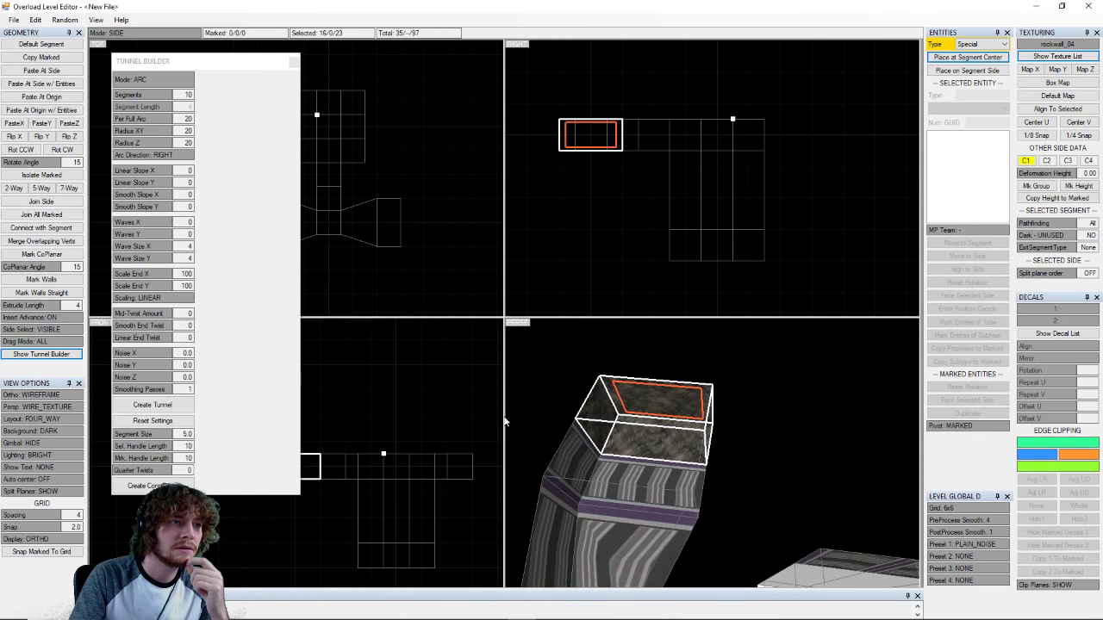
- Mark the outer side of the rock-textured end segment and move it outward to about double the segment's length
scroll(643, 422, down, 5)
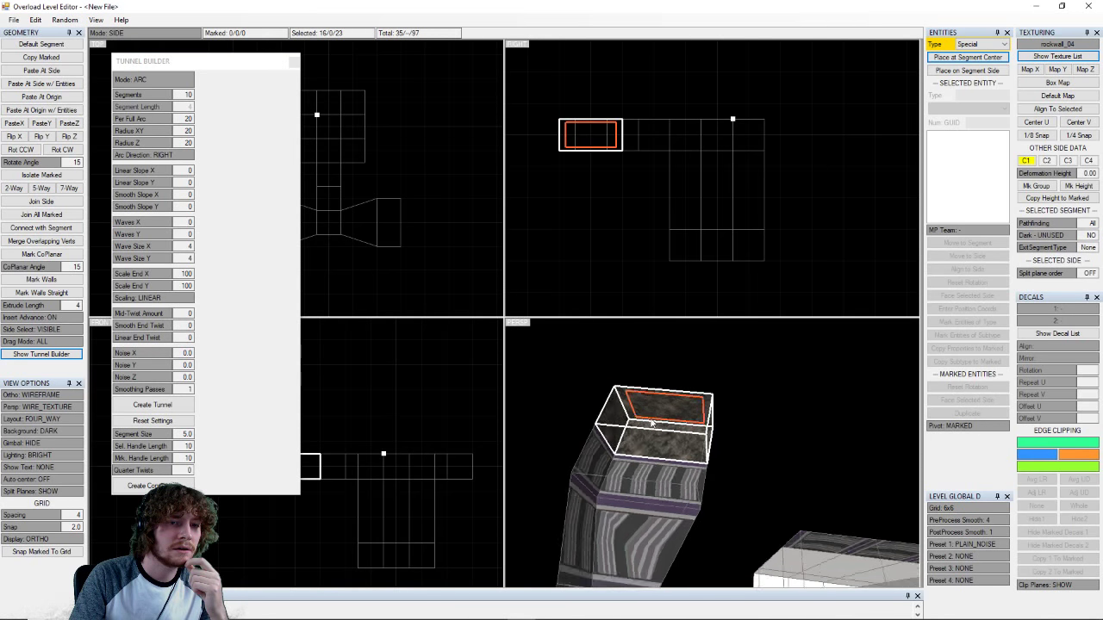
middle_drag(714, 500, 733, 468)
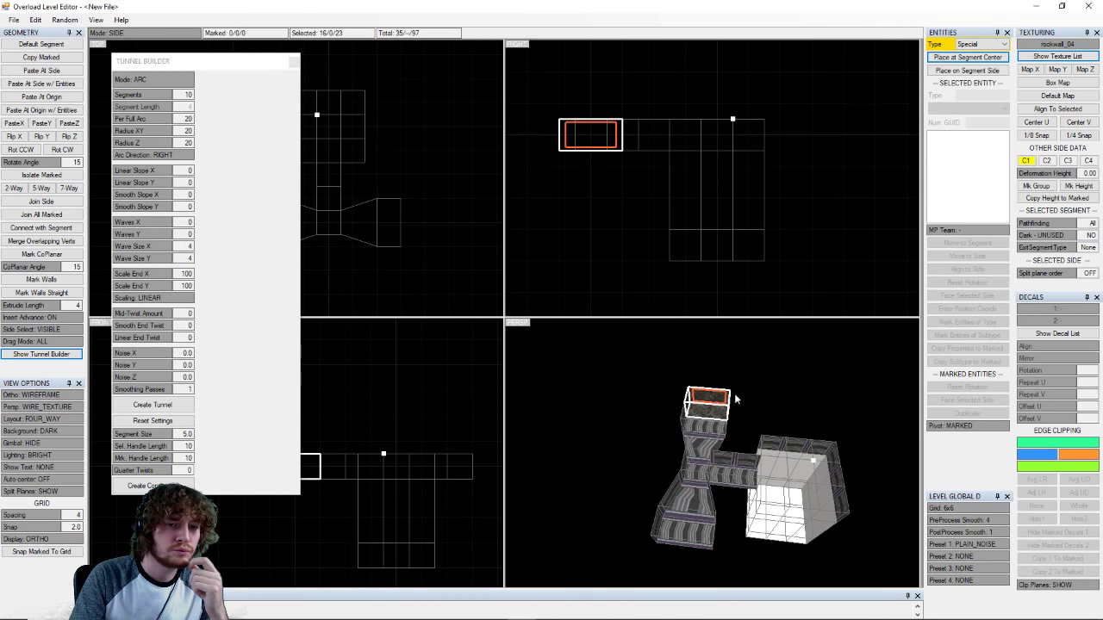
scroll(738, 392, up, 3)
middle_drag(739, 382, 741, 432)
drag(756, 393, 801, 402)
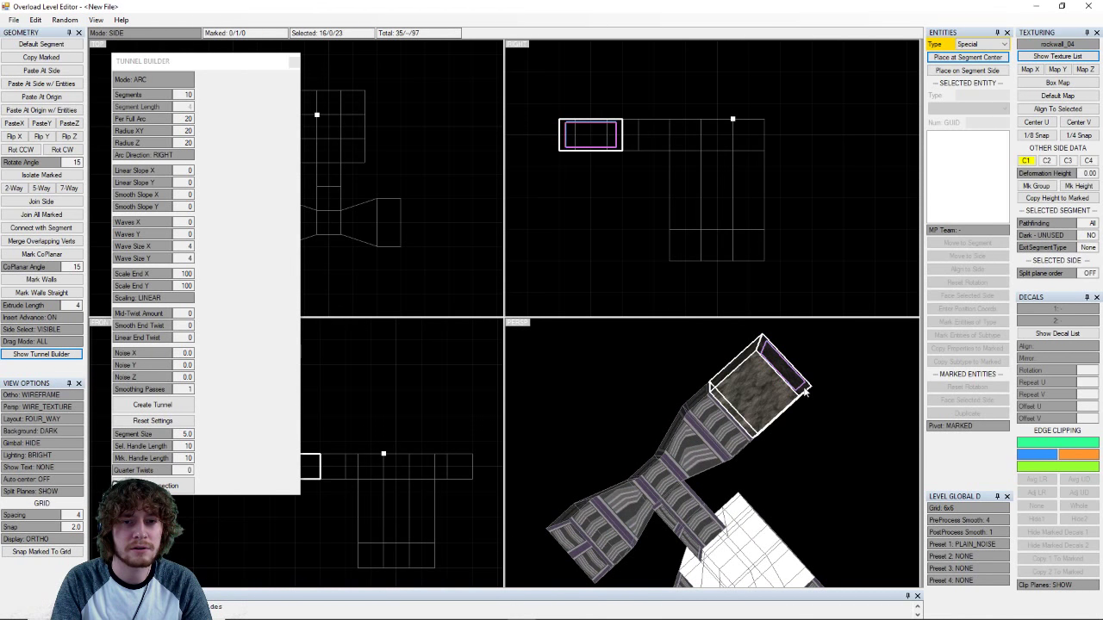
middle_drag(801, 402, 797, 372)
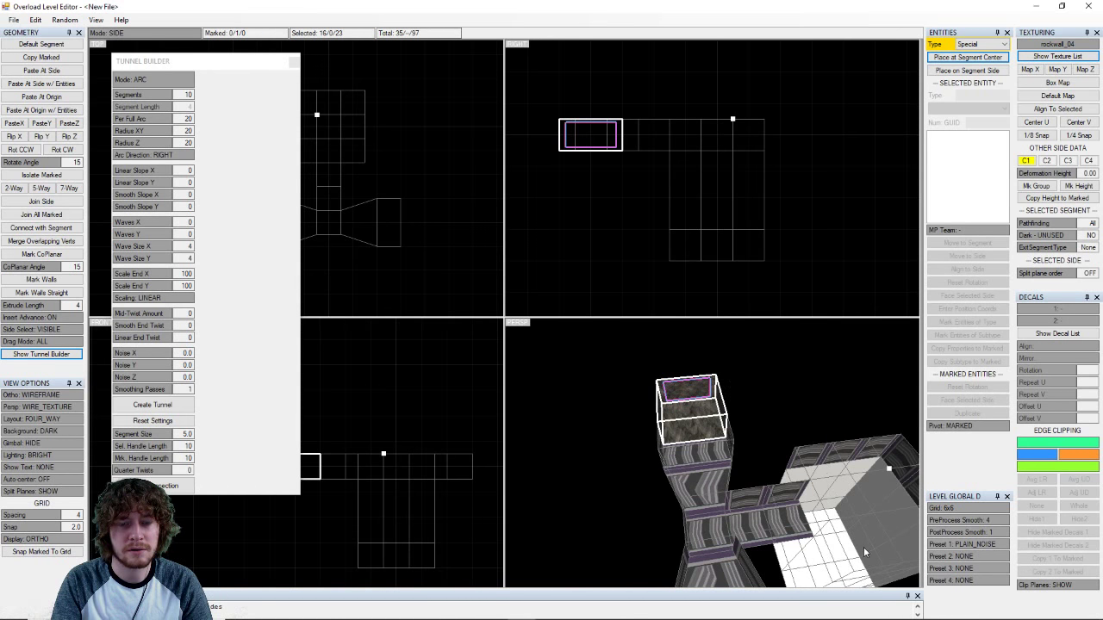
- Cycle the text label display through its options, starting with MARK_SEGS and ending on MARK_ENTS
middle_drag(766, 390, 746, 429)
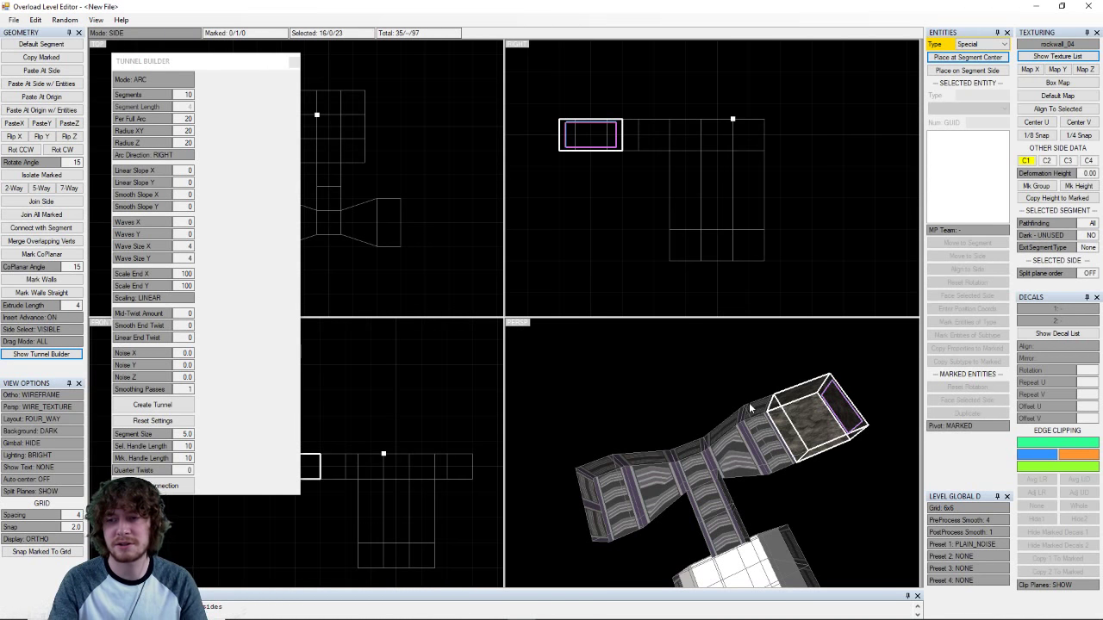
middle_drag(862, 429, 827, 396)
right_drag(827, 397, 778, 411)
mouse_move(778, 410)
middle_down()
mouse_move(773, 394)
mouse_move(771, 416)
middle_up()
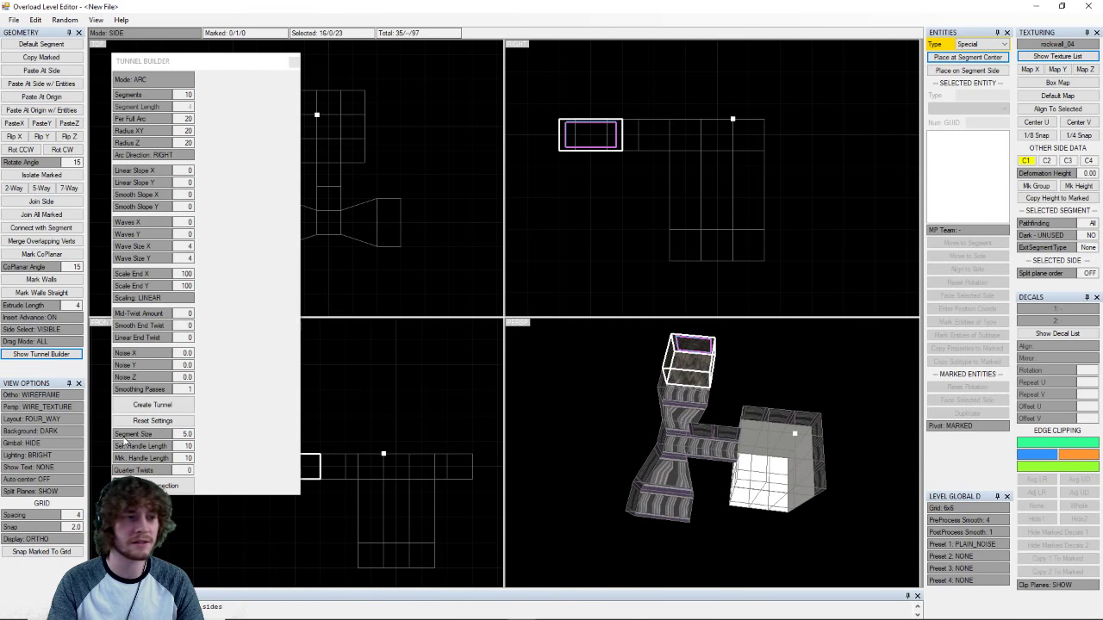
click(41, 469)
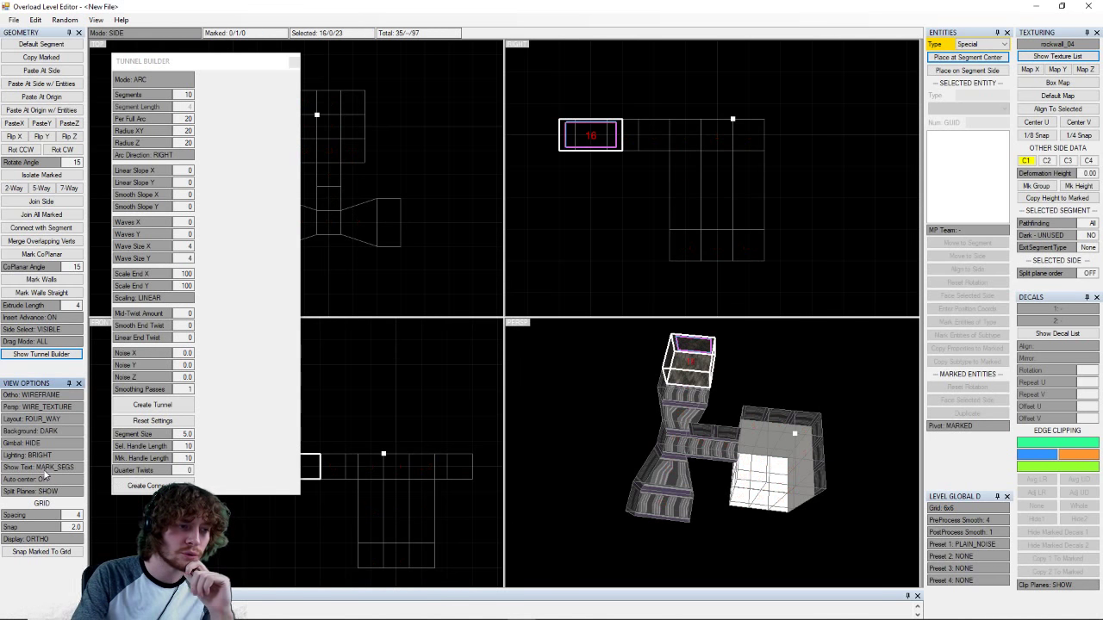
click(42, 471)
click(43, 471)
click(45, 471)
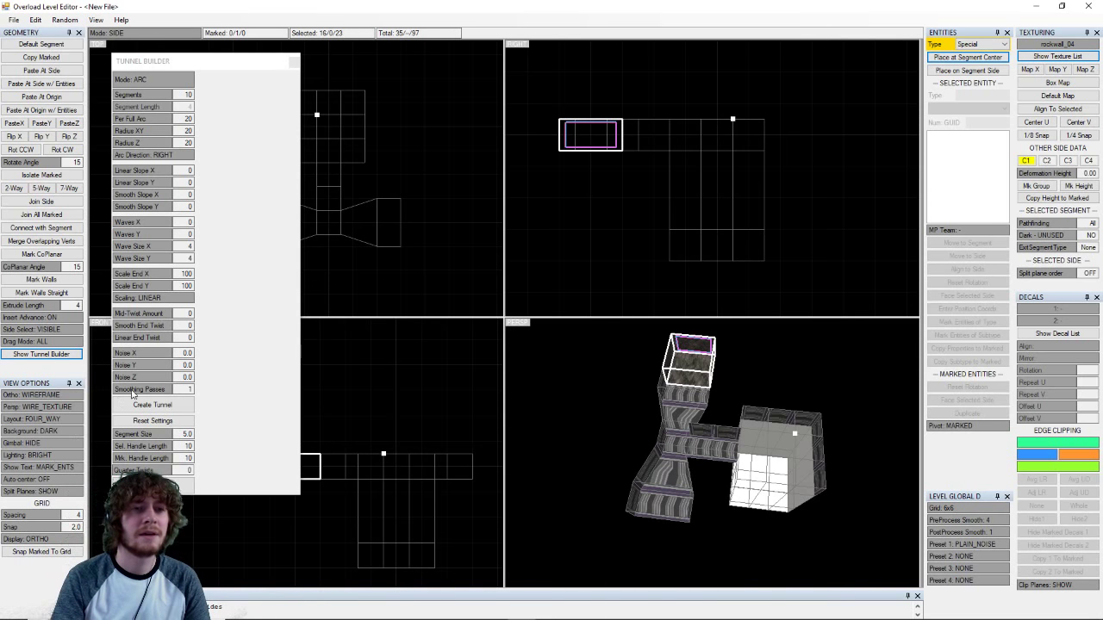
- Examine the lengthened end segment, the tunnel and the attached room from above, below and the side
middle_drag(747, 377, 789, 473)
scroll(749, 448, up, 4)
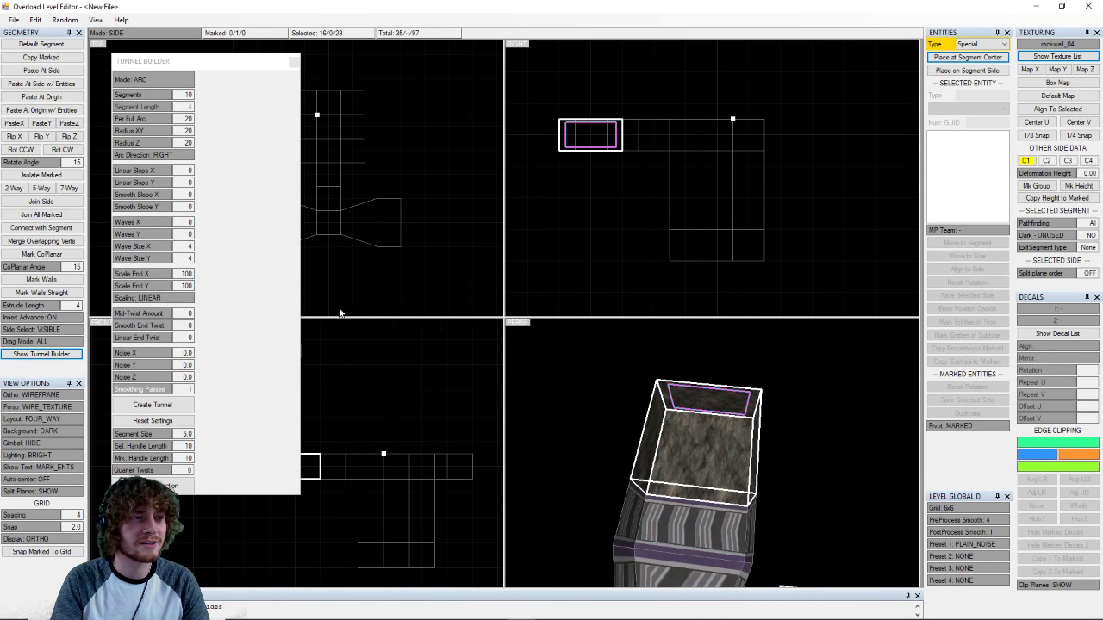
middle_drag(629, 489, 714, 390)
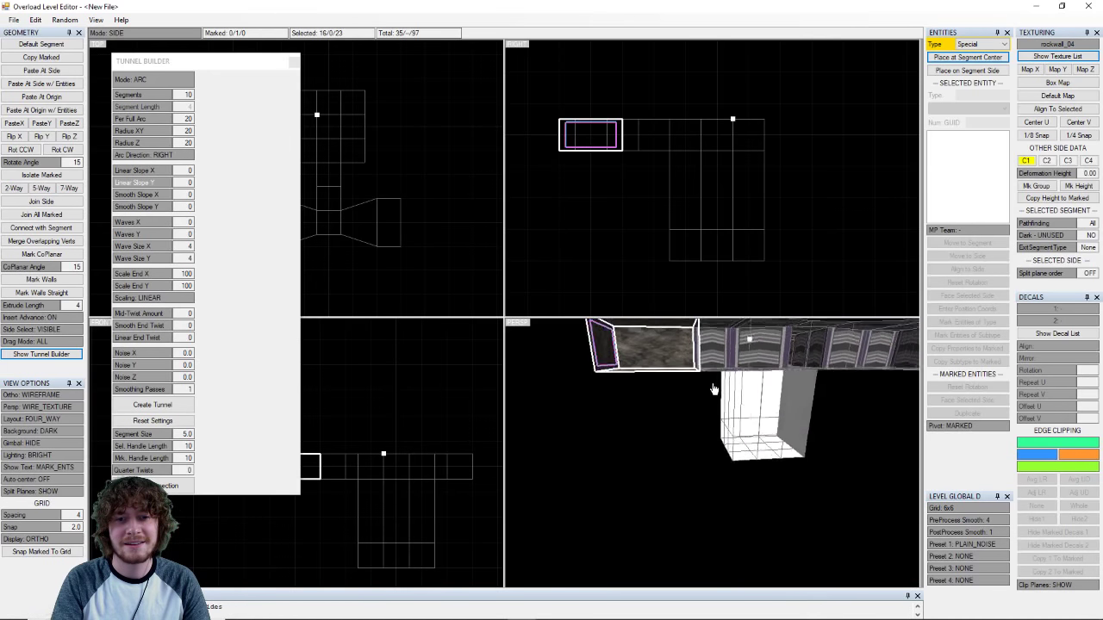
right_drag(714, 390, 746, 414)
scroll(746, 410, down, 3)
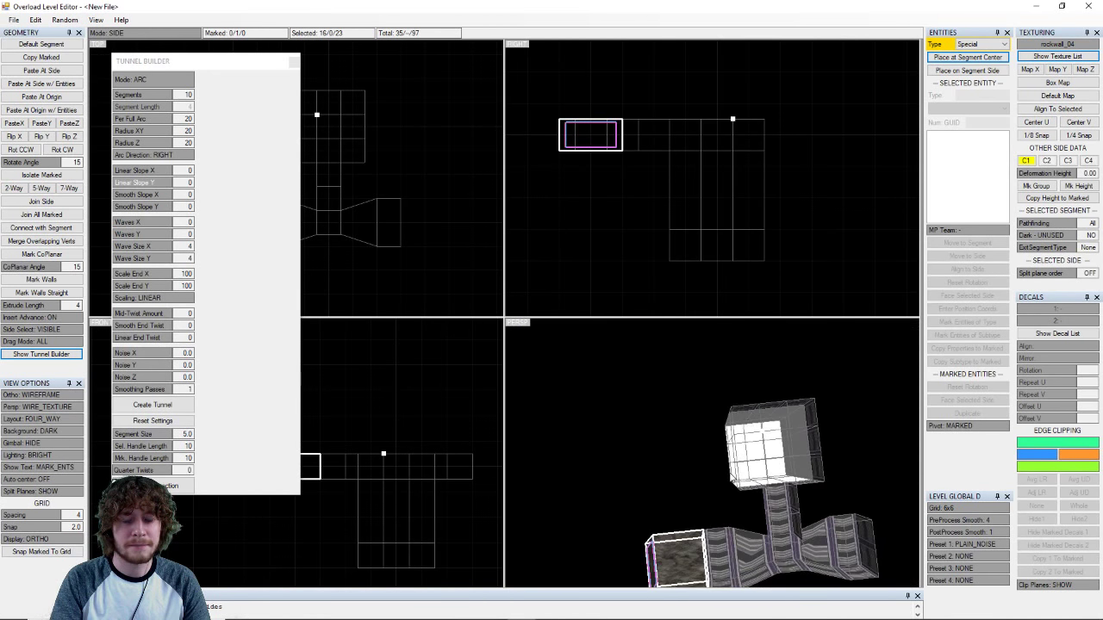
right_drag(732, 478, 725, 444)
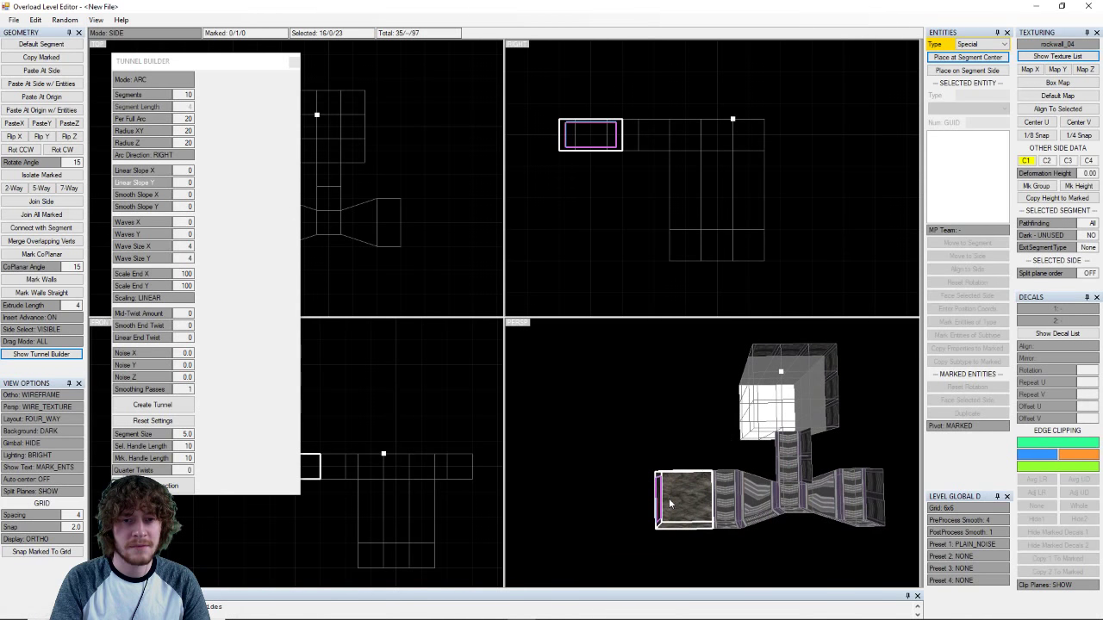
right_drag(757, 382, 737, 413)
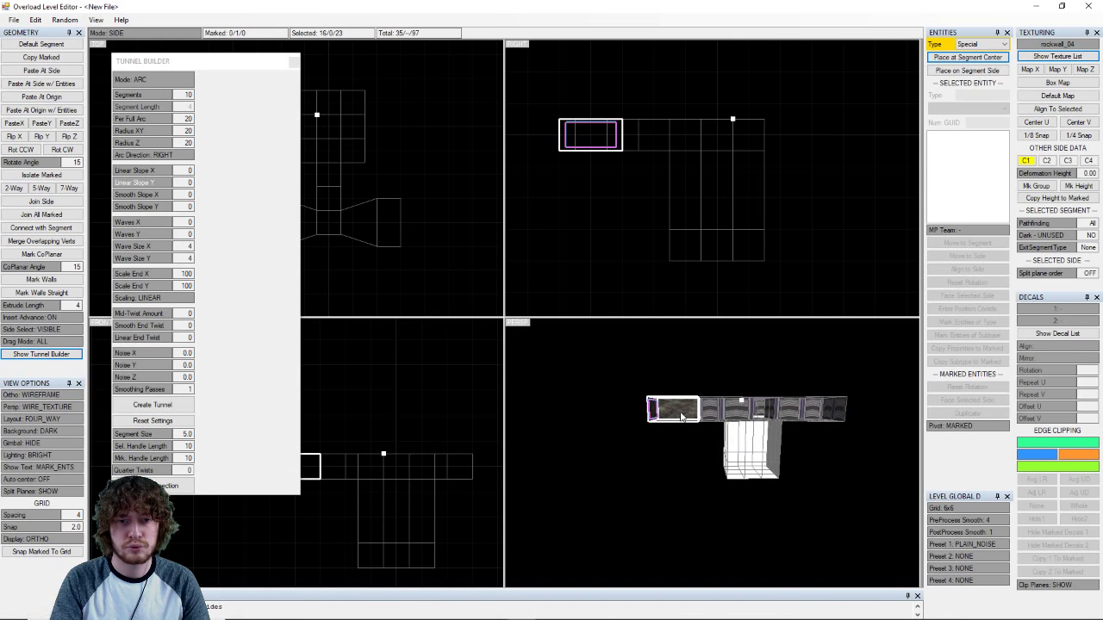
mouse_move(748, 468)
middle_down()
mouse_move(749, 451)
mouse_move(750, 463)
middle_up()
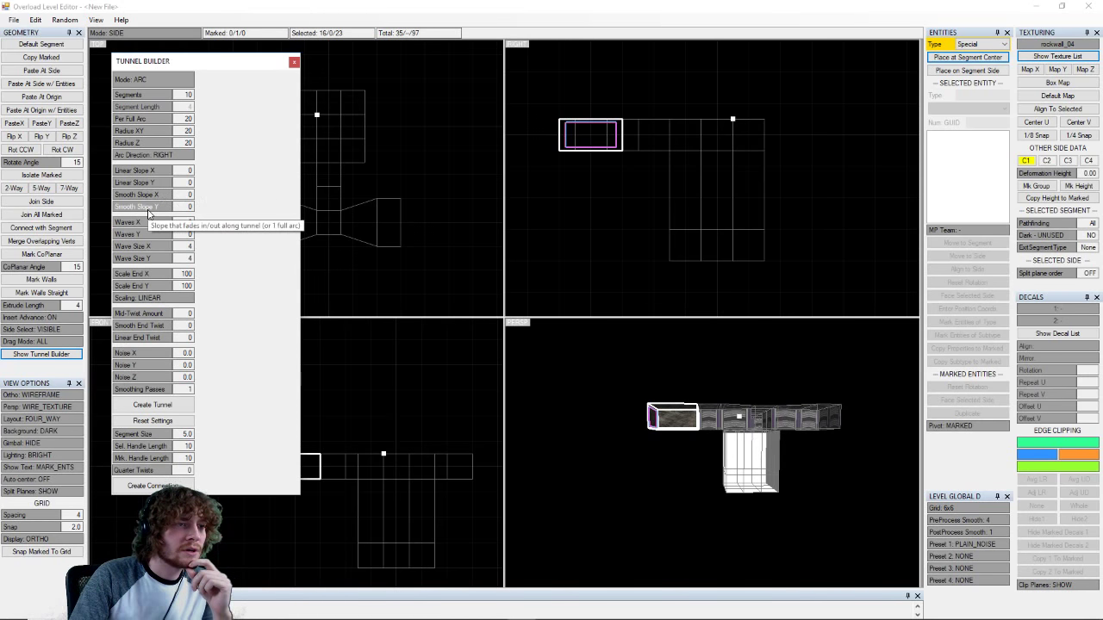
- Set Smooth Slope Y to -10 in the Tunnel Builder and close it without creating a tunnel
scroll(148, 215, down, 2)
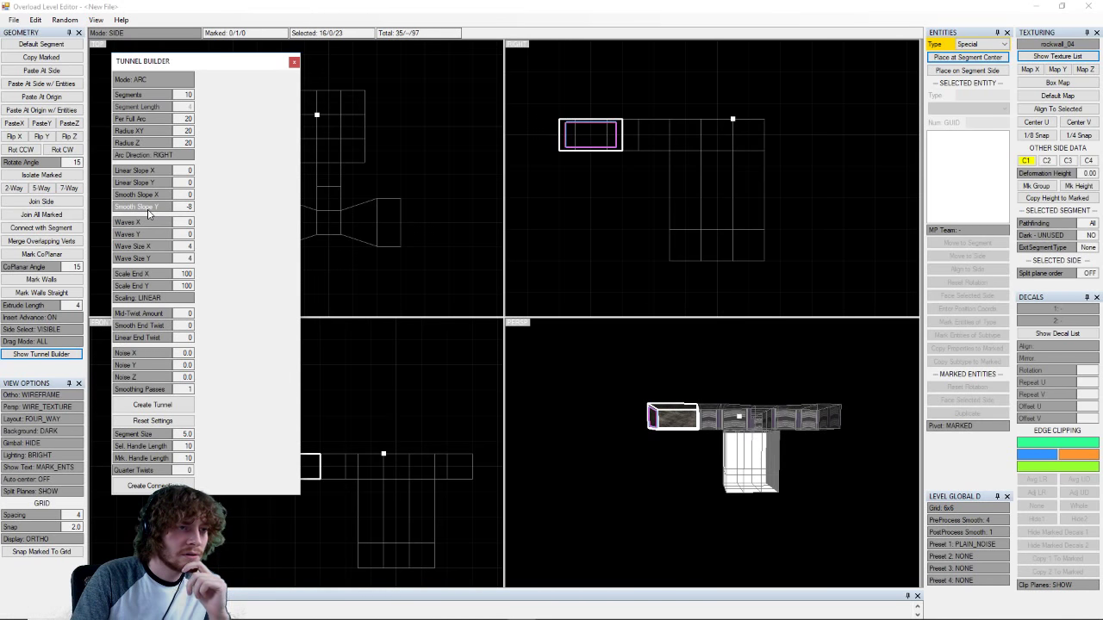
scroll(148, 213, down, 1)
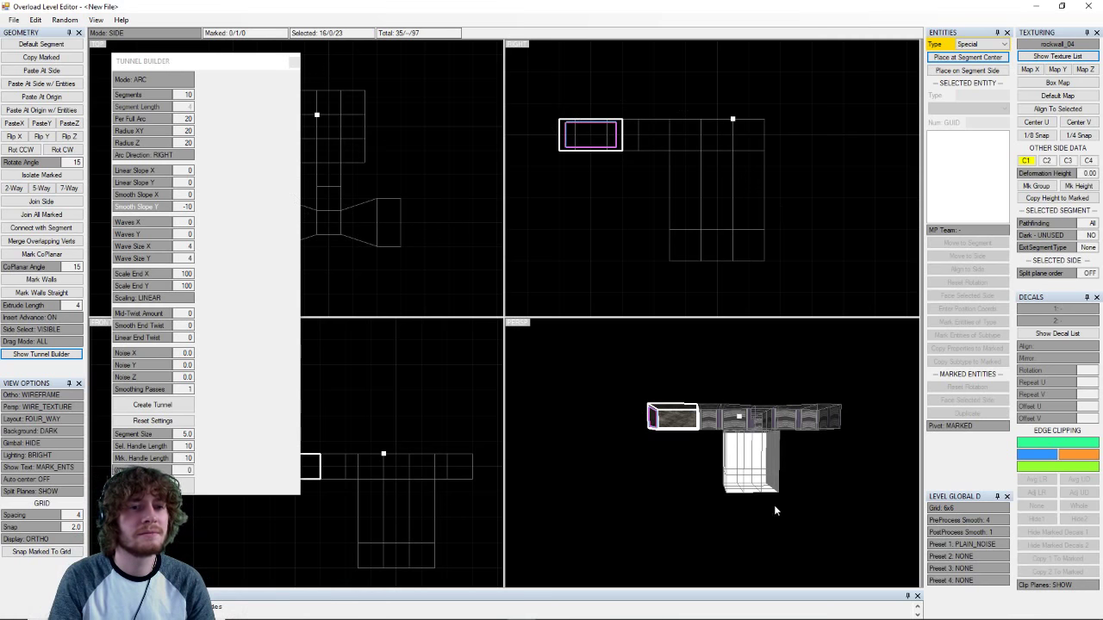
middle_drag(787, 393, 674, 514)
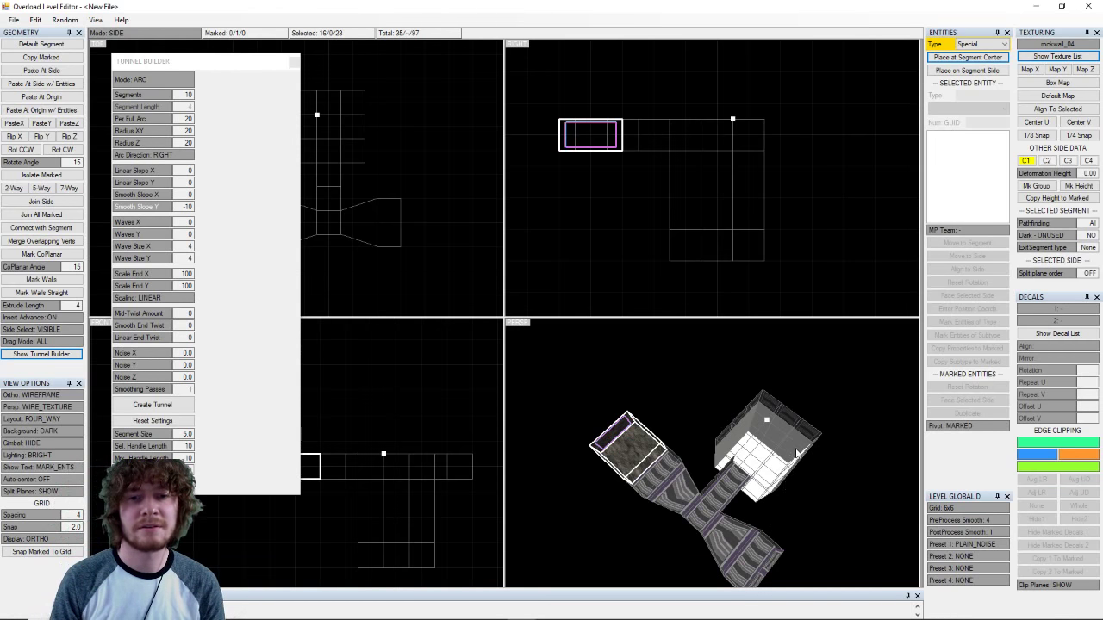
middle_drag(872, 447, 735, 489)
scroll(717, 430, down, 3)
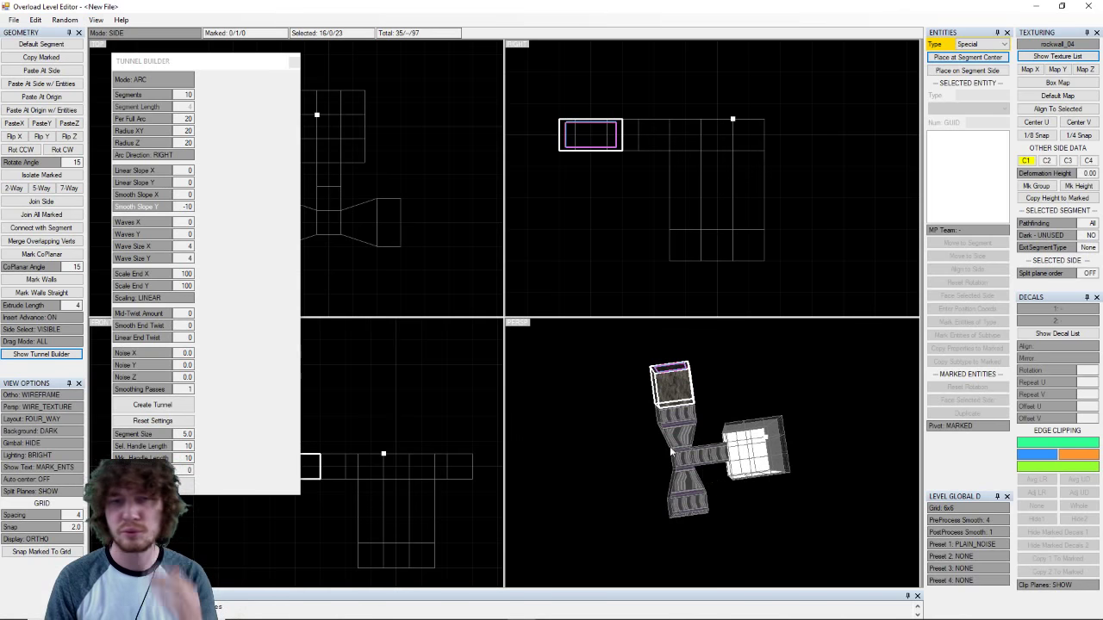
click(294, 61)
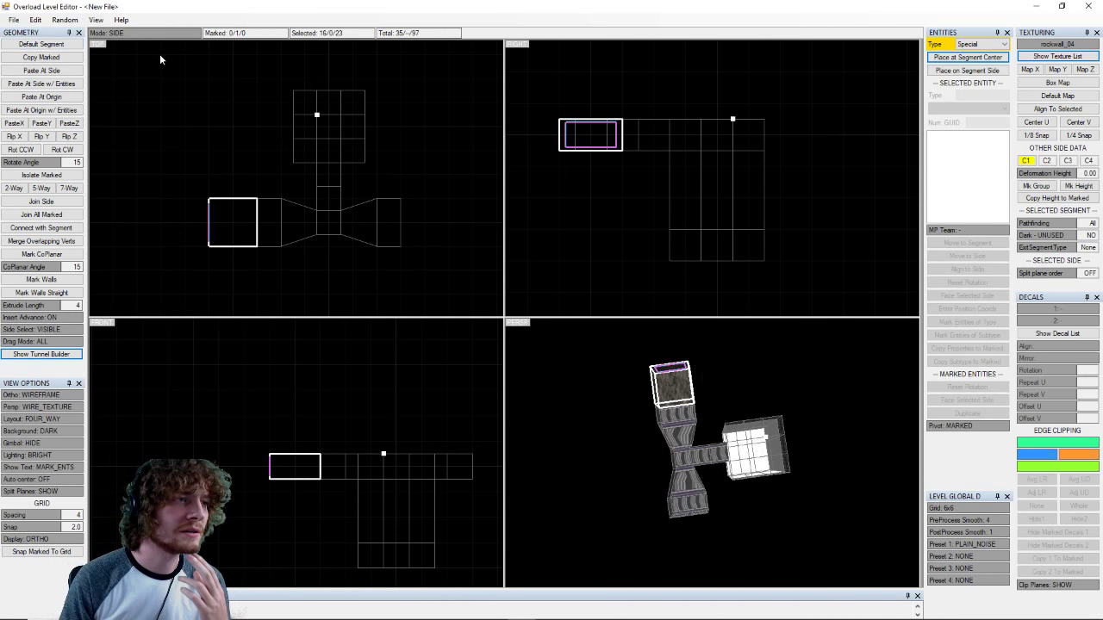
- Switch to segment mode and box-mark the rock-textured end segment together with the tunnel segments outside the room
right_click(137, 32)
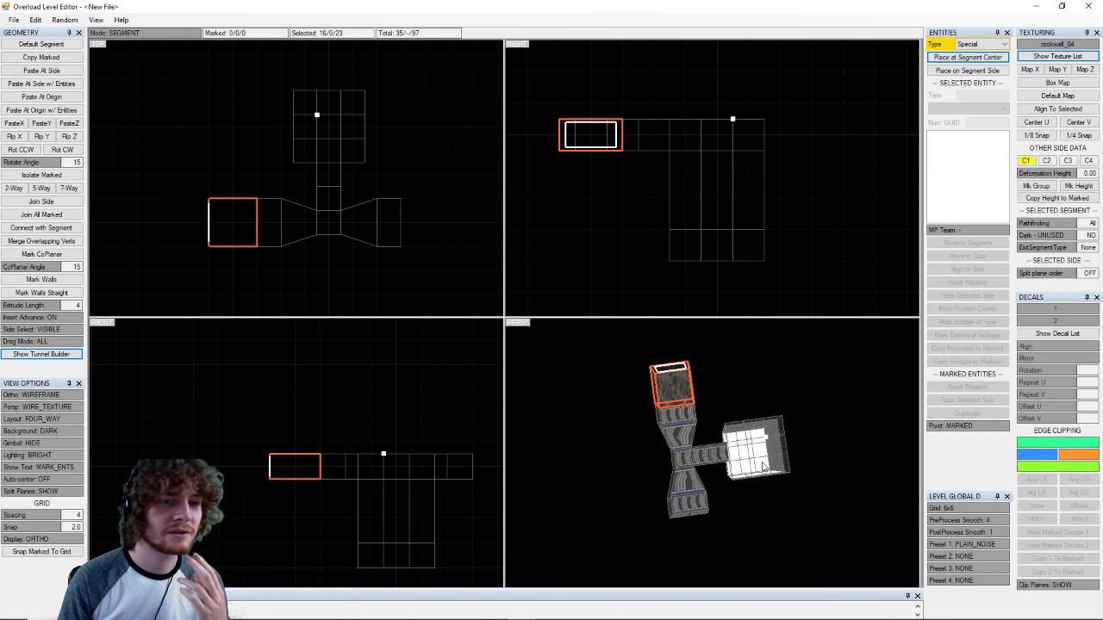
middle_drag(721, 410, 717, 413)
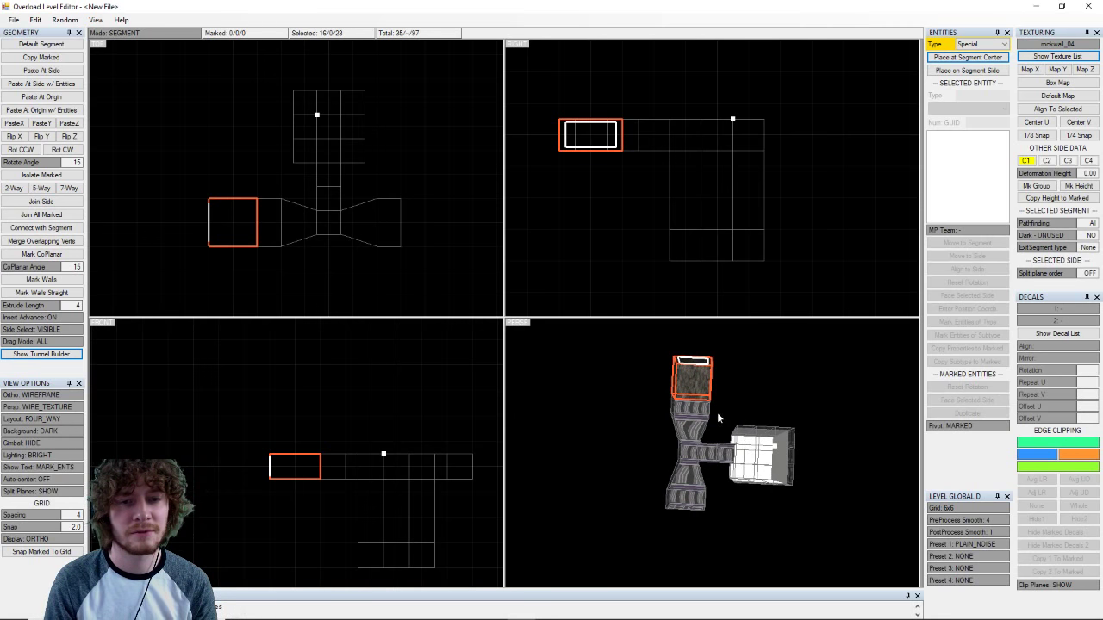
drag(633, 339, 607, 356)
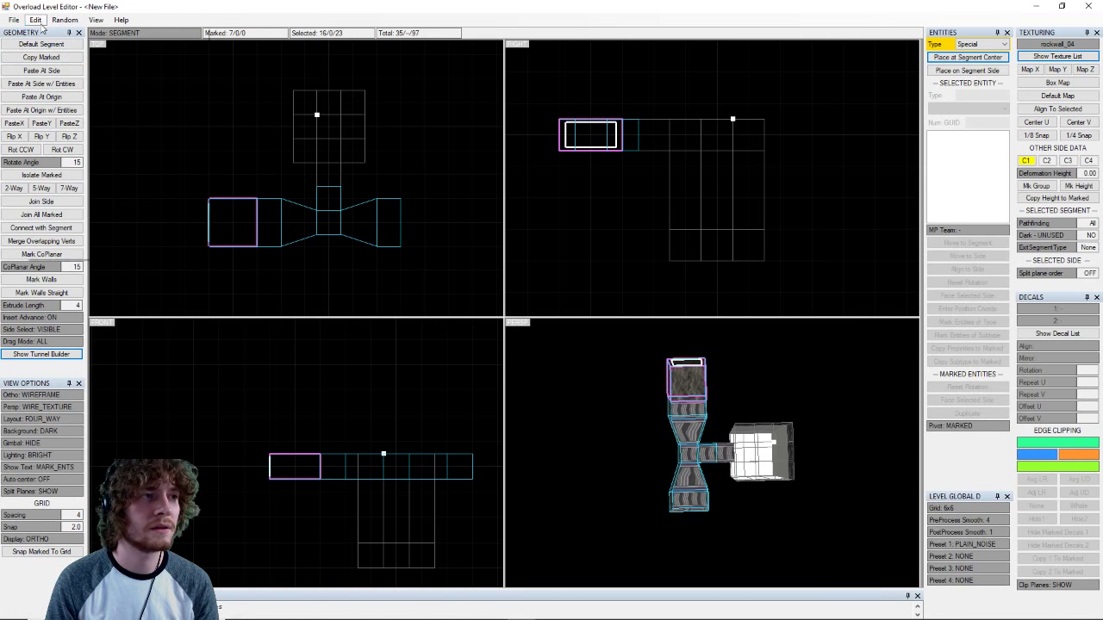
- Hide all unmarked segments so only the marked tunnel is shown, and unhide them again
click(35, 20)
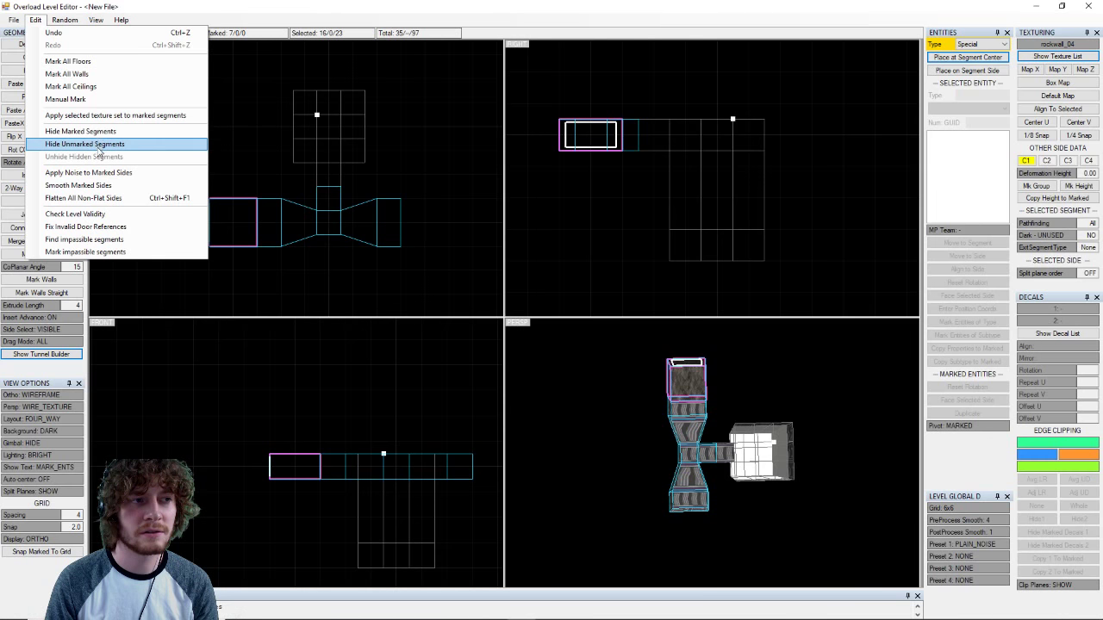
click(98, 145)
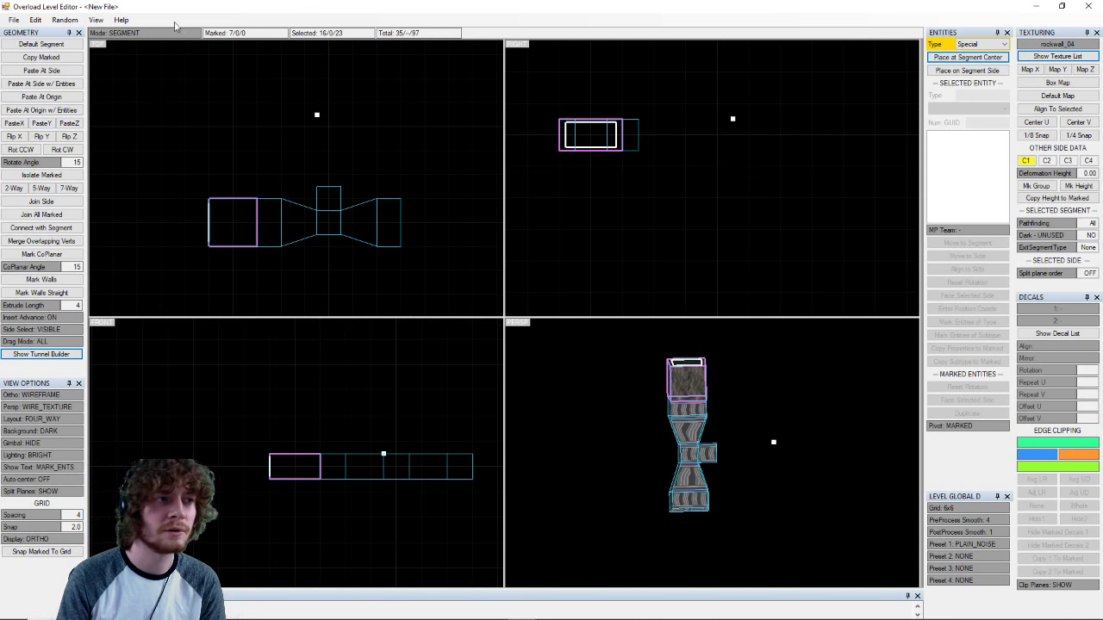
click(35, 20)
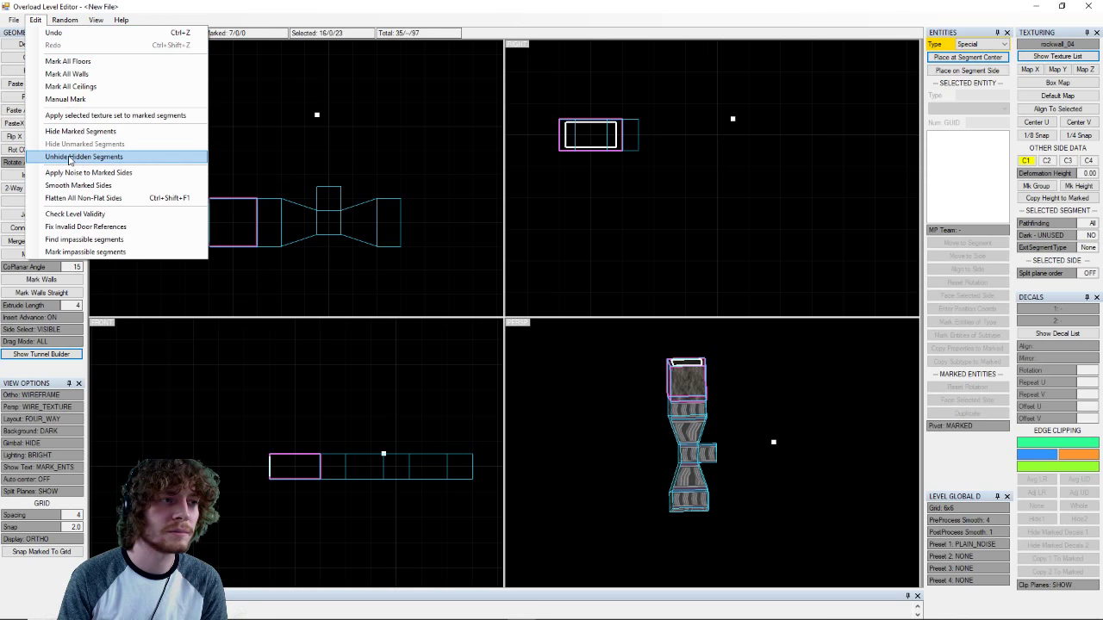
click(71, 157)
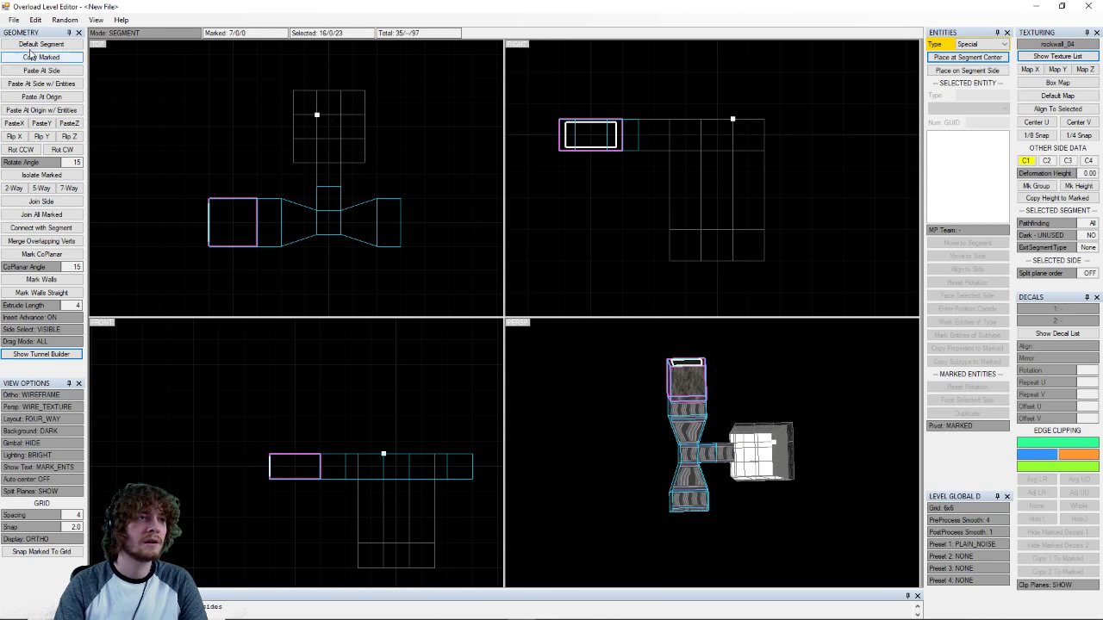
- Hide the marked tunnel segments and inspect the remaining room and its connecting segment up close
click(35, 20)
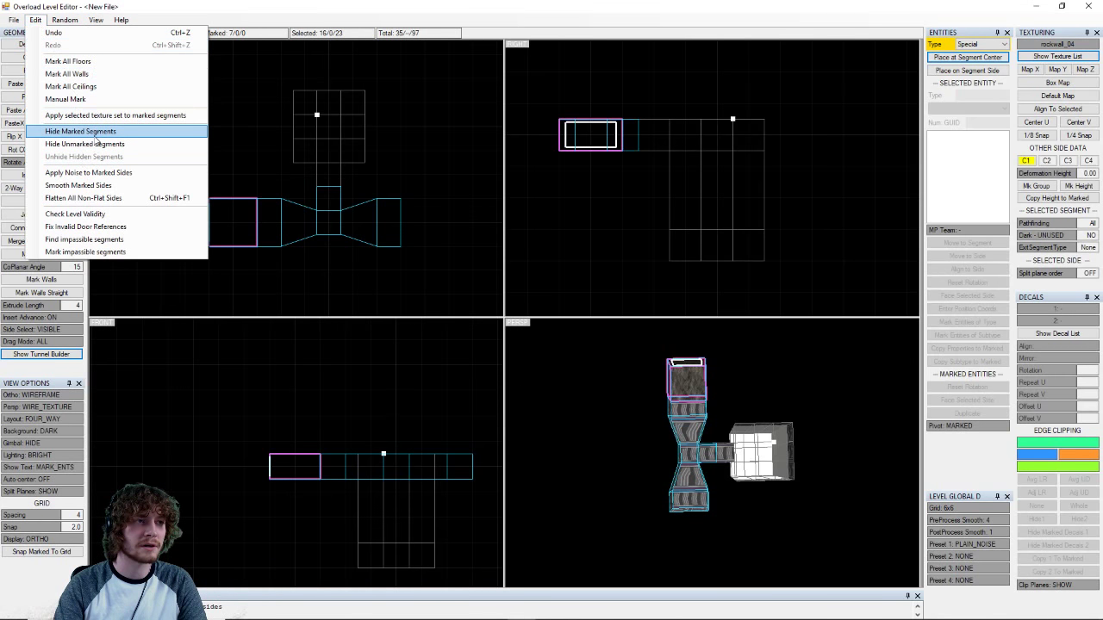
click(95, 134)
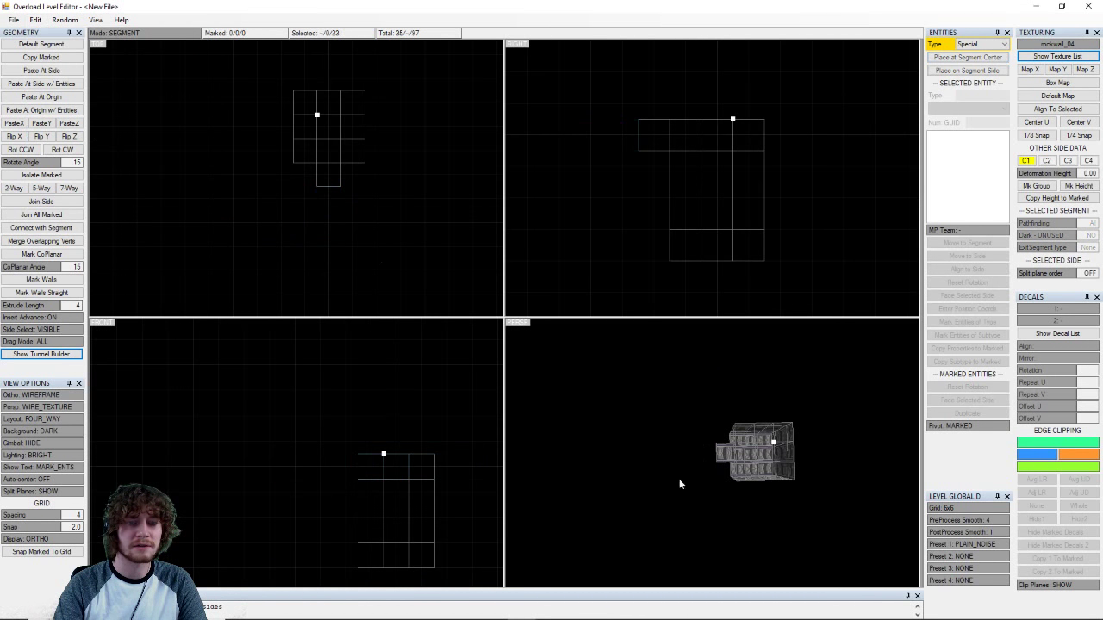
middle_drag(764, 472, 721, 469)
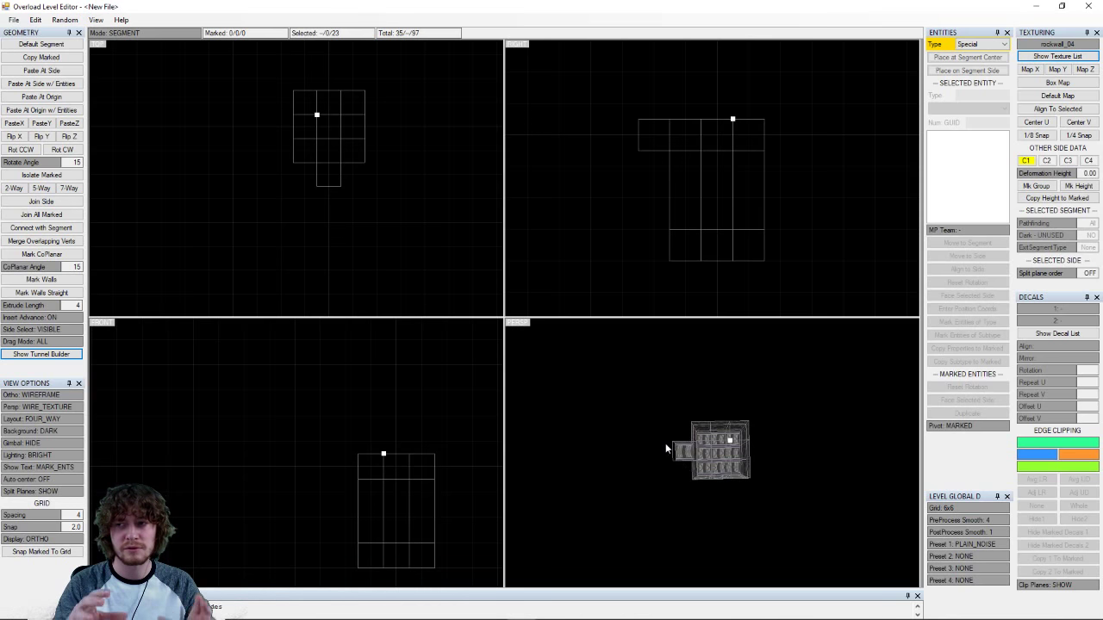
right_drag(807, 392, 705, 470)
scroll(706, 470, up, 10)
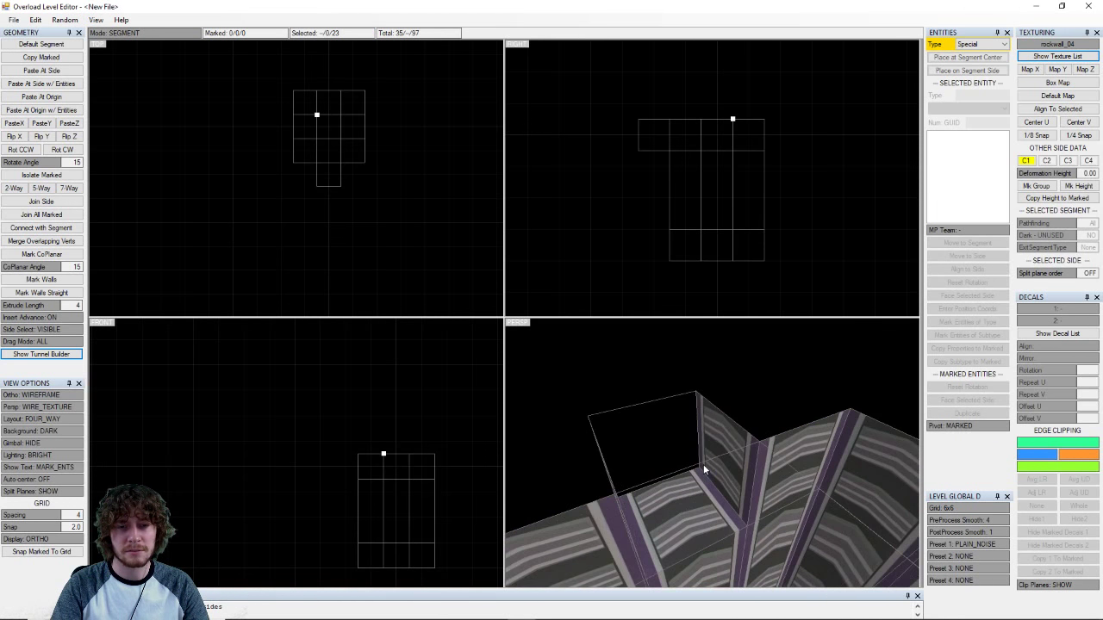
- Unhide the hidden tunnel segments and bring the room and the whole tunnel into view
scroll(685, 457, up, 3)
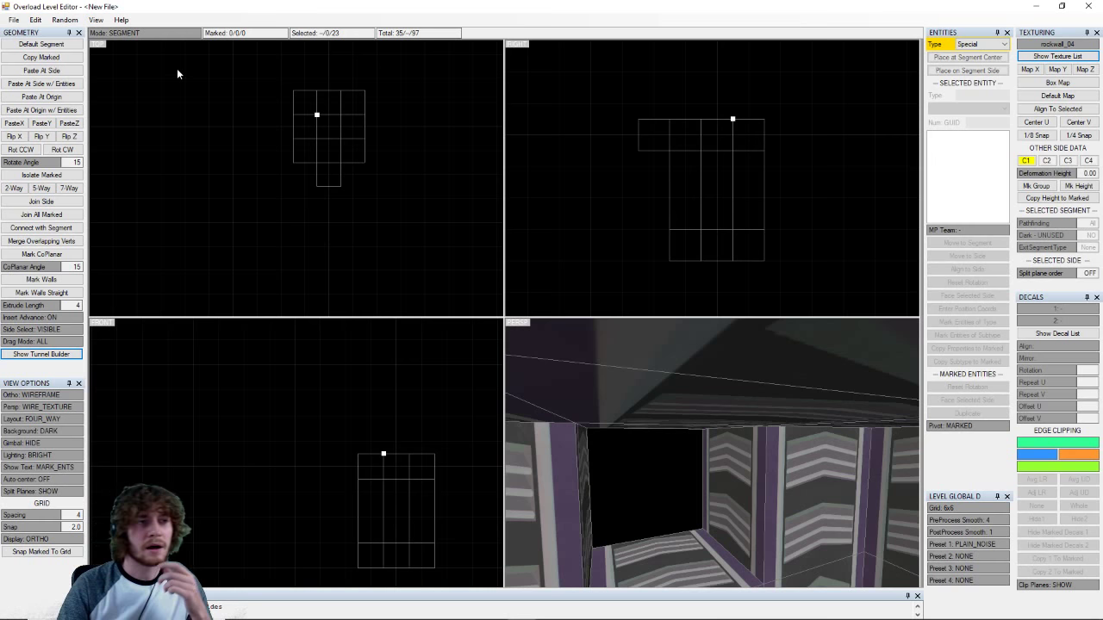
click(35, 19)
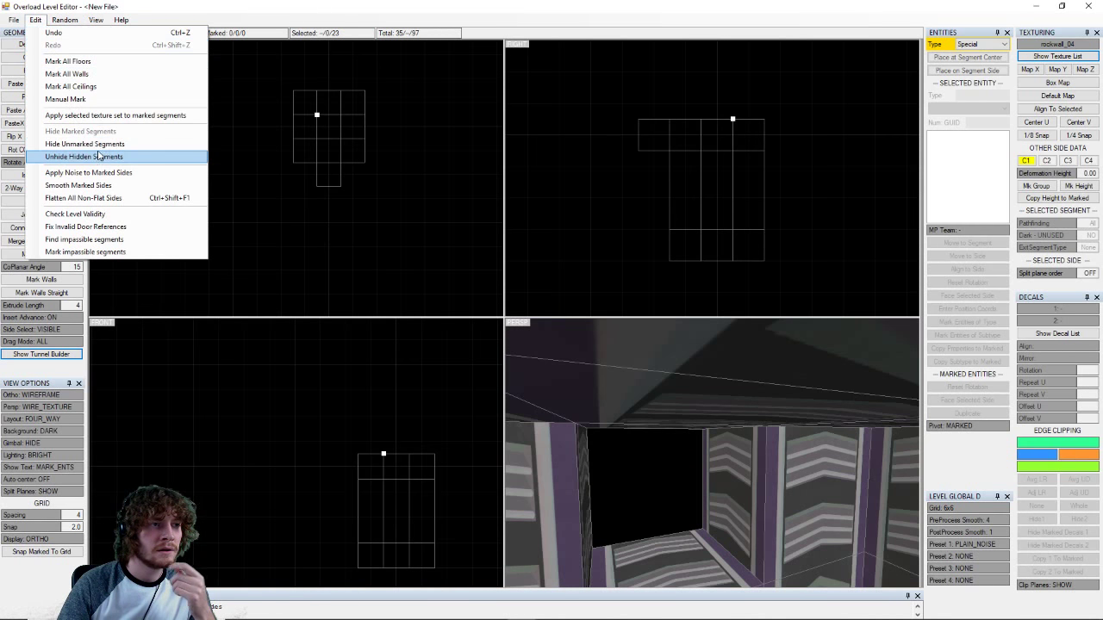
click(98, 156)
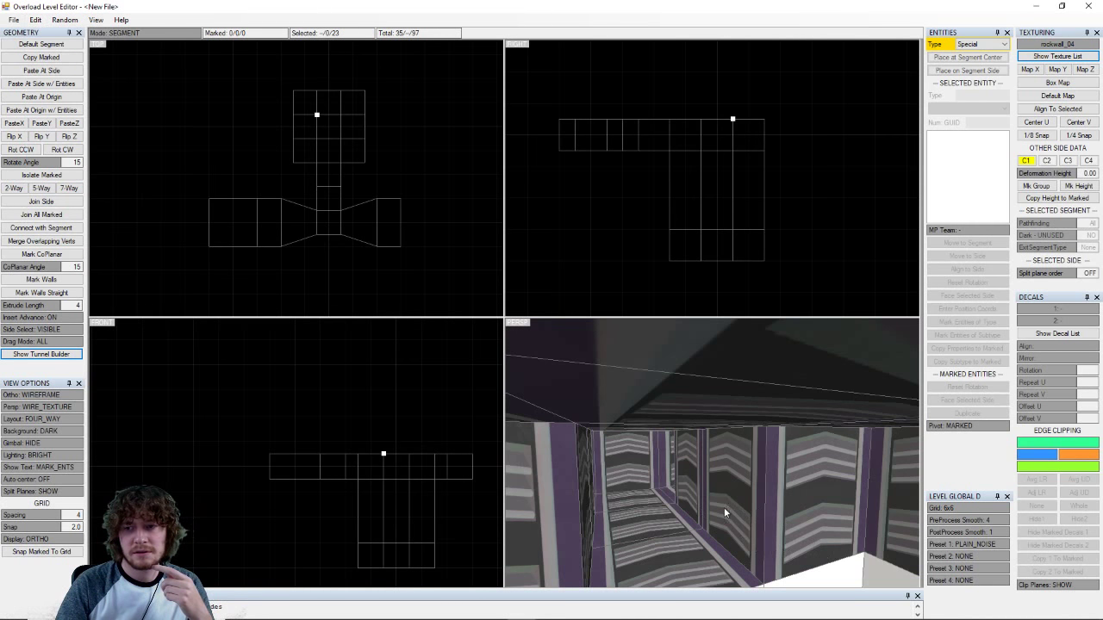
middle_drag(658, 492, 685, 463)
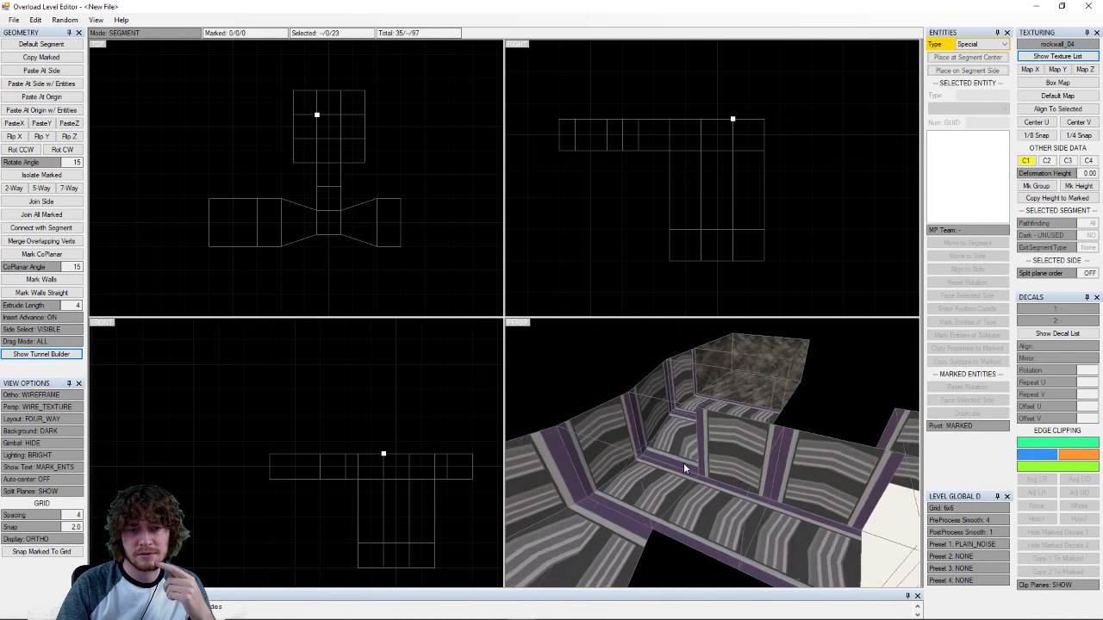
scroll(682, 458, down, 5)
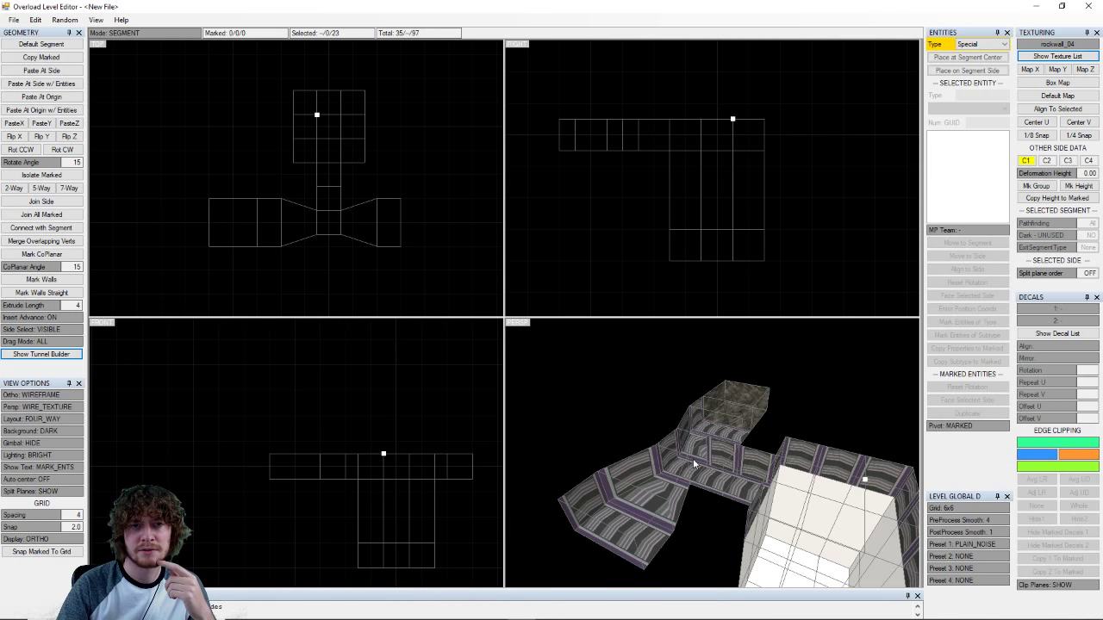
middle_drag(755, 477, 700, 426)
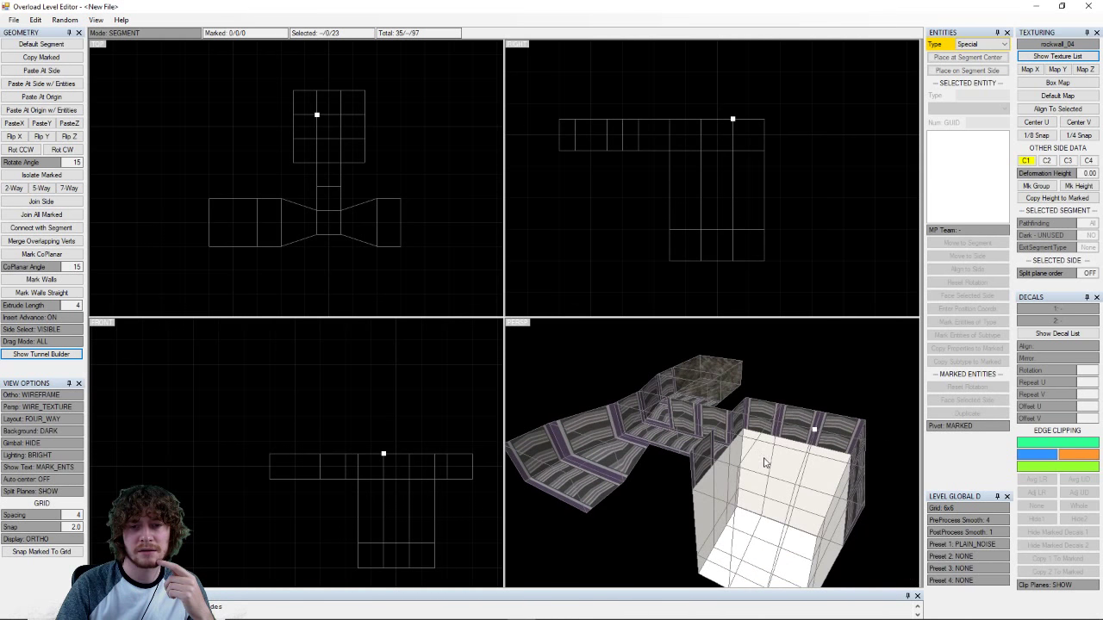
- Select individual wall segments of the white concrete_test room, finishing on the tall segment in its far corner
right_drag(765, 458, 716, 527)
click(711, 543)
click(700, 508)
click(690, 488)
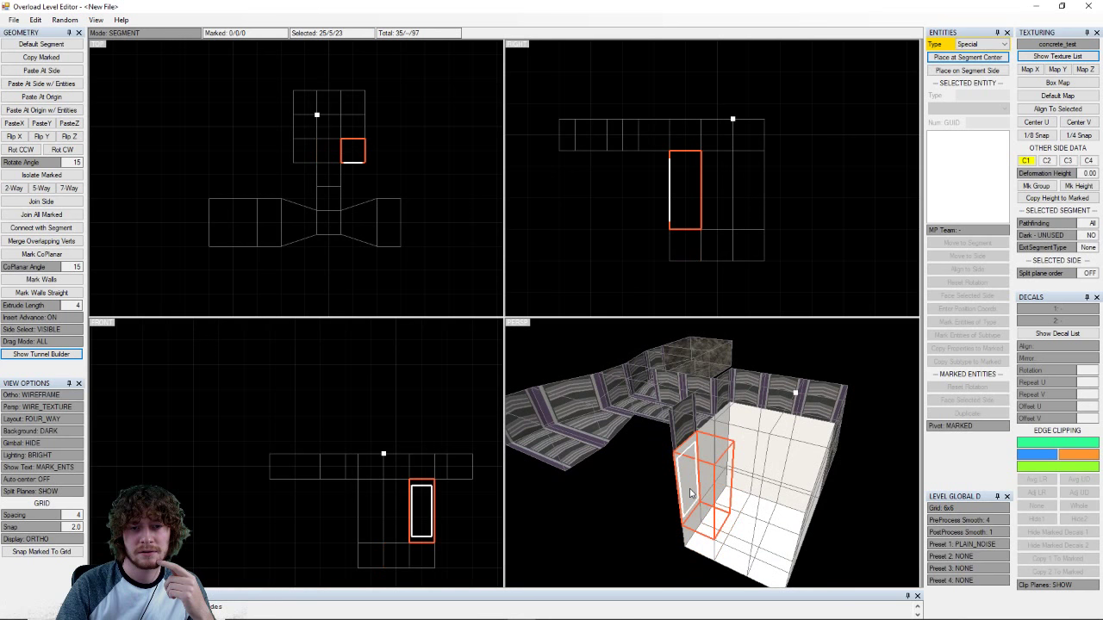
click(714, 452)
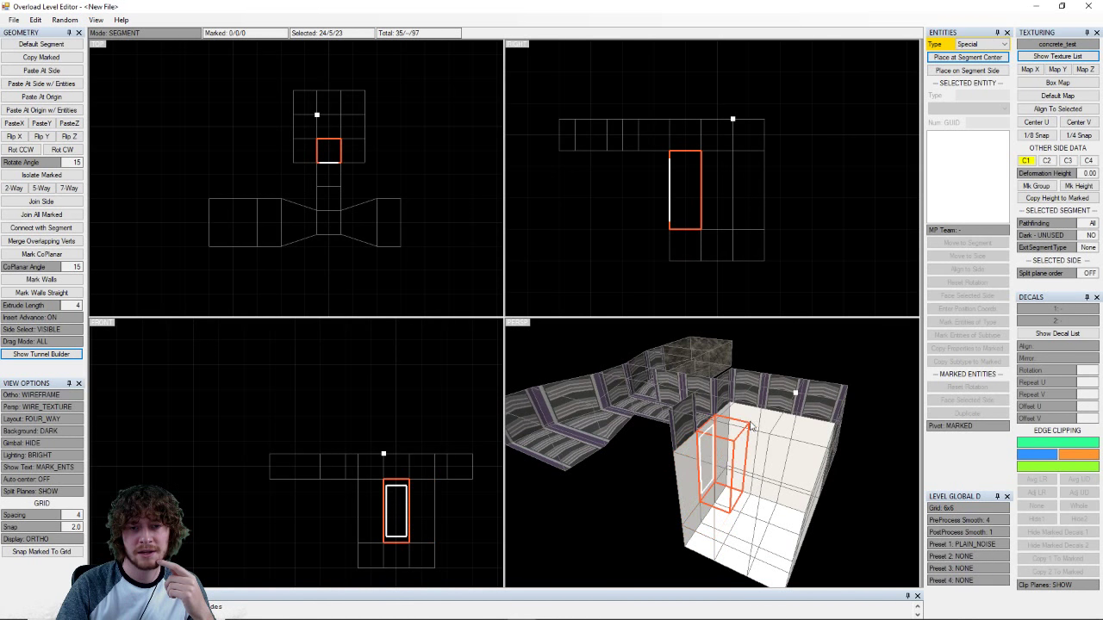
click(746, 422)
click(766, 430)
click(804, 441)
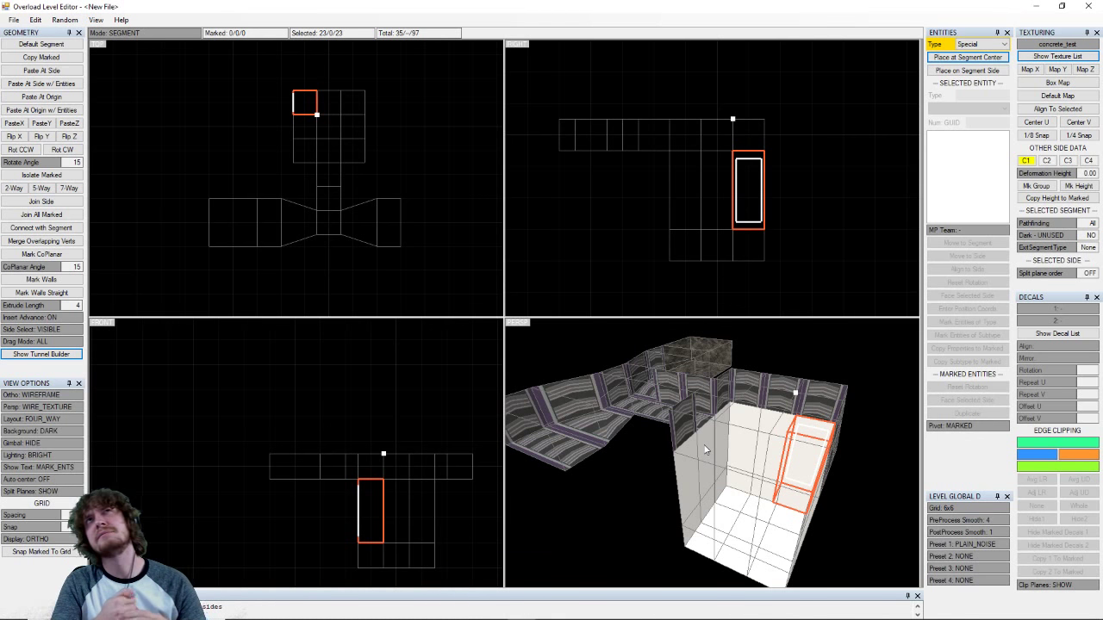
- Select the flared tunnel segment, and move the selection to the outer end side of the rock-textured end segment
click(599, 393)
scroll(342, 215, up, 2)
middle_drag(362, 228, 293, 168)
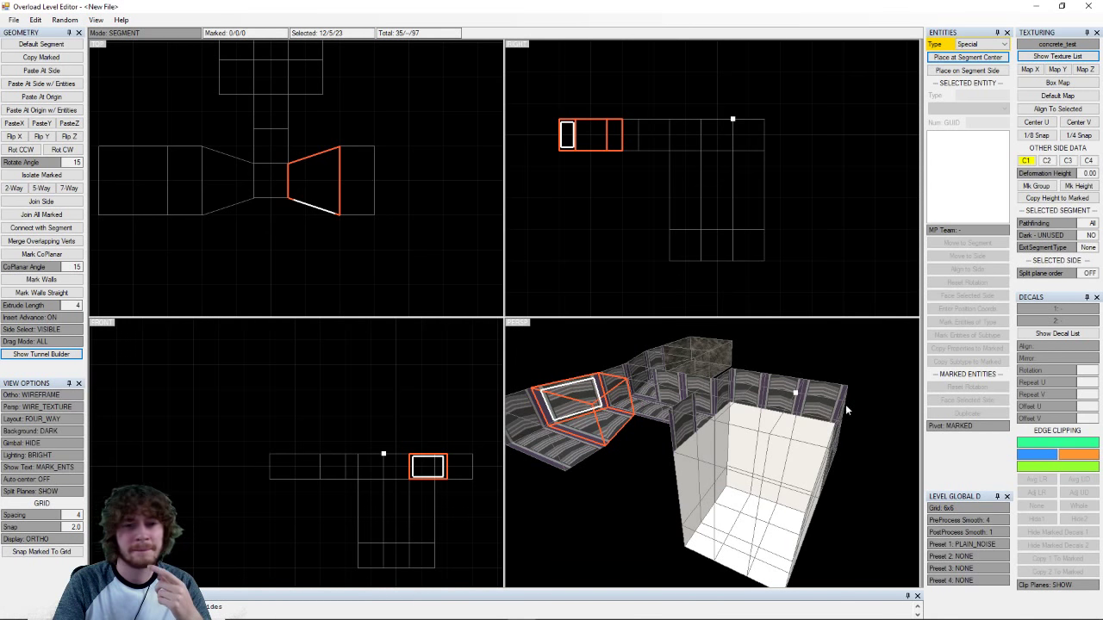
right_drag(764, 375, 689, 441)
click(662, 388)
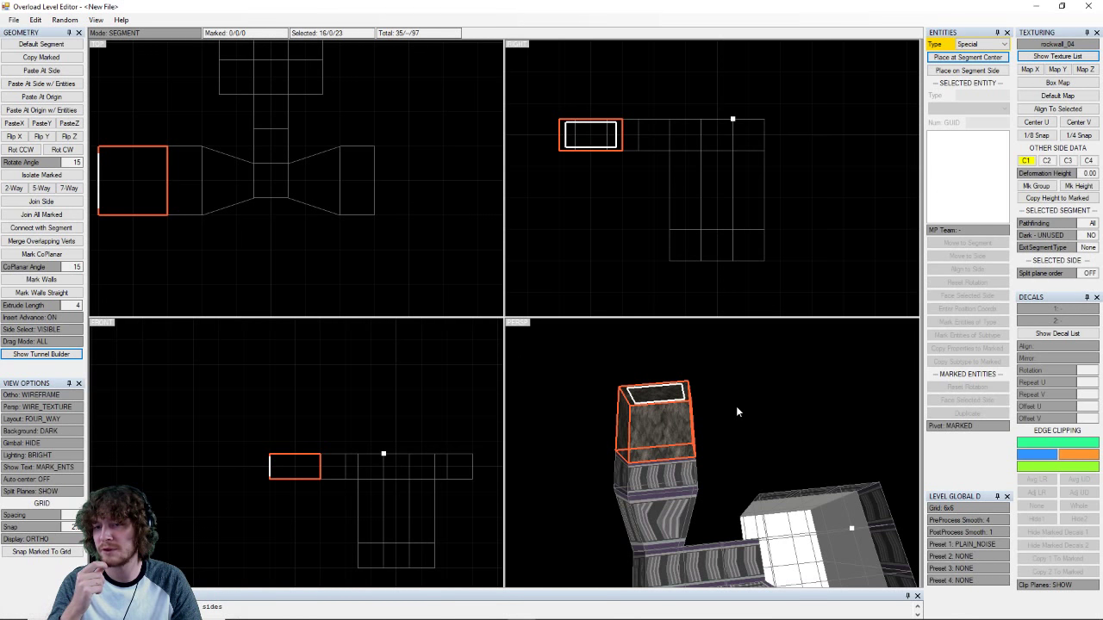
- Cycle the orthographic views through display modes such as WIRE_TEXTURE and CHUNKS and return them to WIREFRAME
click(27, 396)
click(28, 395)
click(27, 395)
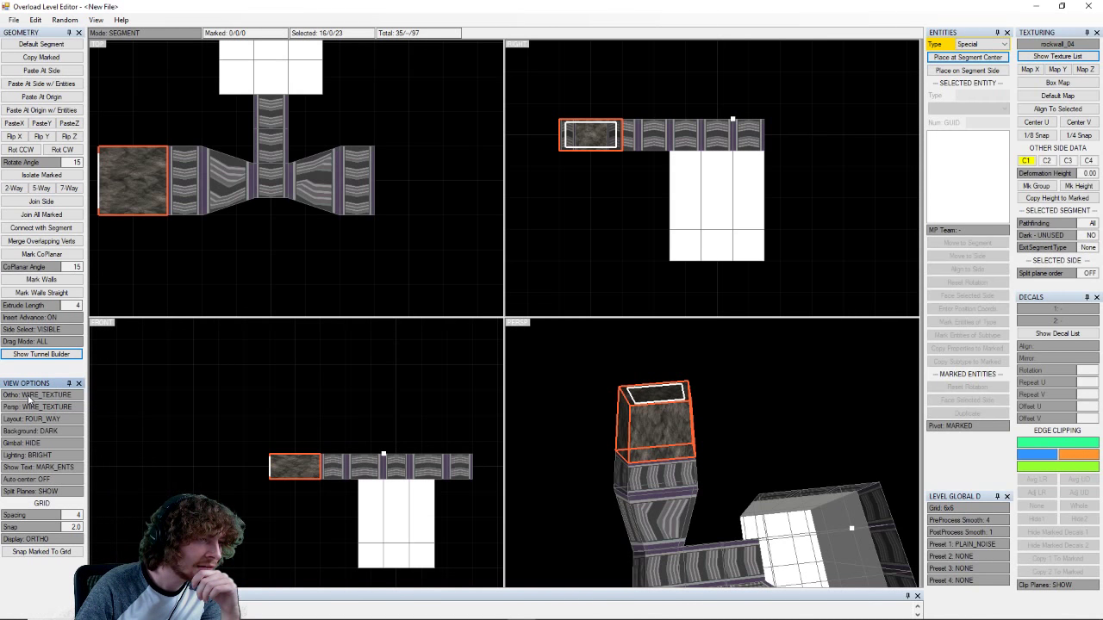
click(28, 396)
middle_drag(732, 469, 707, 433)
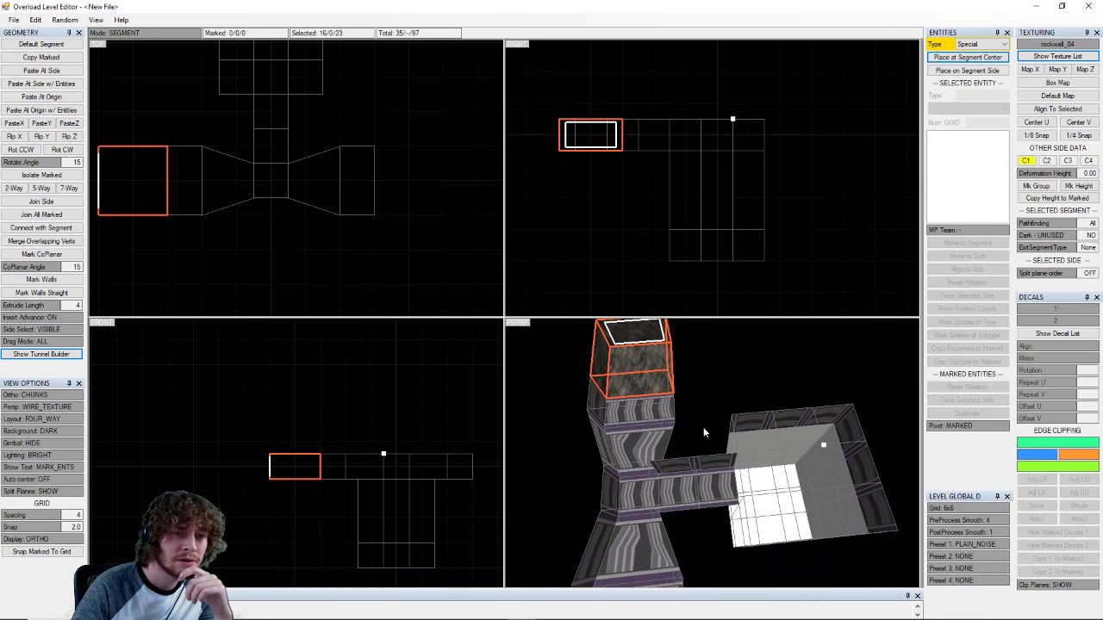
click(48, 395)
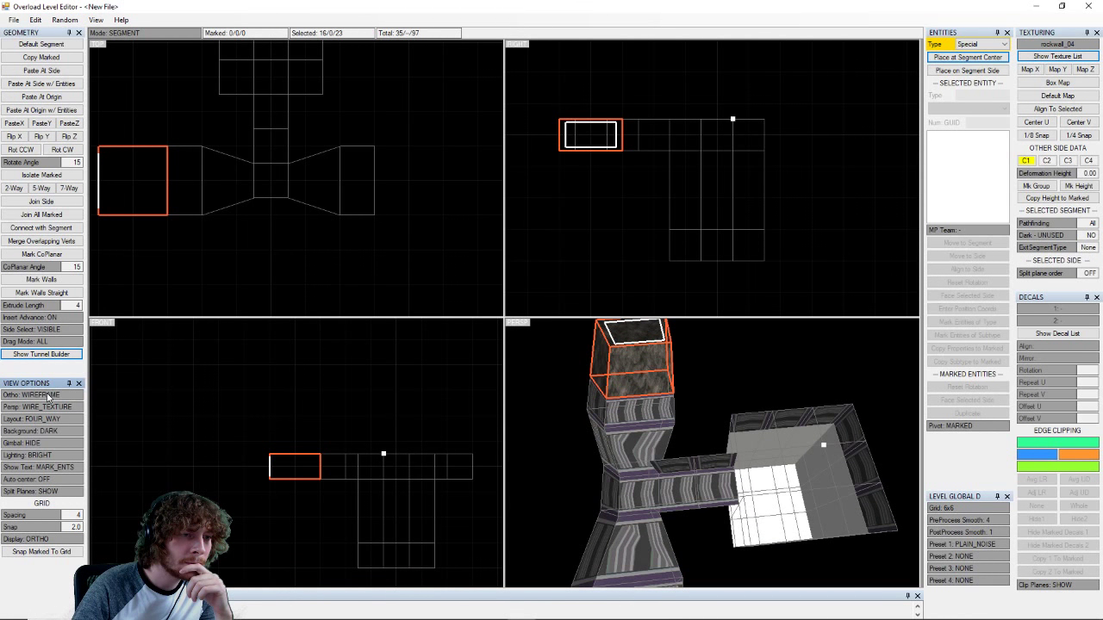
click(47, 393)
right_click(47, 393)
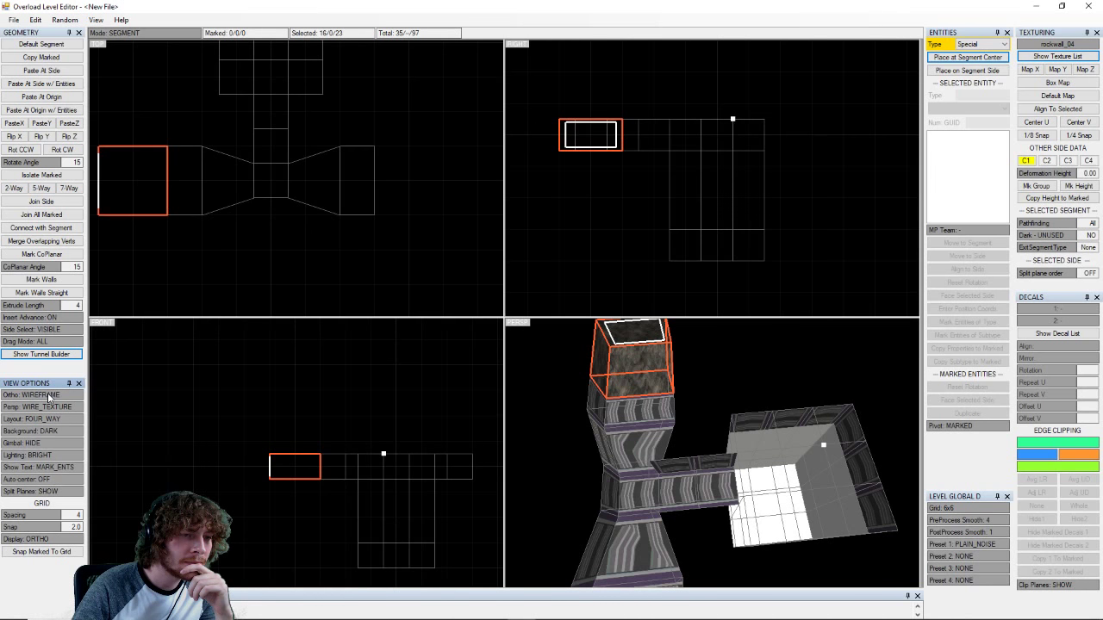
- Cycle the perspective view through the CHUNKS and SOLID display modes and set it to TEXTURED
click(49, 406)
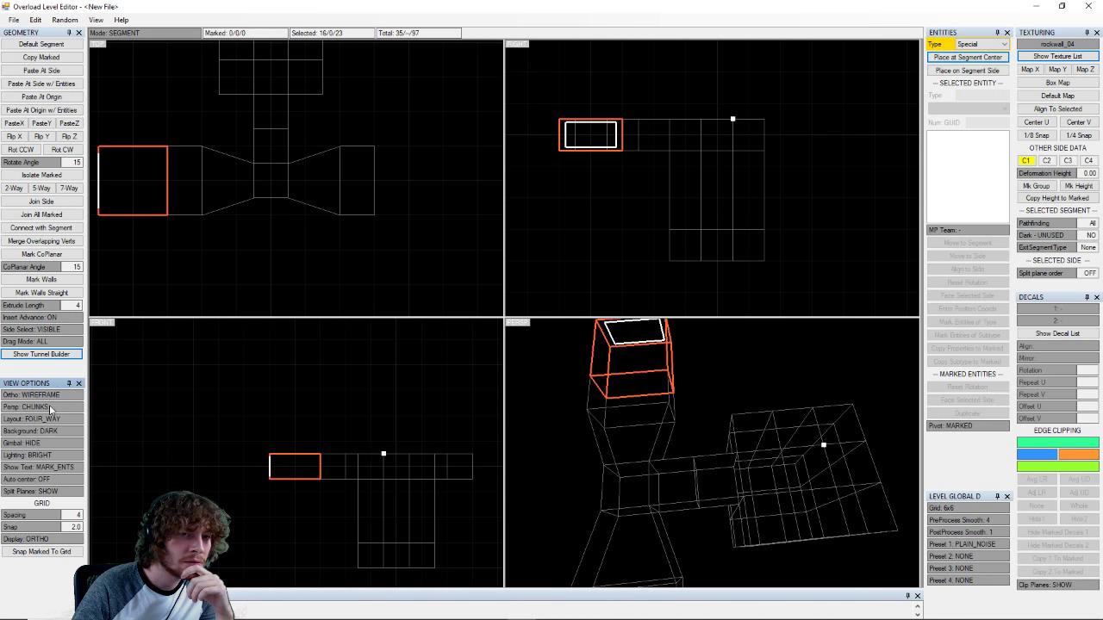
click(49, 406)
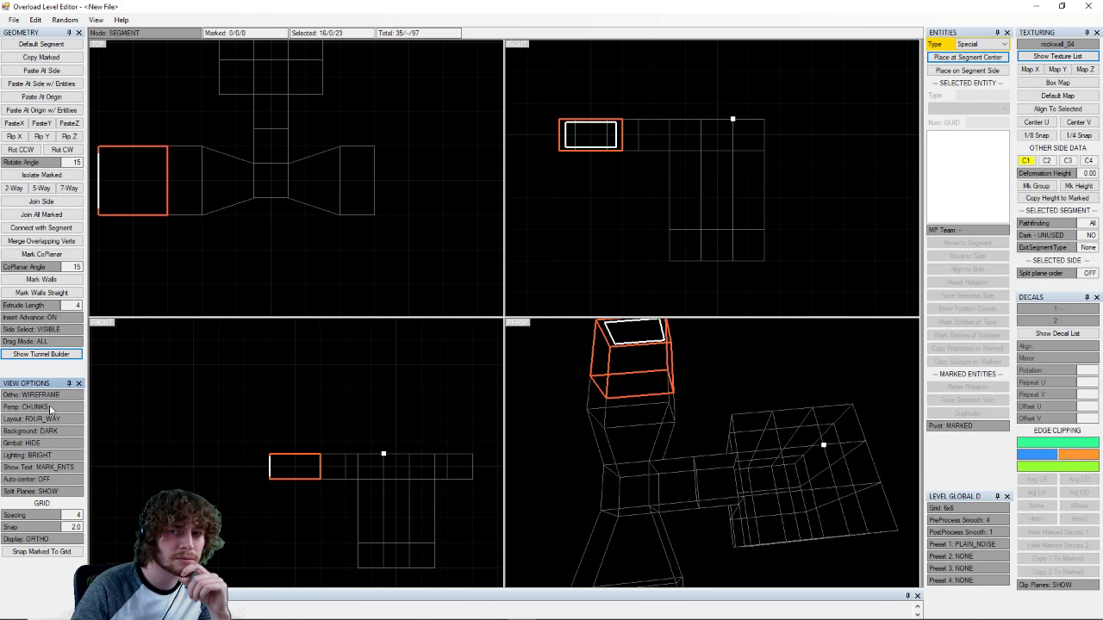
click(49, 406)
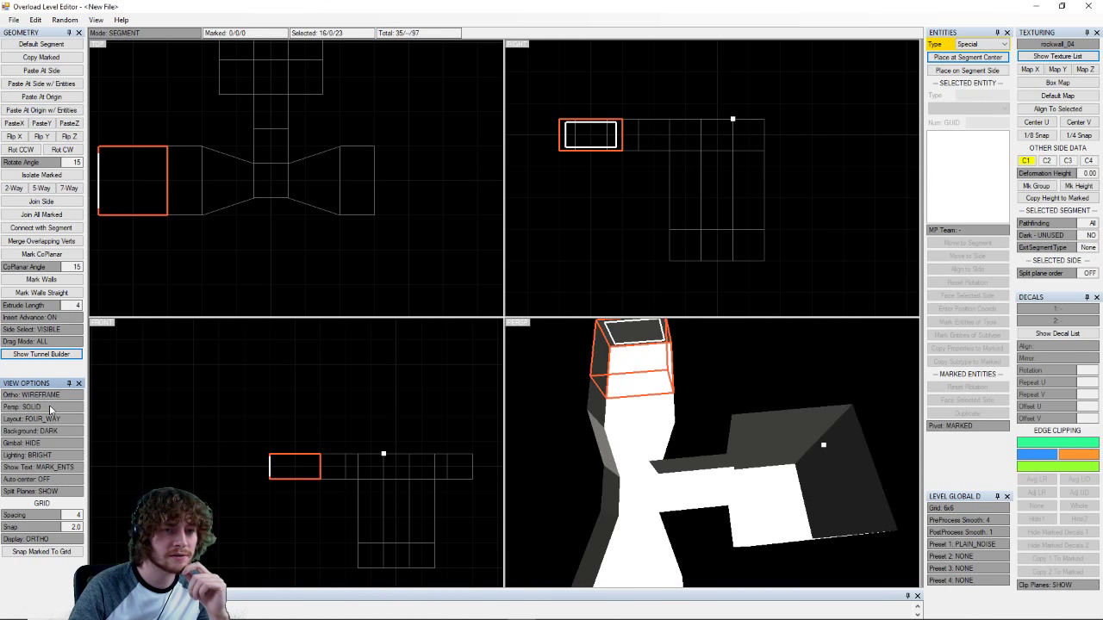
click(49, 406)
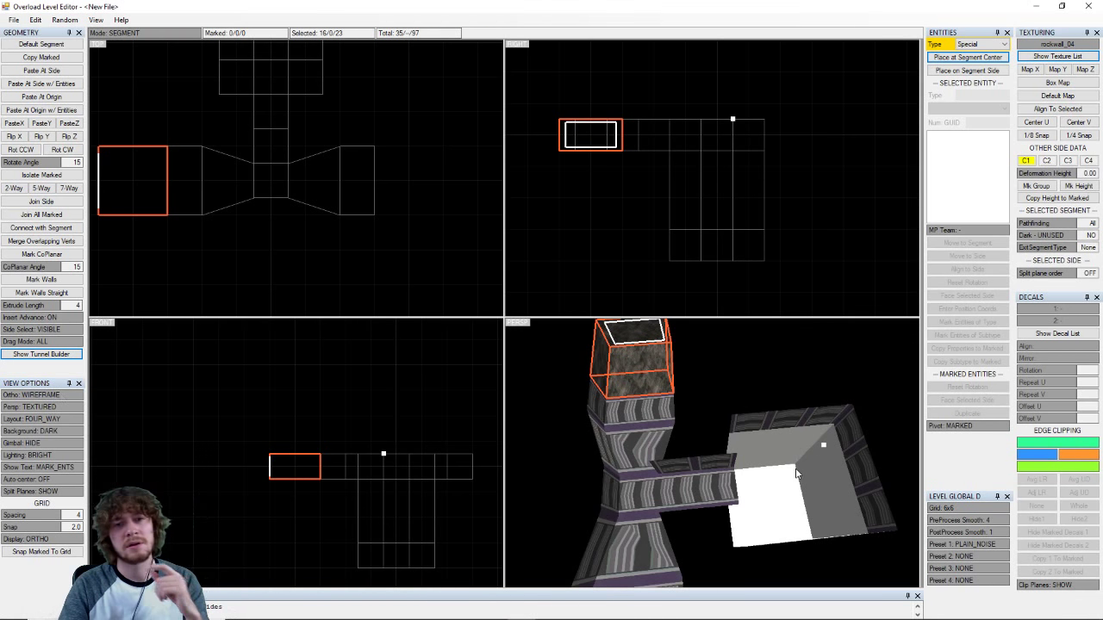
middle_drag(811, 456, 708, 452)
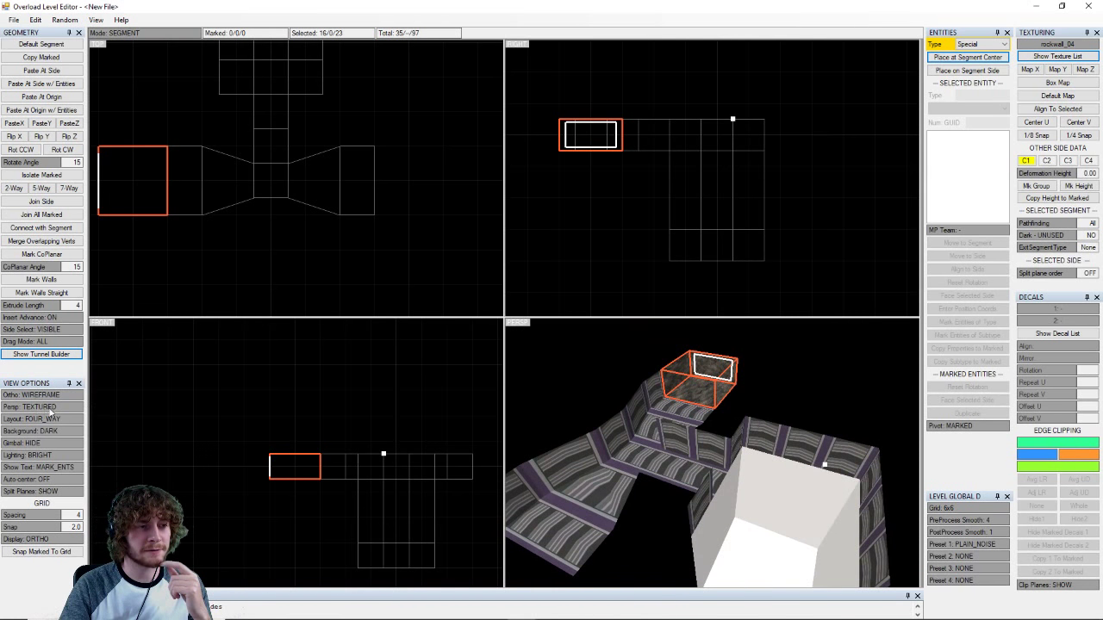
middle_drag(798, 480, 714, 479)
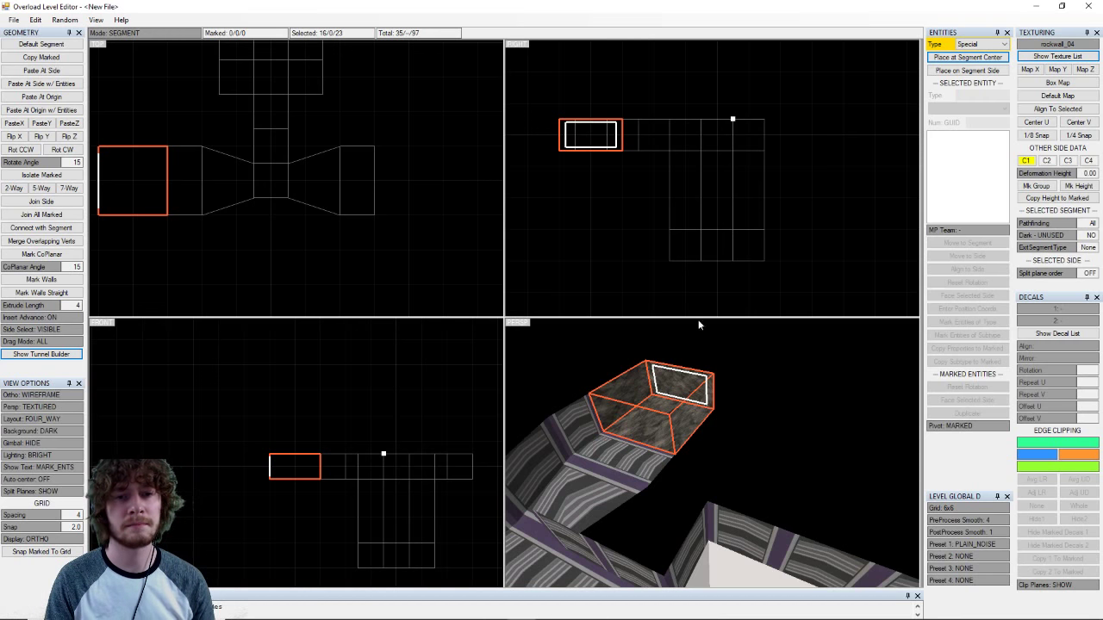
- Reopen the Tunnel Builder with its arc settings and frame the rock-textured end segment together with the room
scroll(681, 412, down, 1)
scroll(681, 412, up, 2)
middle_drag(681, 417, 790, 517)
click(41, 354)
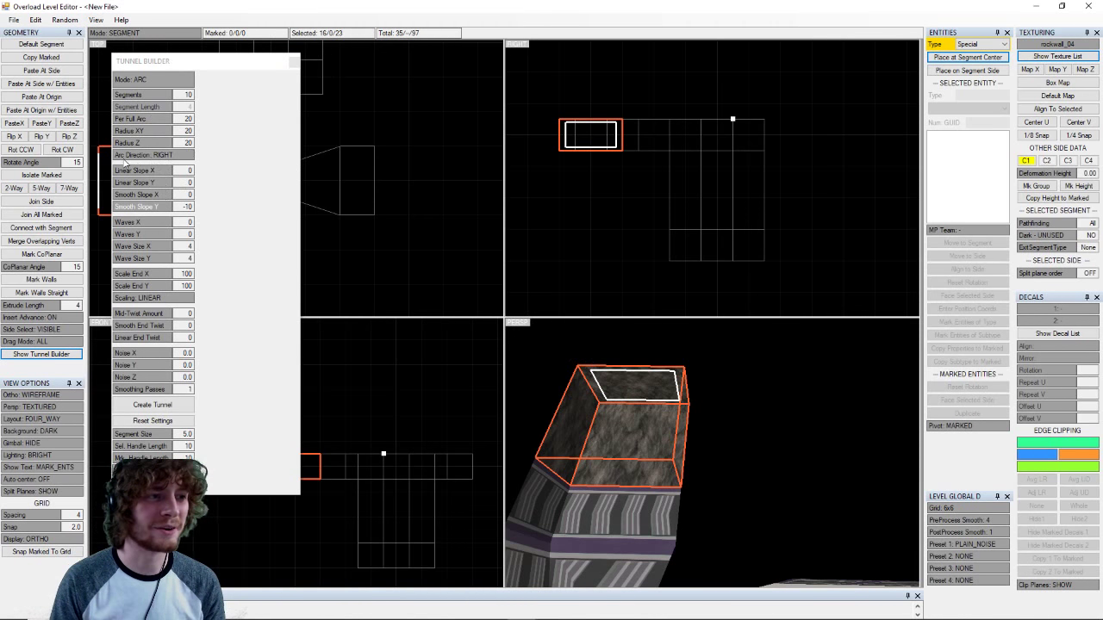
right_drag(716, 391, 775, 454)
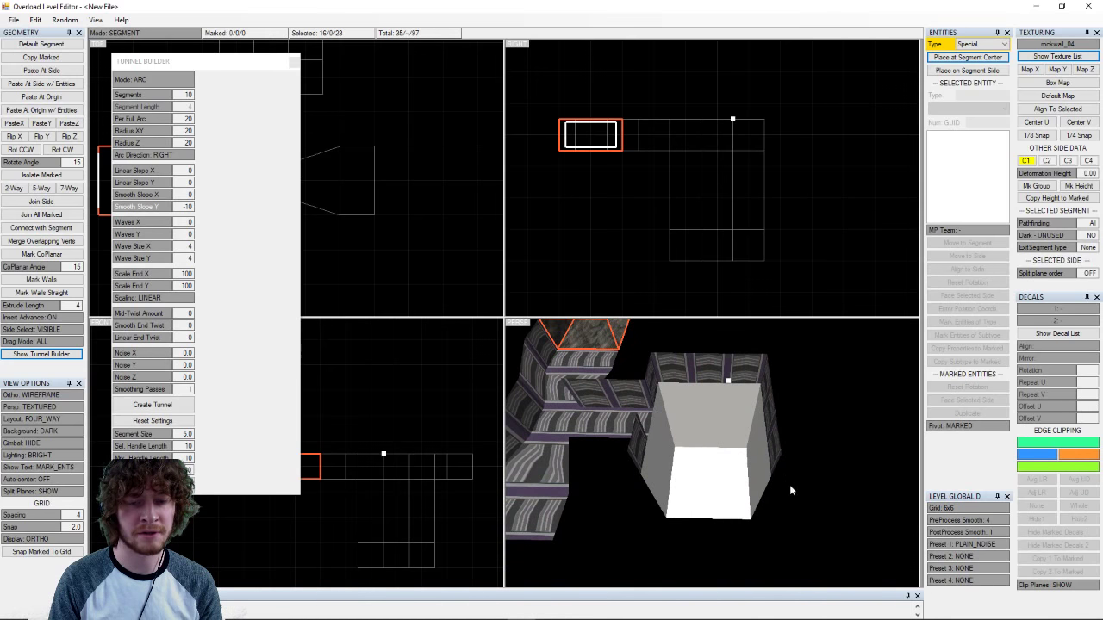
click(136, 210)
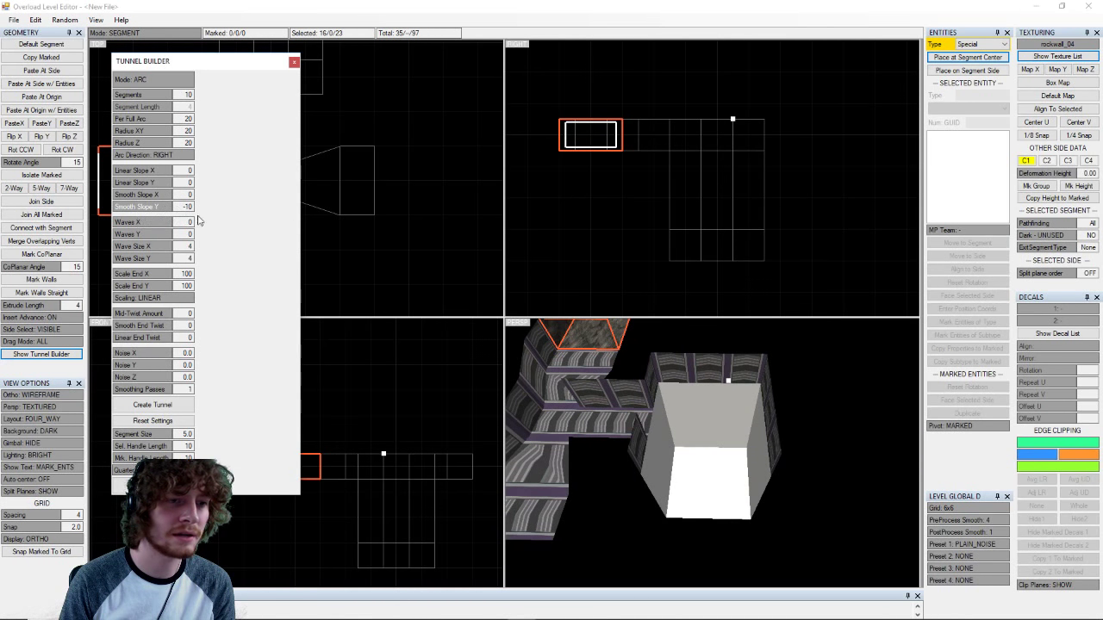
mouse_move(655, 389)
right_down()
mouse_move(754, 469)
mouse_move(656, 381)
right_up()
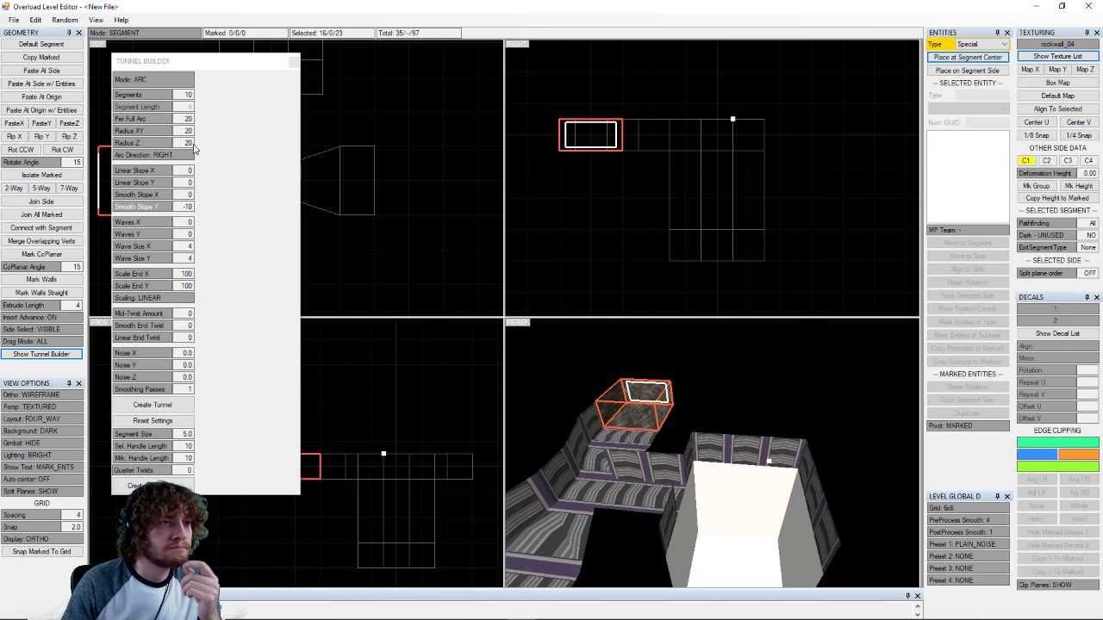
- Set the number of tunnel segments to 13 in the Tunnel Builder
click(149, 96)
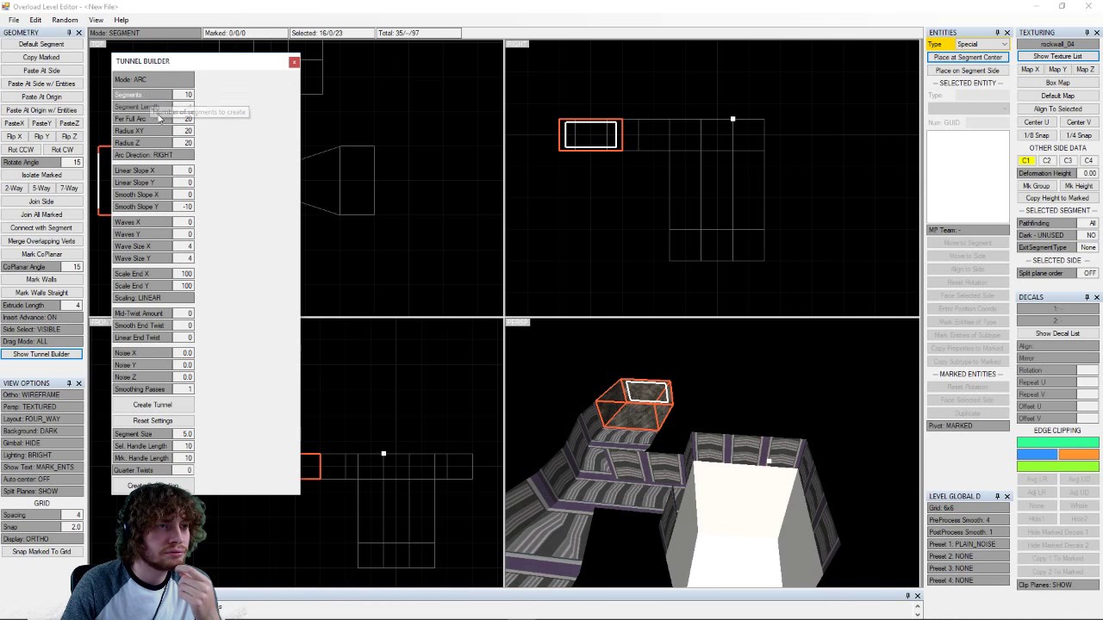
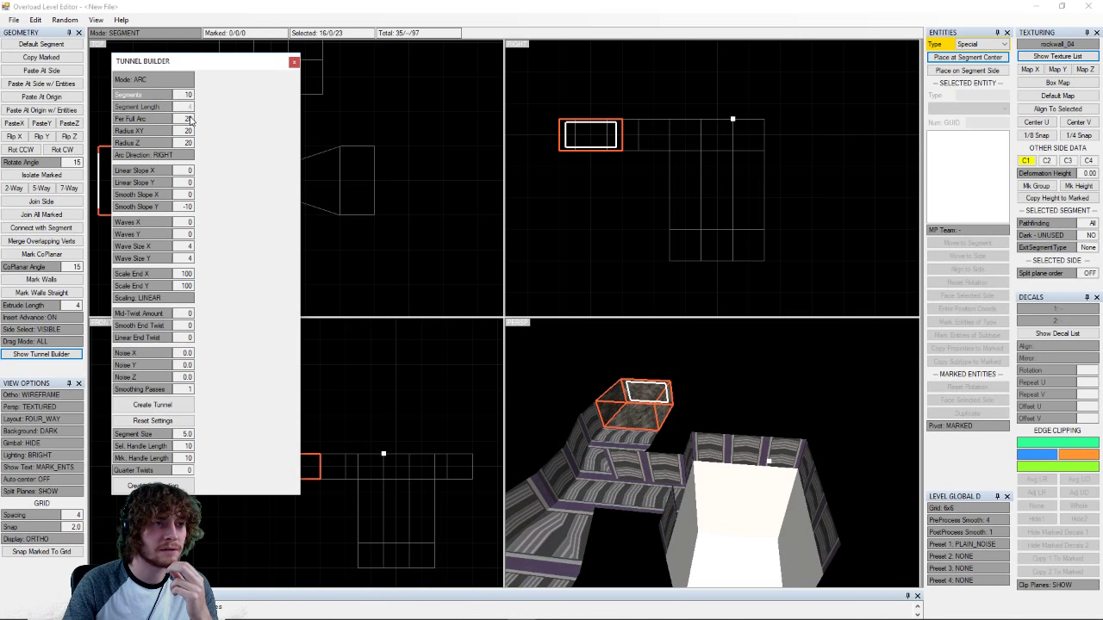
click(353, 243)
middle_drag(796, 486, 692, 472)
right_drag(694, 471, 642, 443)
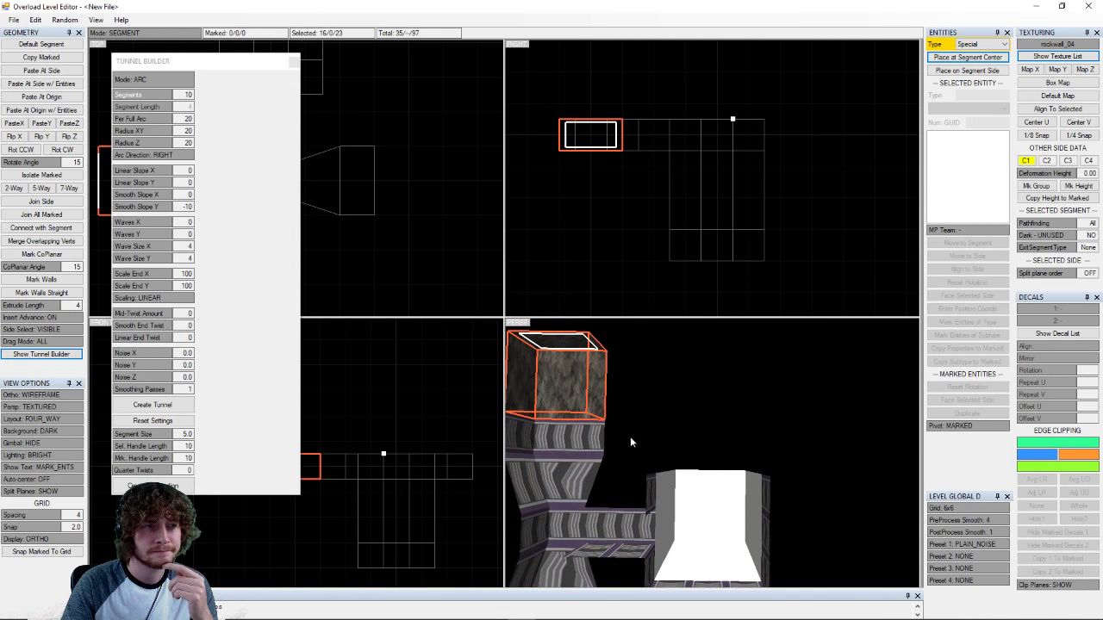
scroll(154, 96, up, 2)
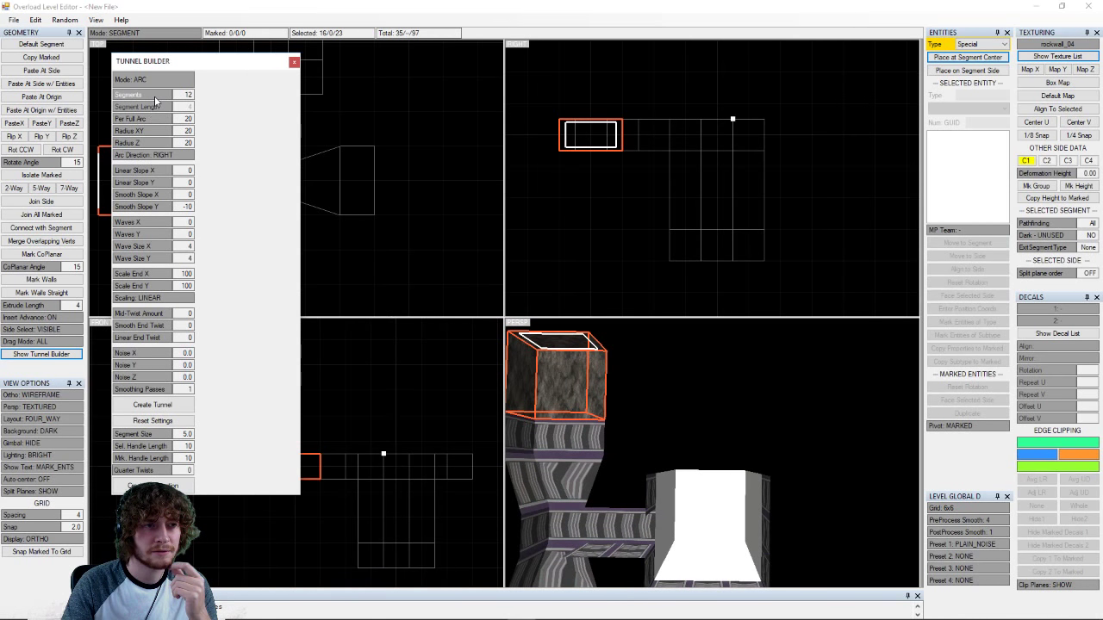
click(155, 98)
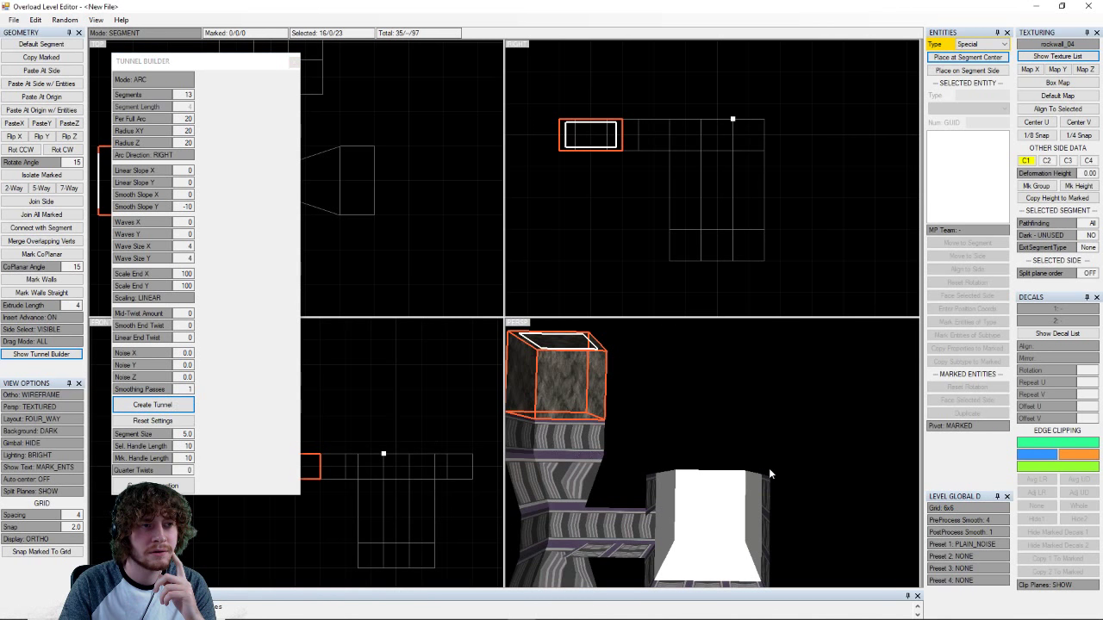
- Mark the outer end side of the rock-textured segment in side mode and create the 13-segment right-hand arc tunnel from it
middle_drag(770, 469, 758, 432)
right_drag(758, 433, 765, 423)
click(595, 392)
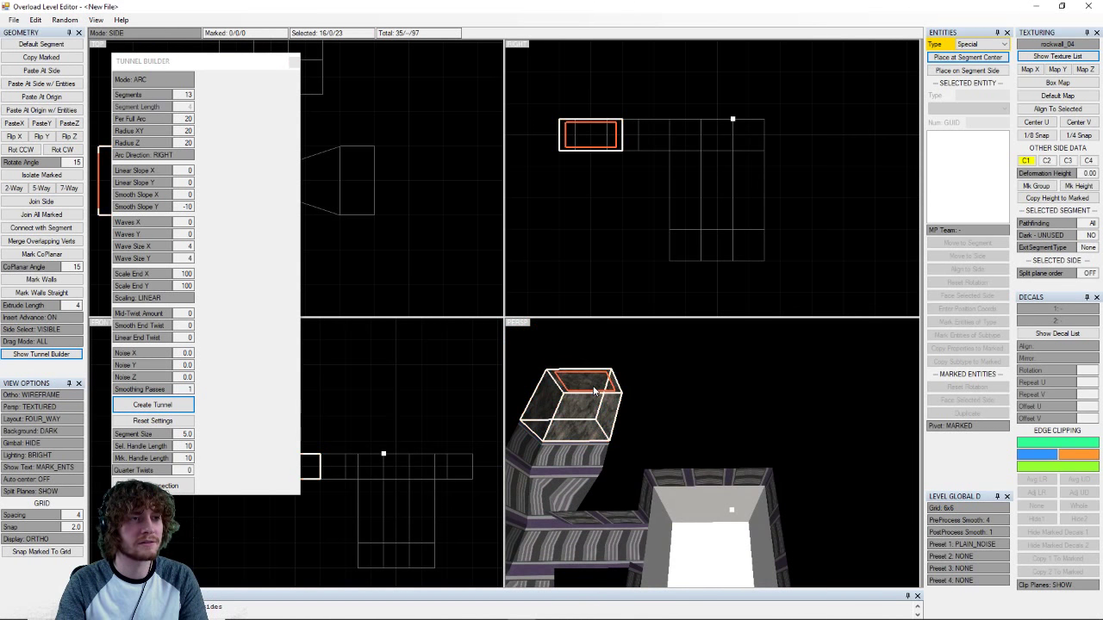
key(space)
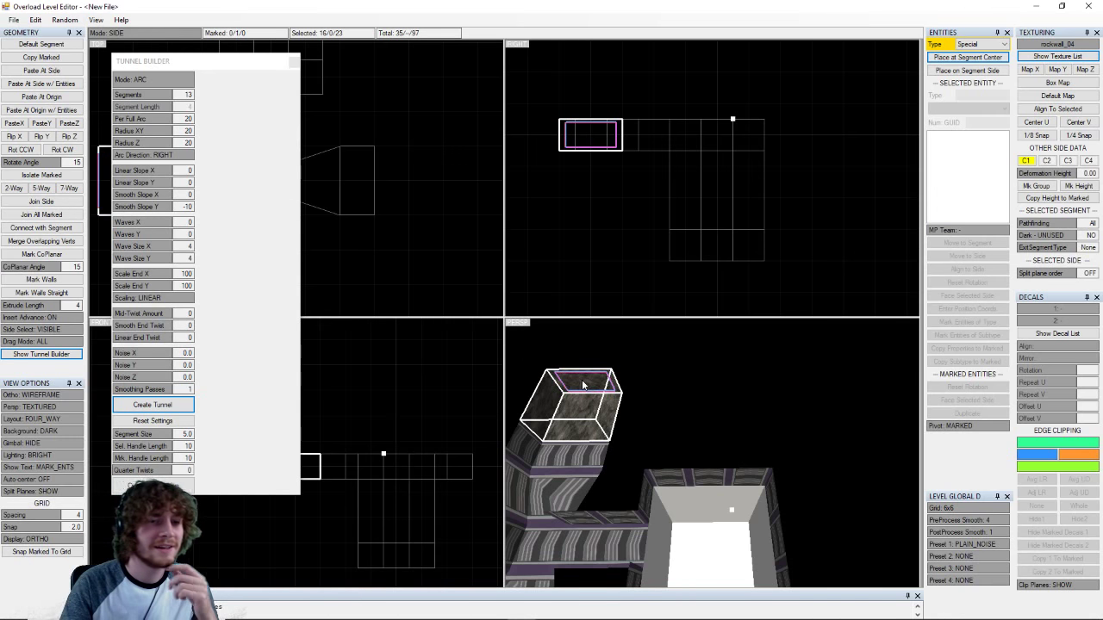
click(152, 405)
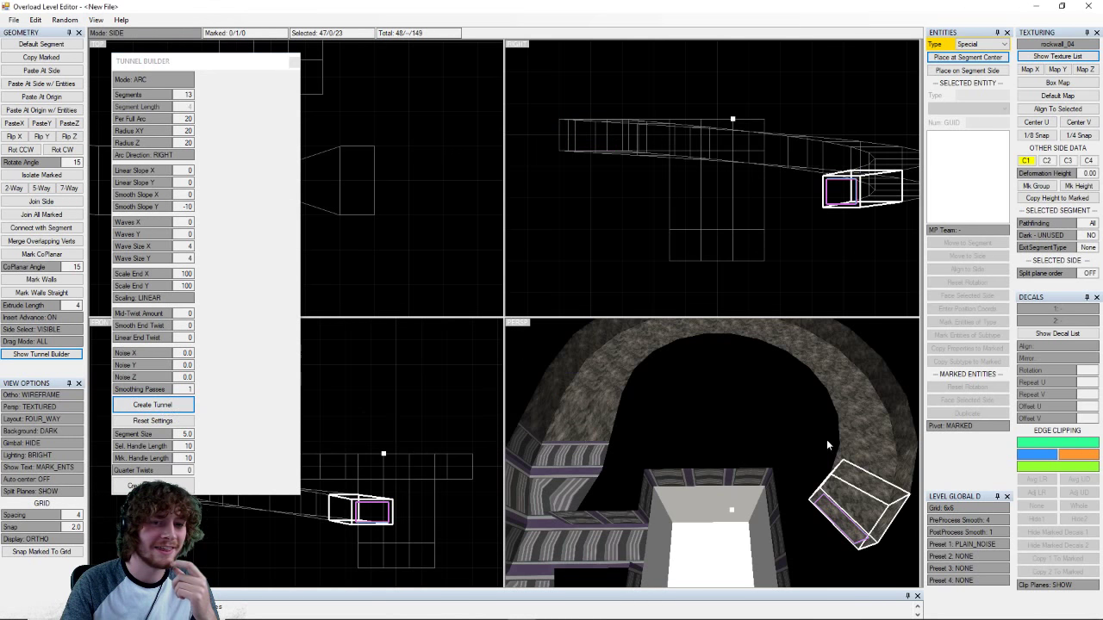
- Examine how the new arc tunnel's end segment lines up with the room in height and direction
right_drag(826, 440, 672, 502)
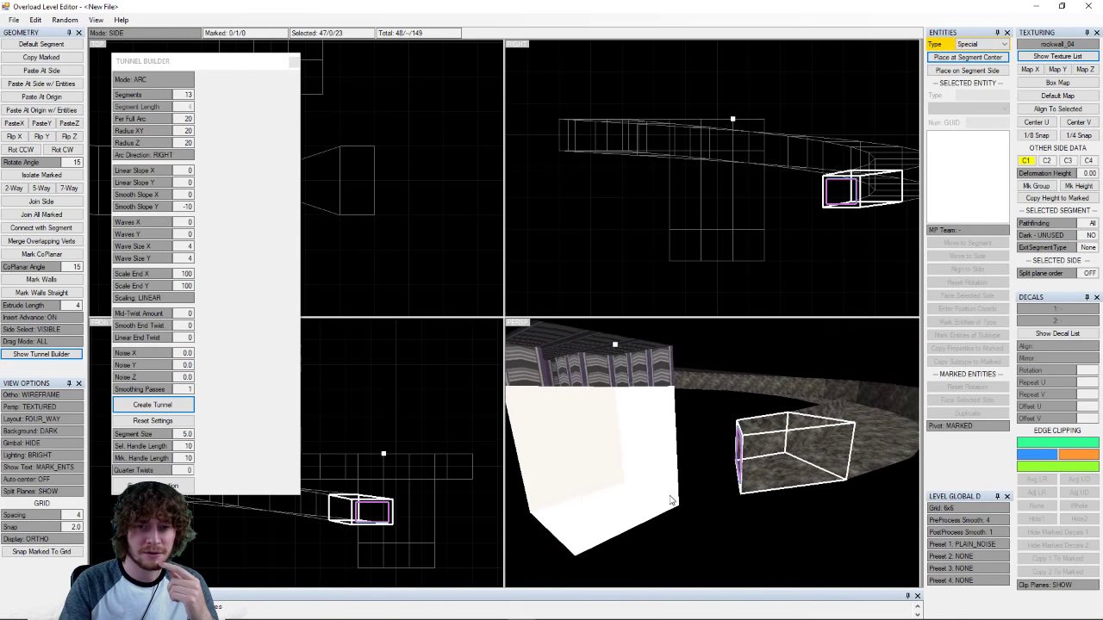
middle_drag(820, 448, 691, 509)
right_drag(692, 509, 788, 398)
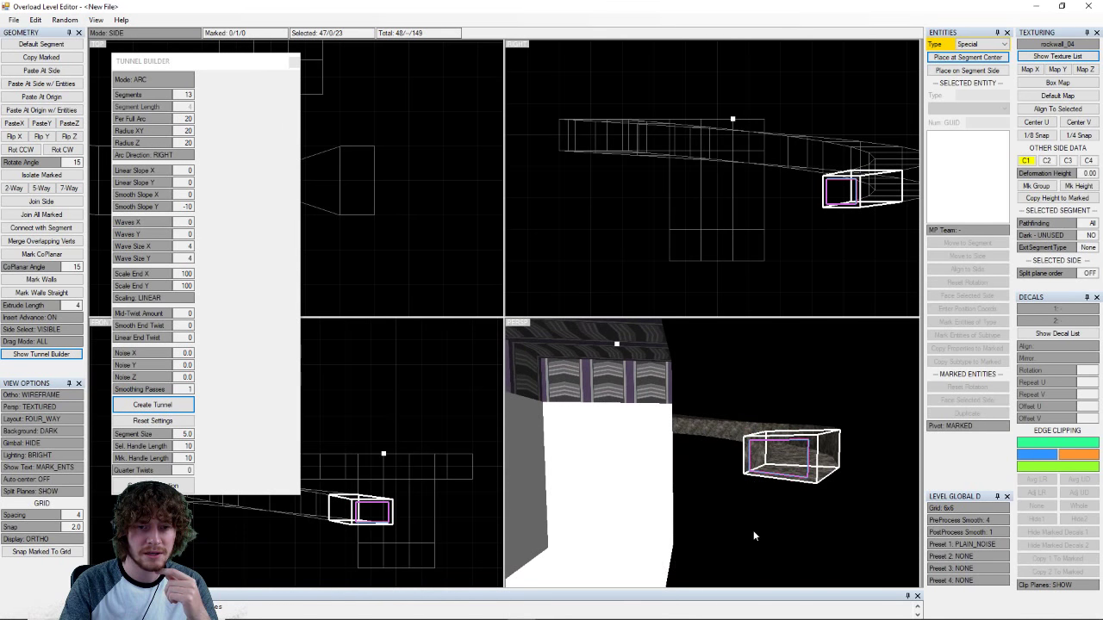
- Undo the creation of the 13-segment arc tunnel and bring the rock-textured end segment back into view
right_drag(658, 586, 633, 570)
right_drag(698, 536, 745, 543)
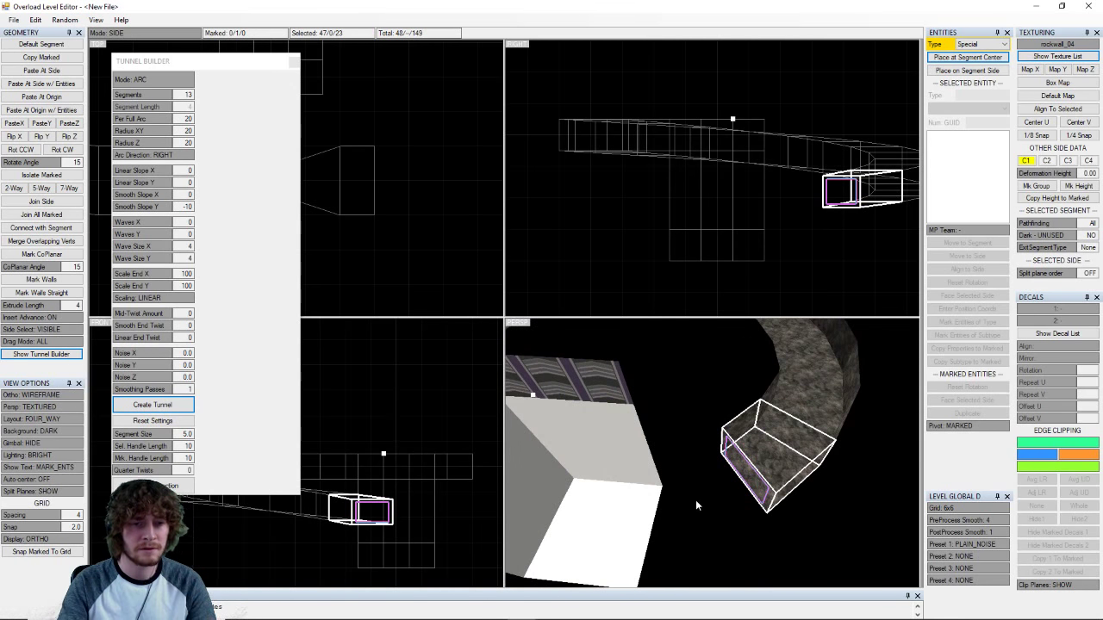
key(ctrl+z)
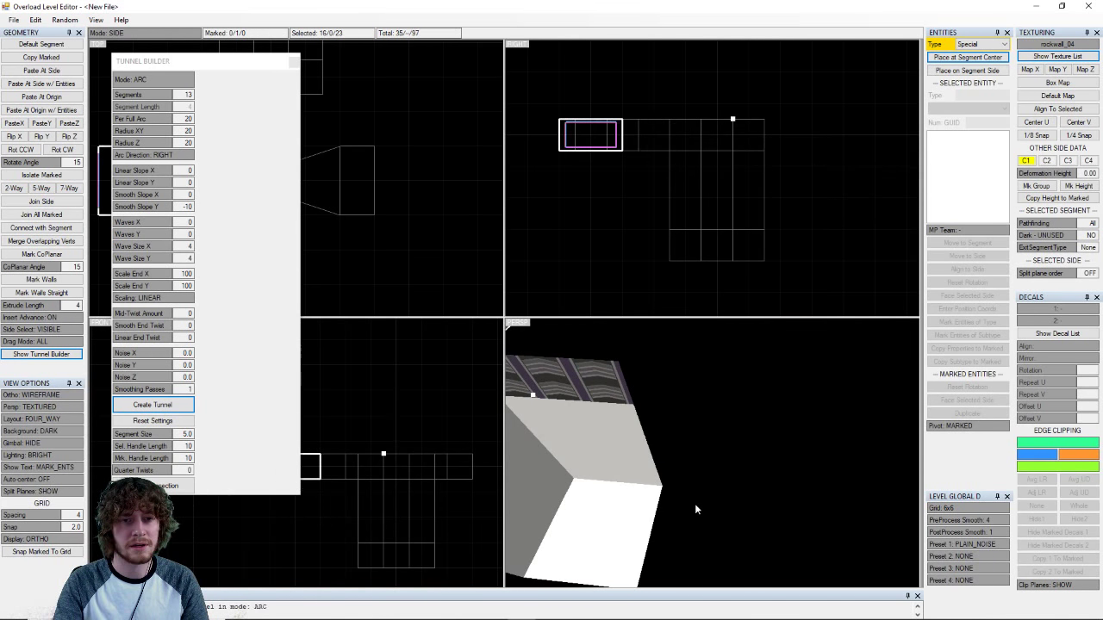
right_drag(746, 448, 700, 445)
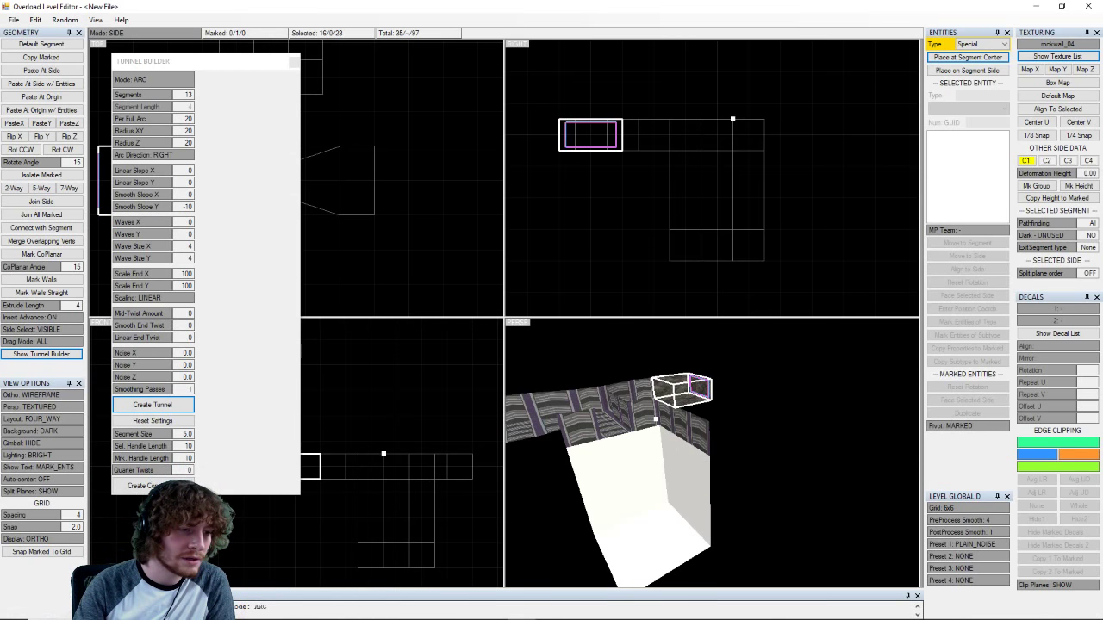
- Enlarge the output log to read its recent messages, and shrink it back to a few lines
drag(552, 592, 552, 512)
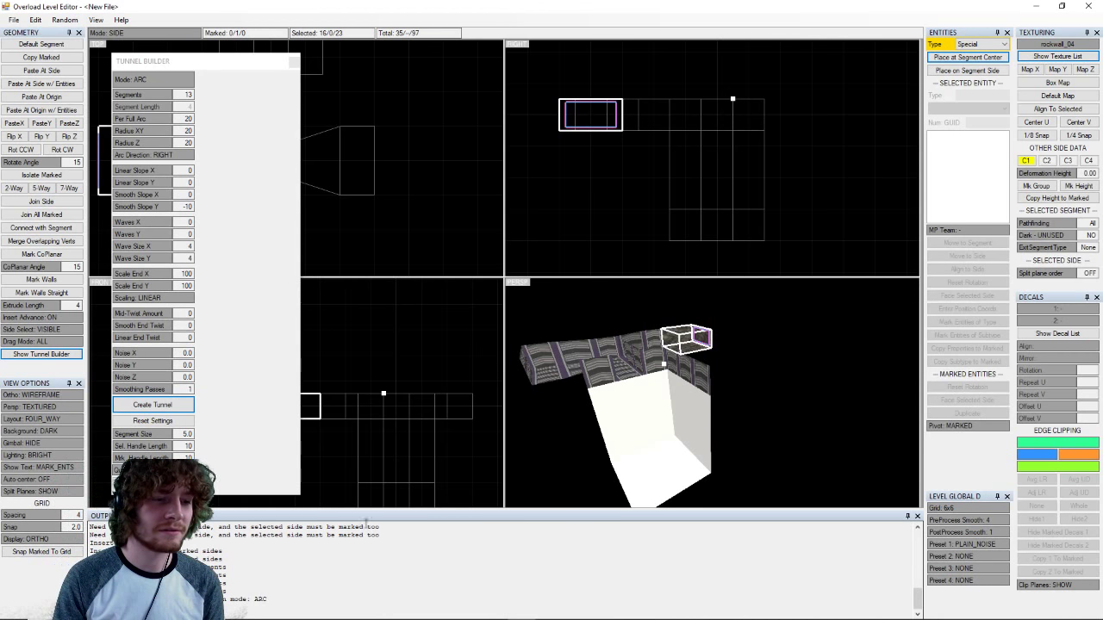
drag(366, 517, 363, 567)
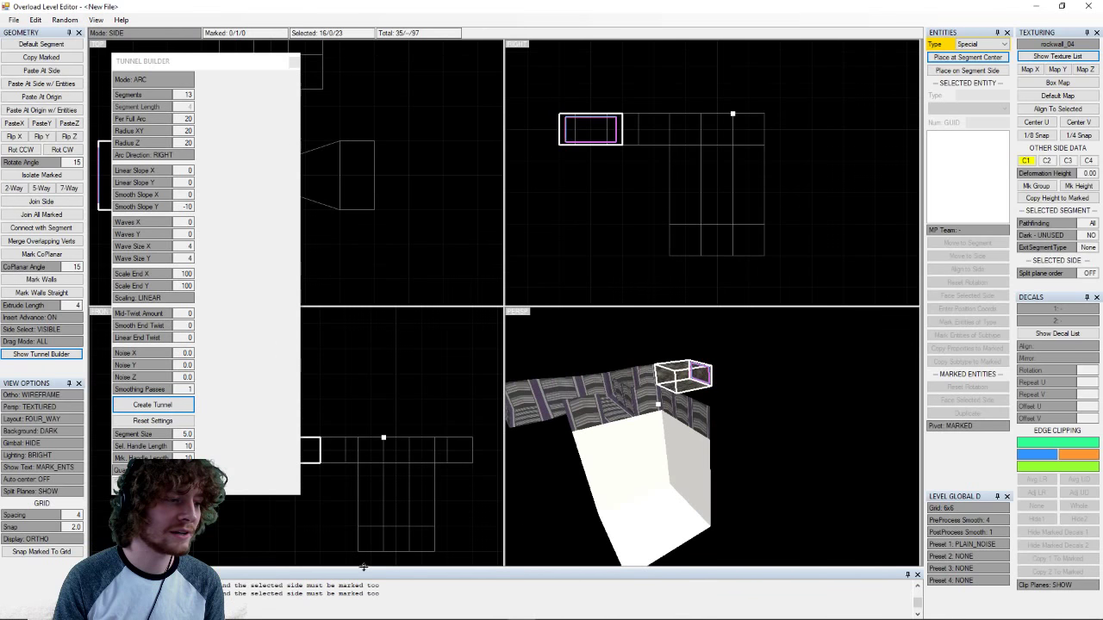
scroll(330, 593, down, 2)
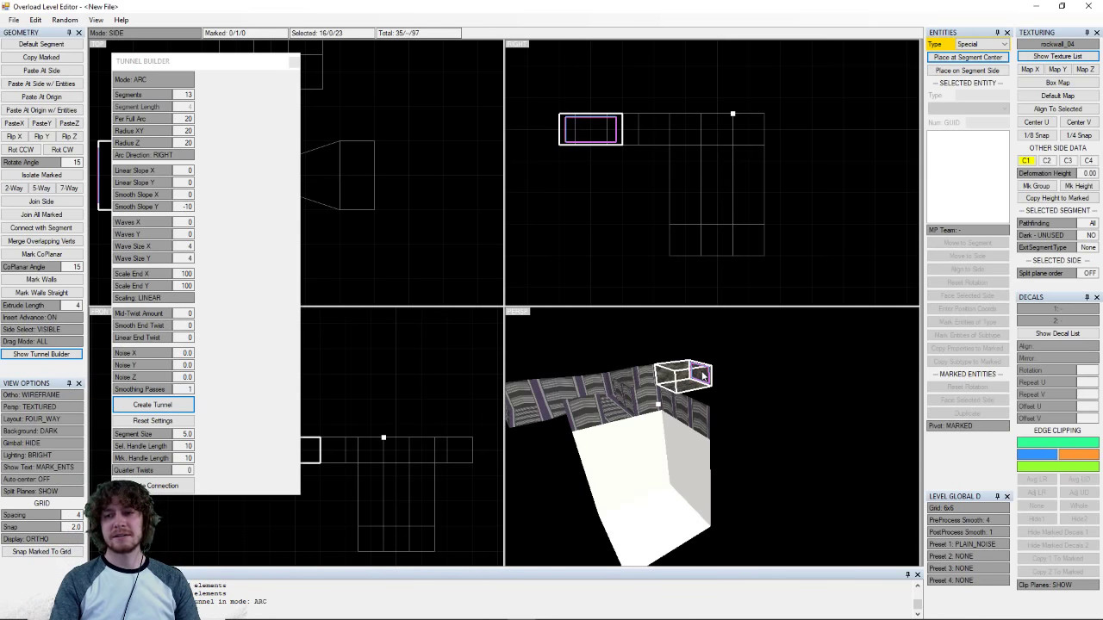
- Set the Tunnel Builder's Smooth Slope Y to -17
middle_drag(676, 359, 714, 436)
scroll(714, 436, up, 5)
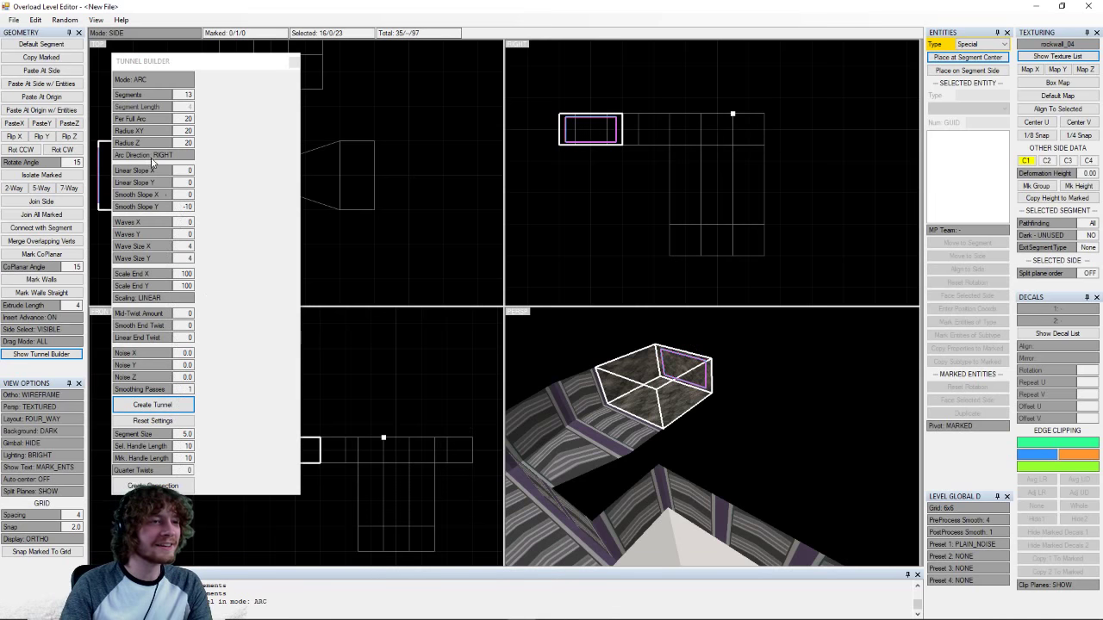
click(153, 209)
click(152, 211)
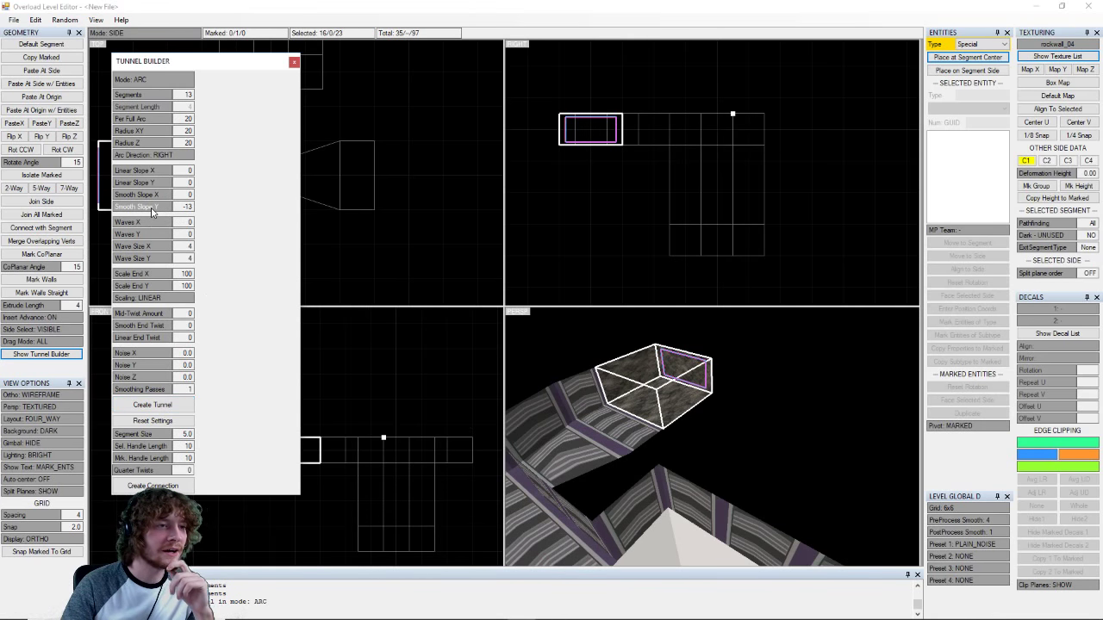
click(161, 210)
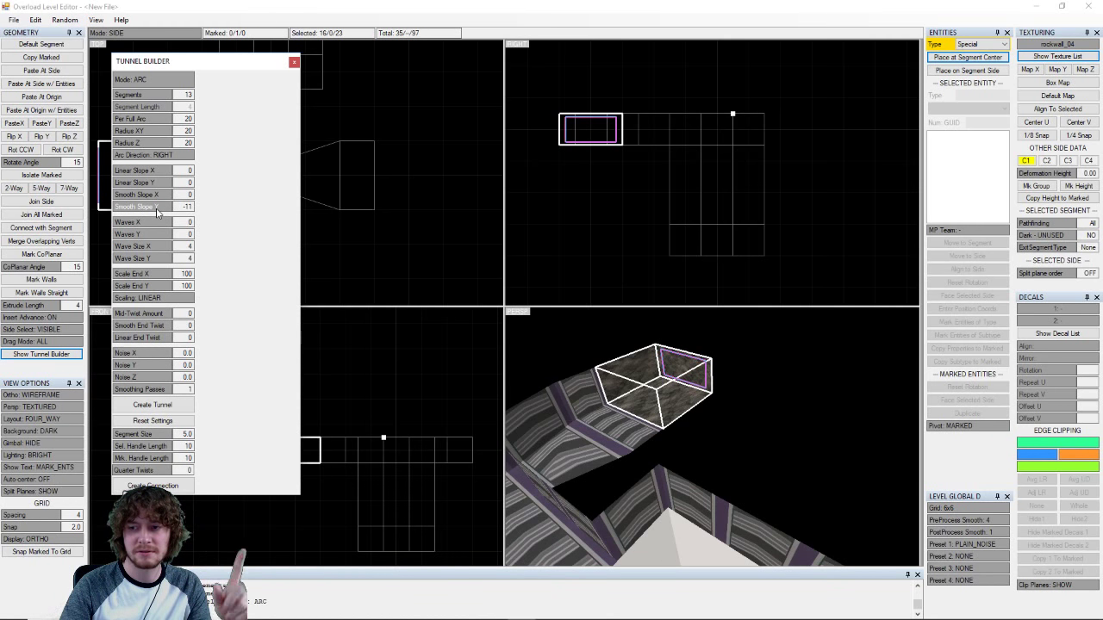
drag(157, 209, 124, 210)
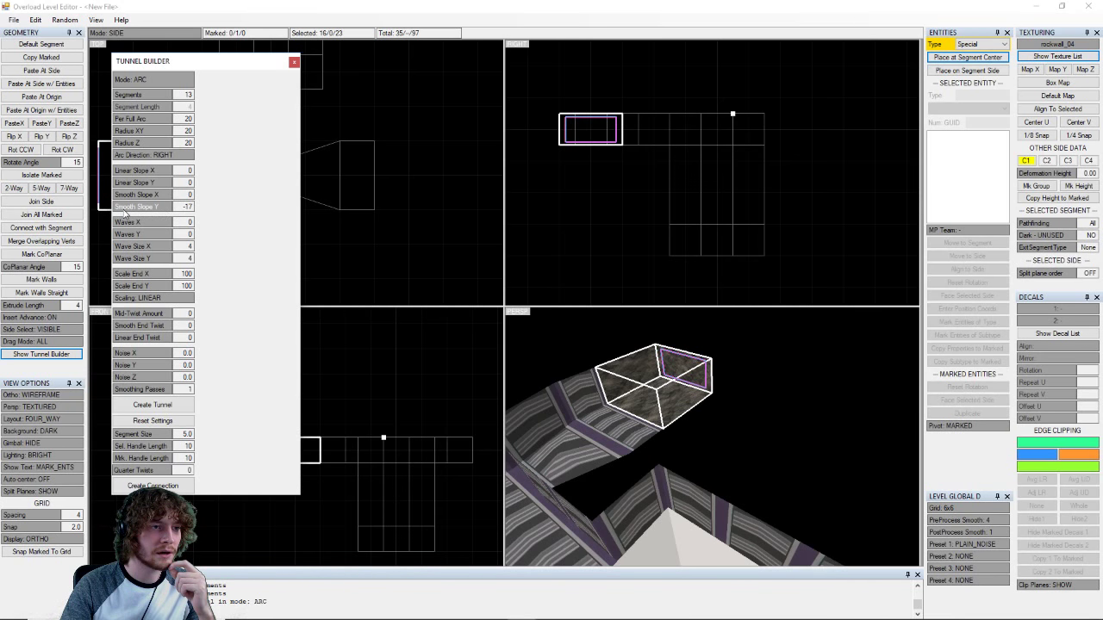
- Create the 13-segment right-hand arc tunnel from the marked side of the rock-textured segment
middle_drag(723, 419, 603, 383)
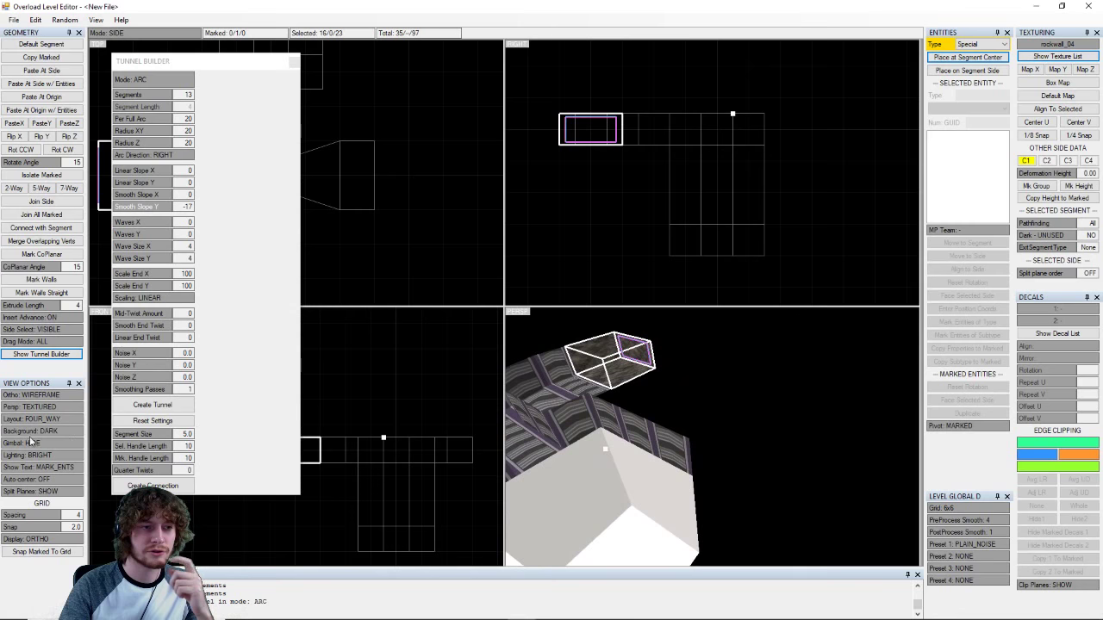
click(153, 405)
middle_drag(758, 474, 677, 420)
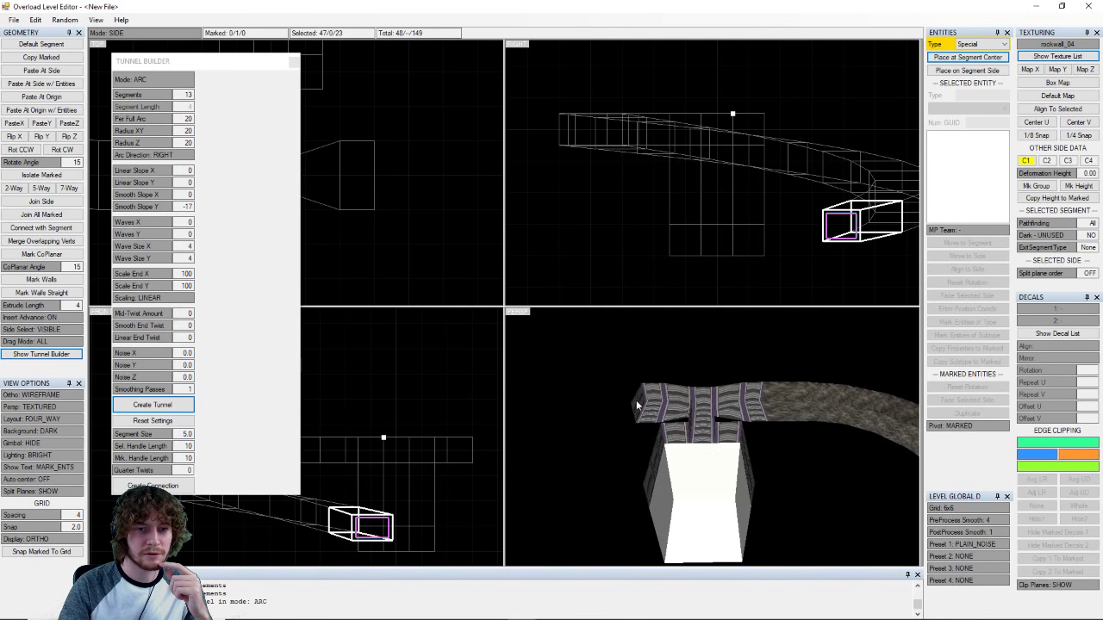
- Select the outer side of the end segment opposite the arc tunnel, and try marking all sides and clearing the marks
click(635, 400)
key(a)
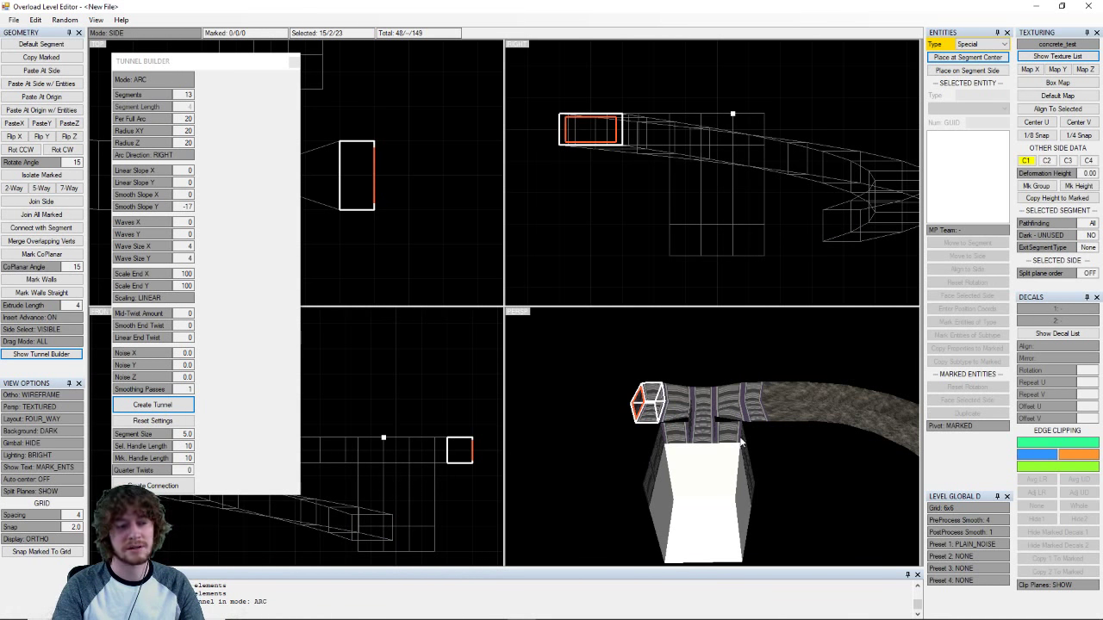
key(ctrl+a)
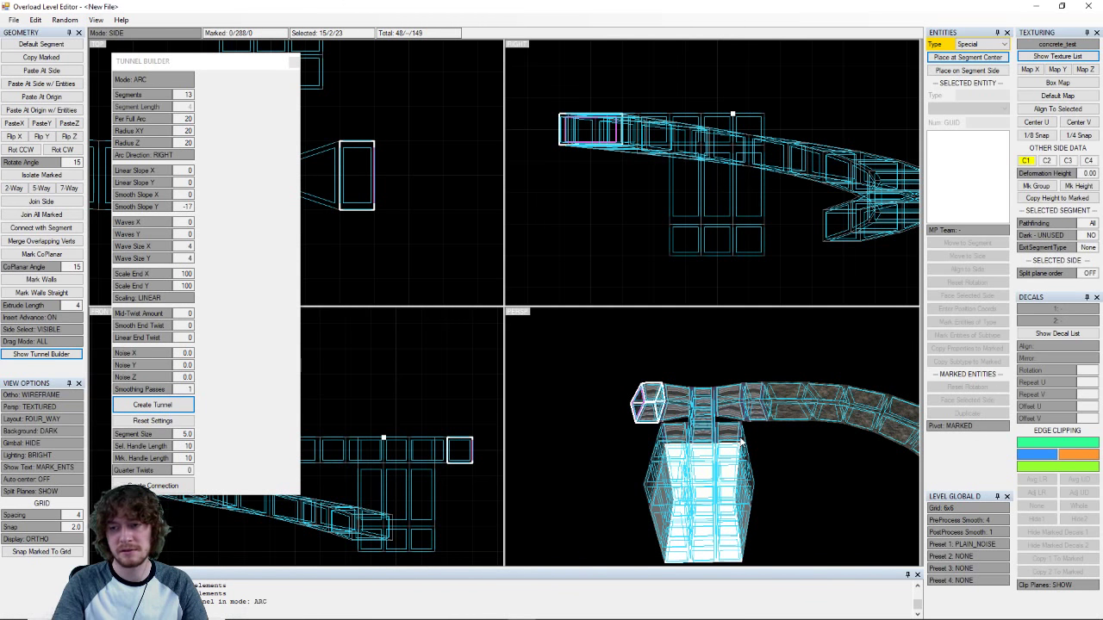
key(Escape)
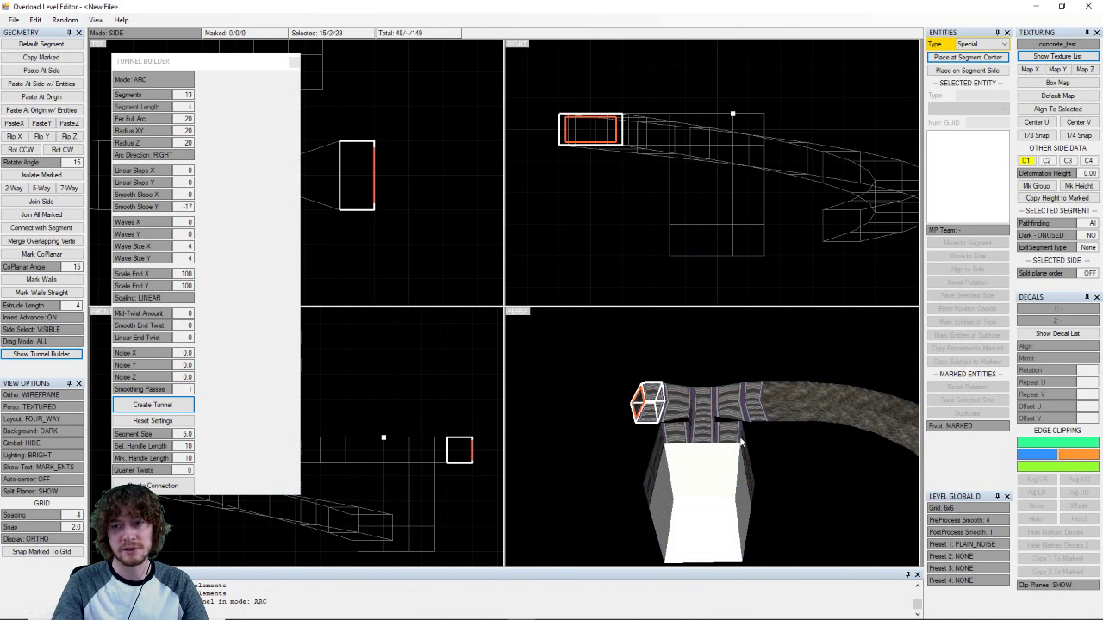
key(ctrl+a)
key(Escape)
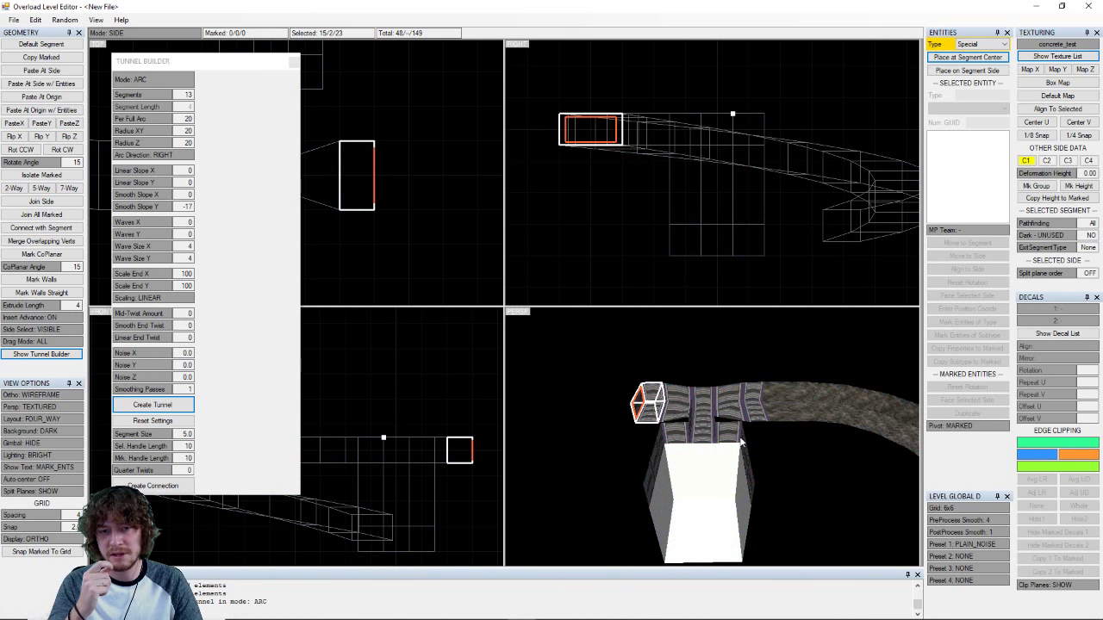
key(ctrl+a)
key(Escape)
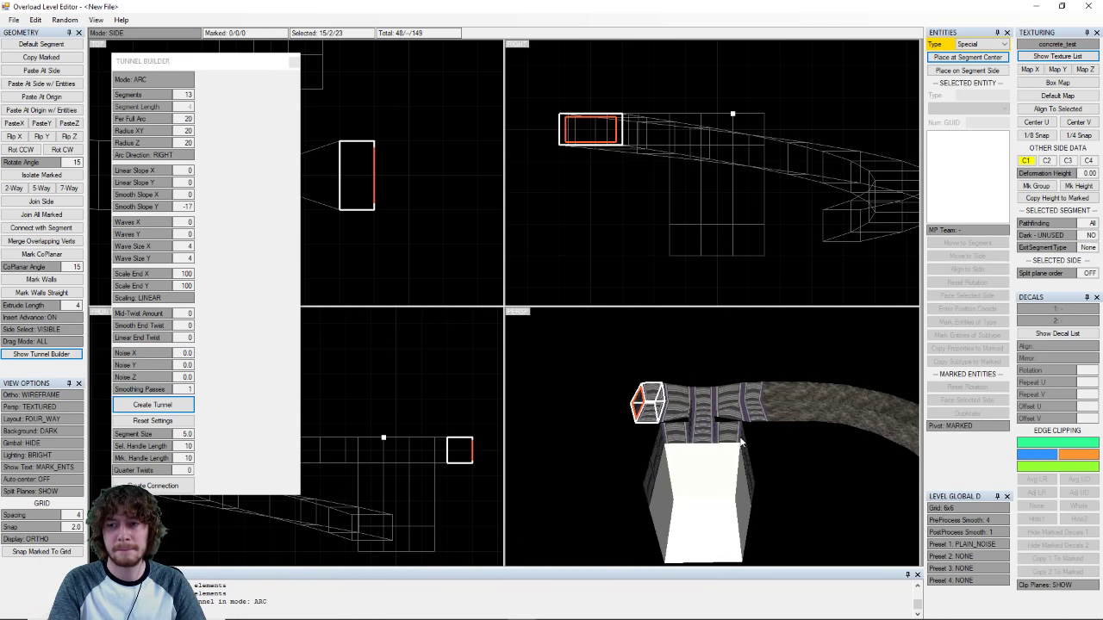
- Mark the outer side of the end segment opposite the arc tunnel and focus the views on it
scroll(741, 442, up, 2)
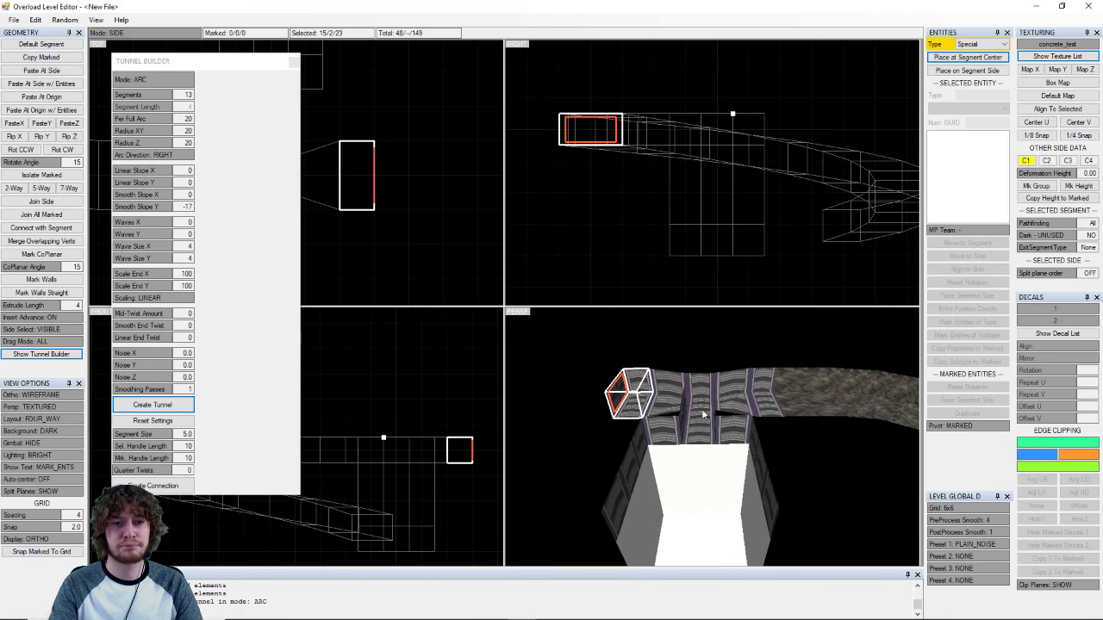
click(617, 392)
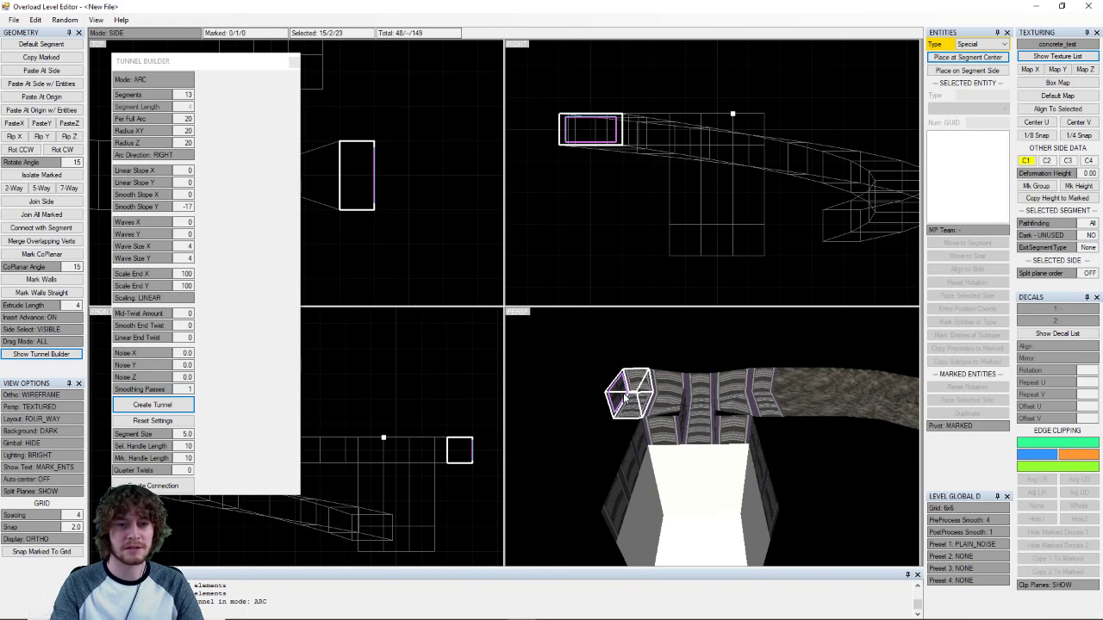
scroll(625, 397, down, 3)
scroll(625, 401, up, 3)
scroll(628, 418, down, 1)
scroll(629, 417, up, 1)
scroll(629, 418, down, 2)
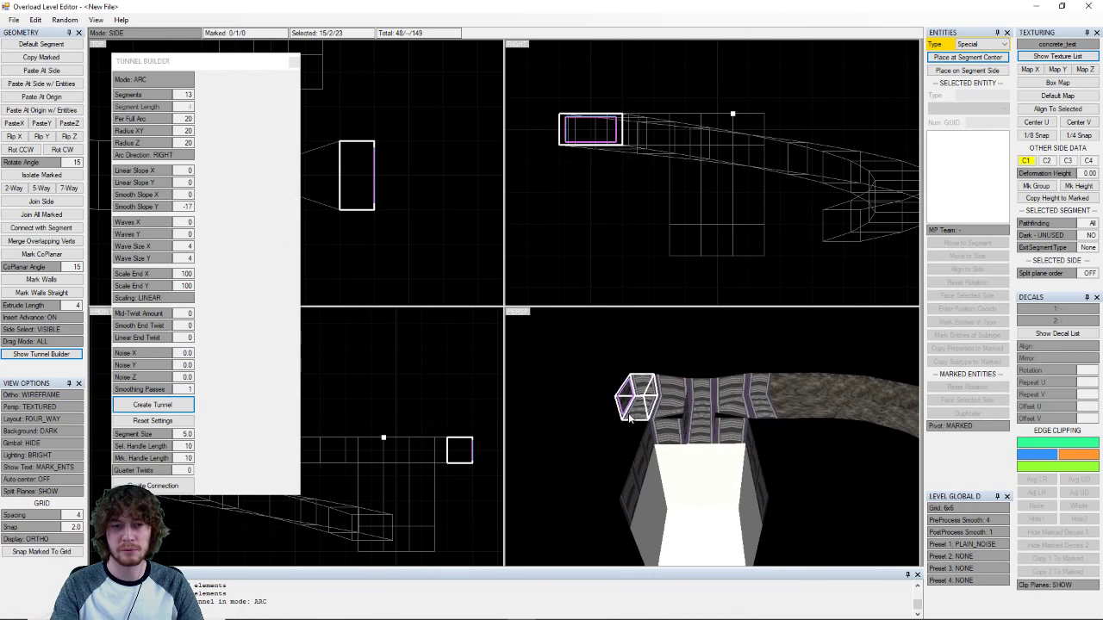
right_drag(631, 419, 623, 391)
key(f)
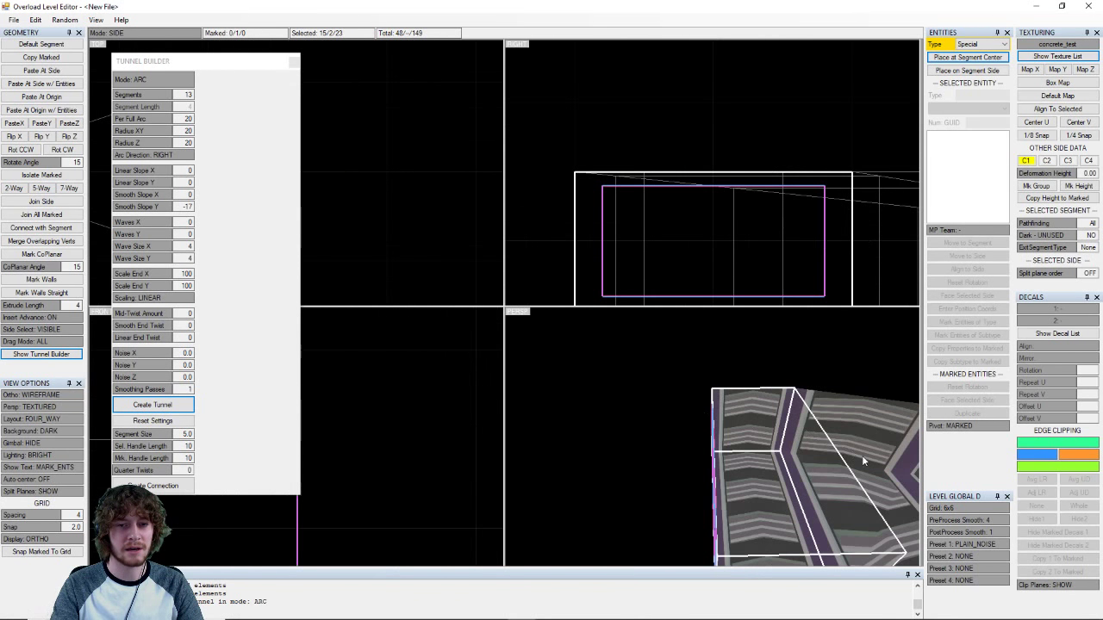
- Close the Tunnel Builder and arrange all four views around the striped end segment with its marked side facing the camera
click(295, 63)
scroll(783, 203, down, 4)
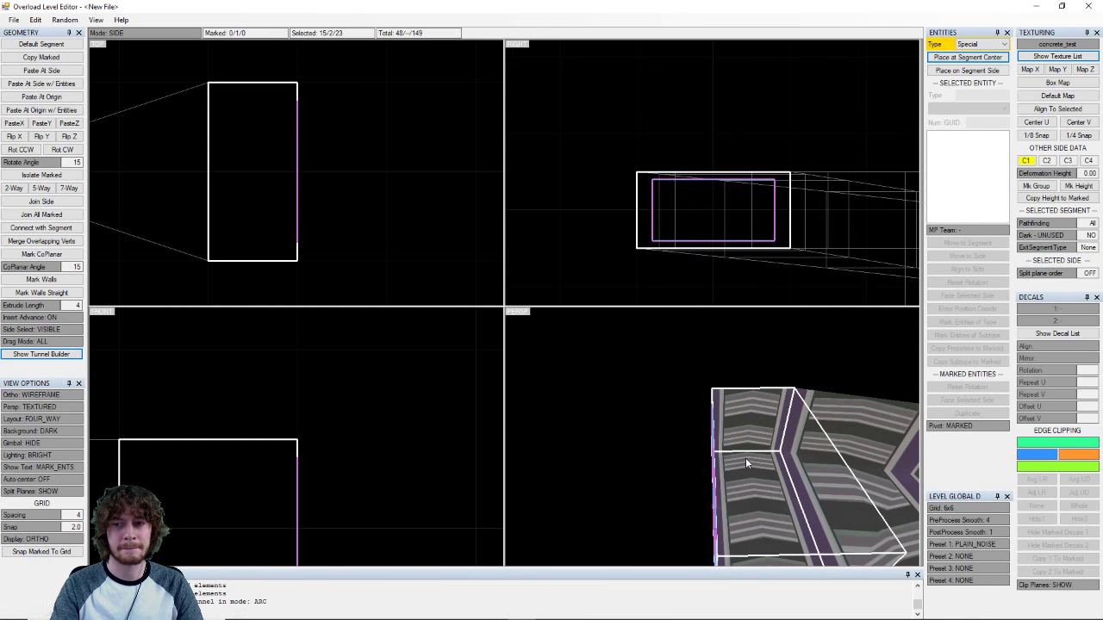
middle_drag(745, 458, 747, 432)
middle_drag(288, 491, 345, 398)
scroll(345, 410, down, 2)
scroll(345, 405, down, 2)
scroll(357, 181, down, 3)
middle_drag(318, 181, 244, 204)
middle_drag(812, 186, 710, 105)
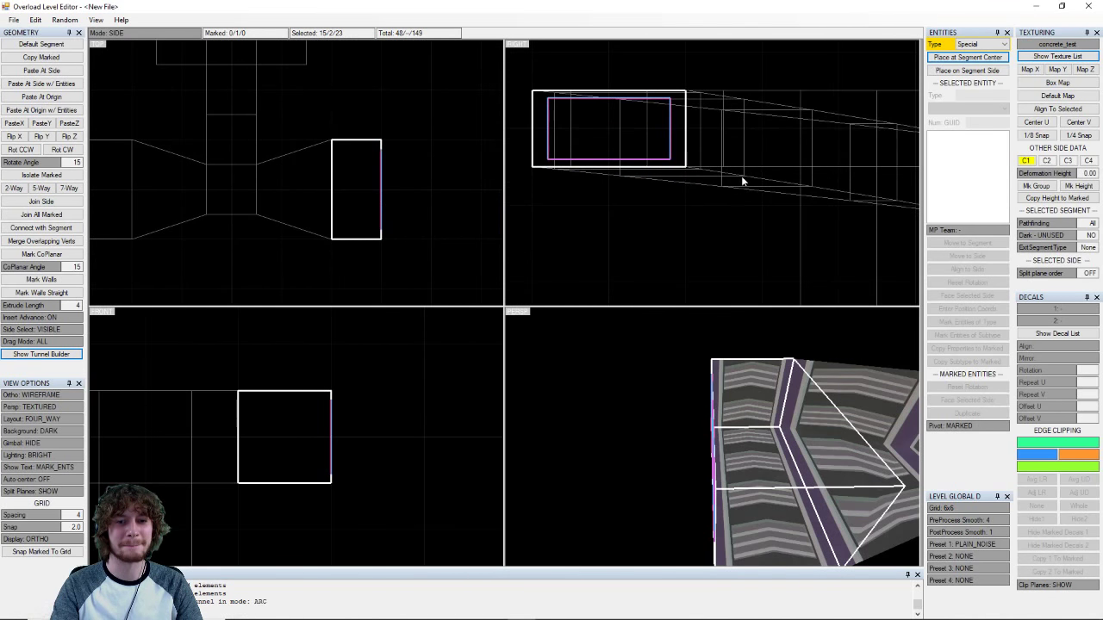
middle_drag(840, 484, 701, 423)
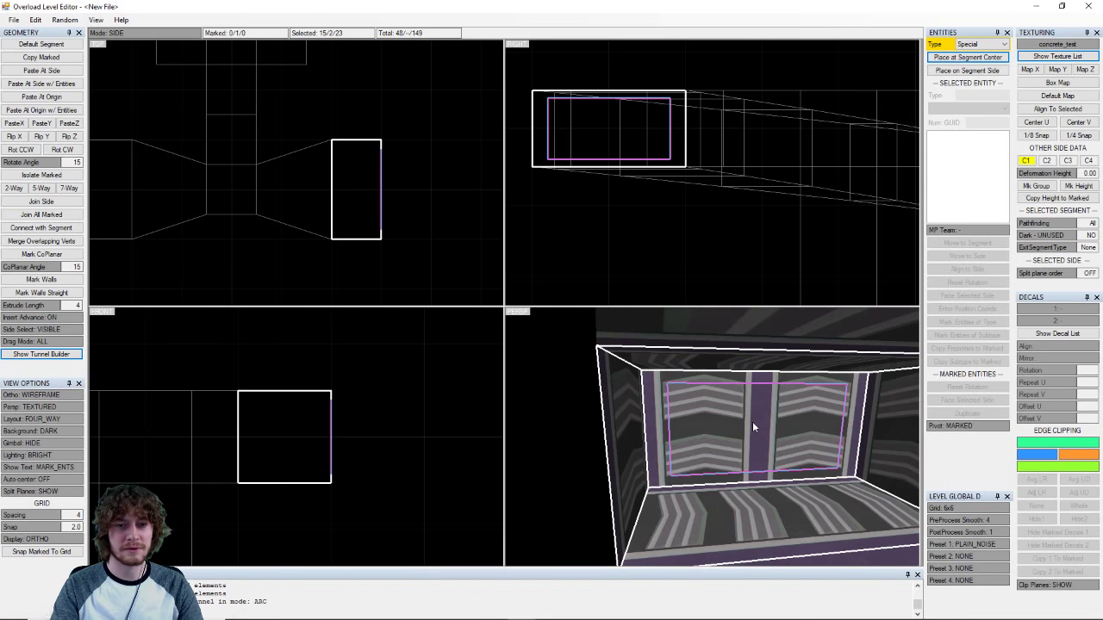
- Unmark and re-mark the striped segment's outer end side, and insert a new segment onto it
key(space)
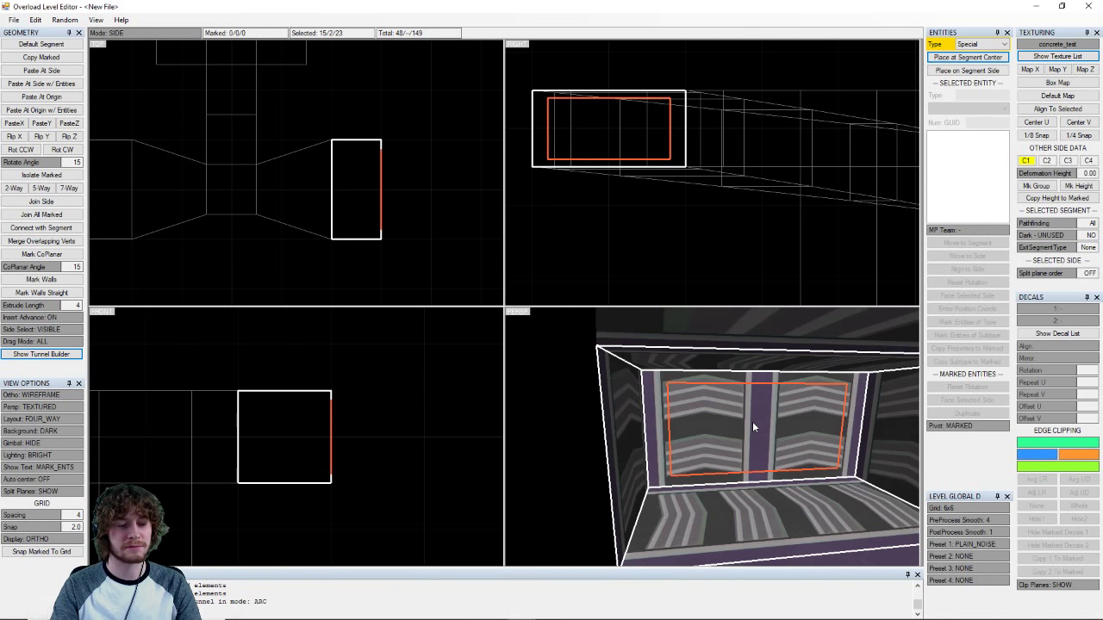
click(752, 421)
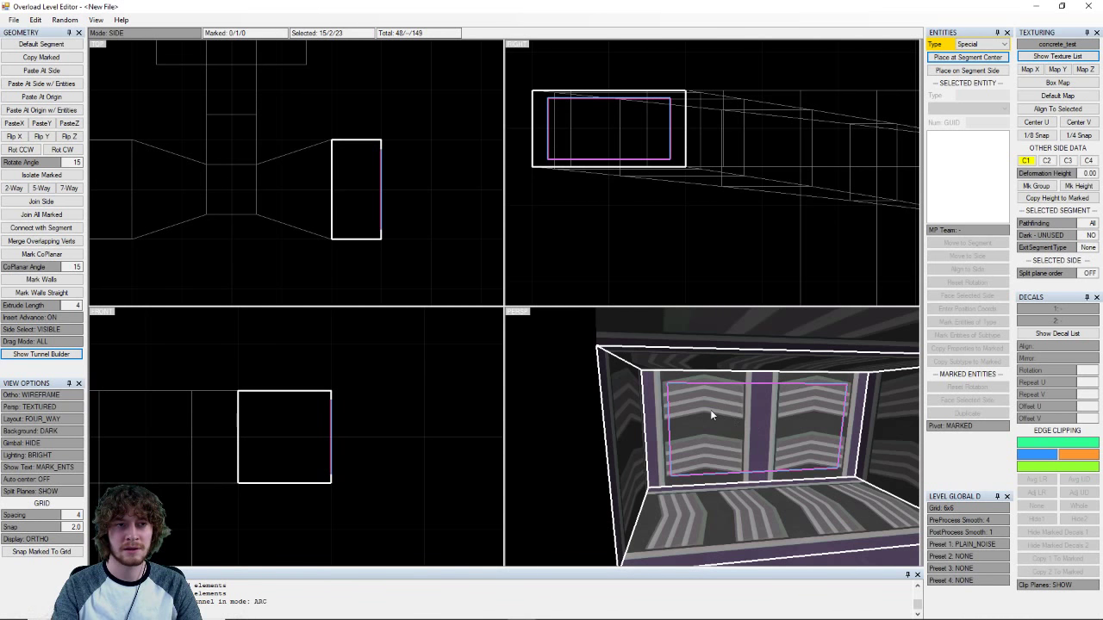
scroll(710, 409, down, 1)
middle_drag(200, 137, 259, 139)
scroll(258, 139, down, 1)
scroll(303, 176, down, 1)
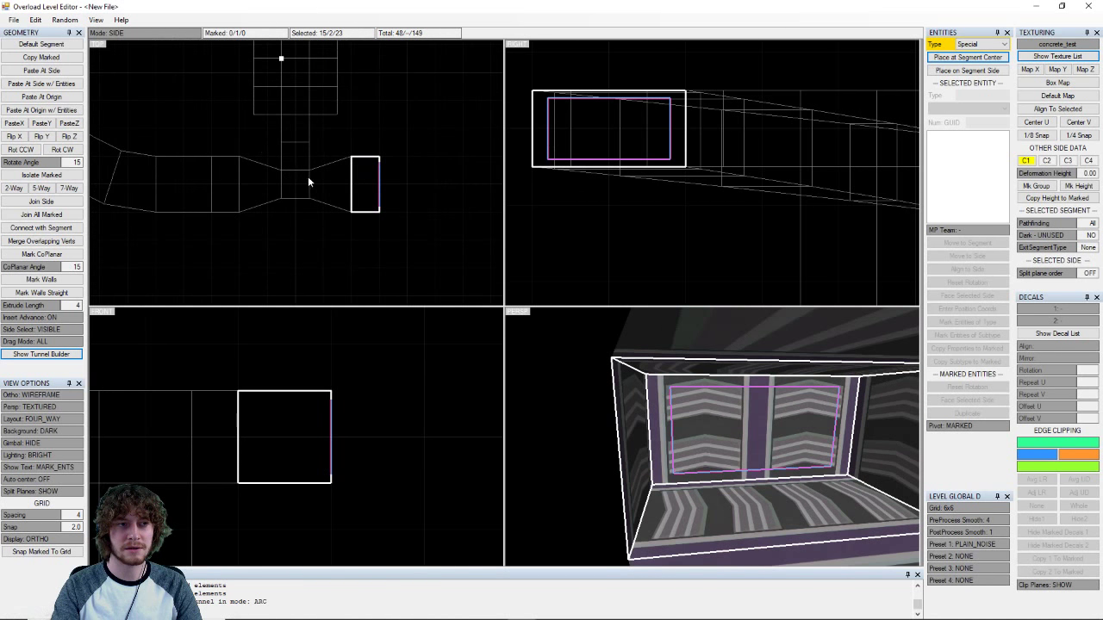
key(Insert)
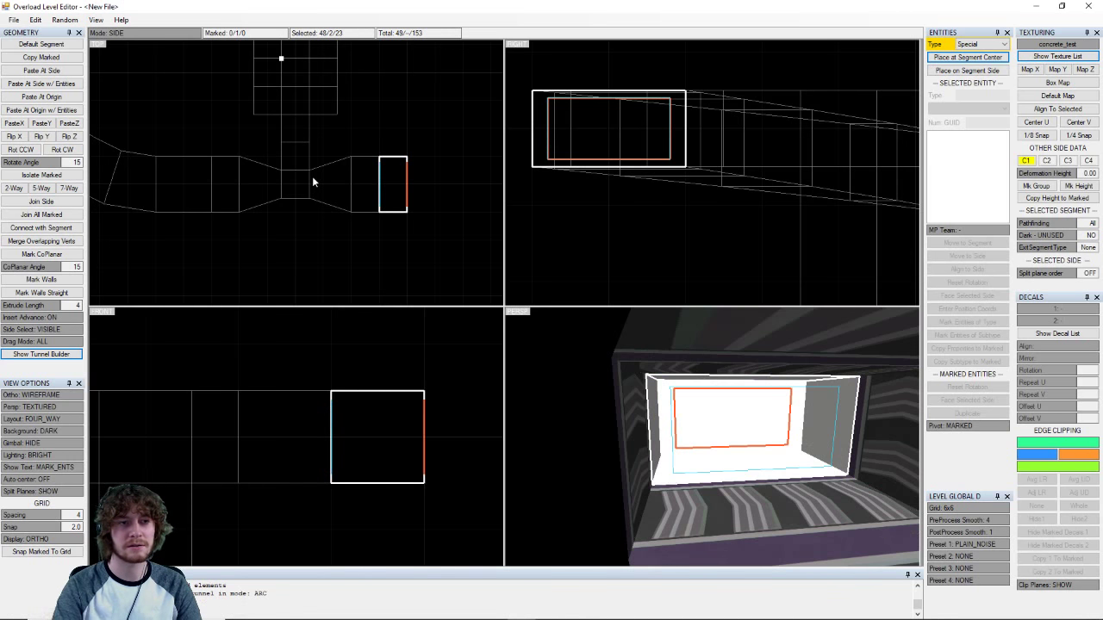
- Mark the new segment's outer end side and move it outward until the segment is about twice as long
click(416, 197)
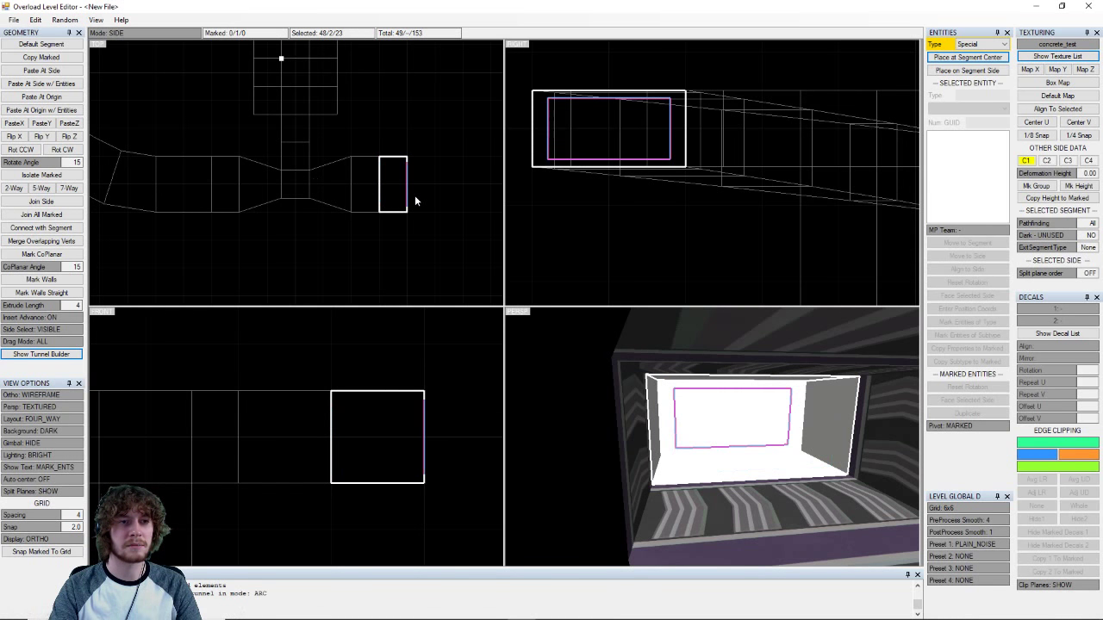
drag(406, 185, 440, 190)
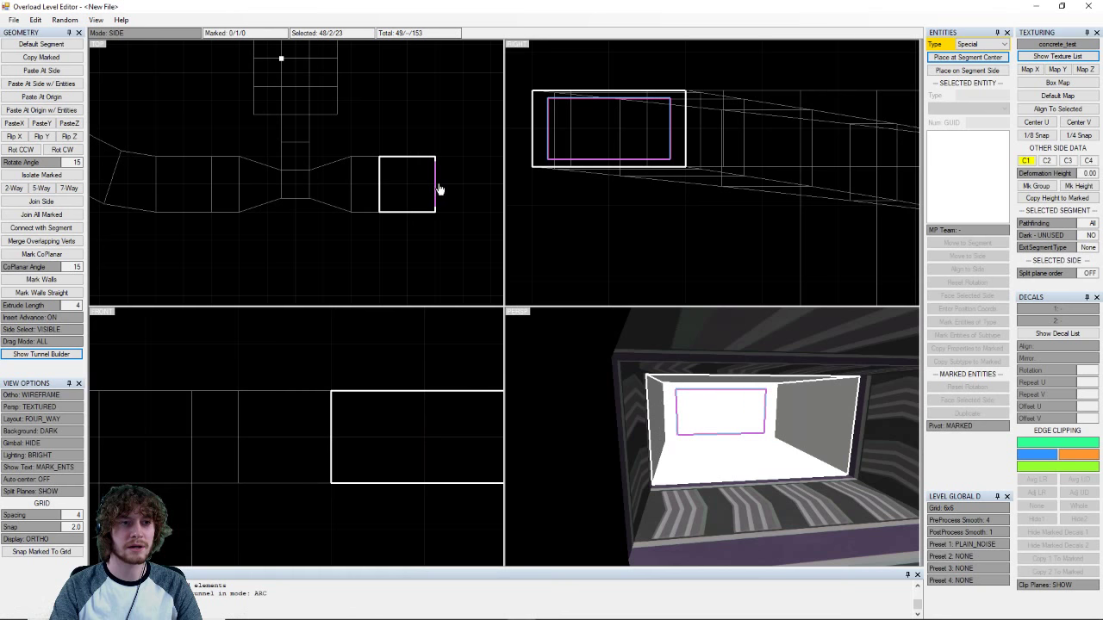
right_drag(761, 480, 659, 375)
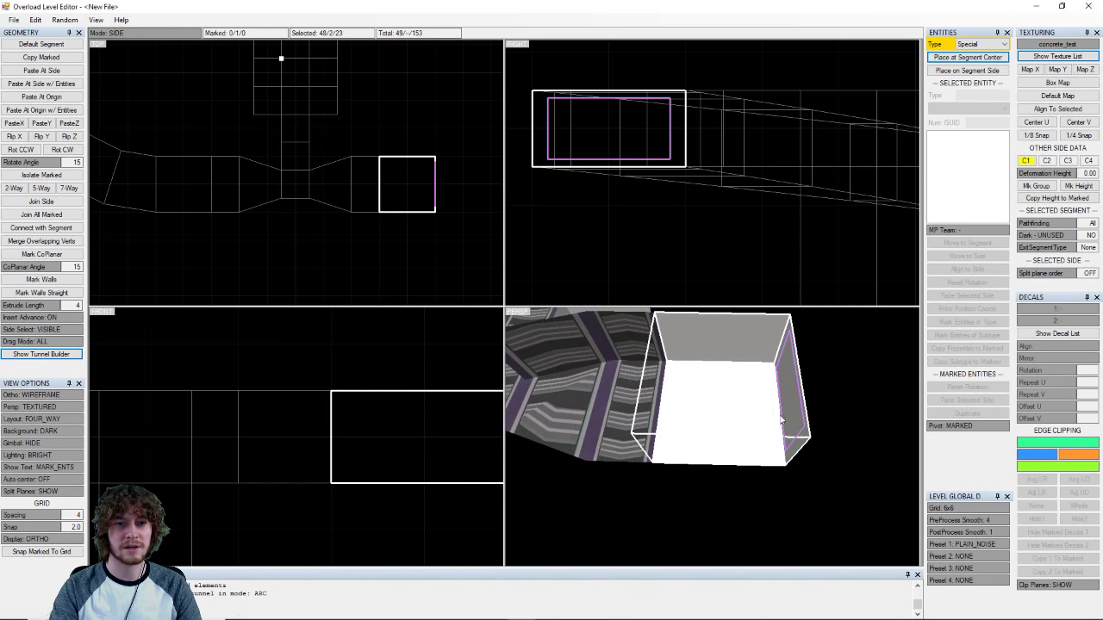
- Mark all sides of the new end segment and apply the rockwall_04 texture to them
scroll(780, 420, down, 3)
drag(777, 353, 674, 485)
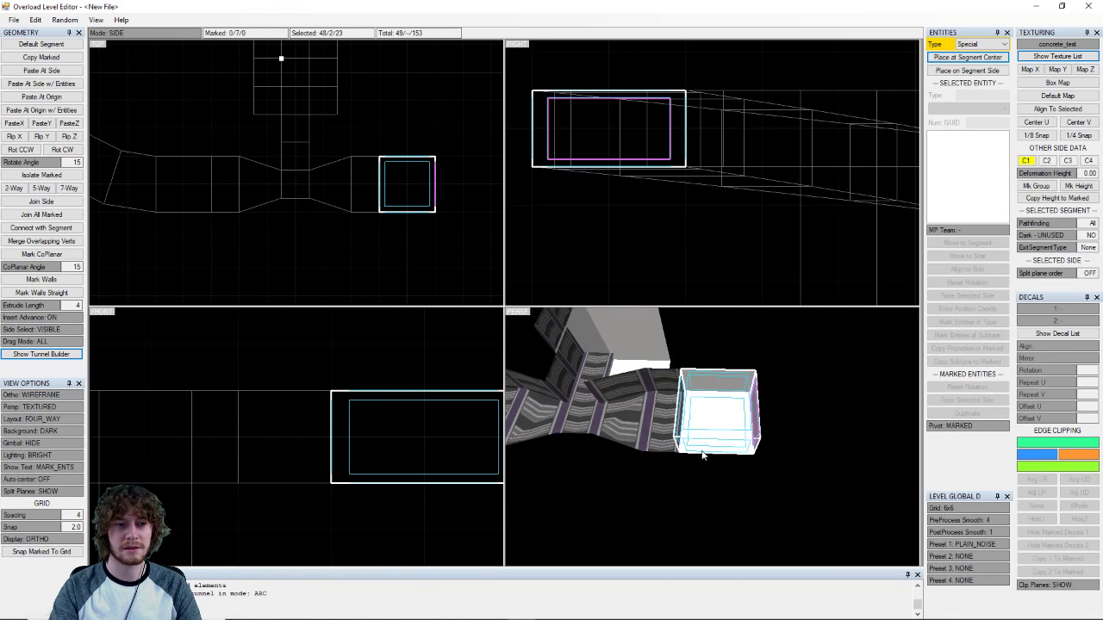
scroll(704, 452, up, 3)
click(1046, 57)
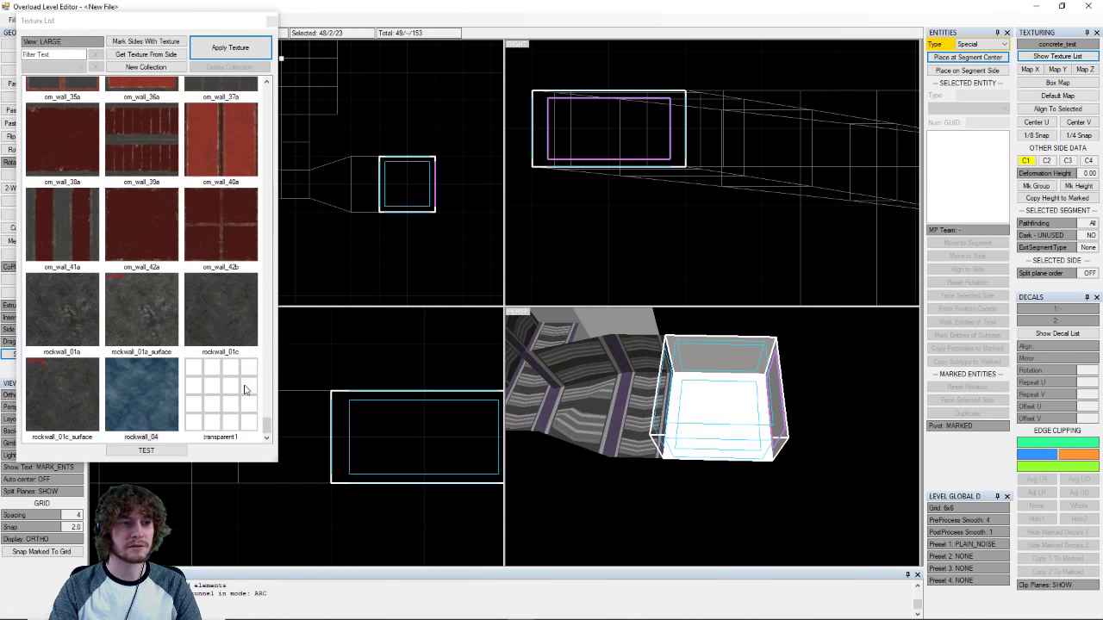
click(143, 395)
click(230, 47)
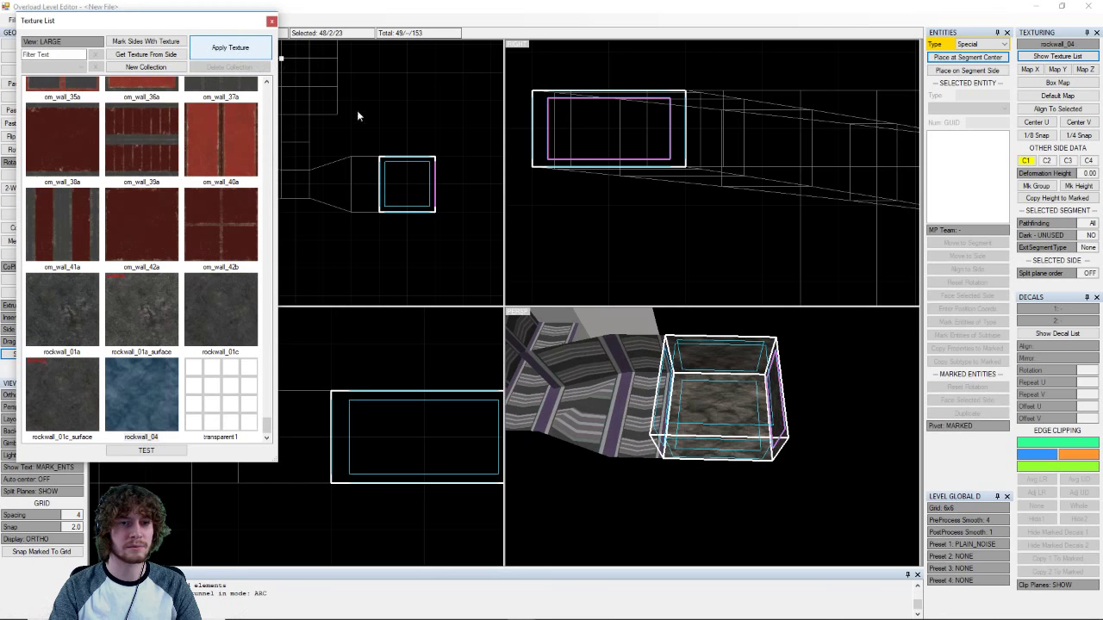
scroll(628, 441, down, 3)
middle_drag(620, 406, 692, 424)
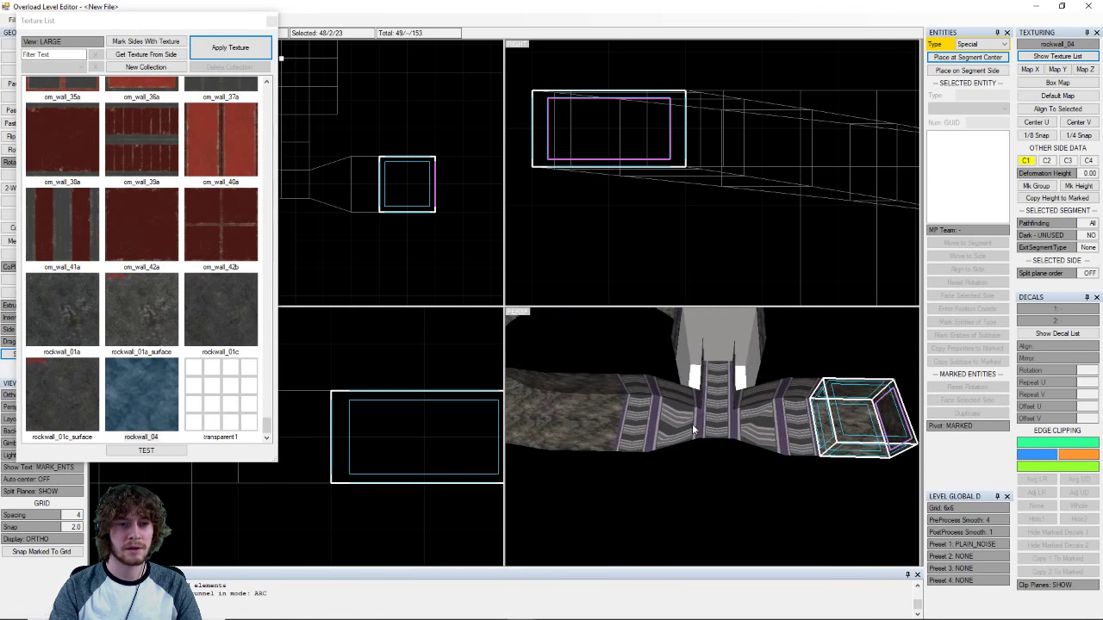
- Close the texture list and leave only the outer end side of the rock-textured end segment marked
right_drag(692, 424, 722, 435)
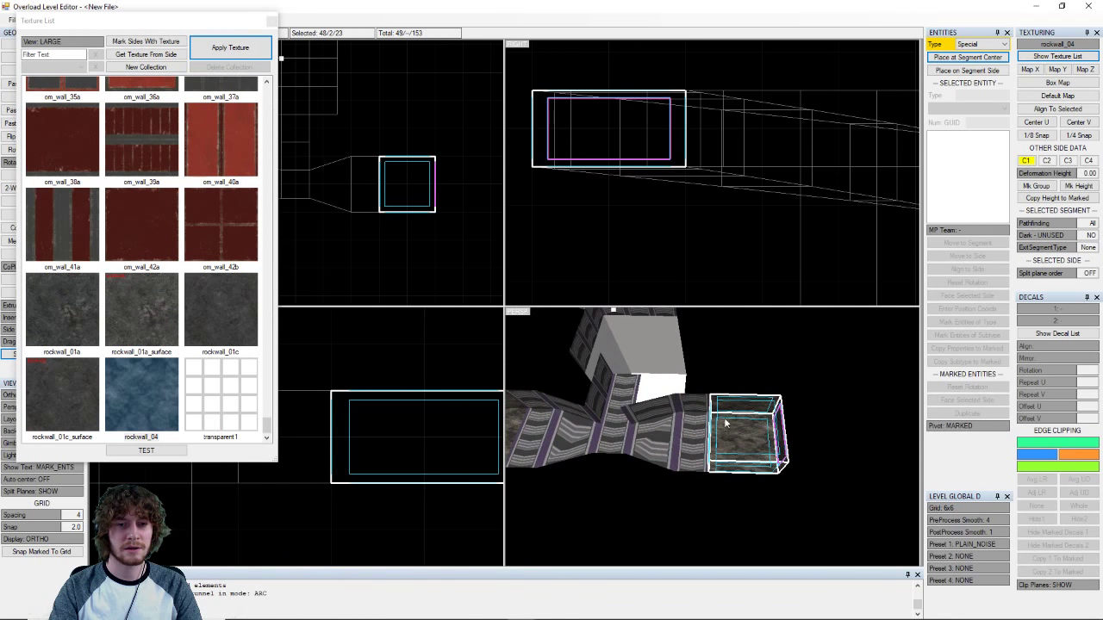
right_drag(650, 443, 578, 446)
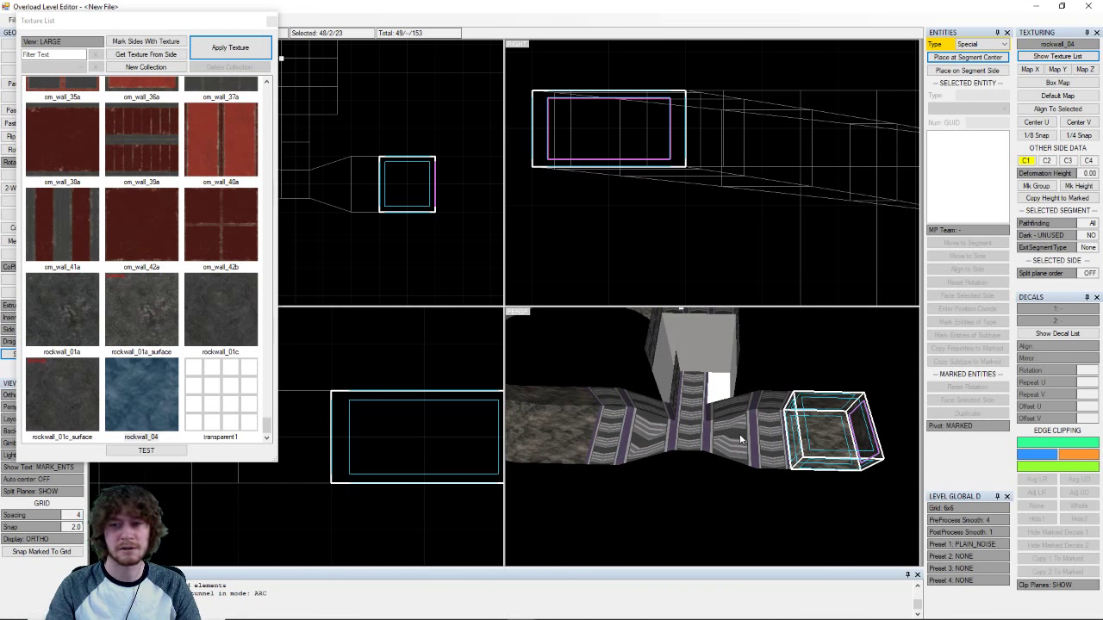
click(271, 22)
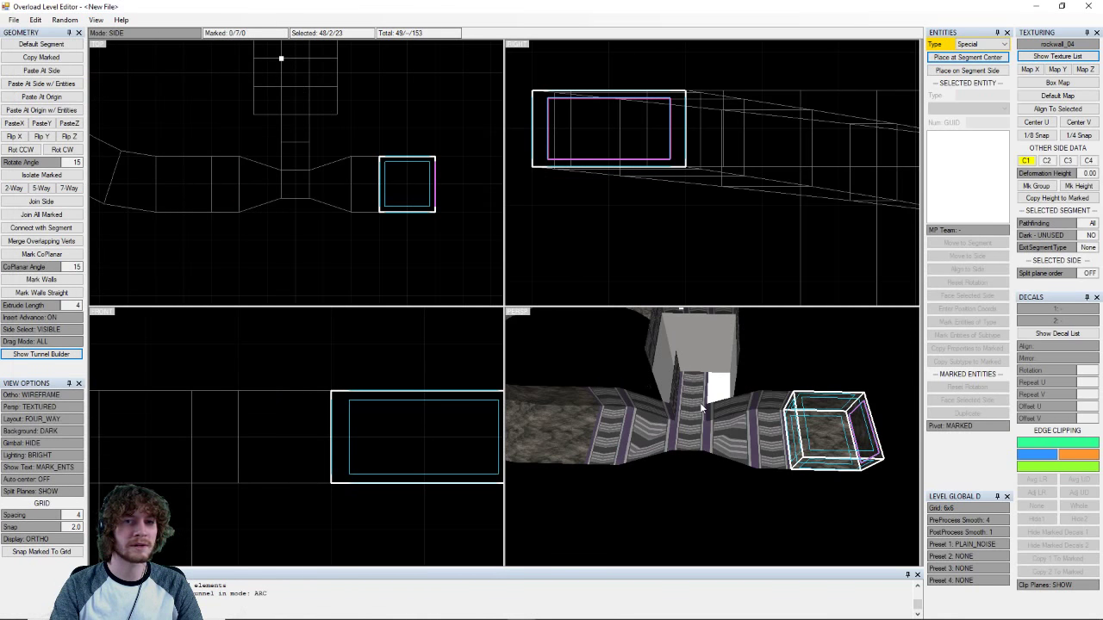
middle_drag(729, 510, 699, 433)
right_drag(700, 436, 732, 498)
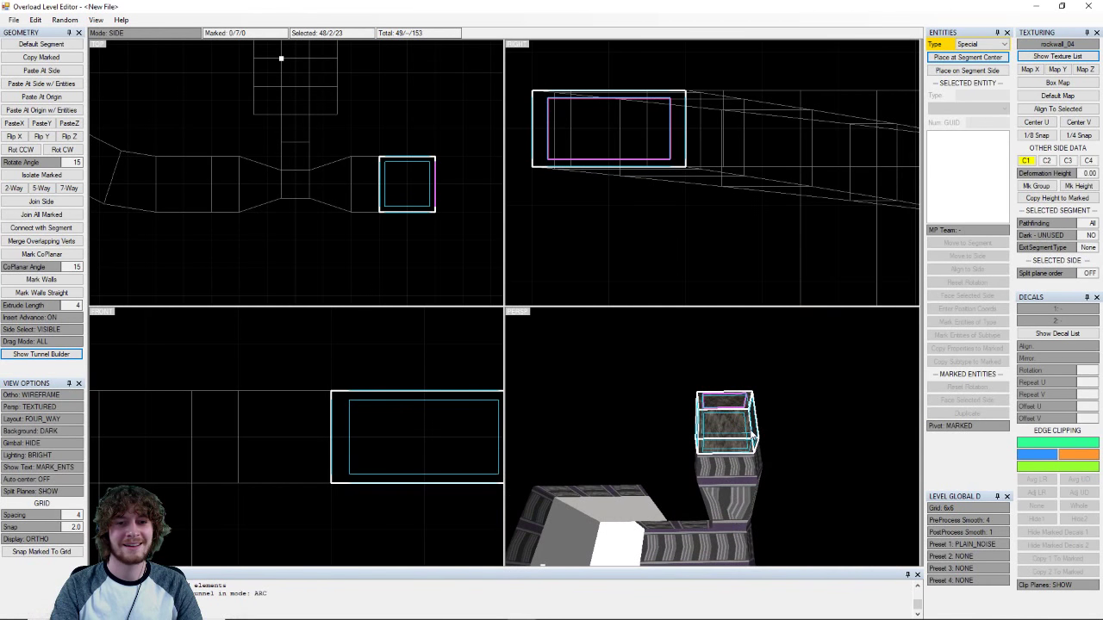
key(a)
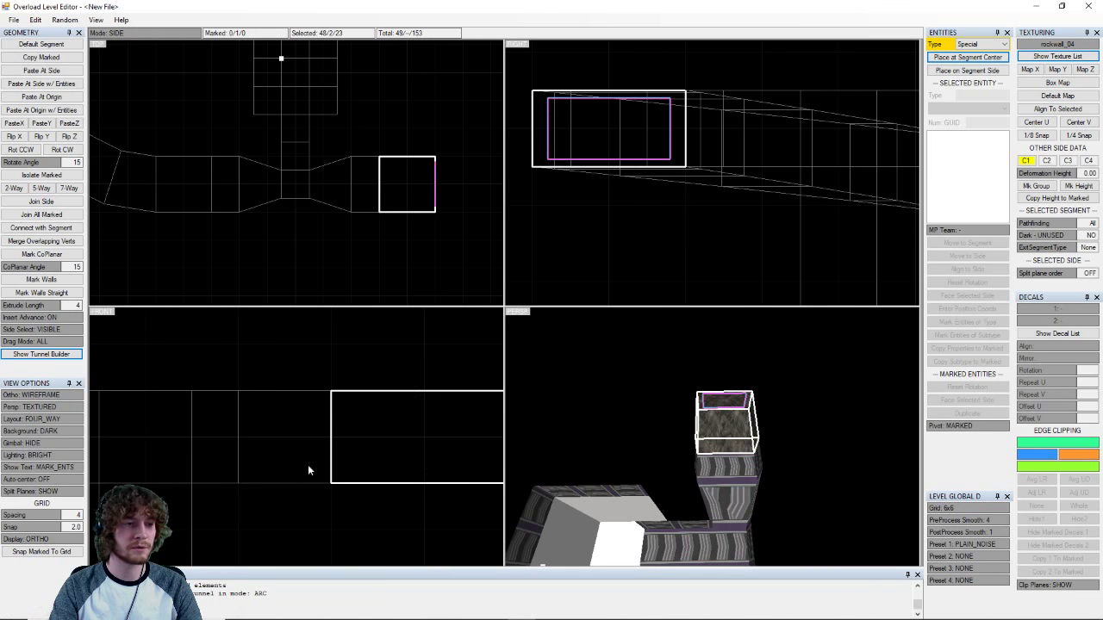
- Create a 13-segment ARC tunnel from the marked end side with the Tunnel Builder, using arc direction LEFT and Smooth Slope Y -17
click(54, 355)
click(171, 156)
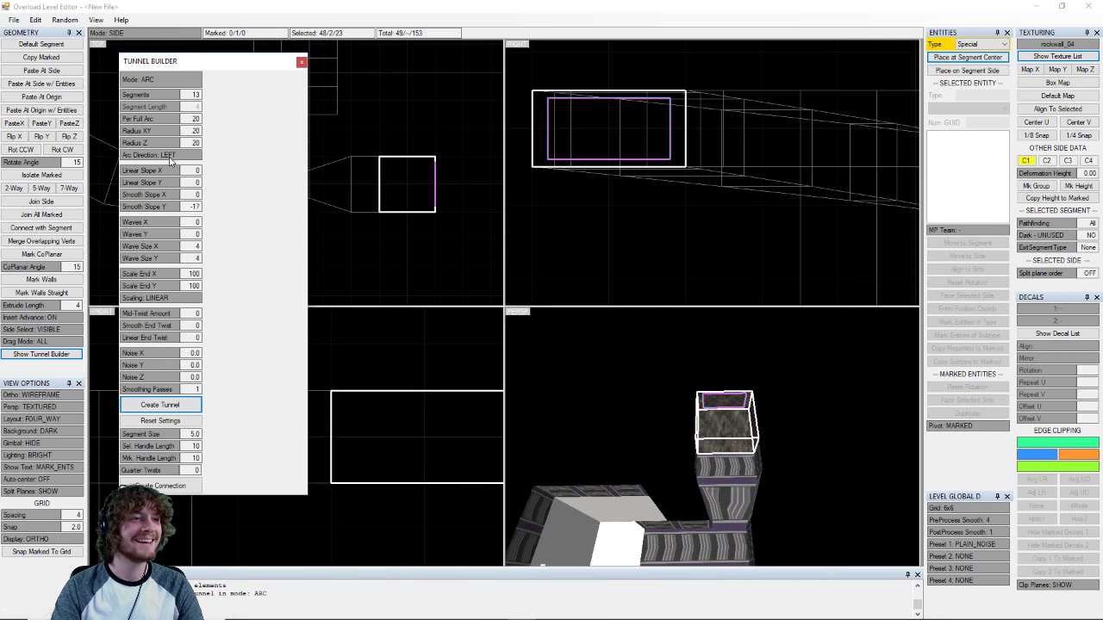
click(684, 446)
click(154, 209)
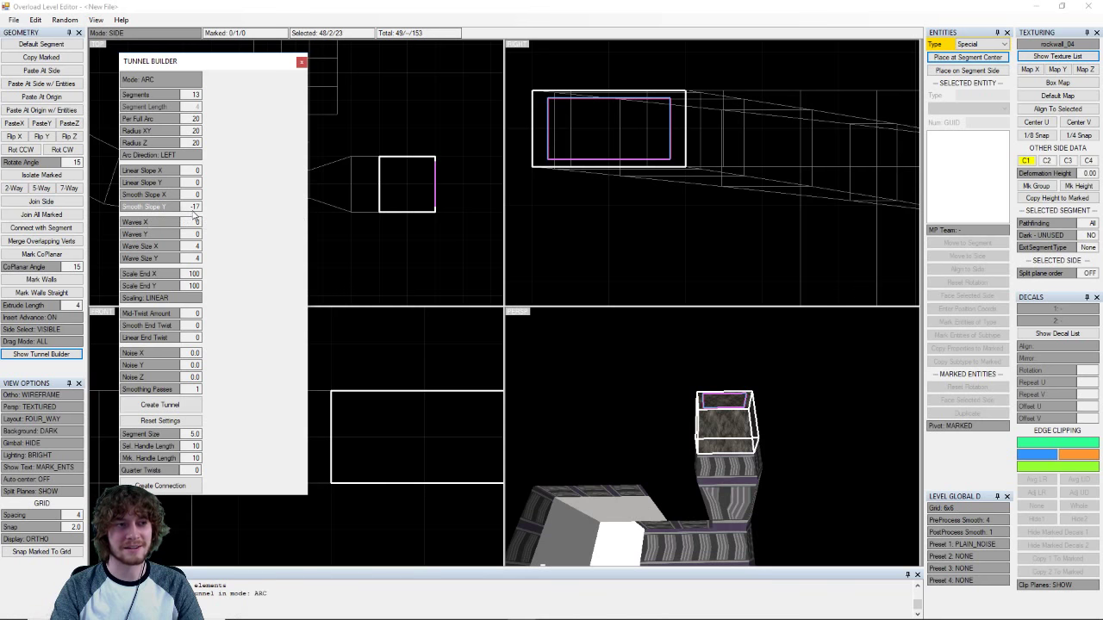
click(271, 377)
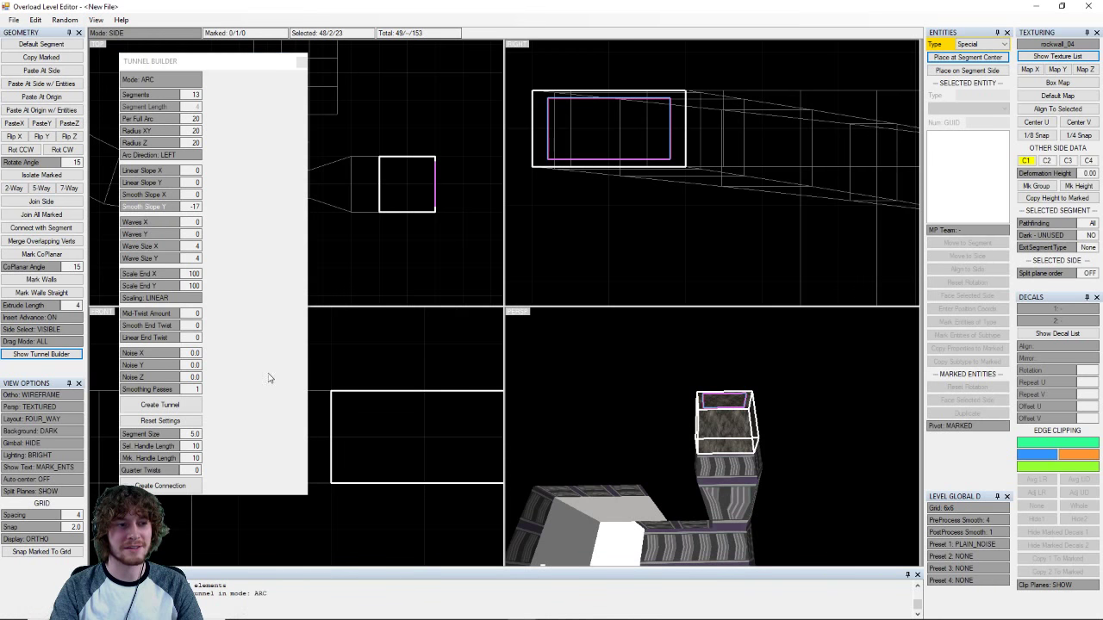
click(191, 406)
middle_drag(662, 450, 774, 509)
right_drag(775, 514, 738, 476)
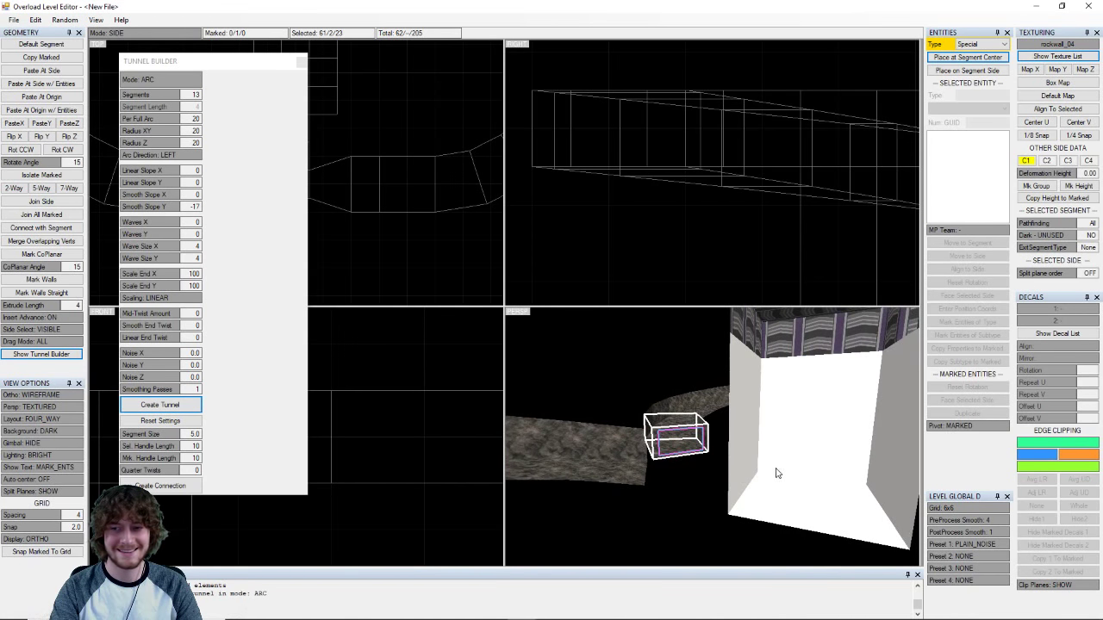
- Examine how the ends of the two arc tunnels line up with the white room's floor and lower corners
right_drag(701, 444, 738, 467)
click(716, 472)
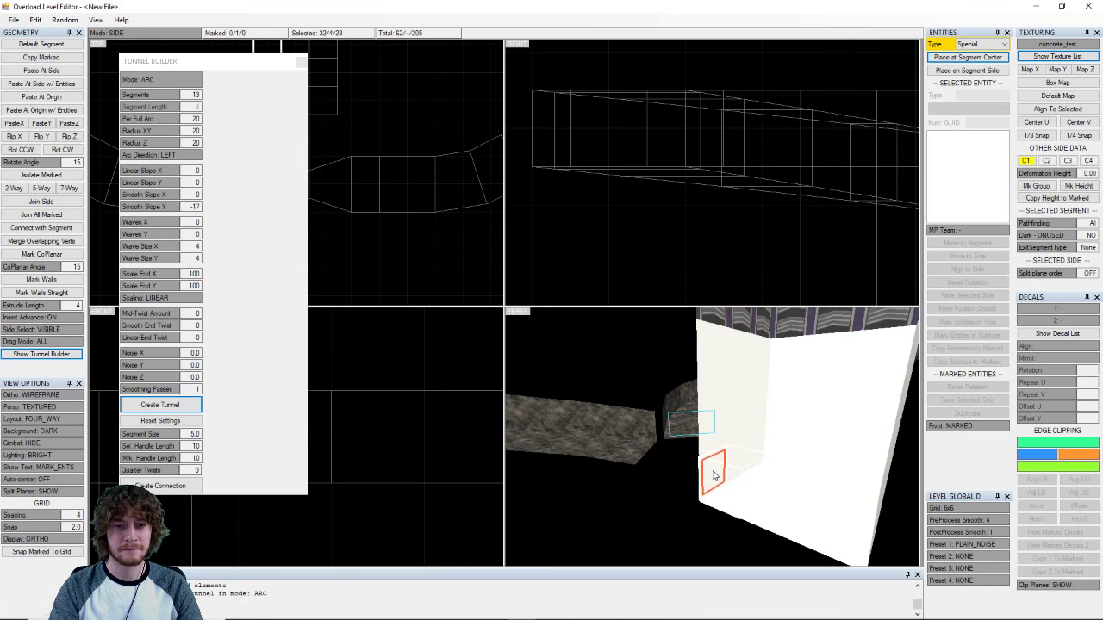
right_drag(724, 472, 759, 492)
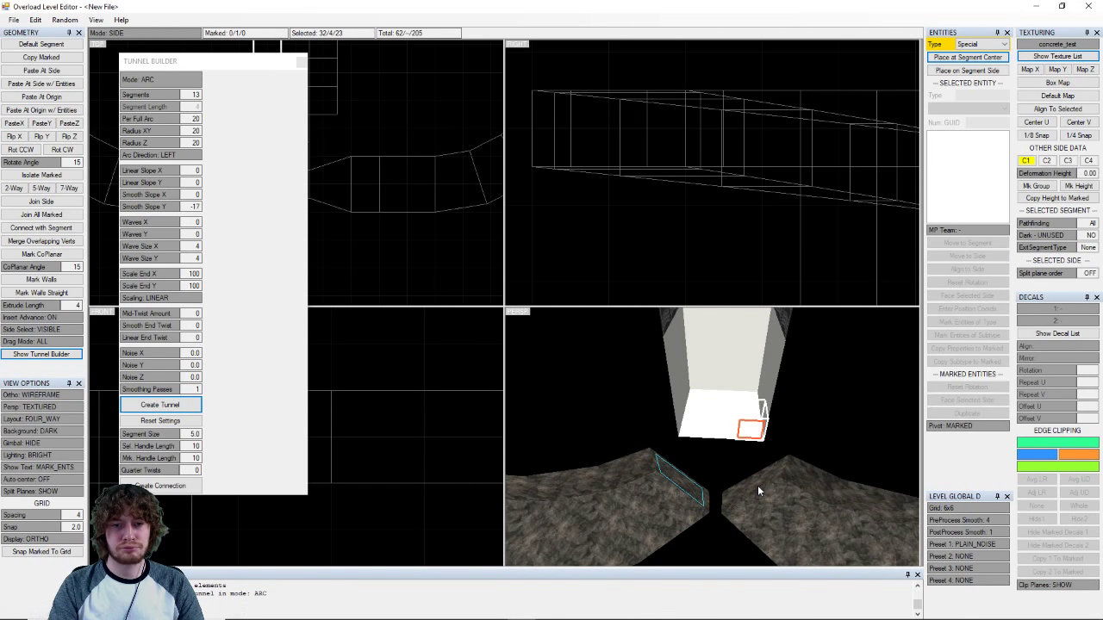
scroll(766, 444, up, 5)
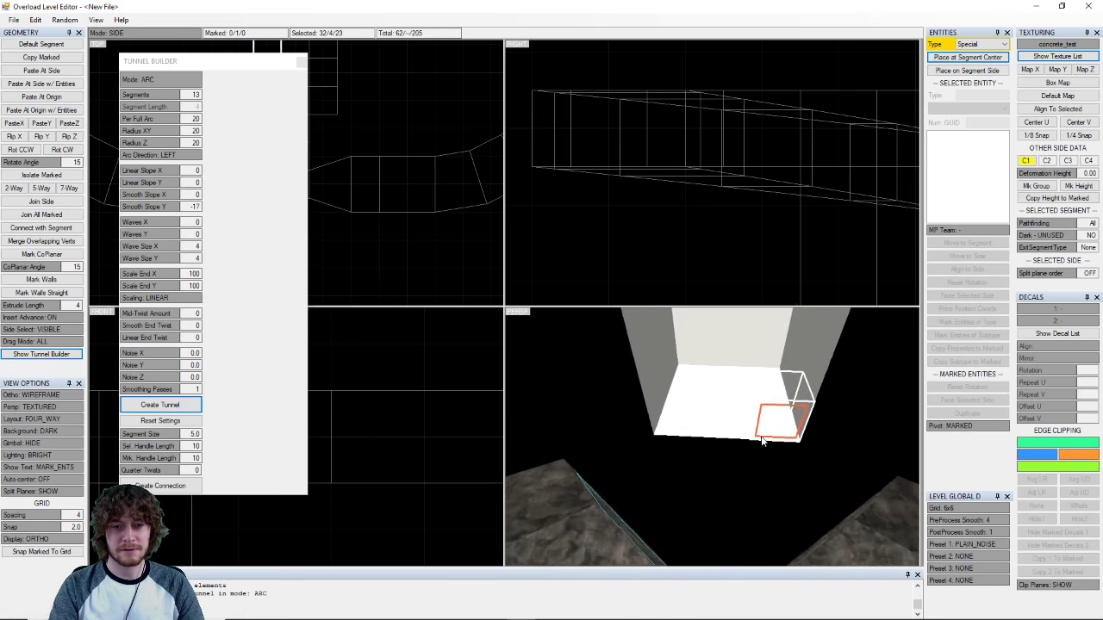
scroll(762, 441, down, 5)
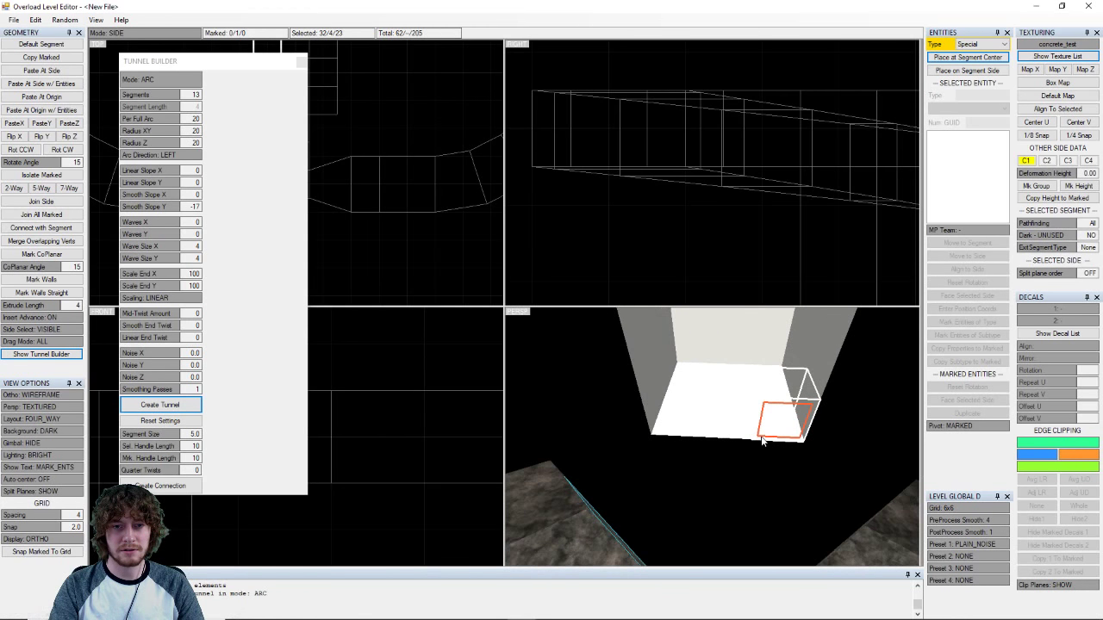
scroll(764, 440, up, 5)
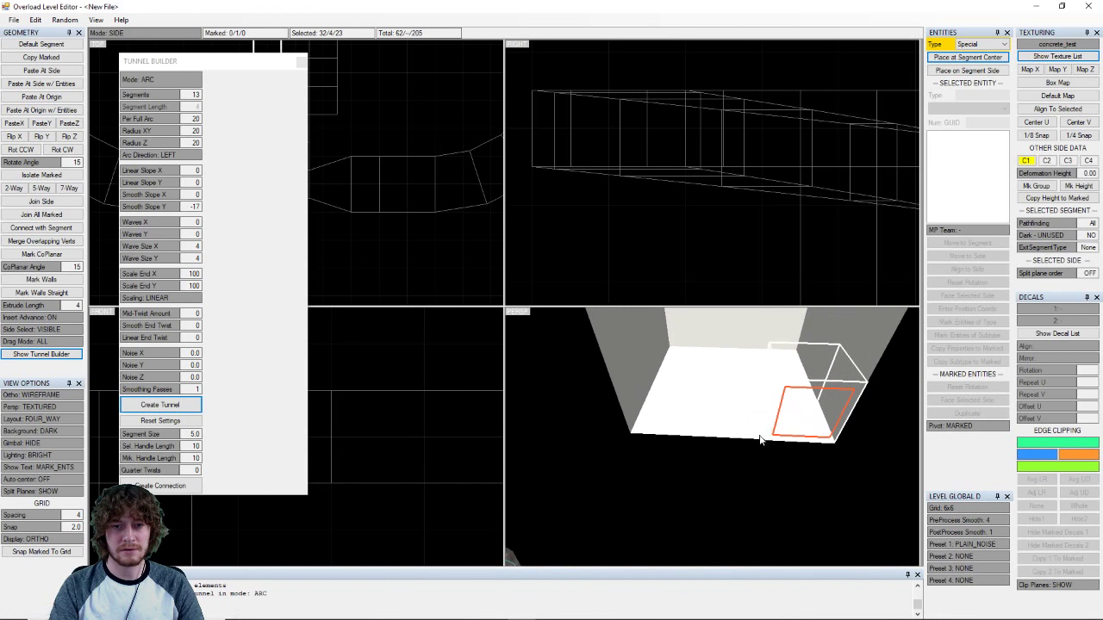
scroll(684, 409, down, 5)
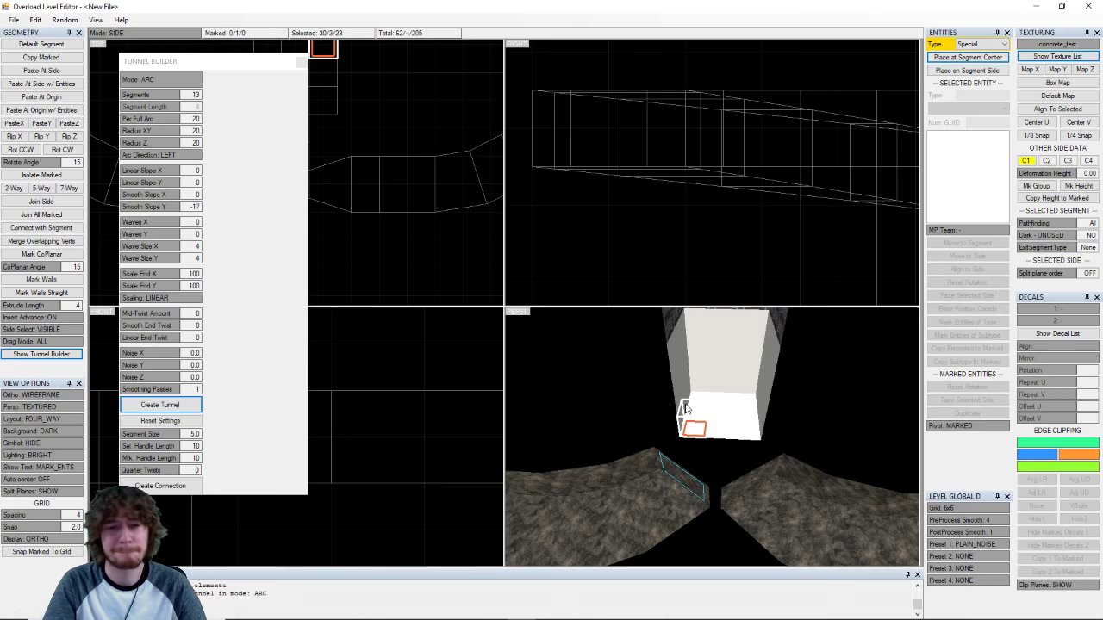
middle_drag(746, 339, 681, 419)
scroll(678, 412, down, 2)
scroll(678, 416, down, 3)
drag(662, 371, 743, 485)
middle_drag(738, 485, 731, 479)
drag(737, 479, 670, 347)
drag(746, 486, 675, 371)
scroll(724, 454, up, 4)
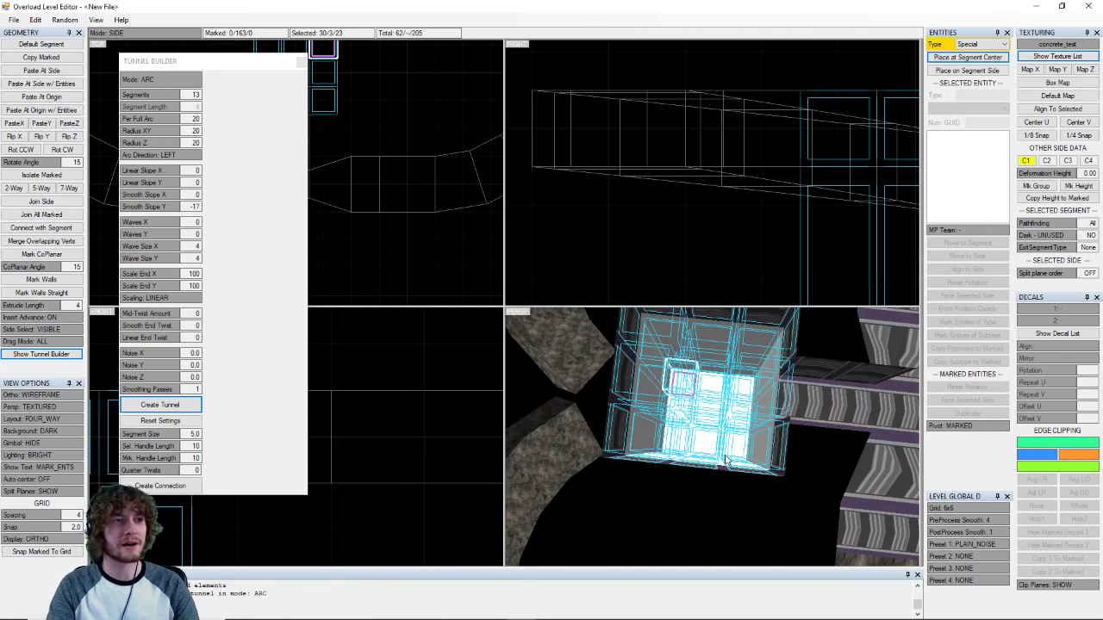
- In segment mode, mark all segments of the cube-shaped room between the tunnels and delete them
key(1)
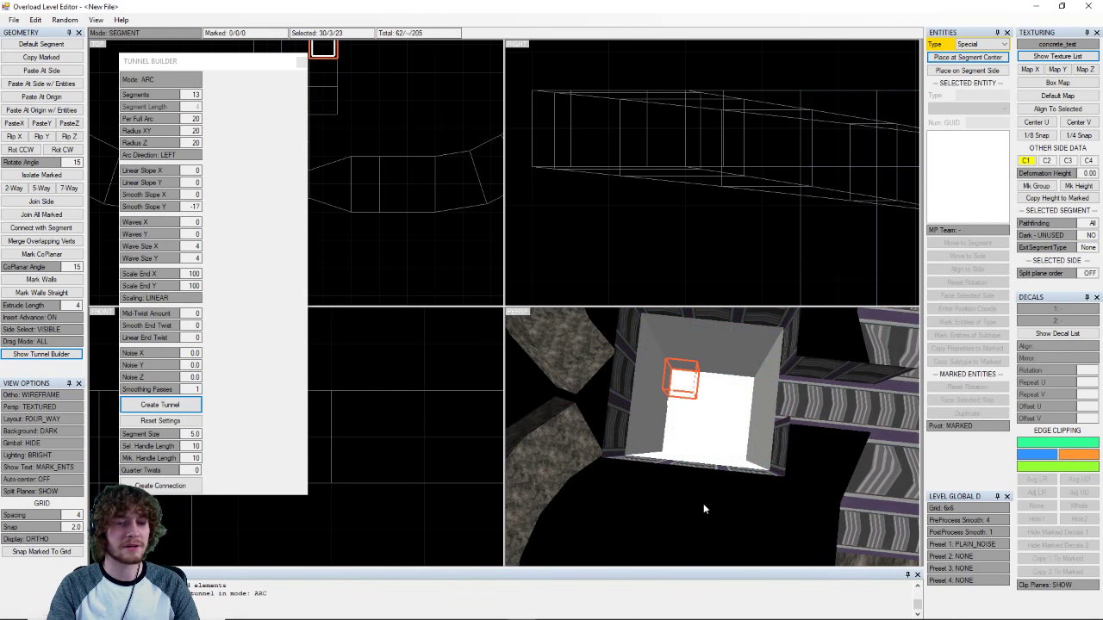
scroll(703, 509, down, 2)
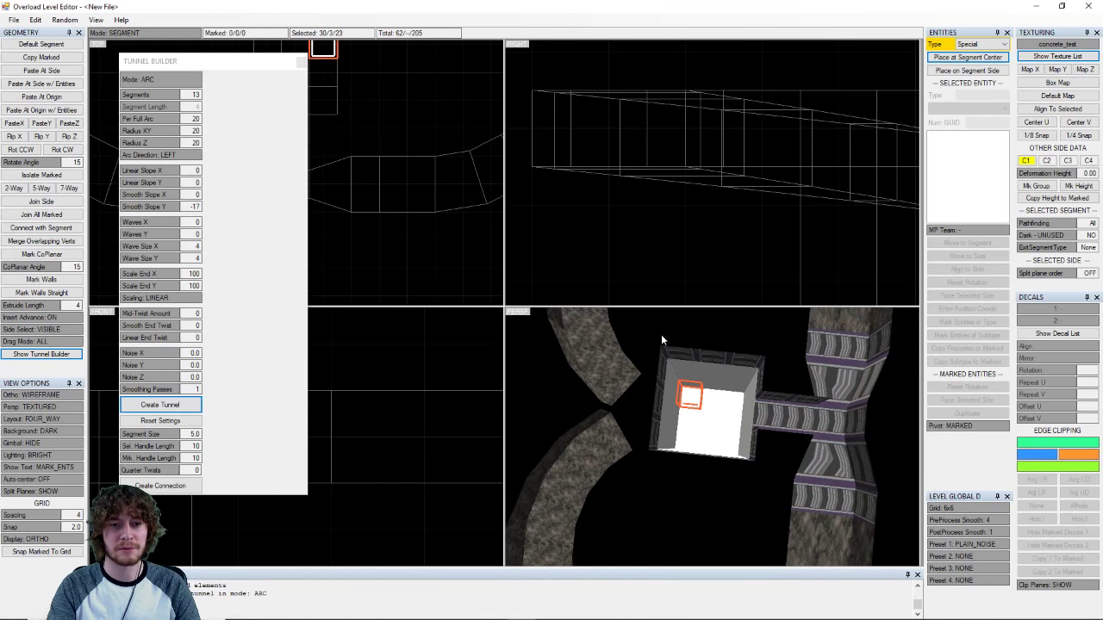
mouse_move(661, 338)
mouse_down()
mouse_move(772, 488)
mouse_move(667, 337)
mouse_move(648, 336)
mouse_up()
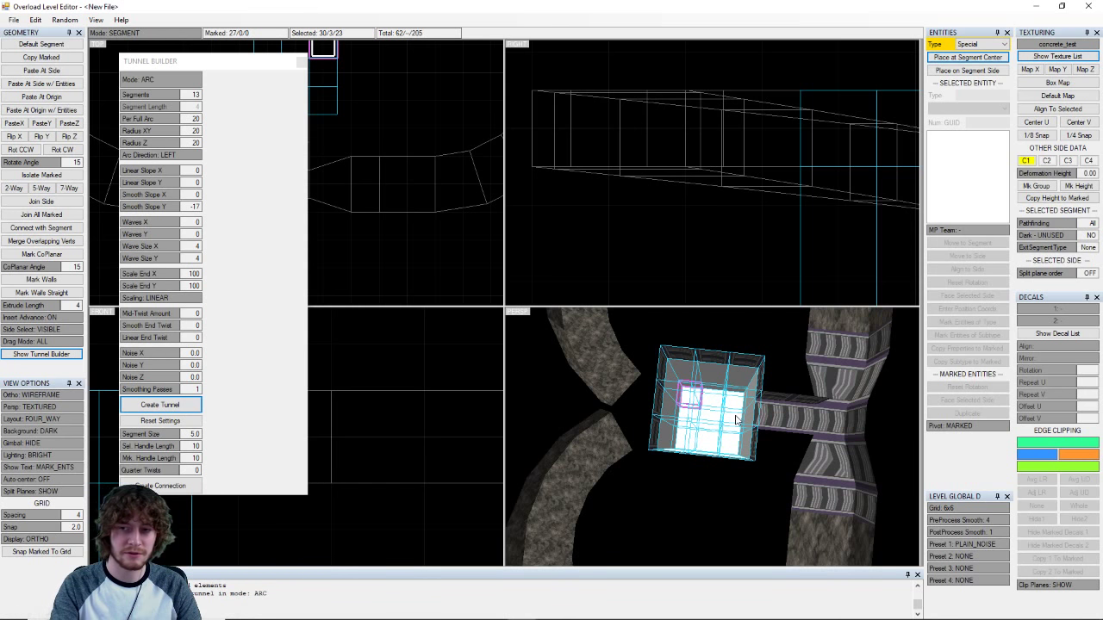
key(Delete)
- In side mode, insert a new segment onto the open end of the hallway that led into the deleted room
scroll(794, 351, down, 4)
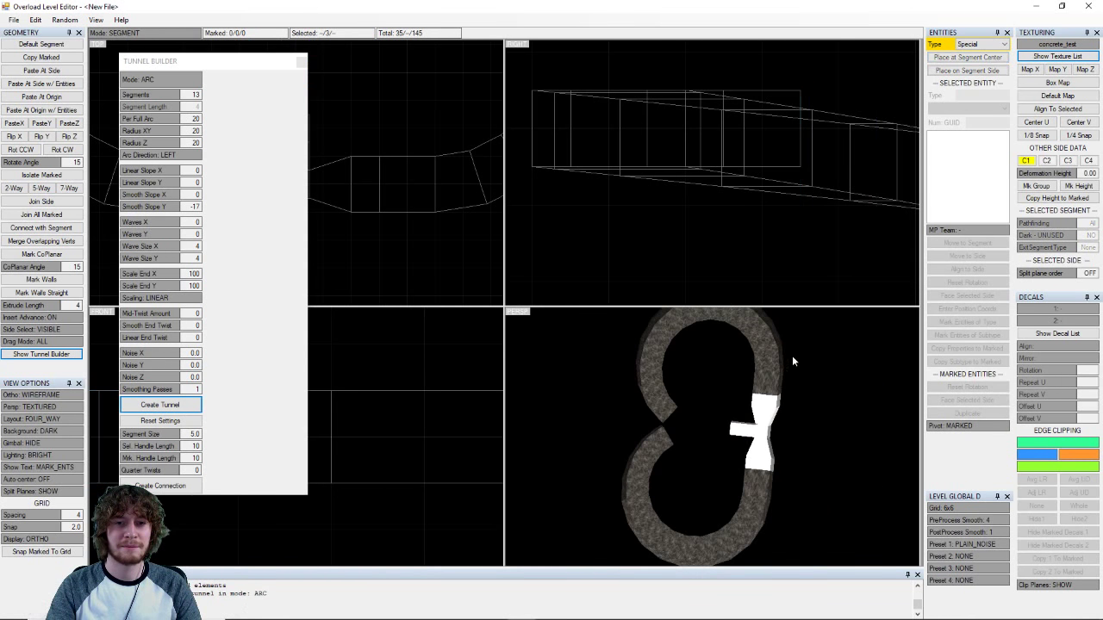
middle_drag(665, 410, 802, 377)
right_drag(801, 380, 581, 355)
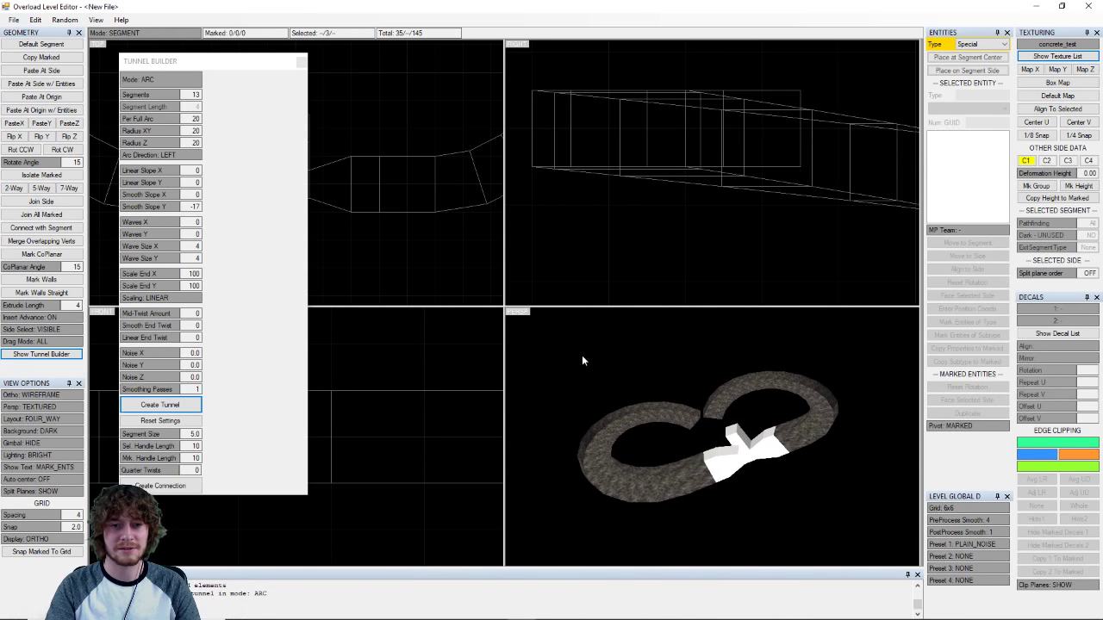
scroll(765, 461, up, 5)
click(765, 461)
right_drag(766, 461, 755, 416)
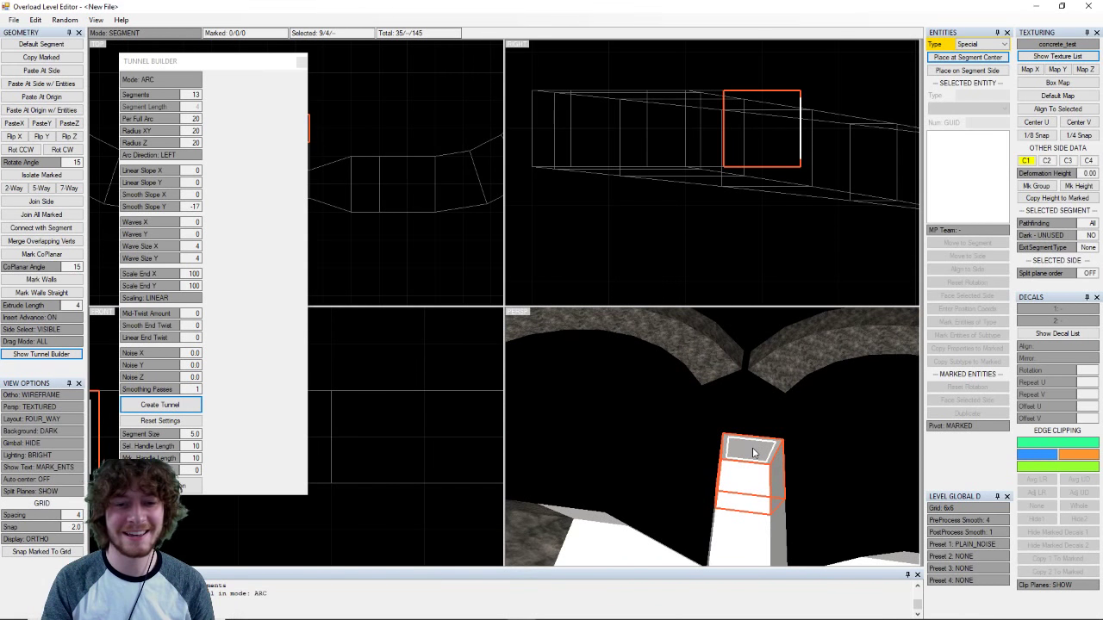
key(Tab)
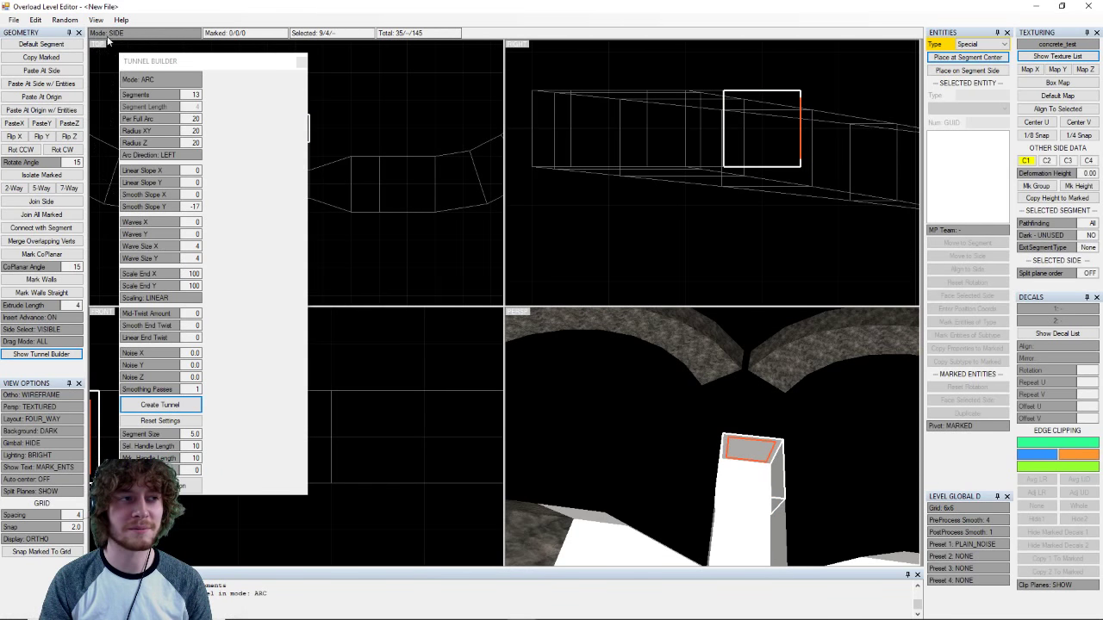
key(Insert)
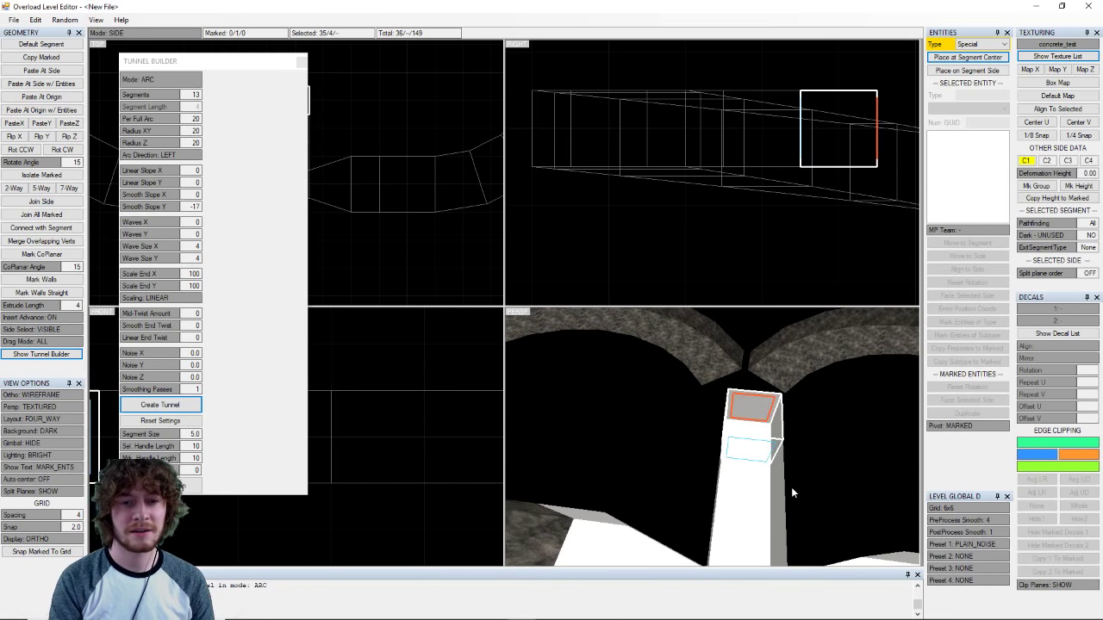
- Move the vertices on both sides of the new segment's outer end outward, flaring that end to about three times its width
right_drag(764, 396, 747, 435)
key(Tab)
click(726, 434)
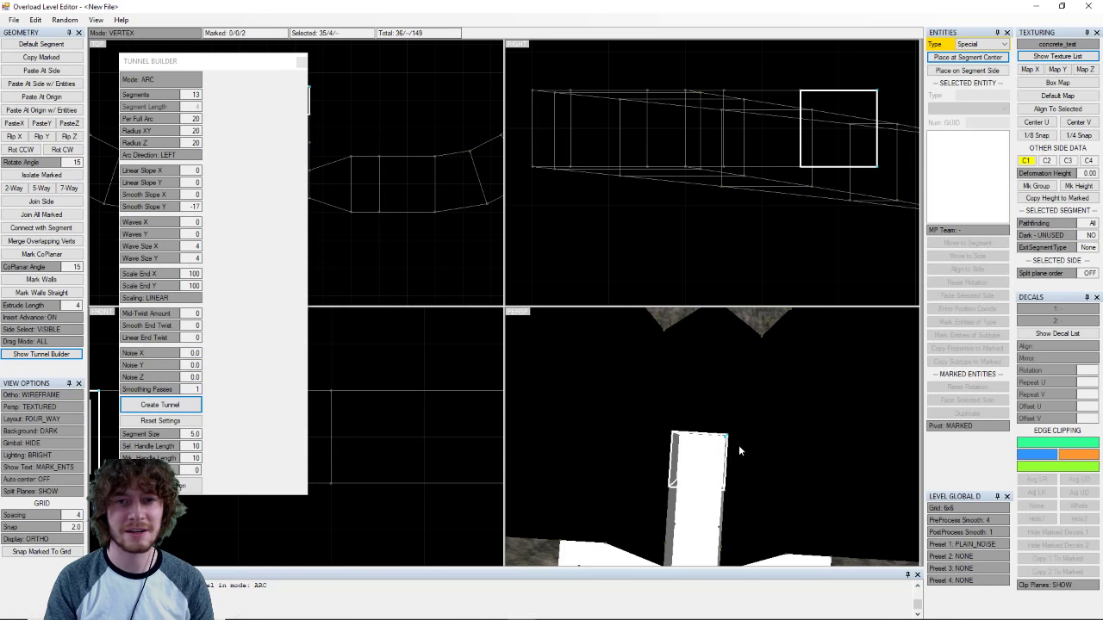
scroll(398, 207, up, 1)
right_drag(338, 169, 396, 223)
scroll(396, 223, up, 4)
right_drag(360, 145, 404, 186)
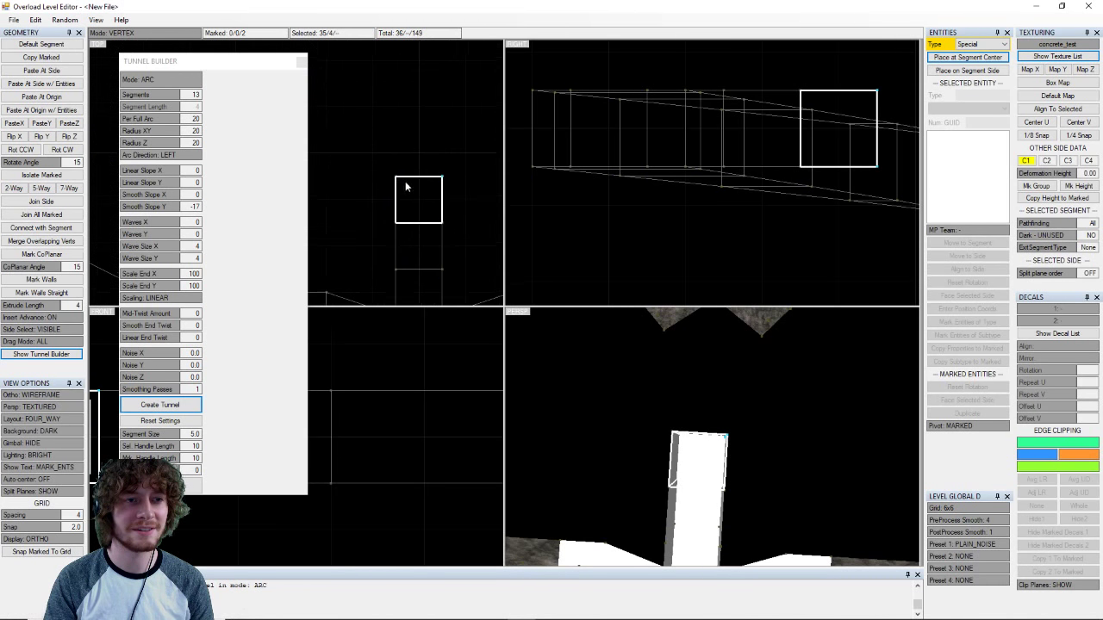
drag(435, 182, 485, 187)
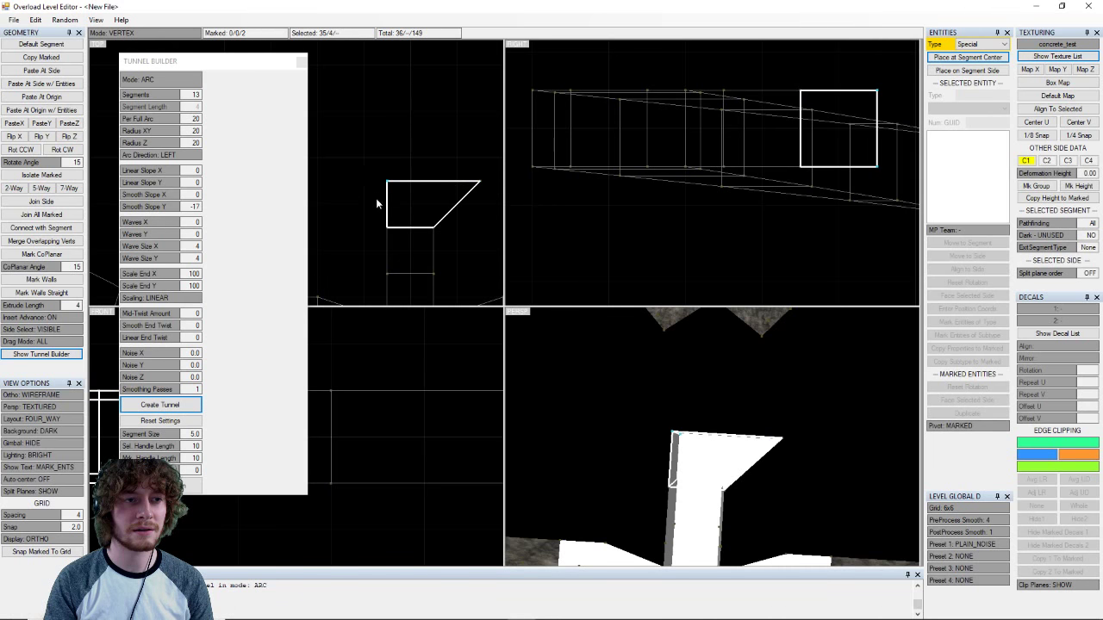
drag(383, 188, 332, 188)
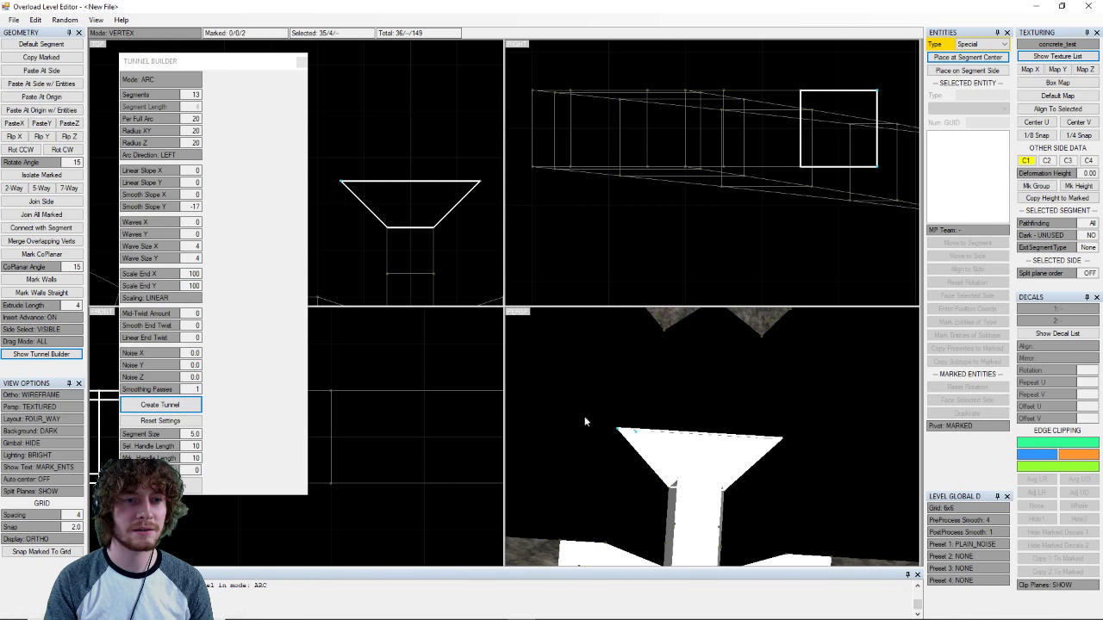
- Mark the wide outer end side of the flared segment and insert a new segment onto it
middle_drag(718, 525, 718, 441)
key(2)
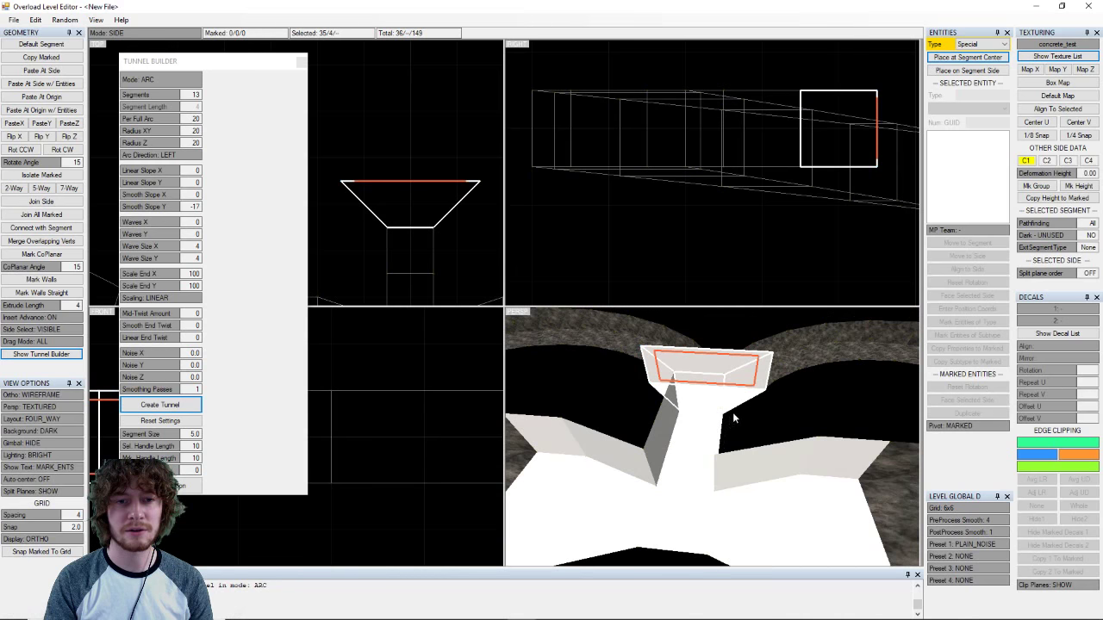
click(720, 376)
middle_drag(732, 374, 704, 482)
click(702, 463)
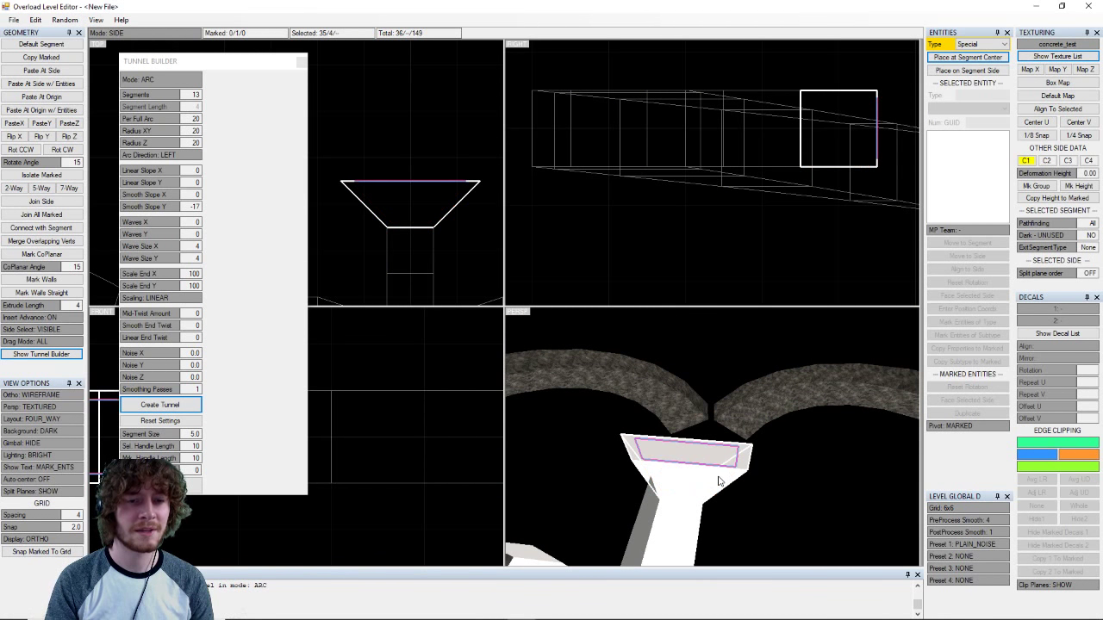
key(Insert)
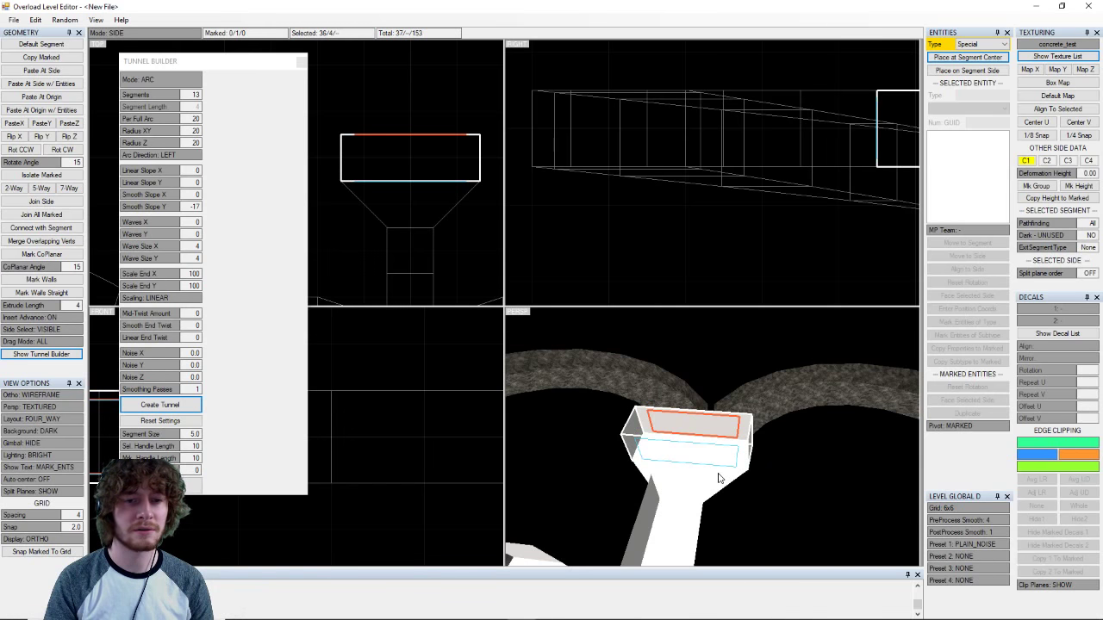
- Mark the wide segment's outer end side and move it toward the arc tunnels until the segment is about 2.5 times as long
key(Escape)
key(space)
middle_drag(694, 411, 616, 517)
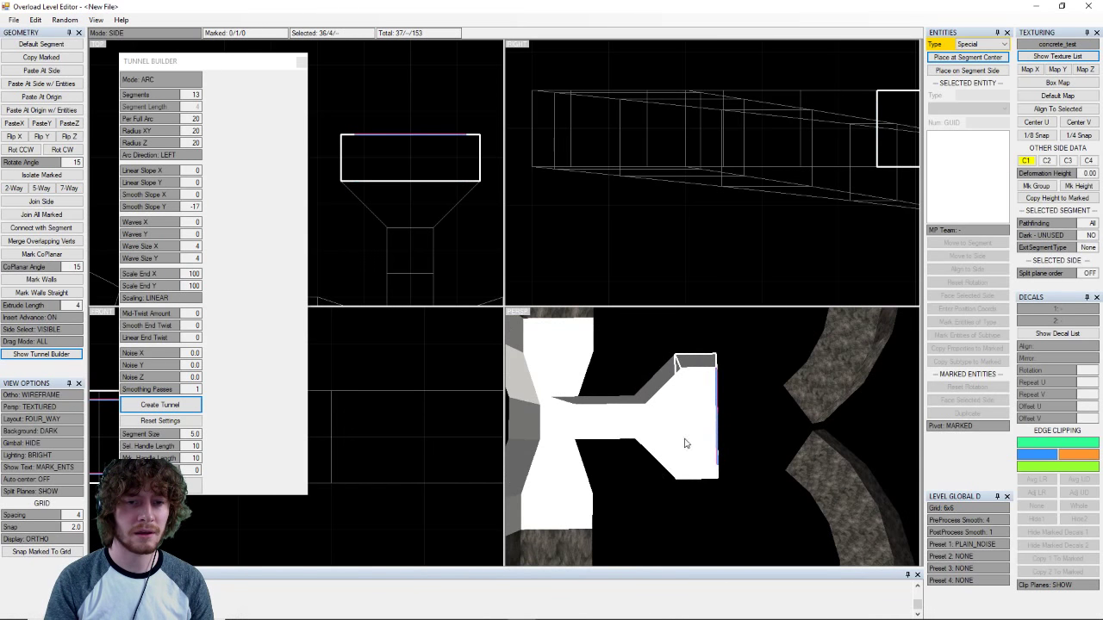
drag(685, 443, 792, 418)
middle_drag(785, 441, 746, 433)
- Insert a segment onto the lengthened segment's underside, and move the new segment's bottom side downward
click(682, 444)
key(Escape)
key(space)
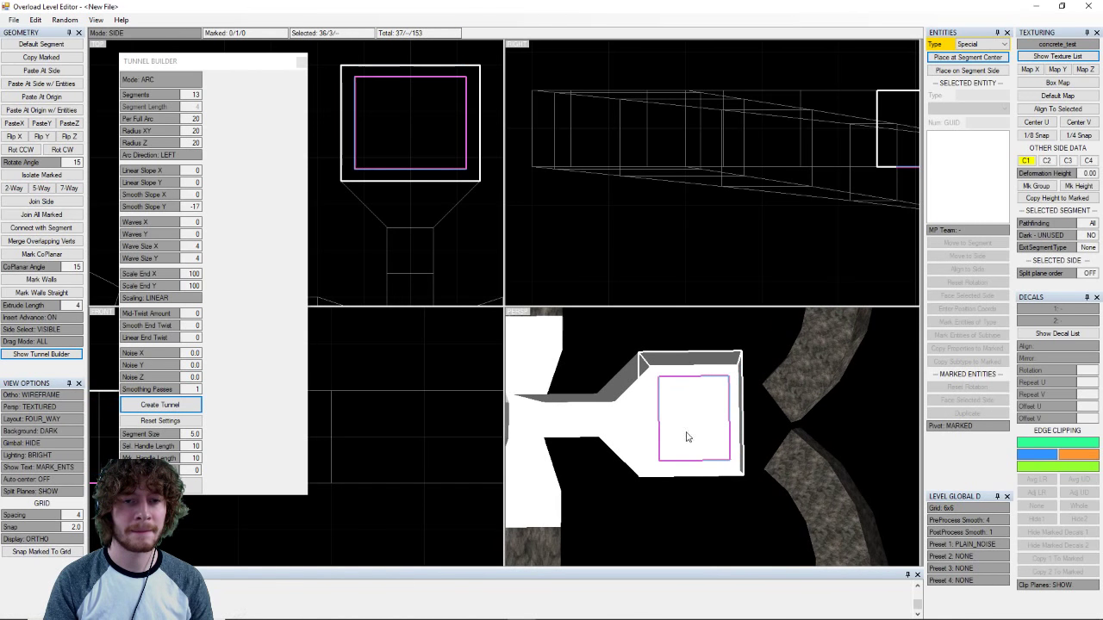
key(i)
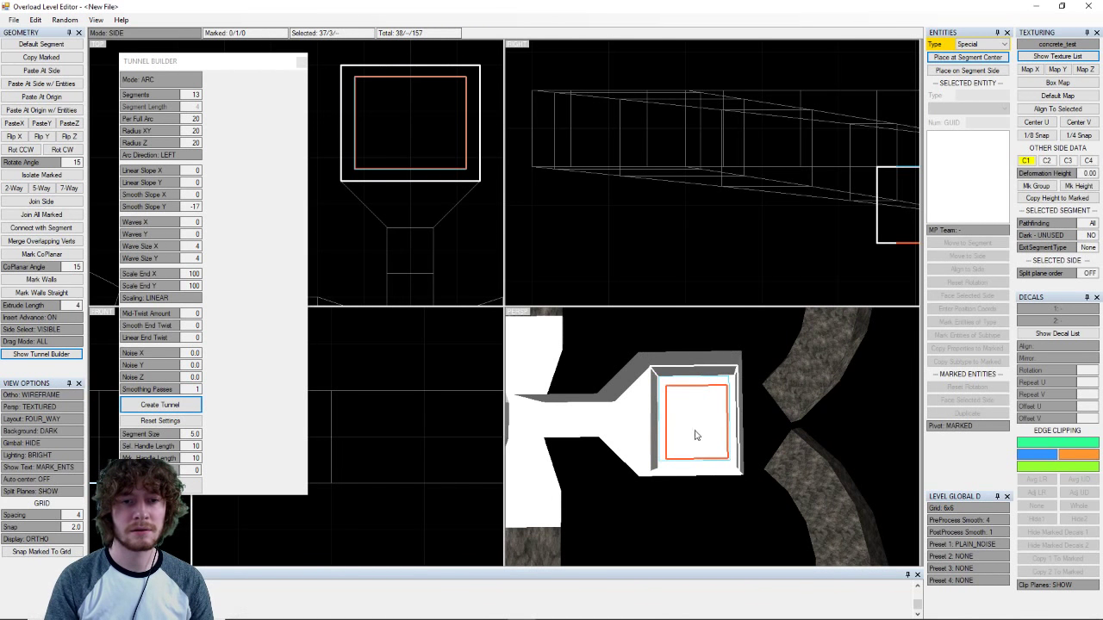
middle_drag(696, 435, 693, 339)
middle_drag(709, 499, 714, 449)
mouse_move(710, 492)
mouse_down()
mouse_move(712, 527)
mouse_move(712, 501)
mouse_up()
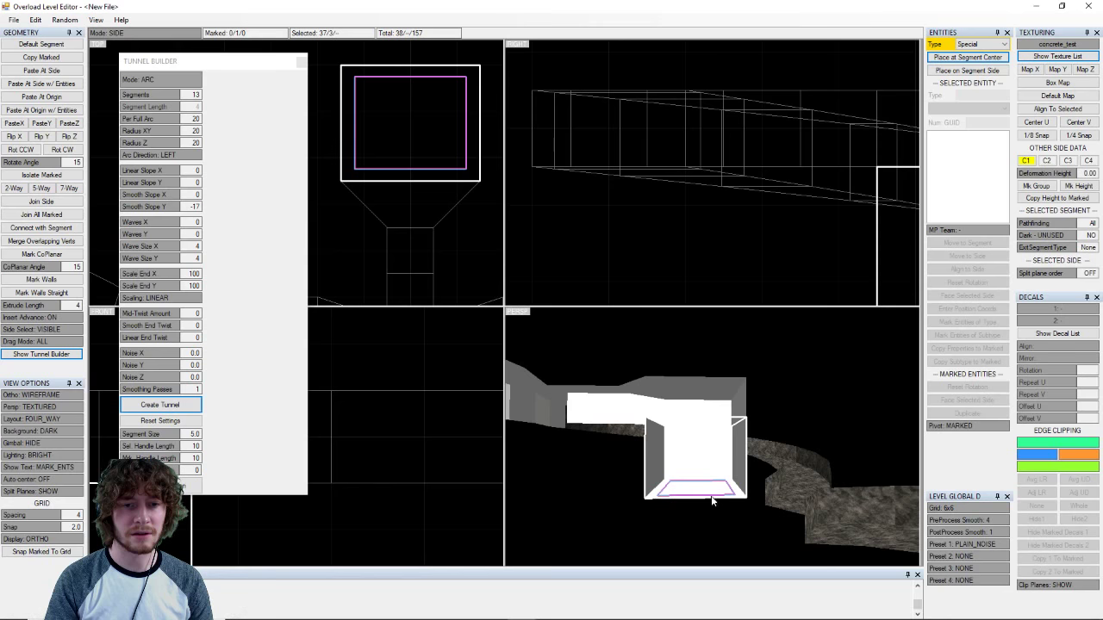
- Insert another segment onto the bottom side of the segment beneath the wide room segment
middle_drag(711, 502, 746, 511)
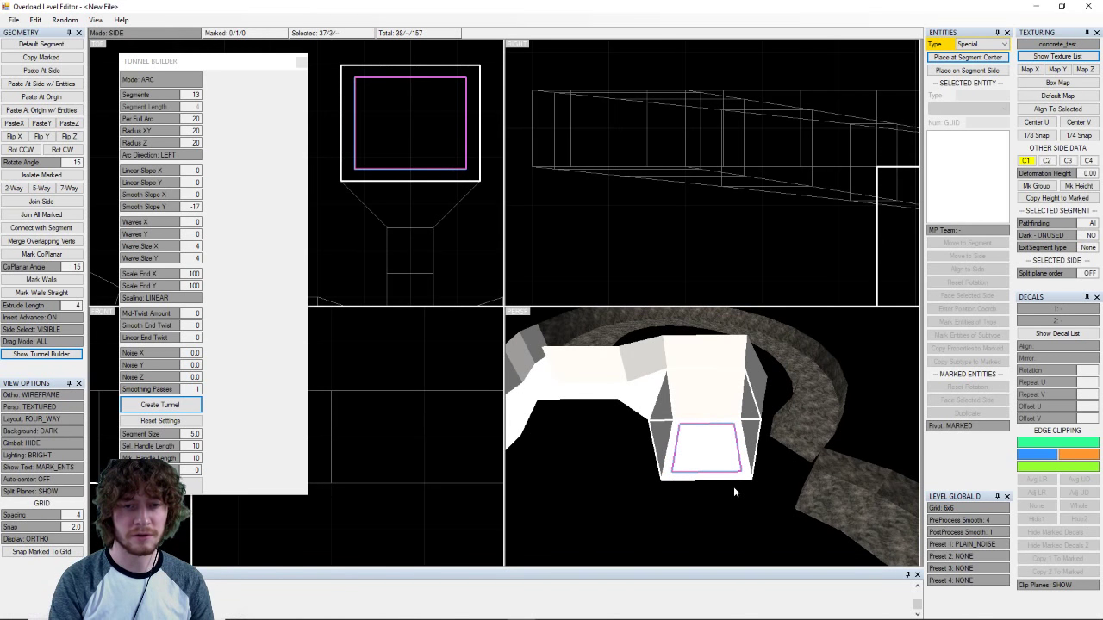
key(Insert)
middle_drag(799, 498, 743, 541)
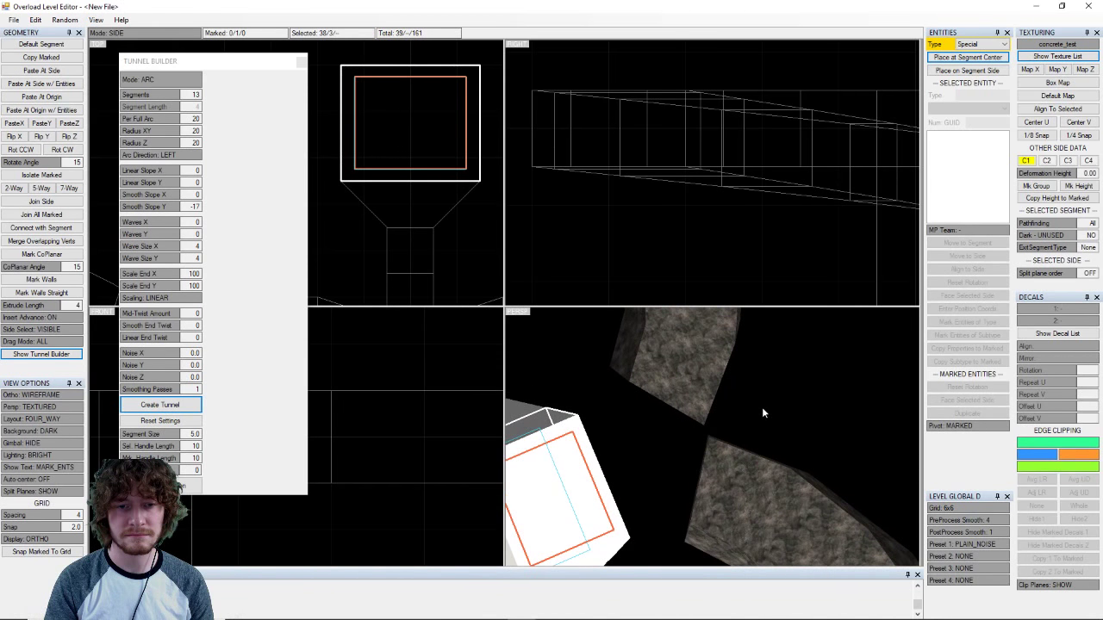
middle_drag(763, 413, 767, 444)
scroll(782, 513, up, 2)
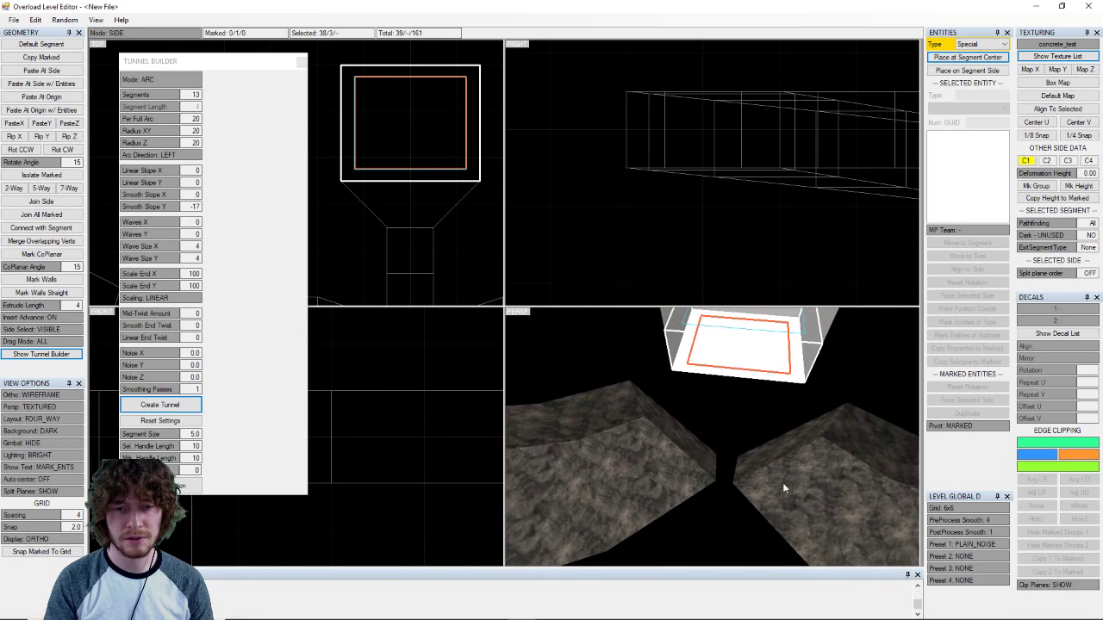
- Select one arc tunnel's last segment at the gap and mark its open end side
click(776, 455)
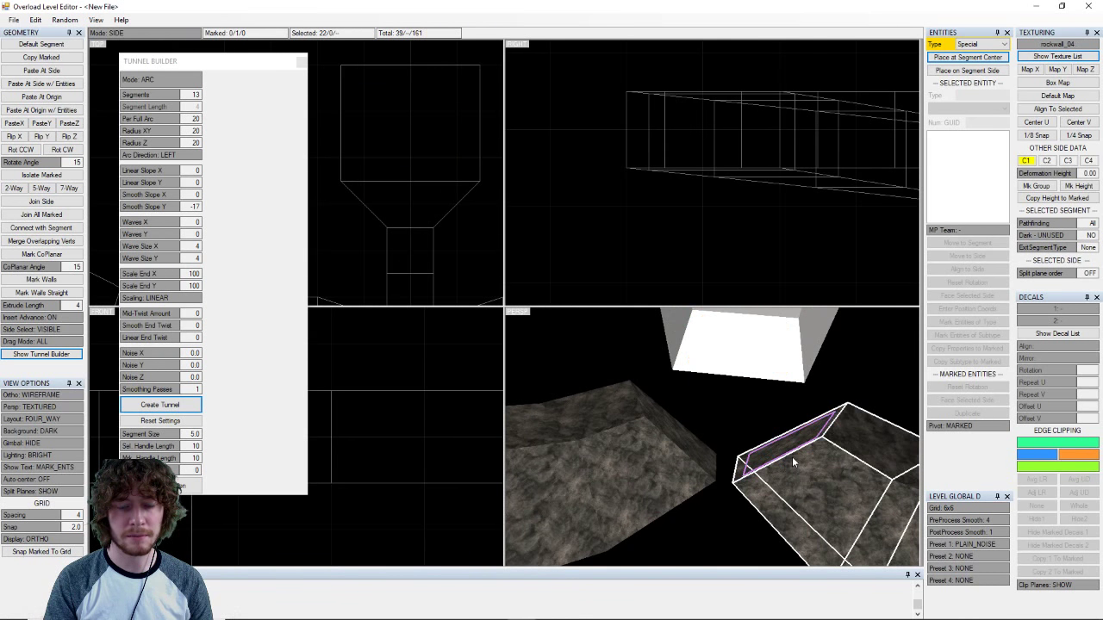
middle_drag(807, 424, 780, 489)
right_drag(780, 491, 772, 430)
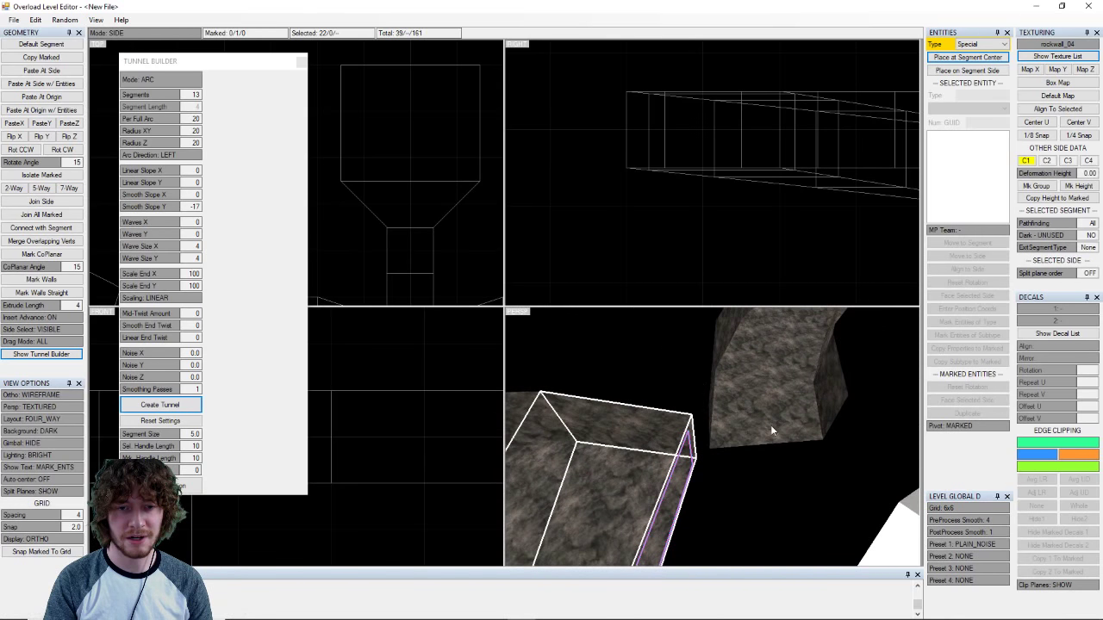
click(657, 497)
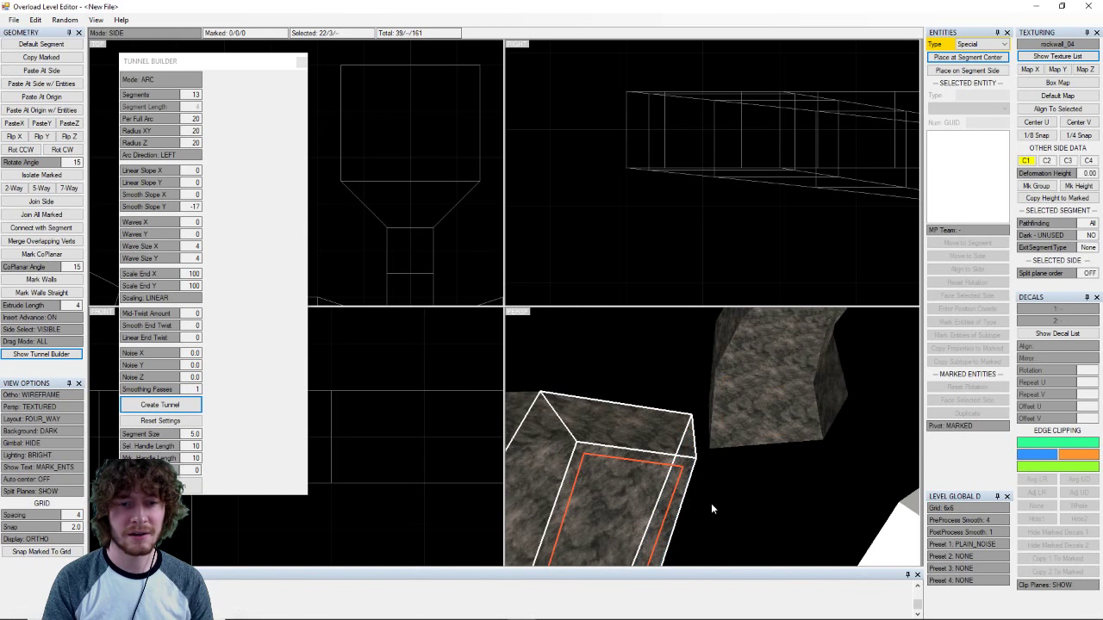
key(s)
key(s)
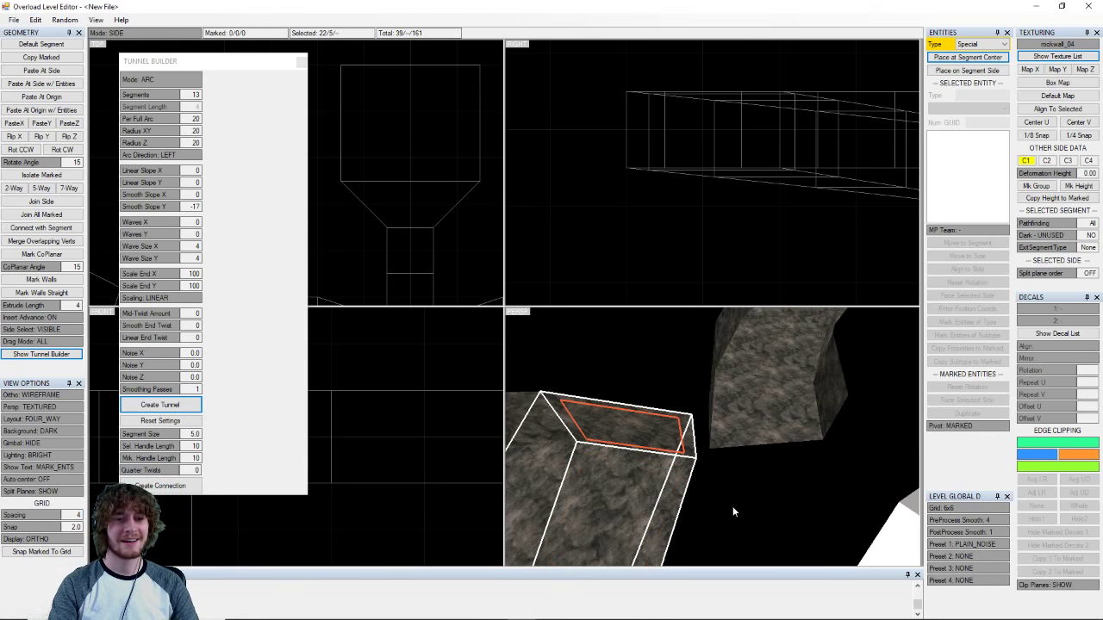
right_drag(734, 507, 677, 449)
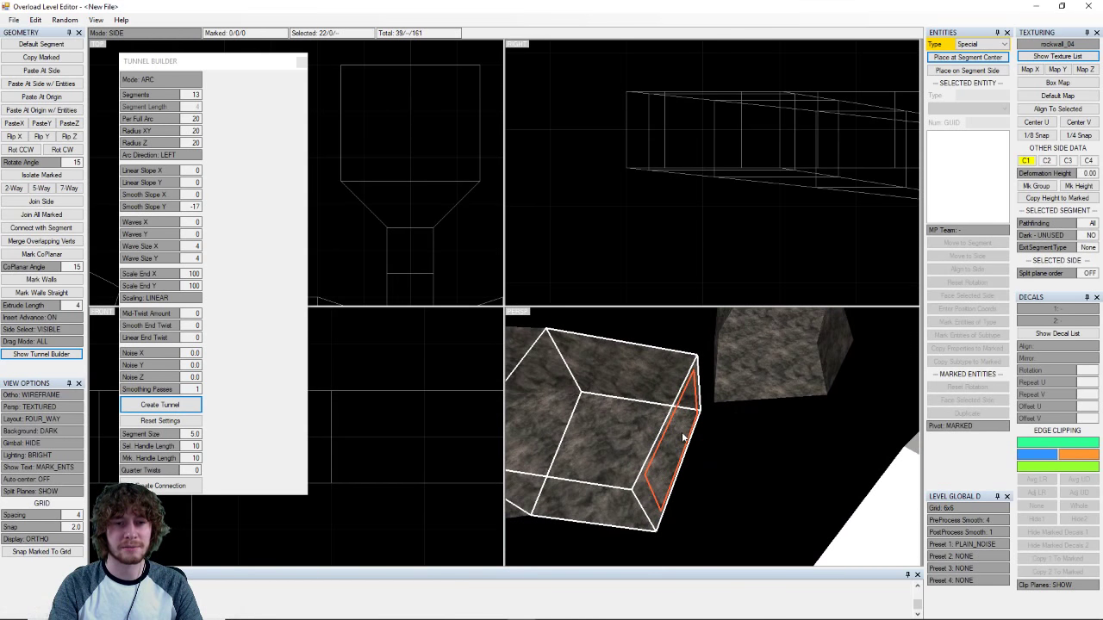
- Select the open end side of the opposite arc tunnel and connect it to the marked tunnel end with a segment
click(767, 380)
key(s)
key(s)
key(s)
key(s)
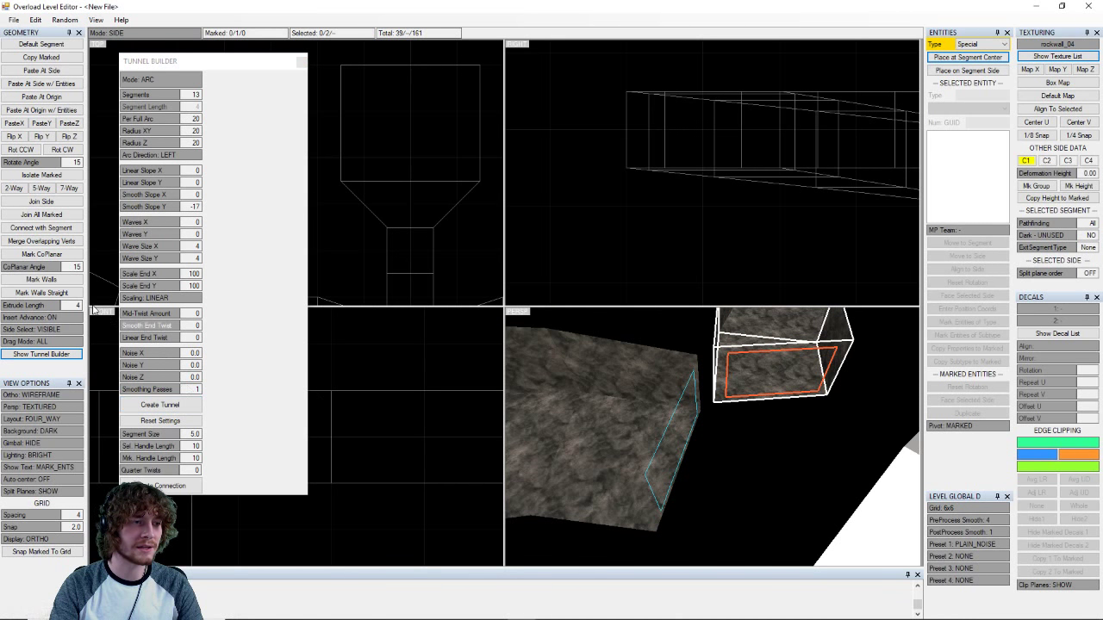
click(35, 228)
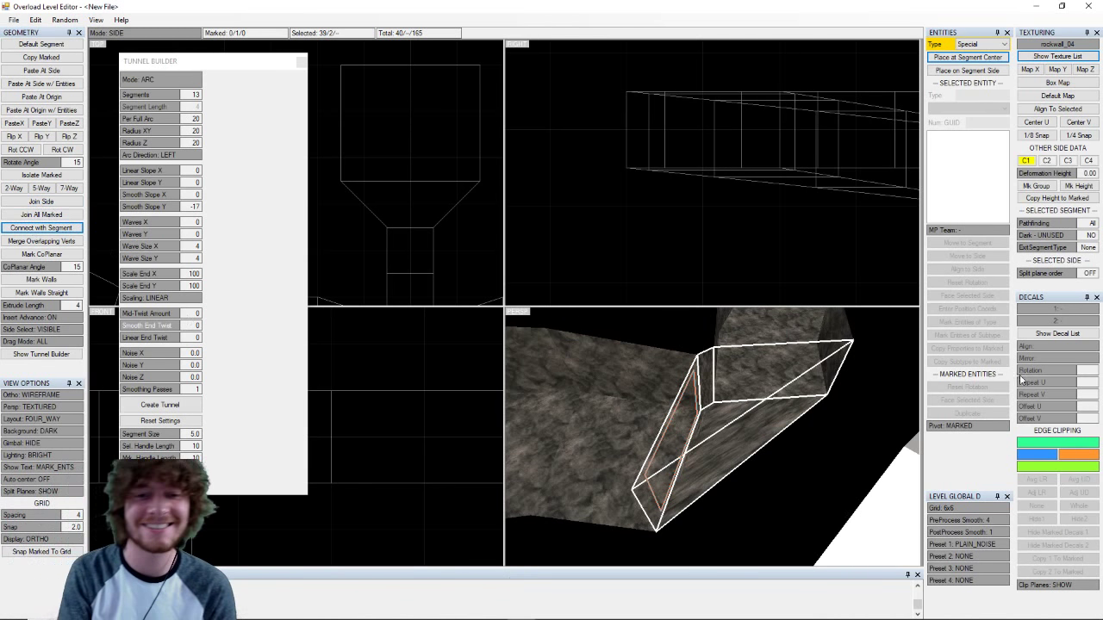
- Inspect the new connecting segment between the two arc tunnels from outside and from inside the tunnels
scroll(764, 405, down, 1)
scroll(759, 398, up, 4)
middle_drag(721, 414, 809, 414)
right_drag(809, 417, 764, 431)
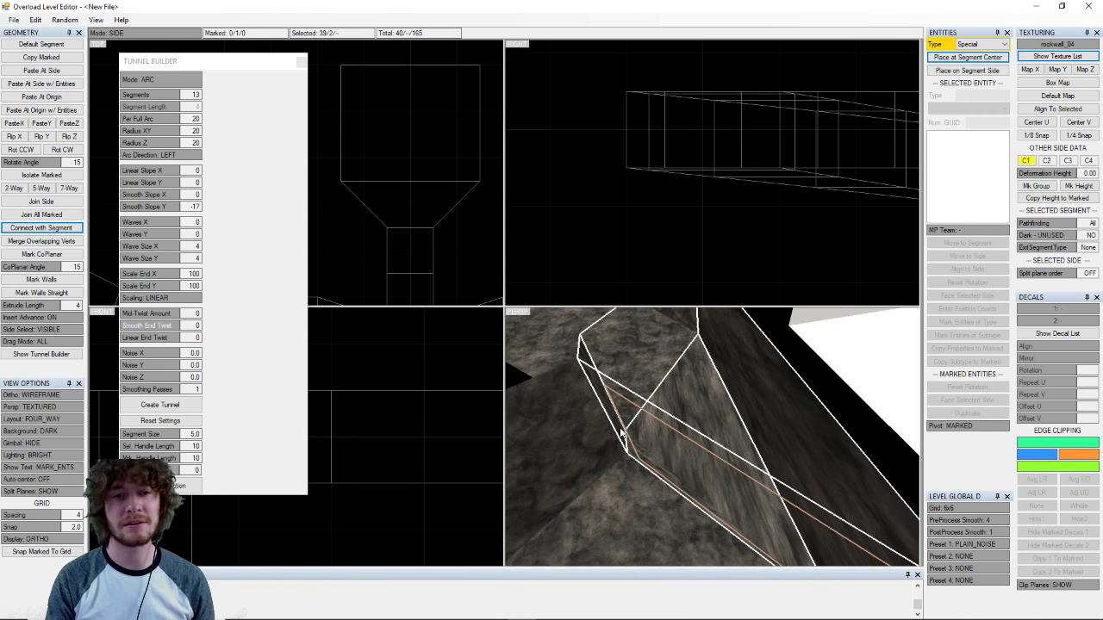
right_drag(598, 420, 631, 473)
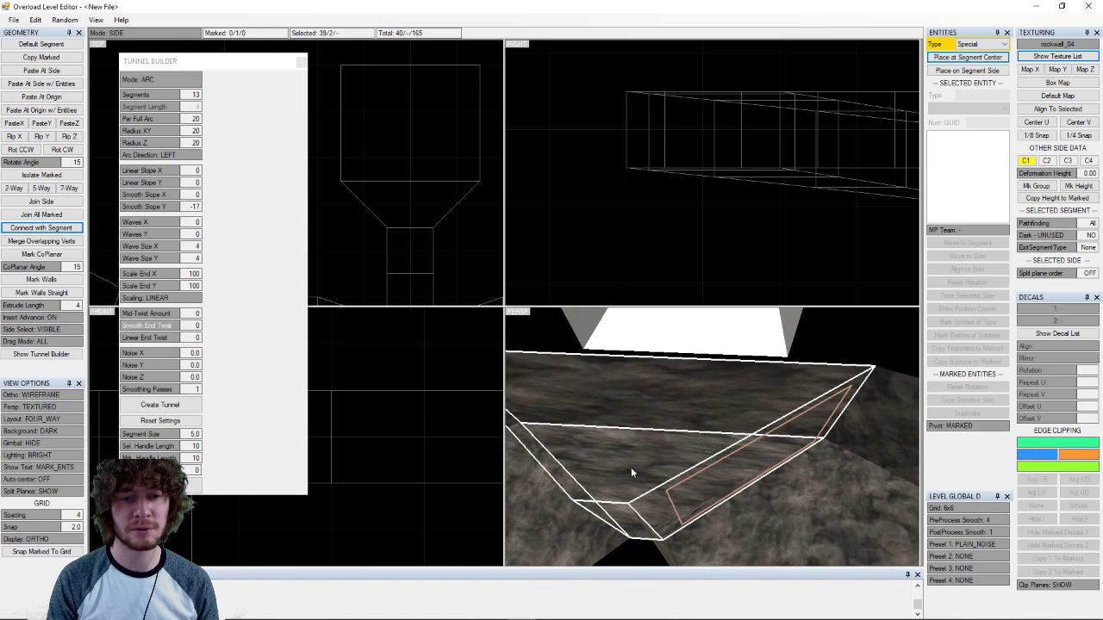
right_drag(683, 447, 665, 468)
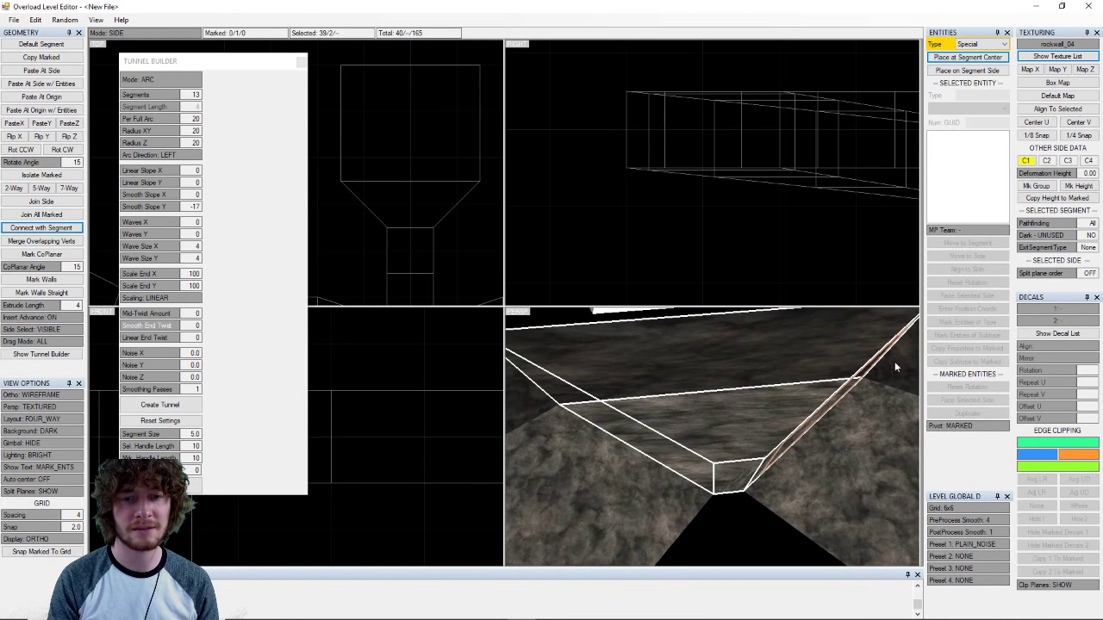
right_drag(649, 374, 694, 480)
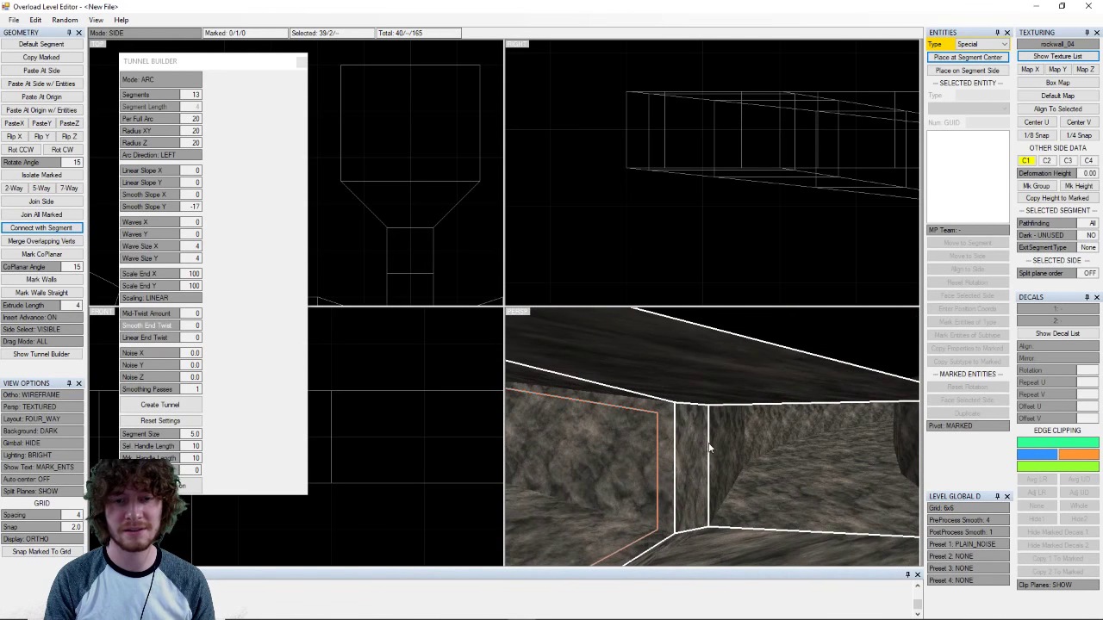
- Mark the tunnel connector's side facing the room and connect it with a segment to the lowest room segment's facing side
right_drag(721, 419, 745, 460)
click(744, 461)
key(a)
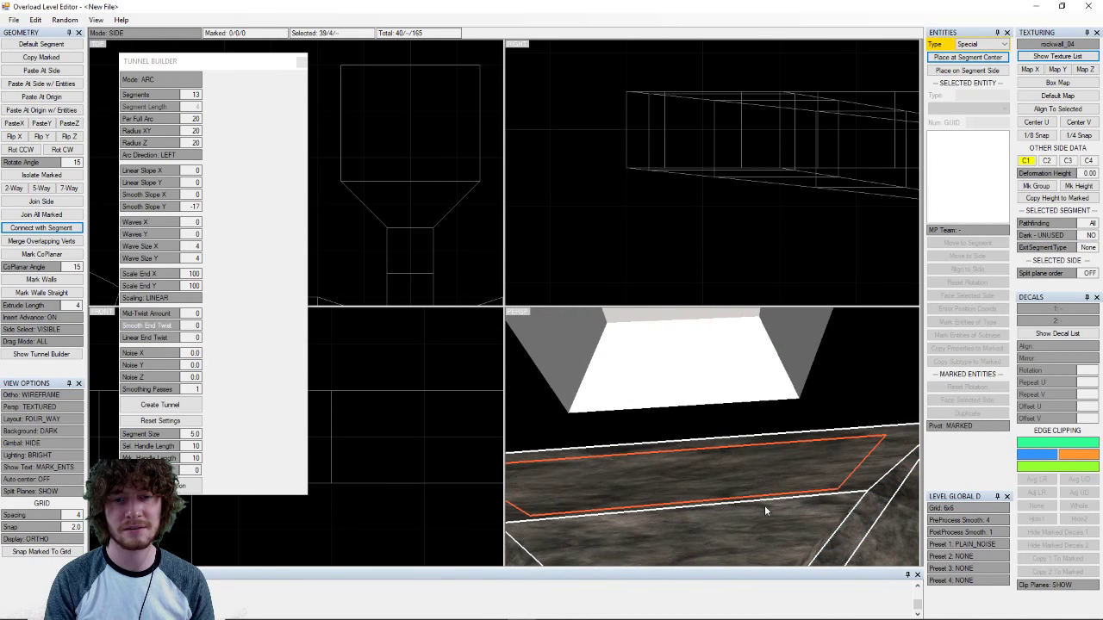
right_drag(765, 511, 635, 437)
click(622, 408)
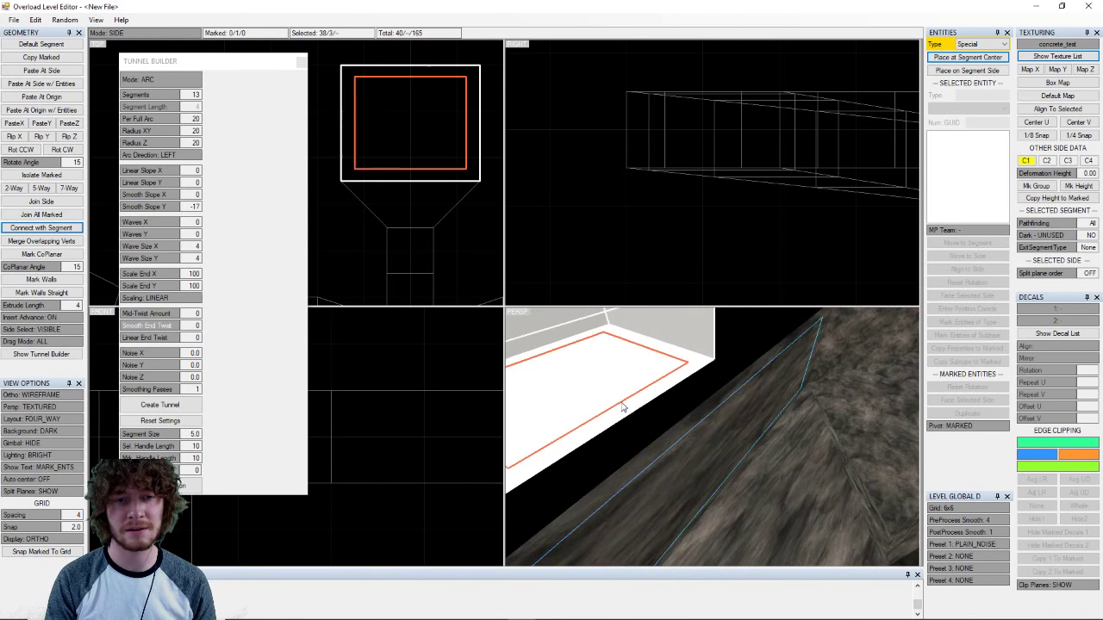
click(579, 411)
click(179, 355)
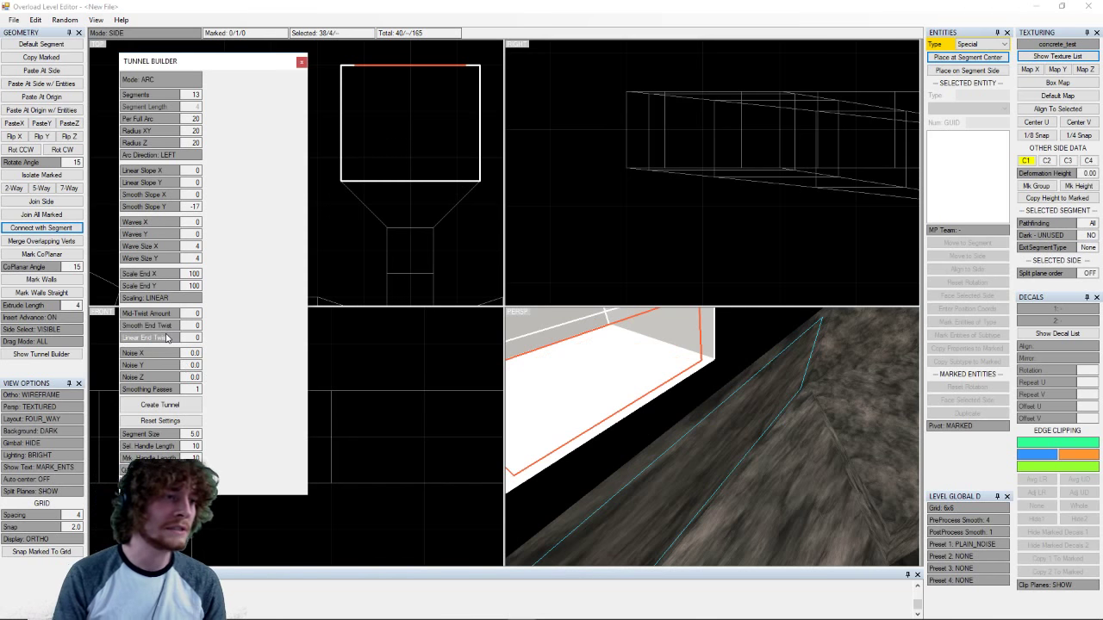
click(49, 230)
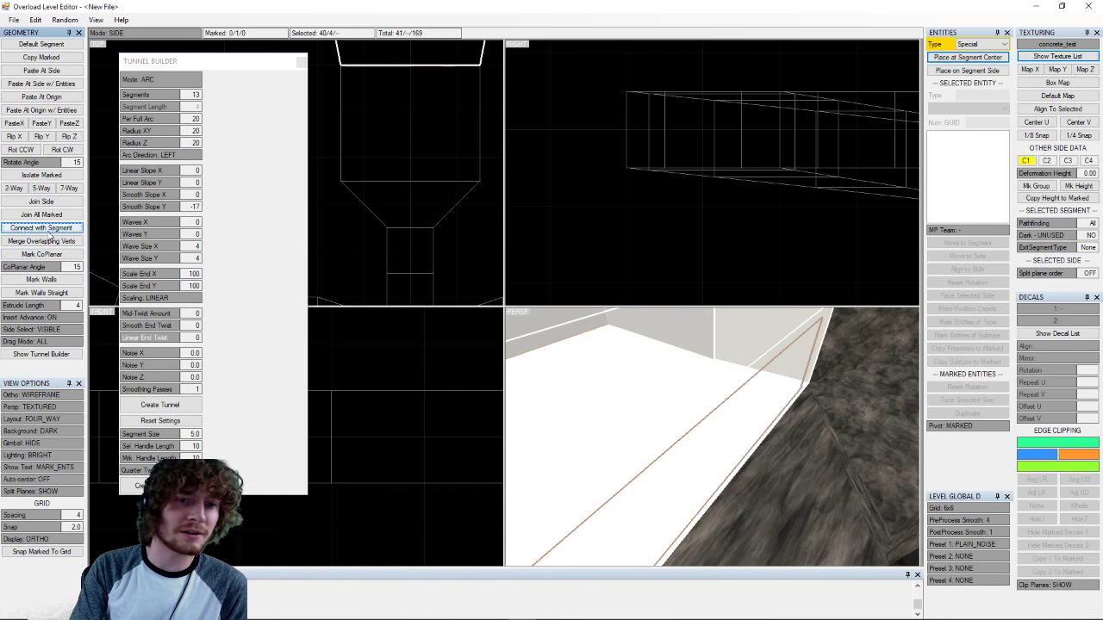
- Examine the whole level and the new link between the room and the joined arc tunnels
right_drag(566, 411, 767, 415)
scroll(729, 418, down, 10)
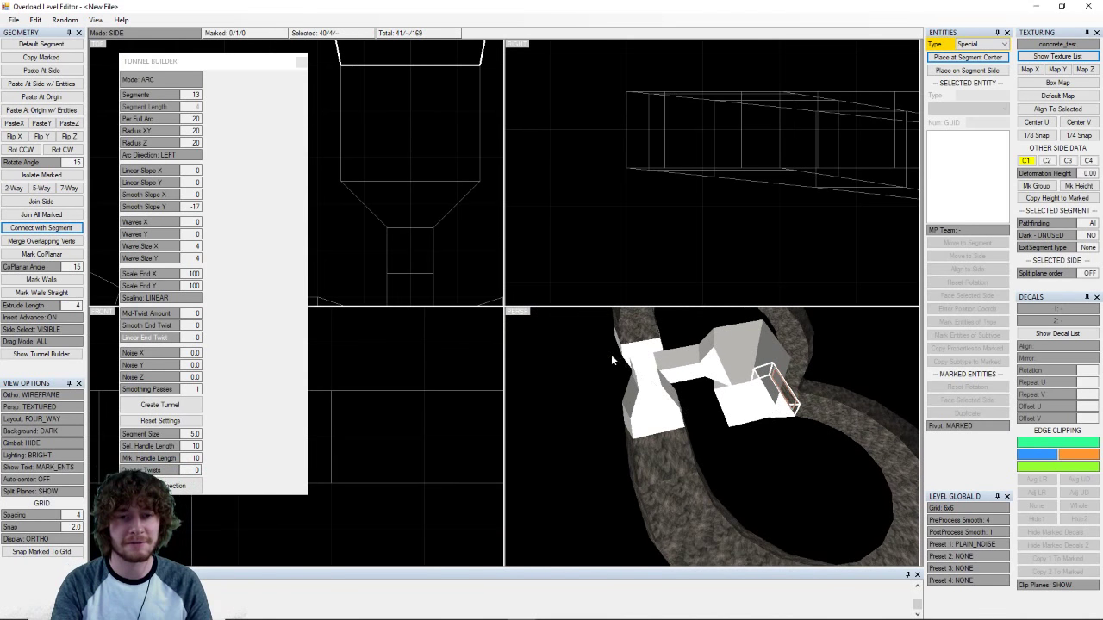
scroll(681, 405, down, 5)
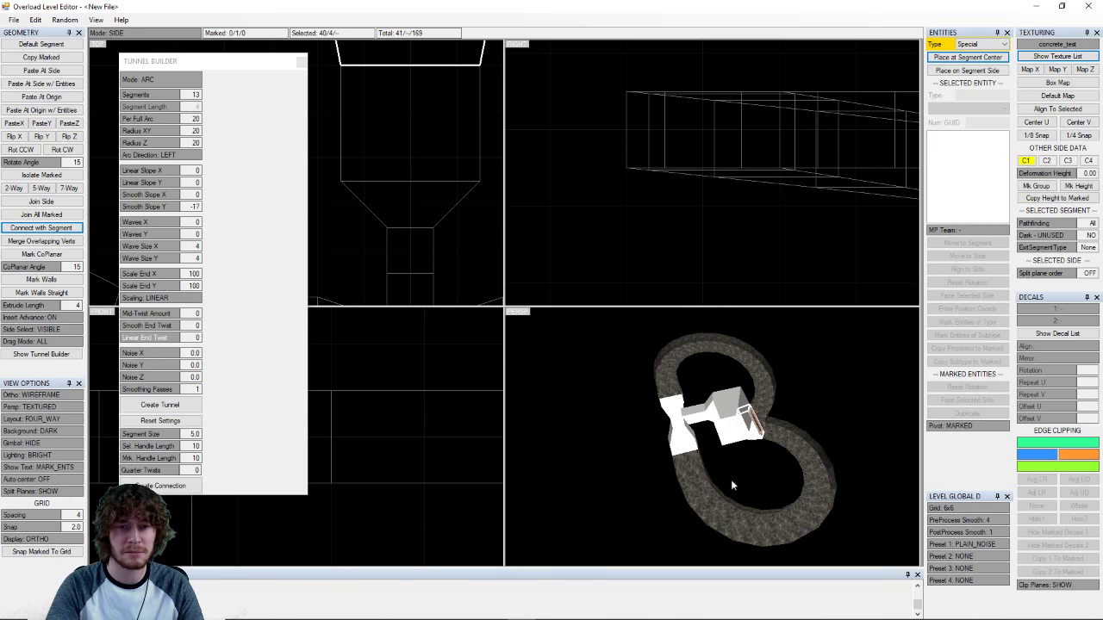
scroll(641, 419, up, 5)
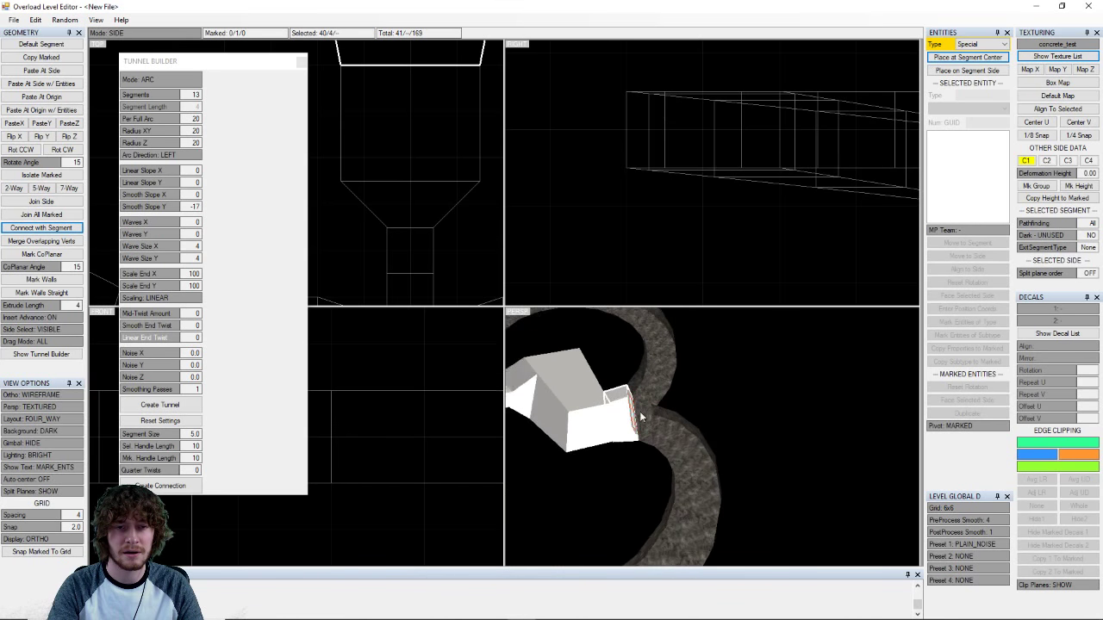
middle_drag(640, 417, 769, 433)
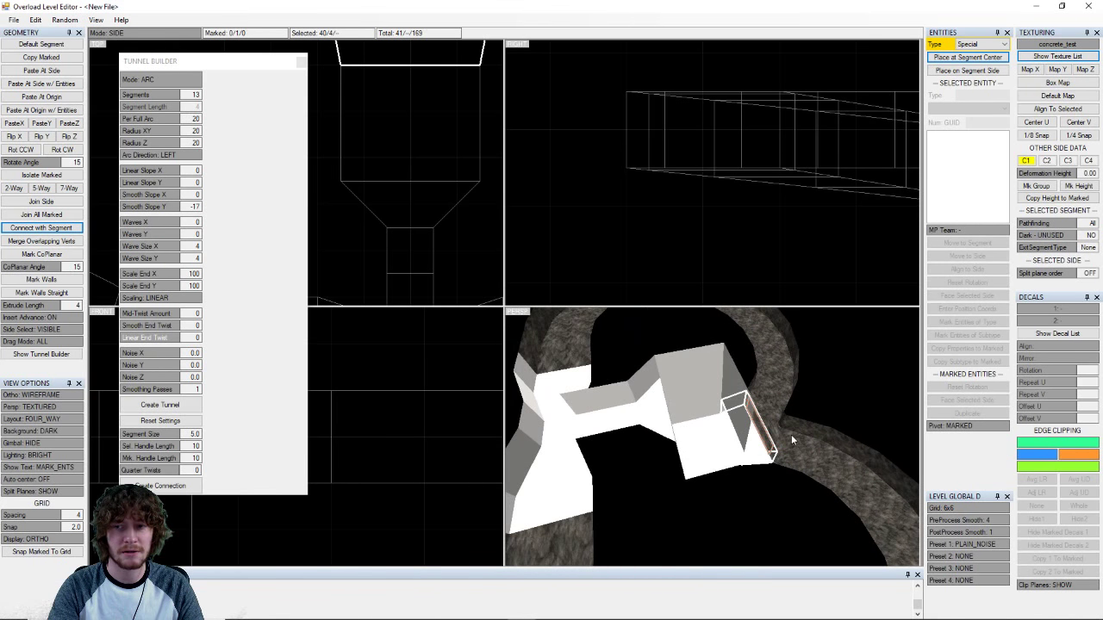
scroll(795, 438, up, 3)
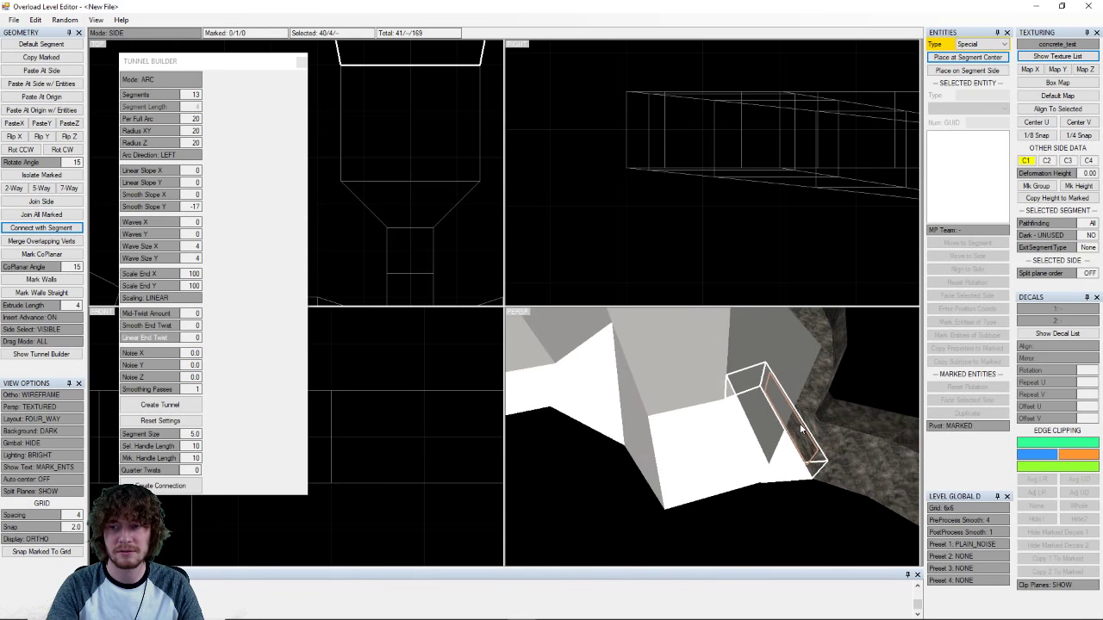
middle_drag(799, 427, 693, 452)
right_drag(692, 453, 746, 428)
- Select the tunnel connector's floor side and examine the wedge shape where the tunnels and the room link meet
click(727, 452)
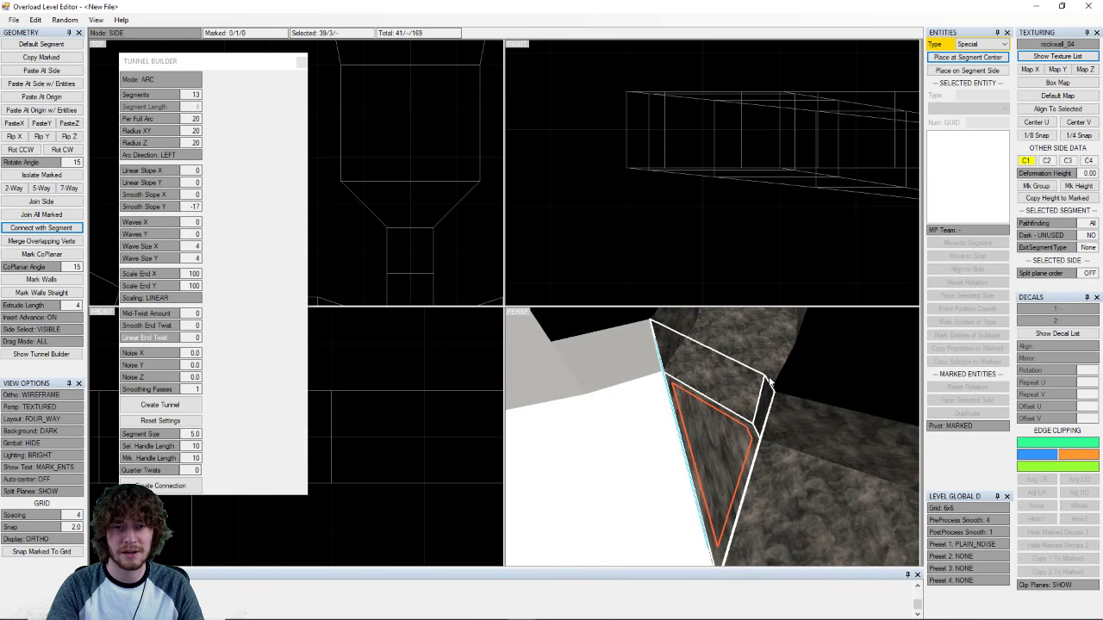
right_drag(766, 434, 756, 422)
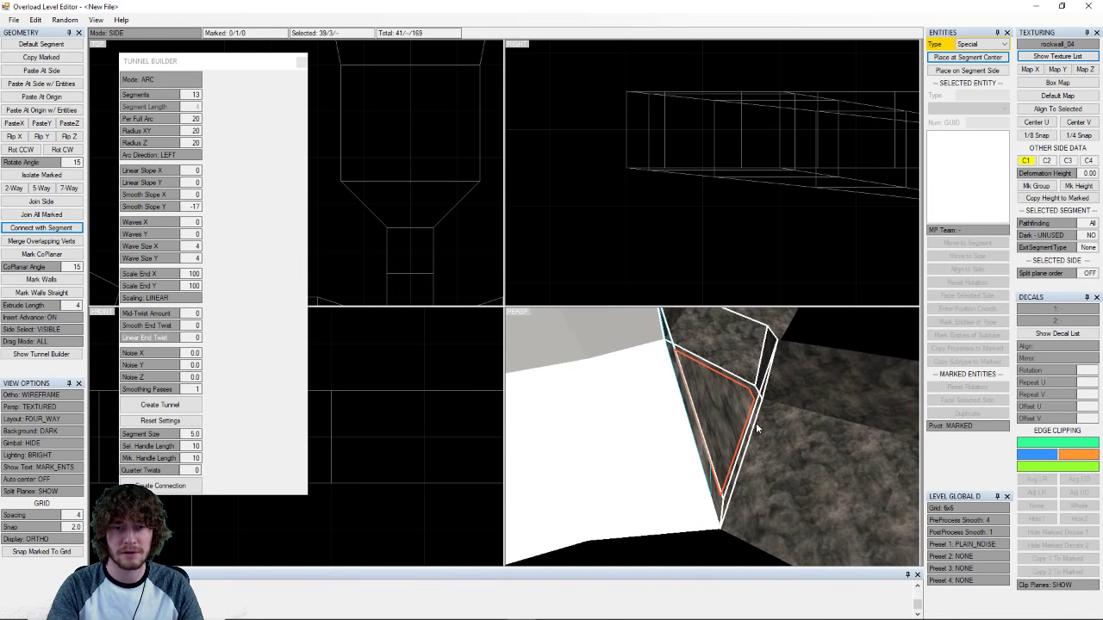
right_drag(705, 384, 665, 401)
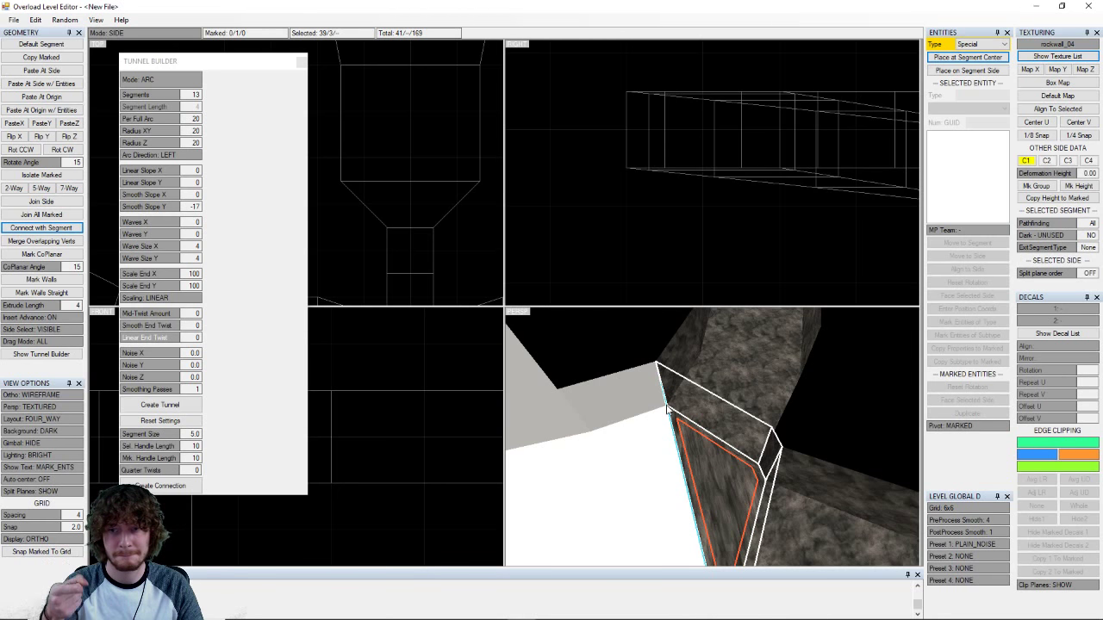
click(645, 477)
right_drag(637, 462, 795, 474)
click(764, 439)
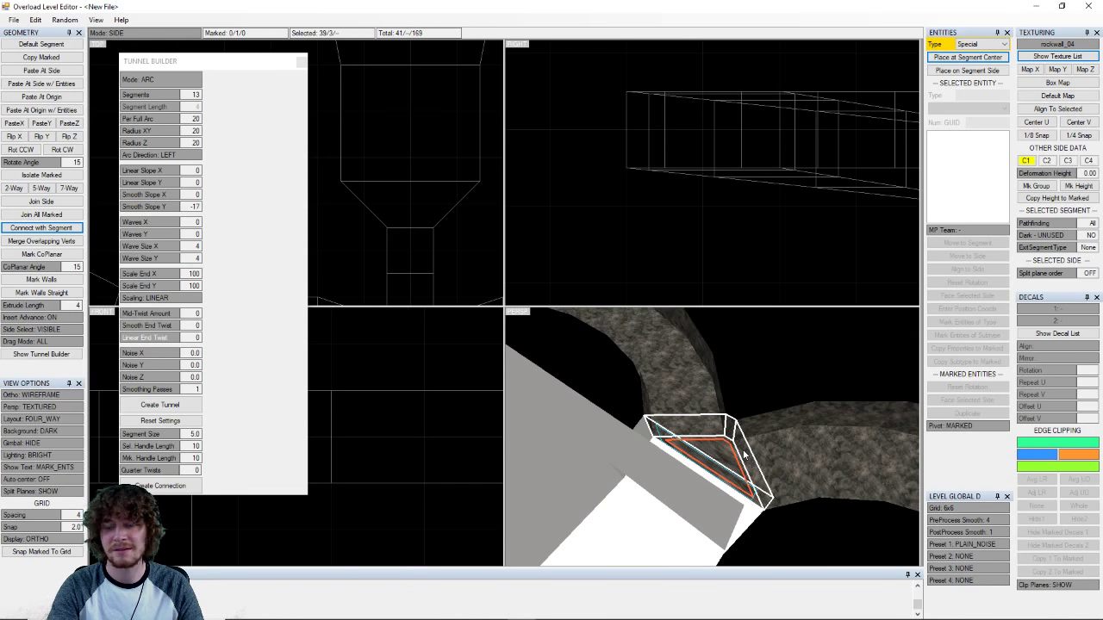
right_drag(747, 431, 769, 483)
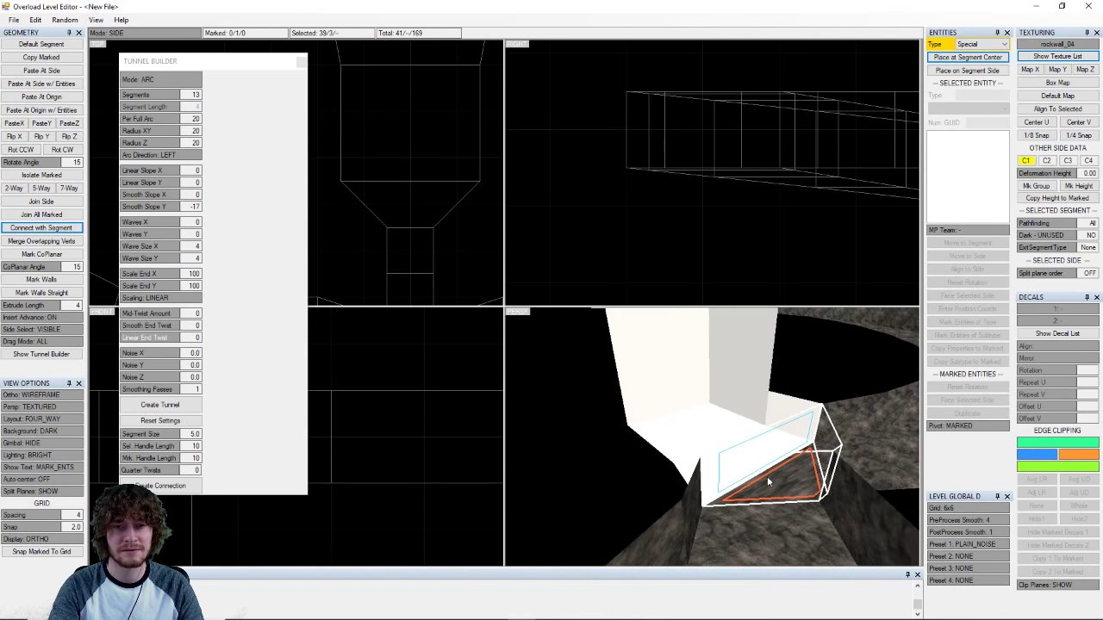
scroll(756, 457, down, 2)
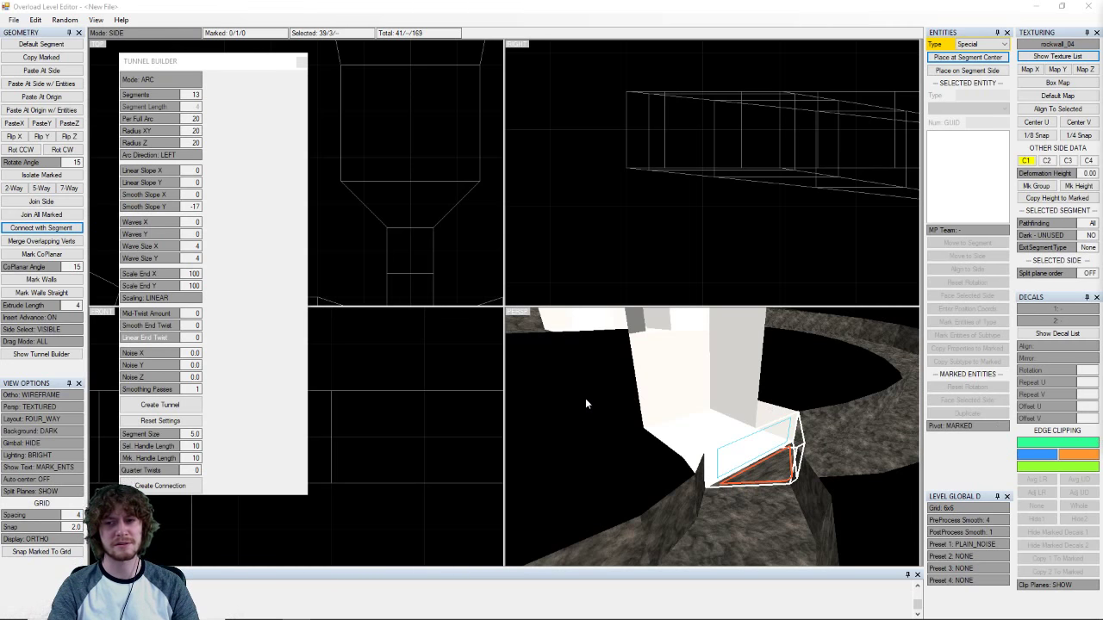
- Select the middle segment of the stacked room and mark its four vertical sides
middle_drag(651, 376, 776, 443)
scroll(780, 442, down, 5)
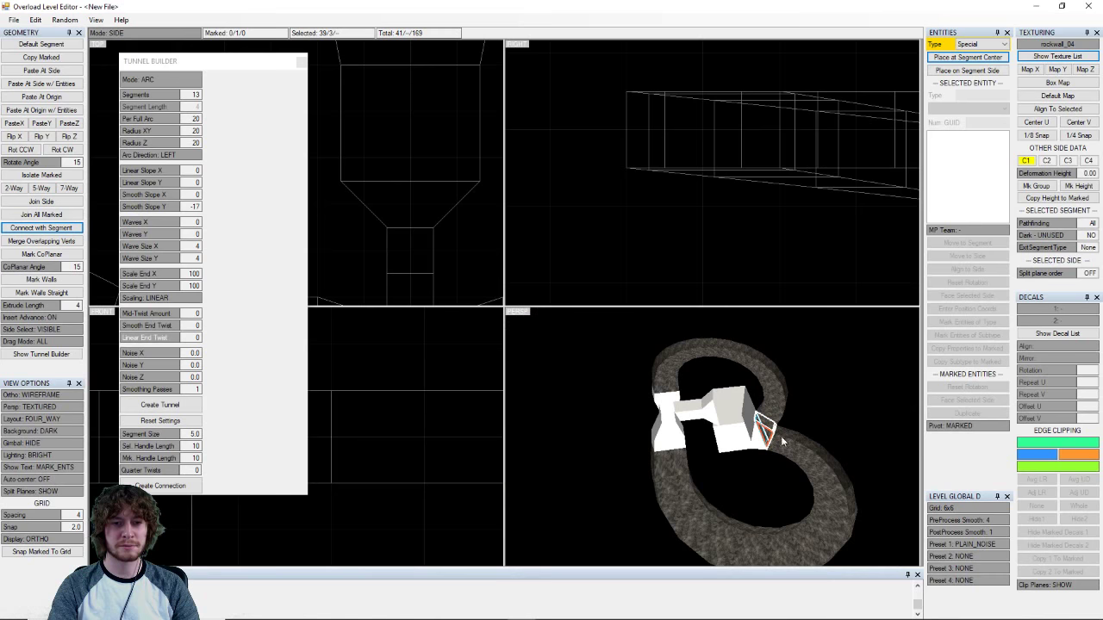
scroll(782, 438, up, 3)
scroll(784, 438, down, 2)
middle_drag(767, 442, 727, 441)
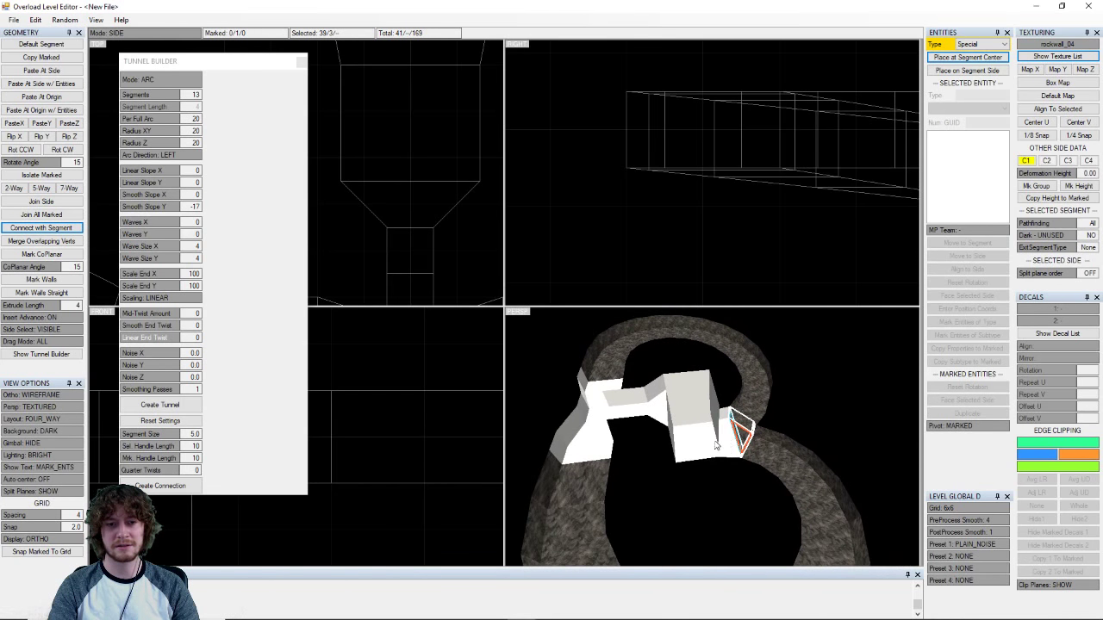
click(702, 439)
scroll(699, 437, up, 3)
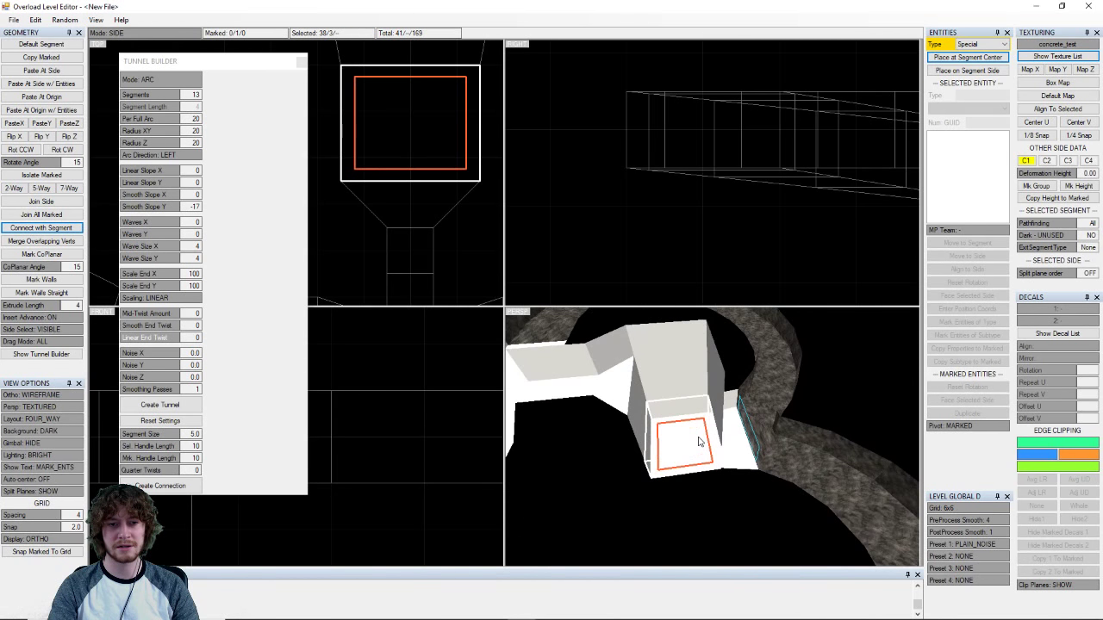
click(676, 380)
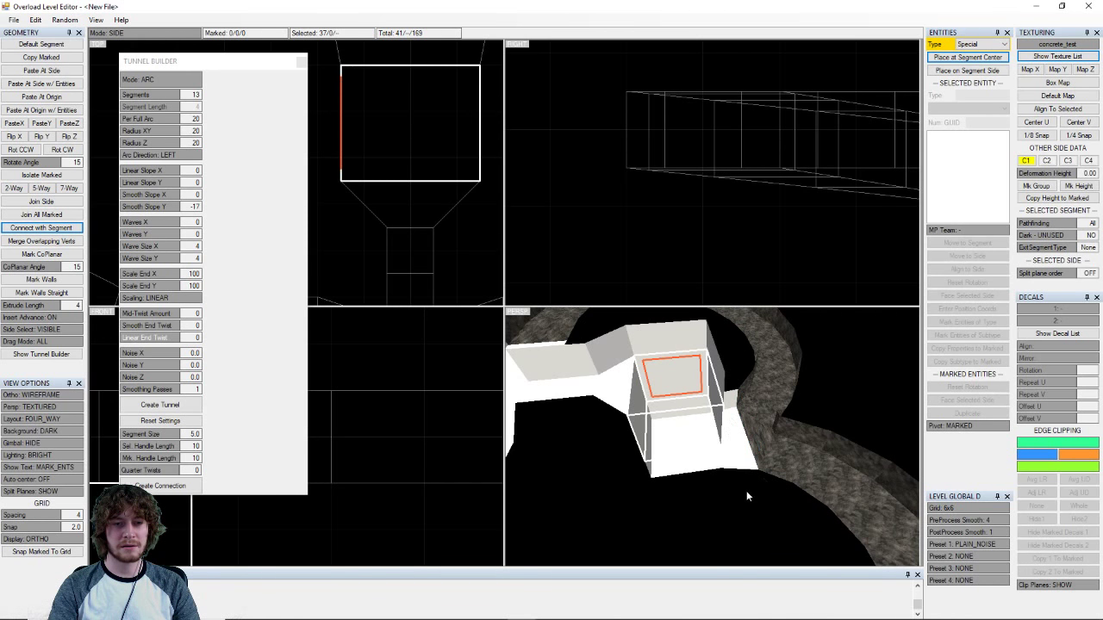
key(q)
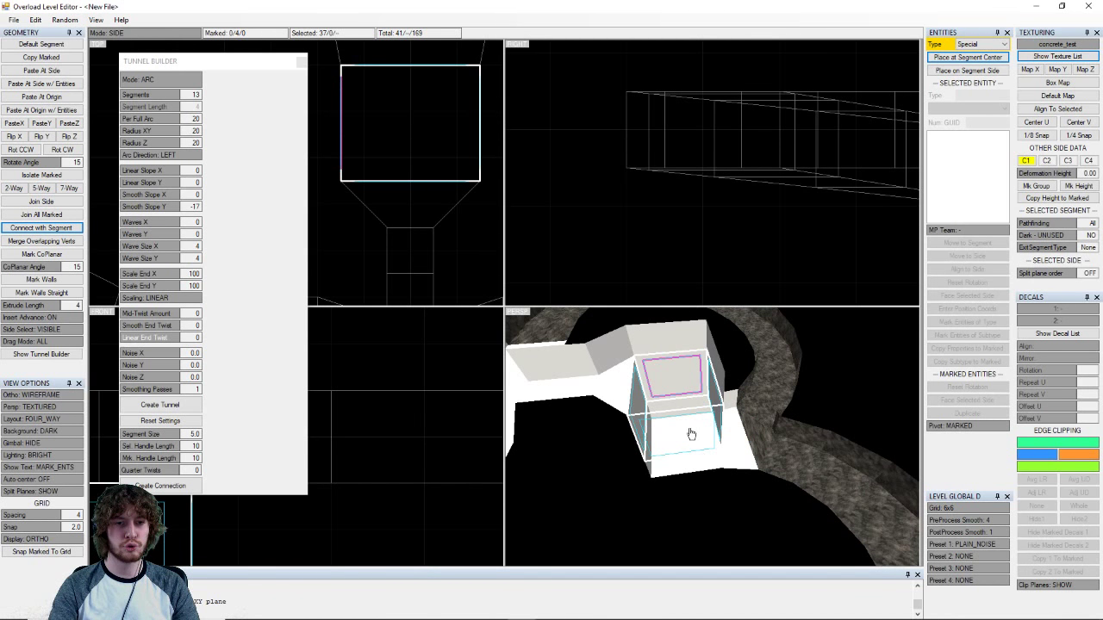
middle_drag(690, 431, 574, 437)
right_drag(575, 440, 697, 436)
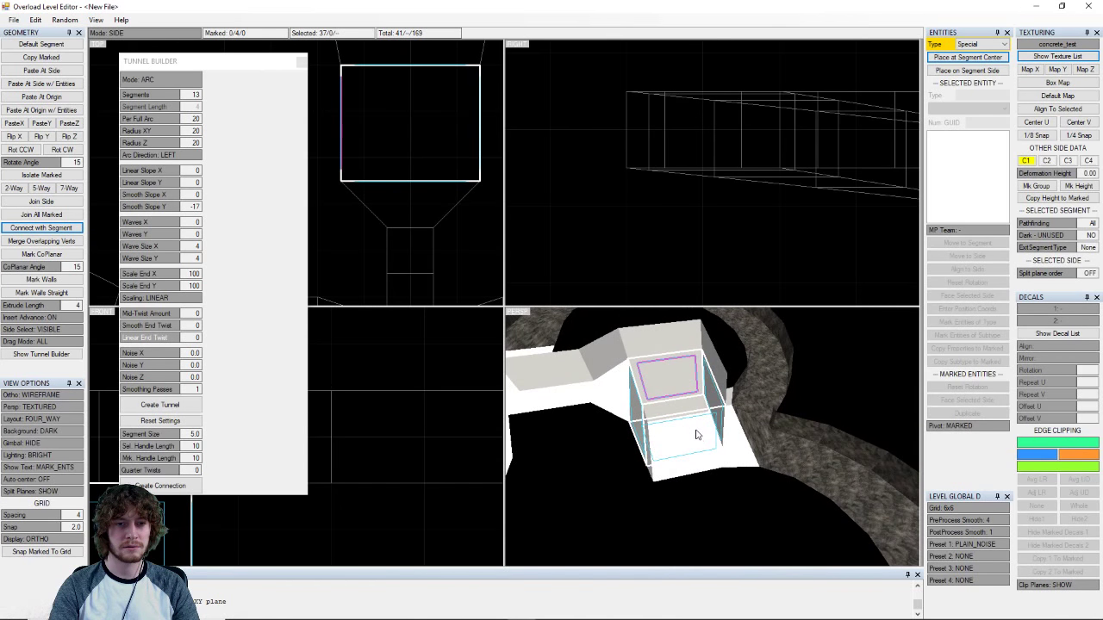
- Clear the marks, select a vertical wall of the stacked room and mark all sides sharing its concrete_test texture
right_drag(698, 435, 892, 396)
click(769, 373)
key(a)
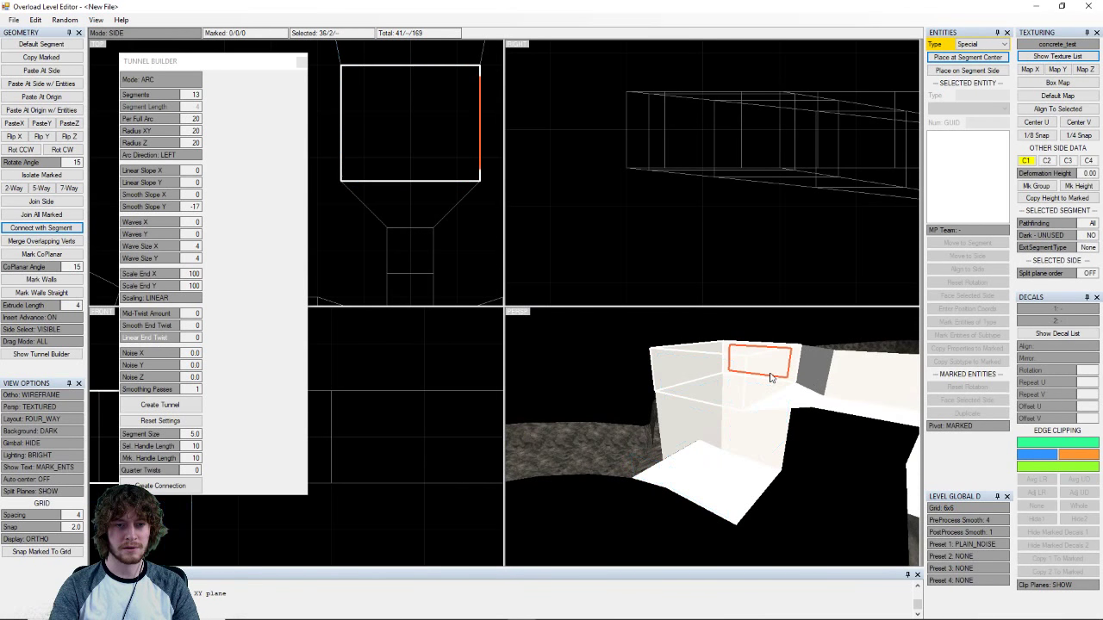
key(q)
right_drag(722, 454, 786, 472)
- Select an arc tunnel side, clear the marks and mark all sides with its rockwall_04 texture
click(619, 450)
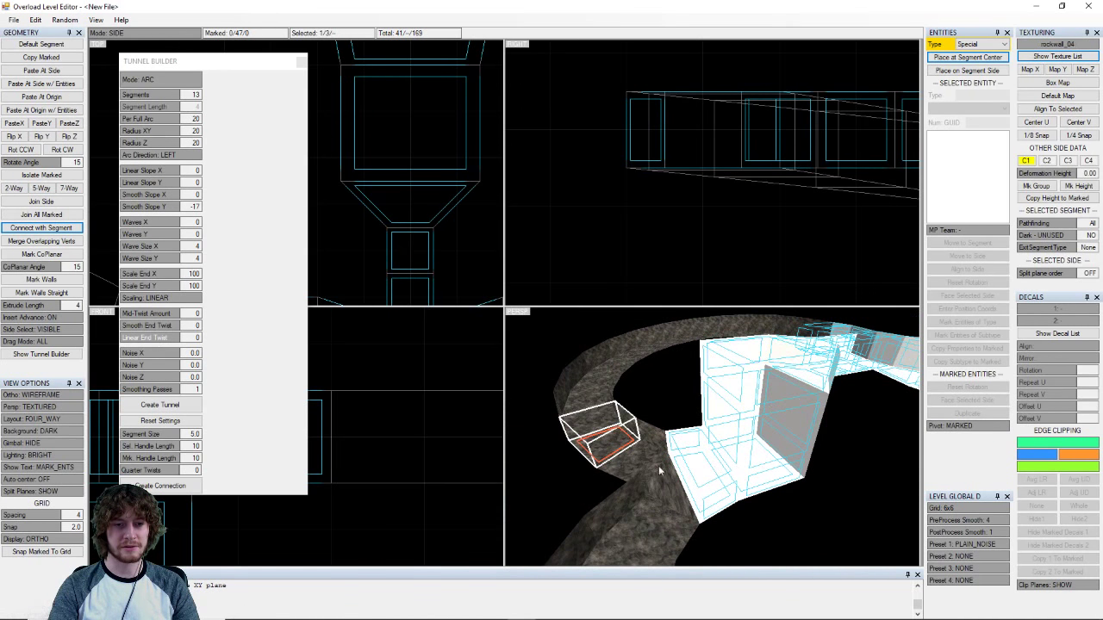
key(a)
key(q)
right_drag(700, 501, 690, 485)
- Select the lowest room segment's floor side and repeatedly clear and remark all sides sharing the concrete_test texture
click(731, 461)
key(a)
key(q)
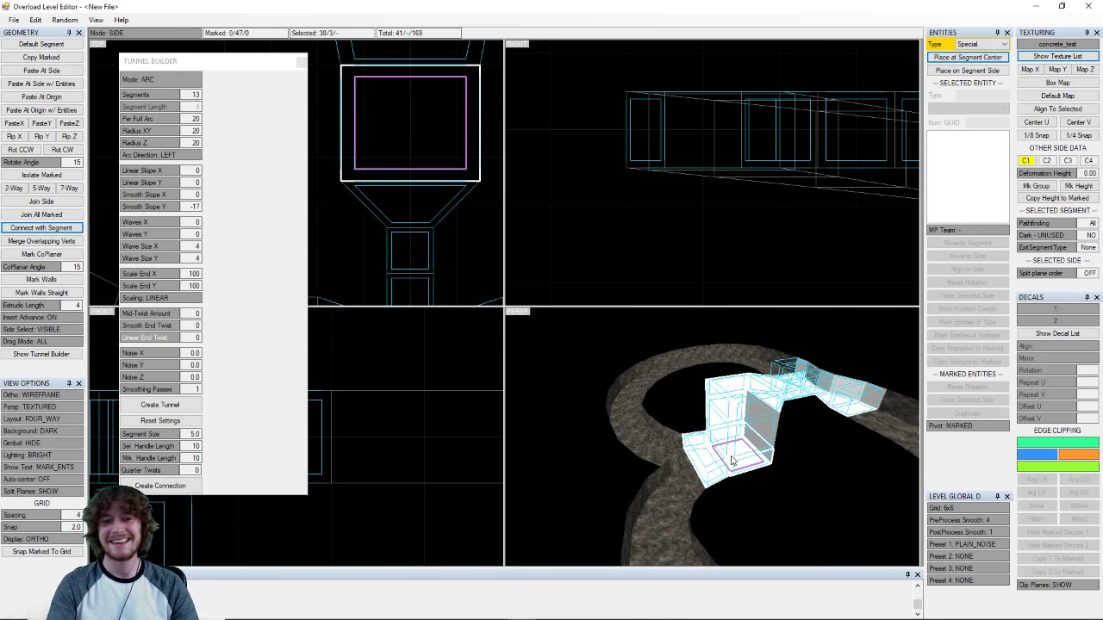
key(a)
key(q)
click(732, 461)
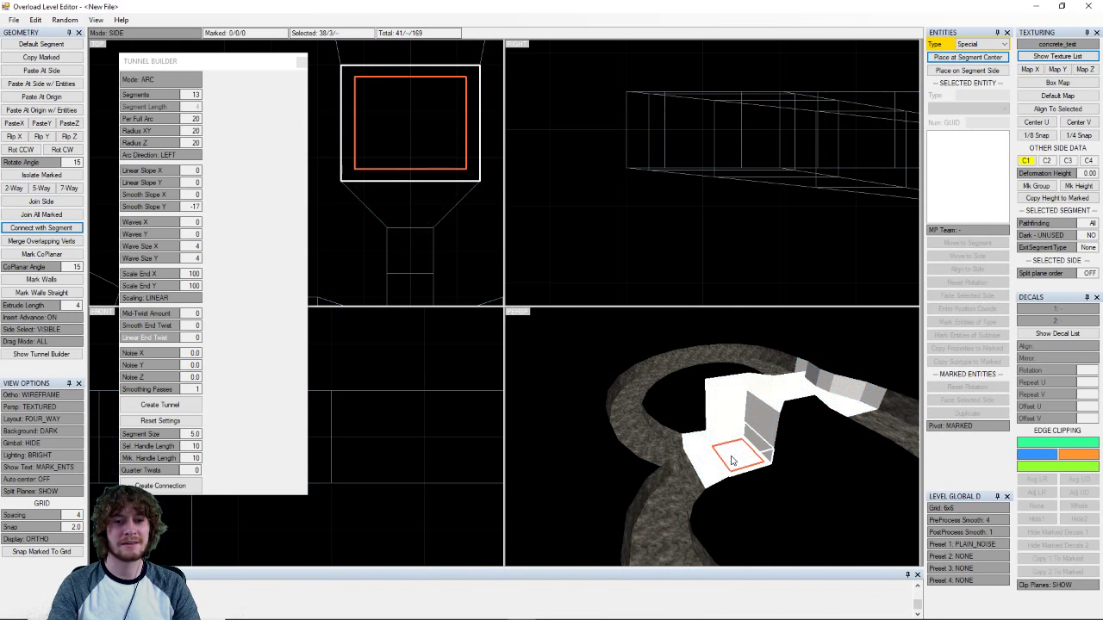
click(731, 461)
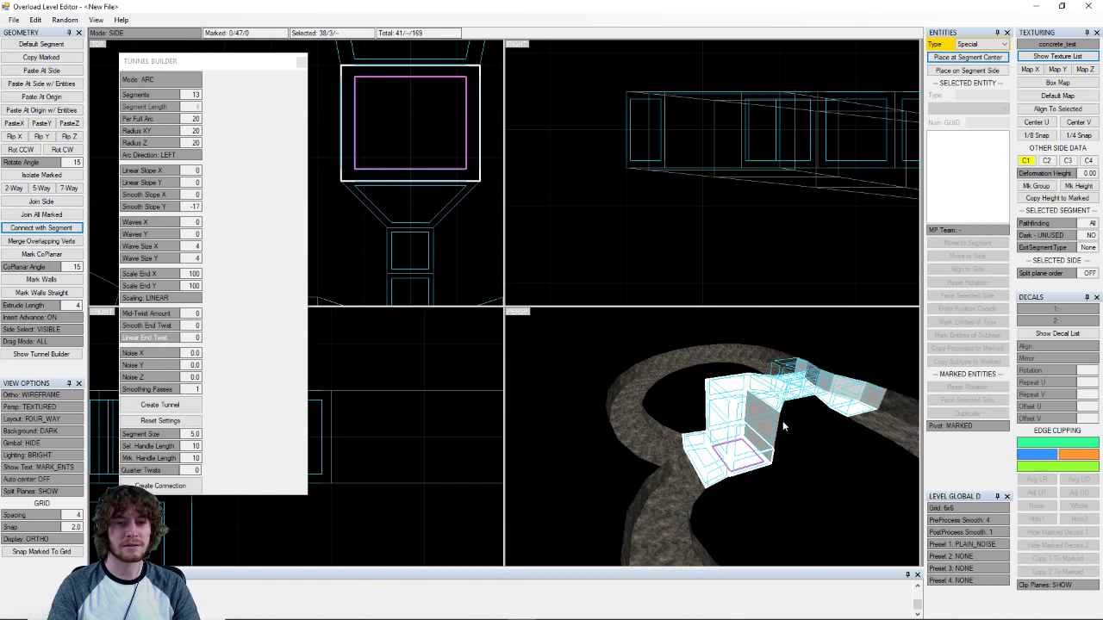
click(739, 456)
click(738, 456)
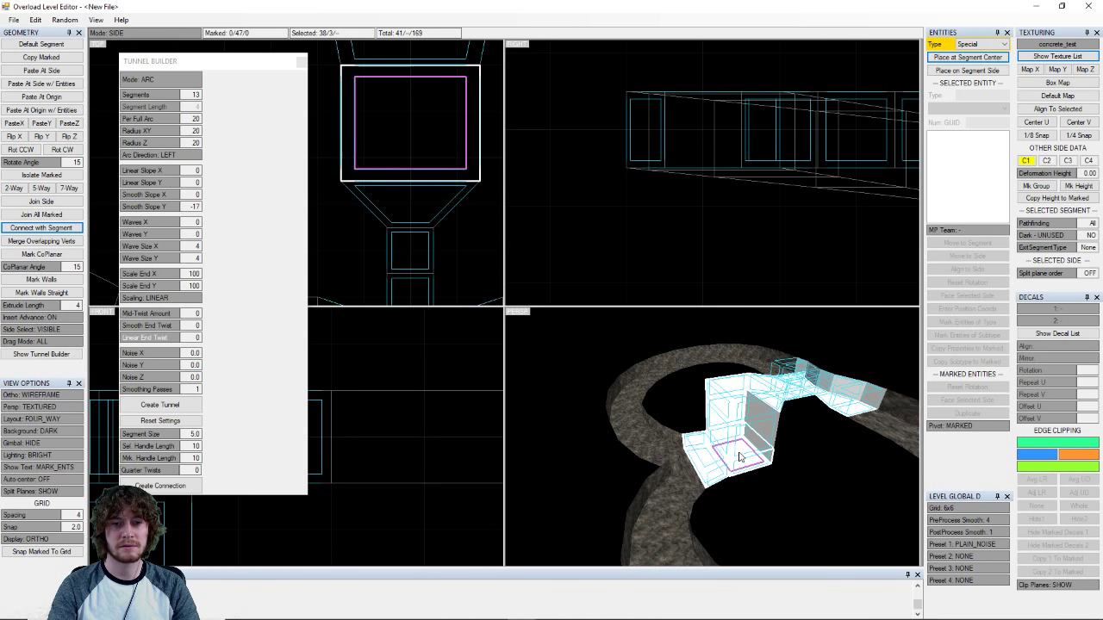
click(799, 454)
- Select a floor side of the arc tunnel and mark every side with the rockwall_04 texture
click(655, 443)
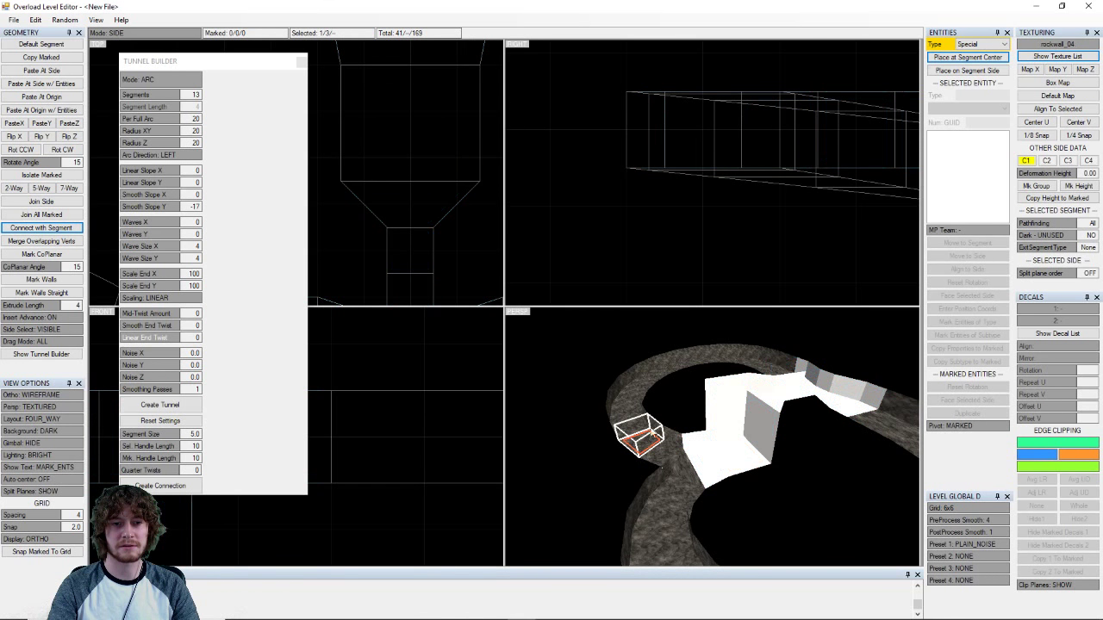
key(q)
scroll(763, 466, down, 4)
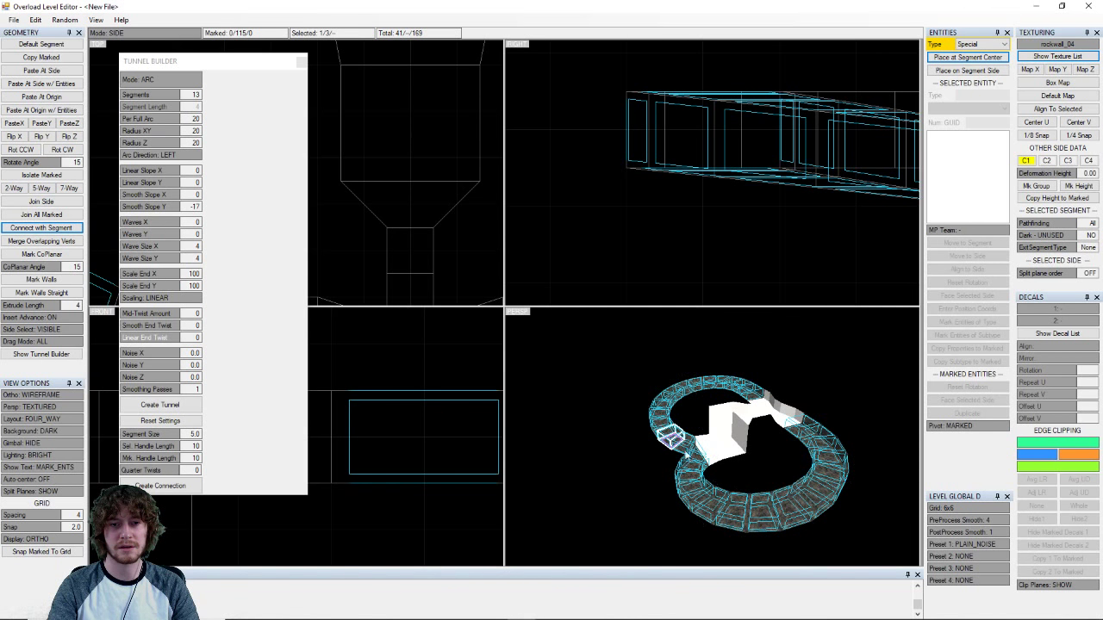
scroll(688, 464, up, 5)
middle_drag(724, 467, 783, 482)
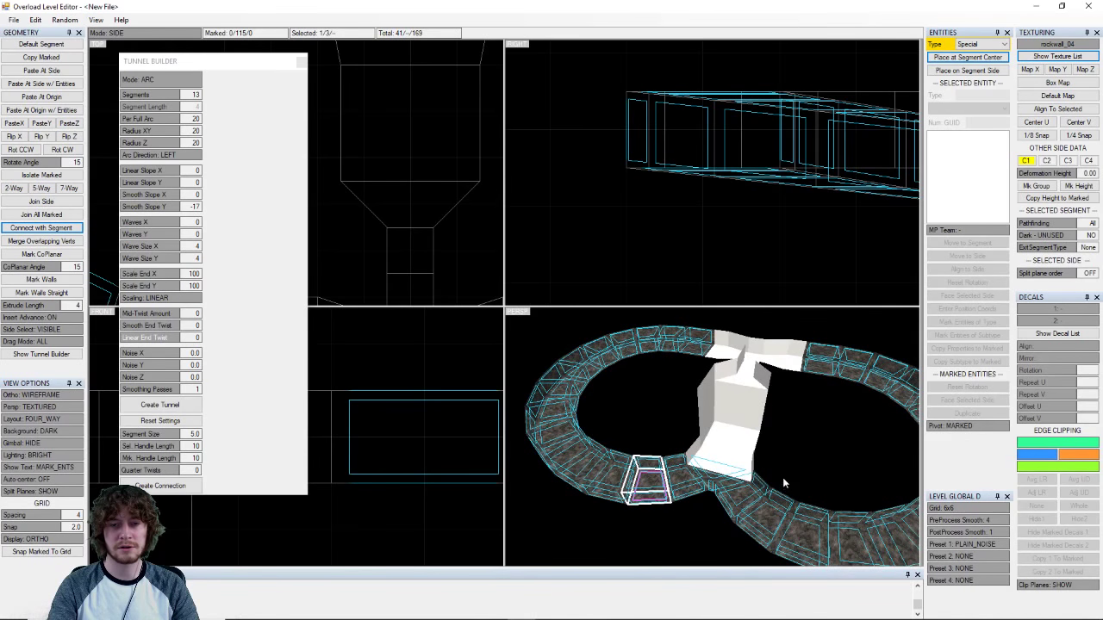
- Close the tunnel builder and save the level as StreamCM in the Levels folder
click(301, 62)
click(13, 19)
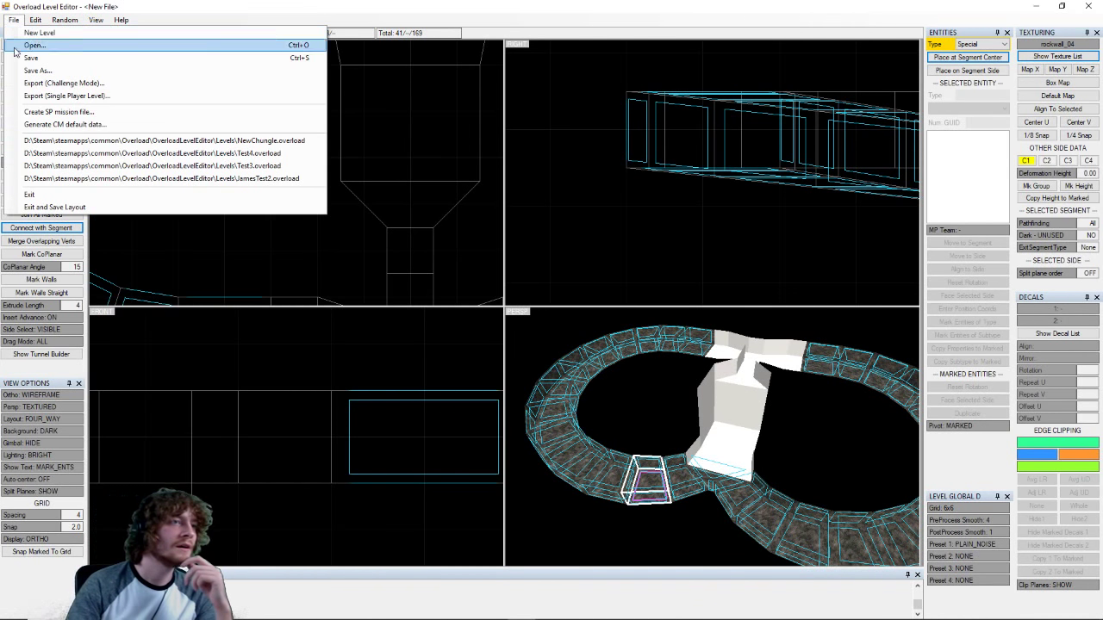
click(39, 58)
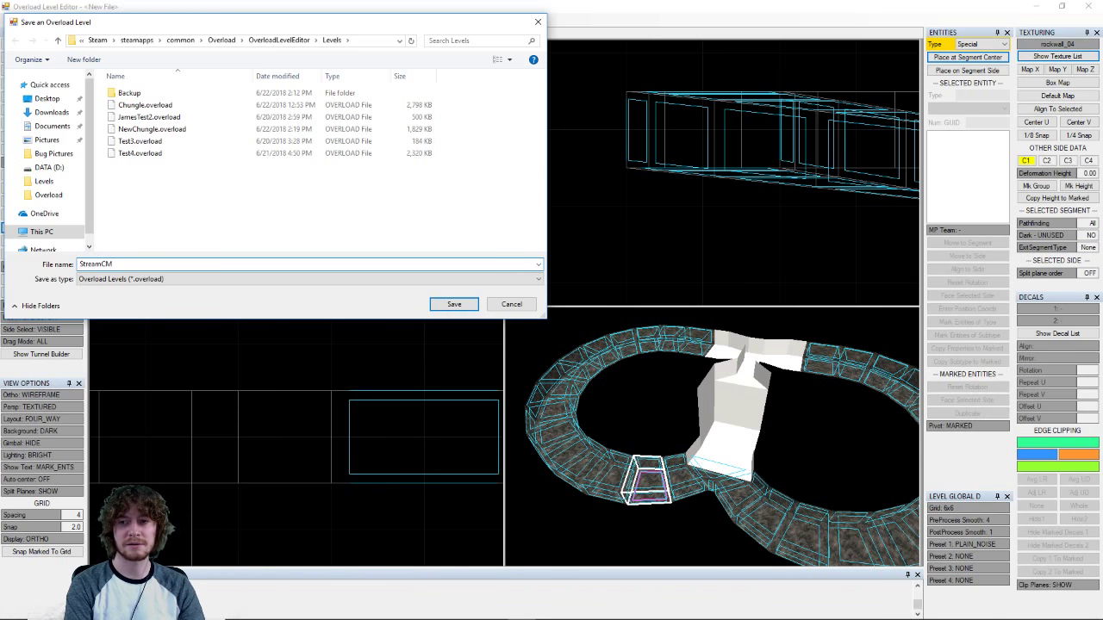
key(Return)
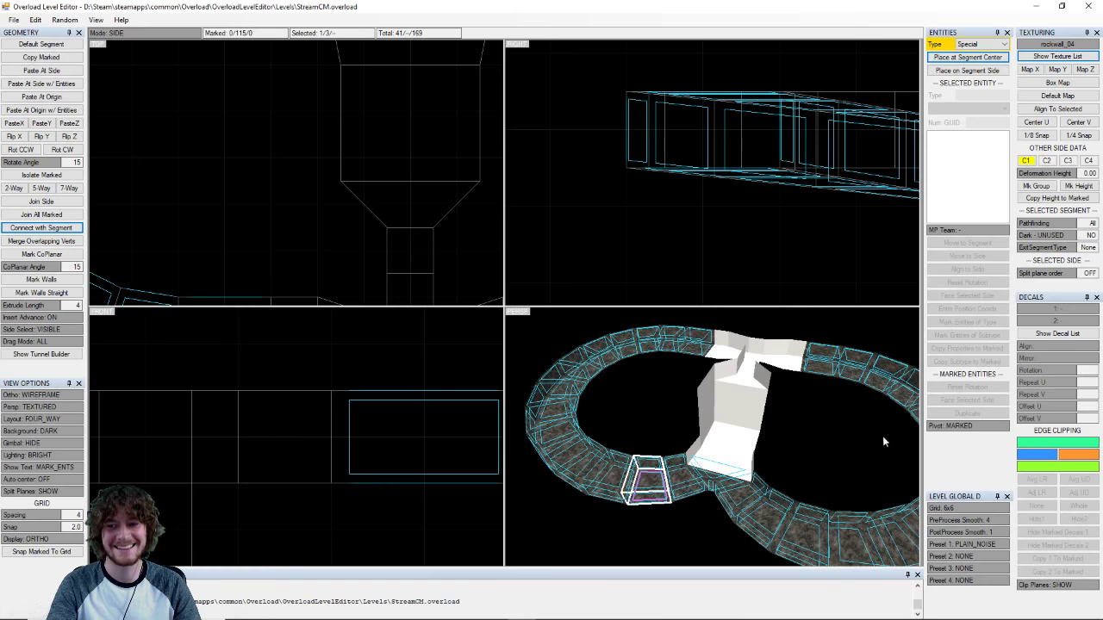
- Clear all marks and generate the default Challenge Mode data for the StreamCM level
middle_drag(883, 437, 828, 435)
key(a)
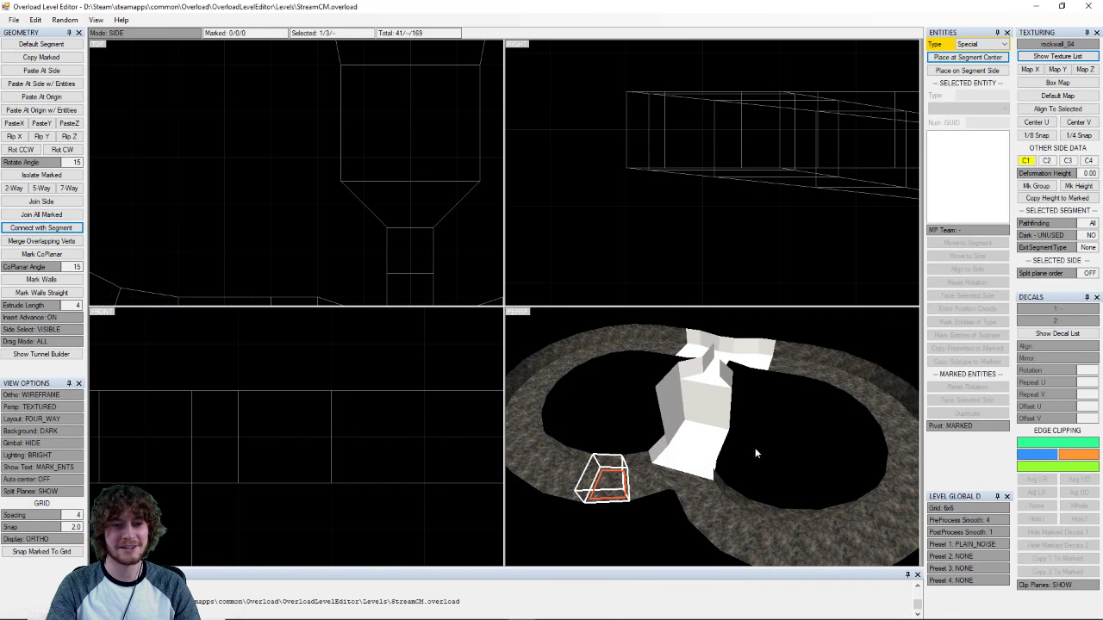
scroll(756, 448, down, 2)
scroll(754, 443, up, 4)
click(16, 20)
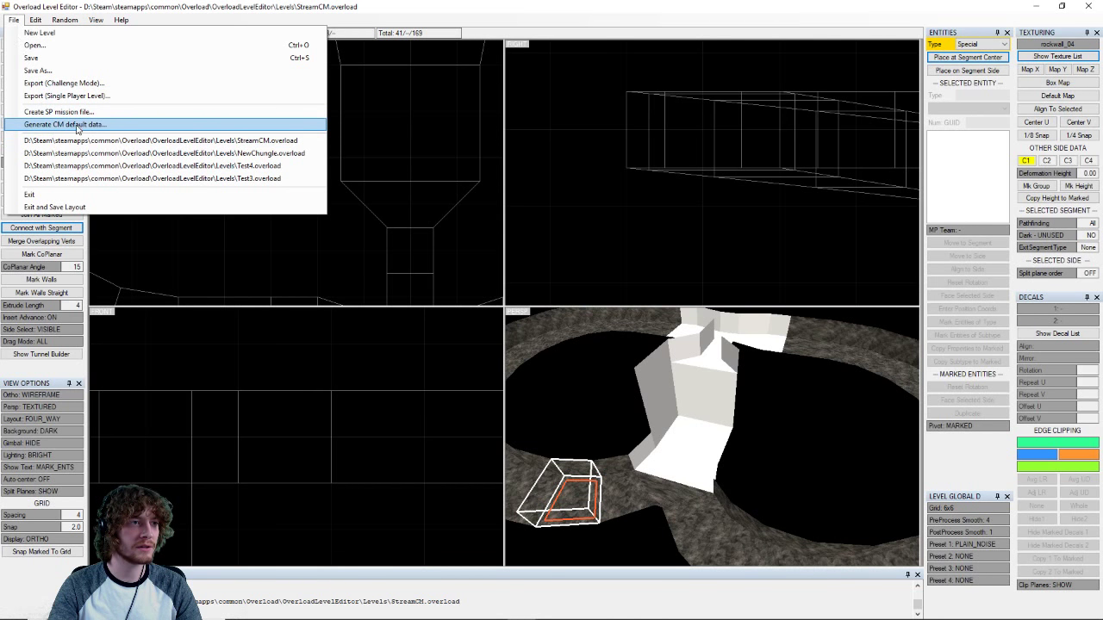
click(33, 129)
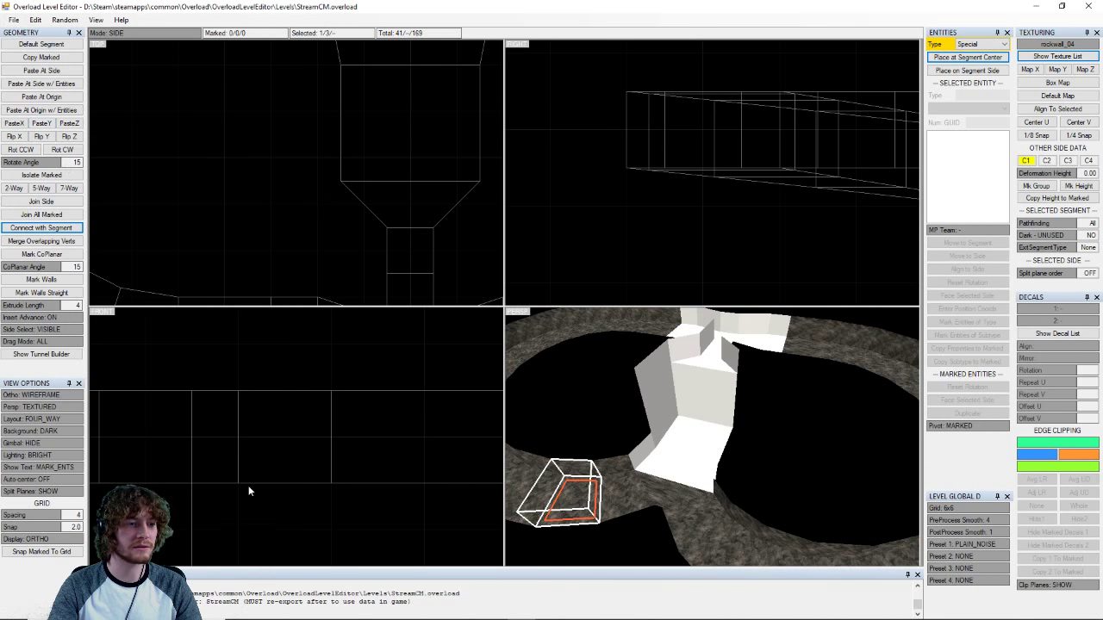
drag(191, 594, 376, 593)
drag(412, 601, 196, 601)
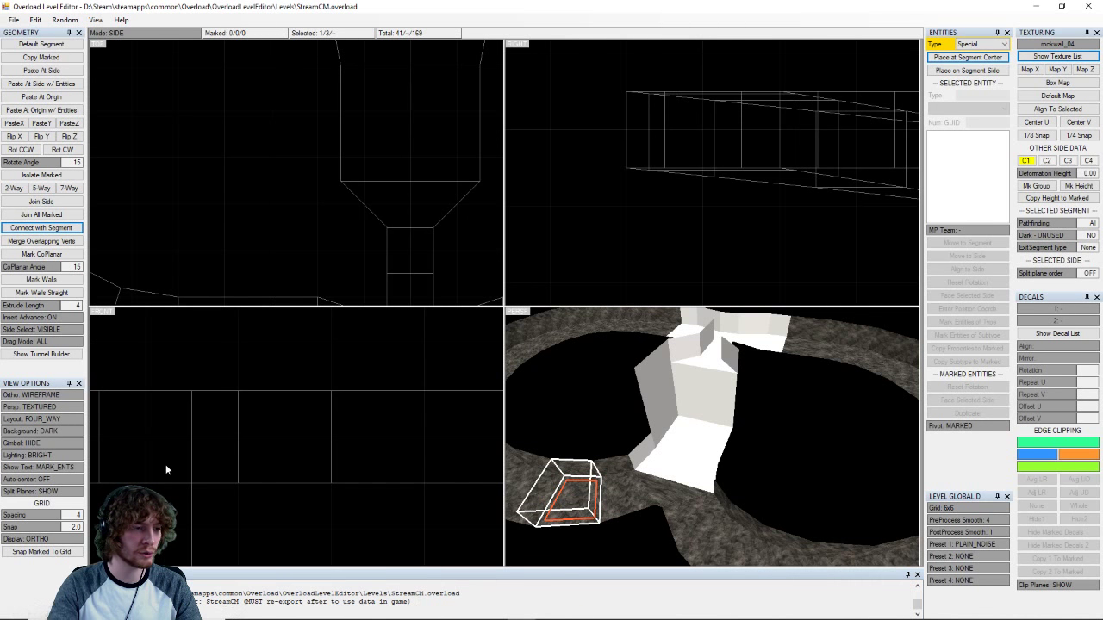
- Export the level for Challenge Mode as StreamCM.cm in the Revival Overload folder
click(13, 20)
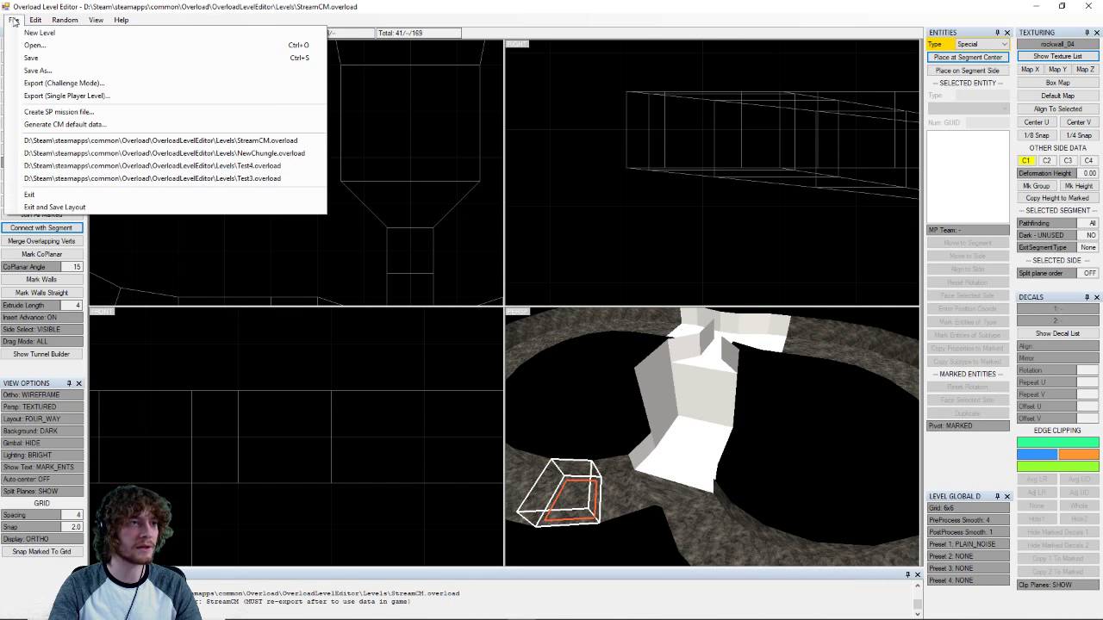
click(57, 83)
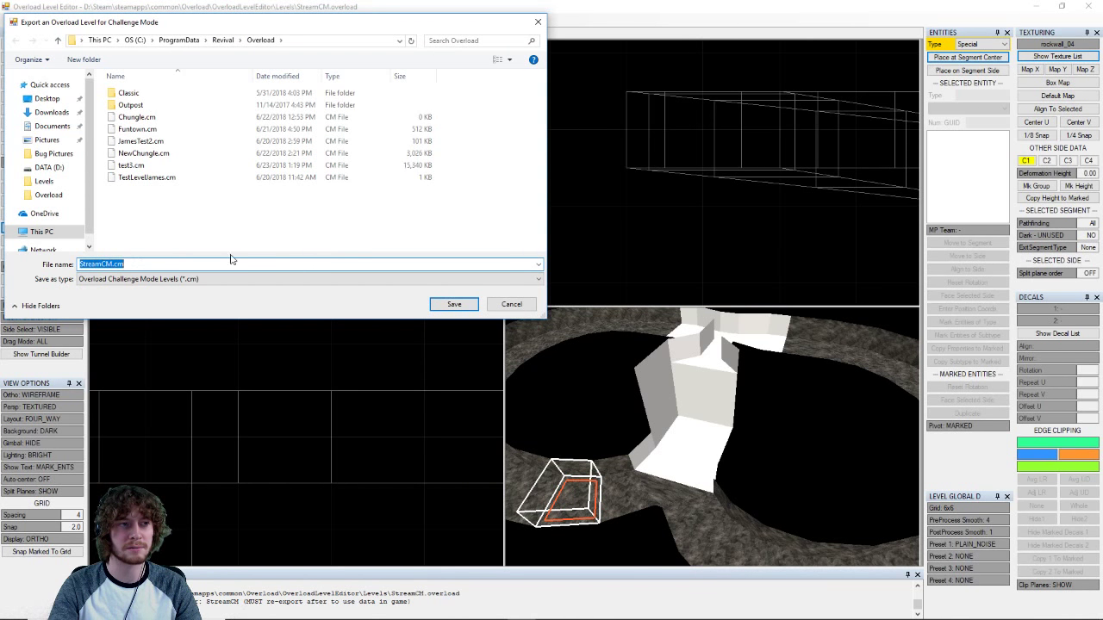
click(453, 304)
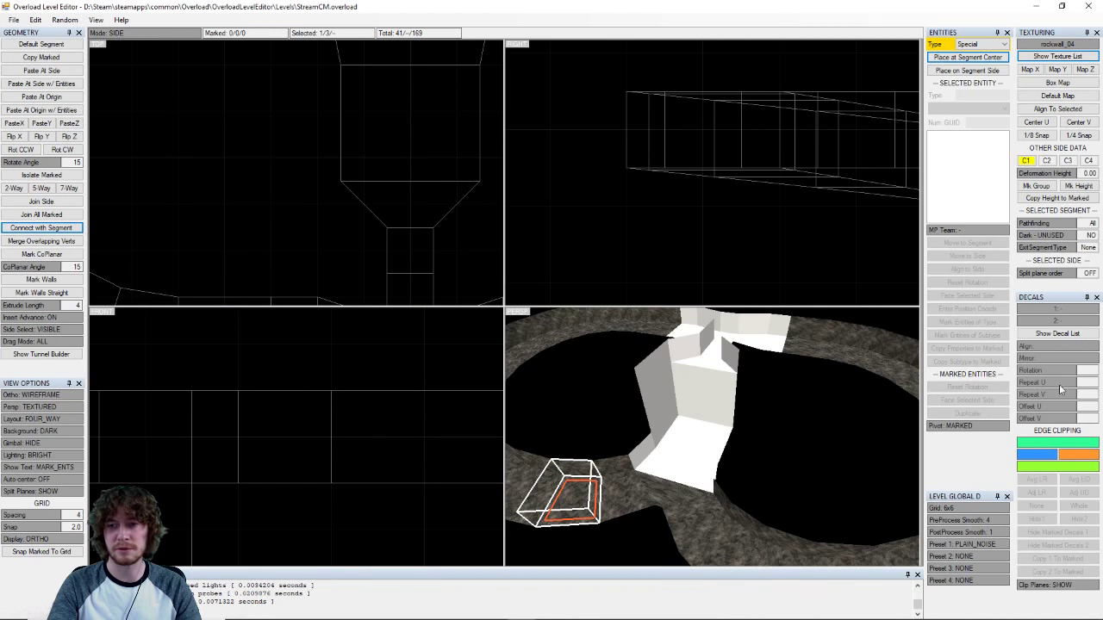
- Step through the arc tunnel's floor sides up to the wedge connector and examine where it meets the room link
scroll(734, 429, down, 3)
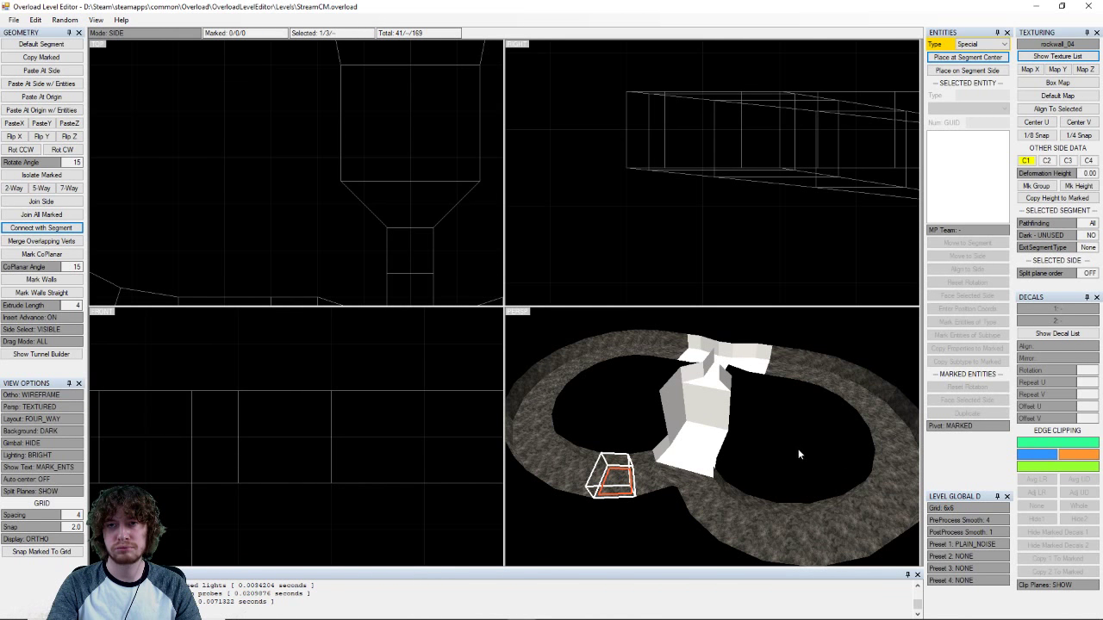
click(842, 519)
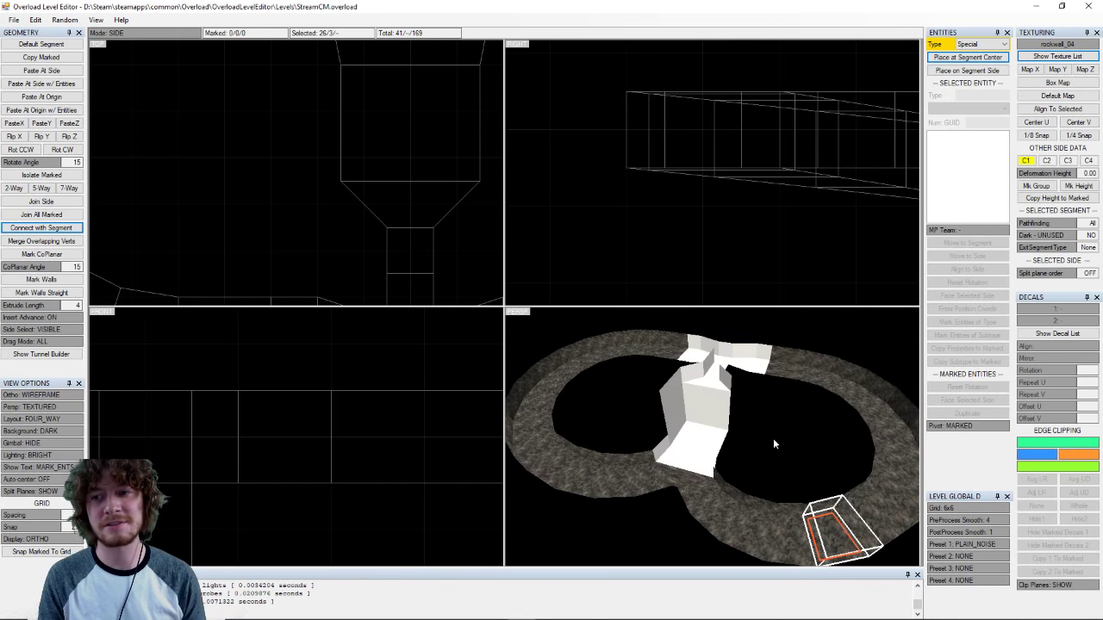
middle_drag(794, 442, 728, 508)
scroll(660, 375, up, 5)
scroll(794, 422, down, 5)
click(762, 533)
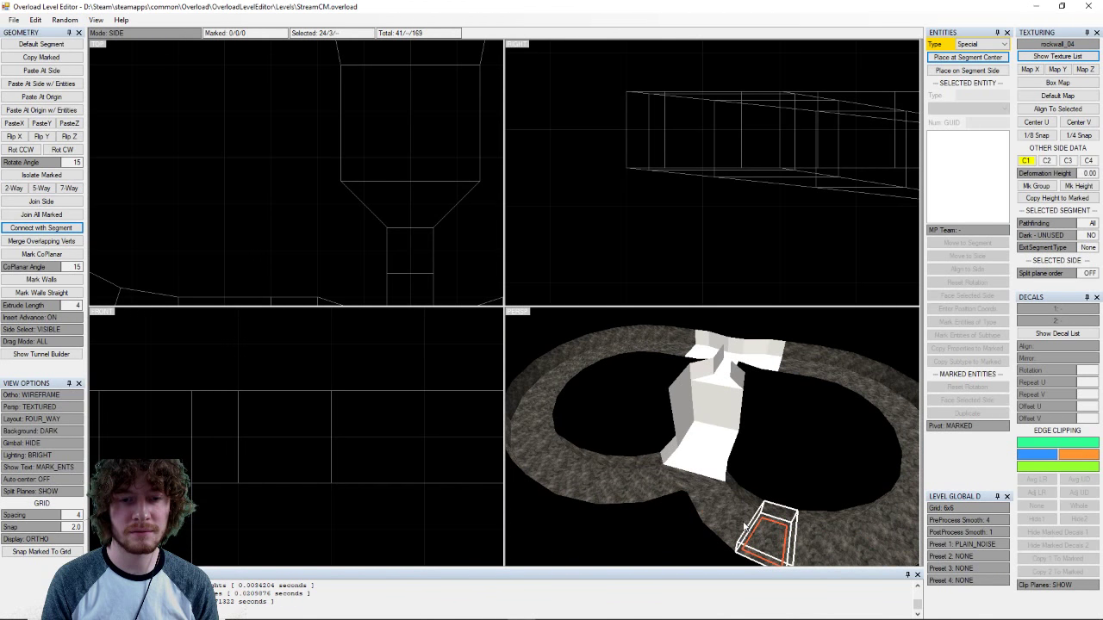
click(735, 517)
click(713, 500)
click(689, 479)
scroll(689, 480, up, 6)
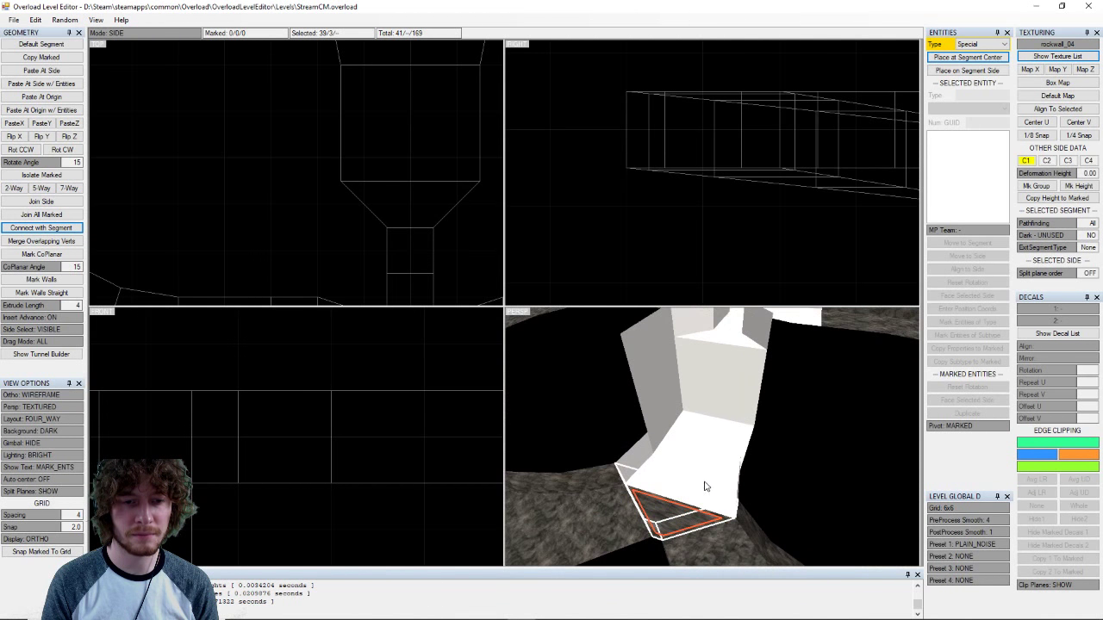
middle_drag(676, 491, 640, 457)
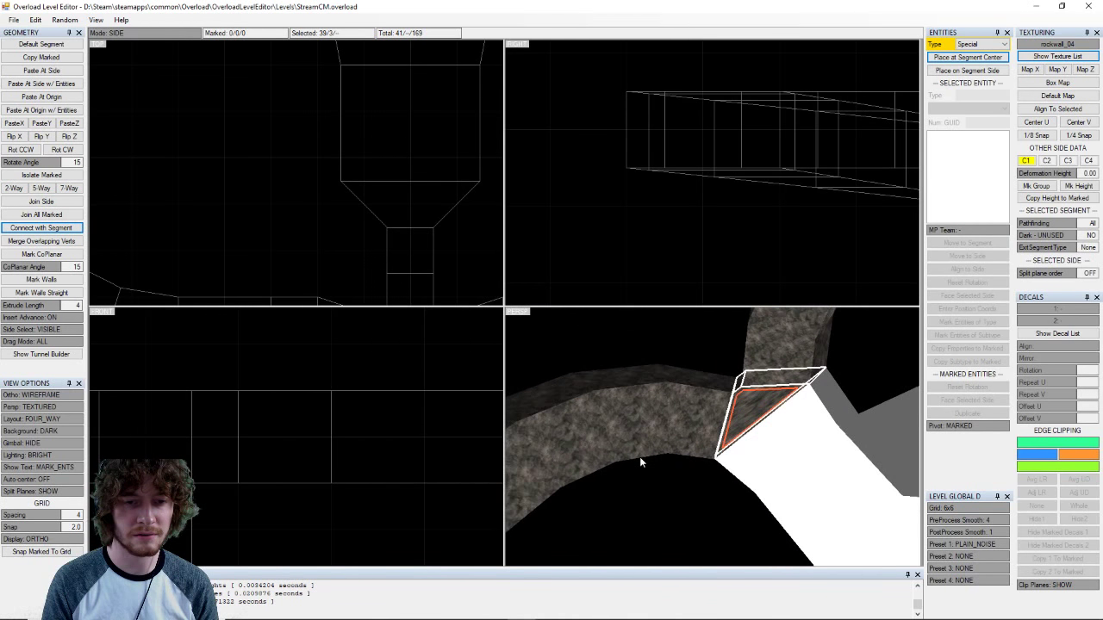
- Examine the adjoining arc tunnel's segments, reselect the wedge connector's floor side and inspect the junction from several angles
click(718, 405)
click(637, 410)
click(583, 423)
click(619, 415)
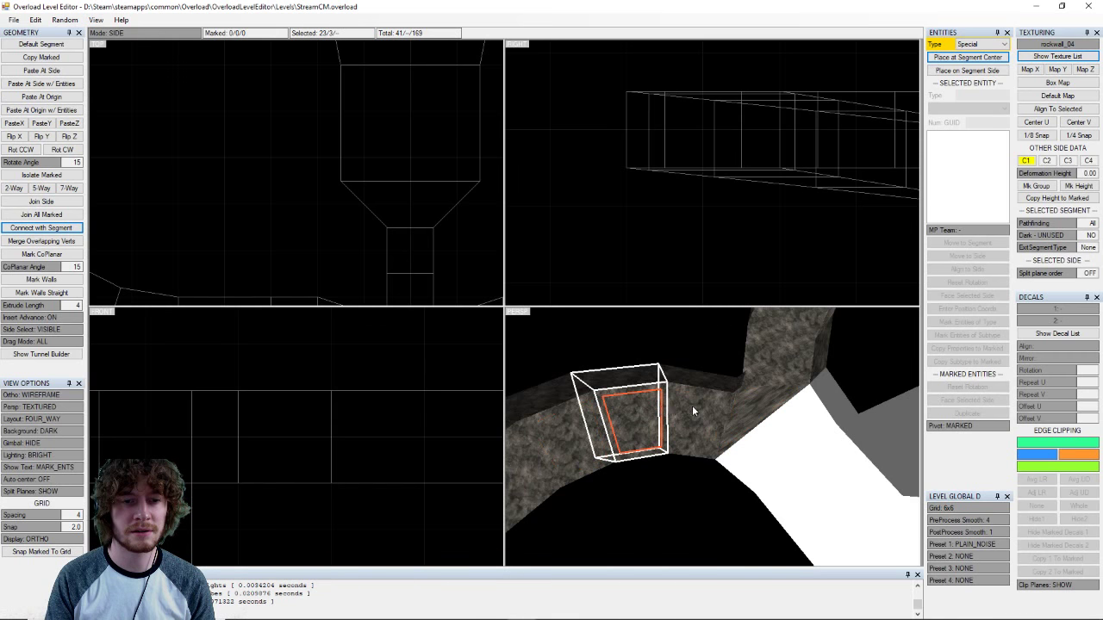
click(694, 406)
click(748, 405)
middle_drag(756, 404, 775, 346)
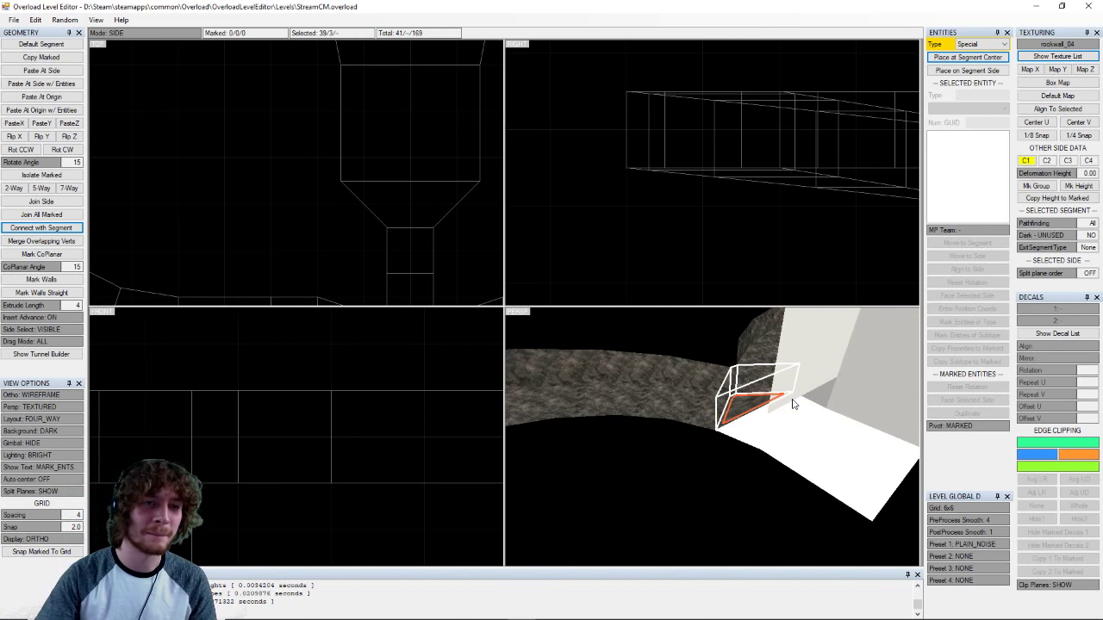
middle_drag(700, 395, 708, 450)
right_drag(709, 452, 573, 357)
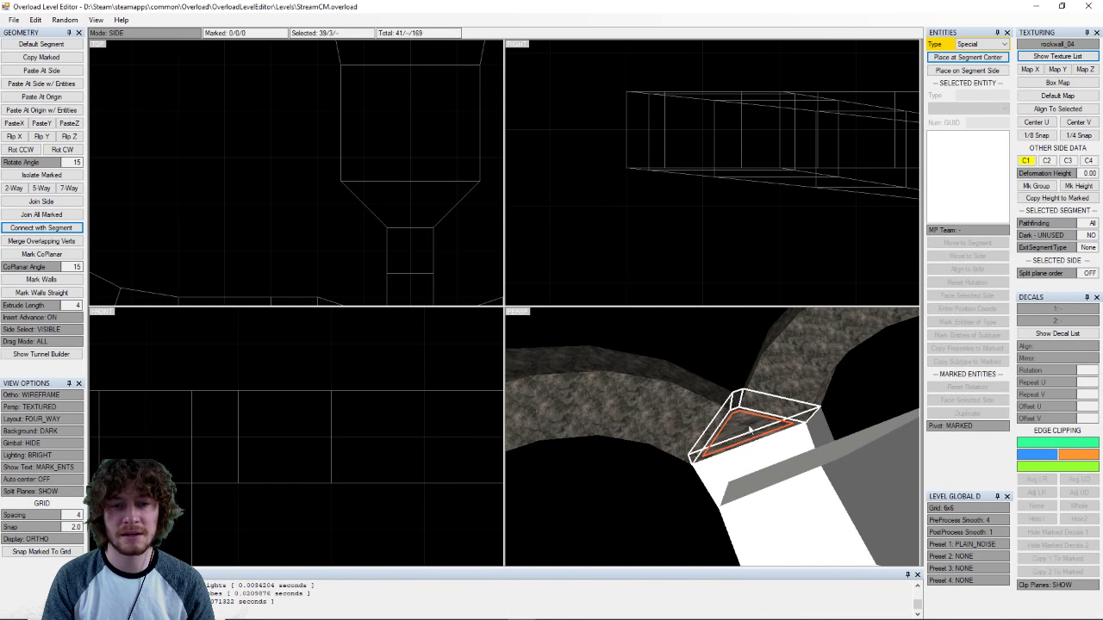
- Select single sides of several rock tunnel segments in the perspective view, finishing with one segment's upper side
click(702, 423)
click(650, 409)
click(591, 404)
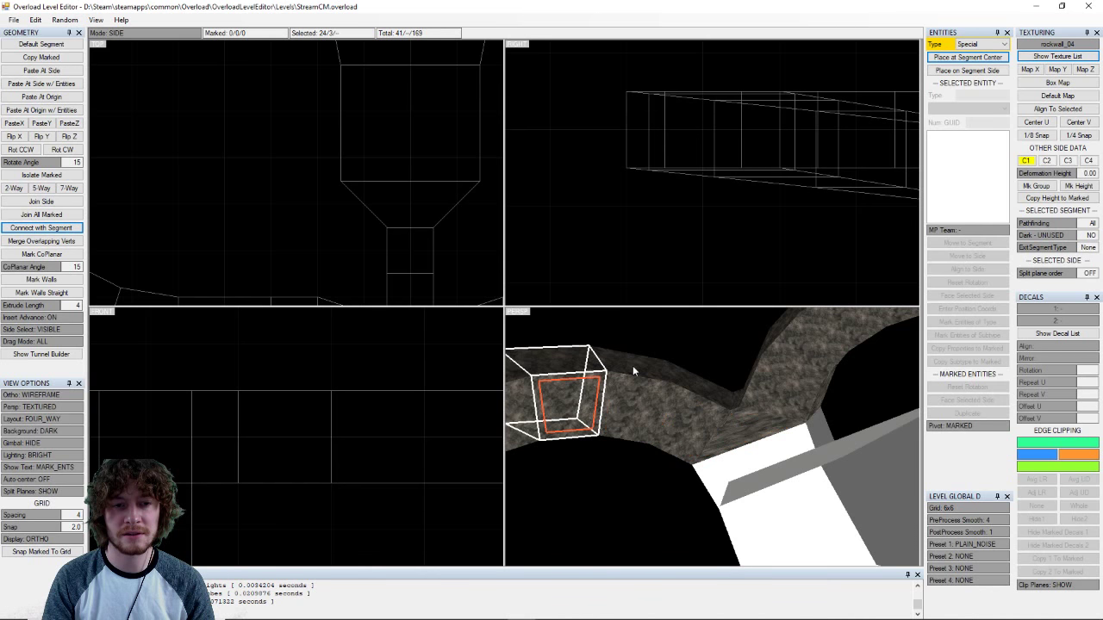
click(635, 370)
click(630, 405)
click(590, 388)
click(588, 357)
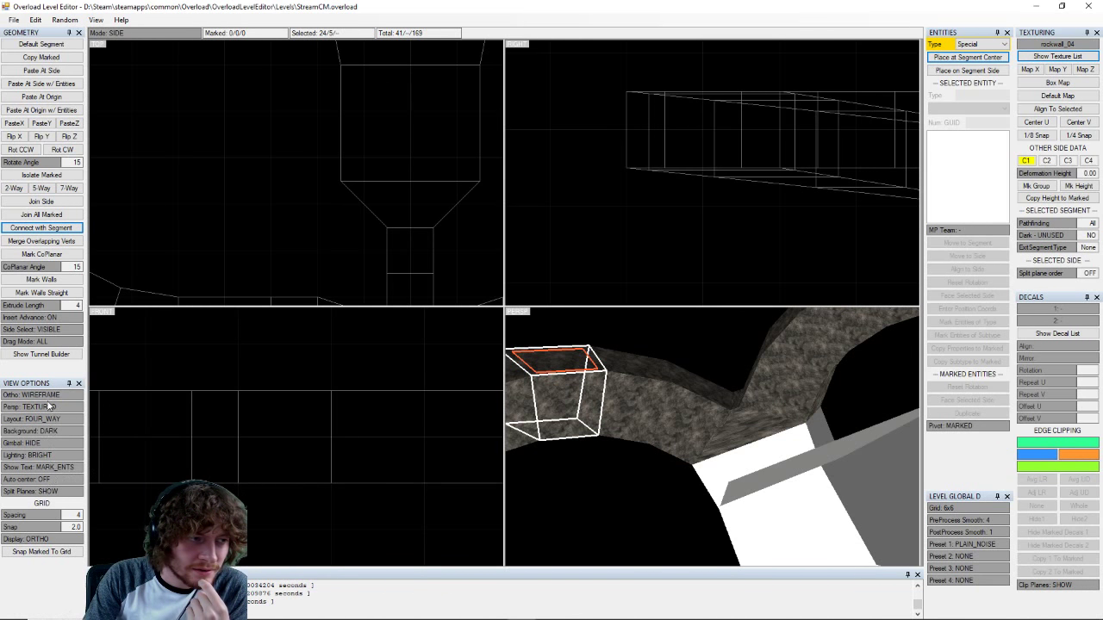
- Try the SOLID, FRONT and ALL side selection modes, picking a side of the selected tunnel segment
click(49, 331)
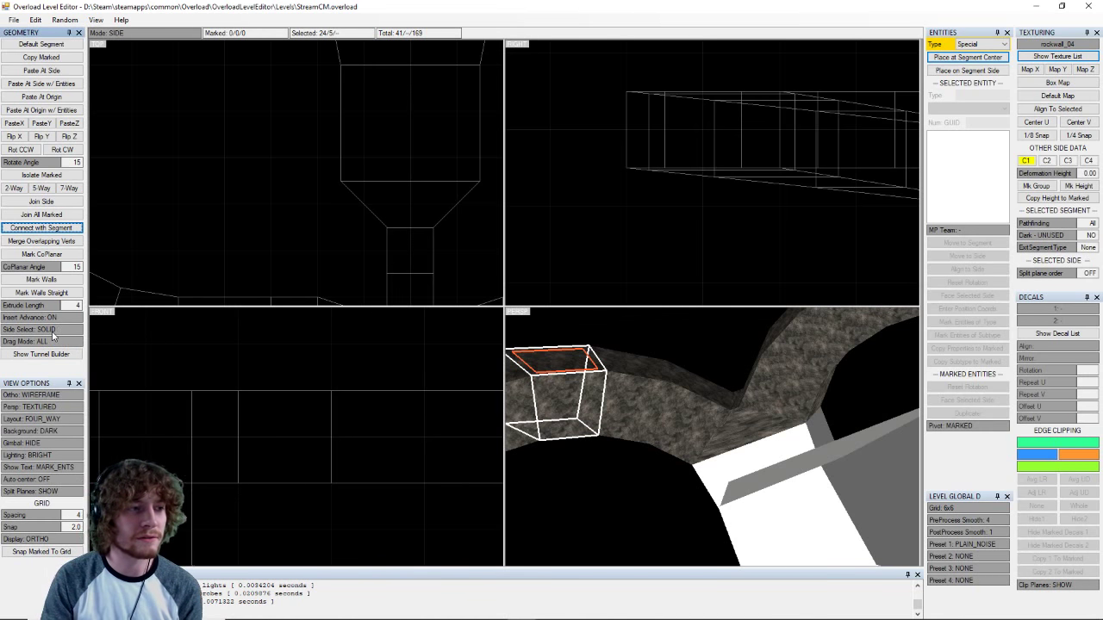
click(554, 398)
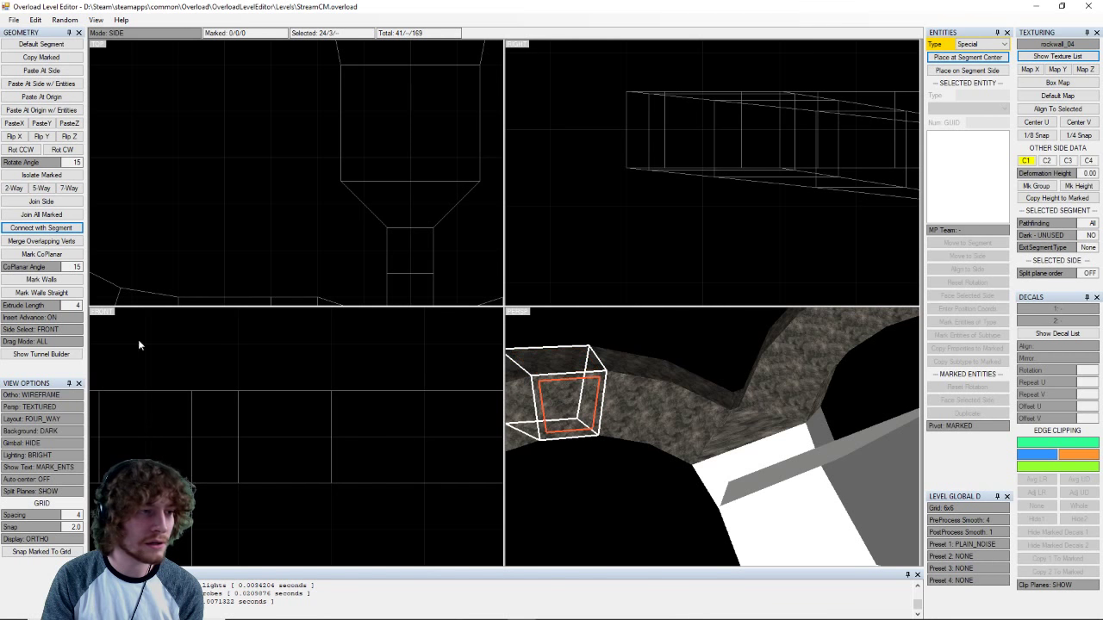
click(49, 330)
click(558, 388)
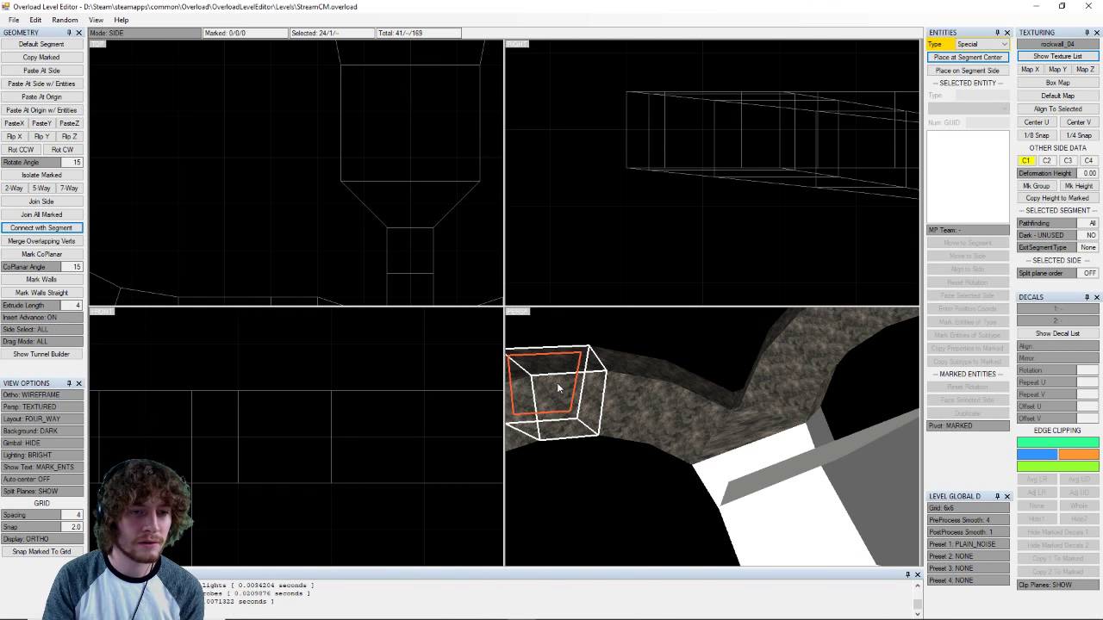
- Select various sides of the tunnel segment and its neighbour, including hidden ones, in the ALL side selection mode
middle_drag(558, 389, 625, 396)
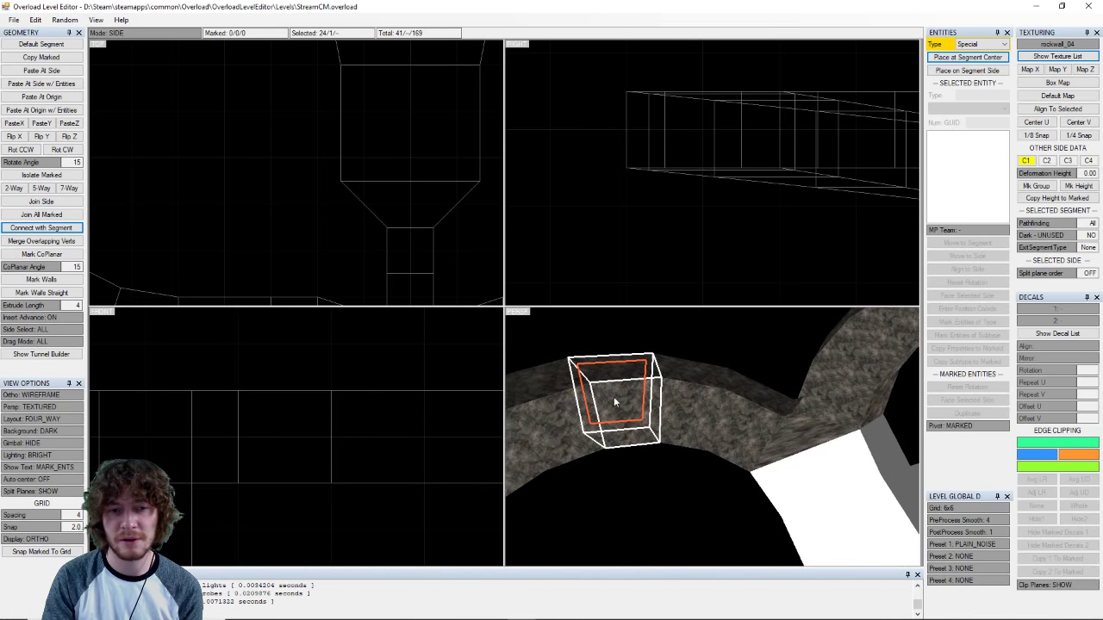
click(622, 442)
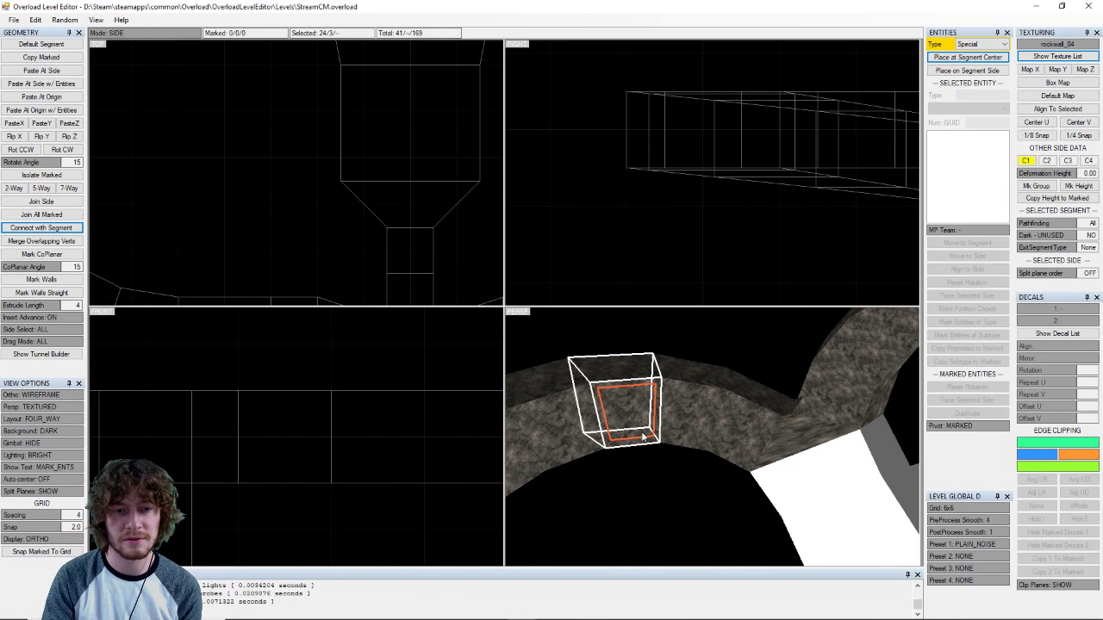
click(652, 438)
right_drag(652, 439, 734, 392)
key(Insert)
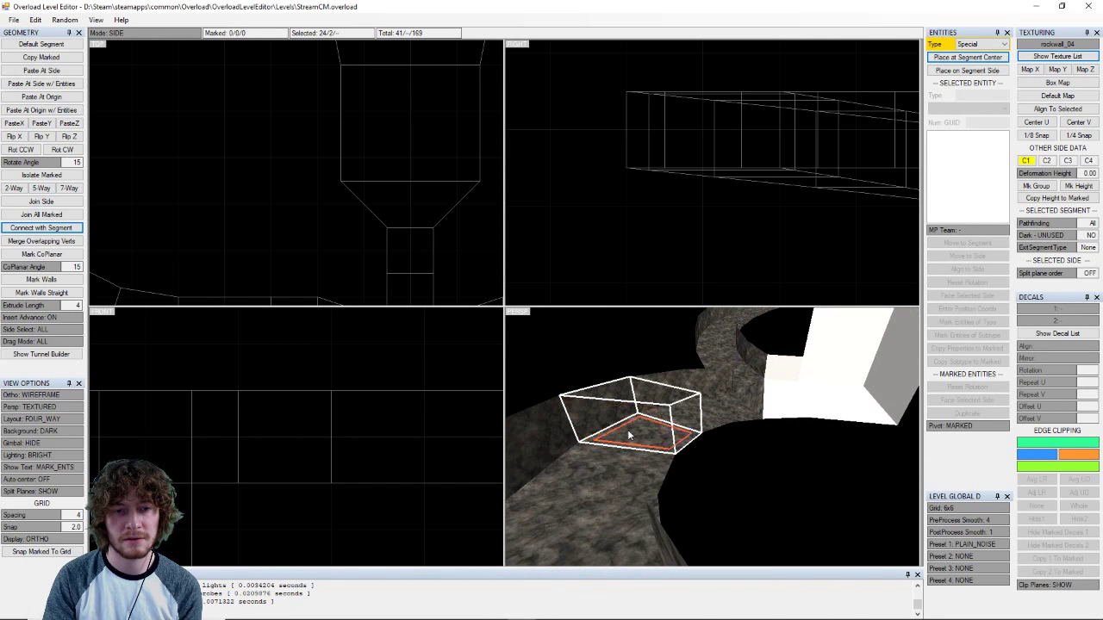
key(ctrl+z)
key(ctrl+y)
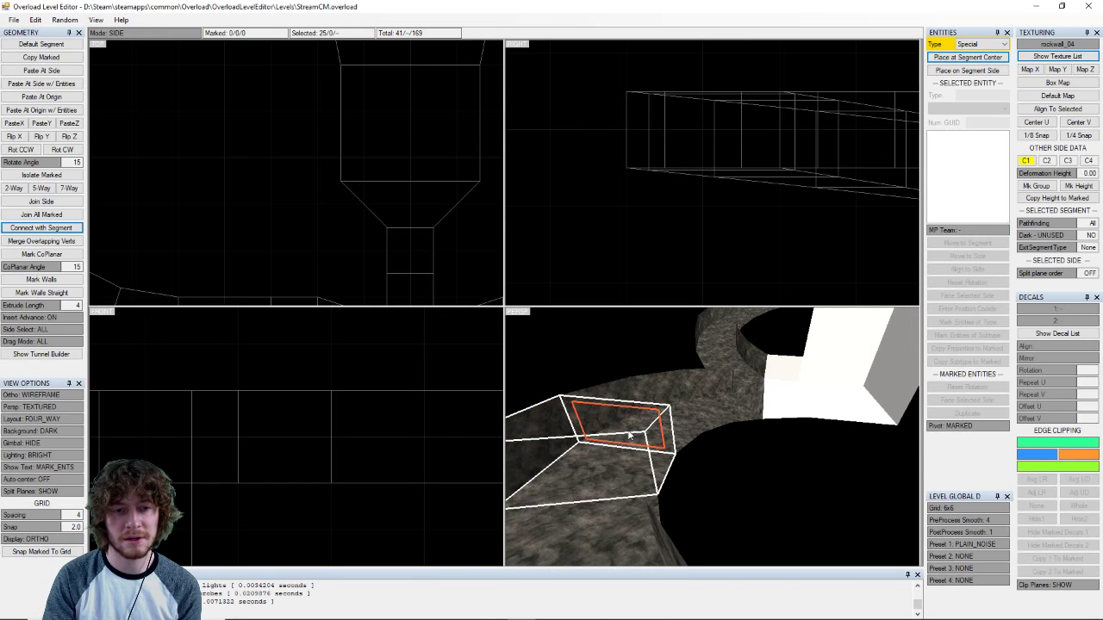
key(ctrl+z)
click(628, 432)
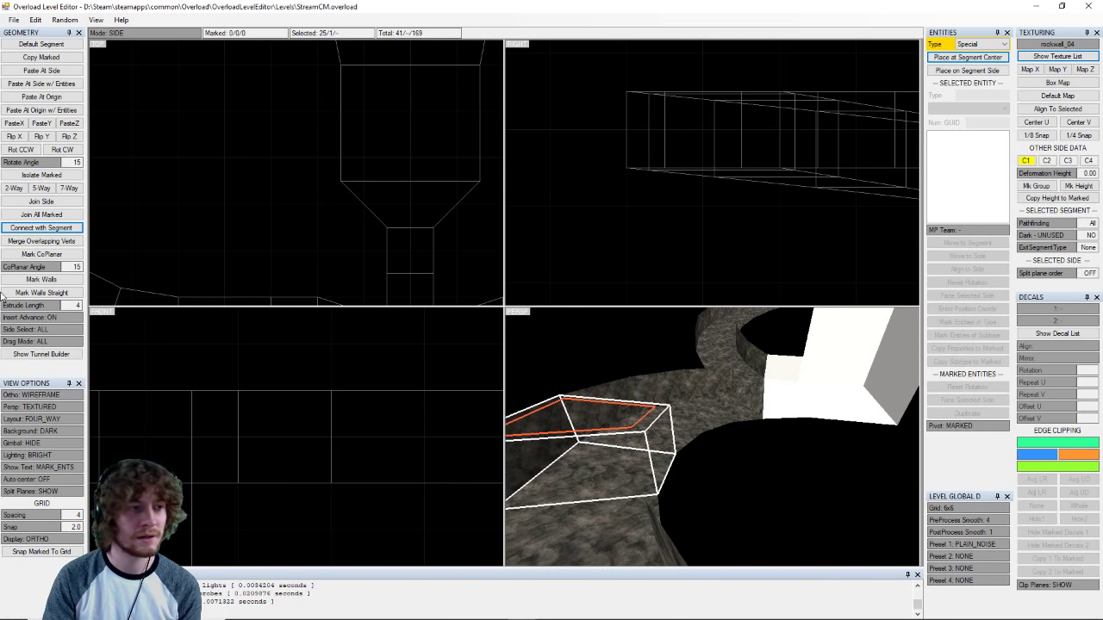
- Set side selection back to VISIBLE and cycle through the sides of the curved tunnel segment
click(50, 331)
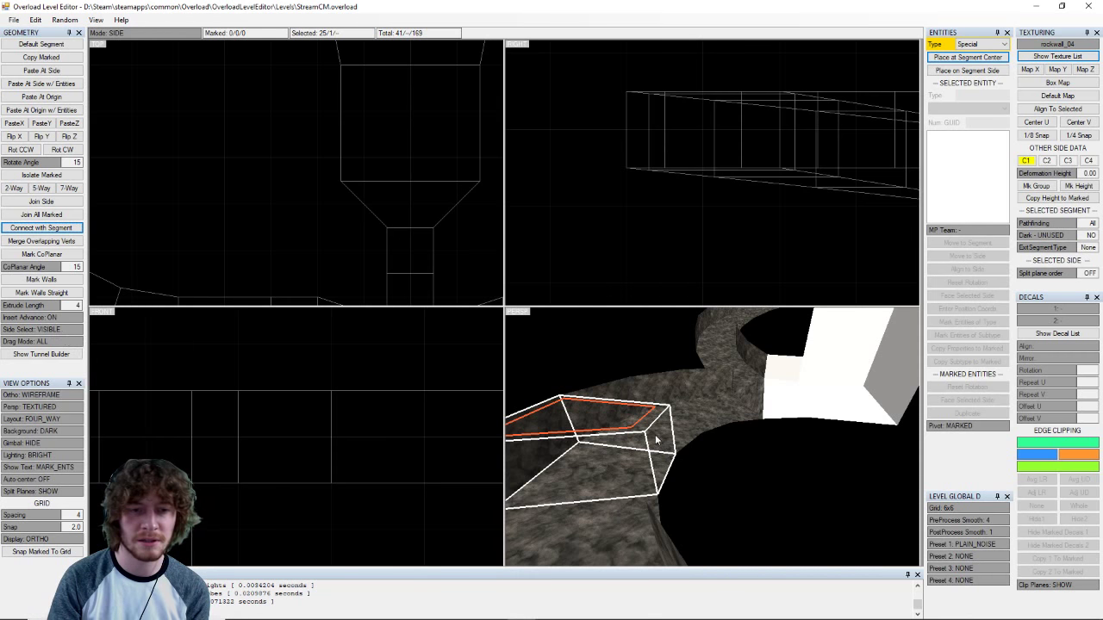
key(ctrl+z)
key(s)
key(s)
key(s)
key(s)
key(s)
key(s)
key(s)
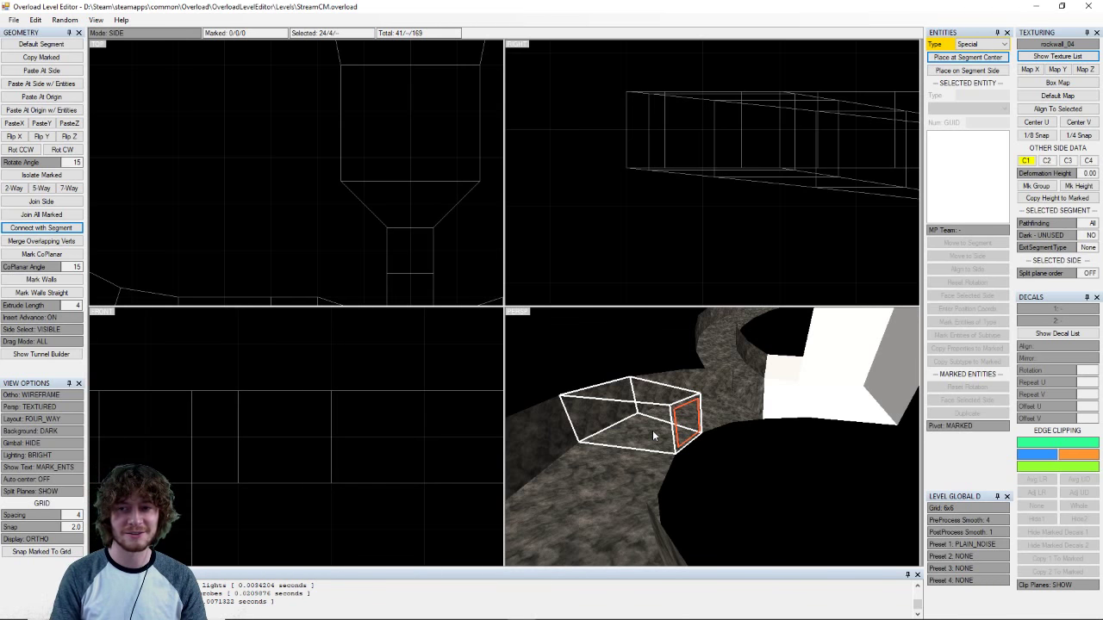
- Select the tunnel segment's floor side and cycle from it around to the outer wall side
click(648, 436)
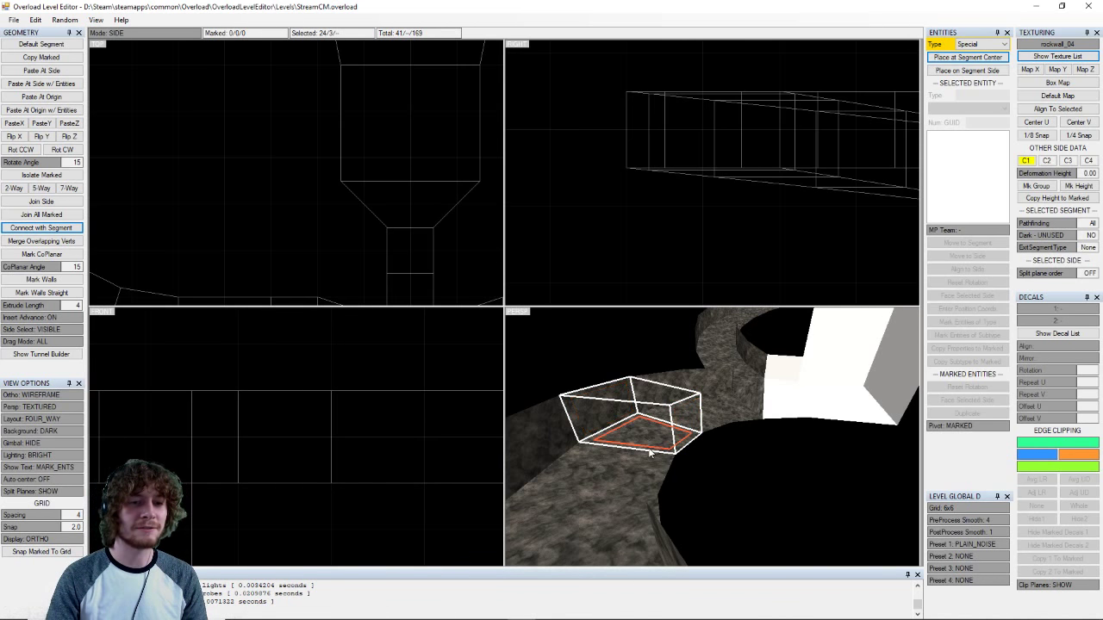
key(s)
key(s)
key(s)
key(s)
key(s)
key(s)
key(s)
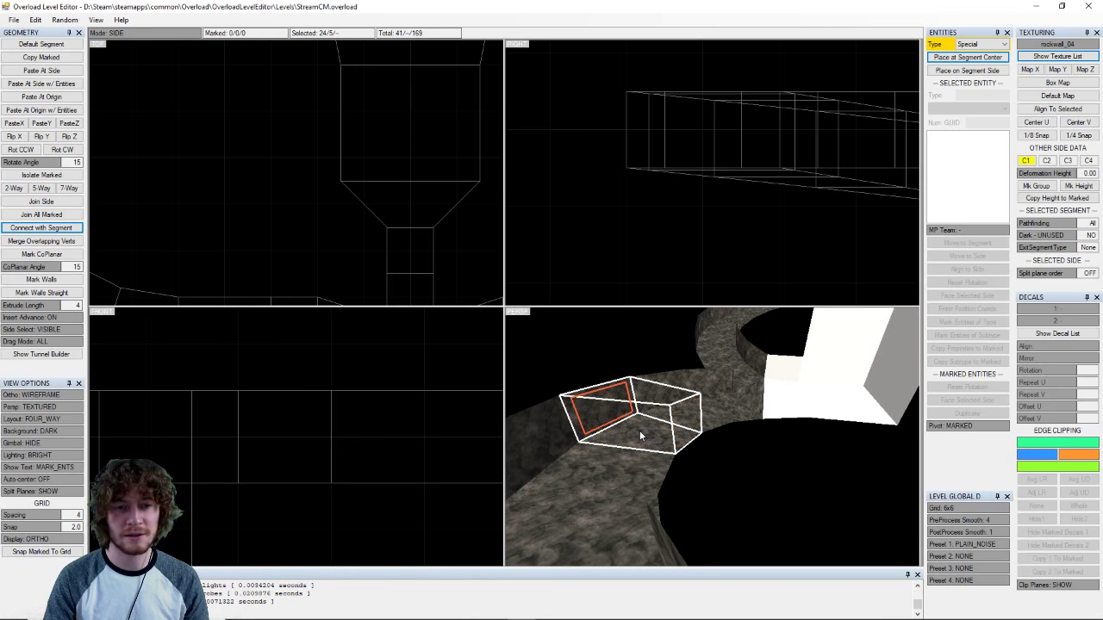
key(Right)
key(Right)
key(Right)
key(Right)
key(Right)
key(Right)
key(Right)
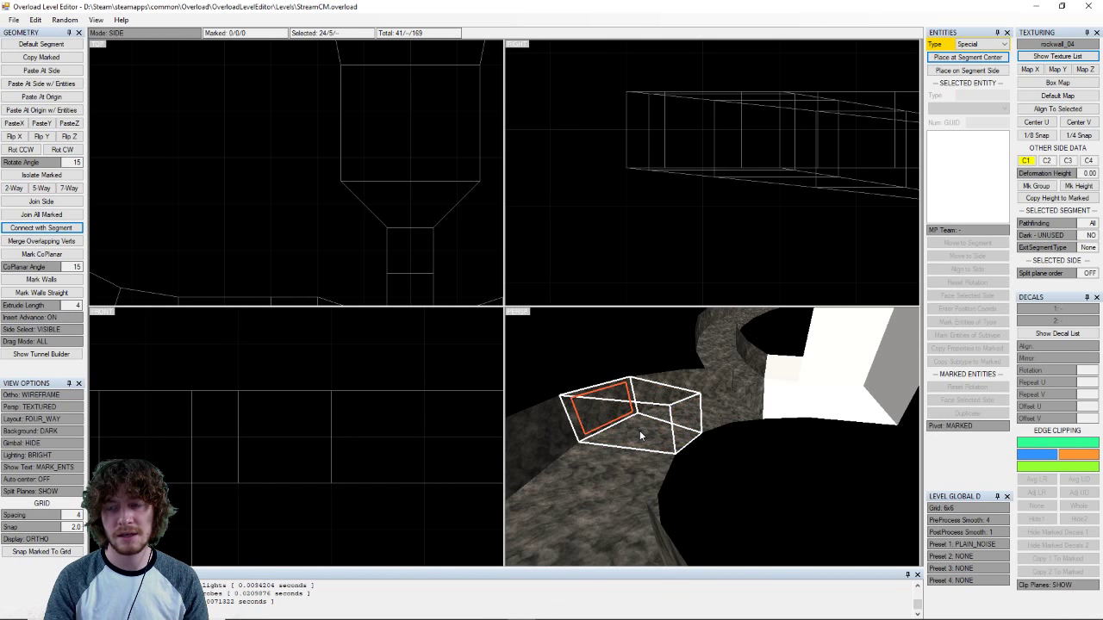
- Switch to vertex mode and cycle through the segment's sides, finishing on the outer wall
key(Tab)
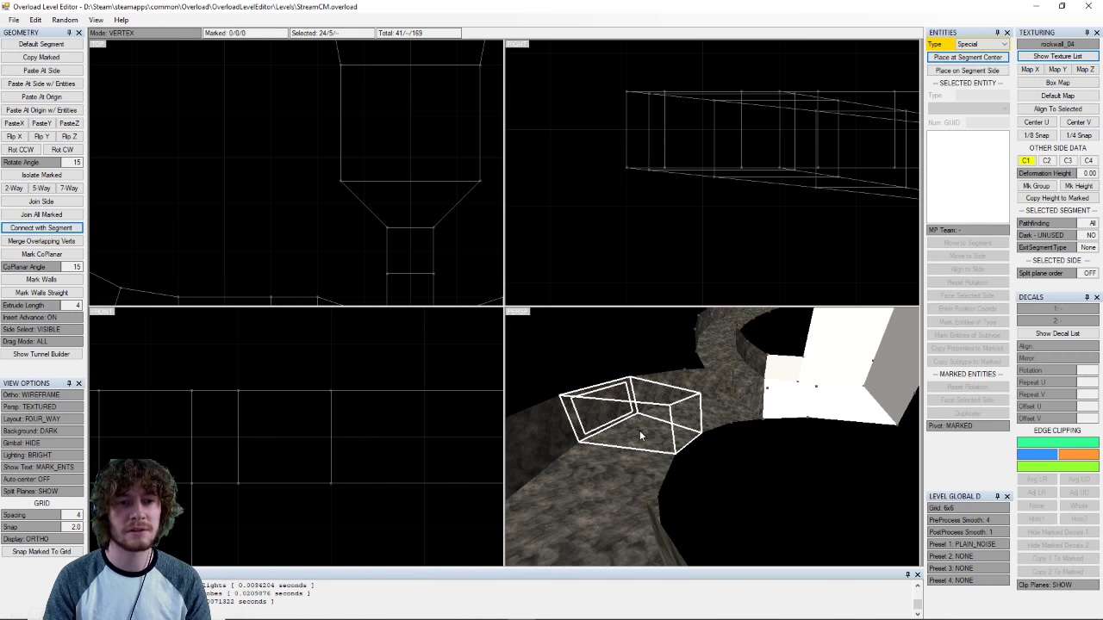
key(s)
key(s)
key(Right)
key(Right)
key(Right)
key(Right)
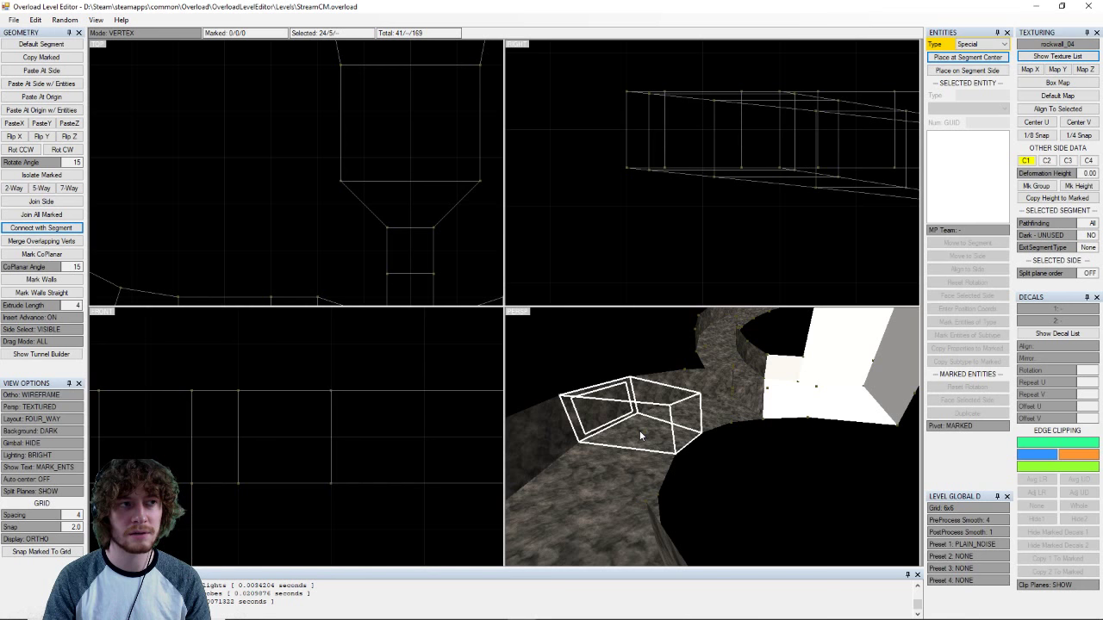
key(s)
key(s)
key(s)
key(s)
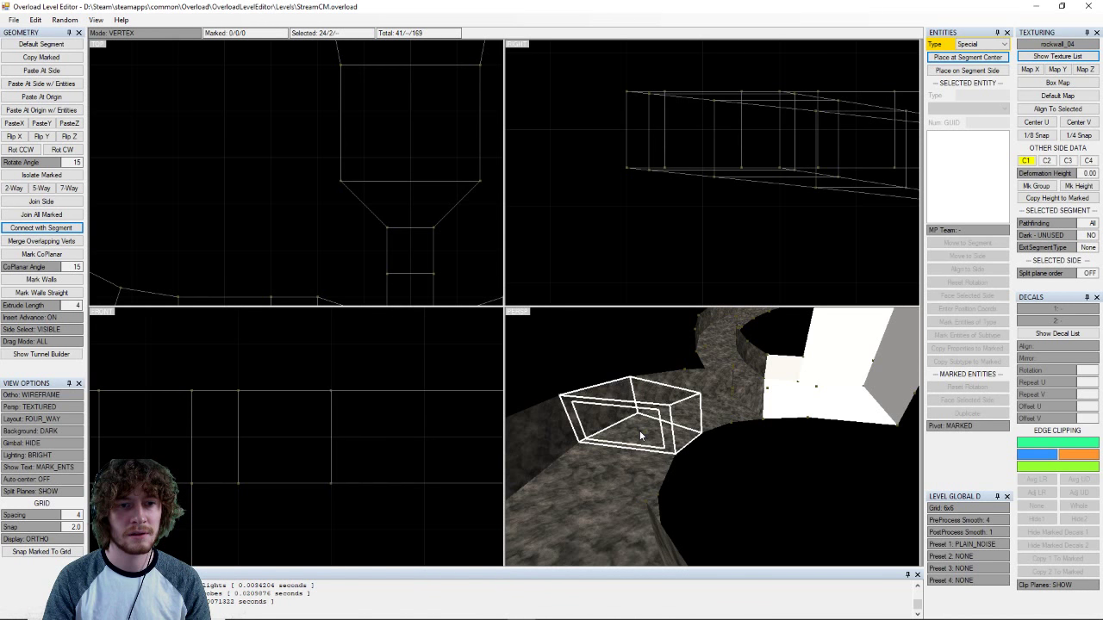
key(Right)
key(Right)
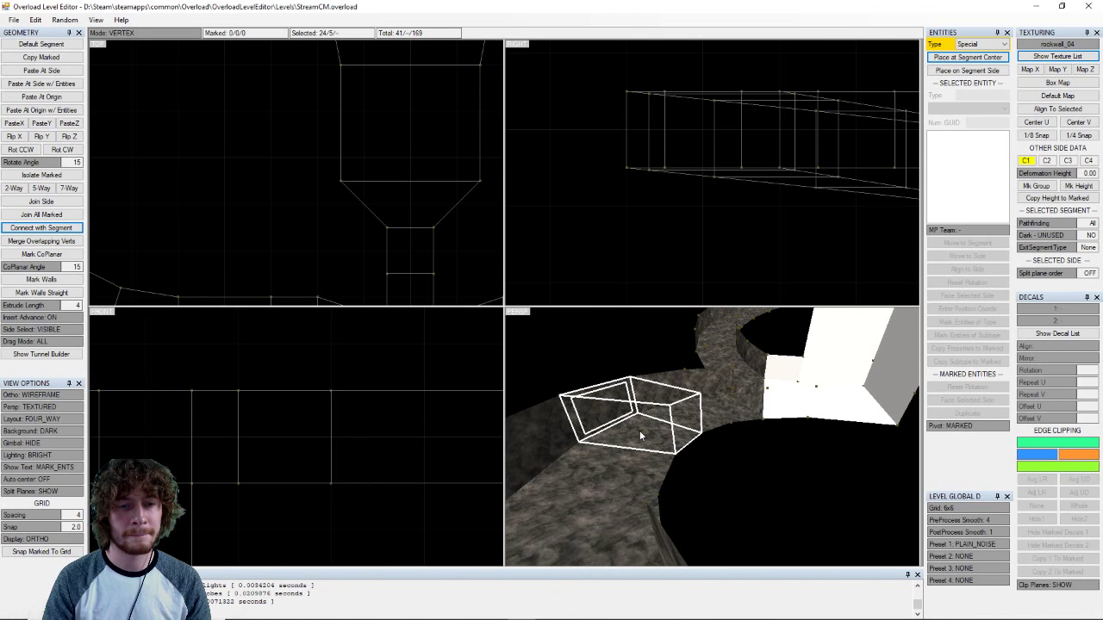
- Switch to entity mode and cycle through the sides of the selected tunnel segment
key(Tab)
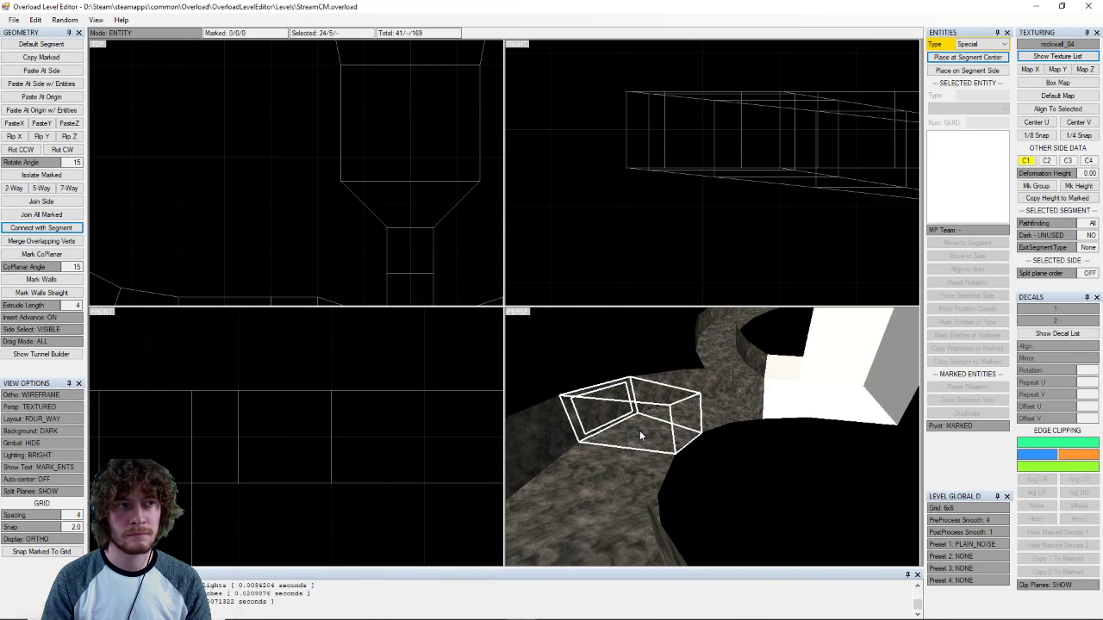
key(s)
key(s)
key(s)
key(s)
key(s)
key(Right)
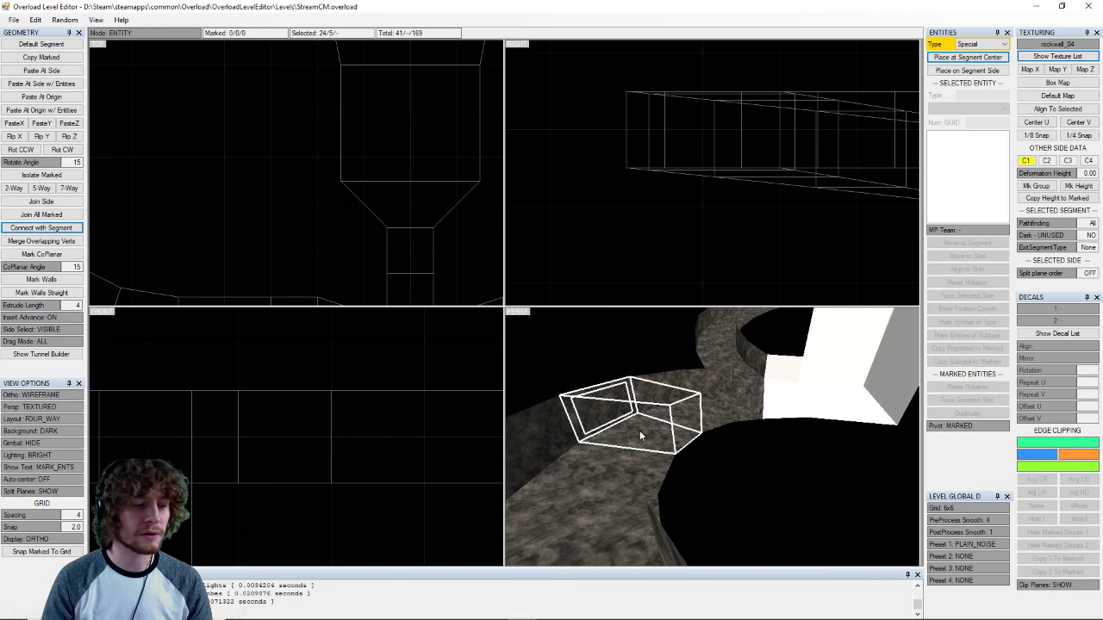
- Switch to segment mode and cycle through the selected segment's sides, finishing on the outer wall
key(Tab)
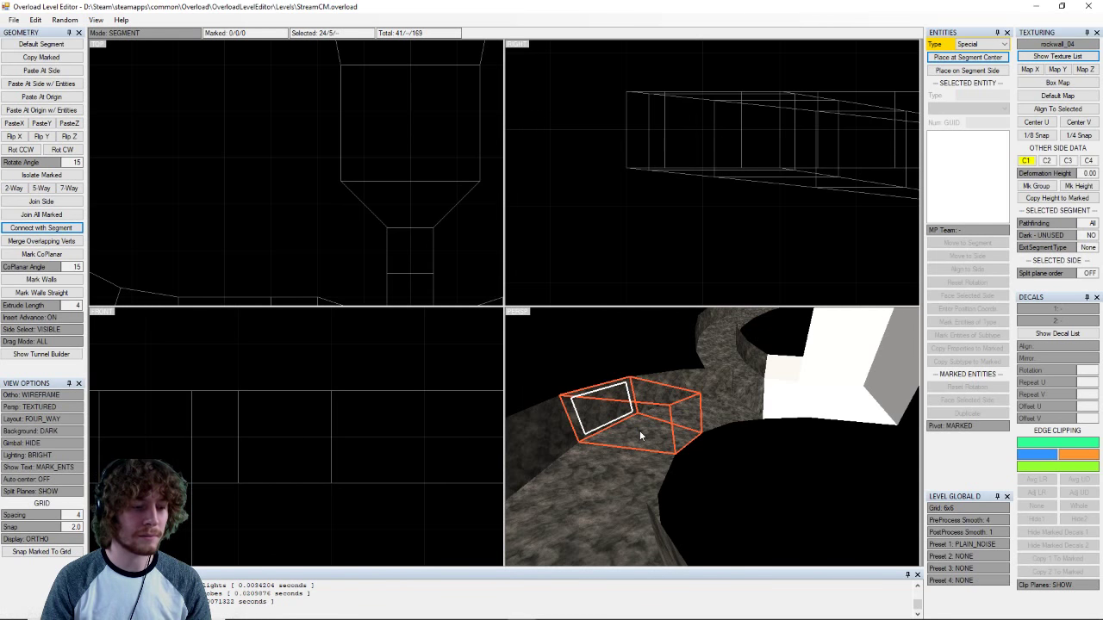
key(s)
key(s)
key(s)
key(s)
key(s)
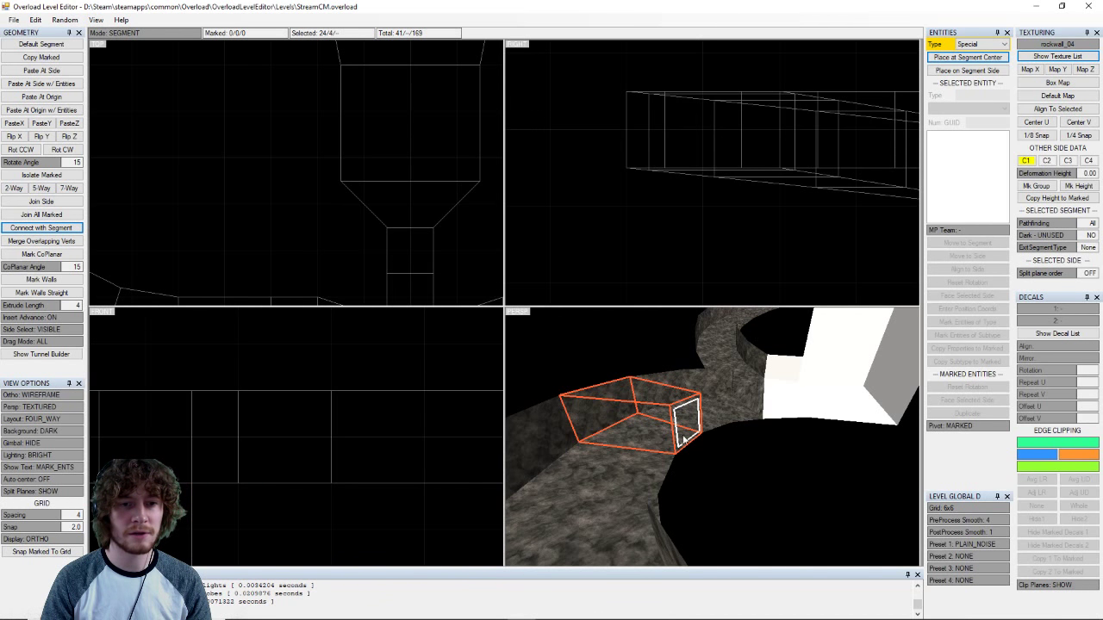
key(Right)
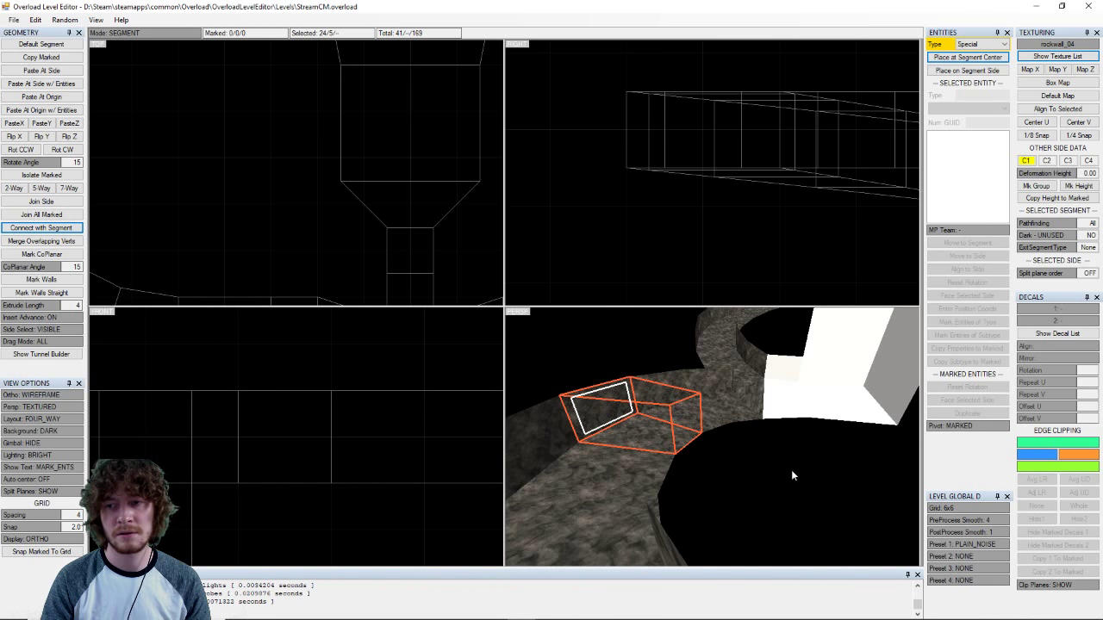
- Return to side mode and cycle through the segment's sides until the floor side is selected
key(2)
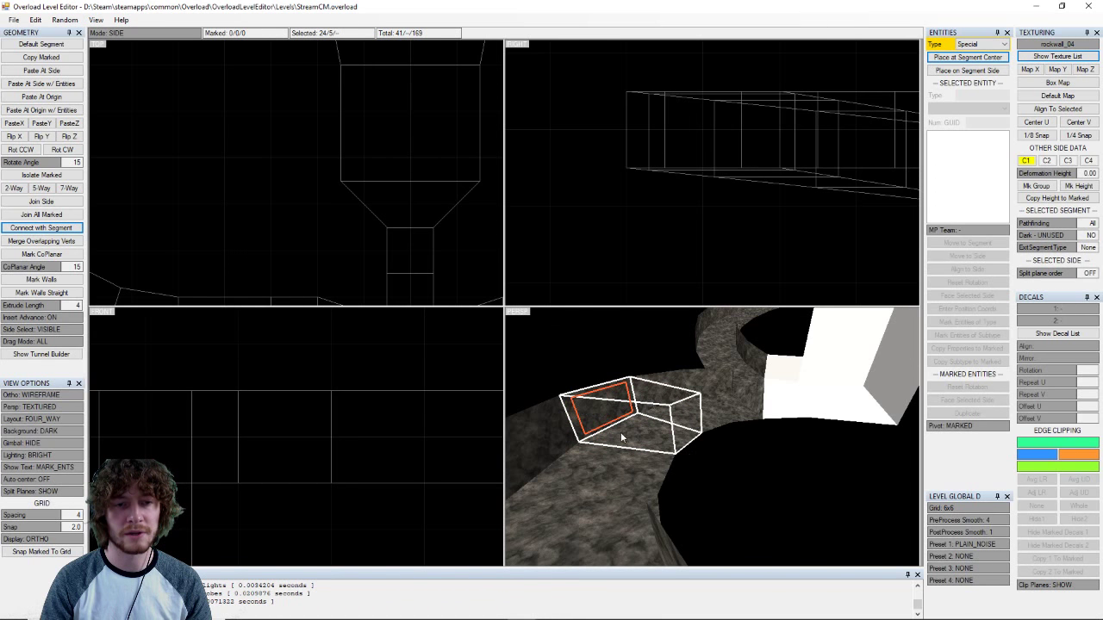
key(s)
key(Up)
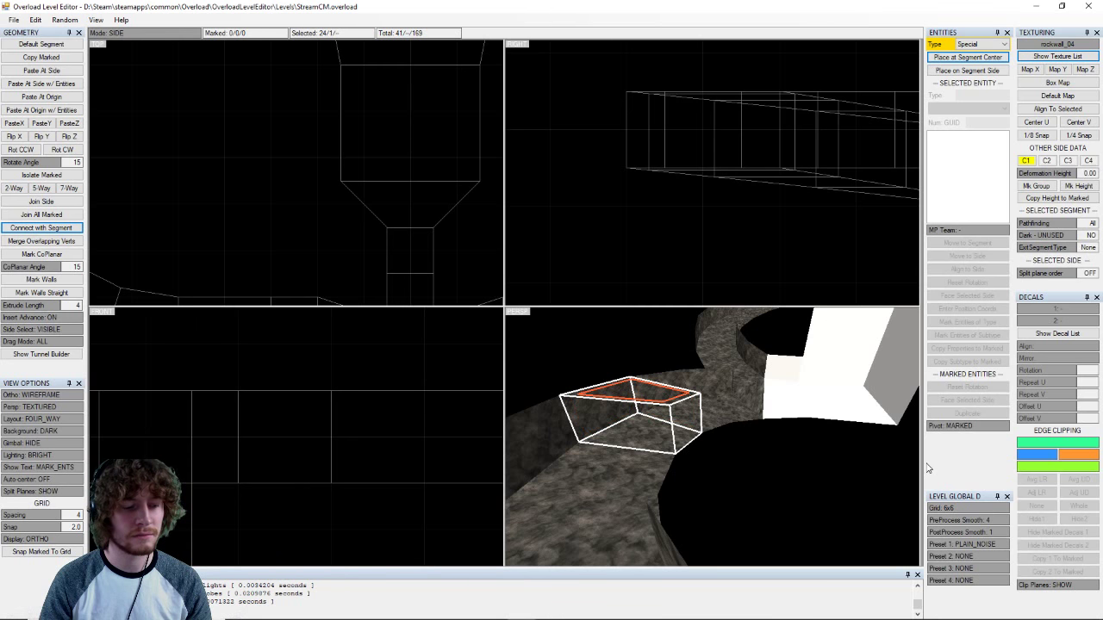
key(shift+s)
key(shift+s)
key(shift+s)
key(shift+s)
key(s)
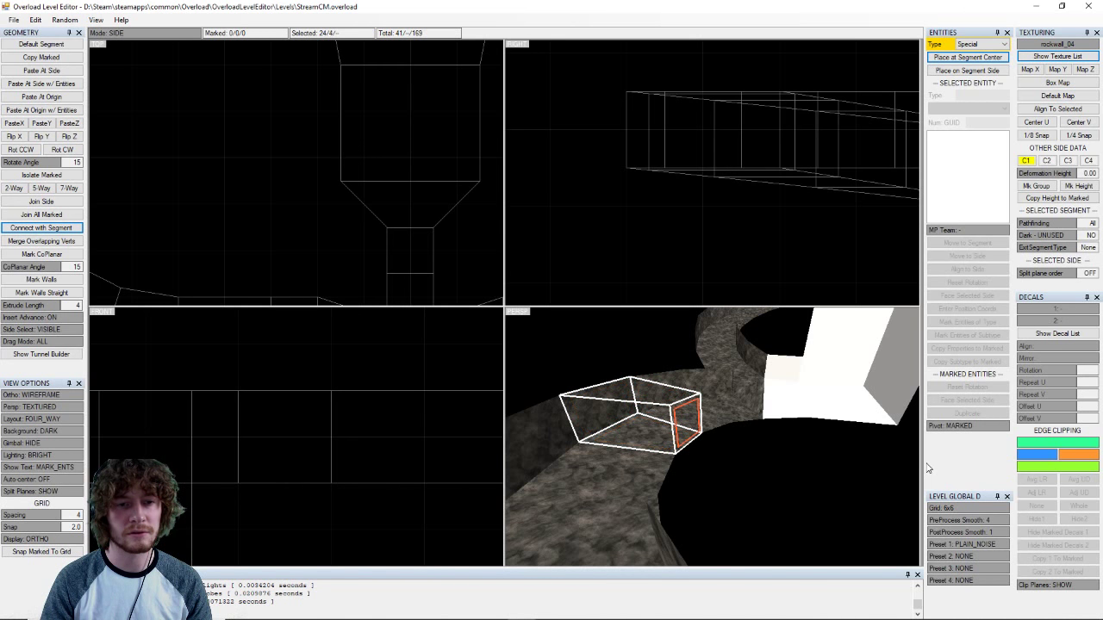
key(Down)
key(Up)
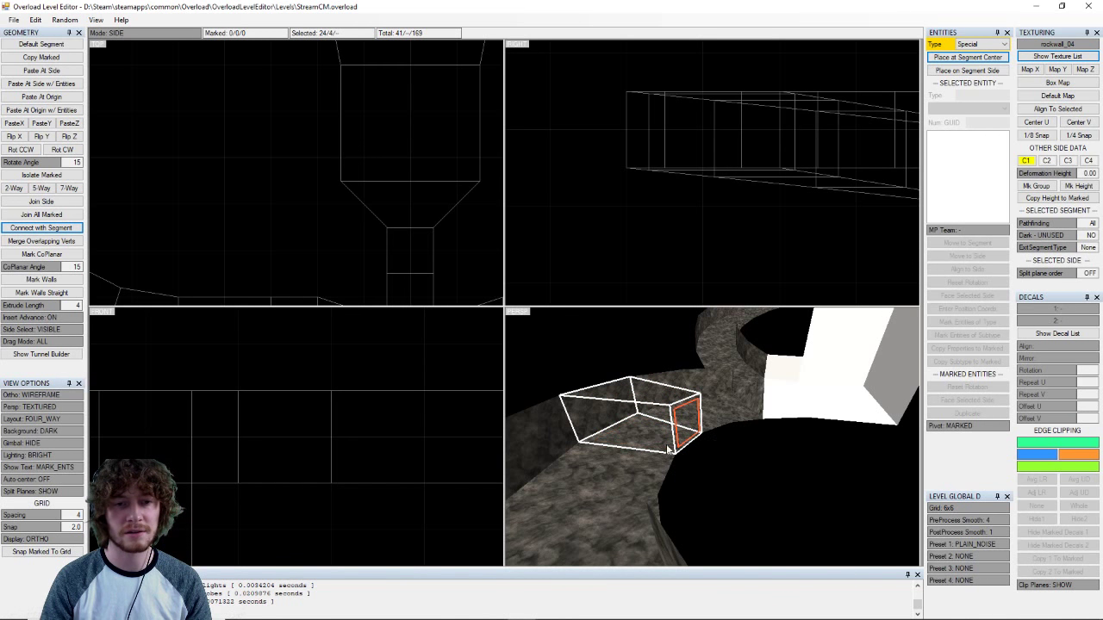
key(Down)
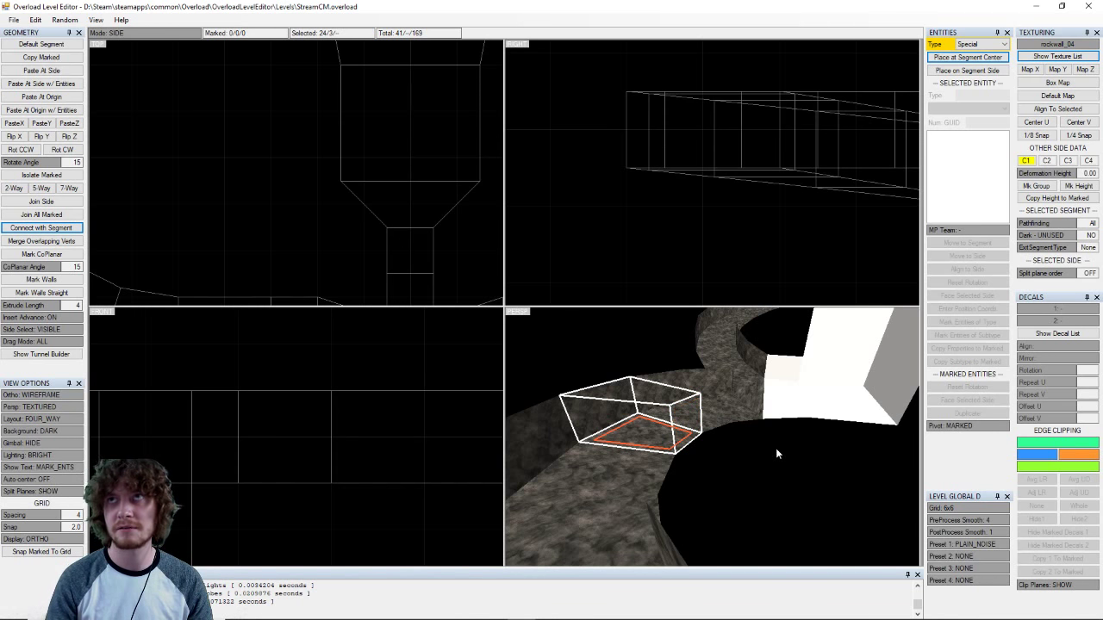
- Mark the outer wall sides of two adjacent curved tunnel segments
click(657, 410)
click(641, 428)
click(602, 410)
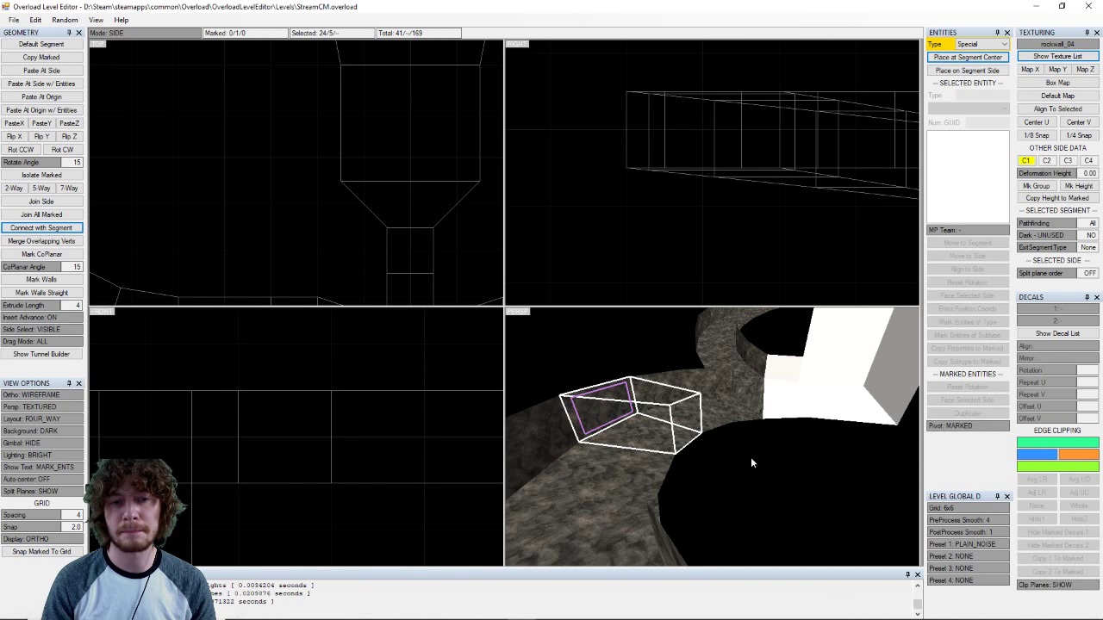
middle_drag(744, 450, 668, 425)
click(668, 424)
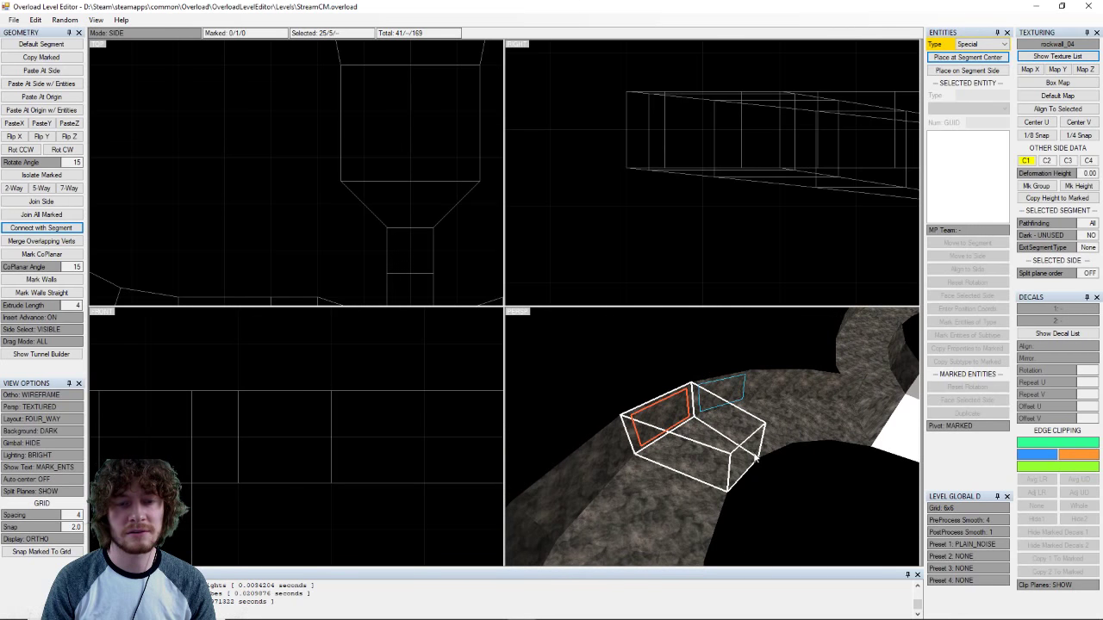
- Mark the floor sides of three consecutive curved tunnel segments in addition to the marked walls
click(655, 496)
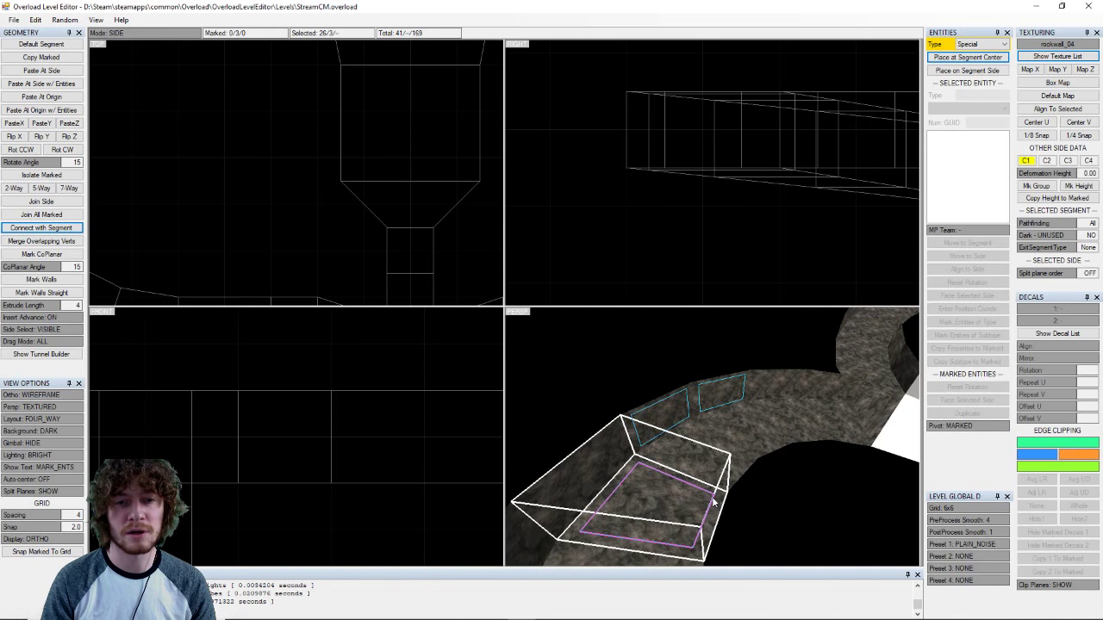
click(771, 445)
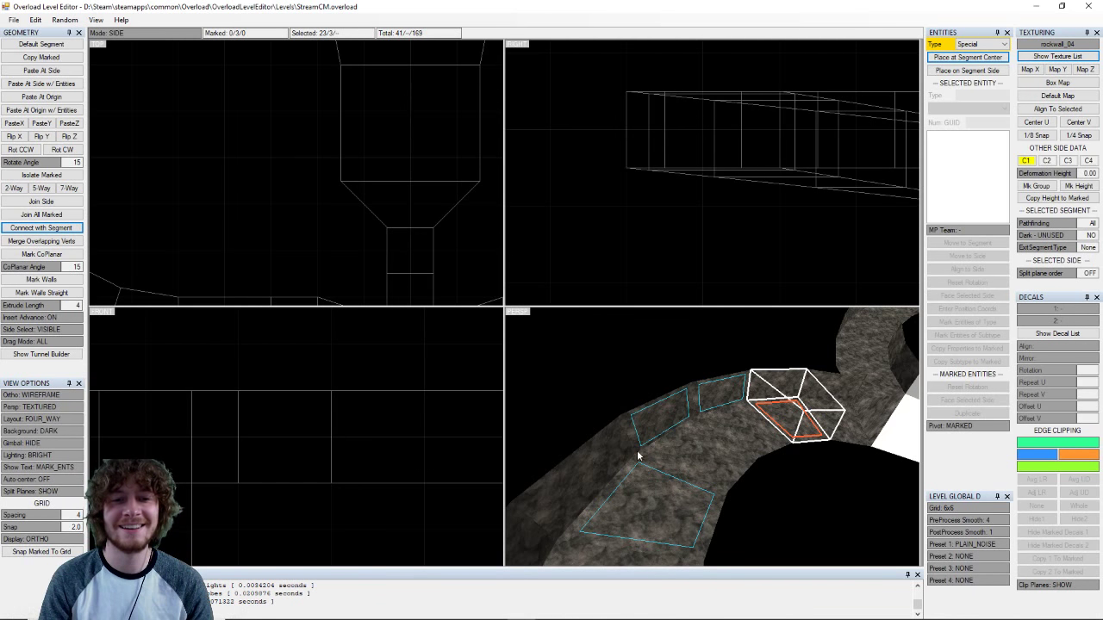
click(696, 443)
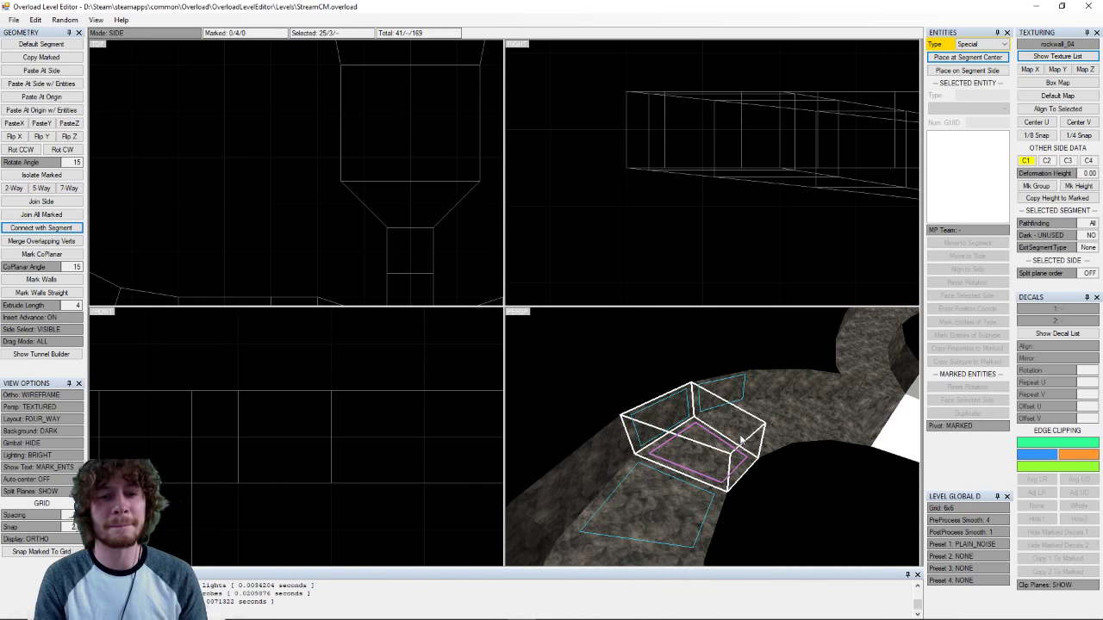
click(745, 441)
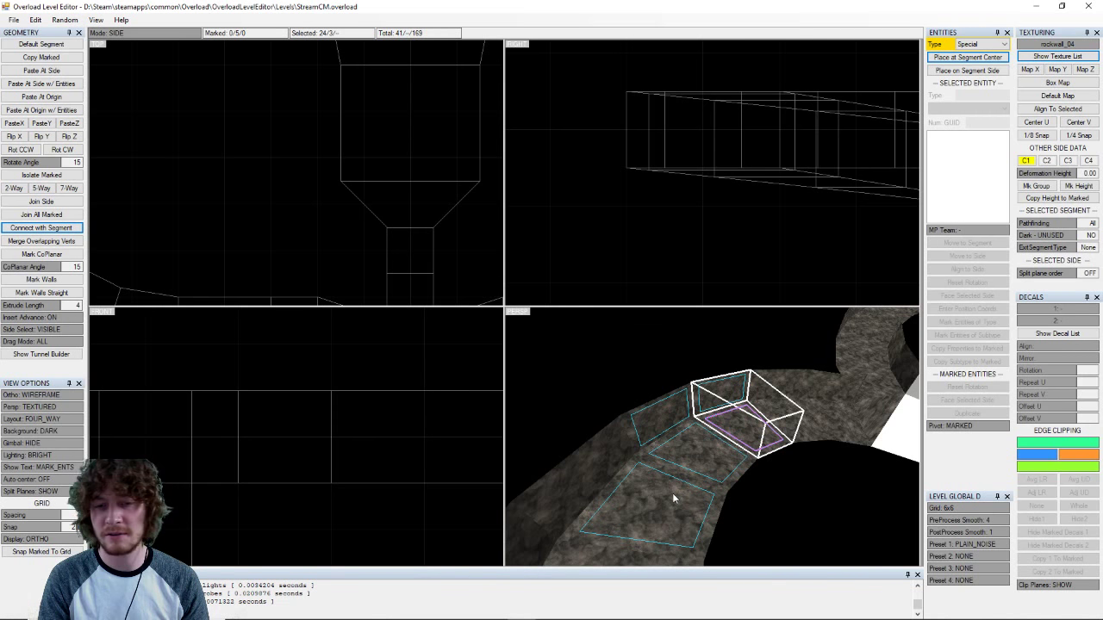
- Clear the marked sides, mark every side in the level, and clear all marks again
key(a)
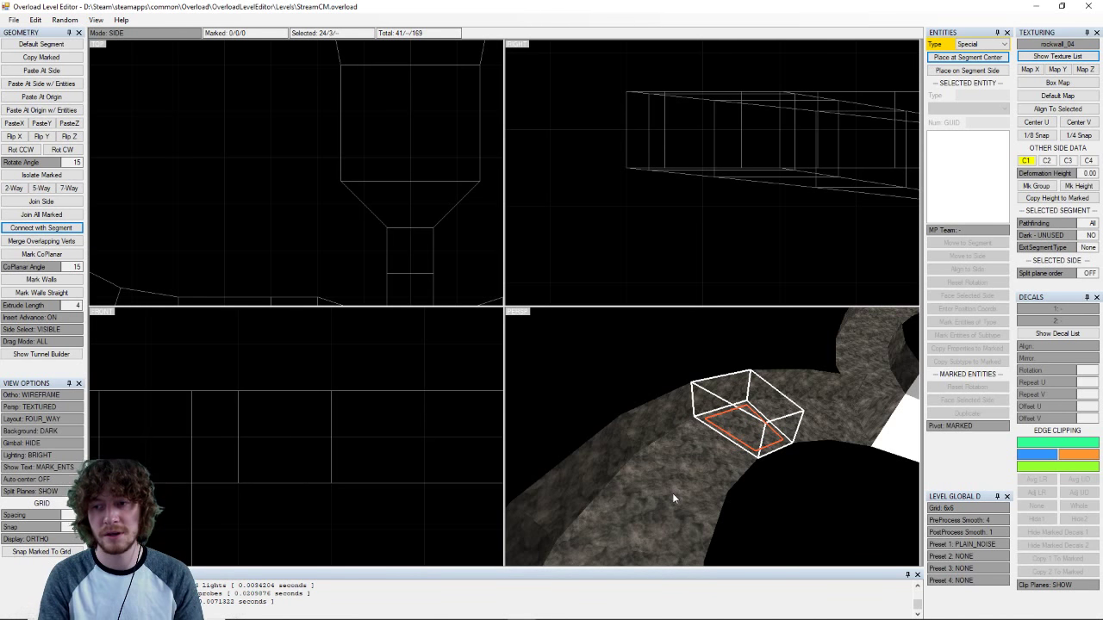
key(a)
scroll(804, 473, down, 6)
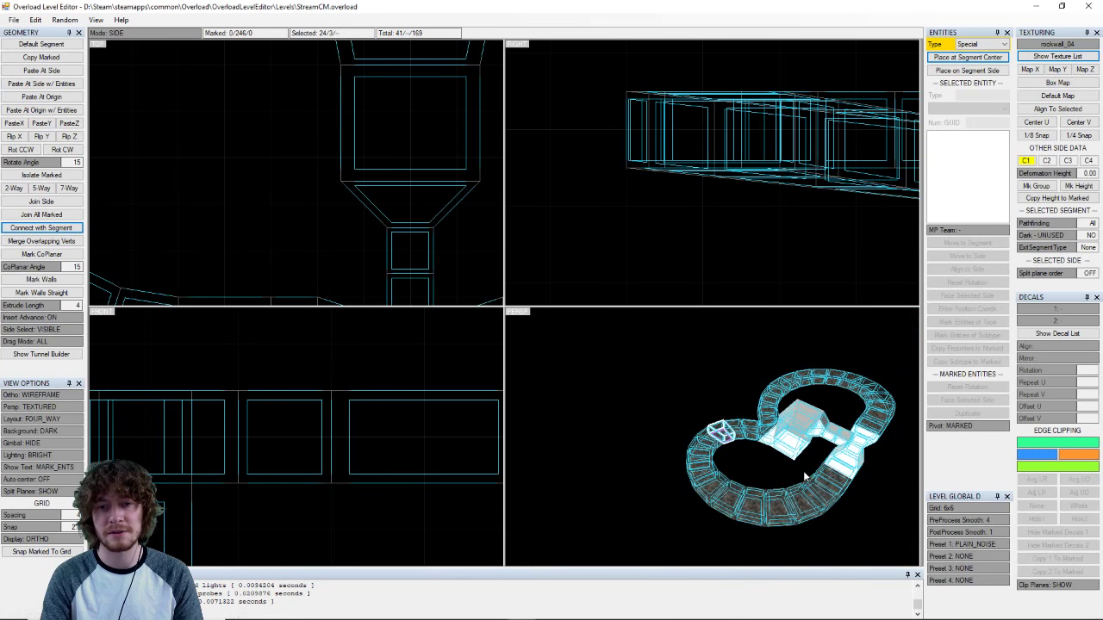
scroll(802, 474, up, 2)
key(ctrl+space)
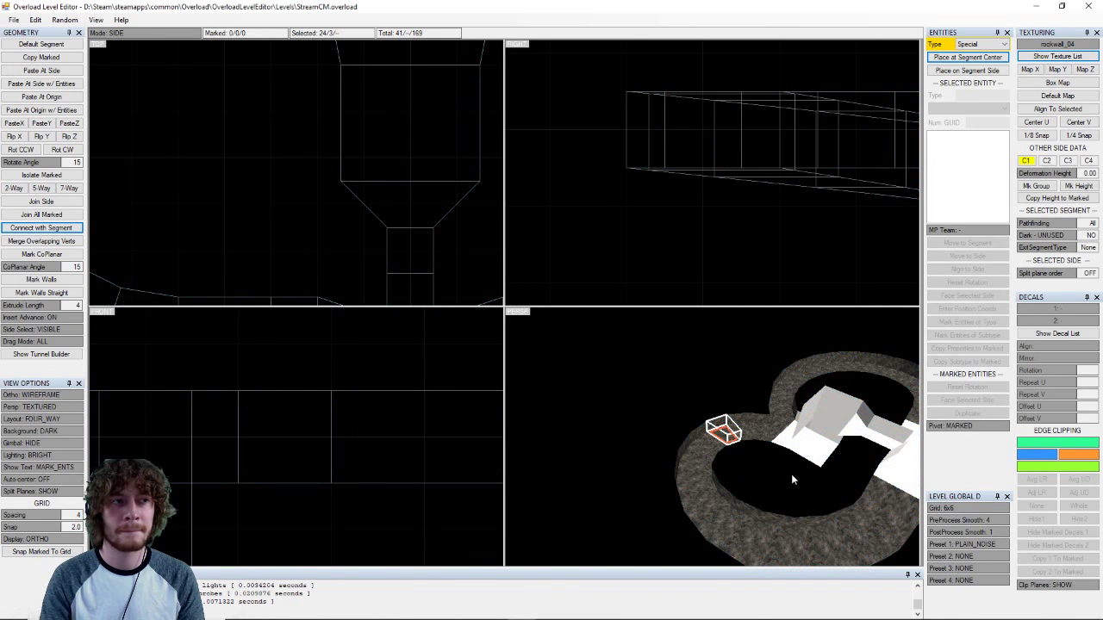
scroll(738, 473, down, 4)
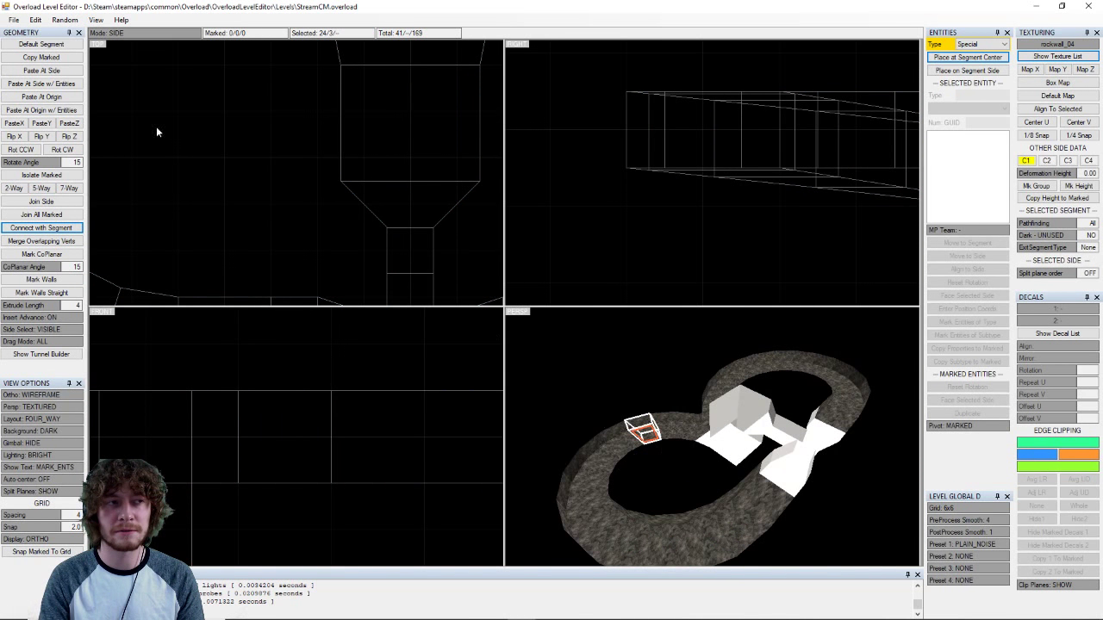
- Switch to entity mode, return to side mode, and select the outer wall of the highlighted curved tunnel segment
key(4)
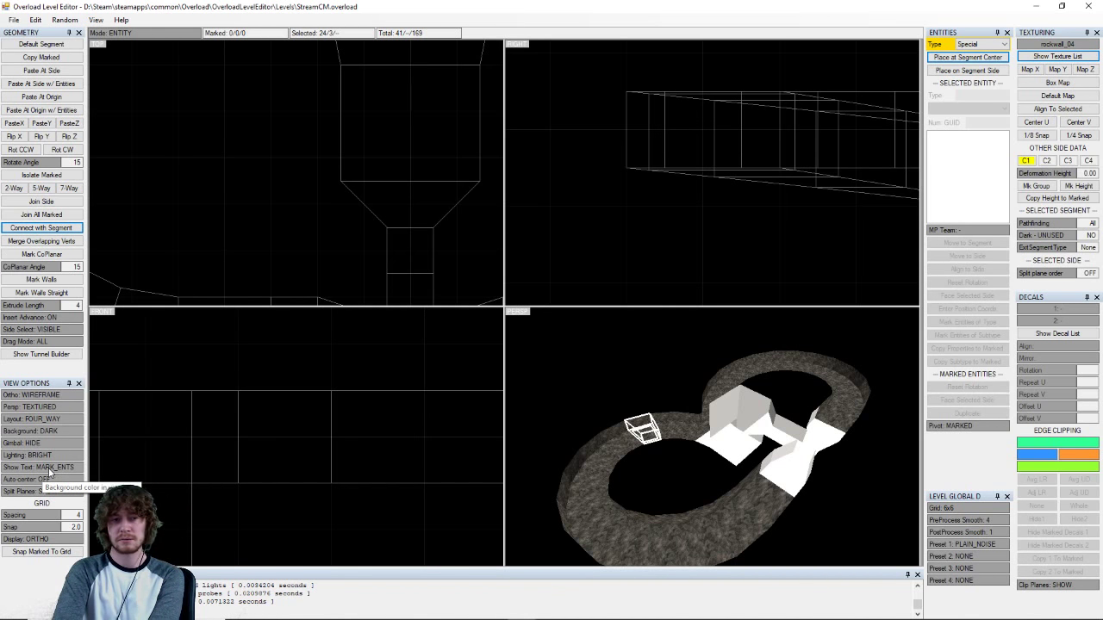
scroll(665, 447, up, 5)
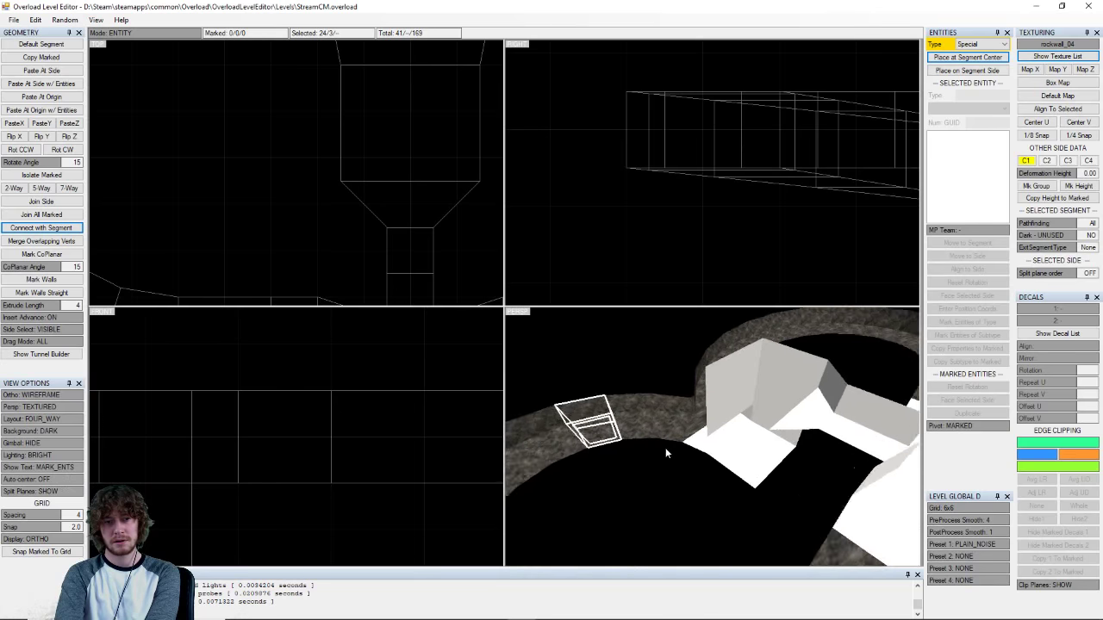
middle_drag(660, 449, 705, 461)
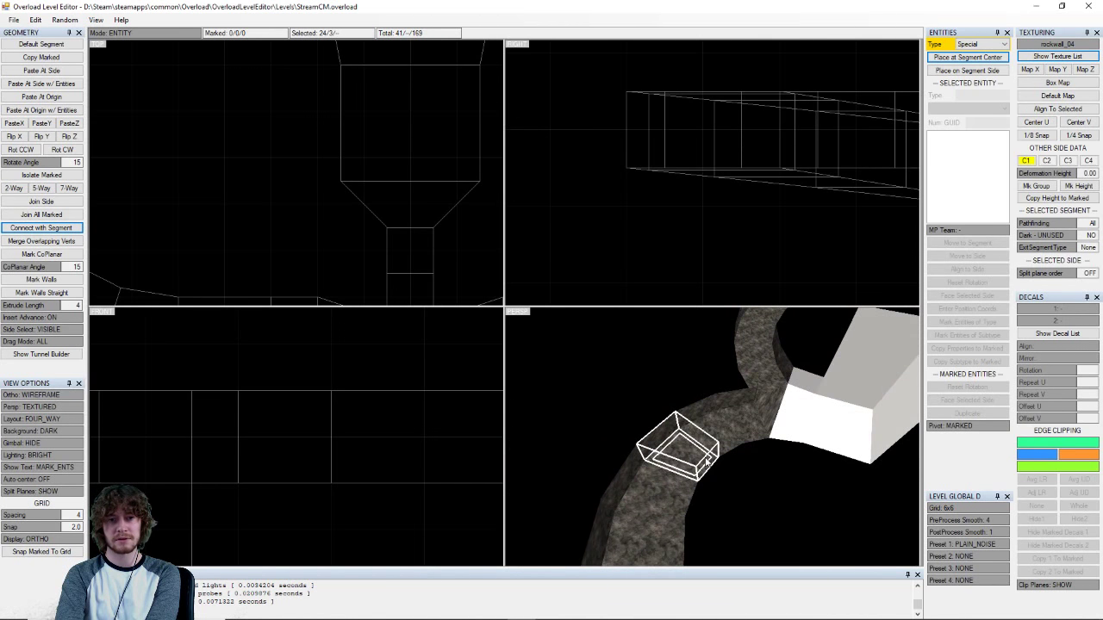
scroll(705, 461, up, 1)
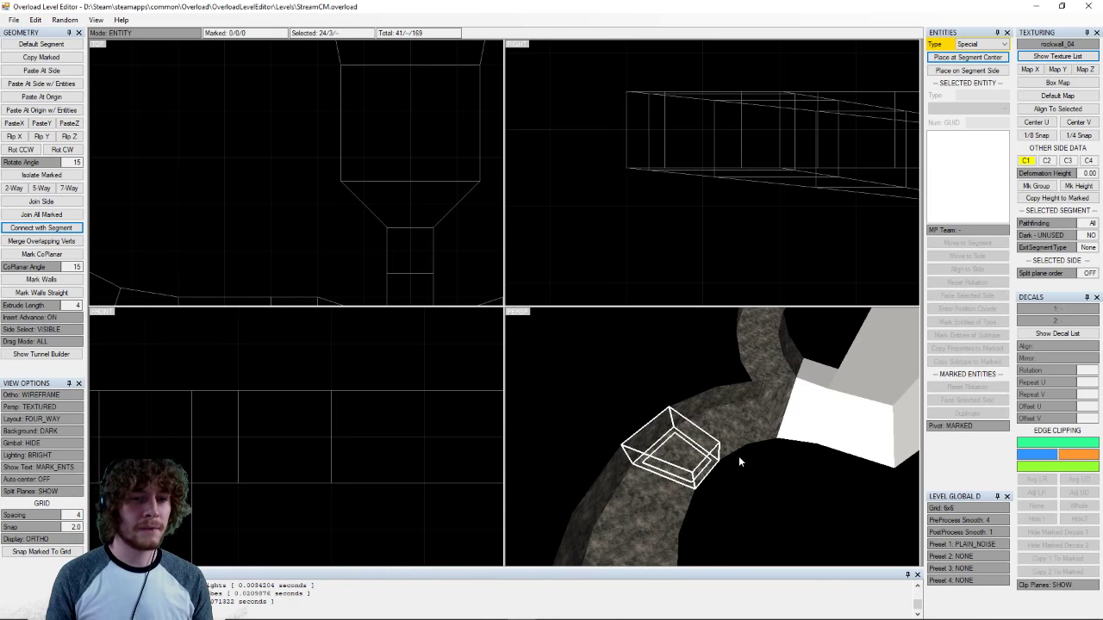
key(2)
click(657, 435)
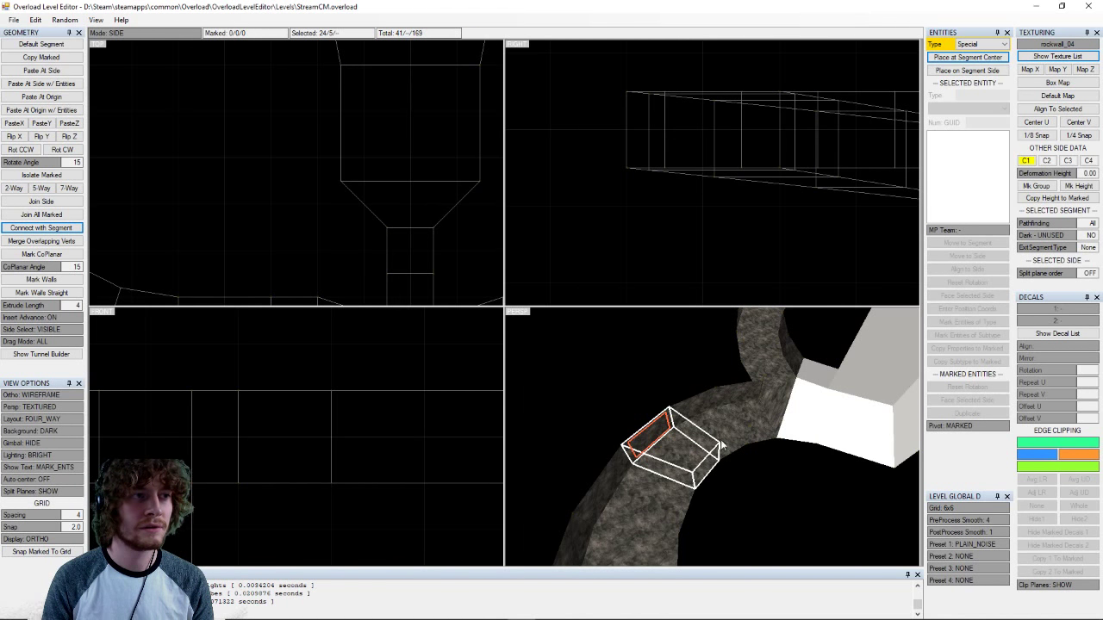
- Select the side wall of the white room's bottom segment, followed by the side wall of the adjoining entrance segment
middle_drag(773, 440, 776, 384)
scroll(726, 443, up, 4)
mouse_move(775, 384)
right_down()
mouse_move(755, 384)
mouse_move(759, 394)
right_up()
click(757, 388)
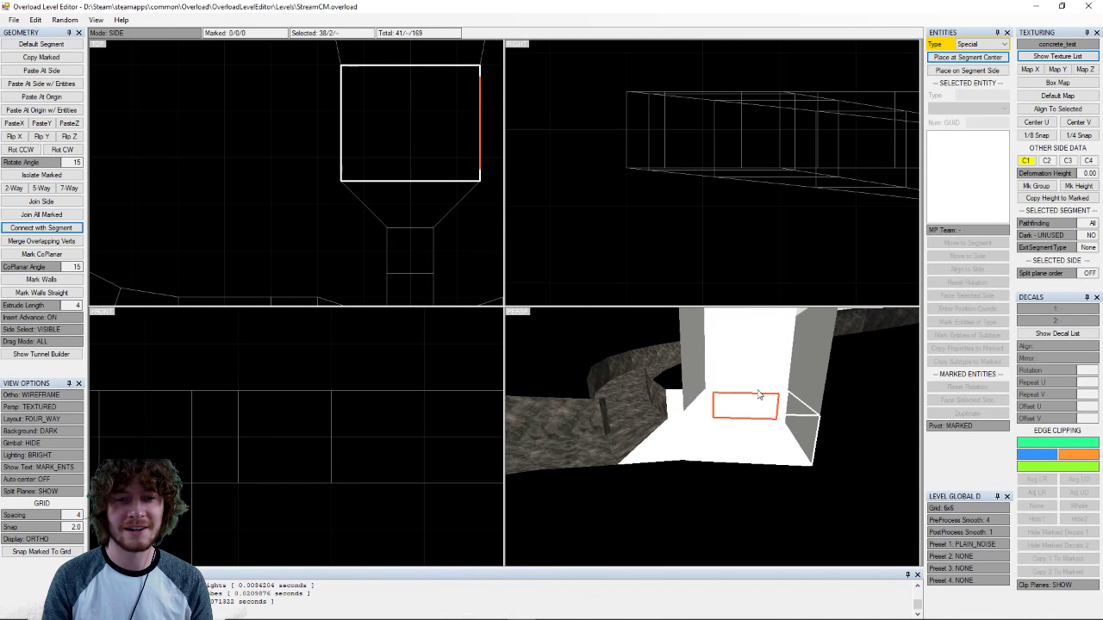
click(704, 412)
middle_drag(766, 168, 536, 179)
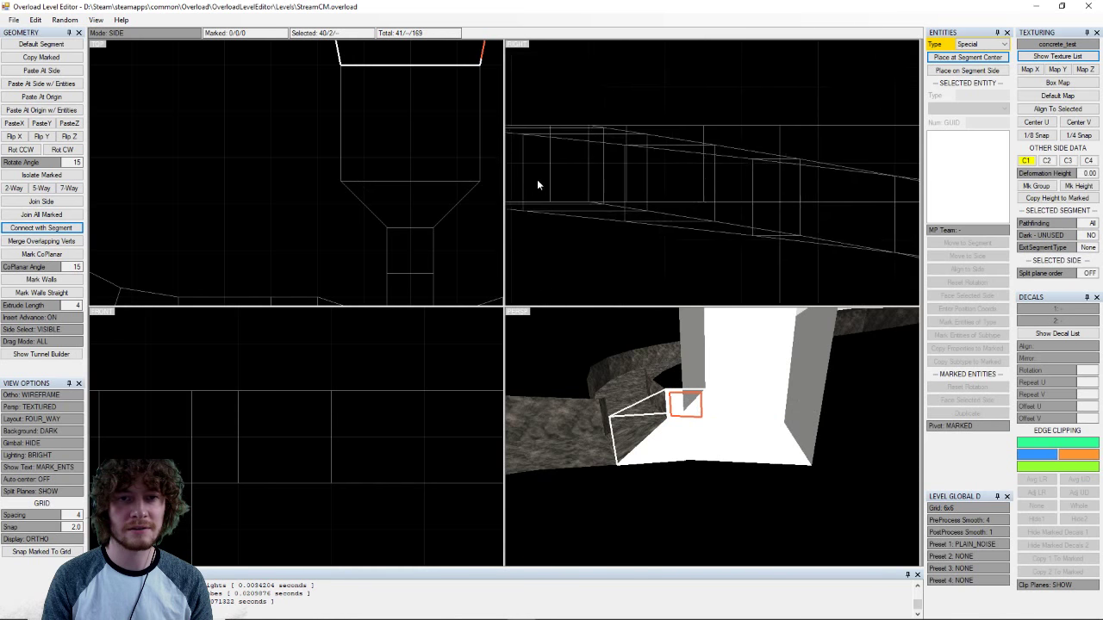
middle_drag(896, 185, 763, 227)
scroll(775, 200, down, 4)
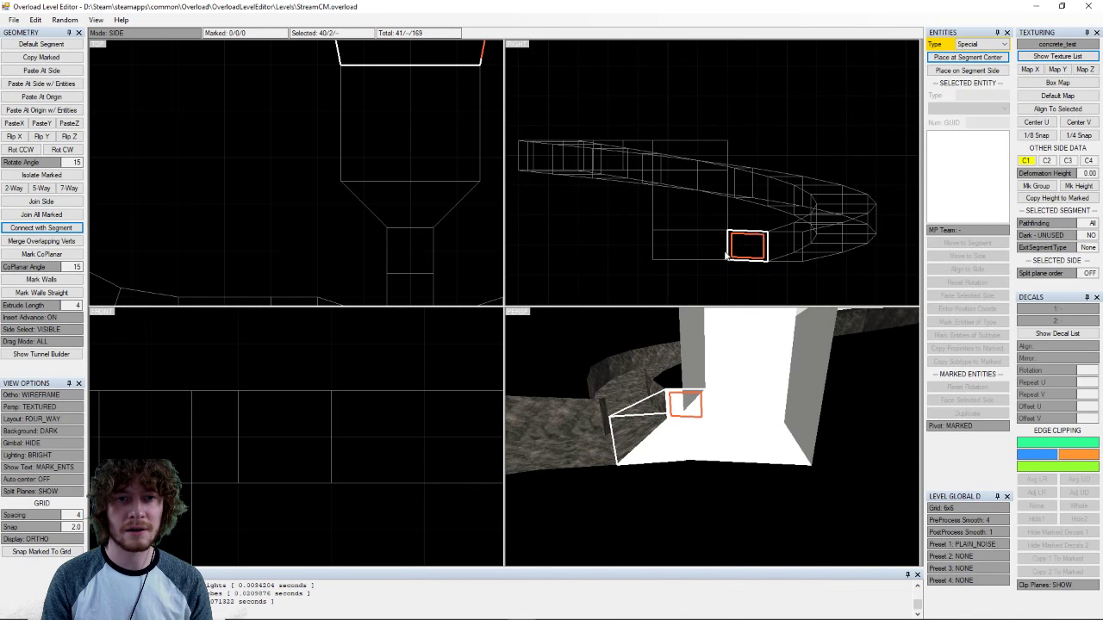
scroll(726, 253, up, 3)
middle_drag(721, 415, 739, 389)
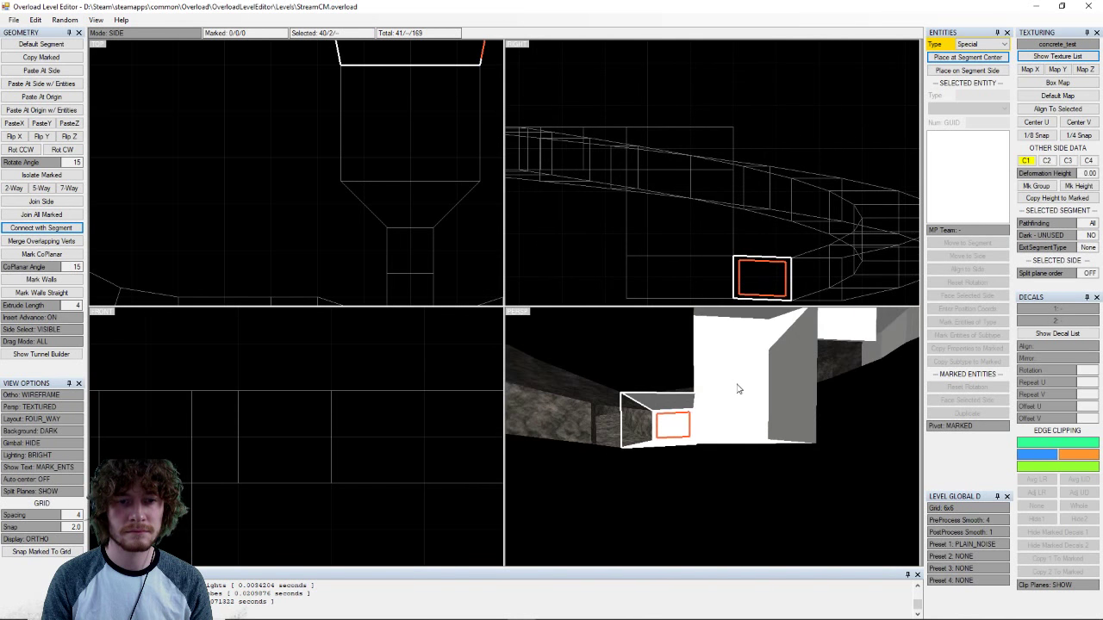
- Select the side wall of the white room's middle segment, marking and unmarking the walls around that segment
click(730, 397)
key(q)
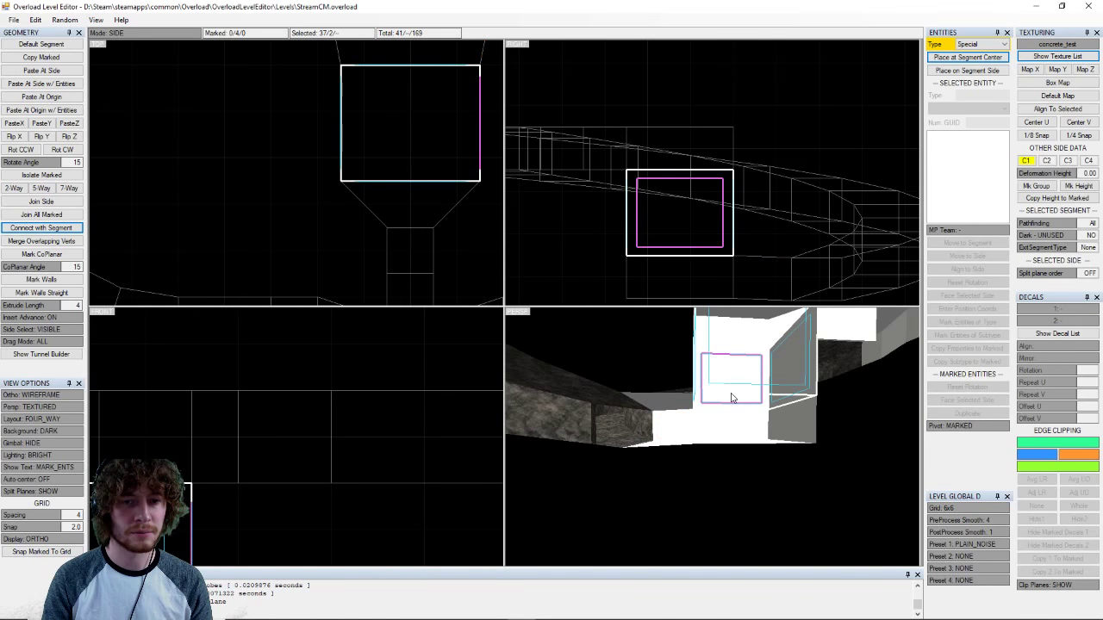
right_drag(731, 398, 615, 407)
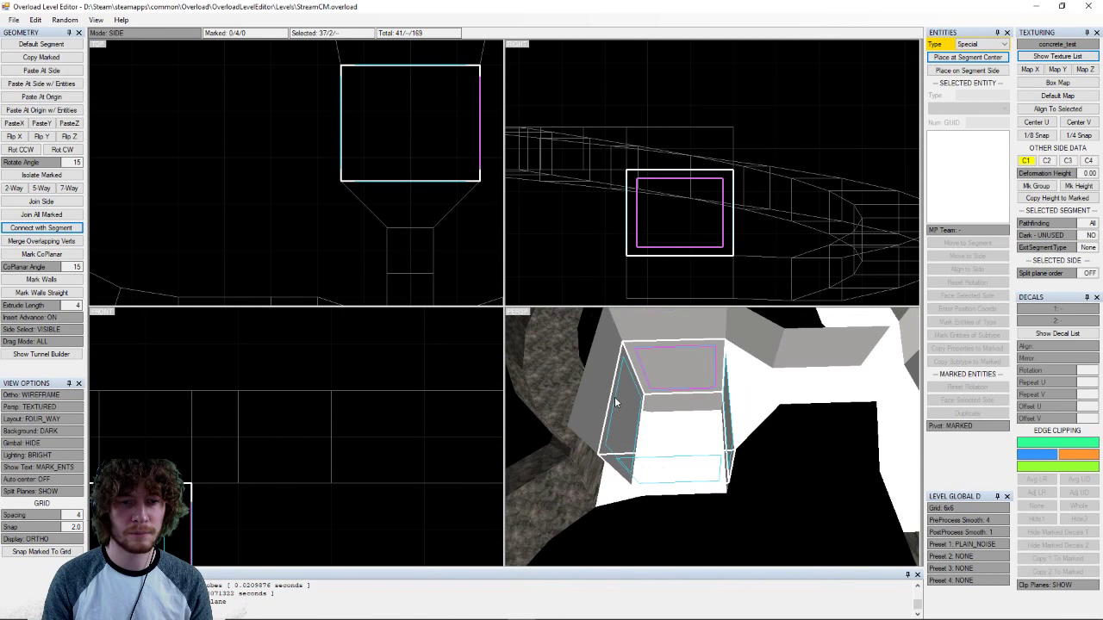
key(a)
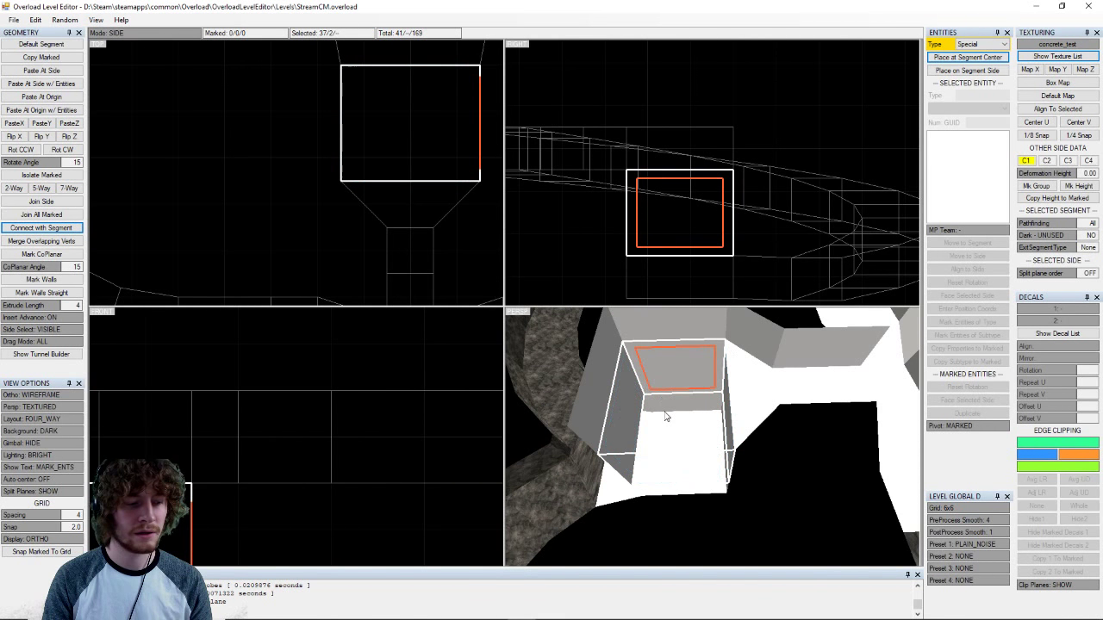
- Mark all sides coplanar with the selected side wall of the white room
key(ctrl+z)
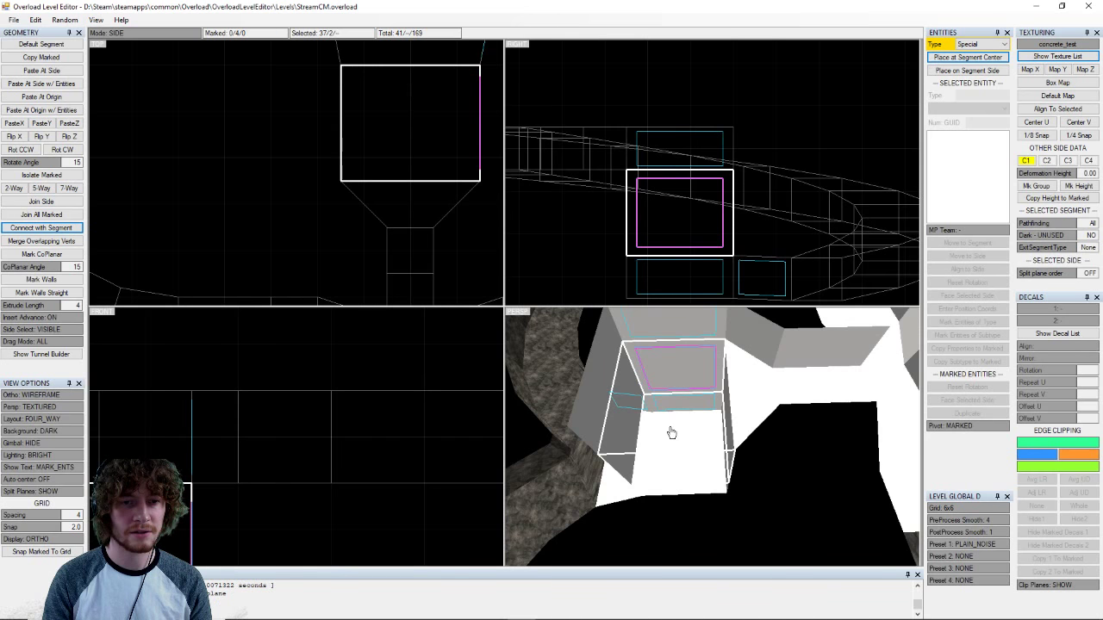
right_drag(671, 433, 814, 369)
right_drag(677, 483, 665, 473)
scroll(665, 473, up, 1)
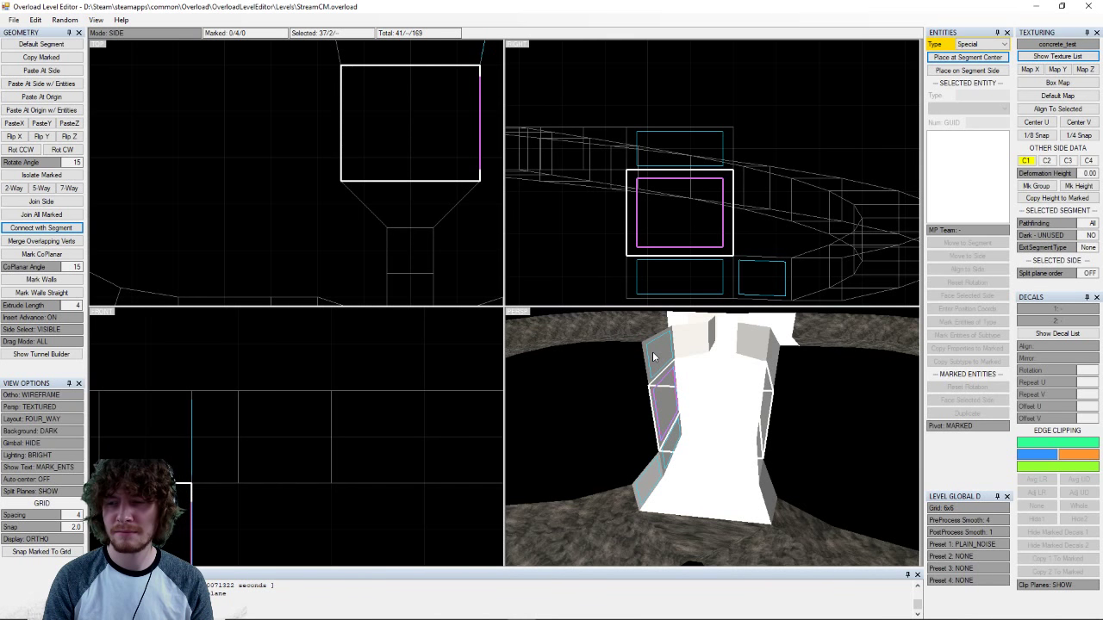
- Clear all marks and restore the coplanar side marks along the white room's wall
key(Escape)
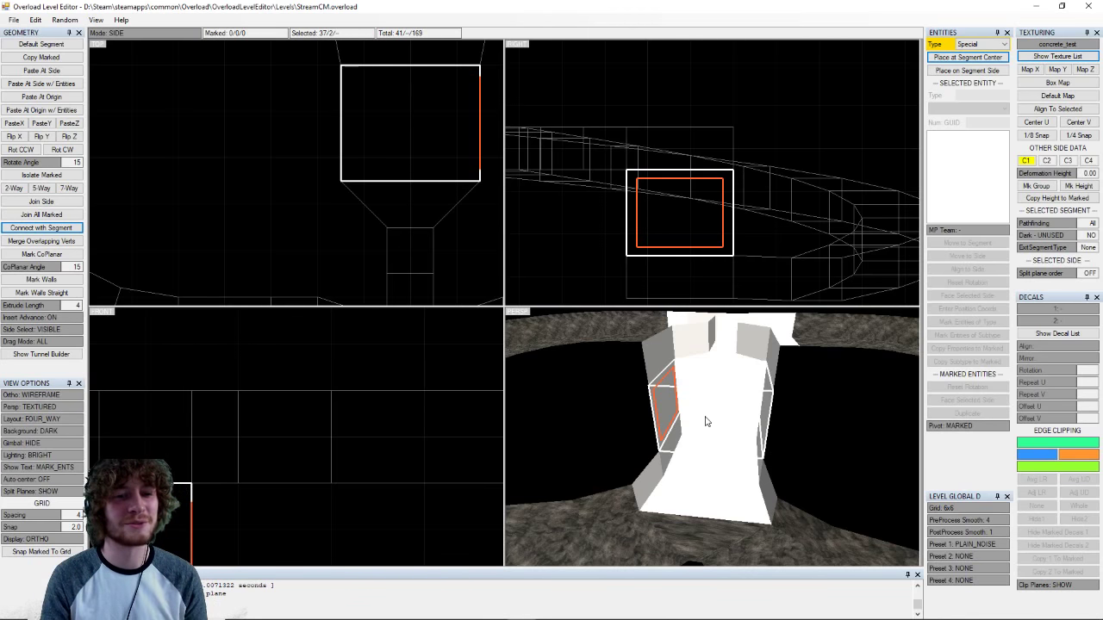
key(ctrl+z)
middle_drag(687, 422, 781, 428)
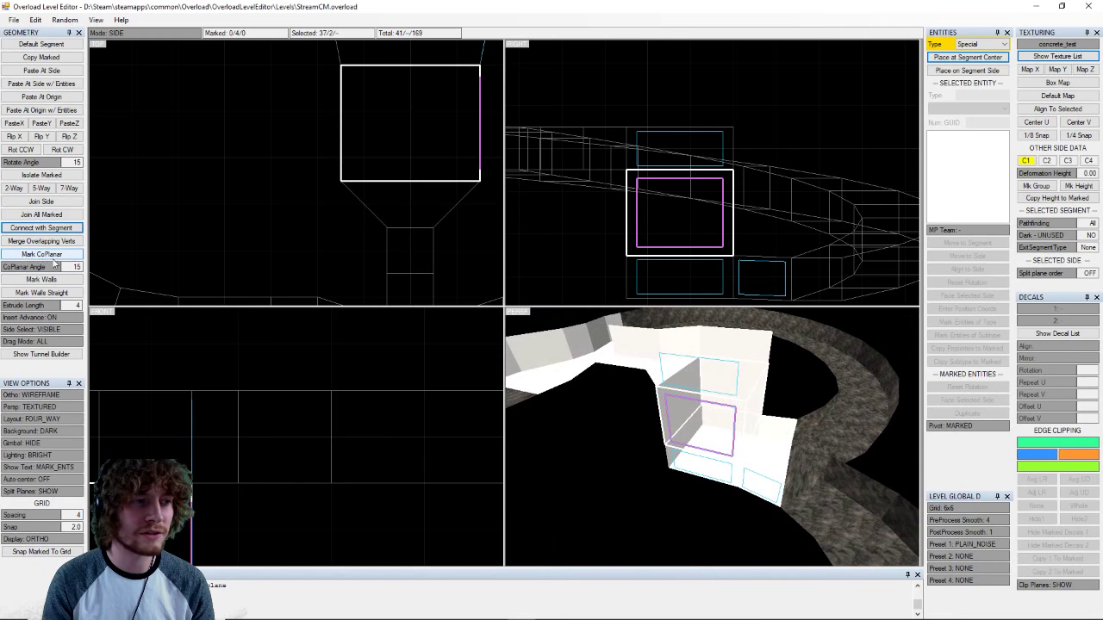
right_drag(750, 440, 718, 467)
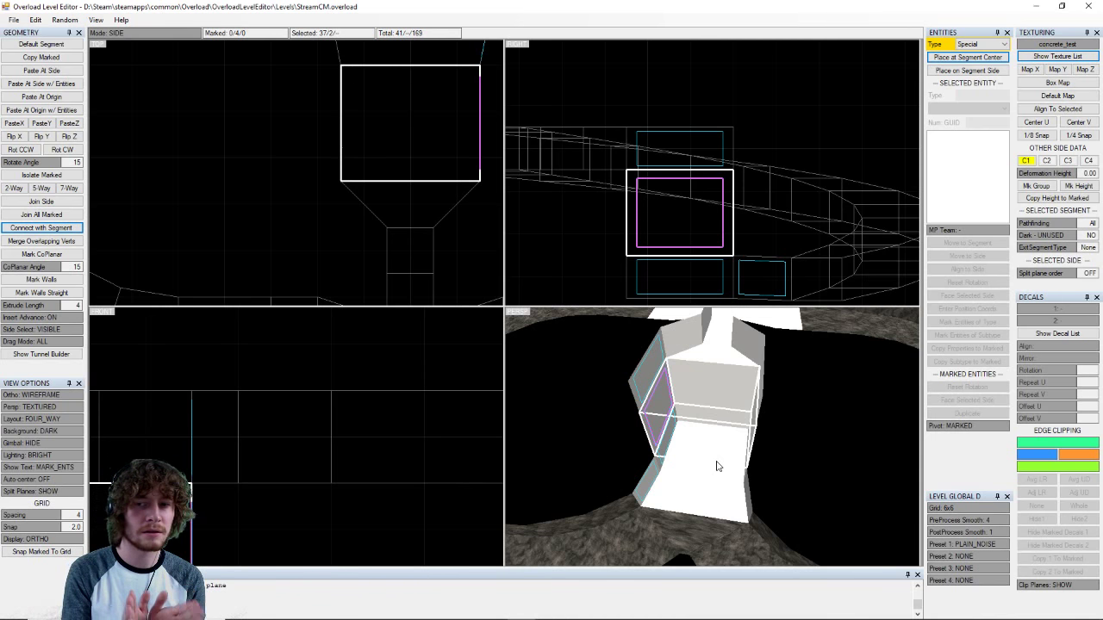
right_drag(656, 363, 681, 380)
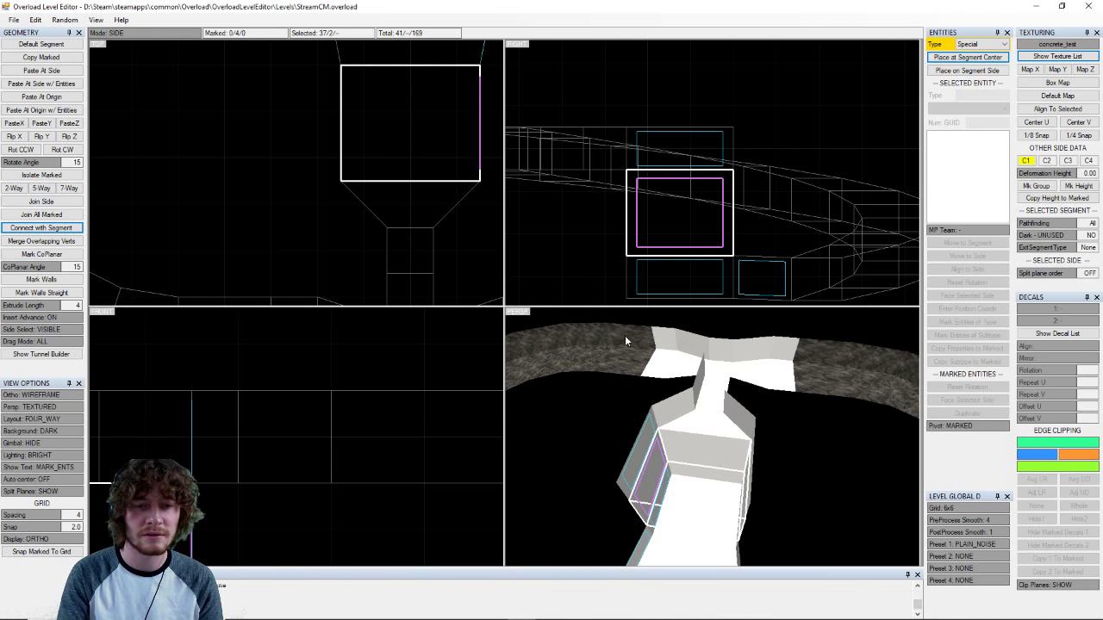
- Mark the white room's opposite side wall with its coplanar sides, plus another wall of the room
right_drag(626, 341, 803, 418)
click(734, 405)
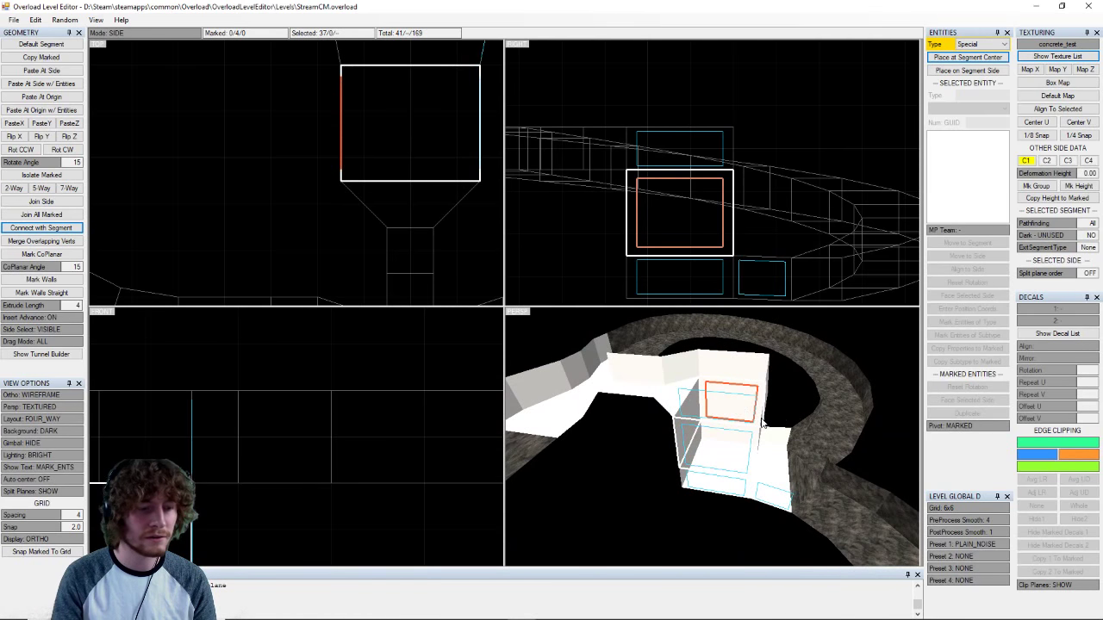
key(q)
mouse_move(716, 423)
right_down()
mouse_move(783, 436)
mouse_move(717, 382)
mouse_move(636, 419)
mouse_move(606, 395)
mouse_move(708, 409)
right_up()
click(708, 409)
key(space)
- Add more white wall sides to the marks, ending with the side wall of the first narrow corridor segment
right_drag(794, 426, 616, 468)
click(685, 416)
key(space)
right_drag(685, 416, 709, 459)
click(752, 413)
key(space)
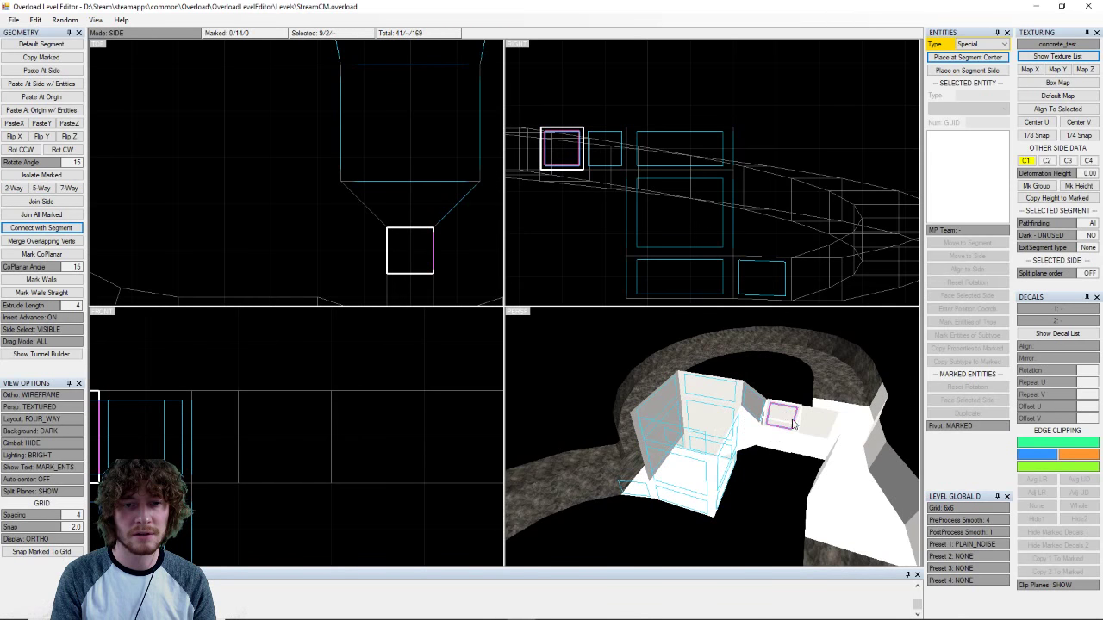
- Continue marking the white side walls from the narrow corridor toward the junction
right_drag(779, 436, 891, 474)
click(734, 445)
key(space)
click(770, 442)
key(space)
- Mark the wall sides of the white junction at the far end of the corridor, one after another
click(764, 343)
key(space)
click(779, 355)
key(space)
click(803, 379)
key(space)
click(844, 397)
key(space)
click(866, 405)
key(space)
- Mark the junction's remaining inner wall and the corridor's opposite side walls back to the funnel-shaped segment
right_drag(869, 414, 684, 392)
click(646, 433)
key(space)
click(675, 406)
key(space)
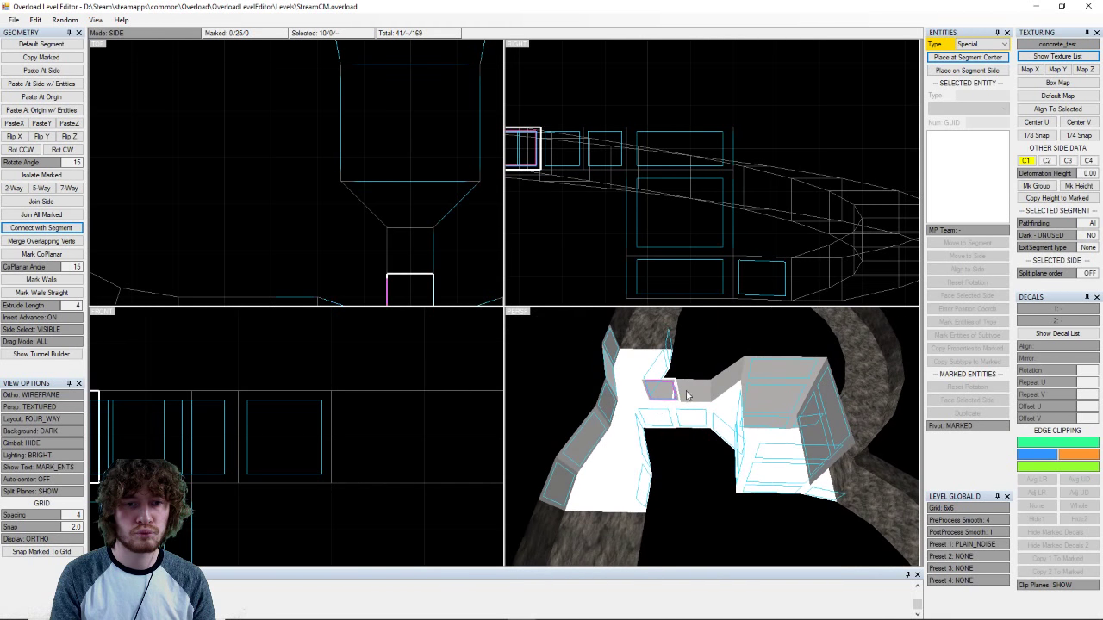
click(696, 387)
key(space)
click(727, 378)
key(space)
right_drag(778, 395, 759, 440)
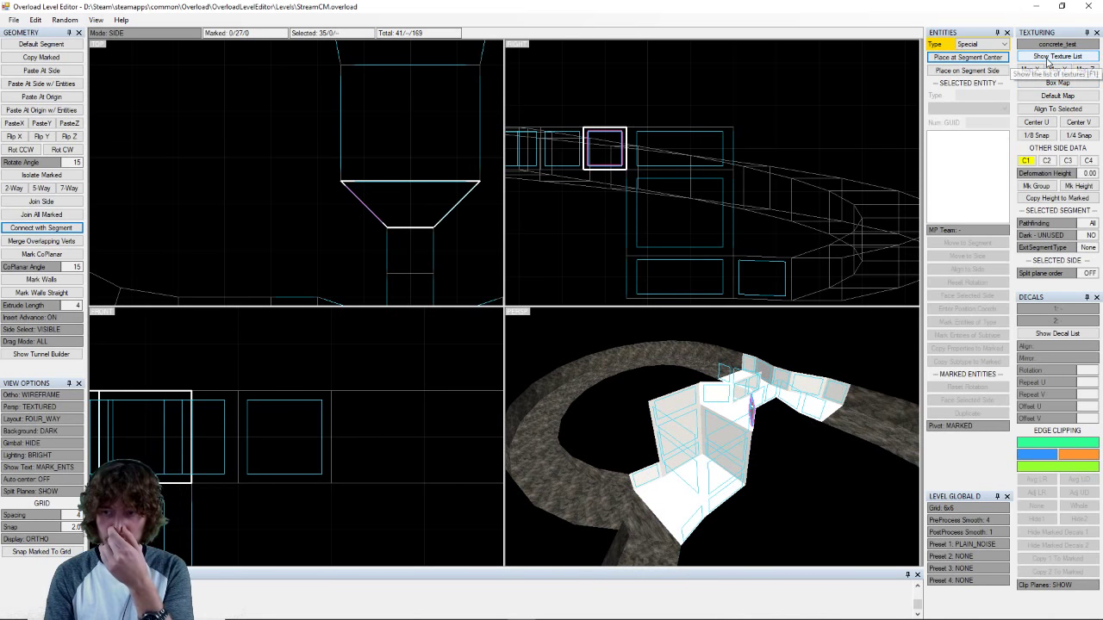
- Apply the om_wall_42a texture from the texture list to all marked walls
click(1056, 57)
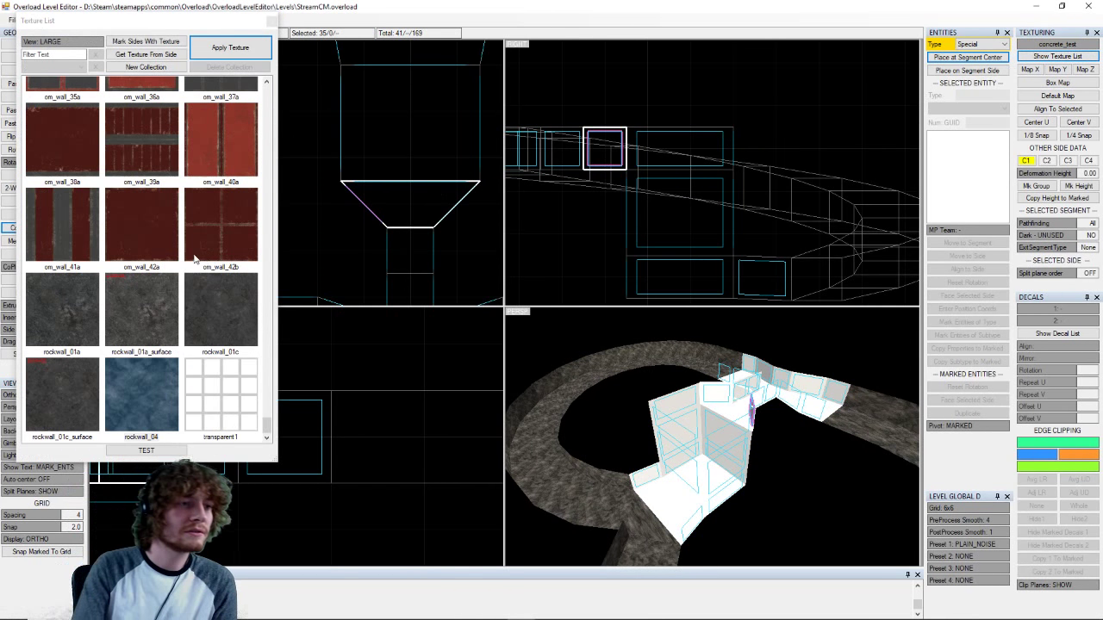
click(153, 220)
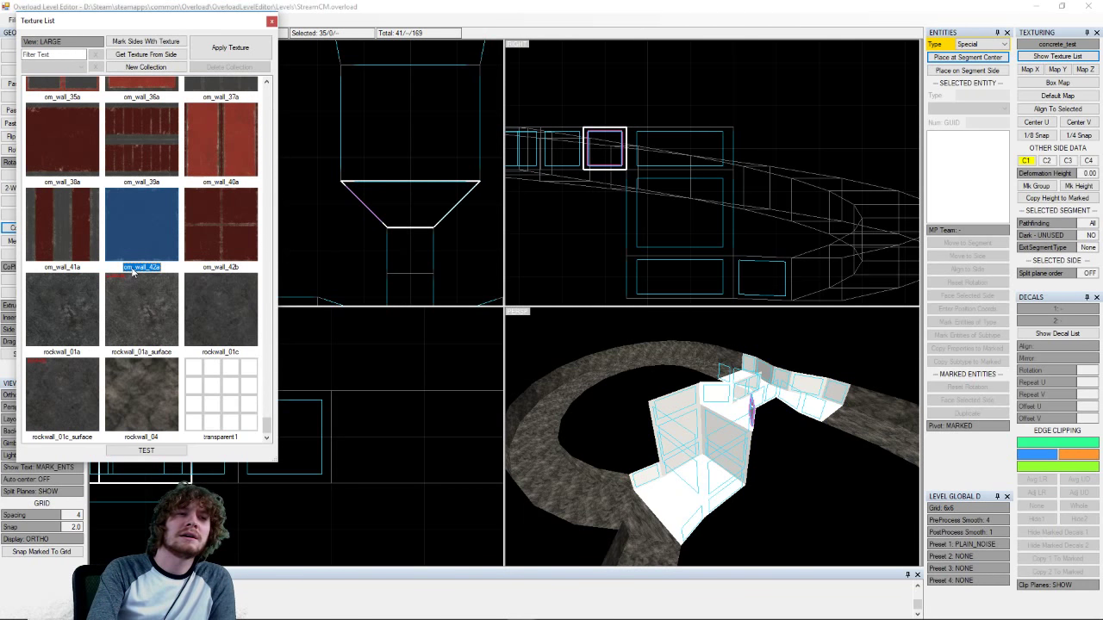
drag(263, 428, 265, 290)
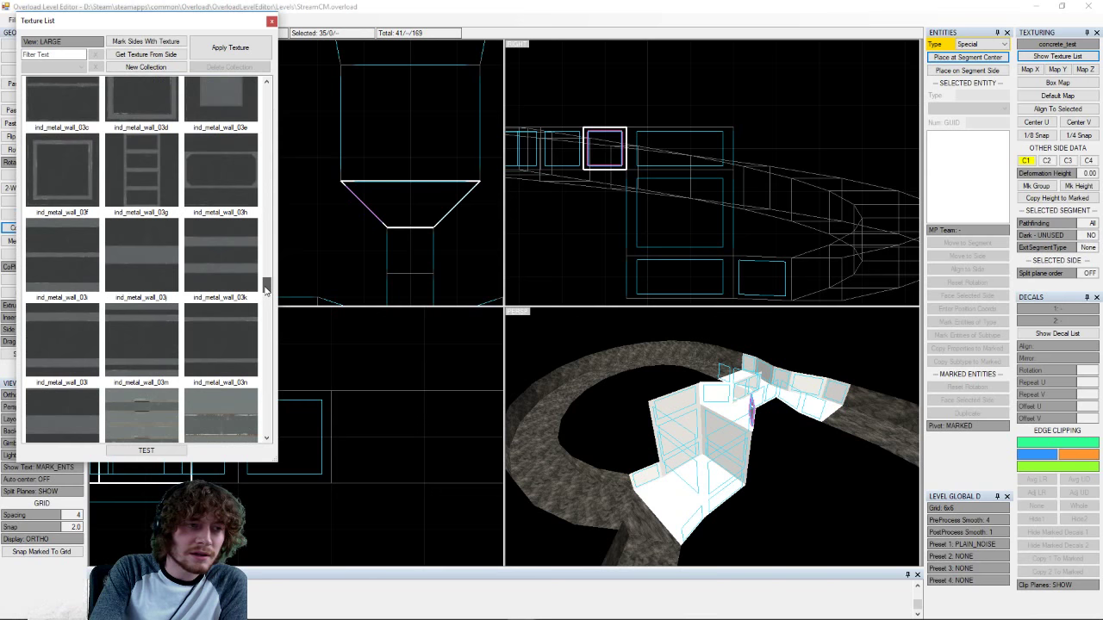
drag(265, 290, 266, 424)
click(130, 266)
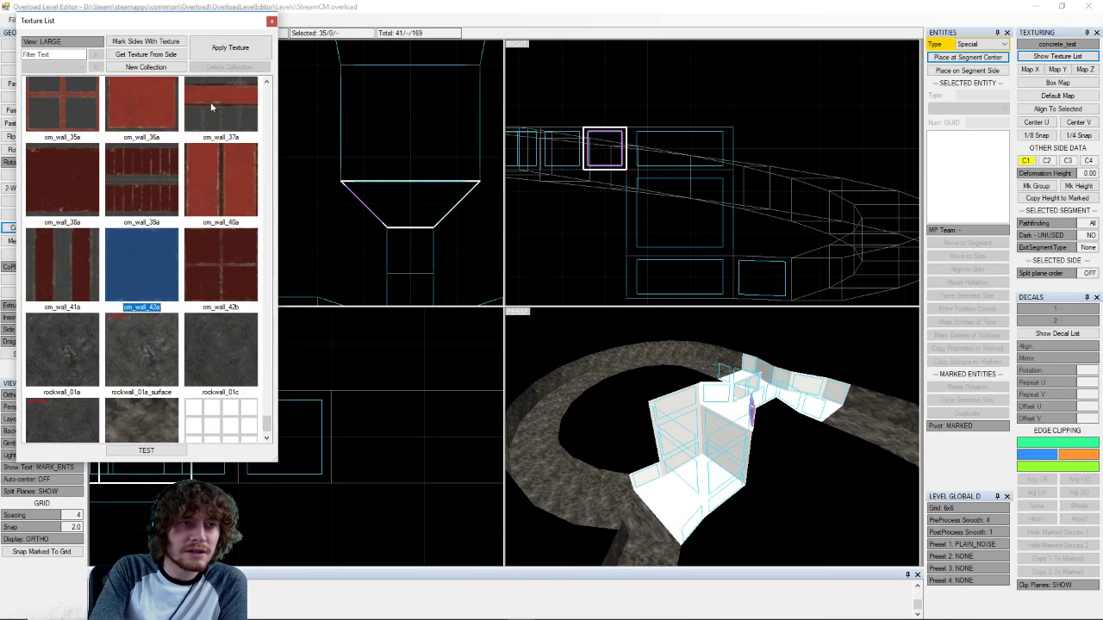
click(230, 48)
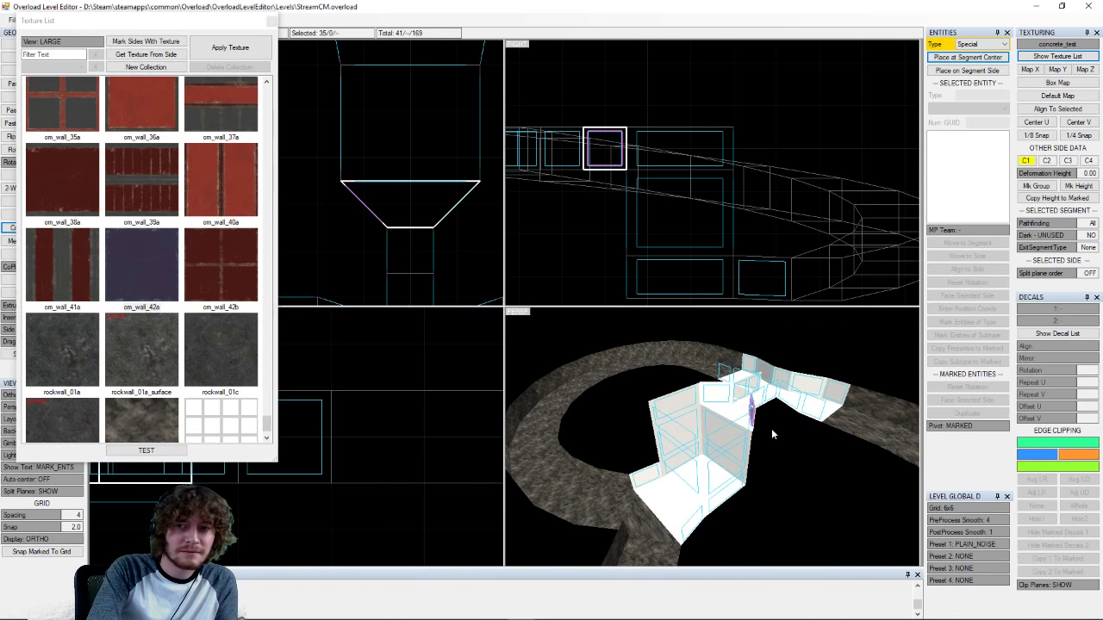
click(250, 48)
middle_drag(720, 497, 622, 461)
right_drag(624, 463, 777, 514)
middle_drag(796, 505, 687, 492)
right_drag(689, 496, 525, 526)
drag(268, 425, 282, 216)
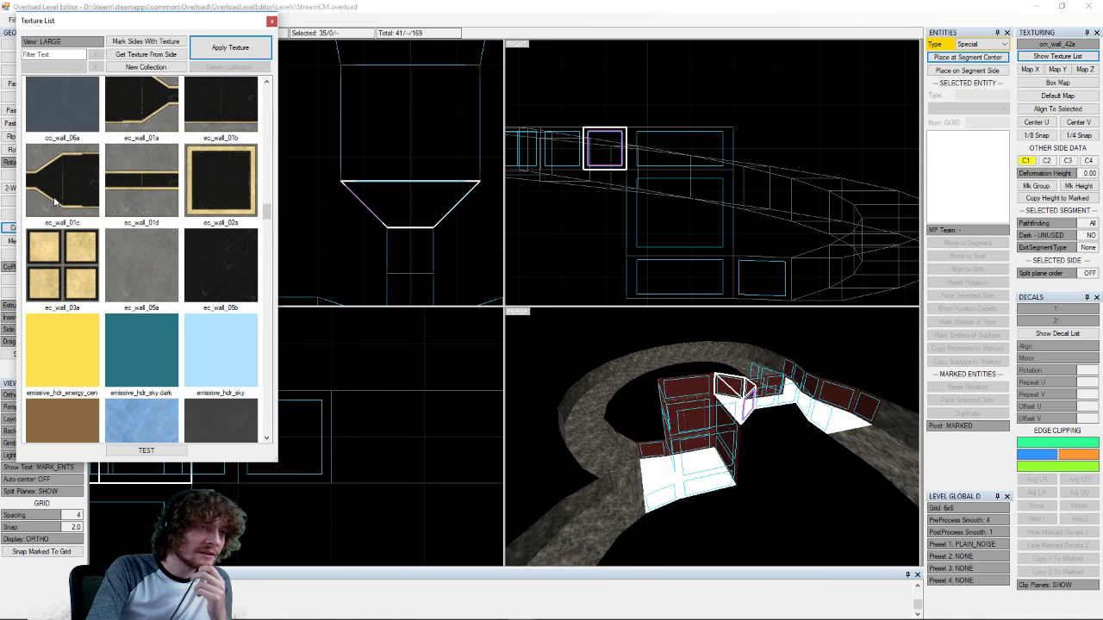
scroll(63, 202, up, 1)
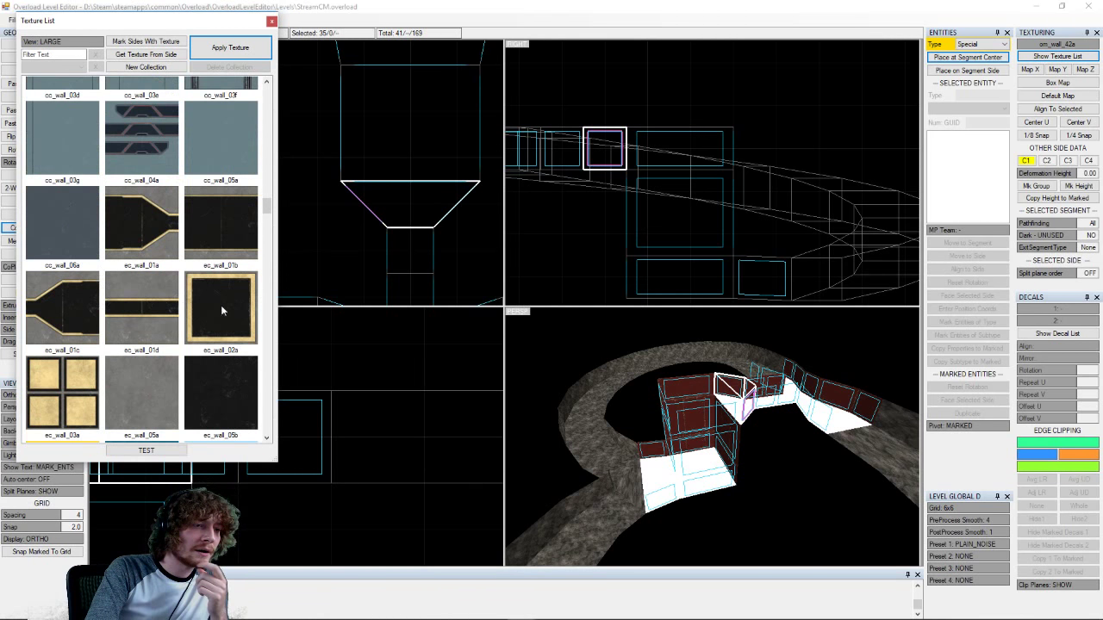
drag(268, 214, 269, 220)
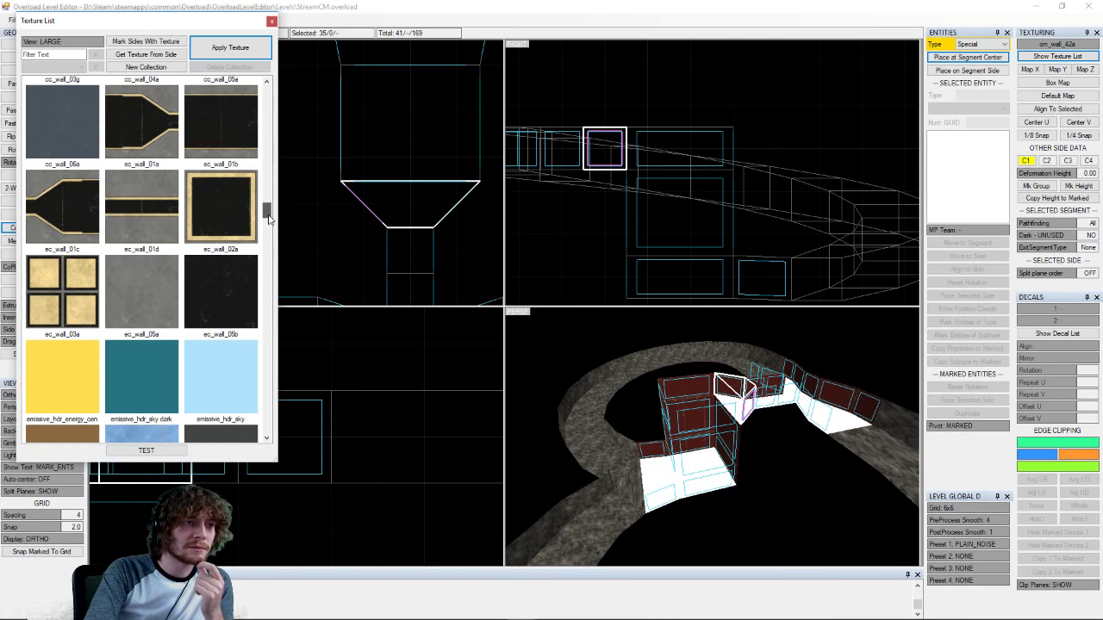
drag(269, 218, 268, 435)
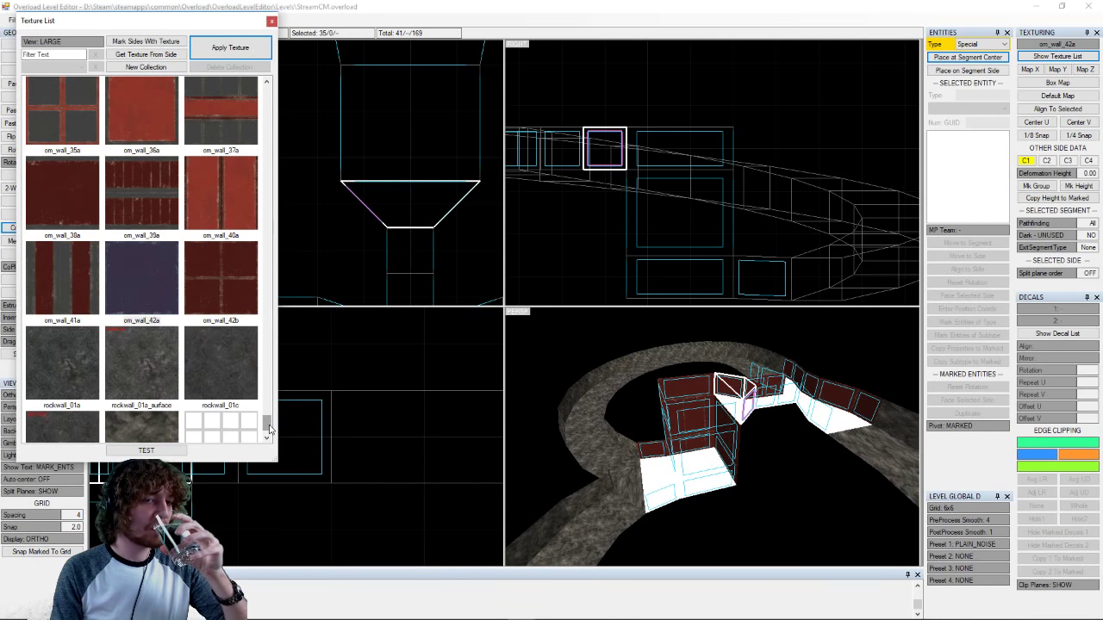
- Clear all side marks and select the large white room's main floor side
click(669, 481)
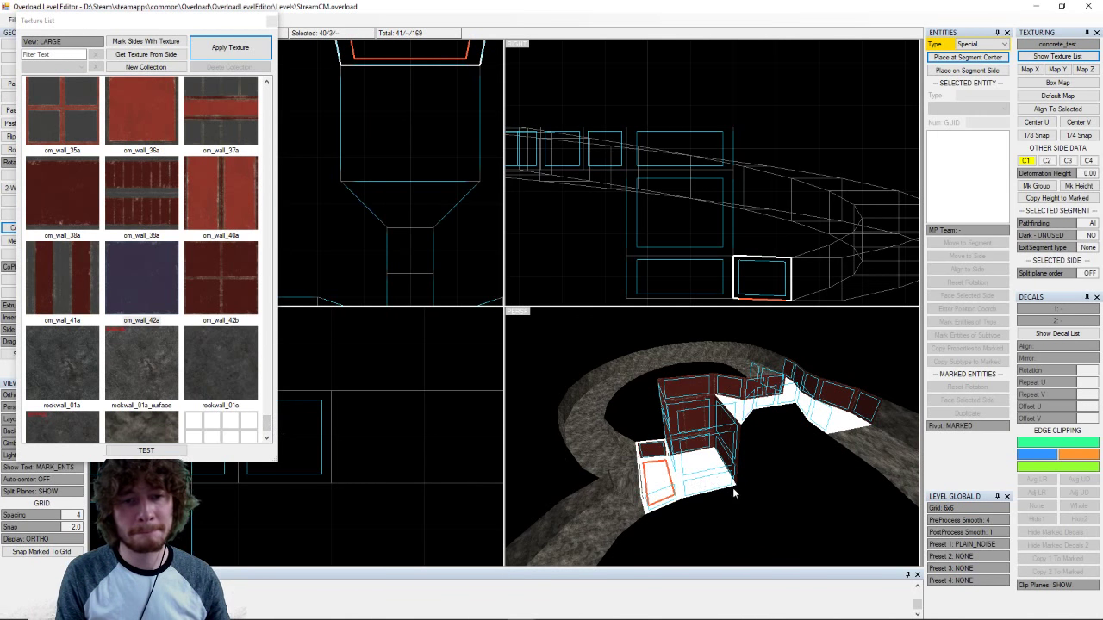
key(Escape)
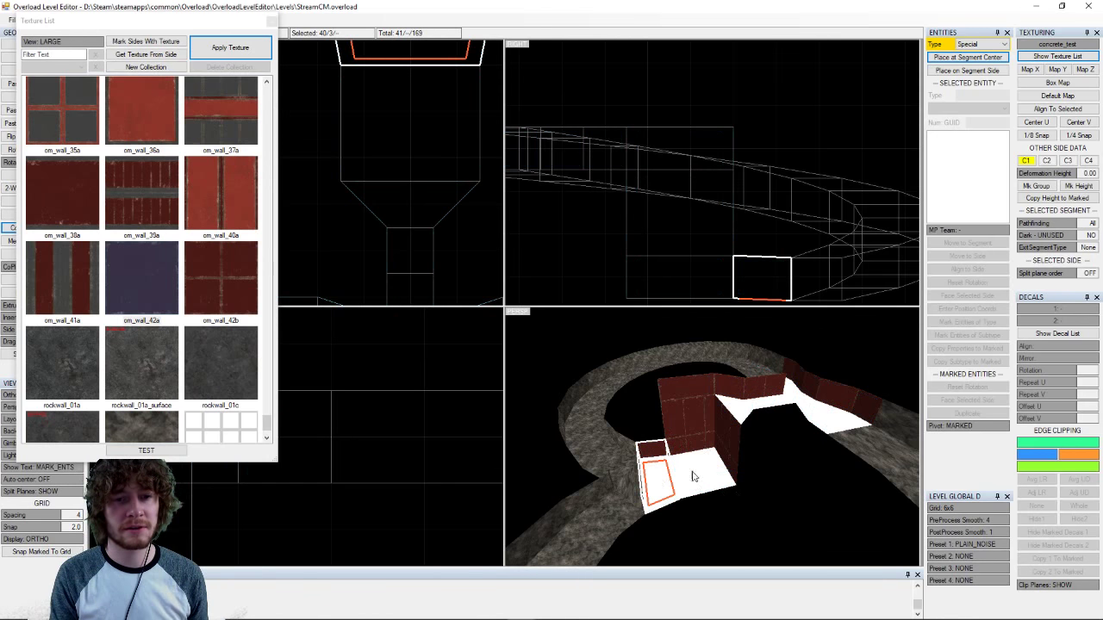
middle_drag(713, 485, 714, 509)
click(714, 509)
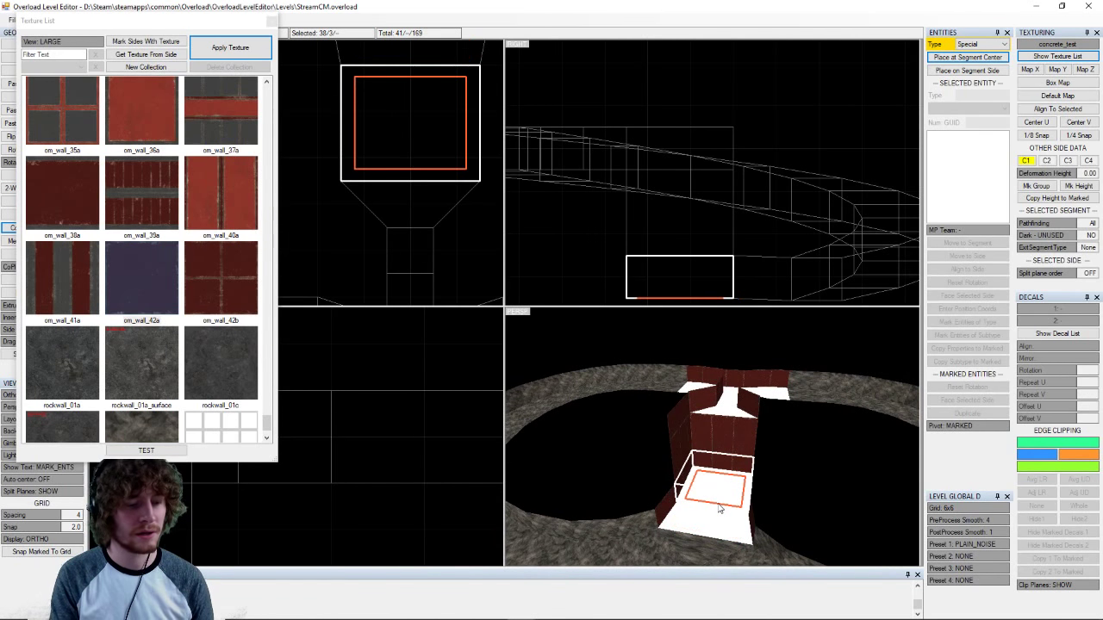
- Replace a trial coplanar marking with individual marks on the large room's two white floor sides
key(q)
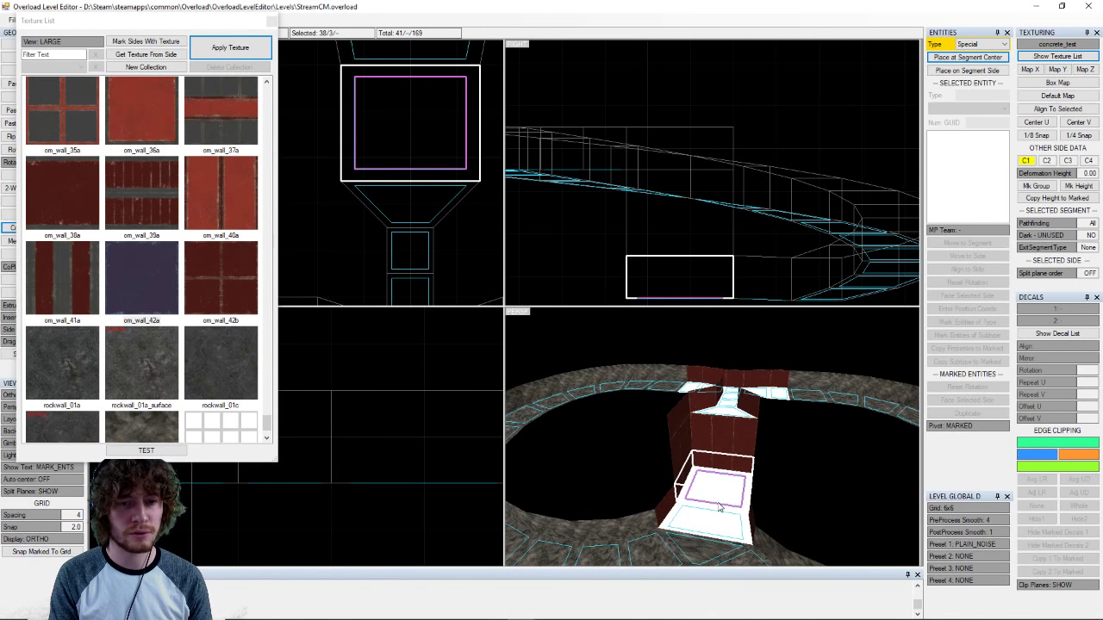
key(a)
key(space)
click(717, 532)
key(space)
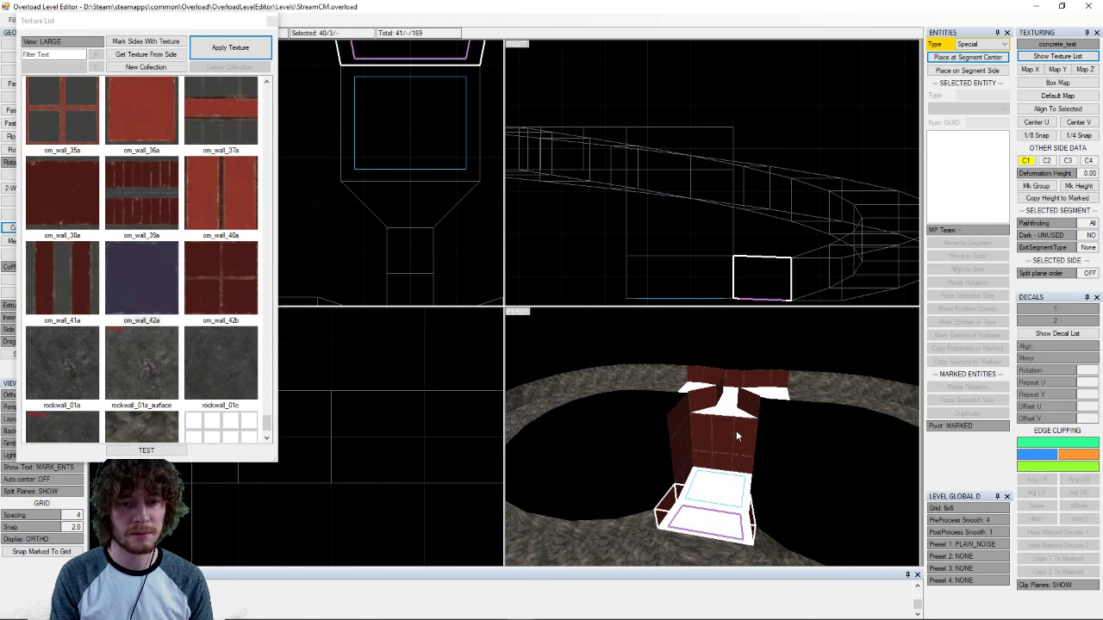
- Mark the floor sides of the funnel-shaped segment and the narrow corridor behind it
middle_drag(735, 430, 721, 462)
click(717, 454)
key(space)
click(721, 439)
key(space)
click(726, 430)
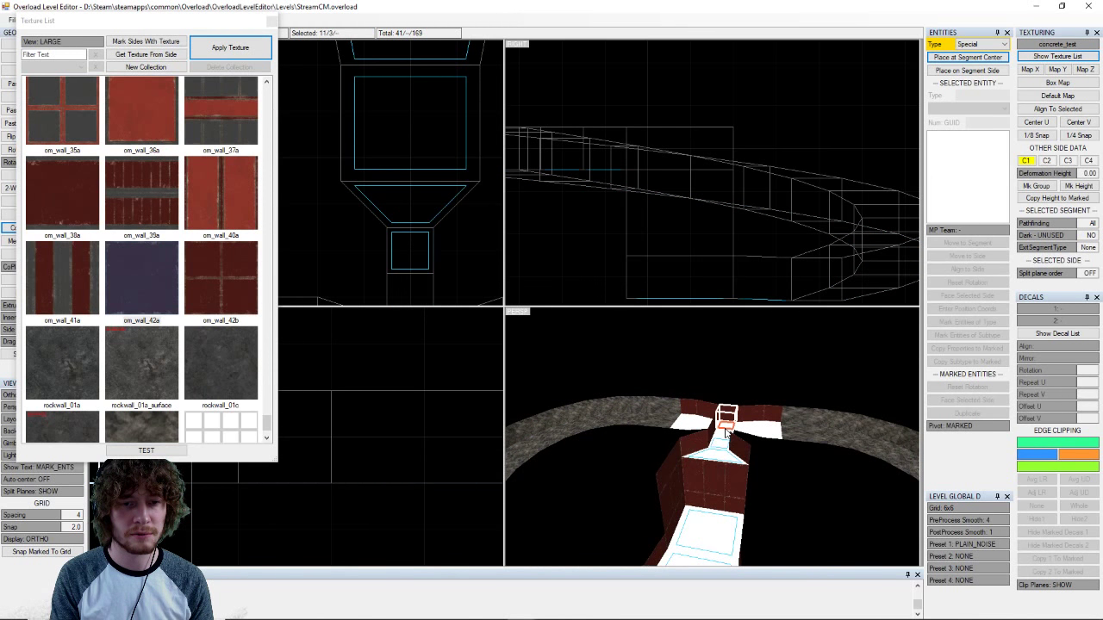
- Mark the white floor sides of the junction, including the outer segments of both arms
click(747, 430)
key(space)
click(767, 430)
key(space)
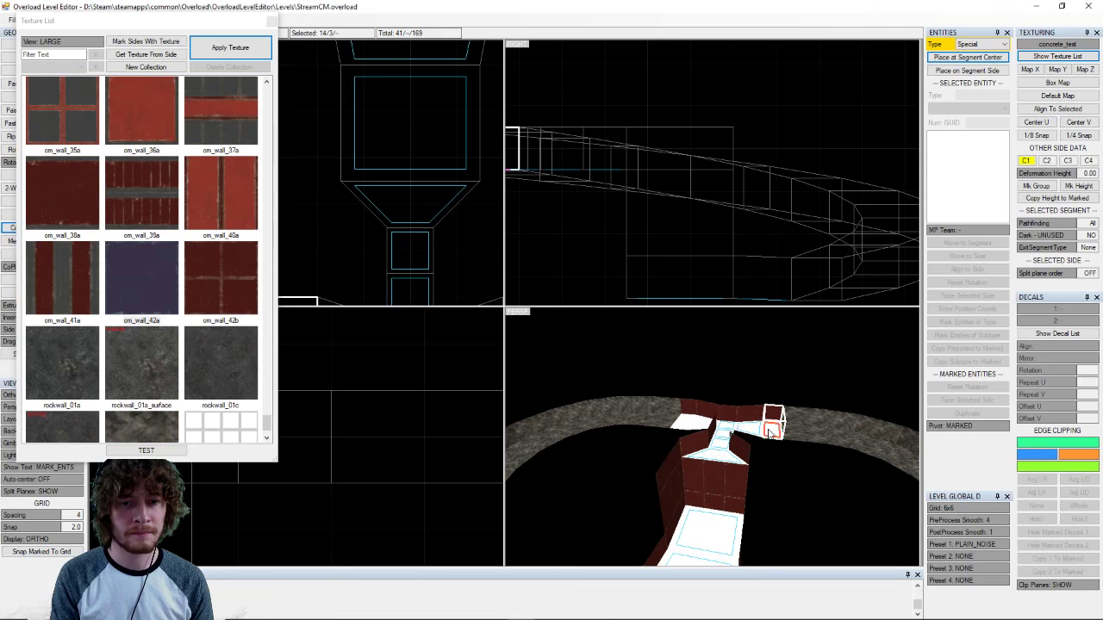
click(694, 425)
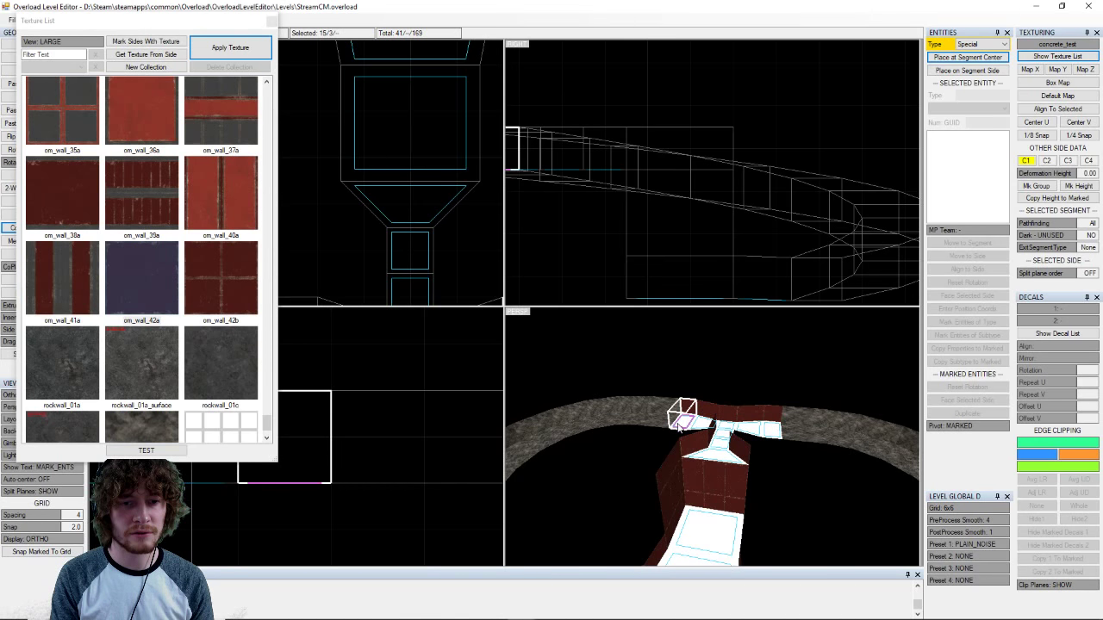
middle_drag(679, 428, 763, 463)
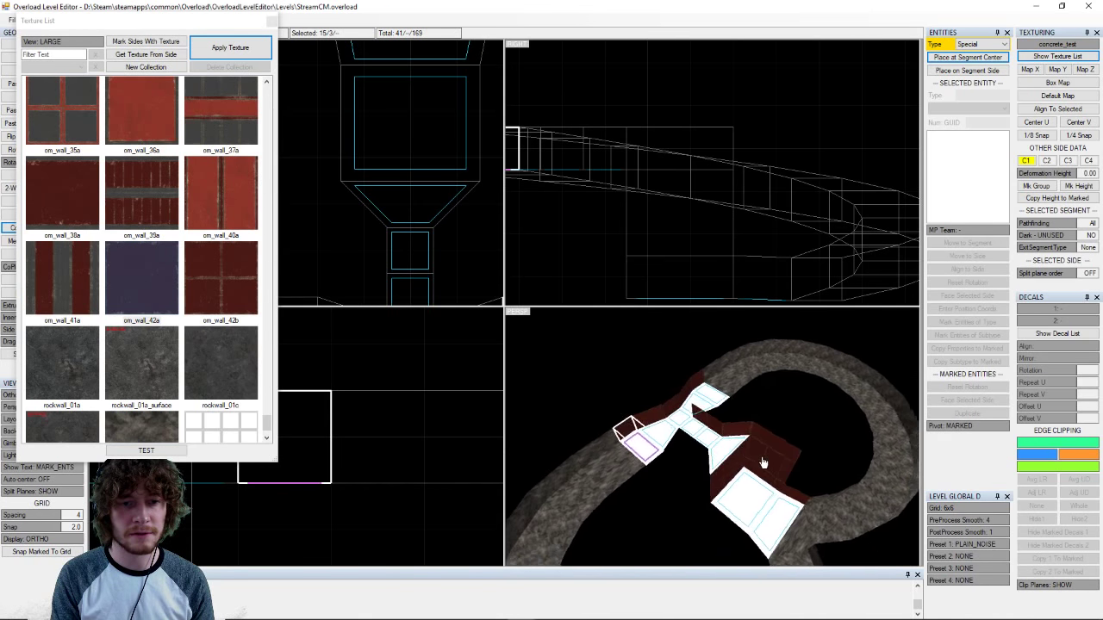
right_drag(762, 463, 689, 395)
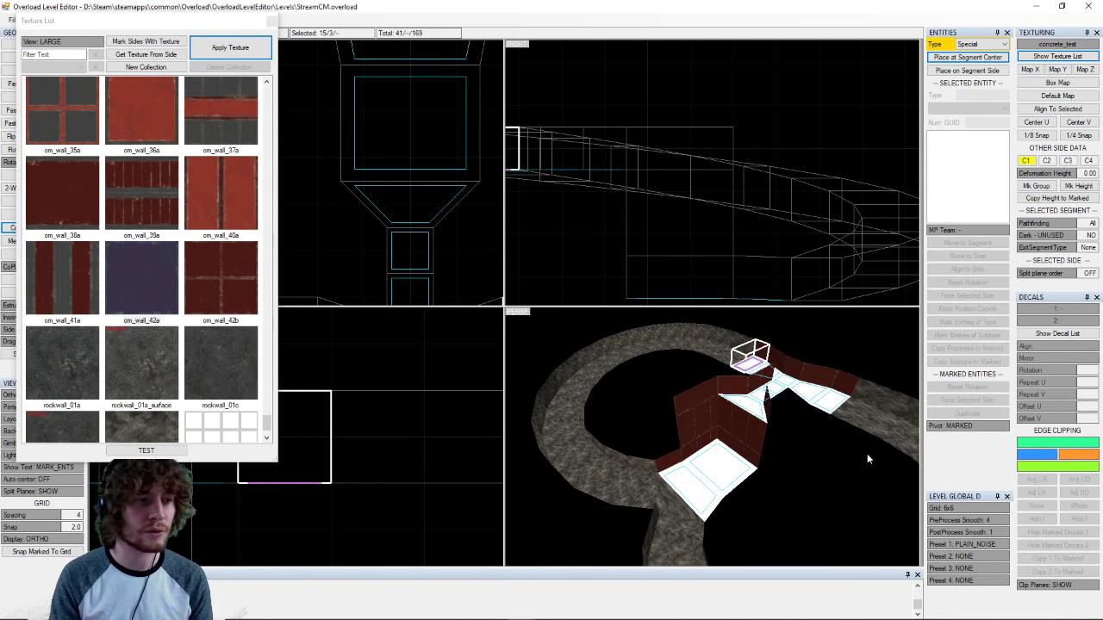
- Close the texture list and open the texture set list
mouse_move(267, 424)
mouse_down()
mouse_move(267, 376)
mouse_move(267, 438)
mouse_up()
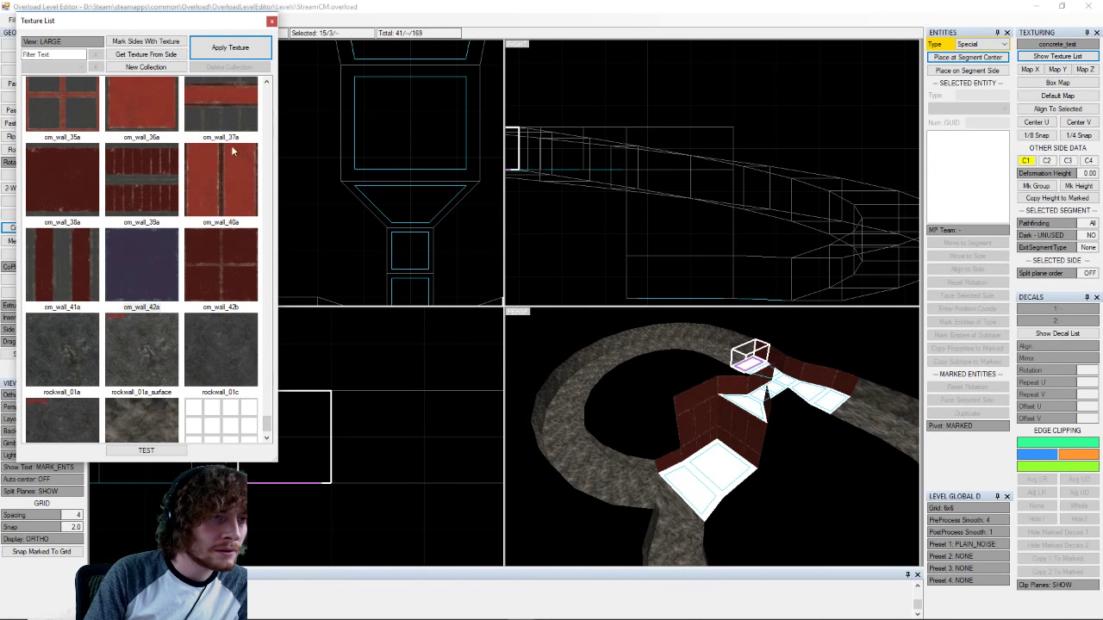
click(270, 22)
click(64, 20)
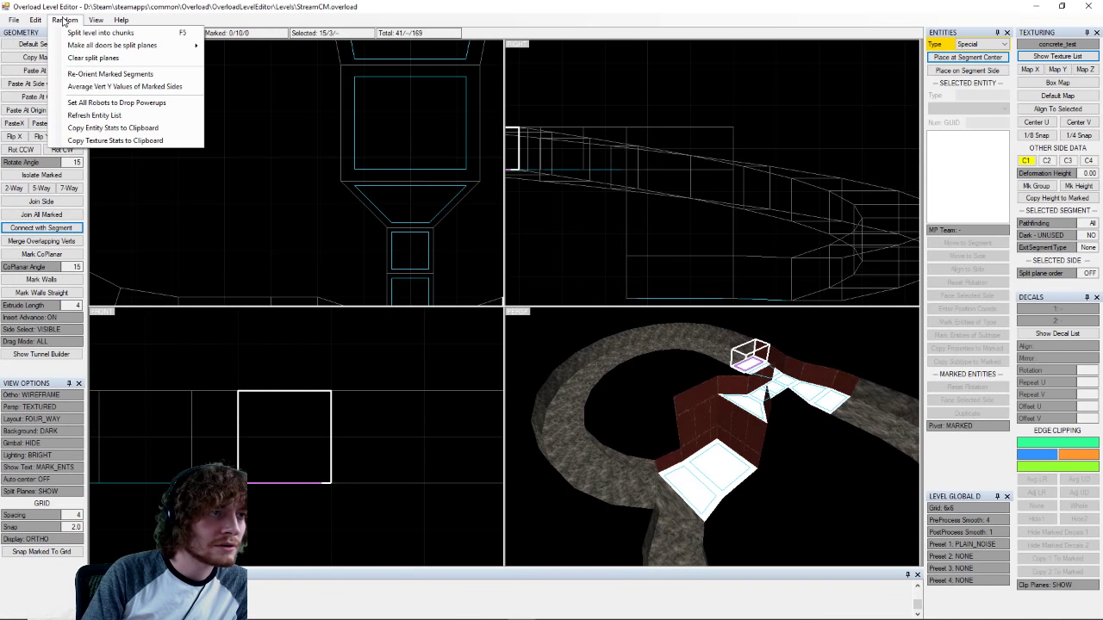
click(36, 20)
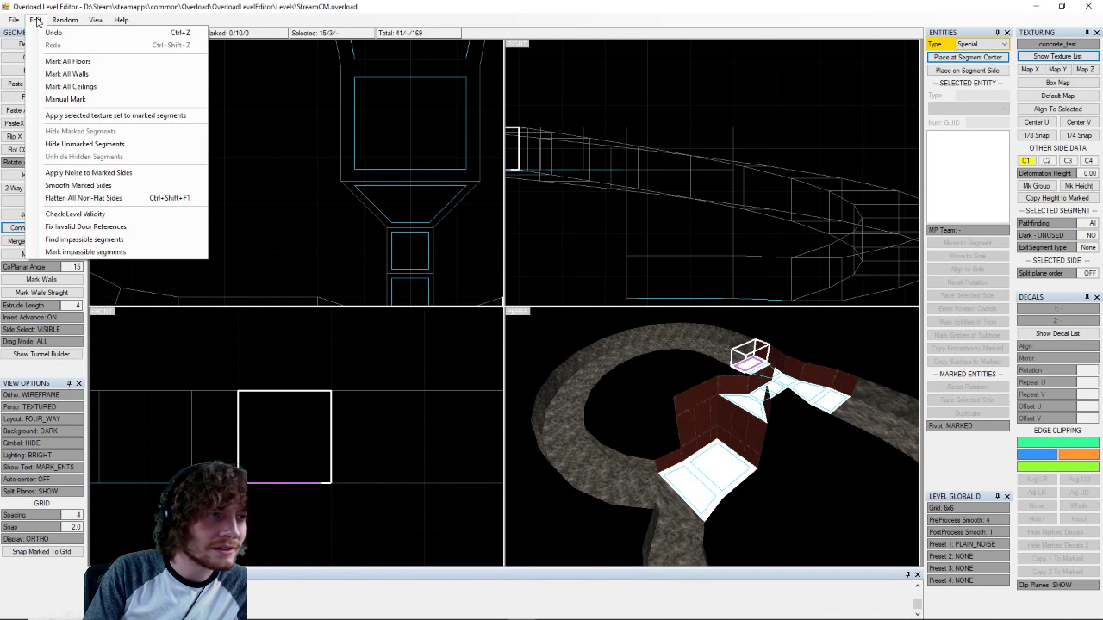
click(95, 20)
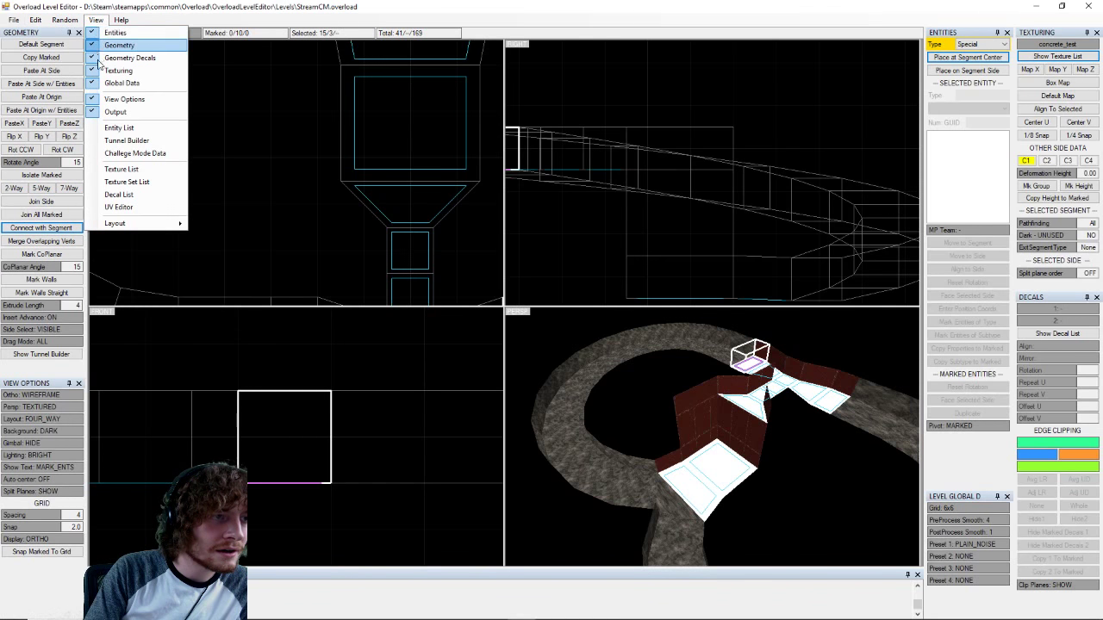
click(129, 182)
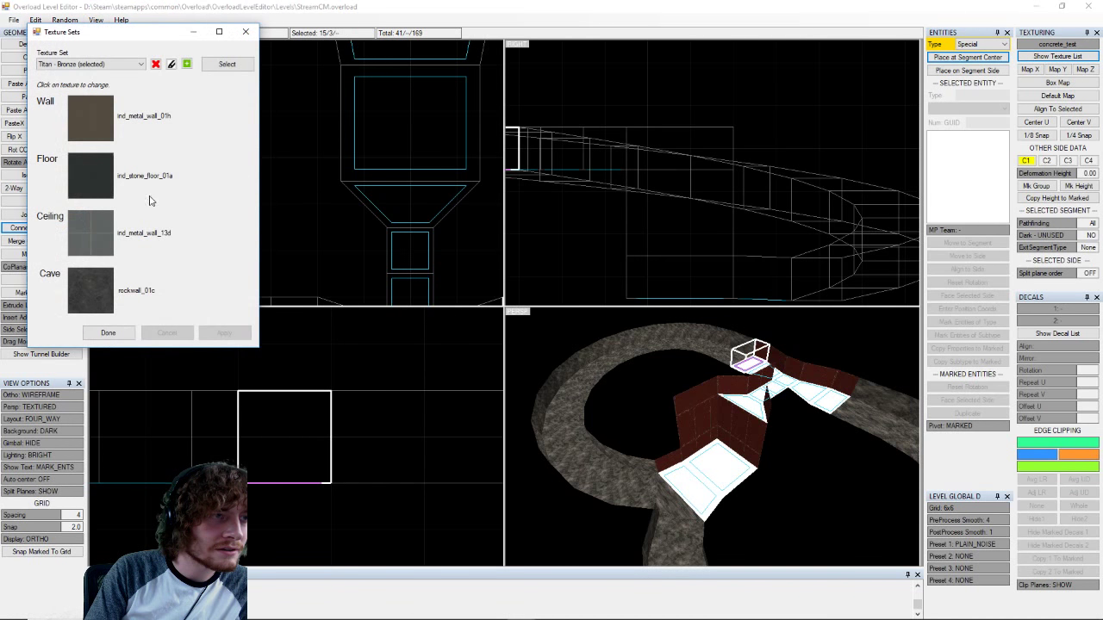
- Make OM - Red the level's selected texture set
click(116, 65)
click(54, 90)
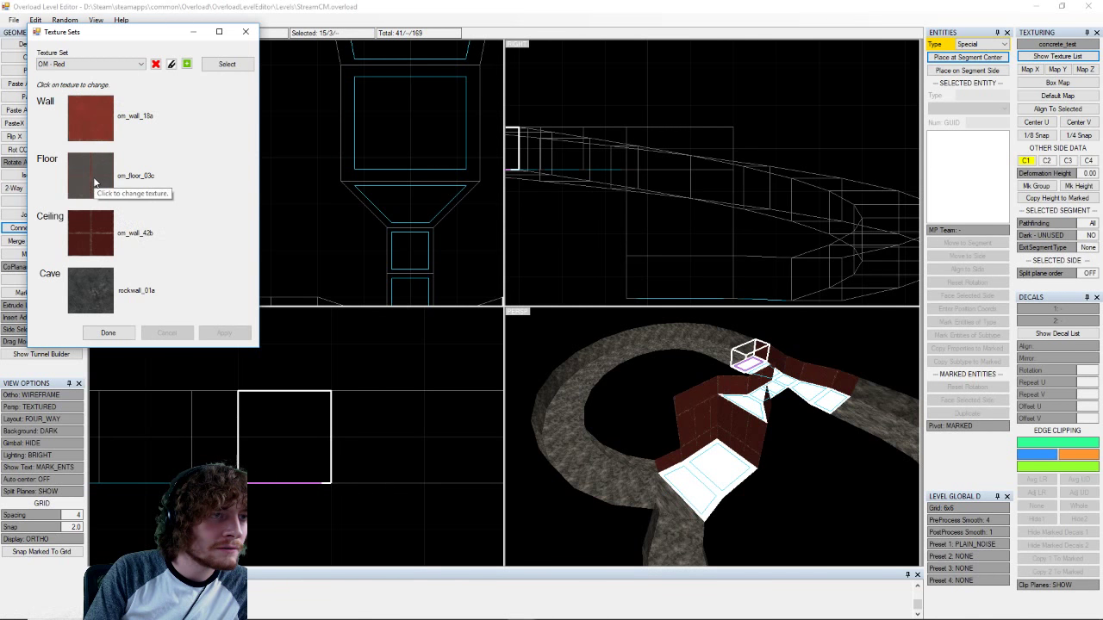
click(227, 64)
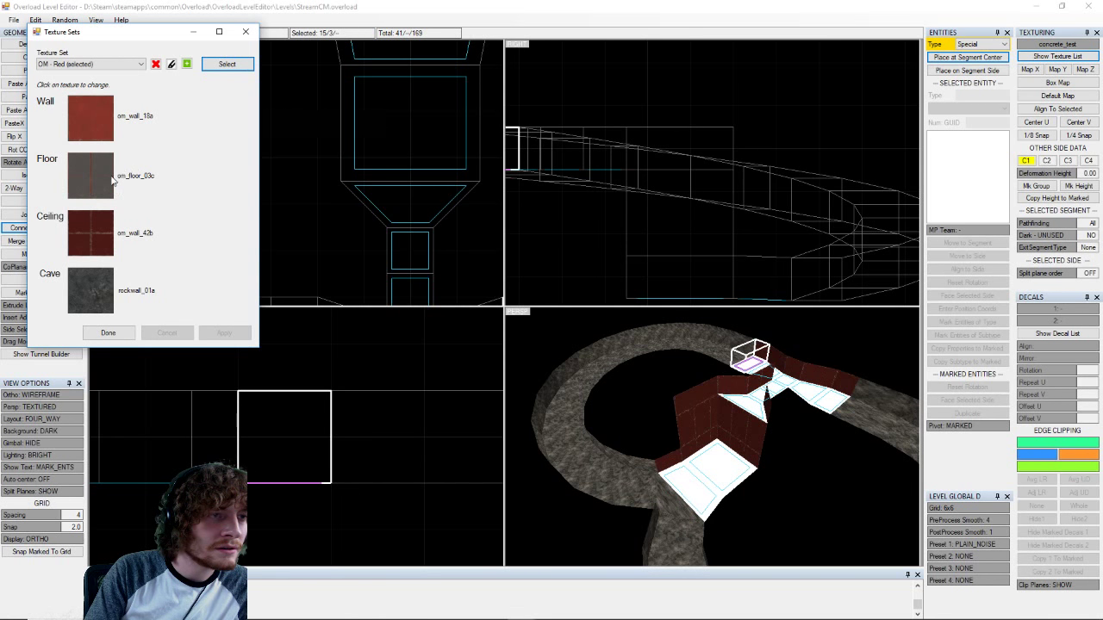
click(749, 412)
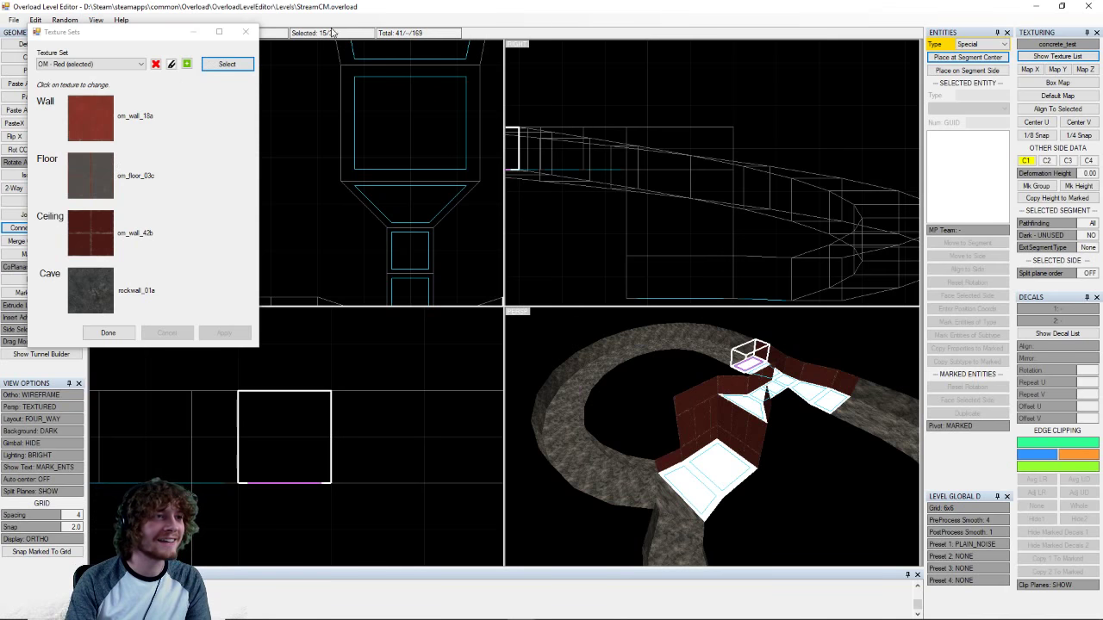
click(220, 65)
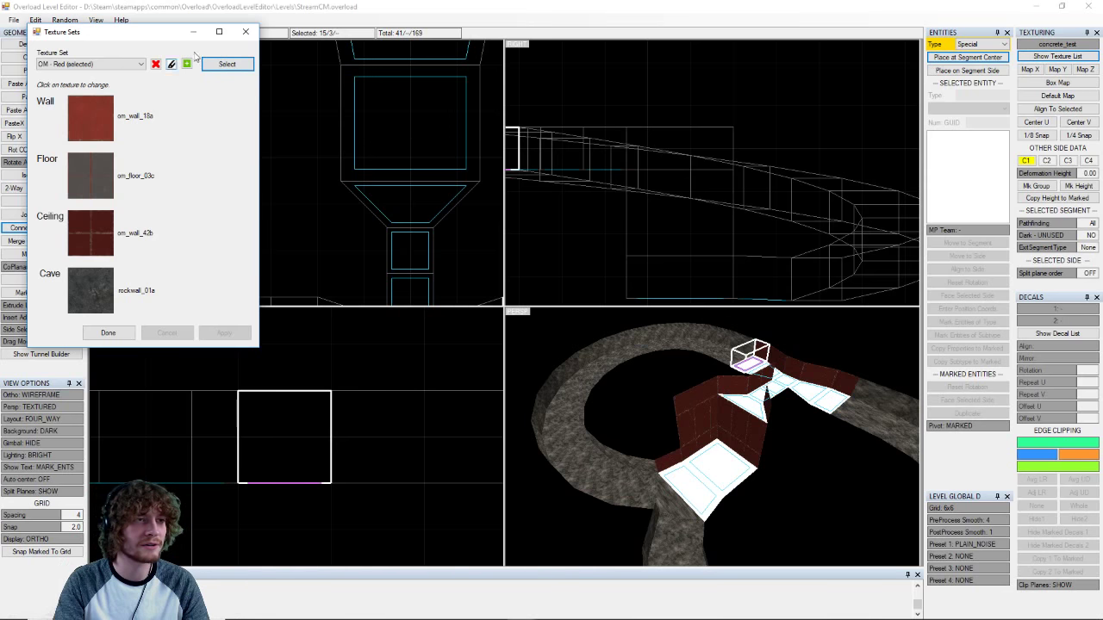
- Try changing the OM - Red set's floor texture to om_wall_42a and discard the texture set changes
middle_drag(803, 461, 799, 457)
right_drag(798, 462, 731, 436)
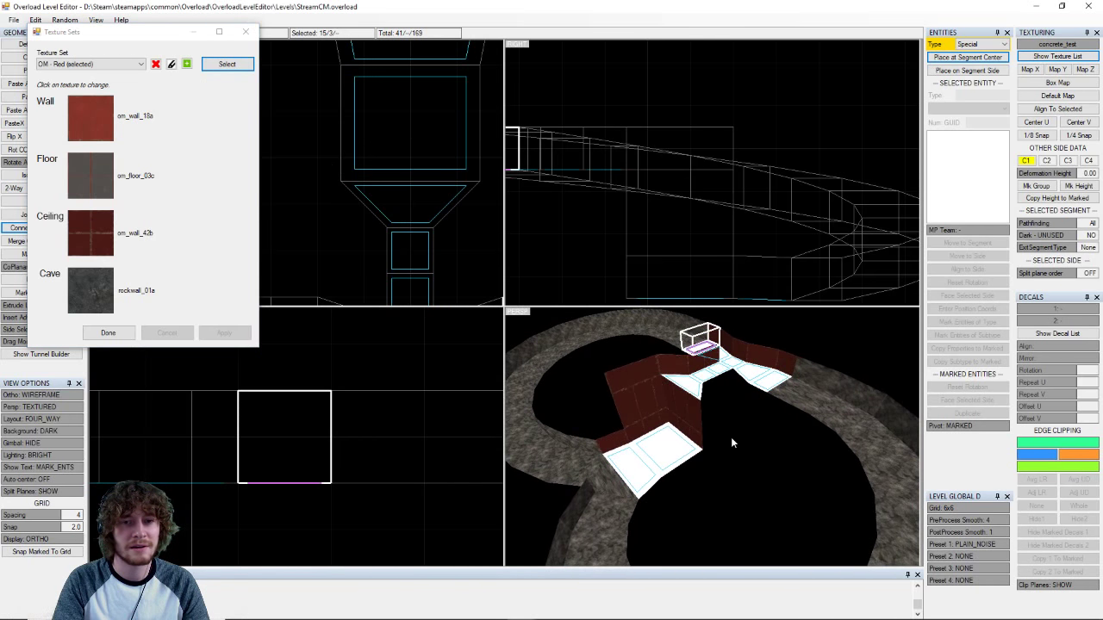
scroll(731, 436, down, 3)
scroll(715, 431, up, 3)
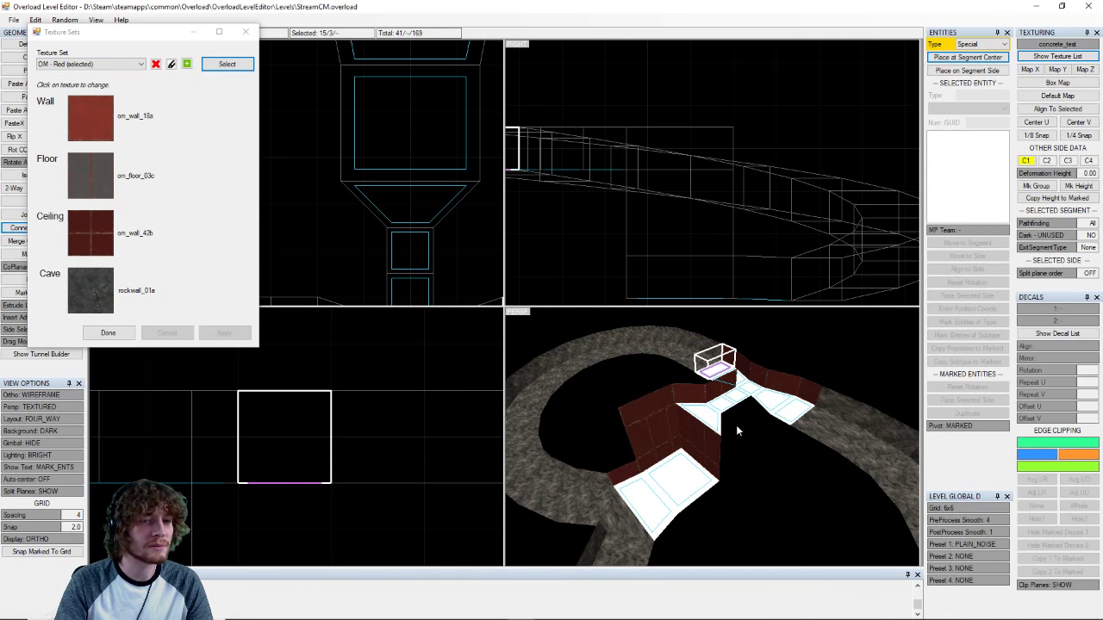
click(90, 173)
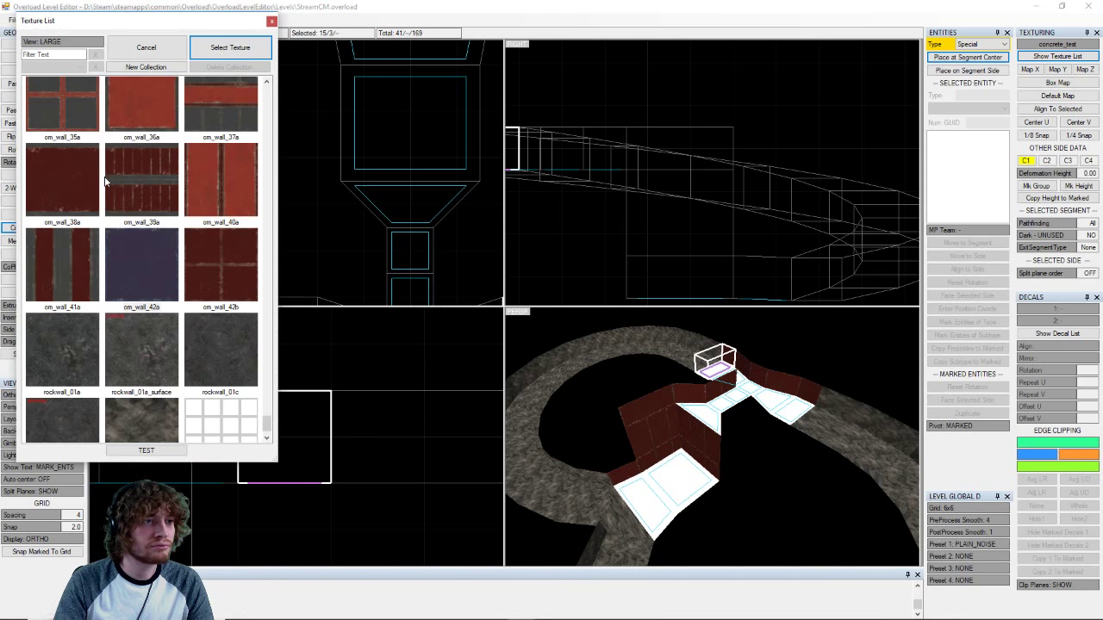
click(231, 49)
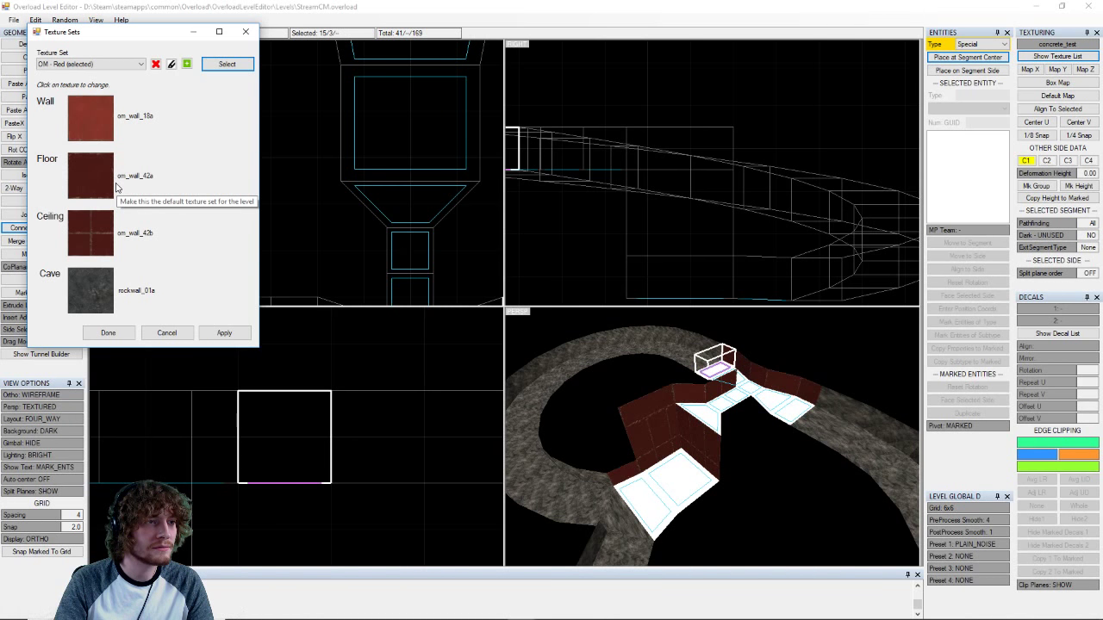
click(173, 335)
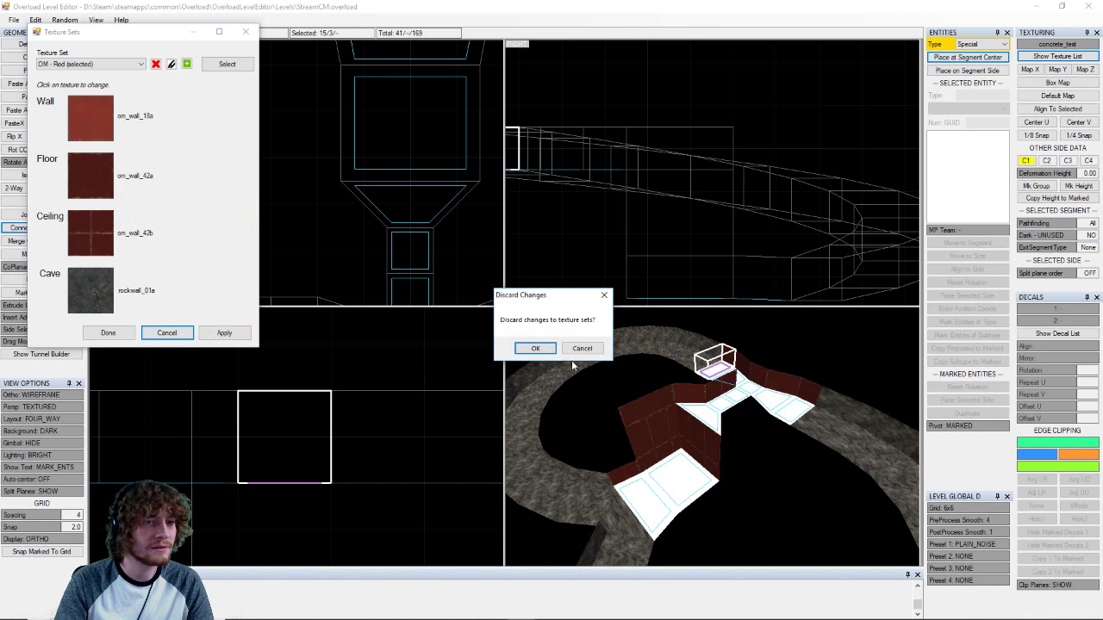
click(535, 348)
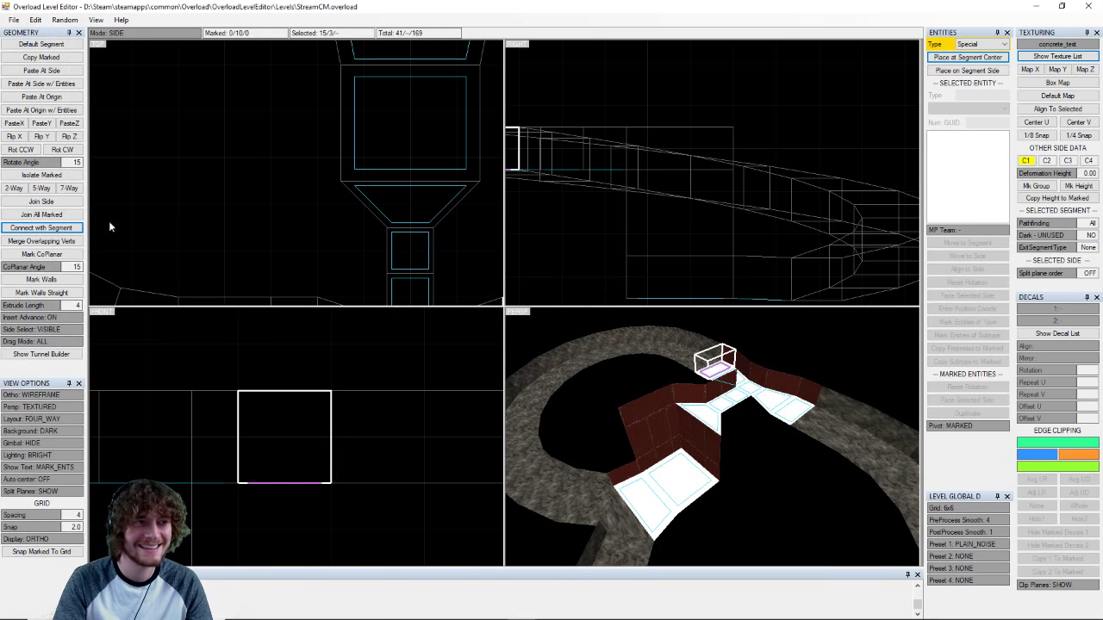
- Apply the om_floor_06i texture from the texture list to all marked floor sides
click(1057, 56)
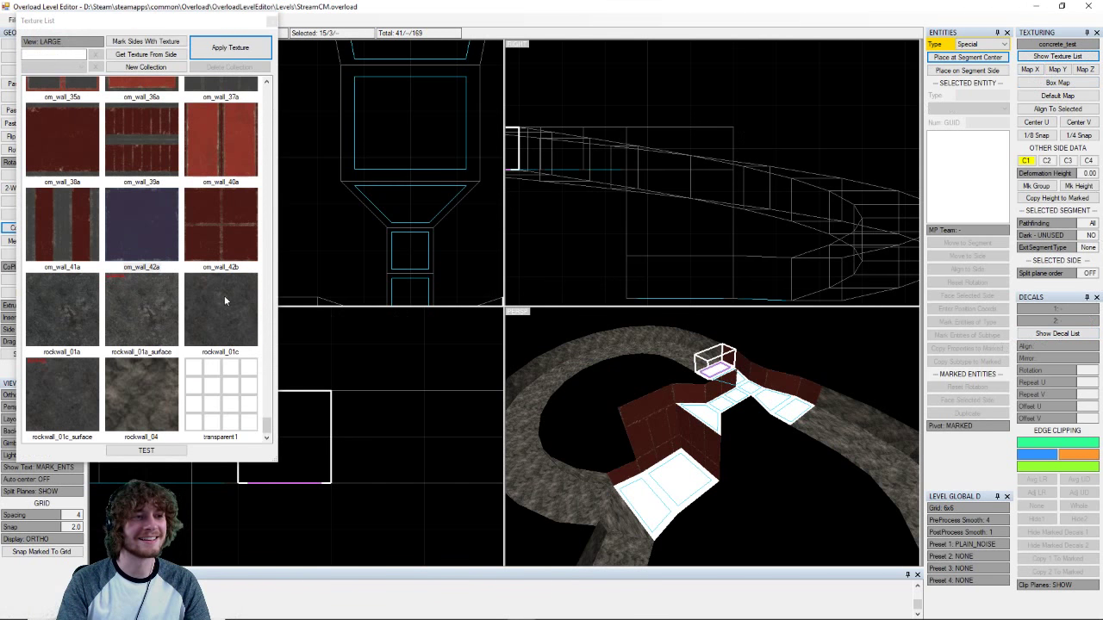
scroll(154, 291, up, 3)
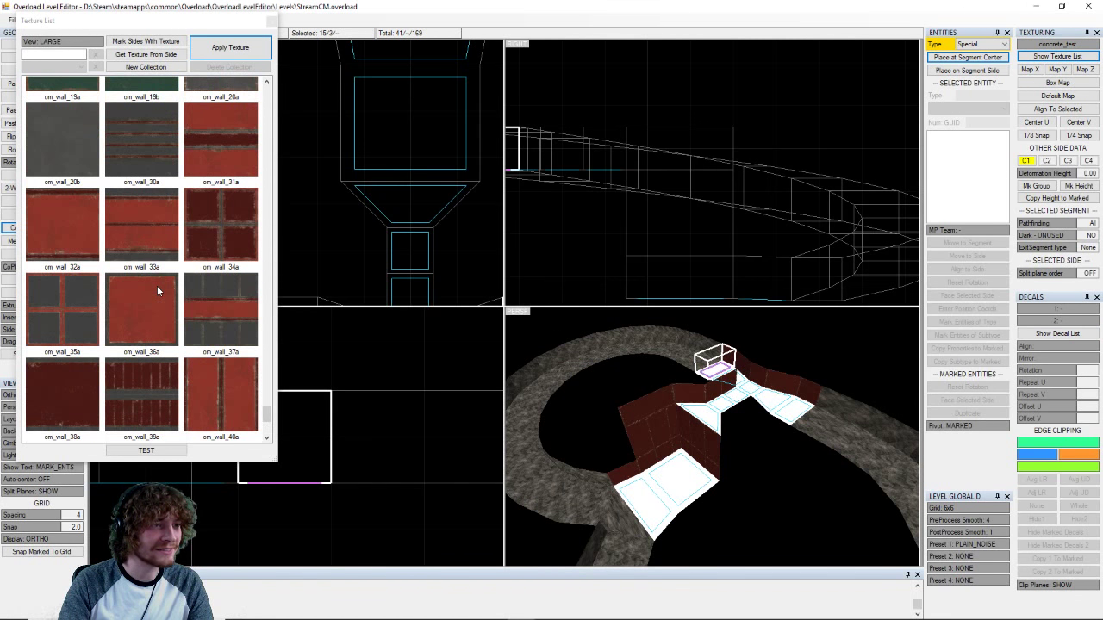
scroll(157, 292, up, 8)
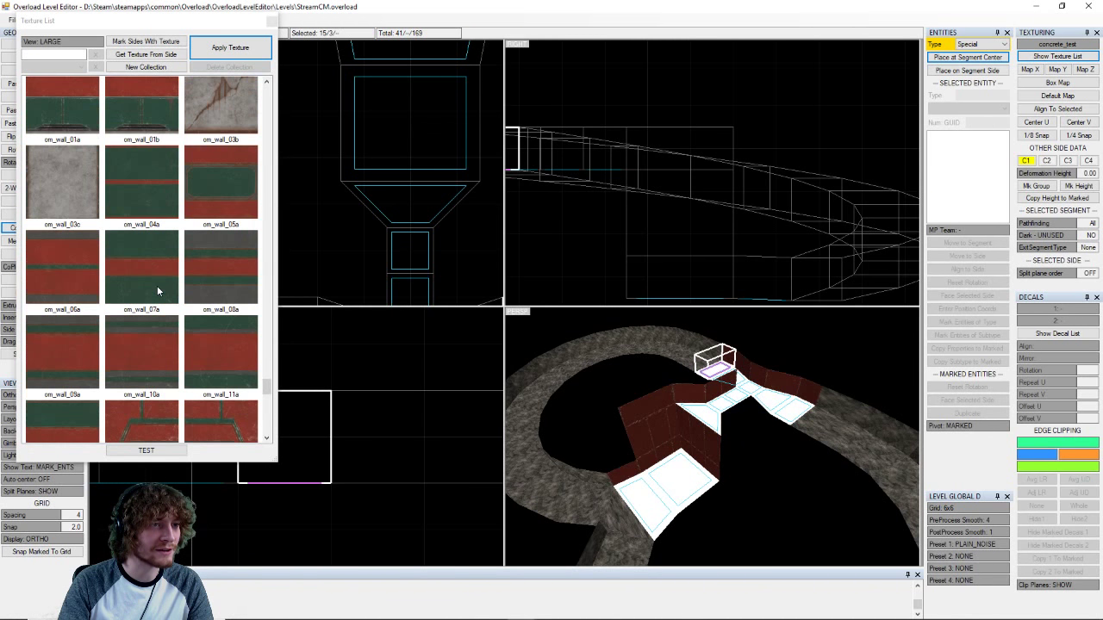
scroll(157, 291, up, 4)
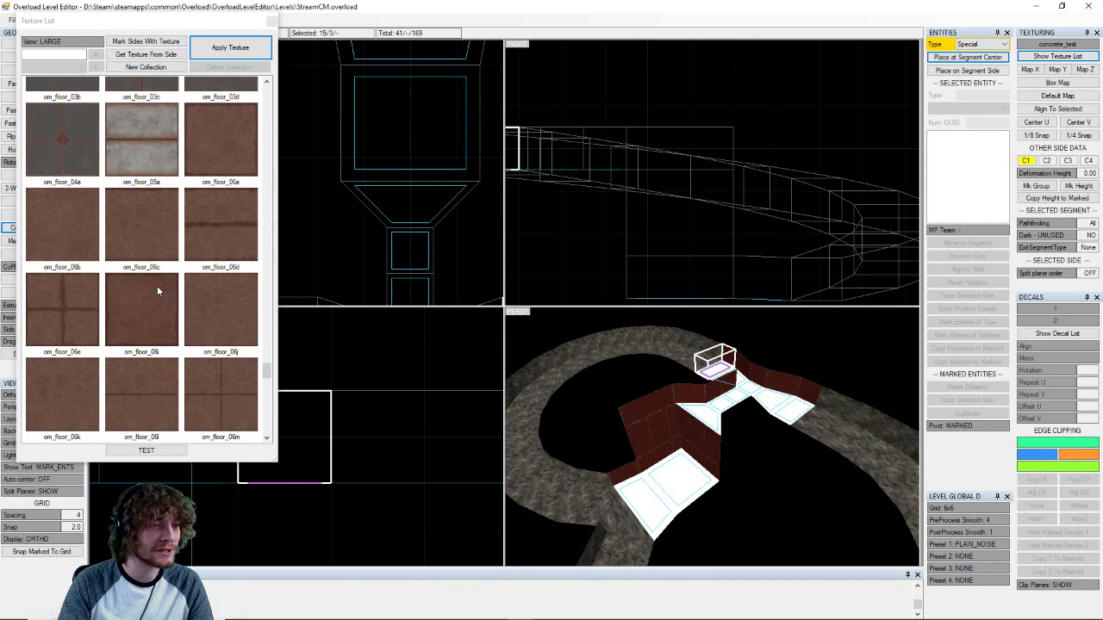
click(155, 299)
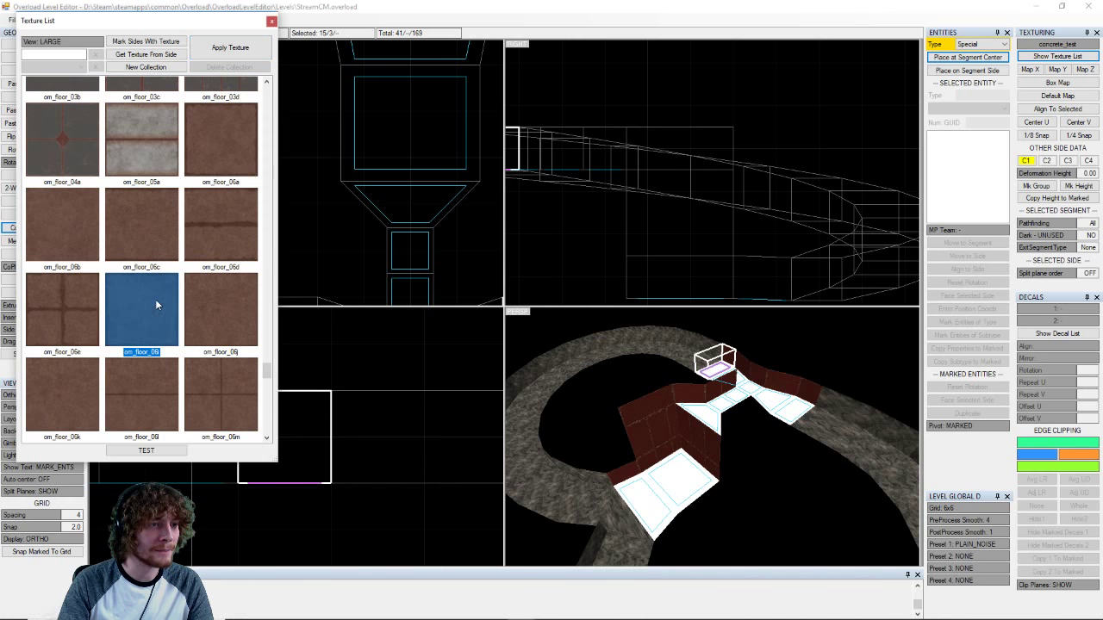
click(235, 48)
scroll(720, 467, up, 2)
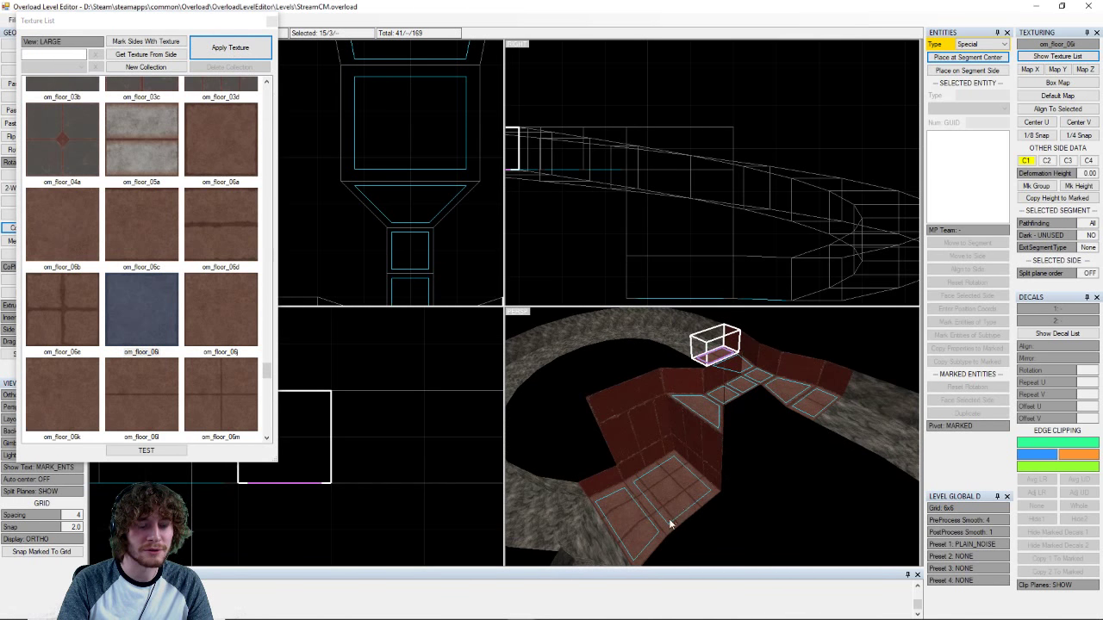
- Mark the ceiling sides of the main room, its tapered section and the two adjoining corridor segments
right_drag(670, 523, 728, 444)
key(a)
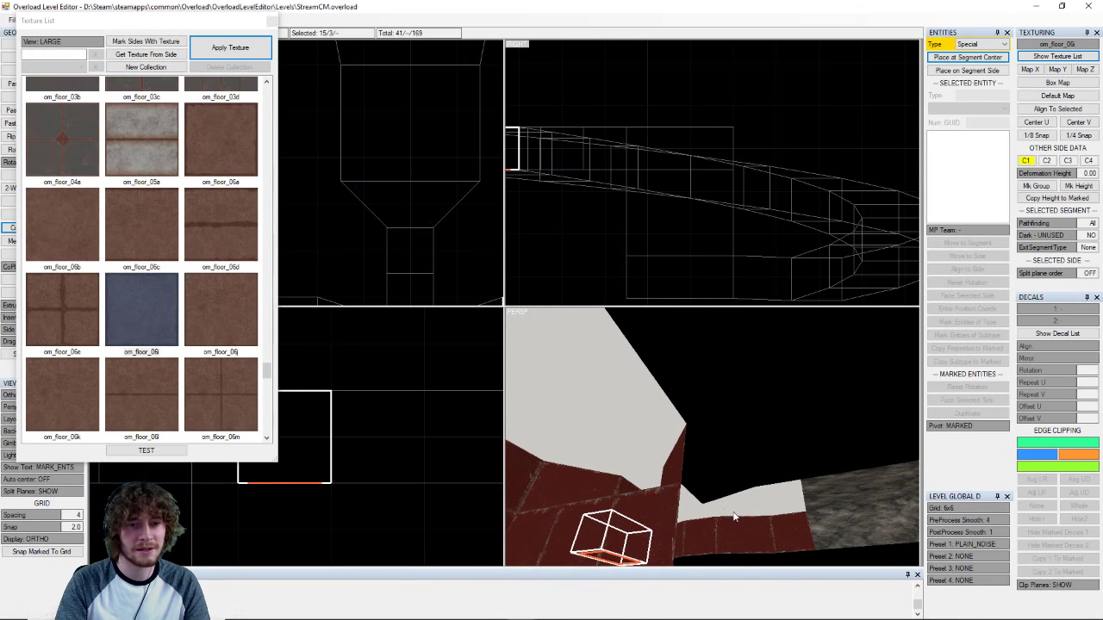
right_drag(735, 517, 696, 435)
click(722, 480)
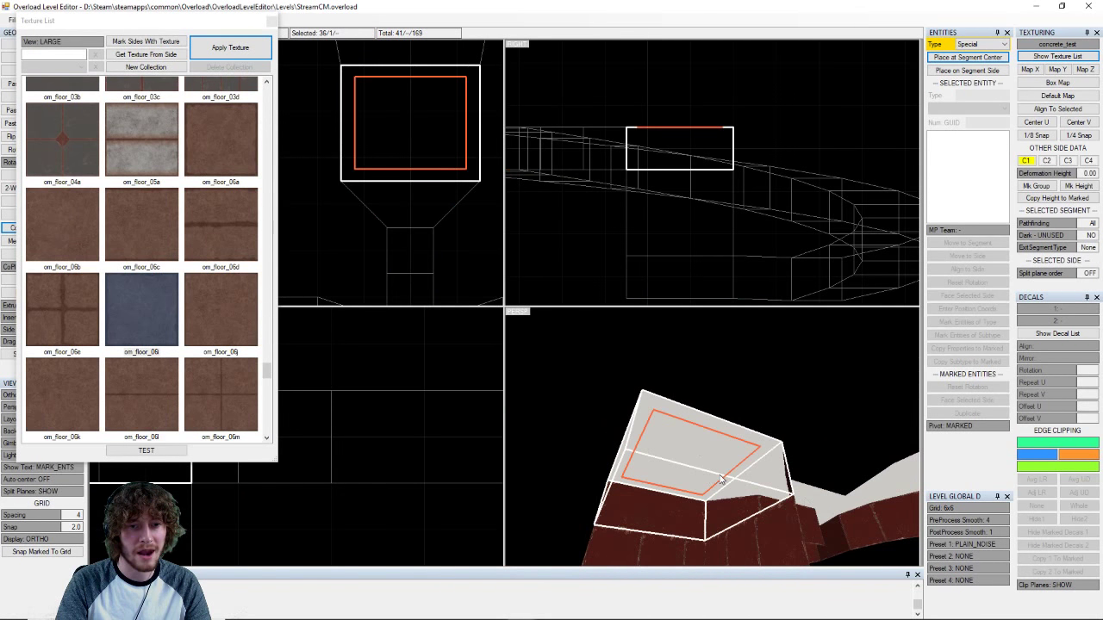
right_drag(722, 480, 669, 482)
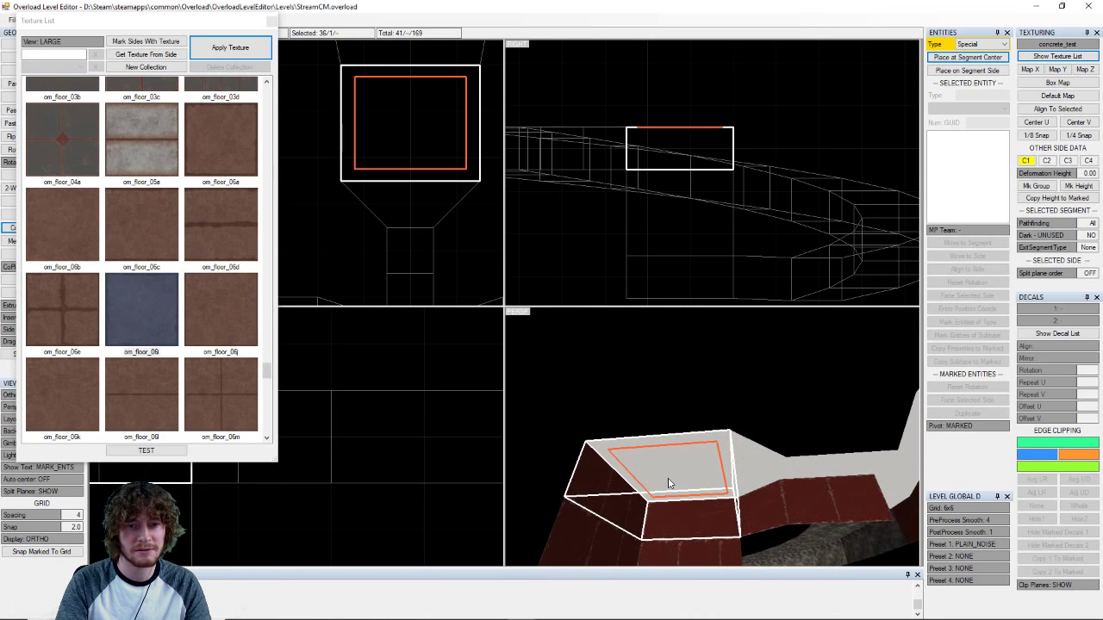
click(762, 469)
key(space)
click(808, 472)
key(space)
click(855, 472)
key(space)
- Mark the ceiling sides of the second room, its tapered section and the junction segments
right_drag(855, 473, 729, 455)
click(835, 345)
key(space)
click(788, 424)
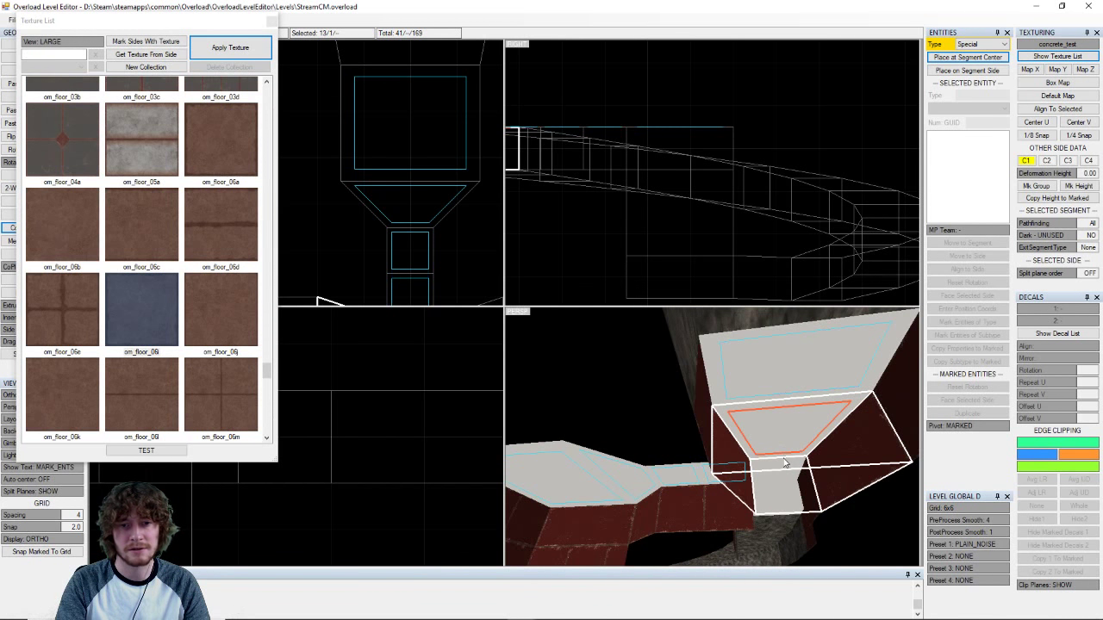
click(784, 472)
click(779, 514)
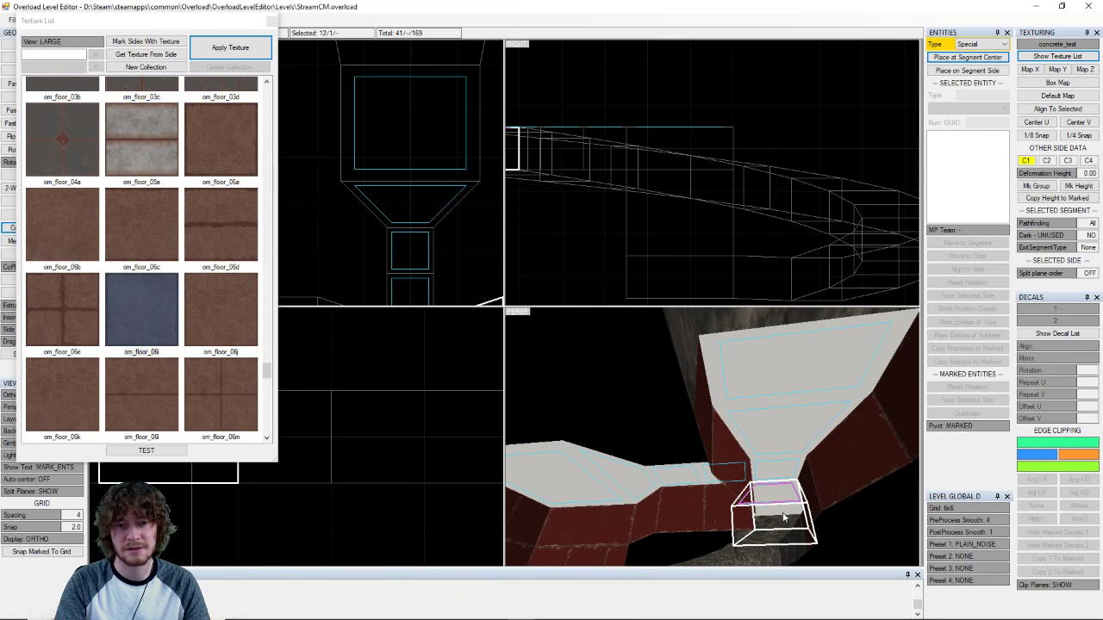
click(784, 512)
key(space)
right_drag(787, 508, 859, 482)
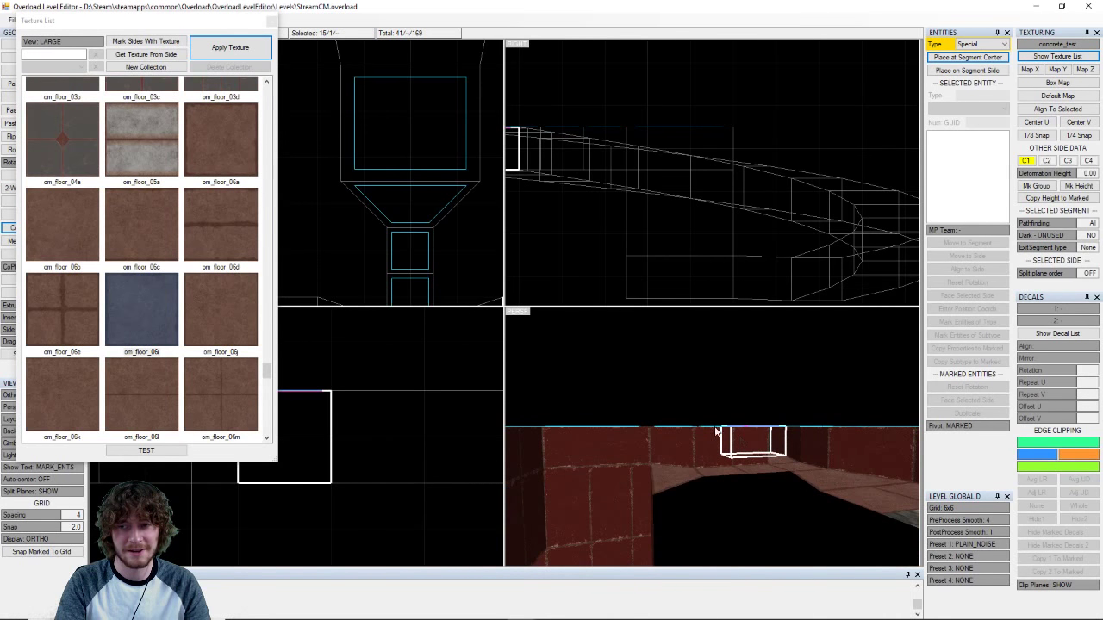
- Apply the om_ceiling_03e texture to all marked ceiling sides
mouse_move(716, 431)
right_down()
mouse_move(721, 475)
mouse_move(718, 447)
right_up()
scroll(110, 285, up, 10)
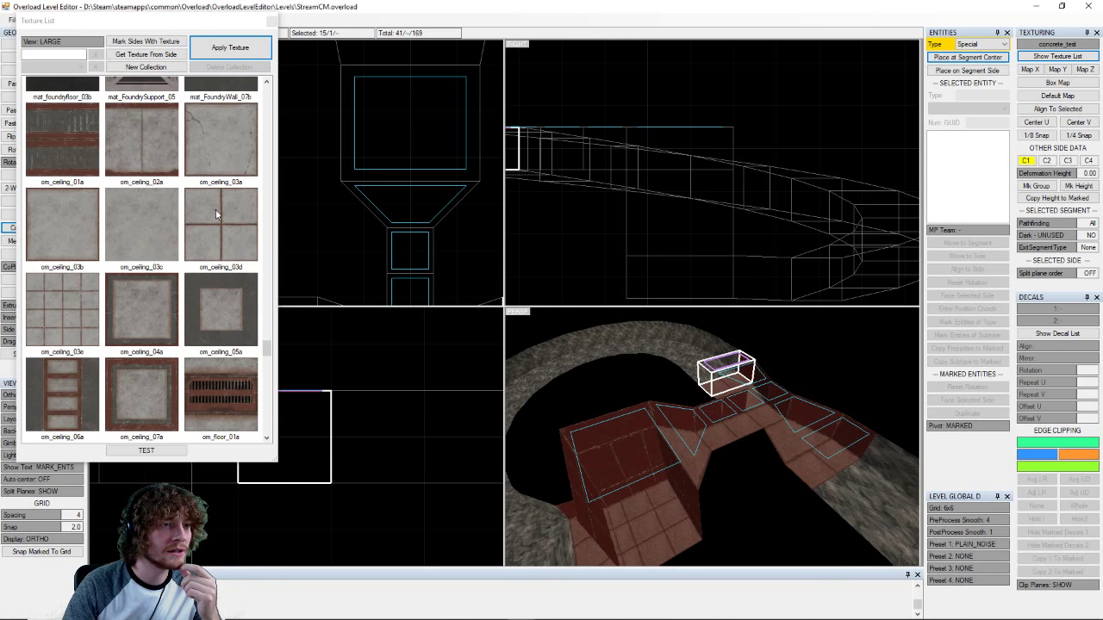
click(65, 322)
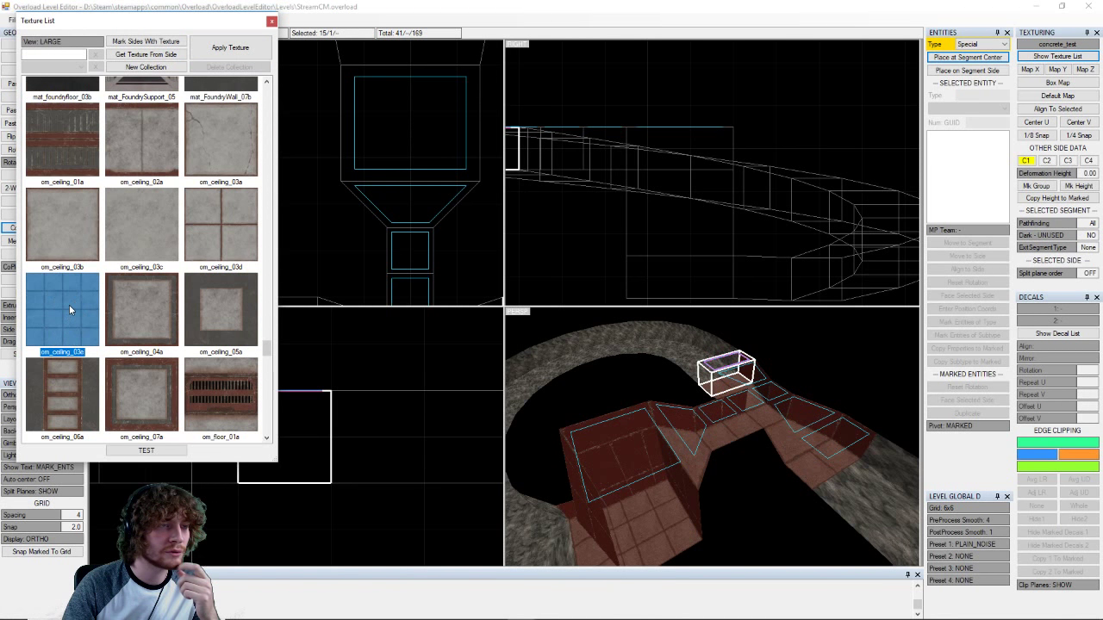
click(230, 48)
- Mark the remaining white ceiling side at the room's entrance, texture it with om_ceiling_03e and close the texture list
right_drag(801, 442, 788, 390)
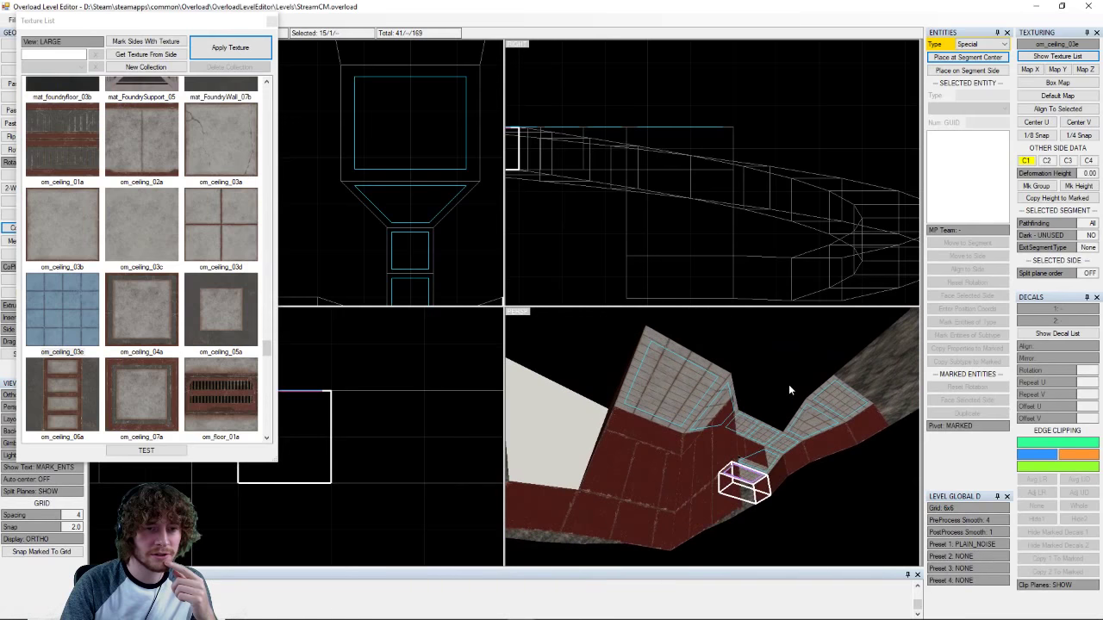
click(532, 454)
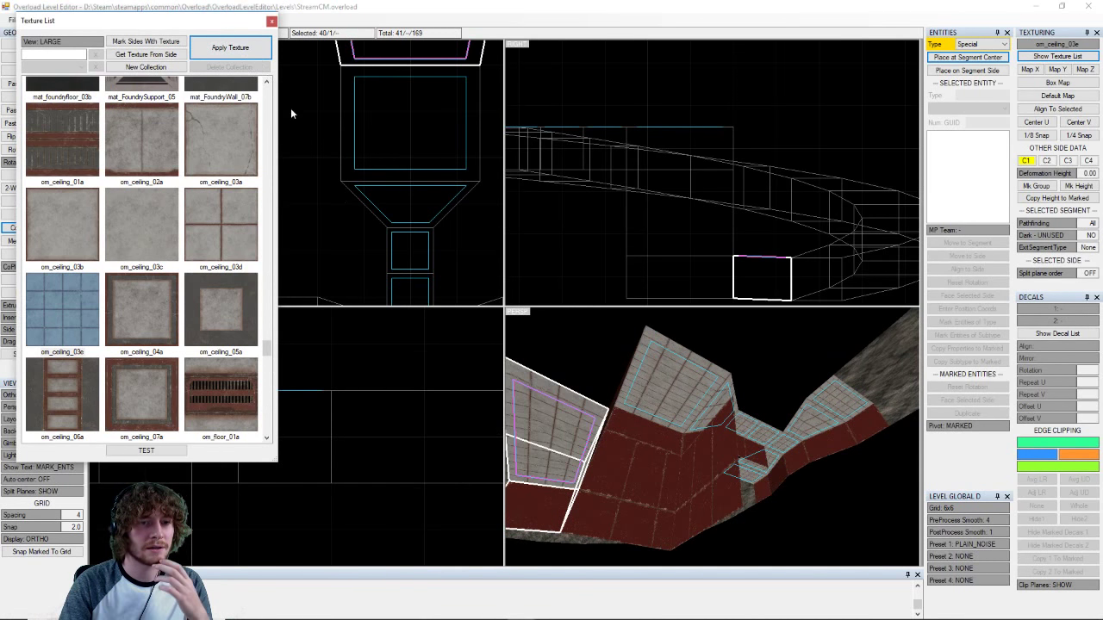
click(304, 45)
- Apply the default texture mapping to all marked ceiling sides and inspect the tile alignment across the rooms and corridor
right_drag(552, 417, 661, 443)
middle_drag(768, 436, 690, 413)
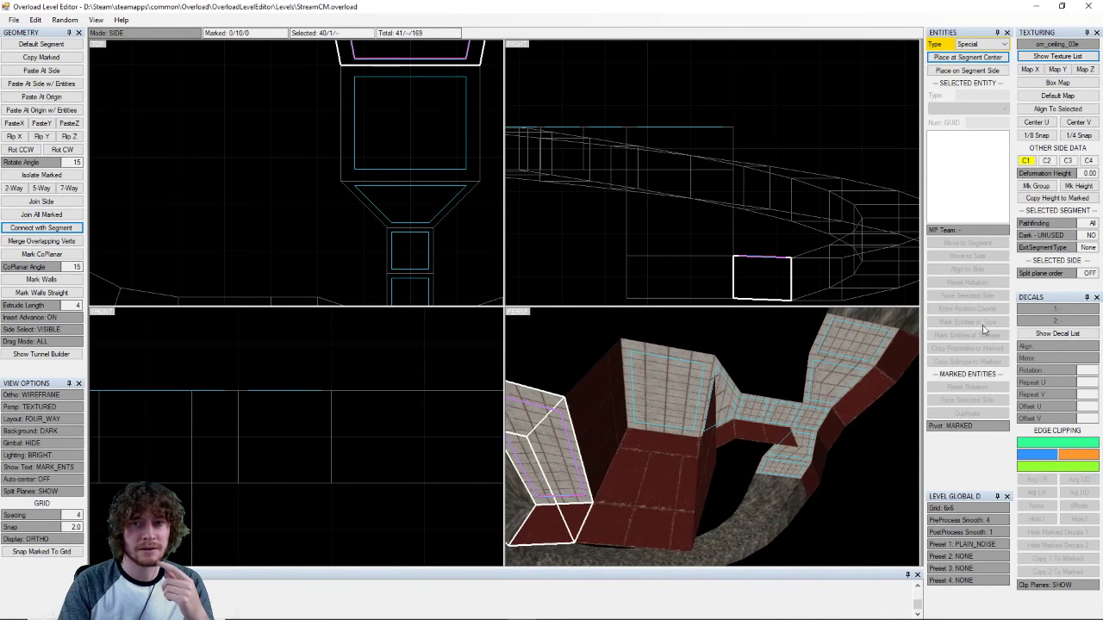
click(1047, 97)
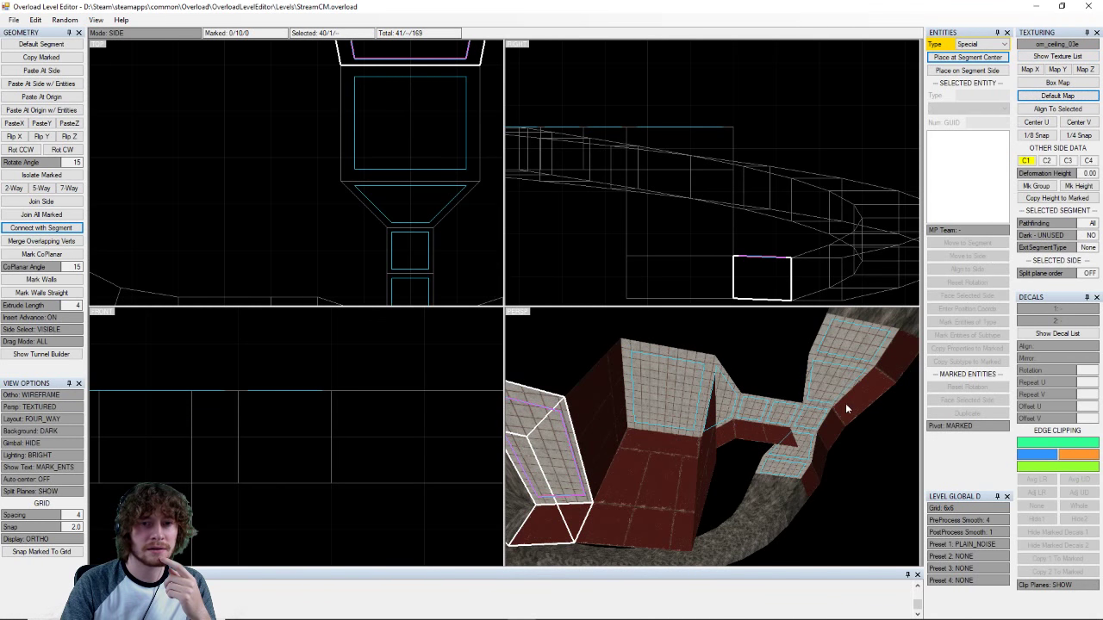
right_drag(702, 446, 675, 436)
middle_drag(674, 437, 692, 379)
scroll(688, 369, up, 3)
right_drag(681, 376, 719, 459)
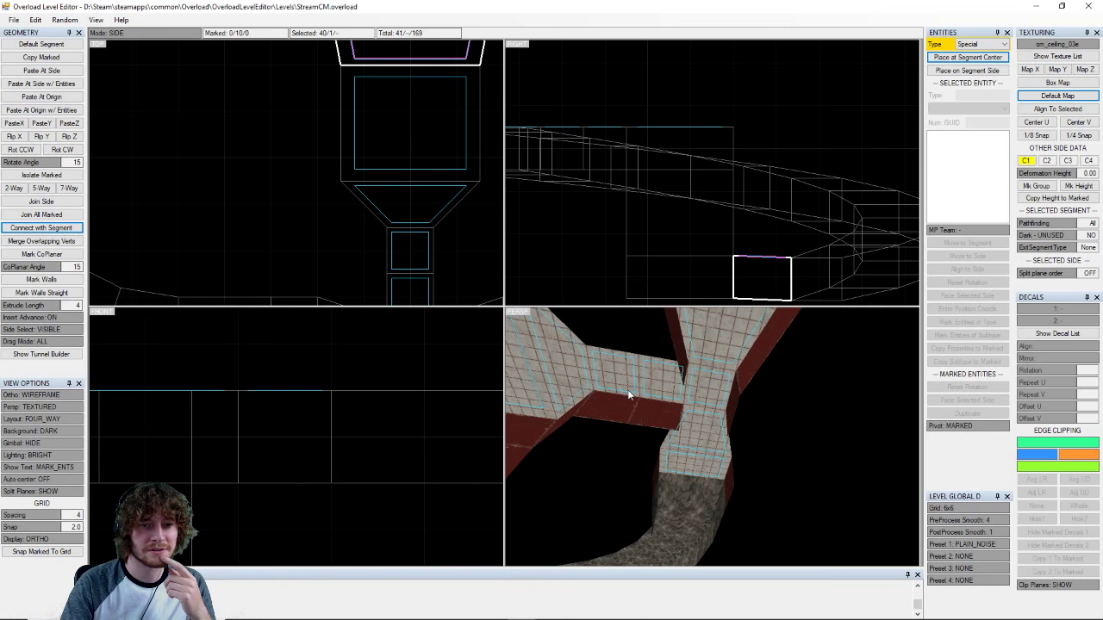
right_drag(629, 392, 707, 472)
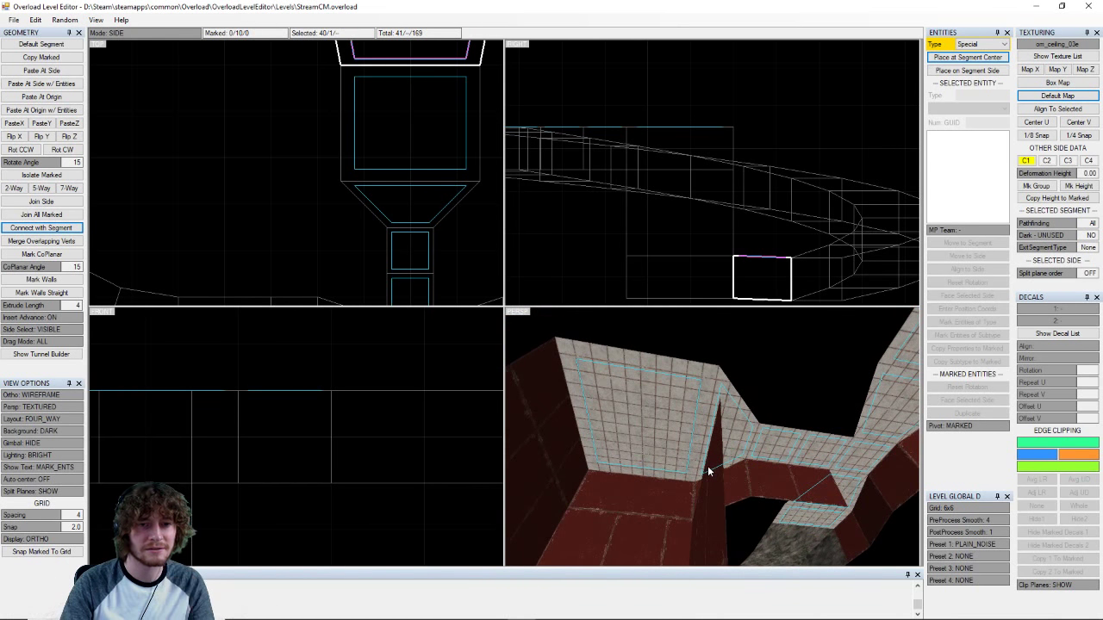
- Mark only the main room's ceiling side and align its texture to the selected tapered ceiling side beside it
click(649, 431)
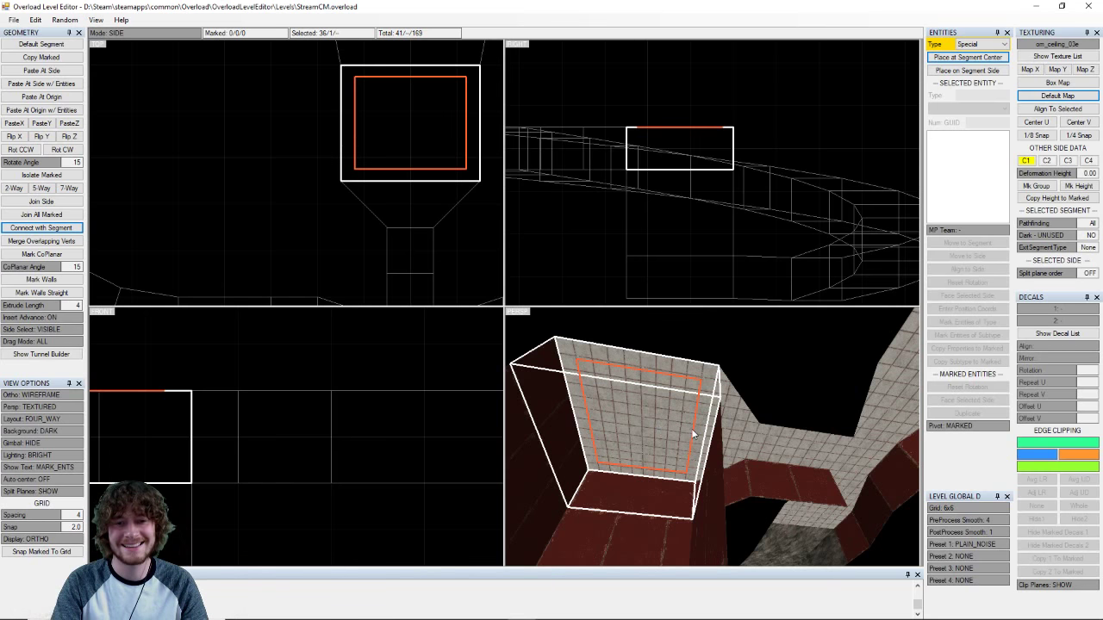
right_drag(691, 428, 650, 471)
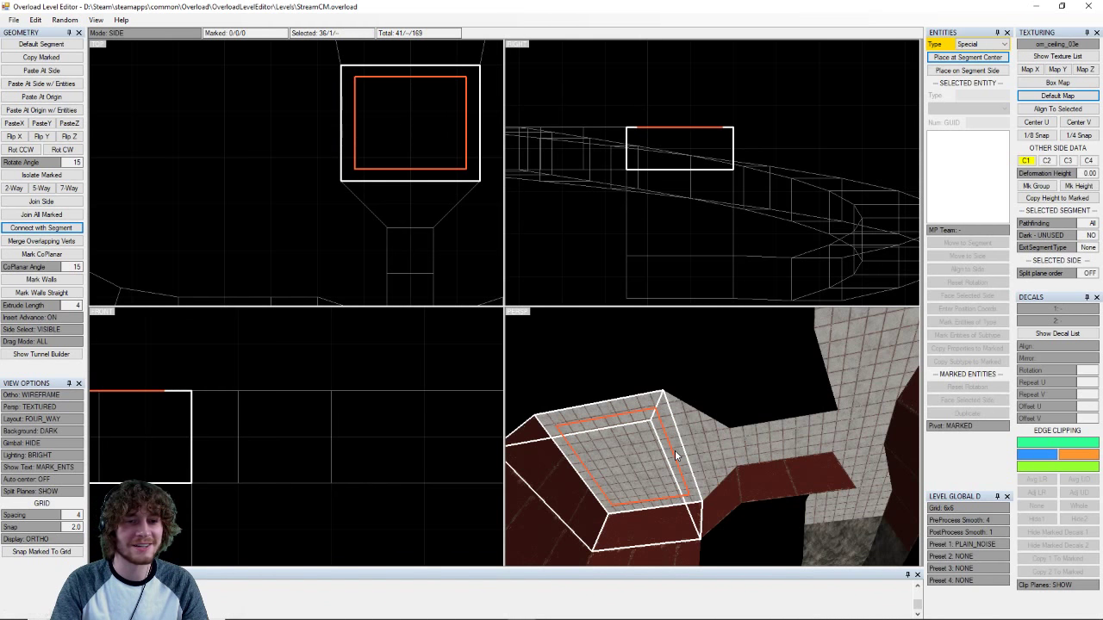
key(space)
click(705, 447)
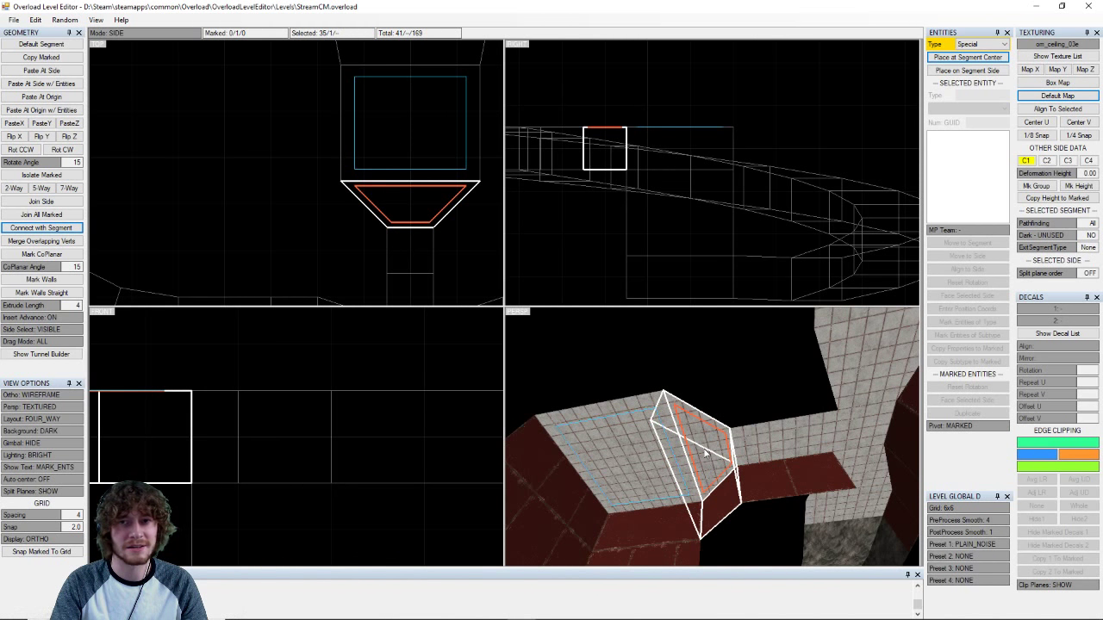
click(1037, 109)
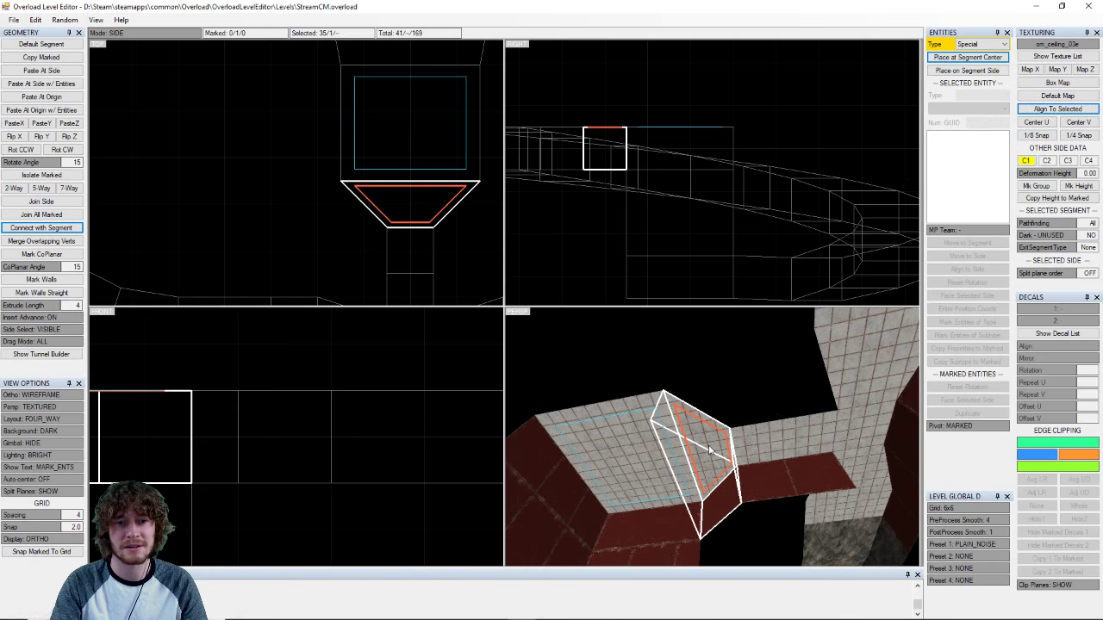
- Demonstrate marked versus selected sides with the entrance floor and the adjoining room floor, and clear the marks
right_drag(690, 453, 760, 479)
click(665, 509)
key(Escape)
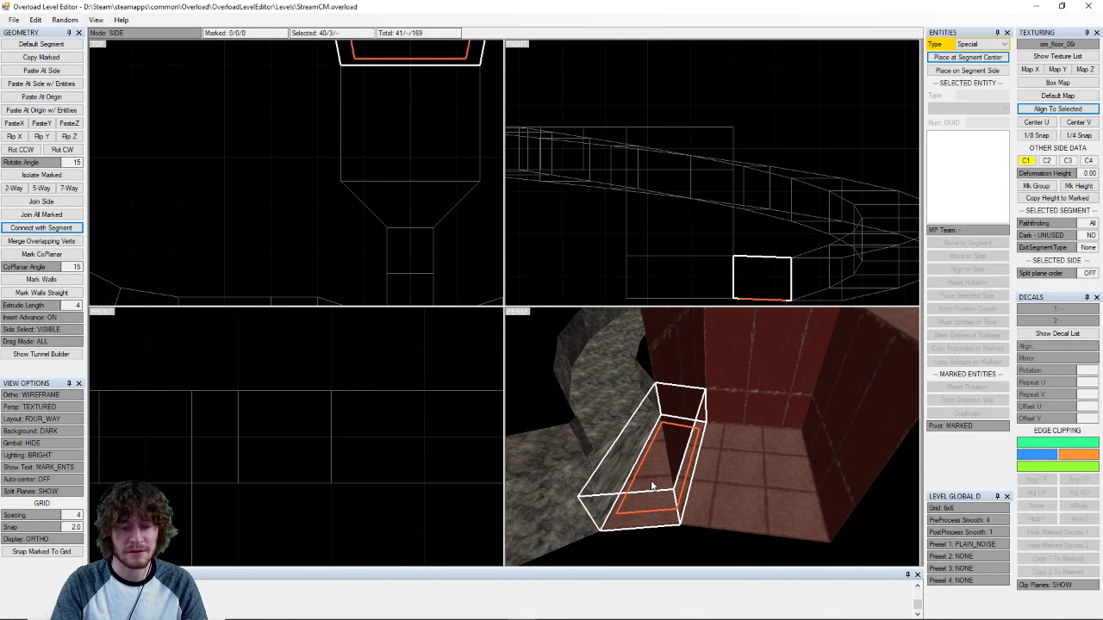
click(762, 490)
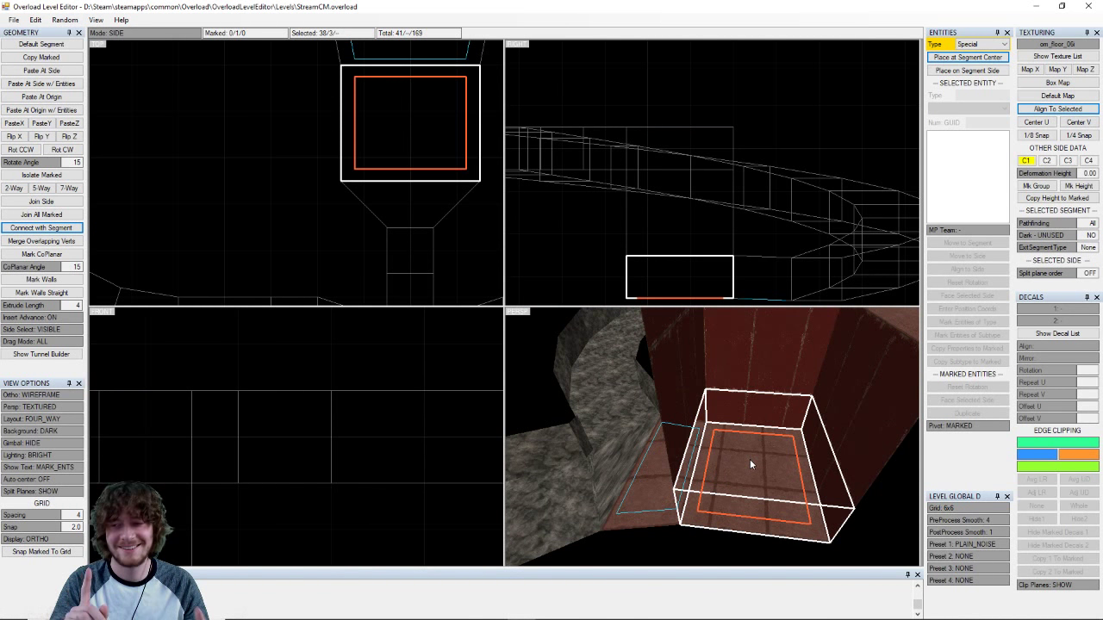
click(660, 474)
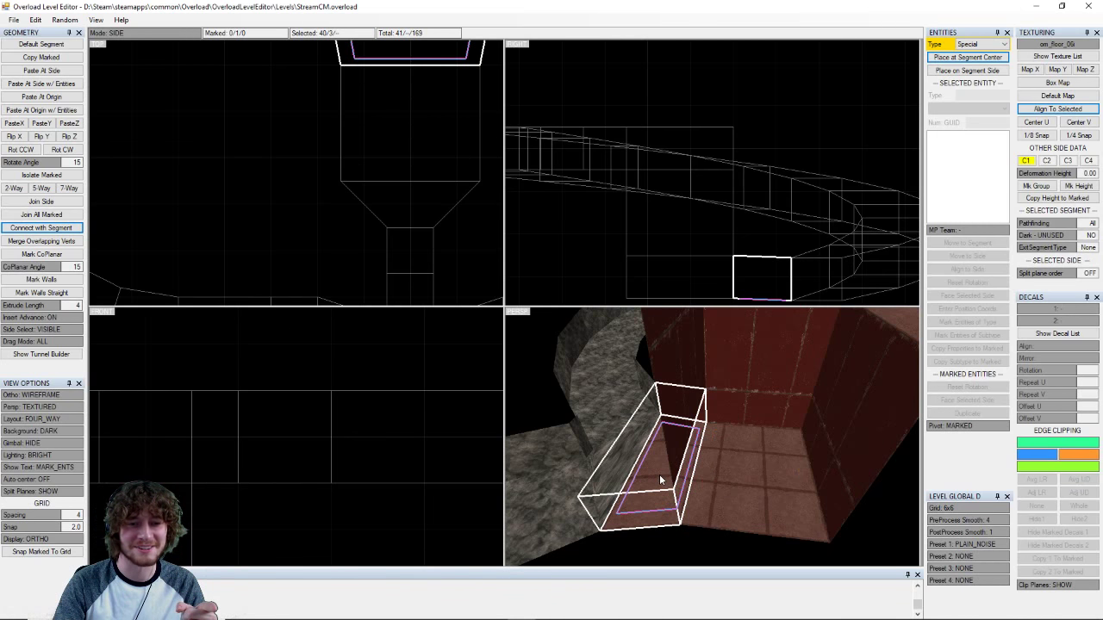
click(758, 480)
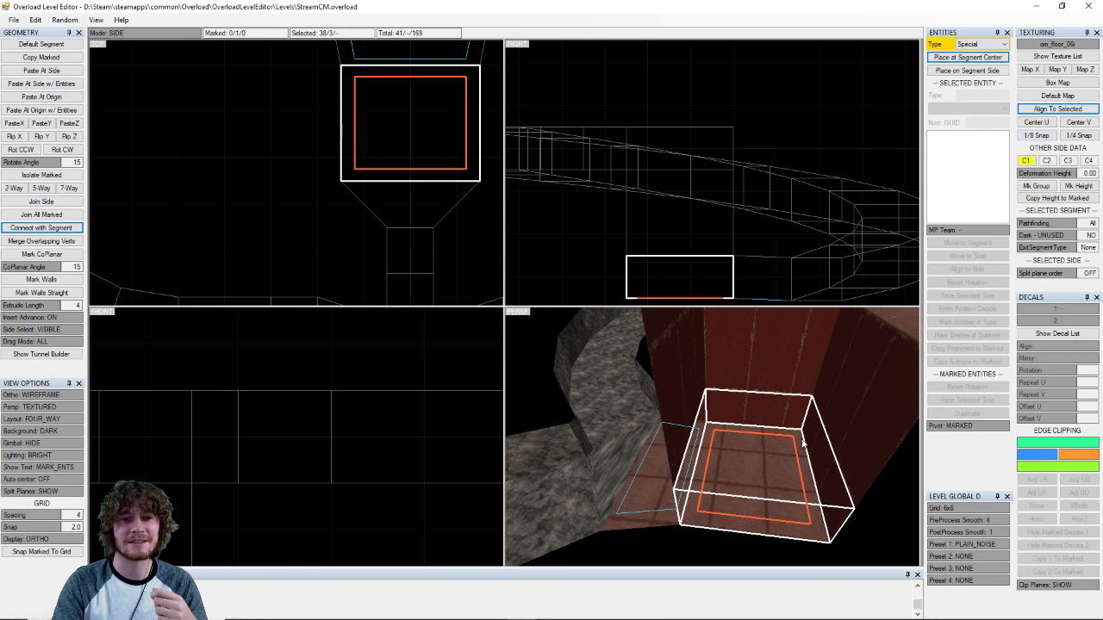
right_drag(687, 478, 724, 508)
right_drag(725, 460, 684, 478)
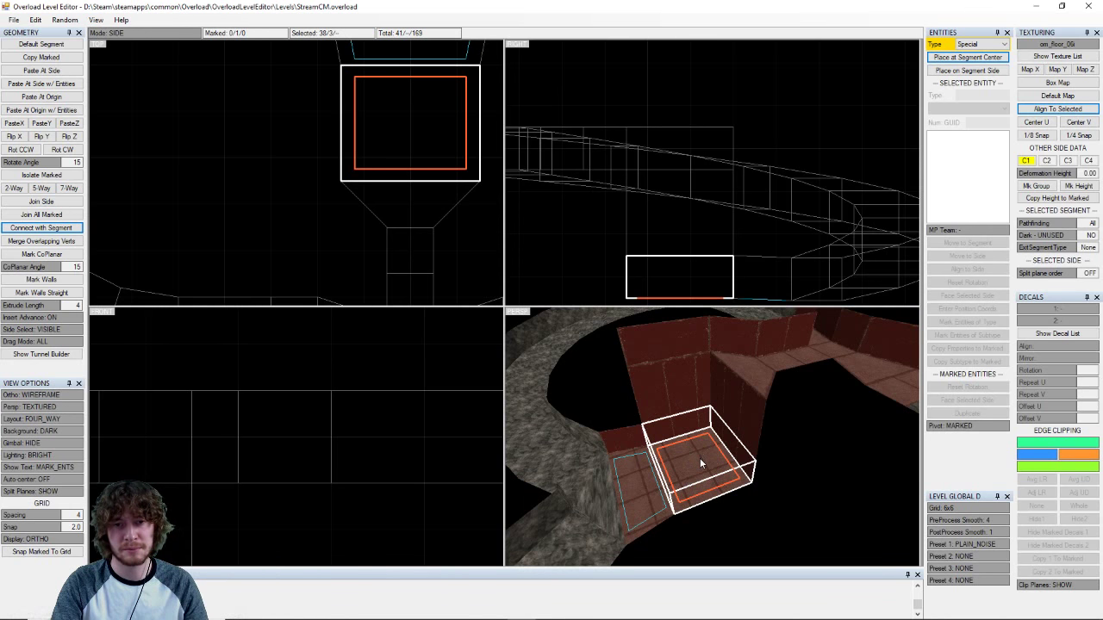
key(Escape)
- Switch to vertex mode and mark the four vertices at the pointed corner of the rock tunnel opposite the room's entrance
middle_drag(831, 451, 795, 473)
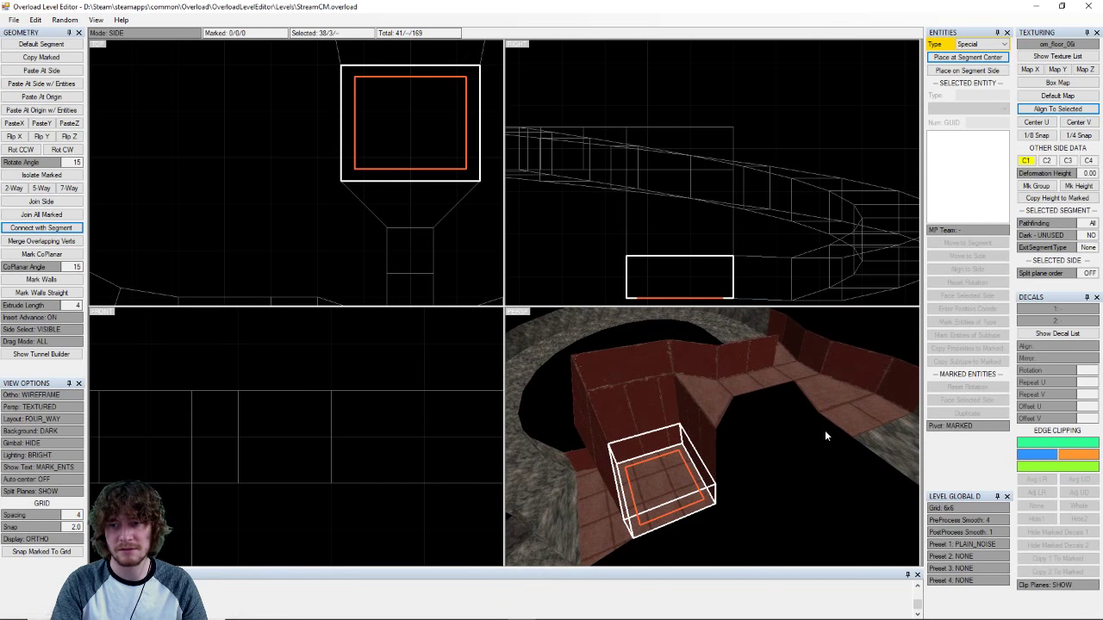
right_drag(831, 422, 673, 437)
right_drag(595, 381, 699, 419)
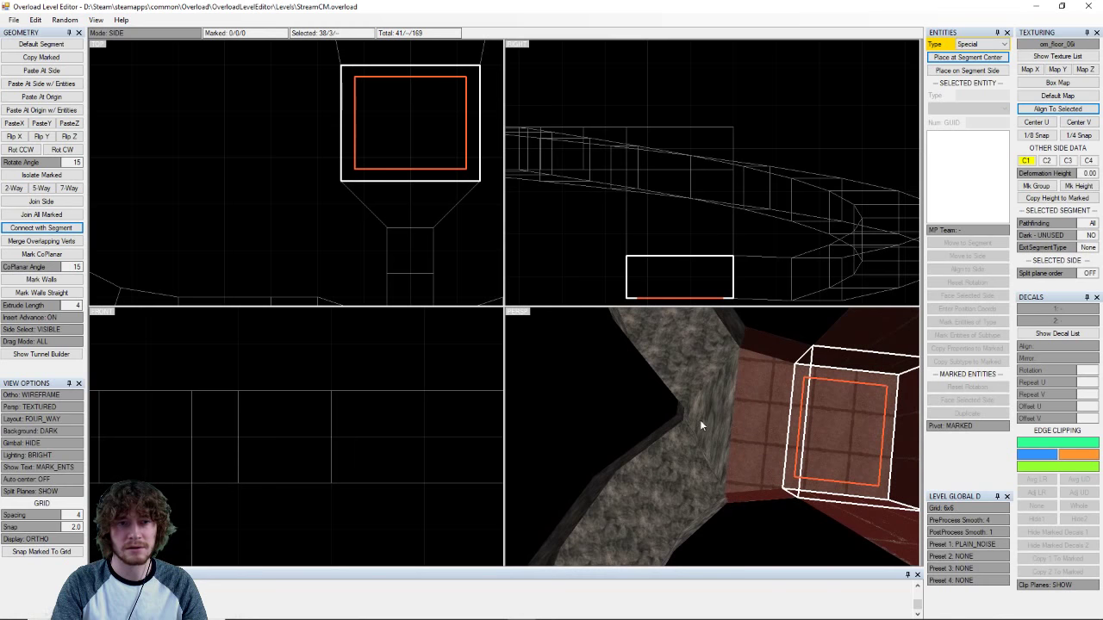
key(Tab)
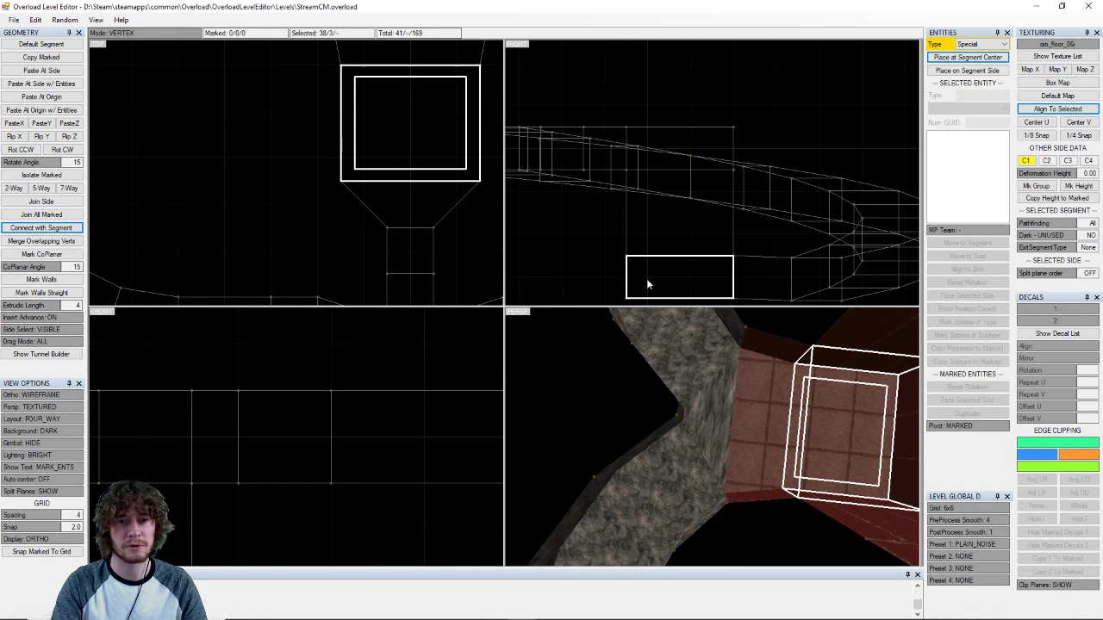
key(ctrl+a)
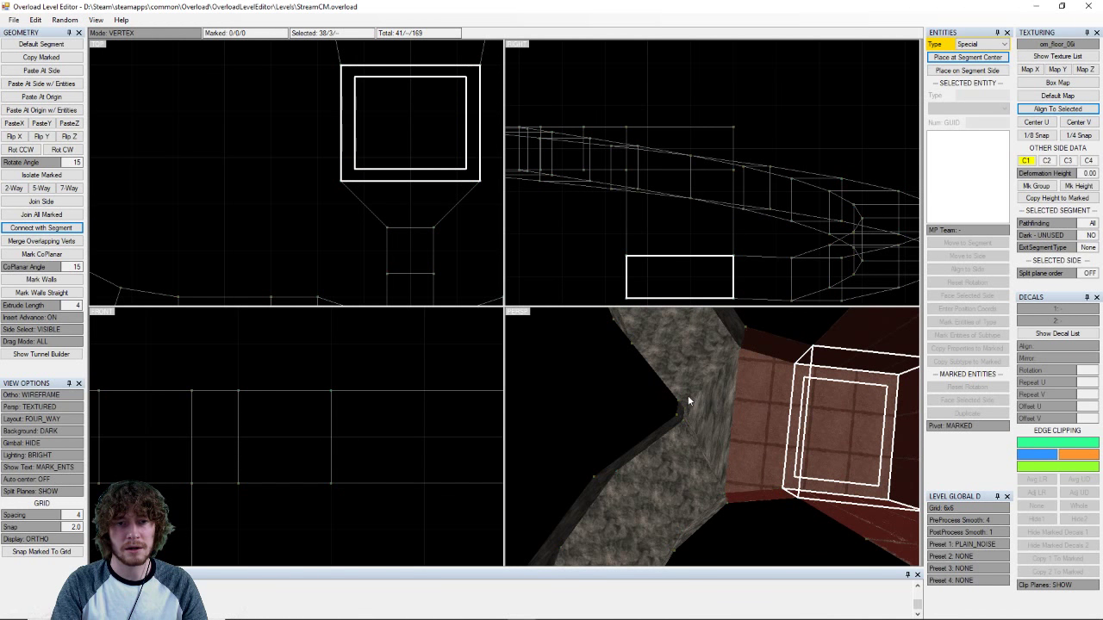
mouse_move(692, 390)
right_down()
mouse_move(684, 401)
mouse_move(694, 402)
right_up()
drag(663, 433, 657, 436)
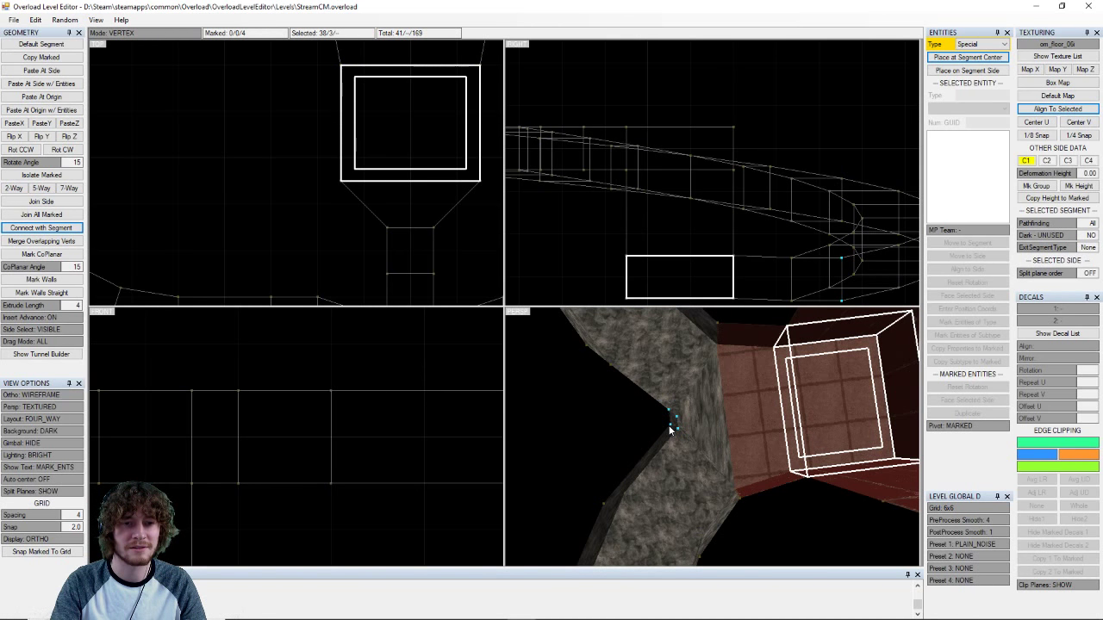
- Move the four marked corner vertices away from the room's entrance in the top view and snap them to the grid
scroll(379, 247, down, 1)
middle_drag(379, 247, 347, 216)
middle_drag(355, 50, 329, 205)
scroll(360, 237, up, 1)
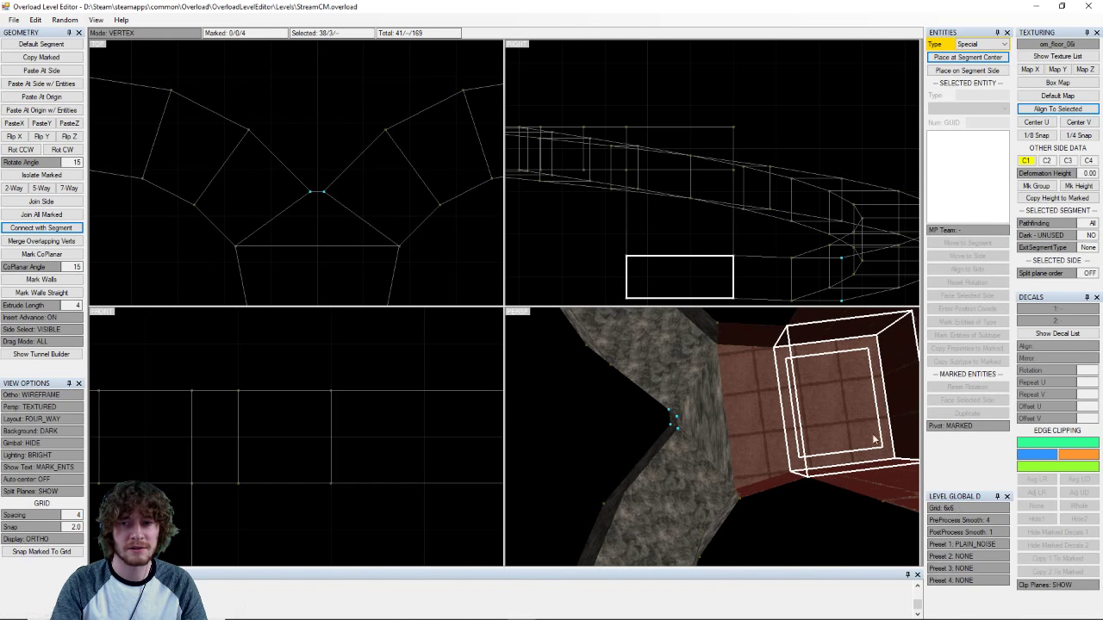
middle_drag(818, 438, 791, 444)
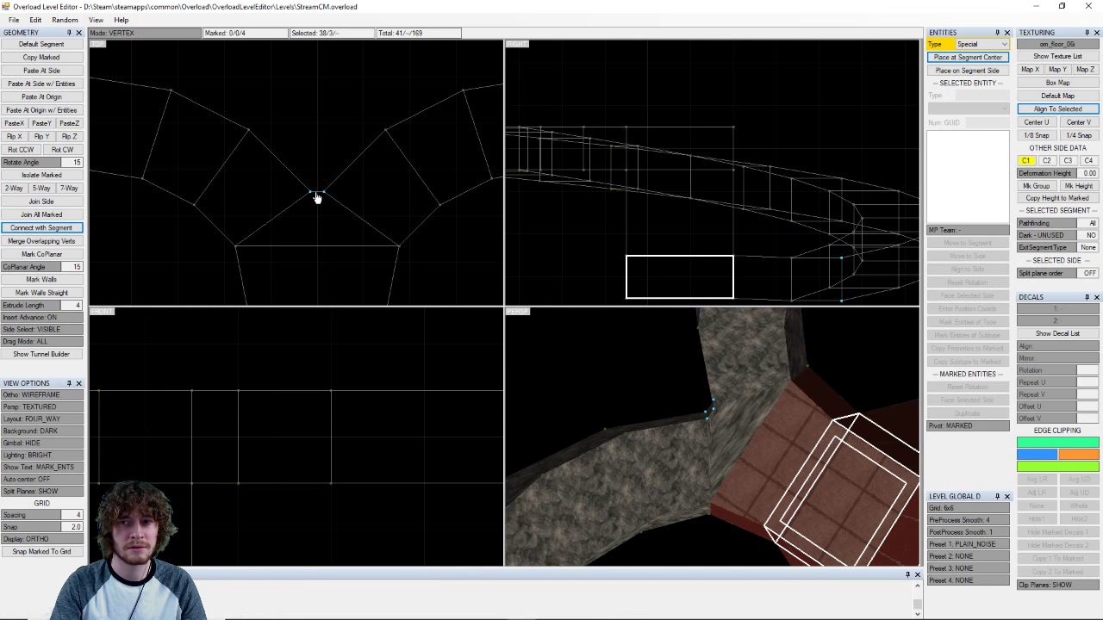
mouse_move(317, 197)
mouse_down()
mouse_move(315, 161)
mouse_move(319, 207)
mouse_up()
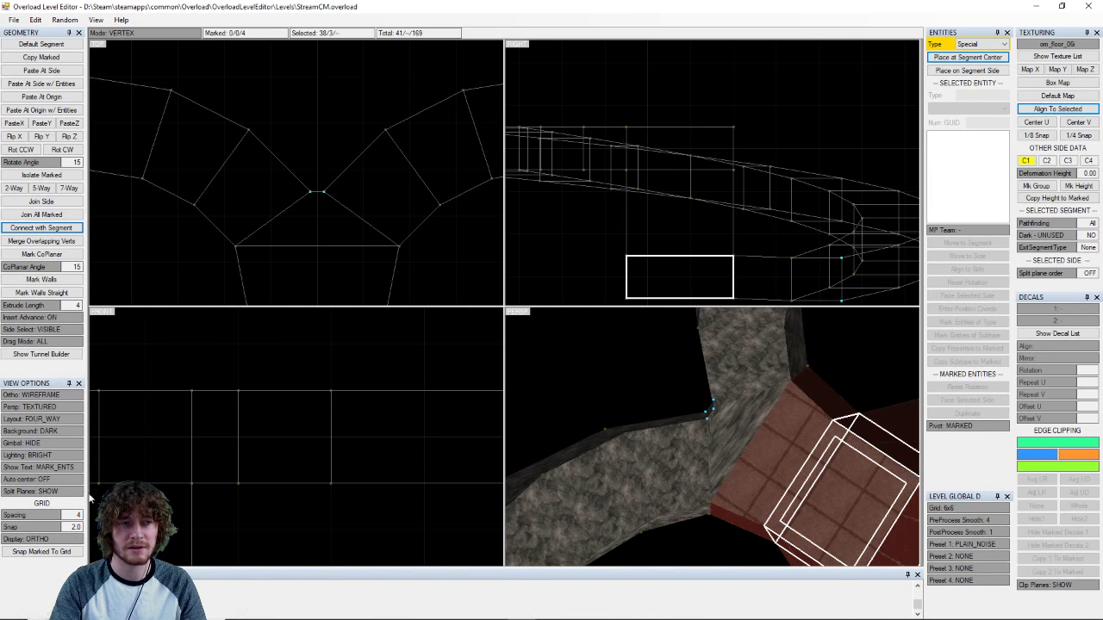
drag(312, 204, 325, 183)
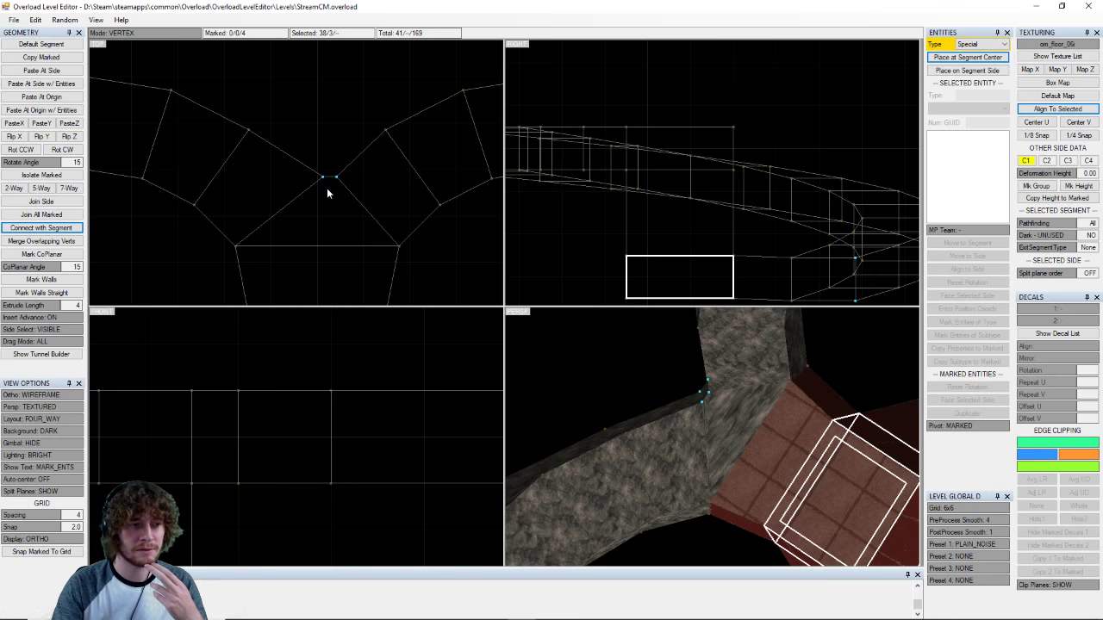
click(41, 552)
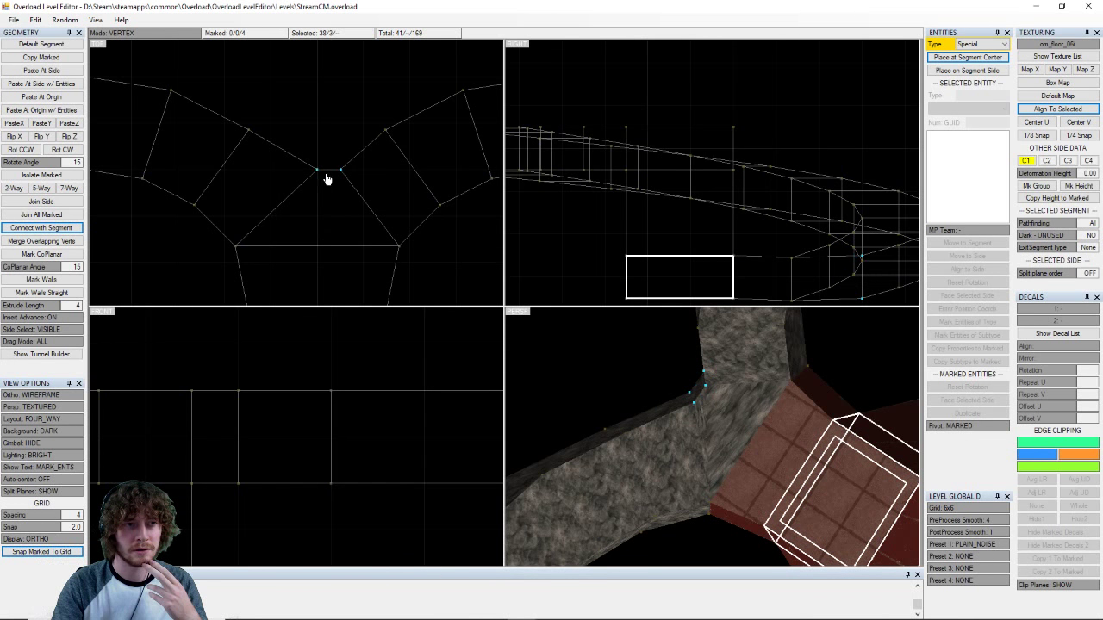
- Reduce the grid snap to 1.0 and centre the marked vertices between the two tunnel branches
drag(328, 179, 300, 177)
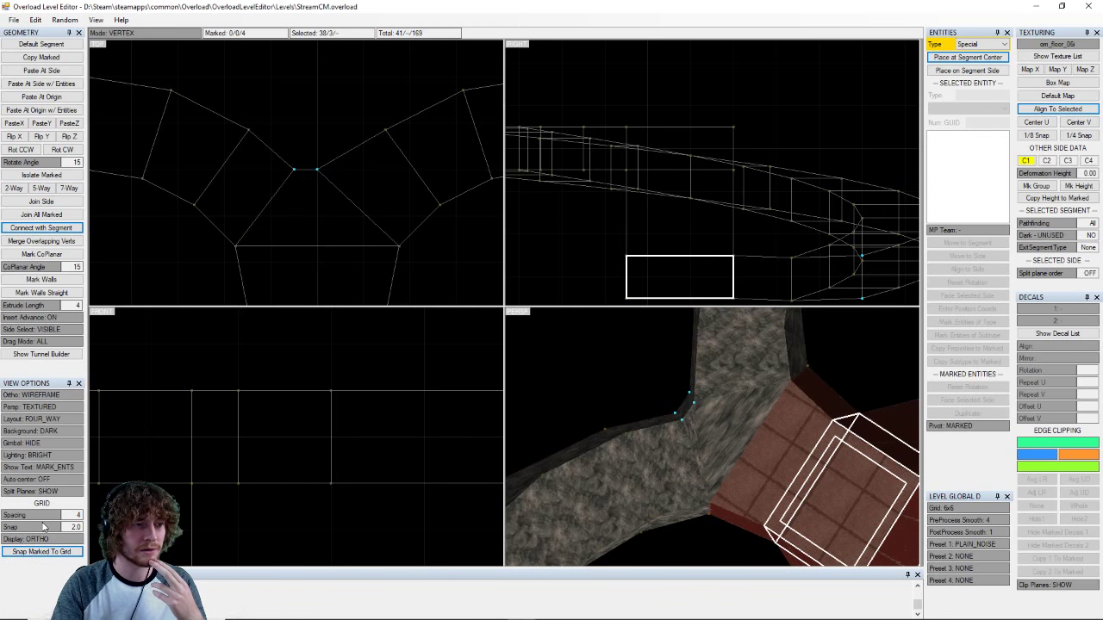
click(37, 528)
drag(313, 172, 326, 172)
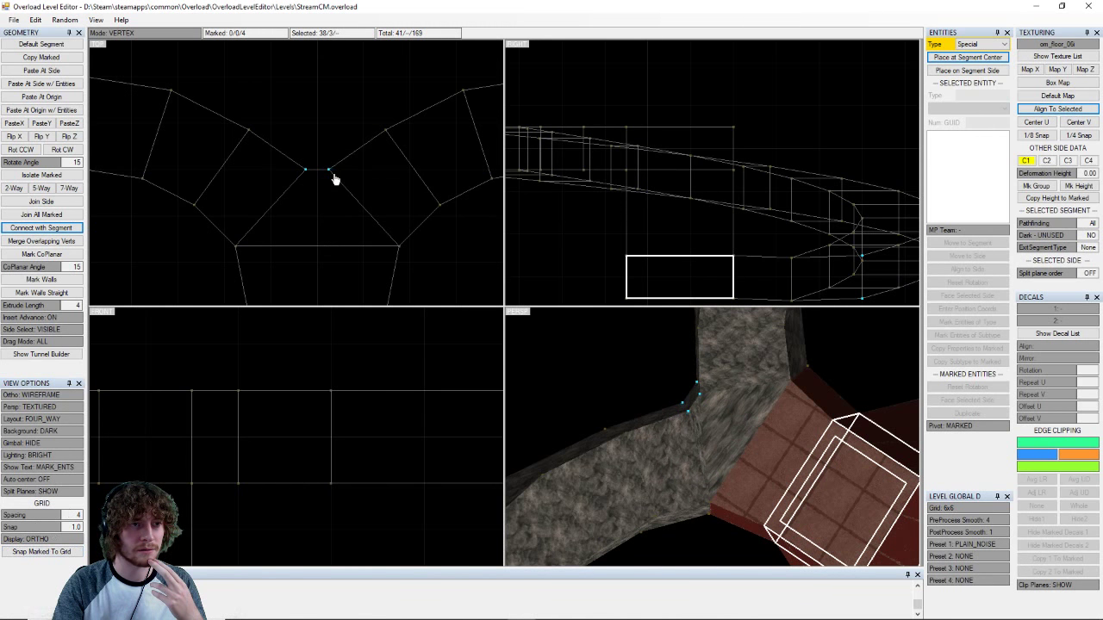
- Clear the marked vertices, switch to side mode and select the tiled ceiling side of the red-walled room
scroll(693, 423, down, 2)
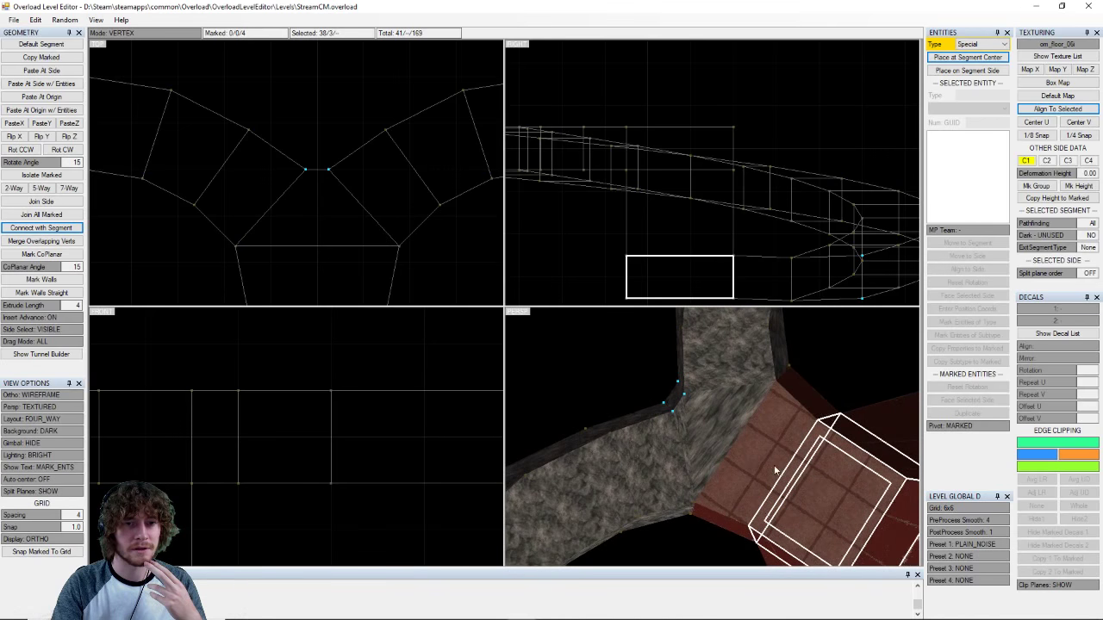
middle_drag(773, 471, 758, 460)
right_drag(757, 459, 713, 375)
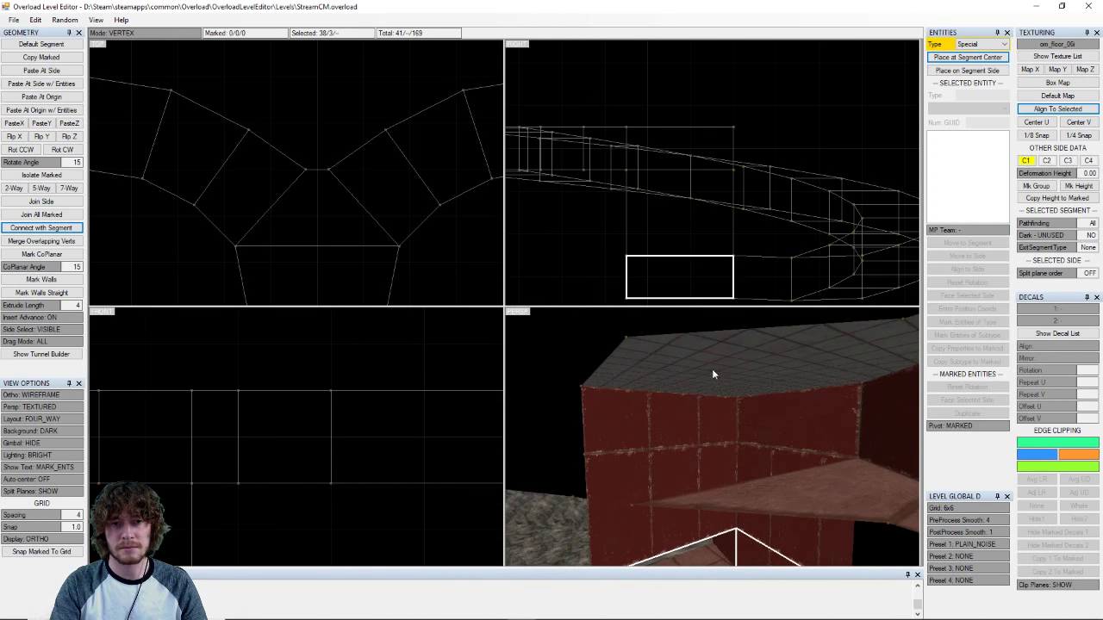
key(2)
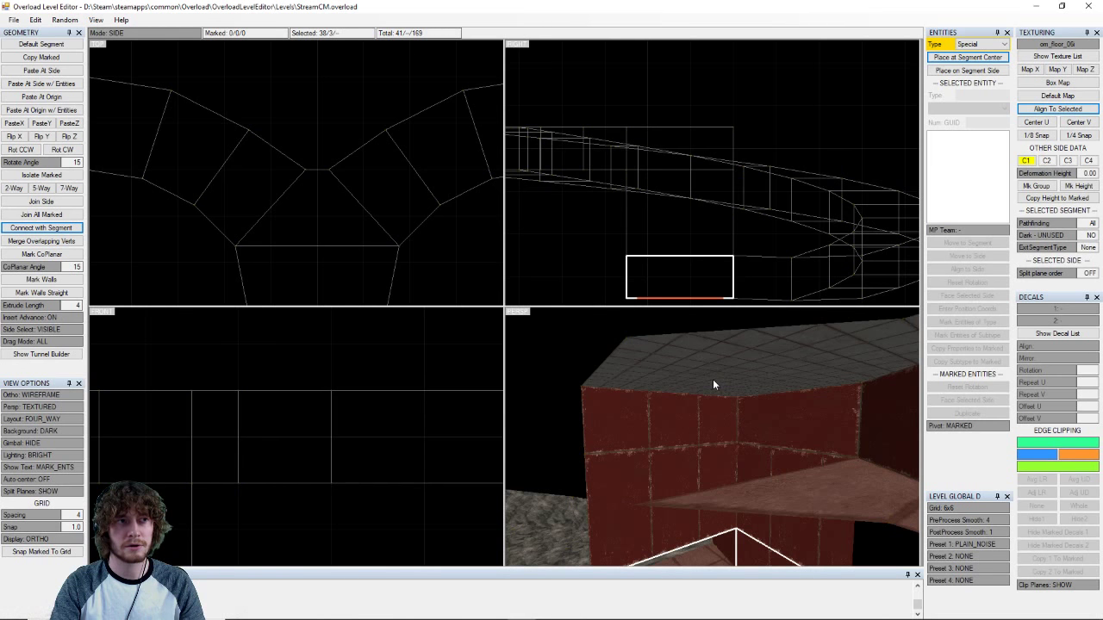
key(1)
key(2)
click(706, 372)
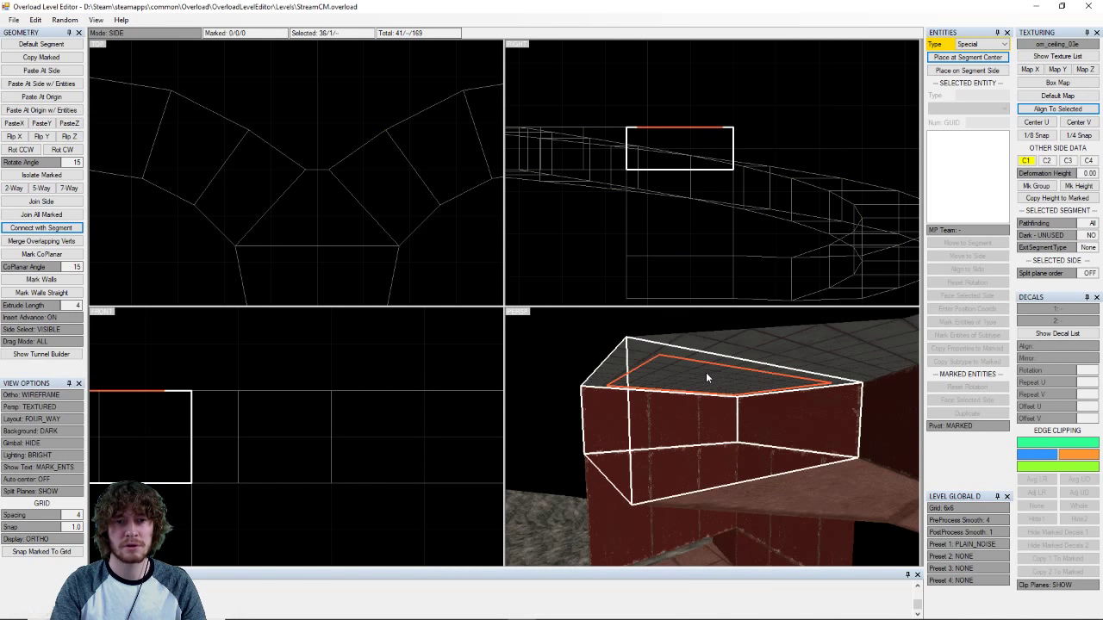
key(a)
key(a)
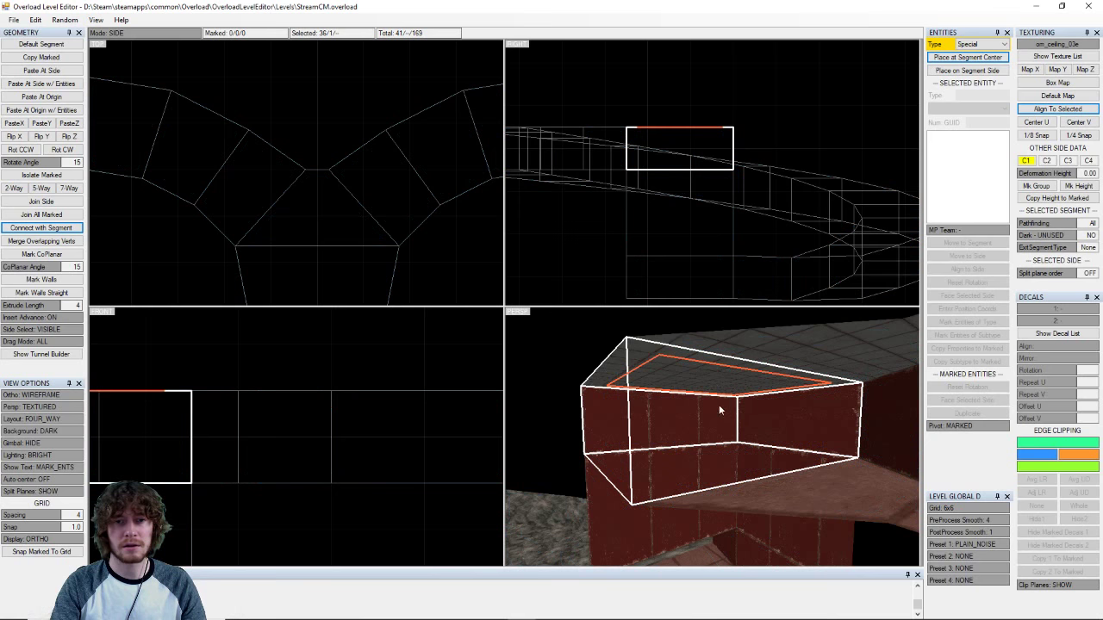
- Open the geometry decal list and find the om_light_03e light decal
click(1053, 334)
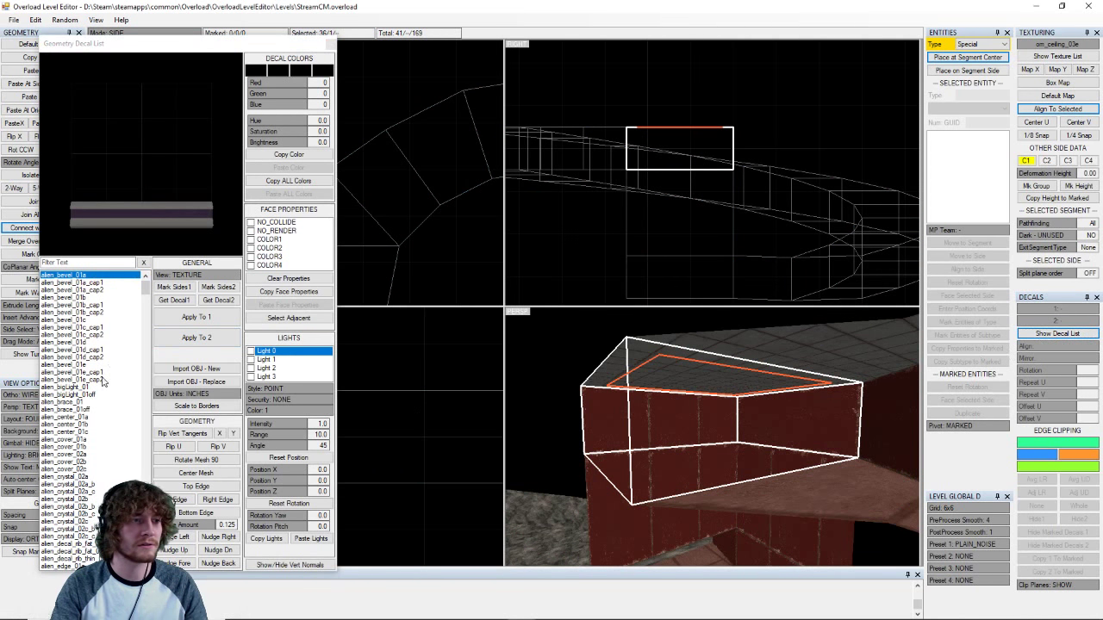
drag(145, 284, 145, 394)
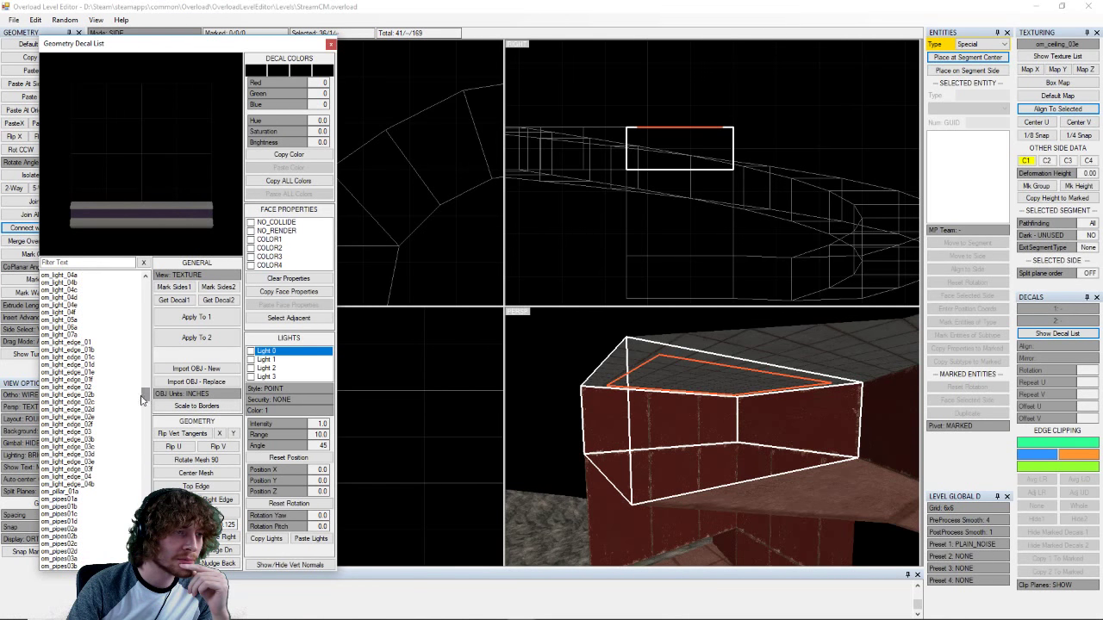
click(93, 307)
scroll(95, 312, up, 5)
click(86, 373)
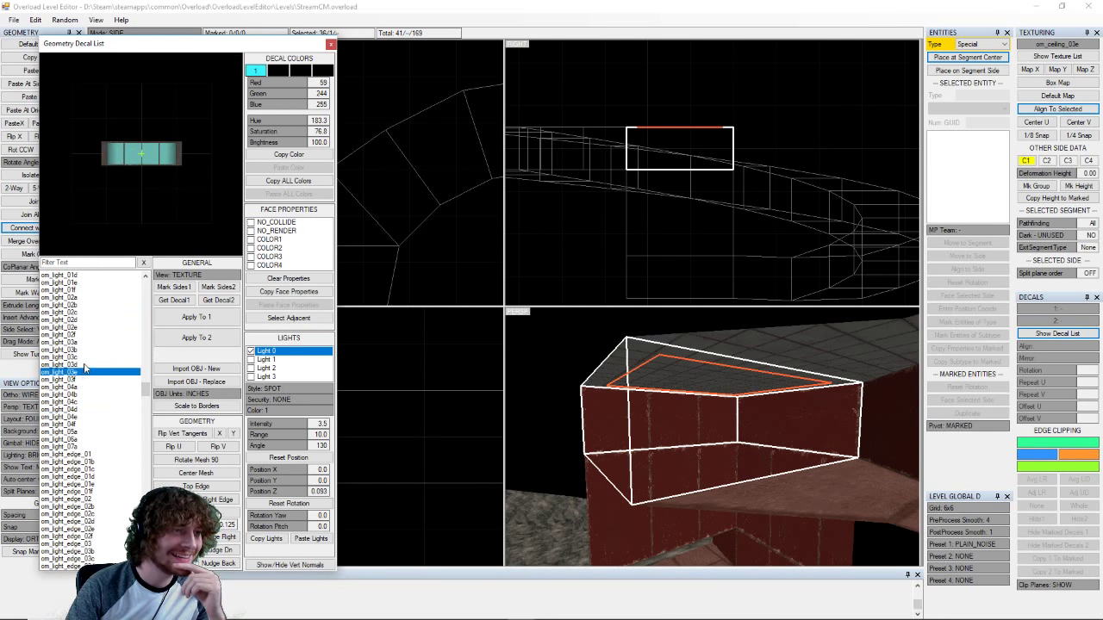
- Compare the colour variants of the om_light_03 decals, including om_light_03a, and settle on om_light_03e
click(87, 364)
click(91, 371)
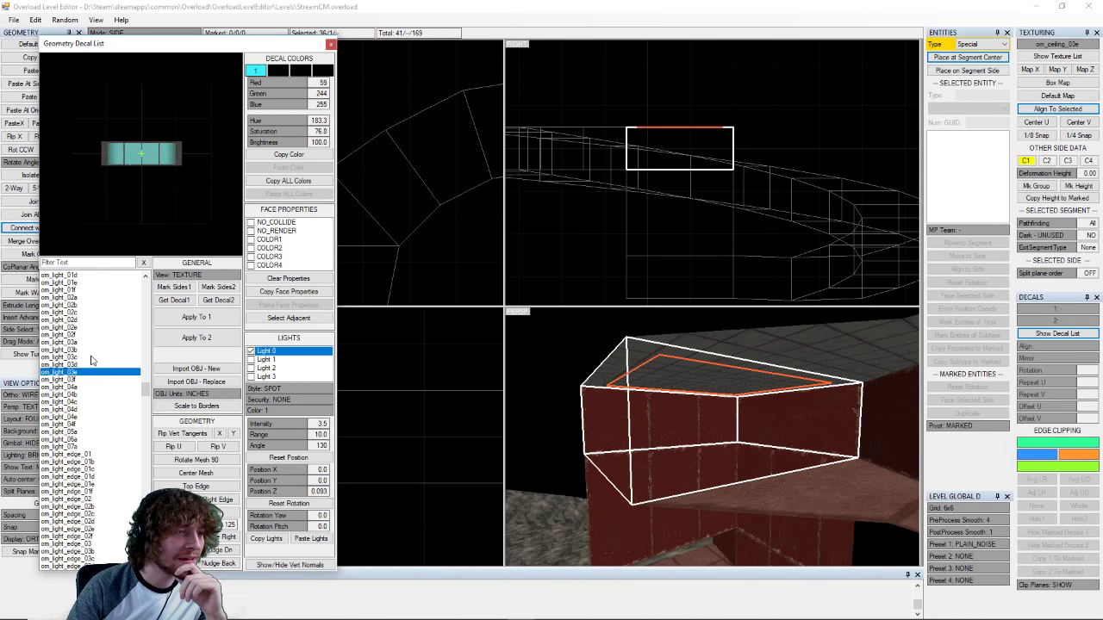
click(88, 343)
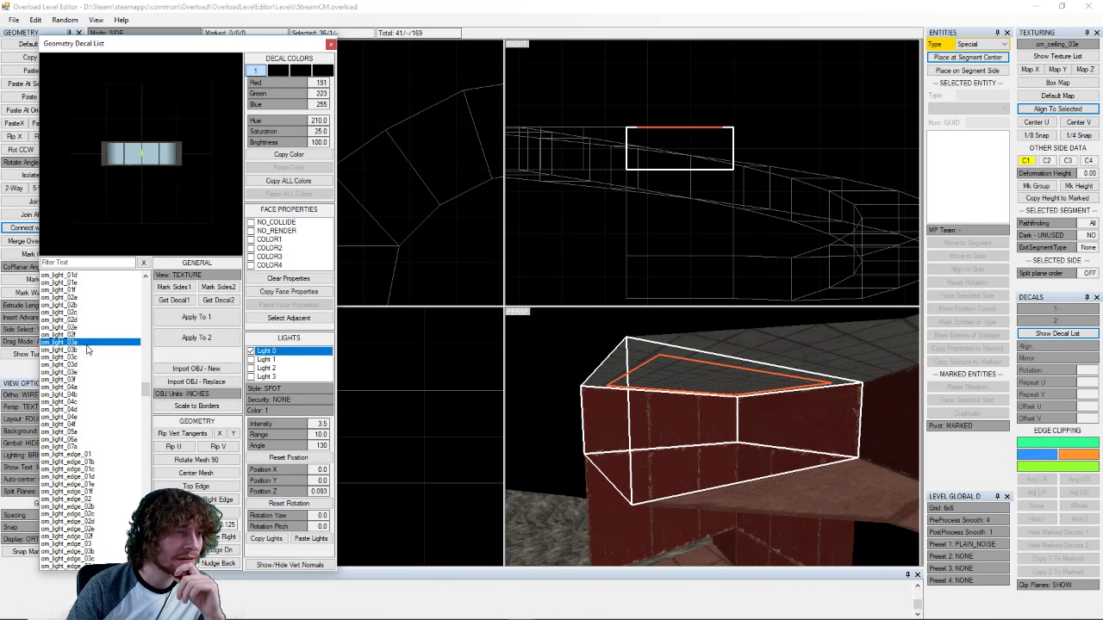
click(83, 372)
click(78, 365)
click(77, 395)
click(74, 373)
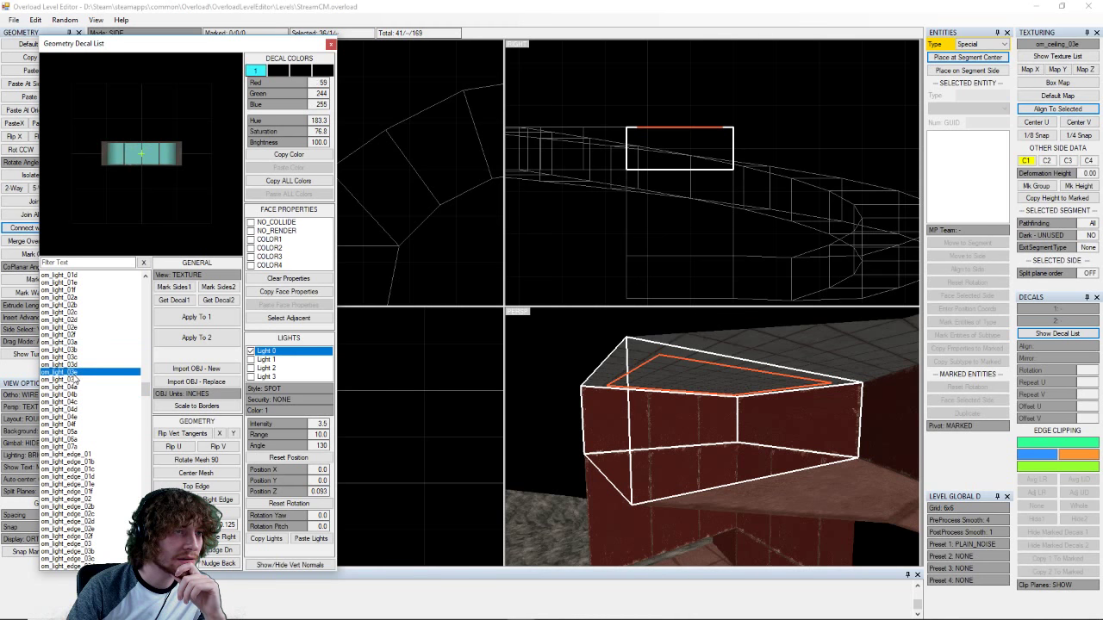
click(82, 343)
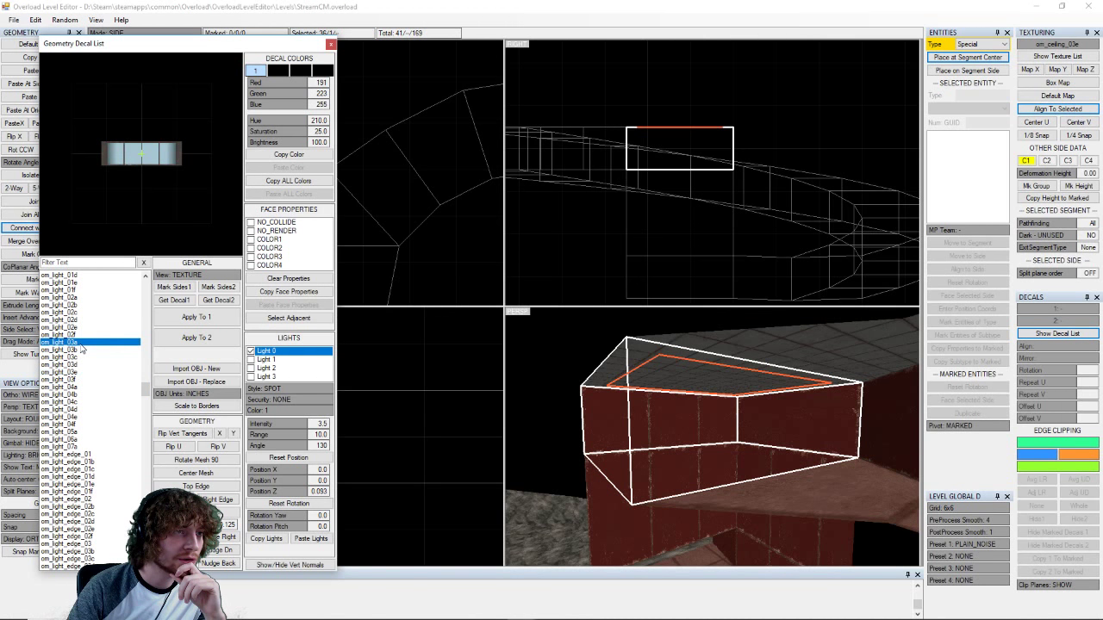
click(82, 372)
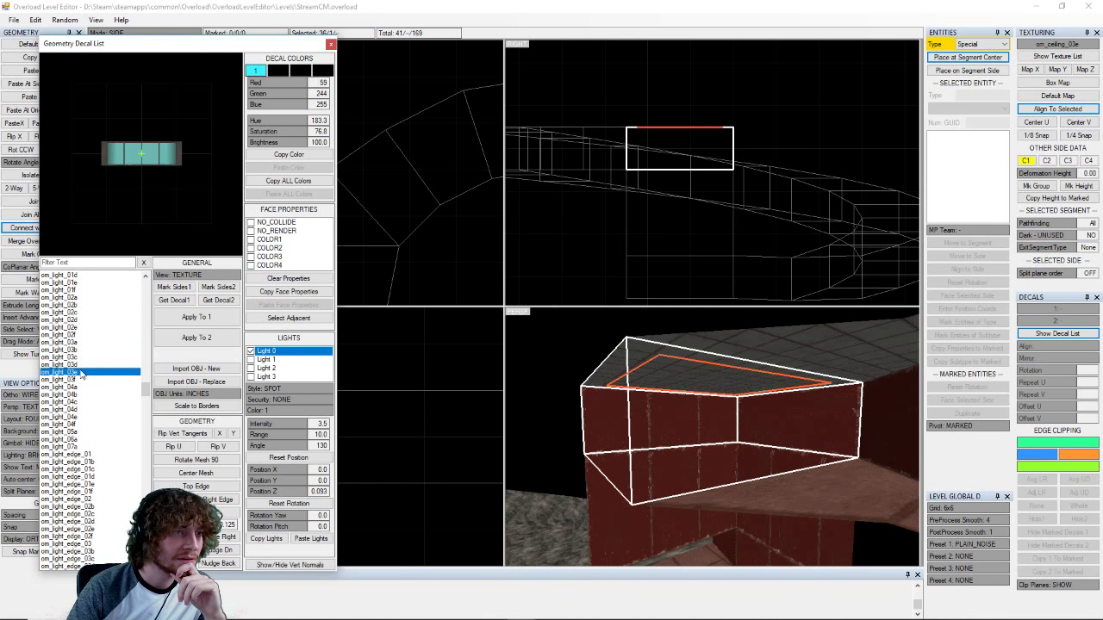
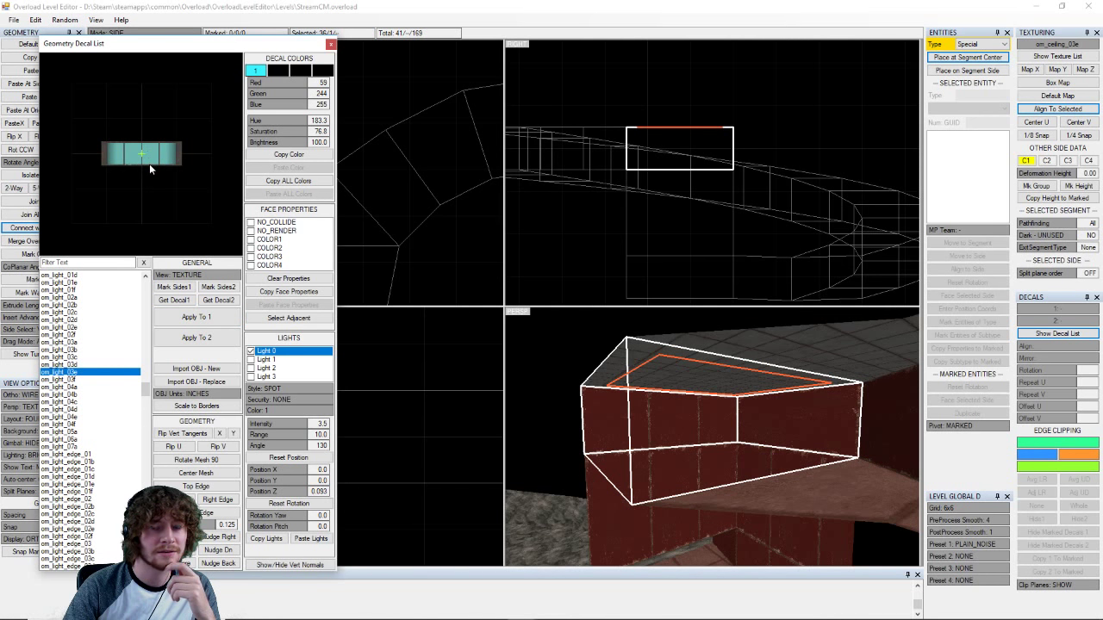
- Apply om_light_03e as decal 1 on the selected ceiling side and inspect it from inside the room
click(202, 318)
right_drag(710, 393, 712, 362)
middle_drag(711, 362, 712, 392)
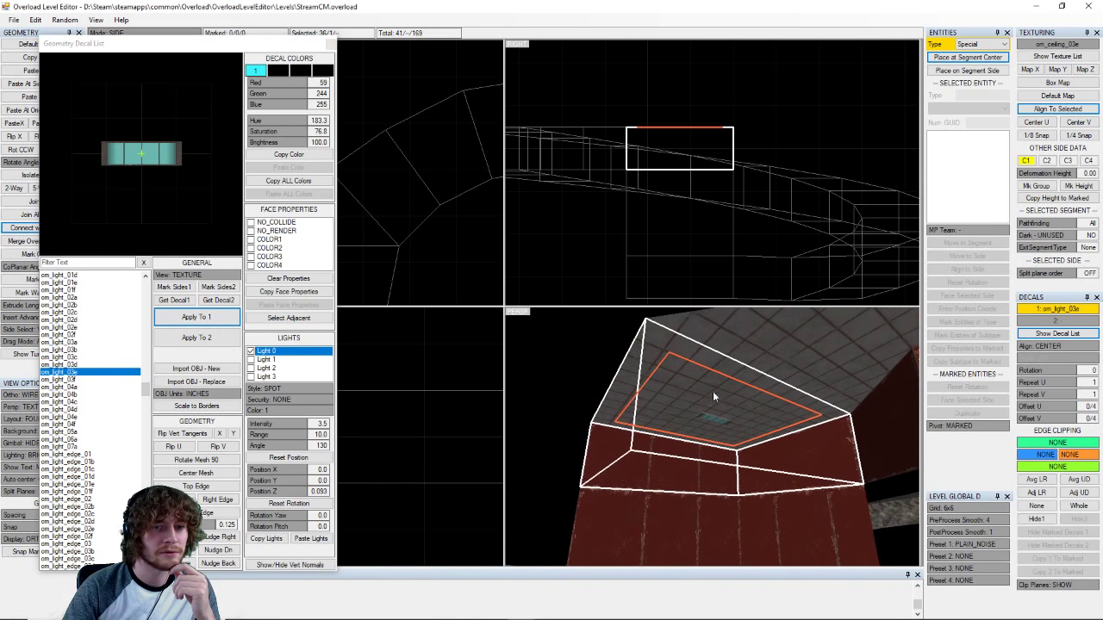
scroll(715, 411, up, 3)
right_drag(716, 410, 672, 374)
middle_drag(673, 374, 670, 347)
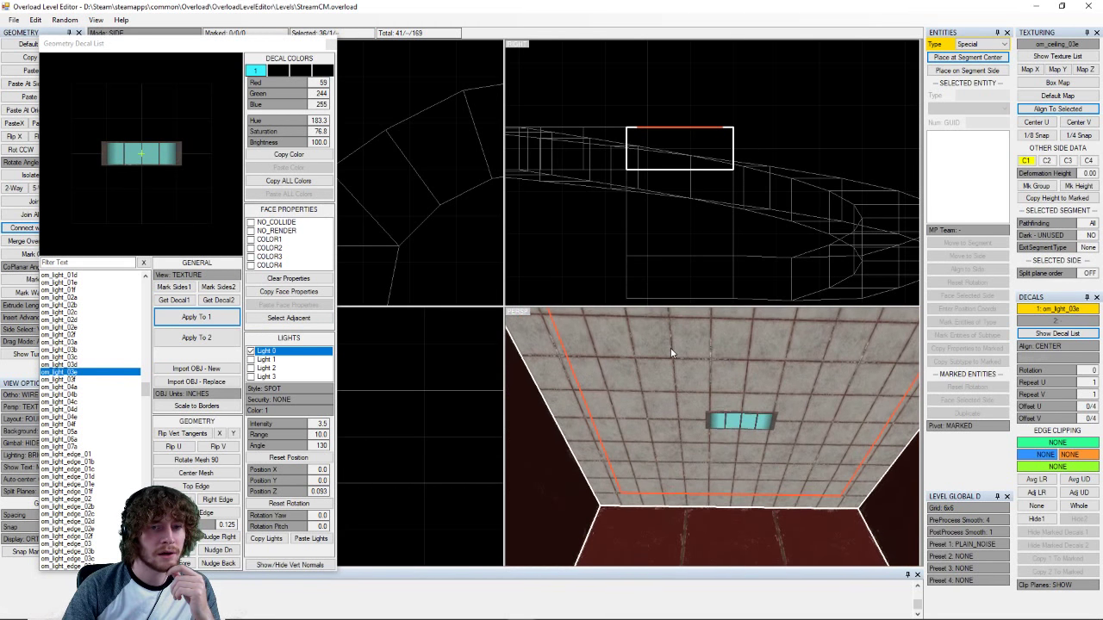
right_drag(670, 347, 747, 429)
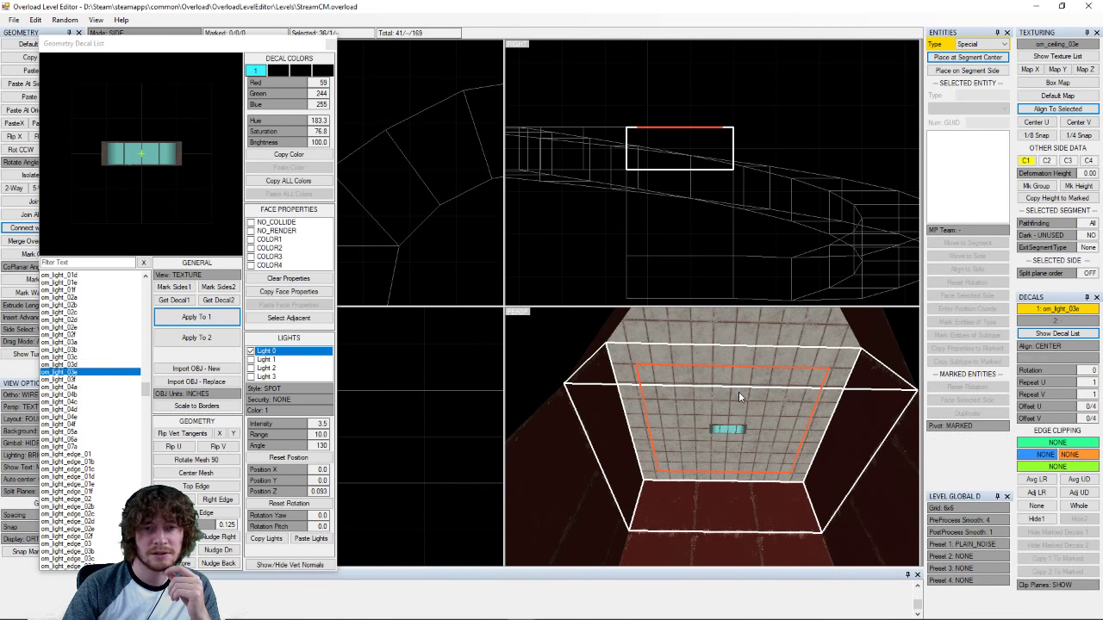
mouse_move(738, 397)
right_down()
mouse_move(731, 389)
mouse_move(736, 499)
mouse_move(730, 408)
right_up()
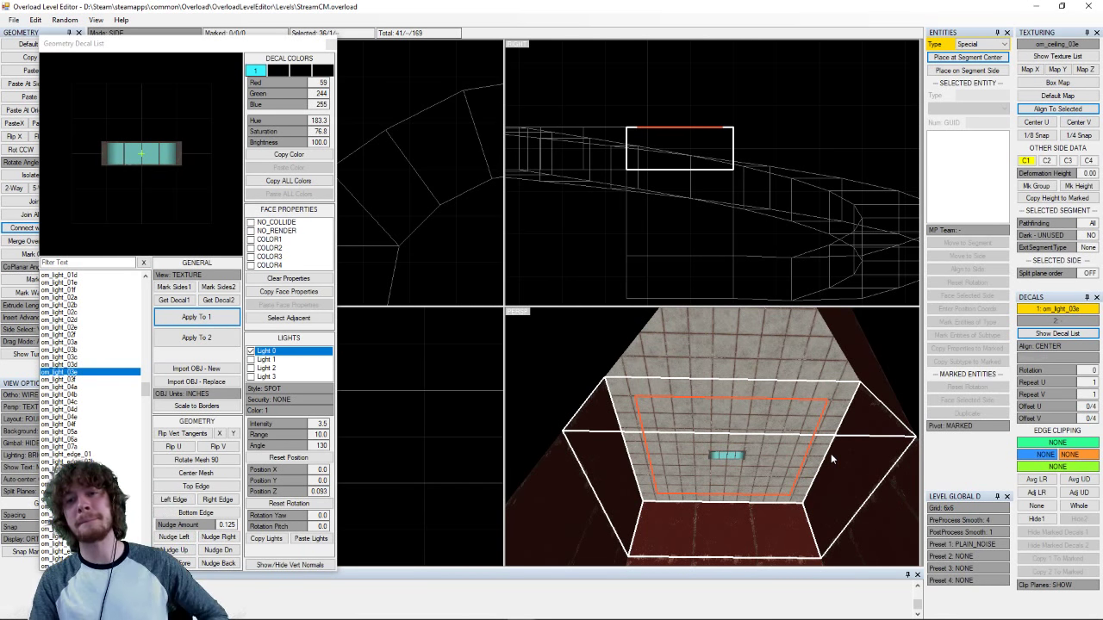
- Set the ceiling light decal's Repeat U and Repeat V to 2
click(1052, 382)
click(1049, 395)
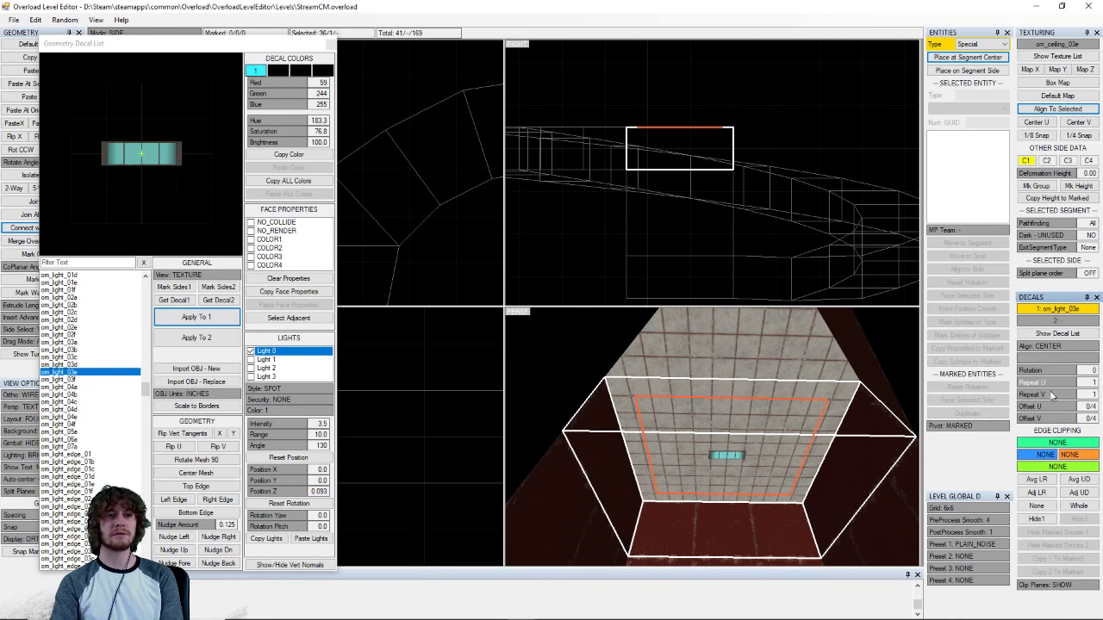
click(146, 300)
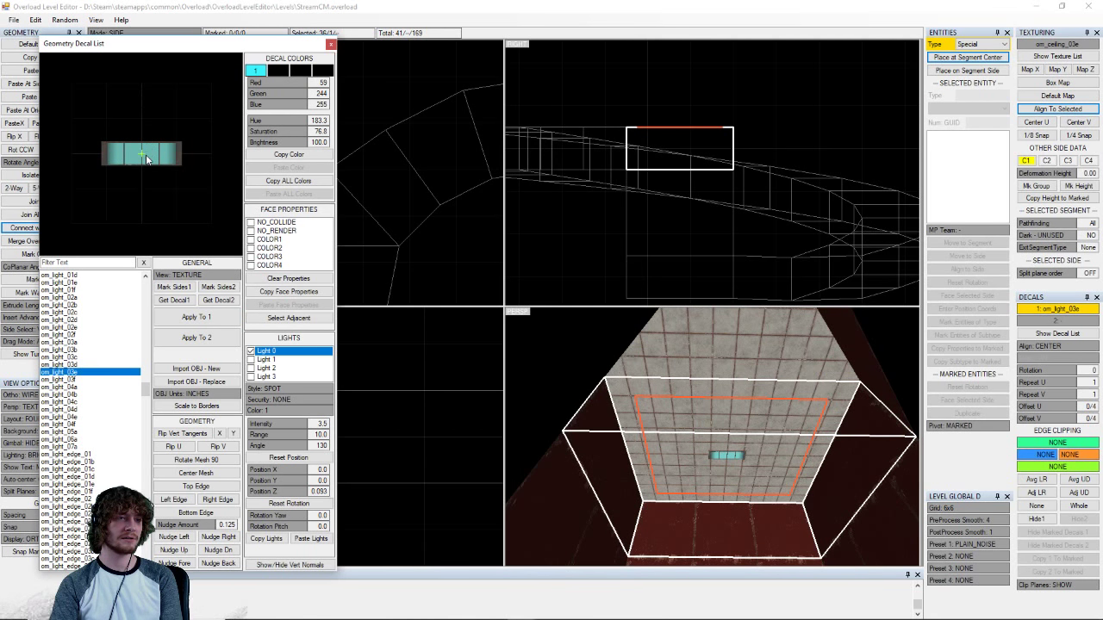
click(363, 225)
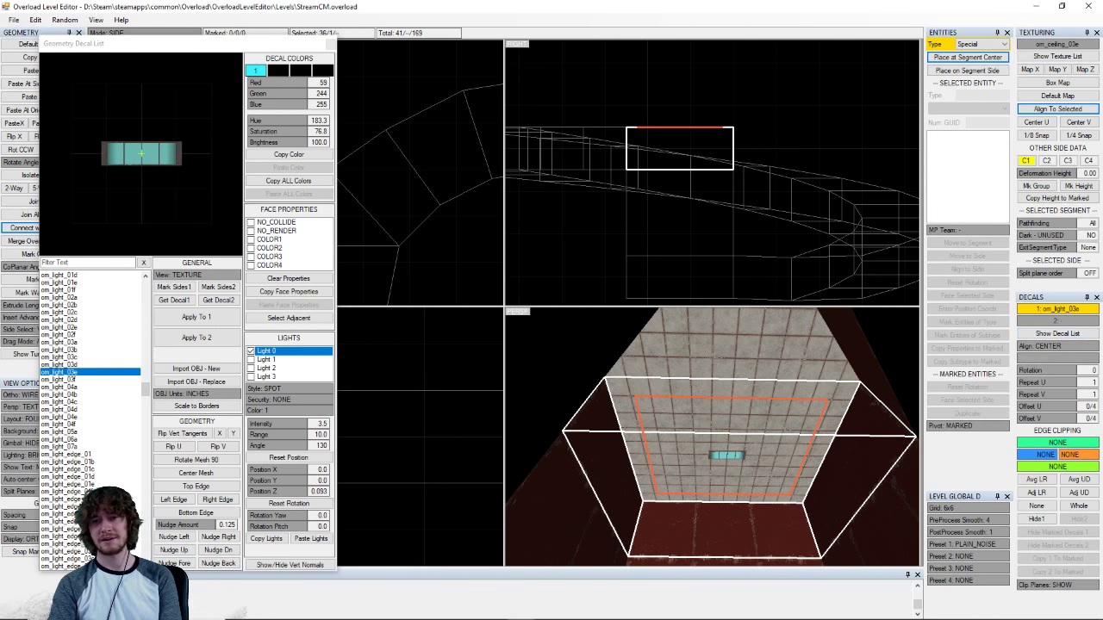
click(1034, 385)
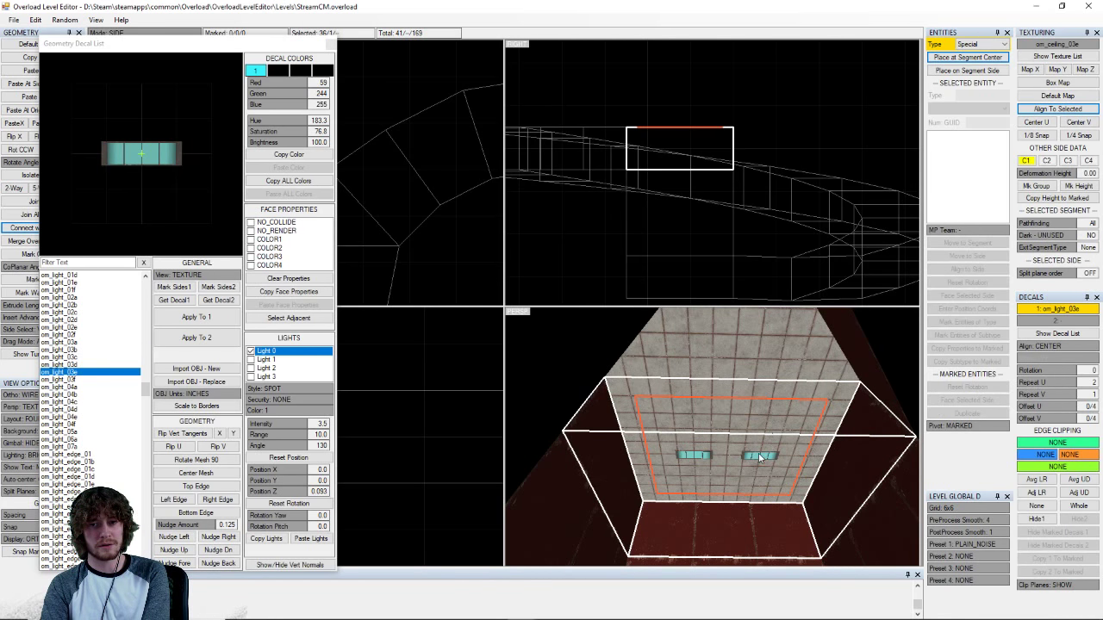
click(1032, 395)
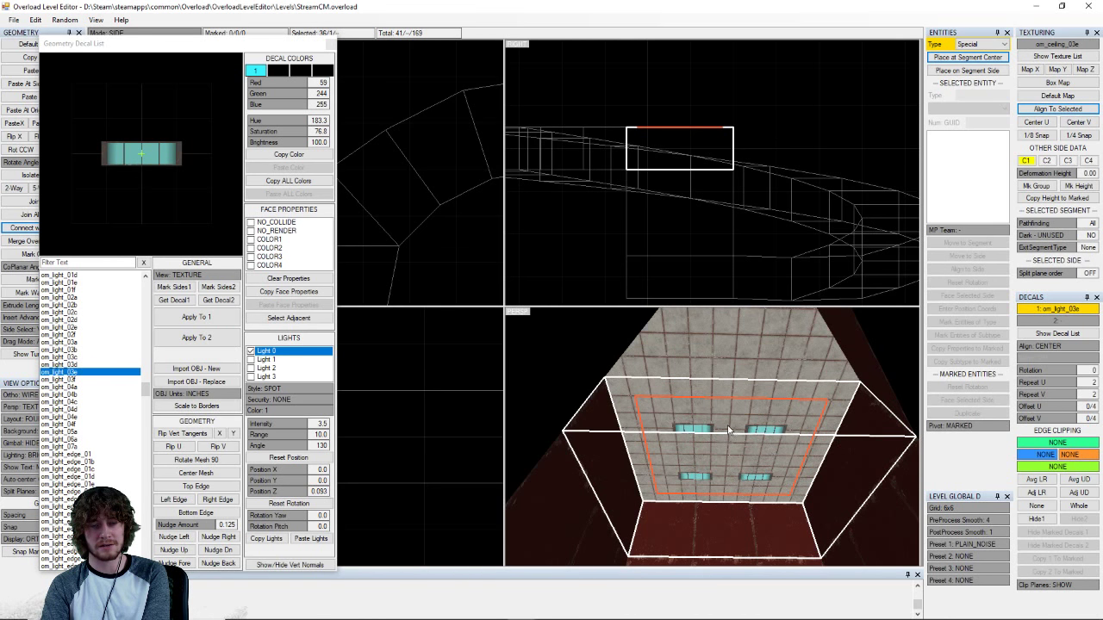
- Insert a new segment above the rock tunnel's ceiling side and lower its marked top side to about half height
middle_drag(717, 426, 763, 480)
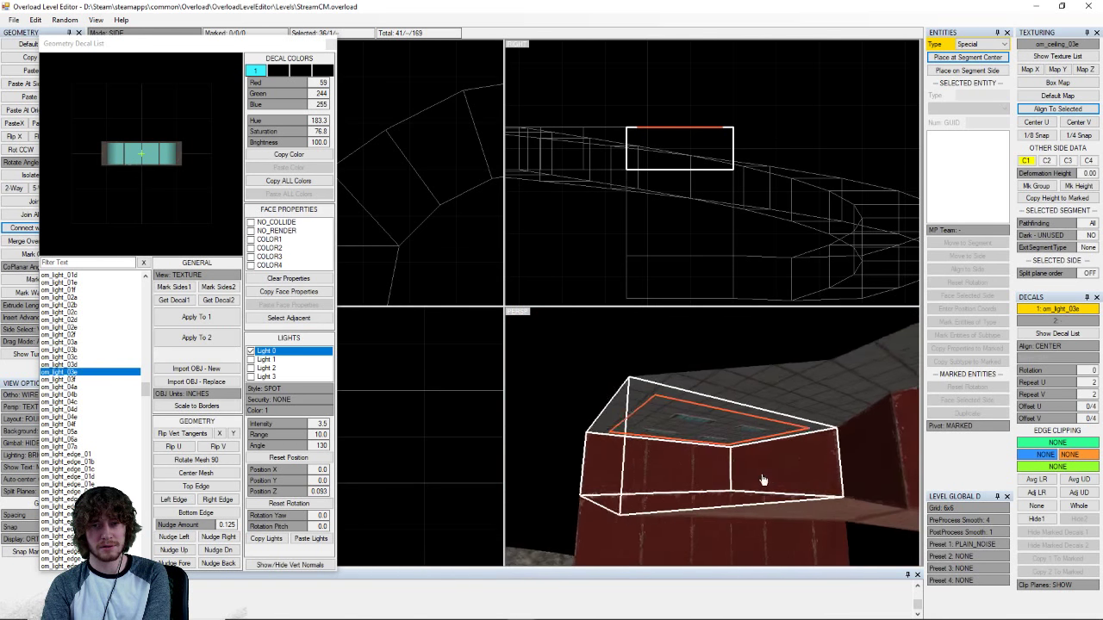
right_drag(763, 480, 807, 416)
click(715, 381)
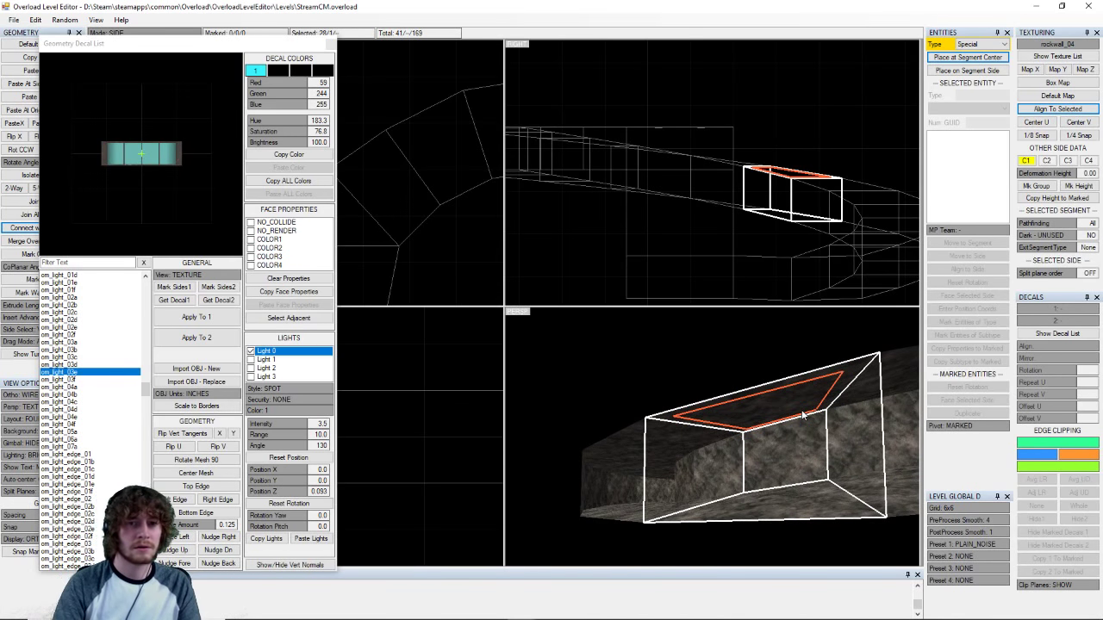
key(space)
key(Insert)
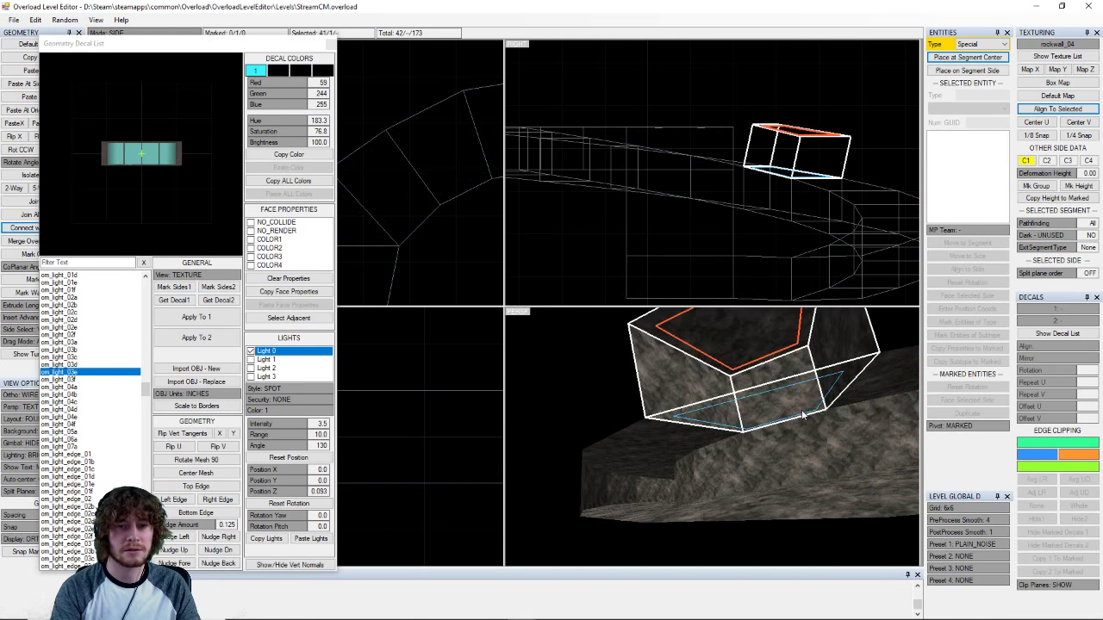
right_drag(802, 416, 756, 331)
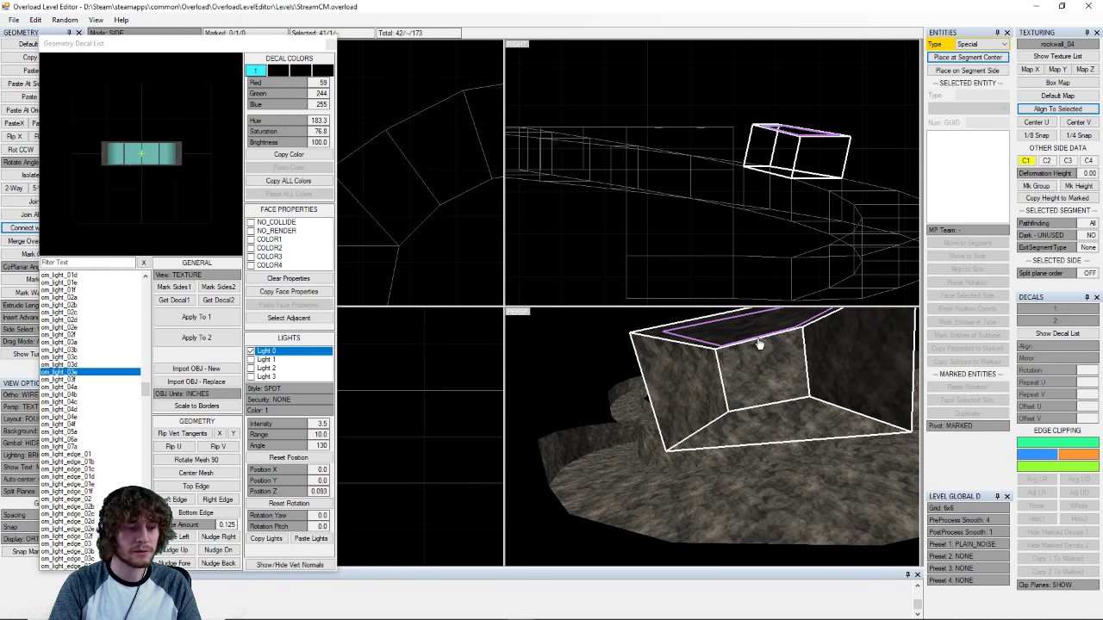
drag(758, 343, 776, 379)
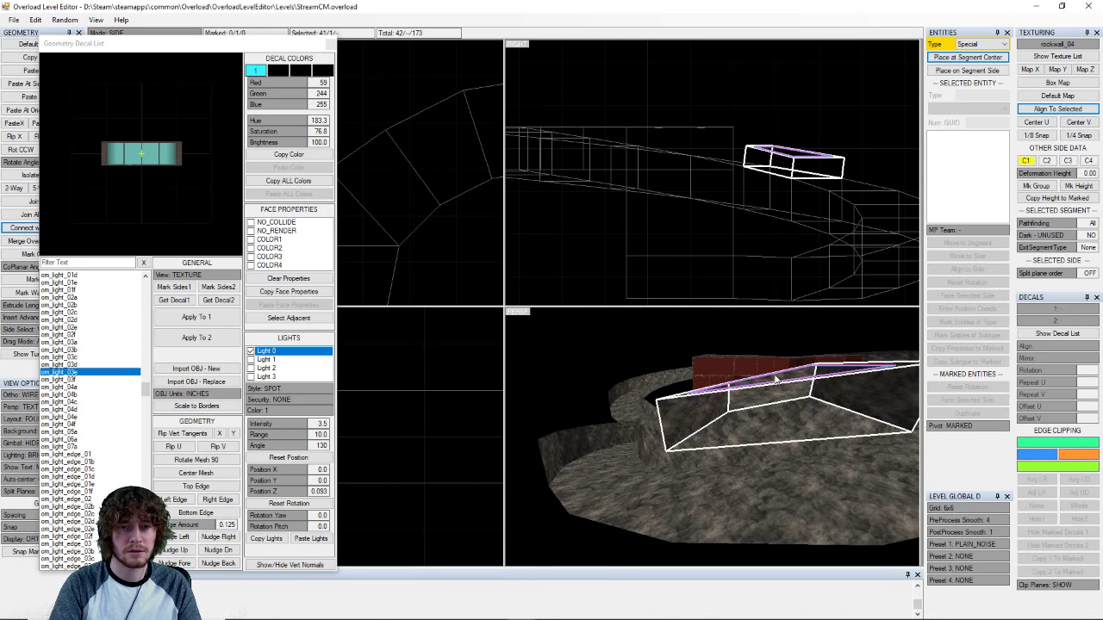
- Insert two more segments stacked on top of the shortened segment to form a shaft
right_drag(785, 388, 773, 425)
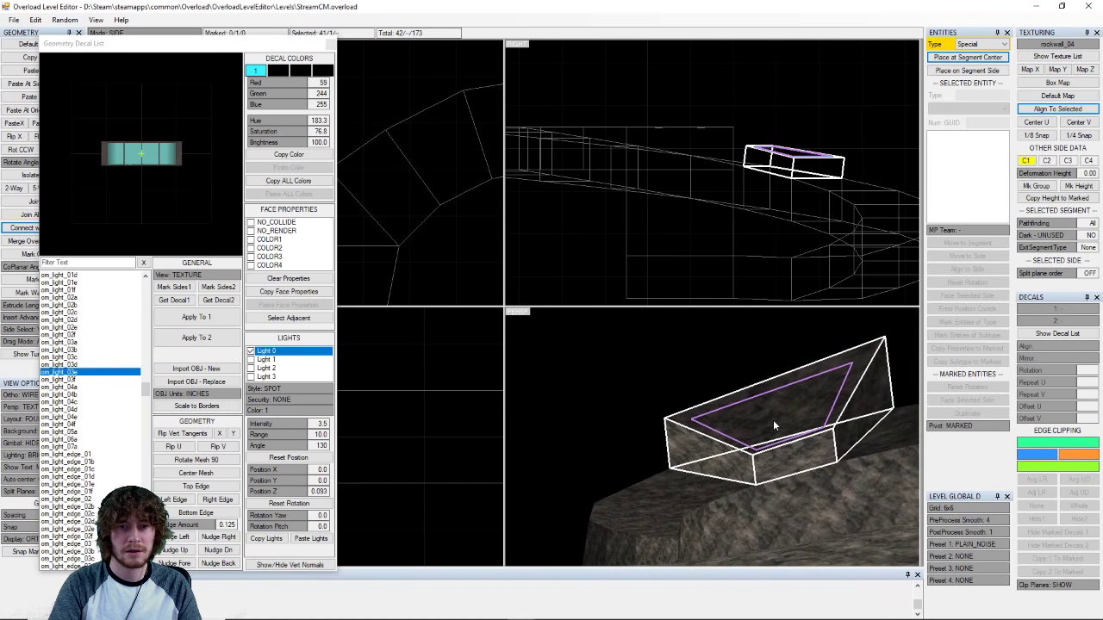
key(Insert)
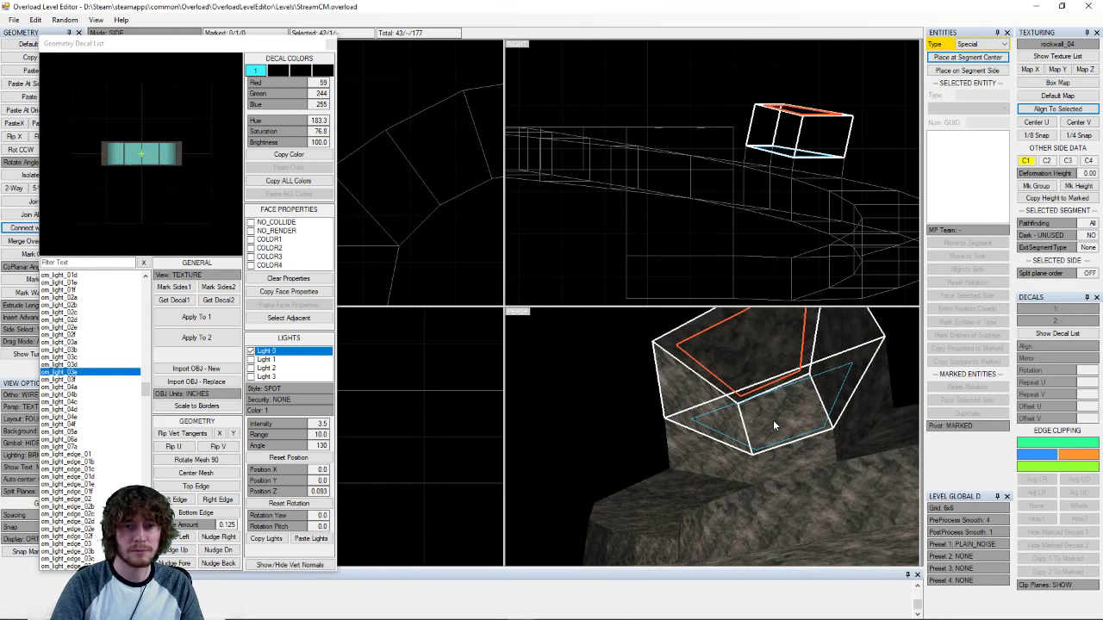
key(Insert)
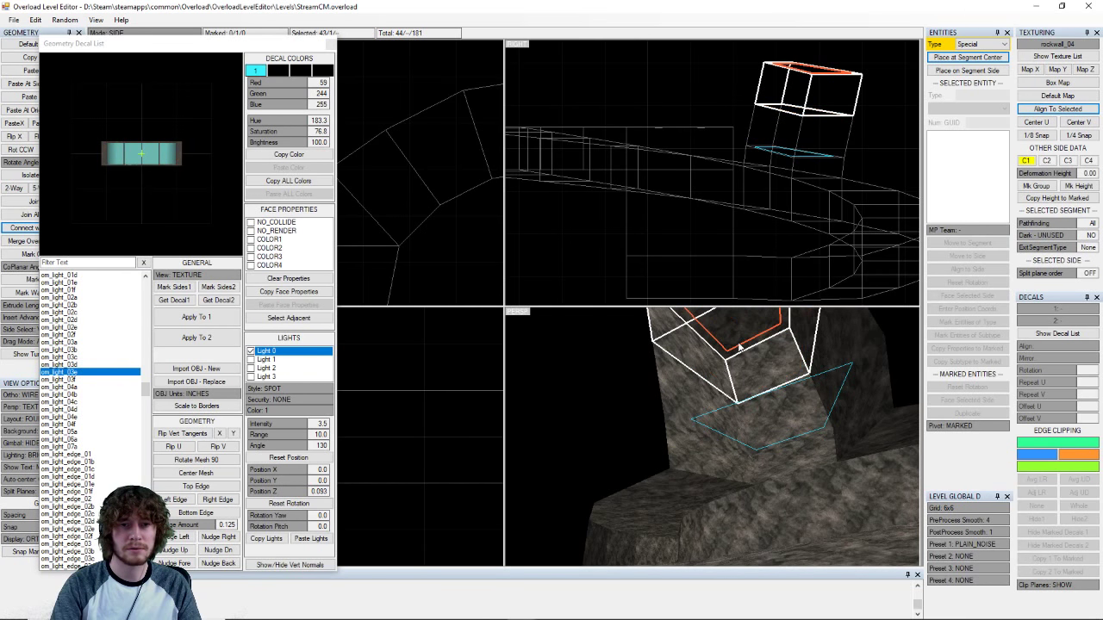
right_drag(740, 348, 743, 412)
- Select the upper side of the short segment at the base of the shaft and show the geometry decal list
click(789, 498)
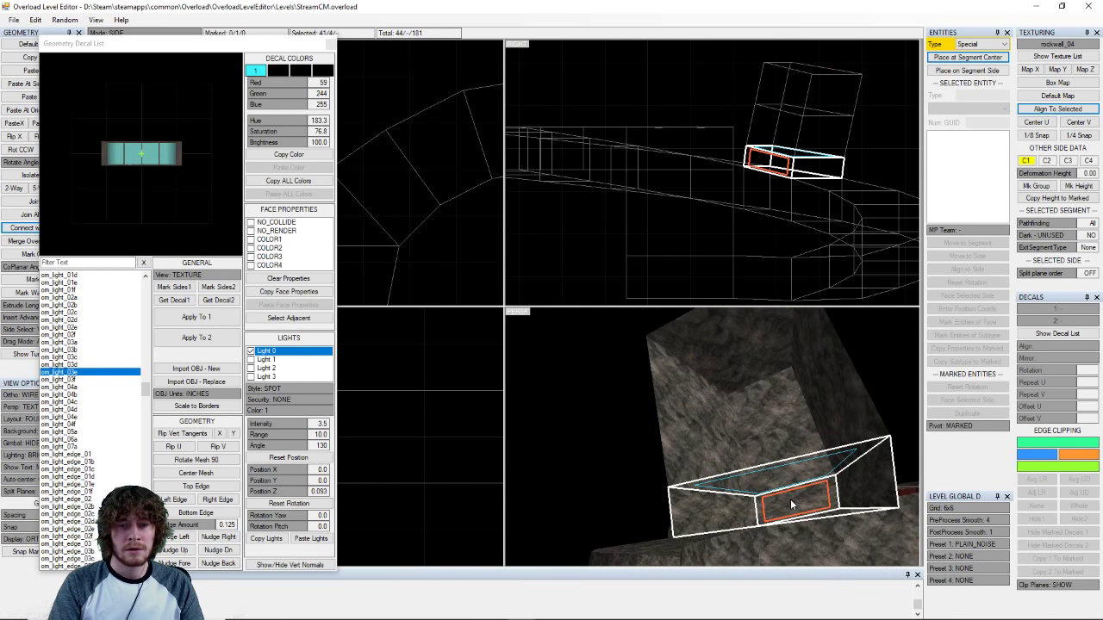
key(s)
key(s)
key(s)
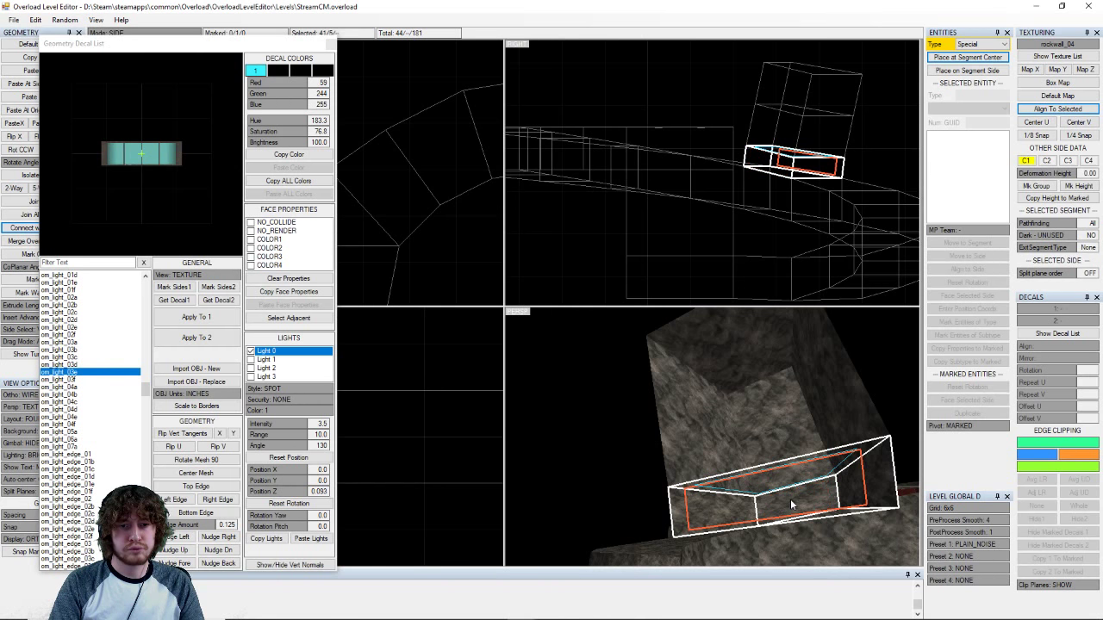
right_drag(805, 495, 743, 491)
click(1057, 334)
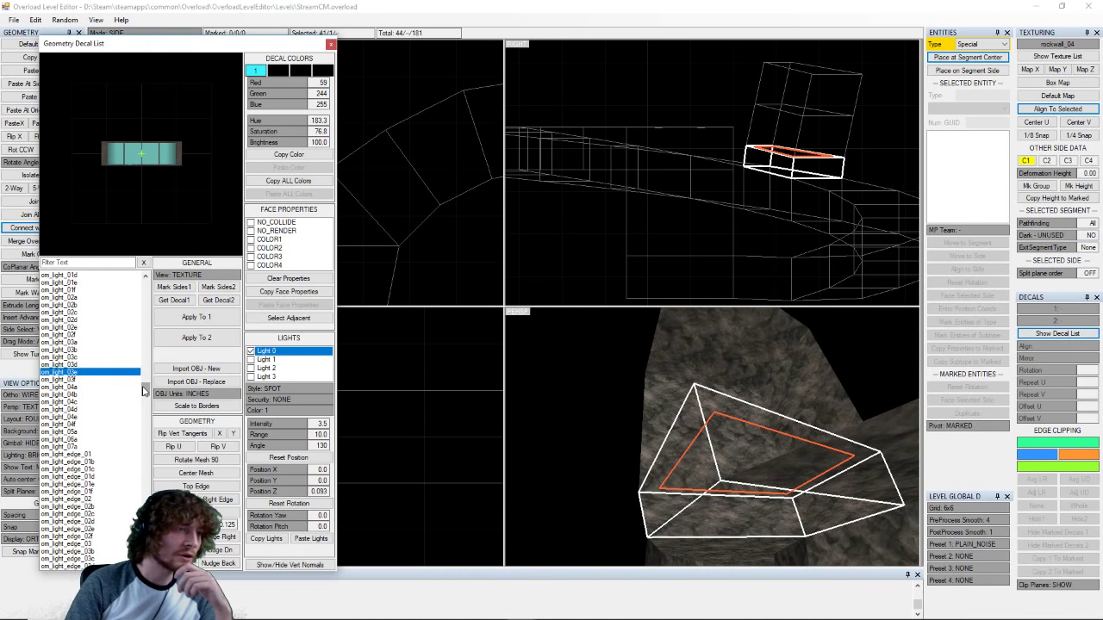
- Look for a grate decal in the list by filtering for "grat", and clear the filter
drag(145, 390, 149, 441)
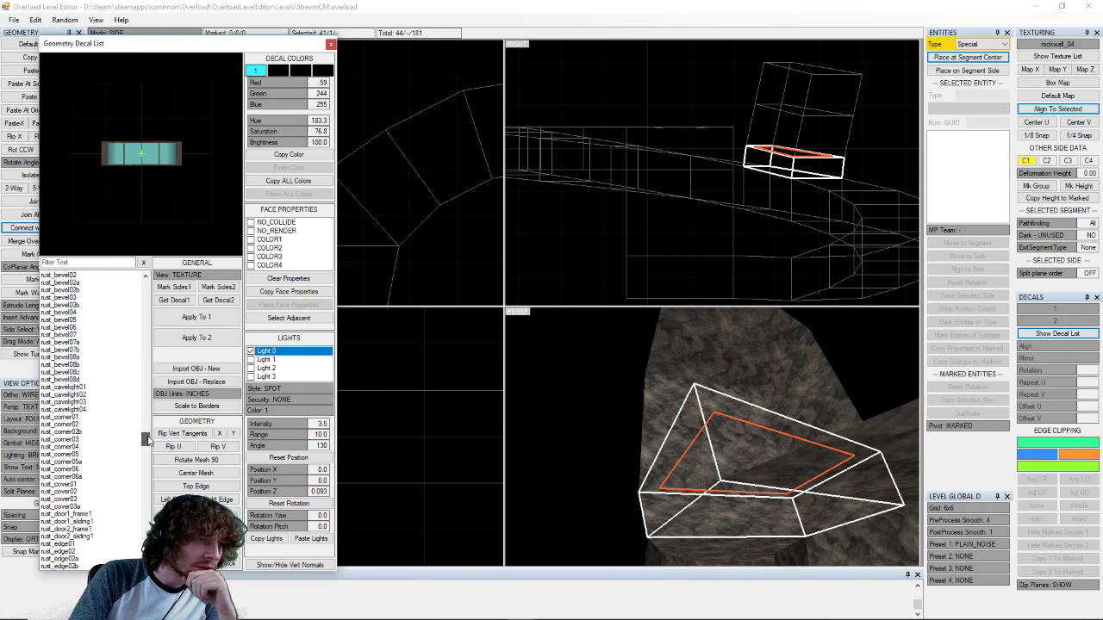
click(90, 262)
text(grat)
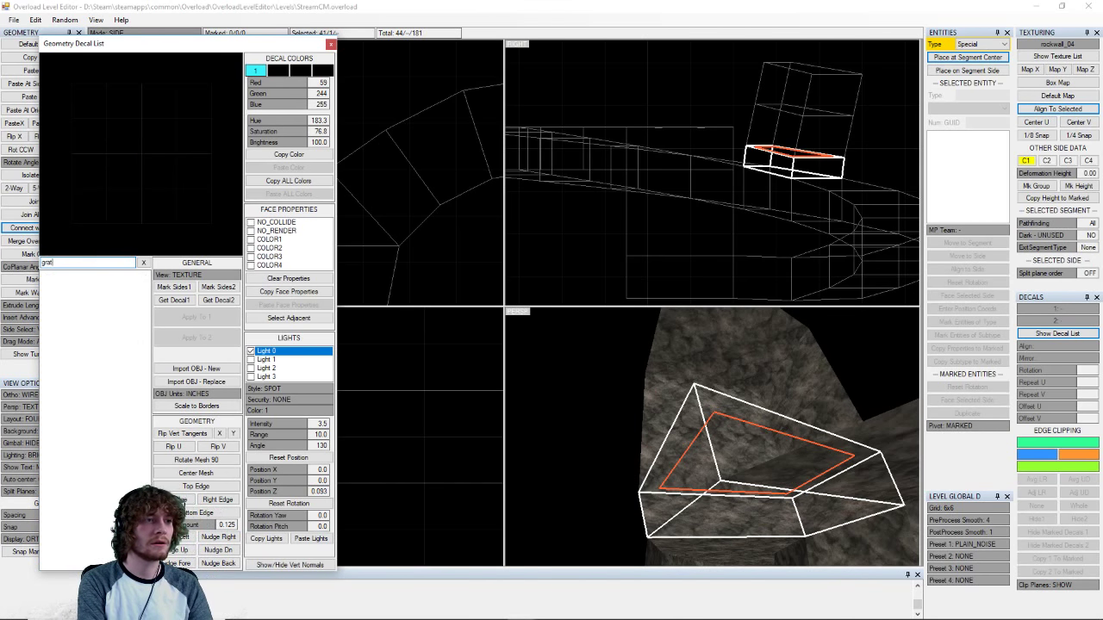
key(BackSpace)
key(BackSpace)
key(BackSpace)
key(BackSpace)
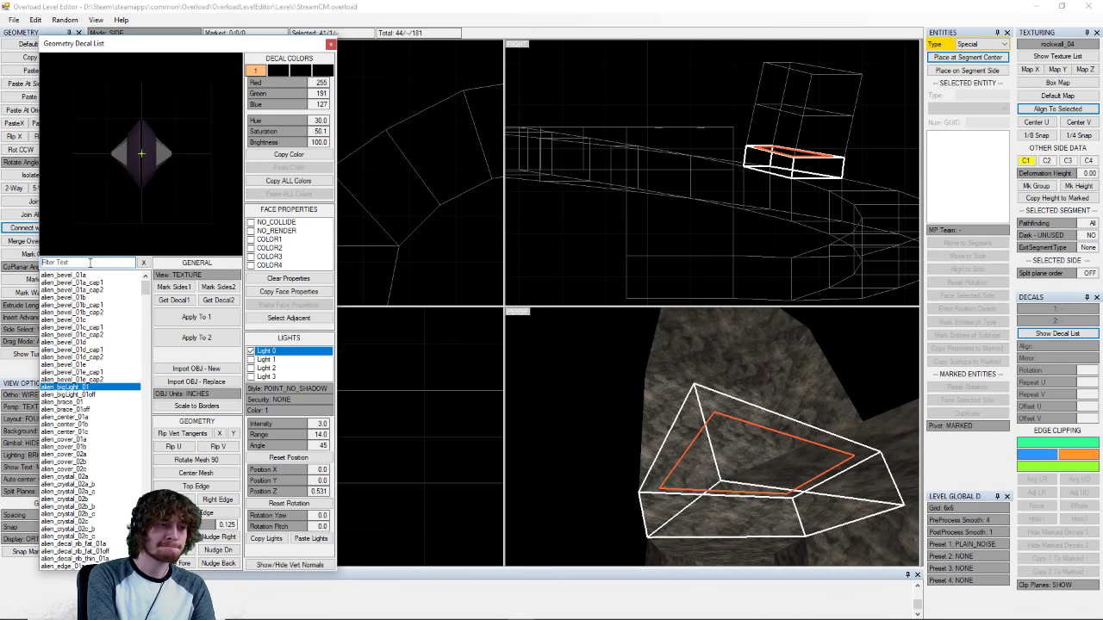
- Filter the decals by "frame", preview the frame and door frame decals, and clear the filter
text(frame)
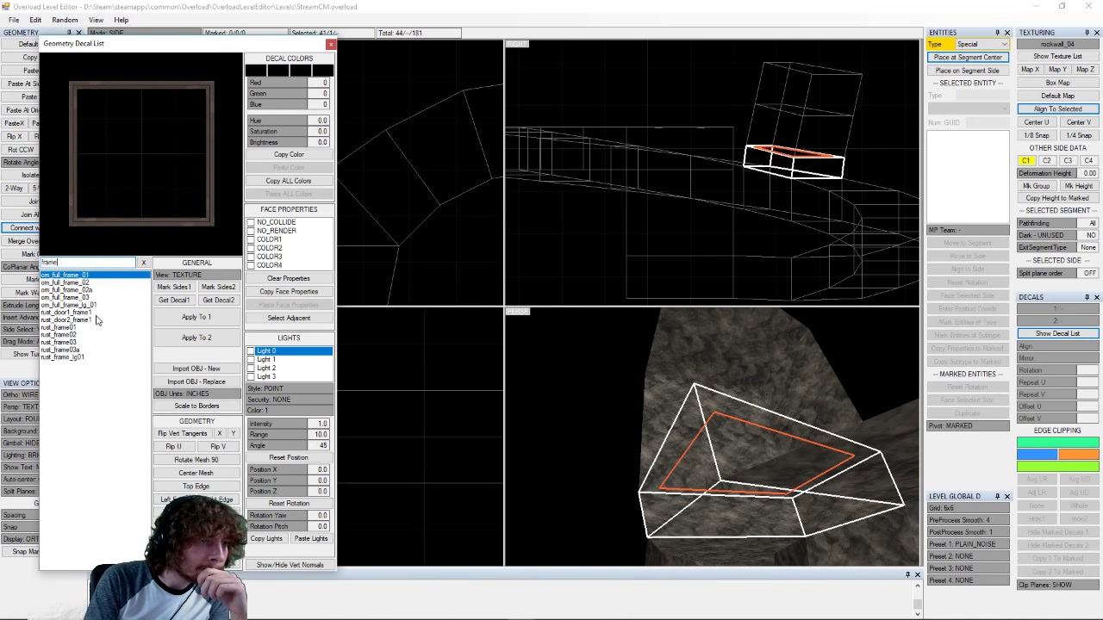
click(88, 320)
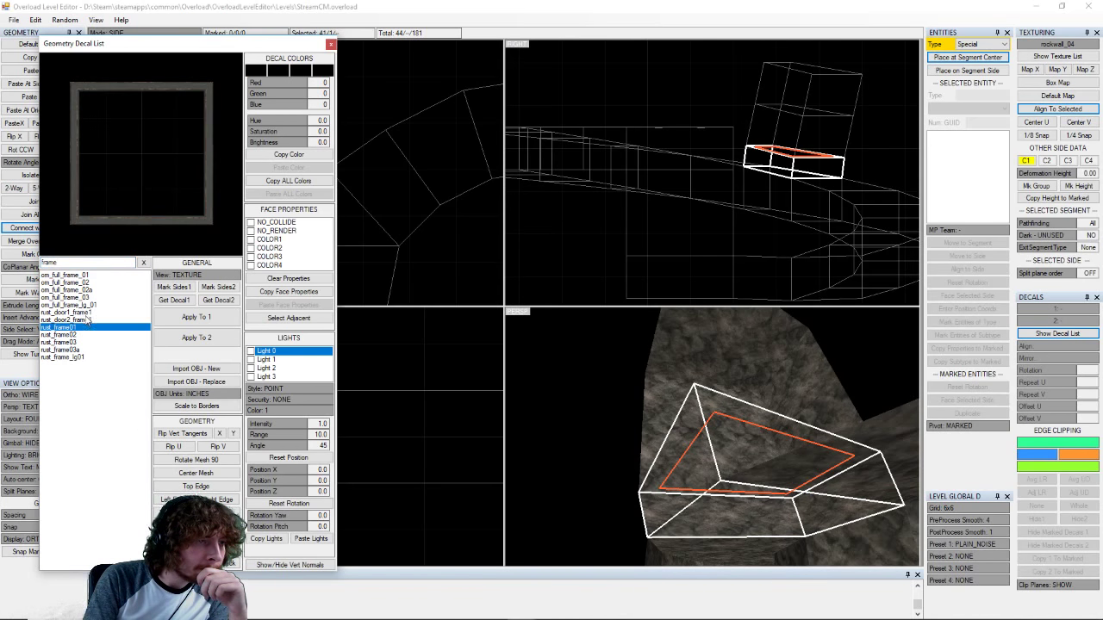
click(84, 313)
click(79, 342)
click(78, 356)
click(79, 350)
click(82, 335)
click(84, 328)
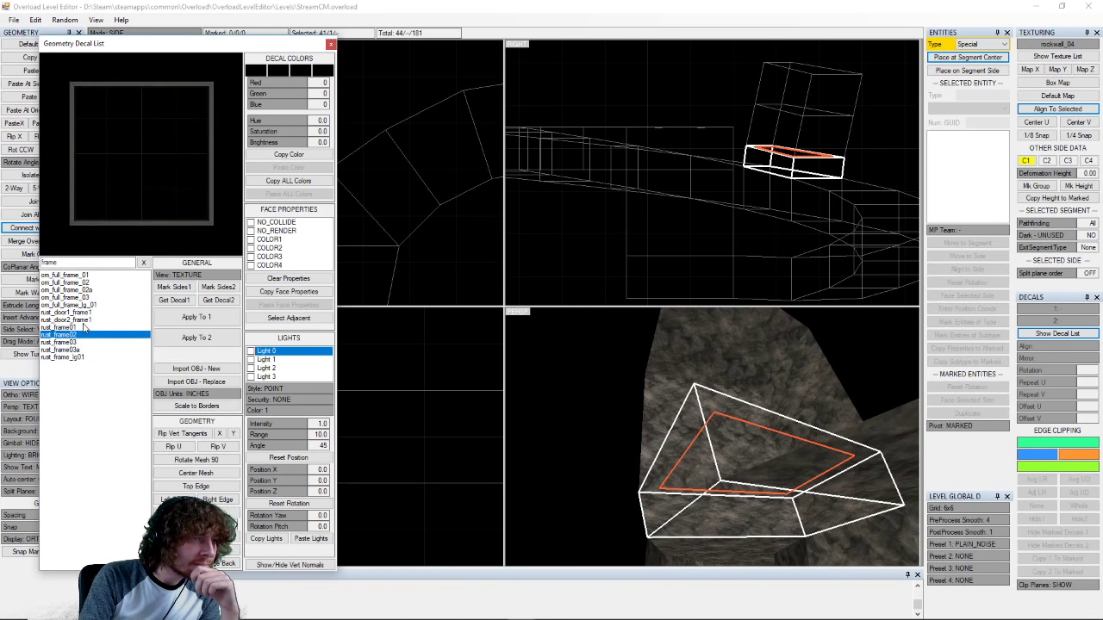
click(84, 320)
click(86, 311)
click(92, 298)
click(91, 276)
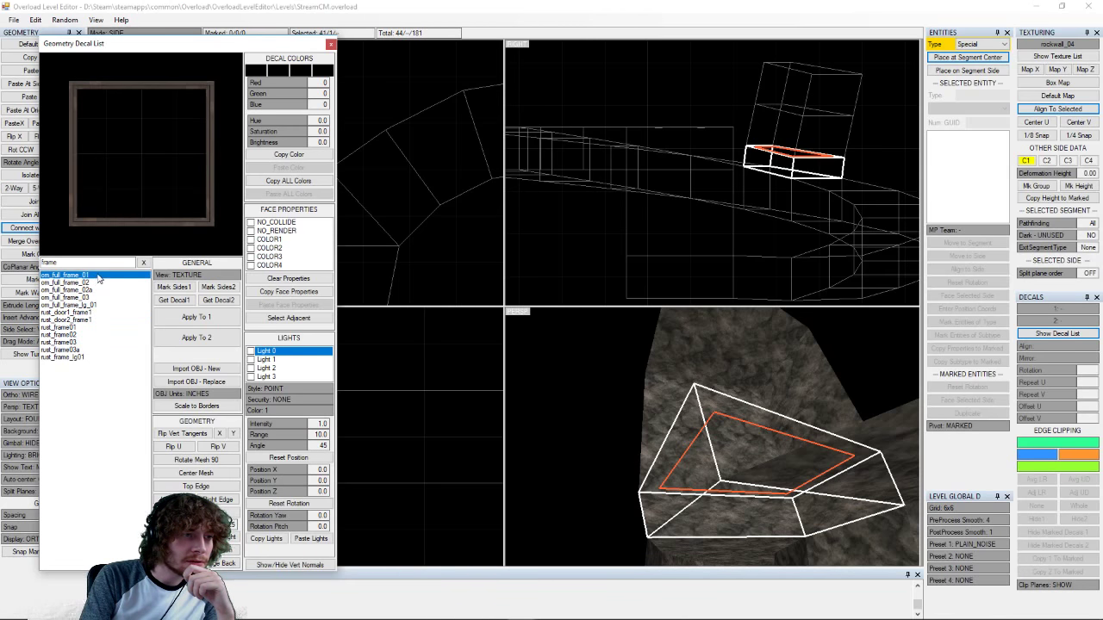
click(143, 262)
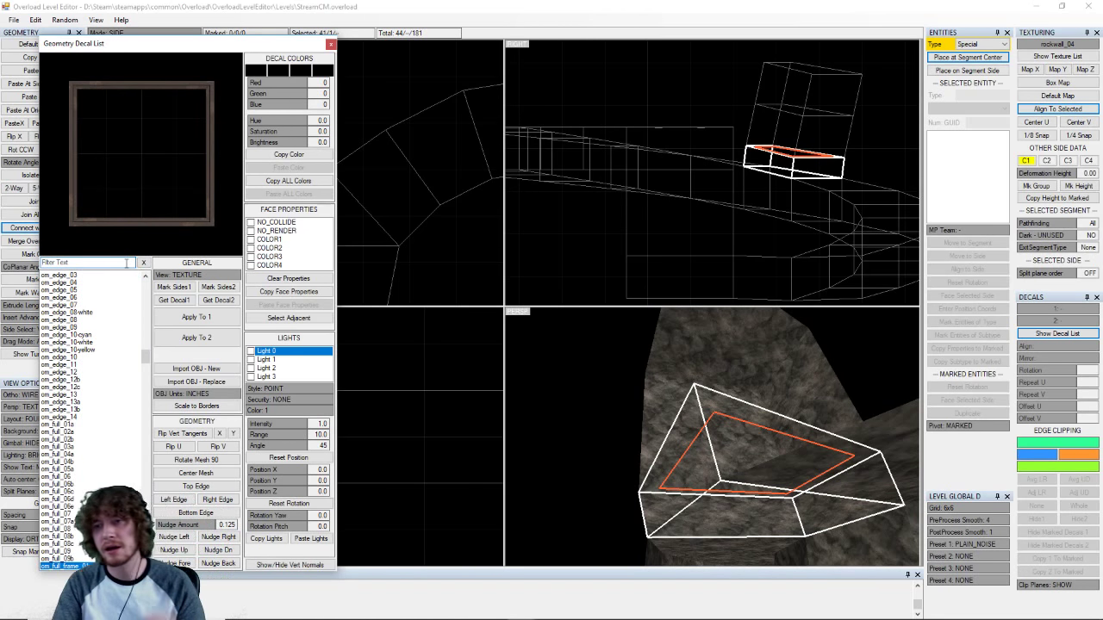
- Filter the decals by "full" and preview the rust_full variants for a grate to cover the shaft
click(126, 264)
text(full)
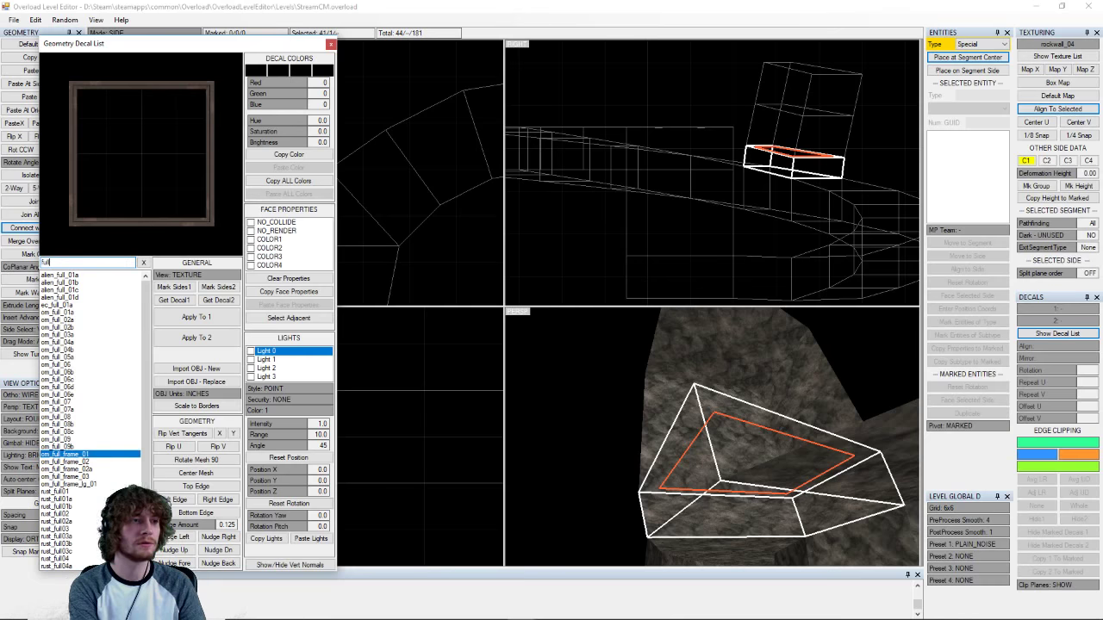
click(60, 505)
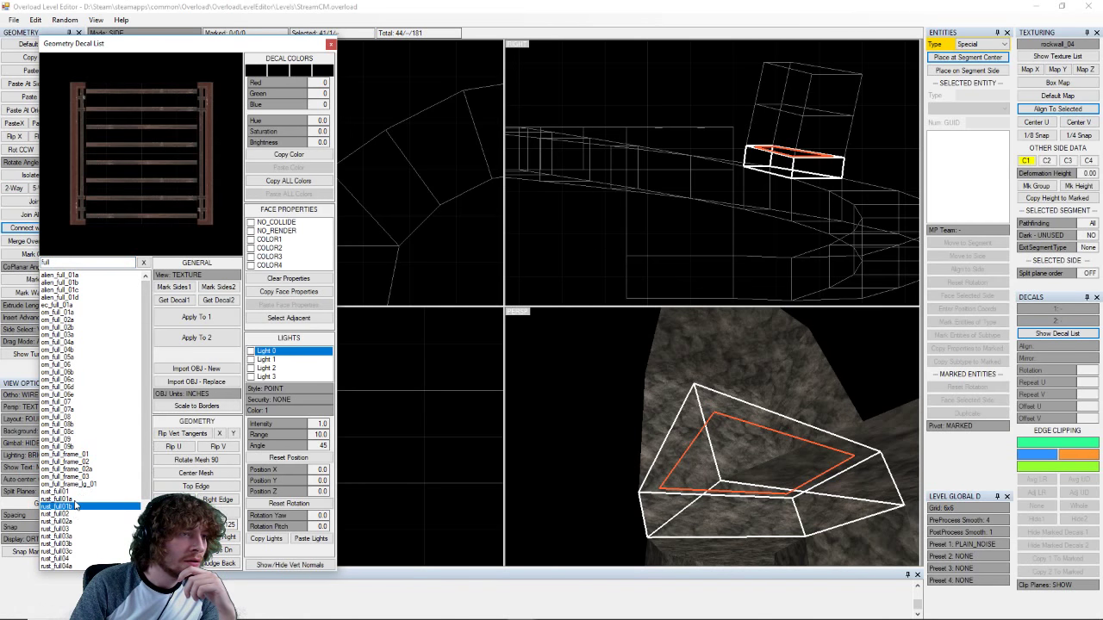
scroll(75, 505, down, 3)
click(75, 493)
click(75, 479)
click(75, 498)
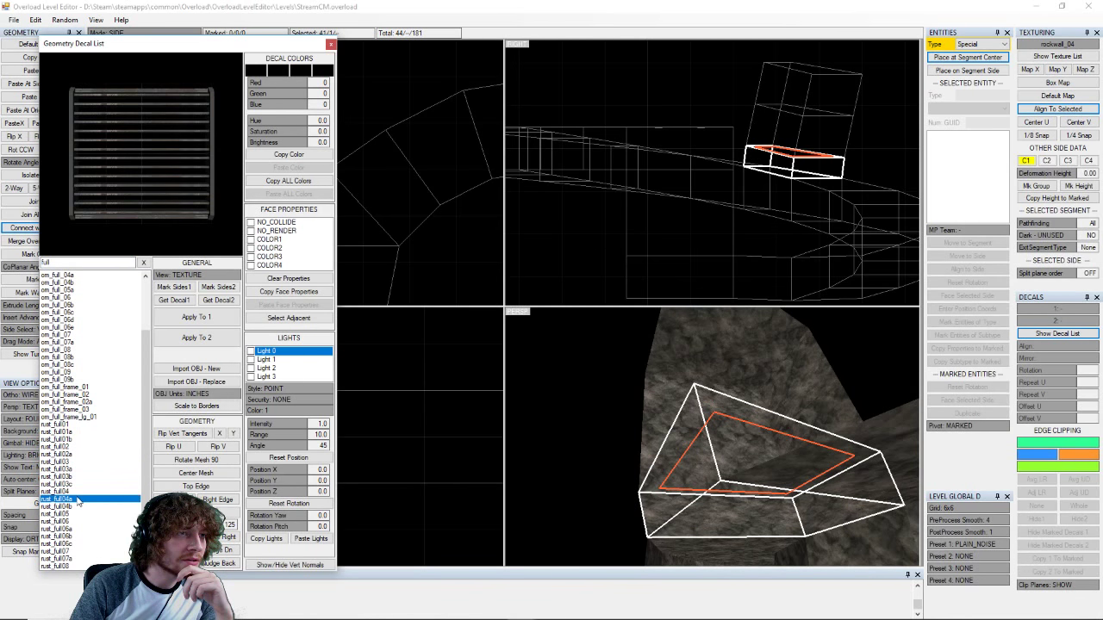
click(77, 479)
click(78, 455)
click(78, 440)
click(77, 448)
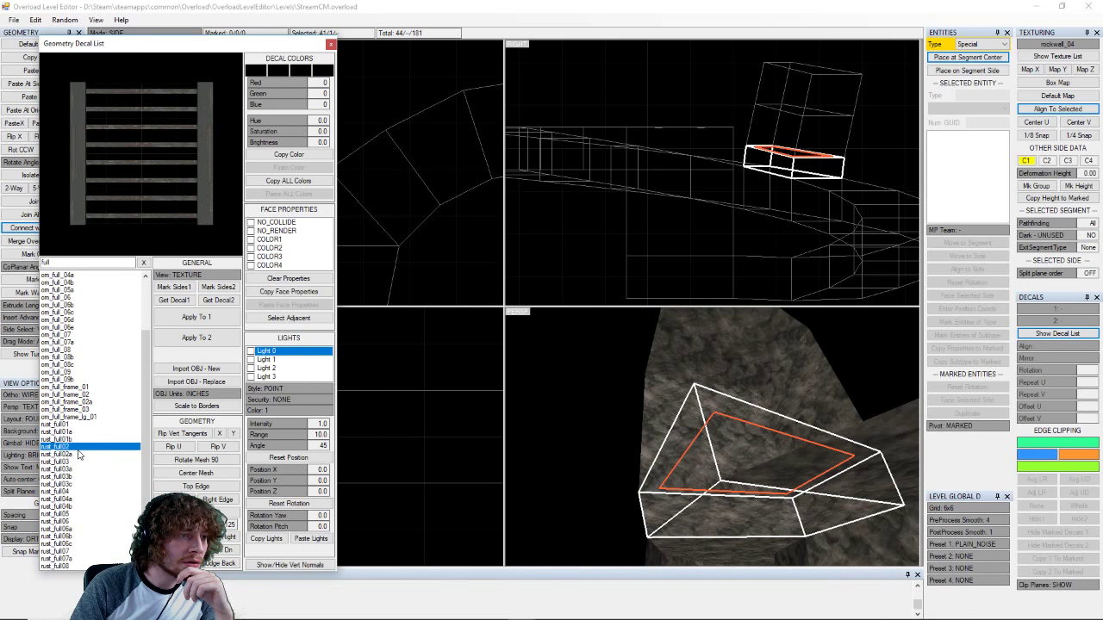
- Apply rust_full02a as decal 1 on the selected shaft side and inspect it from below
click(78, 454)
click(77, 447)
click(76, 455)
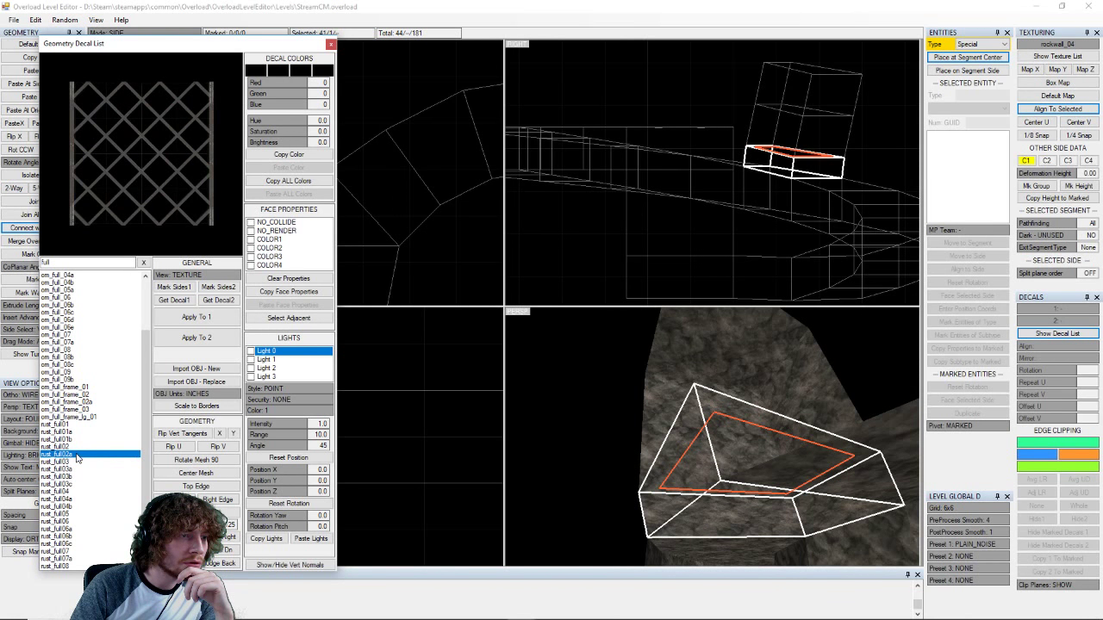
click(194, 320)
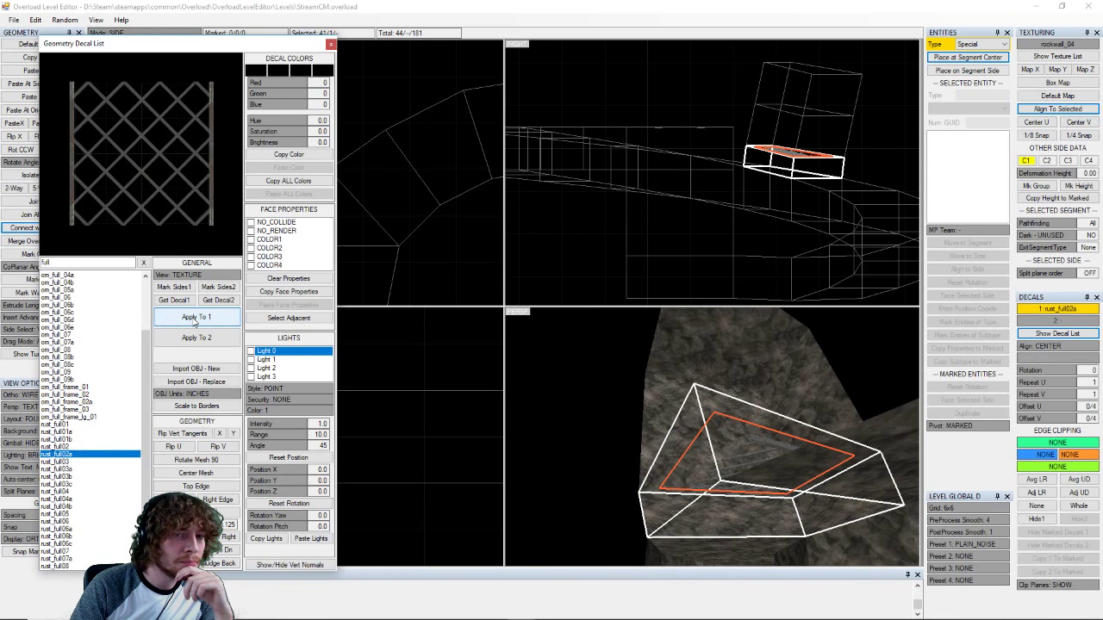
middle_drag(686, 451, 689, 423)
right_drag(687, 426, 682, 335)
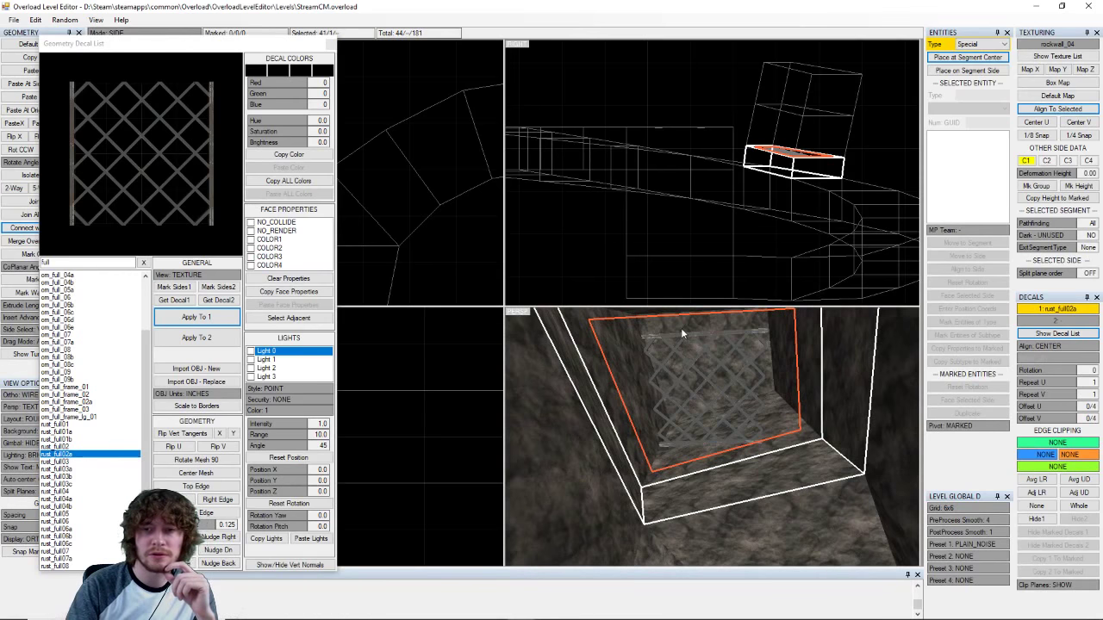
- Set the grate decal's Repeat U to 3 and Repeat V to 2
click(1052, 382)
click(1053, 395)
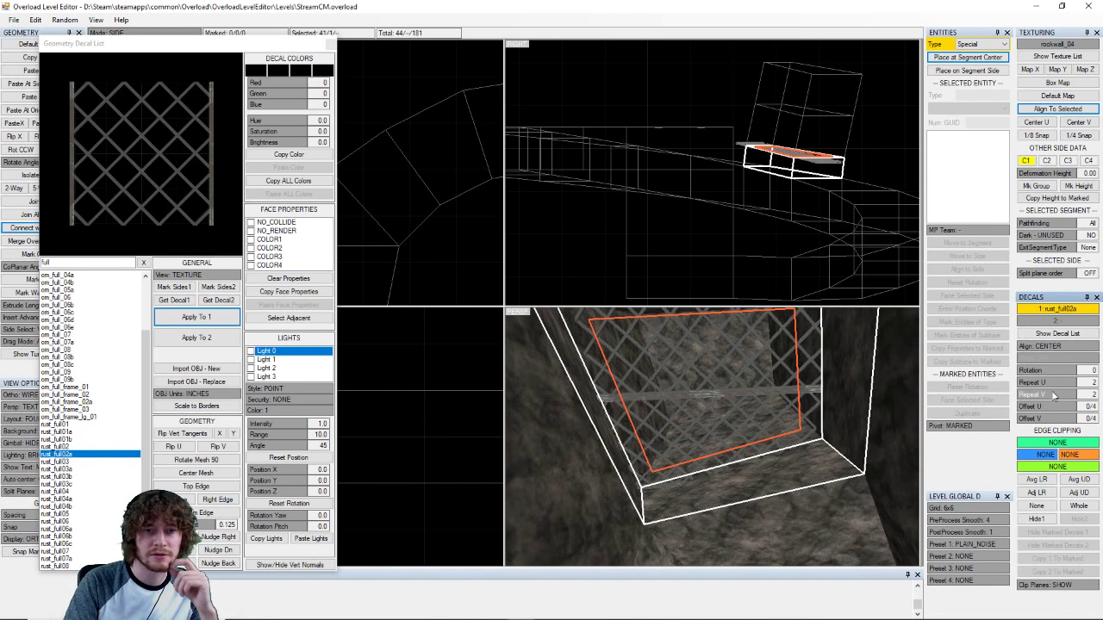
right_drag(887, 401, 811, 333)
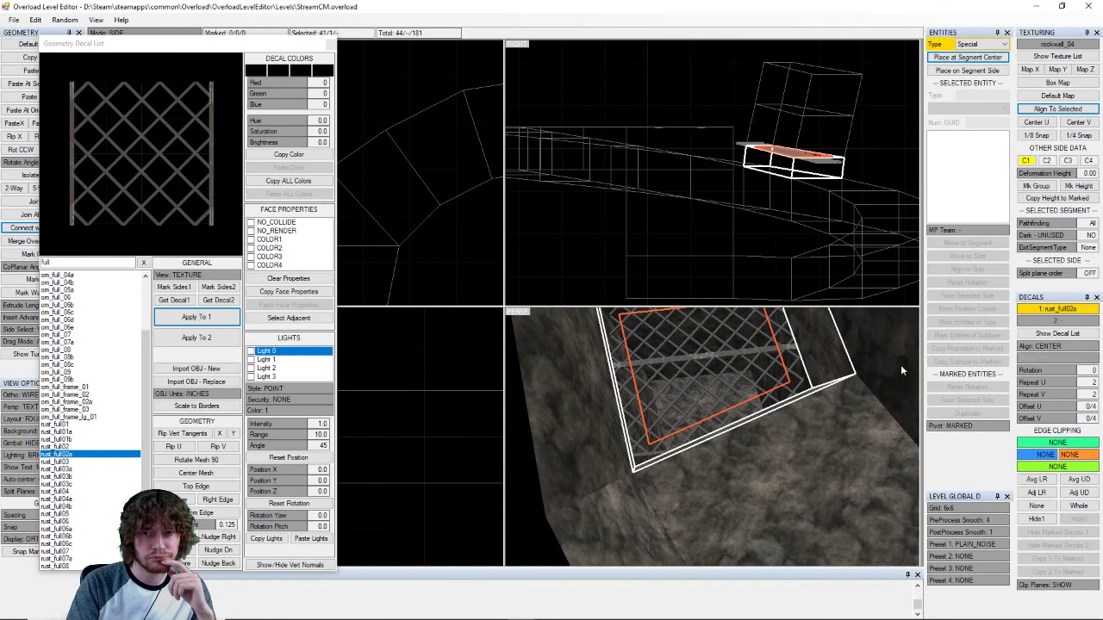
drag(1023, 384, 1040, 387)
right_drag(636, 361, 761, 473)
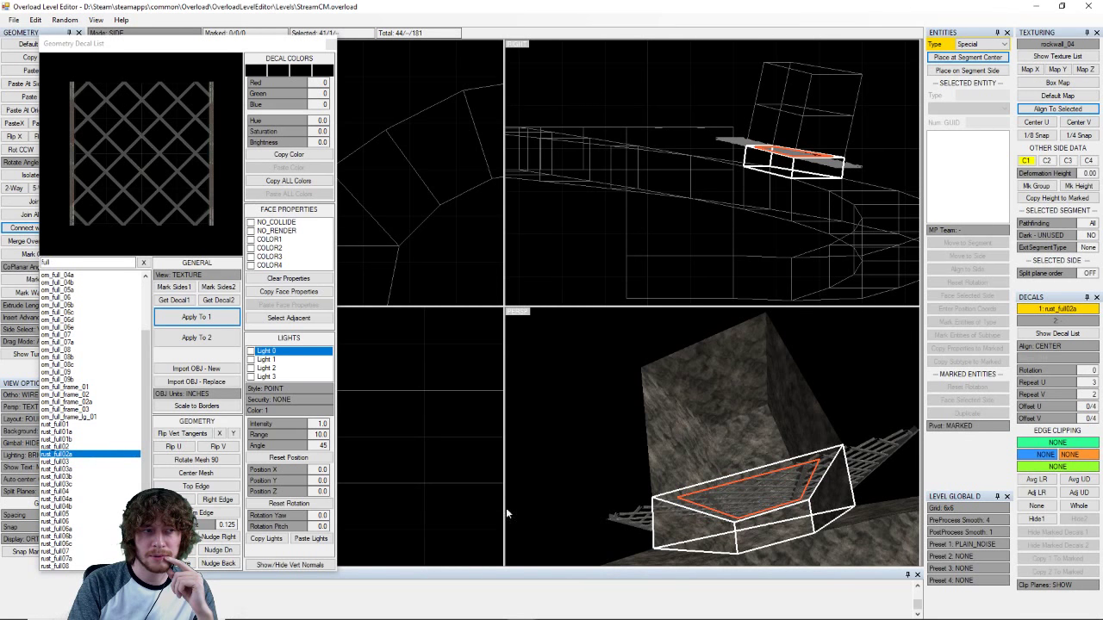
- Apply the transparent1 texture to the top side of the uppermost shaft segment and close the texture list
click(725, 389)
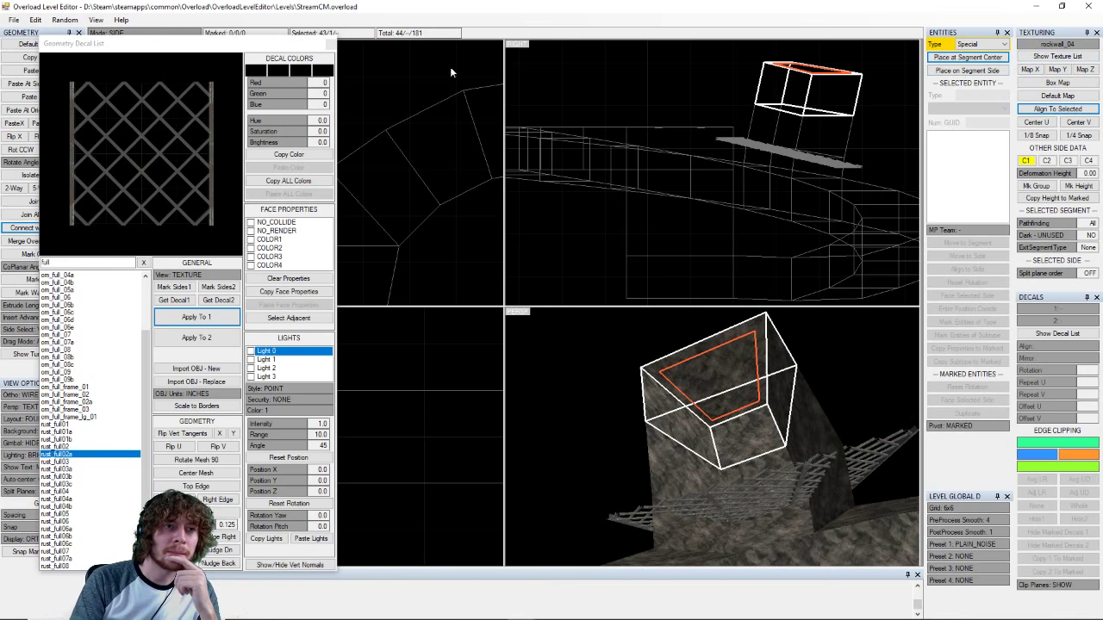
click(330, 43)
click(1057, 56)
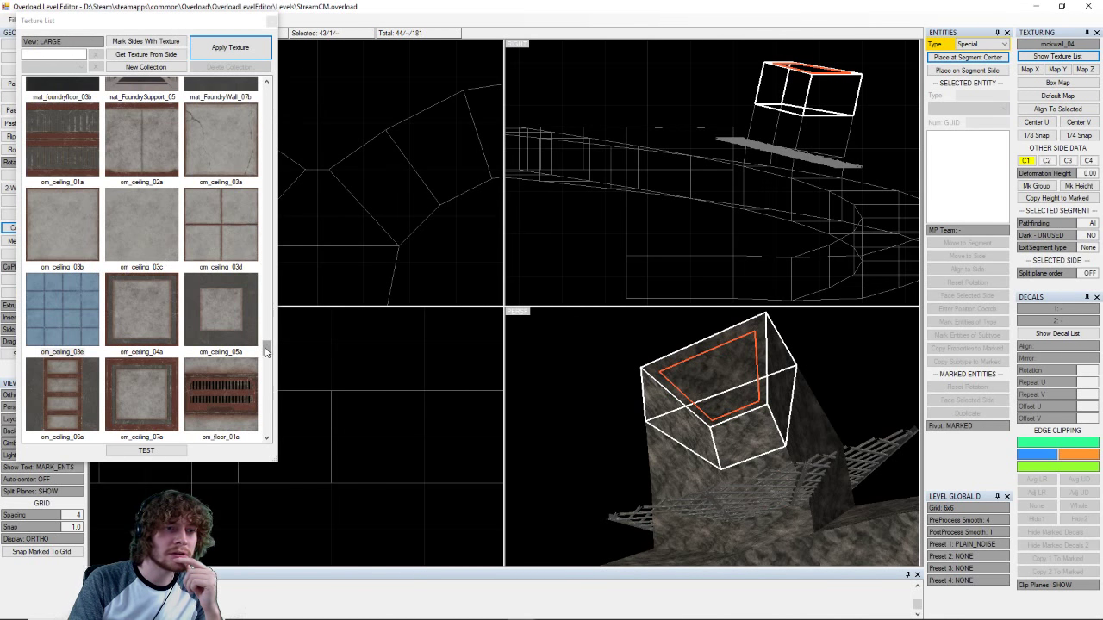
drag(266, 349, 257, 447)
click(245, 422)
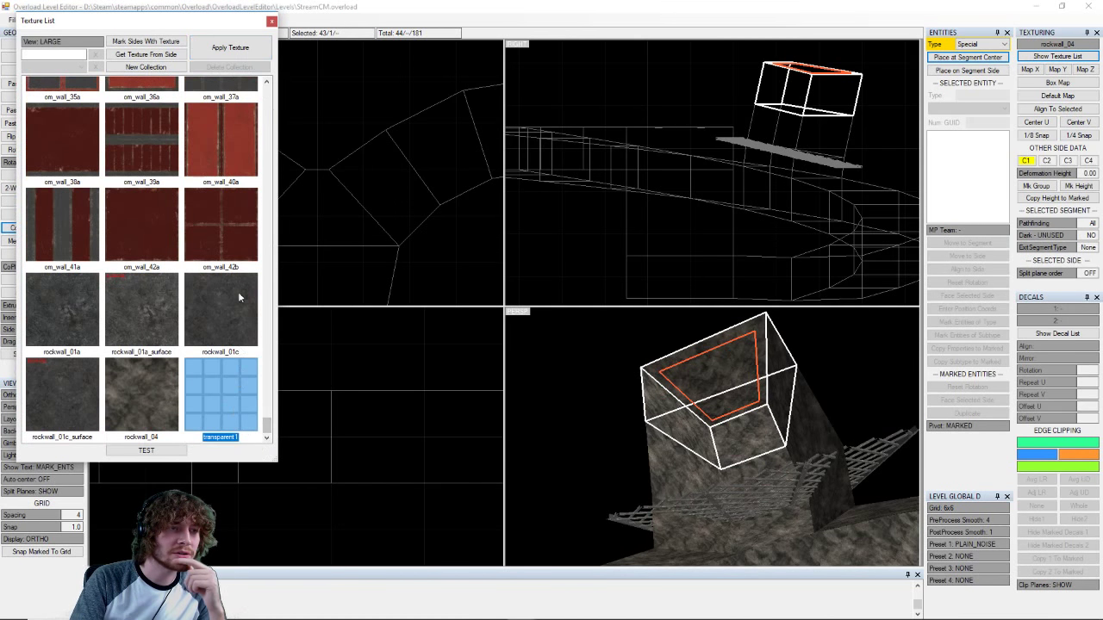
click(245, 49)
scroll(759, 401, down, 3)
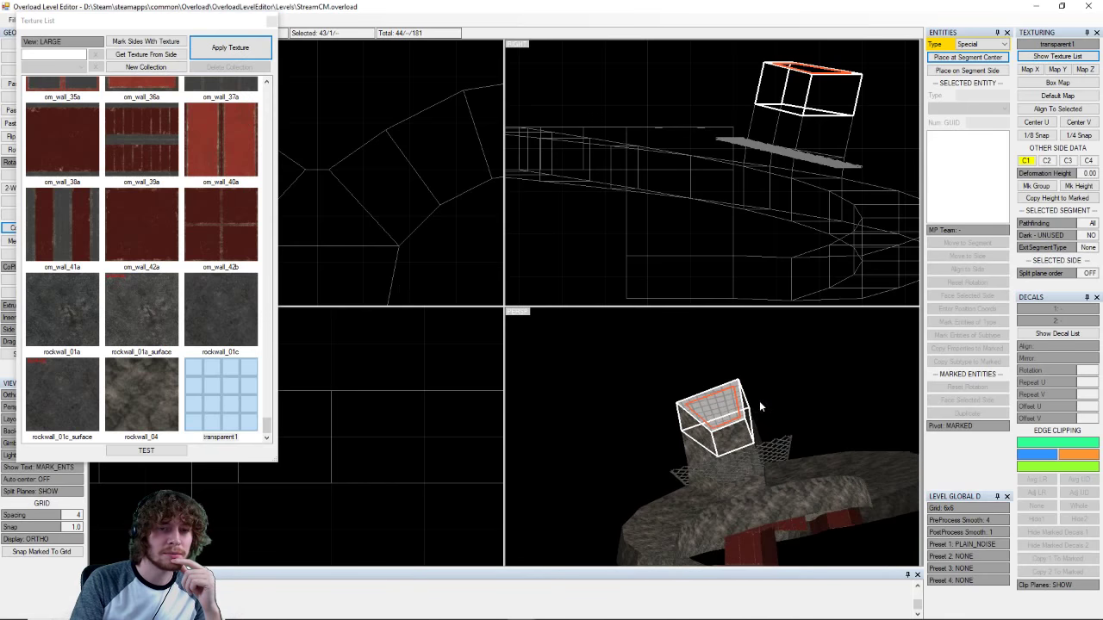
scroll(759, 401, up, 4)
middle_drag(759, 400, 688, 370)
right_drag(687, 370, 780, 472)
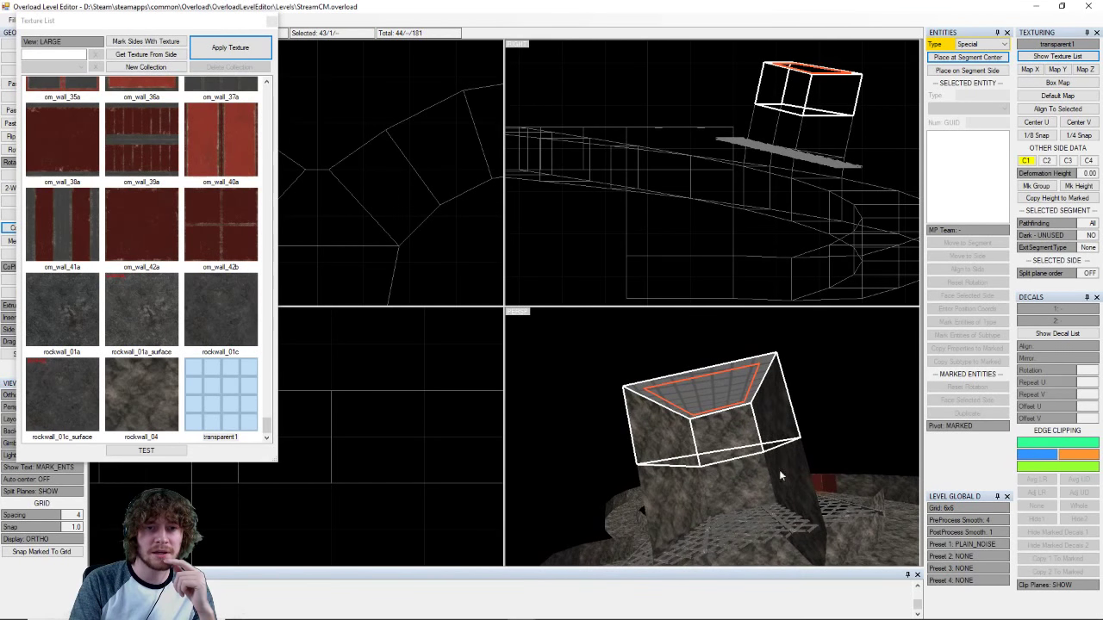
click(267, 16)
- Place a Light entity on the bottom side of the uppermost shaft segment
right_drag(681, 410, 764, 443)
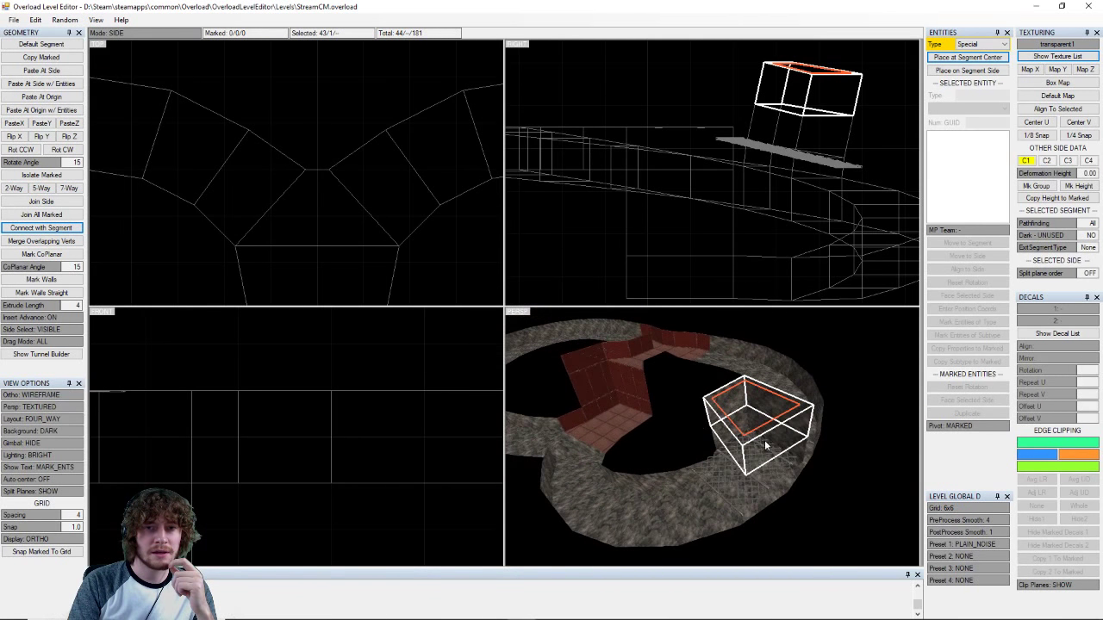
click(991, 44)
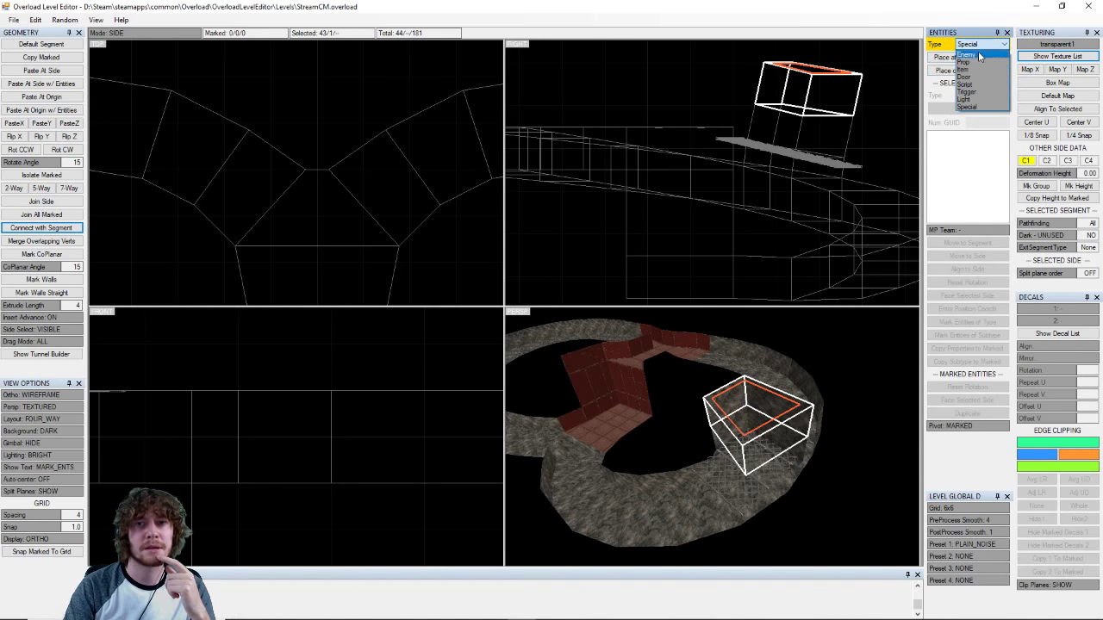
click(977, 101)
right_drag(688, 516, 636, 398)
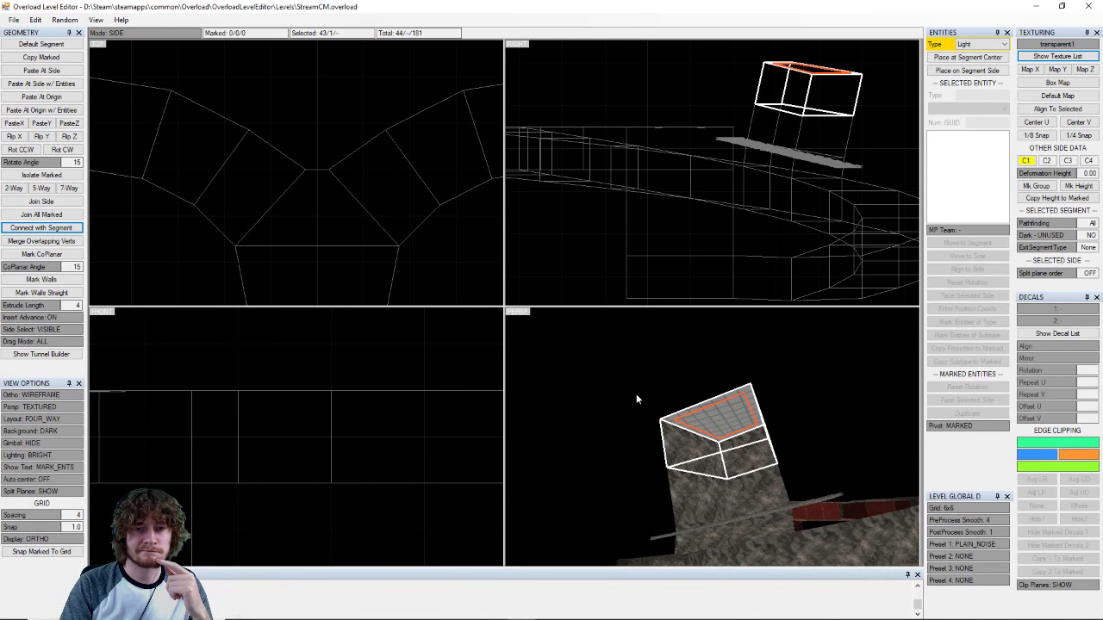
right_drag(661, 395, 745, 473)
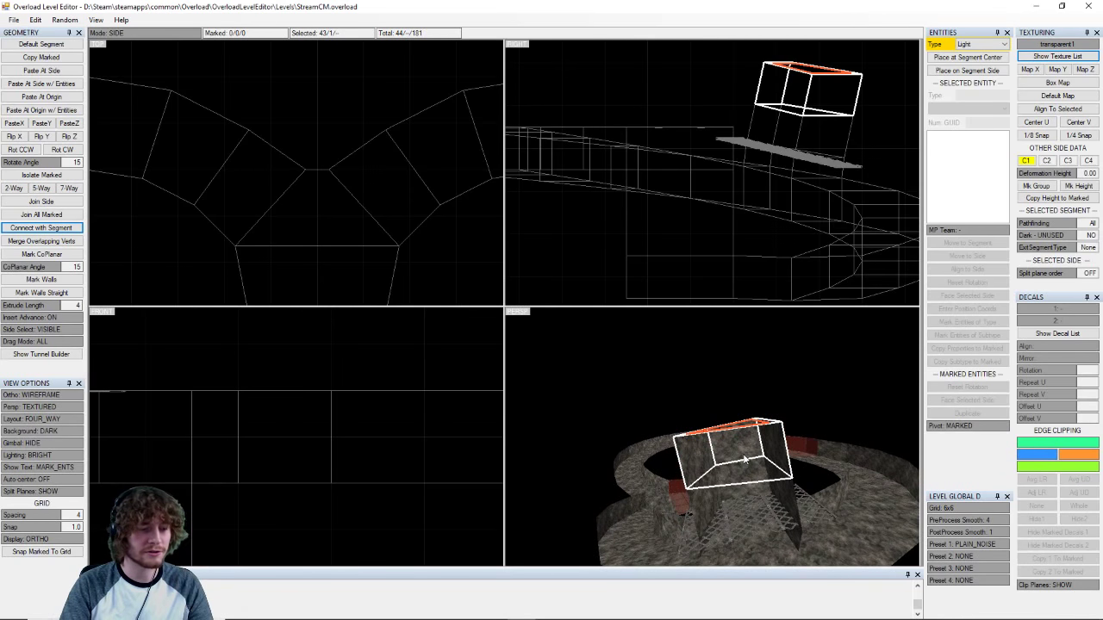
click(744, 459)
mouse_move(748, 481)
middle_down()
mouse_move(751, 468)
mouse_move(755, 499)
mouse_move(749, 483)
middle_up()
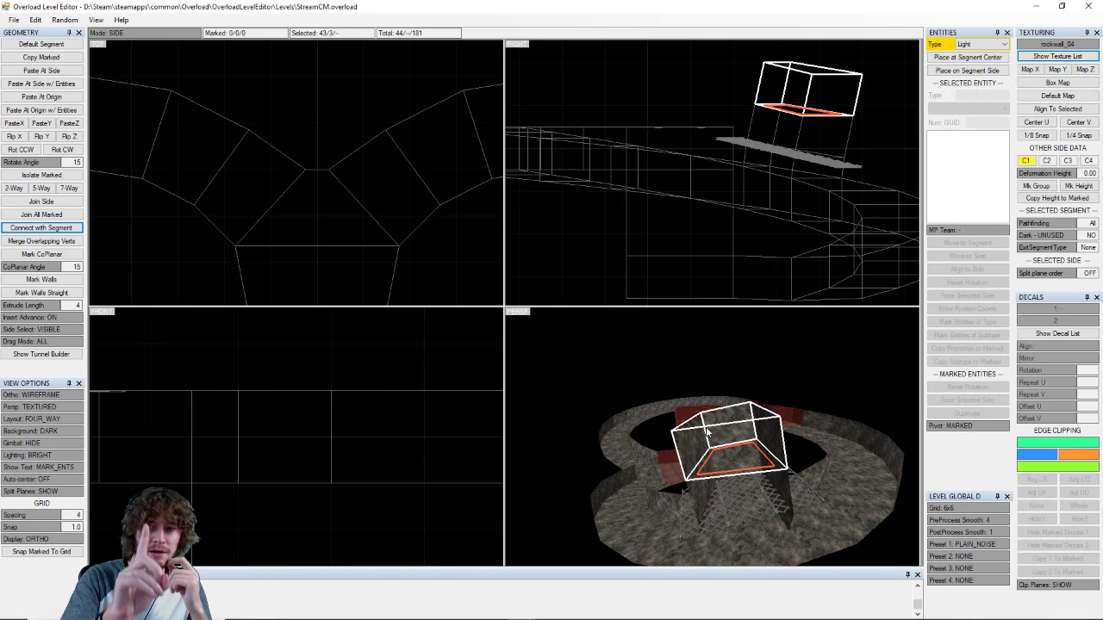
click(967, 70)
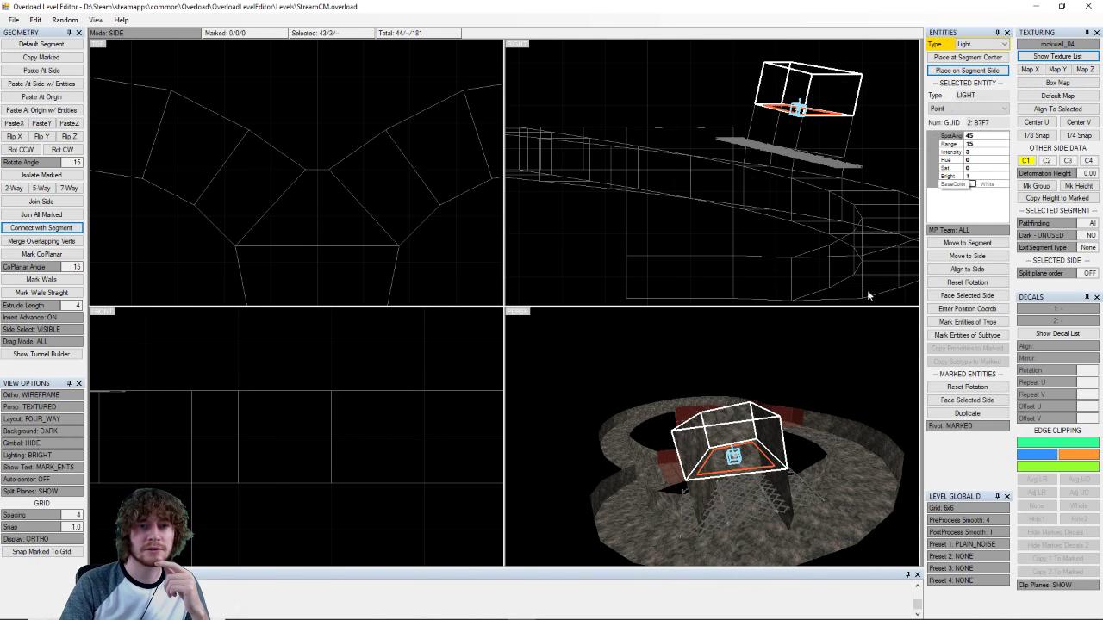
scroll(743, 491, up, 5)
scroll(743, 489, up, 4)
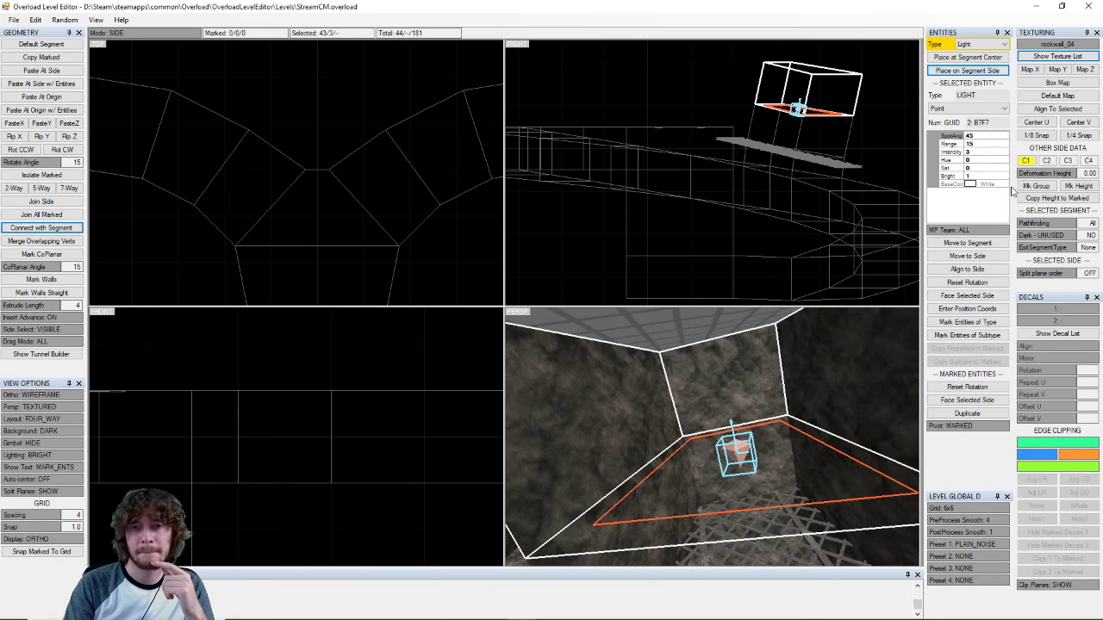
click(737, 408)
key(Tab)
key(Tab)
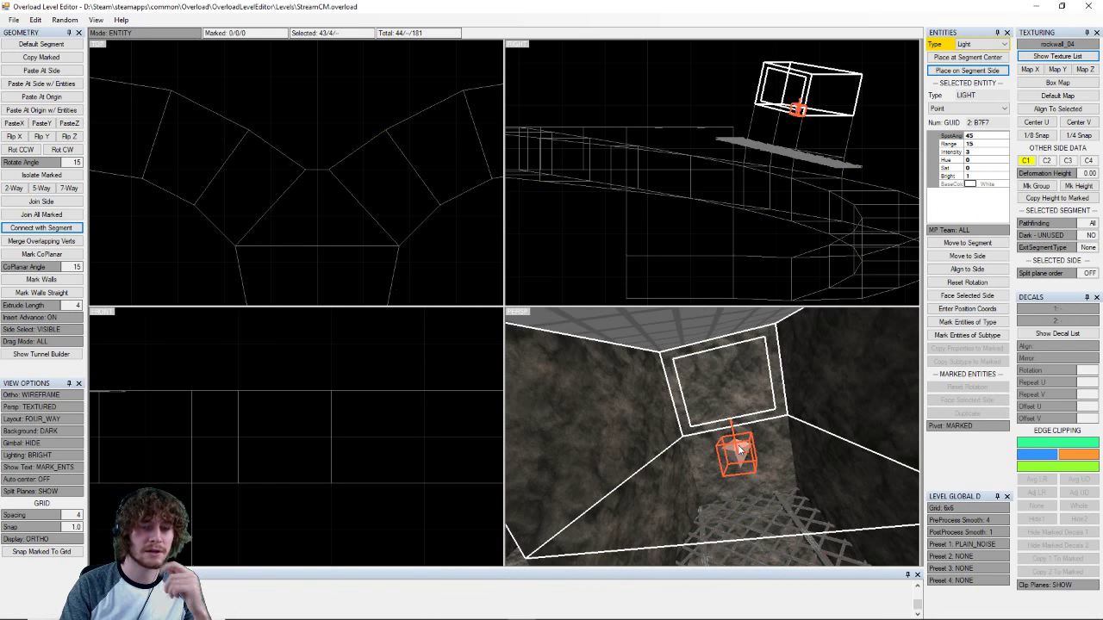
scroll(735, 430, down, 2)
key(s)
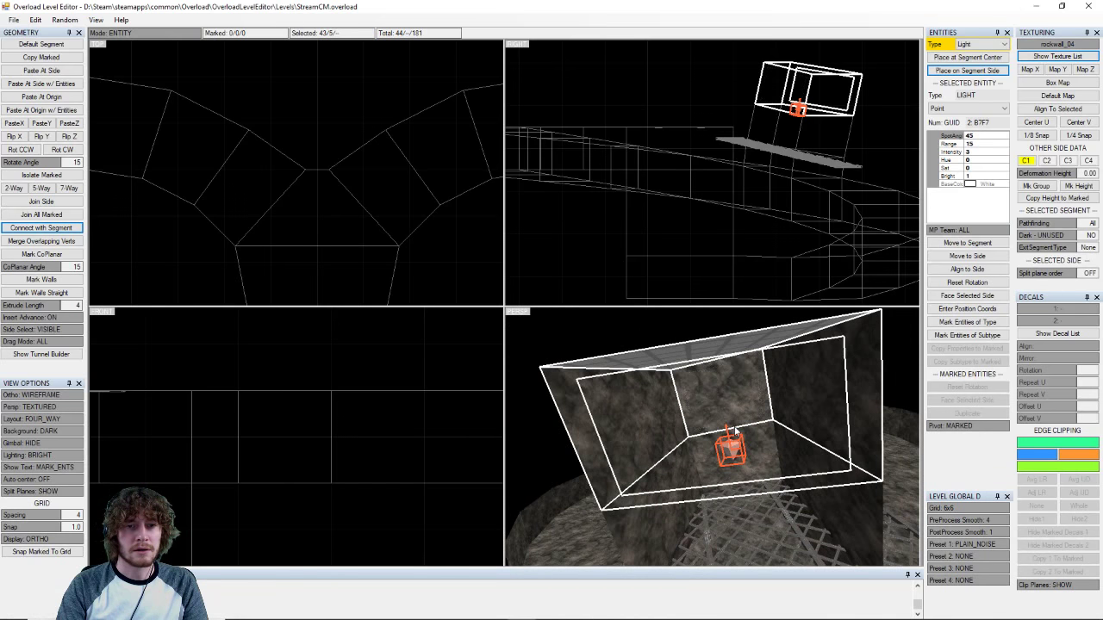
key(s)
key(s)
key(s)
key(s)
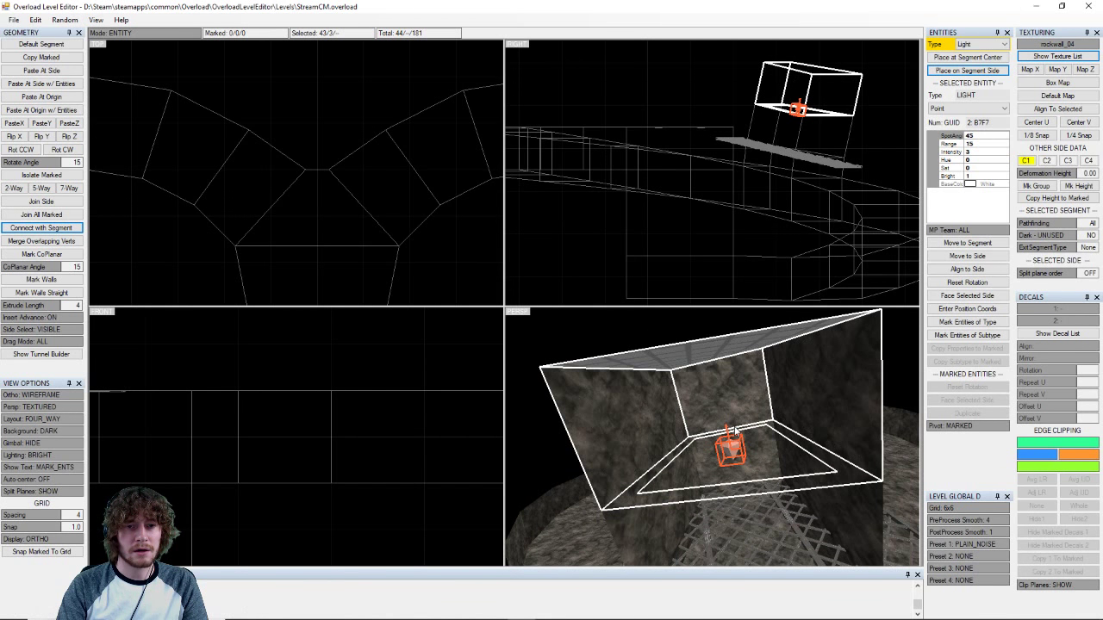
scroll(735, 435, down, 2)
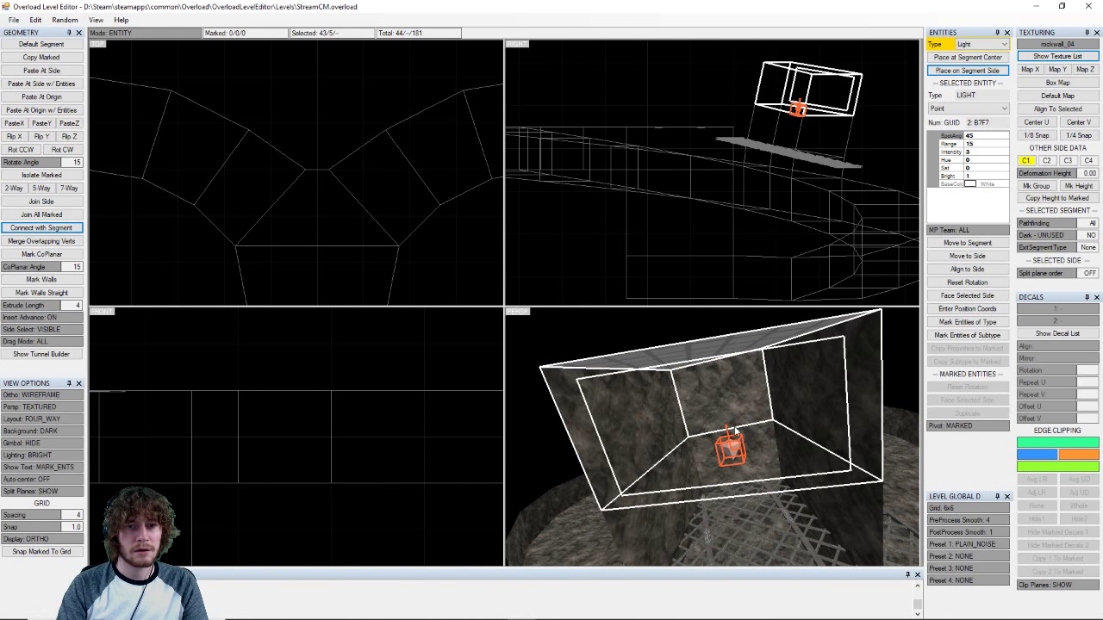
key(shift+Tab)
key(shift+Tab)
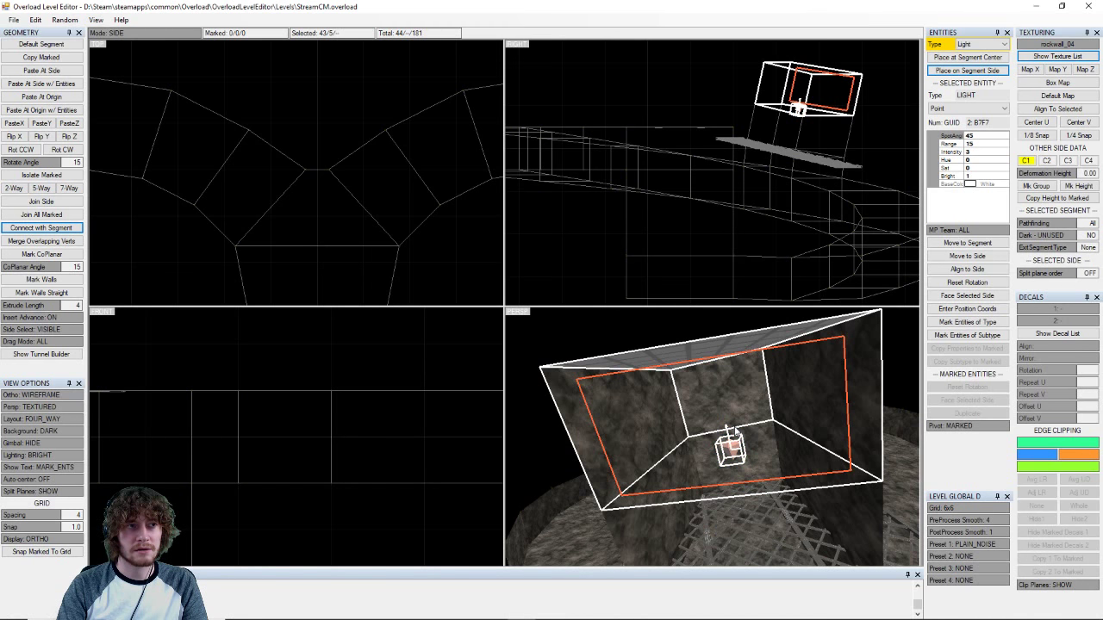
scroll(729, 432, up, 2)
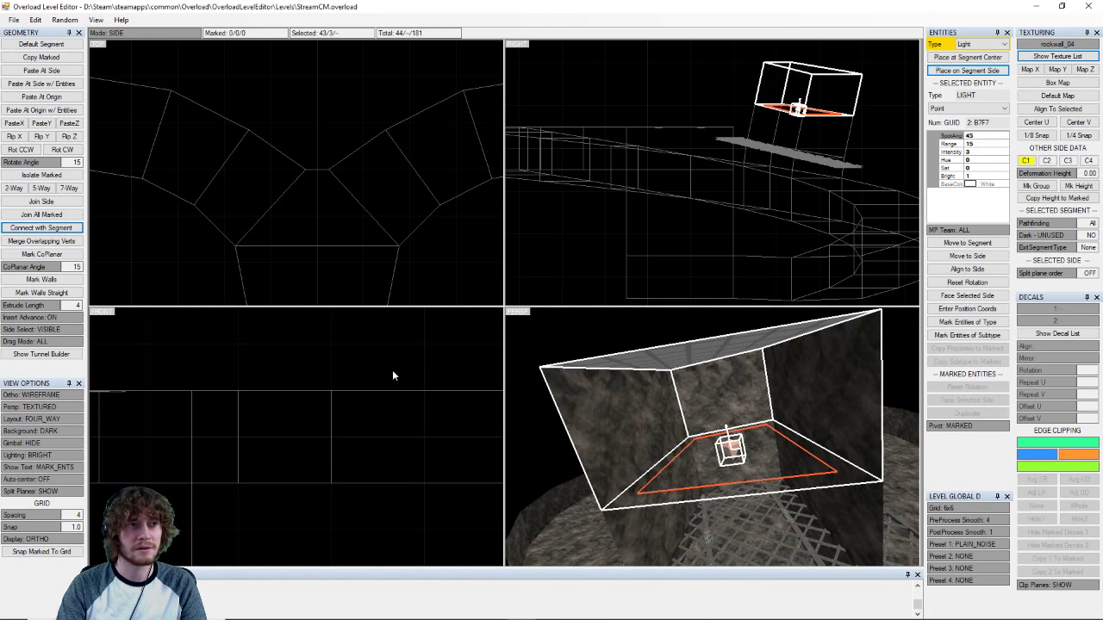
- Mark the light entity, move it to the centre of the uppermost shaft segment, and set its subtype to Spot
key(Tab)
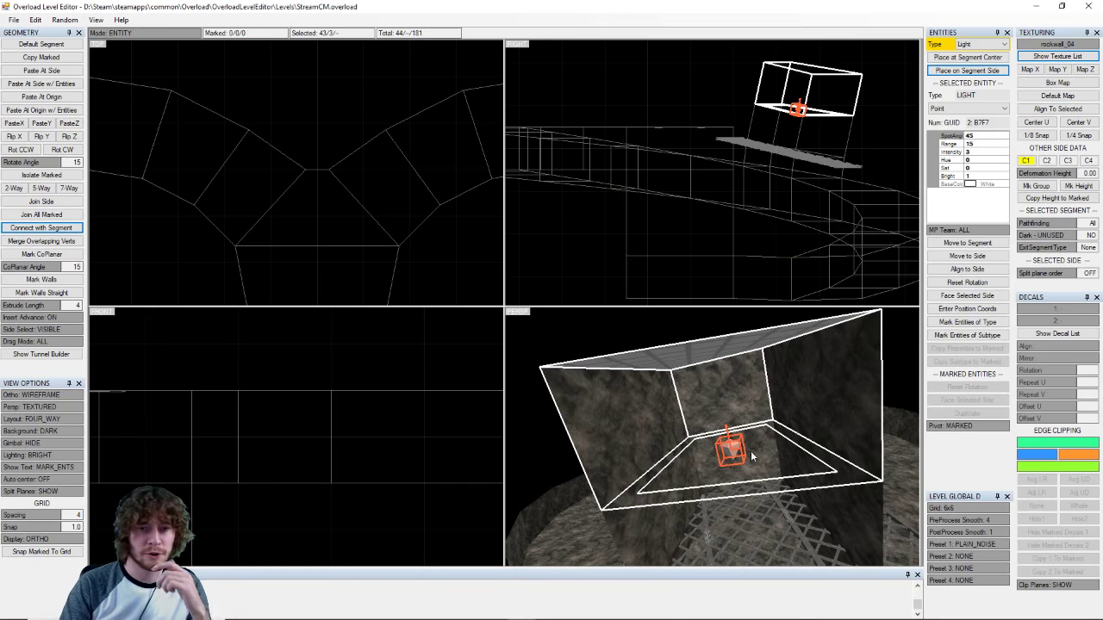
key(space)
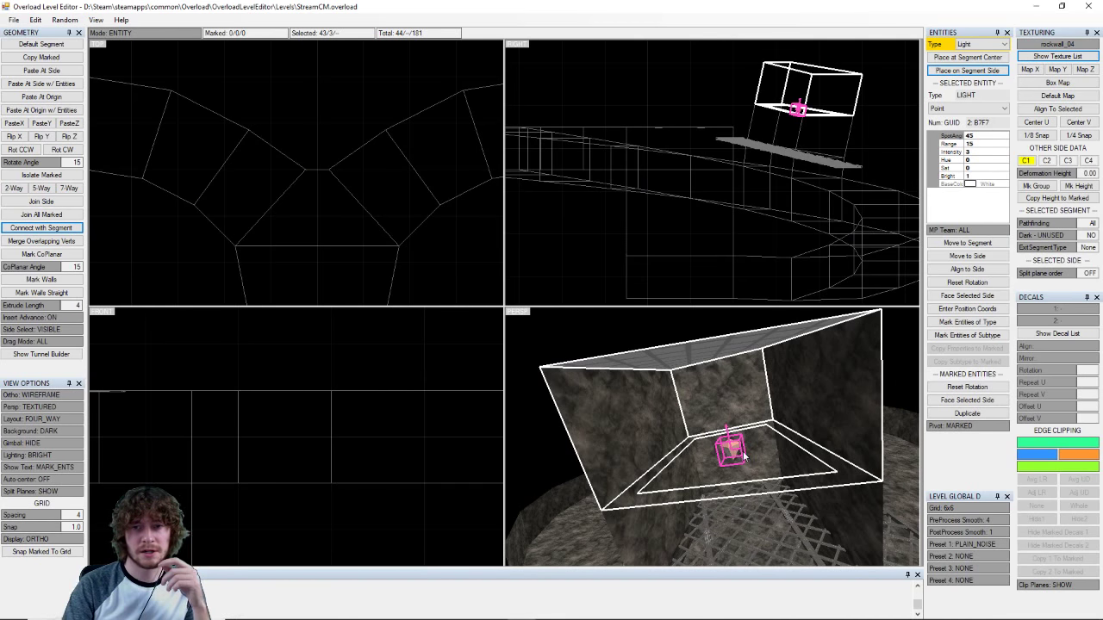
click(974, 246)
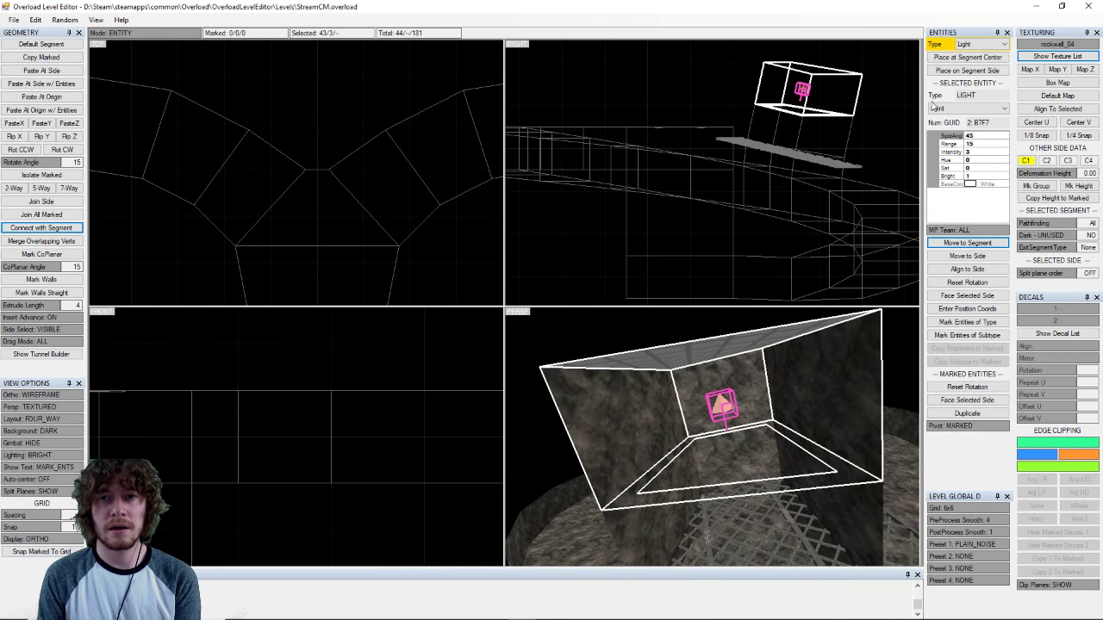
click(976, 109)
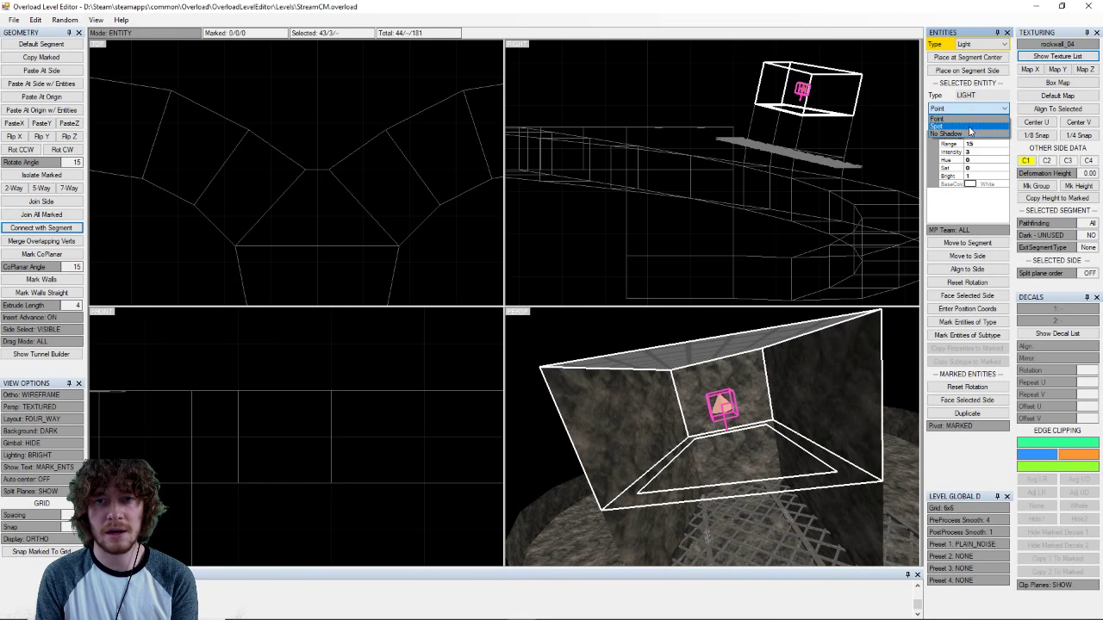
click(966, 128)
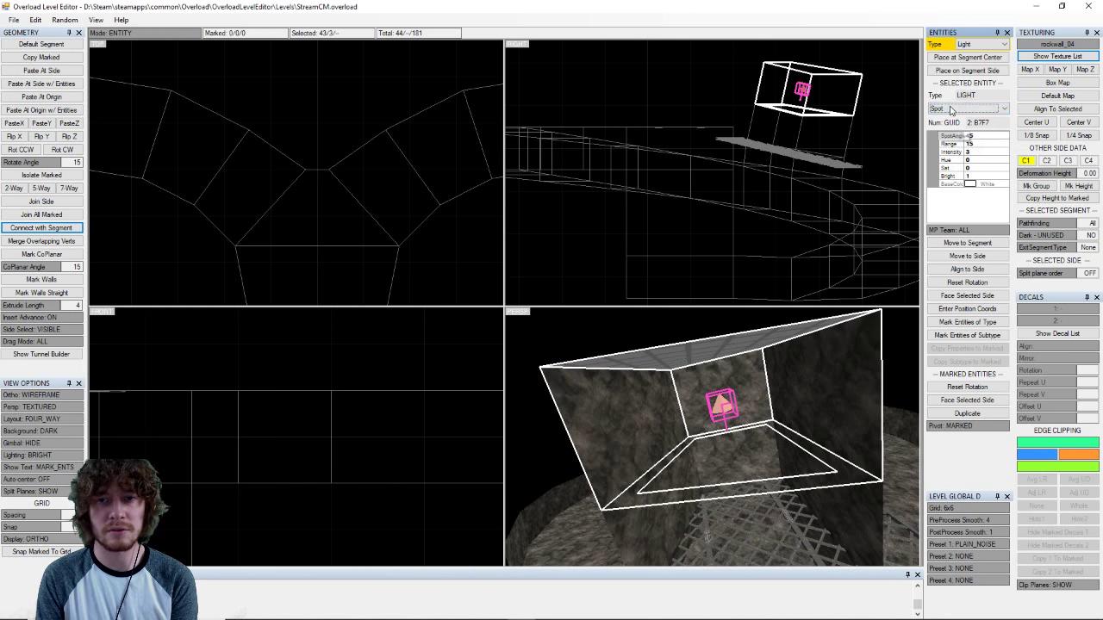
- Save the StreamCM level and clear all marked sides
middle_drag(698, 410, 724, 451)
mouse_move(724, 444)
right_down()
mouse_move(834, 477)
mouse_move(652, 431)
mouse_move(659, 417)
mouse_move(671, 451)
mouse_move(743, 446)
mouse_move(725, 462)
right_up()
click(734, 465)
key(ctrl+s)
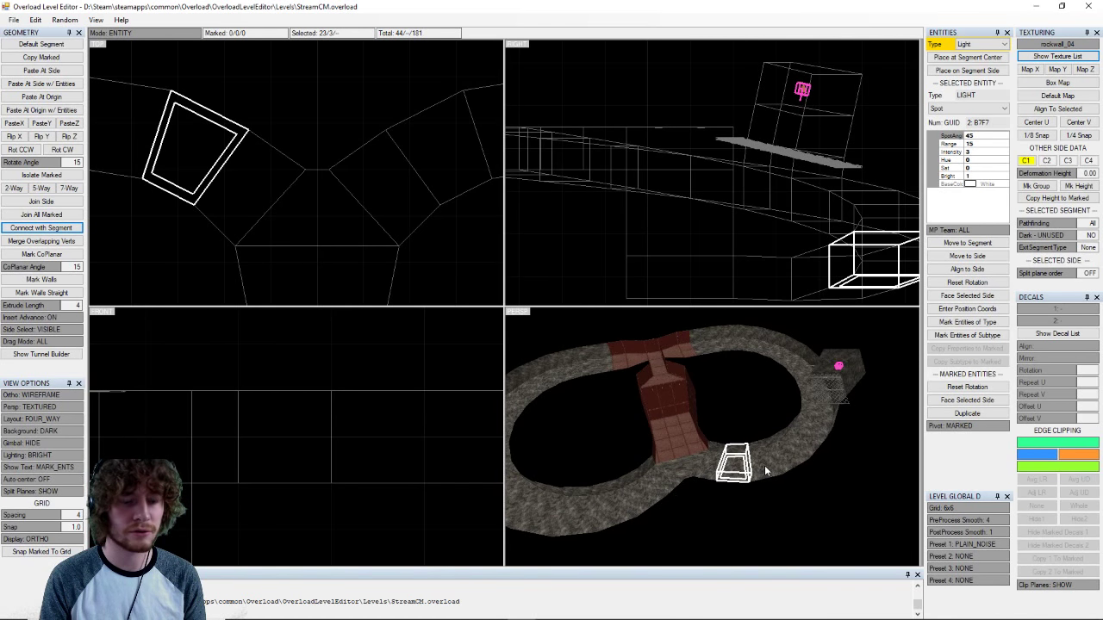
key(ctrl+z)
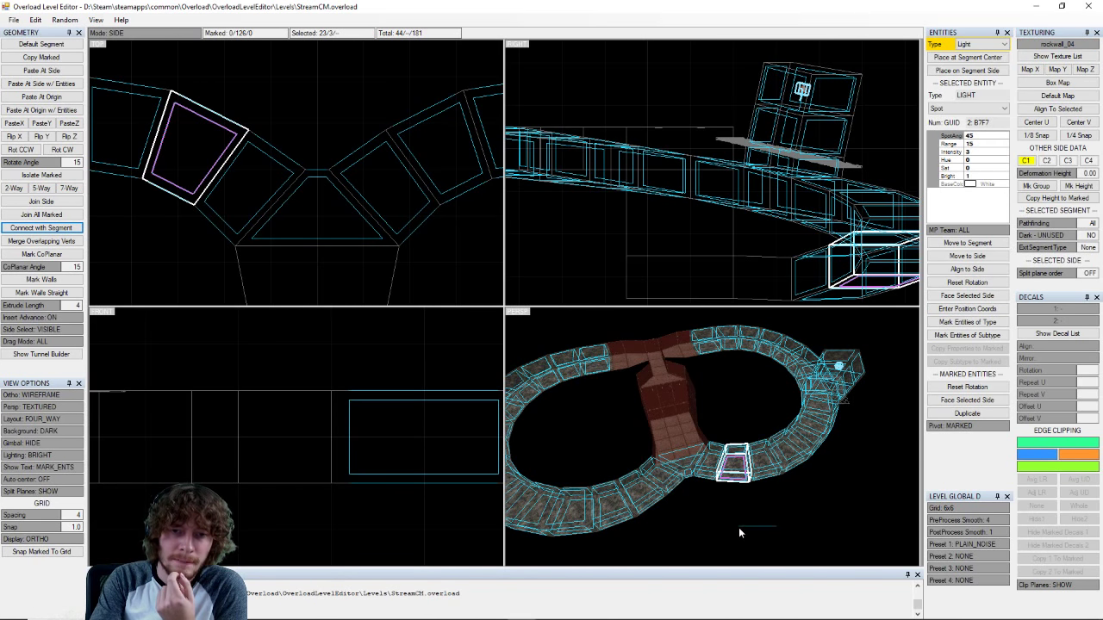
key(a)
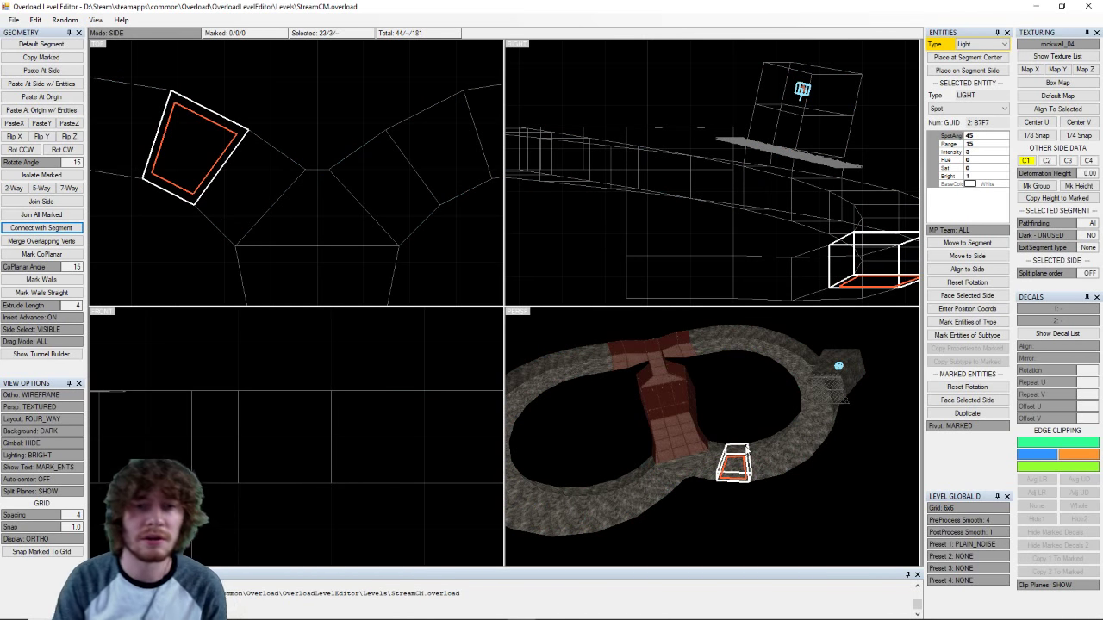
- Place a Special entity with the Player Start subtype at the centre of the narrow corridor segment leading out of the red room
middle_drag(747, 447, 728, 412)
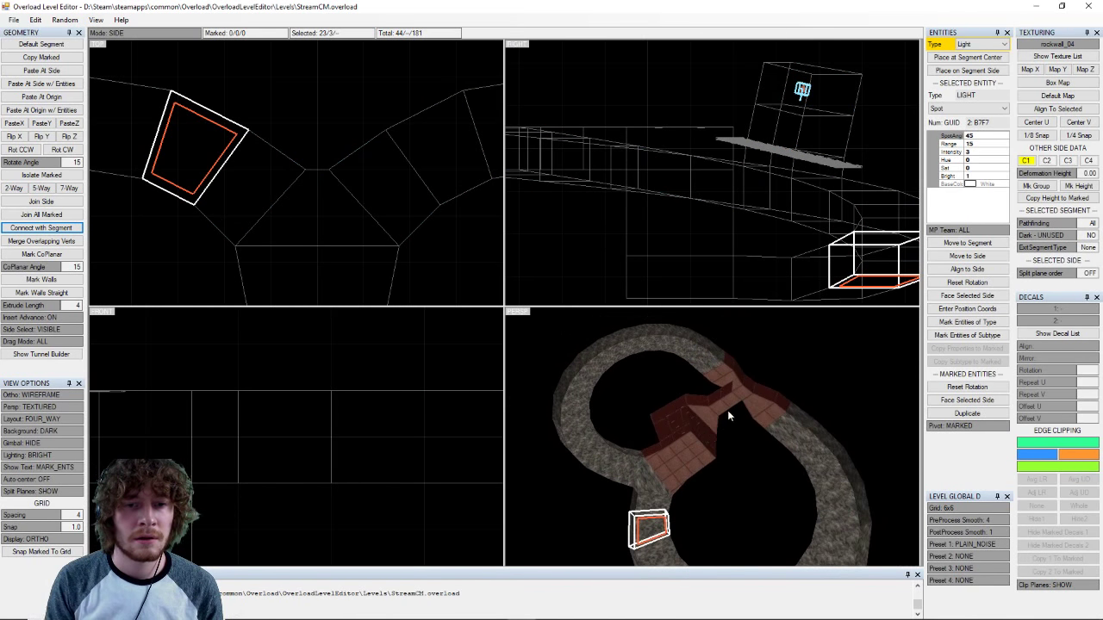
click(727, 410)
click(717, 410)
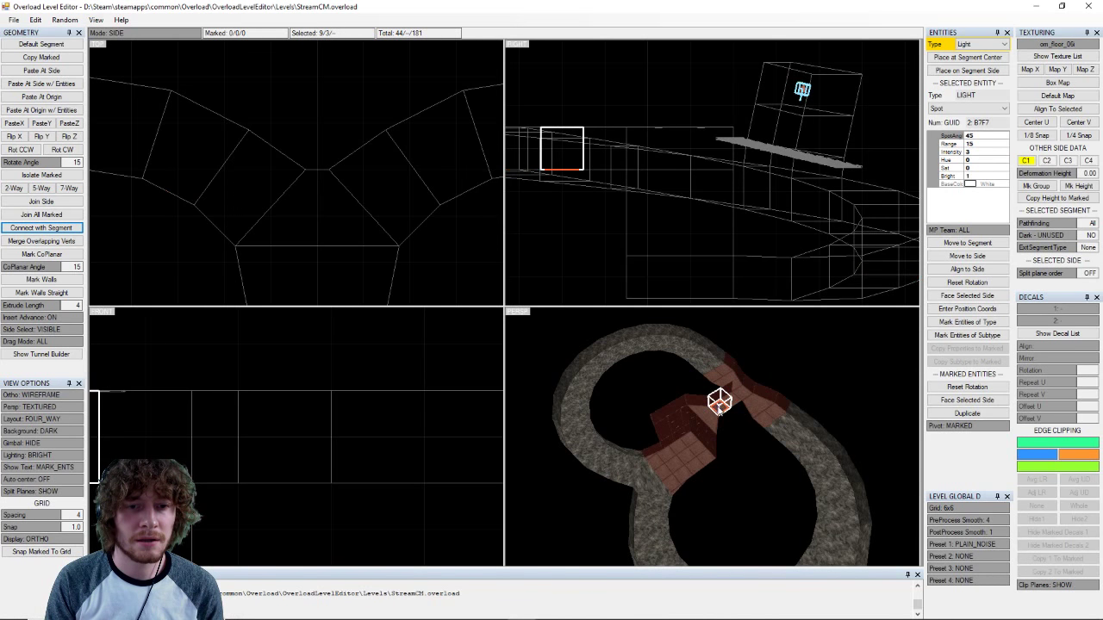
click(718, 410)
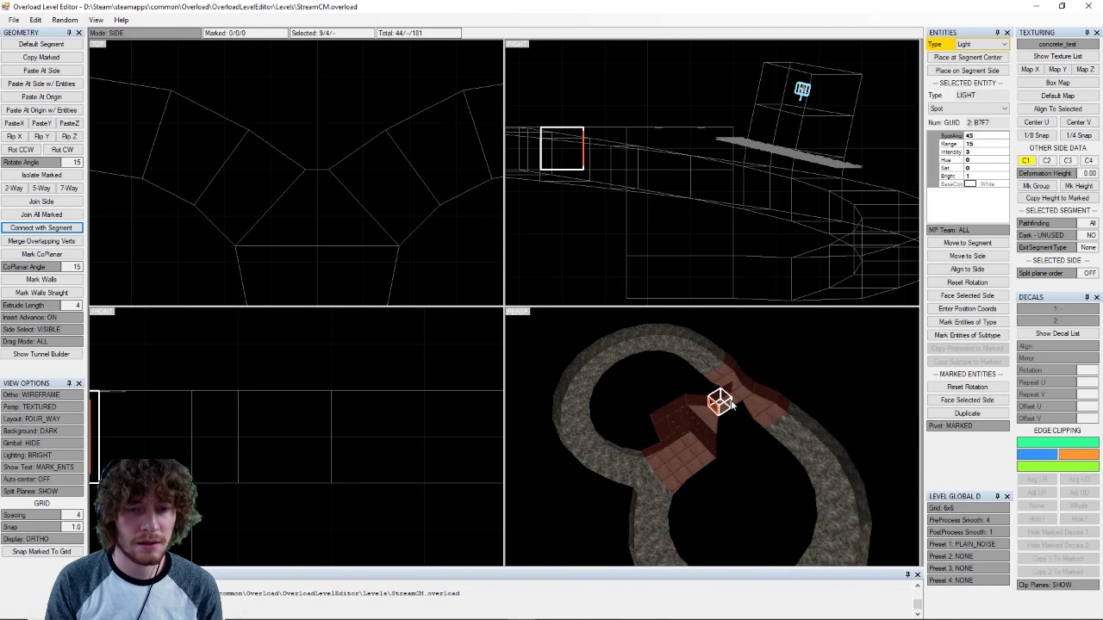
mouse_move(738, 402)
middle_down()
mouse_move(690, 418)
mouse_move(640, 408)
mouse_move(766, 397)
mouse_move(730, 393)
middle_up()
scroll(706, 402, up, 3)
click(980, 44)
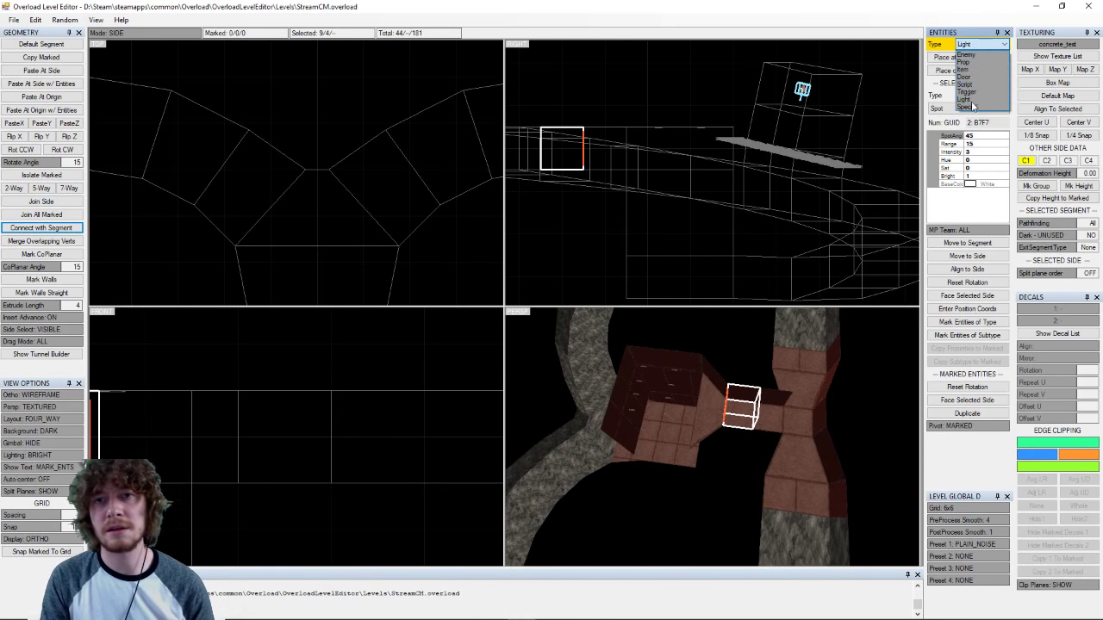
click(970, 107)
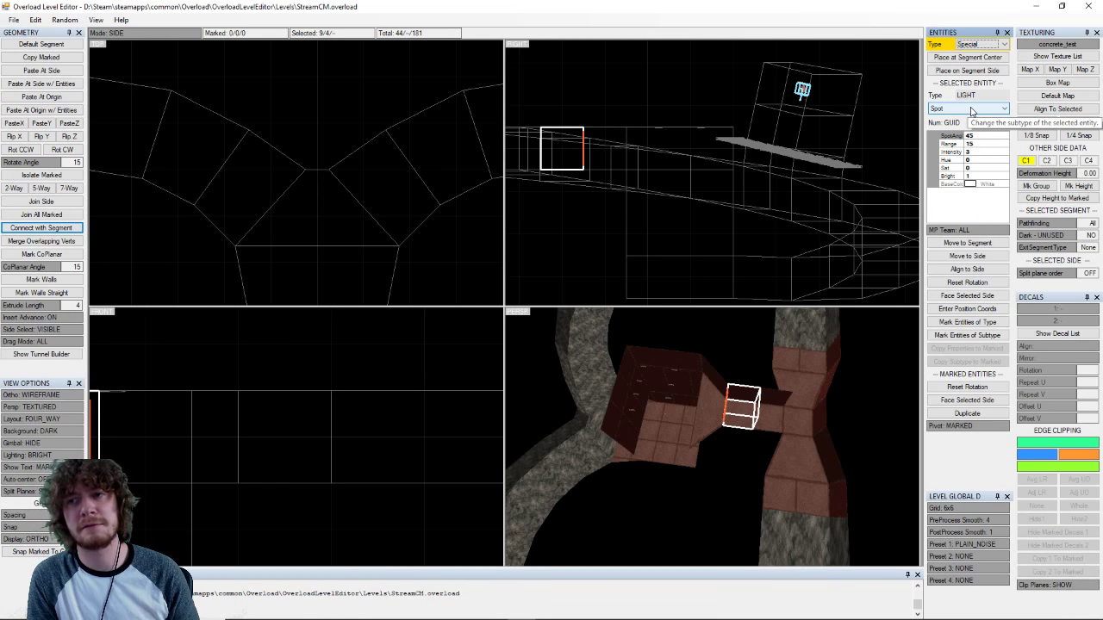
click(967, 57)
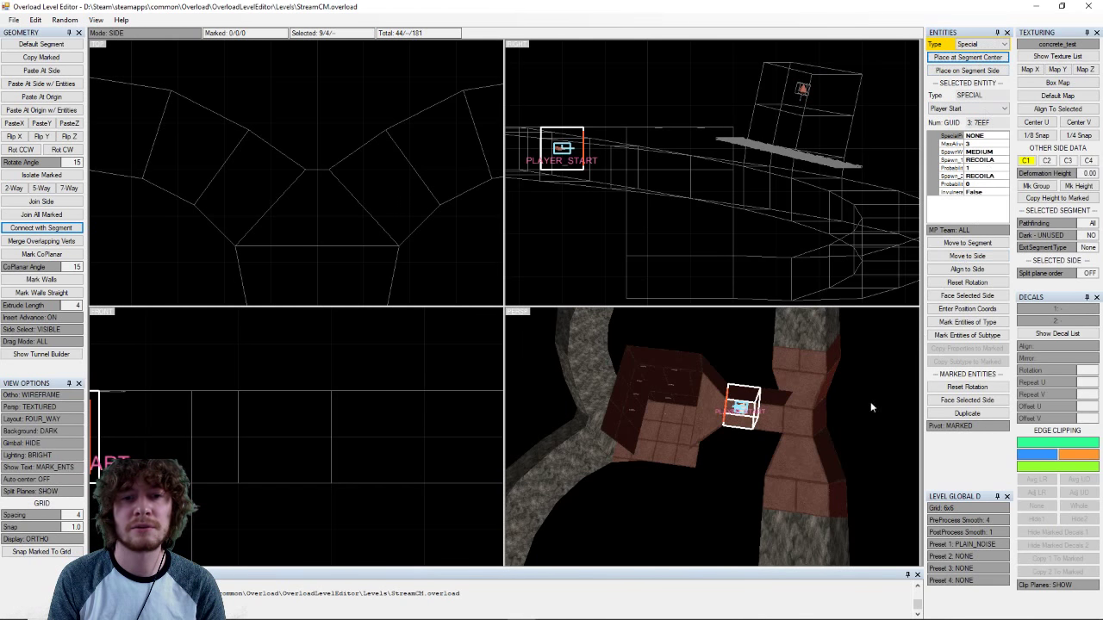
- Switch to entity mode and examine the tunnel layout around the Player Start
scroll(747, 421, down, 2)
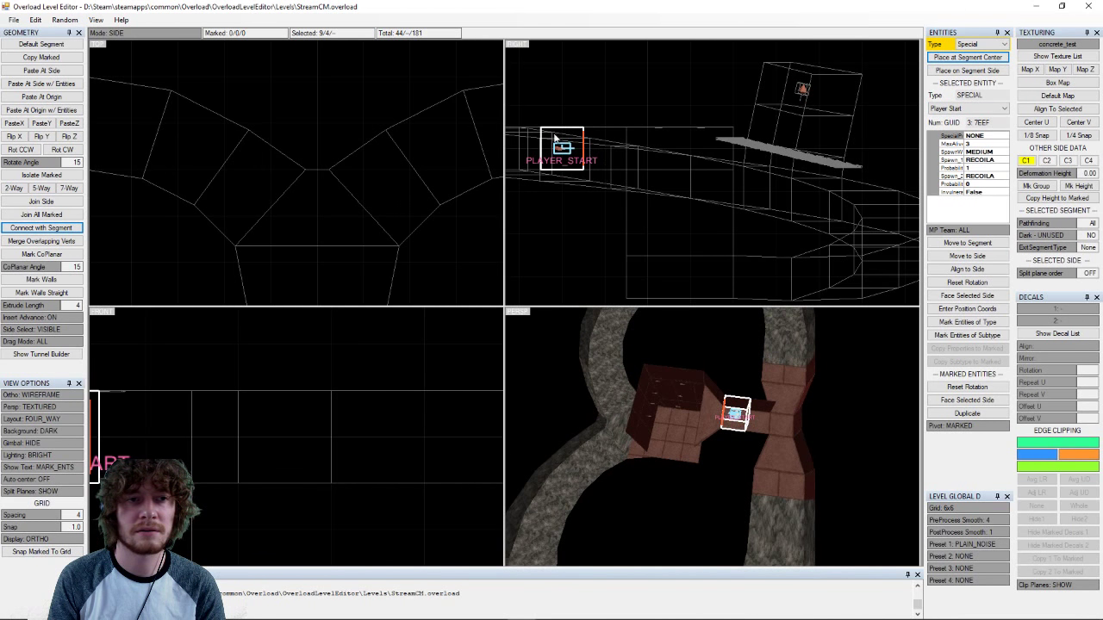
middle_drag(718, 338, 717, 416)
scroll(718, 417, down, 3)
scroll(715, 439, up, 1)
key(a)
key(a)
key(4)
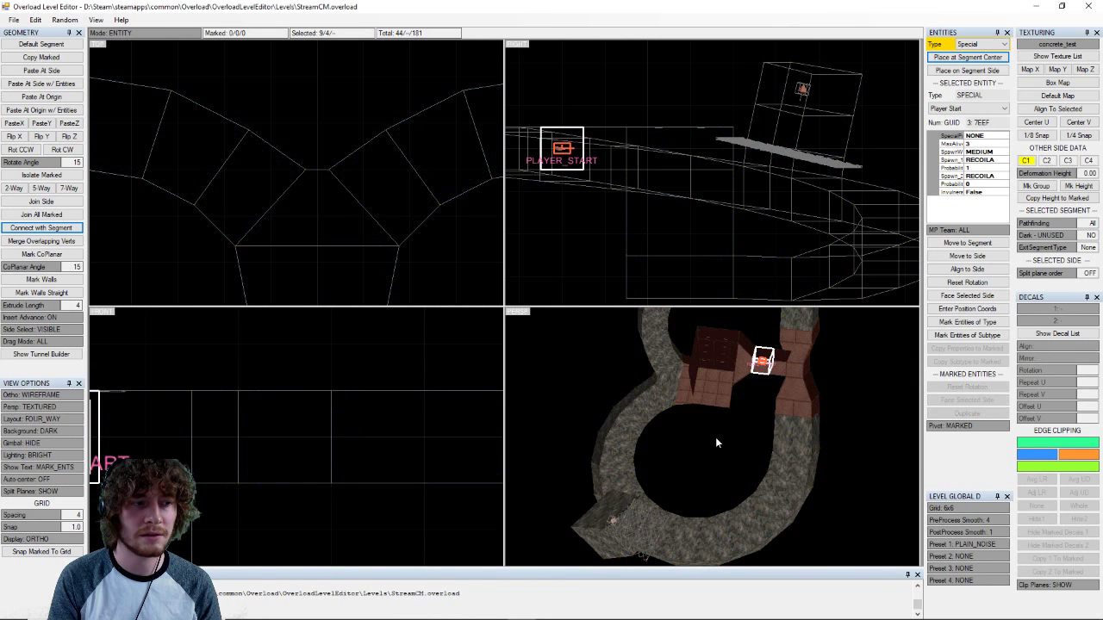
key(space)
right_drag(715, 437, 681, 481)
key(space)
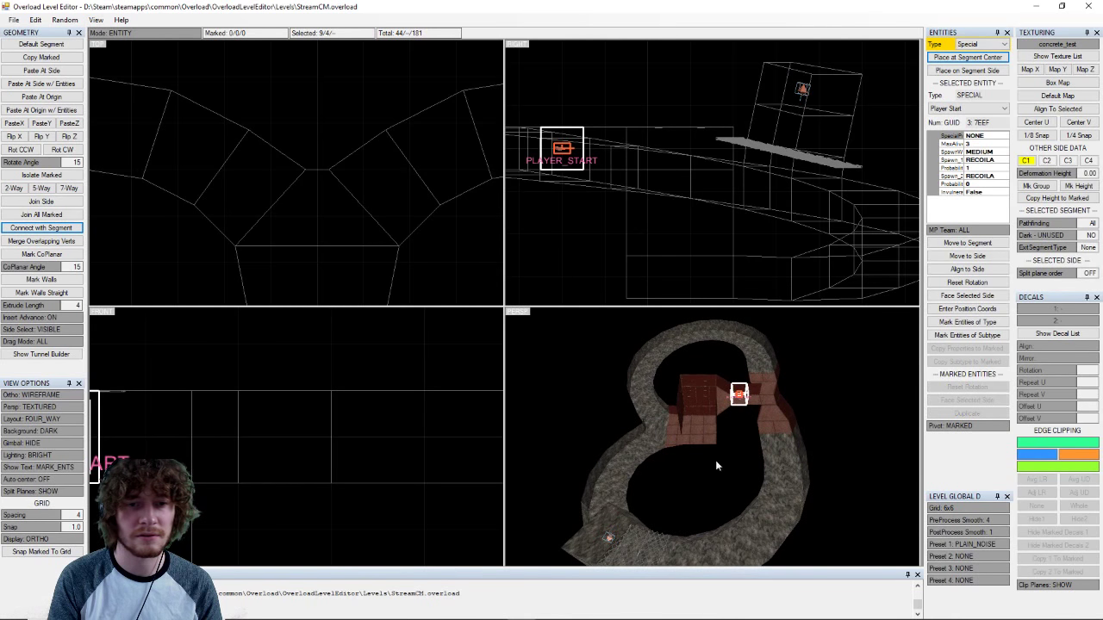
- Mark the Player Start entity in the corridor segment
scroll(741, 396, up, 4)
middle_drag(744, 401, 725, 419)
scroll(726, 419, up, 4)
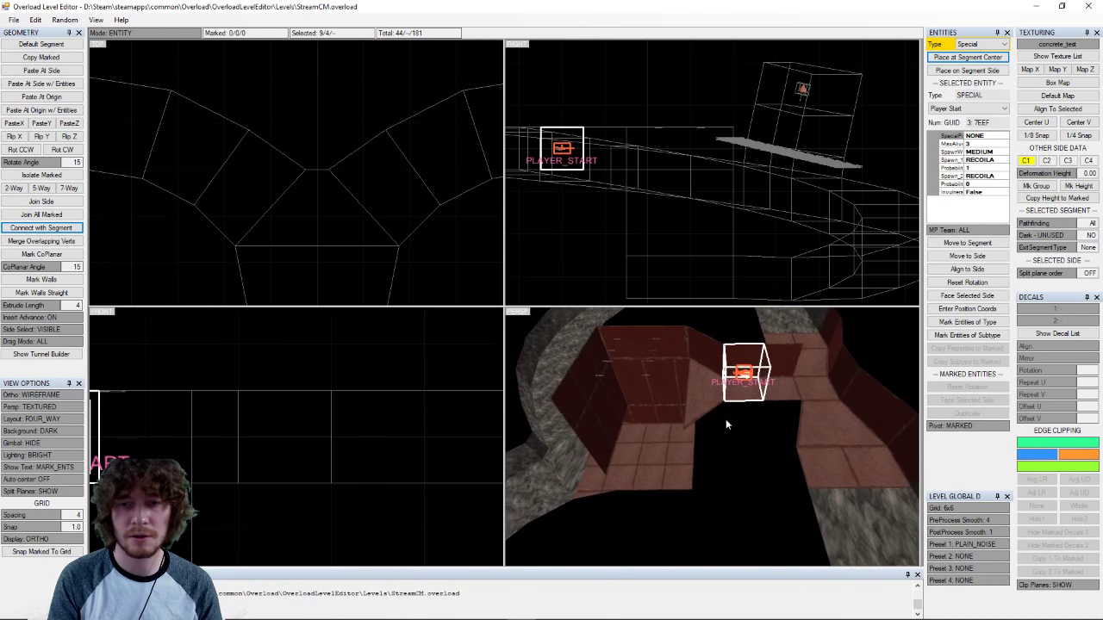
scroll(726, 418, up, 1)
click(744, 377)
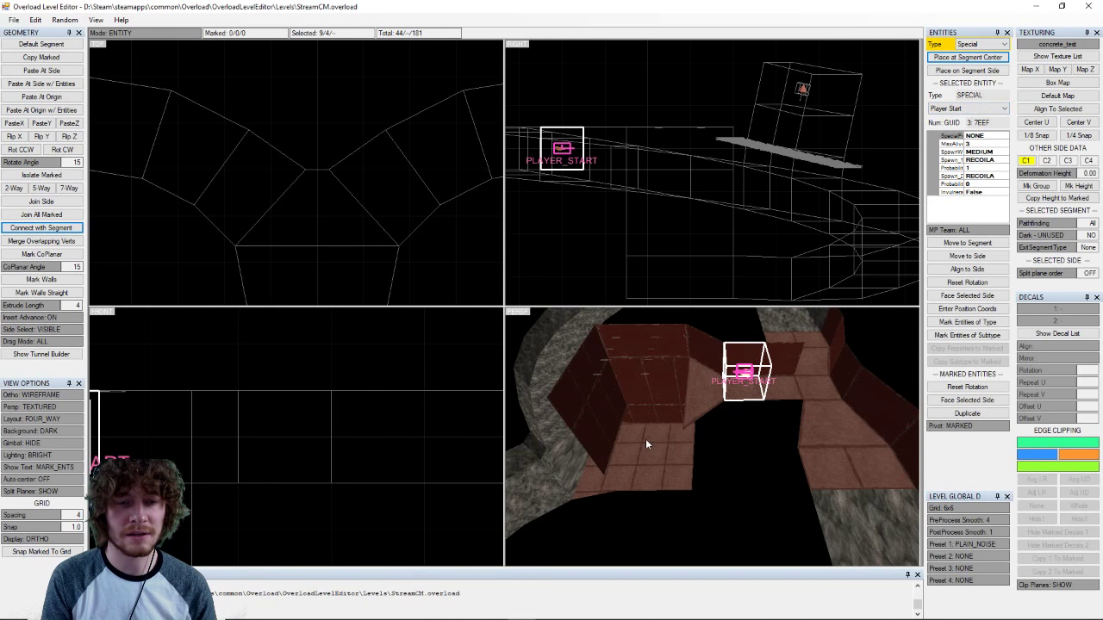
right_drag(677, 467, 794, 481)
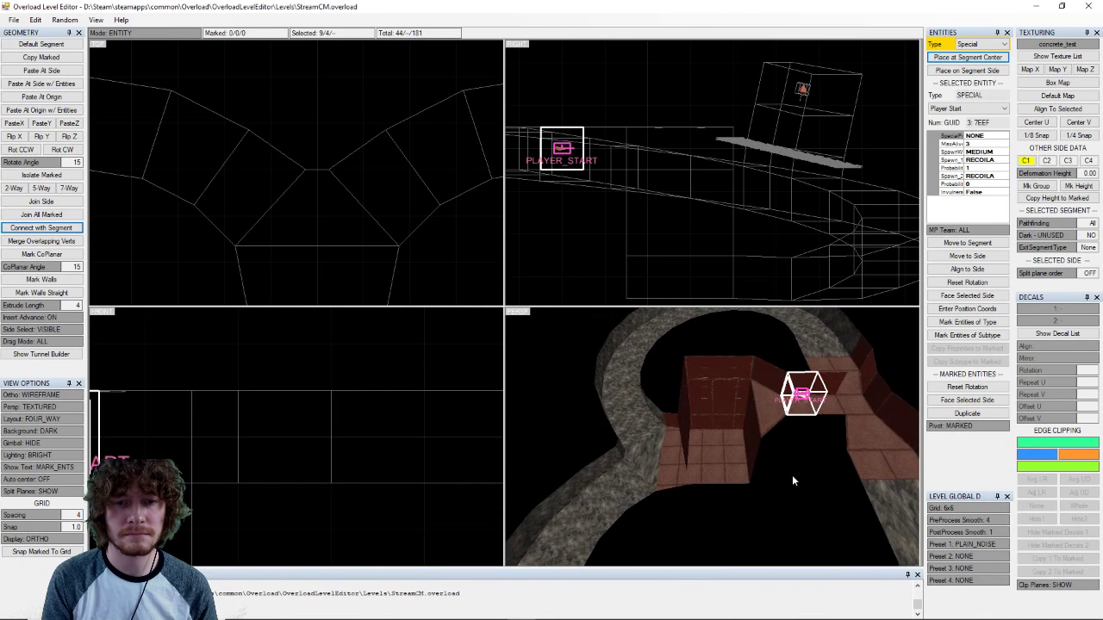
- Place another Special entity at the centre of a rock tunnel segment near the red room and set its subtype to Robot Spawn Point
click(623, 379)
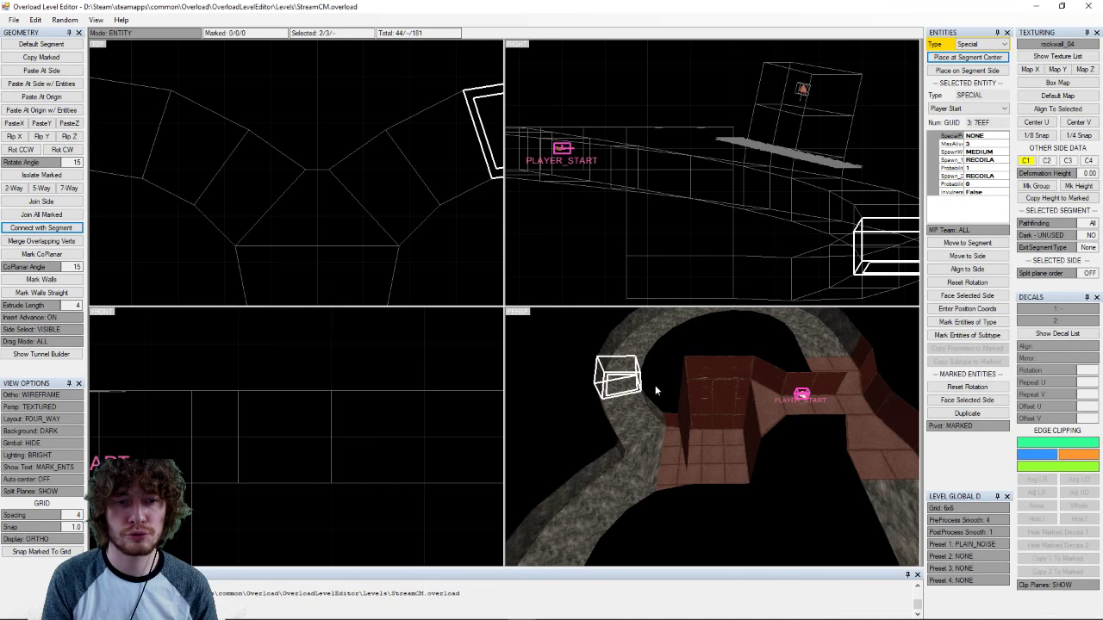
key(s)
key(s)
key(s)
key(s)
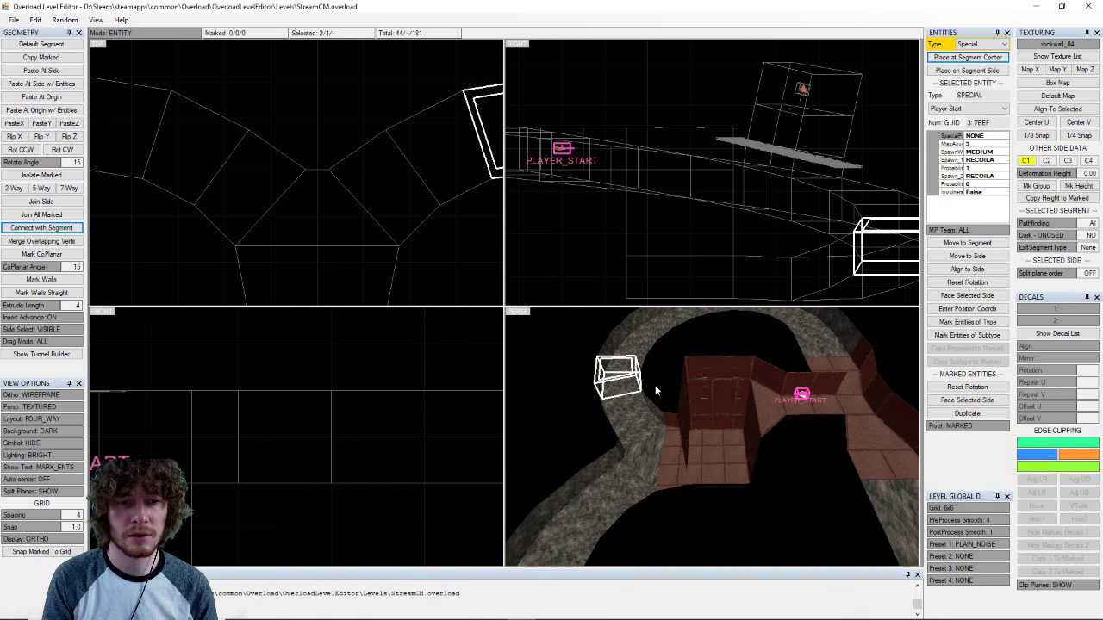
key(space)
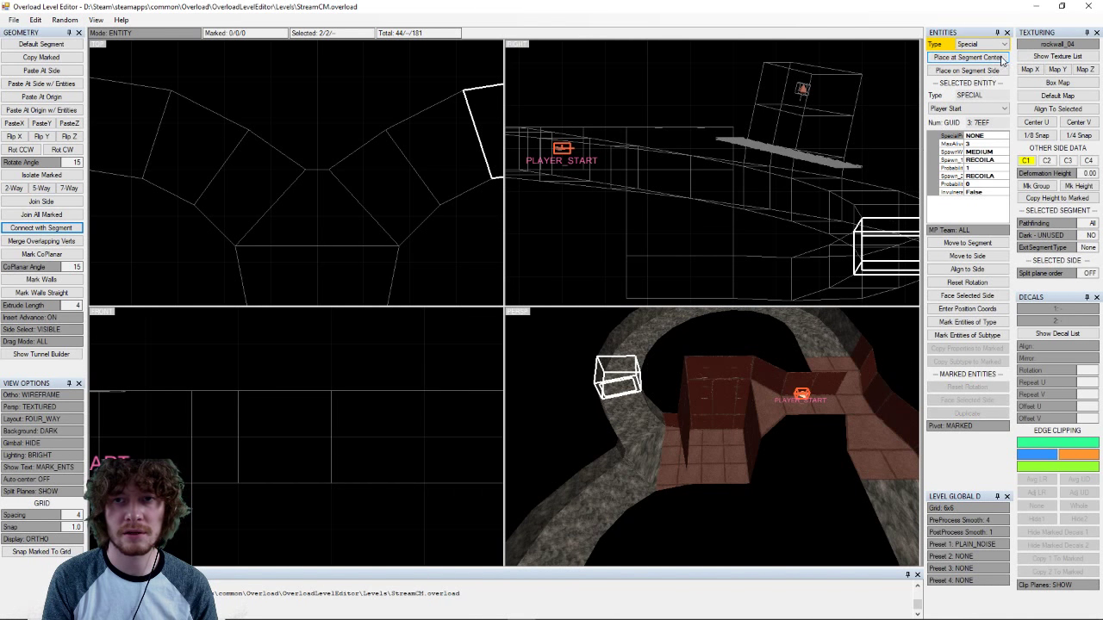
click(983, 44)
click(983, 44)
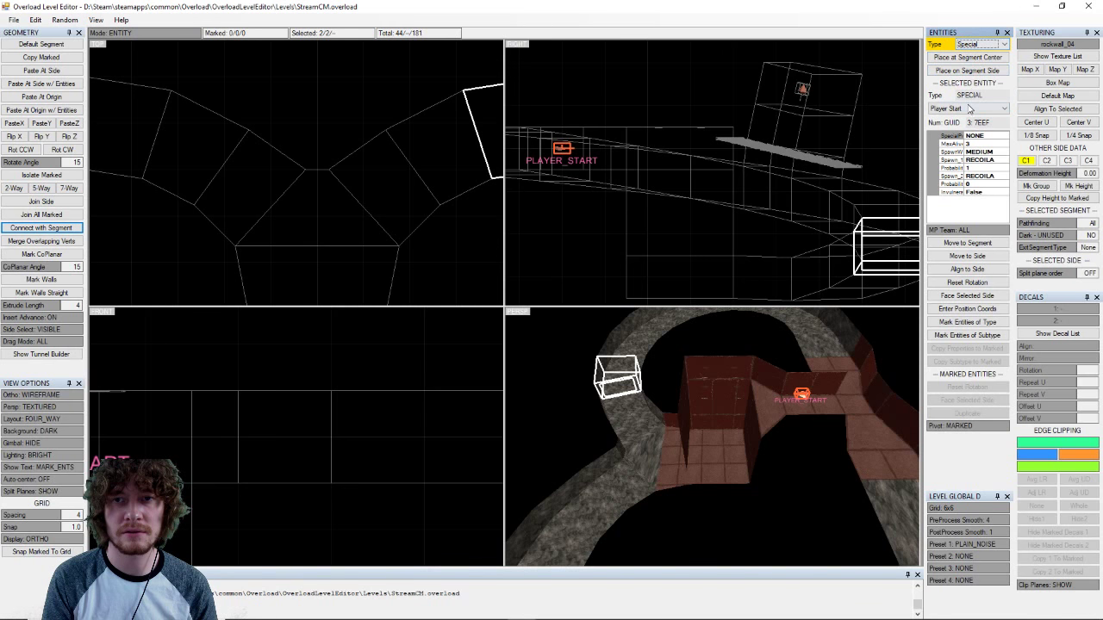
click(969, 109)
click(958, 119)
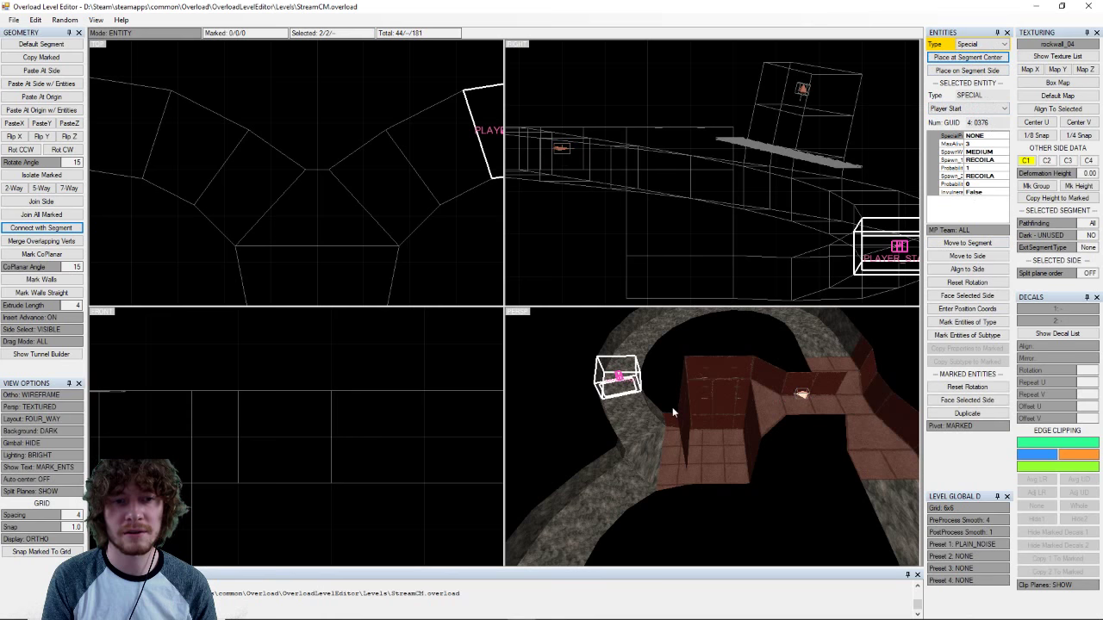
click(954, 109)
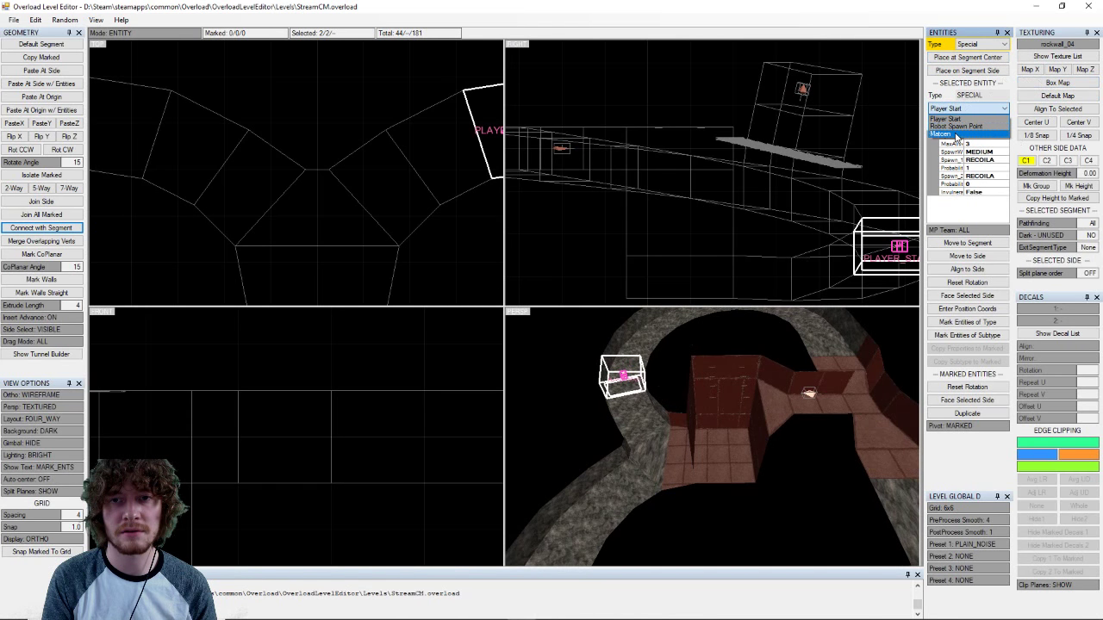
click(954, 127)
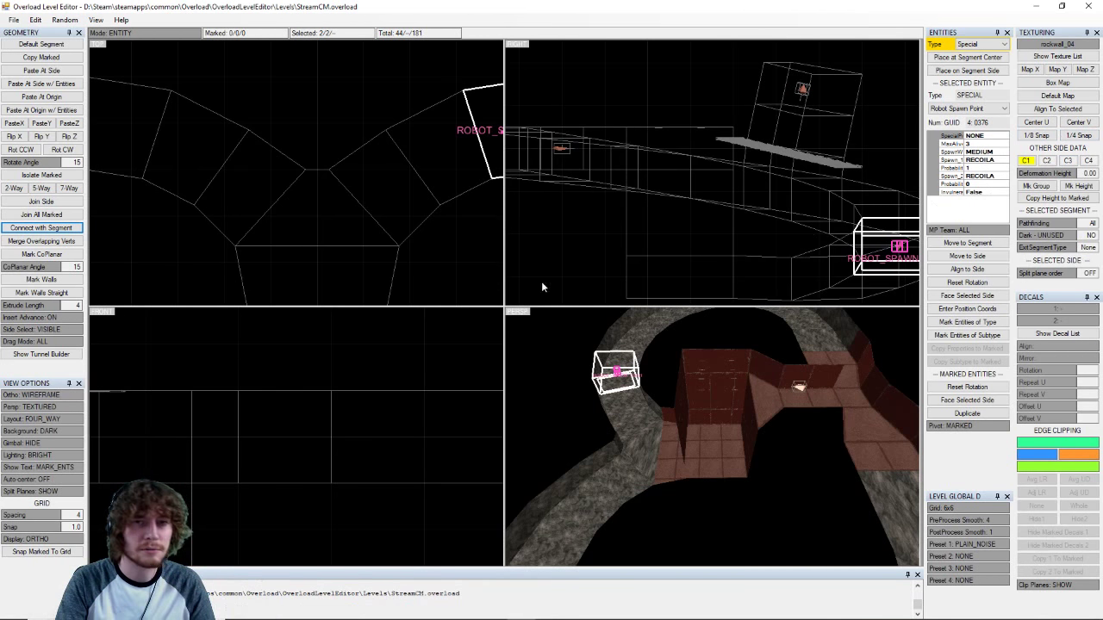
- Place another Robot Spawn Point at the centre of the rock segment right beside the grate
middle_drag(712, 449, 818, 359)
click(716, 485)
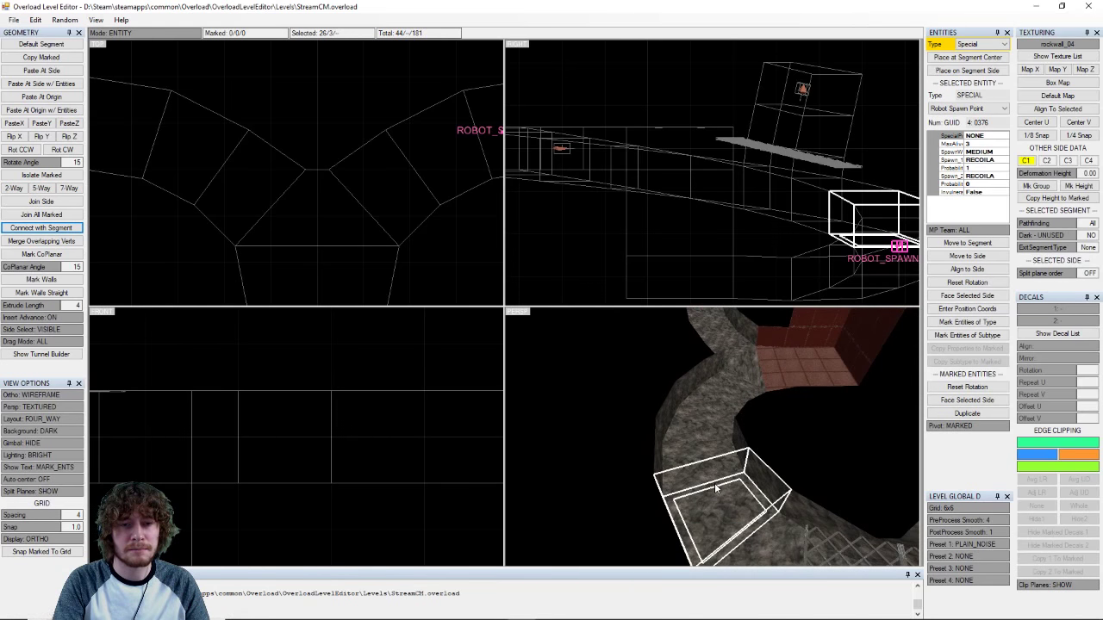
click(720, 489)
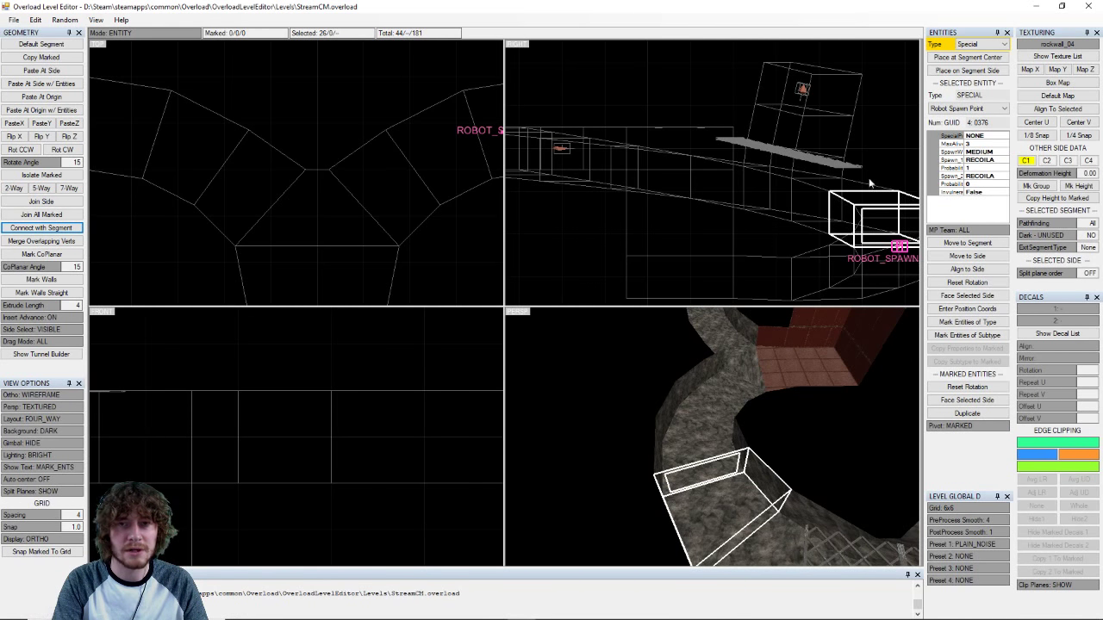
click(967, 57)
- Add a Robot Spawn Point at the centre of a segment in the wide rock curve between the grate and the red corridor
right_drag(778, 378, 745, 450)
click(745, 450)
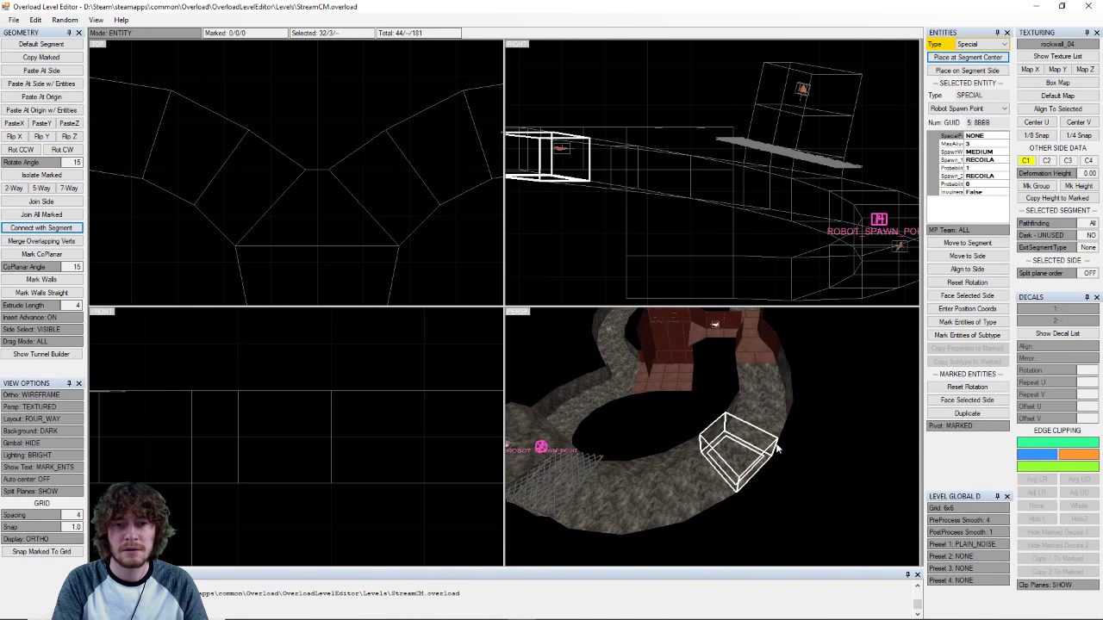
key(s)
key(s)
key(s)
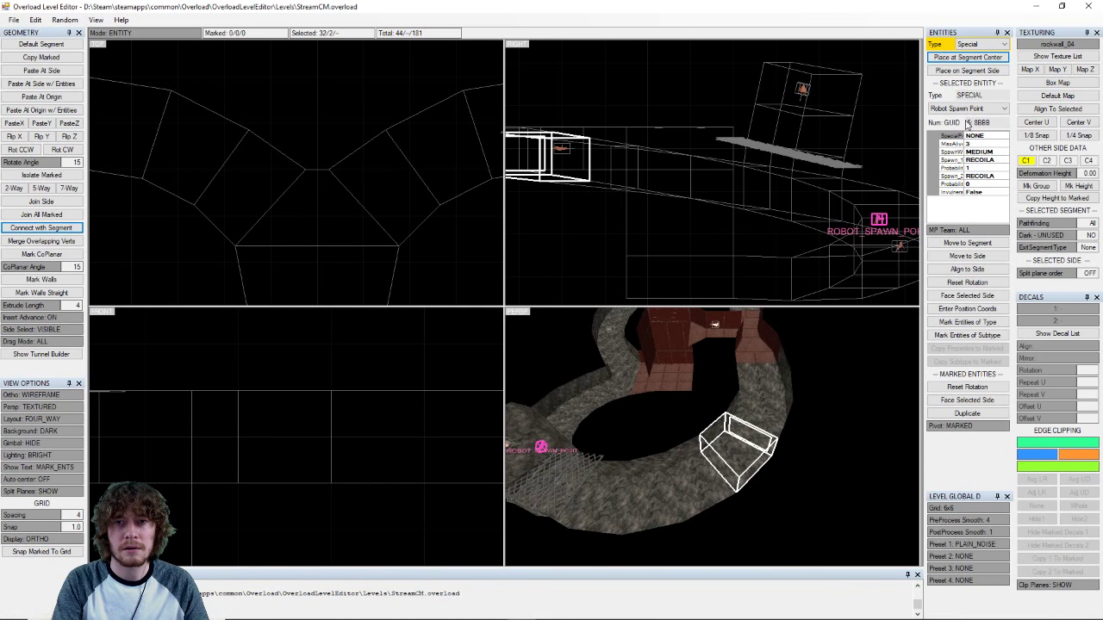
click(974, 60)
- Place a Robot Spawn Point at the centre of the red room's tiled floor segment
right_drag(746, 331, 736, 387)
click(719, 357)
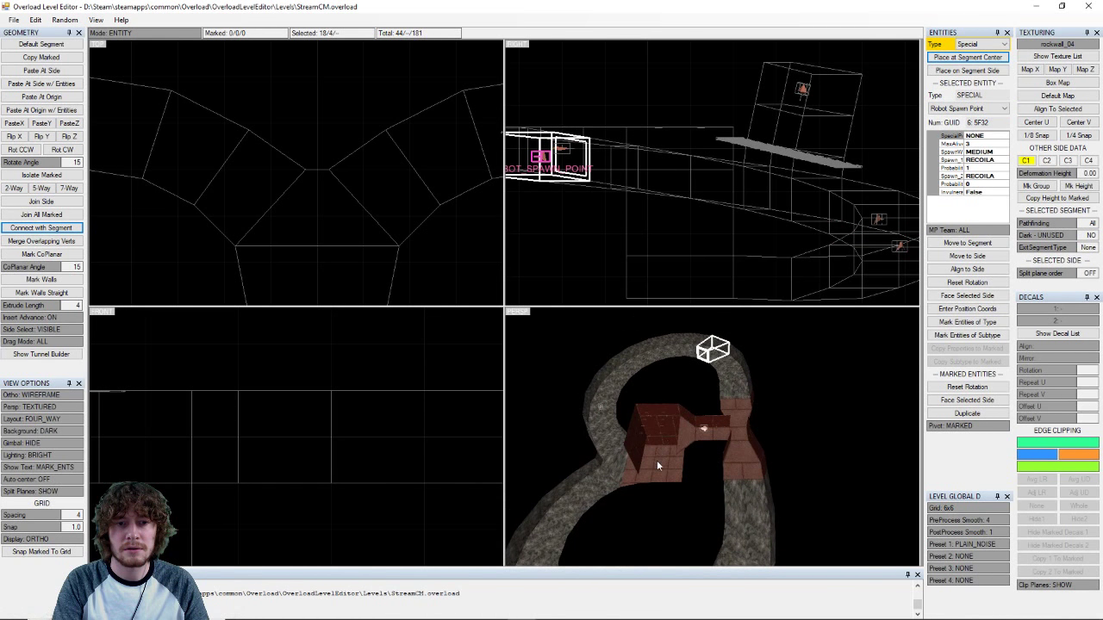
click(657, 460)
click(670, 467)
key(s)
key(s)
key(s)
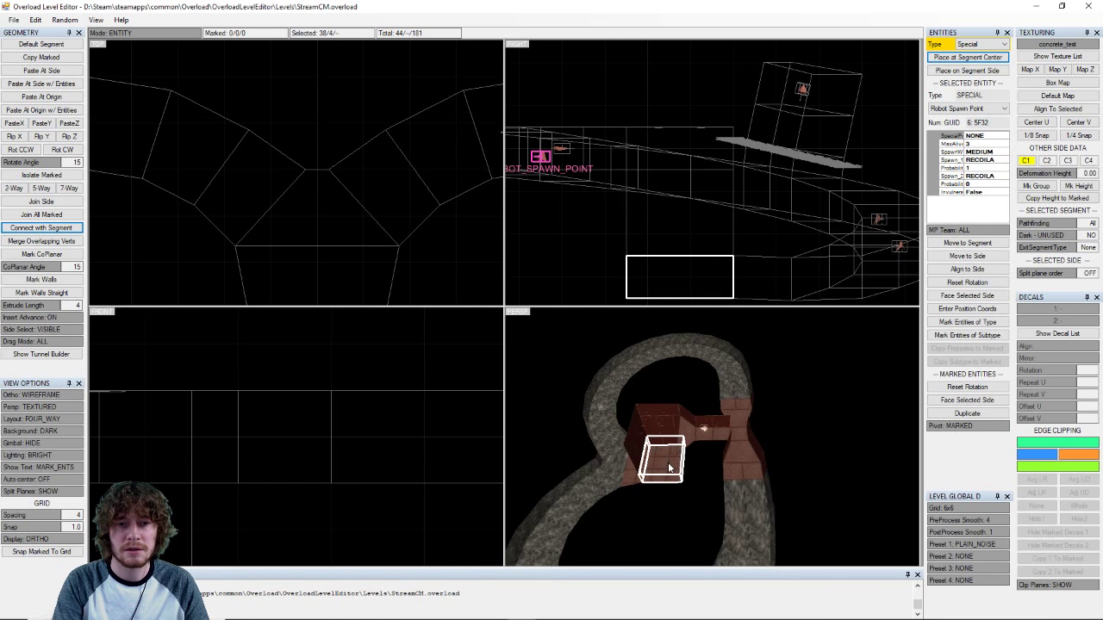
click(966, 57)
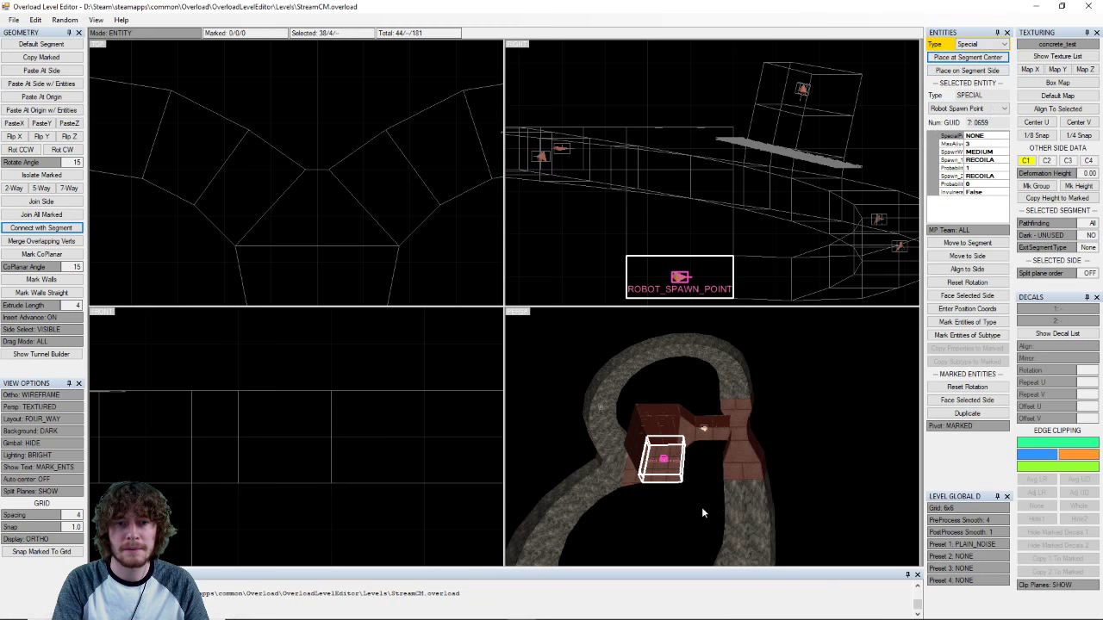
- Change the entity type to Prop and place a Mine at the centre of the rock segment adjoining the red corridor's end
click(732, 371)
click(732, 389)
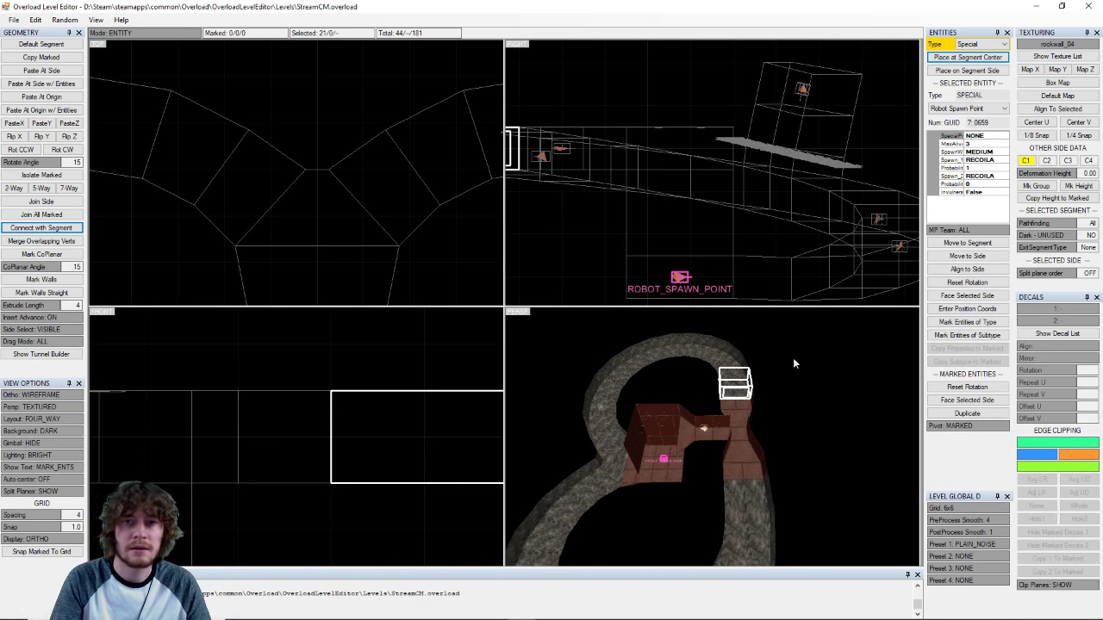
click(998, 46)
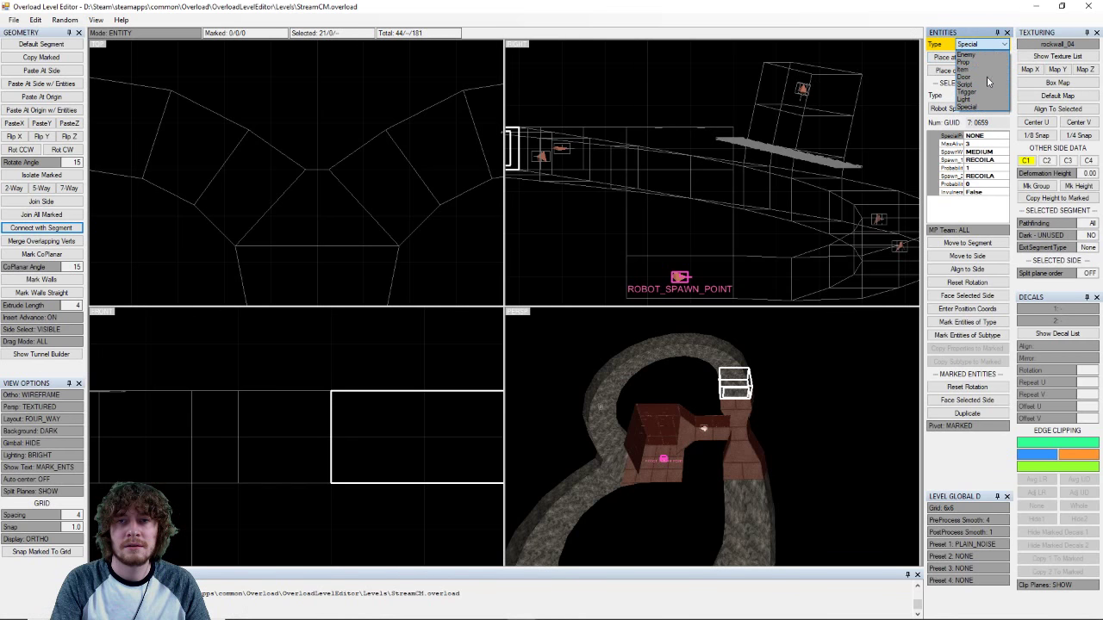
click(982, 64)
scroll(982, 67, up, 6)
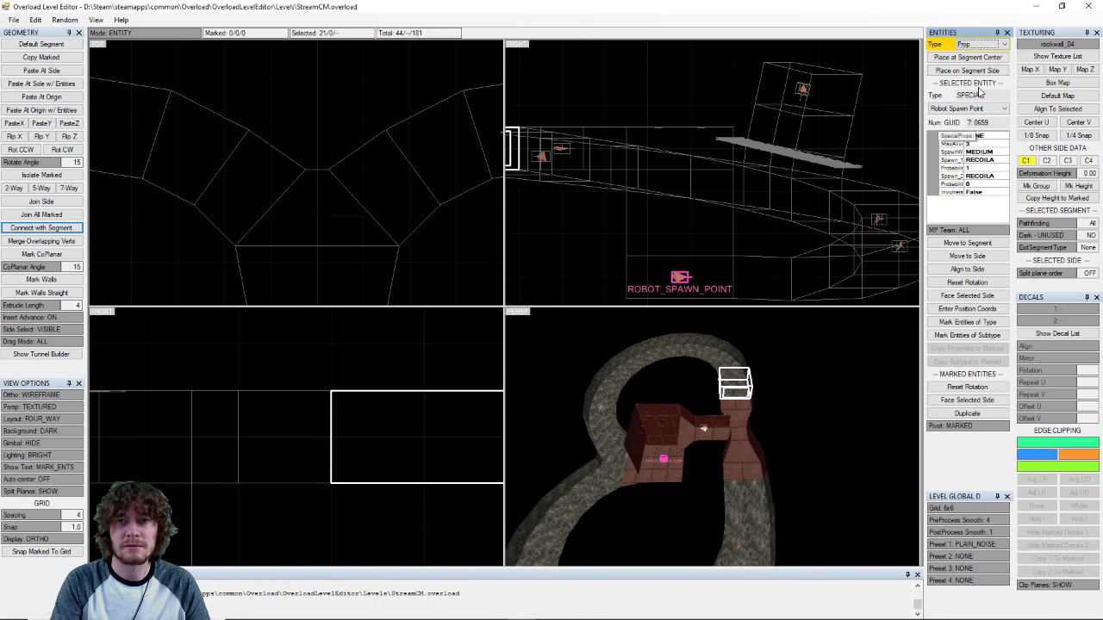
click(990, 45)
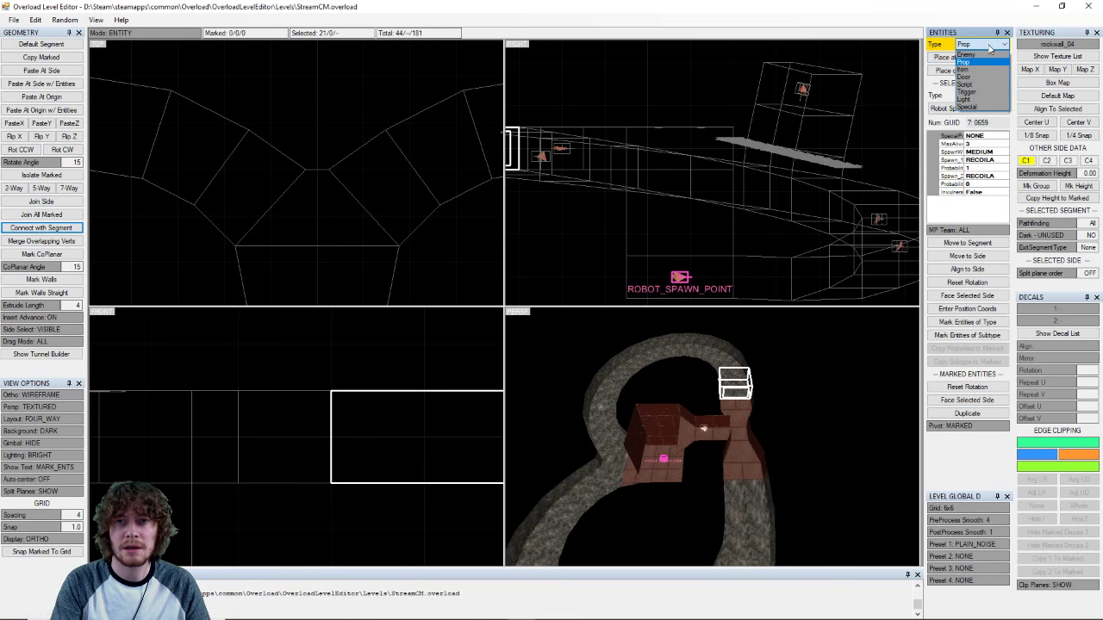
click(990, 49)
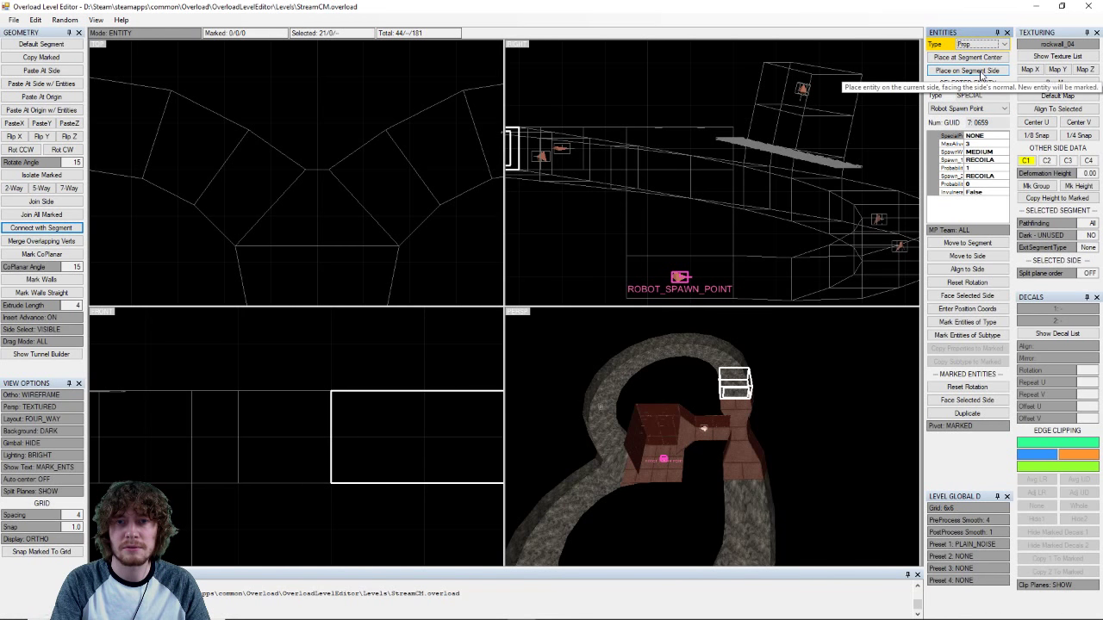
click(968, 57)
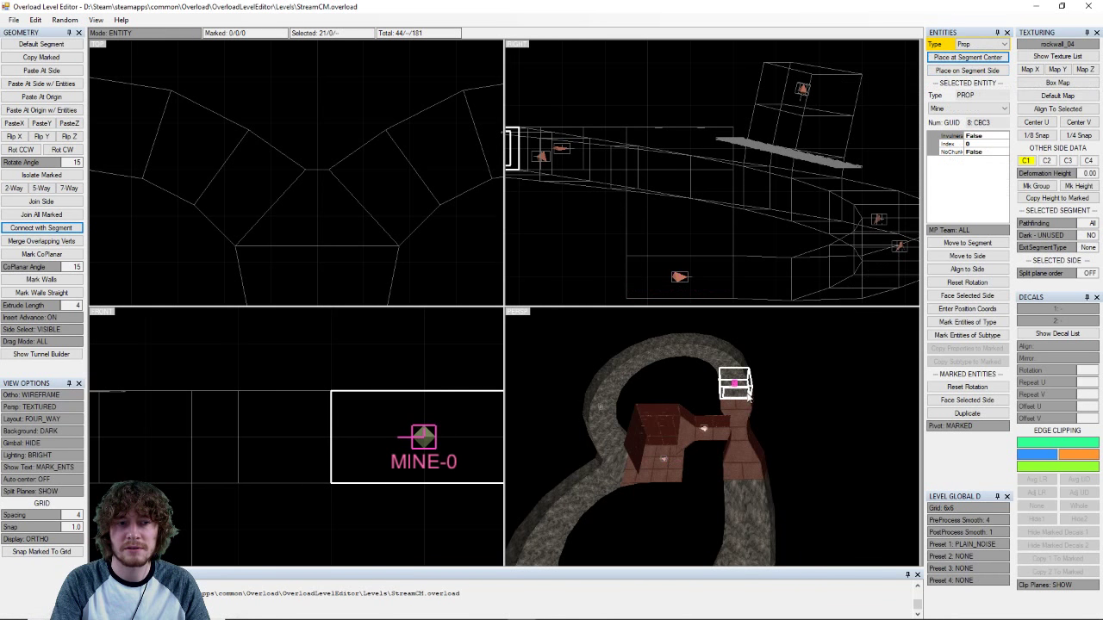
- Look through the available prop subtypes for the placed Mine entity
middle_drag(748, 395, 735, 396)
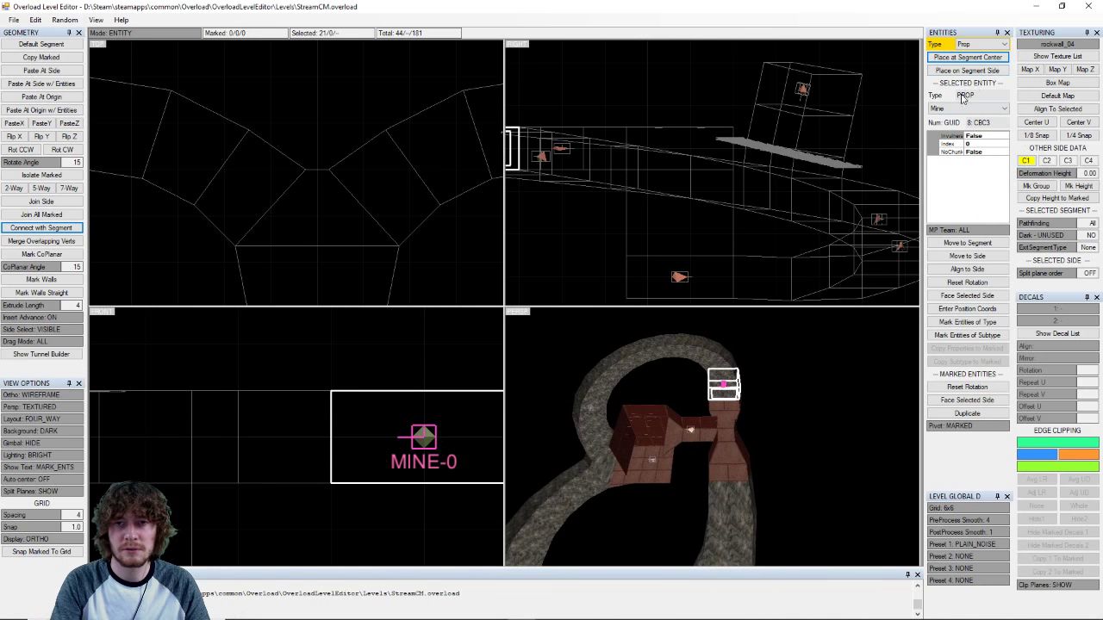
click(966, 109)
scroll(973, 330, down, 4)
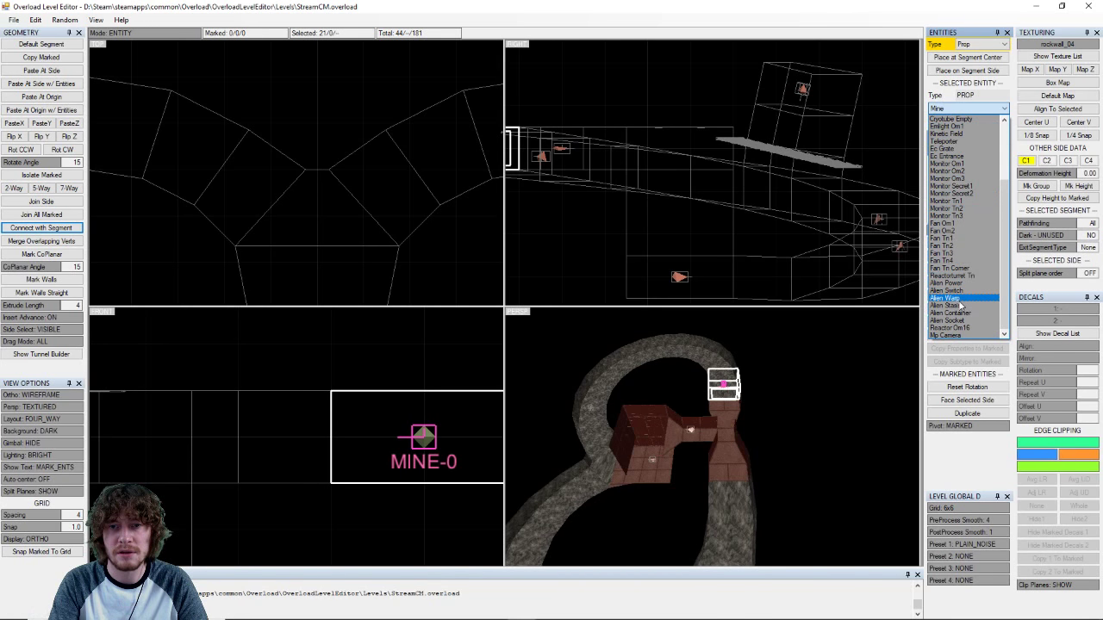
scroll(966, 194, up, 2)
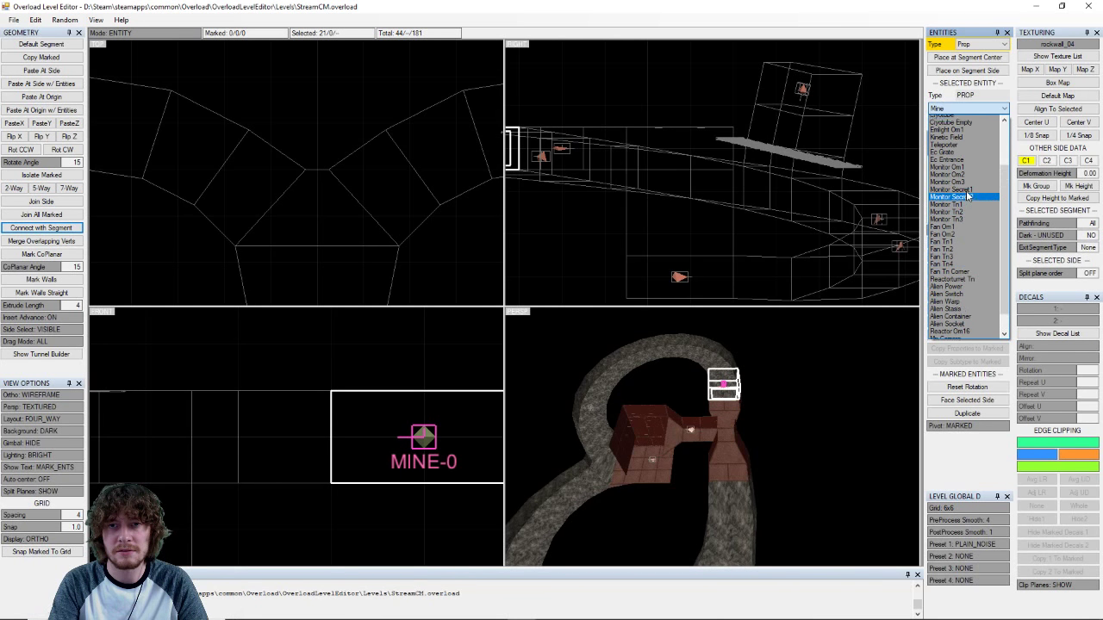
scroll(965, 190, up, 3)
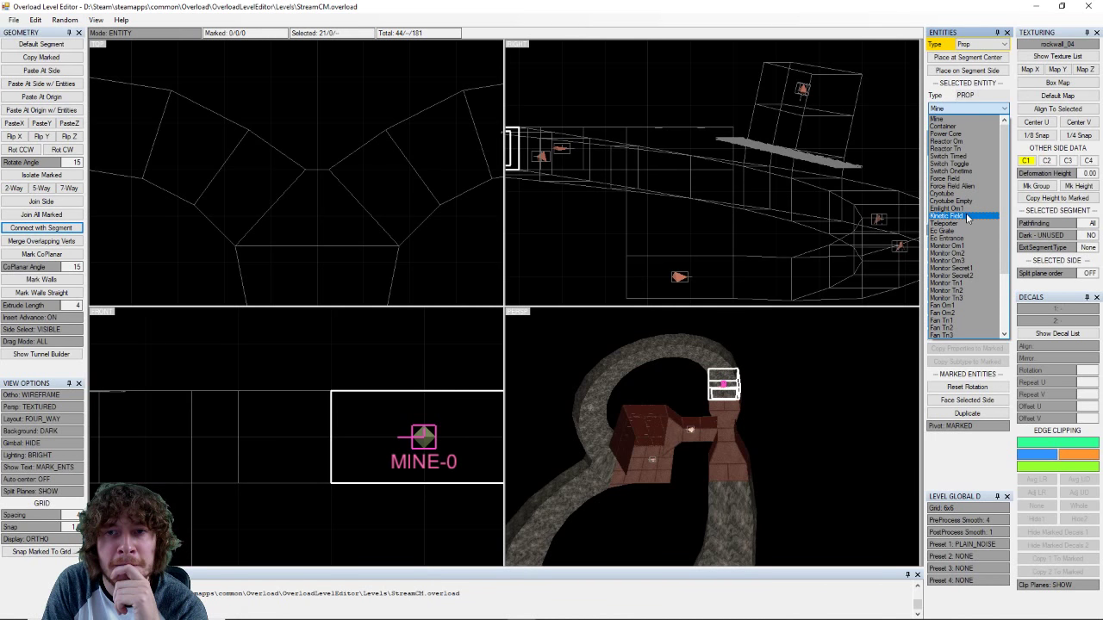
scroll(966, 218, down, 4)
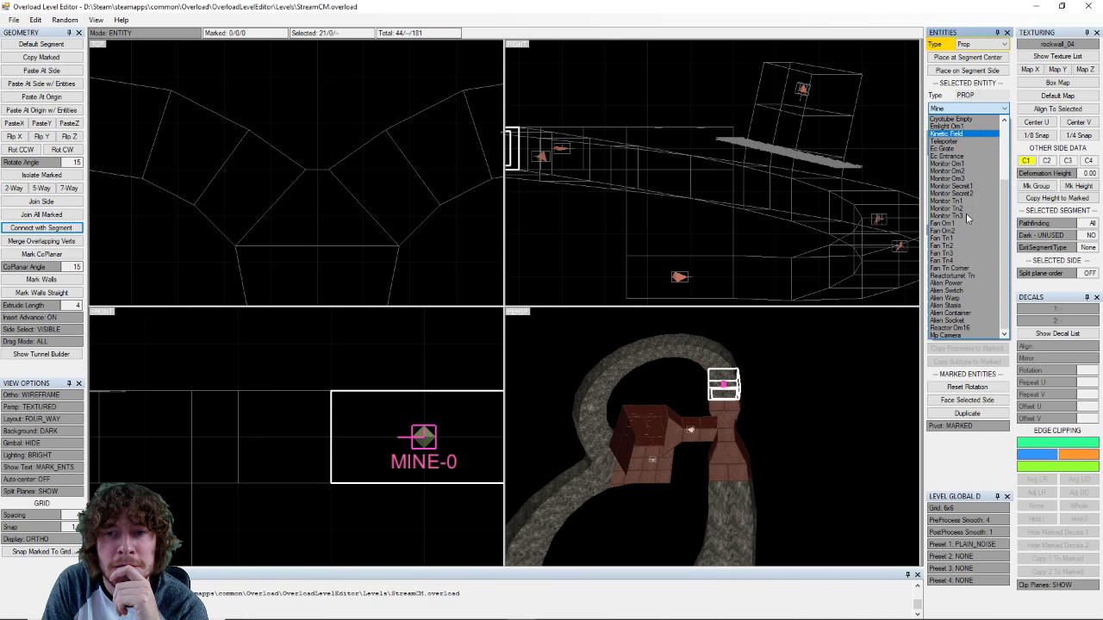
- Place an Item entity at the centre of the rock tunnel bend just past the Mine and set its subtype to Cm Spawn
click(978, 48)
click(976, 50)
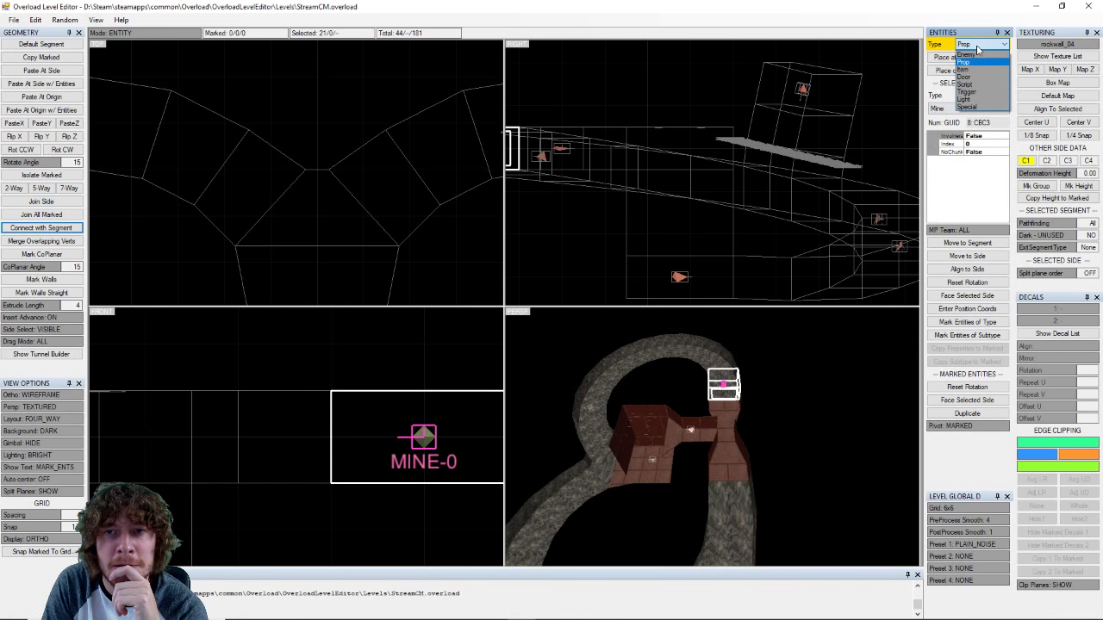
click(963, 69)
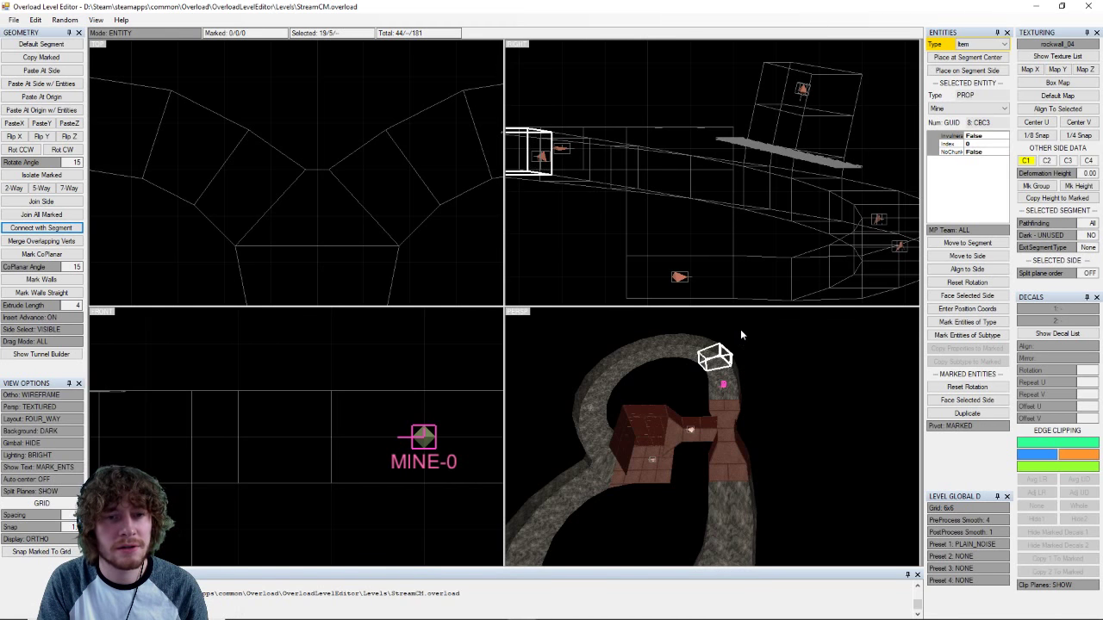
click(959, 58)
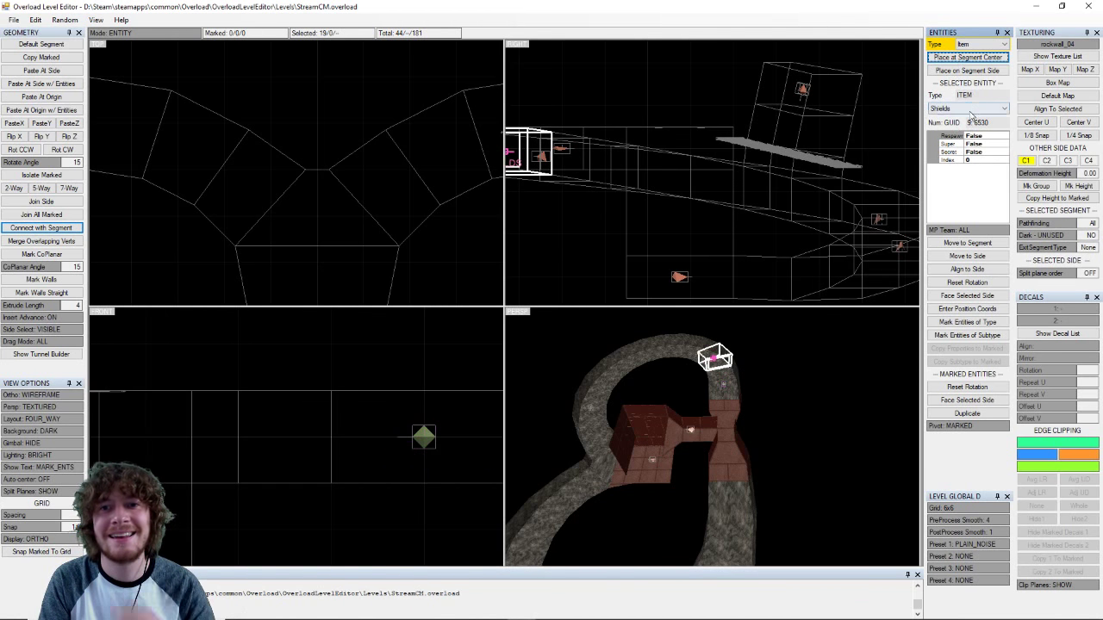
click(970, 108)
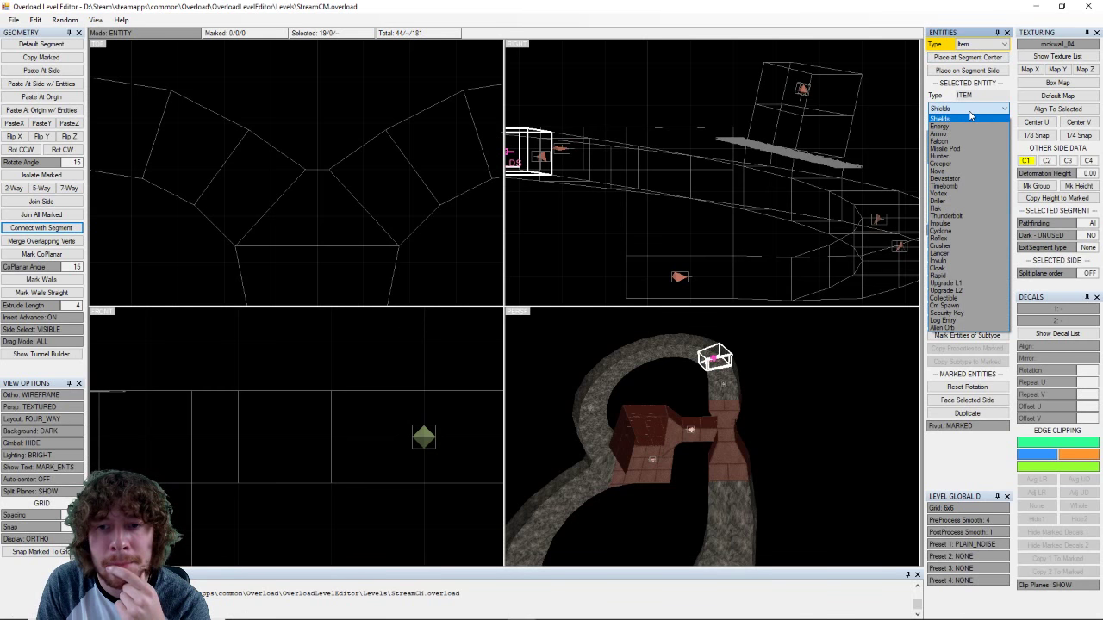
click(946, 305)
- Delete the Mine prop from the rock segment next to the red corridor
click(725, 384)
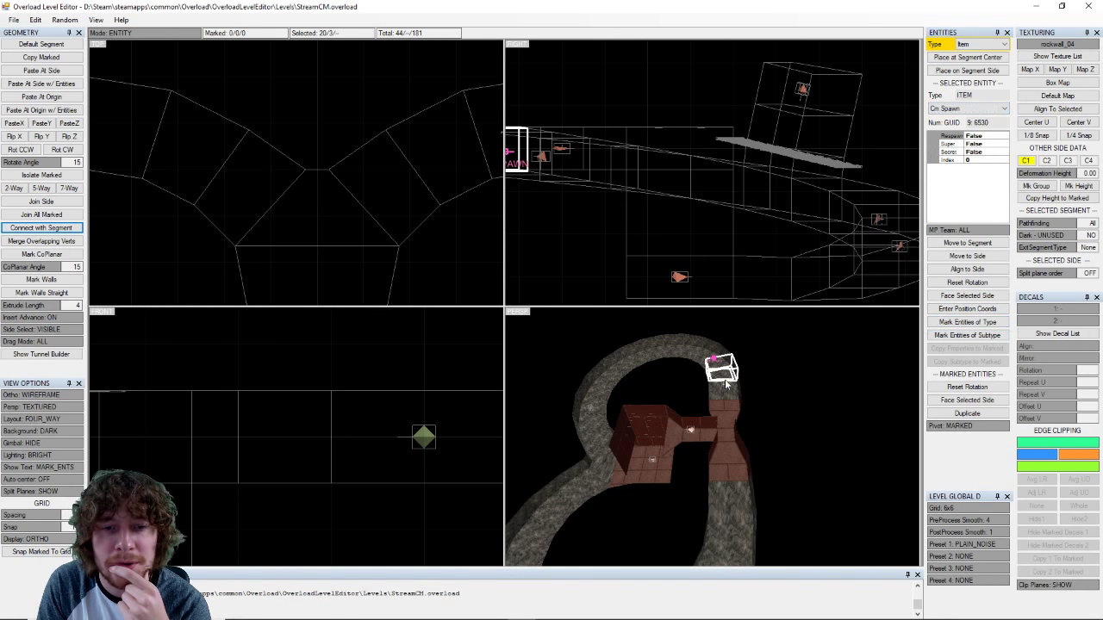
click(724, 386)
scroll(738, 384, up, 2)
key(Escape)
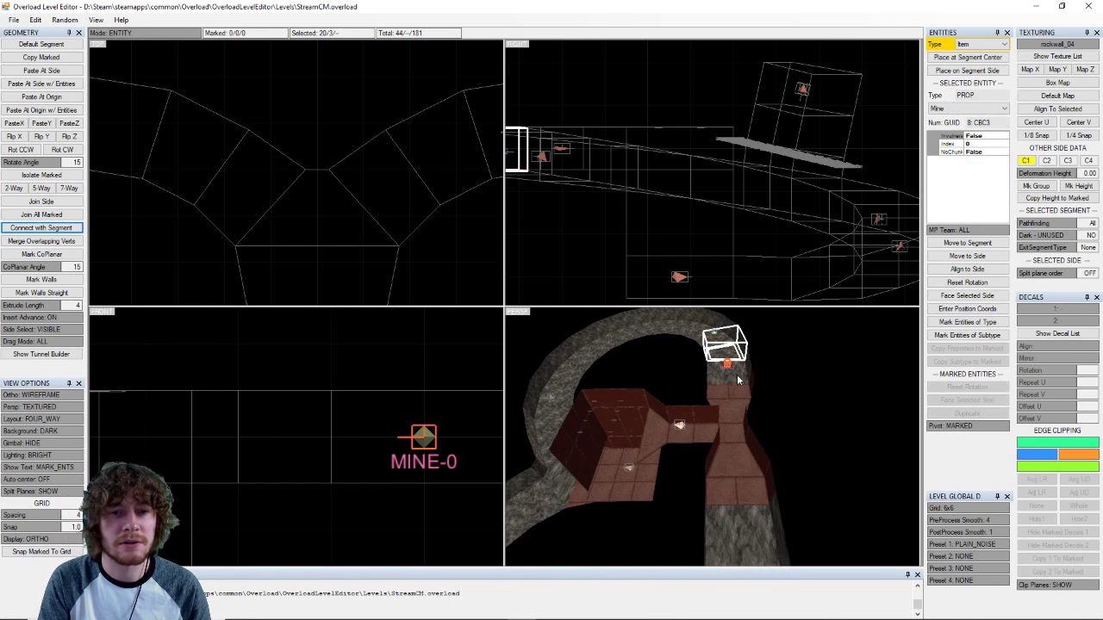
key(Delete)
- Place a Cm Spawn item at the centre of the rock curve segment between the grate and the neighbouring robot spawn
right_drag(738, 382, 793, 389)
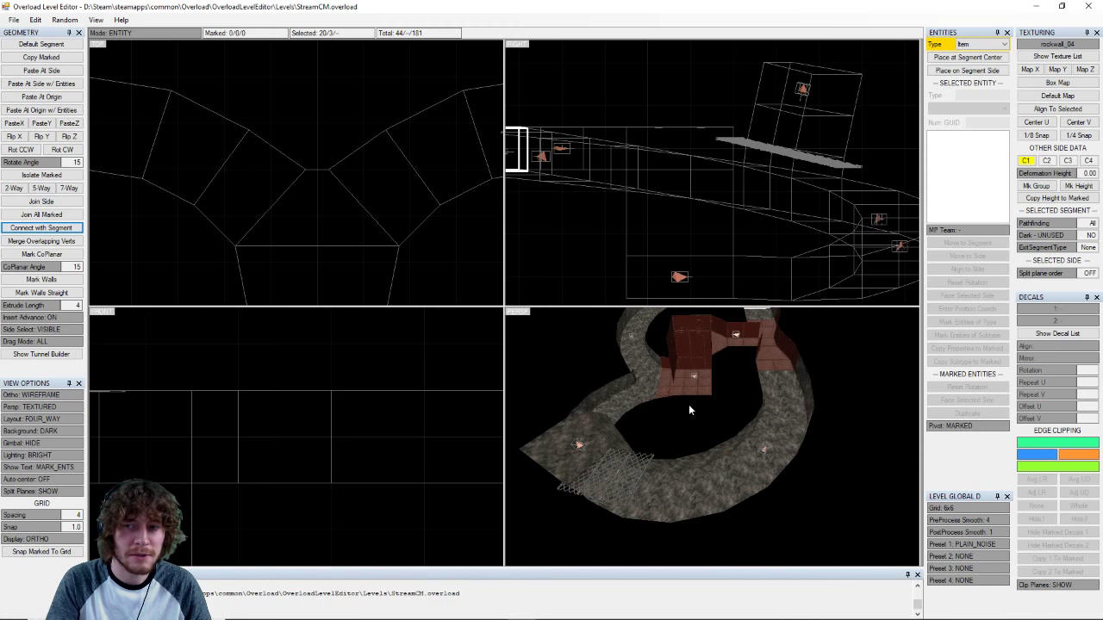
right_drag(689, 405, 722, 465)
scroll(756, 475, up, 3)
right_drag(721, 402, 698, 381)
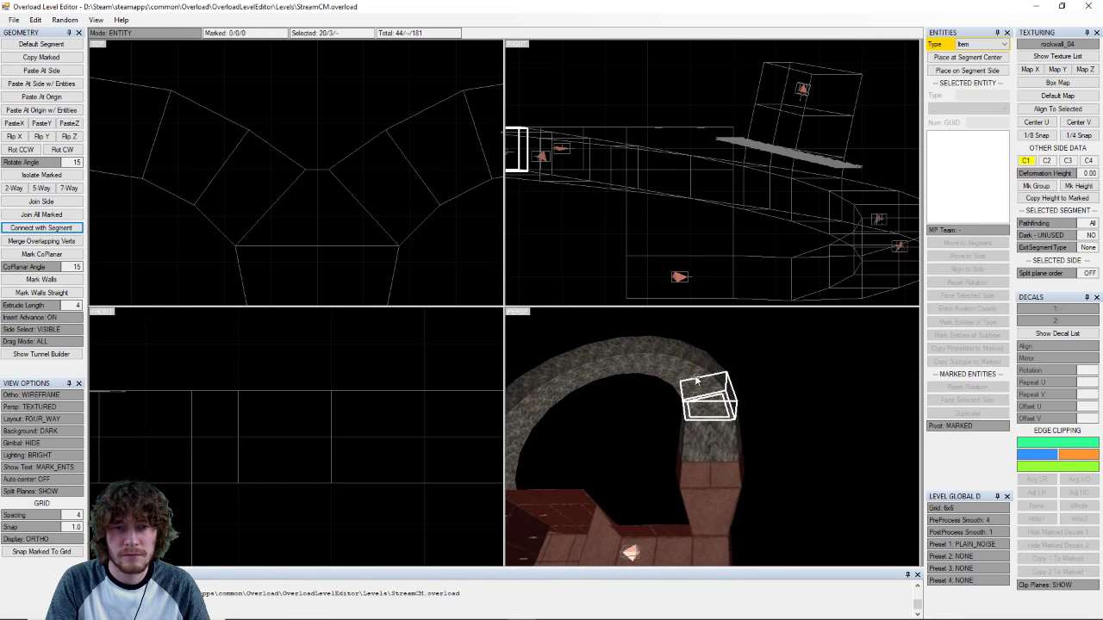
click(698, 381)
right_drag(768, 369, 848, 379)
click(659, 481)
click(743, 438)
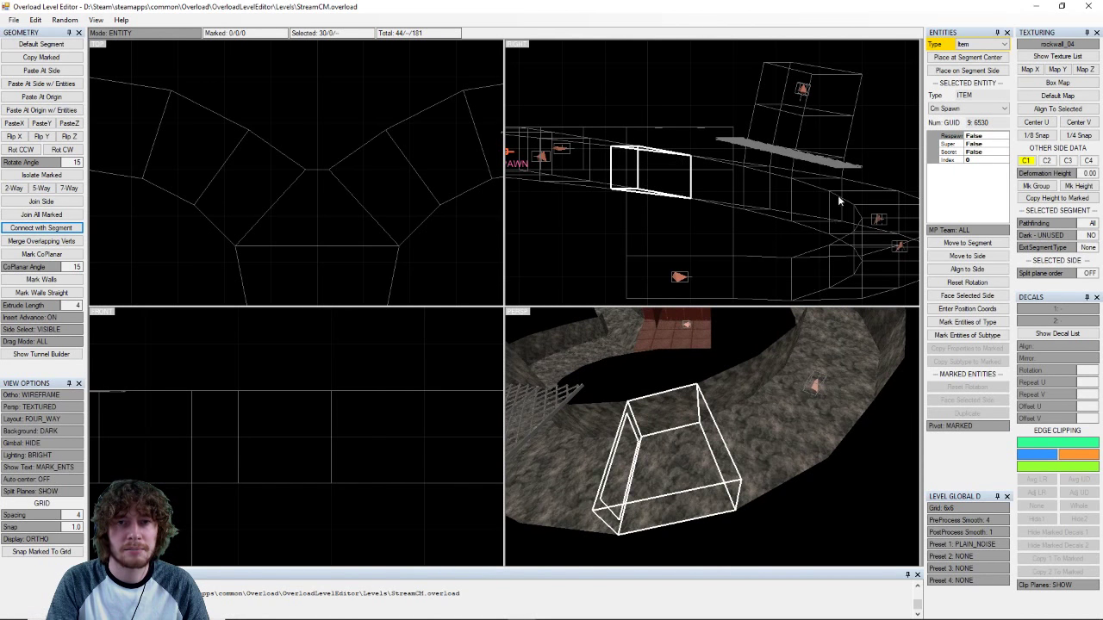
click(968, 58)
- Add a Cm Spawn item at the centre of the rock tunnel segment beside the red room's floor
right_drag(757, 370, 671, 430)
click(670, 430)
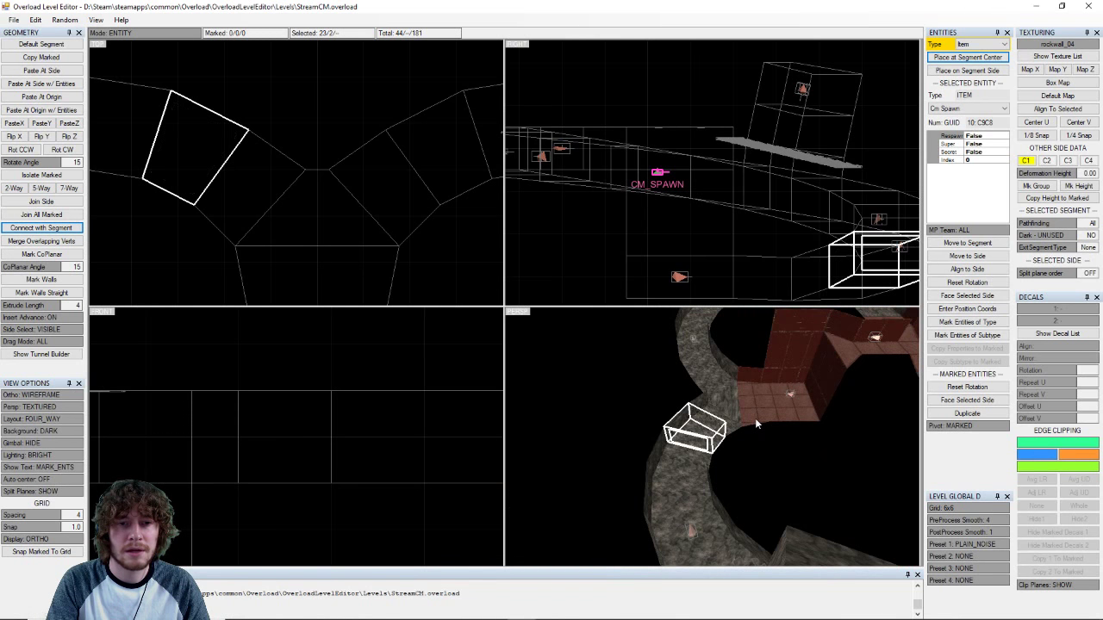
click(968, 58)
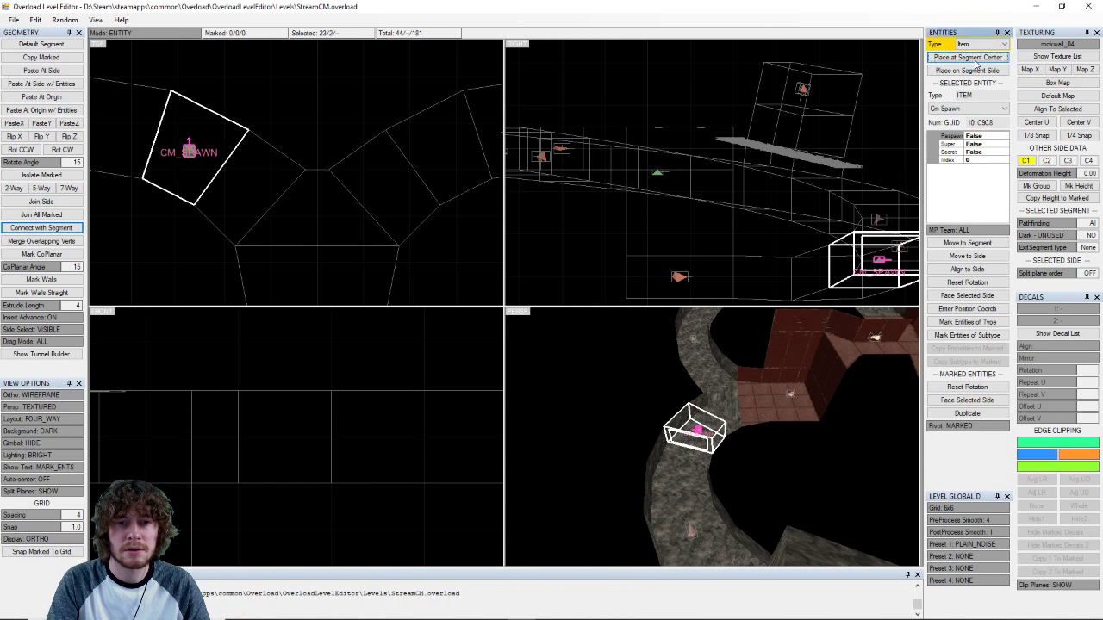
- Place a Cm Spawn item at the centre of the red corridor segment next to the Player Start
mouse_move(726, 446)
right_down()
mouse_move(734, 415)
mouse_move(739, 457)
mouse_move(731, 433)
right_up()
click(731, 434)
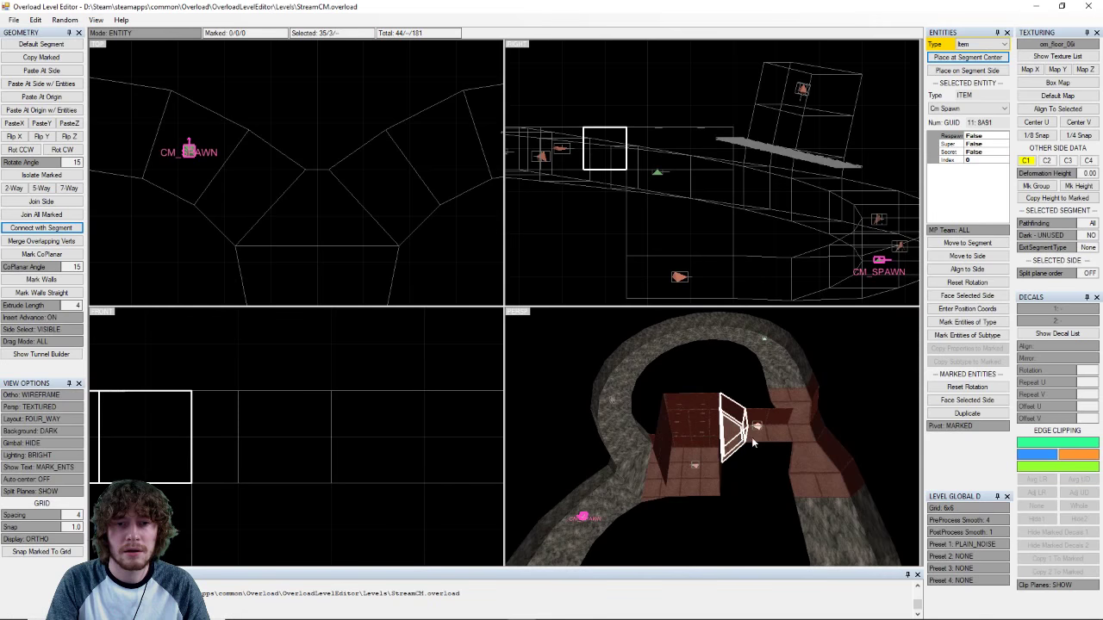
click(781, 433)
click(825, 448)
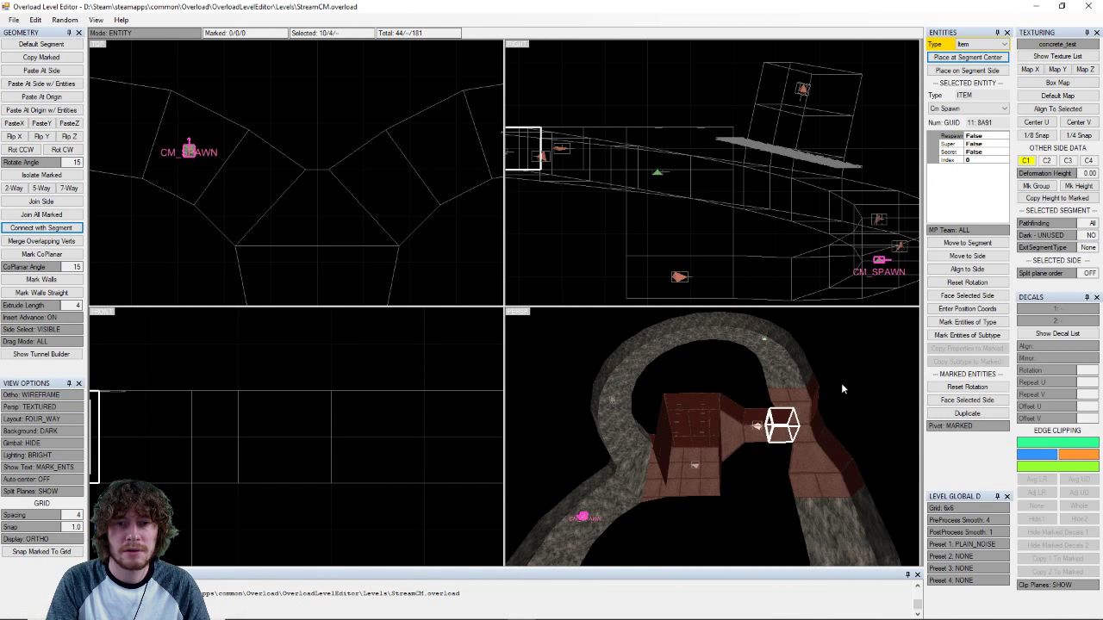
click(968, 58)
- Place a Cm Spawn item at the centre of a segment in the far curve of the rock loop behind the red room
right_drag(806, 432, 803, 507)
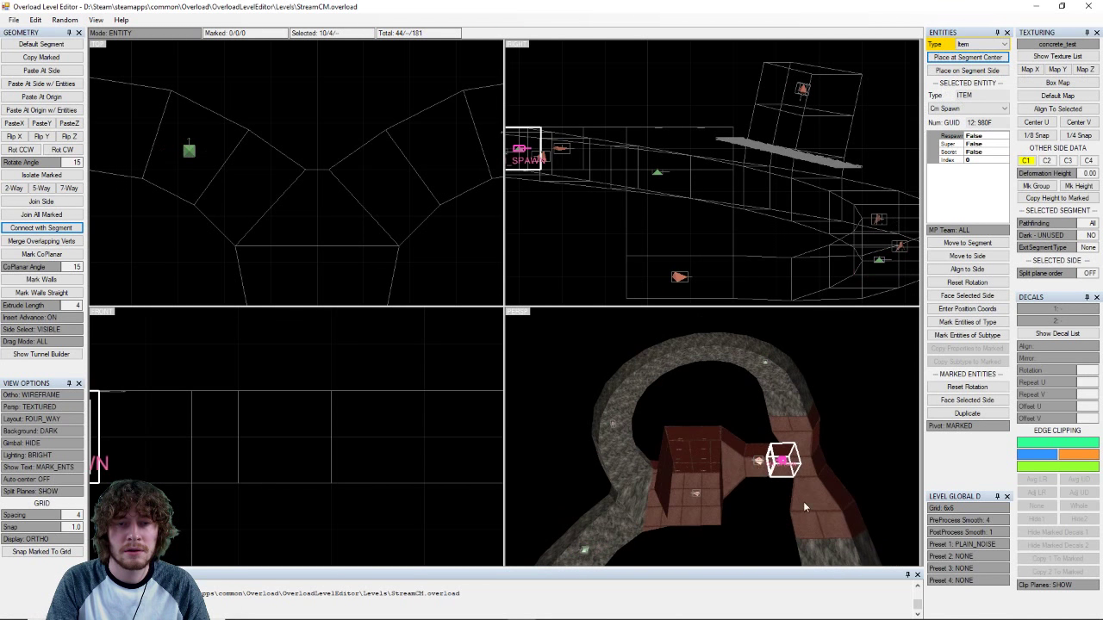
click(657, 363)
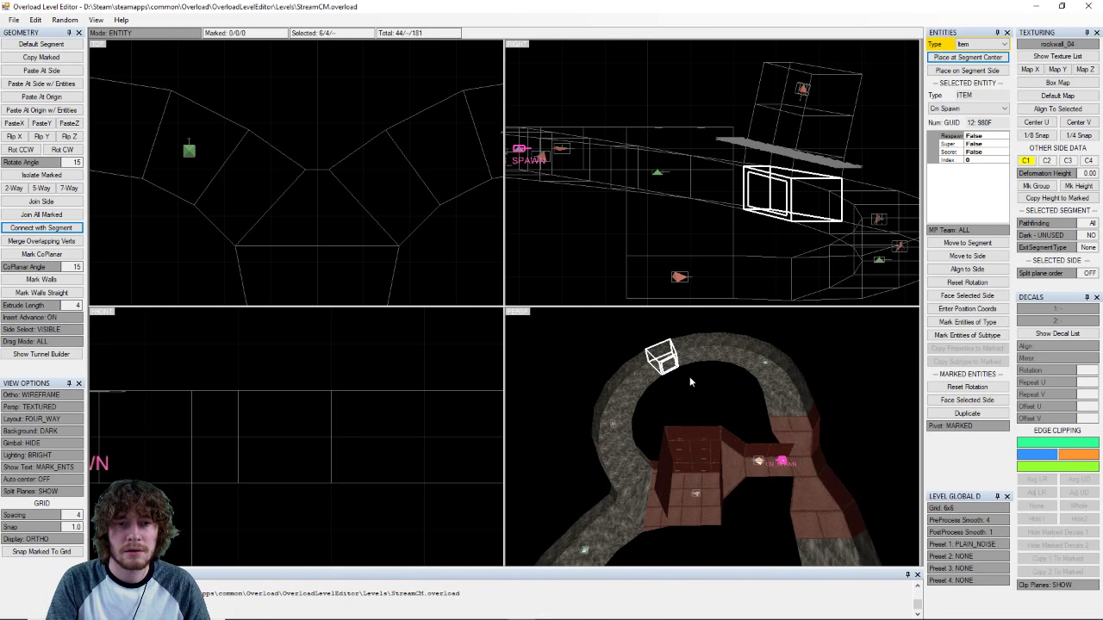
key(s)
key(s)
key(s)
key(s)
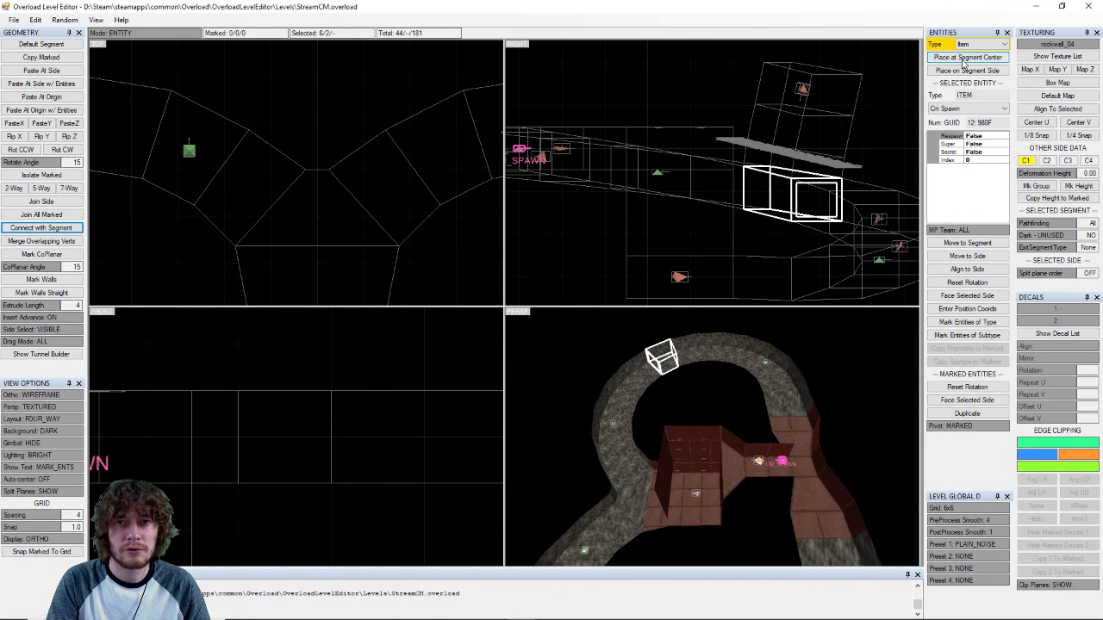
click(966, 58)
mouse_move(681, 421)
right_down()
mouse_move(685, 410)
mouse_move(647, 479)
mouse_move(785, 474)
mouse_move(754, 469)
mouse_move(781, 463)
mouse_move(764, 463)
mouse_move(729, 480)
right_up()
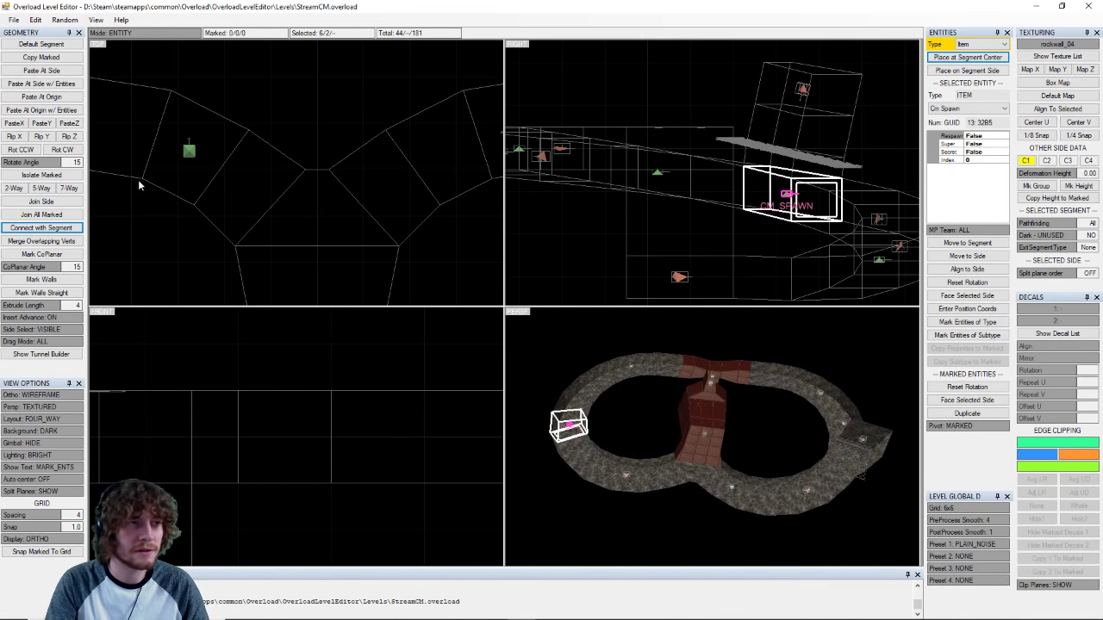
- Export the level for Challenge Mode as StreamCM.cm, replacing the existing file
click(12, 20)
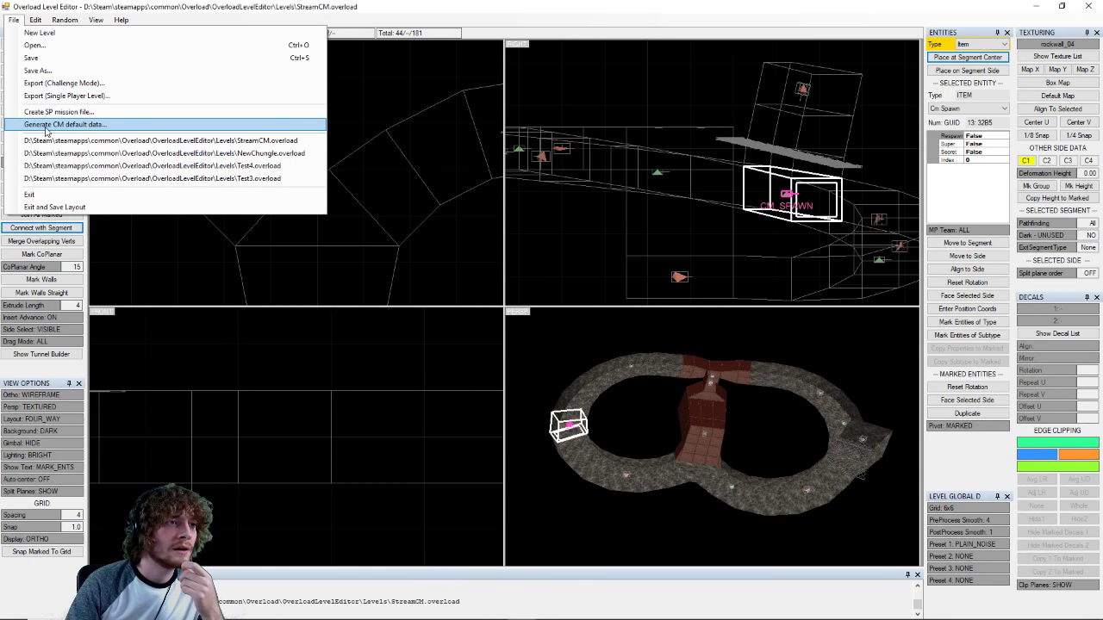
click(62, 83)
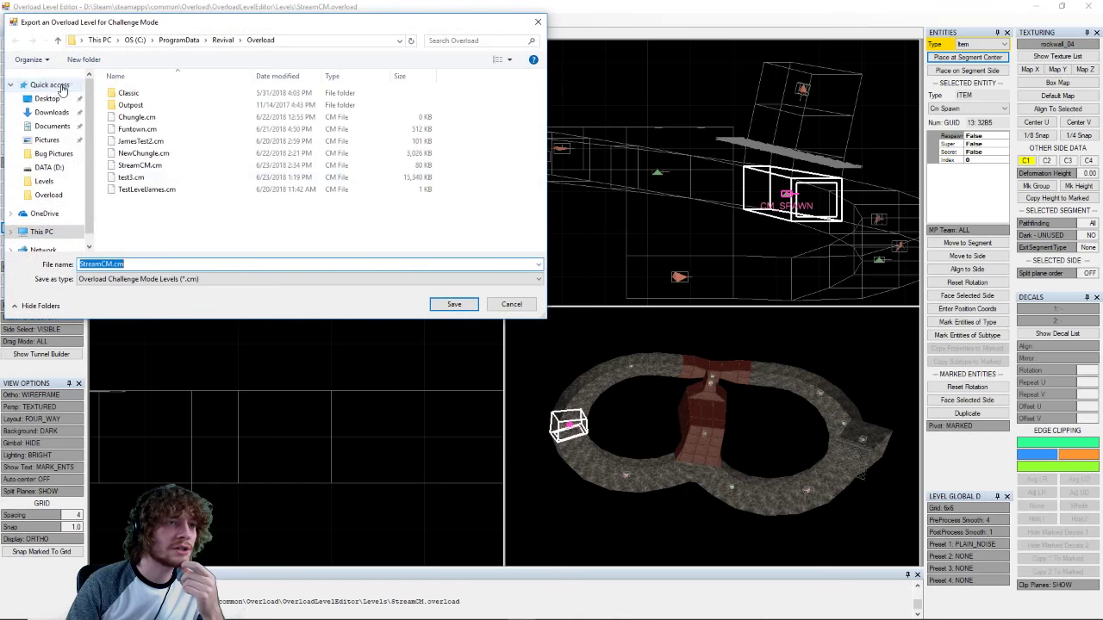
click(440, 307)
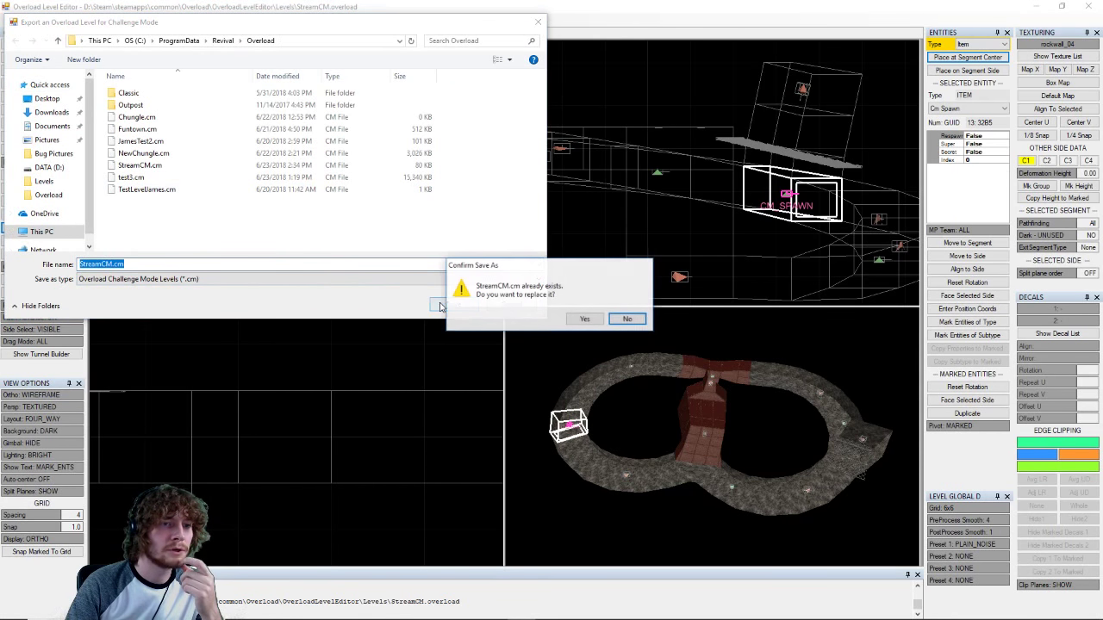
click(583, 319)
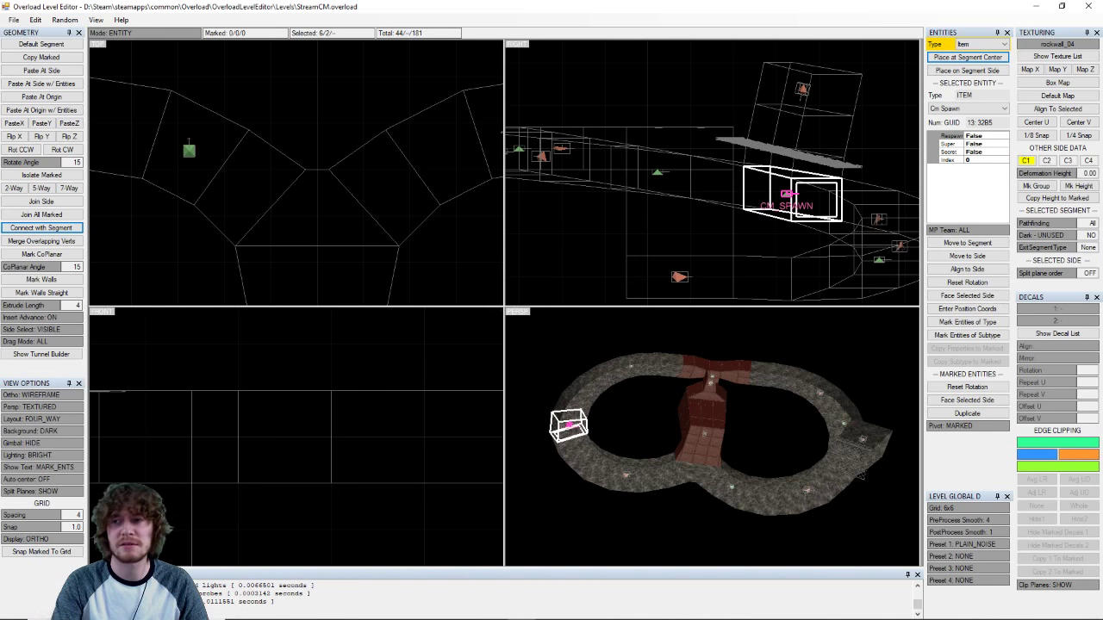
- Switch to the Overload game, look through the Challenge Mode level list for StreamCM, and quit the game
scroll(477, 390, down, 2)
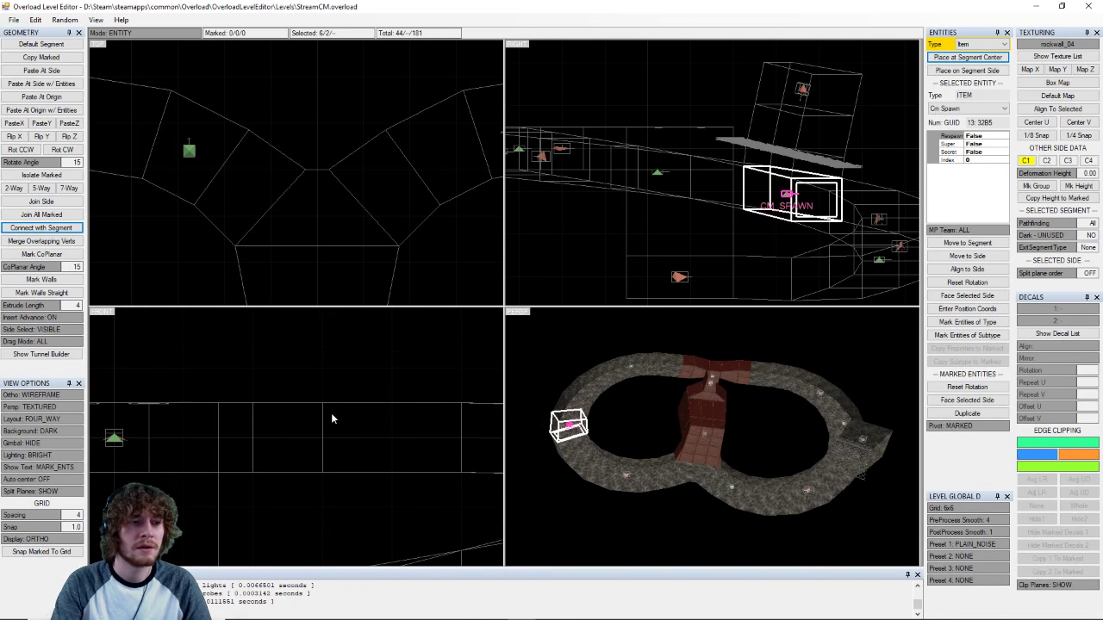
scroll(397, 431, down, 2)
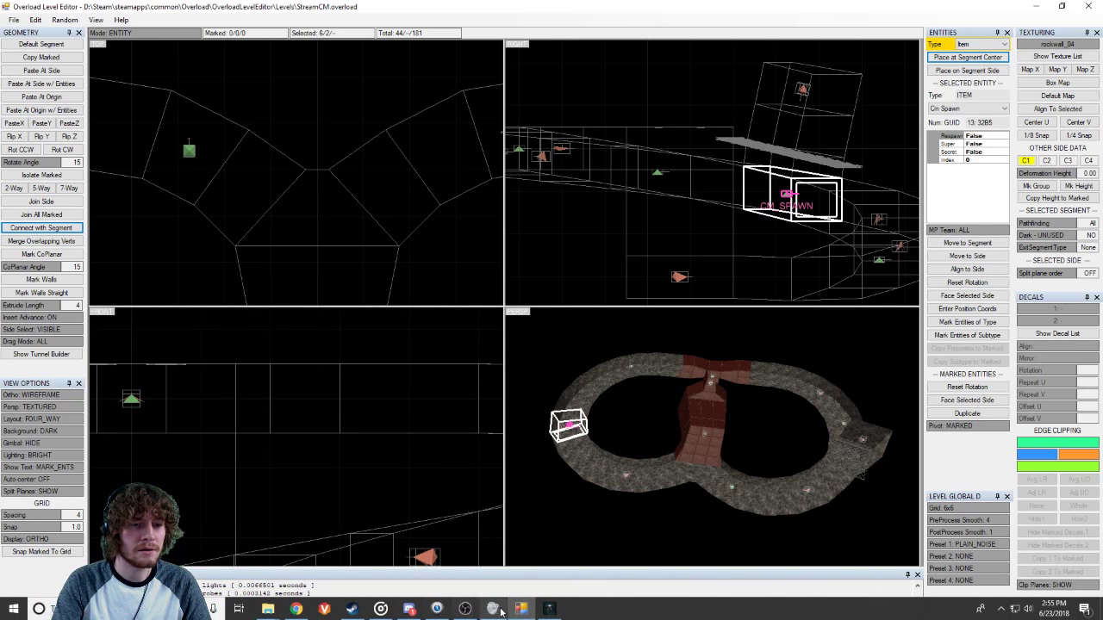
click(548, 609)
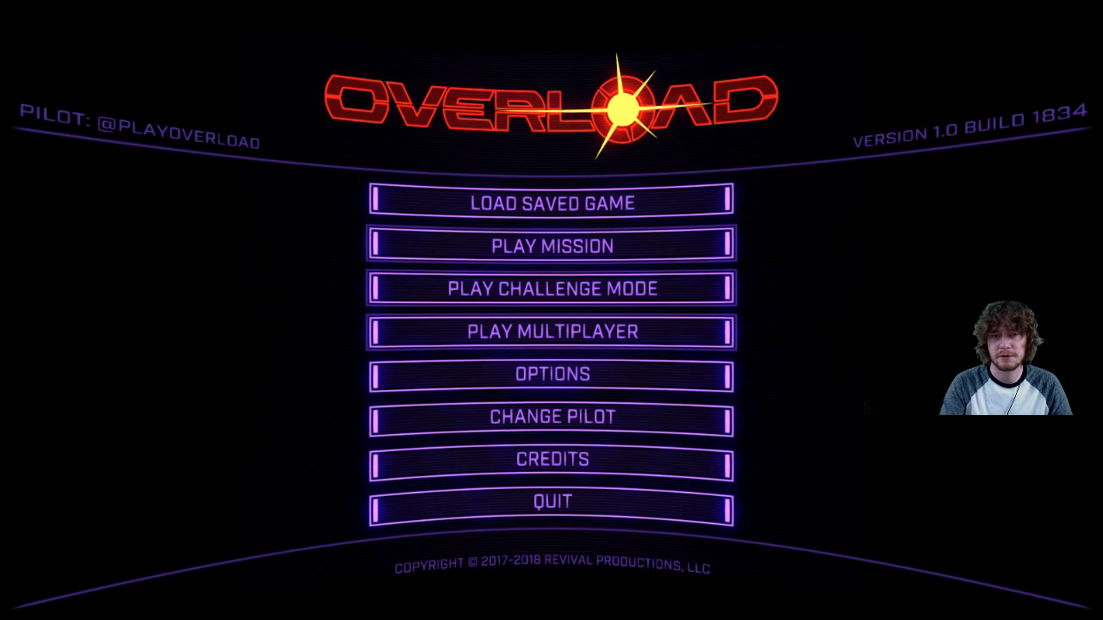
click(607, 288)
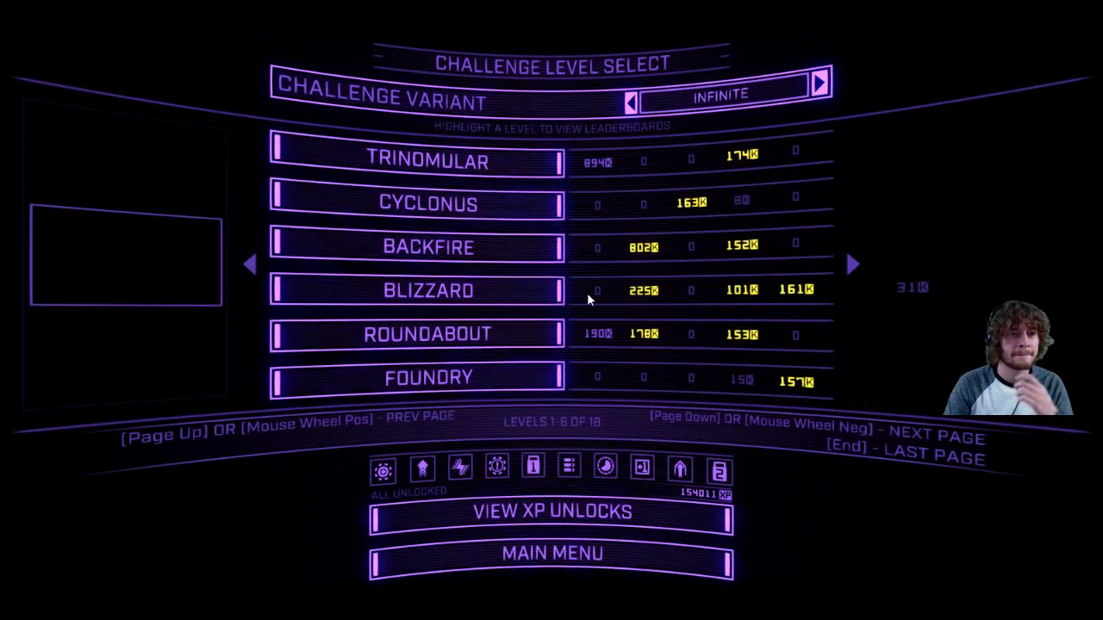
scroll(587, 292, down, 2)
scroll(588, 302, up, 1)
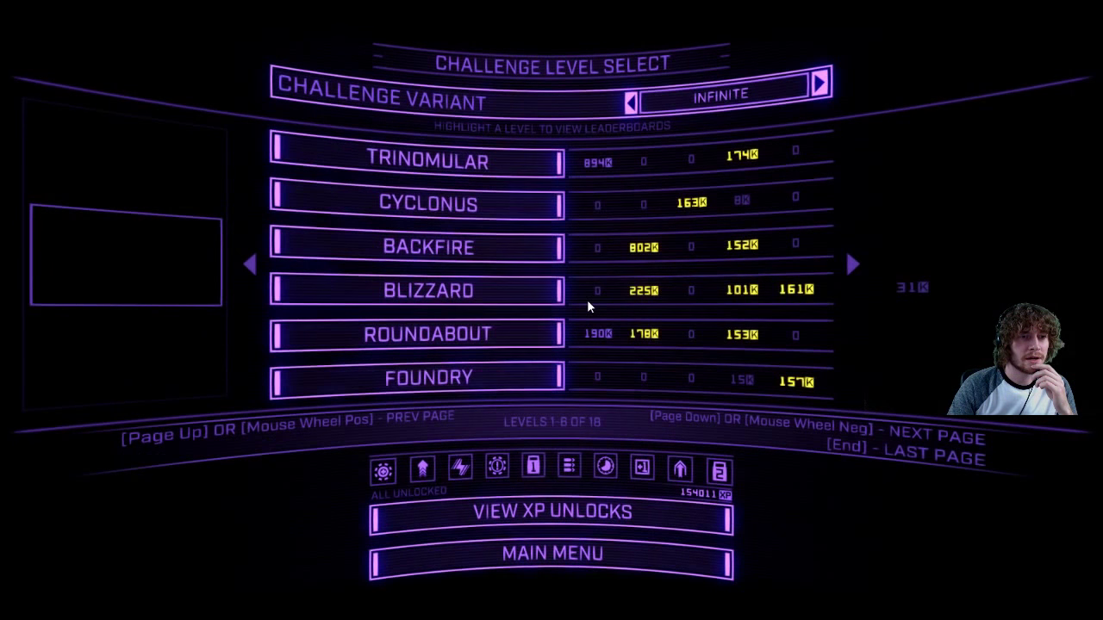
scroll(587, 302, down, 1)
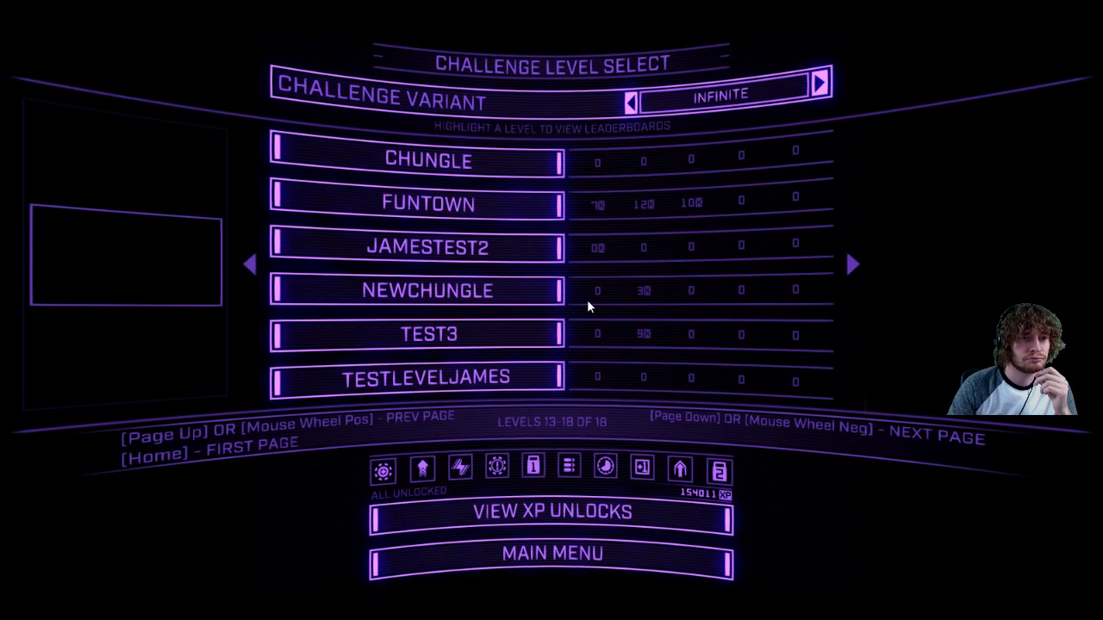
click(531, 565)
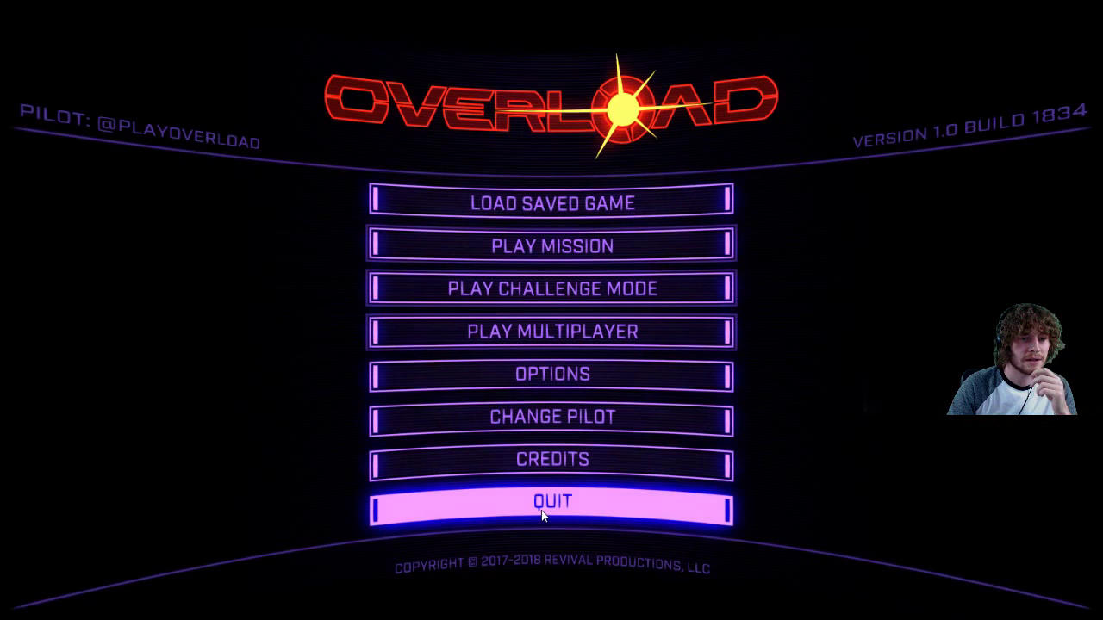
click(552, 522)
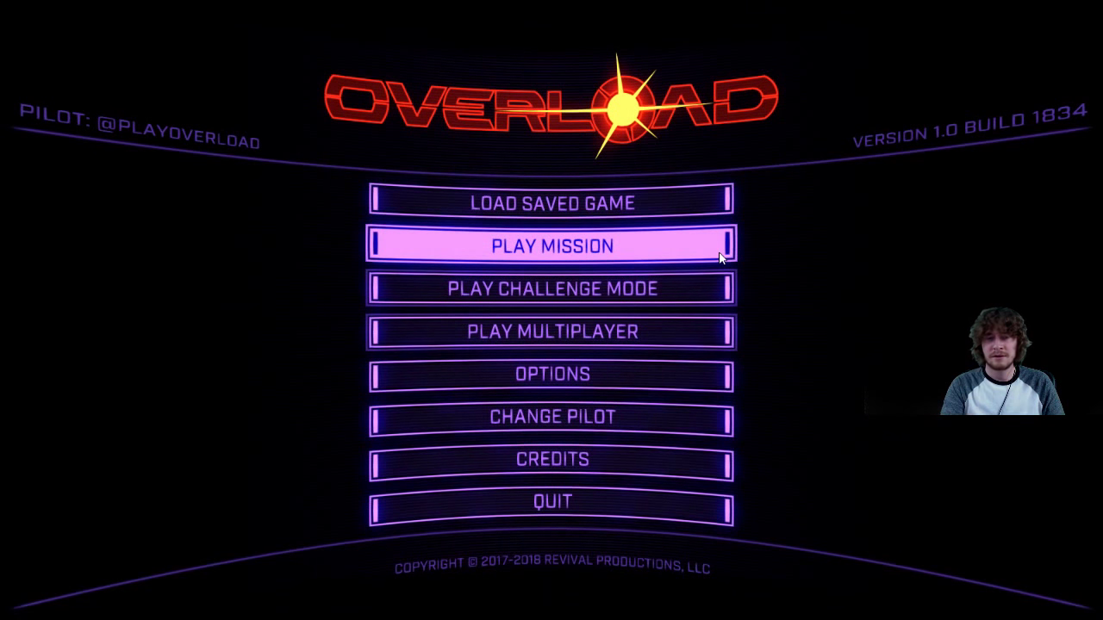
- Start the StreamCM level in Challenge Mode with the Infinite variant at Trainee difficulty
click(660, 284)
scroll(641, 287, down, 2)
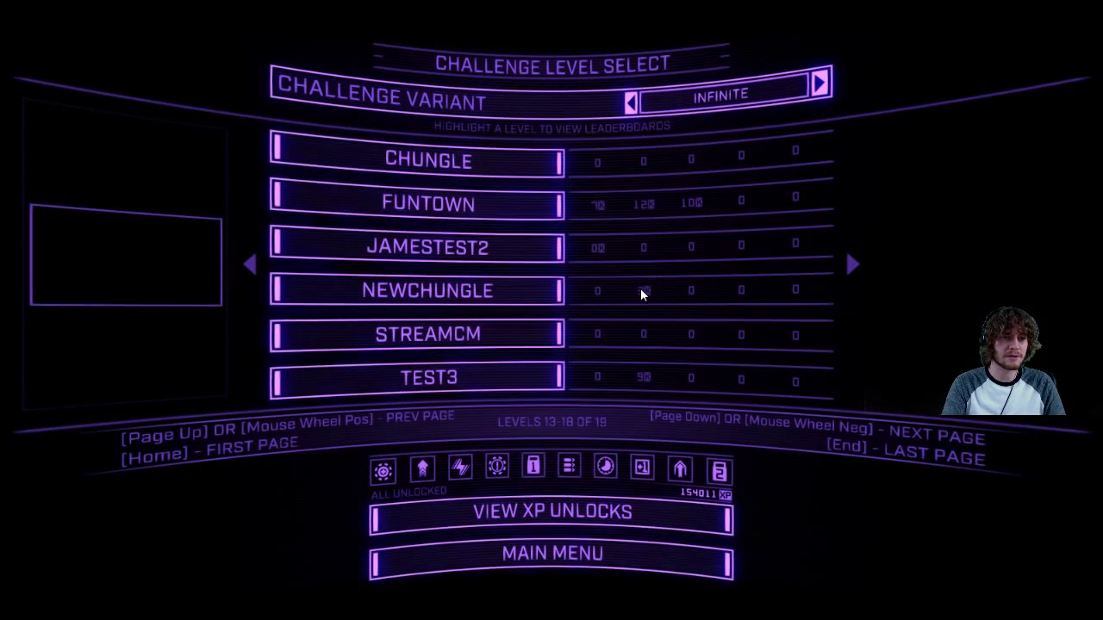
scroll(639, 293, up, 1)
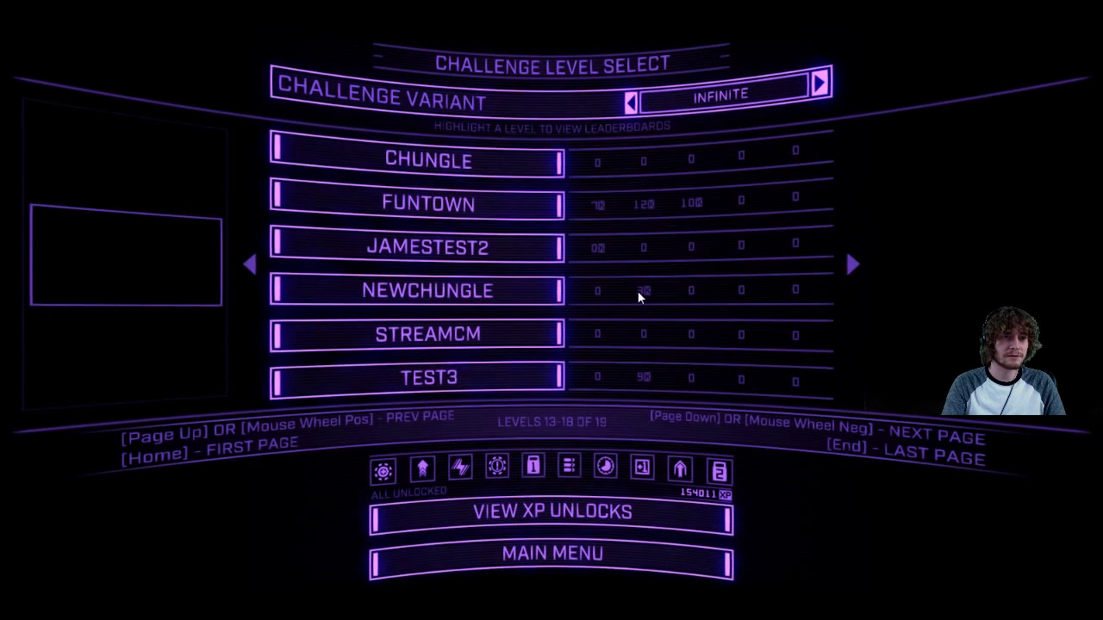
click(511, 327)
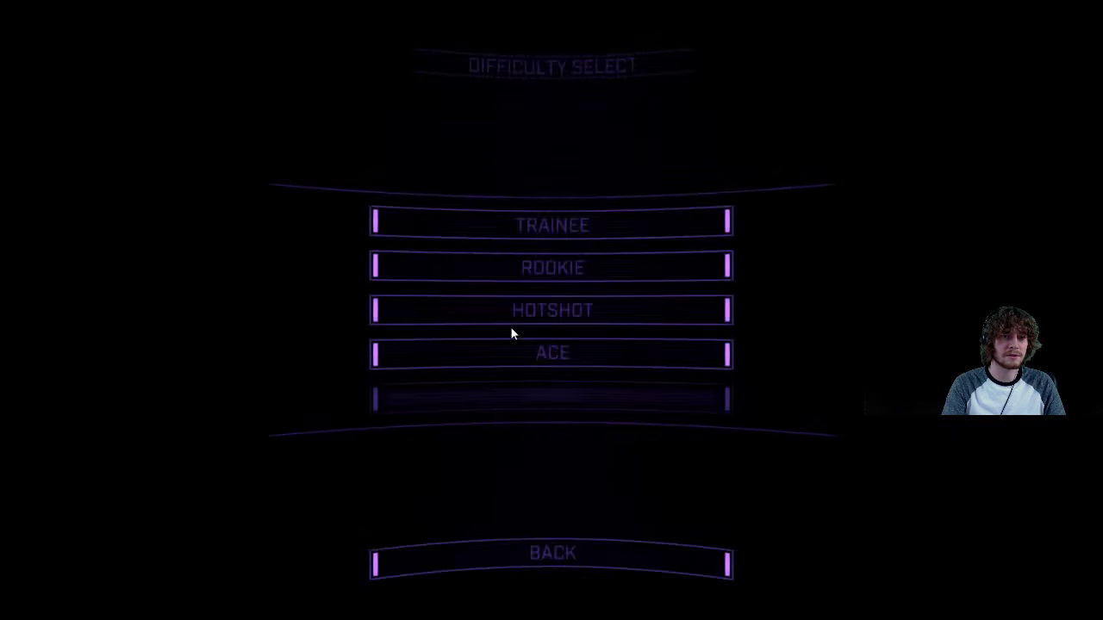
click(547, 224)
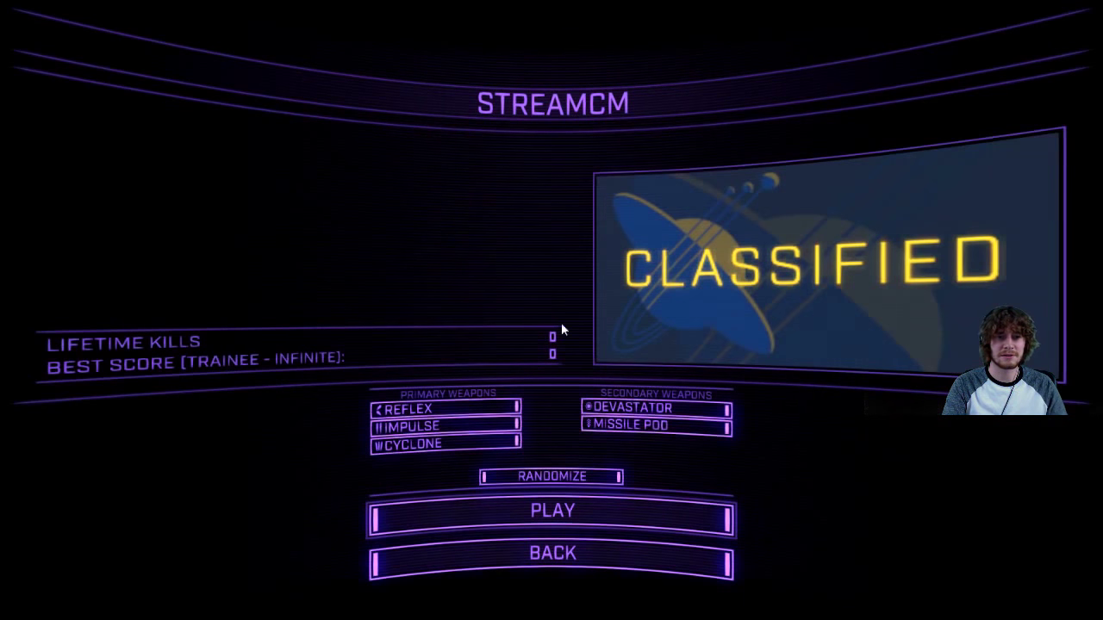
click(514, 506)
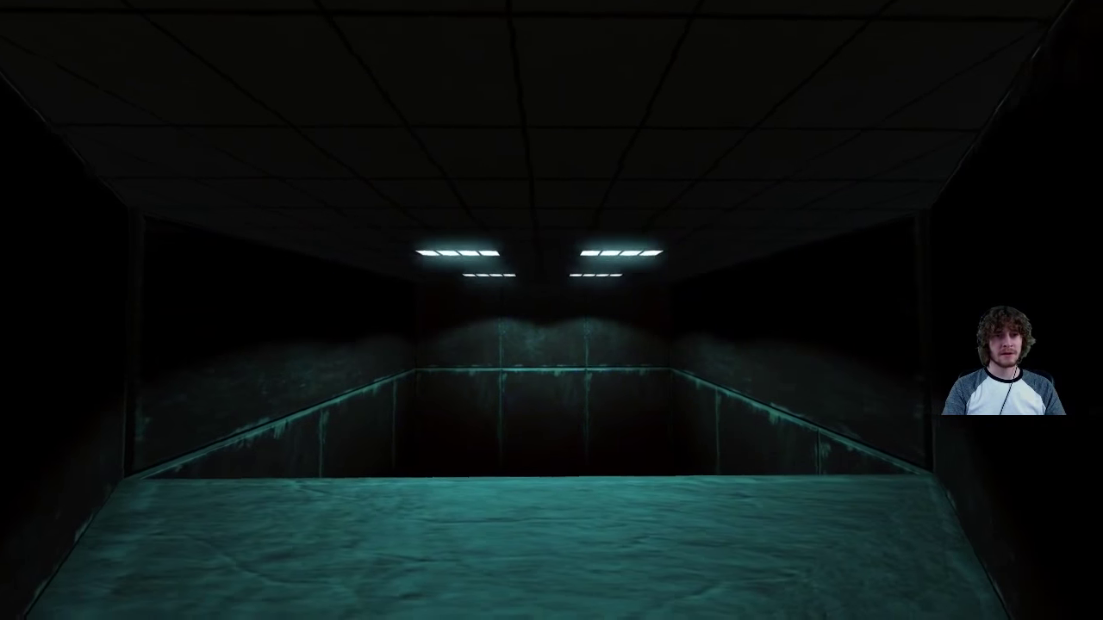
- Fly through StreamCM to test it, and quit the run to the main menu
key(w)
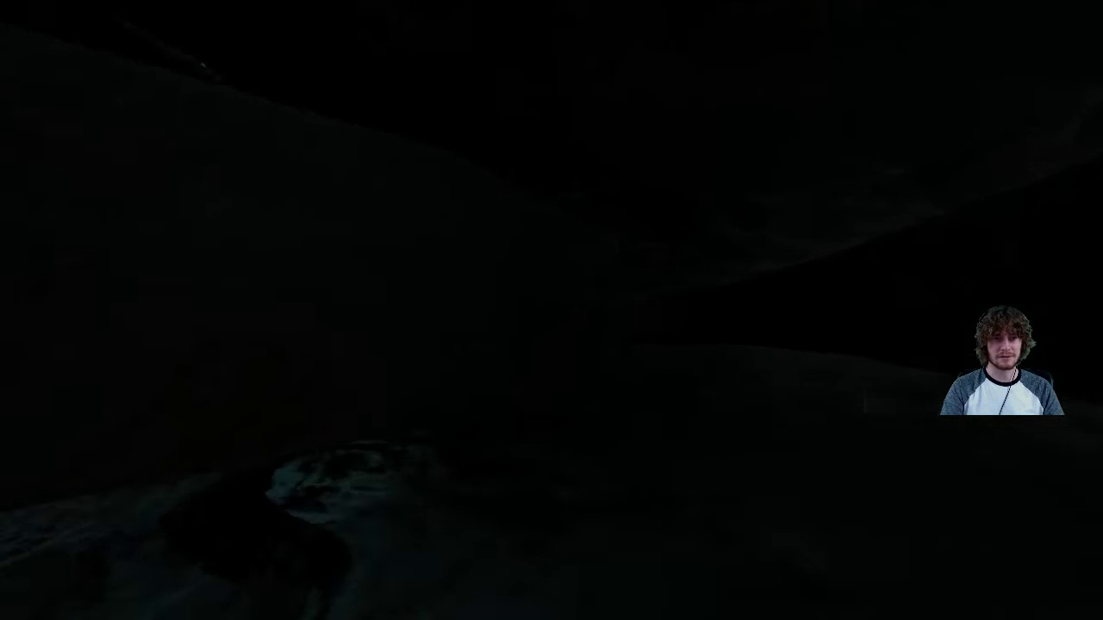
key(Escape)
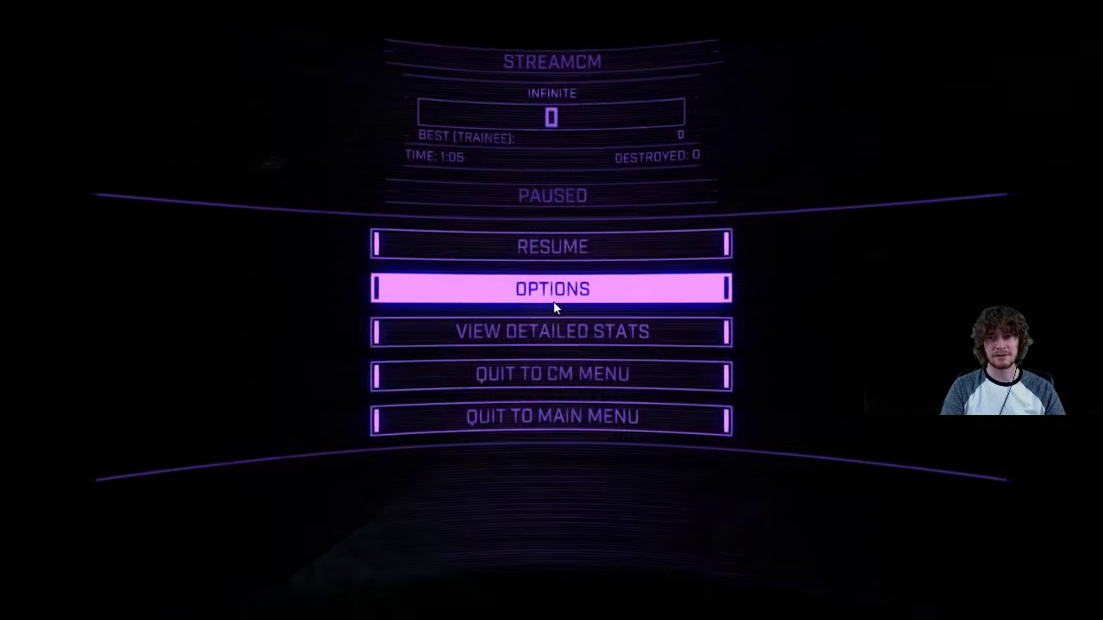
click(591, 422)
click(592, 306)
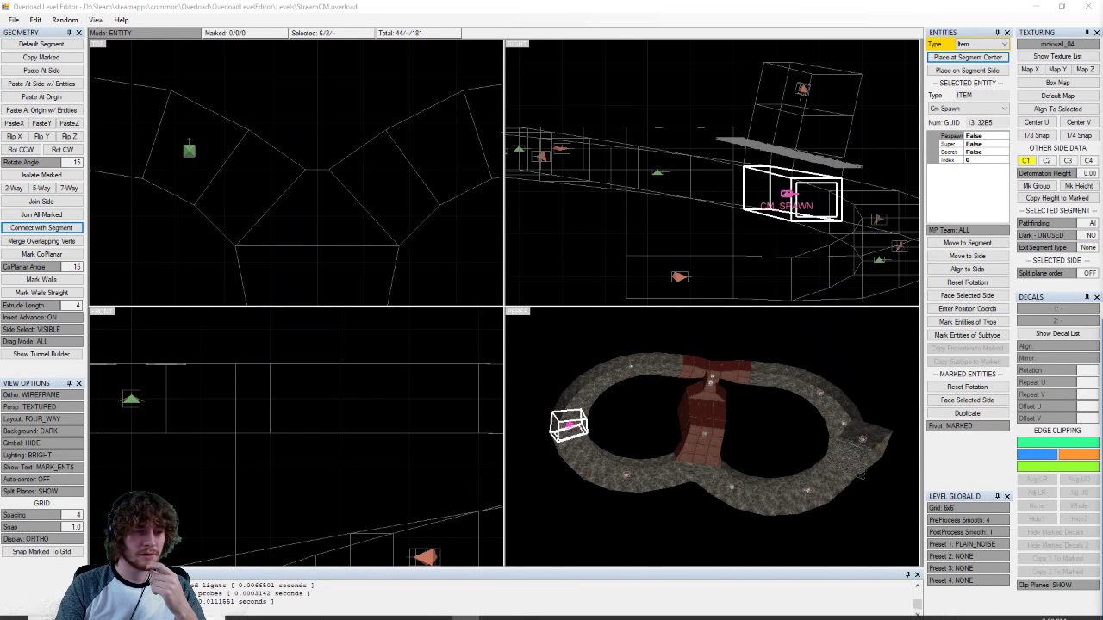
- Bring up the Revival\Overload folder in File Explorer and open the exported StreamCM.cm file, choosing an app for .cm files
mouse_move(265, 608)
click(233, 551)
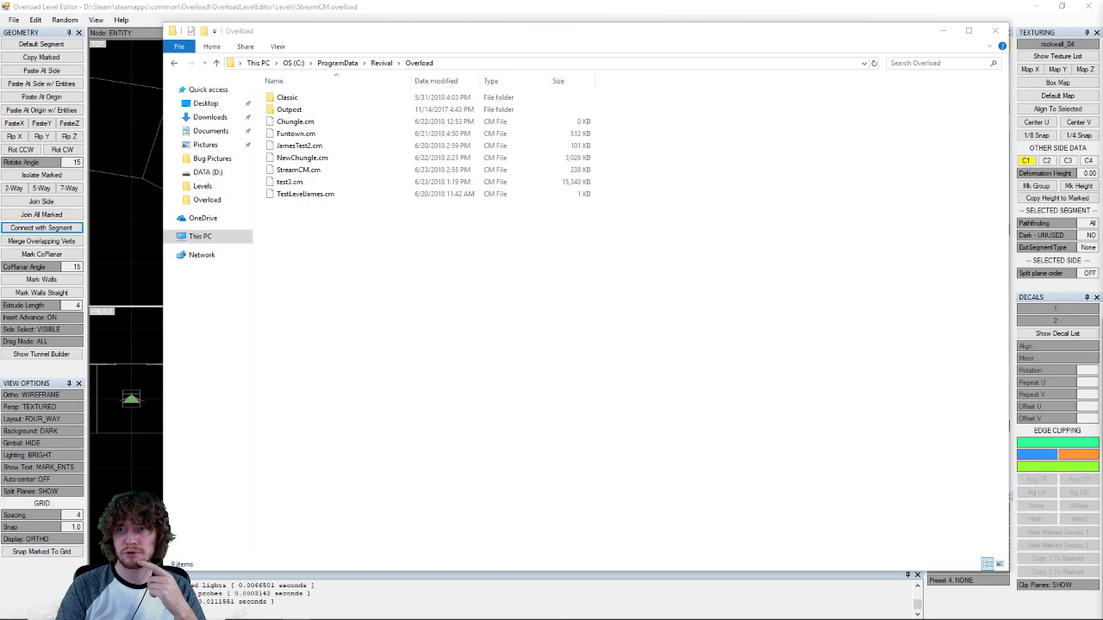
click(326, 228)
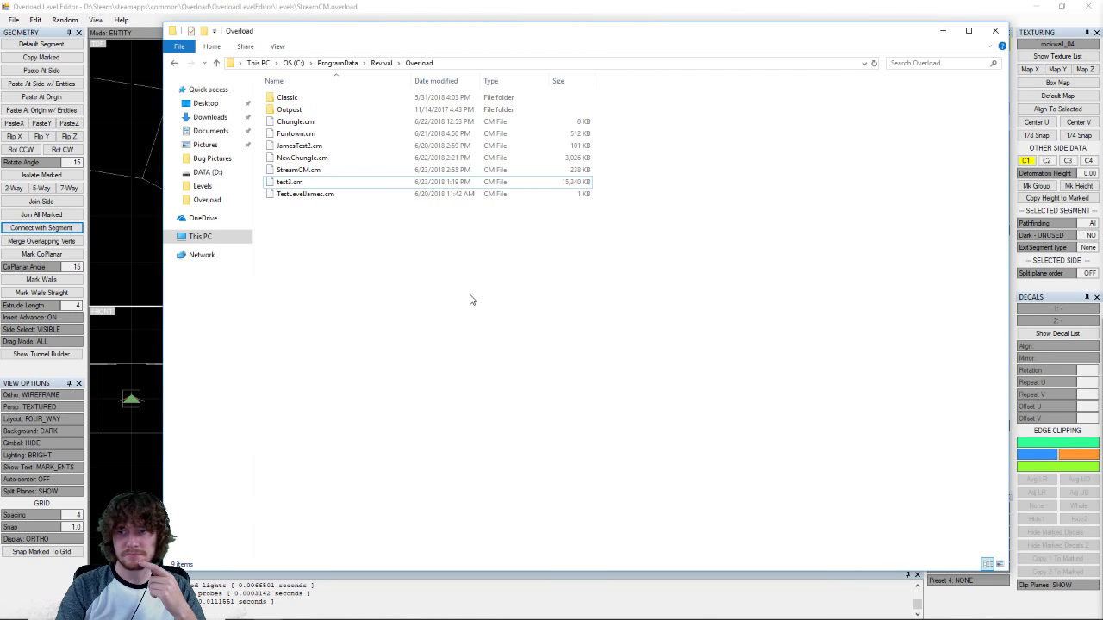
click(306, 170)
right_click(306, 172)
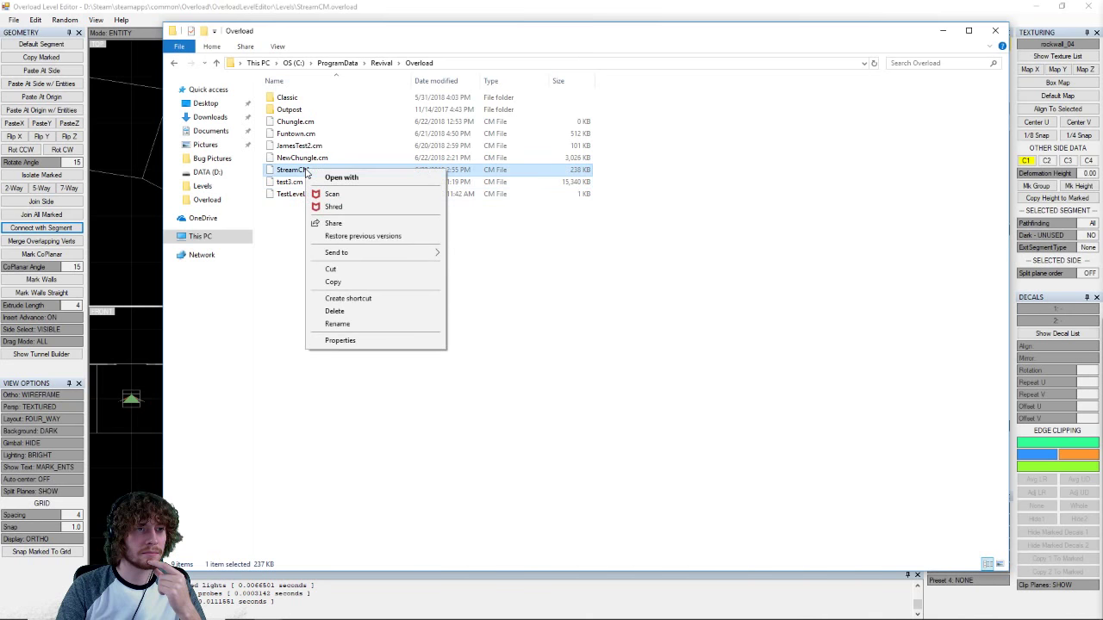
click(358, 197)
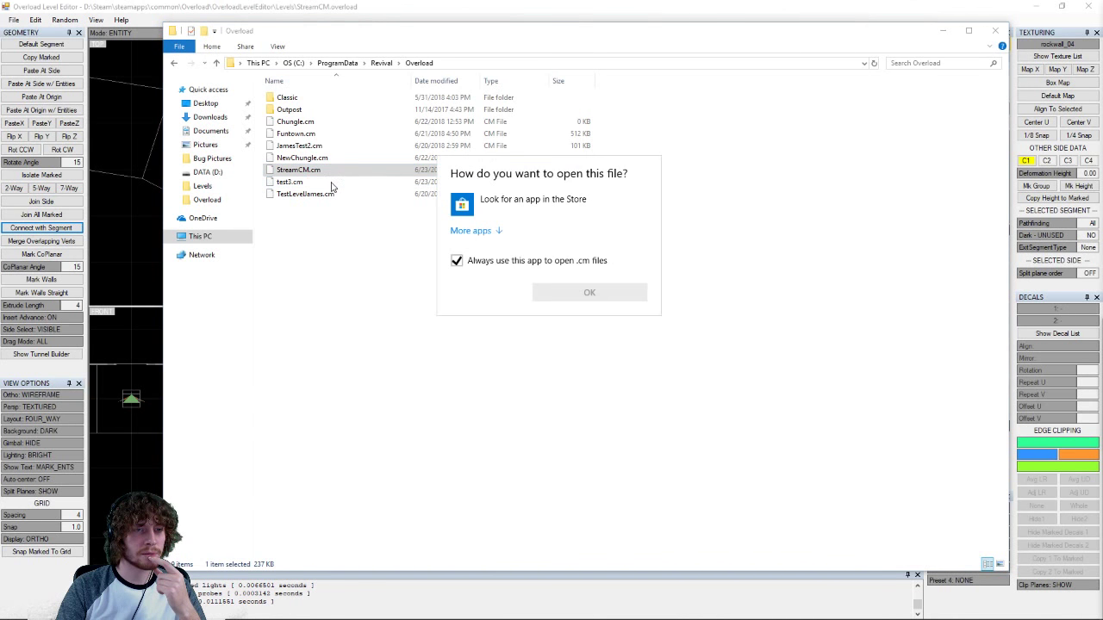
click(474, 298)
double_click(515, 287)
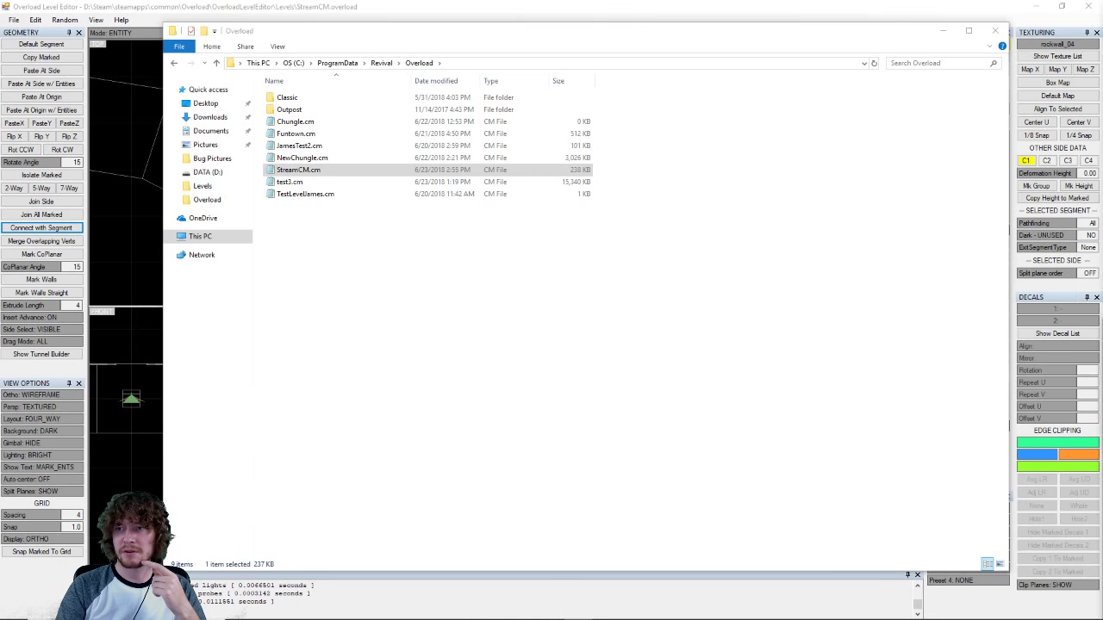
- Return to the Overload Level Editor and generate the default CM data for StreamCM
click(704, 359)
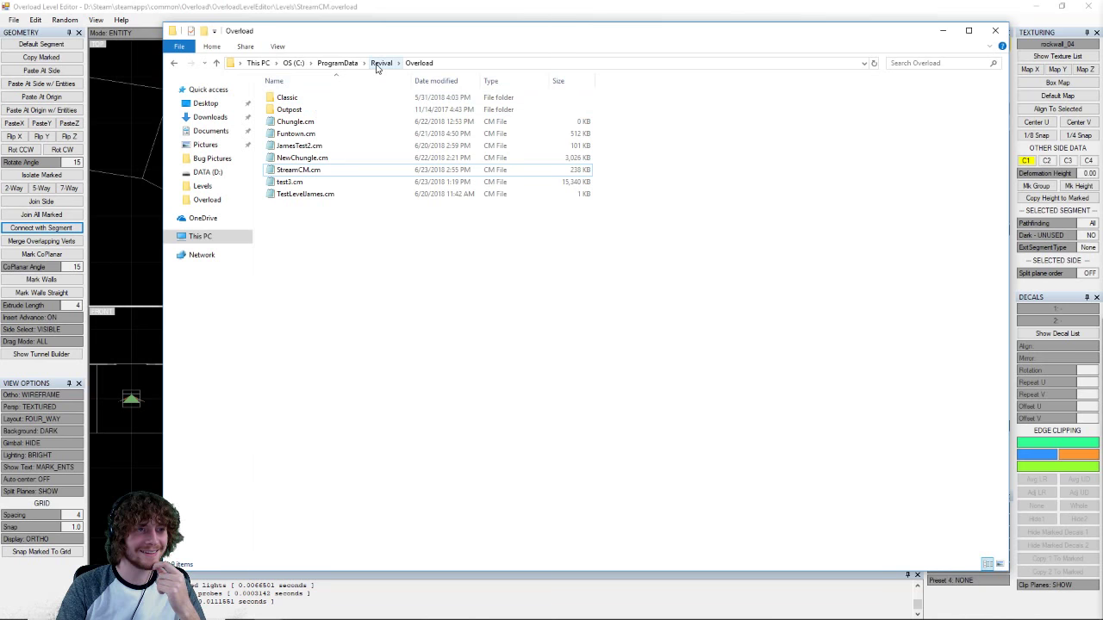
drag(396, 310, 463, 363)
click(532, 19)
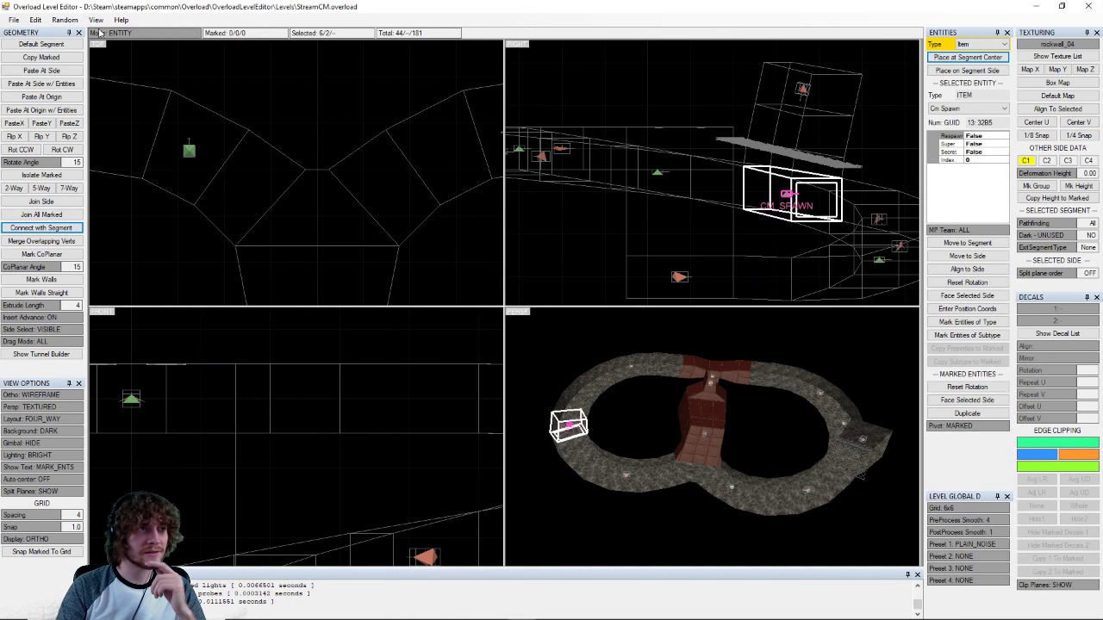
click(14, 19)
click(103, 124)
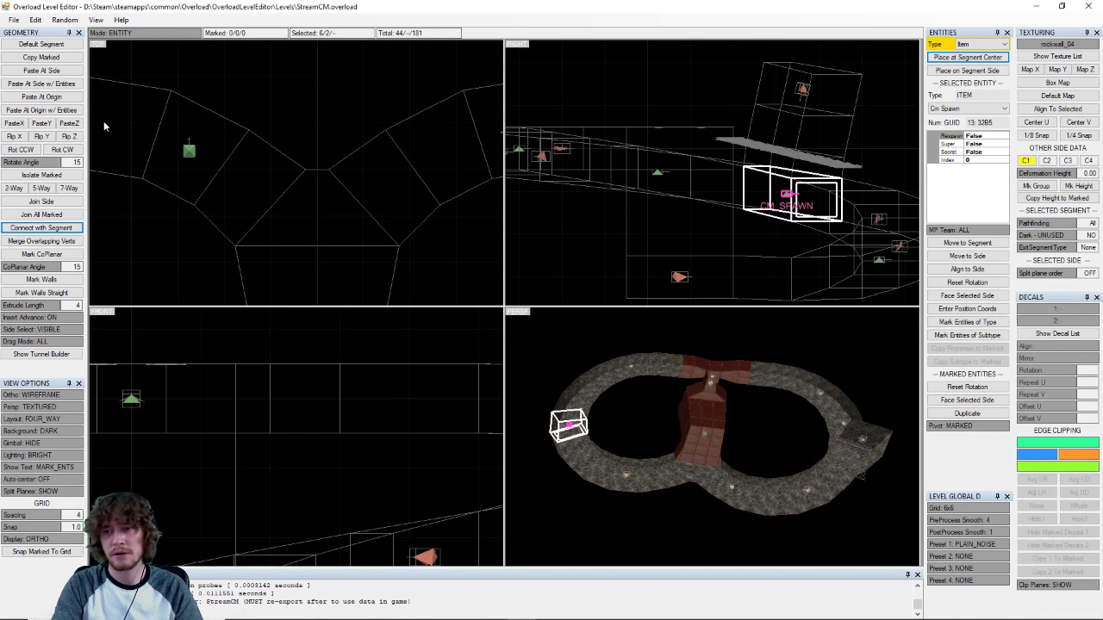
- Move the CHALLENGE_DATA line above the opening comment in the level's challenge mode data, and save the level
click(94, 20)
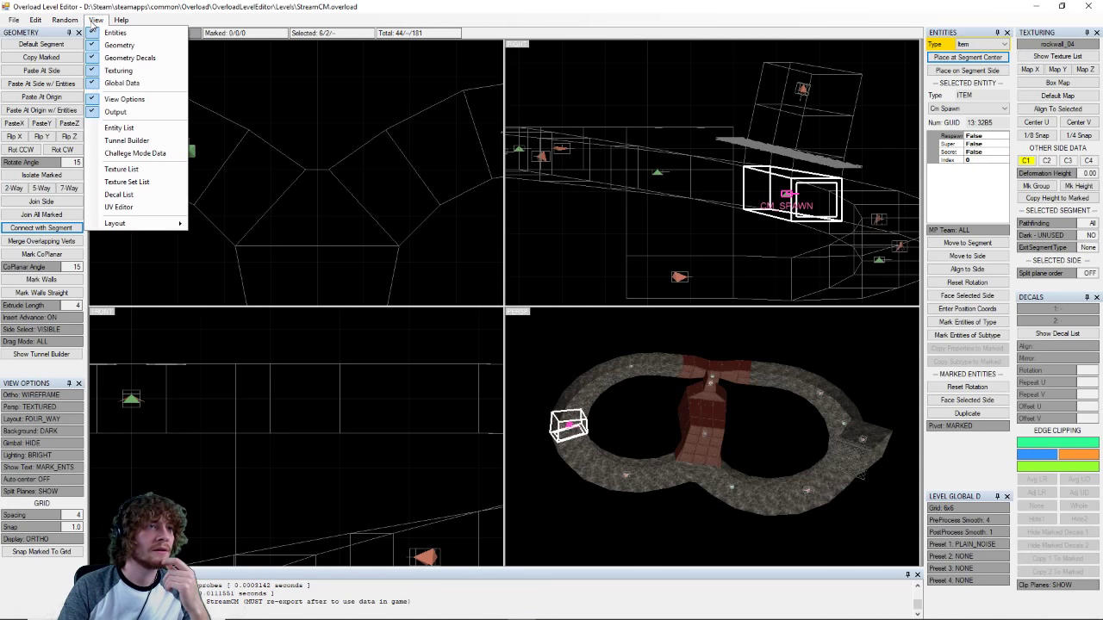
click(134, 154)
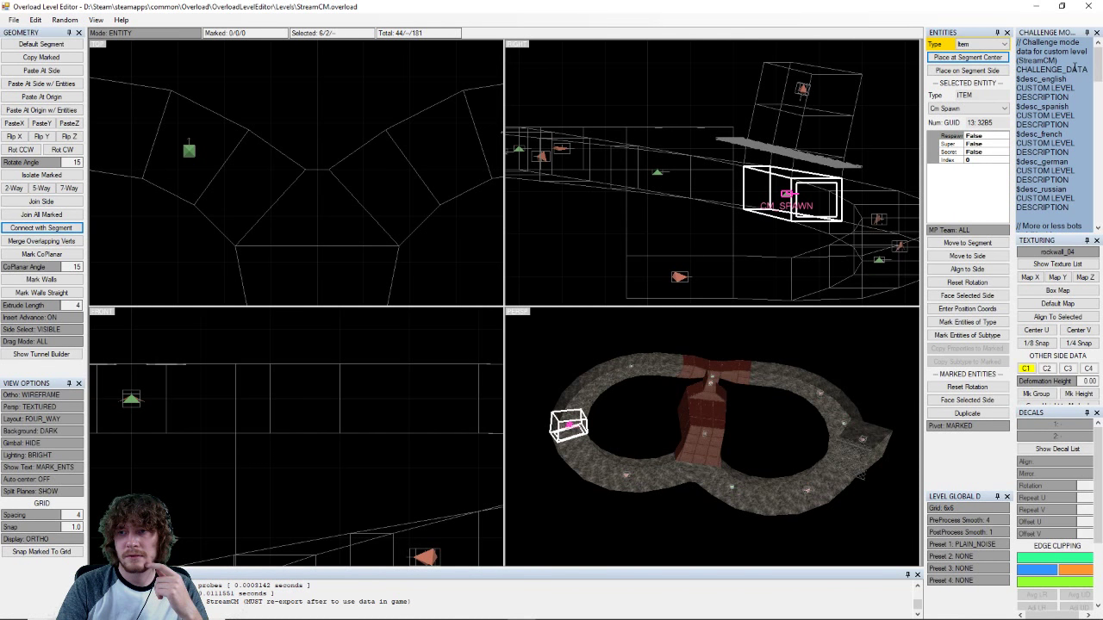
double_click(1087, 69)
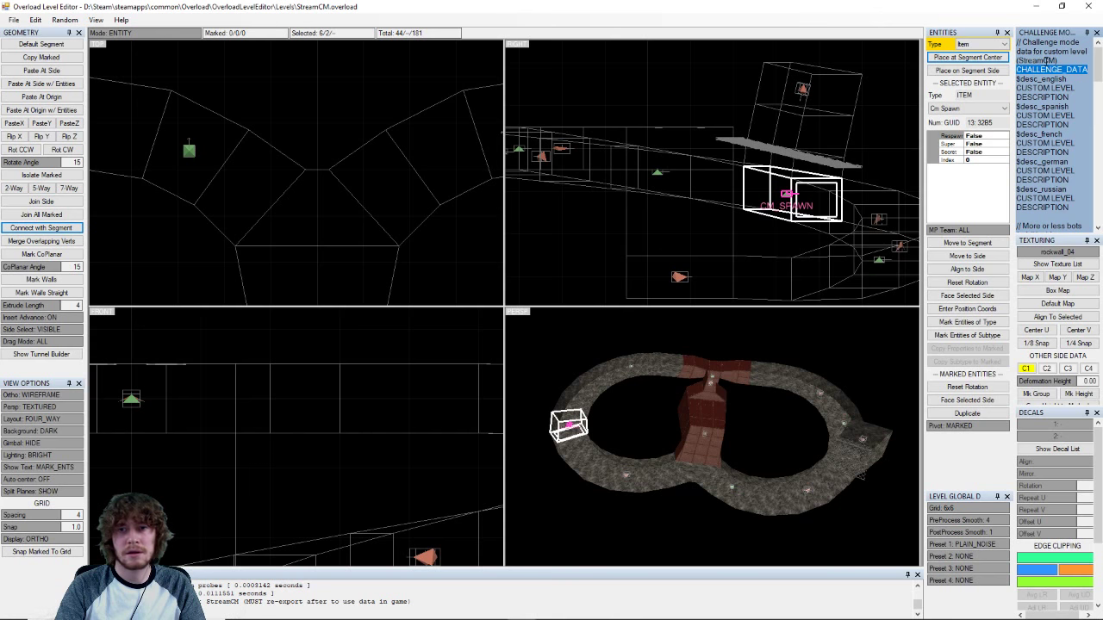
key(Delete)
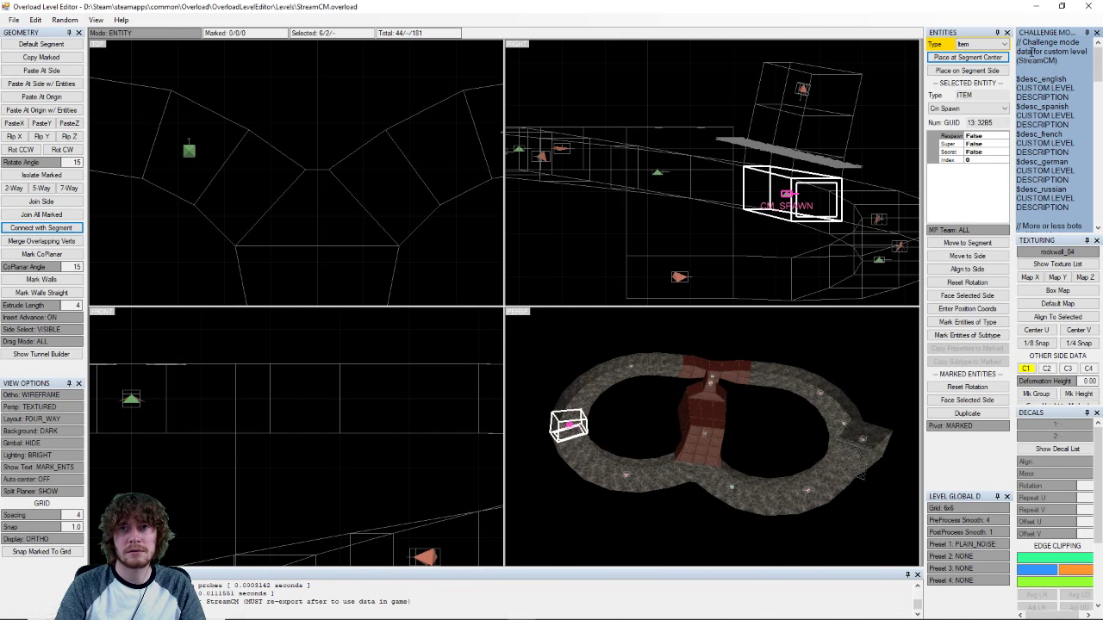
key(Delete)
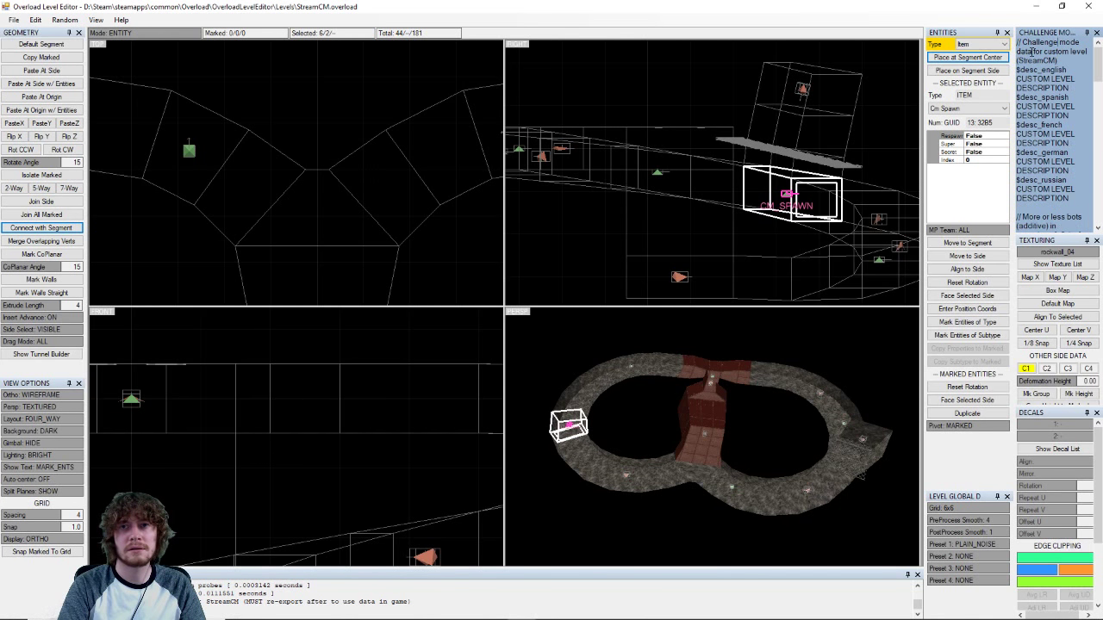
key(Return)
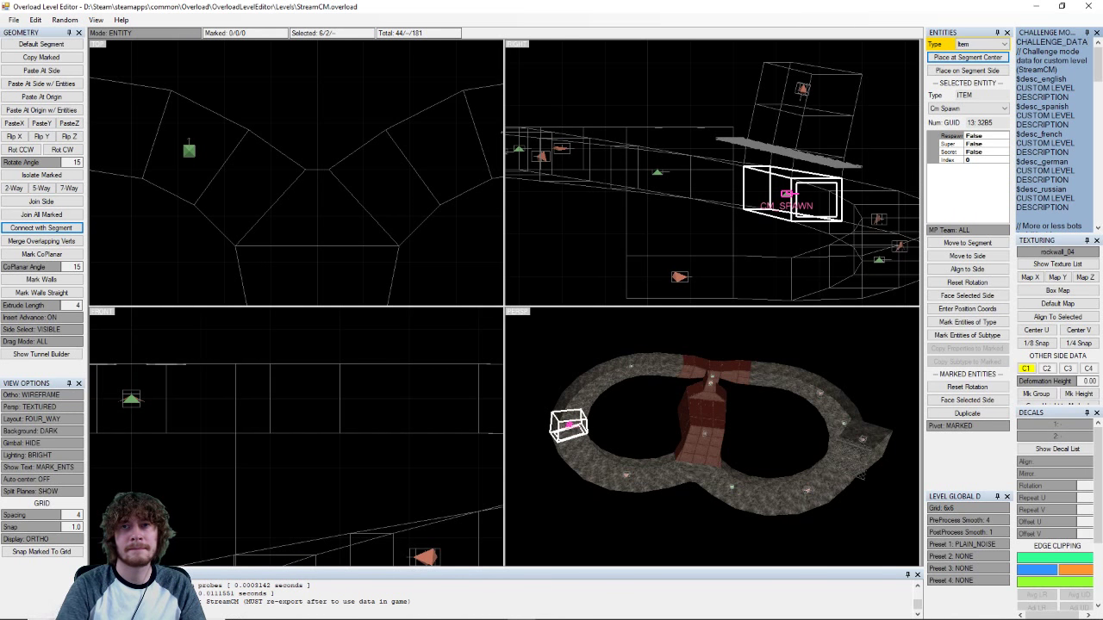
key(ctrl+s)
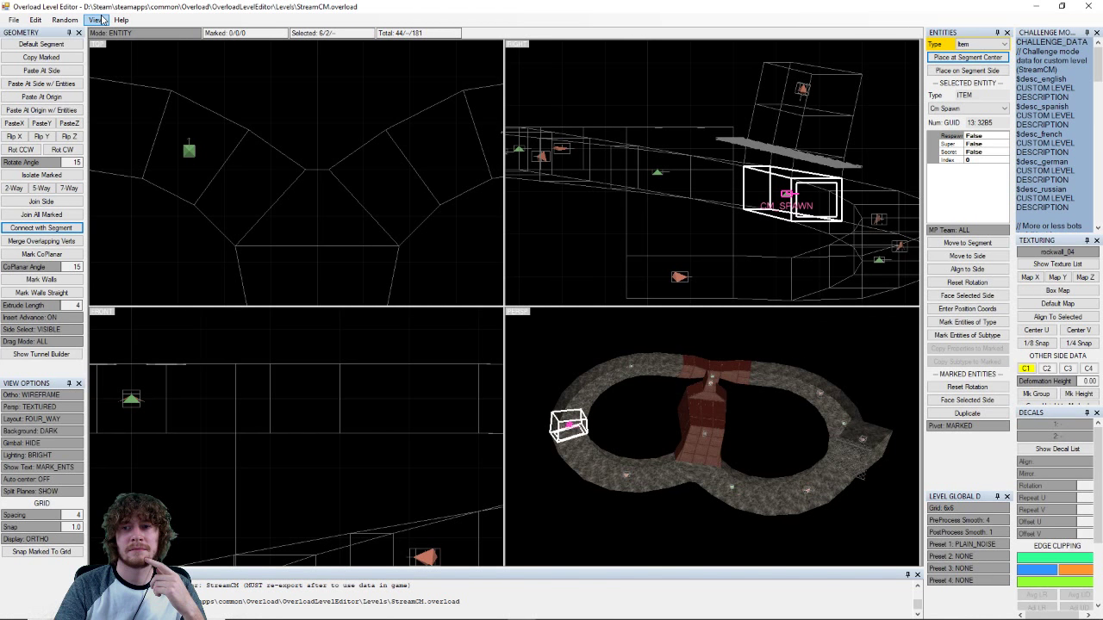
- Generate the default CM data for StreamCM again
click(40, 20)
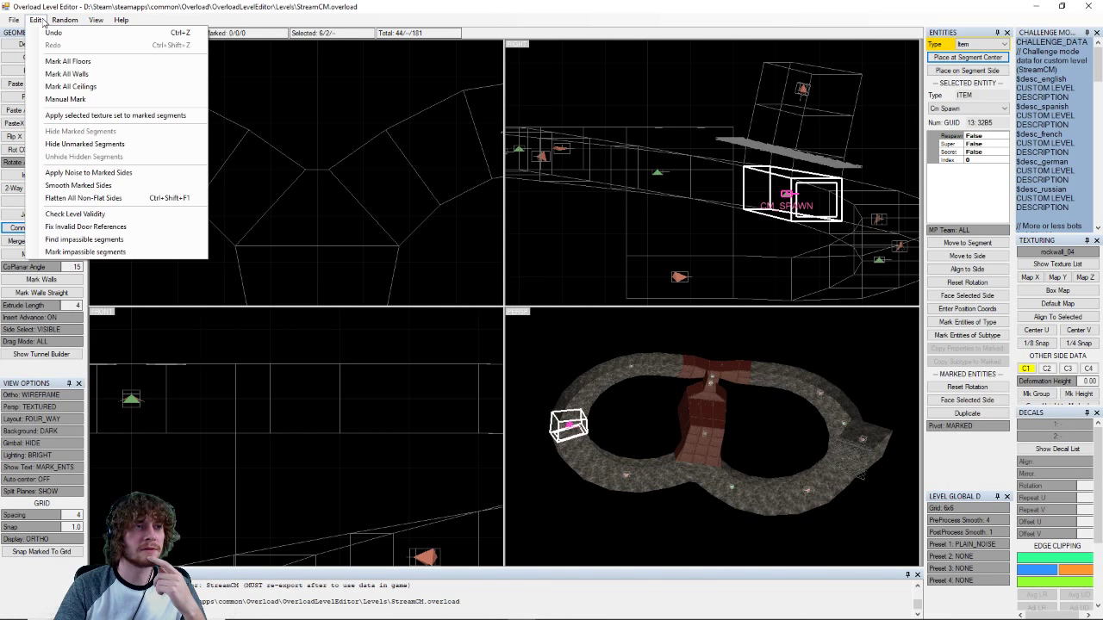
mouse_move(19, 24)
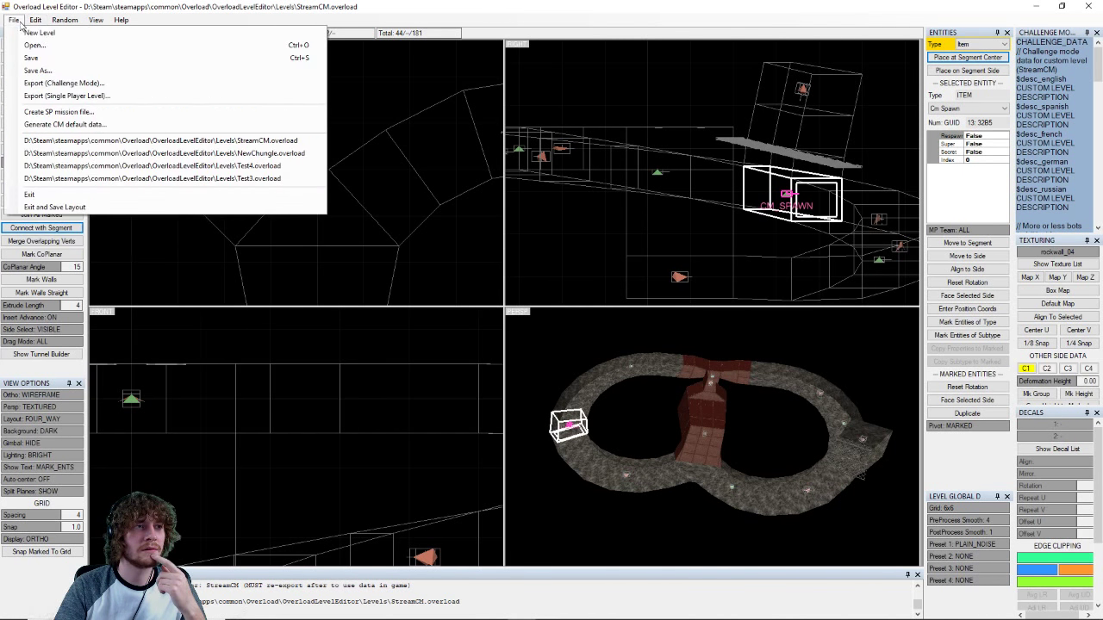
click(57, 125)
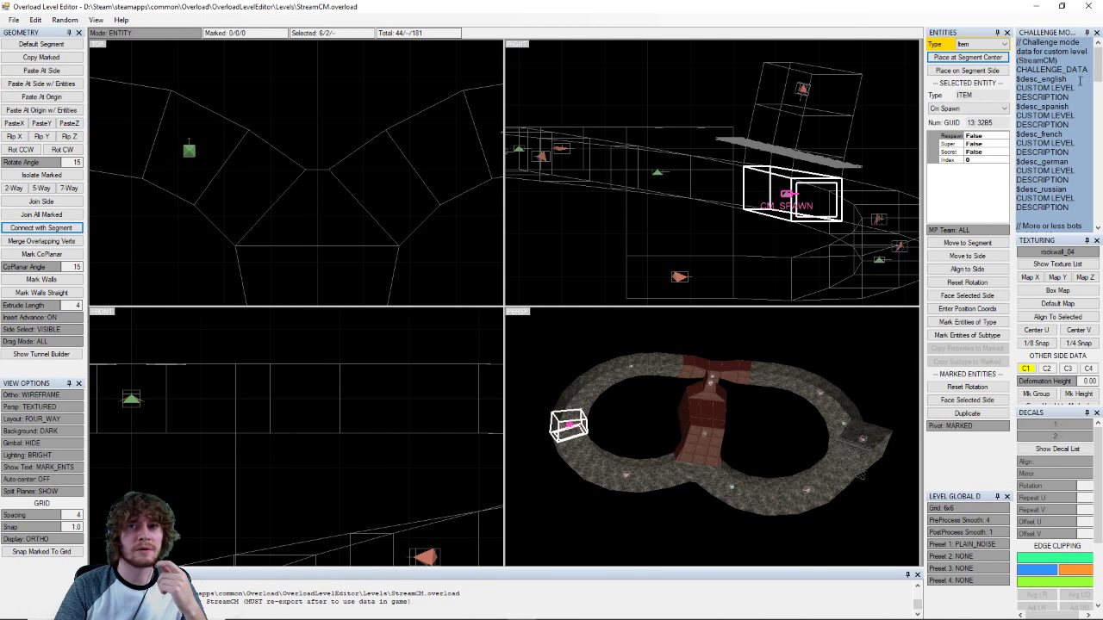
- Move the CHALLENGE_DATA line above the opening comment in the regenerated challenge mode data, and save the level
drag(1085, 69, 1017, 69)
key(ctrl+c)
click(1056, 69)
key(BackSpace)
key(BackSpace)
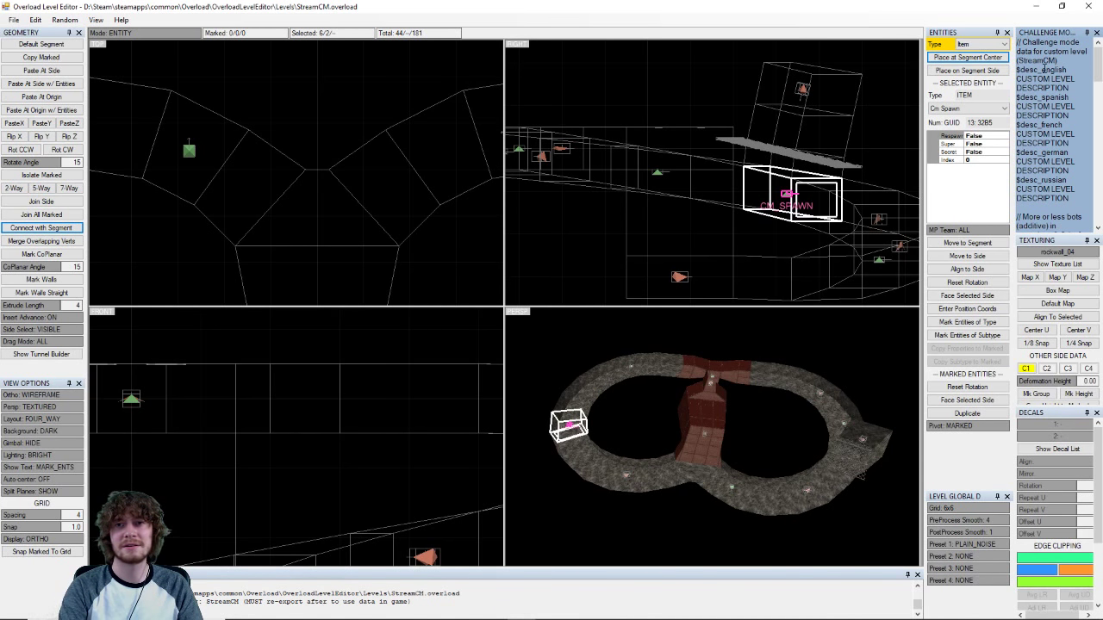
key(Return)
key(Up)
key(ctrl+v)
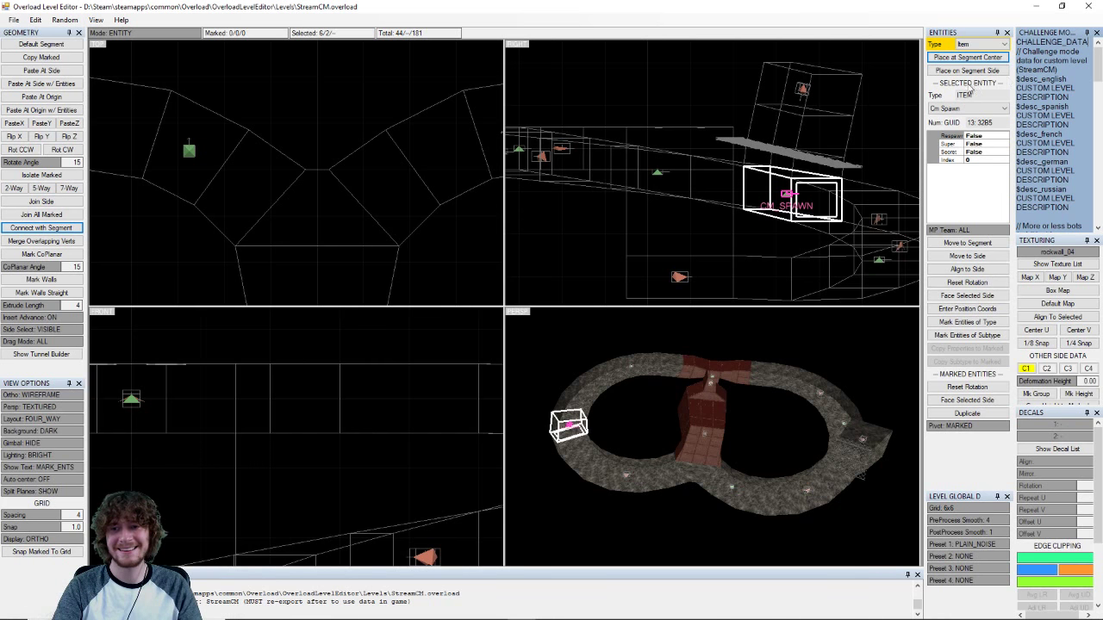
click(14, 20)
click(31, 57)
- Reset StreamCM's challenge mode data to the generated defaults, and put the CHALLENGE_DATA line ahead of the opening comment
click(14, 20)
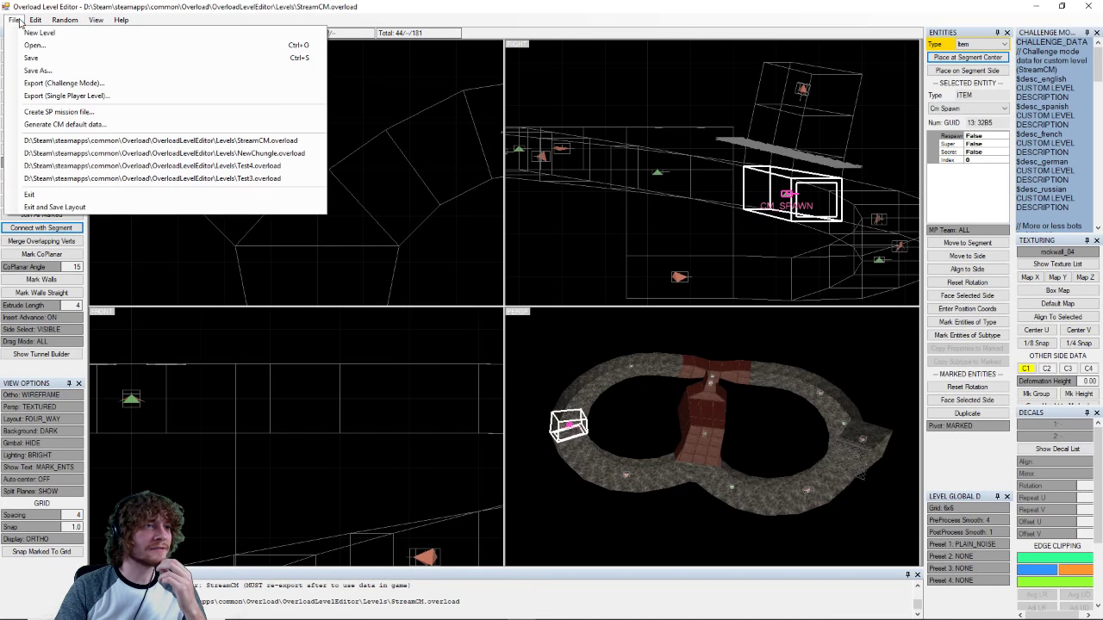
click(72, 124)
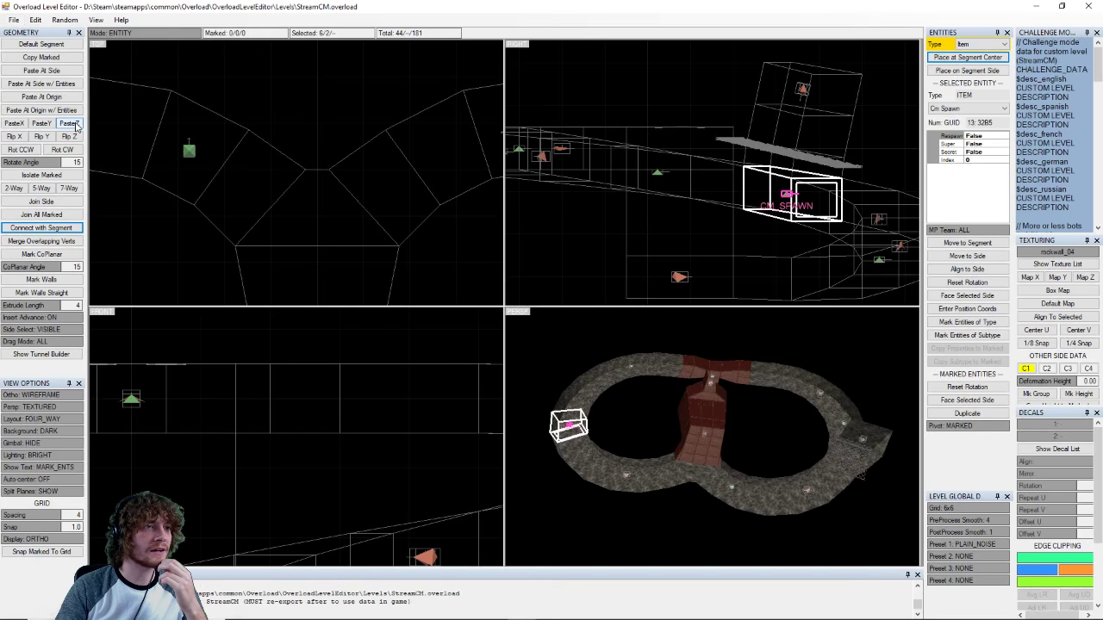
double_click(1068, 69)
key(Delete)
key(Delete)
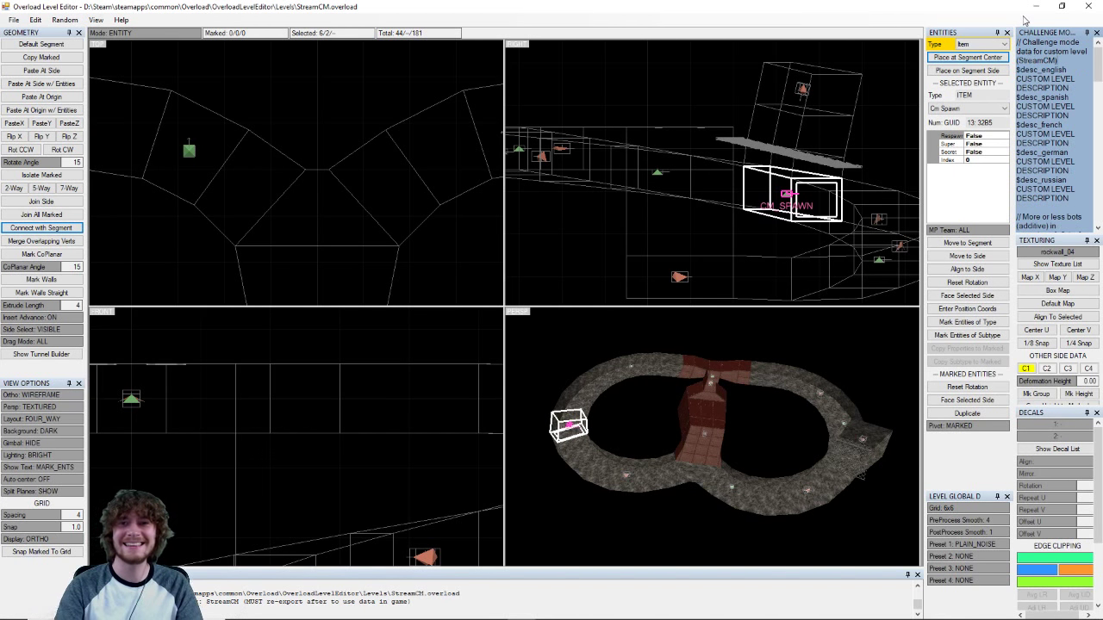
key(Return)
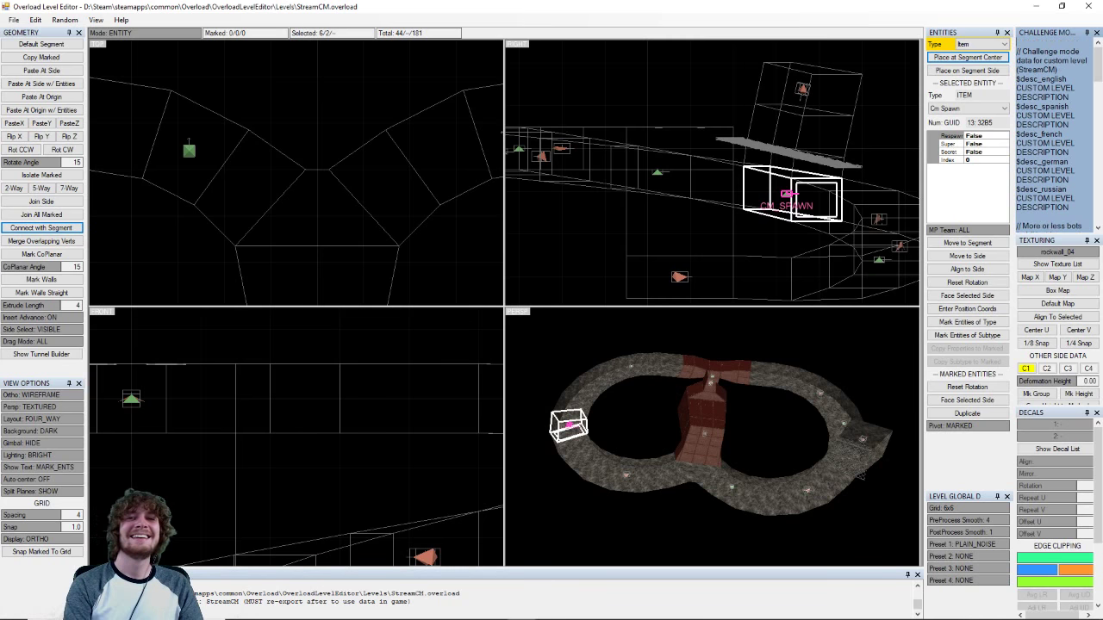
- Save StreamCM and re-export it for Challenge Mode
click(14, 19)
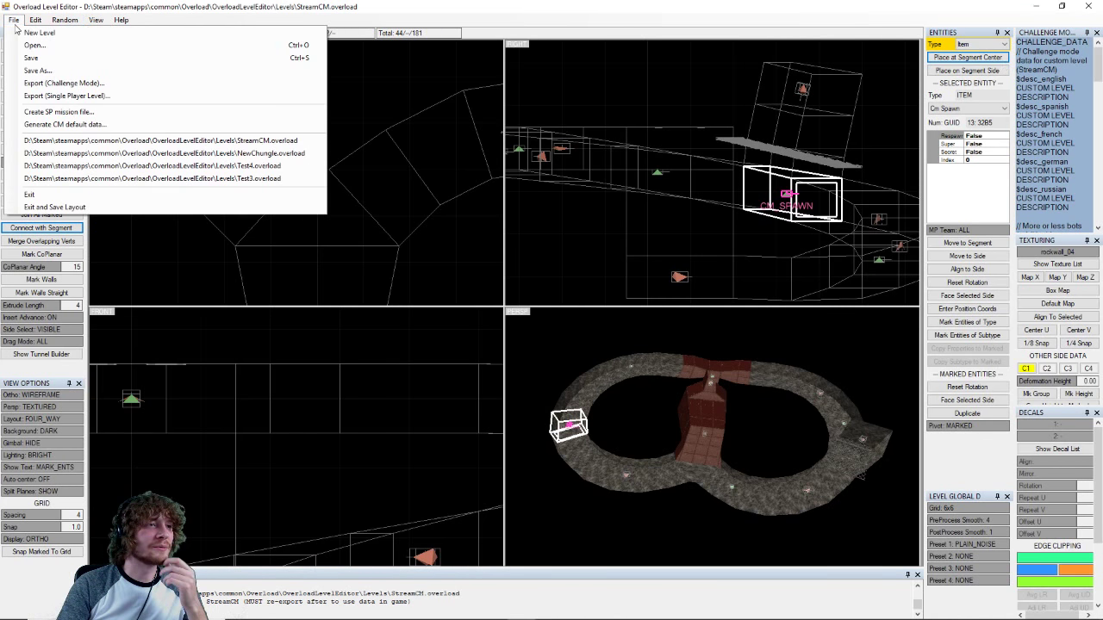
click(76, 84)
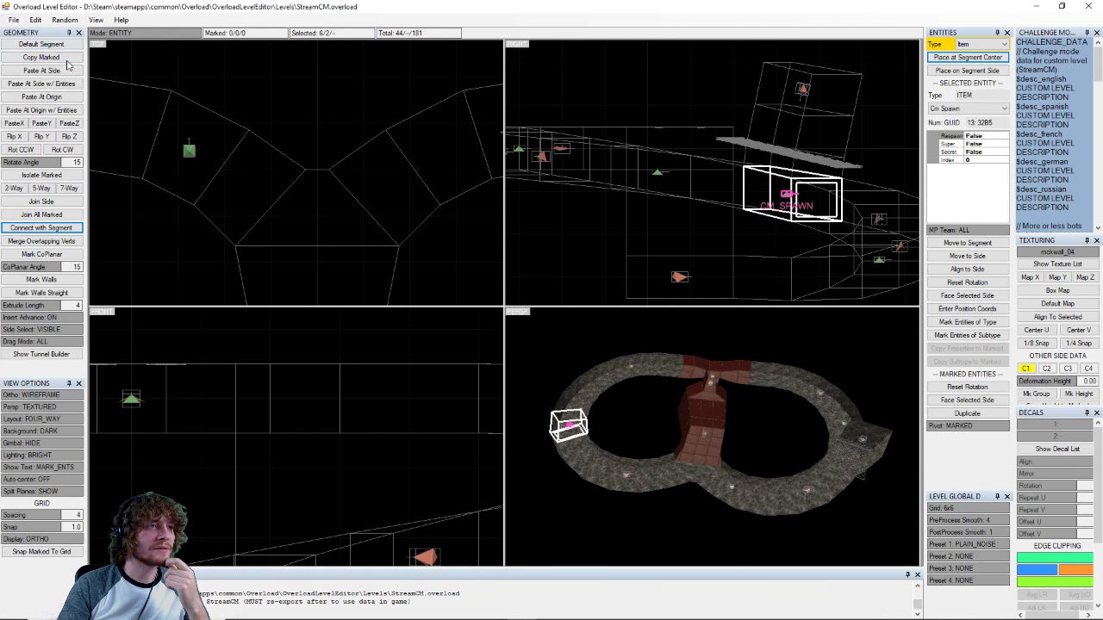
click(14, 19)
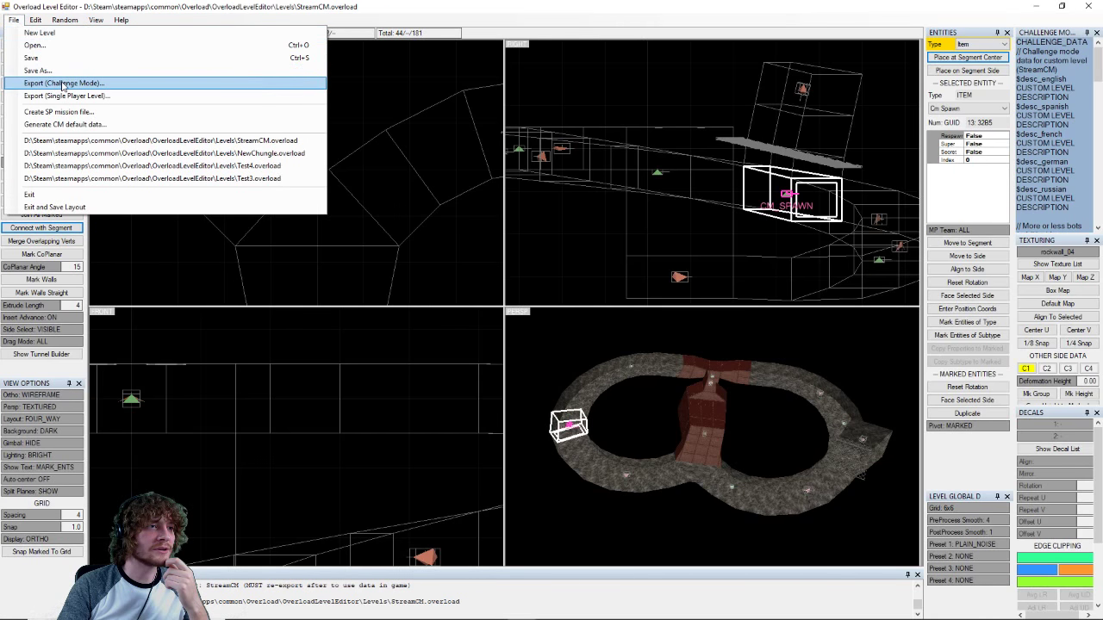
click(63, 84)
click(454, 305)
click(579, 321)
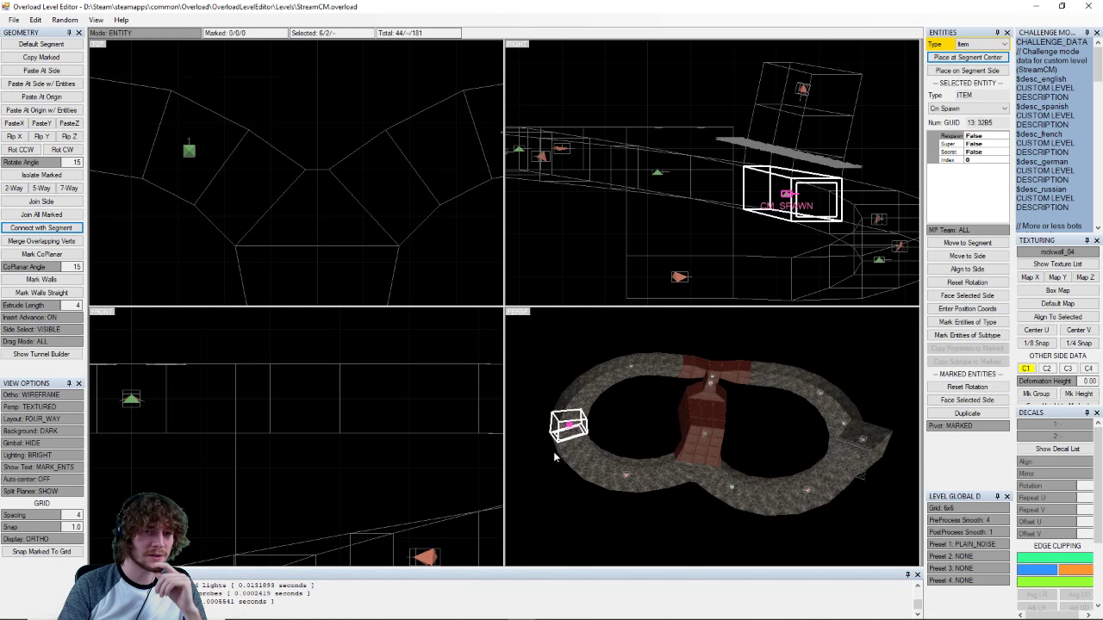
click(295, 599)
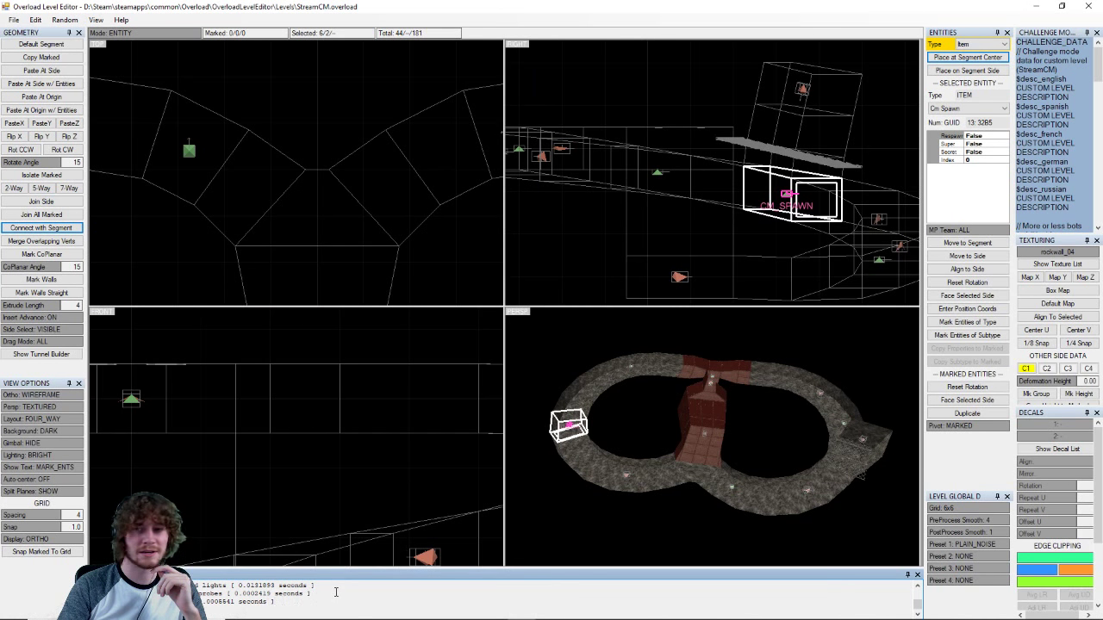
- Switch to Overload, find STREAMCM in the challenge level list, and start a run on Trainee difficulty
mouse_move(383, 616)
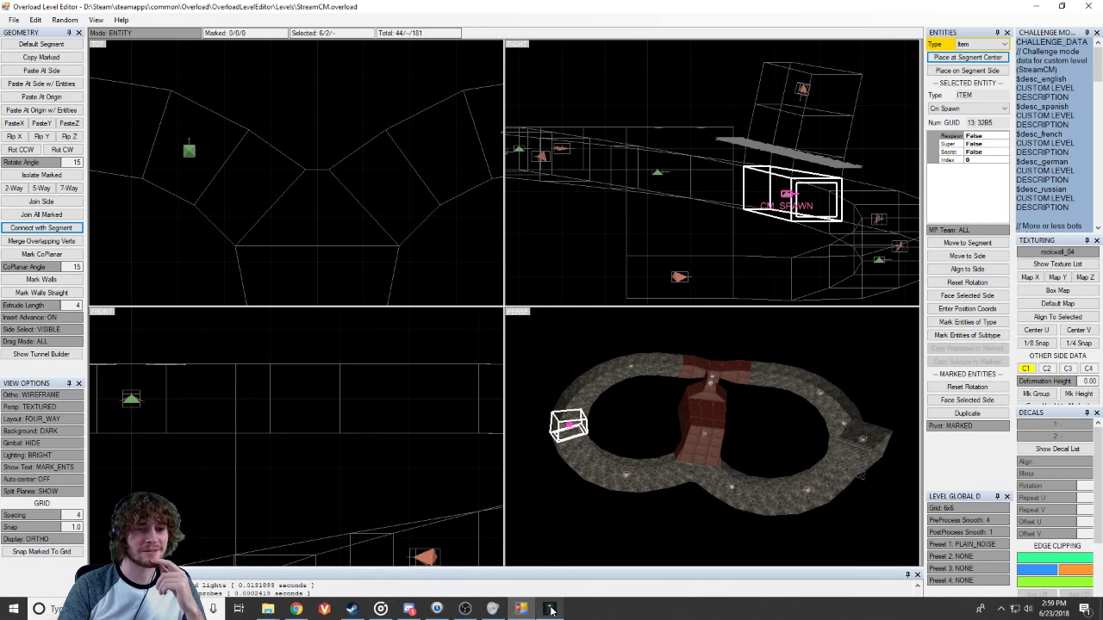
click(552, 609)
click(556, 298)
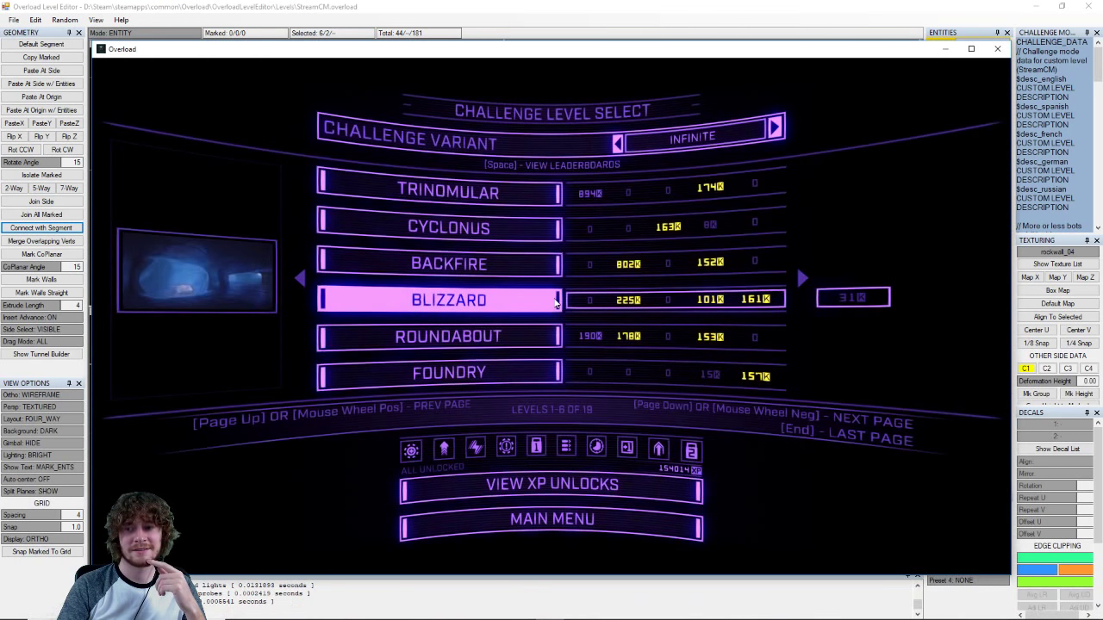
scroll(556, 300, down, 1)
scroll(556, 299, up, 1)
scroll(555, 299, down, 1)
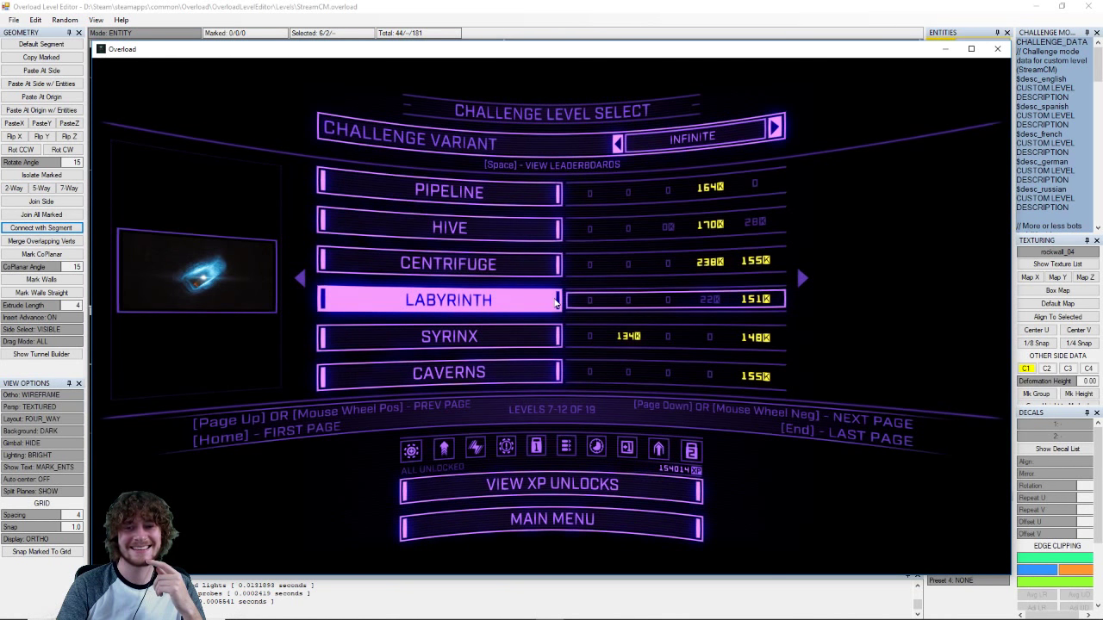
scroll(596, 300, down, 1)
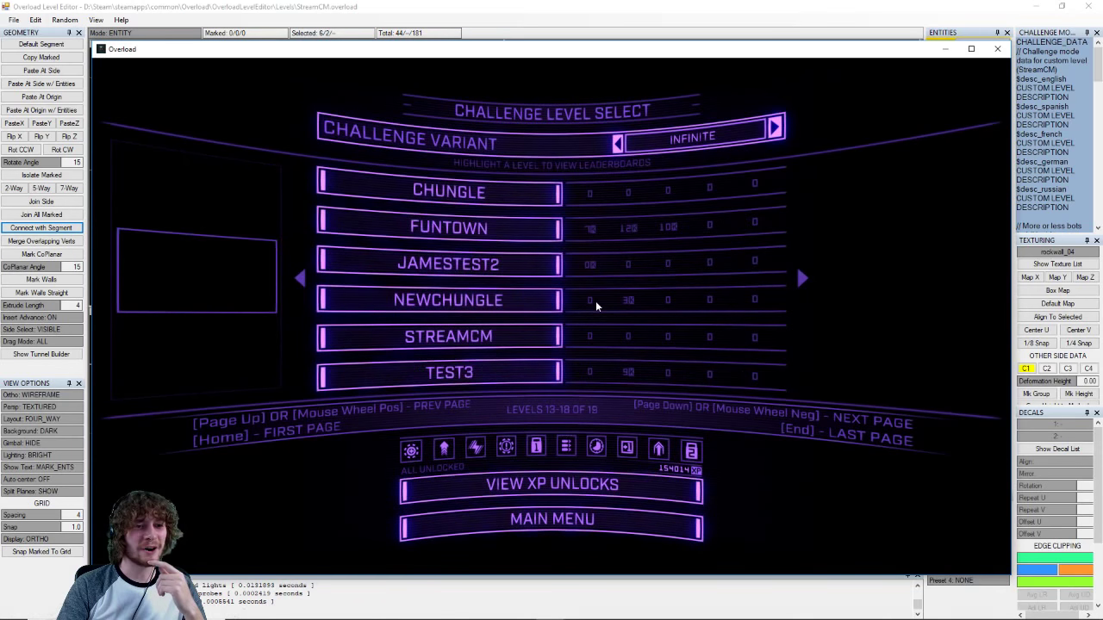
click(514, 340)
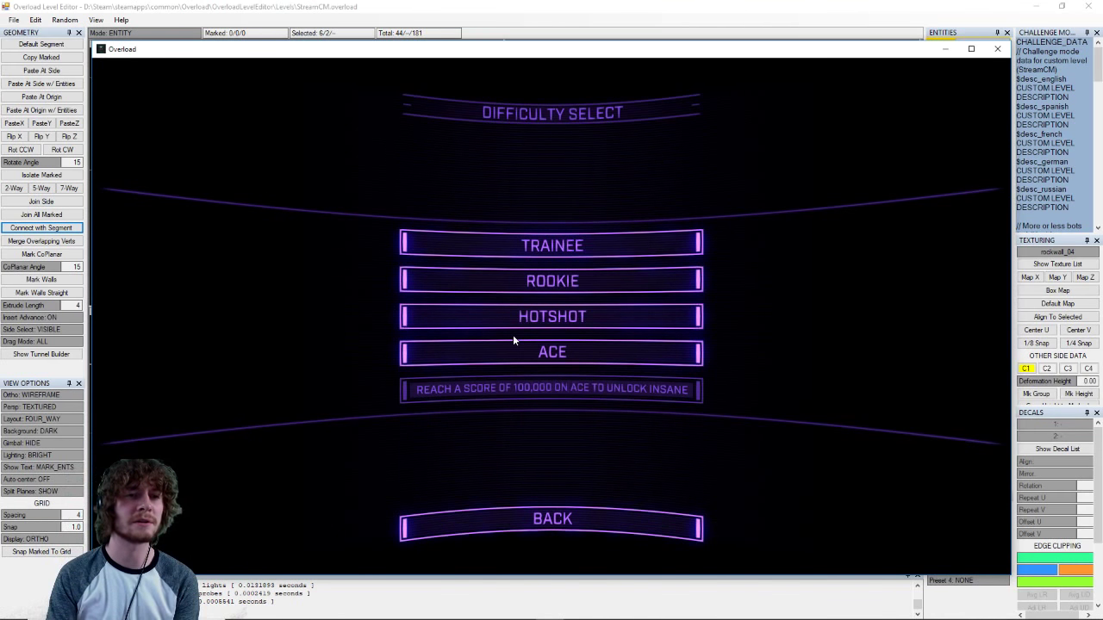
click(630, 256)
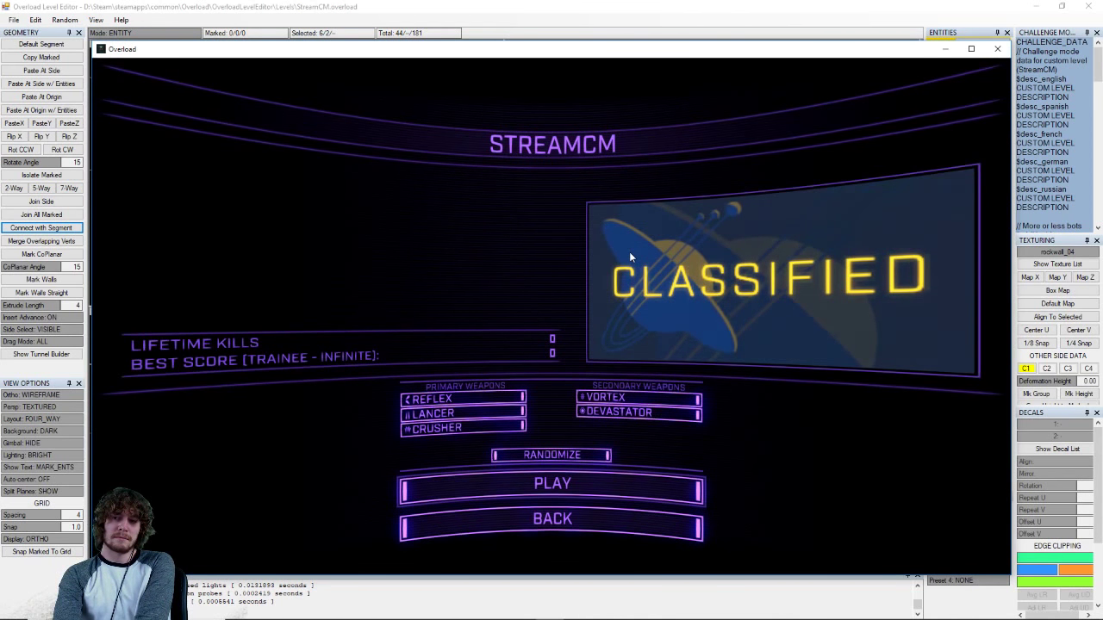
click(603, 487)
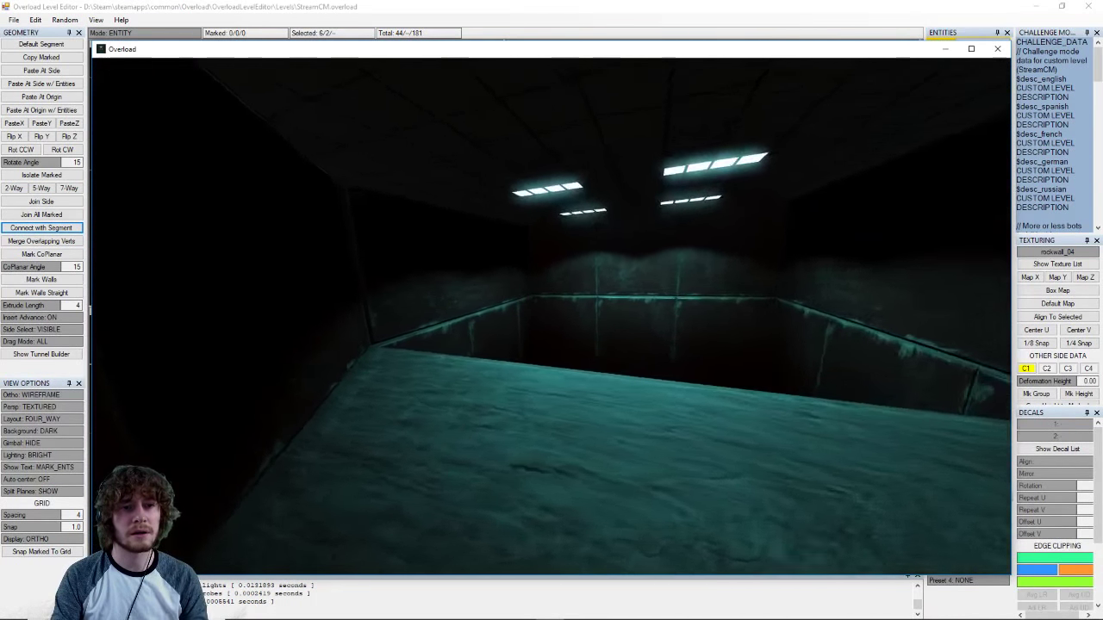
- Fly through StreamCM's lit room and rock tunnels, collecting items on the way, to check the lighting, pickups and robots
key(w)
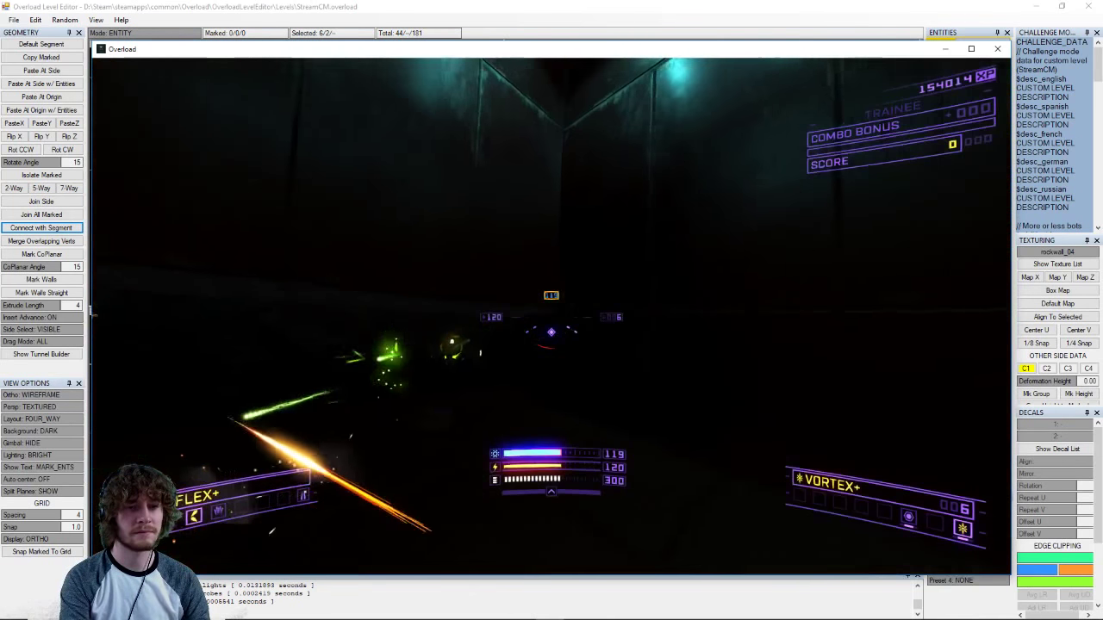
key(w)
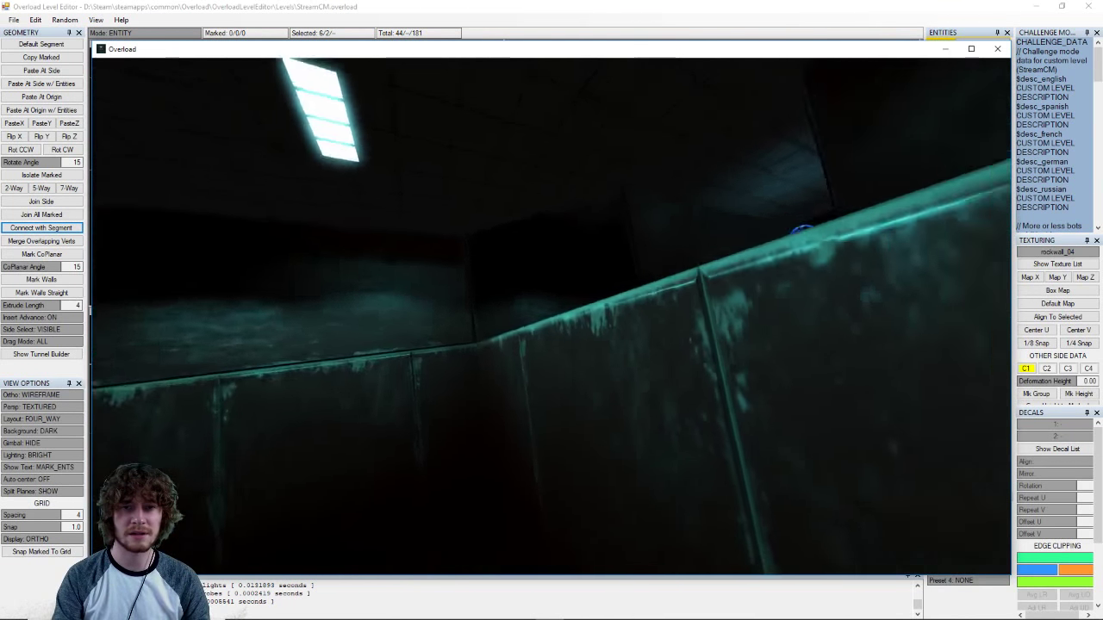
key(w)
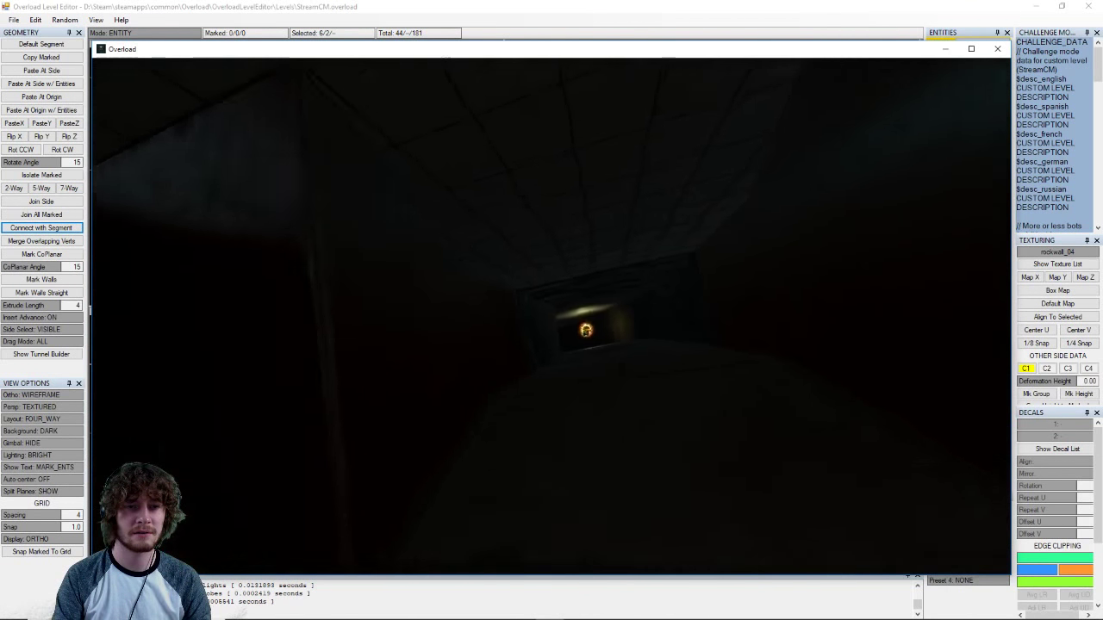
key(w)
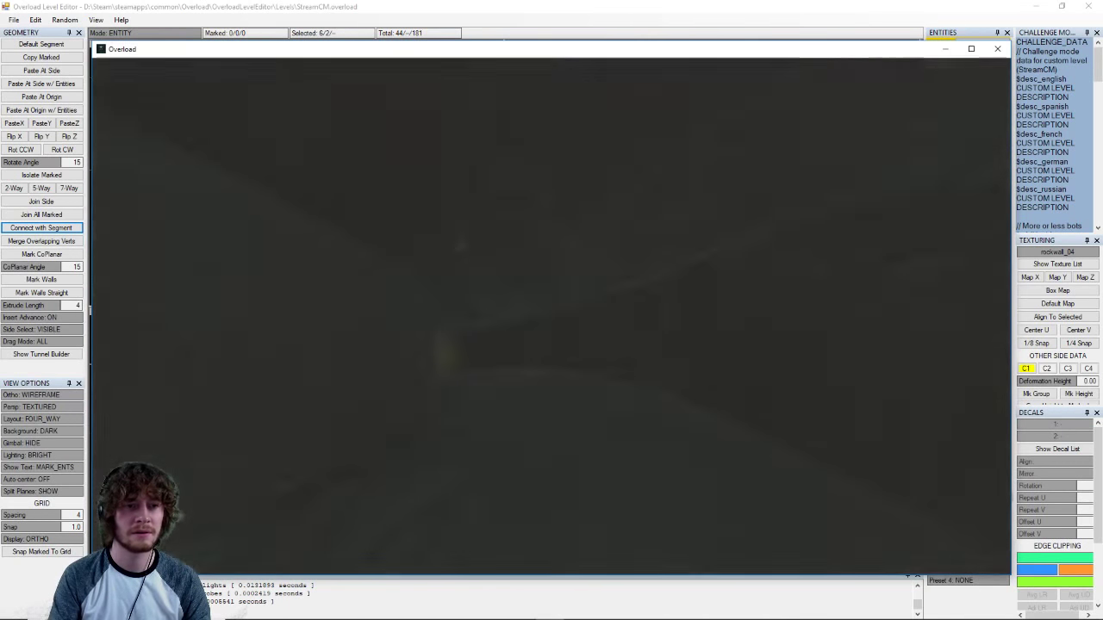
key(w)
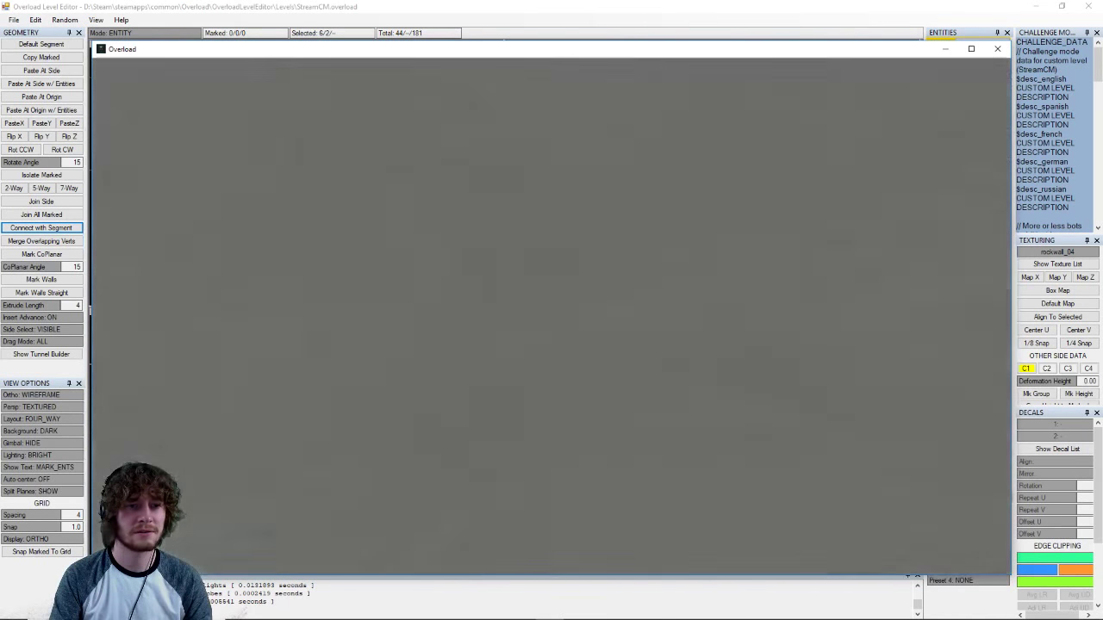
key(w)
key(f)
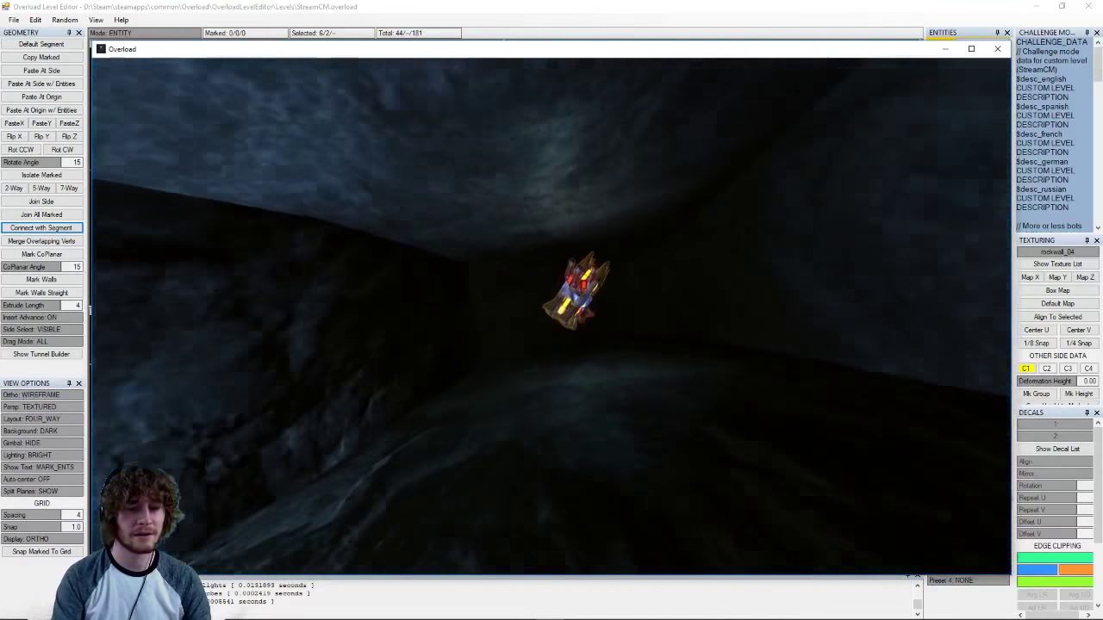
key(w)
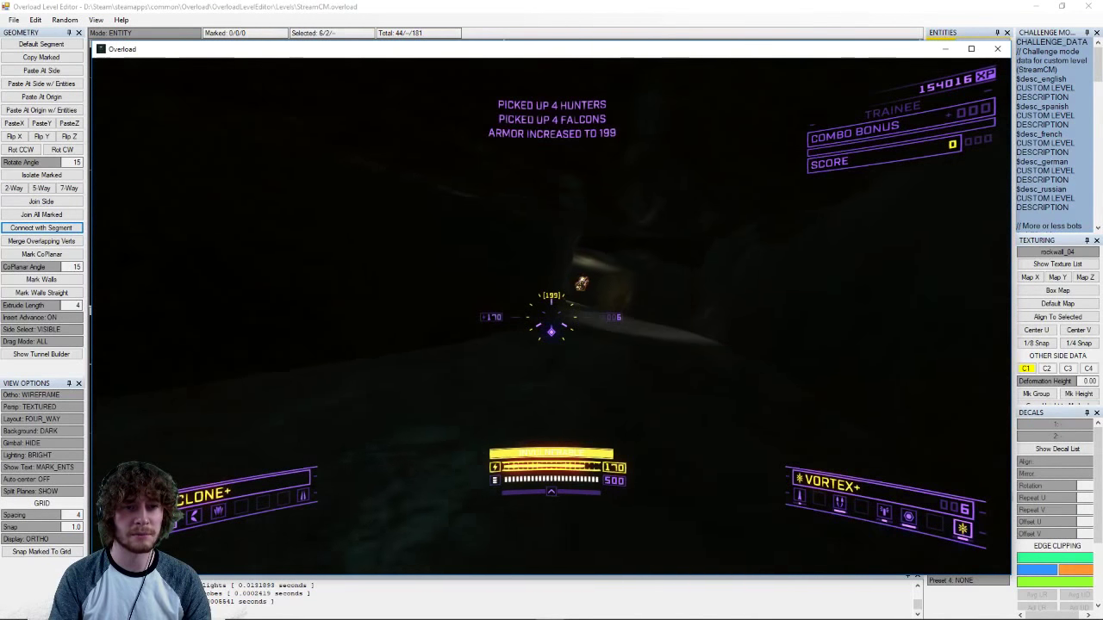
key(w)
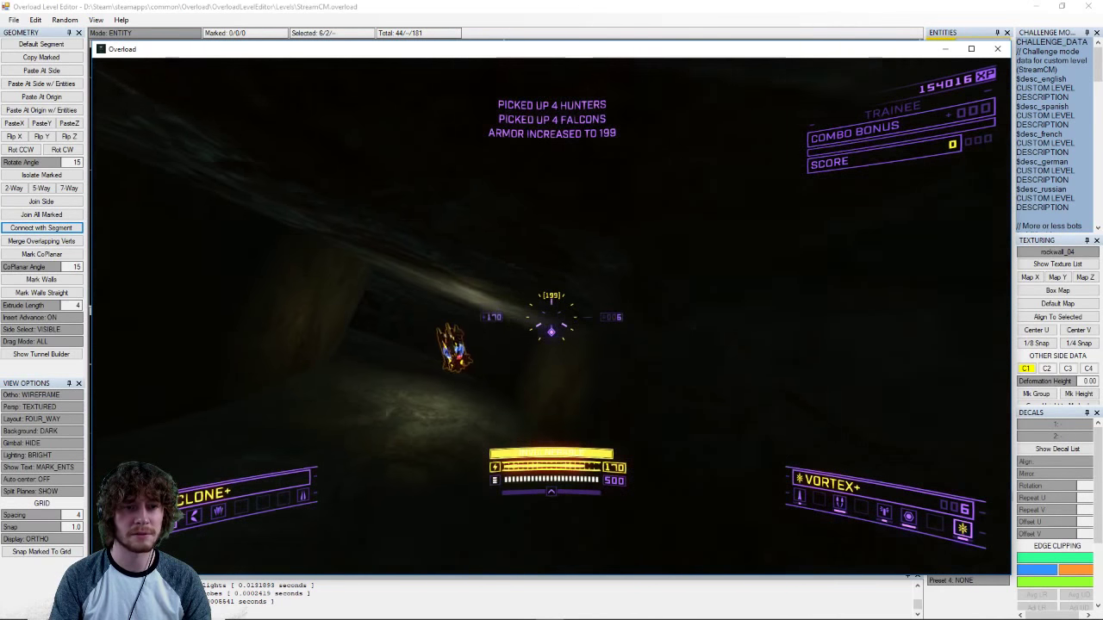
key(w)
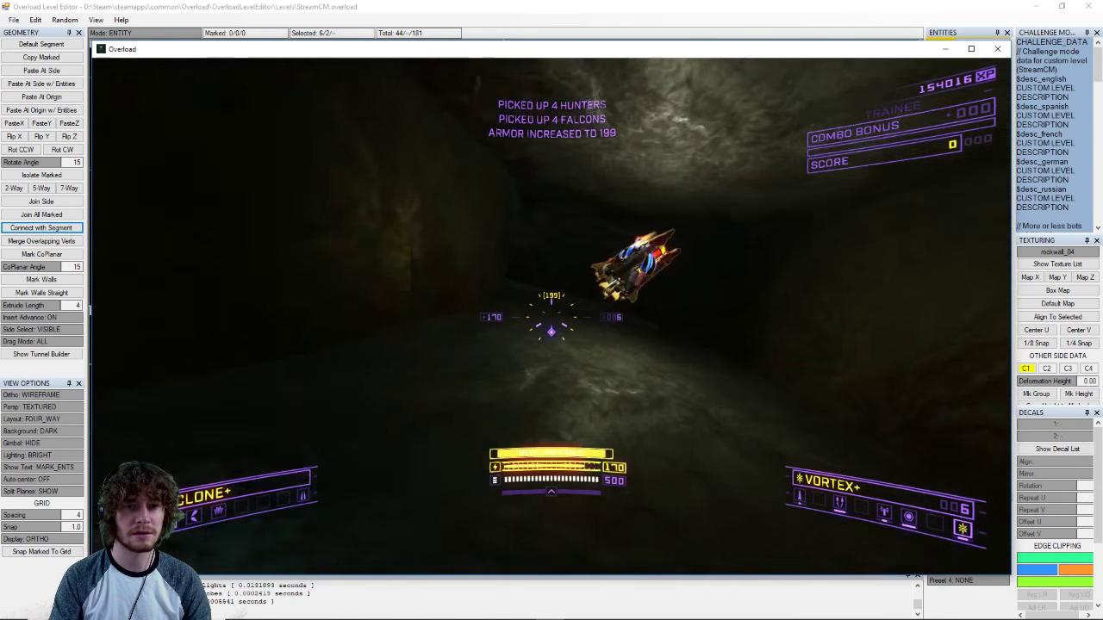
key(w)
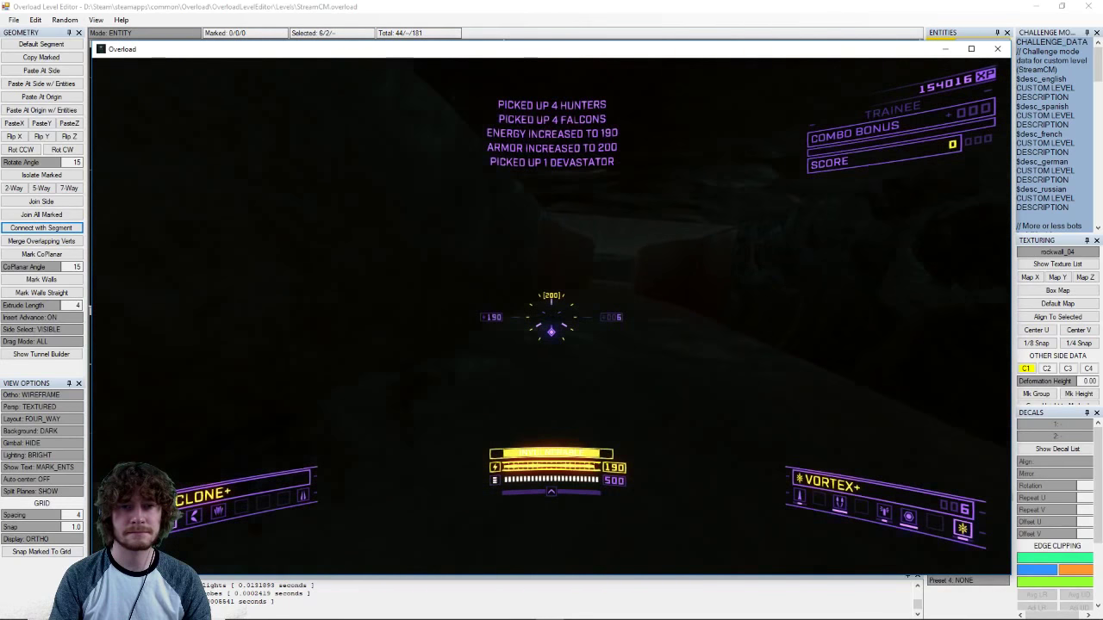
key(w)
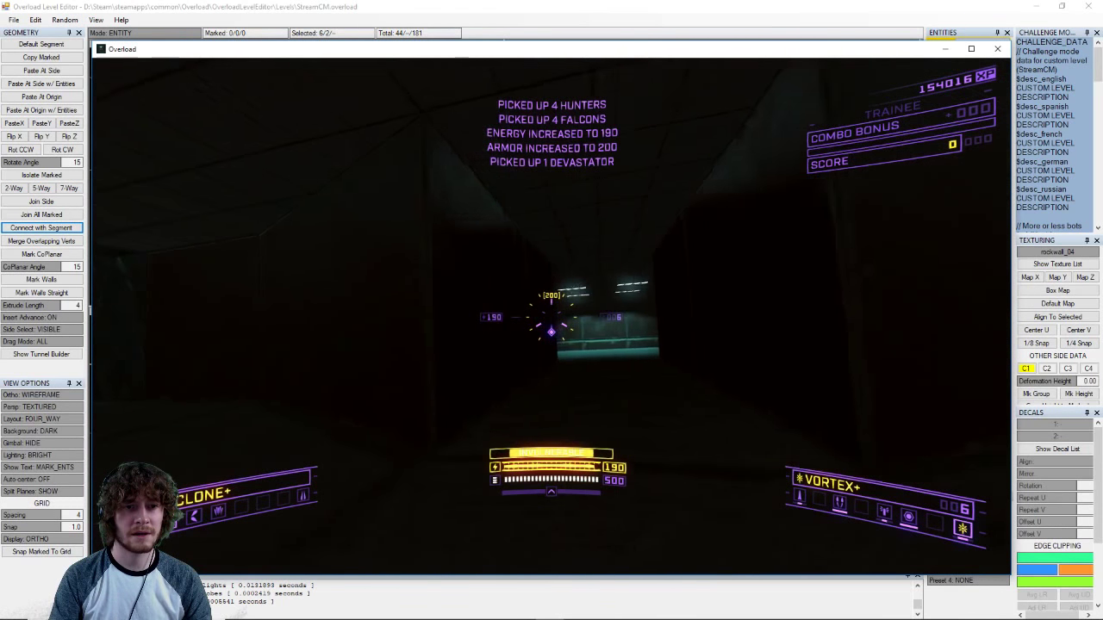
key(w)
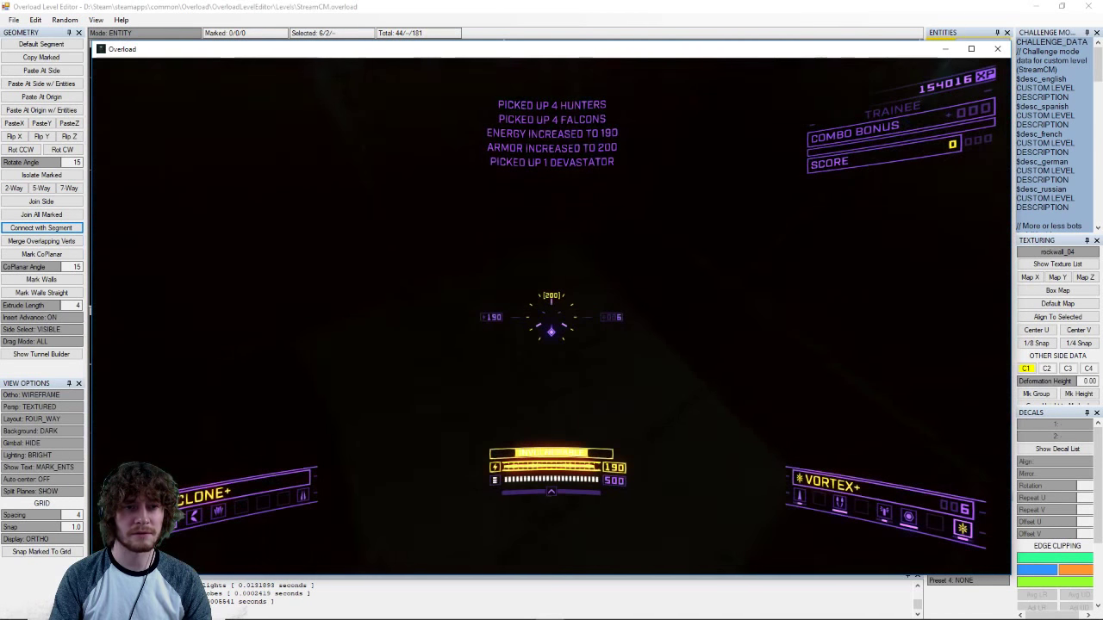
key(w)
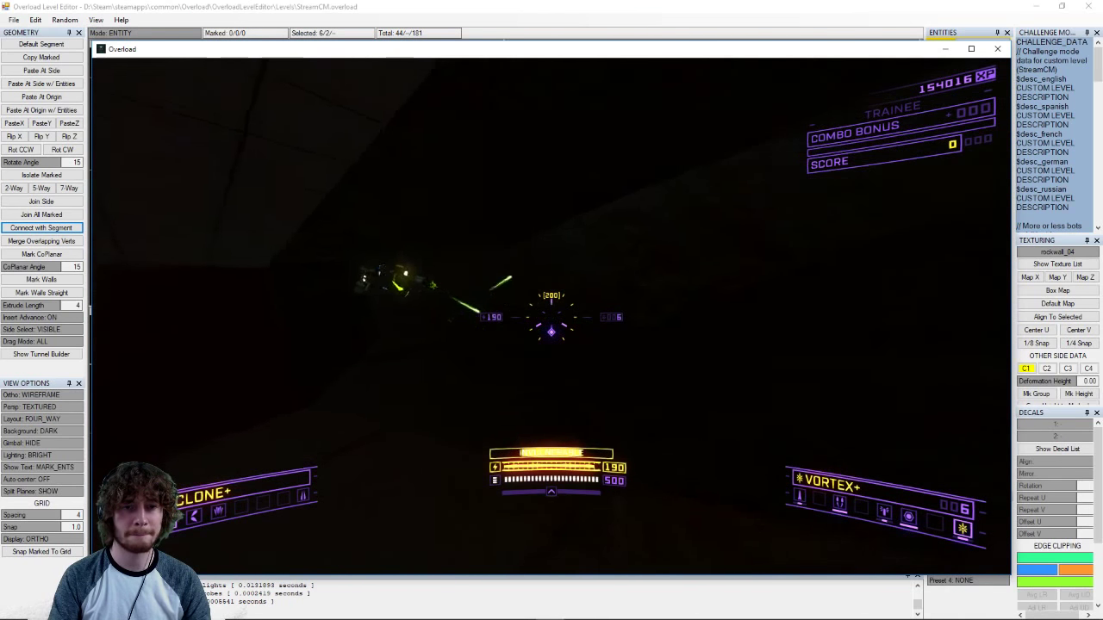
click(552, 317)
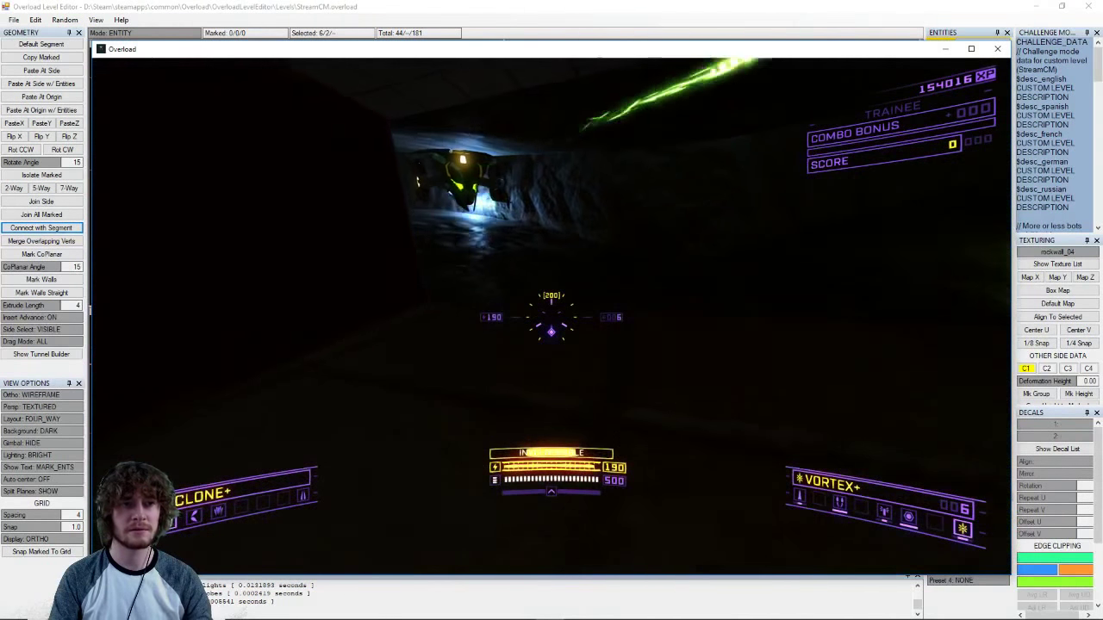
- Quit the StreamCM challenge run and switch back to Overload Level Editor
key(Escape)
click(594, 408)
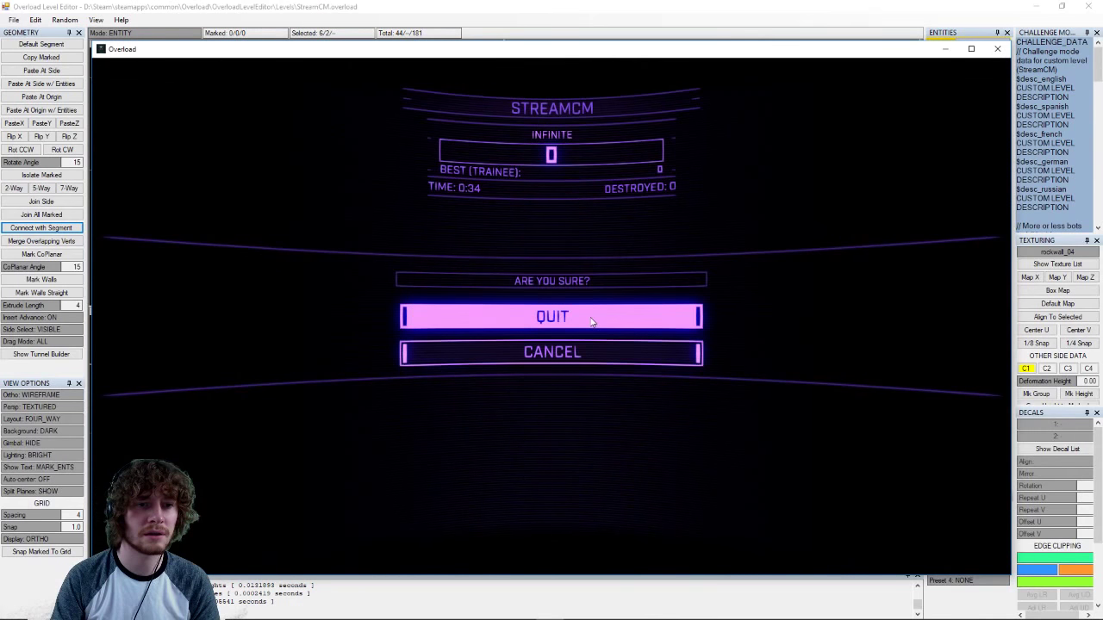
click(524, 319)
click(945, 50)
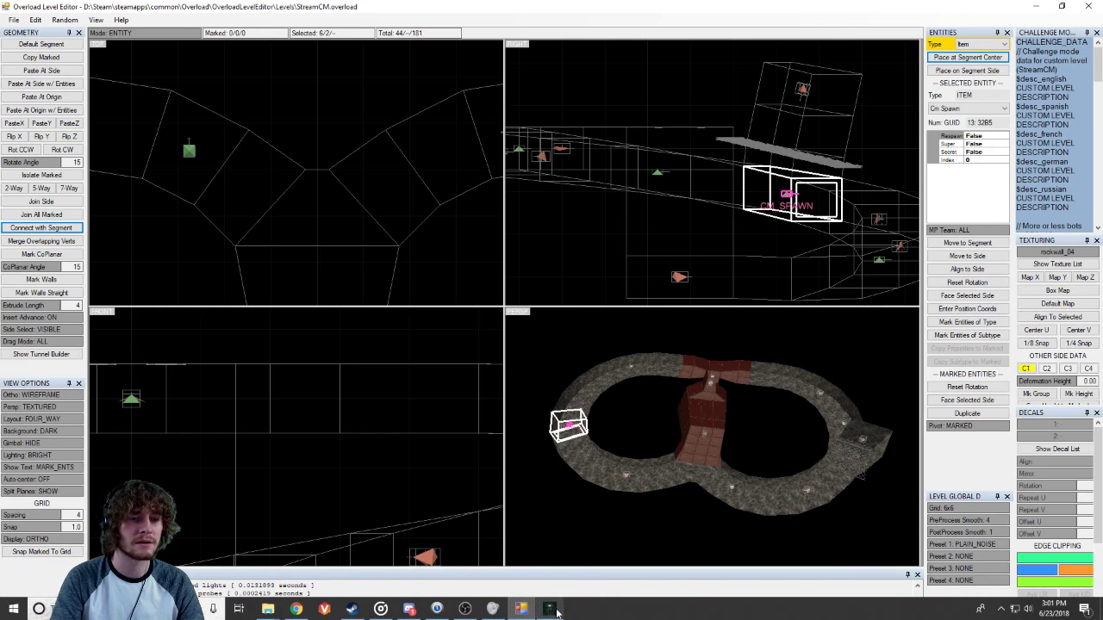
click(554, 610)
click(652, 7)
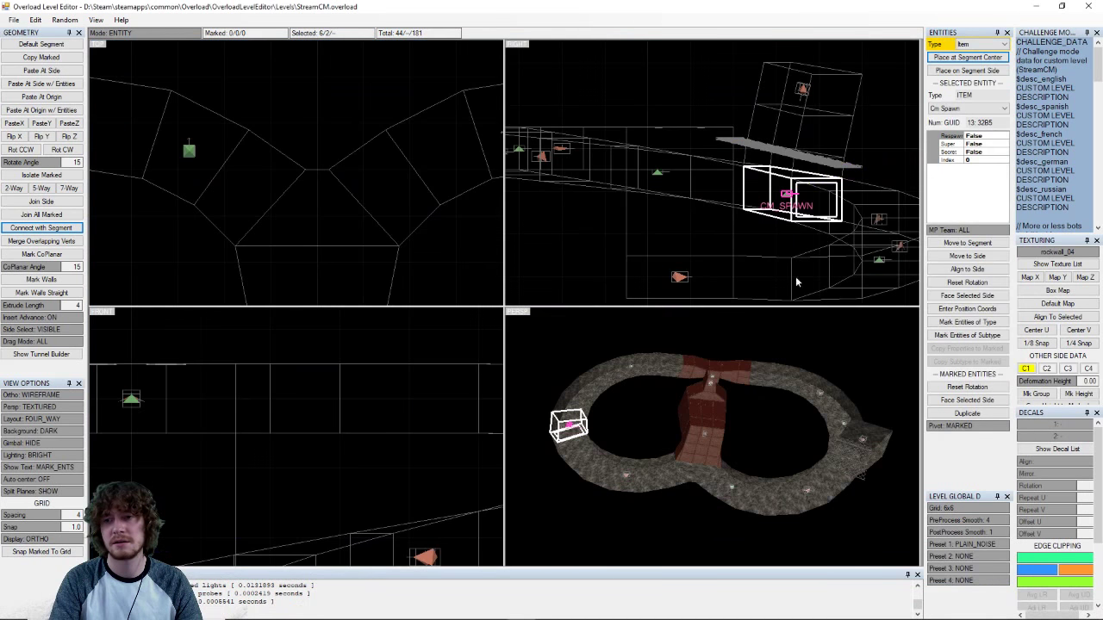
- Give the spot light in the rock shaft above the grate an intensity of 10 and a spot angle of 70, unmark it, and save the level
mouse_move(732, 412)
middle_down()
mouse_move(763, 431)
mouse_move(743, 415)
middle_up()
right_drag(743, 415, 715, 406)
right_drag(788, 423, 741, 427)
click(645, 437)
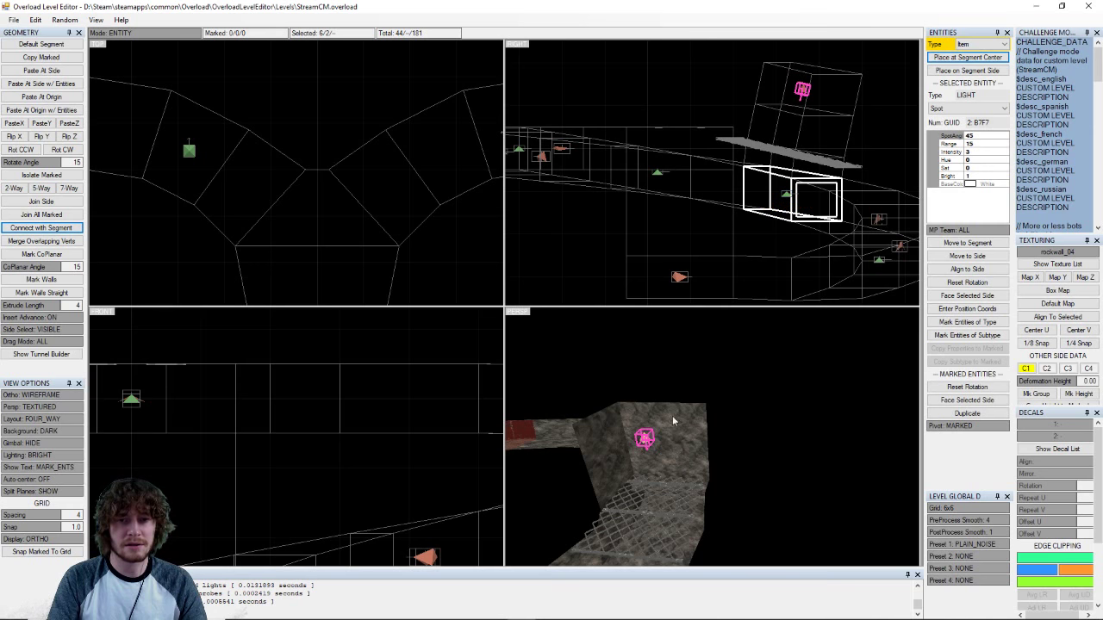
click(971, 153)
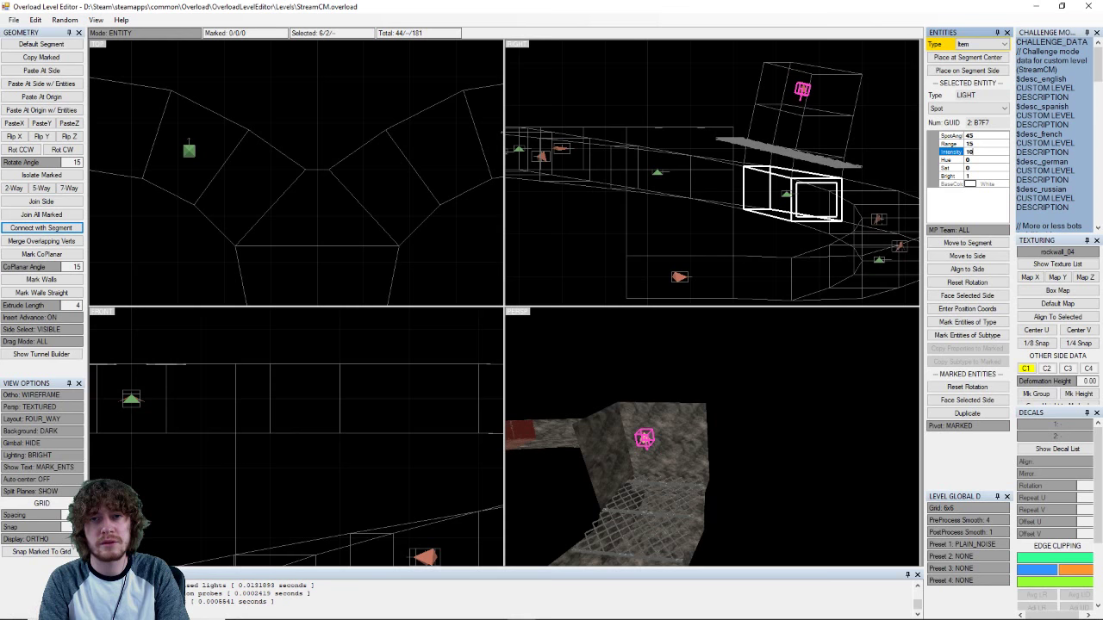
click(981, 135)
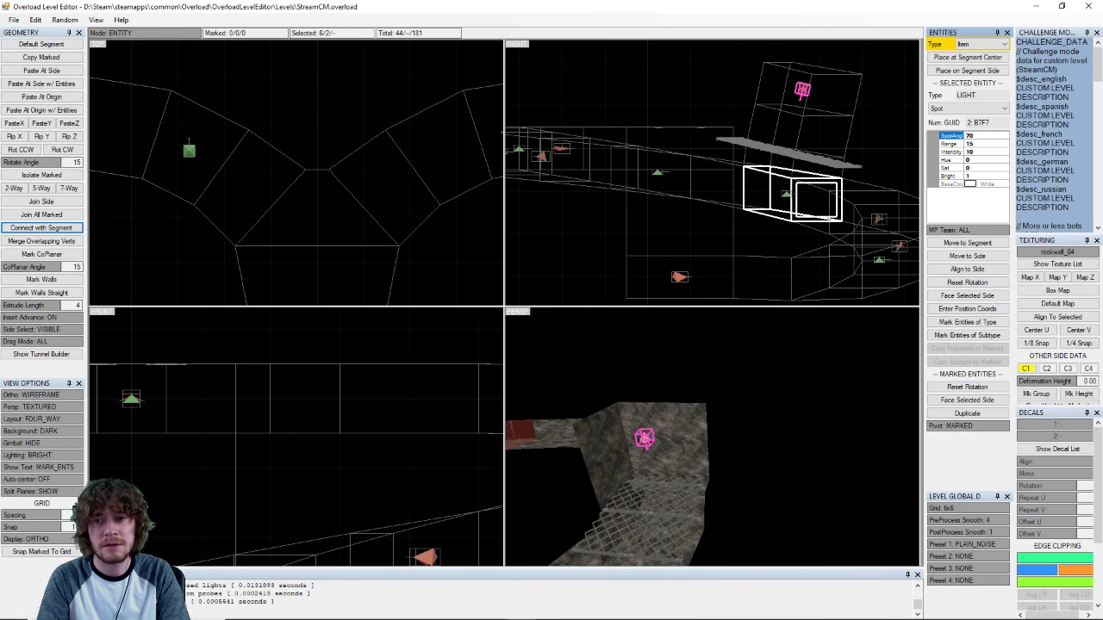
key(space)
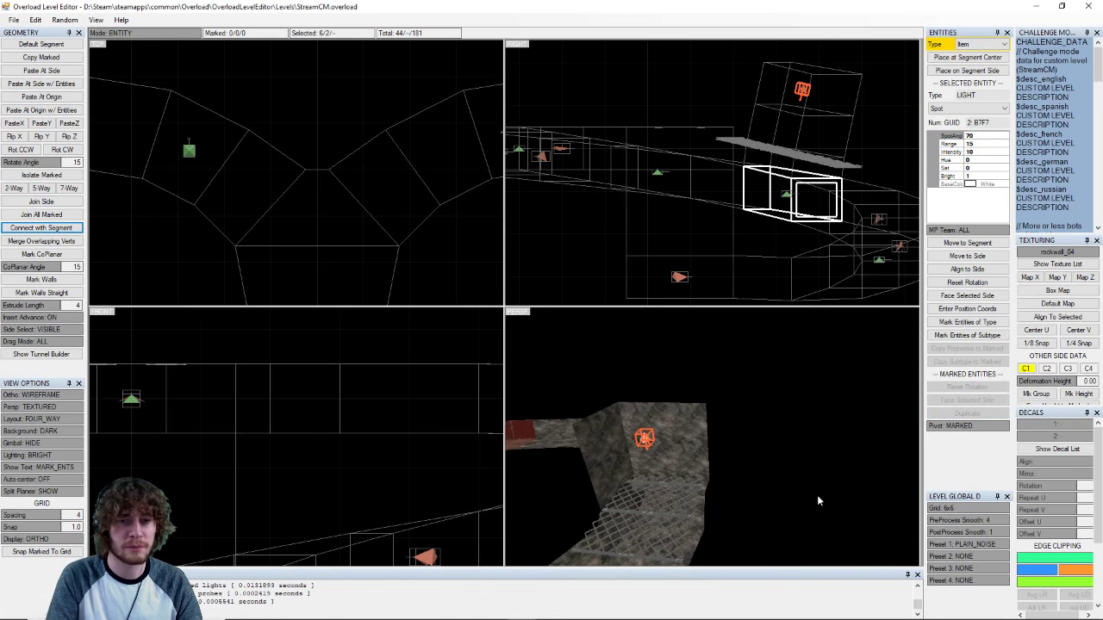
key(ctrl+s)
- In side mode, select a floor side of the rock tunnel and mark all the sides that share its rock texture
middle_drag(765, 427, 724, 437)
right_drag(723, 438, 746, 426)
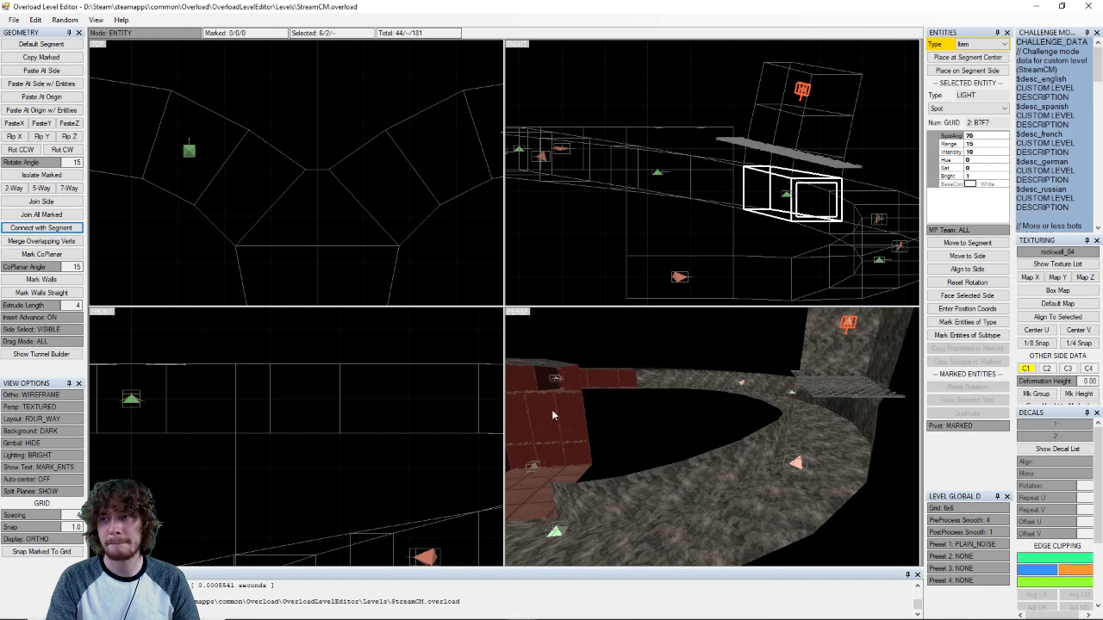
middle_drag(604, 438, 688, 448)
scroll(687, 447, down, 8)
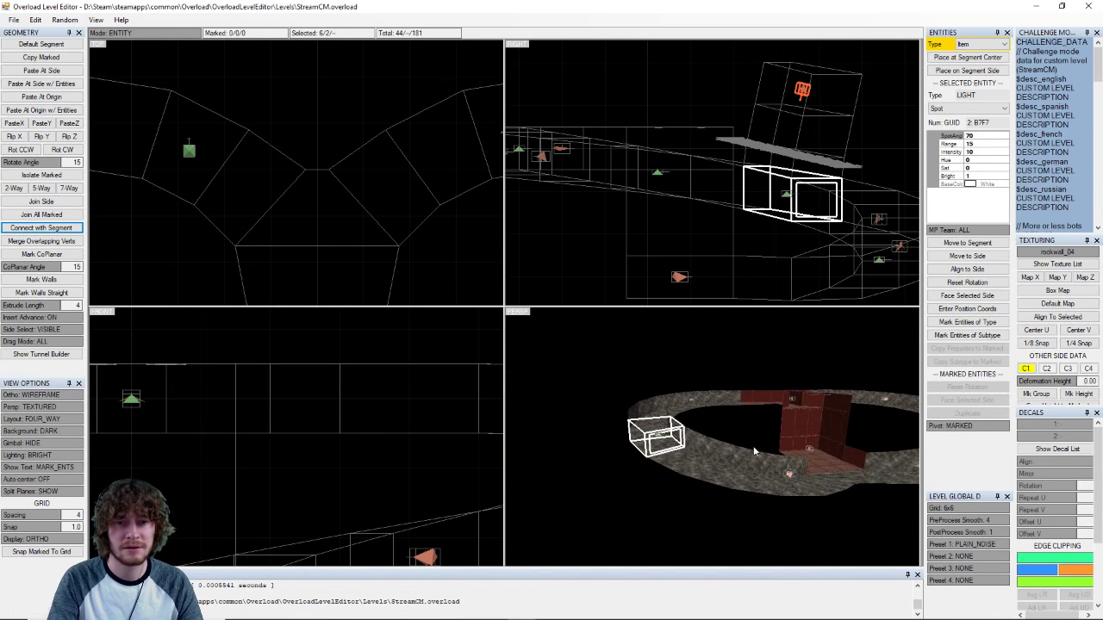
mouse_move(784, 481)
right_down()
mouse_move(723, 503)
mouse_move(723, 414)
mouse_move(719, 452)
mouse_move(781, 472)
right_up()
click(782, 472)
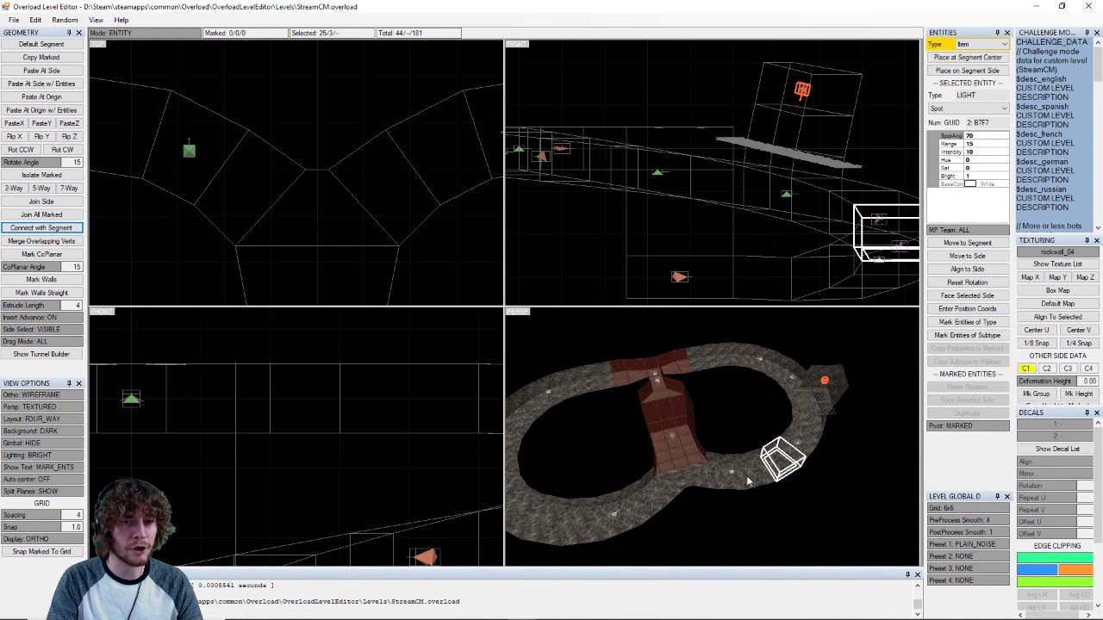
key(Tab)
key(Tab)
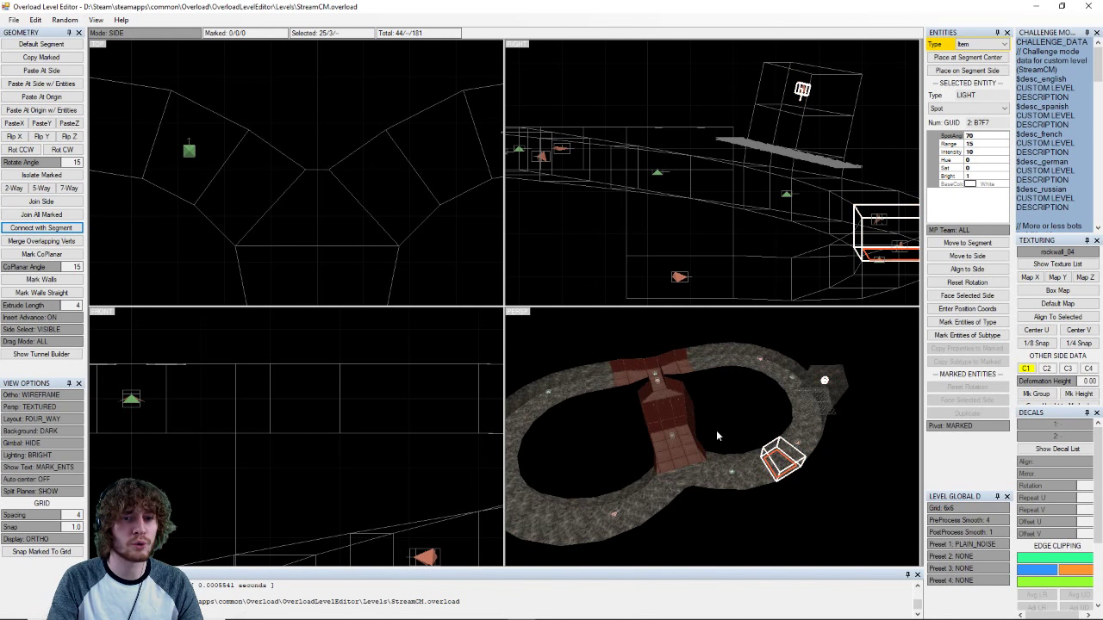
click(758, 472)
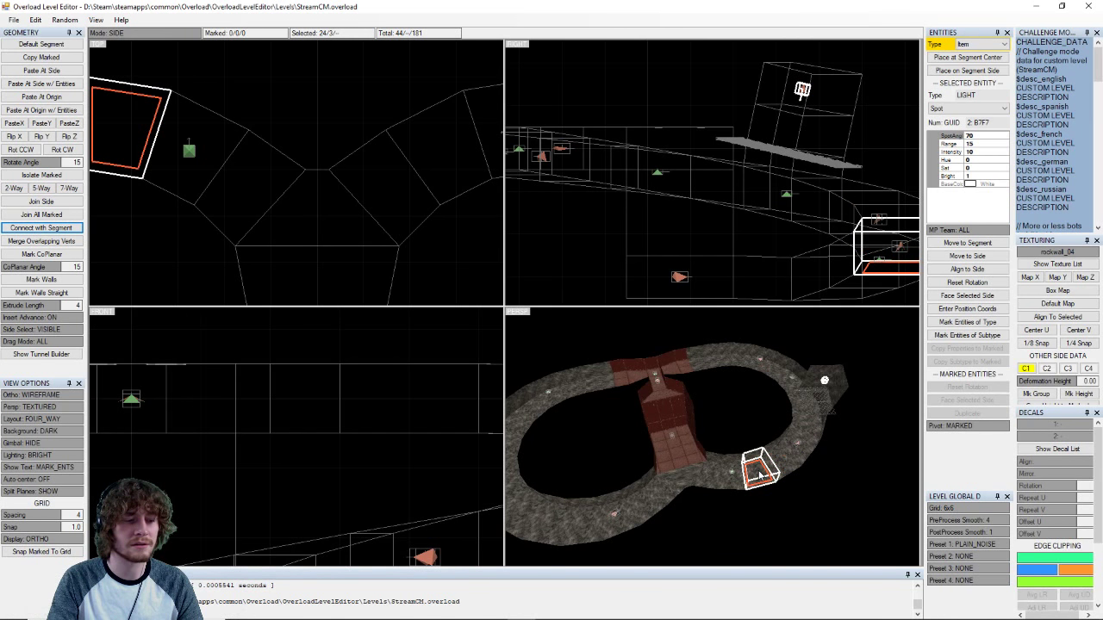
key(shift+q)
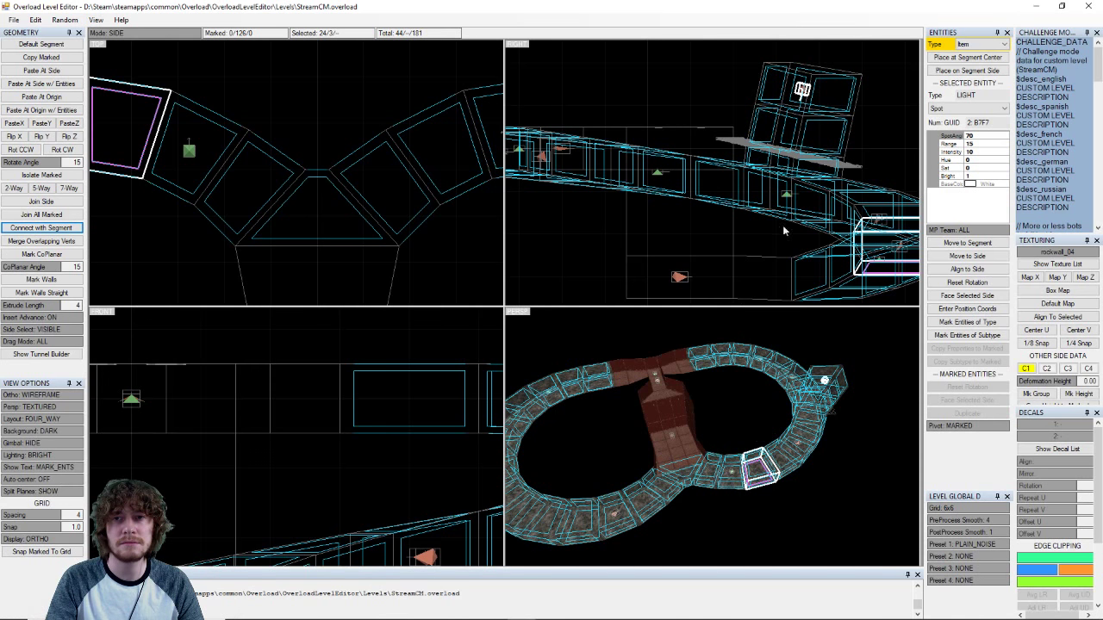
- Close the challenge mode data editor to make room for the texturing and side options
scroll(1071, 191, down, 5)
scroll(1071, 191, up, 6)
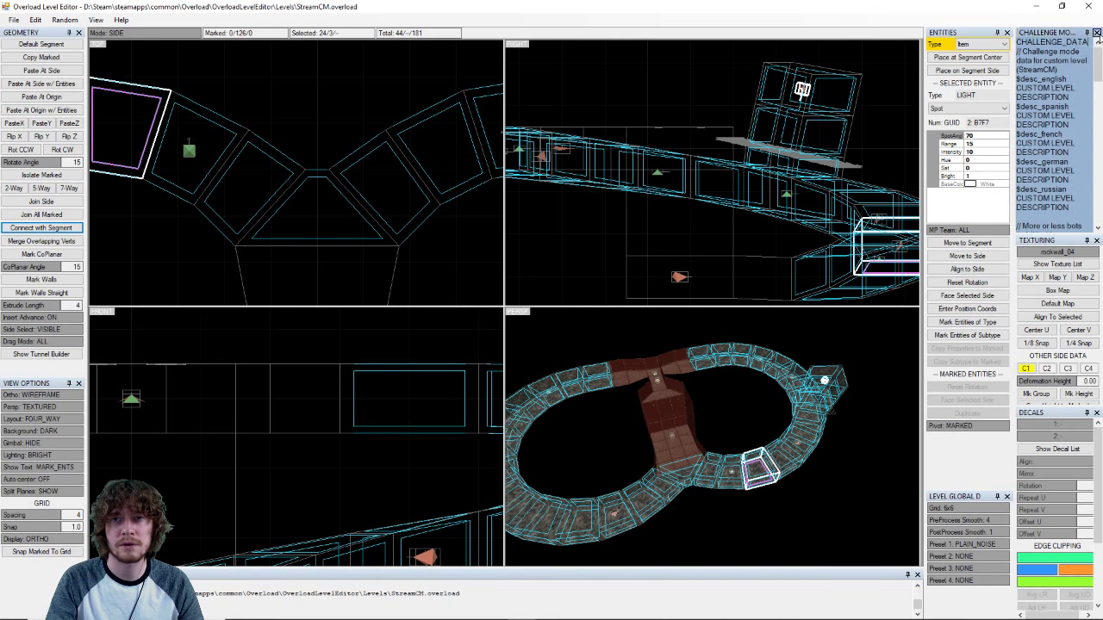
click(1096, 33)
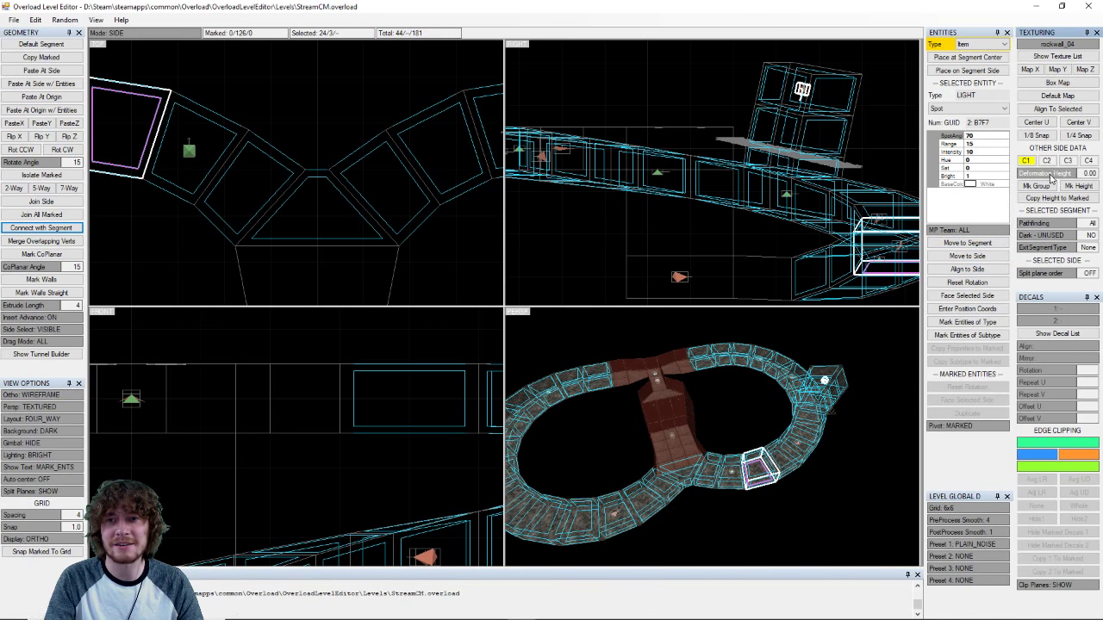
- Set the selected tunnel side's deformation height to 0.35 and copy that height to all marked rock sides
click(1083, 175)
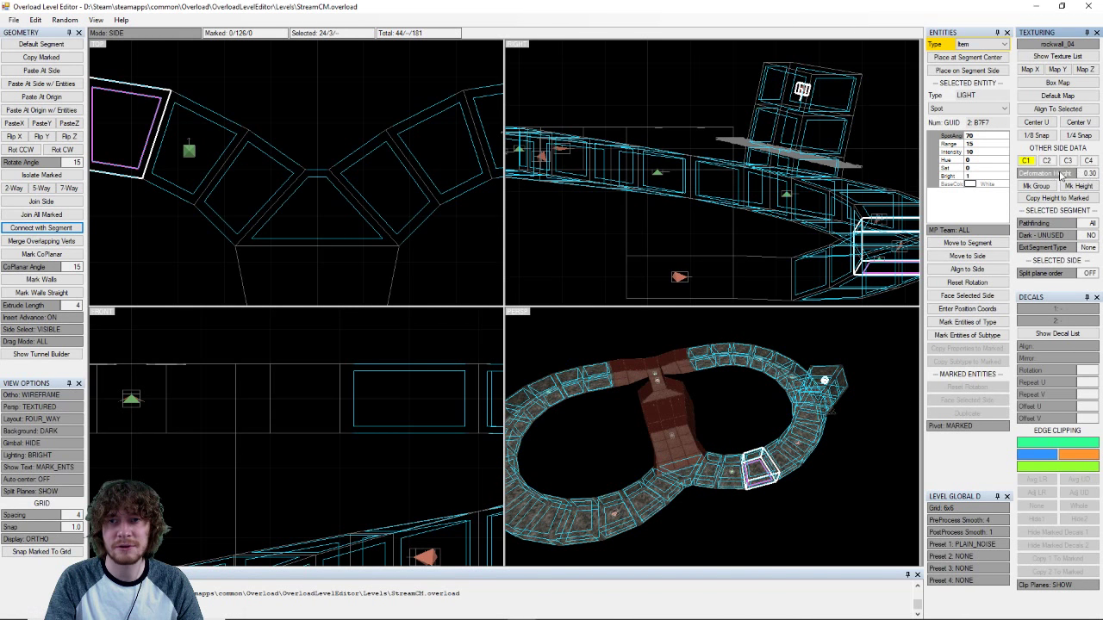
click(1075, 175)
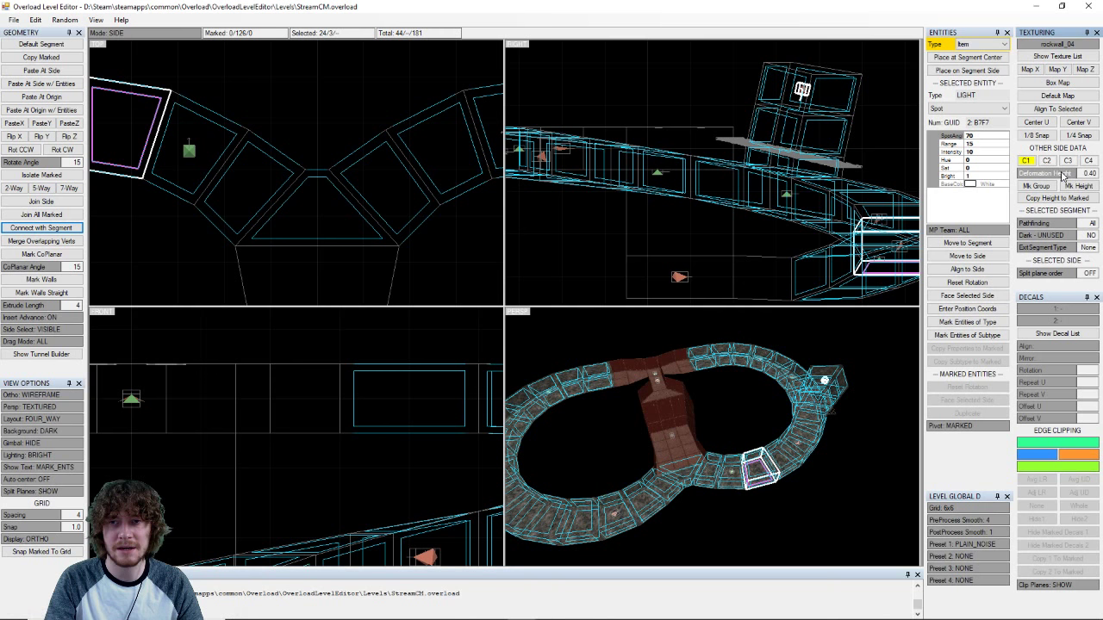
click(1065, 175)
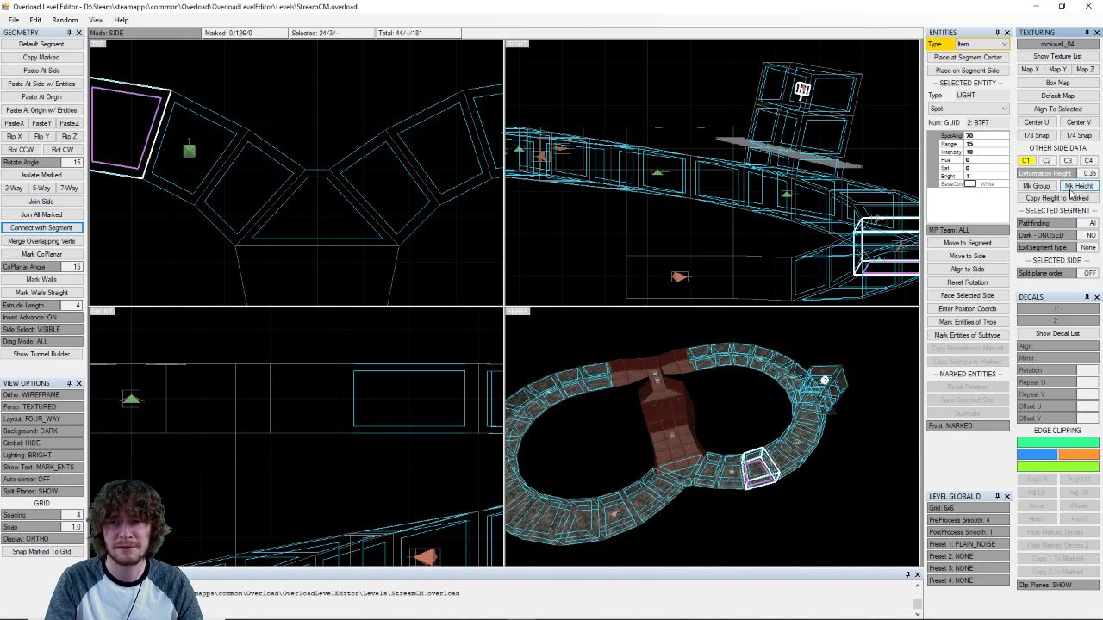
click(1054, 200)
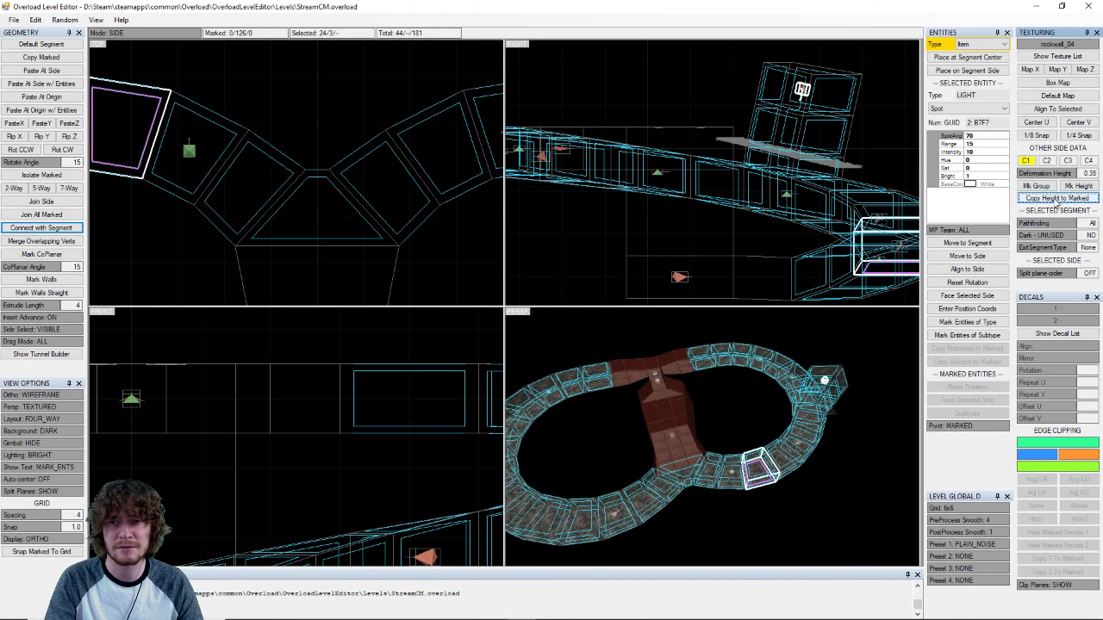
click(1055, 199)
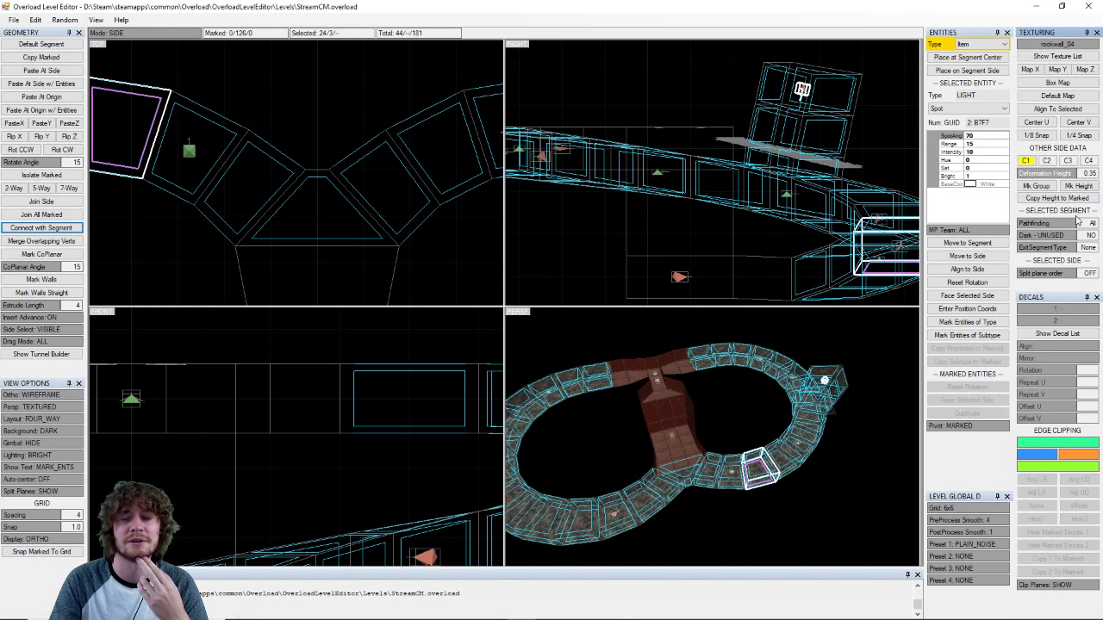
click(1052, 200)
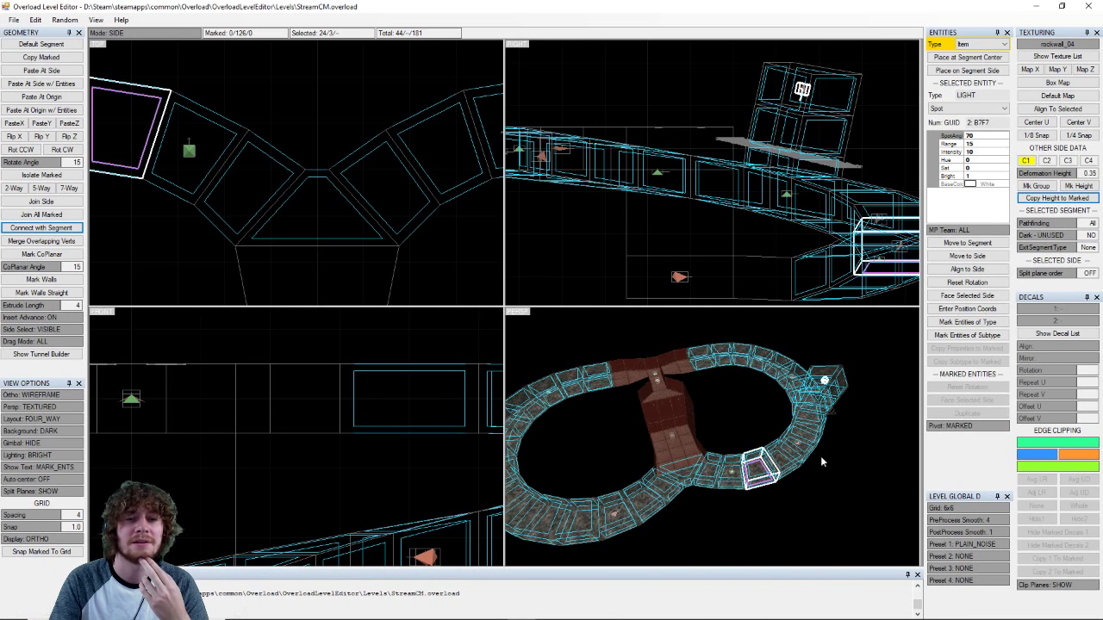
- Unmark the rock sides and export the level for challenge mode as StreamCM.cm, replacing the existing file
key(a)
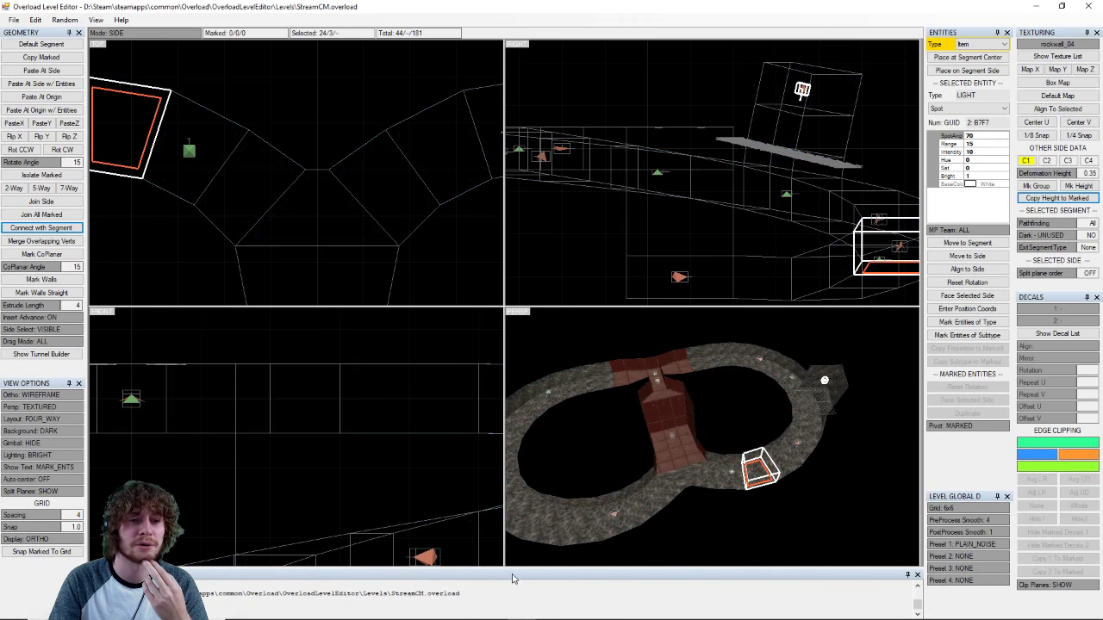
click(13, 18)
click(64, 83)
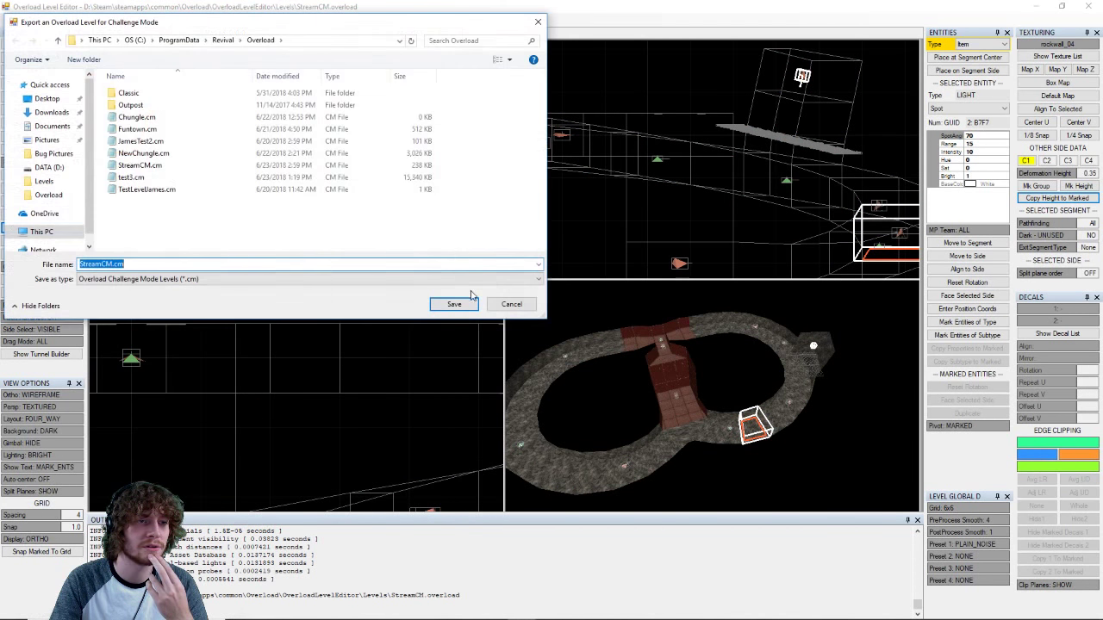
click(454, 303)
click(585, 319)
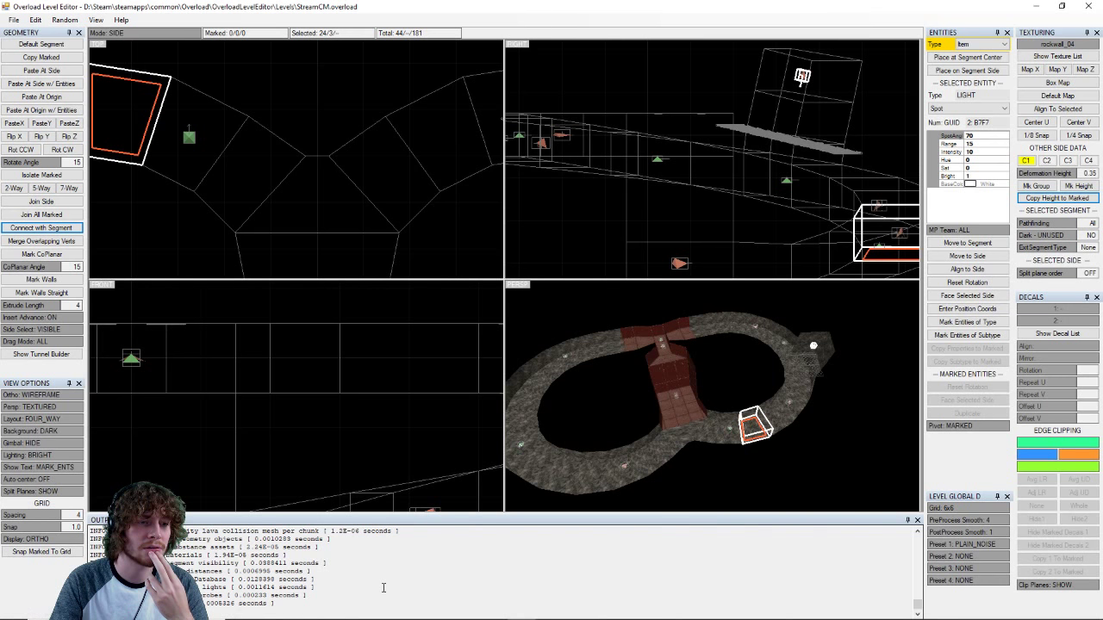
- Select a floor side of the larger rock loop, mark all sides sharing its texture, and copy its deformation height to them
click(591, 472)
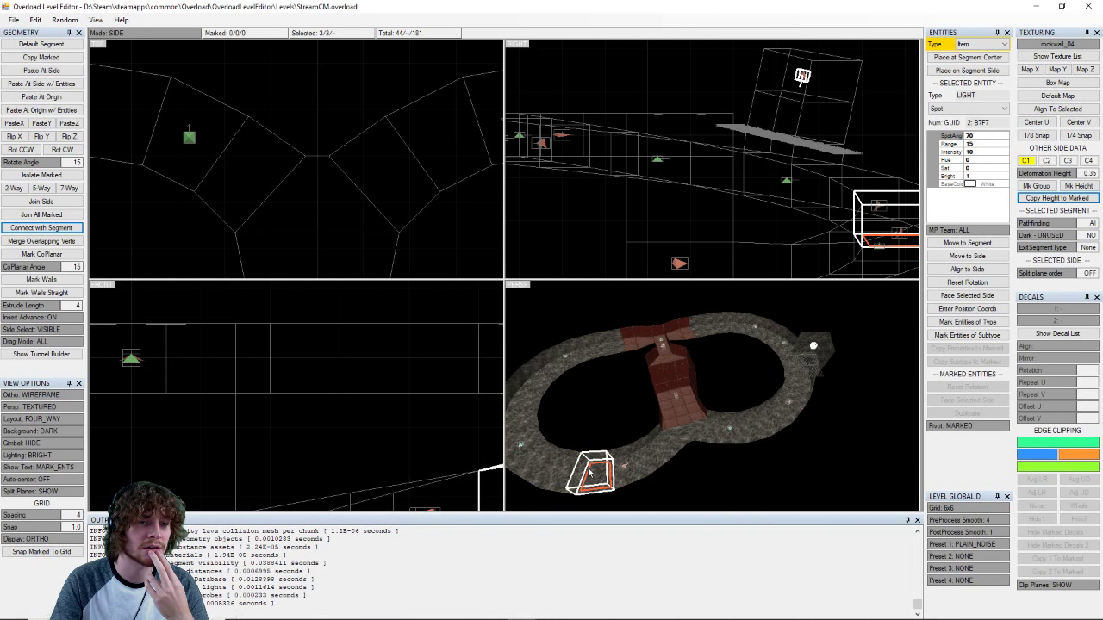
key(q)
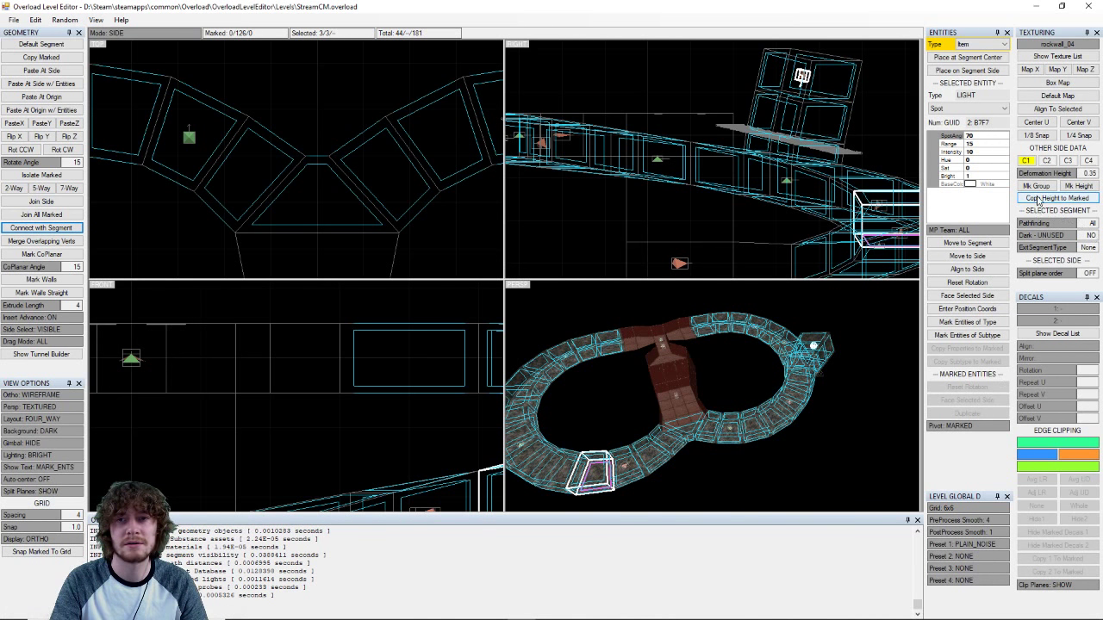
click(1038, 190)
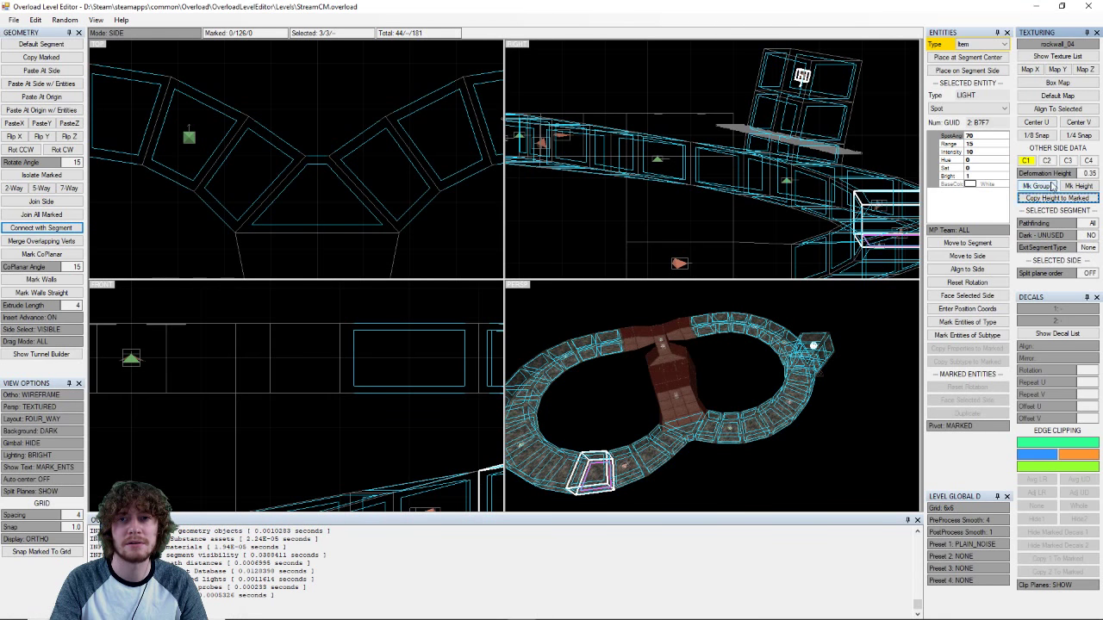
- Export the level again for challenge mode over StreamCM.cm, and clear the marked sides
click(14, 19)
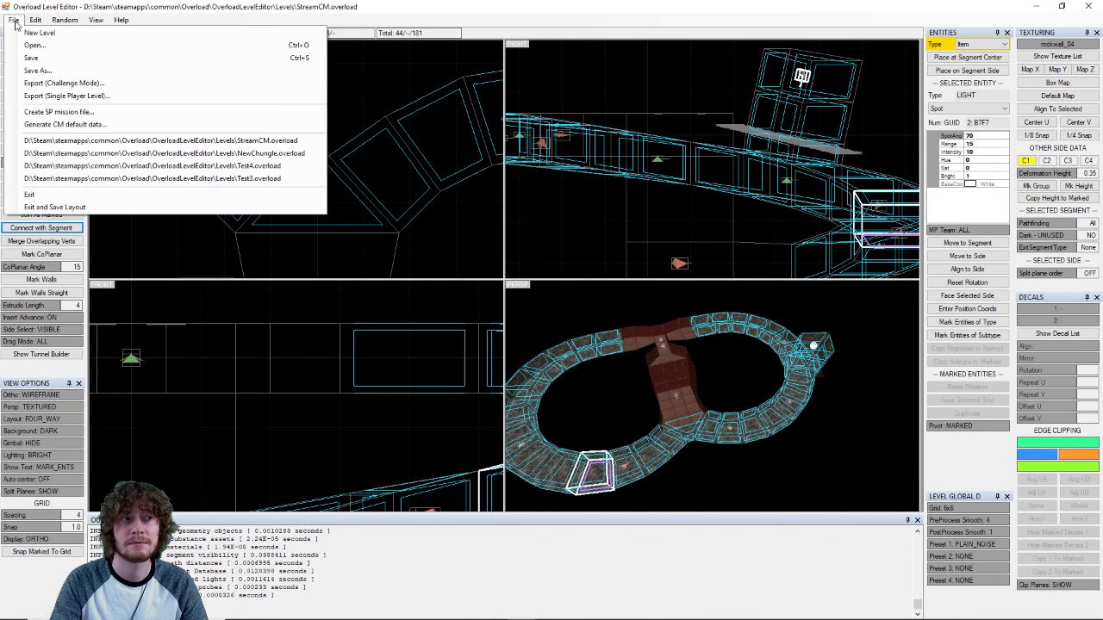
click(60, 81)
click(451, 303)
click(628, 316)
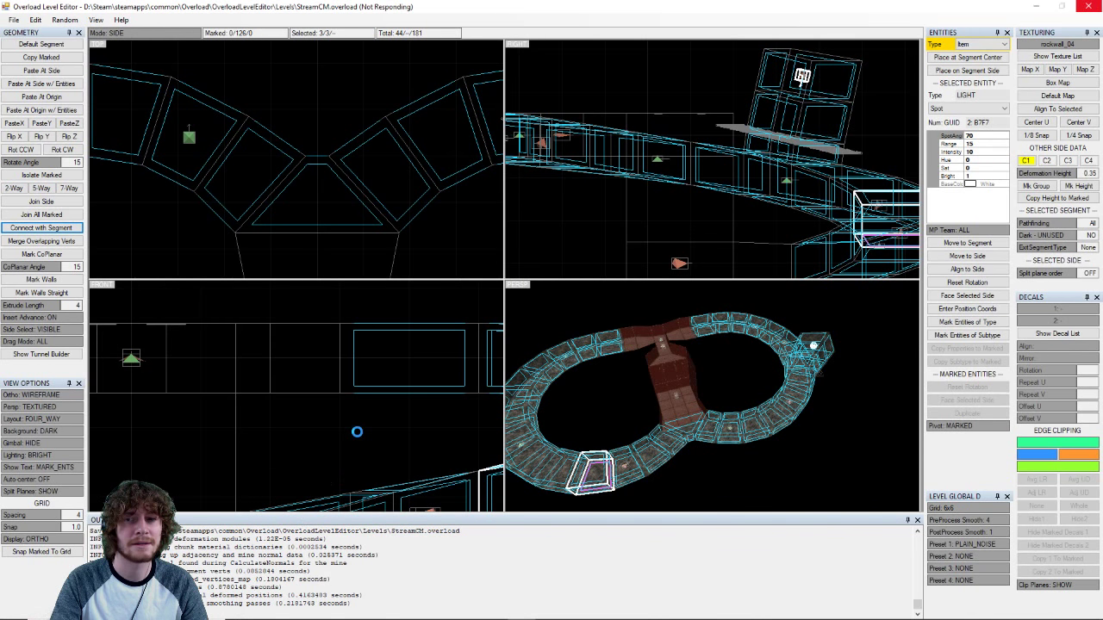
key(a)
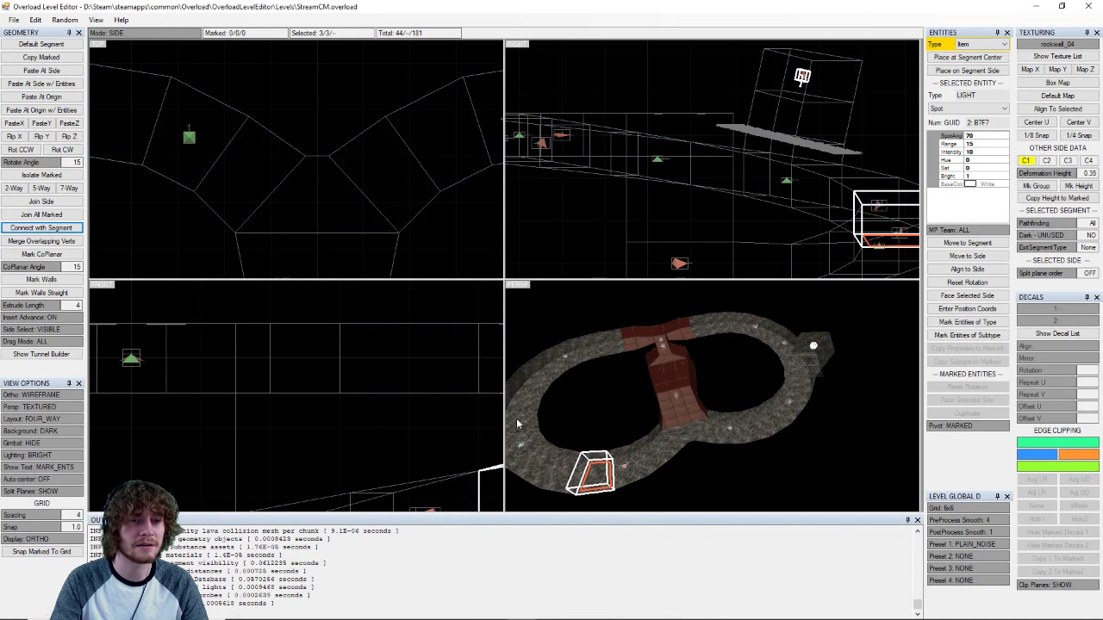
- Switch to Overload and start the StreamCM level in challenge mode with the Infinite variant on Trainee difficulty
click(549, 610)
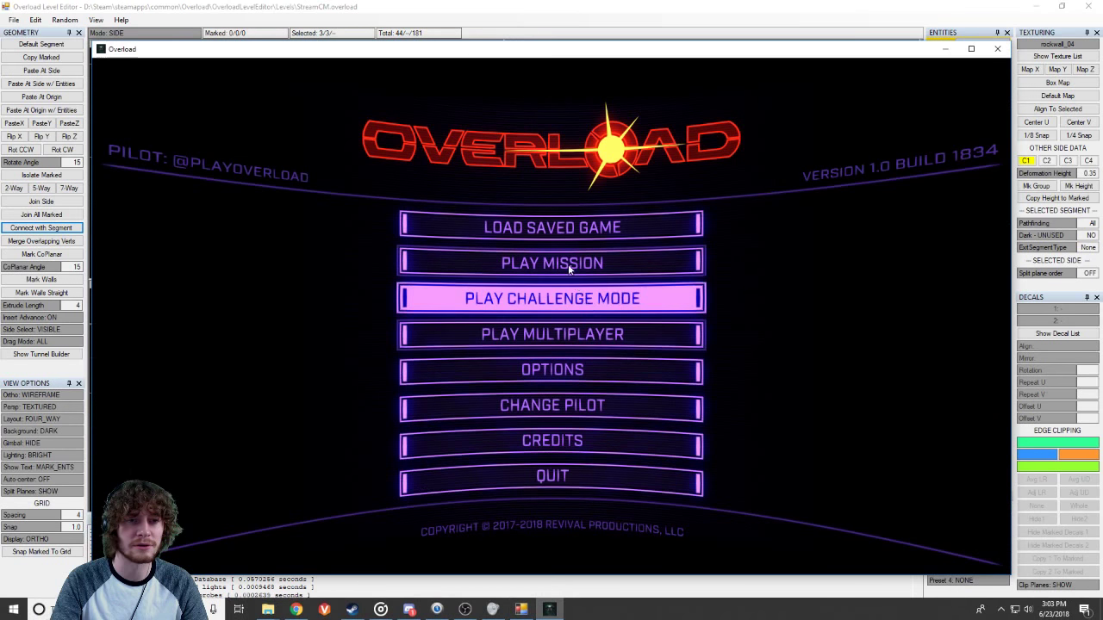
click(570, 298)
scroll(576, 330, down, 2)
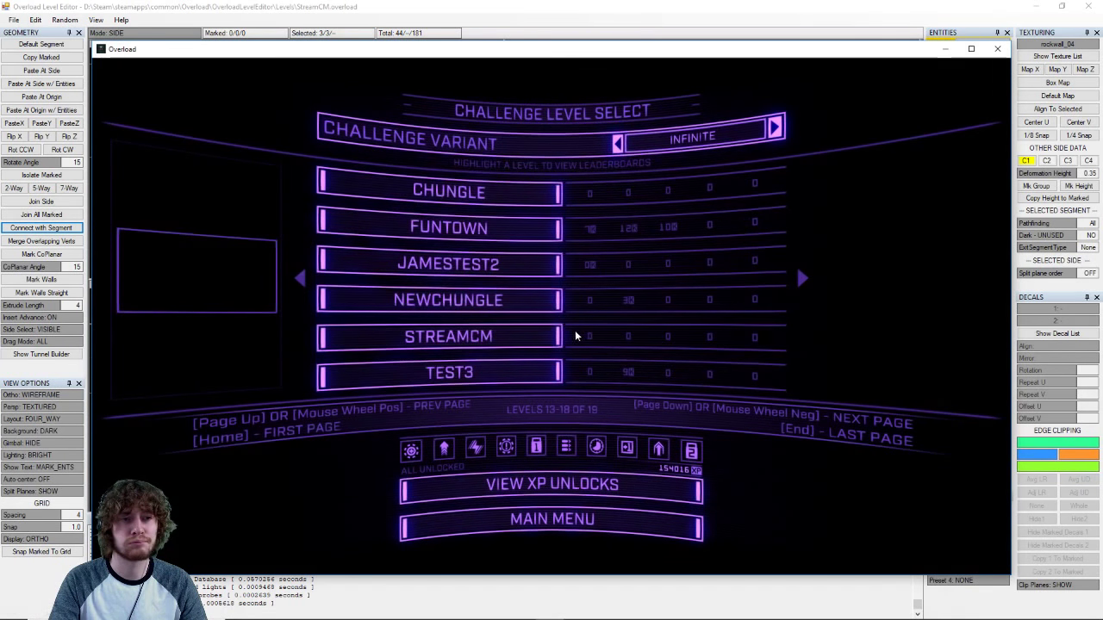
click(512, 335)
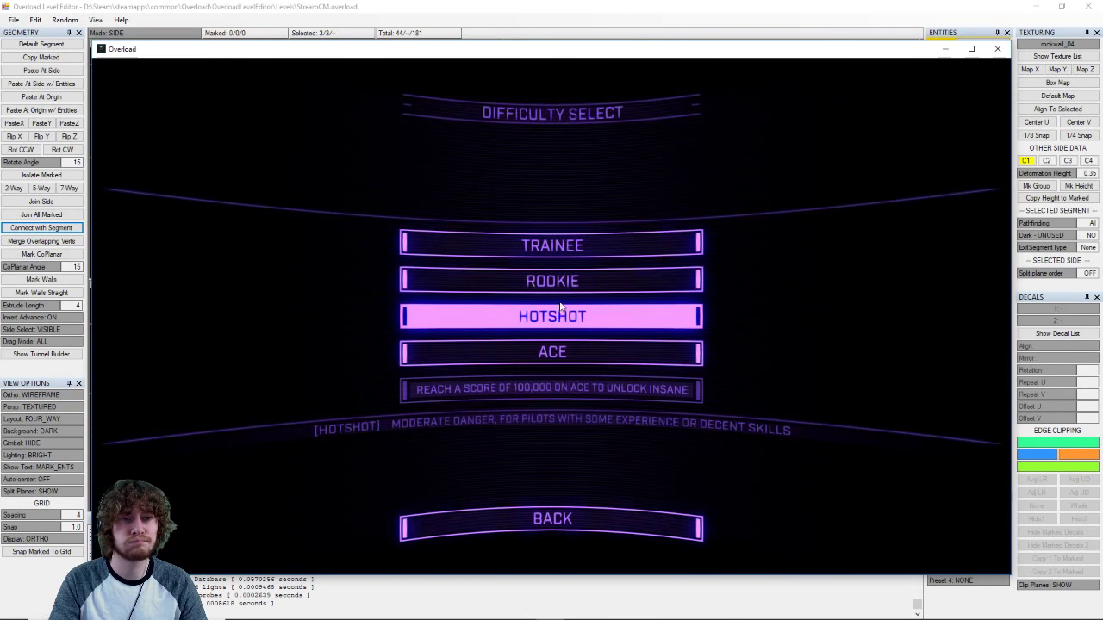
click(569, 247)
click(631, 483)
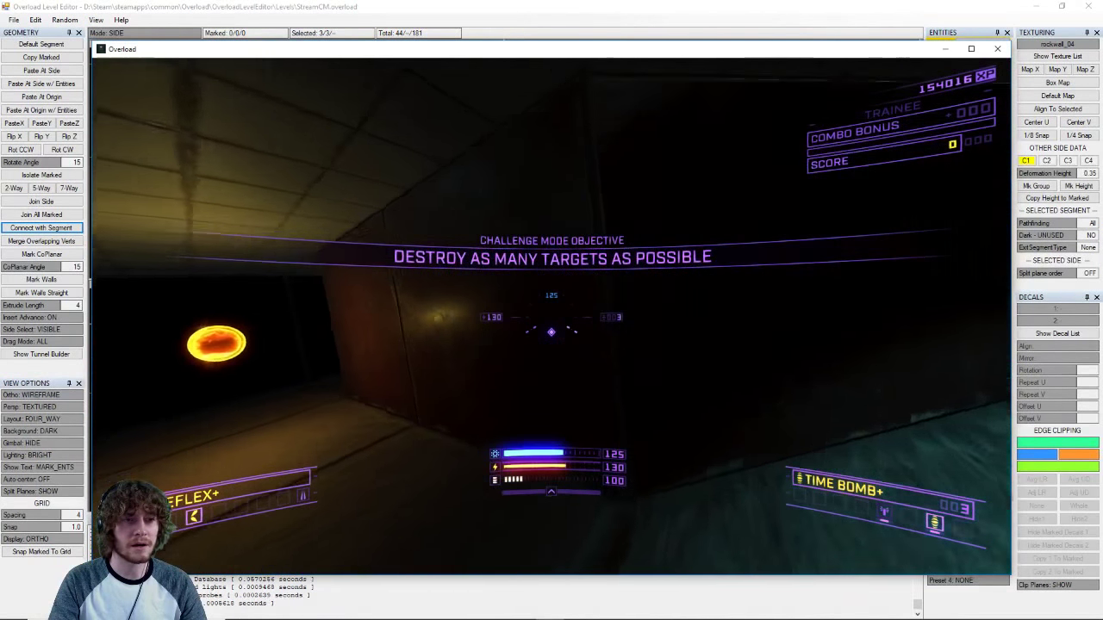
- Fly through the level to check its lighting and rock walls, quit to the main menu, and close the game
key(w)
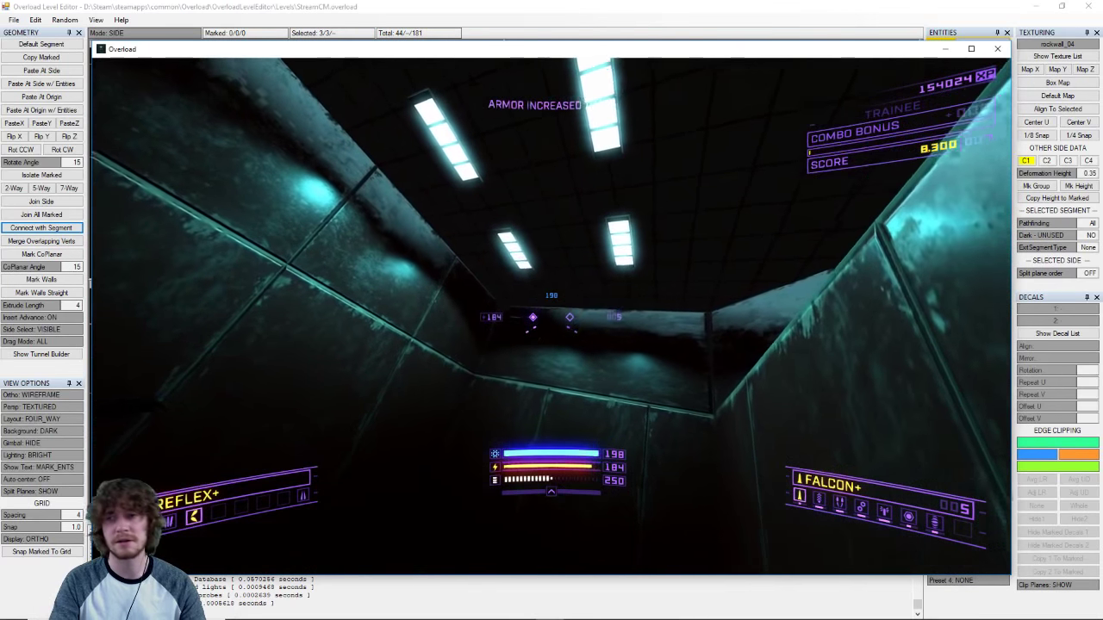
key(Escape)
click(611, 404)
click(592, 312)
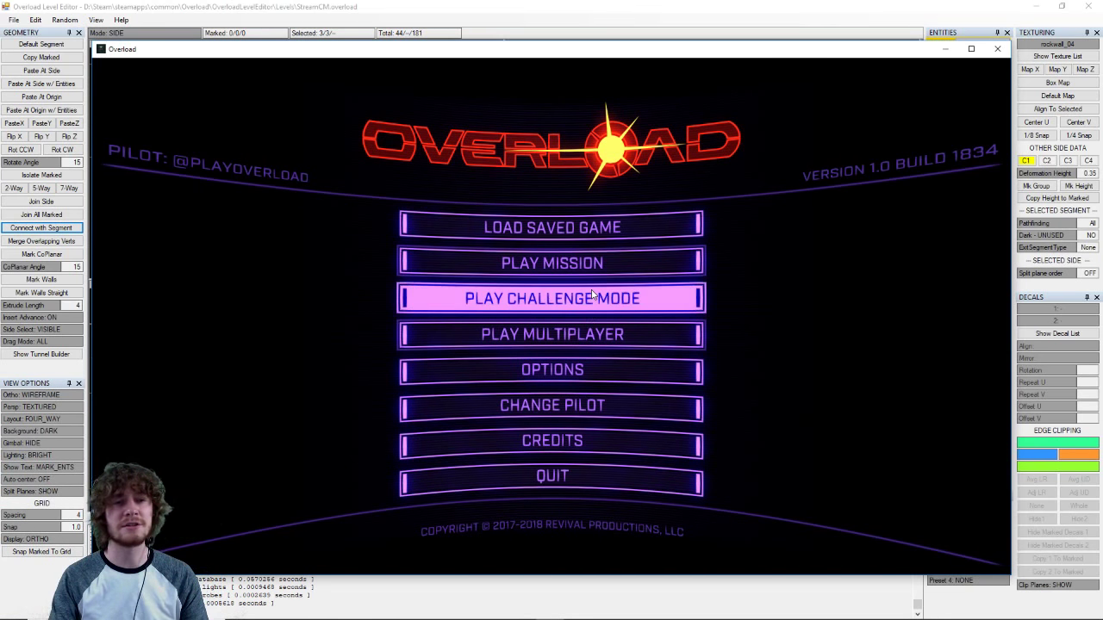
click(997, 48)
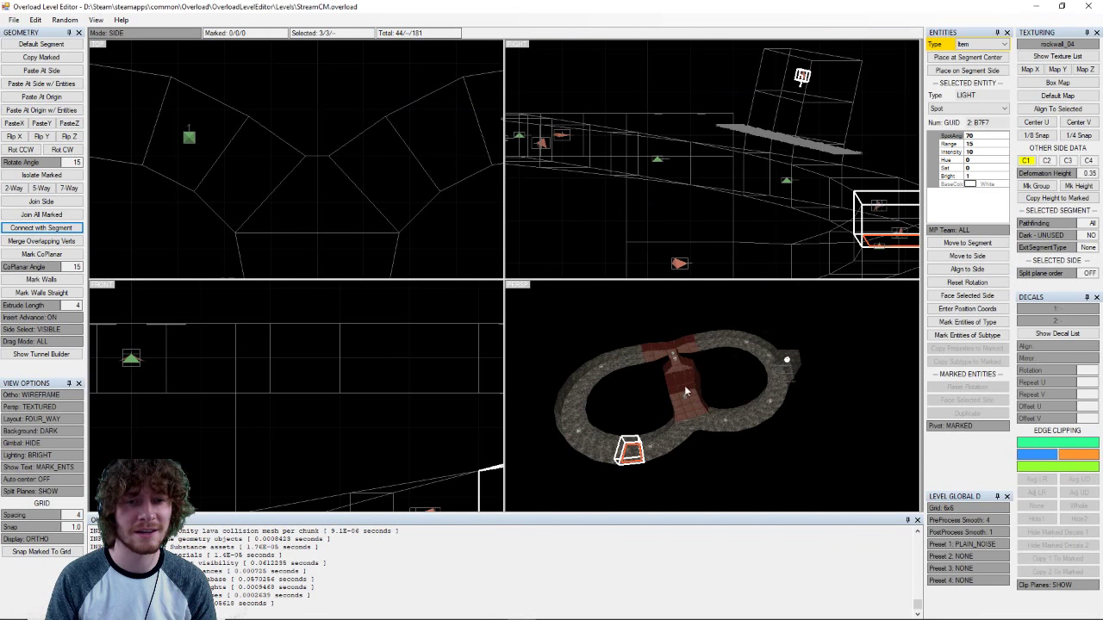
- Select the wall side of the small segment where the central metal corridor meets the junction between the two rock loops
scroll(685, 392, up, 5)
right_drag(639, 350, 727, 414)
click(731, 353)
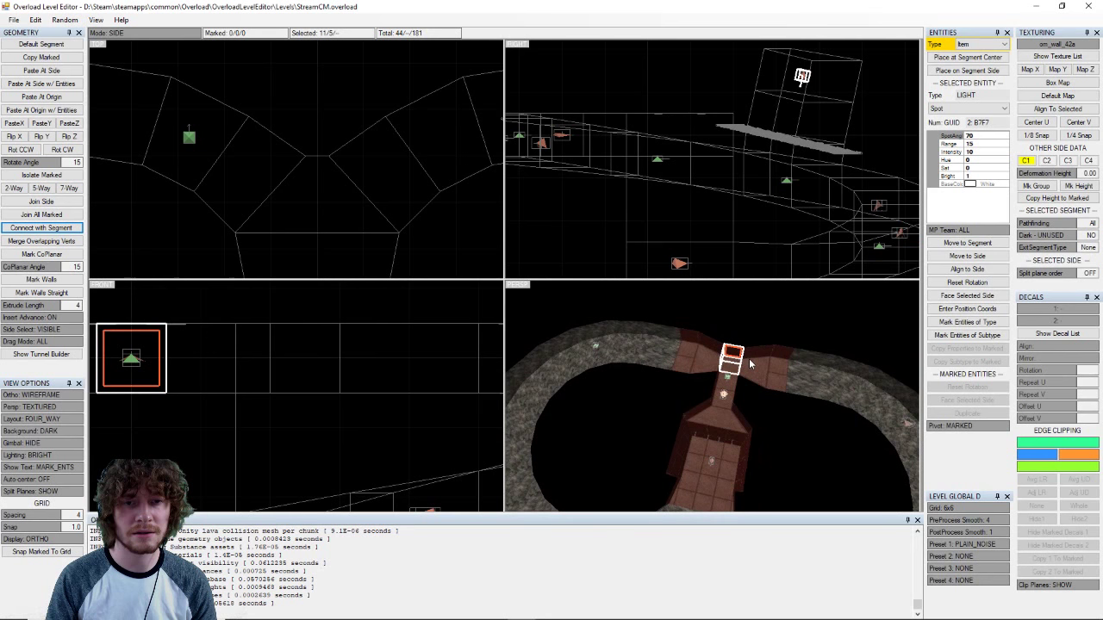
scroll(750, 360, up, 5)
middle_drag(761, 360, 741, 394)
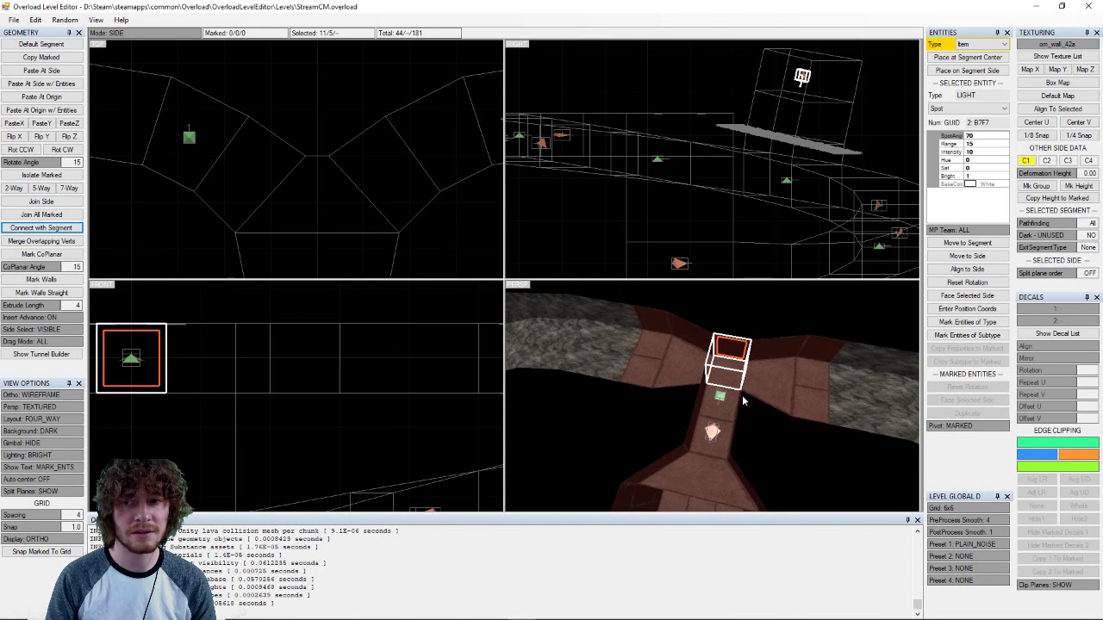
scroll(713, 409, down, 3)
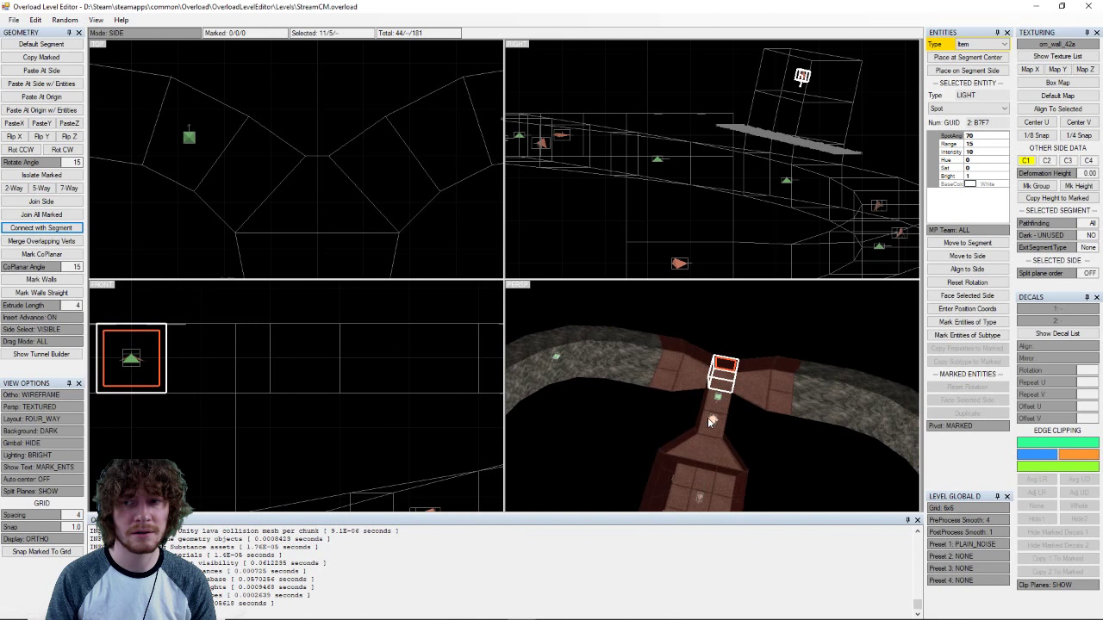
right_drag(712, 421, 745, 422)
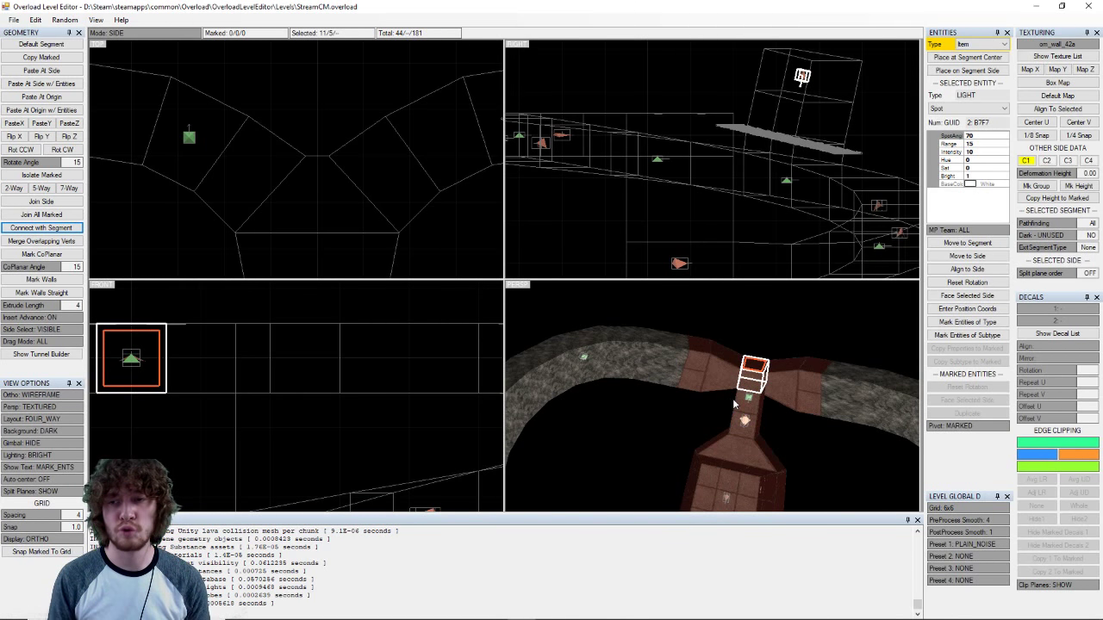
- Clear the level's existing side marks and mark one ceiling side of the curved rock tunnel near the red room
right_drag(705, 388, 769, 365)
click(728, 371)
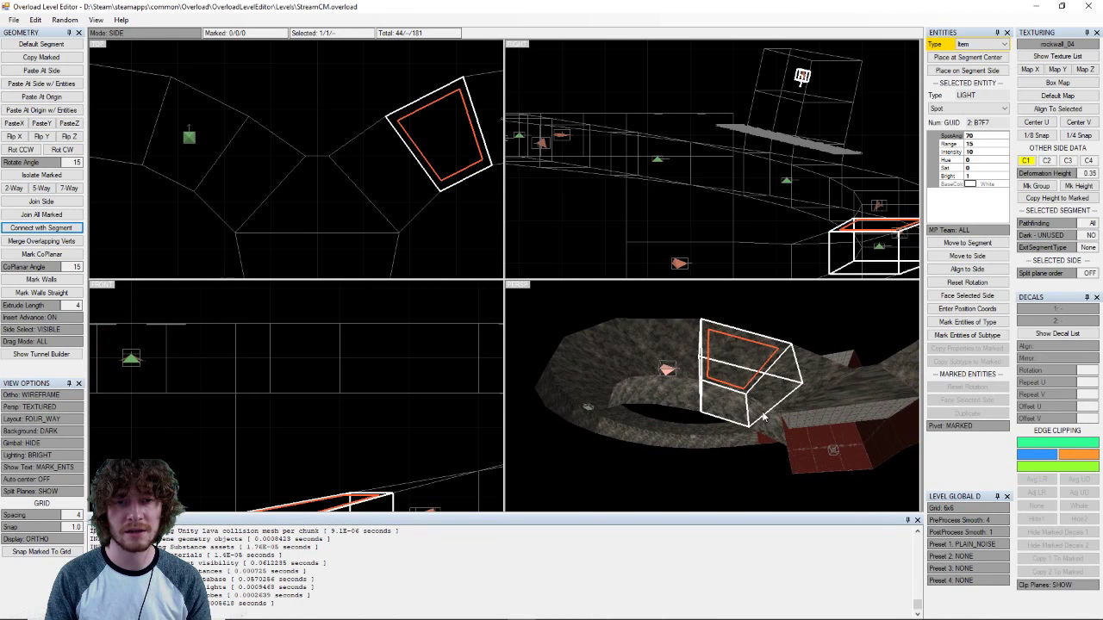
scroll(769, 415, down, 5)
right_drag(773, 414, 770, 486)
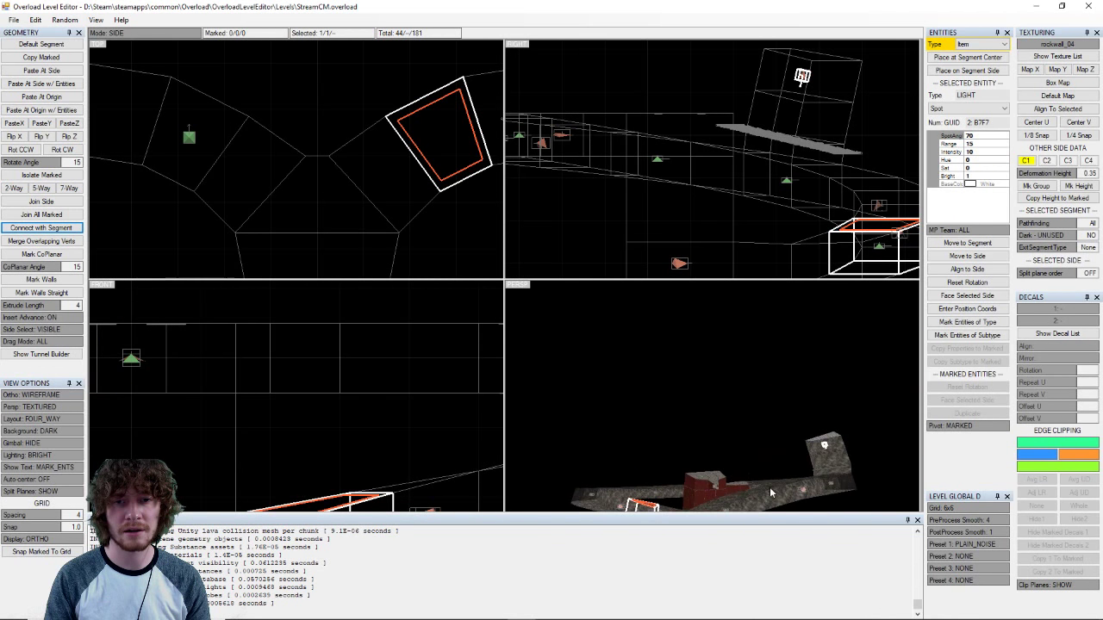
middle_drag(770, 486, 824, 390)
scroll(765, 439, up, 3)
right_drag(765, 439, 833, 394)
key(ctrl+a)
key(ctrl+a)
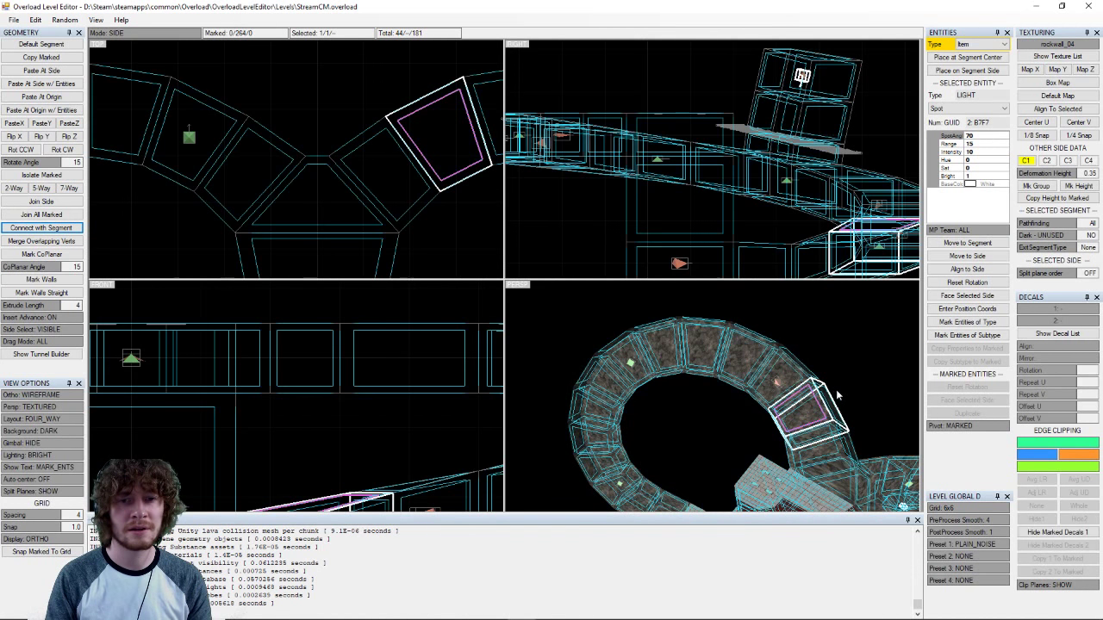
key(space)
- Mark every second ceiling side along the first half of the curved rock tunnel
click(740, 362)
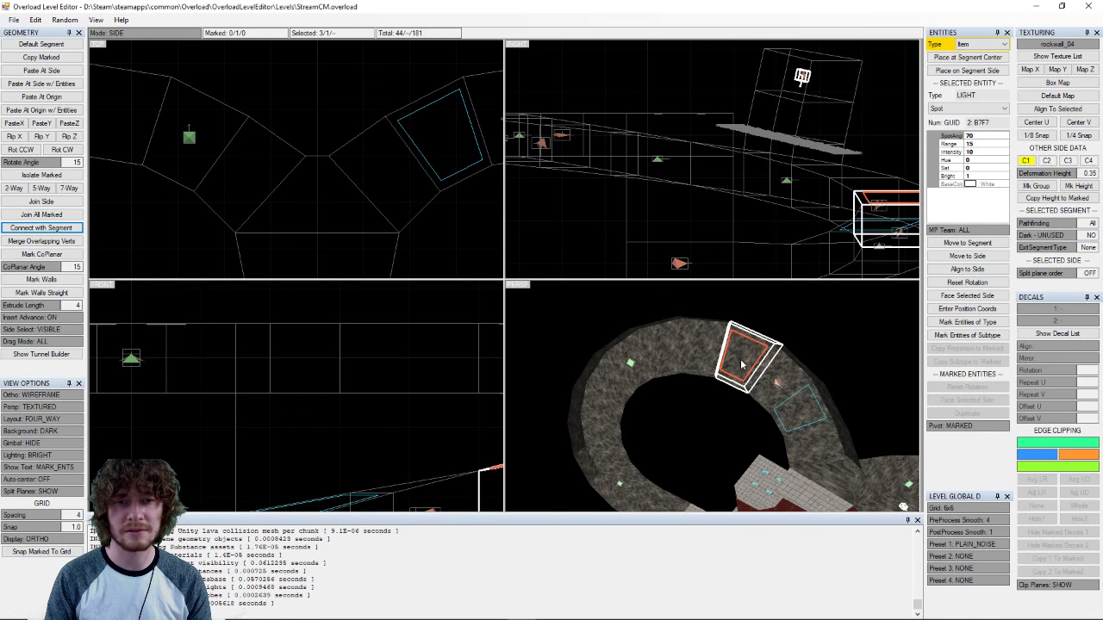
click(661, 358)
middle_drag(662, 358, 785, 359)
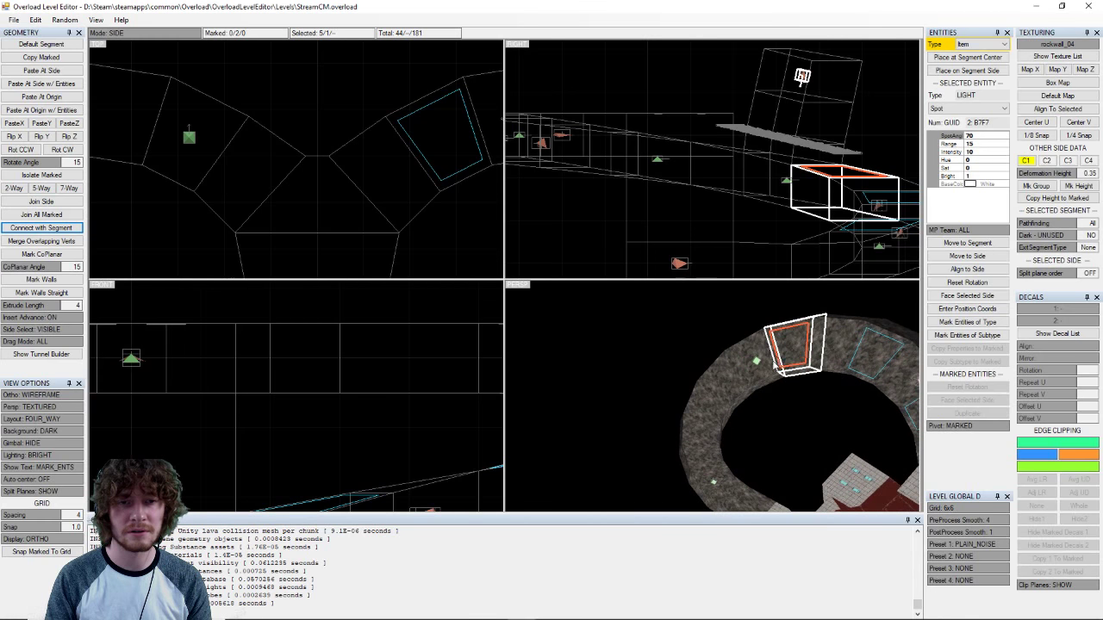
key(space)
click(728, 393)
right_drag(729, 395, 808, 384)
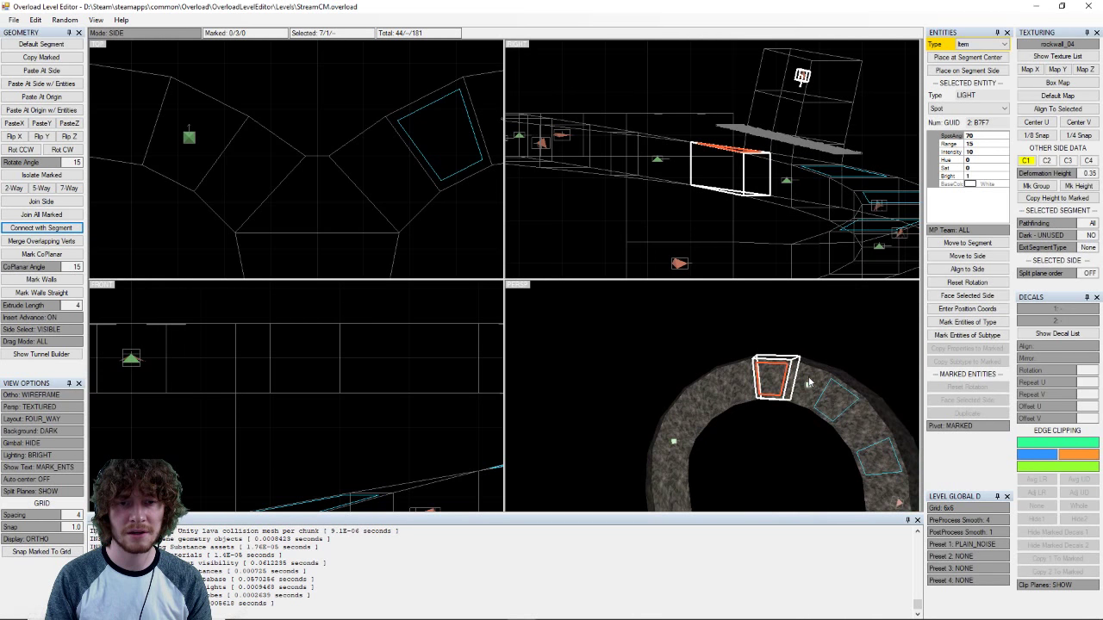
click(724, 399)
right_drag(725, 399, 715, 432)
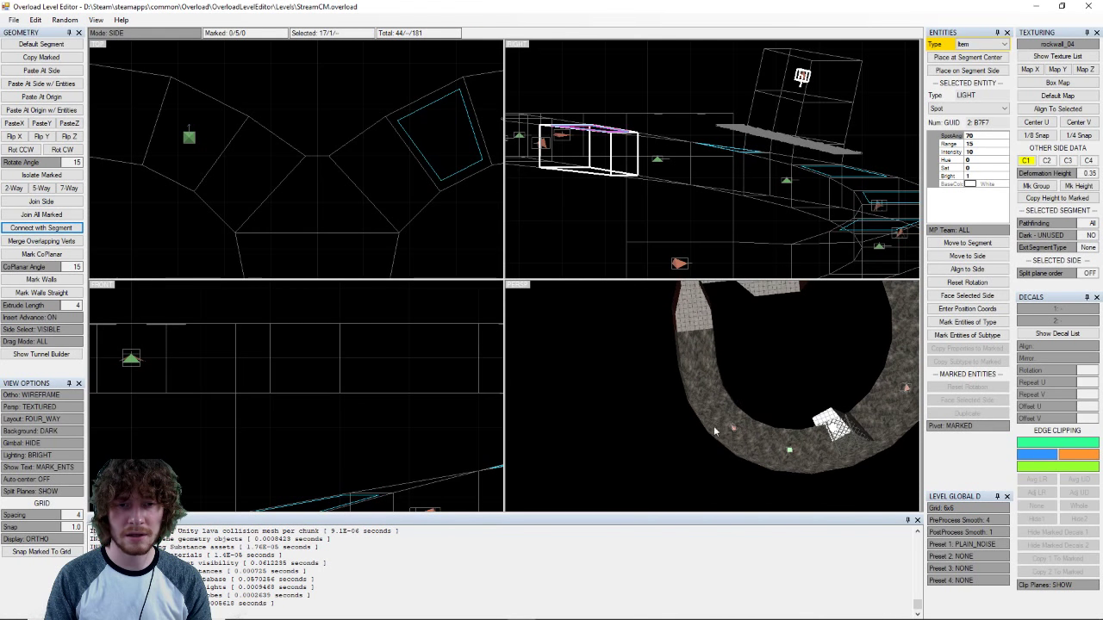
- Continue marking alternate ceiling sides around the remaining stretch of the rock tunnel loop
click(790, 449)
key(space)
middle_drag(841, 457, 781, 468)
click(825, 407)
key(space)
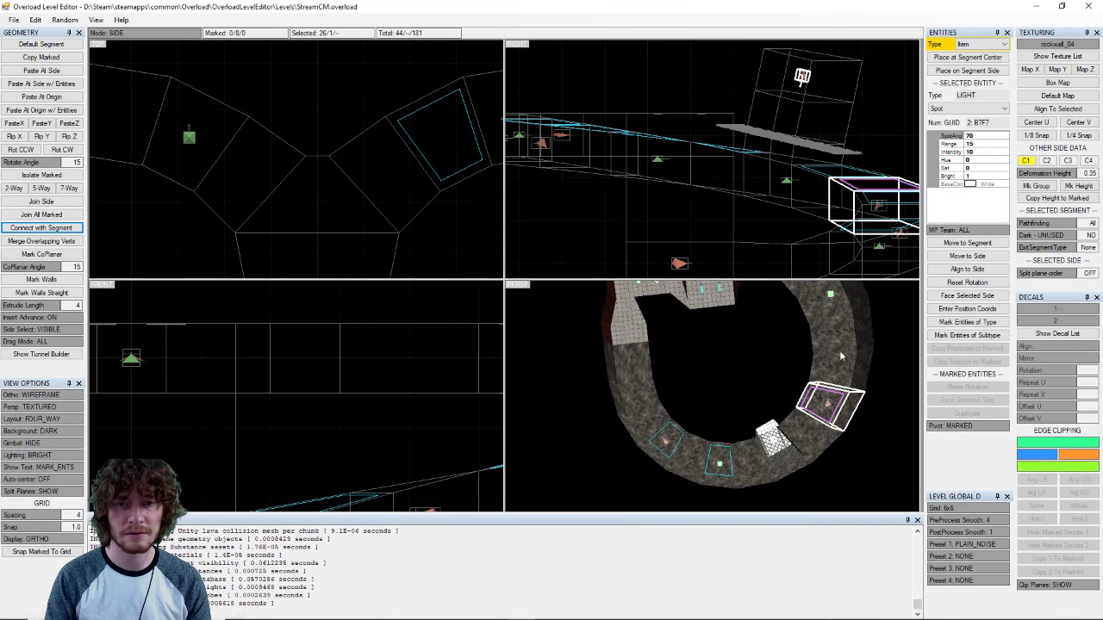
middle_drag(839, 350, 809, 392)
click(810, 388)
right_drag(826, 353, 793, 397)
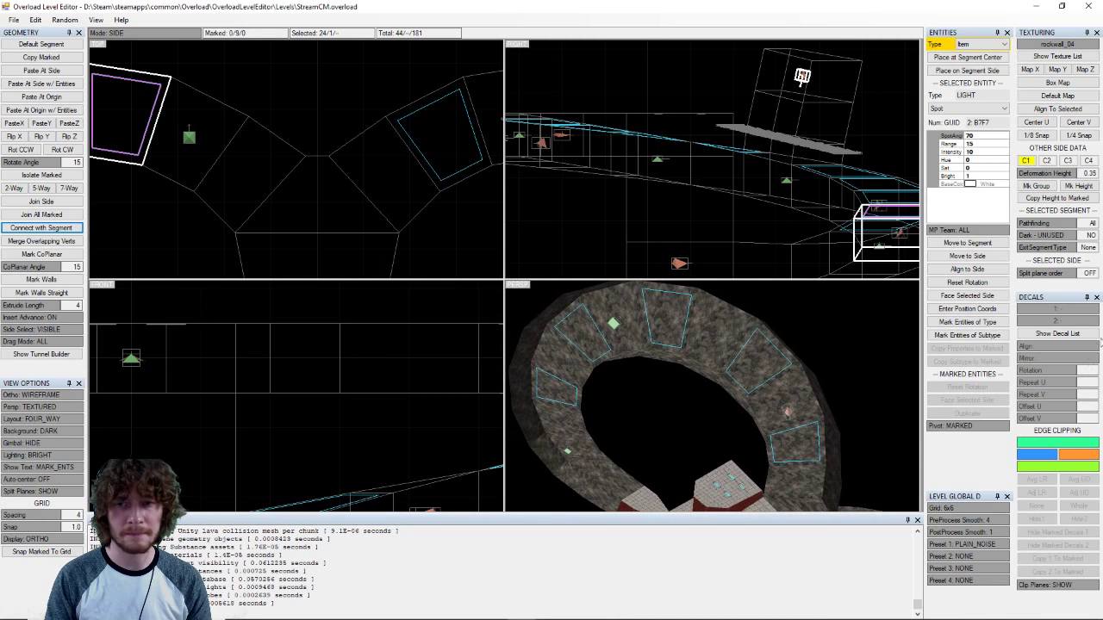
- Open the decal list, clear its old filter and filter it for "cave"
click(1056, 334)
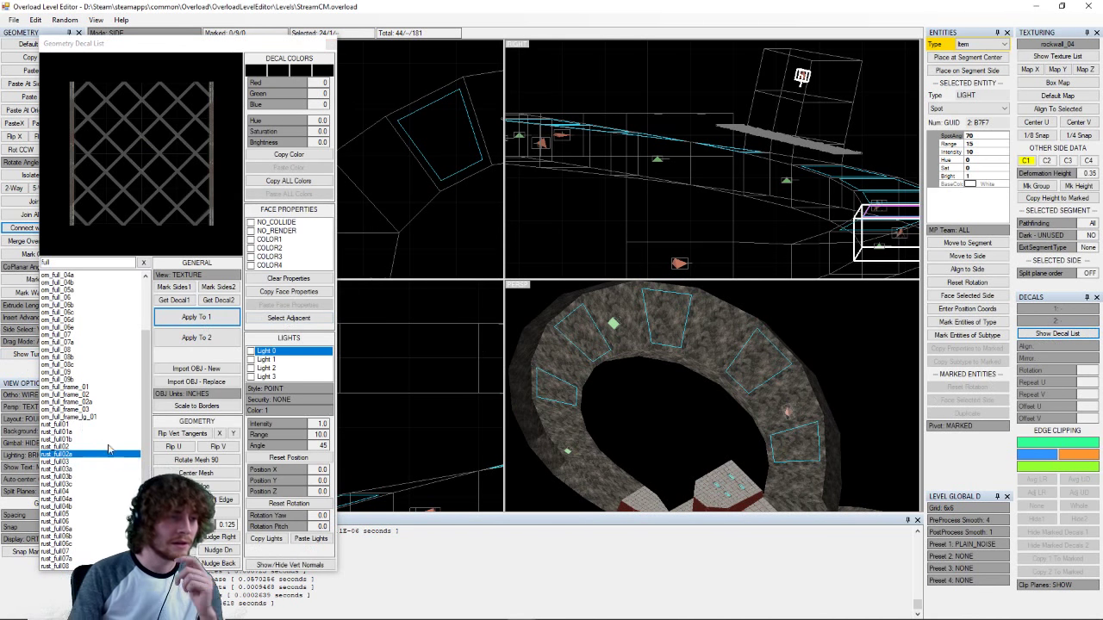
drag(145, 422, 144, 366)
click(143, 262)
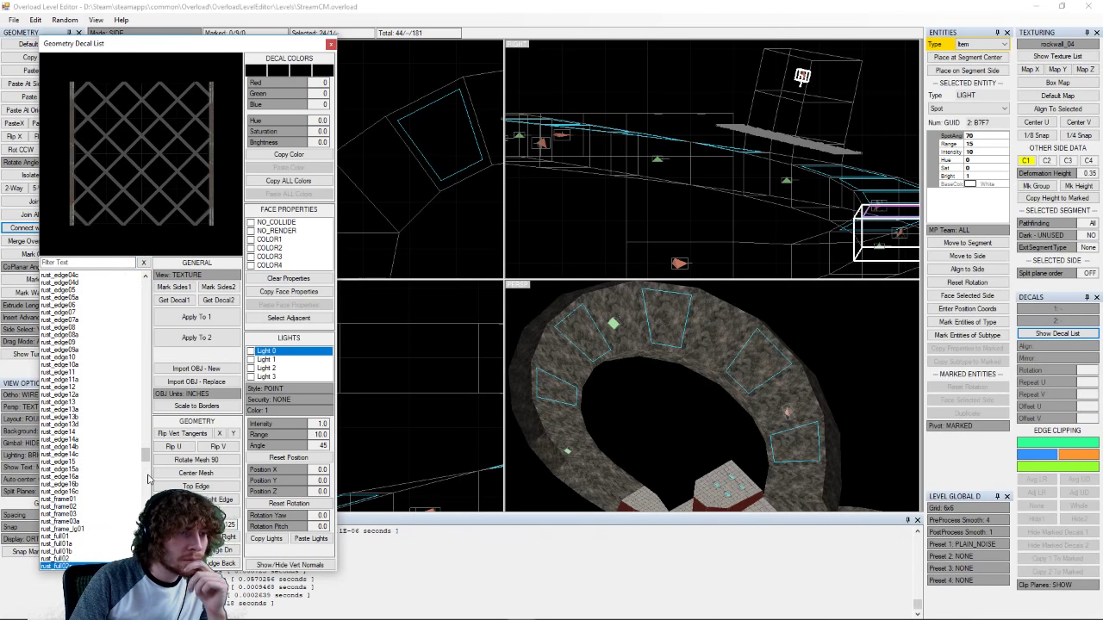
click(81, 262)
text(cavel)
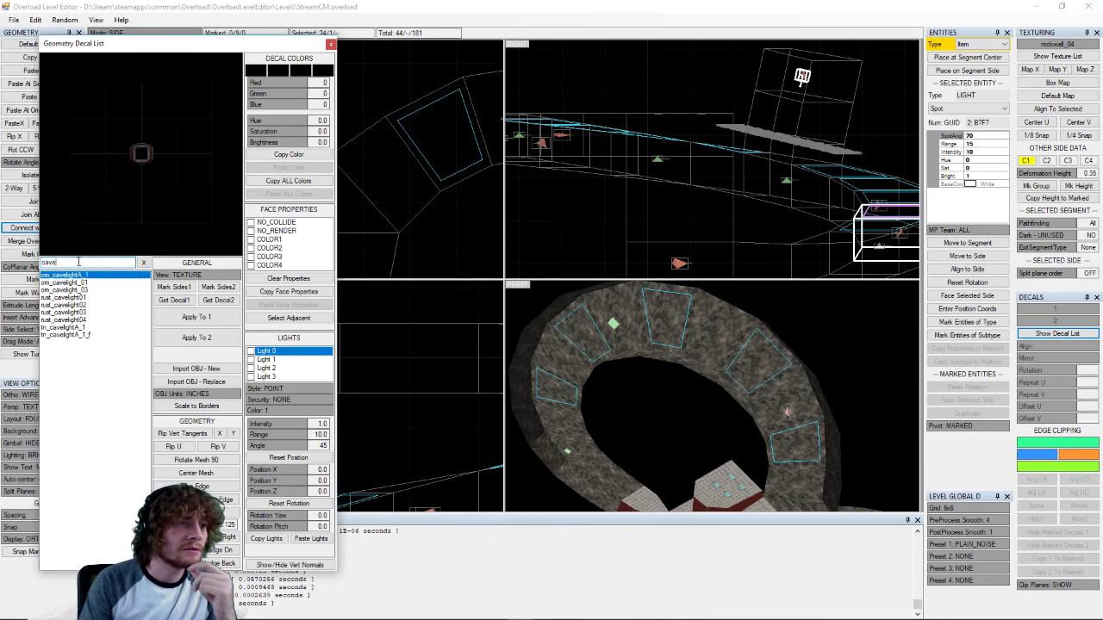
- Compare the om, rust and tn cave light decals and their light properties in the preview
click(76, 328)
click(75, 305)
click(75, 297)
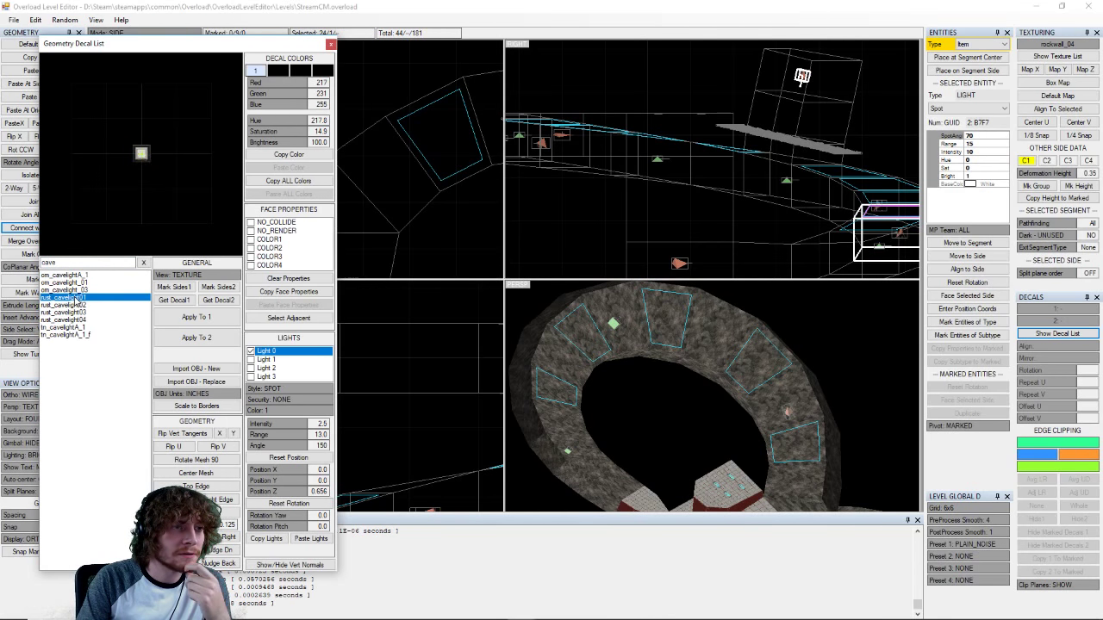
click(79, 290)
click(84, 281)
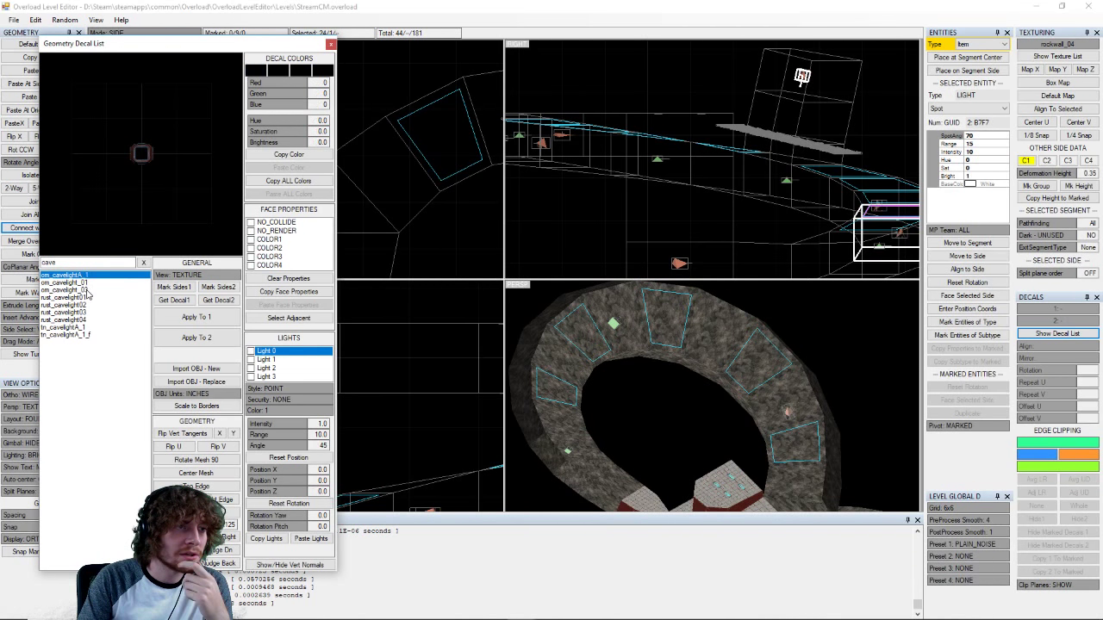
click(89, 290)
click(86, 305)
click(87, 298)
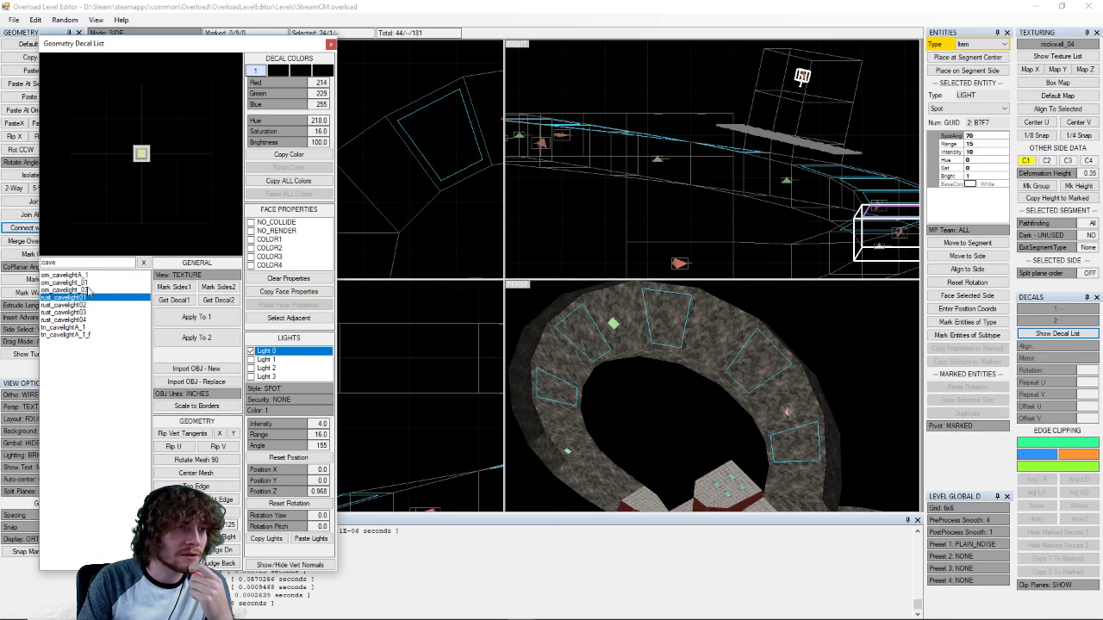
click(87, 282)
click(90, 296)
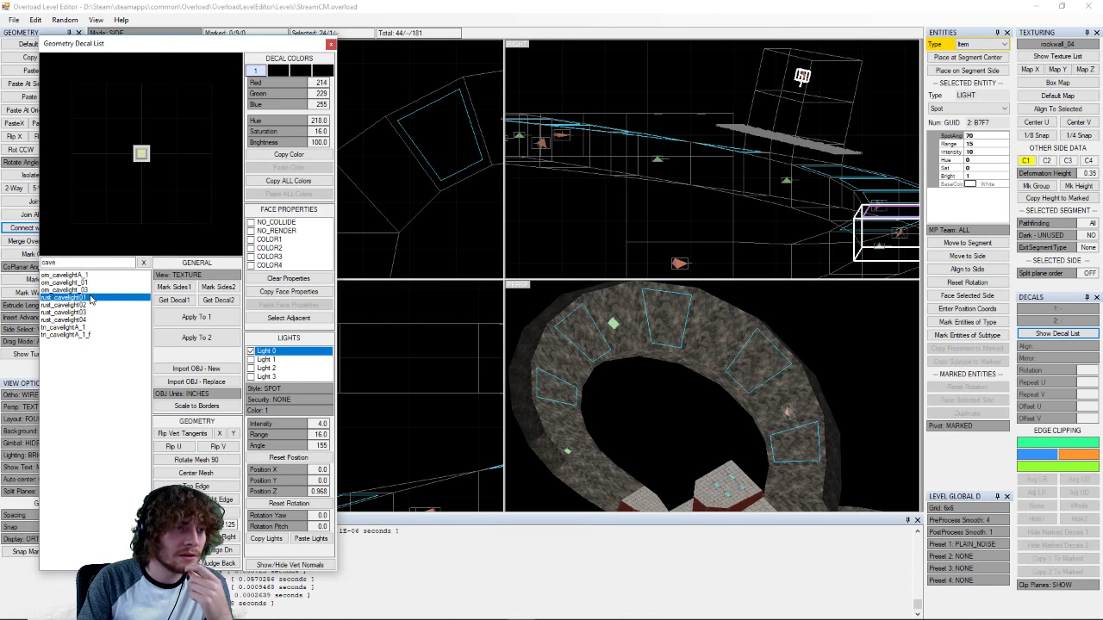
click(91, 289)
click(92, 283)
click(91, 275)
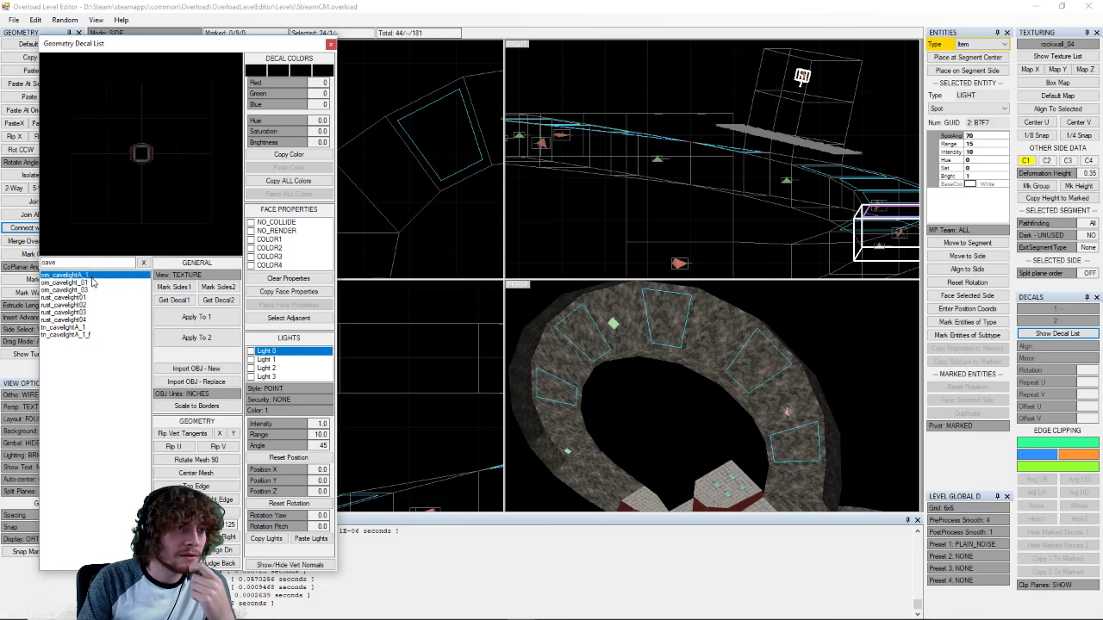
- Apply the om_cavelight_01 decal in slot 1 to all marked tunnel ceiling sides
click(92, 282)
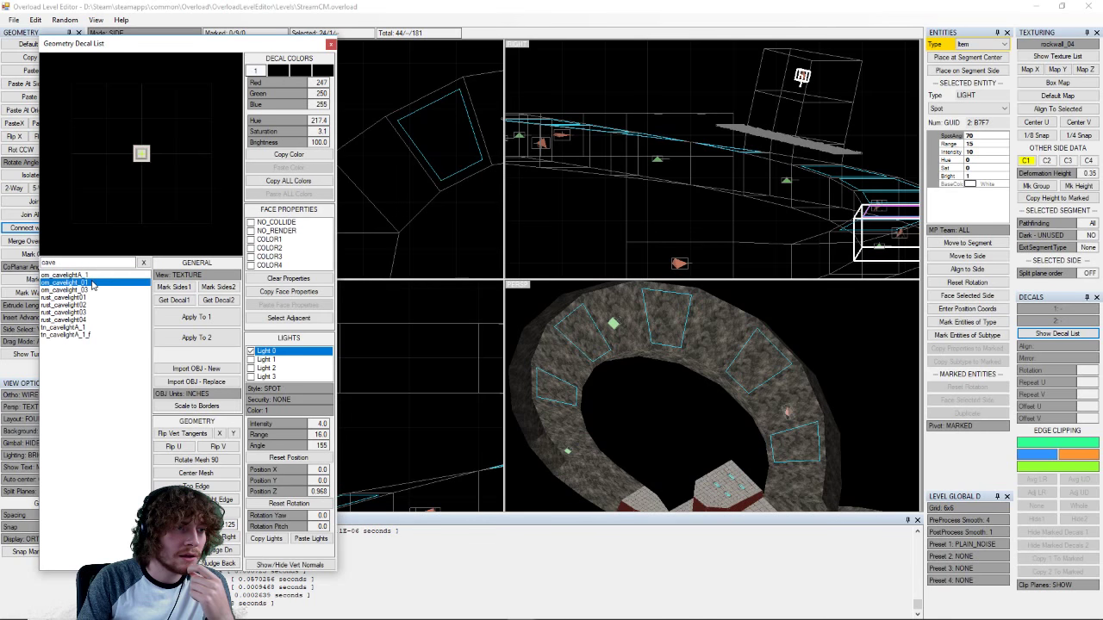
click(194, 317)
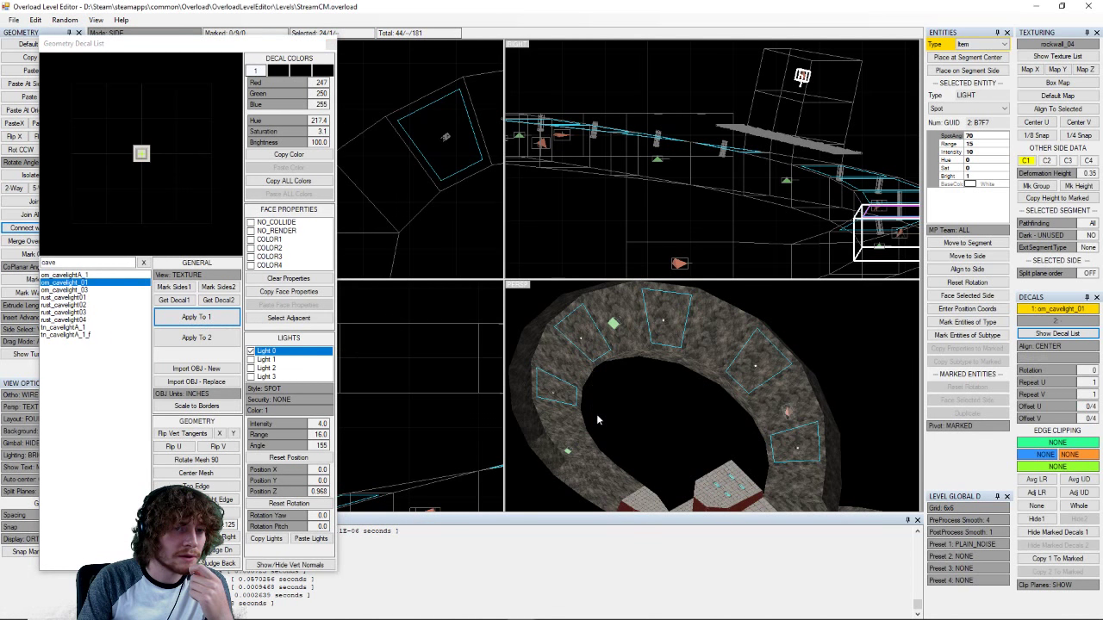
right_drag(597, 419, 711, 457)
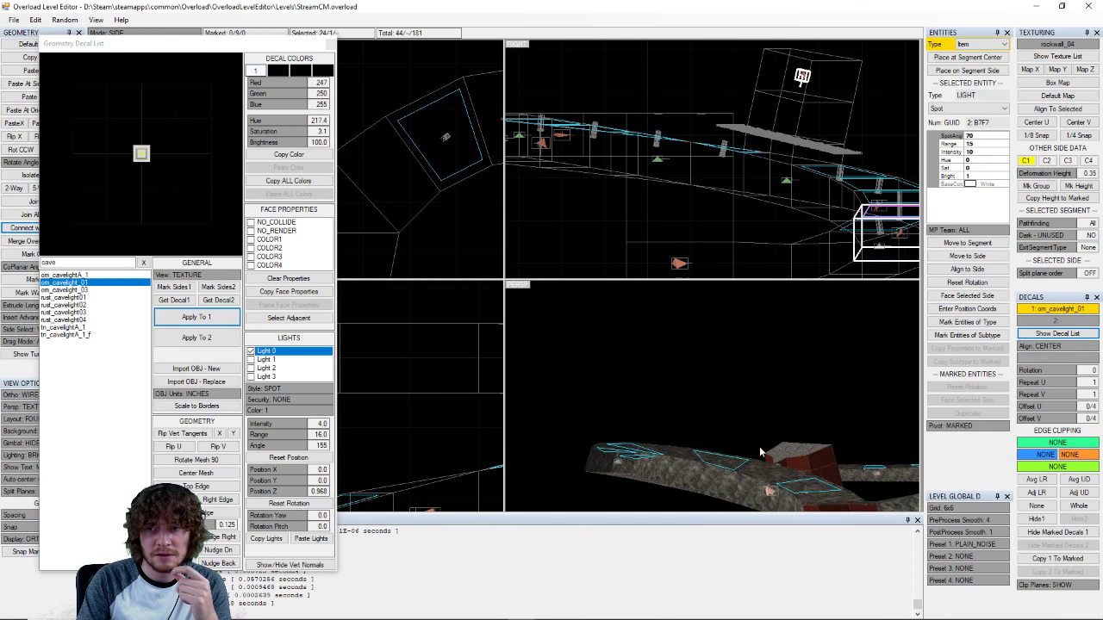
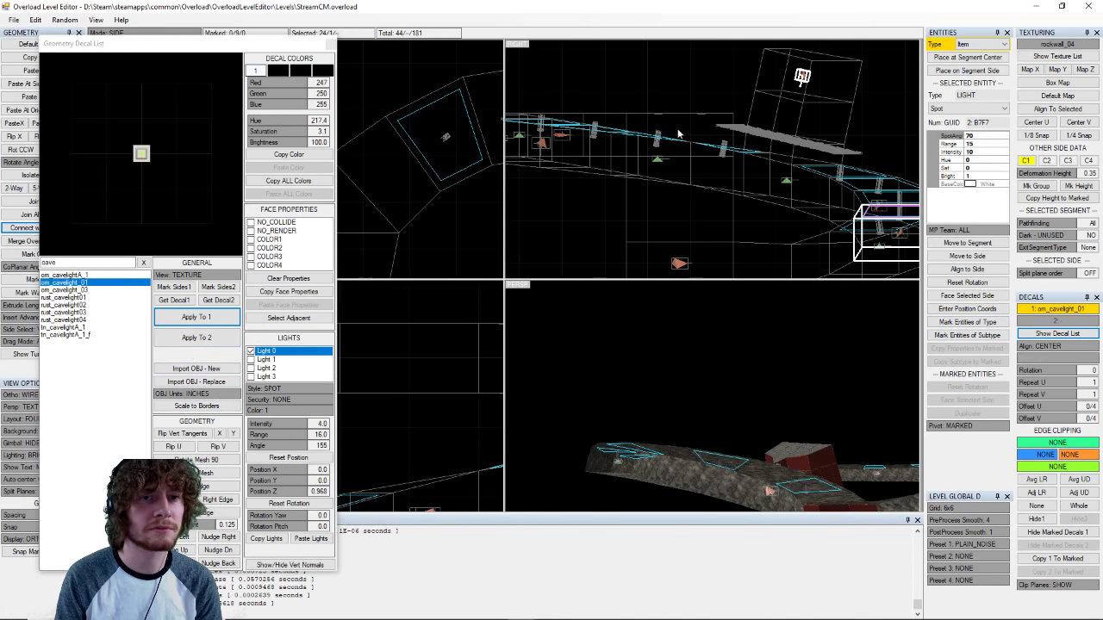
- Examine the cave lights placed along the tunnel in the side and perspective views
middle_drag(596, 126, 658, 206)
middle_drag(779, 223, 660, 184)
right_drag(662, 188, 687, 180)
right_drag(589, 191, 722, 210)
right_drag(811, 444, 865, 466)
click(761, 443)
right_drag(784, 459, 880, 403)
- Clear the marks and mark four sides of the passage segment connecting the rock tunnel to the red room
key(Escape)
click(728, 401)
click(742, 370)
click(642, 390)
right_drag(642, 390, 720, 412)
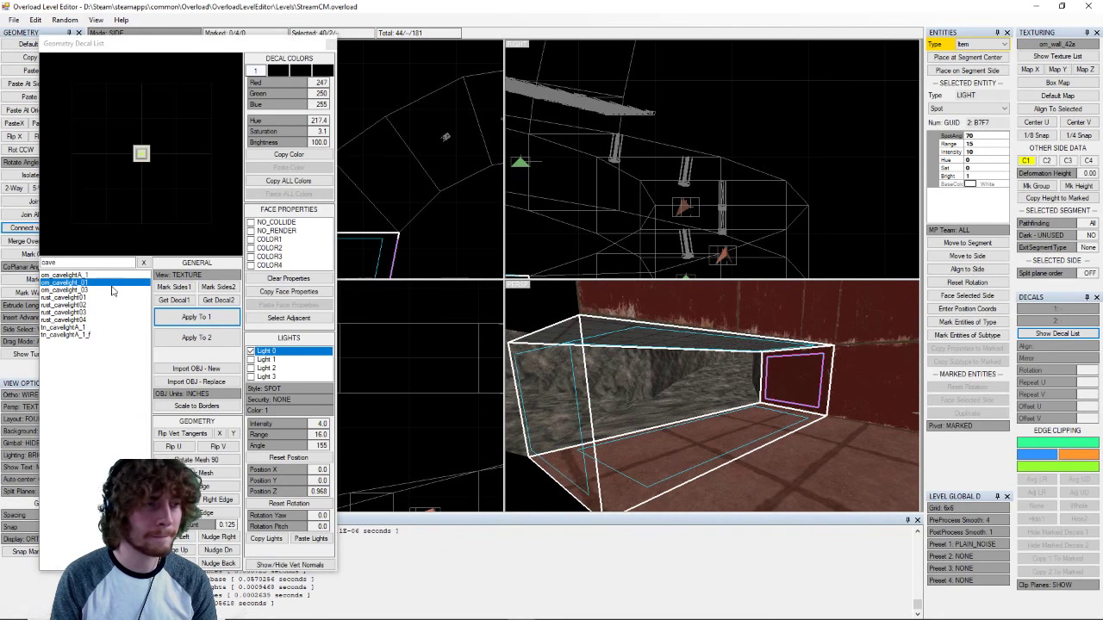
- Replace the decal list filter with "edge"
click(143, 263)
click(131, 263)
text(edge)
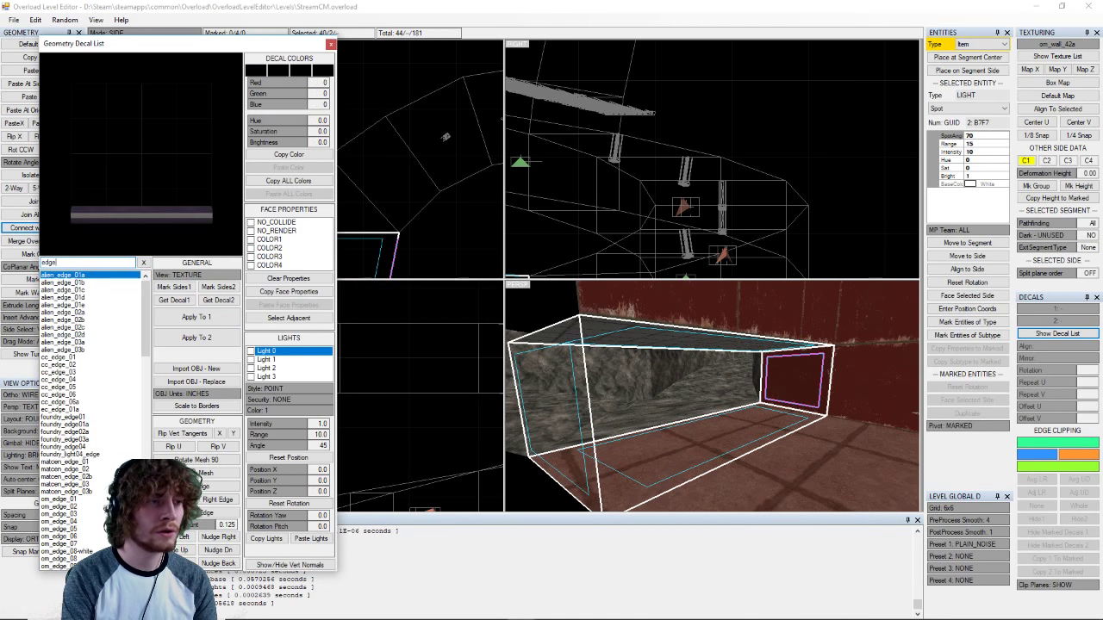
scroll(86, 414, down, 3)
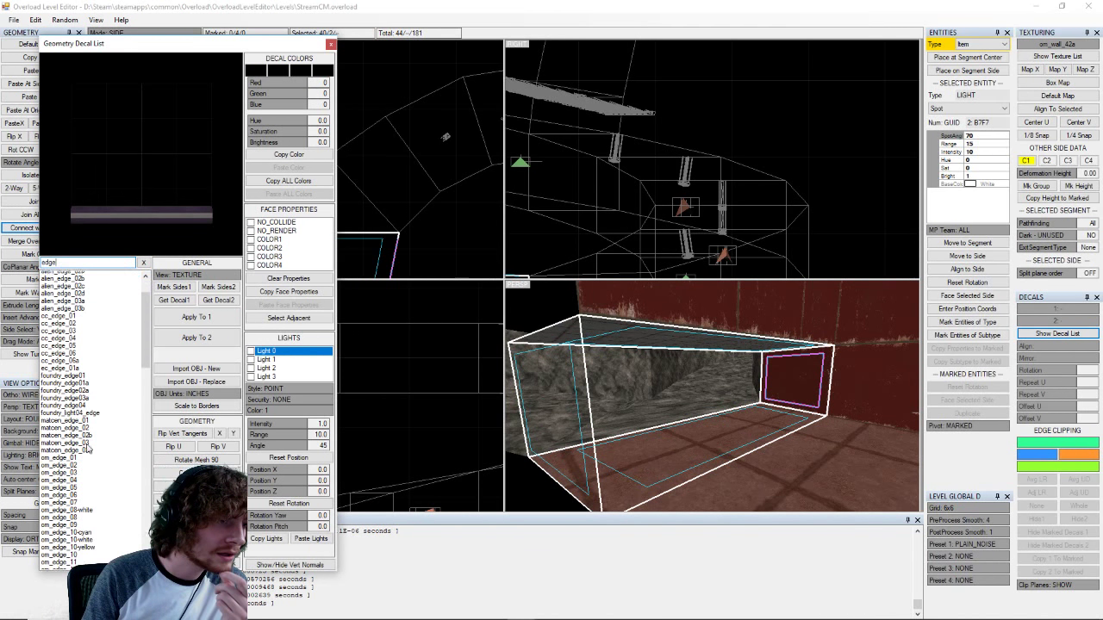
- Preview the om_edge decals one after another to find a trim for the marked passage sides
click(78, 461)
click(78, 469)
click(79, 476)
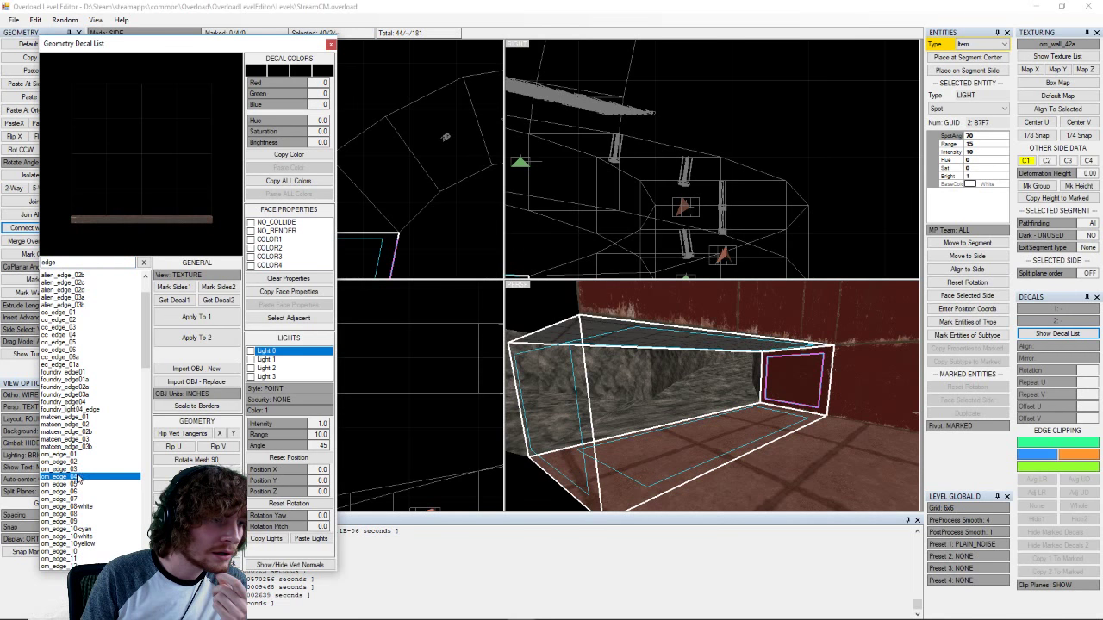
click(79, 485)
scroll(80, 500, down, 3)
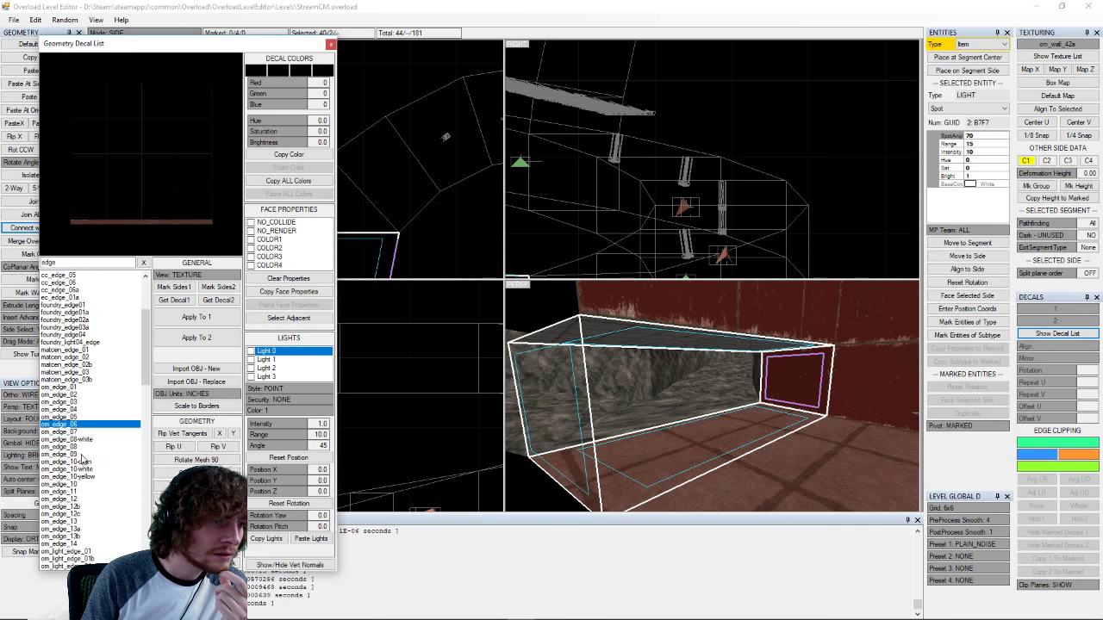
click(84, 454)
click(88, 469)
click(92, 476)
click(91, 492)
scroll(91, 495, down, 3)
click(90, 493)
click(91, 485)
click(92, 476)
scroll(92, 483, down, 13)
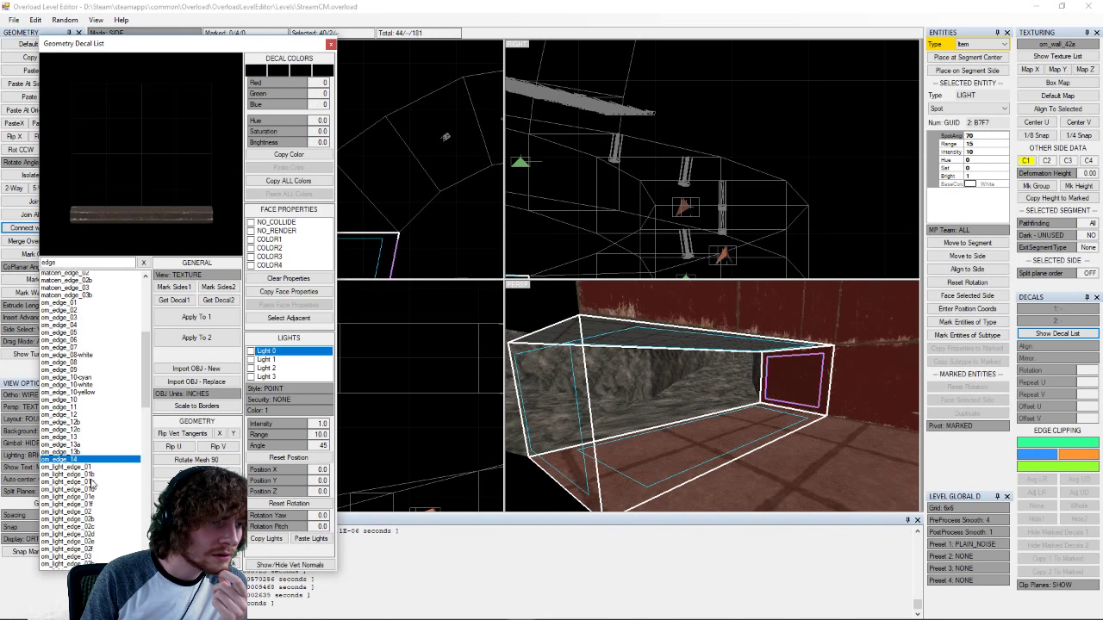
- Compare the first rust_edge decals and choose rust_edge03, the yellow and black hazard stripe
click(93, 427)
click(97, 381)
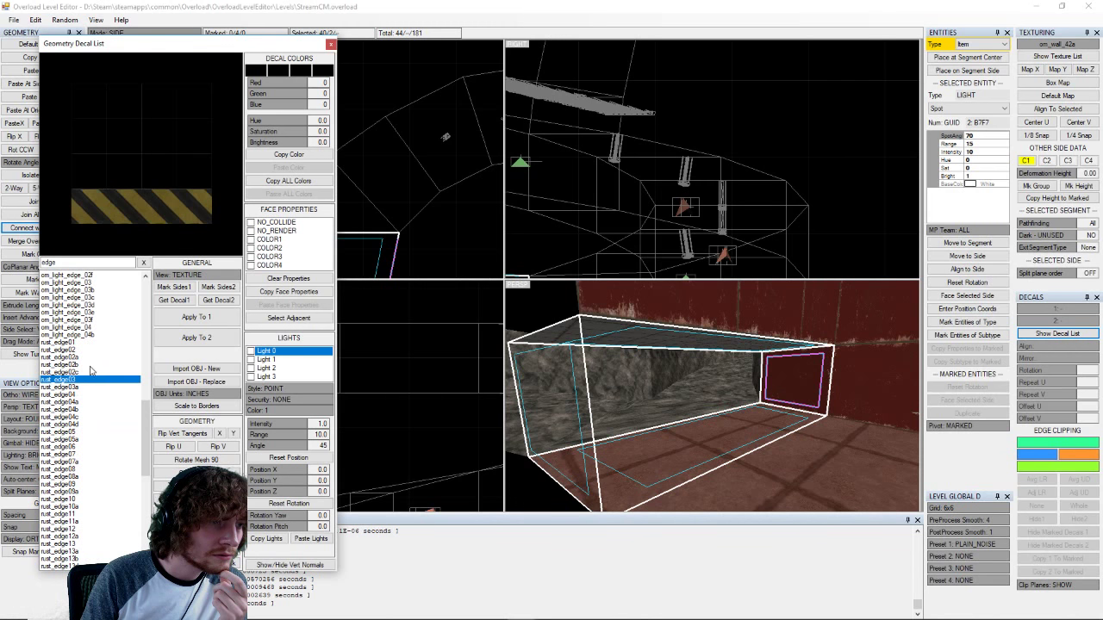
click(90, 366)
click(89, 348)
click(88, 366)
click(85, 373)
click(83, 380)
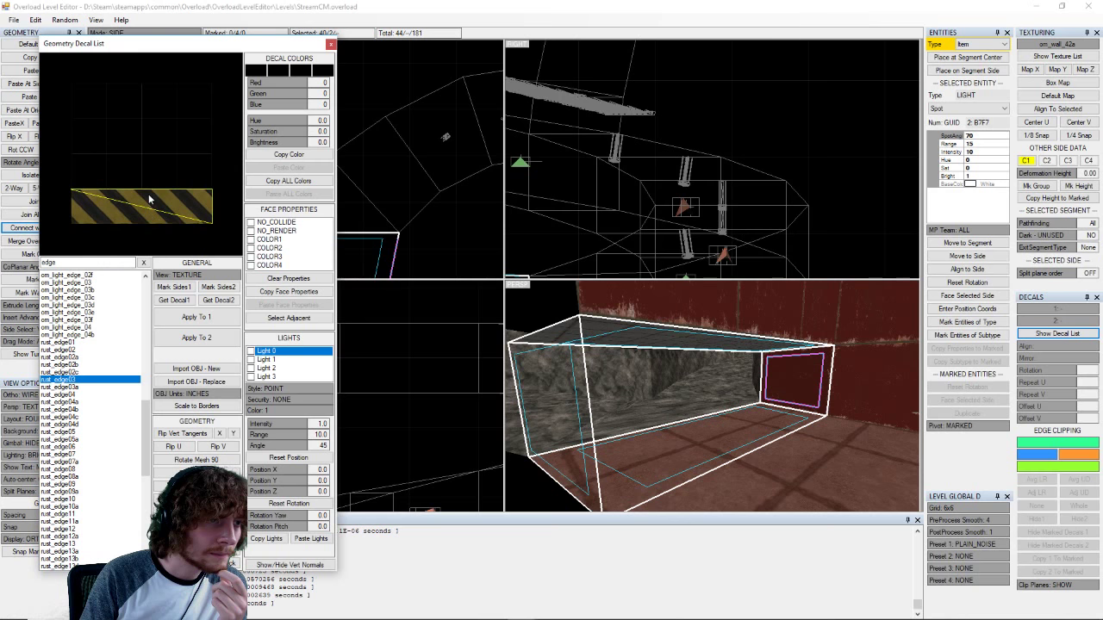
drag(156, 210, 111, 209)
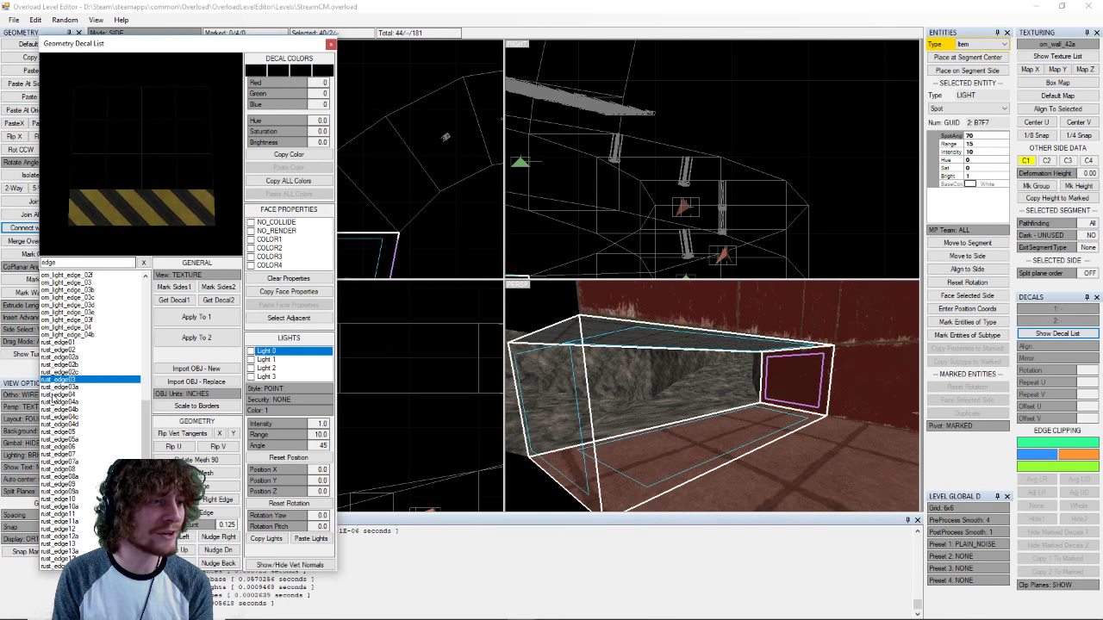
click(695, 442)
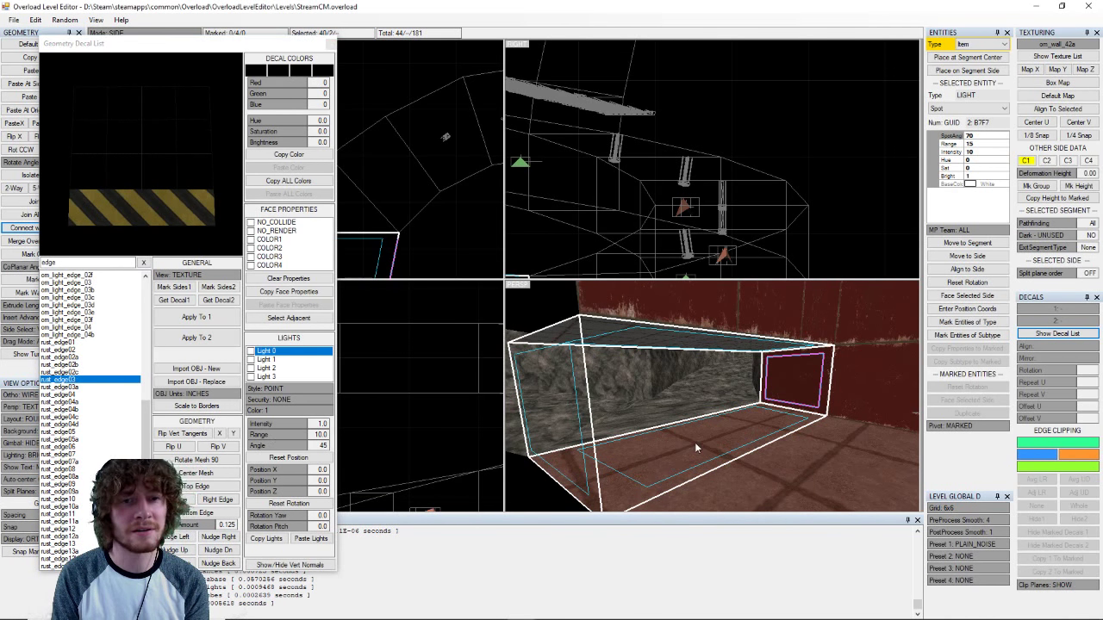
scroll(698, 406, down, 10)
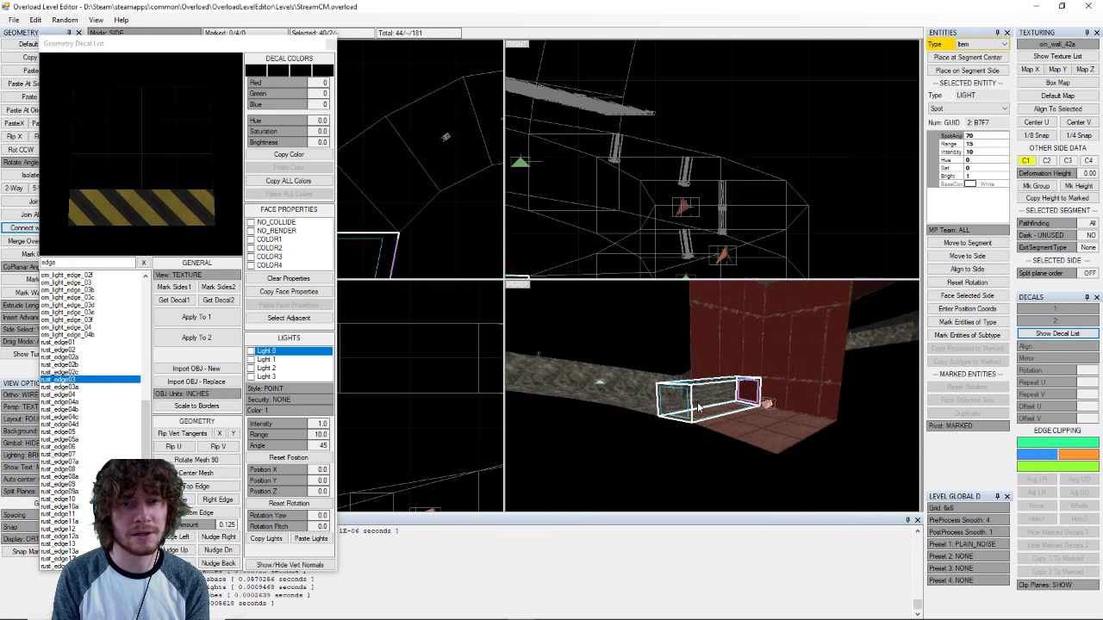
- Apply the rust_edge03 decal as decal 1 to the marked sides of the passage to the red room
scroll(698, 407, up, 10)
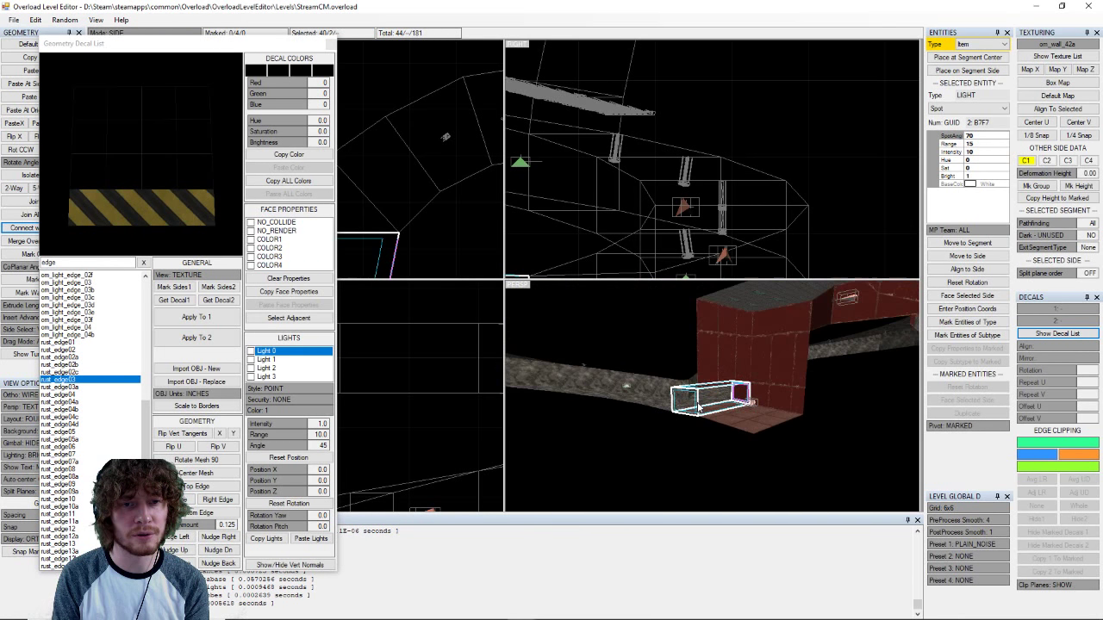
click(219, 317)
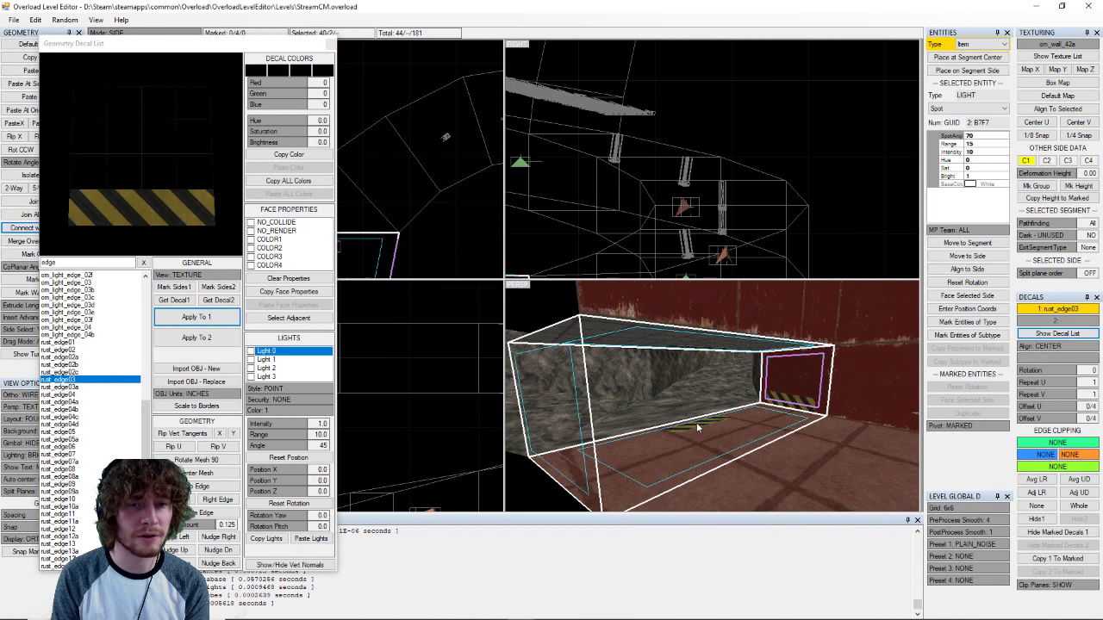
scroll(698, 428, up, 3)
middle_drag(755, 398, 676, 392)
right_drag(676, 393, 684, 394)
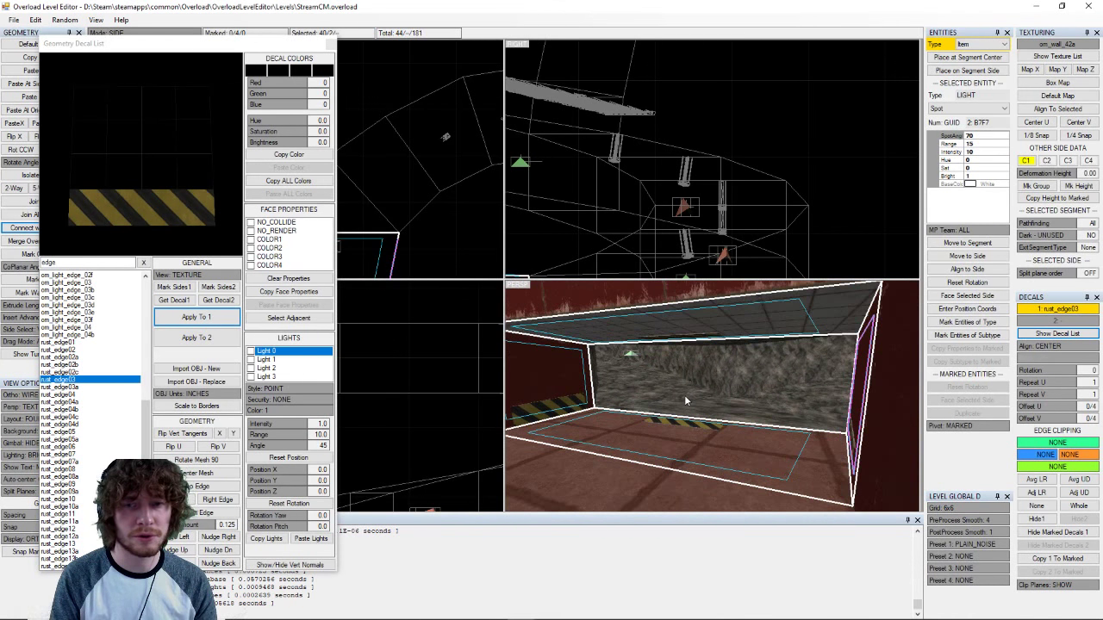
- Align the hazard stripe on the passage floor to the tunnel border with EDGE_DOWN
click(698, 451)
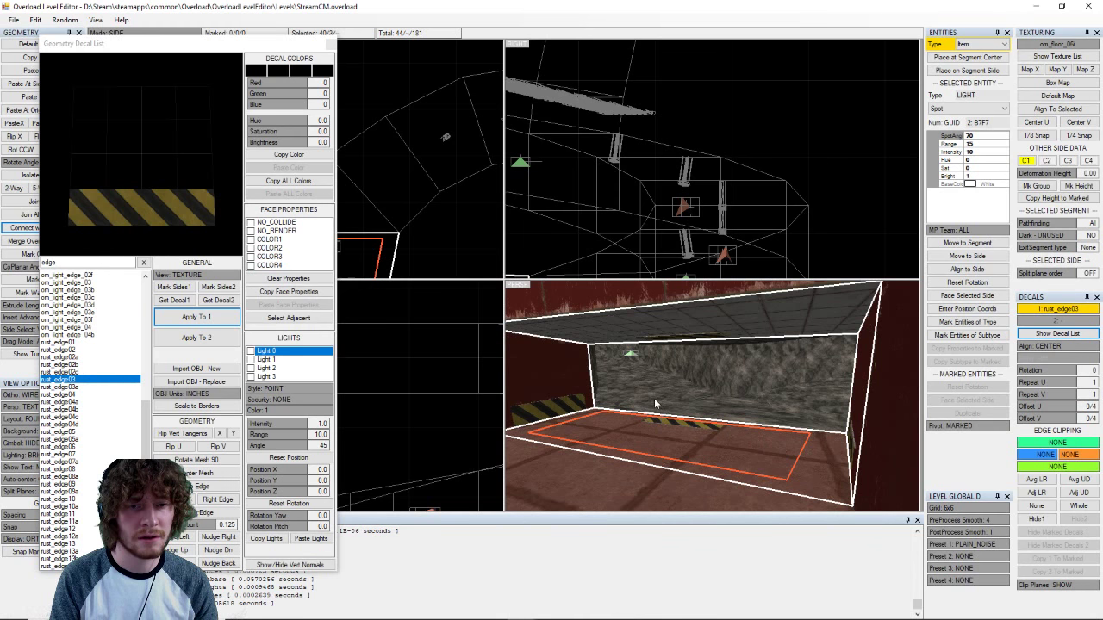
middle_drag(717, 440, 728, 425)
scroll(725, 434, up, 4)
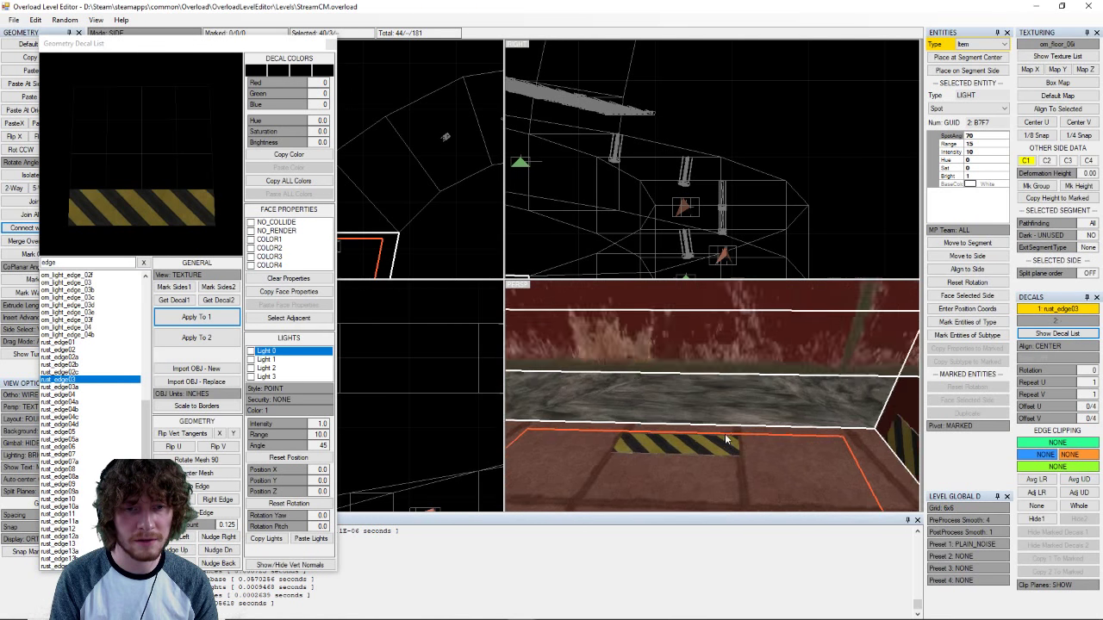
right_drag(738, 420, 846, 411)
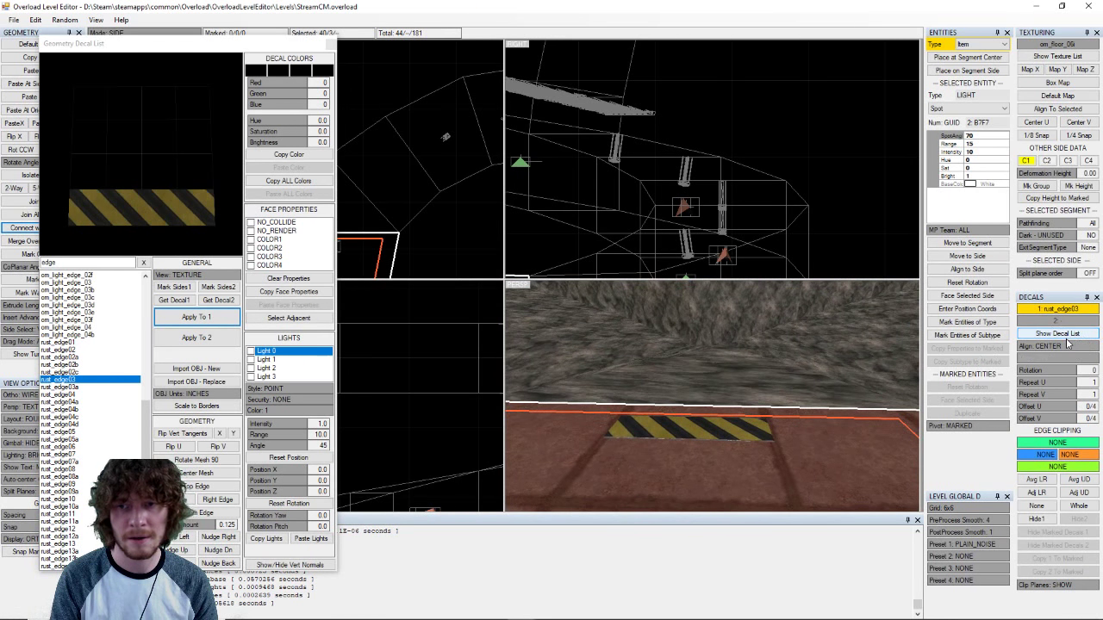
click(1066, 346)
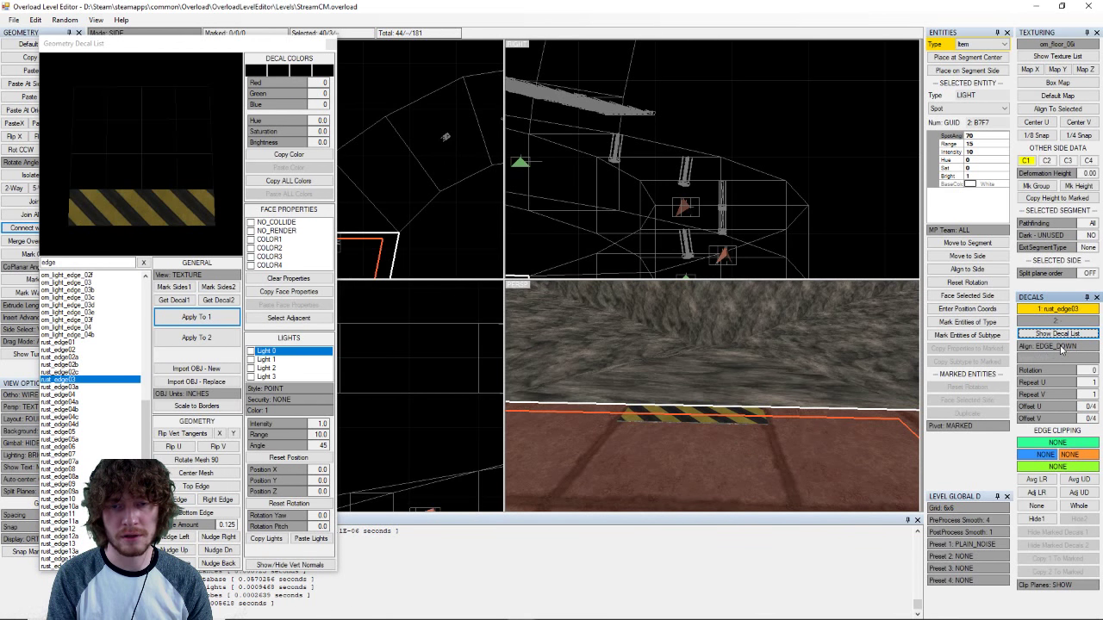
scroll(738, 384, down, 5)
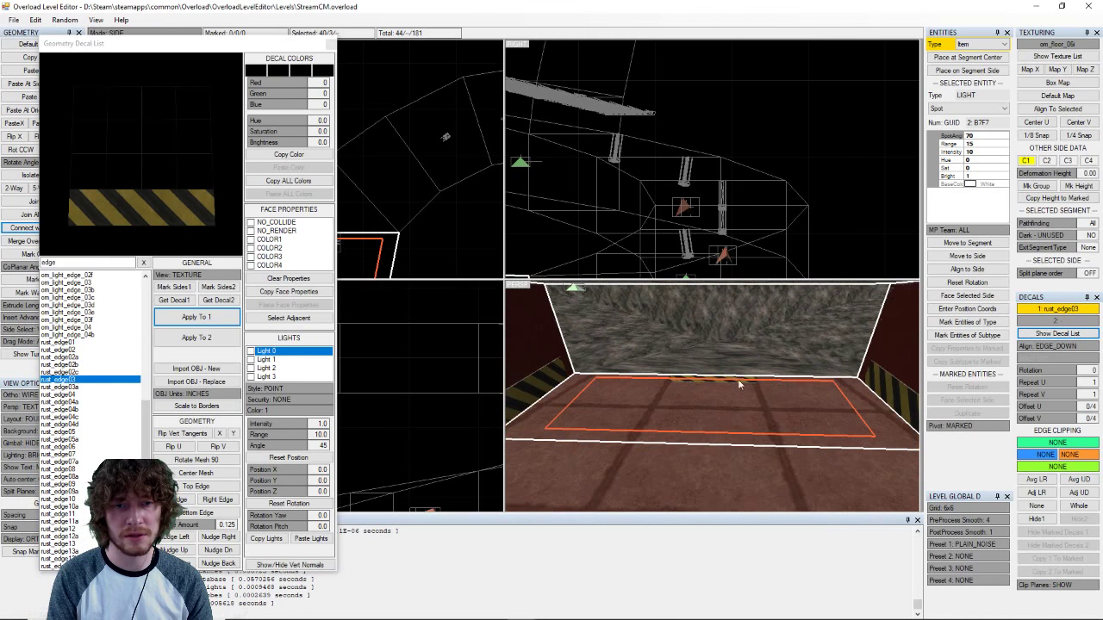
- Set the stripe alignment on the passage's left wall, as seen facing the rock tunnel, to EDGE_RIGHT
click(545, 349)
click(638, 399)
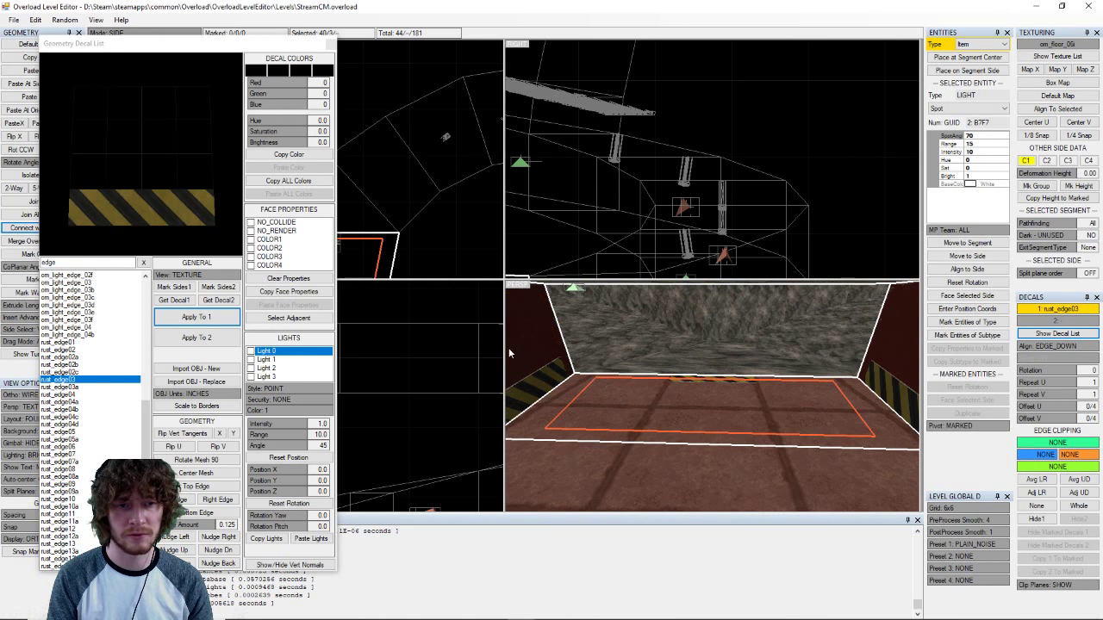
click(563, 369)
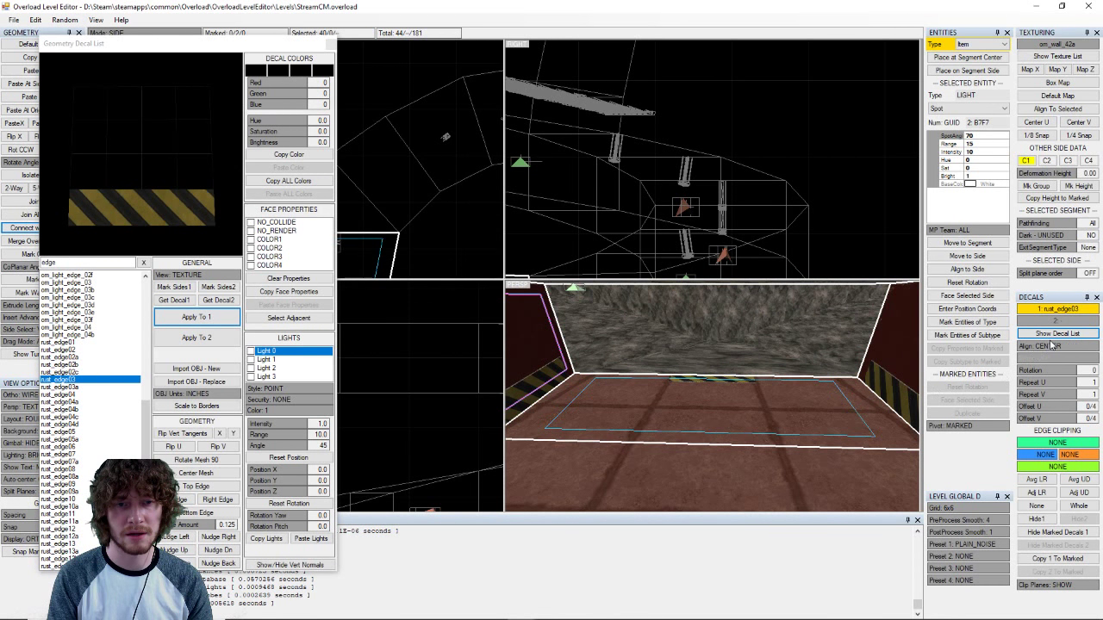
click(1050, 340)
click(1055, 346)
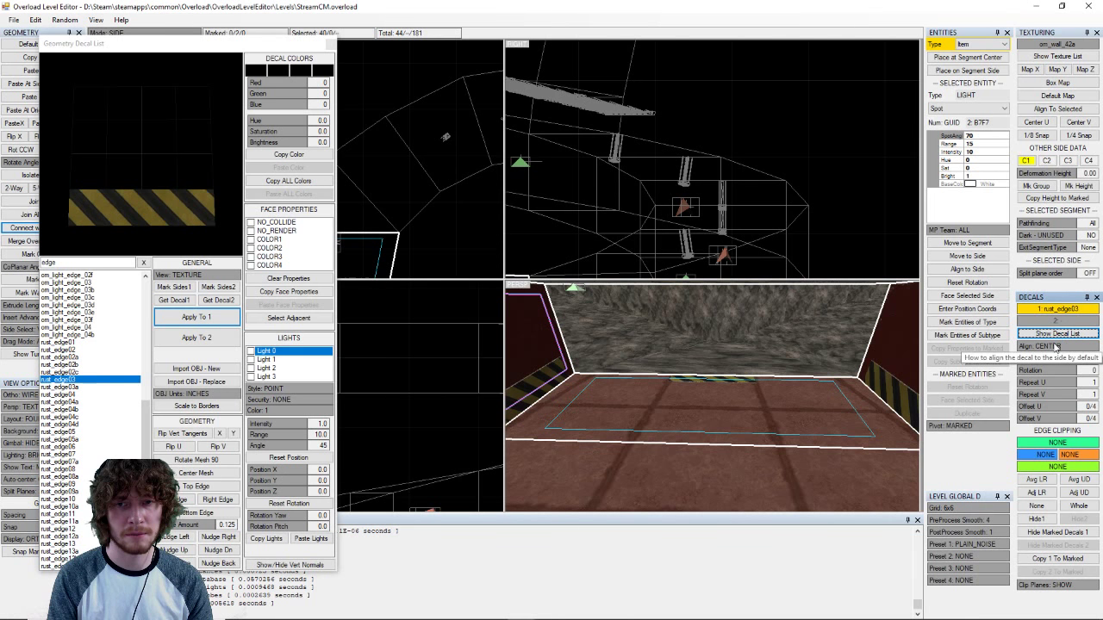
click(1054, 346)
click(787, 407)
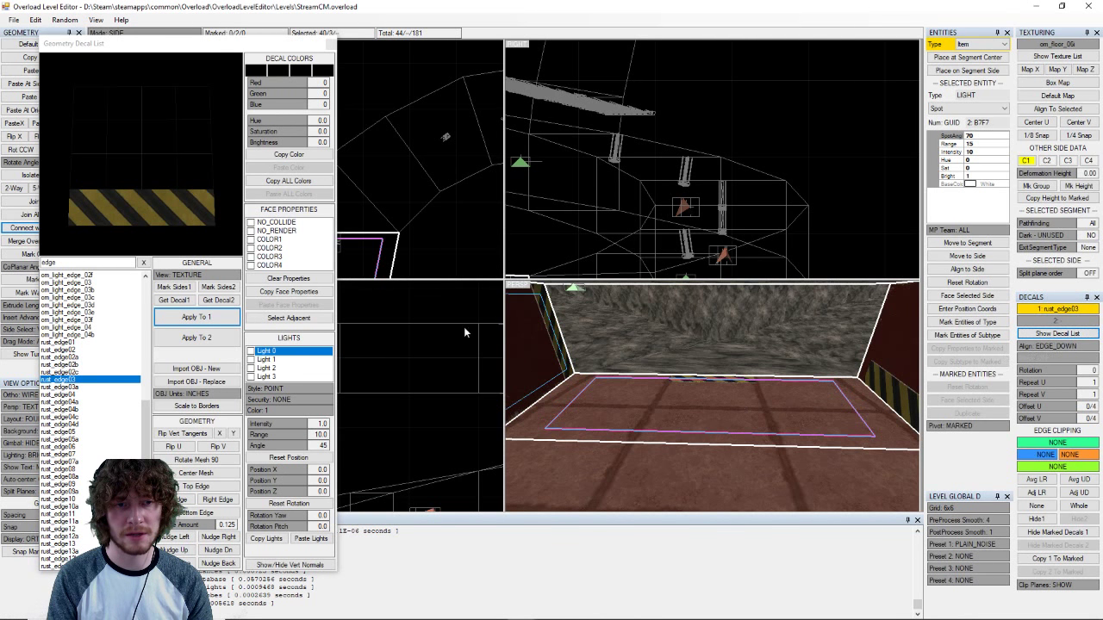
click(522, 336)
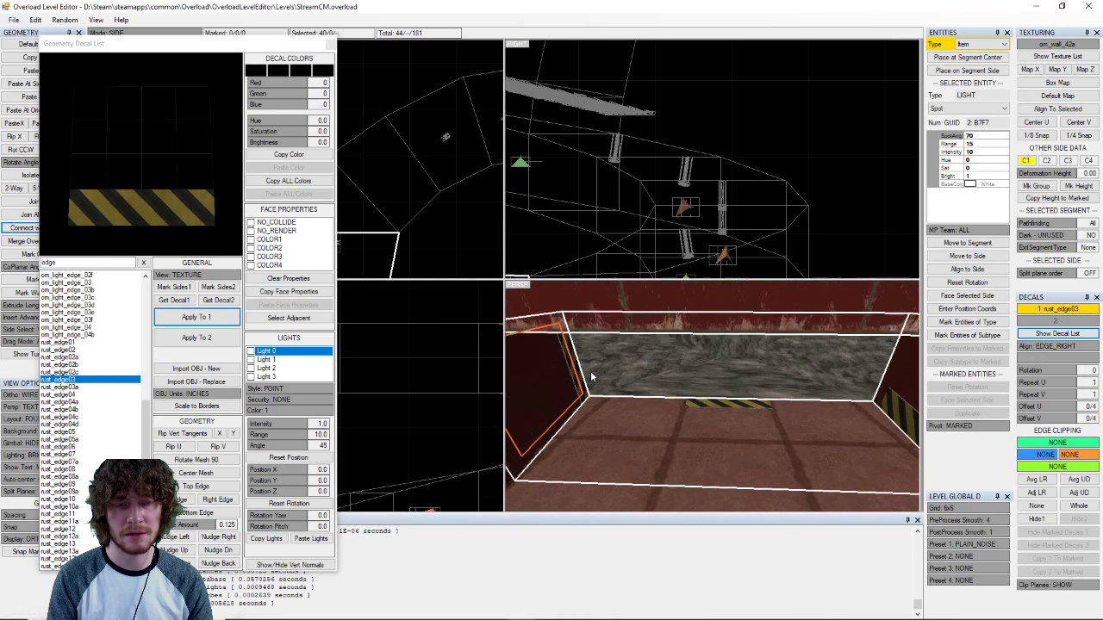
- Align the hazard stripe on the passage ceiling to the tunnel border with EDGE_DOWN
scroll(590, 370, down, 3)
middle_drag(696, 393, 692, 330)
click(692, 330)
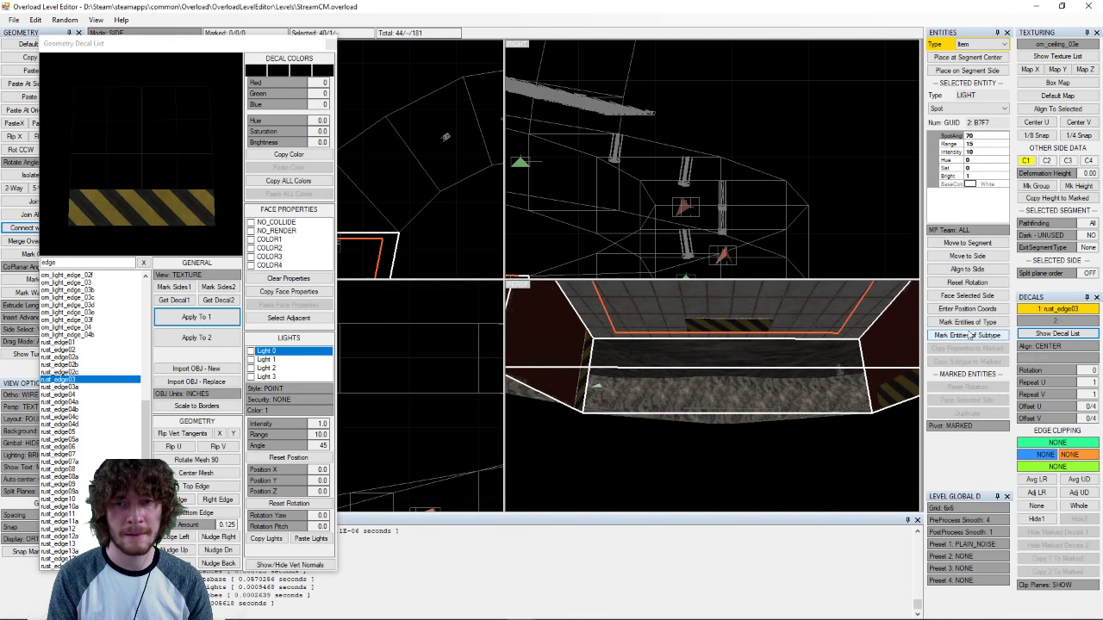
click(1058, 345)
click(1060, 346)
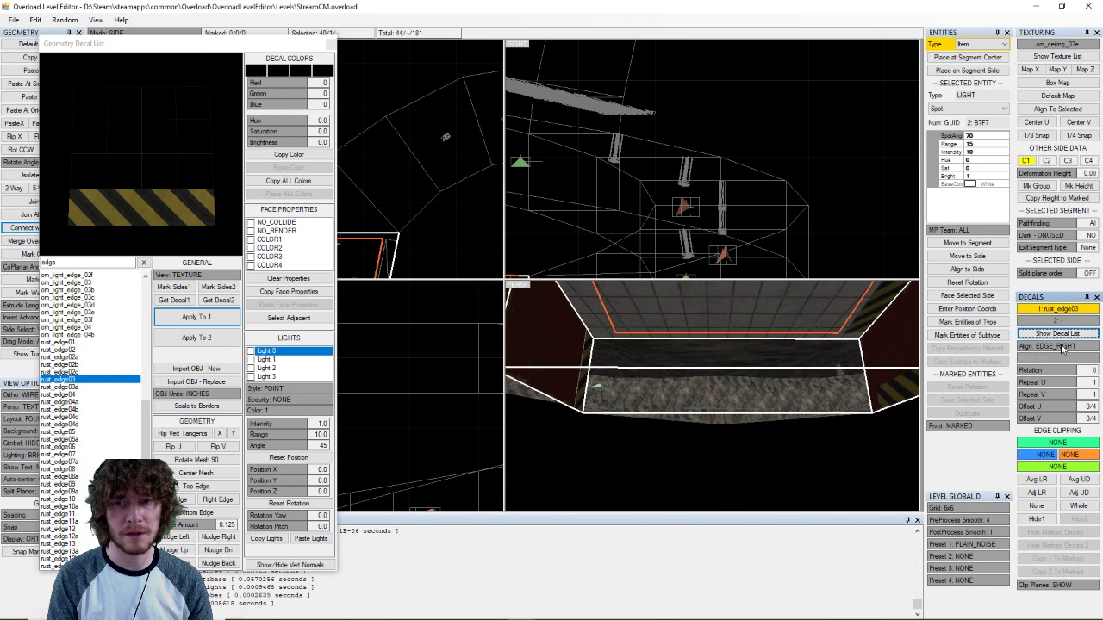
- Set the stripe alignment on the passage's right wall, as seen facing the rock tunnel, to EDGE_LEFT
click(890, 362)
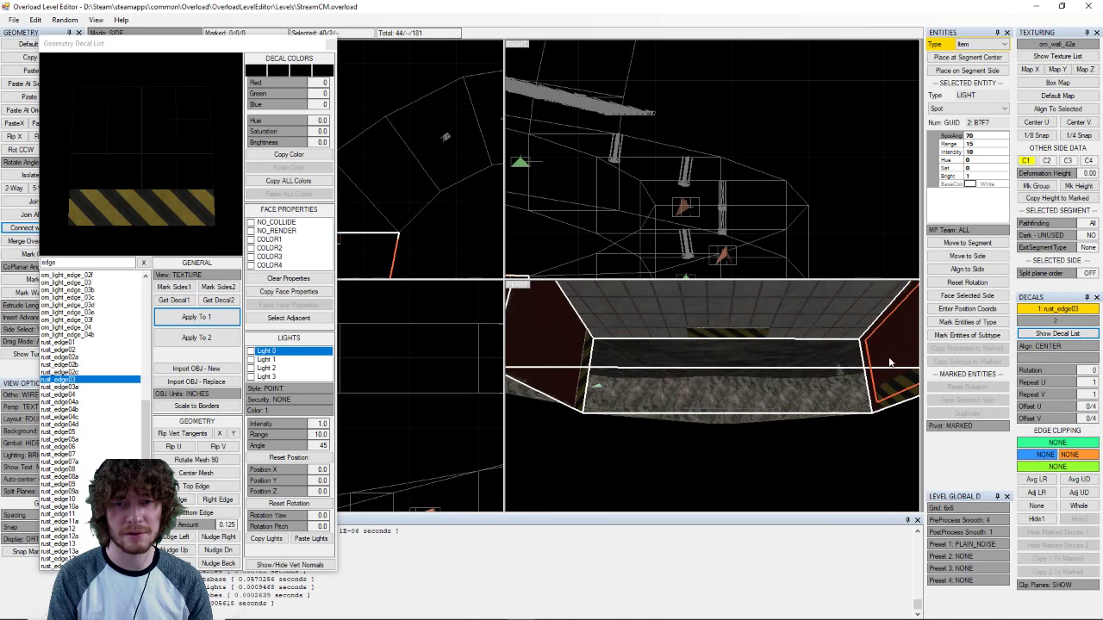
click(1055, 346)
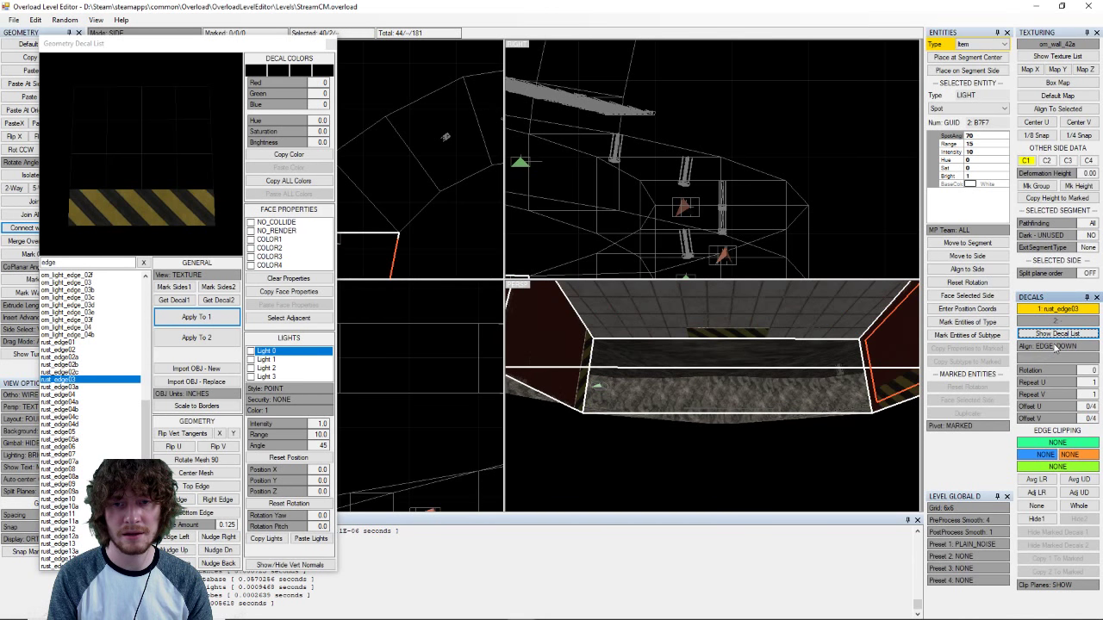
click(1054, 348)
- Set Repeat U to 4 for the hazard stripes on the passage floor and ceiling
middle_drag(764, 371, 839, 401)
right_drag(840, 402, 678, 383)
click(742, 416)
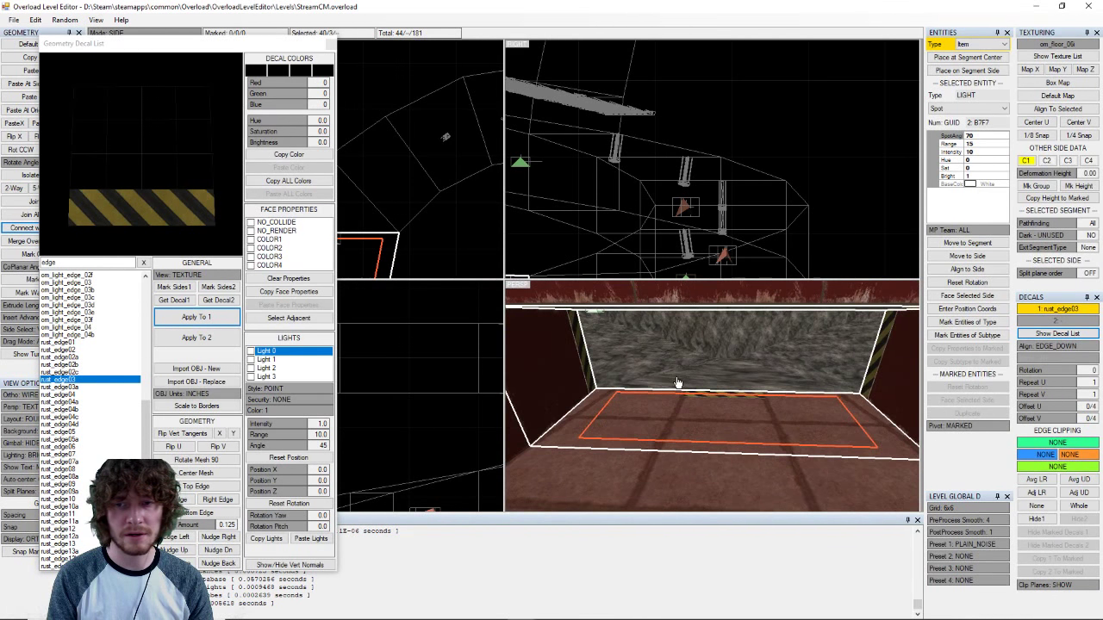
click(1038, 382)
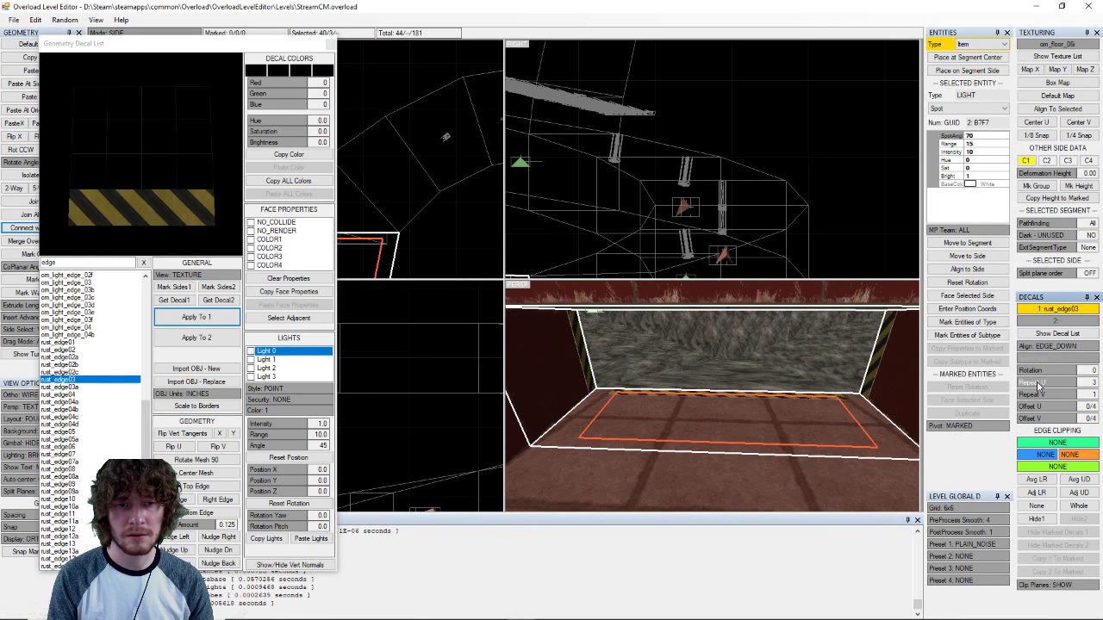
right_drag(586, 439, 764, 396)
click(727, 310)
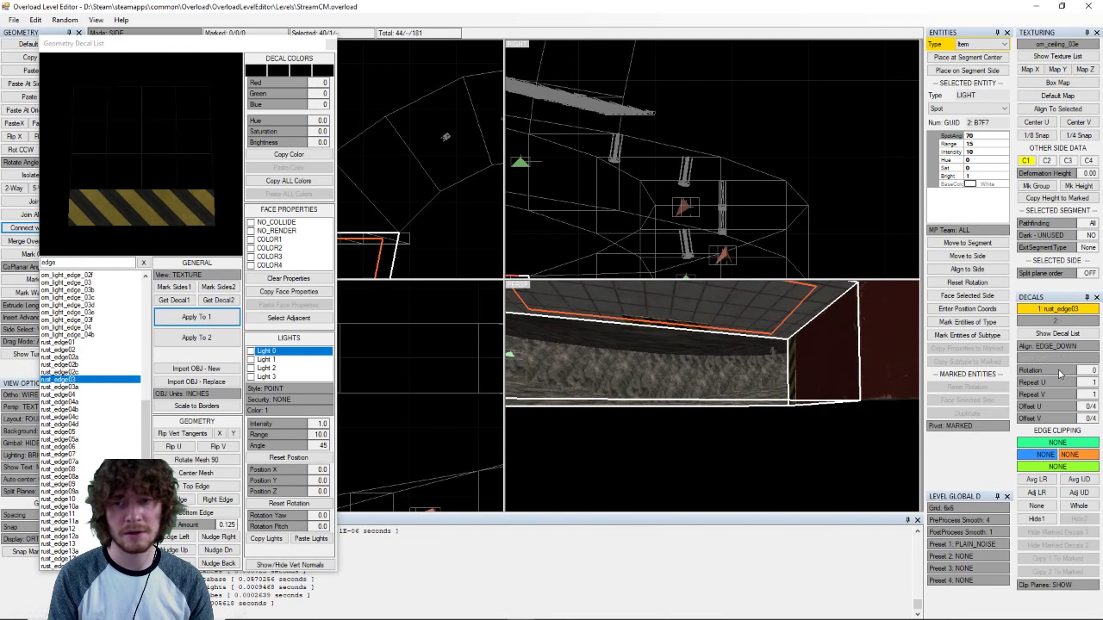
- Set Repeat U to 2 for the hazard stripes on both side walls of the passage
right_drag(750, 353, 769, 375)
click(751, 398)
click(1052, 381)
right_drag(784, 392, 650, 351)
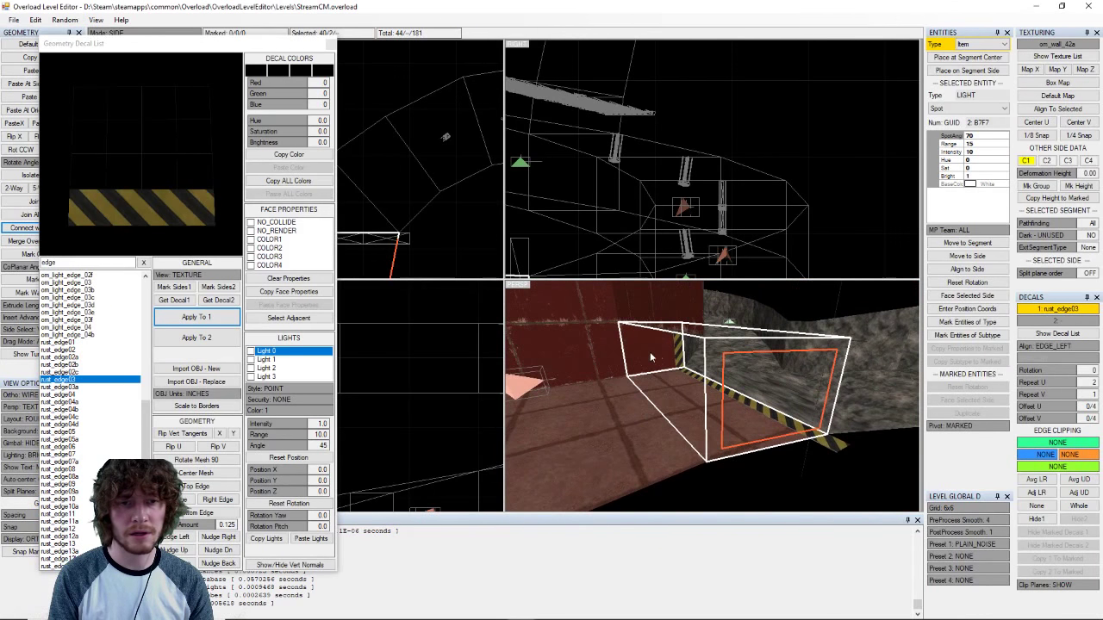
click(1057, 386)
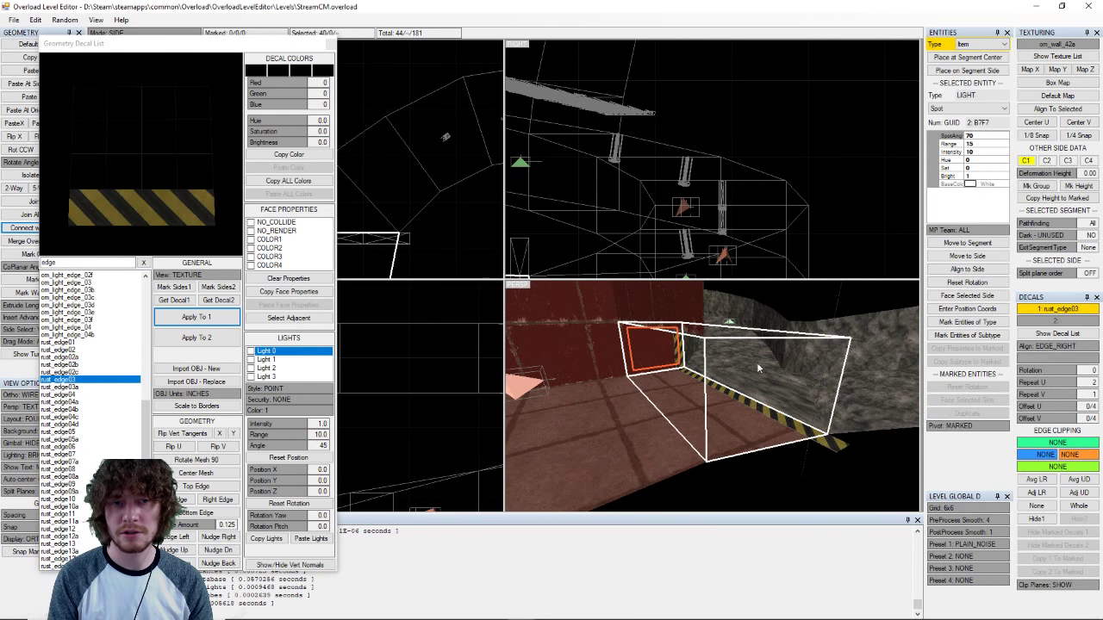
- Set the UD edge clipping of the stripes on both passage side walls to ADJACENT, leaving LR at NONE
right_drag(756, 362, 645, 379)
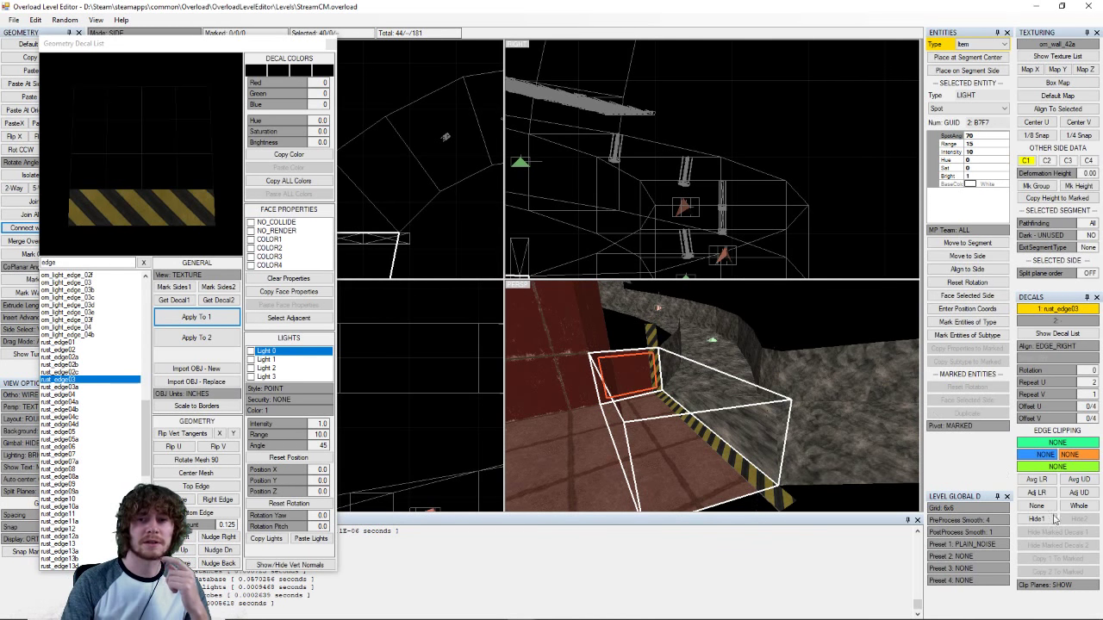
click(1029, 494)
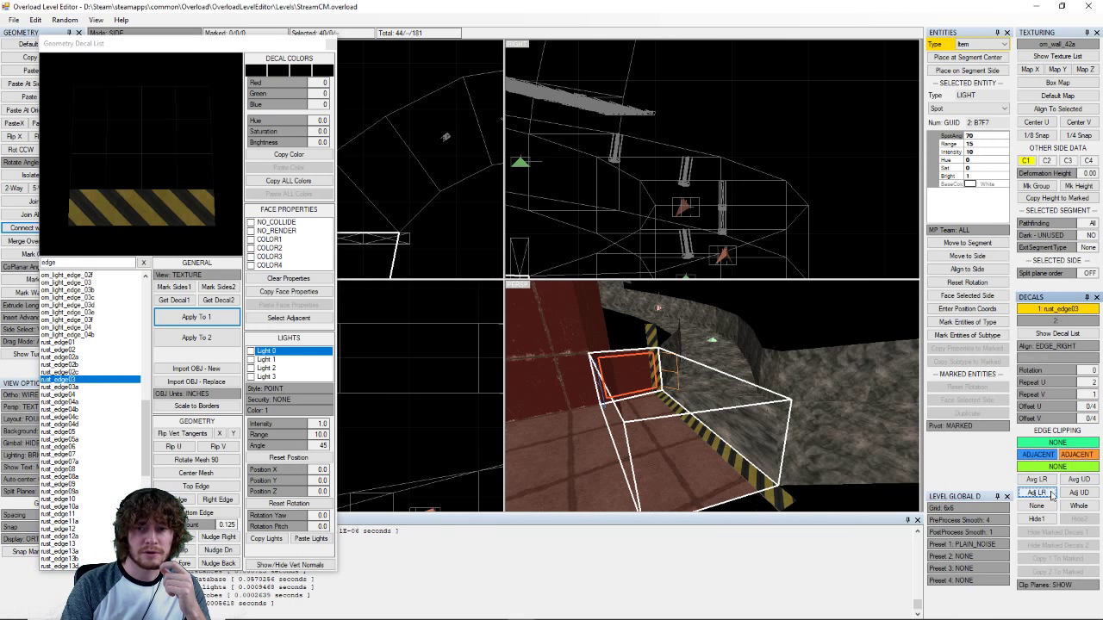
click(1077, 493)
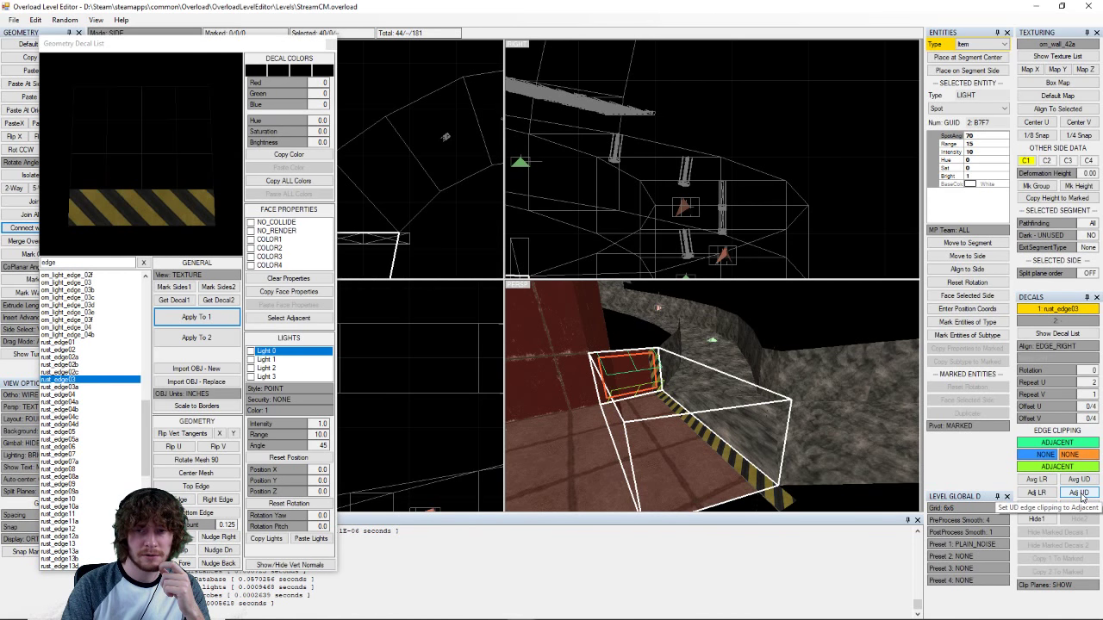
middle_drag(746, 426, 766, 370)
click(767, 371)
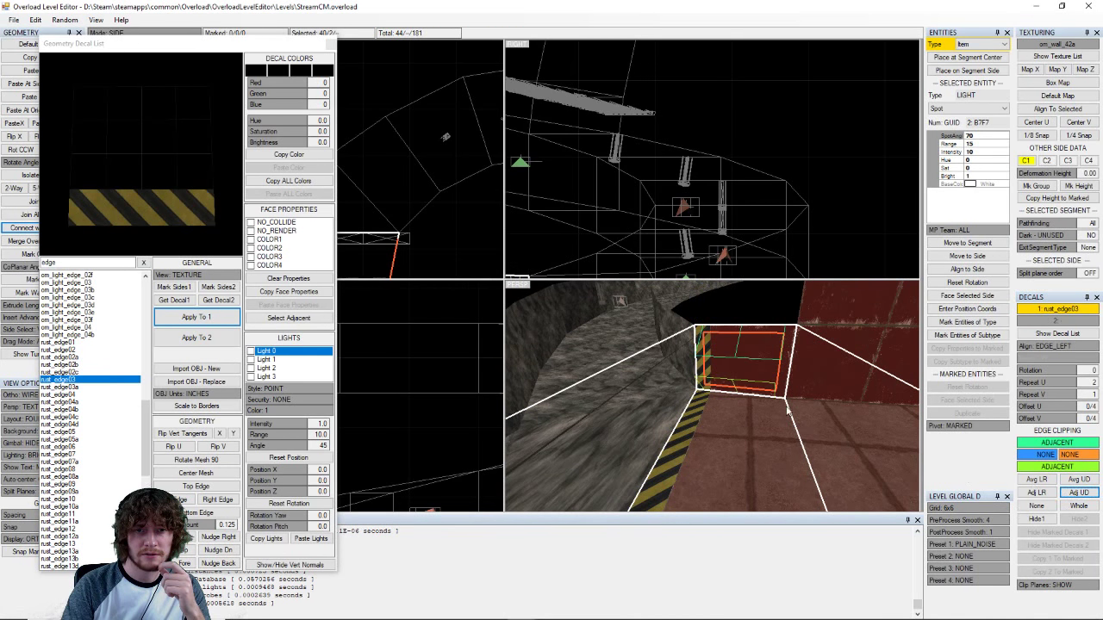
- Set the LR edge clipping of the stripes on the passage floor and ceiling to ADJACENT
click(763, 462)
right_drag(764, 462, 619, 434)
click(1037, 492)
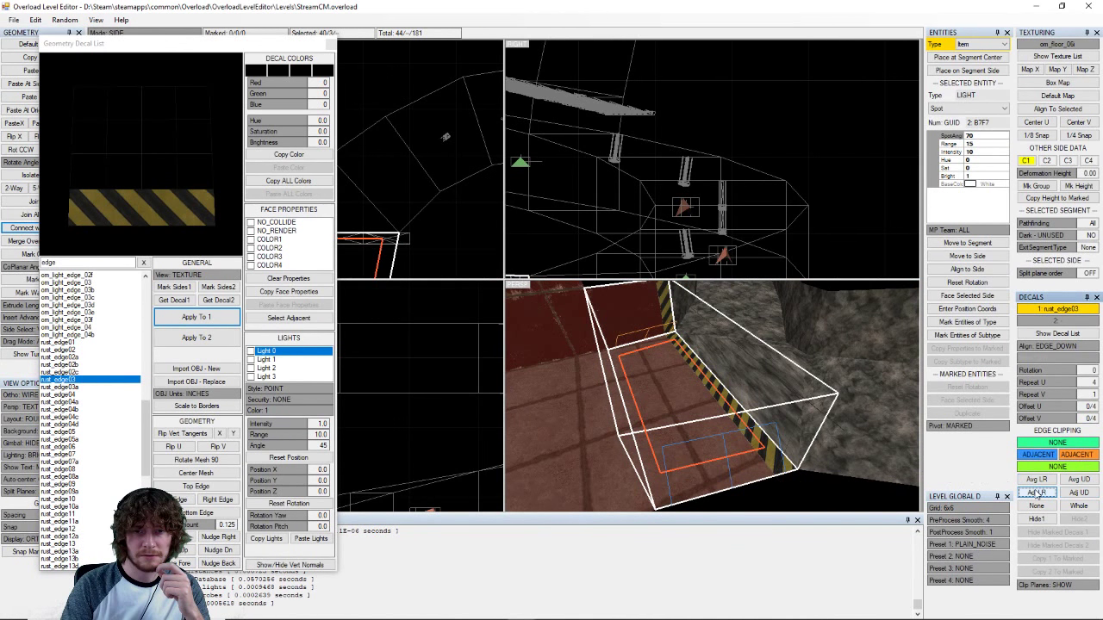
right_drag(731, 452, 846, 342)
click(677, 357)
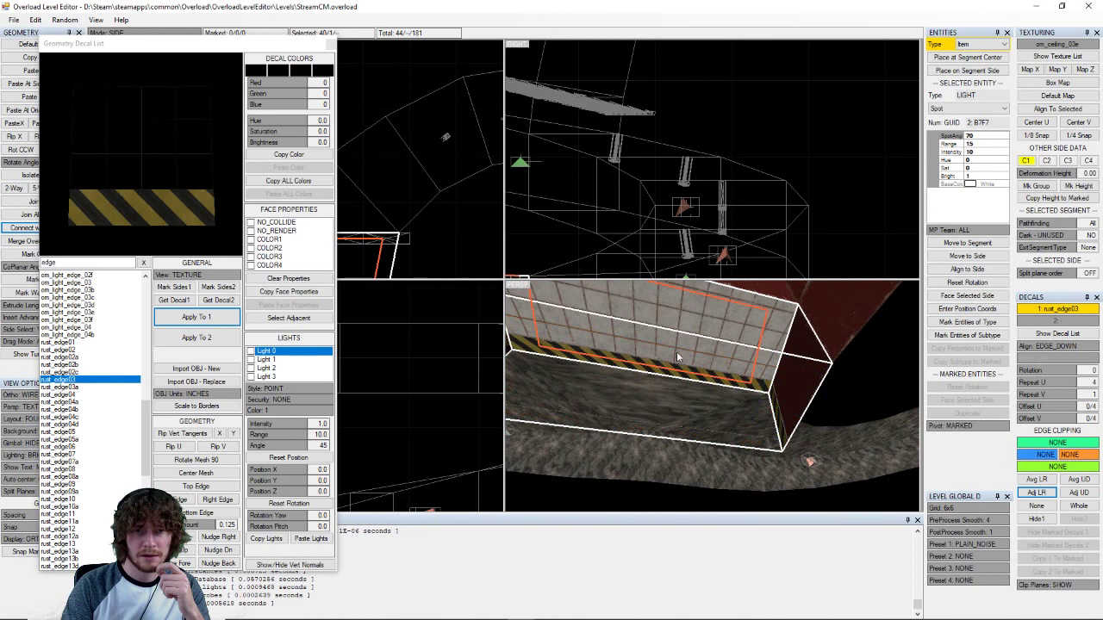
click(1036, 492)
- Apply the default texture map in the corridor above the red room and align the marked floor side to the selected adjoining floor
right_drag(801, 362, 688, 387)
scroll(696, 385, up, 4)
click(679, 401)
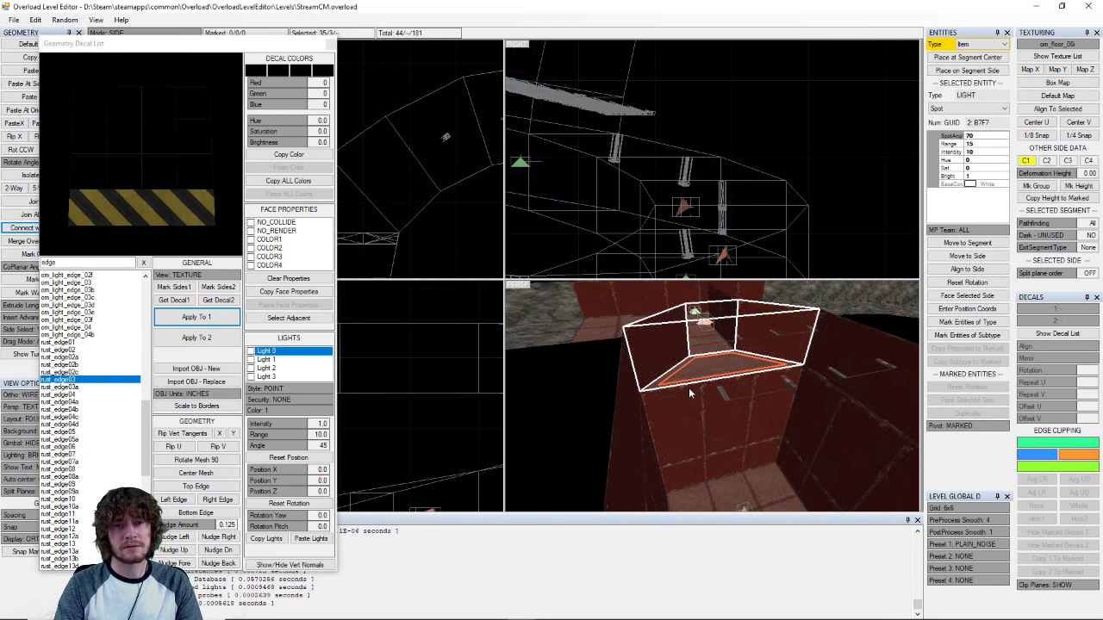
right_drag(777, 331, 686, 425)
click(1058, 94)
click(773, 398)
click(1068, 109)
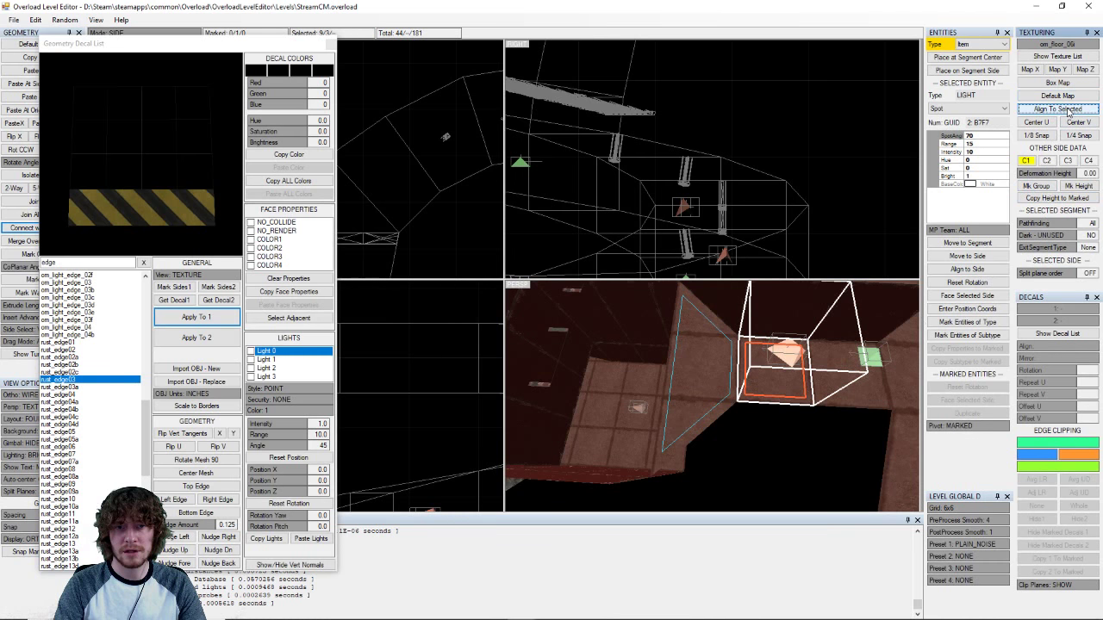
- Mark the two floor sides around the small middle floor, give the middle one the default map and align the marked sides to it
right_drag(810, 424, 754, 399)
key(space)
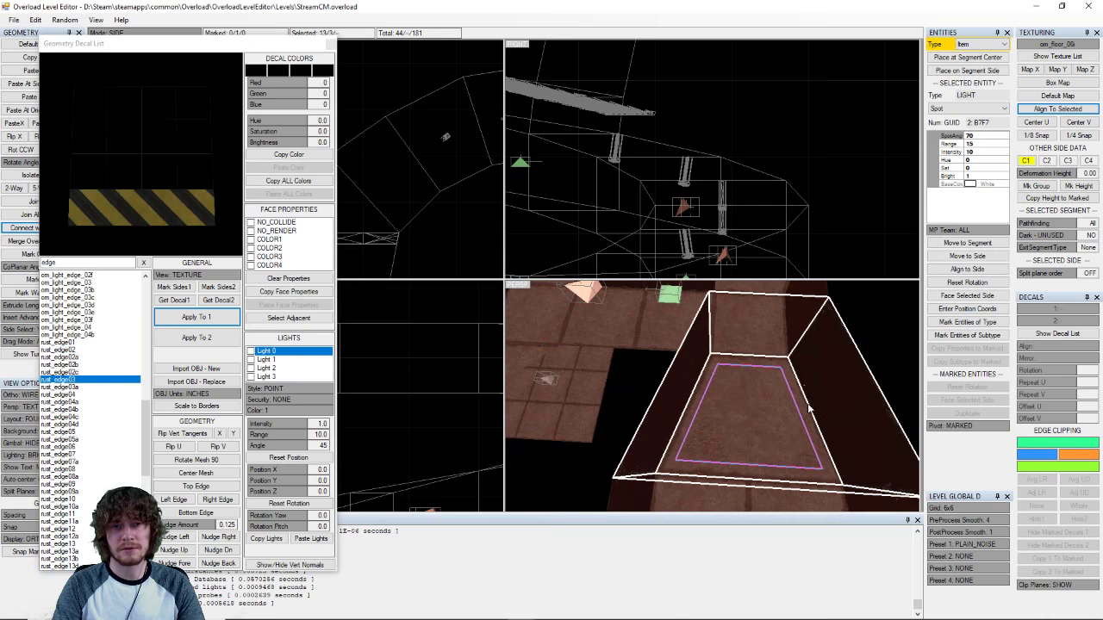
scroll(800, 382, down, 2)
middle_drag(776, 348, 759, 375)
click(736, 319)
click(752, 370)
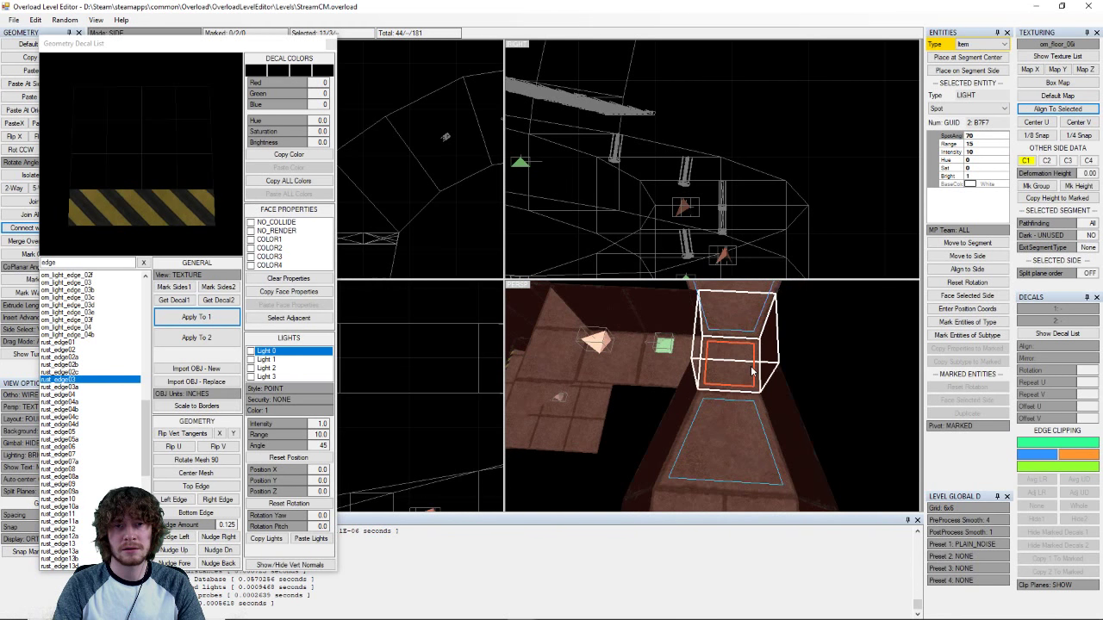
click(1057, 95)
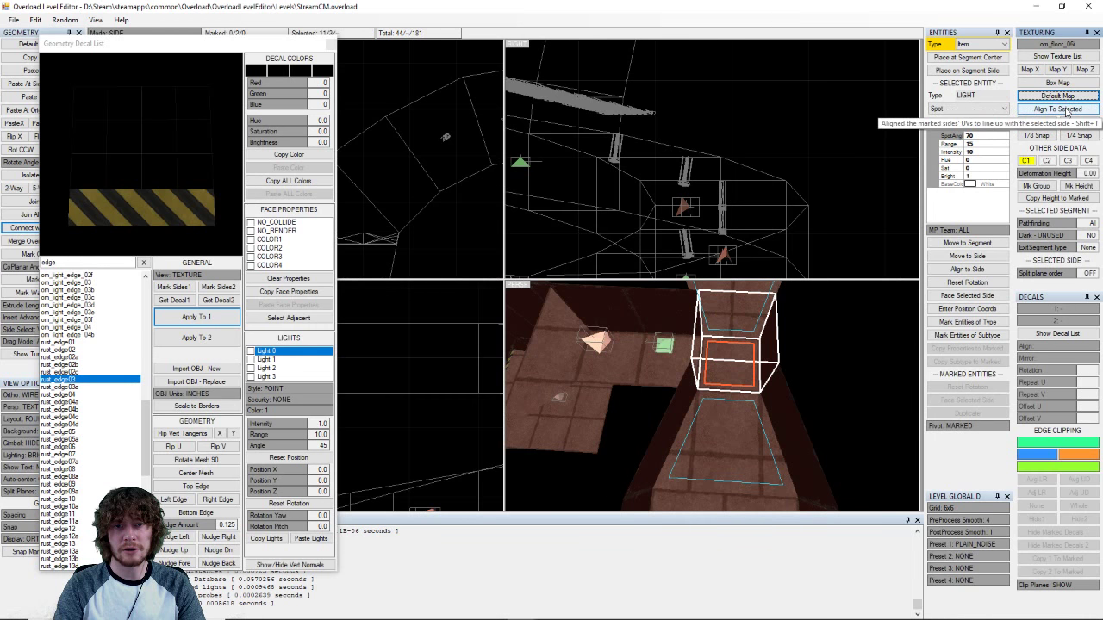
click(1066, 110)
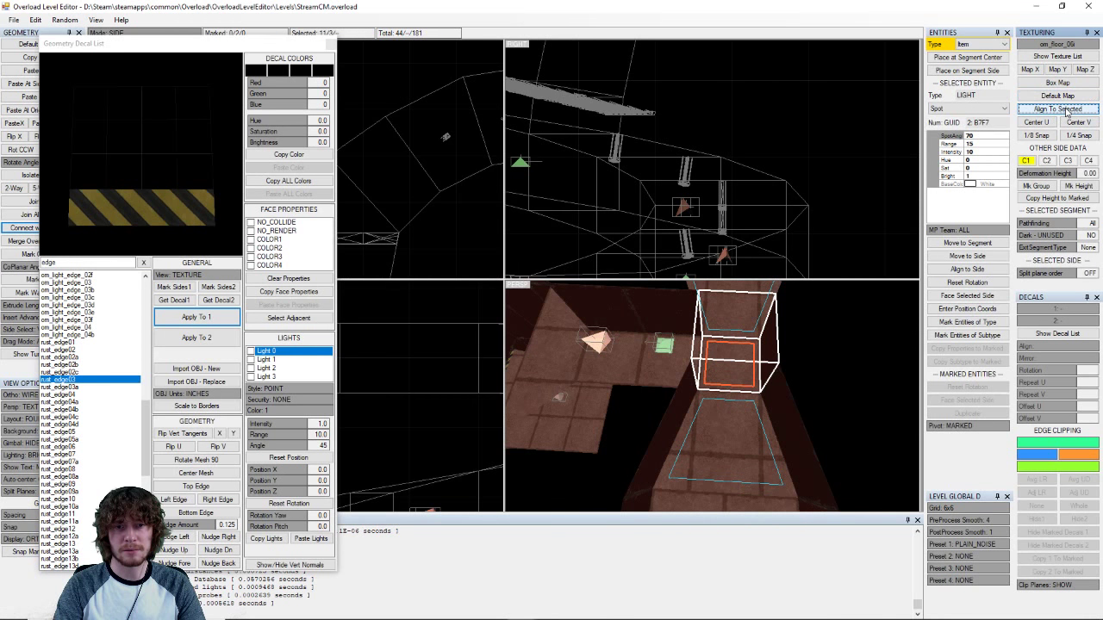
click(763, 431)
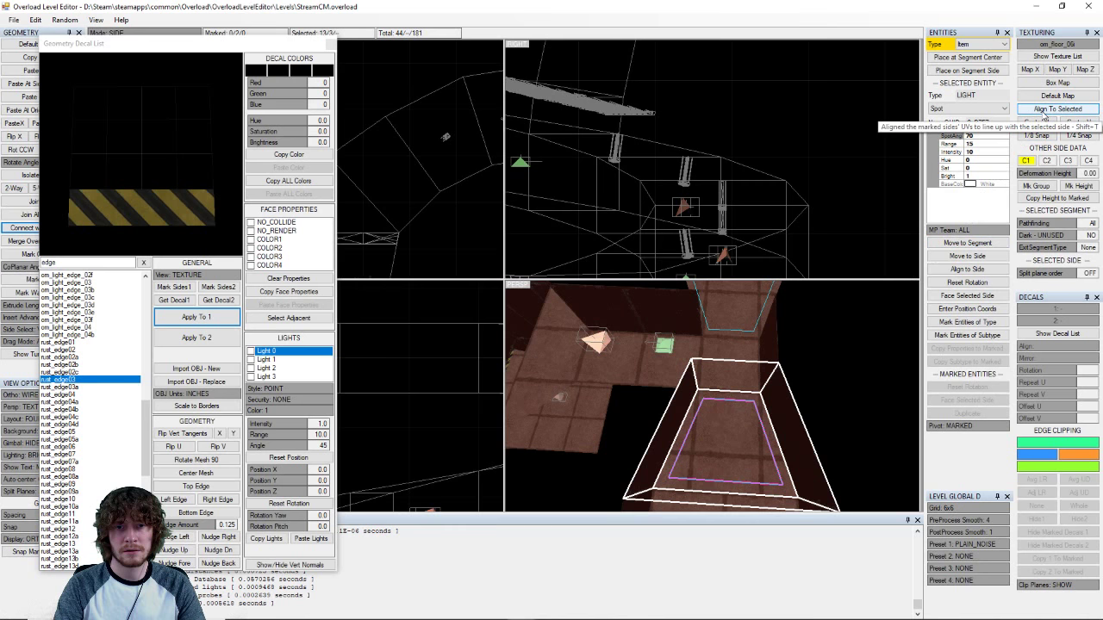
- Align the marked floor side to the small middle floor, and align the outer floor beyond it to its inner neighbour
click(746, 363)
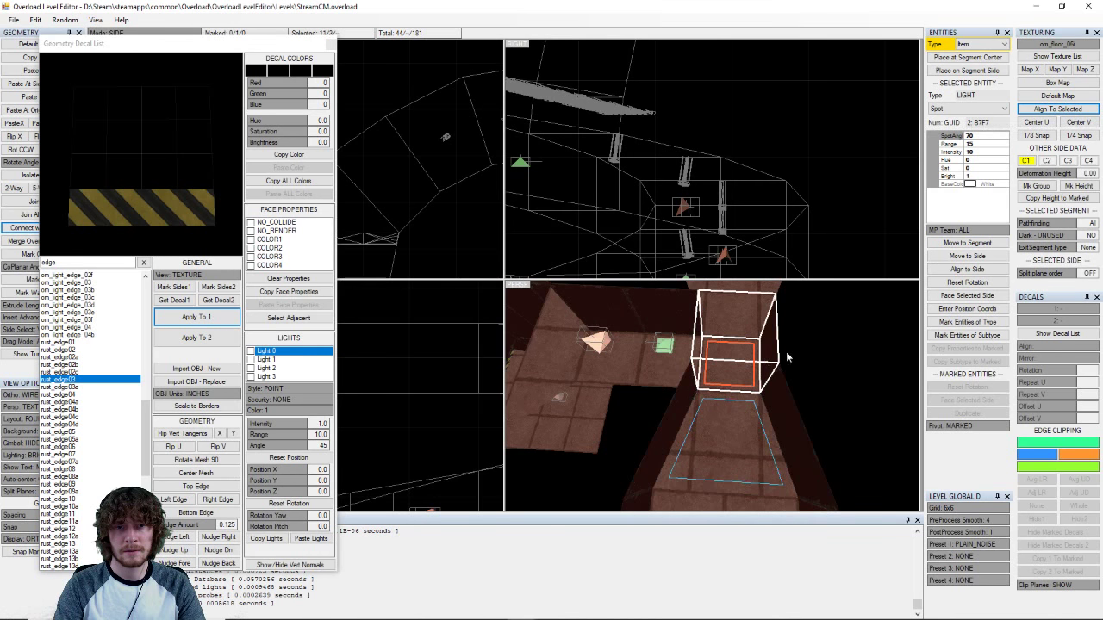
click(1051, 110)
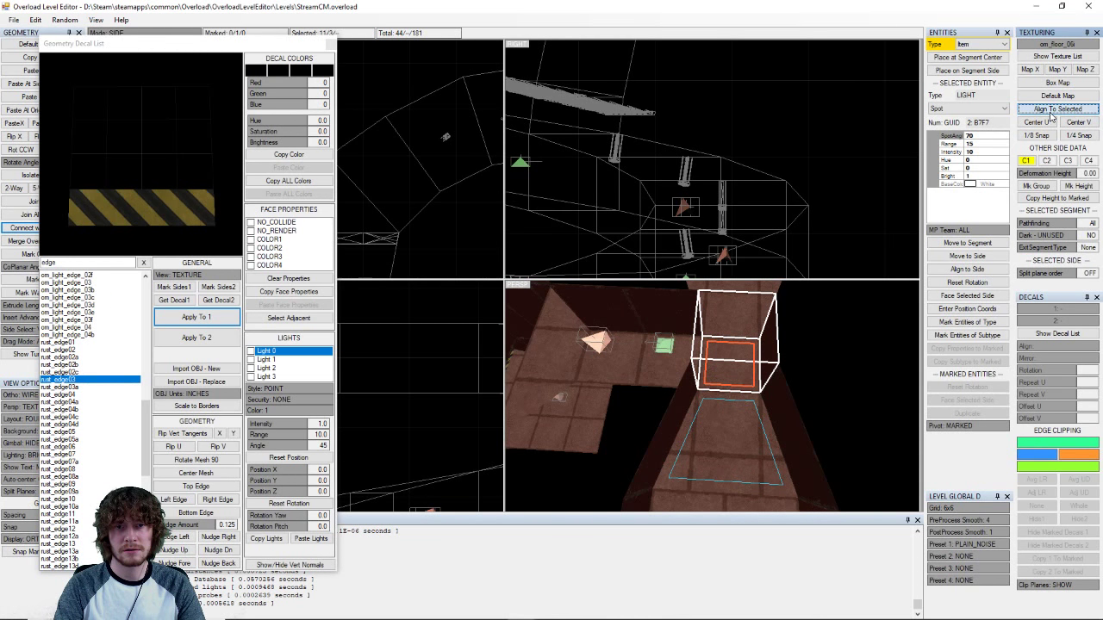
middle_drag(831, 366, 669, 361)
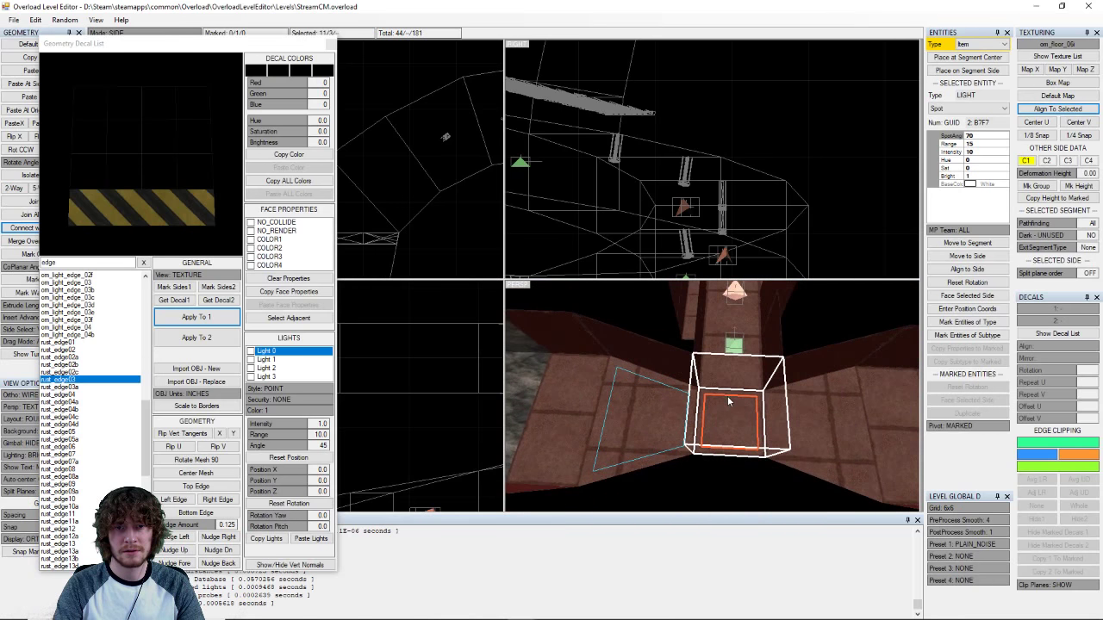
click(606, 422)
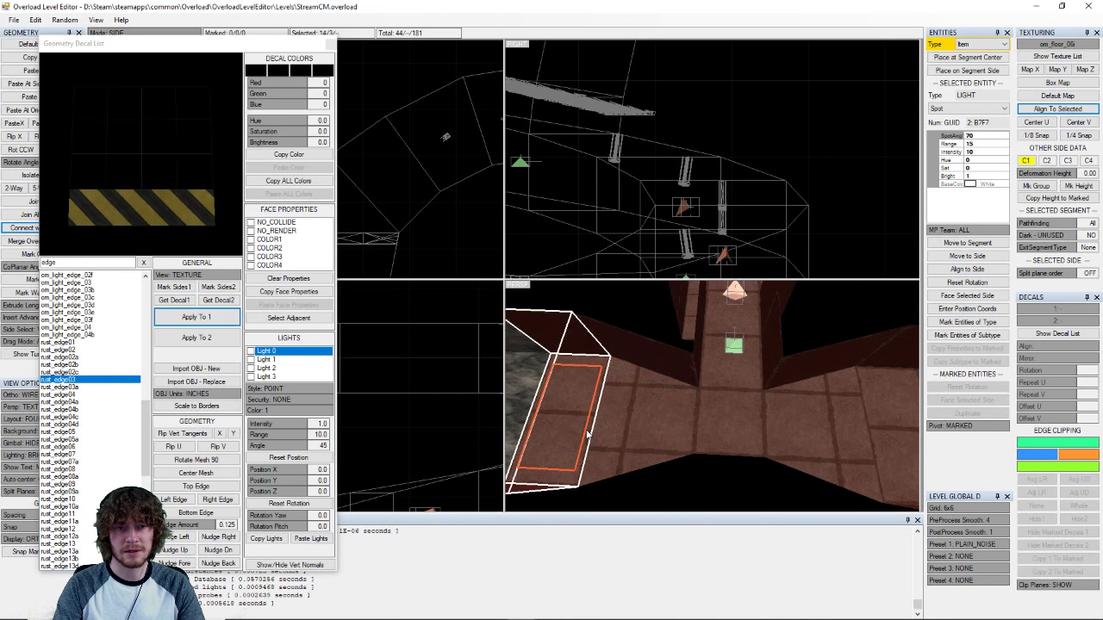
click(634, 410)
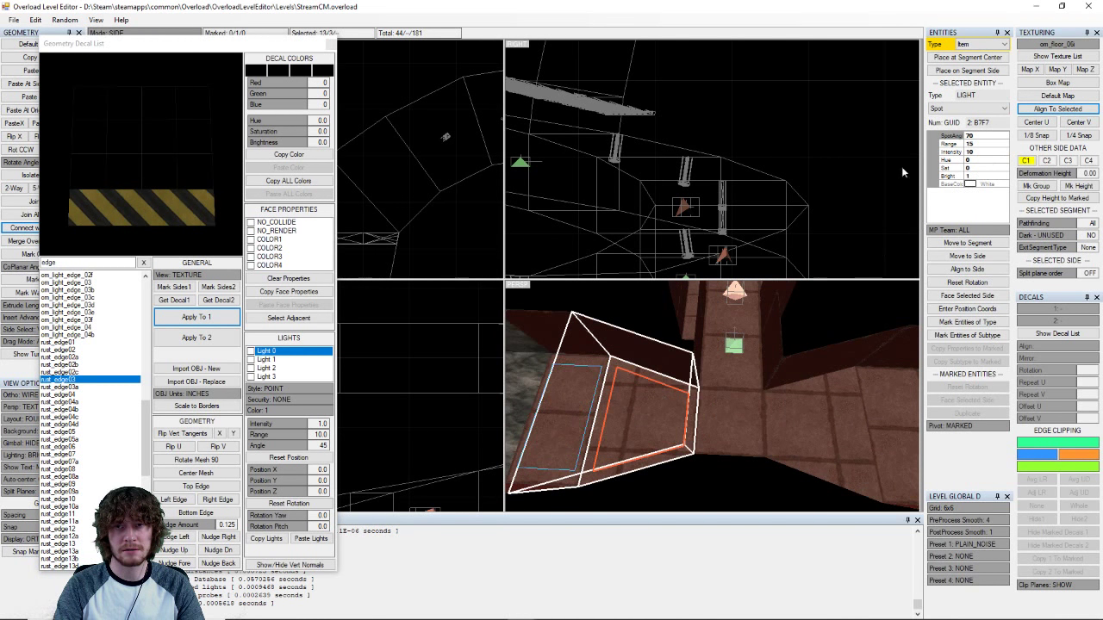
click(1056, 109)
- On the opposite side of the middle floor, align the wide floor side and the outer end floor to the adjoining floor textures
middle_drag(696, 381, 651, 384)
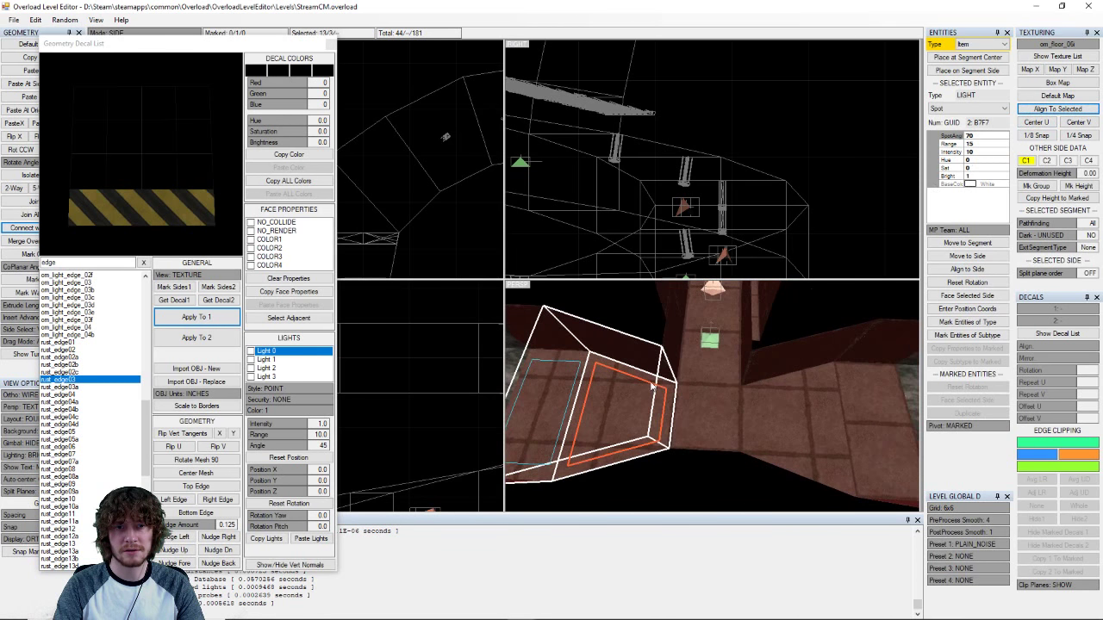
click(864, 431)
click(818, 418)
key(space)
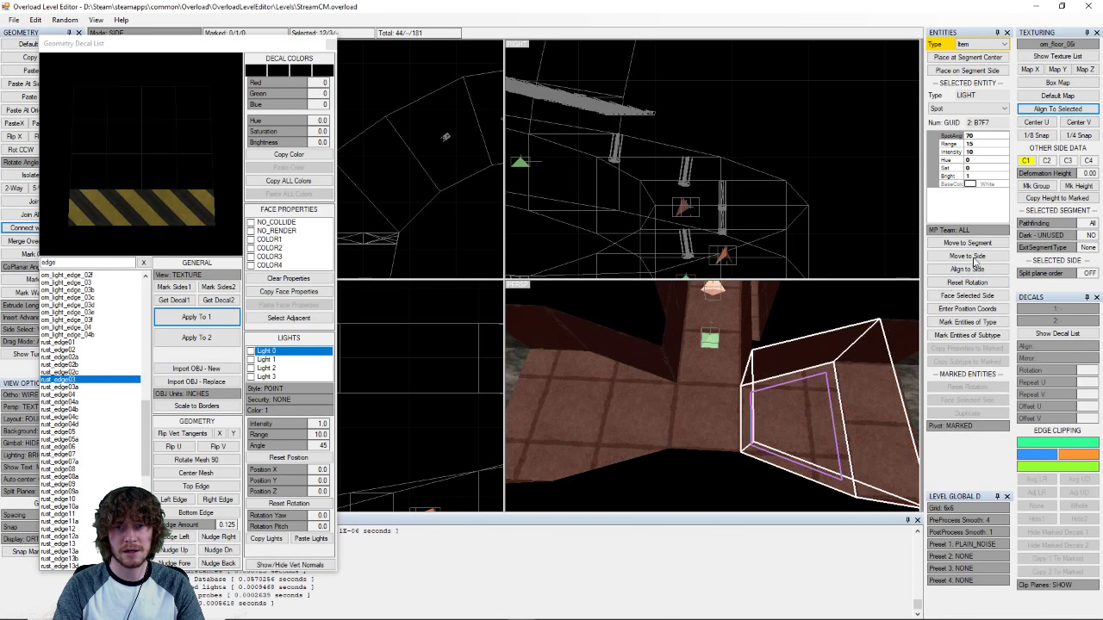
click(1060, 110)
click(803, 416)
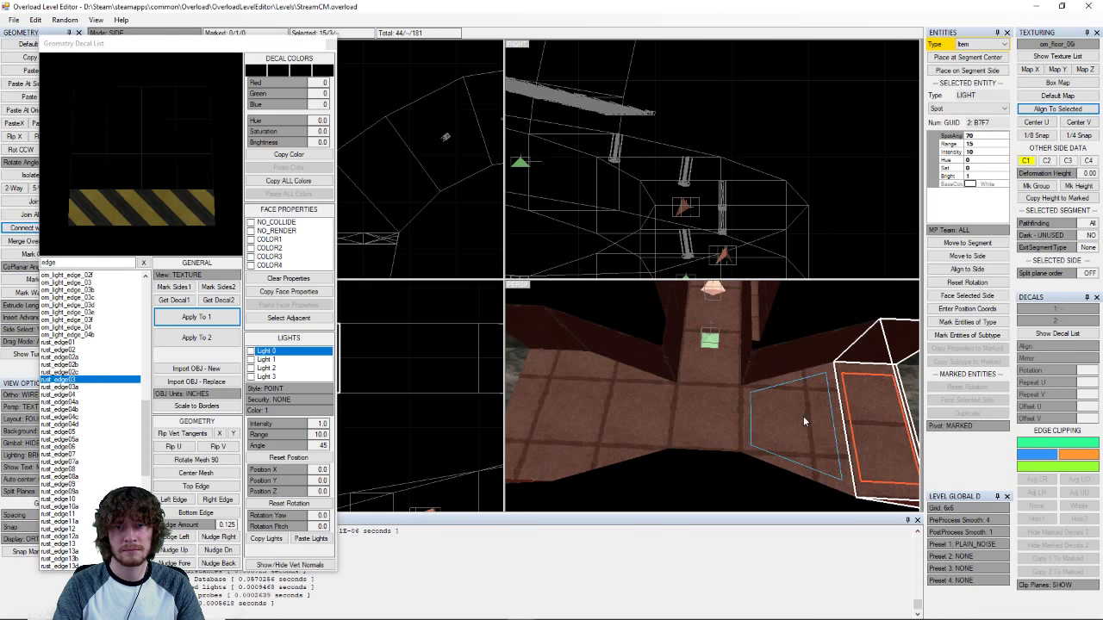
click(798, 416)
click(798, 416)
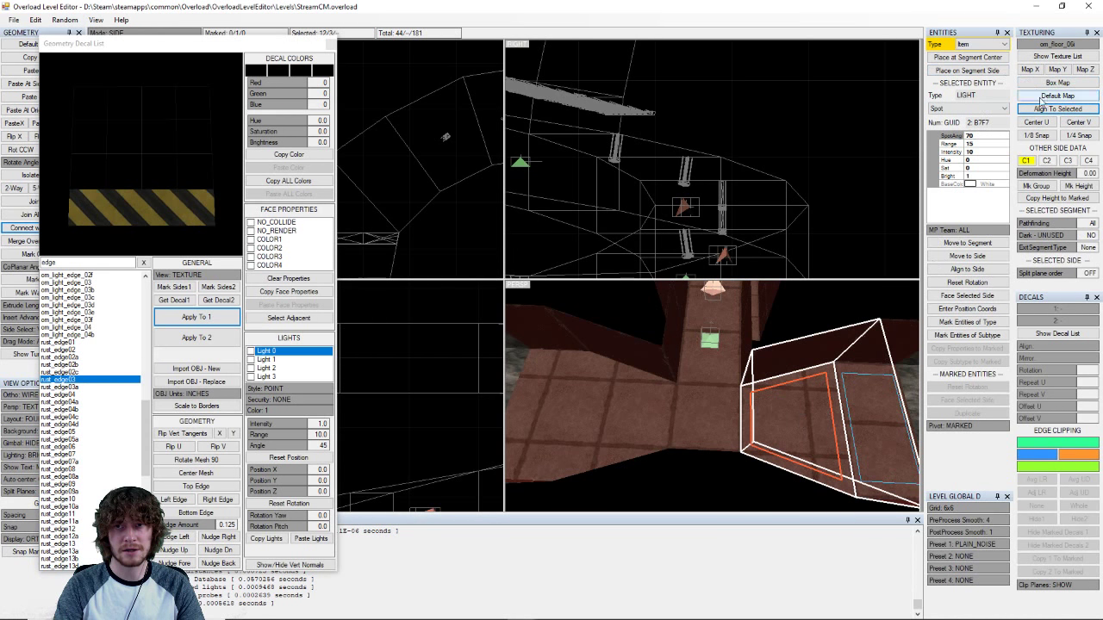
- Mark the floor, both side walls and the ceiling of the corridor's end segment beside the rock tunnel
mouse_move(701, 421)
middle_down()
mouse_move(635, 382)
mouse_move(712, 440)
middle_up()
scroll(637, 384, down, 3)
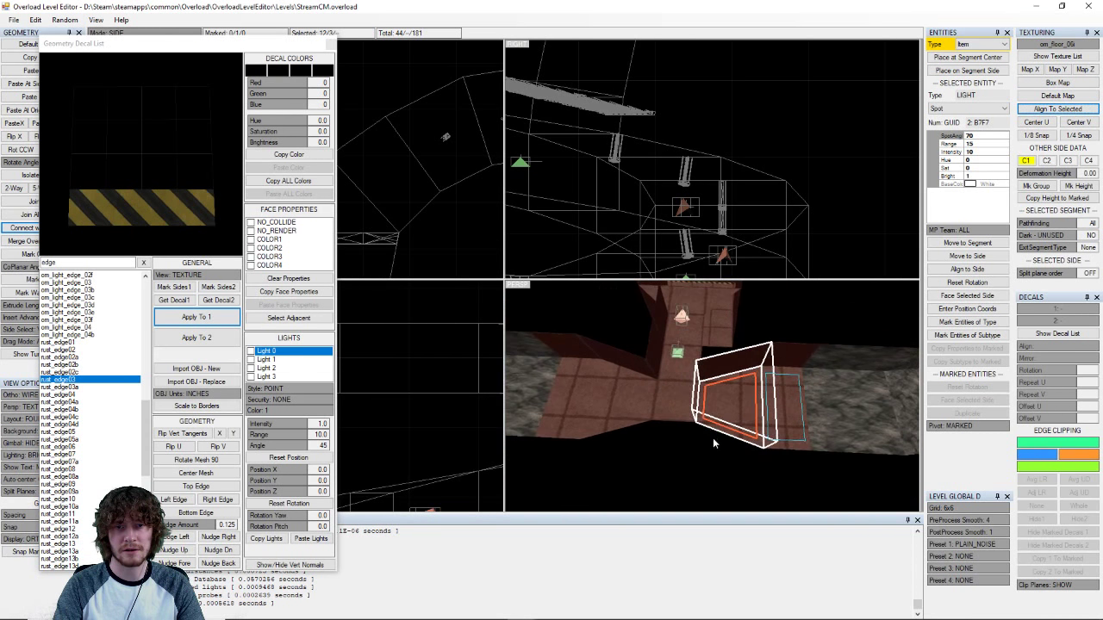
middle_drag(761, 404, 788, 330)
right_drag(788, 330, 665, 419)
click(652, 397)
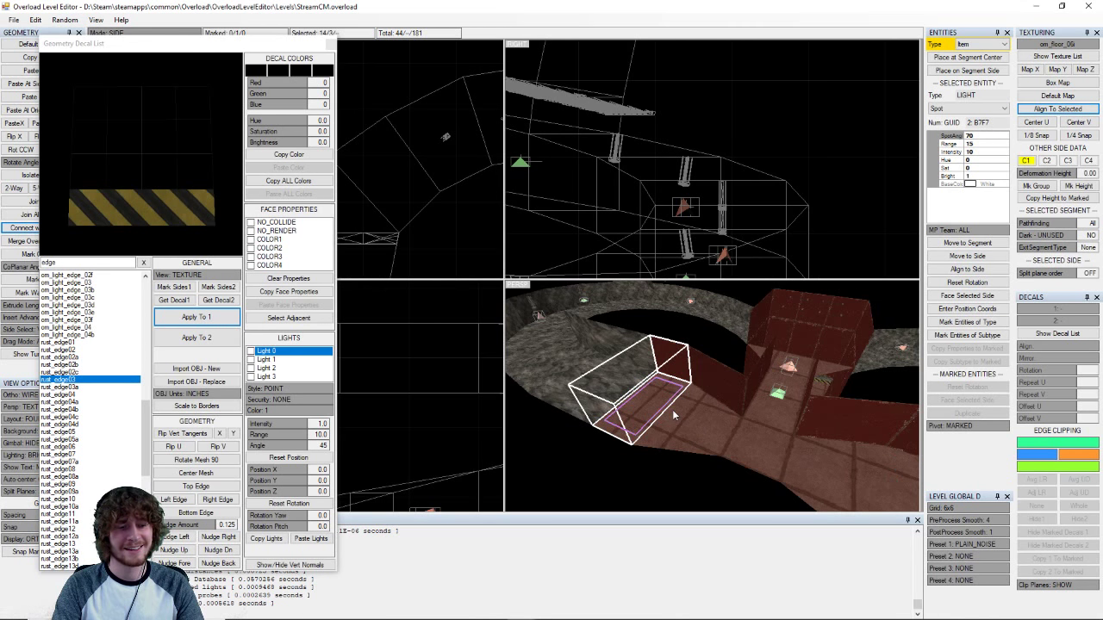
key(s)
key(space)
key(s)
key(space)
key(s)
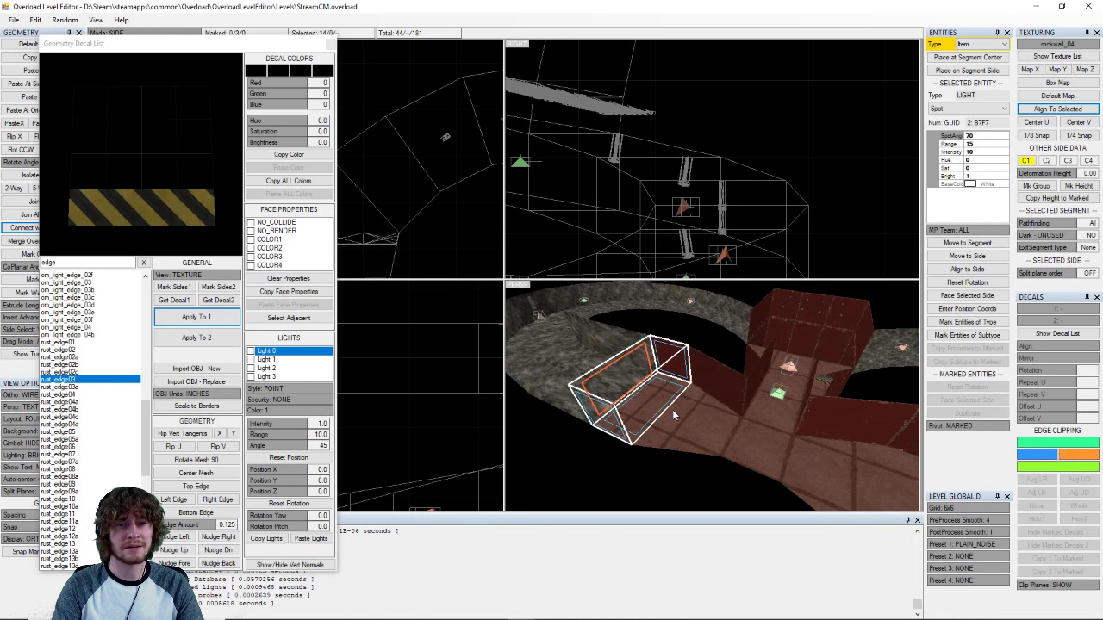
key(s)
- Mark the same four sides of the opposite end segment and apply rust_edge03 as decal 1 to all marked sides
middle_drag(849, 457, 764, 387)
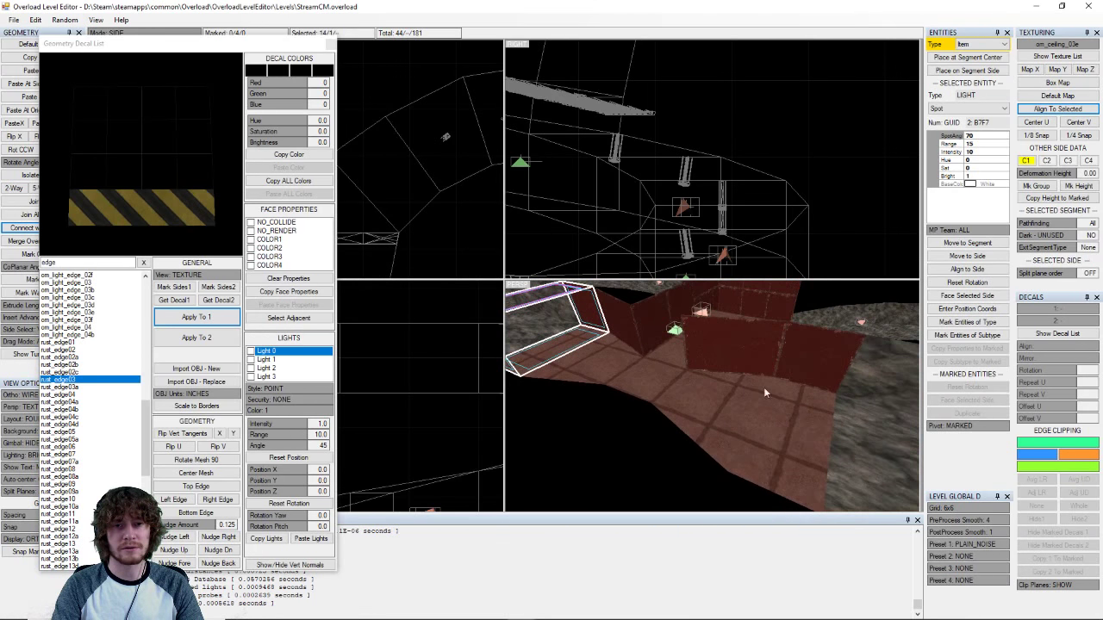
click(842, 433)
click(808, 432)
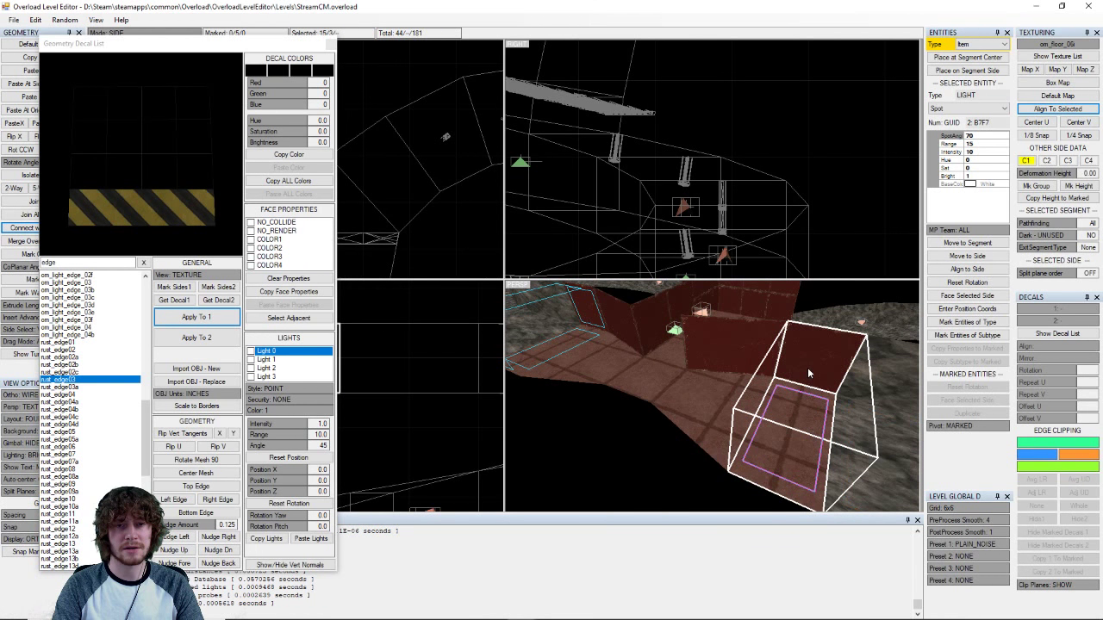
key(s)
key(space)
key(s)
key(space)
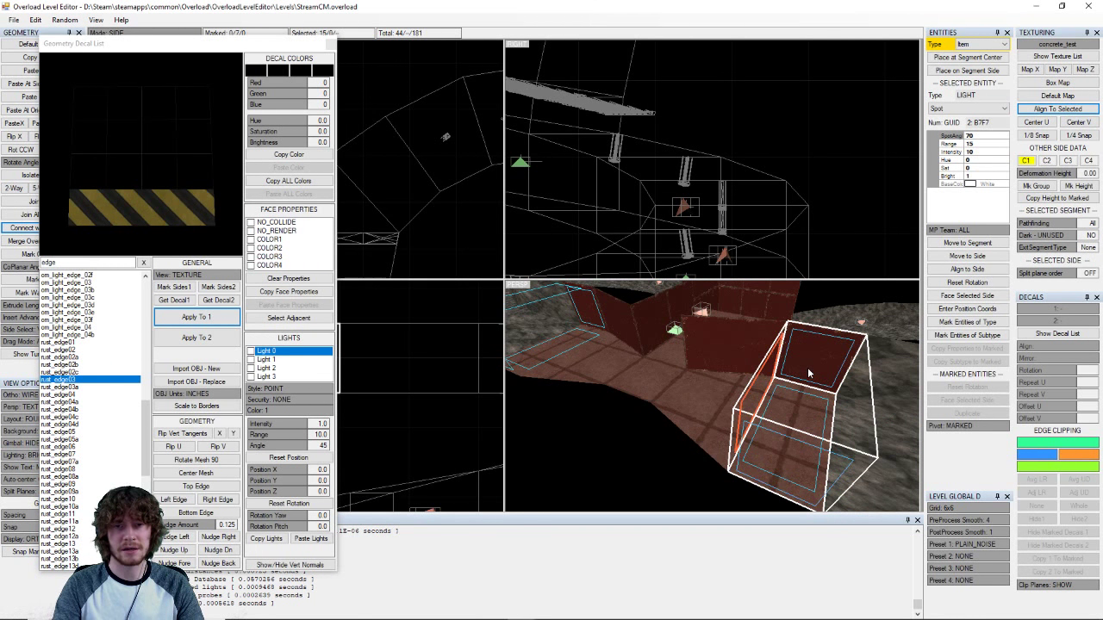
key(s)
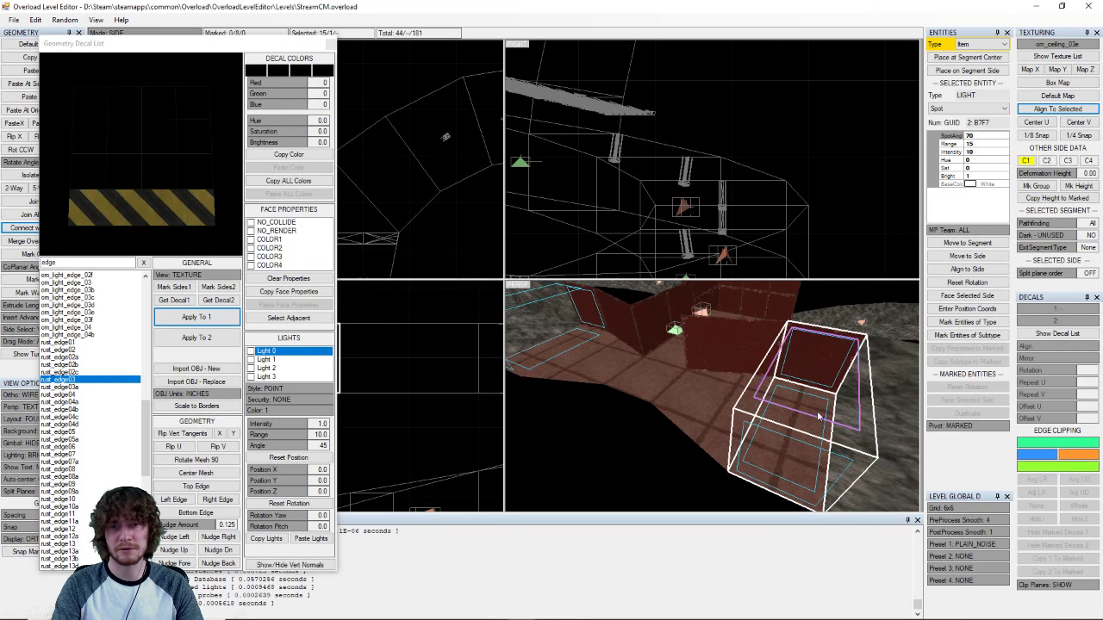
click(197, 316)
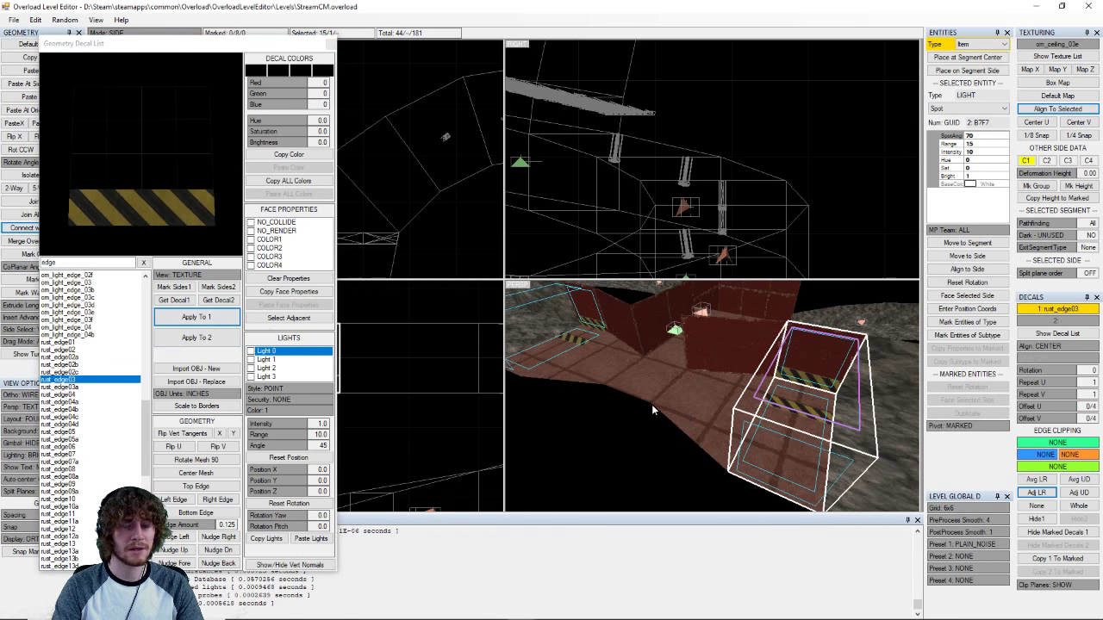
- Unmark all sides, and in this end segment align the floor stripe to EDGE_LEFT and the first side wall's stripe to EDGE_RIGHT
middle_drag(637, 399, 755, 409)
key(a)
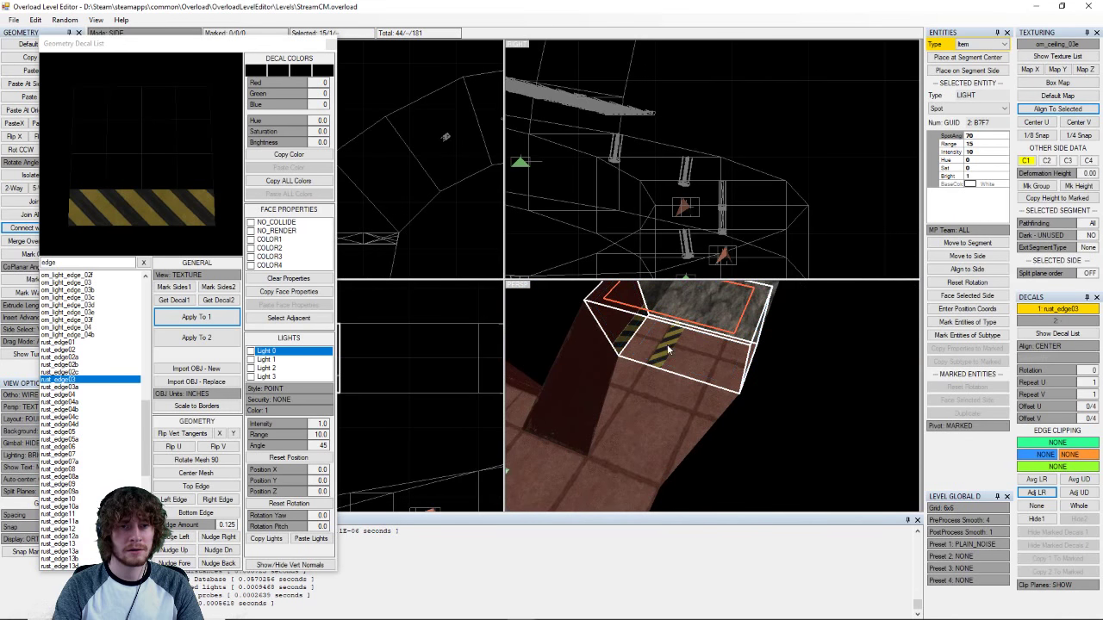
click(709, 360)
click(1056, 346)
click(1057, 346)
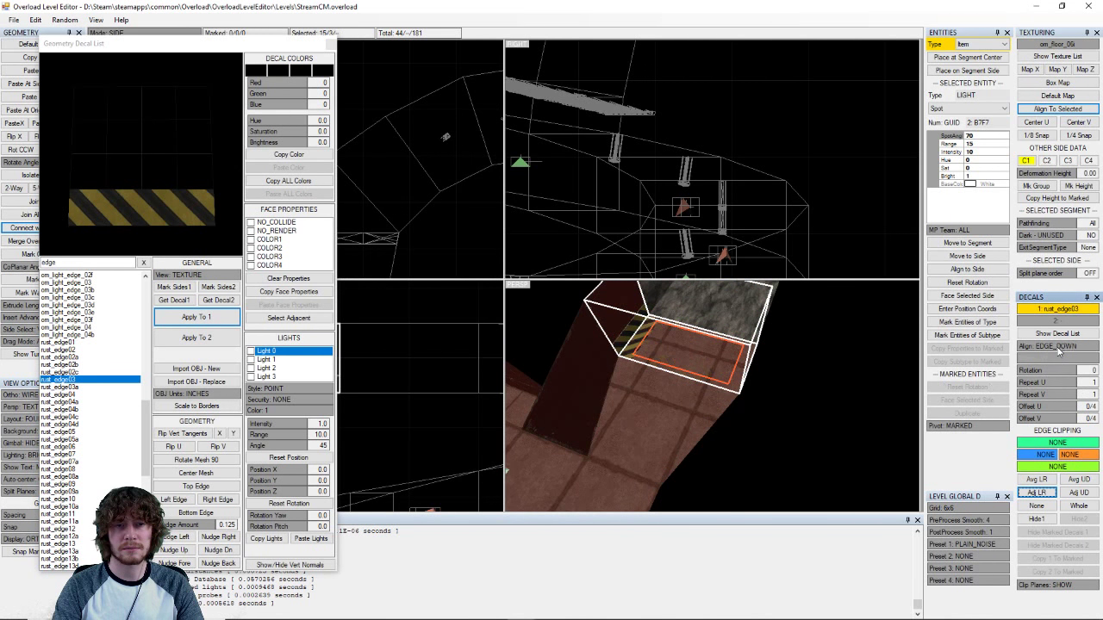
click(1056, 346)
click(618, 319)
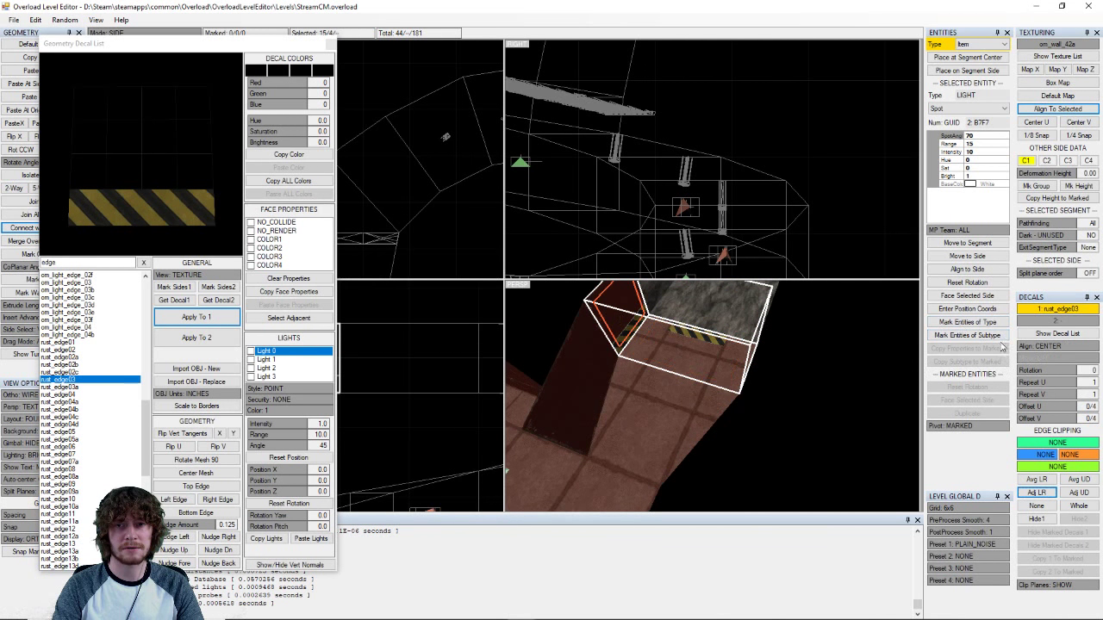
click(1047, 348)
- Align the opposite side wall's stripe to EDGE_LEFT and the ceiling stripe to EDGE_RIGHT
middle_drag(887, 379, 793, 444)
click(738, 372)
click(1049, 347)
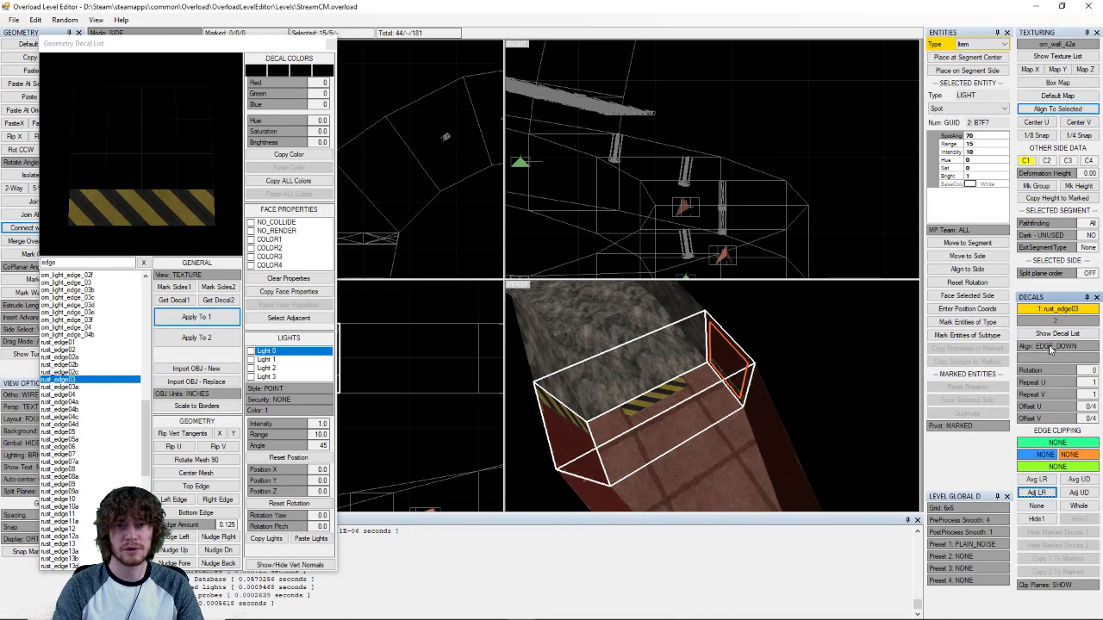
middle_drag(887, 375, 712, 323)
click(720, 395)
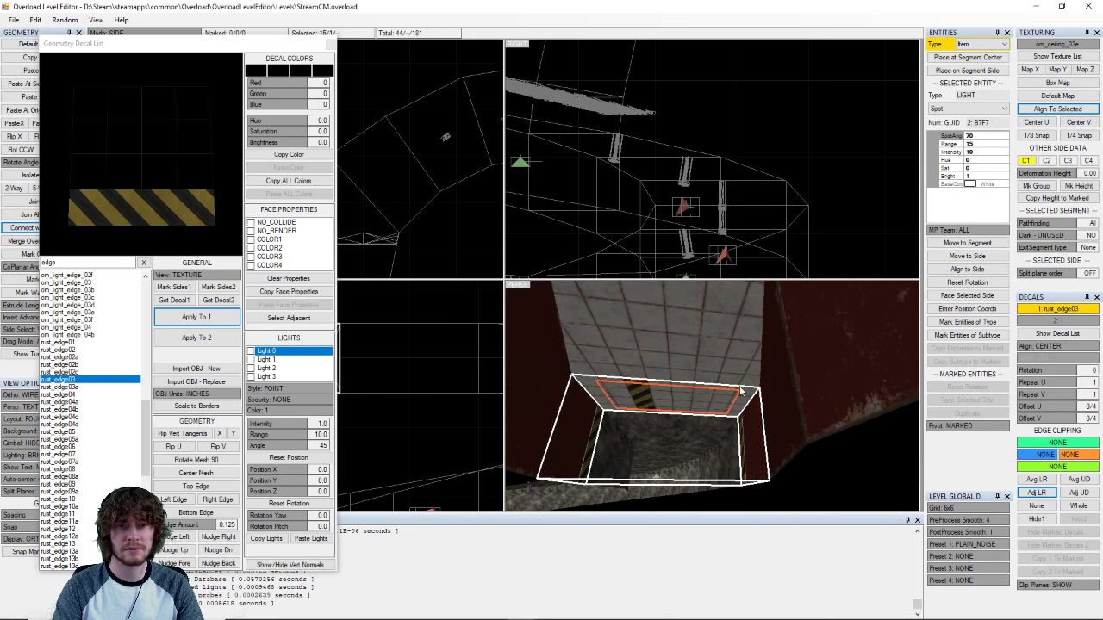
click(1049, 347)
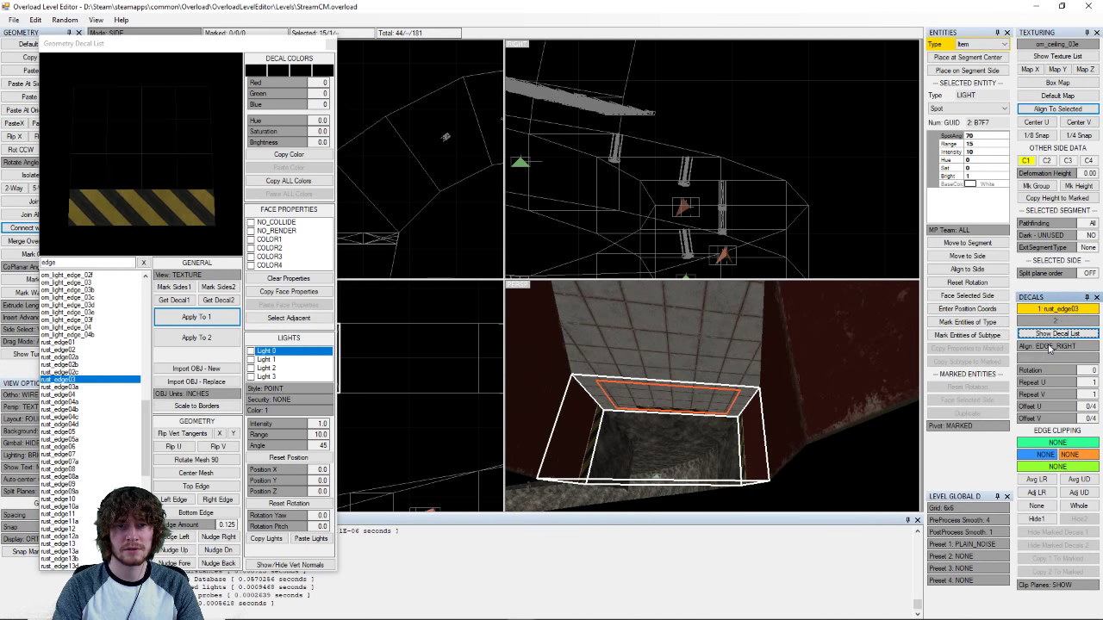
- Set Repeat U to 3 for the ceiling and floor stripes, and set the ceiling stripe's UD edge clipping to ADJACENT
mouse_move(680, 366)
middle_down()
mouse_move(679, 398)
mouse_move(689, 360)
middle_up()
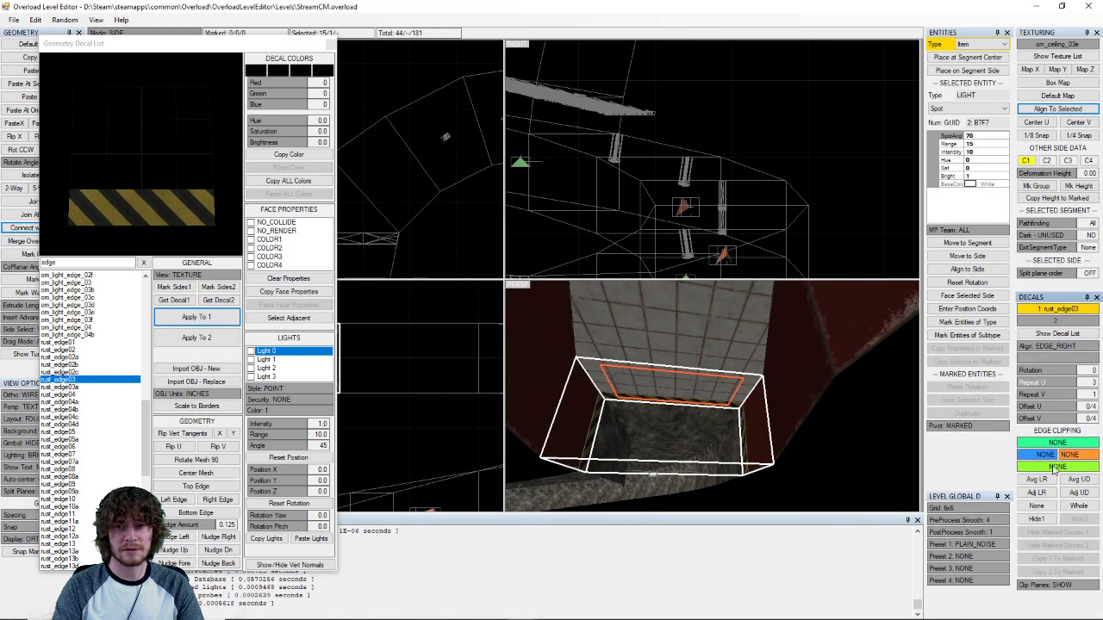
click(1036, 492)
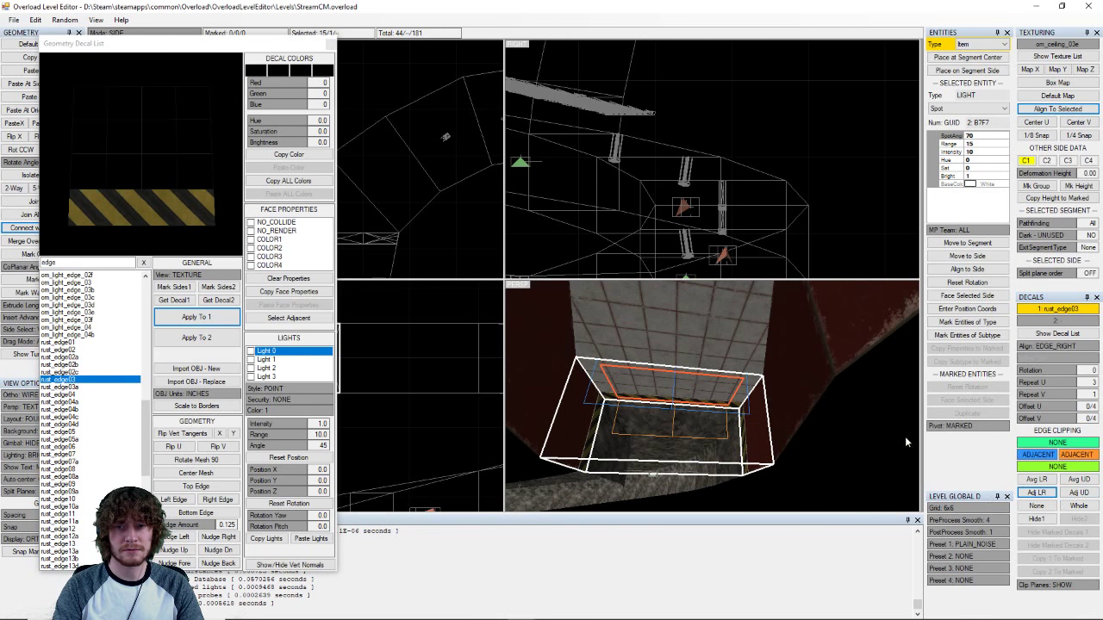
click(1080, 493)
middle_drag(743, 370, 707, 436)
click(725, 455)
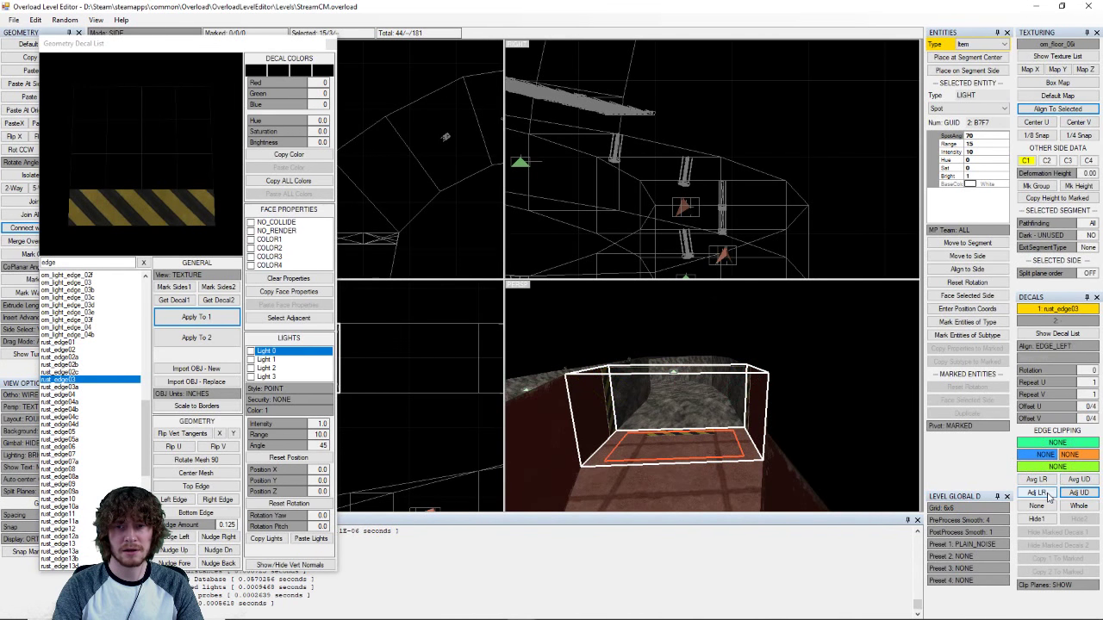
double_click(1060, 387)
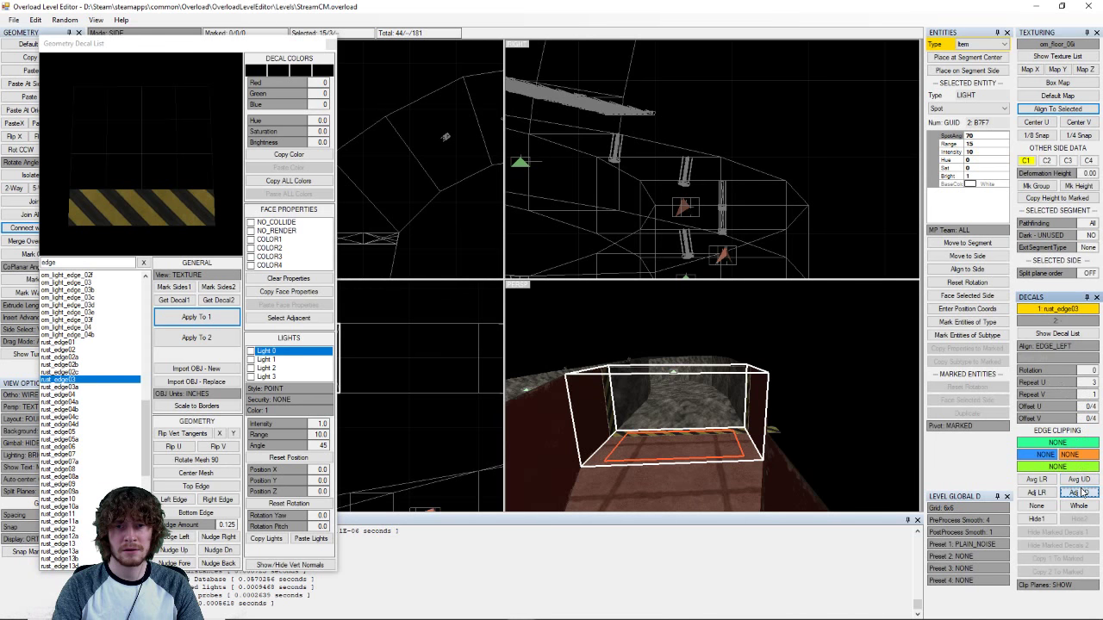
- Set the UD edge clipping of the stripes on both side walls to ADJACENT, with LR at NONE
click(758, 415)
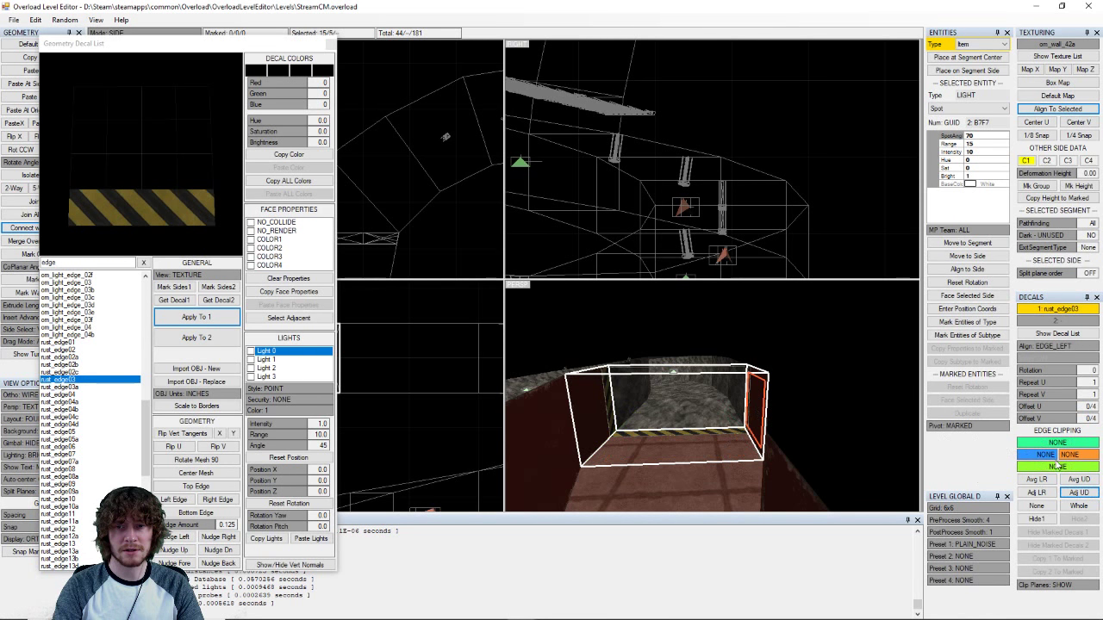
click(1044, 492)
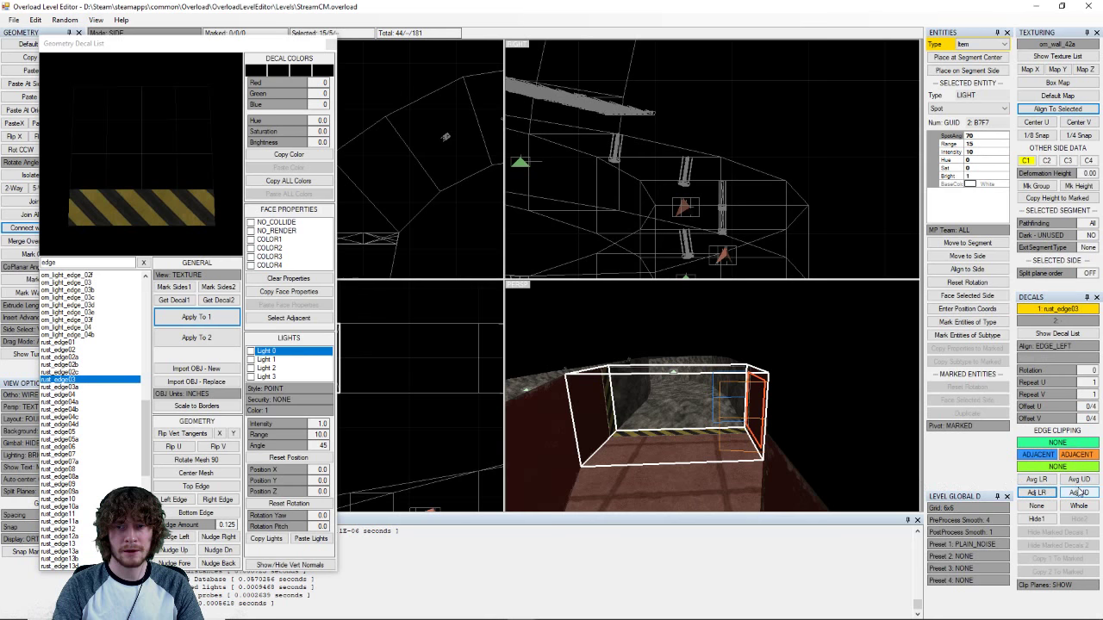
click(1078, 492)
click(590, 431)
click(1073, 495)
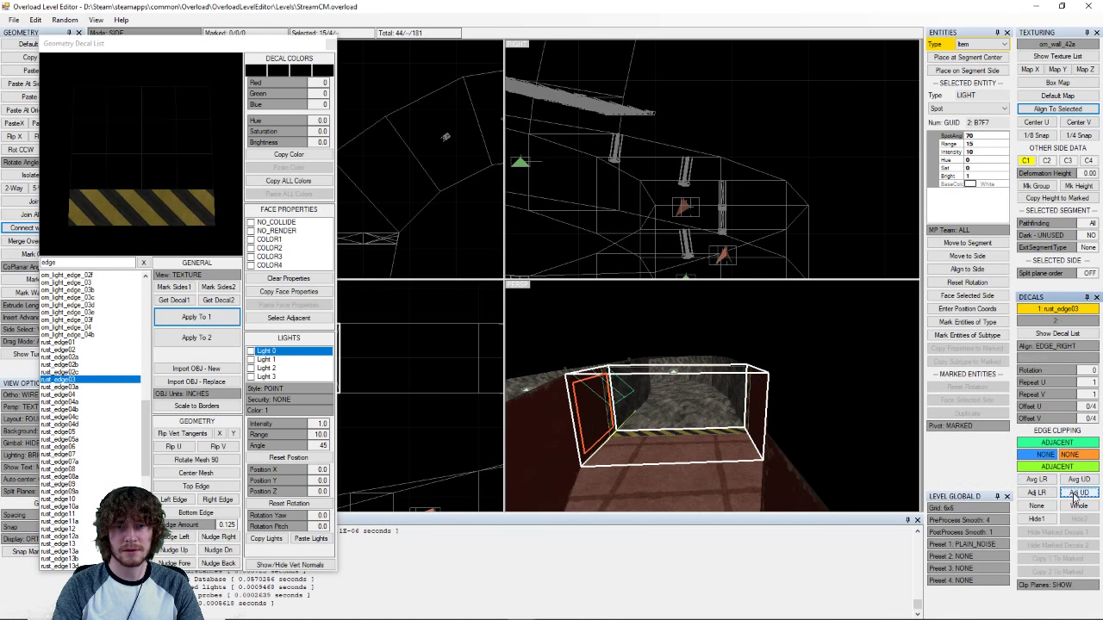
click(758, 407)
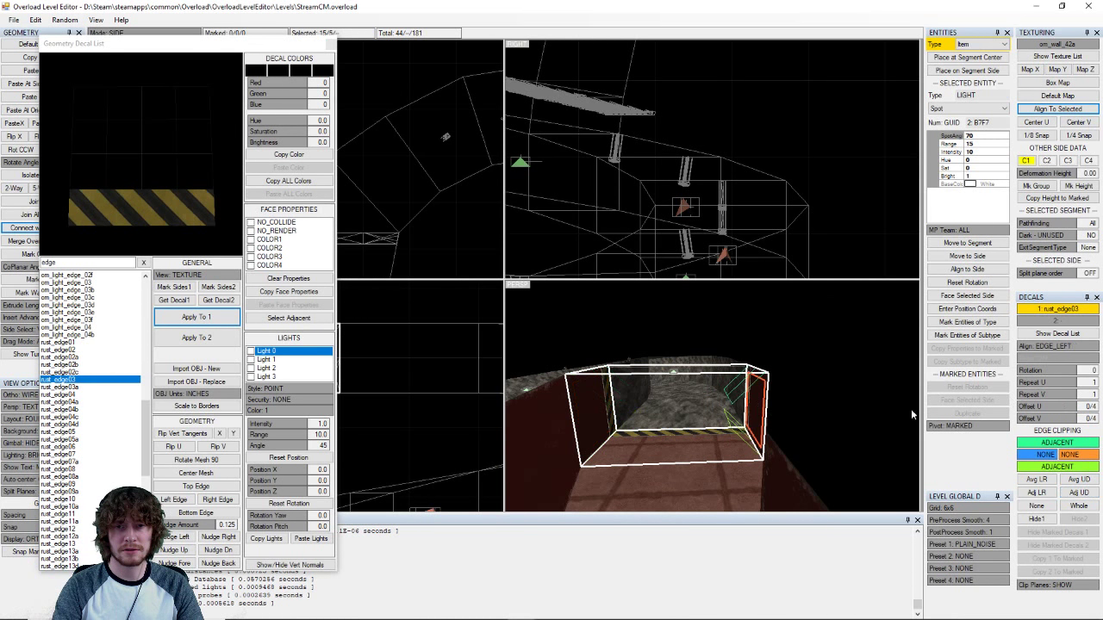
click(1054, 386)
- Align the floor stripe in the corridor's other end segment to EDGE_RIGHT
middle_drag(690, 402, 715, 462)
click(790, 419)
click(1050, 349)
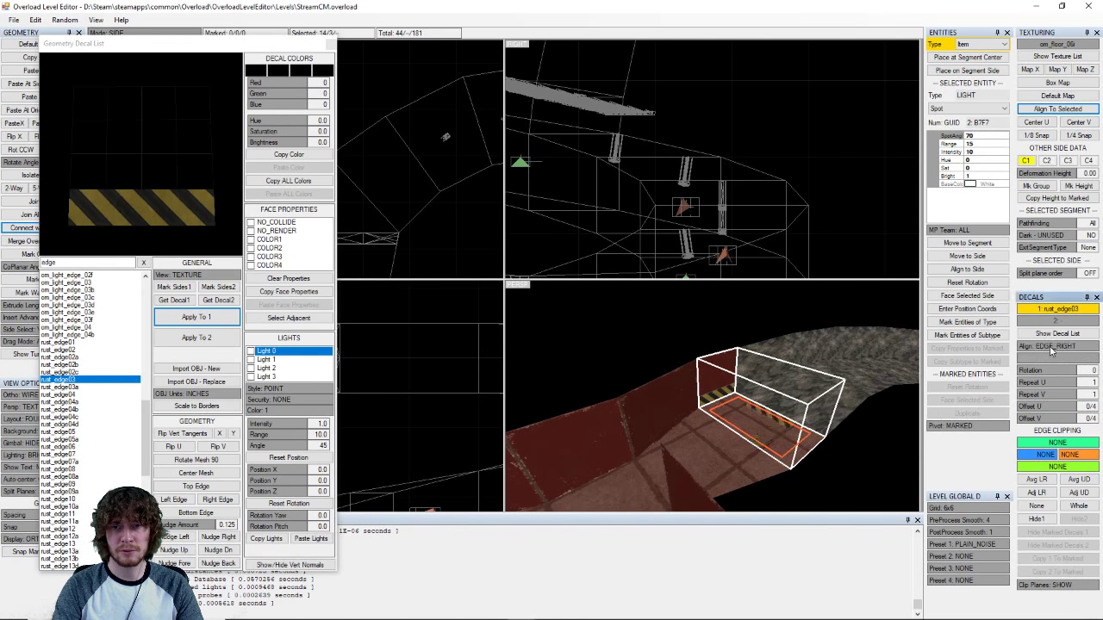
- Align the stripe on one side wall of the end segment to EDGE_RIGHT and the opposite side wall's stripe to EDGE_LEFT
click(726, 380)
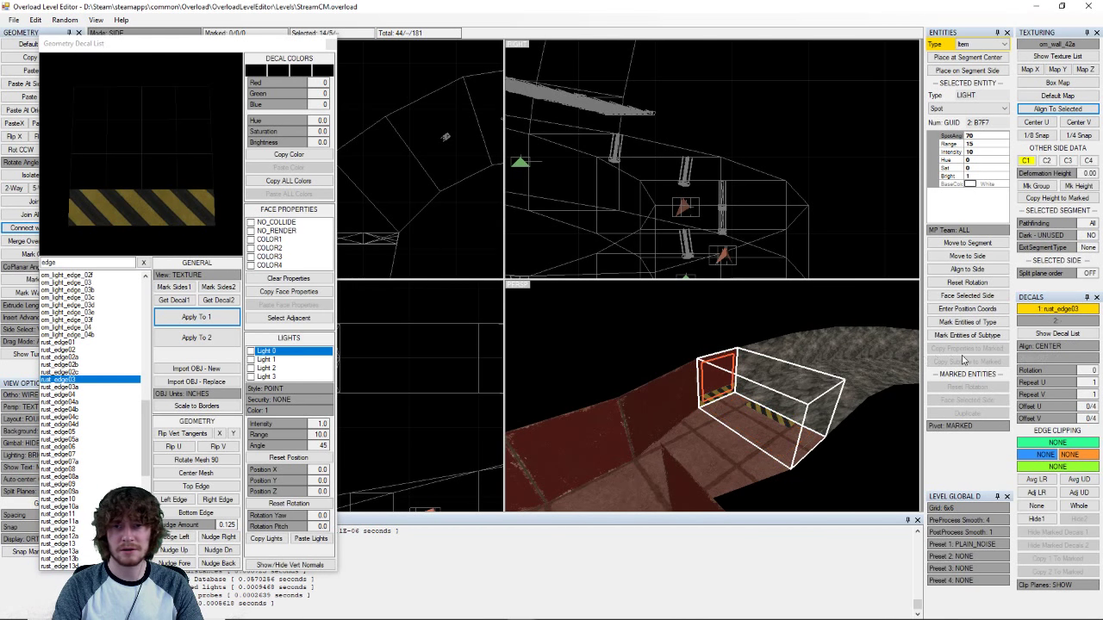
click(1050, 349)
middle_drag(830, 392, 853, 405)
right_drag(853, 405, 693, 389)
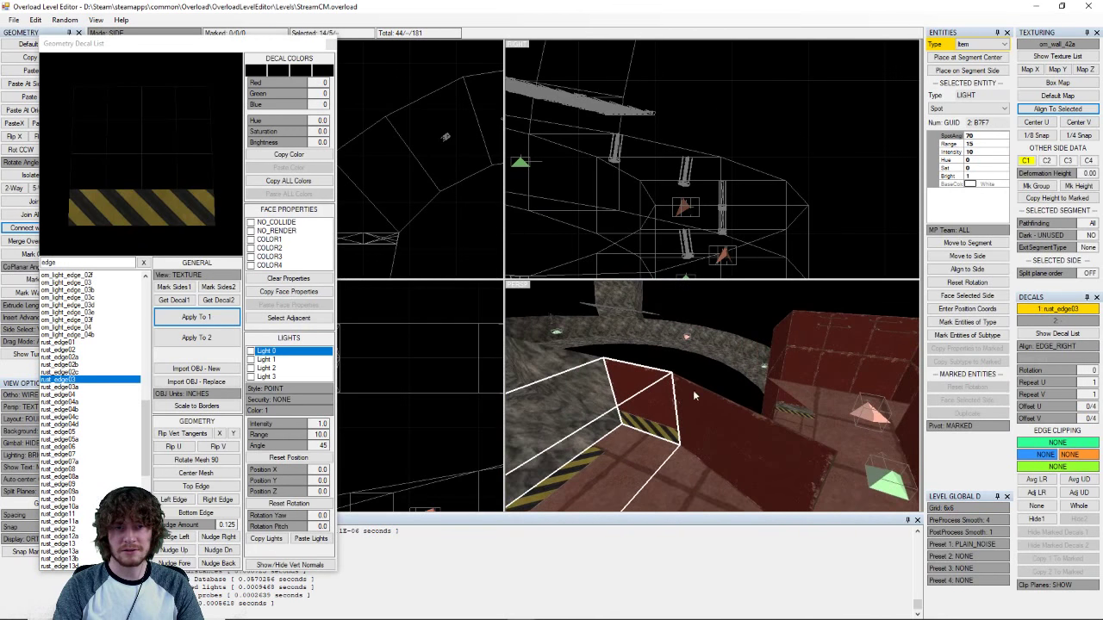
click(663, 398)
click(664, 398)
click(1050, 347)
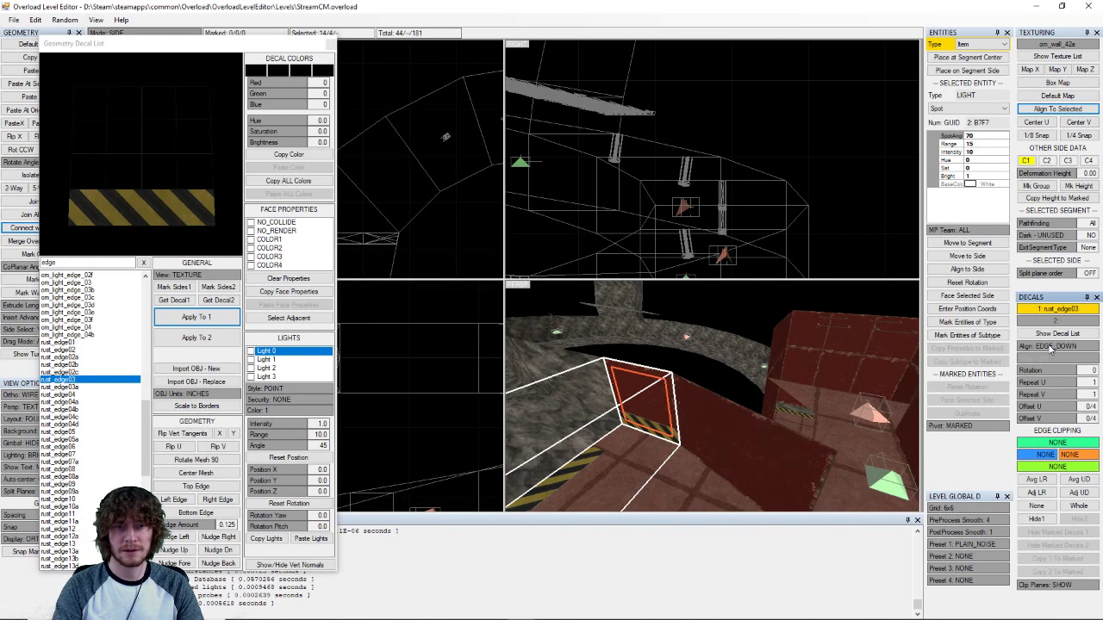
click(1050, 347)
- Align the end segment's ceiling stripe to EDGE_LEFT, with Repeat U 3 and UD edge clipping set to ADJACENT
right_drag(776, 397, 695, 341)
click(696, 341)
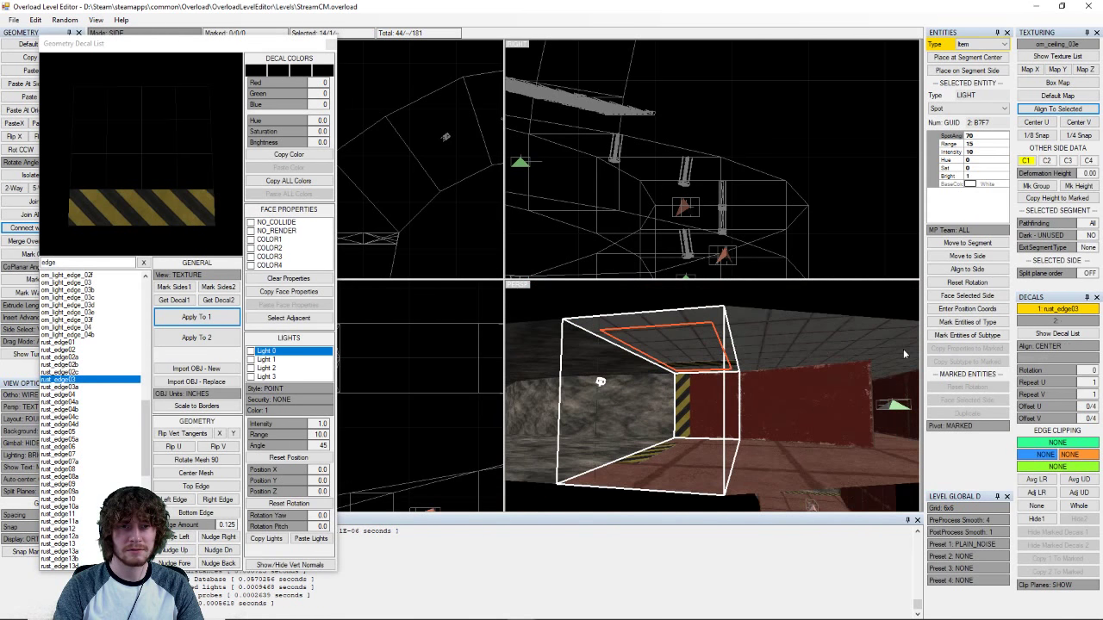
click(1056, 347)
click(1056, 347)
right_drag(827, 401, 780, 448)
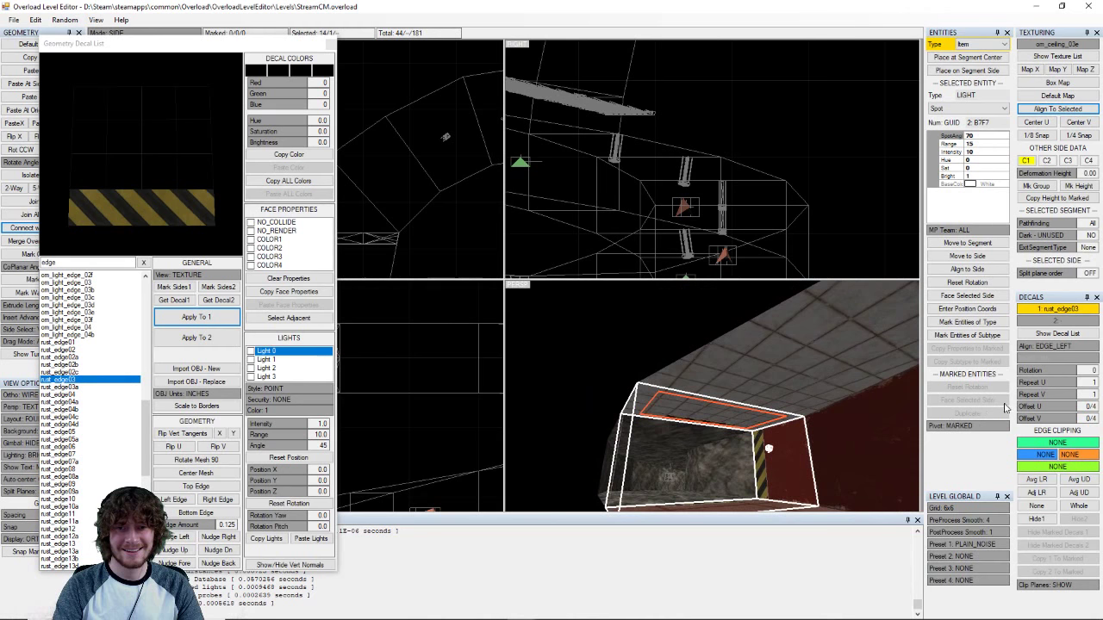
click(1046, 382)
click(1047, 382)
right_drag(829, 412, 790, 409)
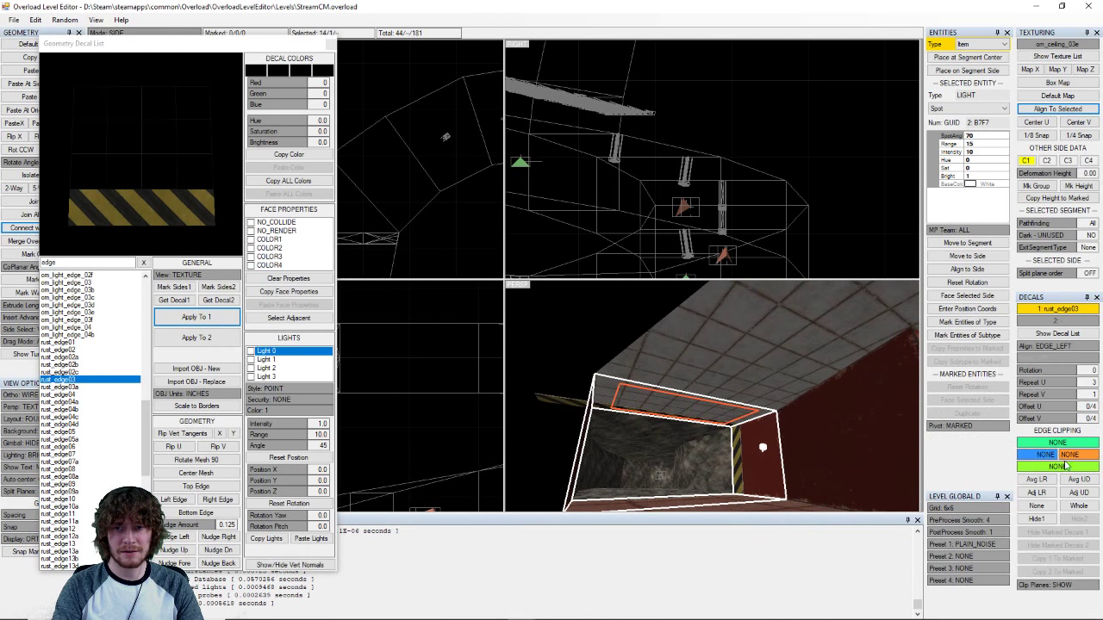
click(1079, 492)
- Set the end segment's floor stripe to Repeat U 3 with UD edge clipping ADJACENT
right_drag(818, 444, 729, 450)
click(727, 465)
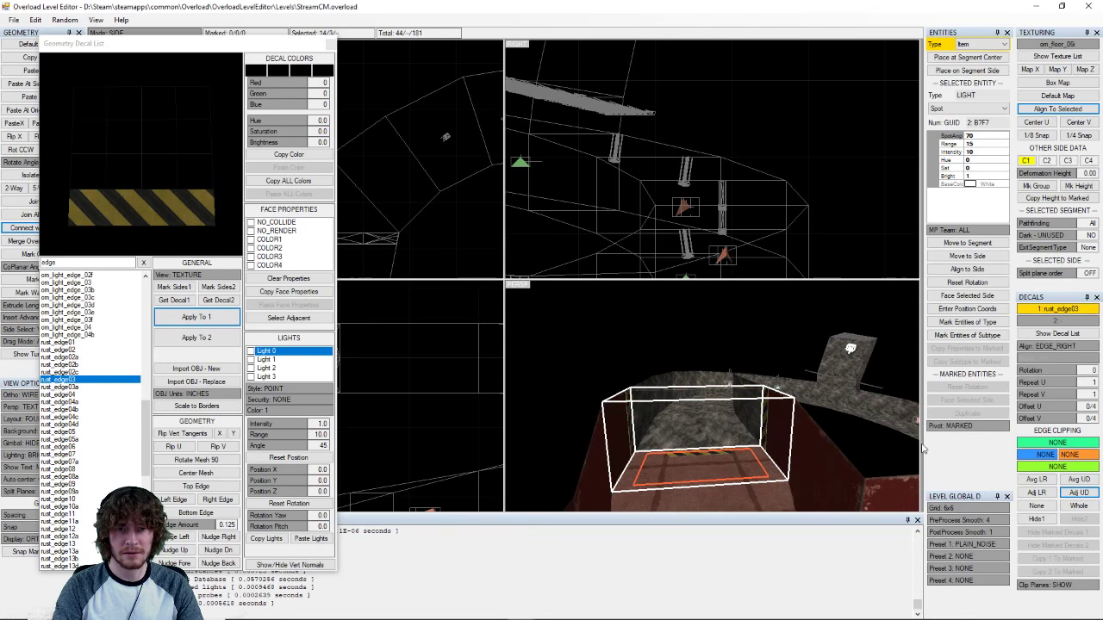
click(1073, 493)
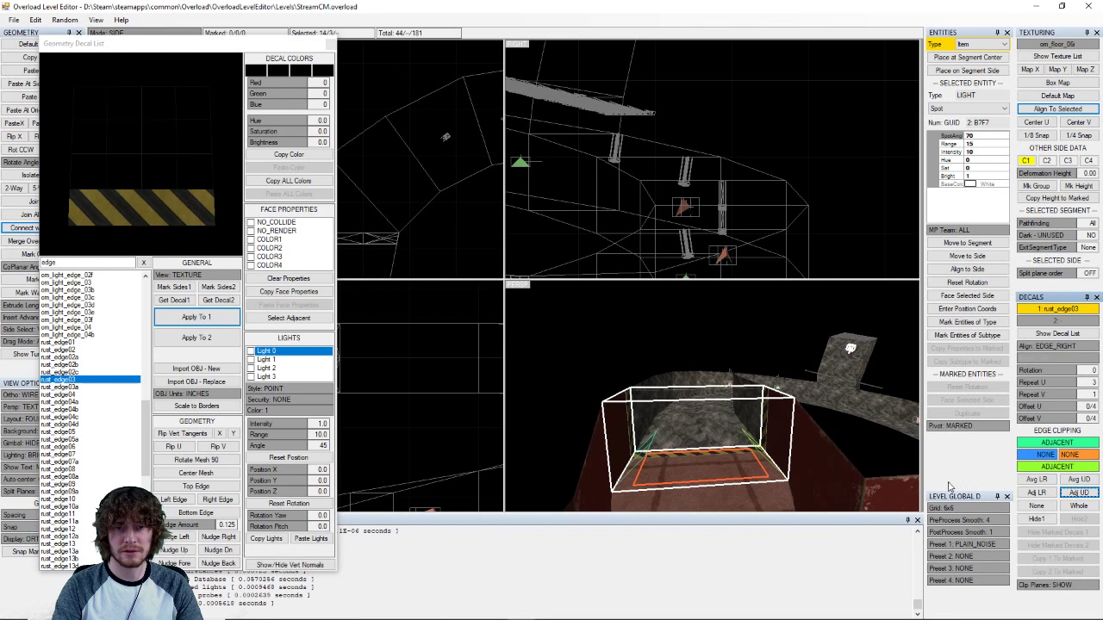
- Set the UD edge clipping of both side-wall stripes in this end segment to ADJACENT and close the geometry decal list
click(786, 436)
click(1068, 495)
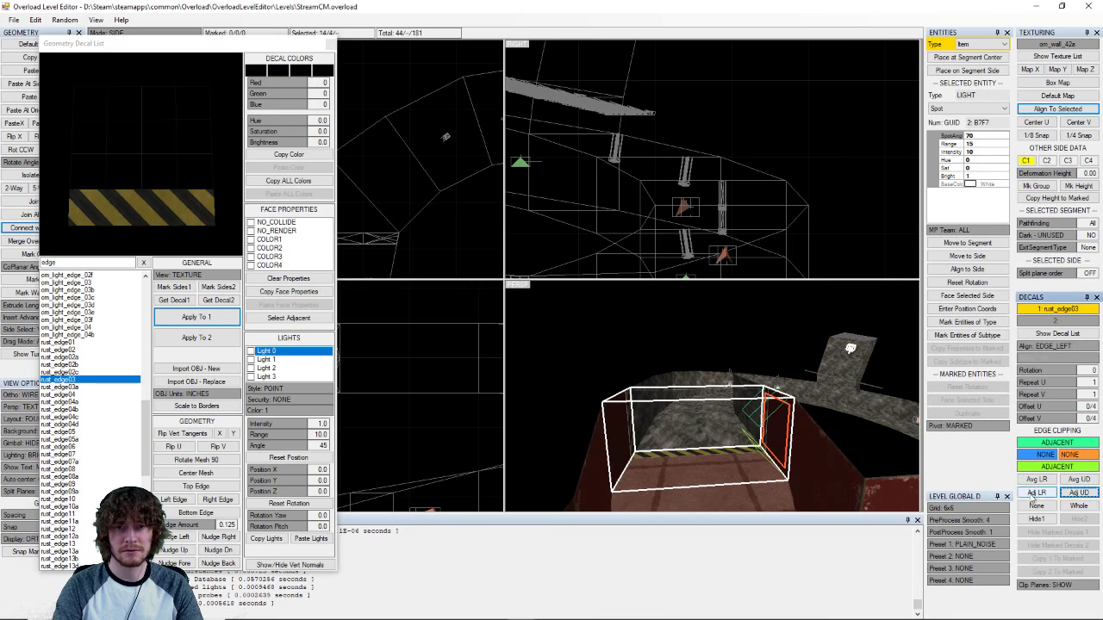
click(608, 440)
click(1078, 492)
click(315, 106)
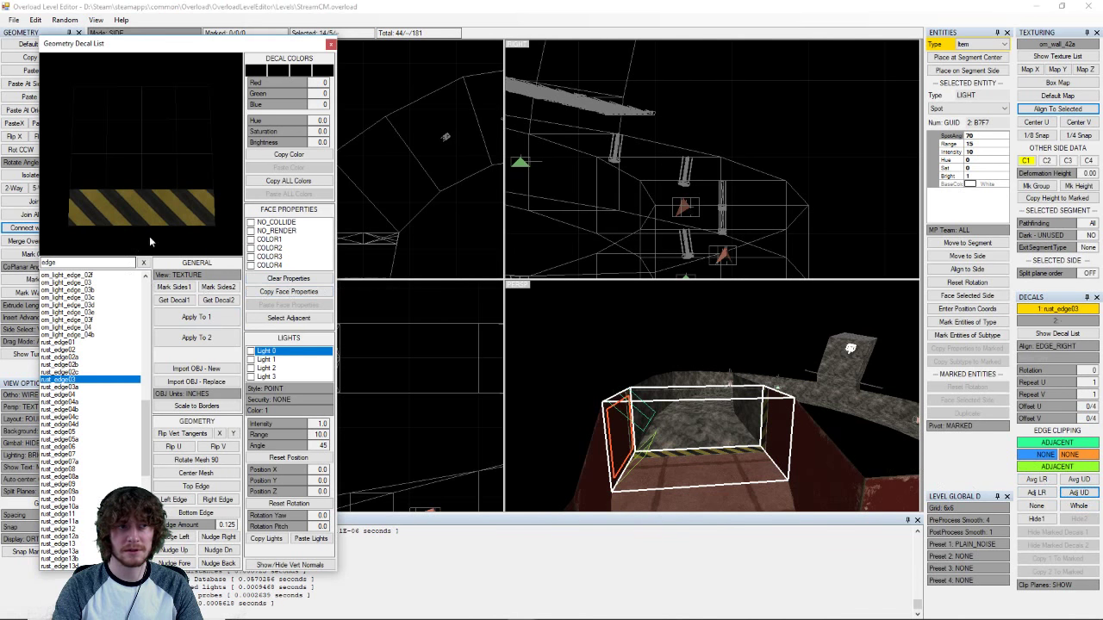
click(331, 45)
- Select a wall in the lower red room segment beneath the corridor level
middle_drag(690, 428, 762, 390)
right_drag(761, 394, 713, 413)
right_drag(853, 314, 741, 498)
right_drag(807, 418, 751, 460)
click(758, 393)
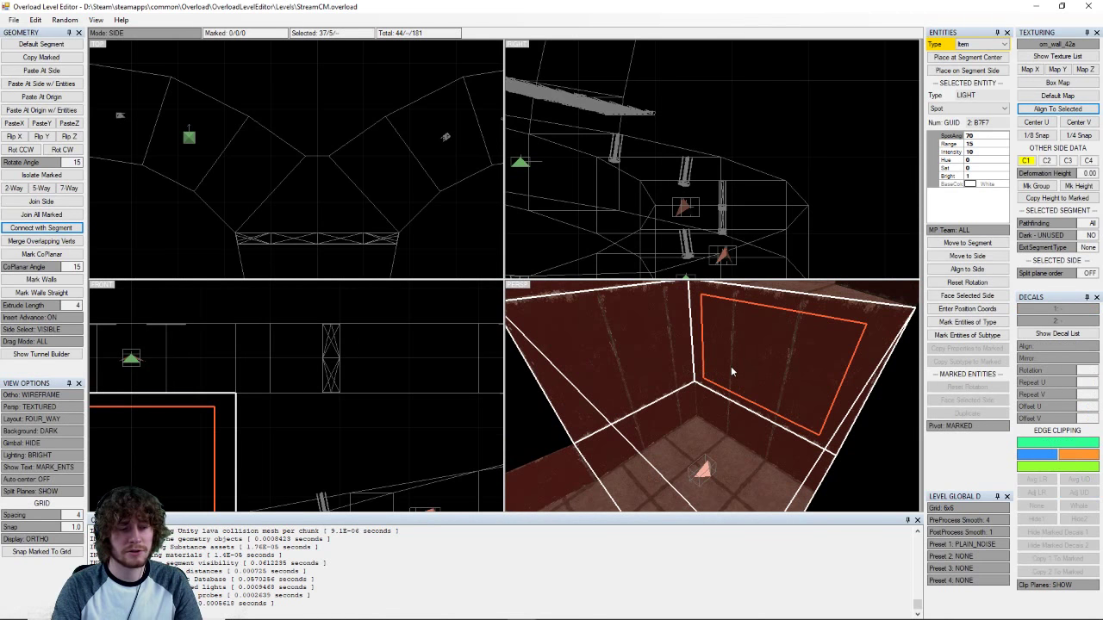
key(q)
right_drag(703, 393, 793, 419)
key(a)
scroll(780, 418, down, 2)
key(q)
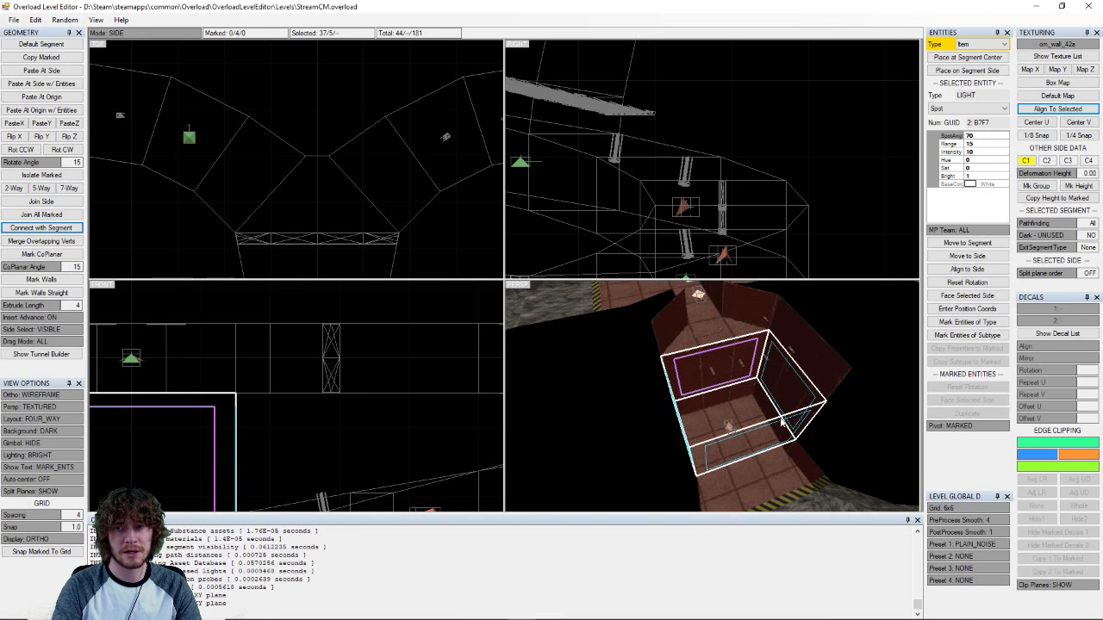
key(a)
- Mark the four vertical sides of the lower red room segment and apply the default texture mapping to them
key(s)
key(s)
key(s)
key(s)
key(s)
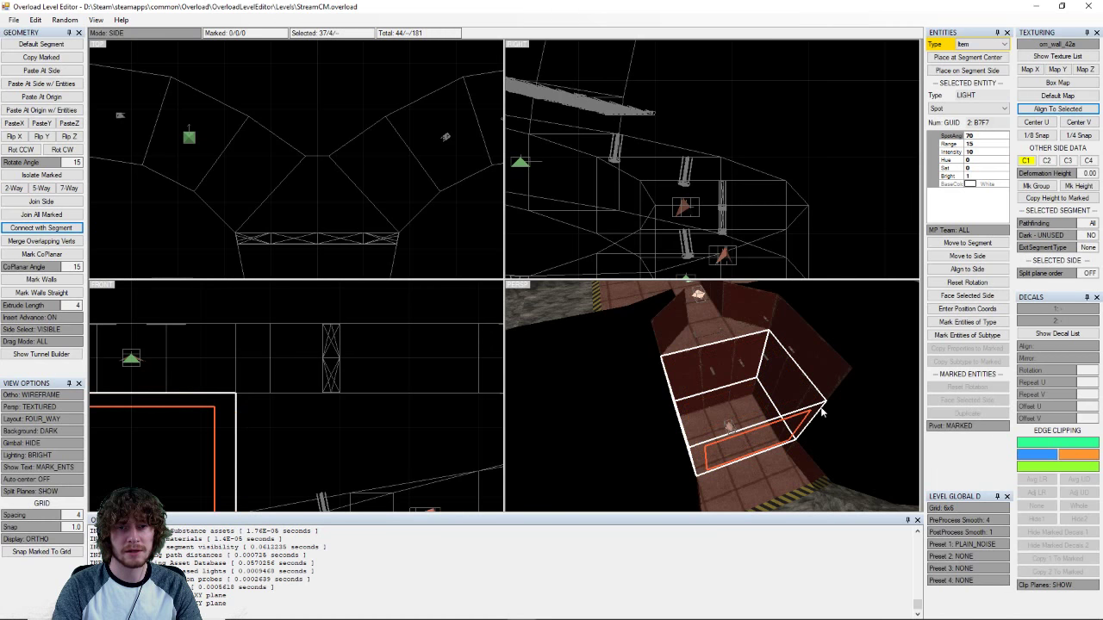
key(Up)
key(s)
key(q)
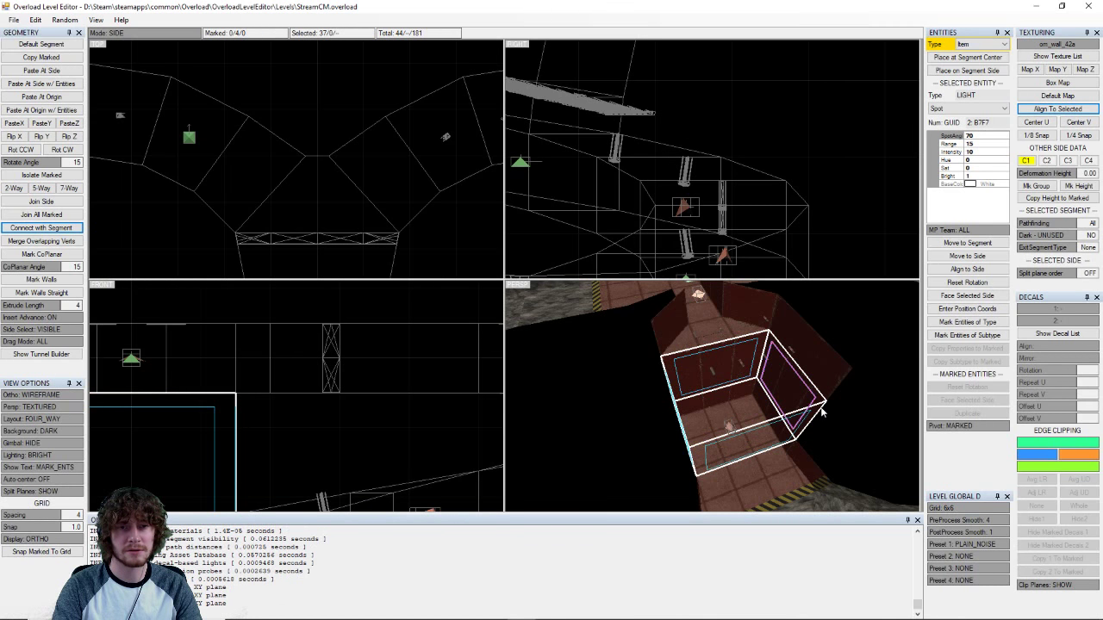
middle_drag(805, 411, 759, 407)
scroll(758, 401, up, 3)
right_drag(759, 407, 743, 407)
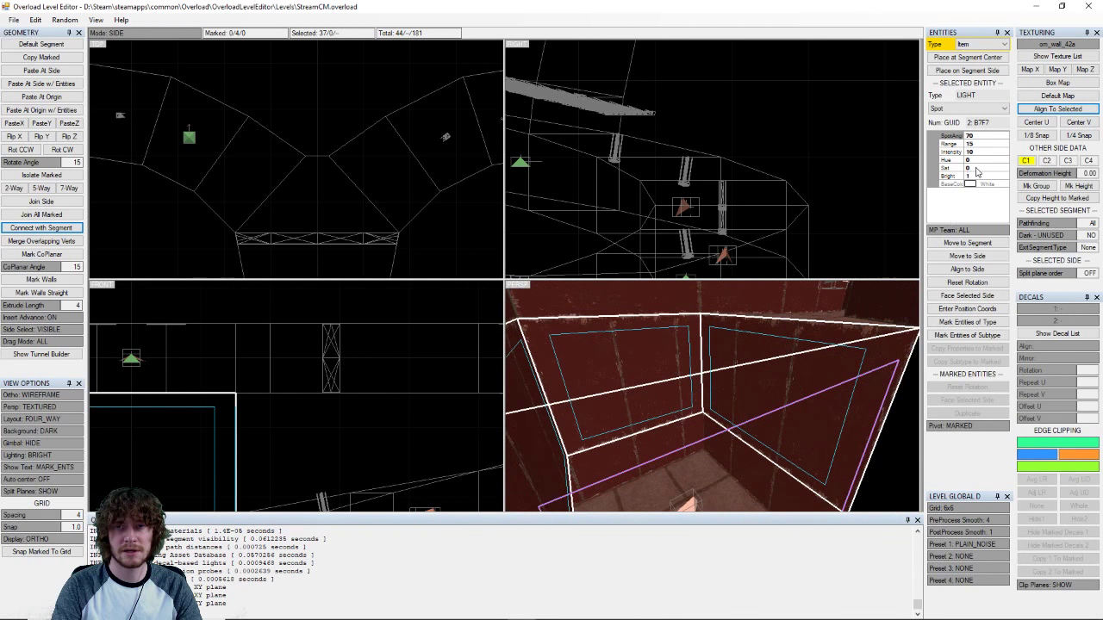
click(1057, 99)
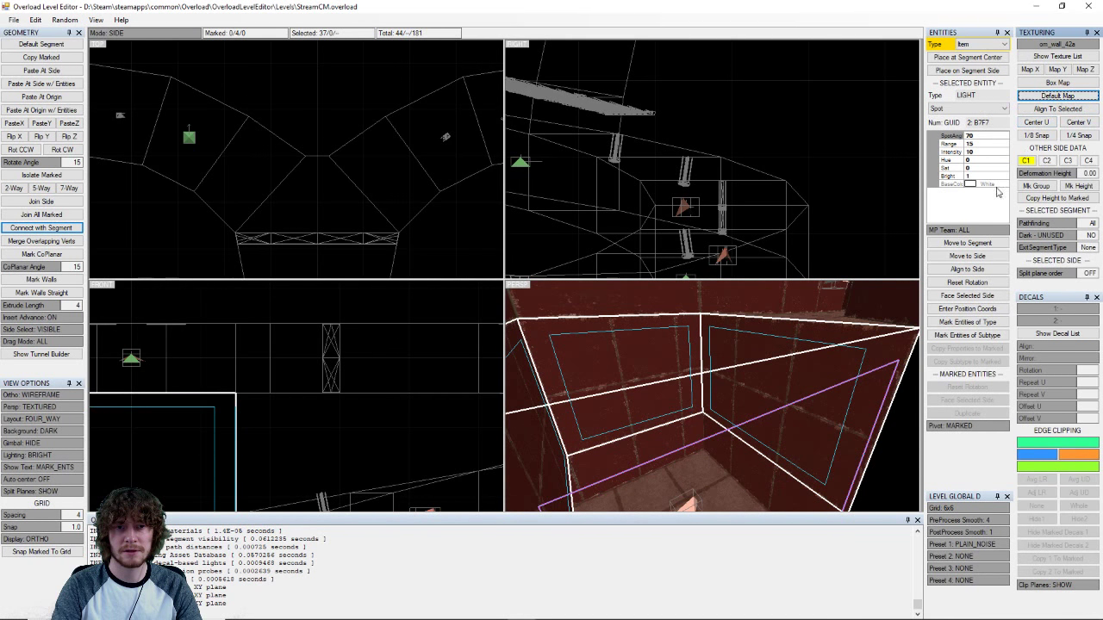
- Mark the lower room's back wall and the red wall directly above it, and apply the default texture mapping to both
scroll(774, 399, down, 3)
middle_drag(773, 398, 761, 438)
middle_drag(702, 383, 728, 410)
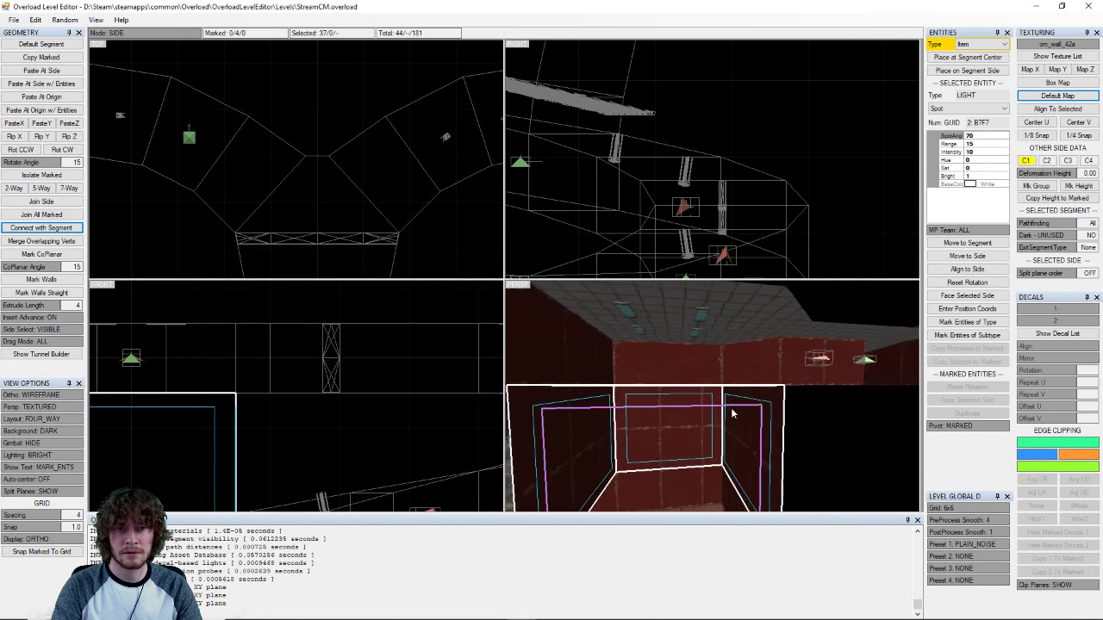
right_drag(729, 414, 676, 374)
click(675, 374)
key(q)
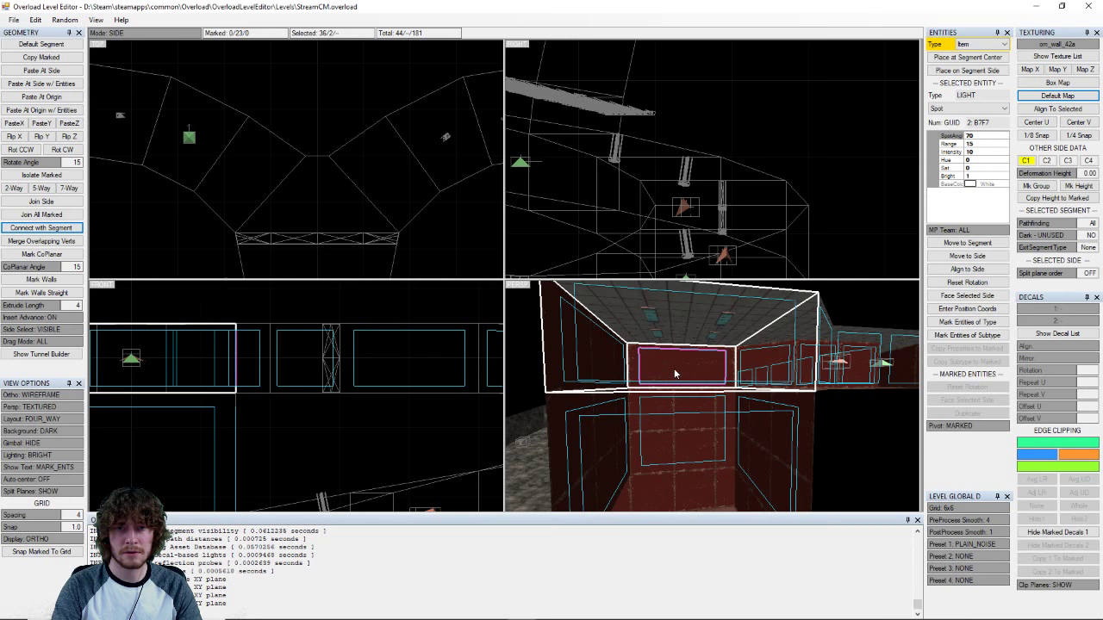
right_drag(676, 368, 728, 396)
key(a)
click(657, 376)
click(1059, 99)
- Clear the marks and examine the wall textures around the red rooms and the overall level layout
middle_drag(729, 396, 802, 421)
click(747, 358)
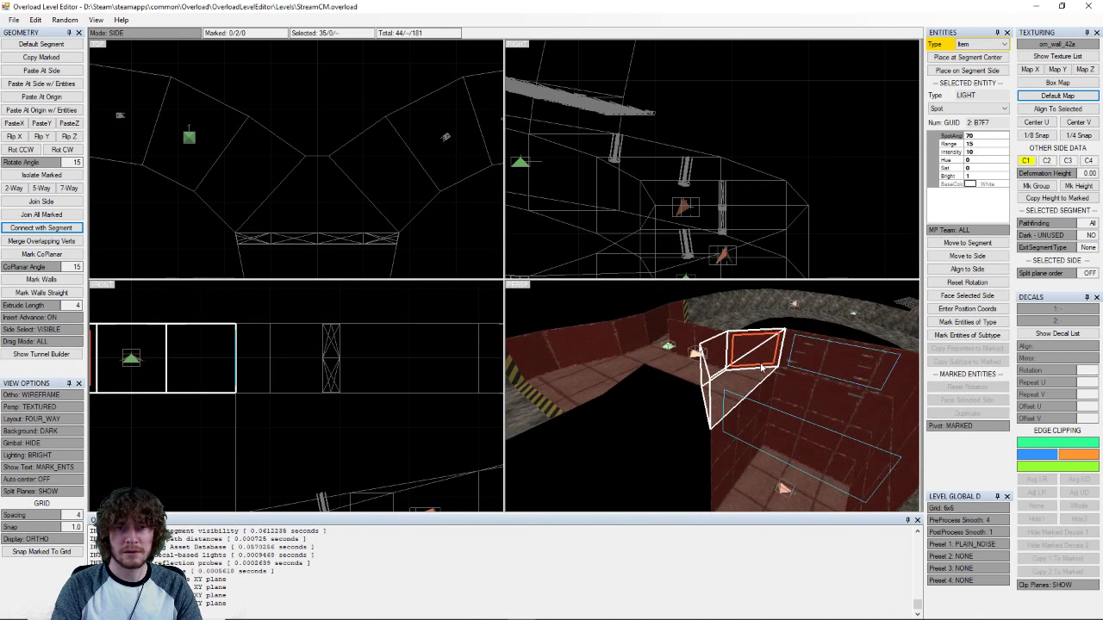
right_drag(752, 398, 825, 382)
key(Escape)
right_drag(585, 506, 717, 433)
click(754, 468)
right_drag(649, 438, 699, 401)
scroll(759, 374, up, 5)
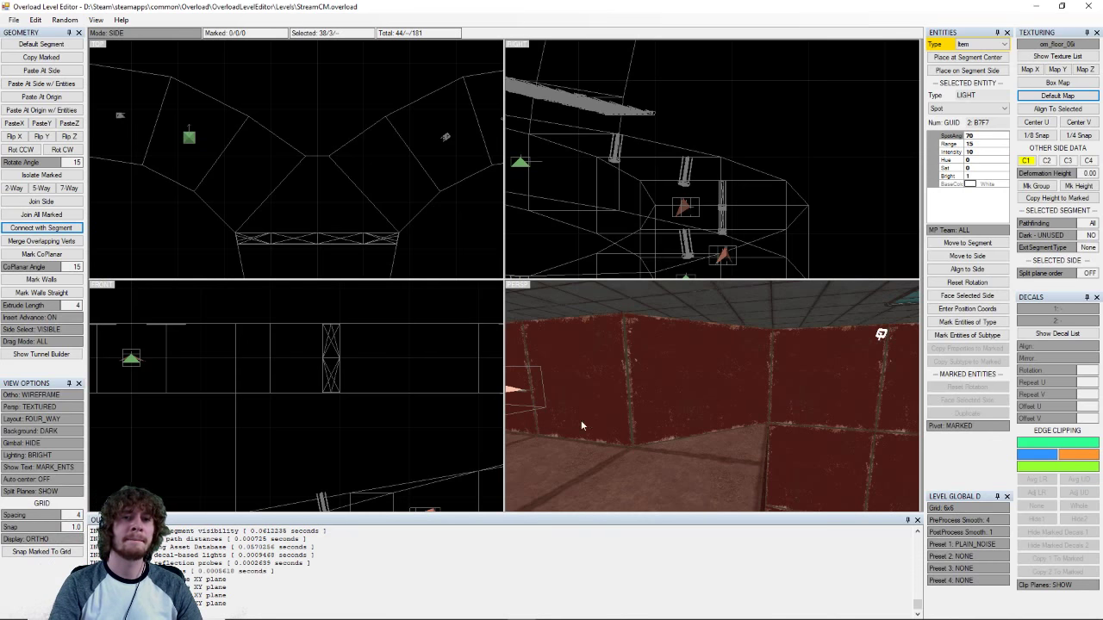
scroll(647, 365, down, 6)
right_drag(654, 382, 781, 396)
scroll(780, 396, down, 6)
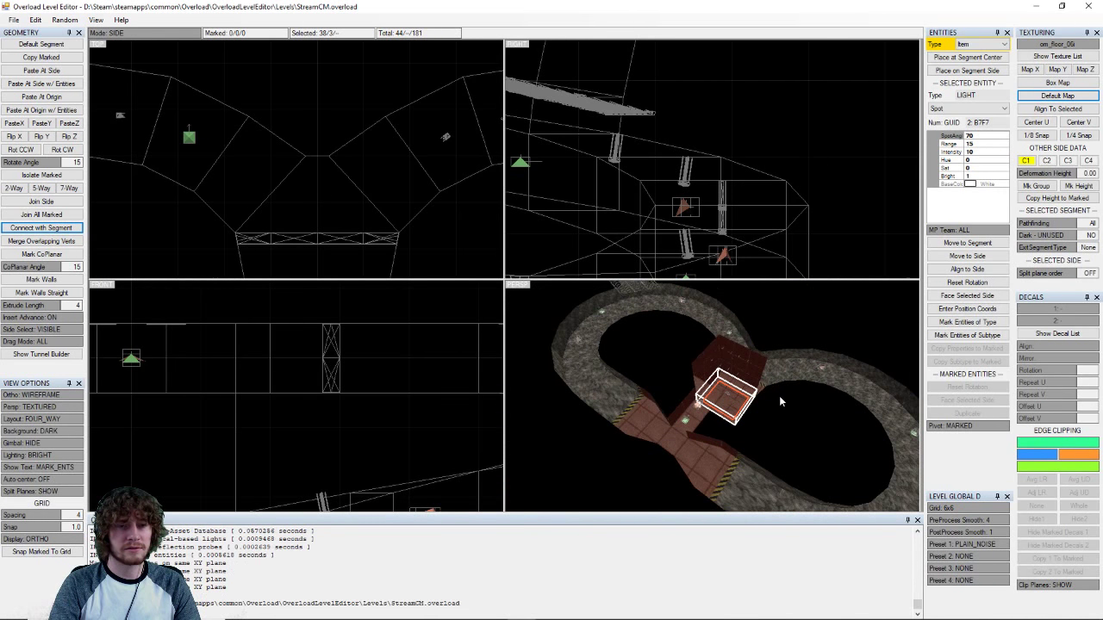
- Export the level for Challenge Mode, overwriting the existing StreamCM file
click(14, 19)
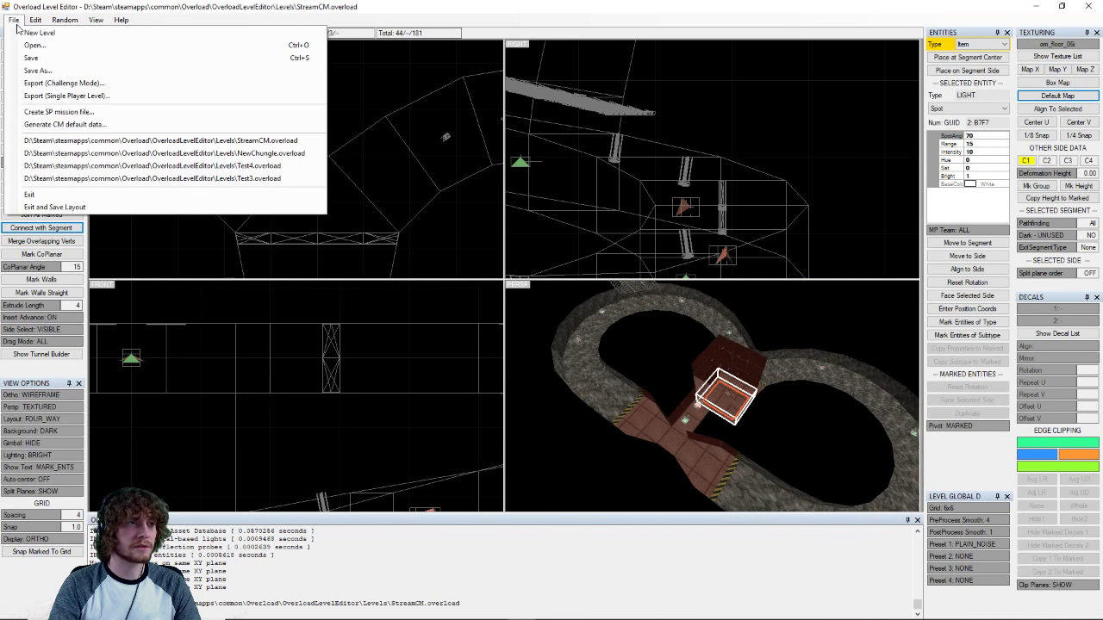
click(65, 84)
click(450, 305)
click(586, 322)
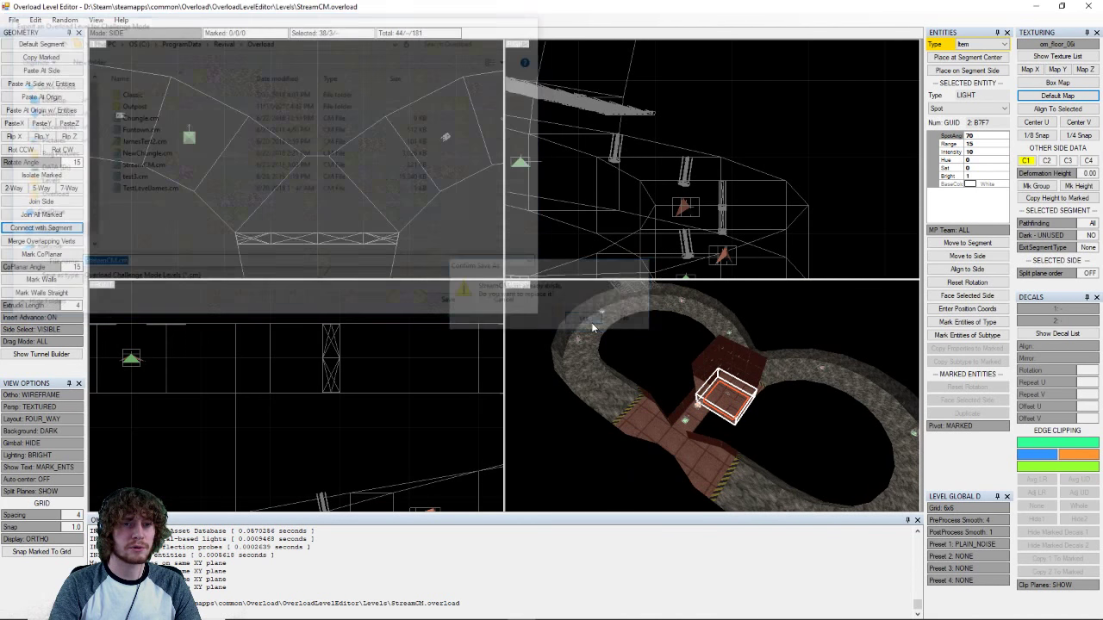
- Switch to the Overload game and start the STREAMCM level in Challenge Mode on TRAINEE difficulty
mouse_move(579, 617)
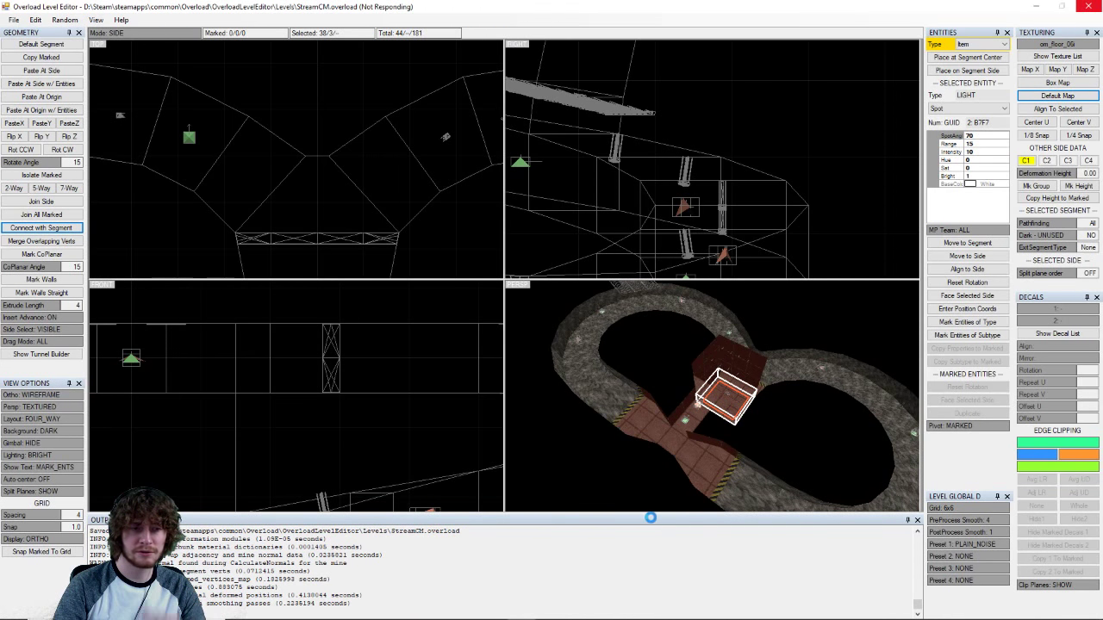
click(548, 609)
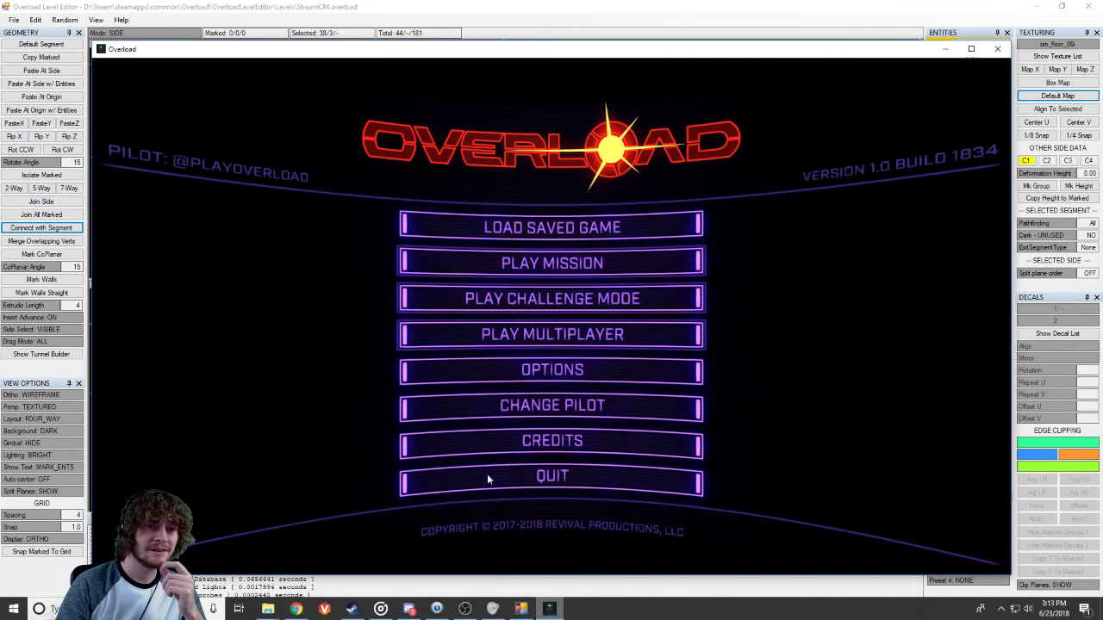
click(576, 299)
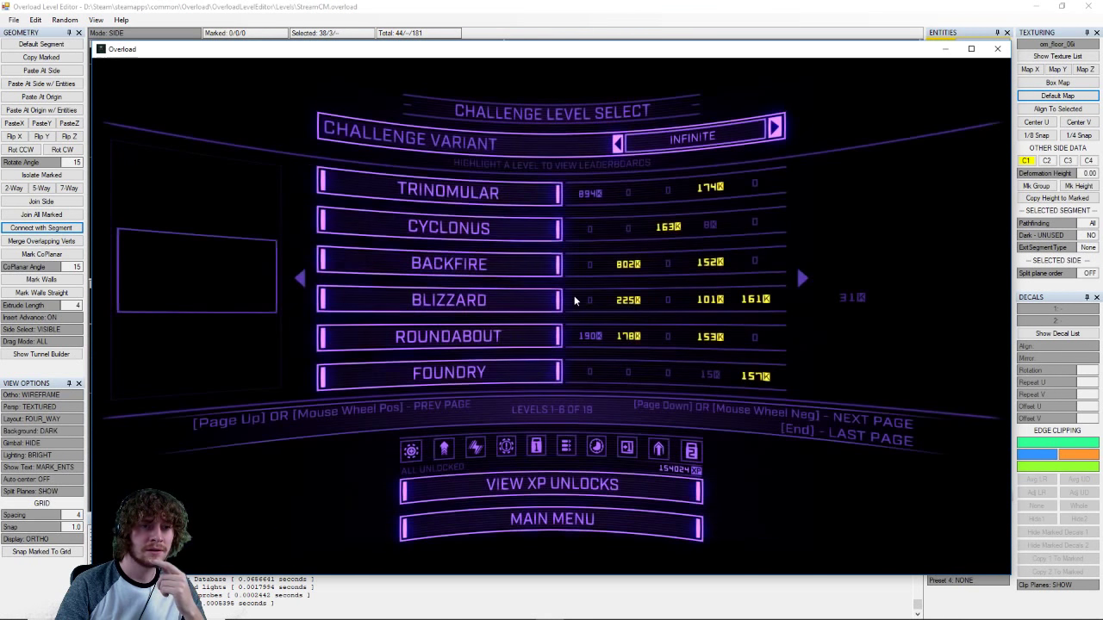
scroll(577, 296, down, 2)
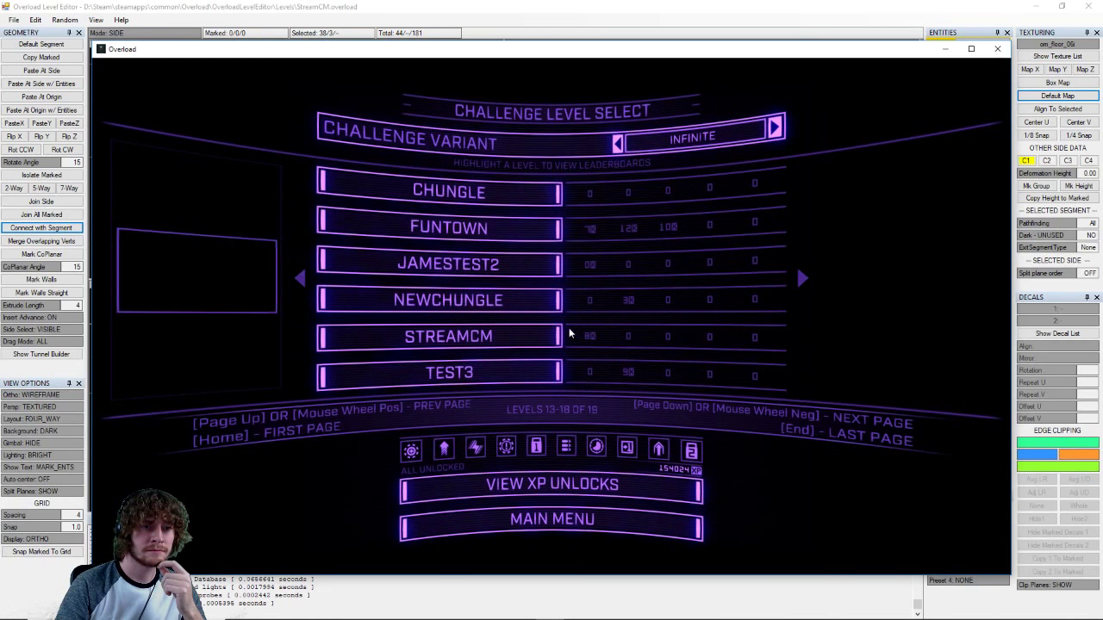
click(532, 336)
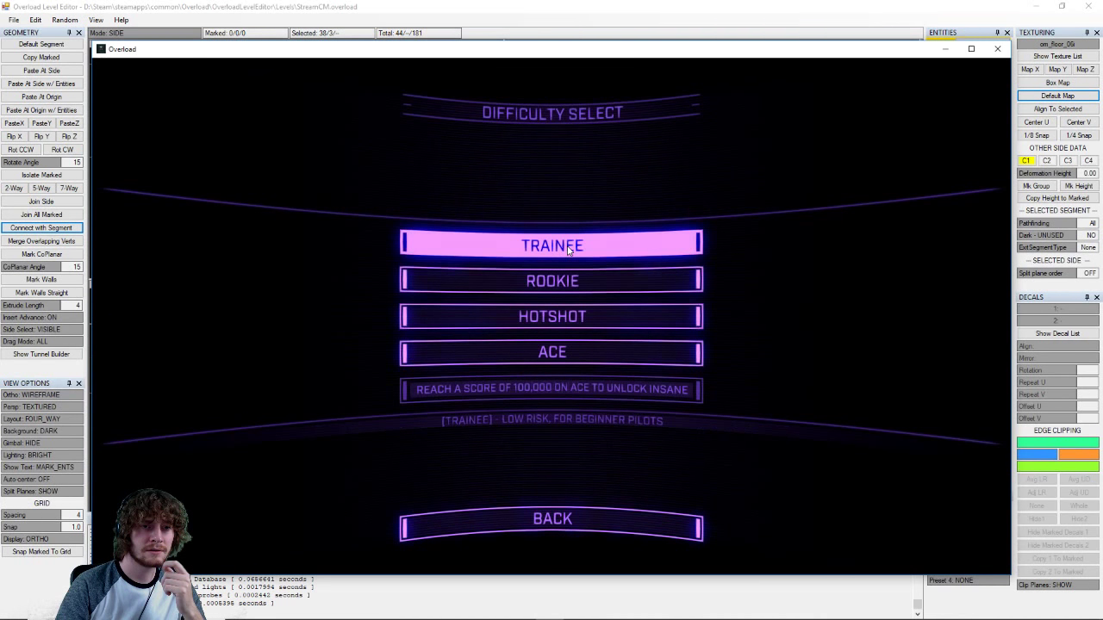
click(567, 248)
click(581, 482)
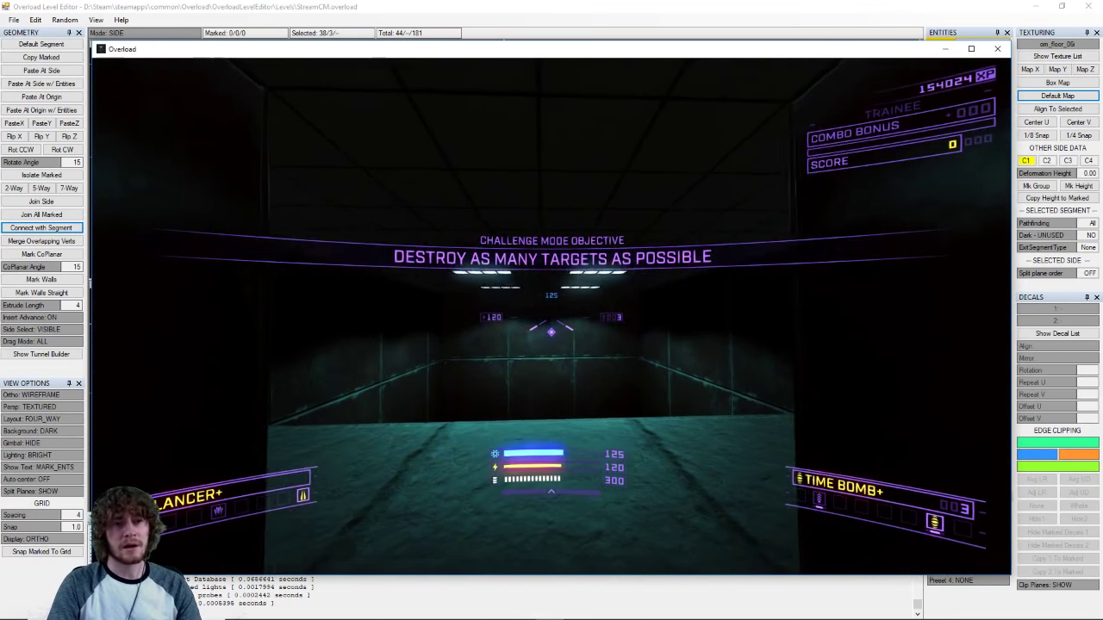
- Fly from the start room through the hazard-striped opening and along the rock tunnel to inspect the textures and lighting
key(w)
key(w)
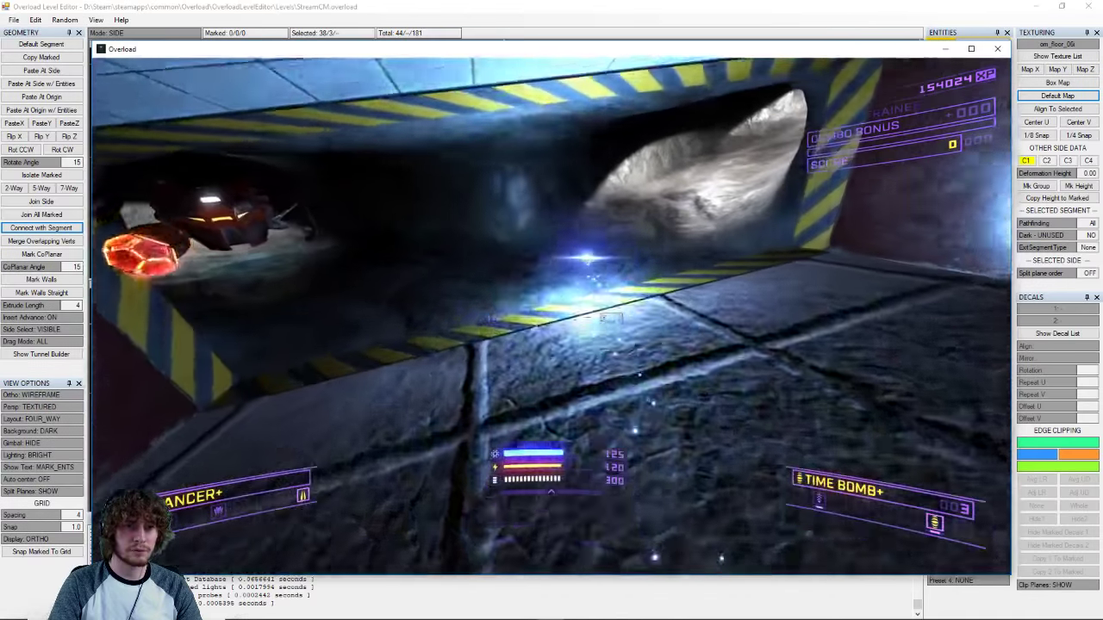
key(w)
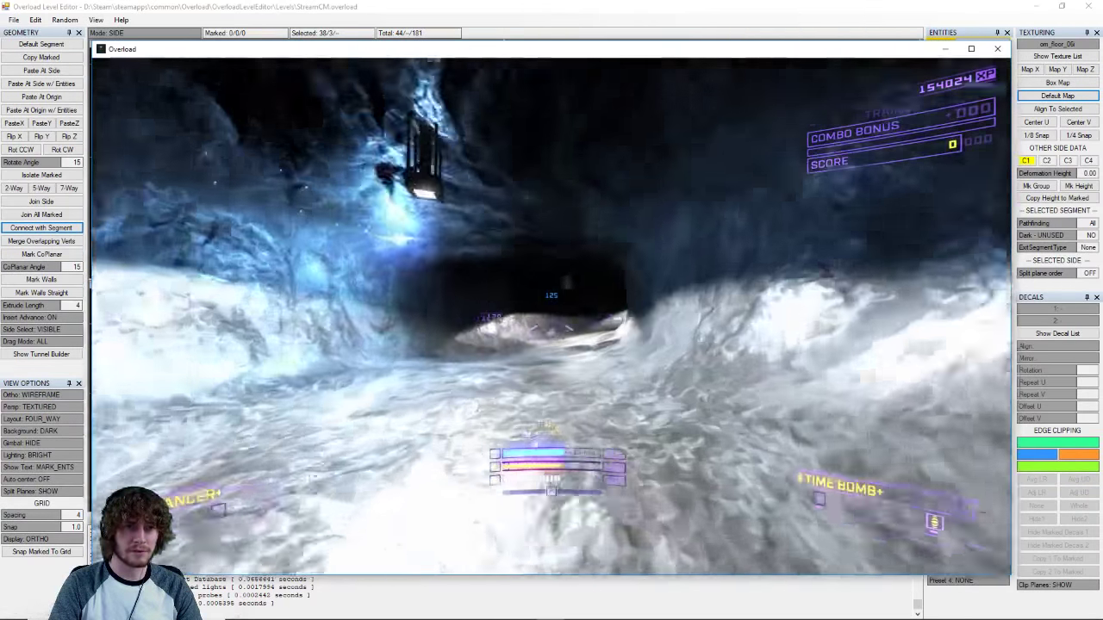
key(w)
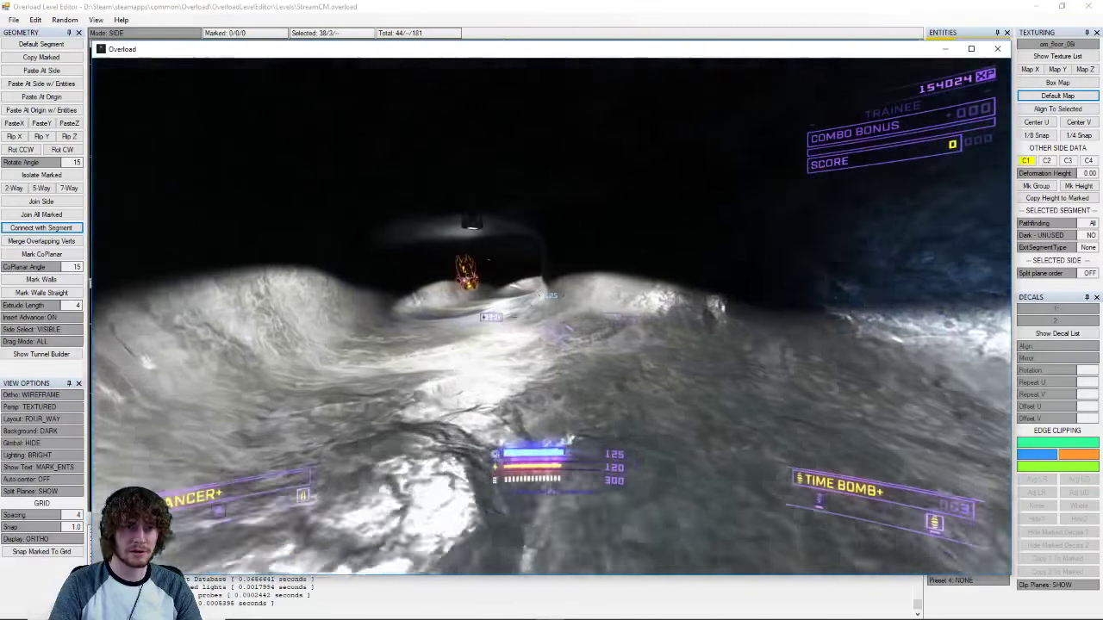
key(w)
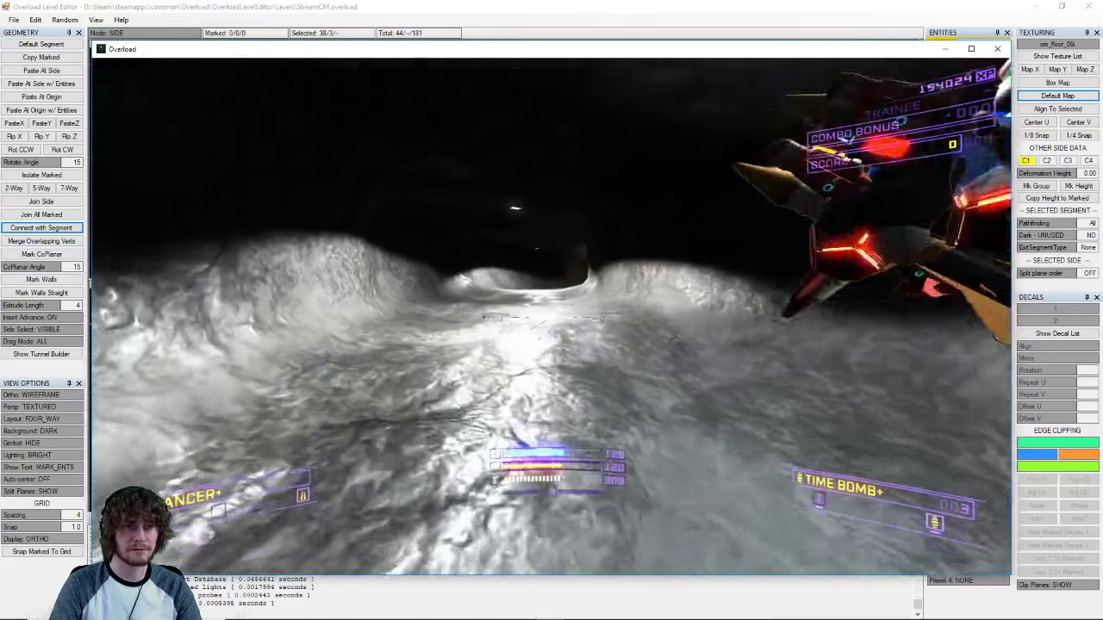
key(w)
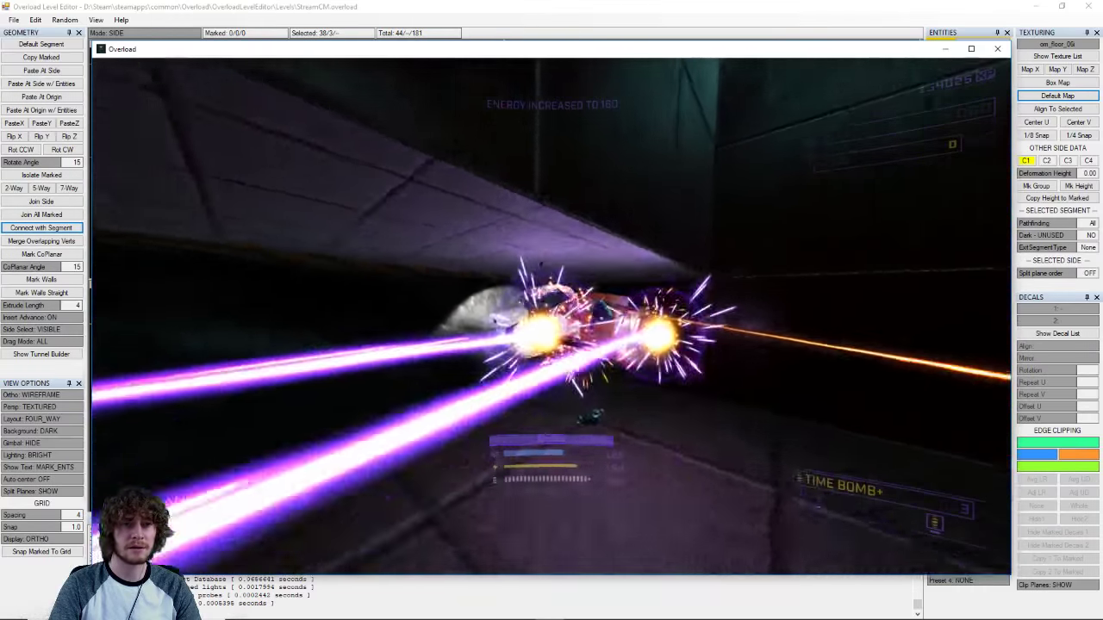
- Continue the playtest through the red junction room, the rock tunnels and the metal grating, heading back toward the junction
key(w)
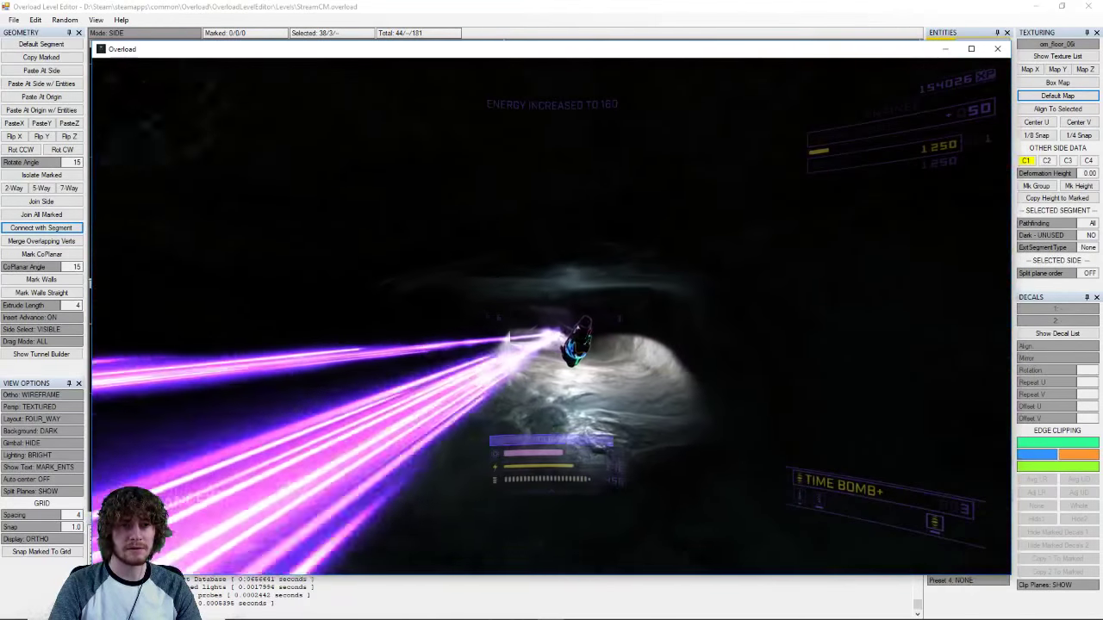
key(w)
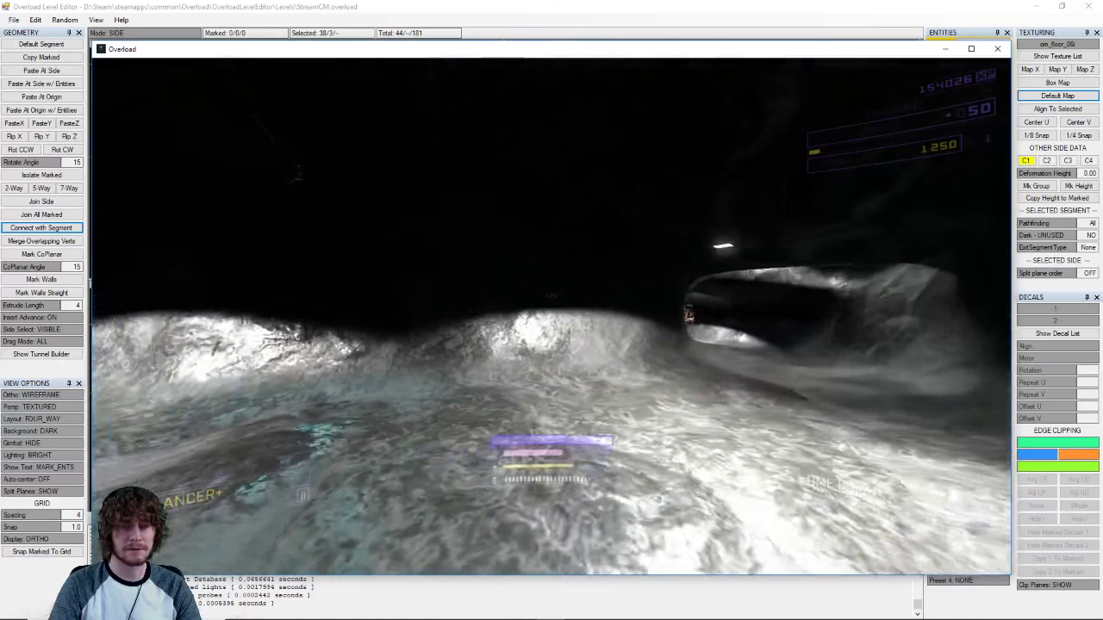
key(w)
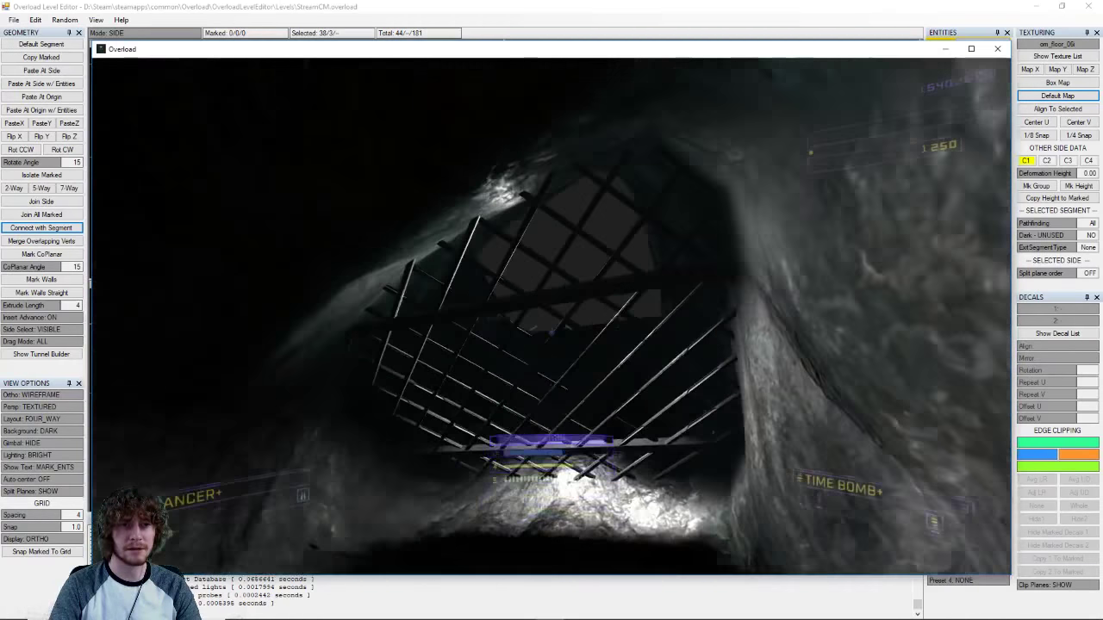
key(w)
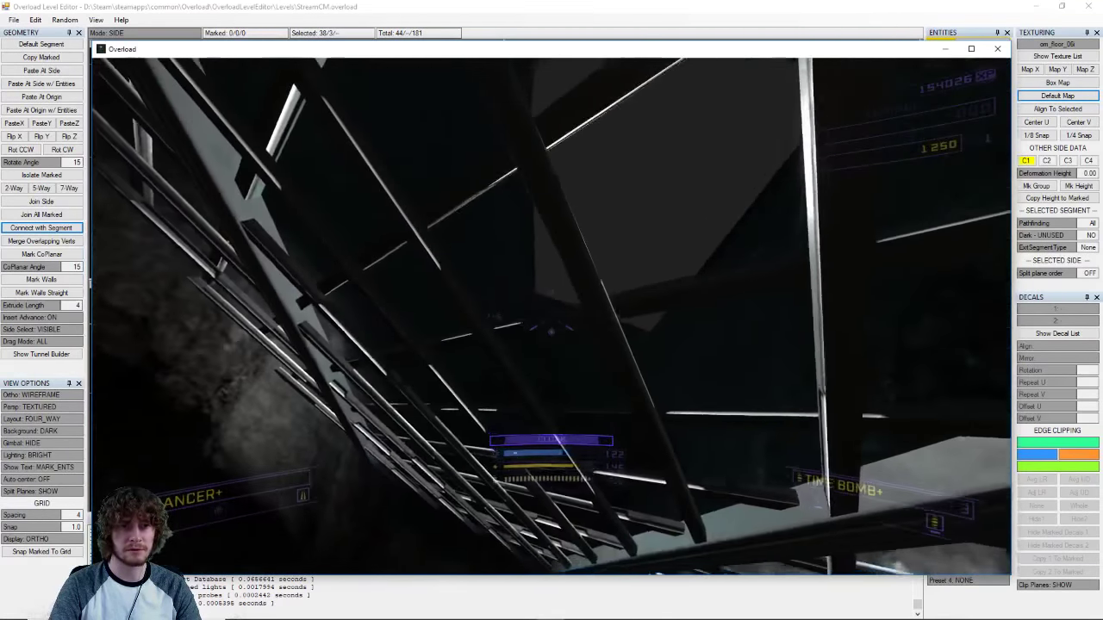
key(w)
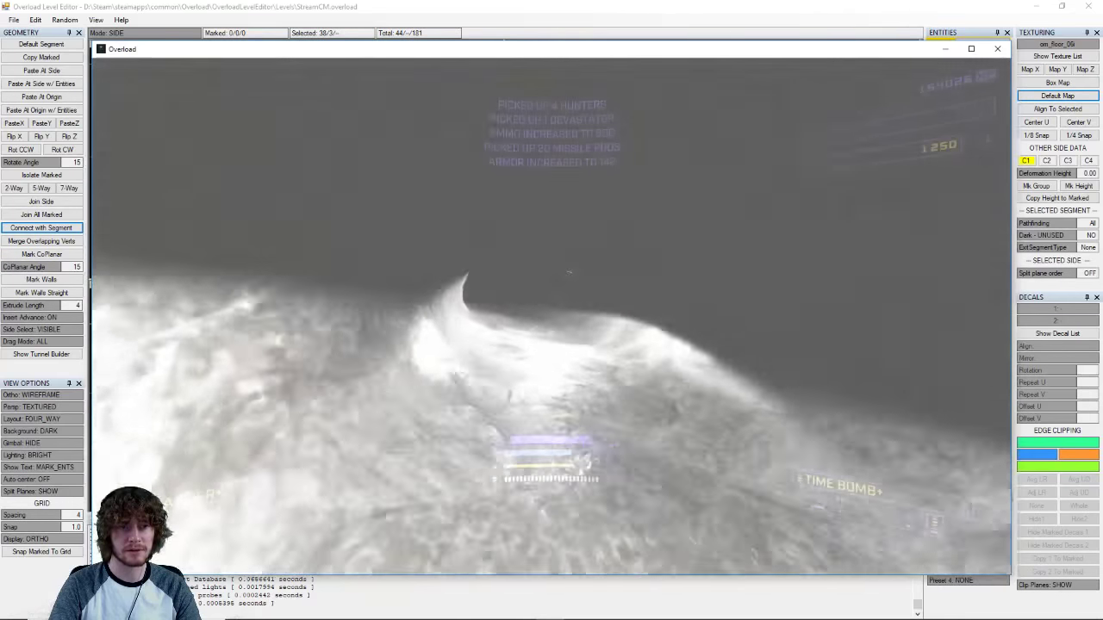
key(w)
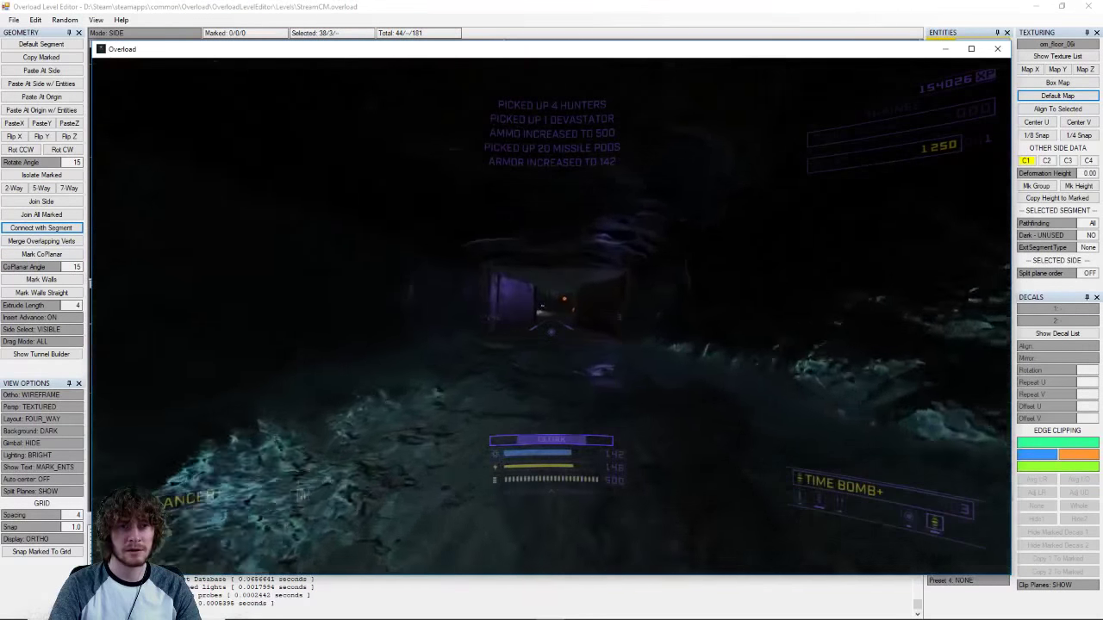
- Examine the clipped hazard stripes up close on the floor, walls and ceiling where the red room meets the rock tunnel
key(w)
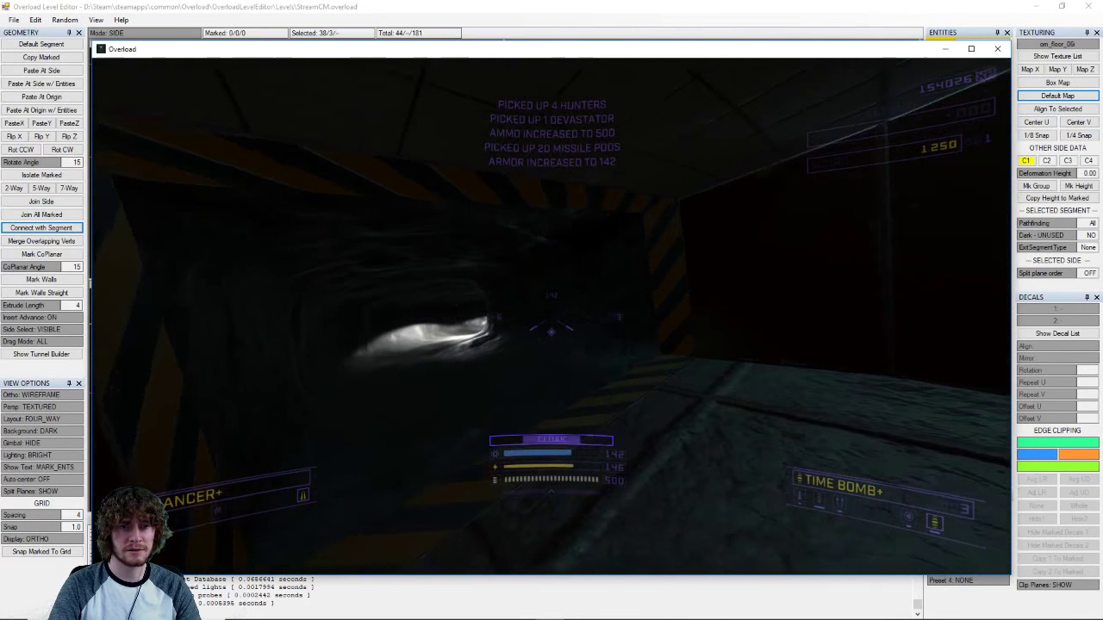
key(w)
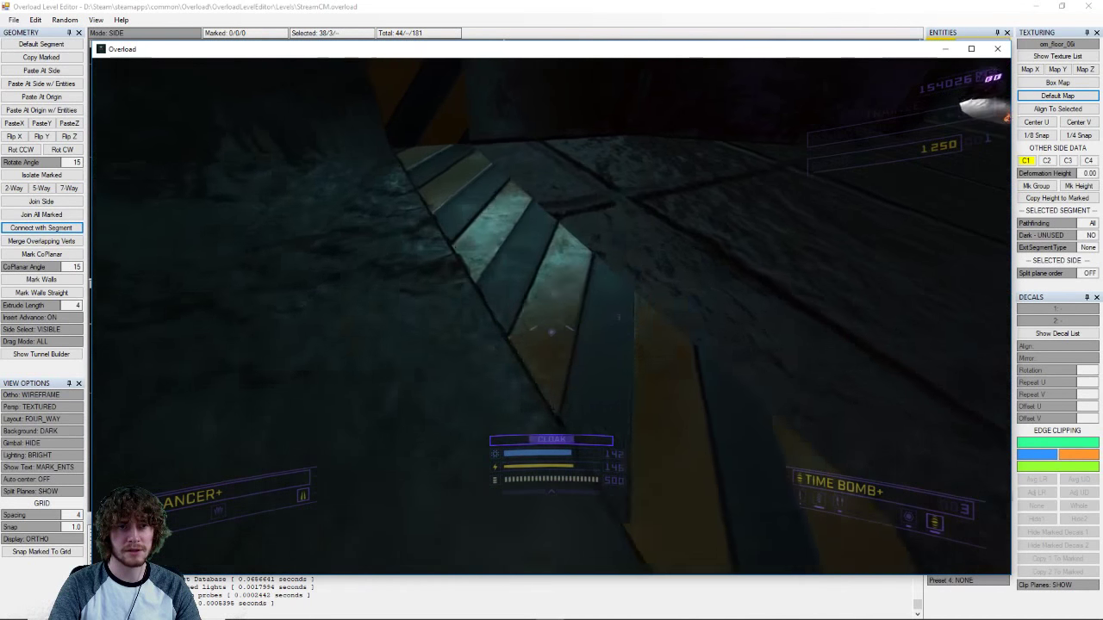
key(w)
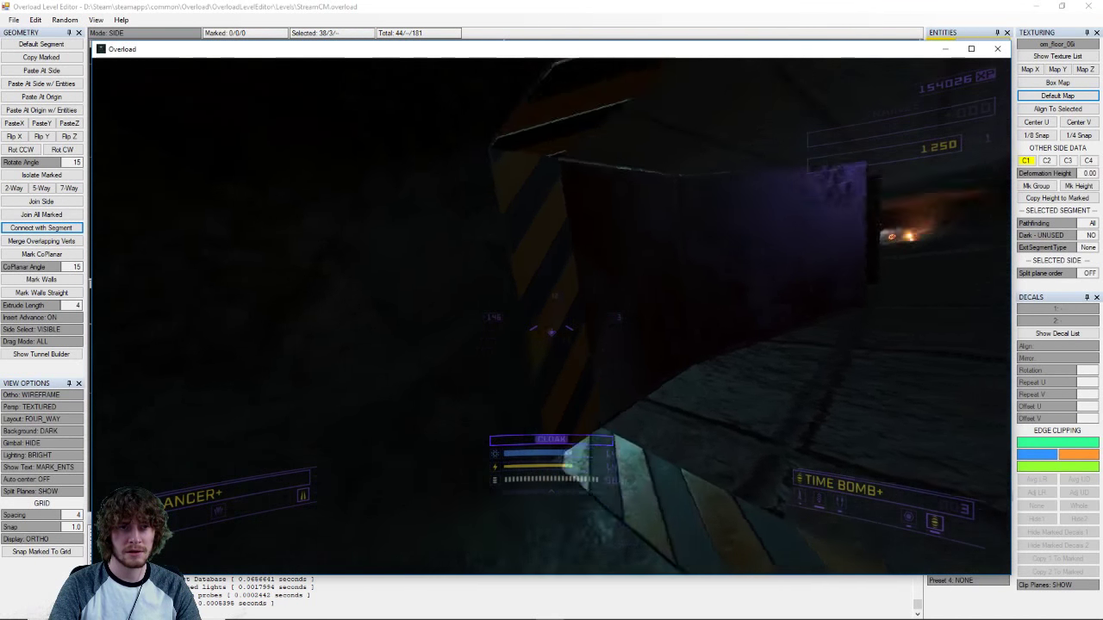
key(w)
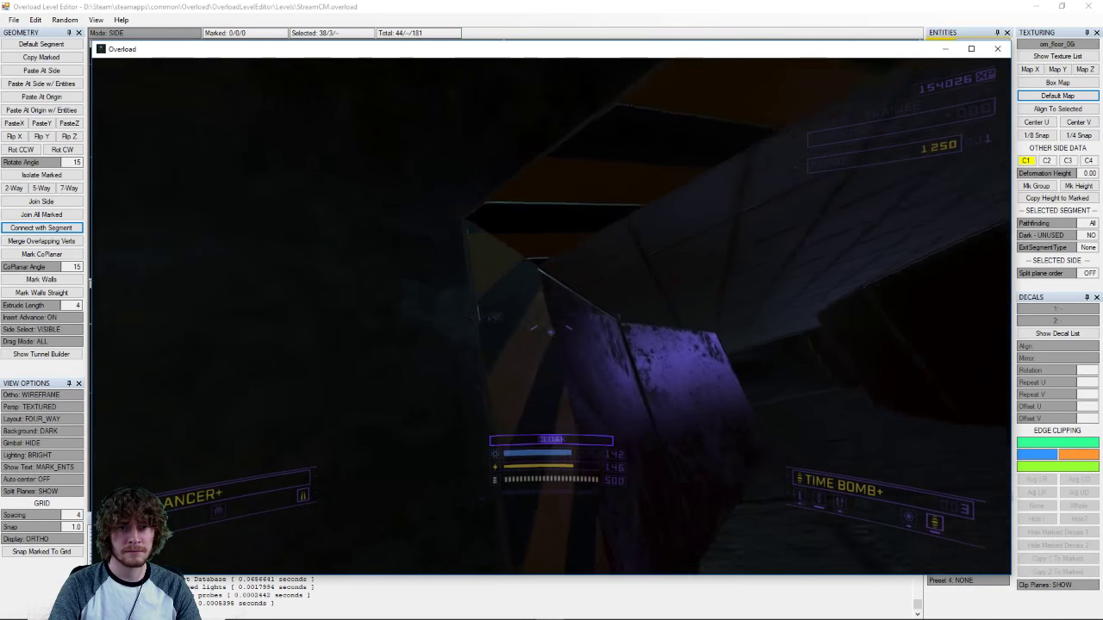
key(w)
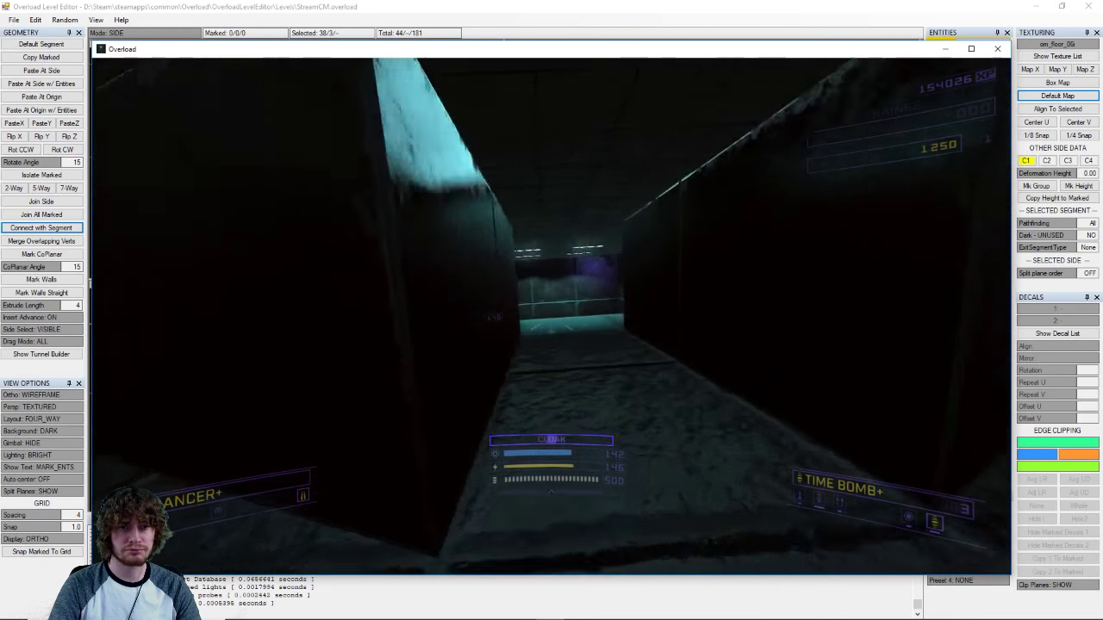
- Fly down the corridor into the lower room and shoot the enemy robot while checking the wall textures there
key(w)
click(551, 316)
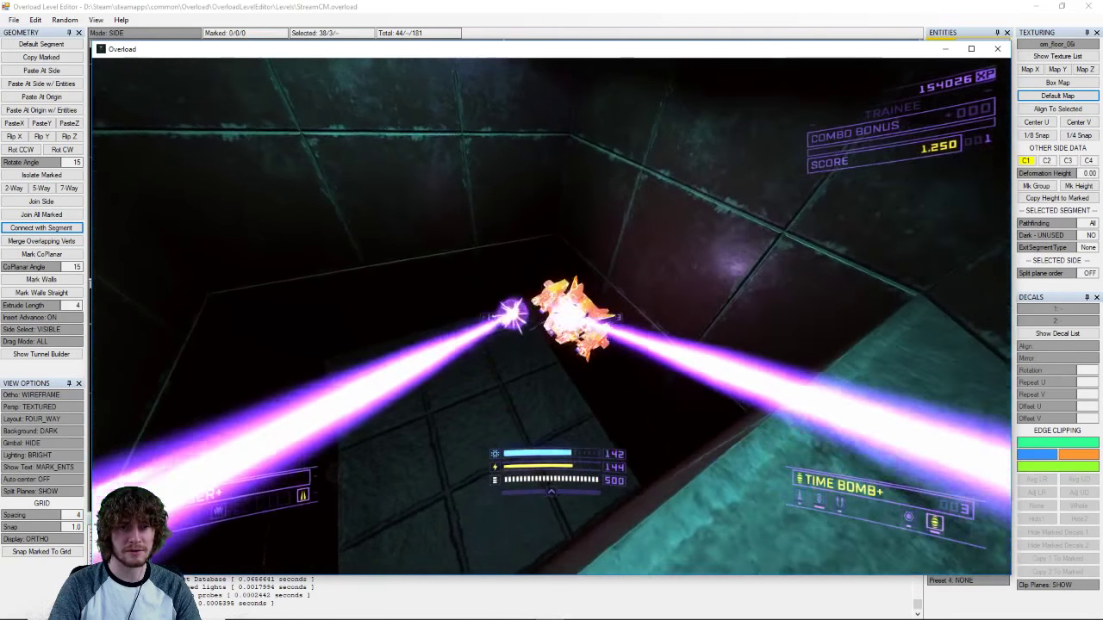
key(w)
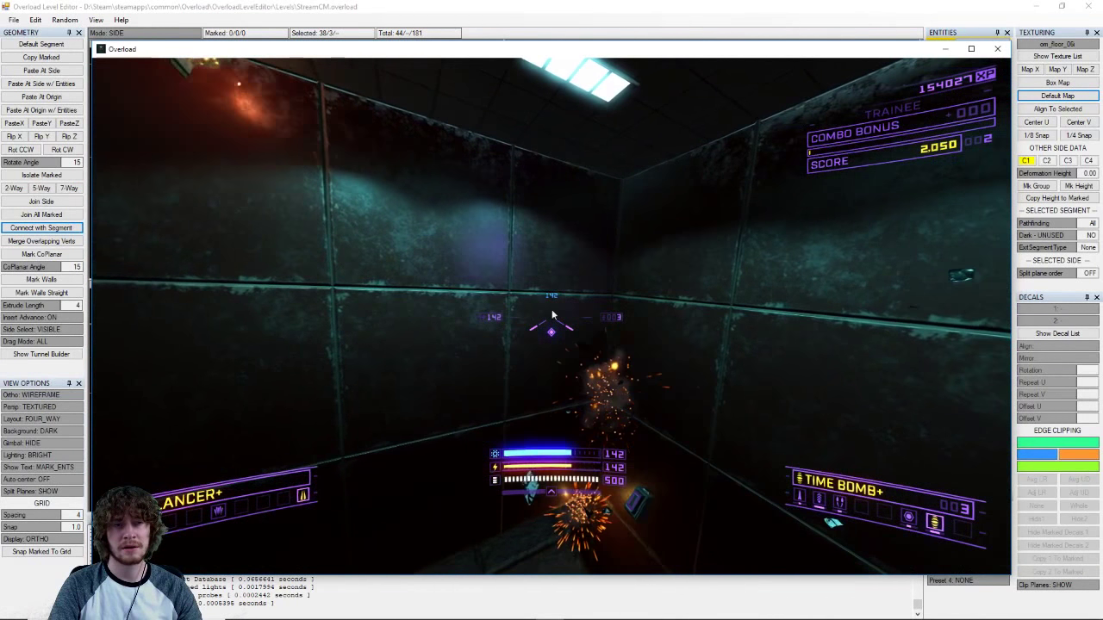
- Quit the Challenge Mode run to the main menu and switch back to the Overload Level Editor
key(Escape)
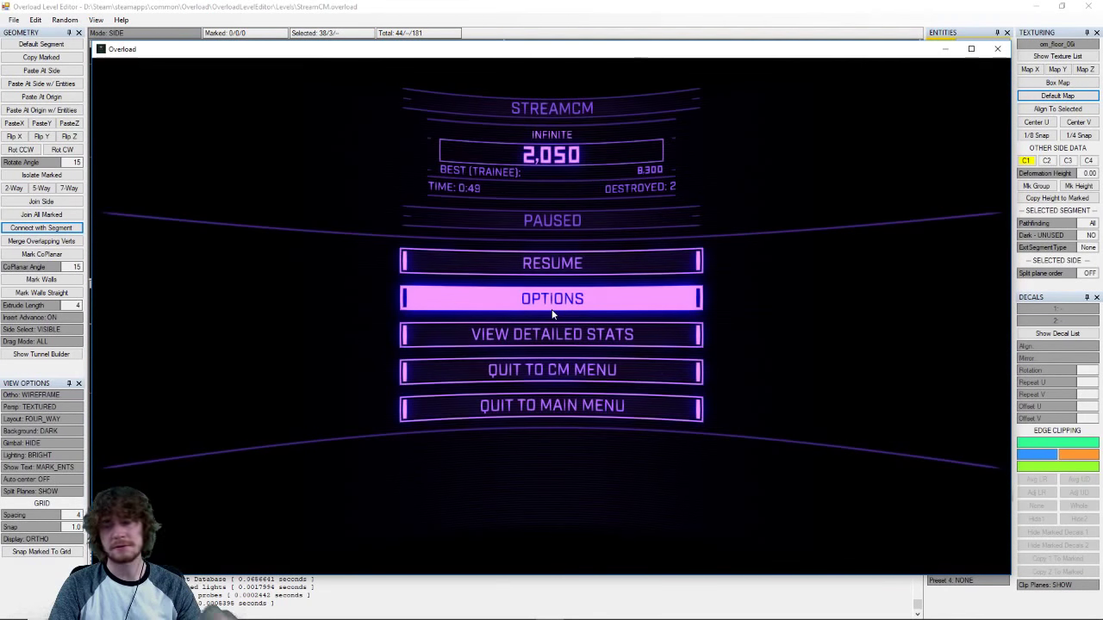
click(585, 405)
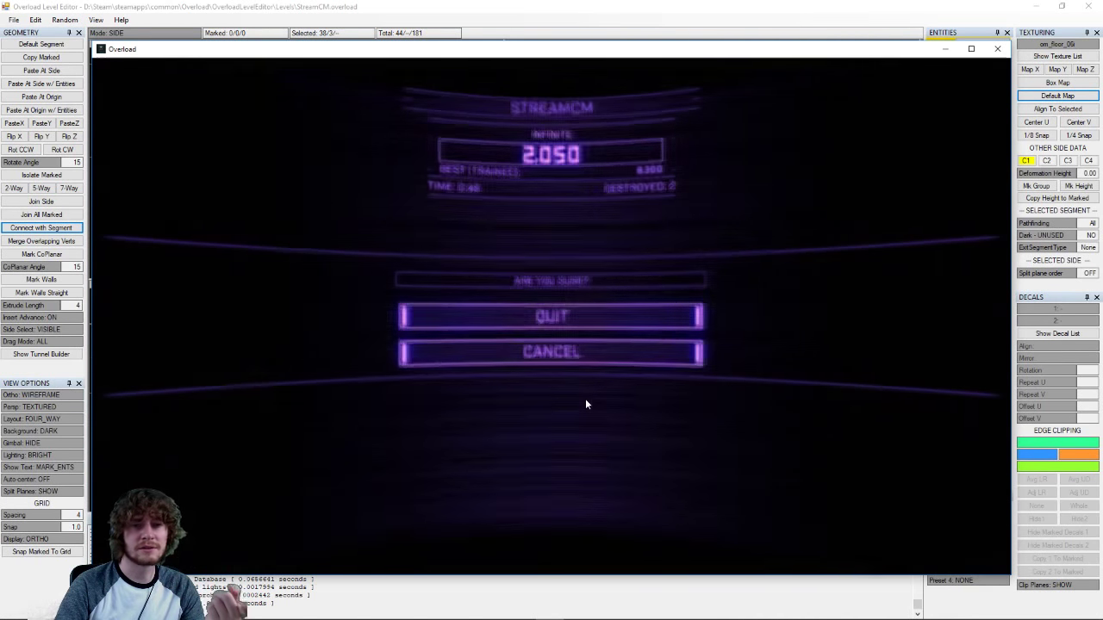
click(606, 321)
click(945, 48)
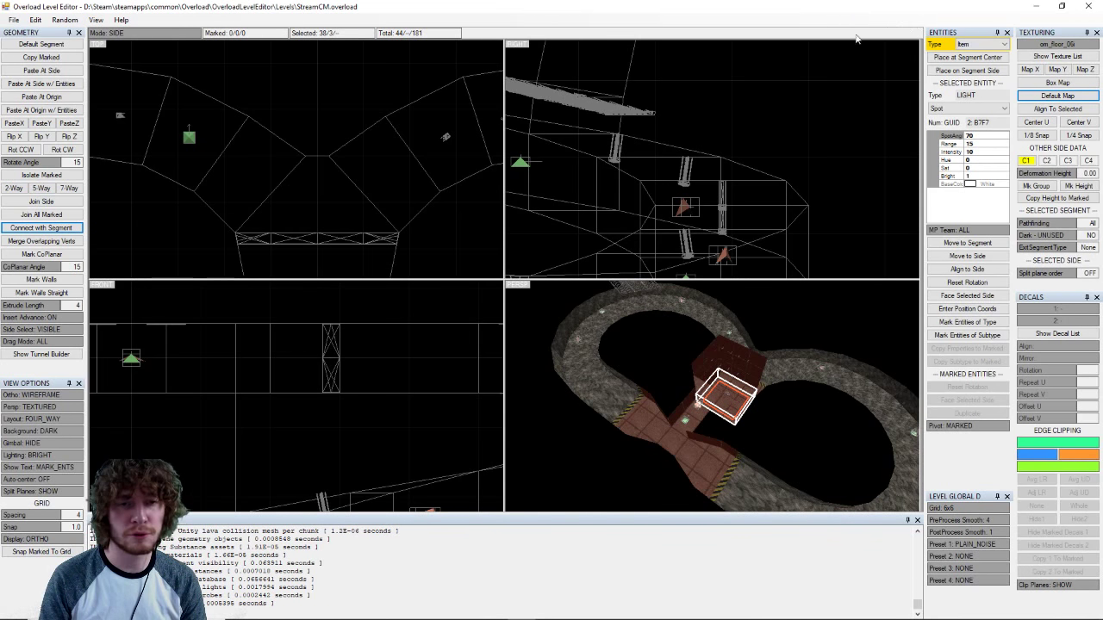
- Select the junction room's wall opposite the corridor and insert two new segments outward from it
middle_drag(685, 403, 775, 439)
right_drag(775, 445, 746, 483)
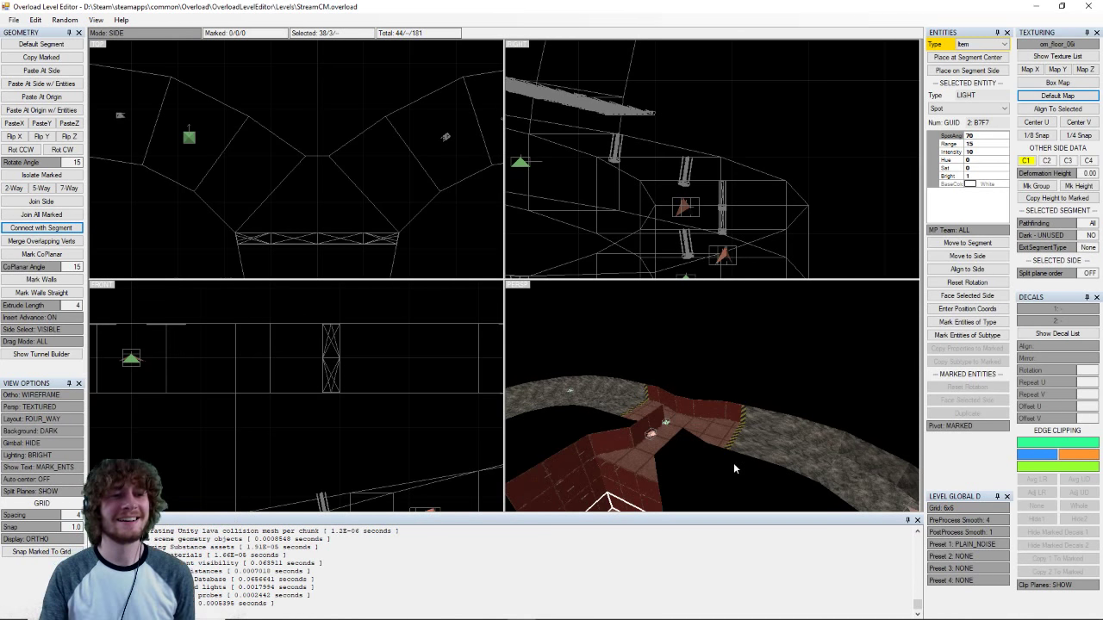
click(682, 407)
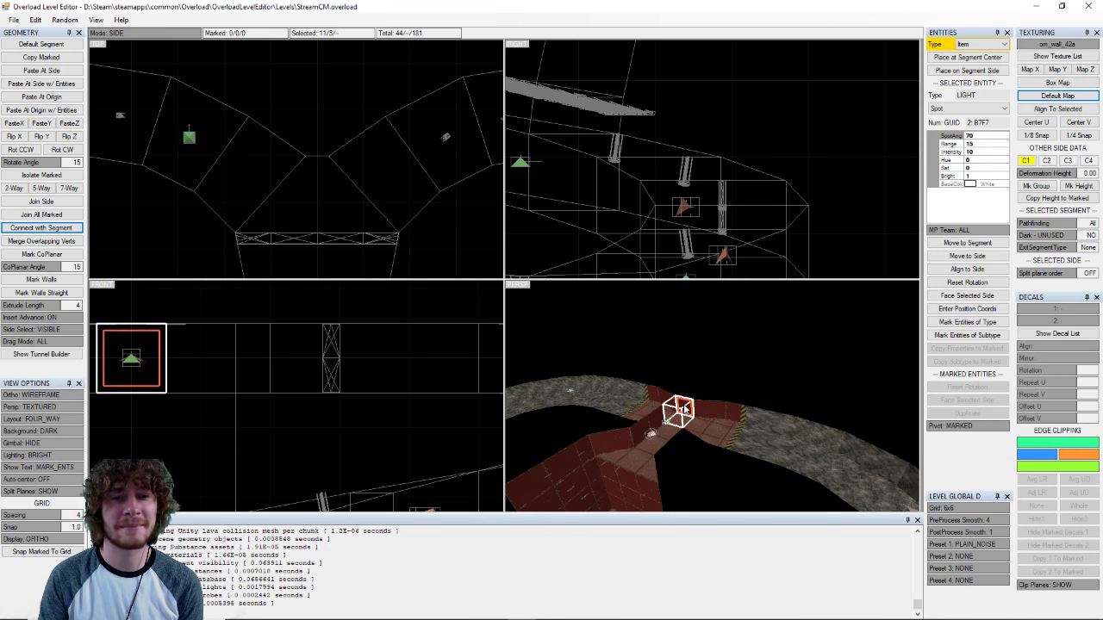
middle_drag(714, 381, 757, 334)
scroll(756, 426, up, 3)
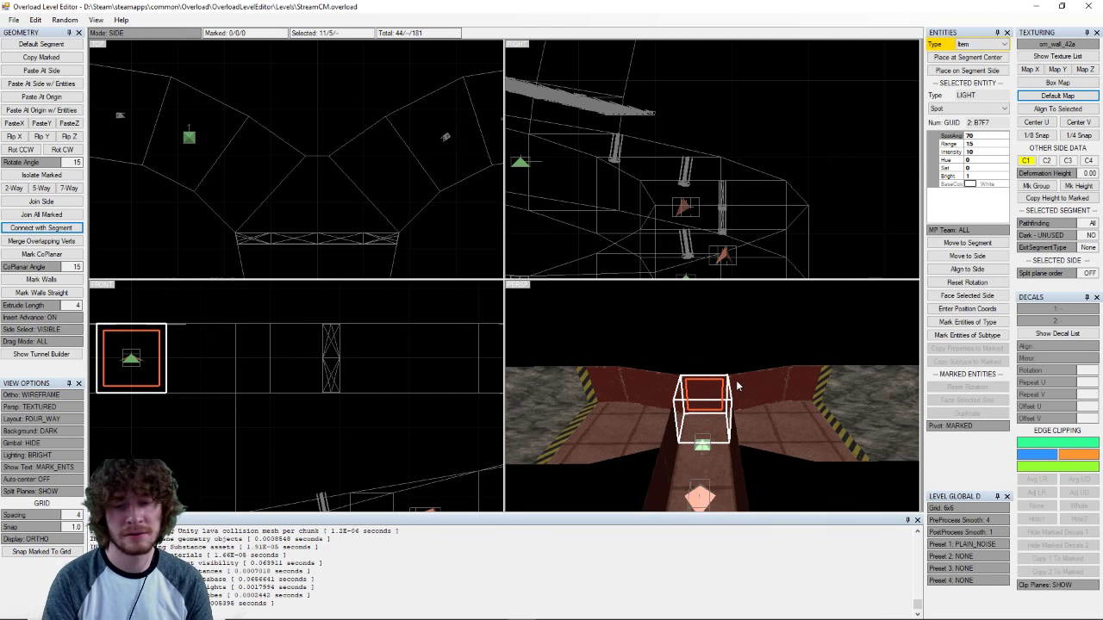
key(Insert)
key(Insert)
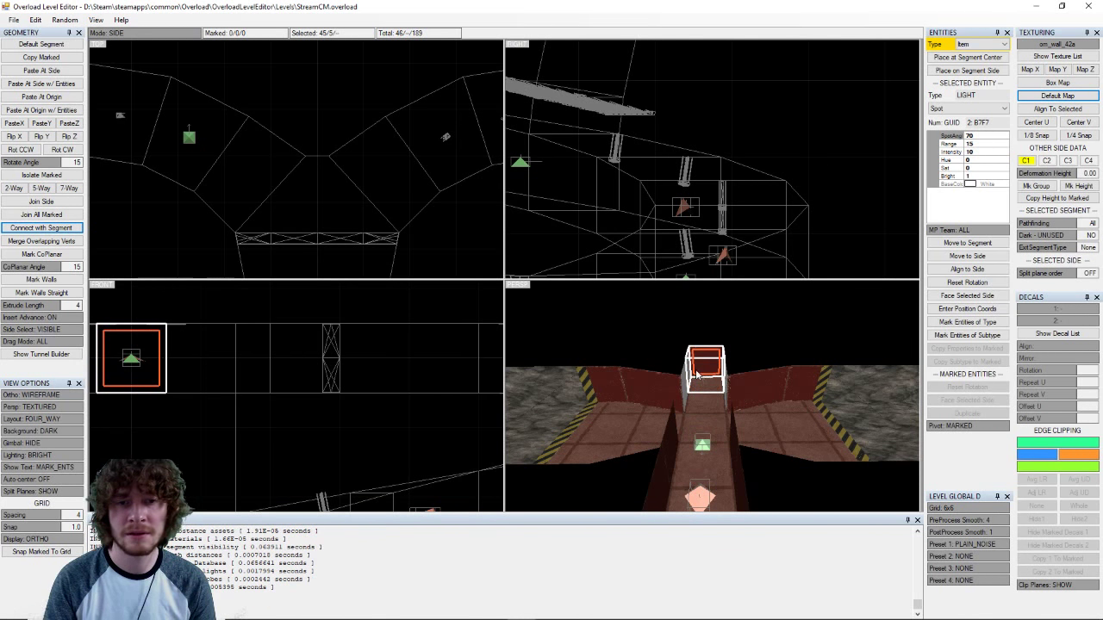
- Check the new segments' untextured side walls, reselect the red end wall and pick up its om_wall_42a texture from the texture list
middle_drag(696, 371, 635, 374)
right_drag(635, 378, 636, 410)
click(731, 402)
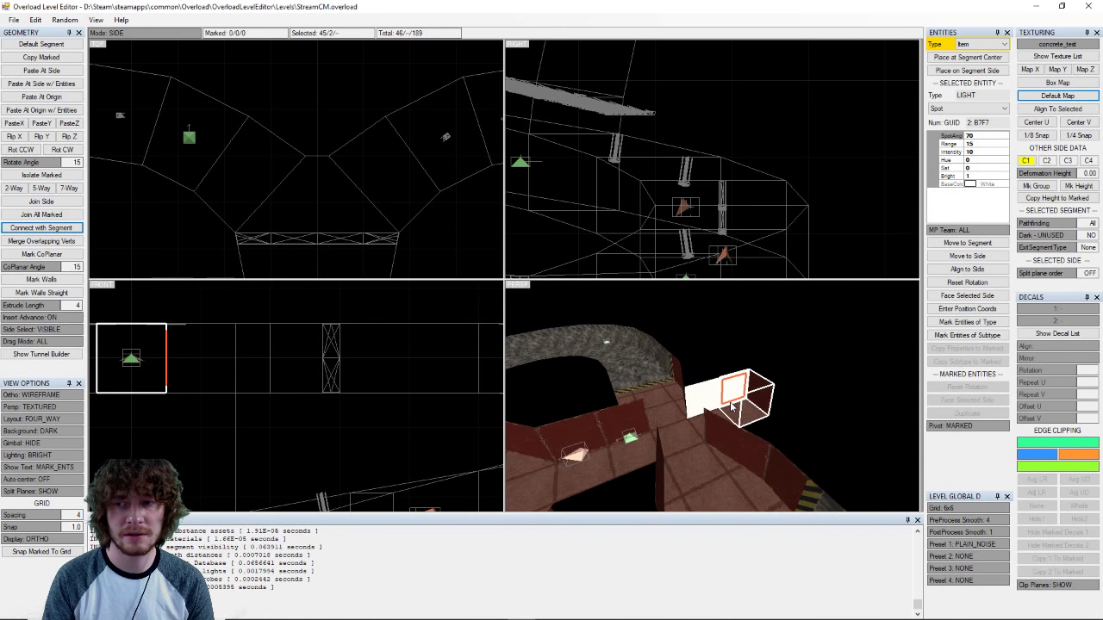
right_drag(732, 407, 754, 395)
click(729, 402)
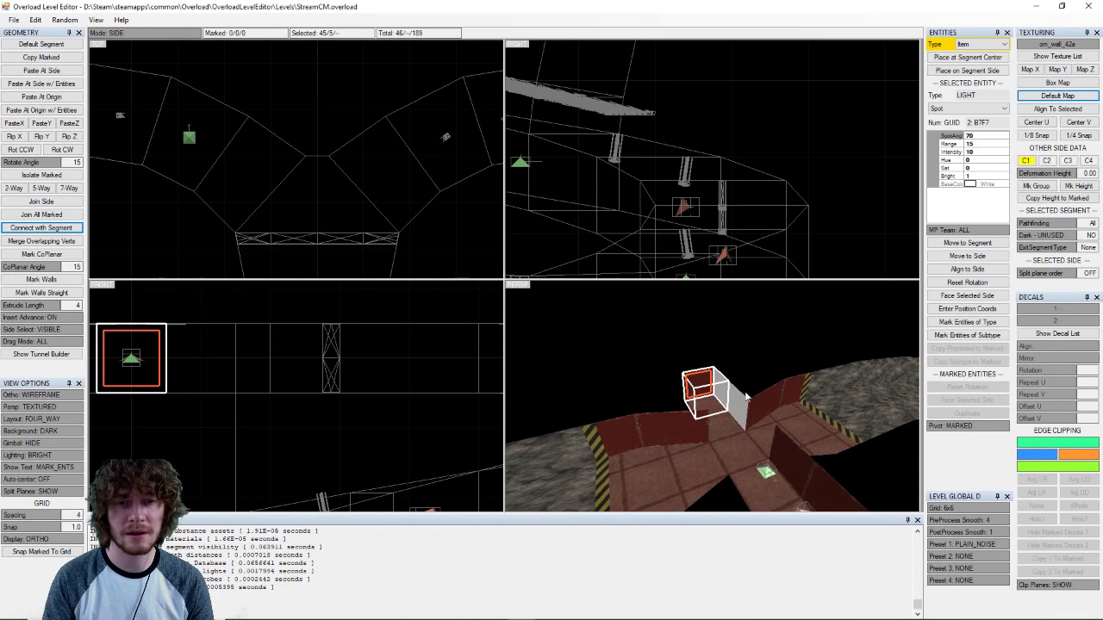
click(1060, 56)
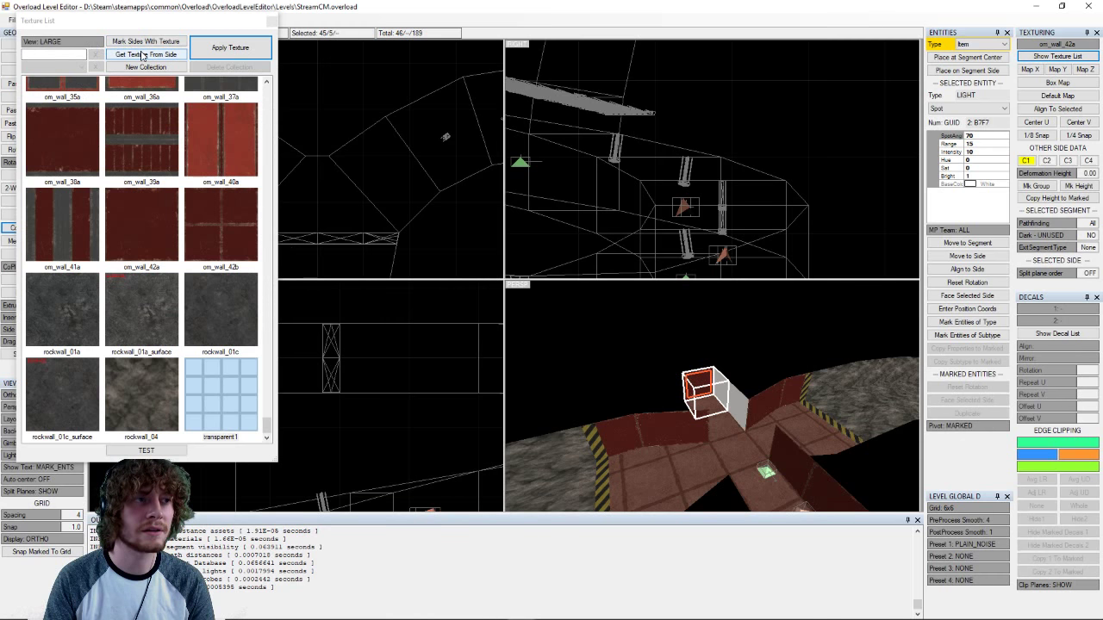
click(143, 56)
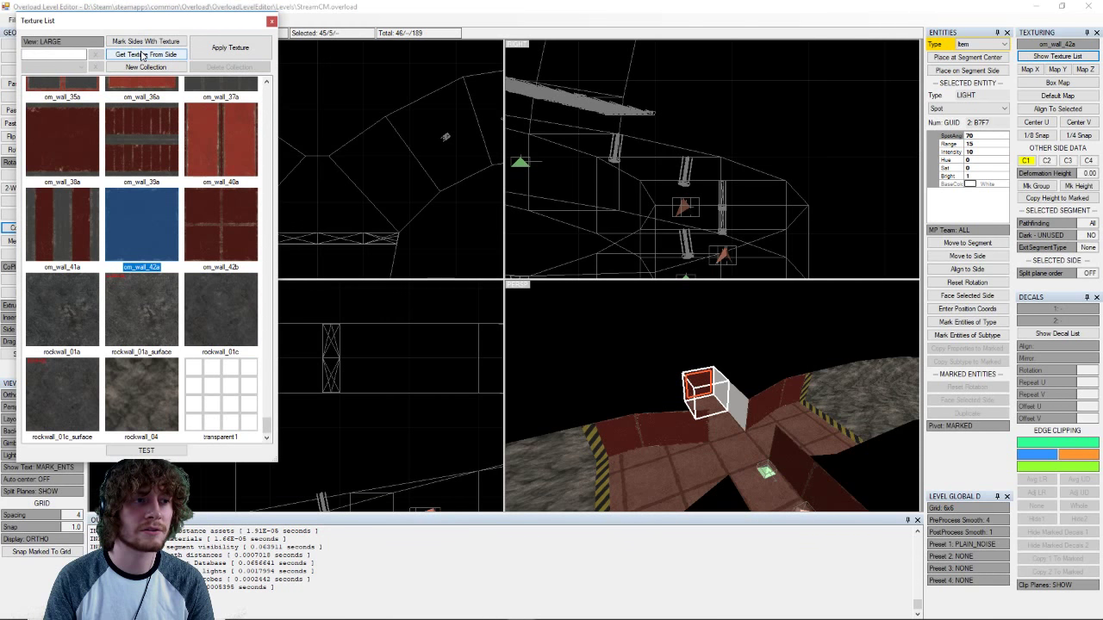
- Apply the om_wall_42a texture to the untextured side walls of the two new corridor segments
click(719, 387)
middle_drag(737, 400, 663, 402)
click(701, 403)
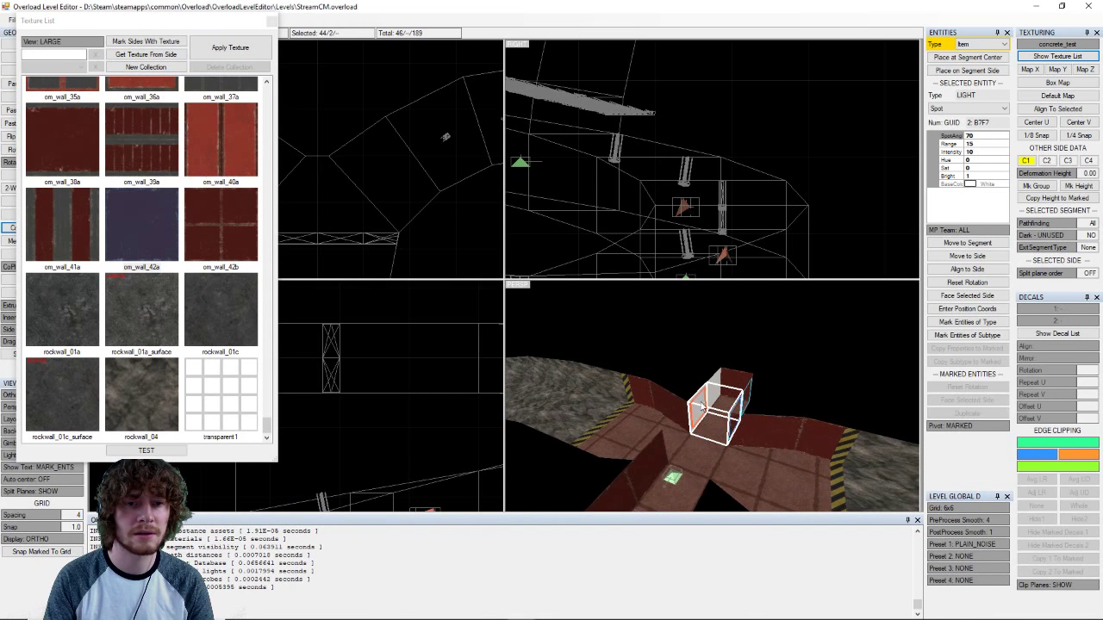
click(230, 48)
right_drag(726, 392, 762, 398)
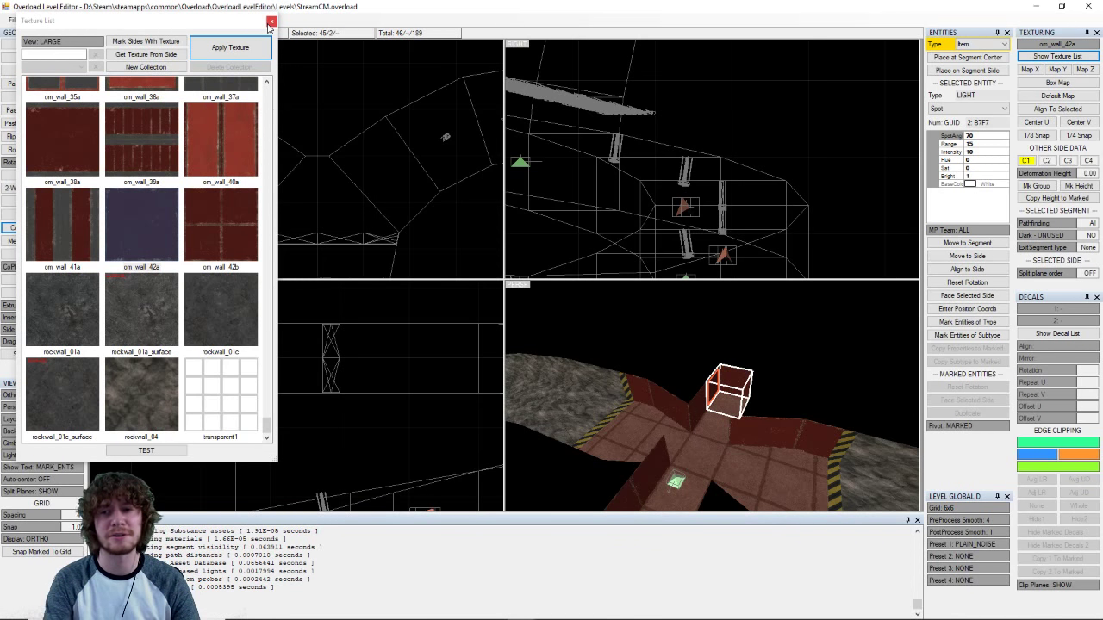
- Select the new corridor's end wall and insert one more segment outward from it
middle_drag(769, 432, 793, 417)
right_drag(793, 417, 709, 385)
click(677, 421)
scroll(707, 381, up, 8)
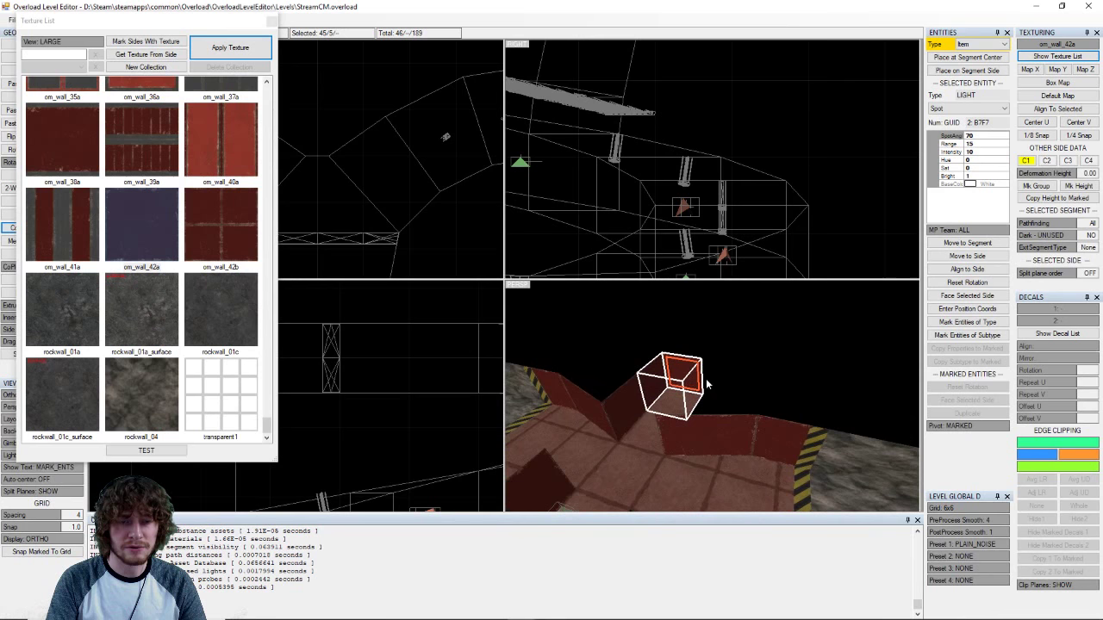
key(Insert)
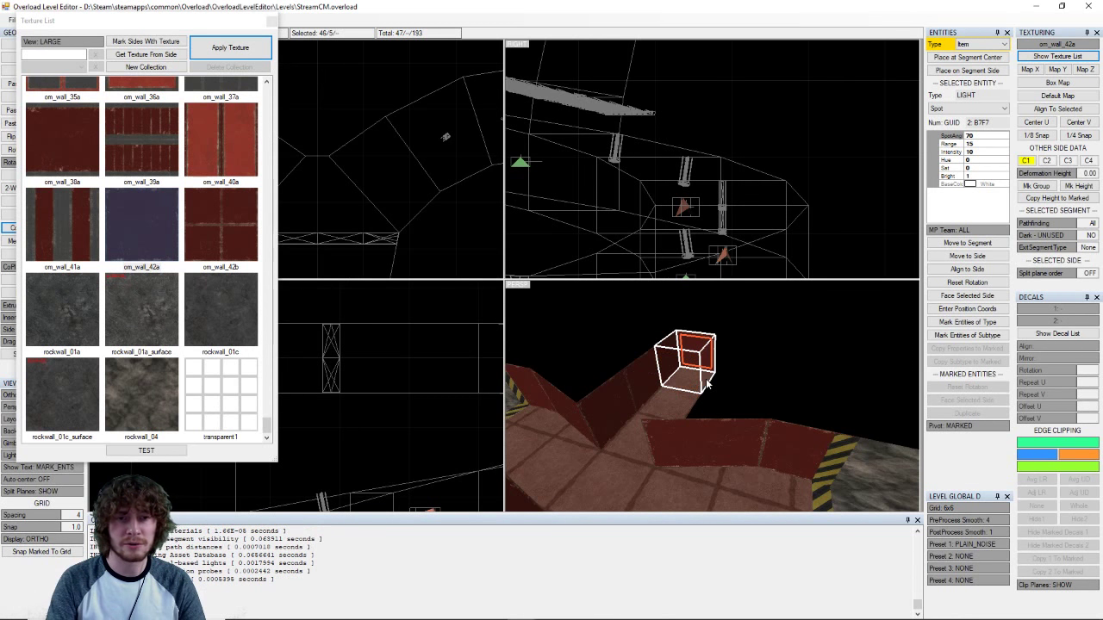
- Select the side between the new corridor's last two segments and place a door entity on it
click(675, 403)
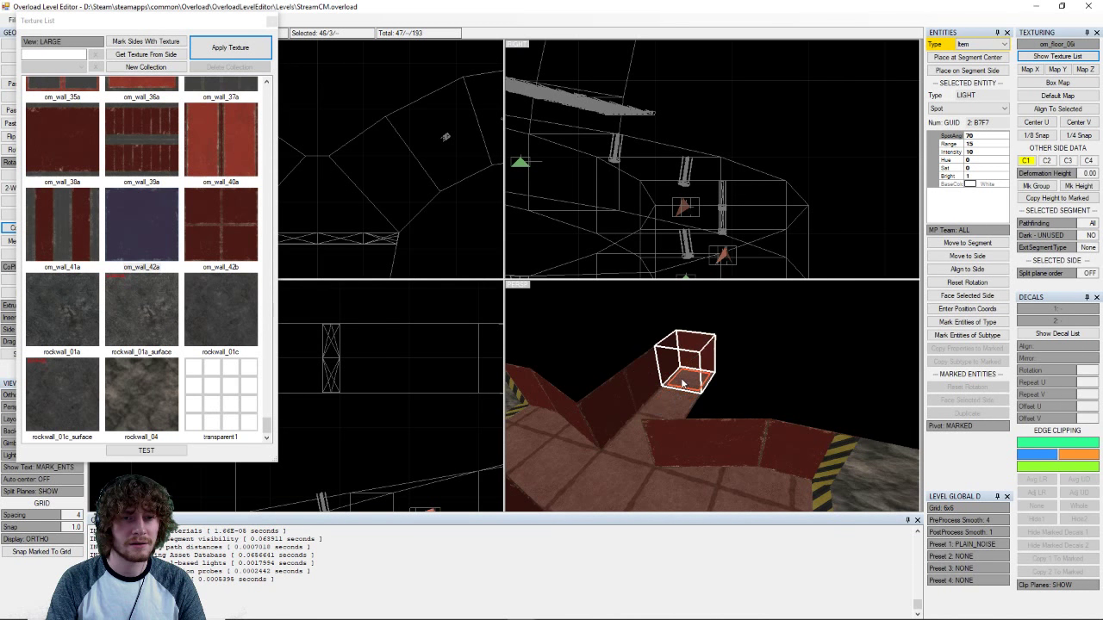
click(681, 396)
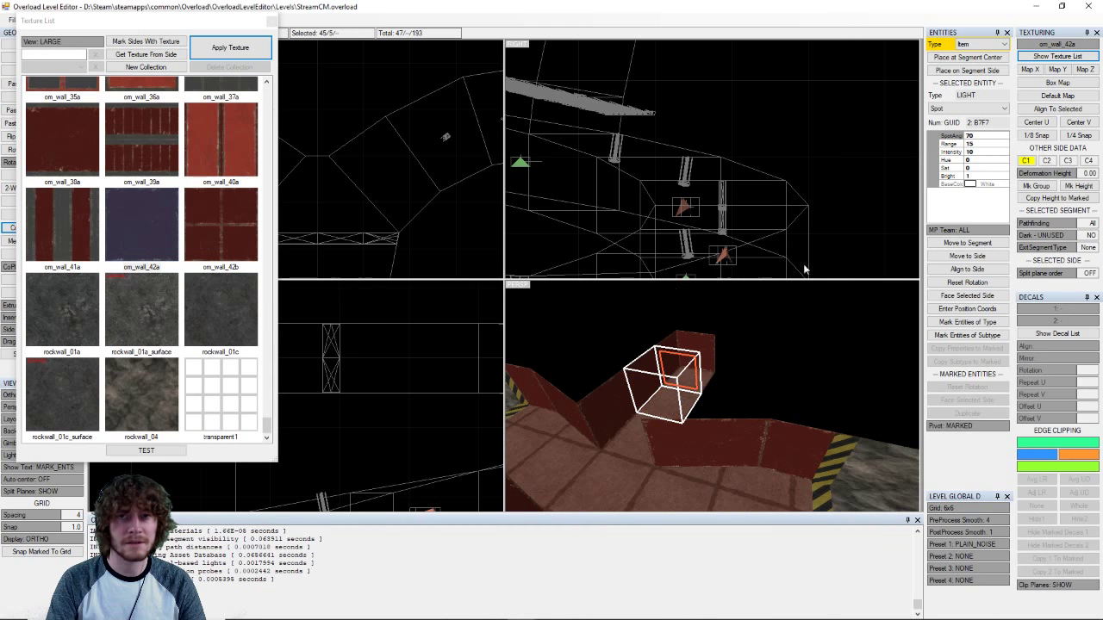
click(983, 45)
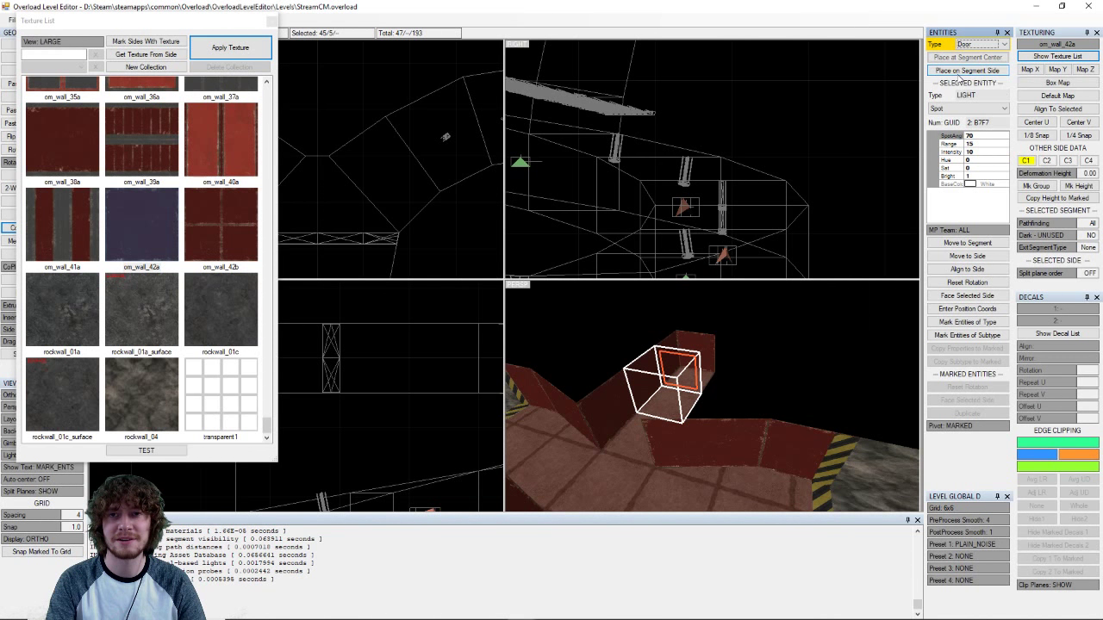
click(956, 76)
middle_drag(866, 346, 733, 396)
scroll(738, 391, up, 3)
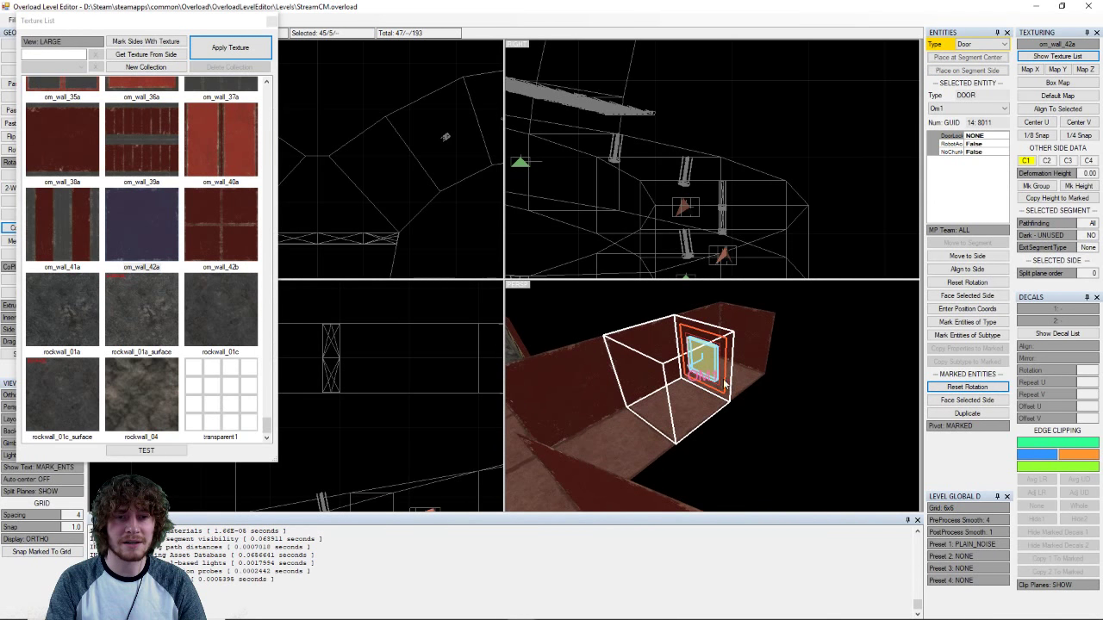
- Browse the door types, try Om2 and Secret Omwall18a on the new door, and set it back to Om1
click(947, 110)
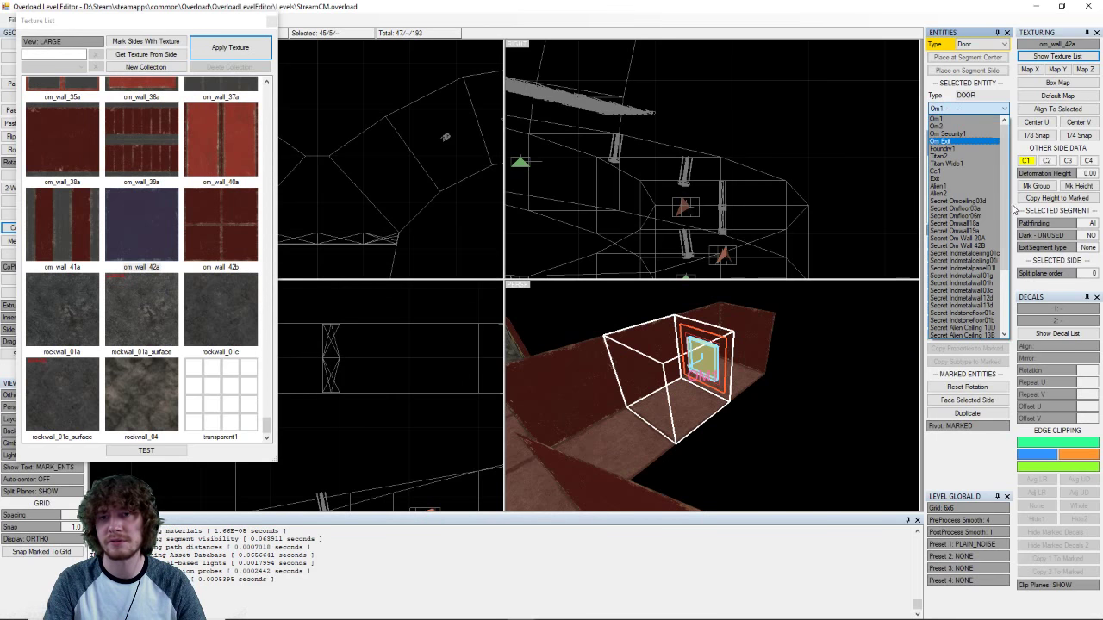
scroll(965, 259, down, 4)
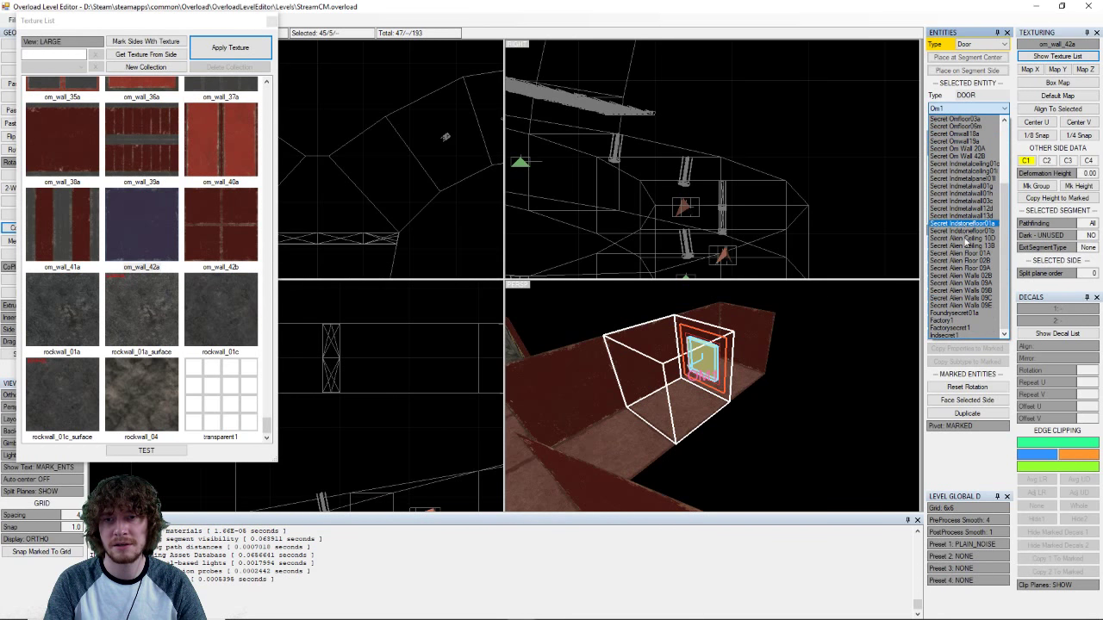
scroll(965, 310, up, 5)
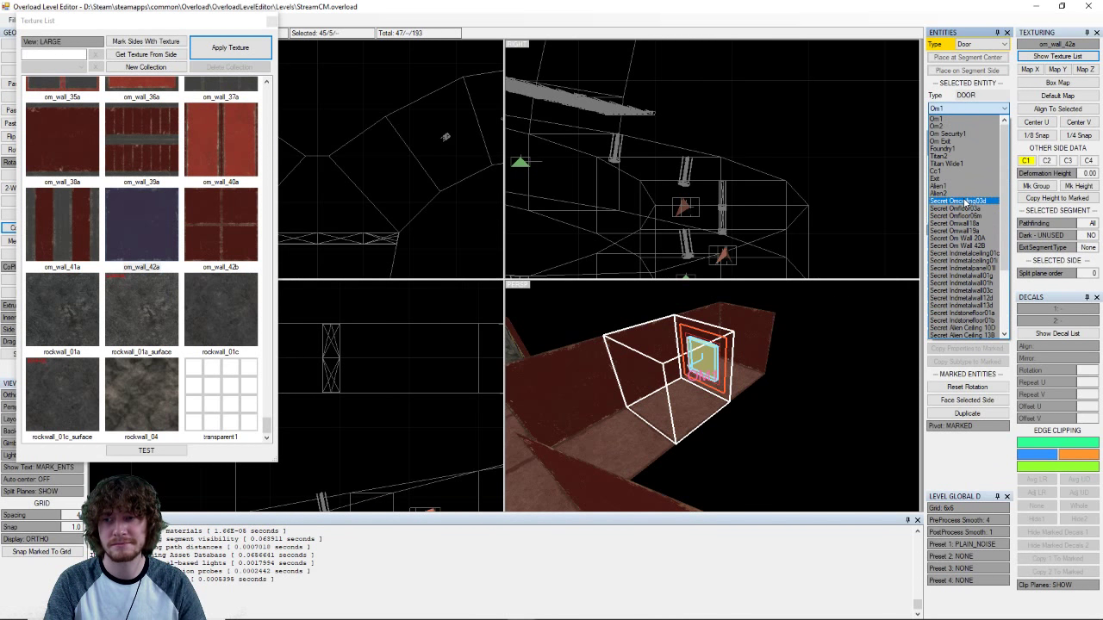
click(948, 119)
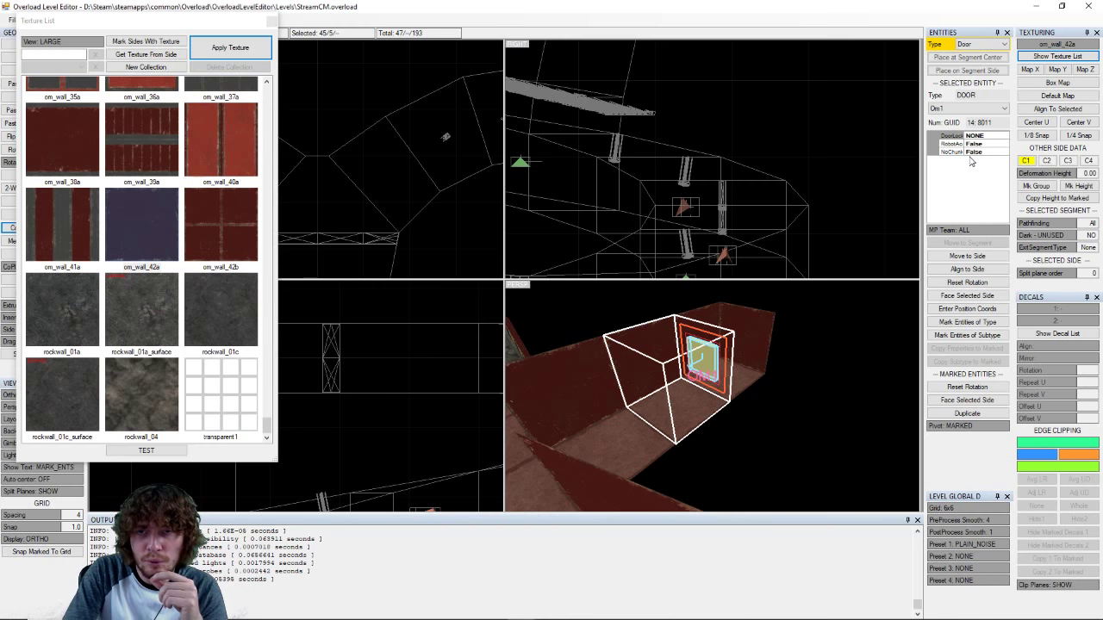
click(982, 108)
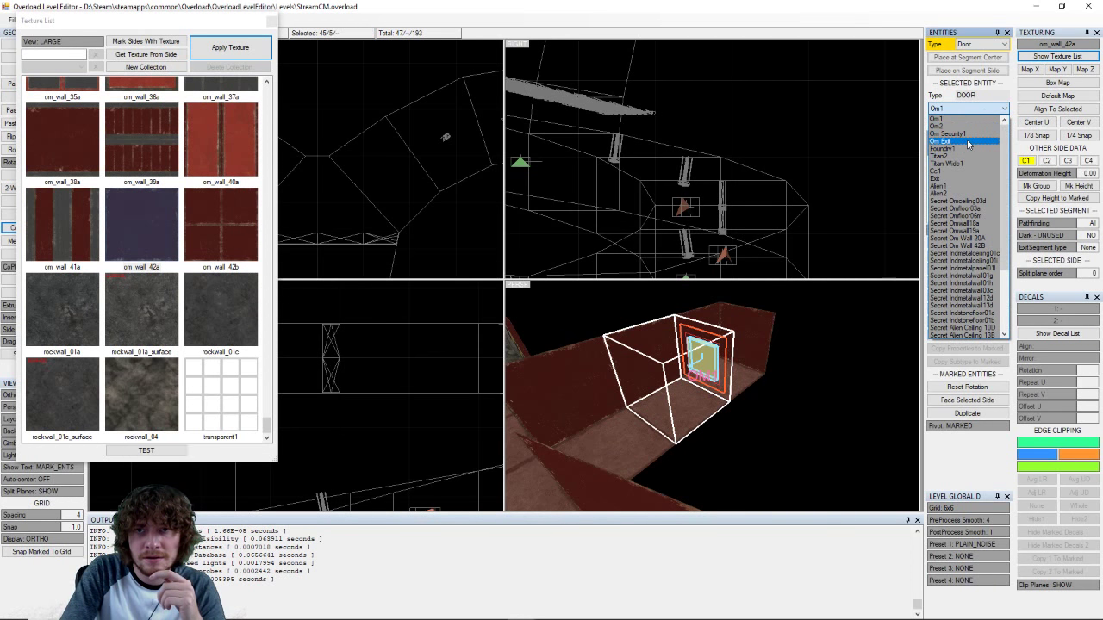
click(964, 127)
click(978, 109)
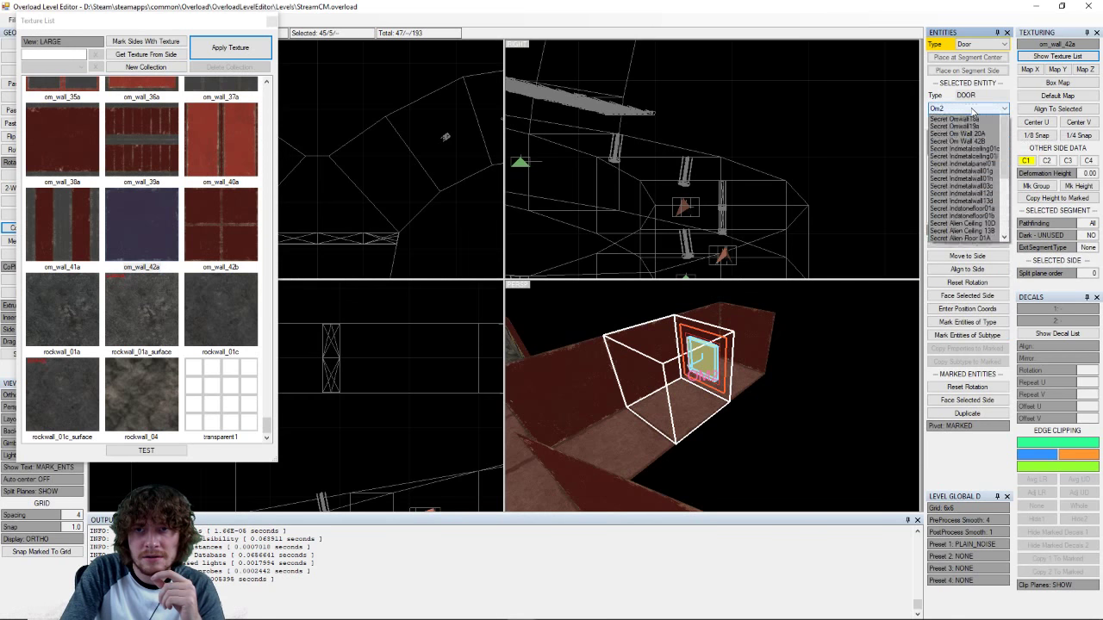
click(982, 215)
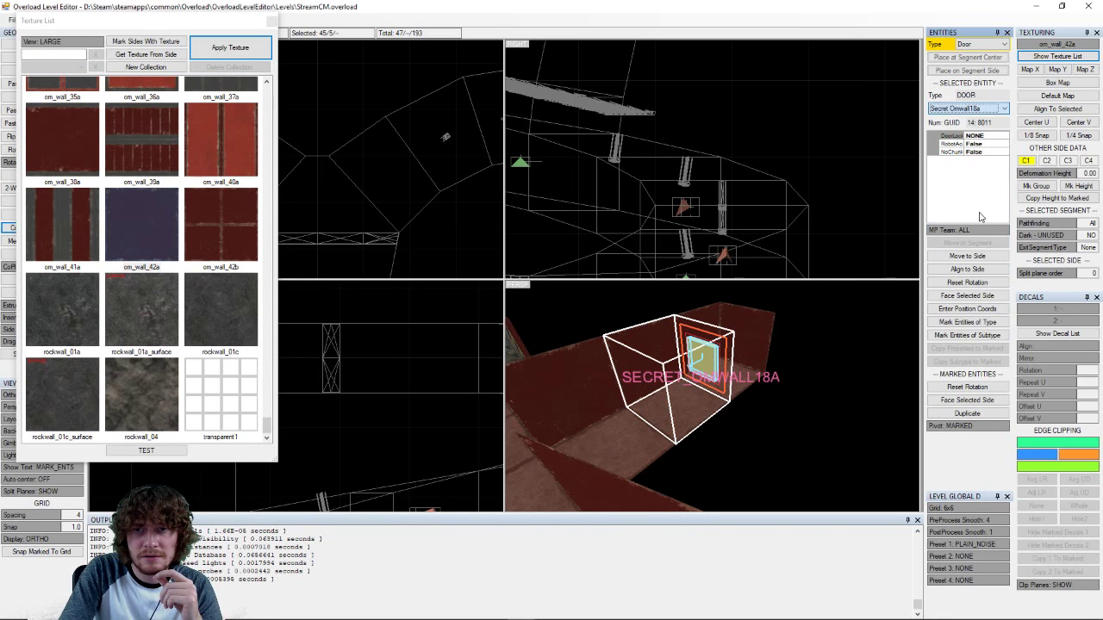
click(970, 108)
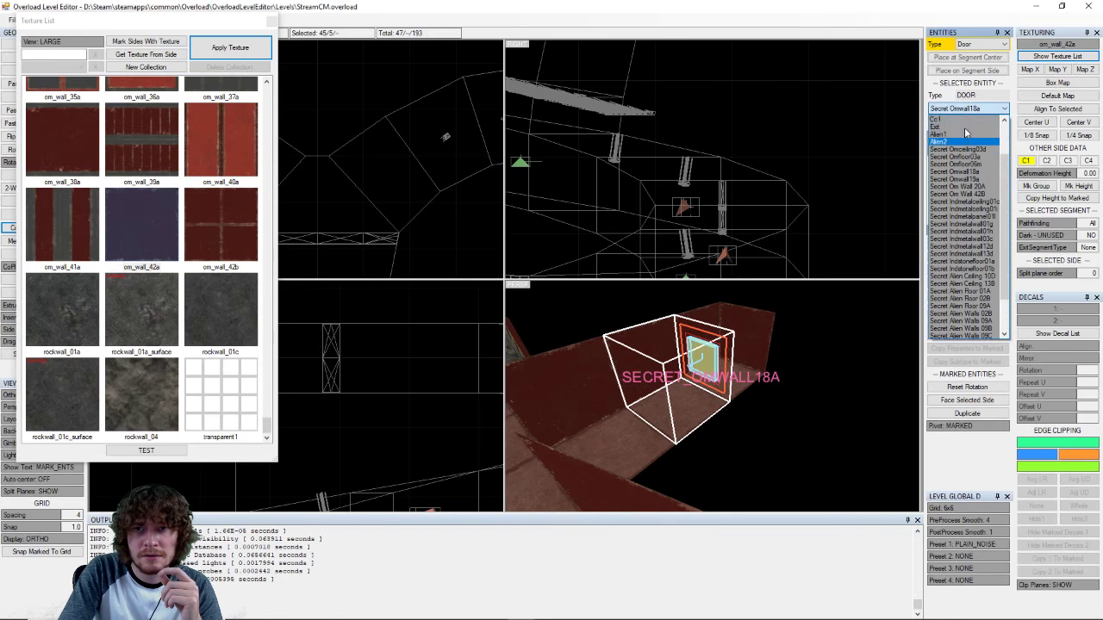
click(952, 118)
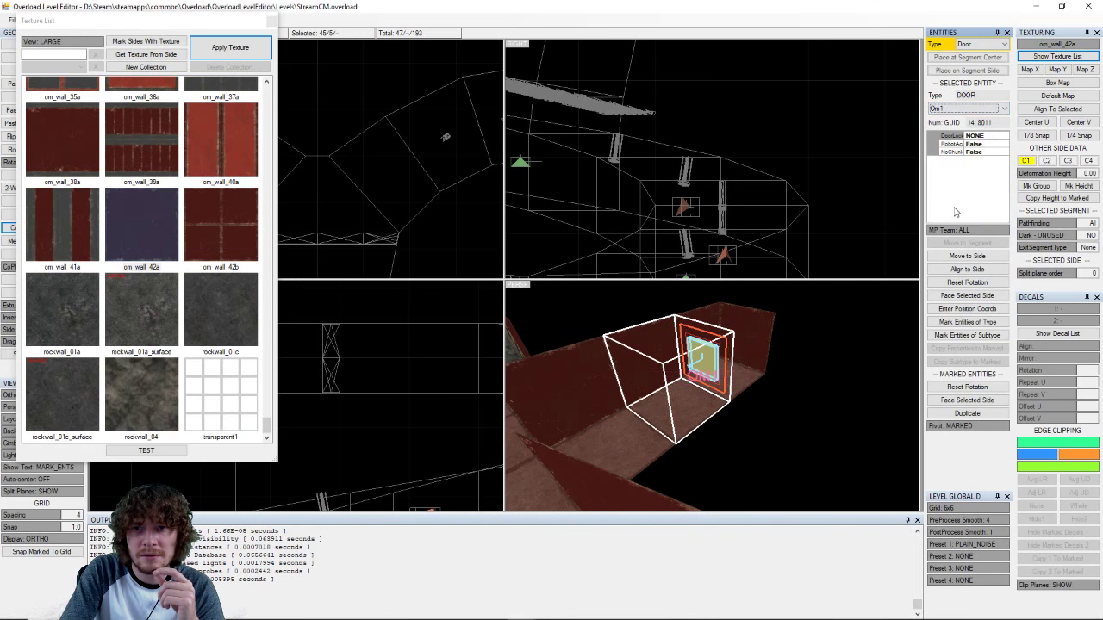
- Set the new corridor door's lock state to LOCKED
click(980, 136)
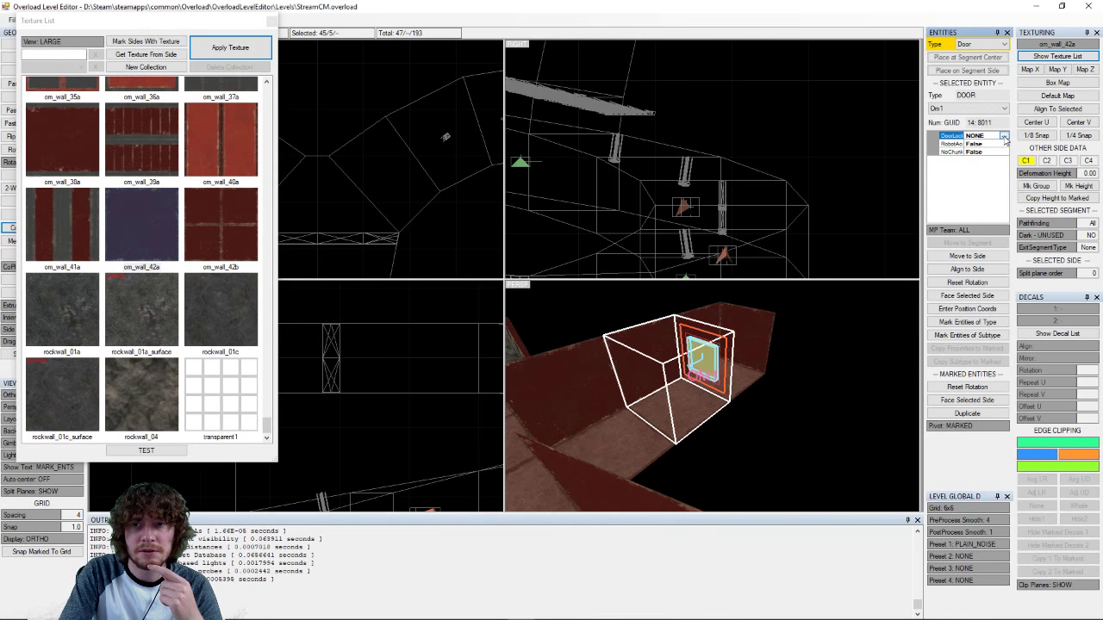
click(1004, 136)
click(984, 183)
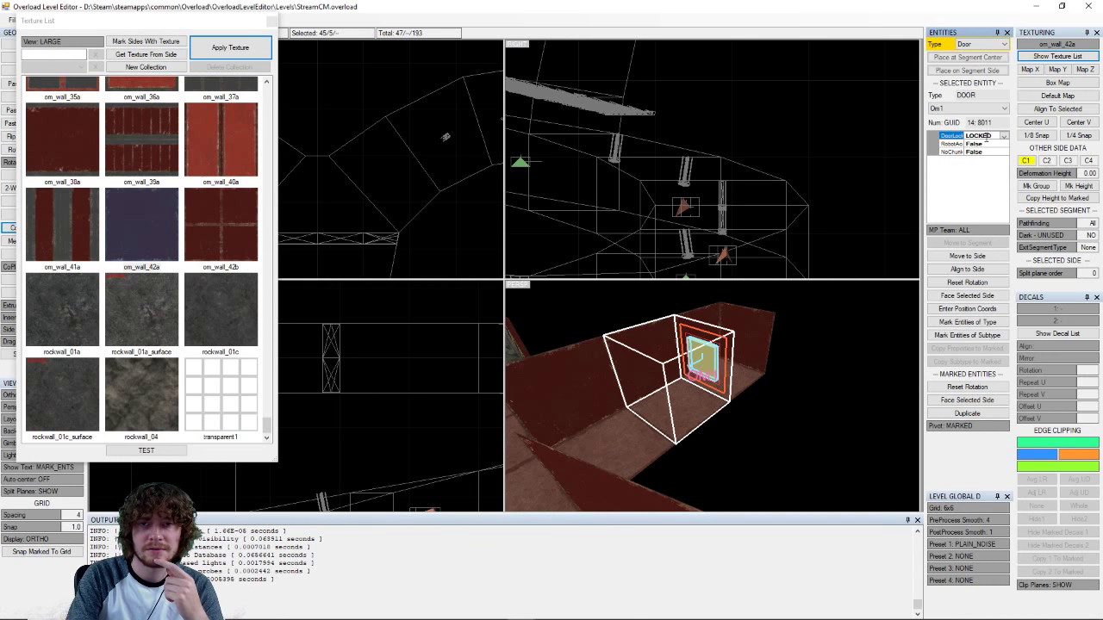
- Select the segment behind the locked door, place an item at its center and set the item's type to Upgrade L1
middle_drag(787, 359, 639, 402)
right_drag(638, 402, 861, 360)
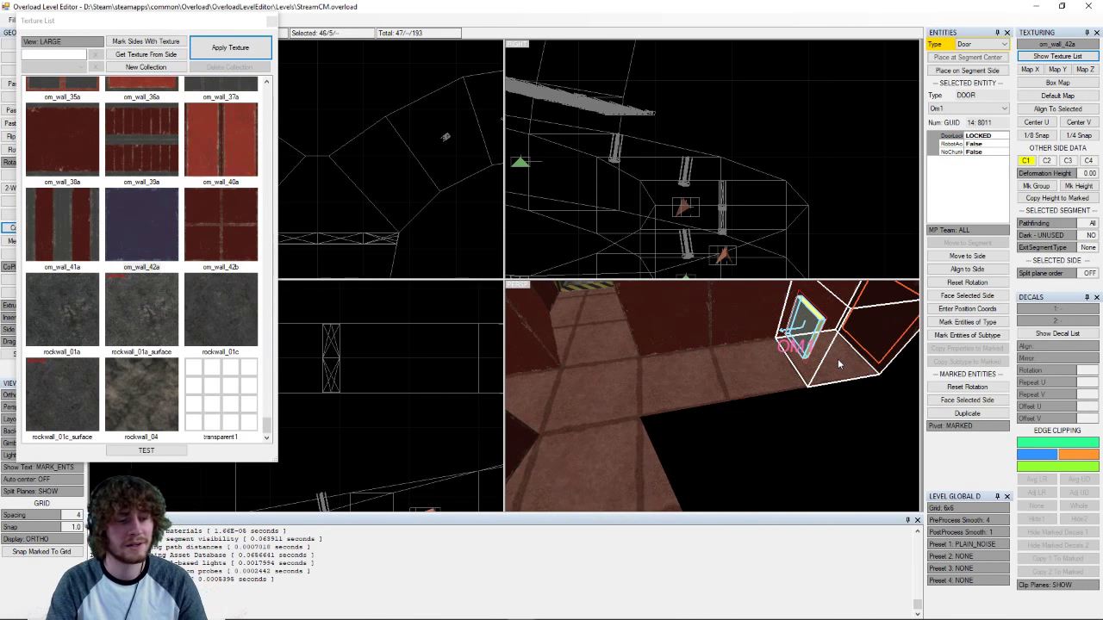
click(854, 336)
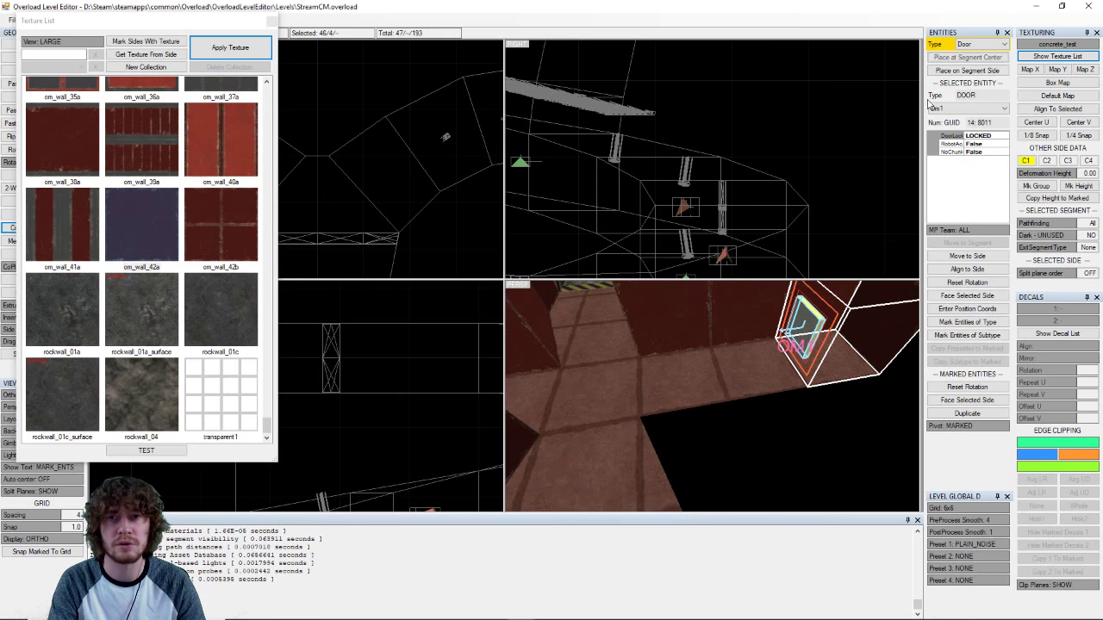
click(976, 41)
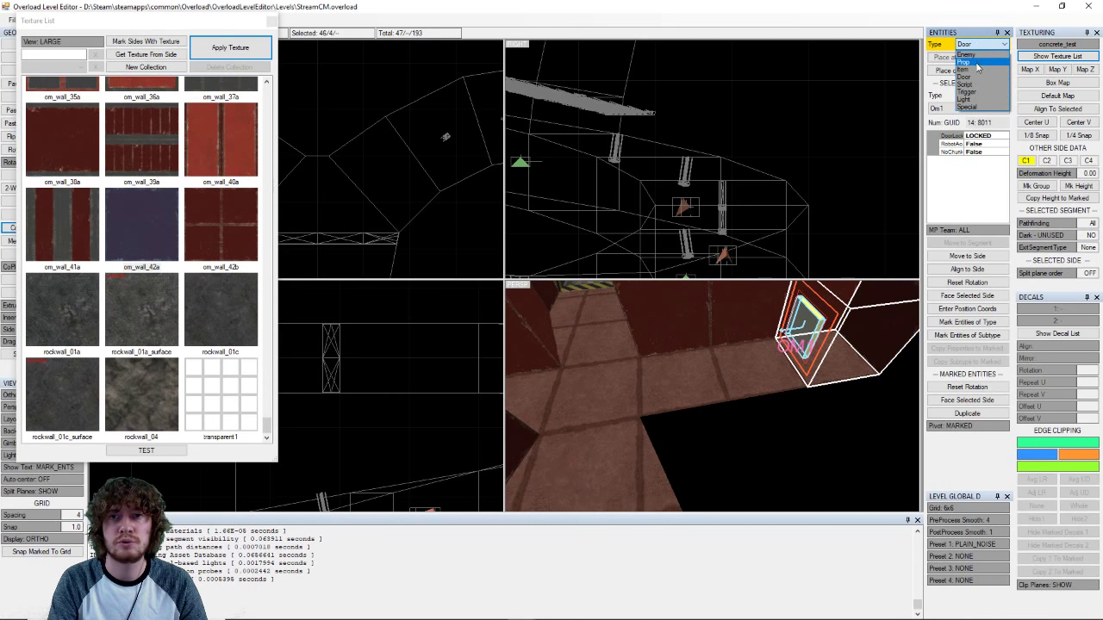
click(978, 68)
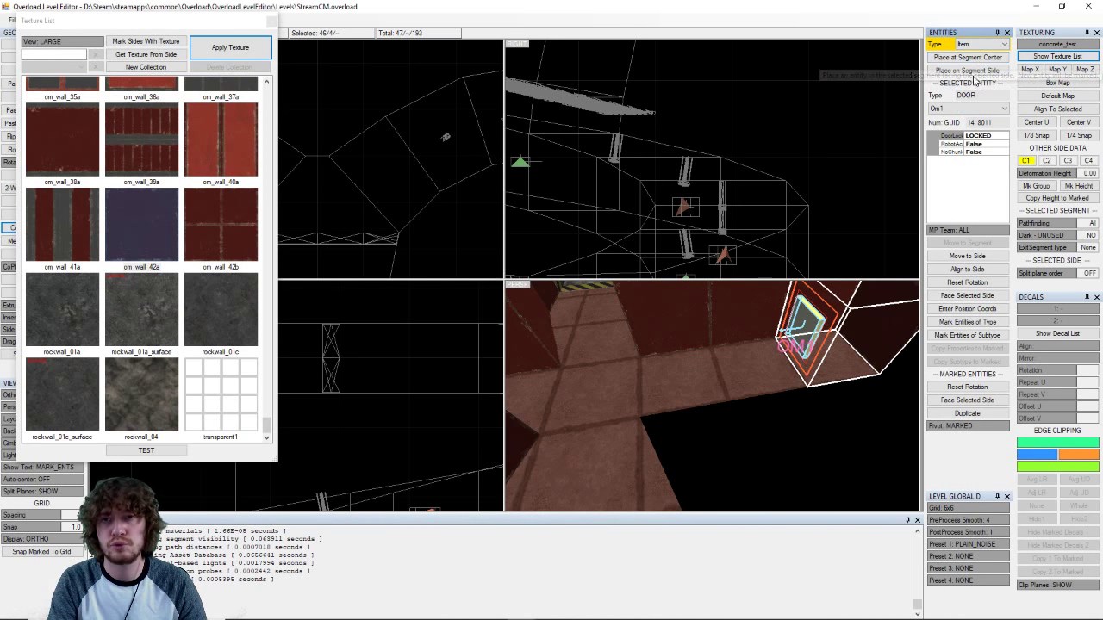
click(970, 58)
click(965, 109)
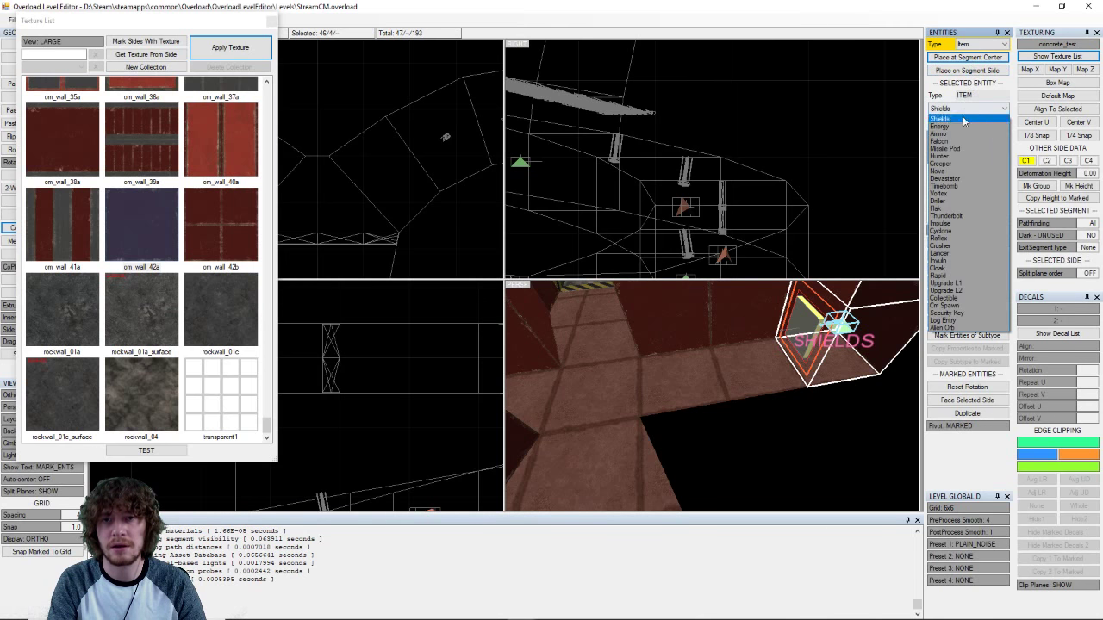
click(963, 283)
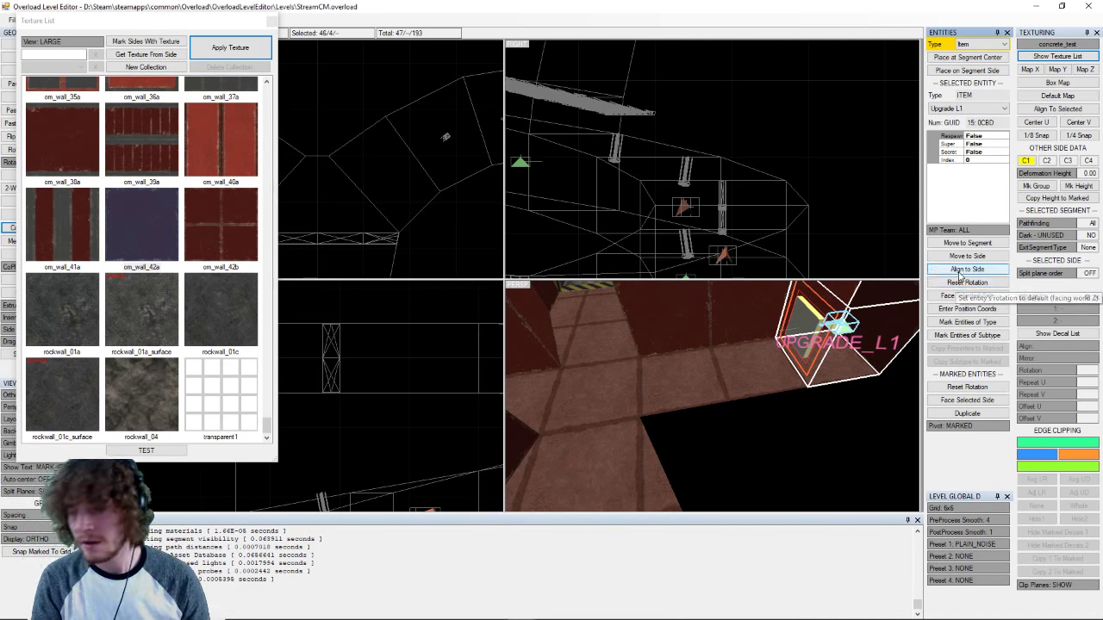
- Change the item behind the locked door to Shields
scroll(862, 390, down, 3)
mouse_move(780, 392)
middle_down()
mouse_move(714, 395)
mouse_move(710, 367)
mouse_move(778, 377)
mouse_move(846, 356)
mouse_move(782, 379)
middle_up()
right_drag(782, 383, 780, 385)
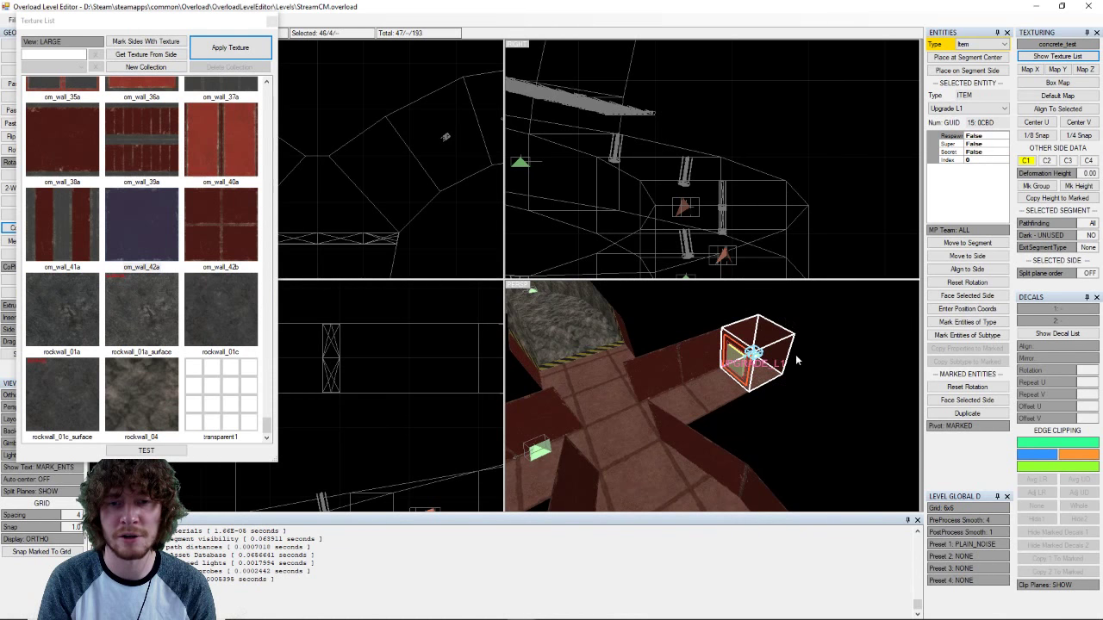
click(983, 108)
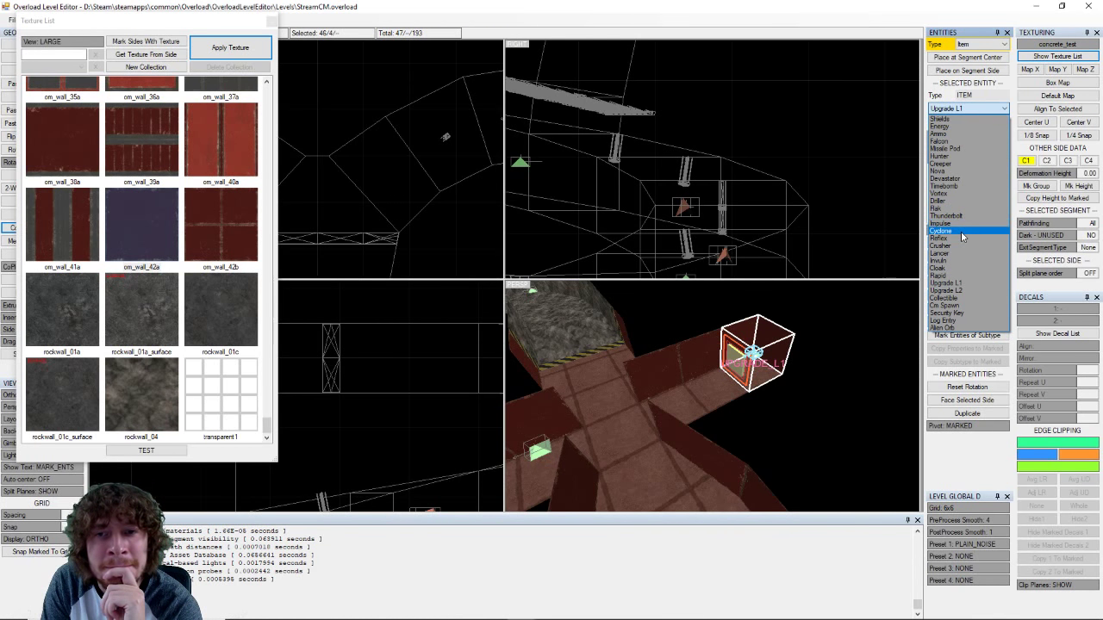
click(939, 118)
- Select the upper wall of the tall red-walled room and place a prop entity on that segment side
right_drag(857, 423, 757, 399)
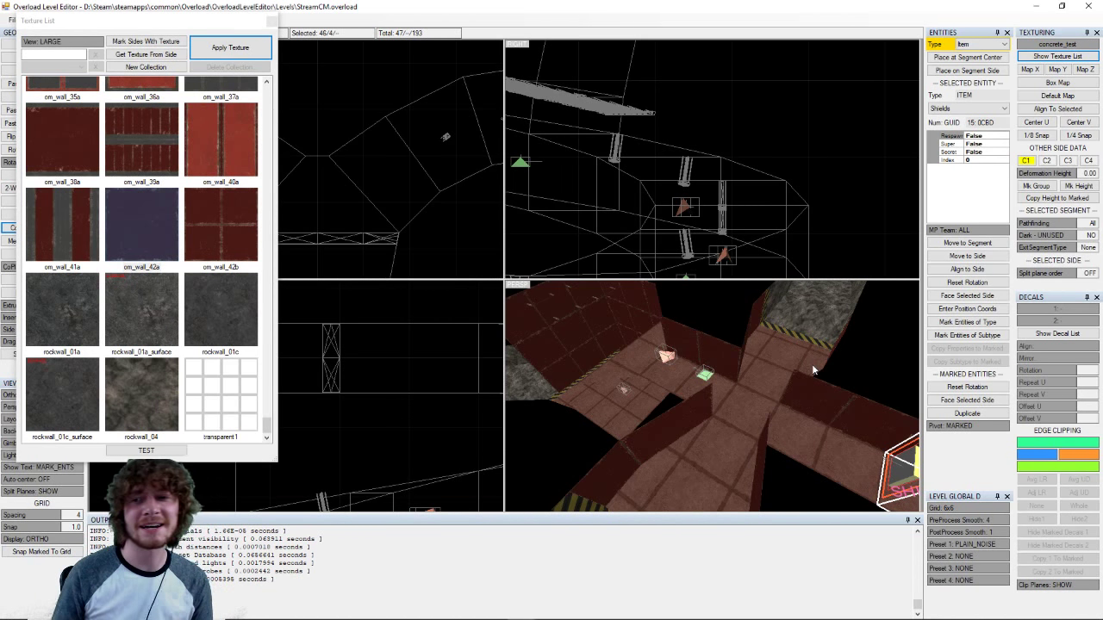
middle_drag(601, 353, 716, 332)
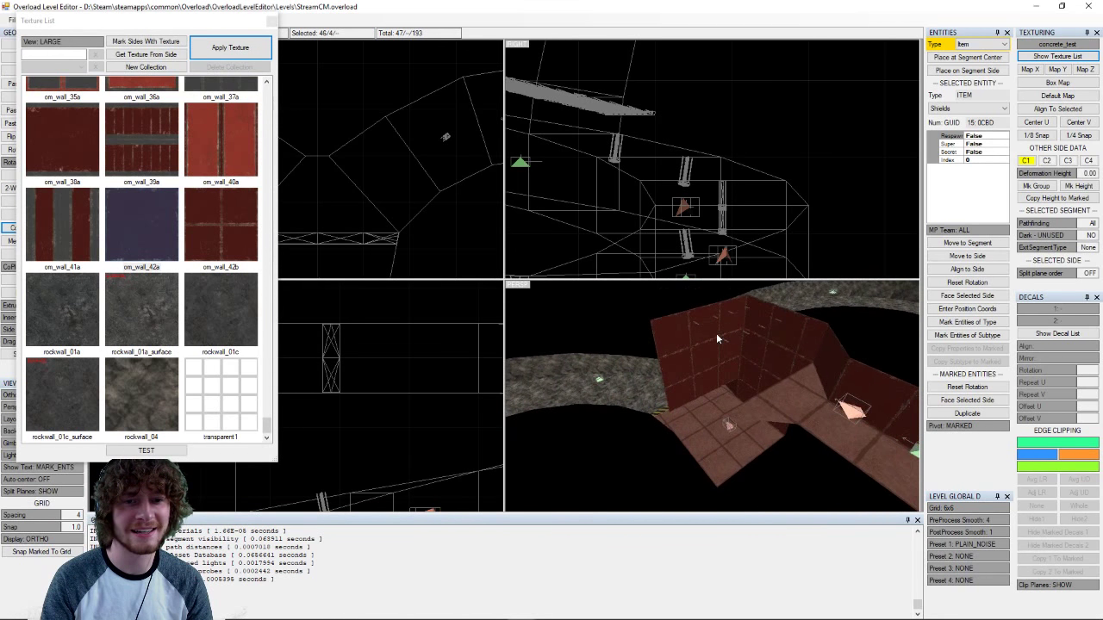
click(714, 336)
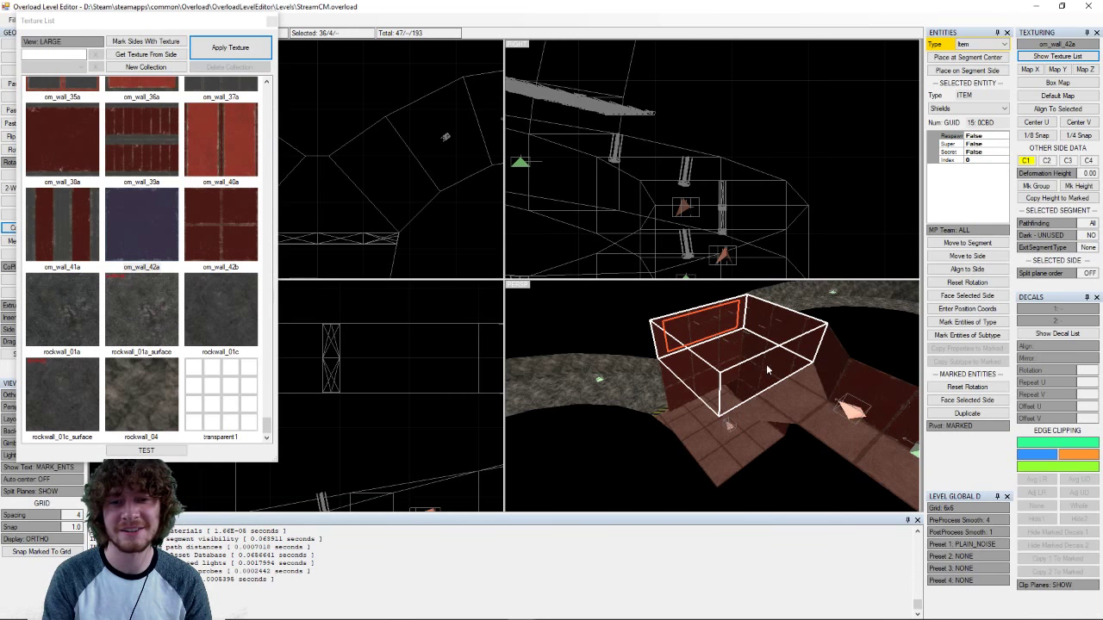
key(a)
key(a)
middle_drag(724, 352, 668, 427)
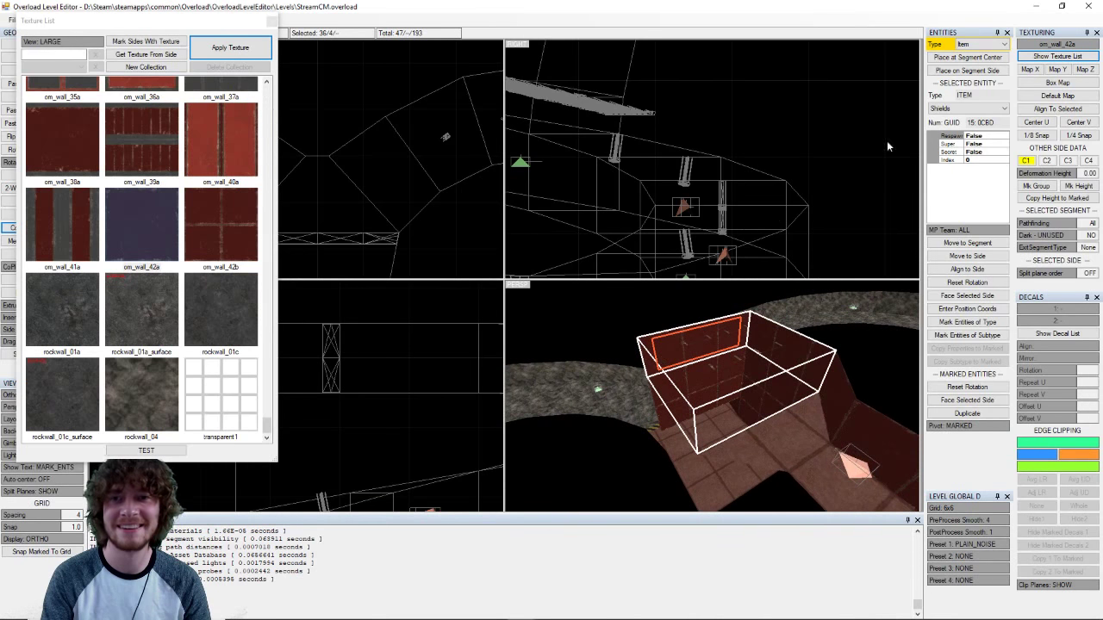
click(982, 44)
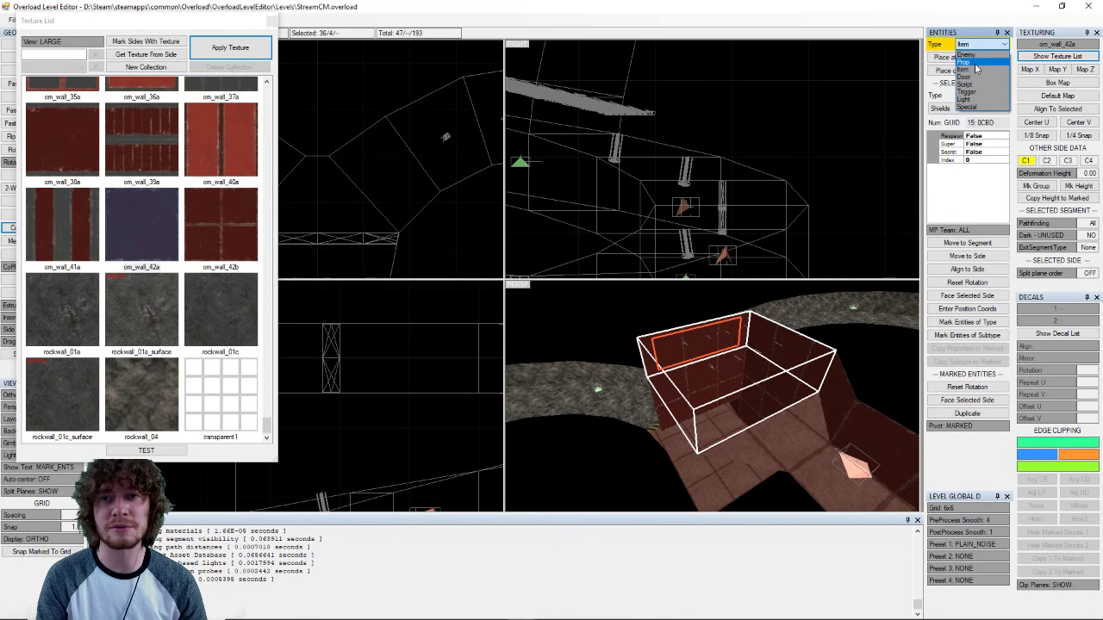
click(969, 62)
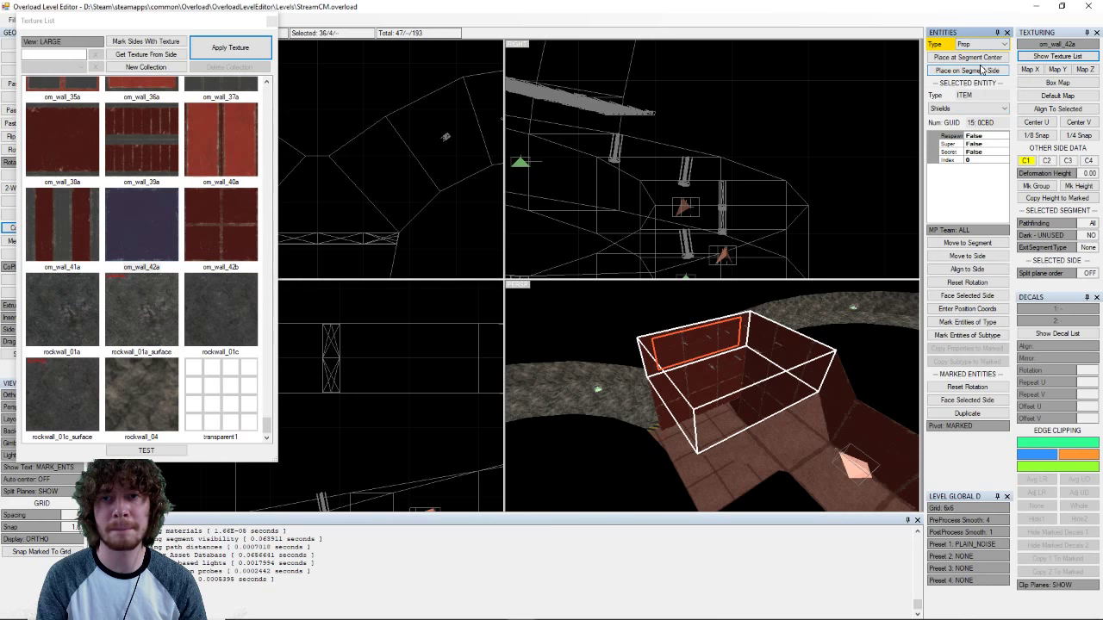
click(968, 70)
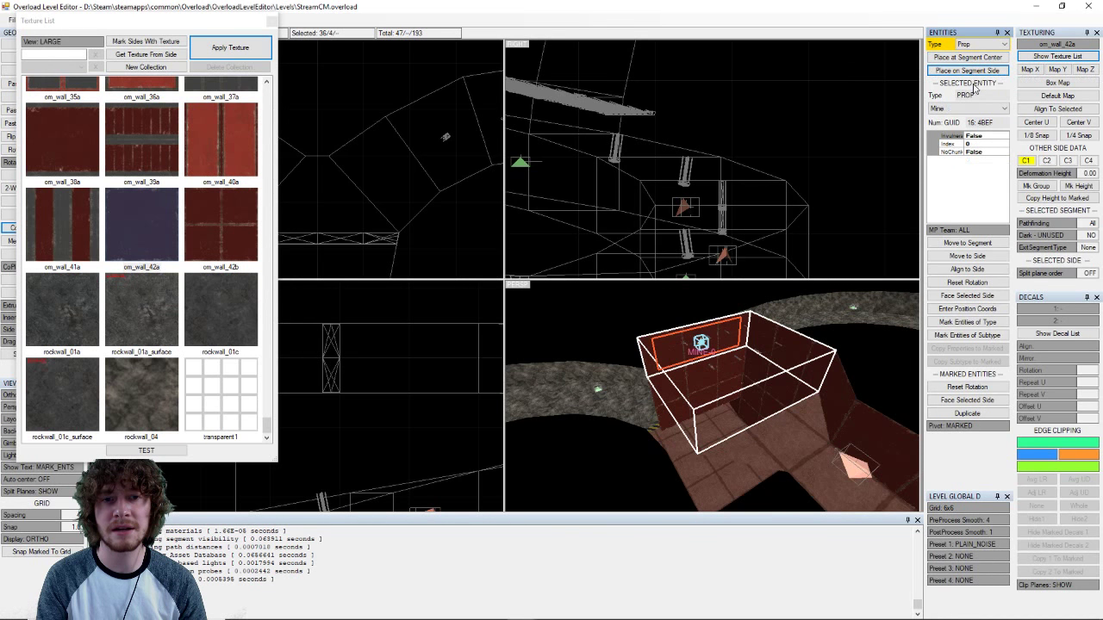
- Look through the prop types and set the prop on the upper wall to Switch Onetime
click(963, 109)
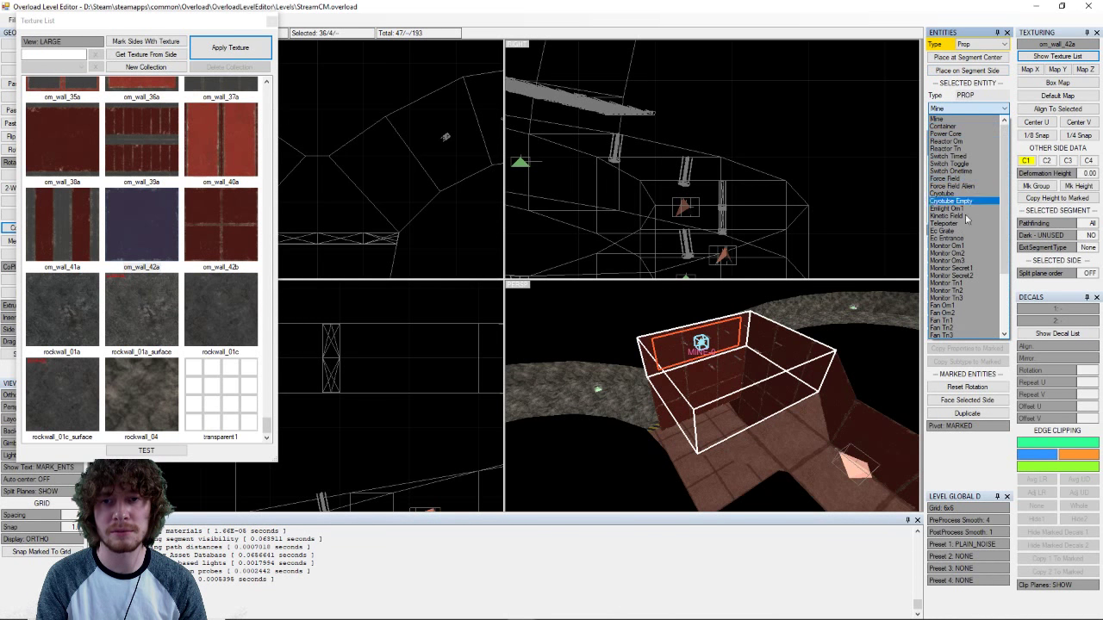
scroll(969, 209, down, 4)
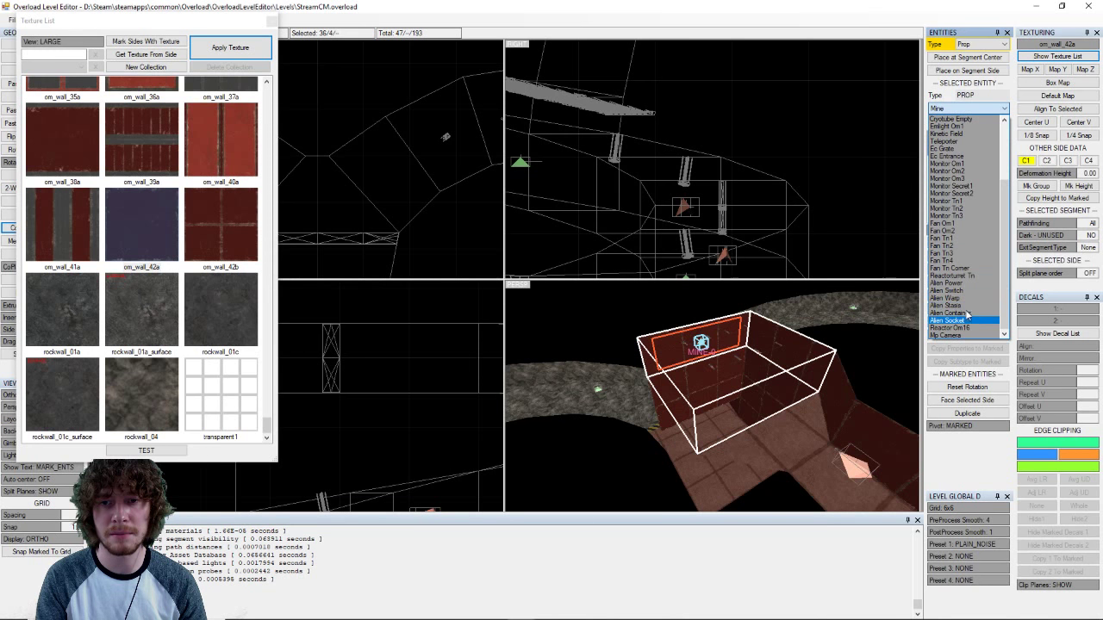
scroll(965, 216, up, 2)
scroll(965, 215, up, 2)
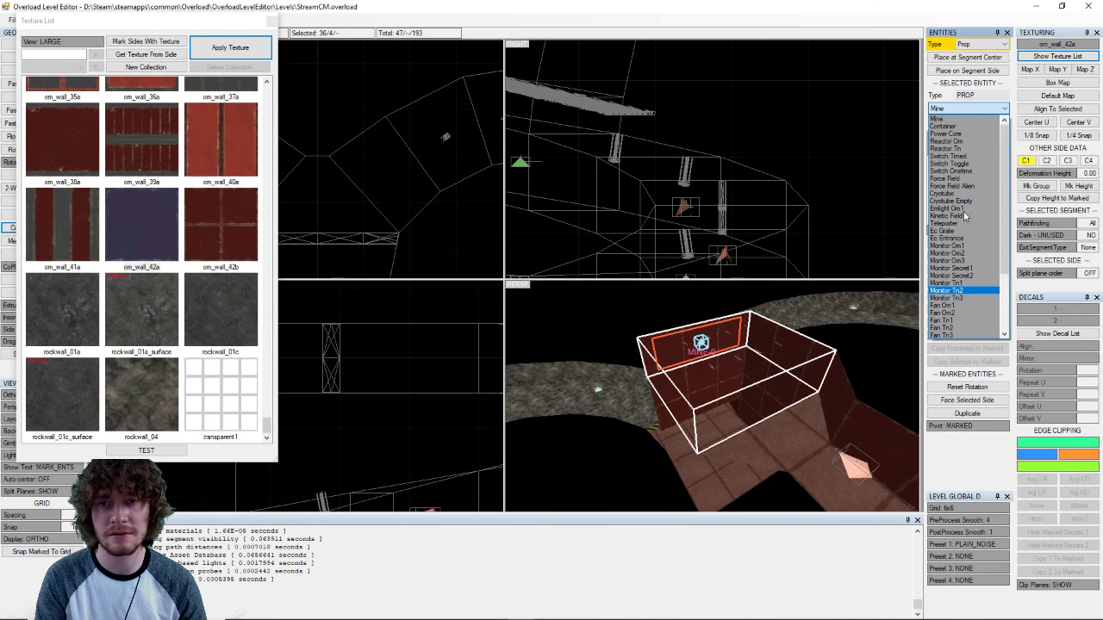
click(956, 180)
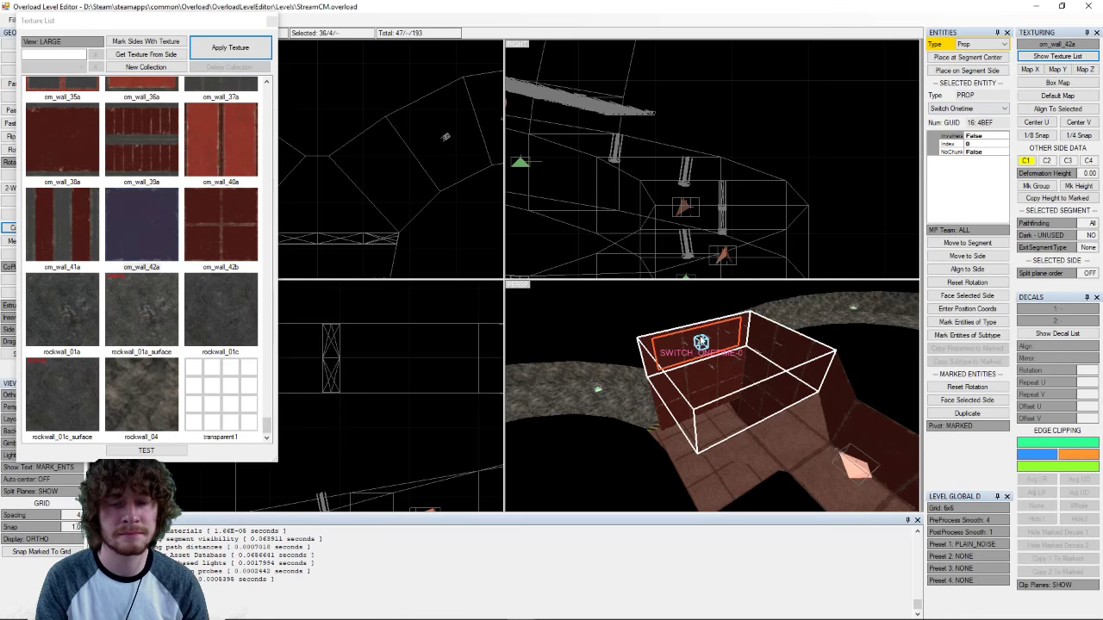
middle_drag(665, 391, 692, 388)
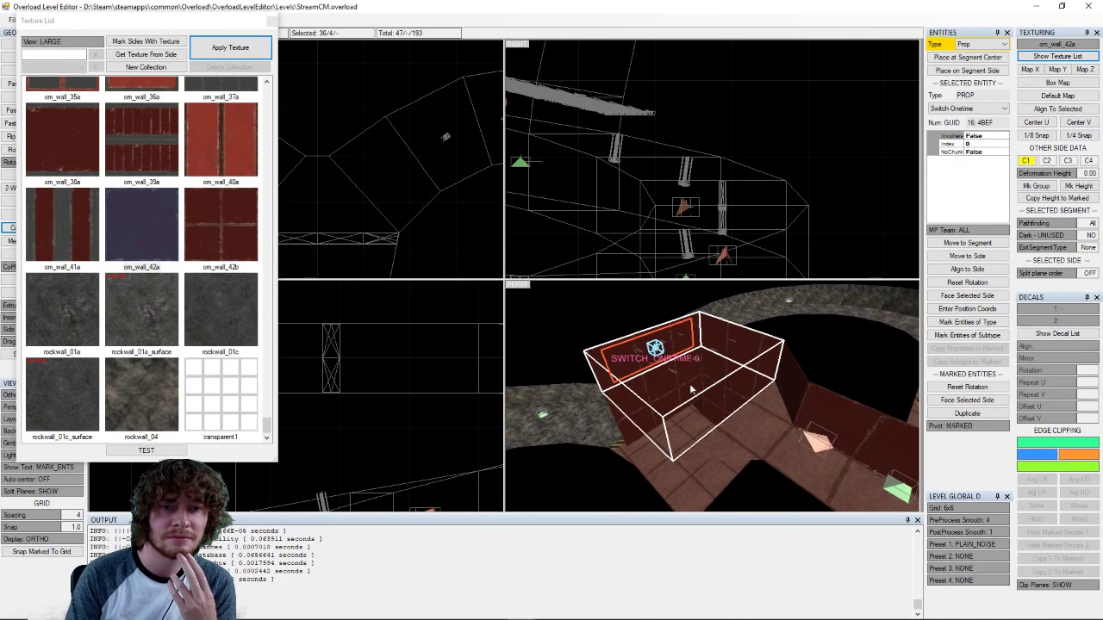
- Select the corridor segment in front of the locked door and place a Door Unlock script entity at its center
click(272, 22)
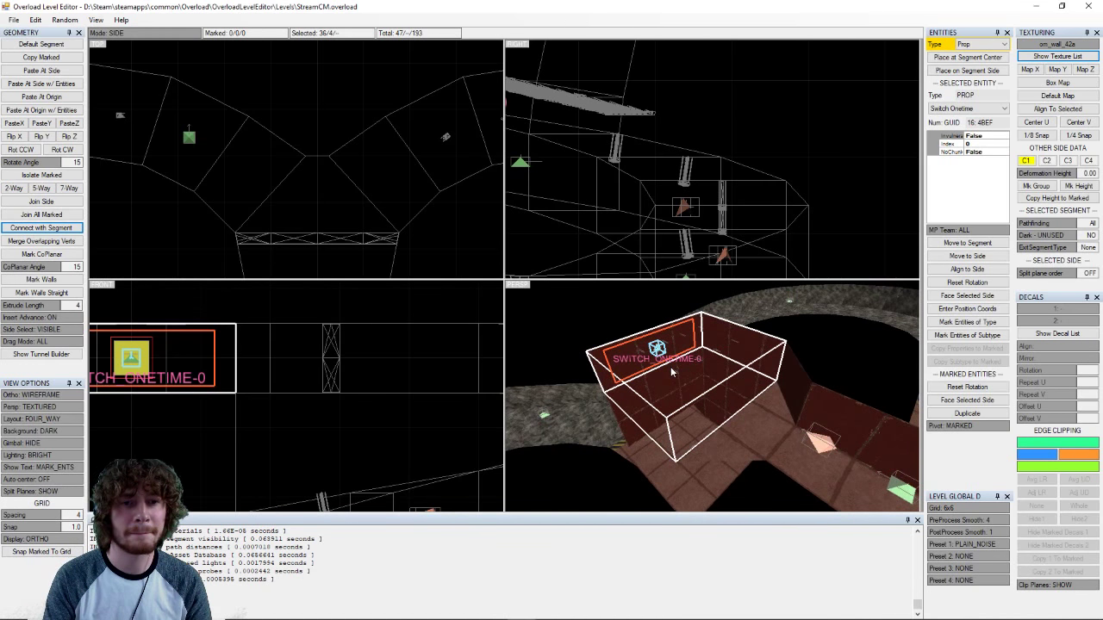
middle_drag(670, 368, 775, 409)
scroll(700, 418, down, 4)
click(851, 385)
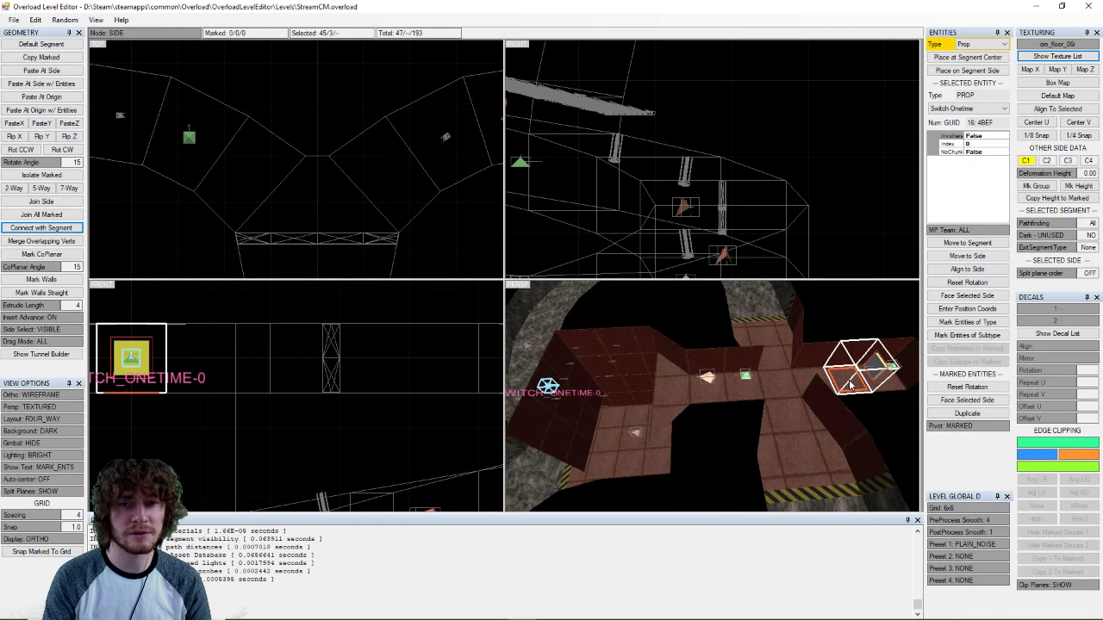
click(850, 385)
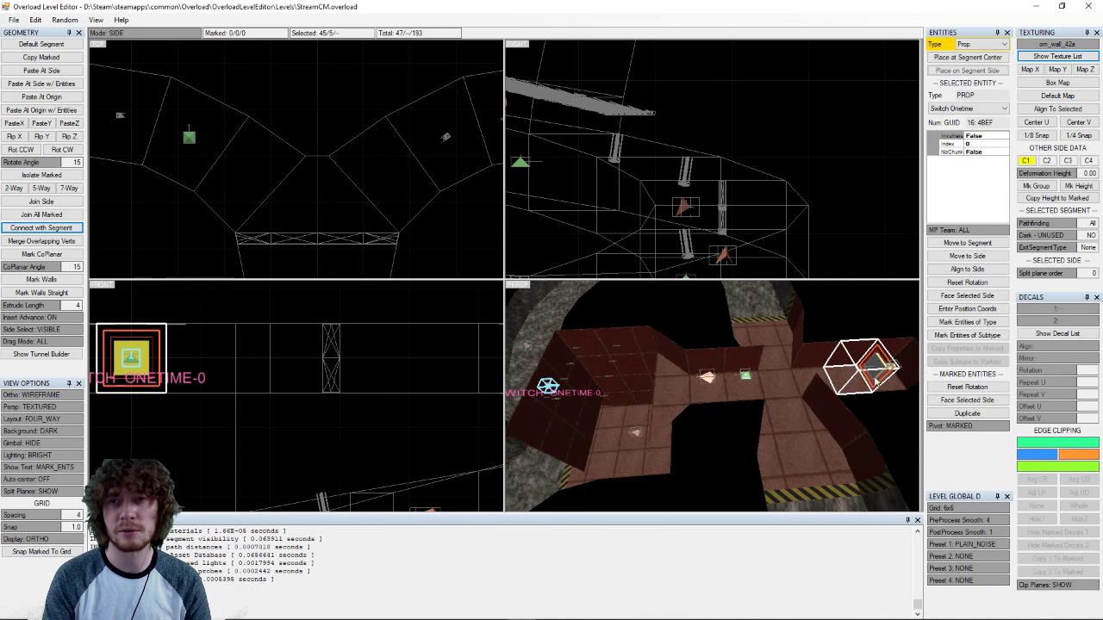
click(1001, 44)
click(972, 85)
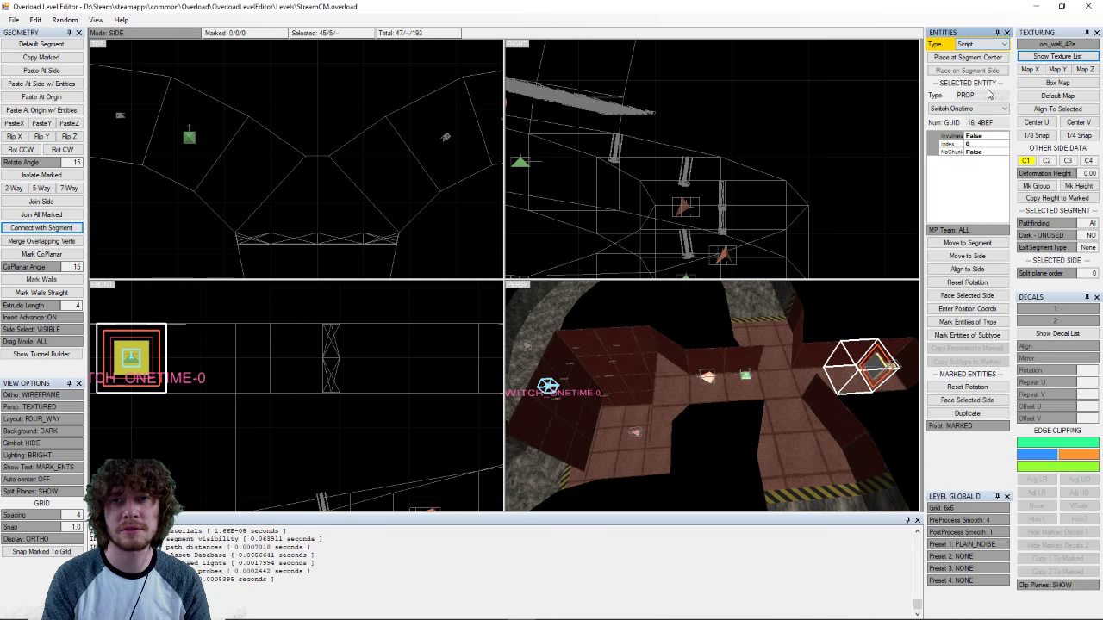
click(966, 57)
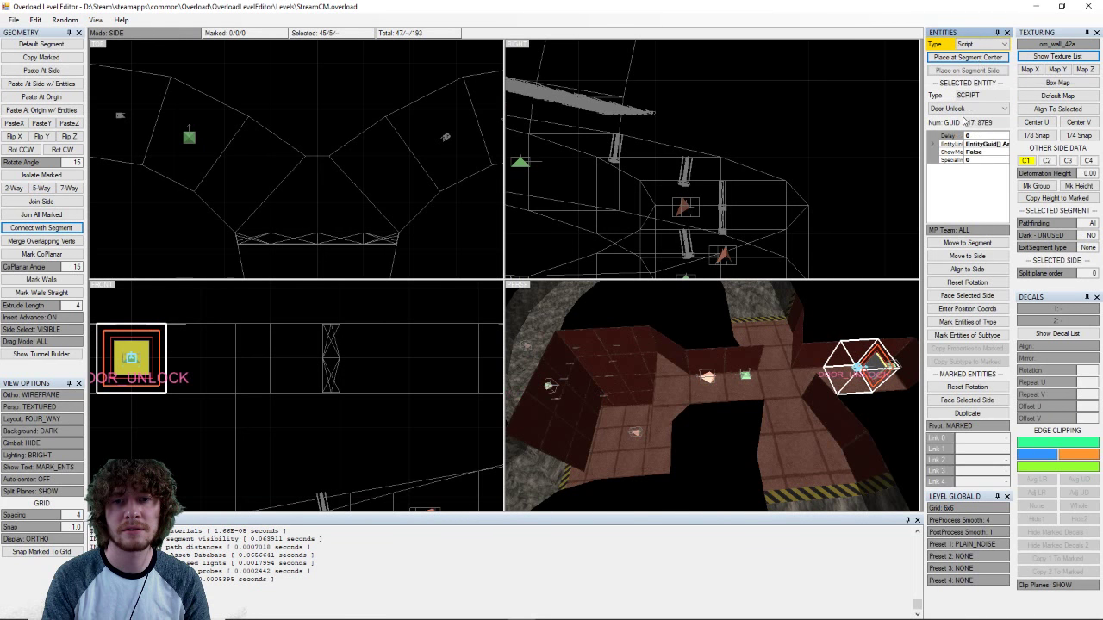
scroll(664, 348, up, 5)
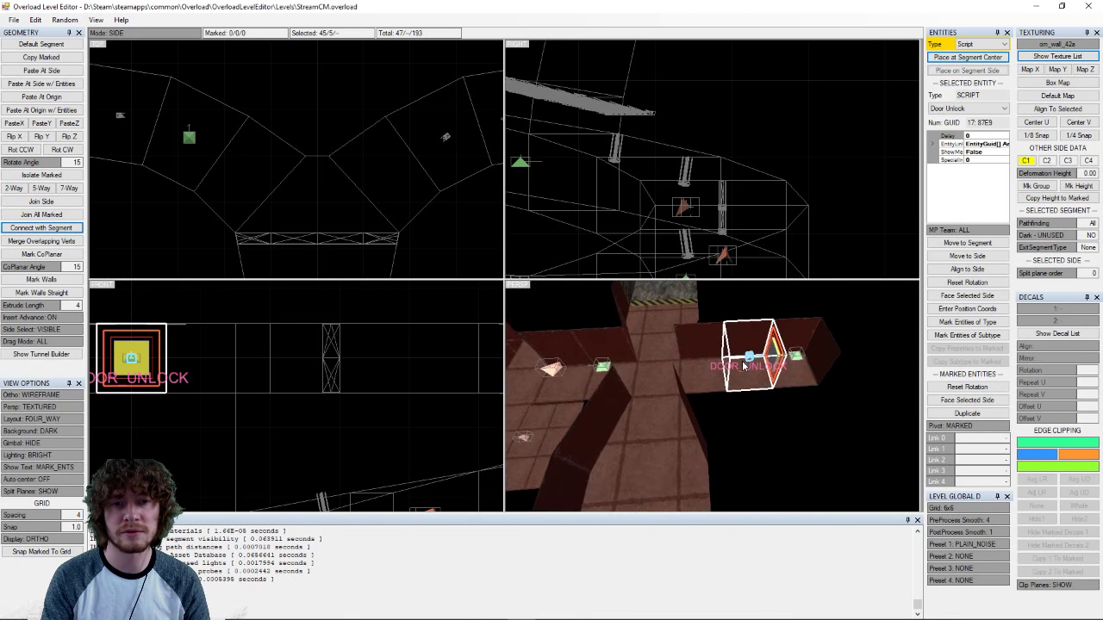
click(969, 109)
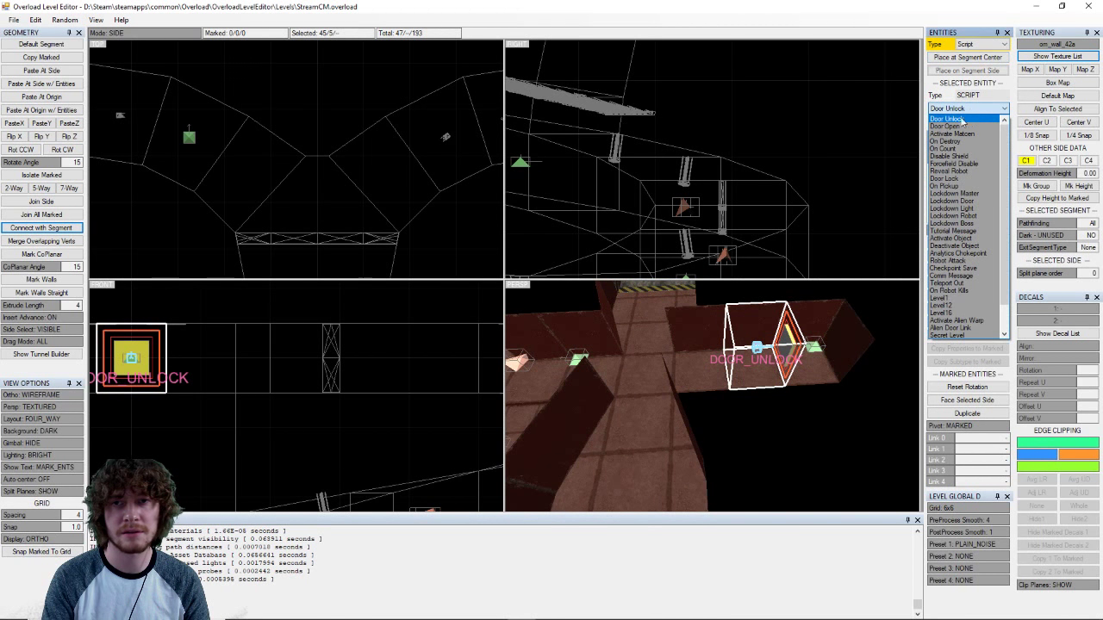
click(969, 109)
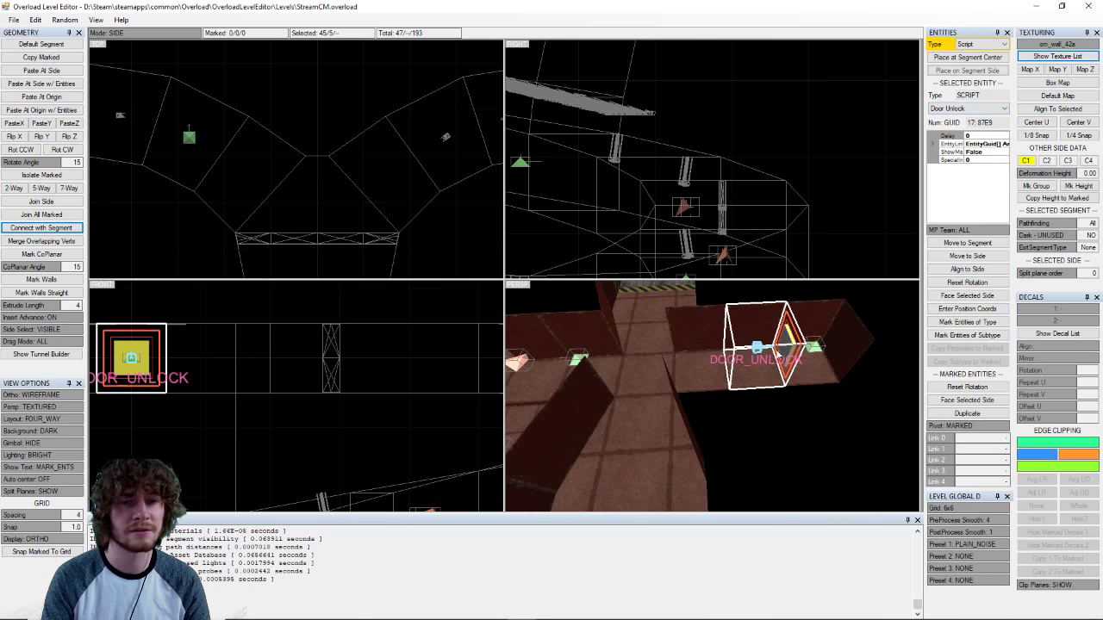
- Select the segment containing the wall switch, place a script entity at its center and set the script to On Destroy
scroll(776, 354, down, 5)
scroll(776, 384, up, 5)
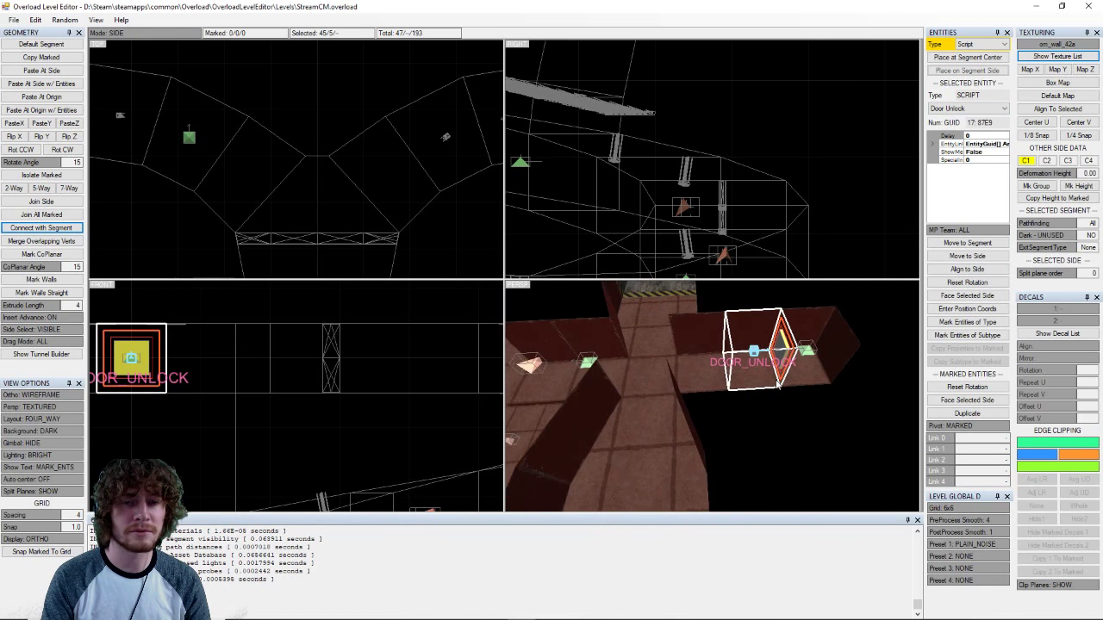
right_drag(778, 387, 778, 387)
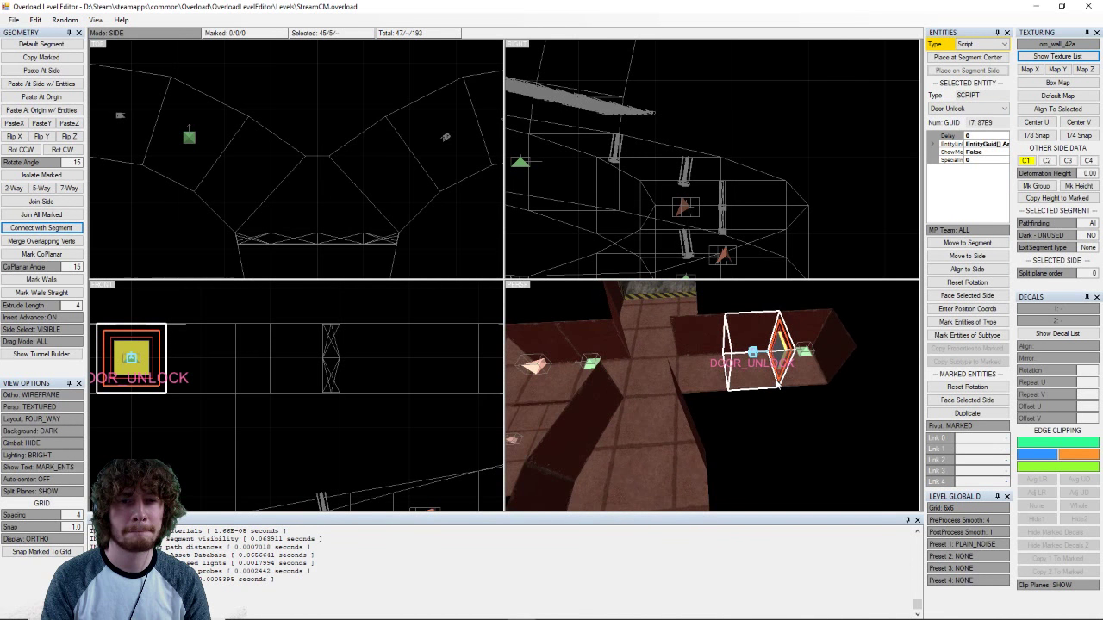
middle_drag(569, 379, 710, 388)
right_drag(709, 385, 699, 384)
click(543, 375)
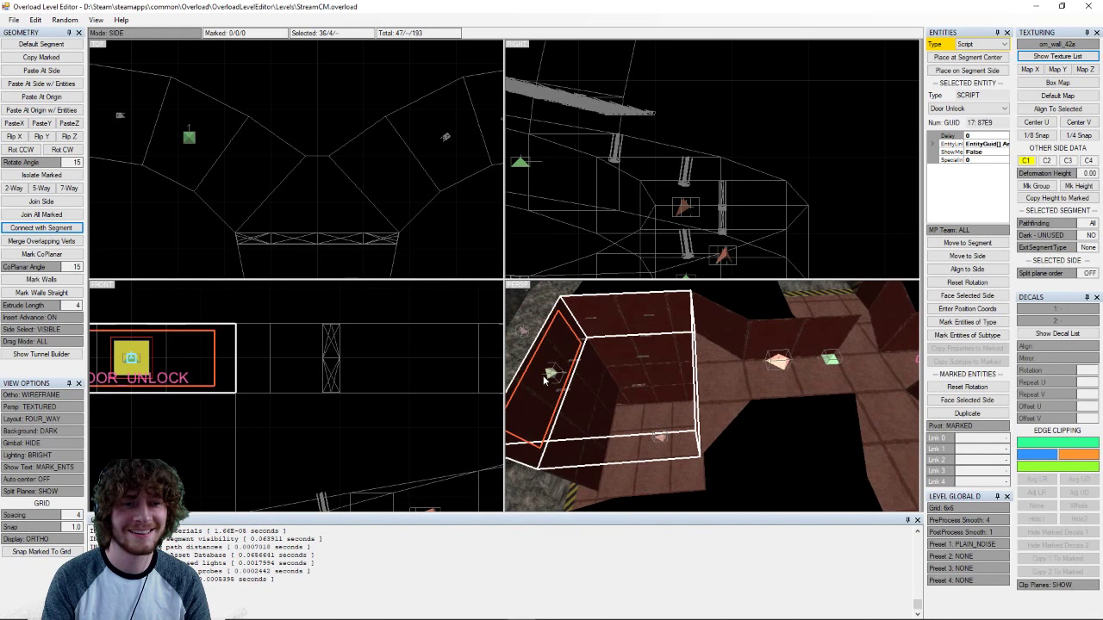
click(978, 57)
click(965, 108)
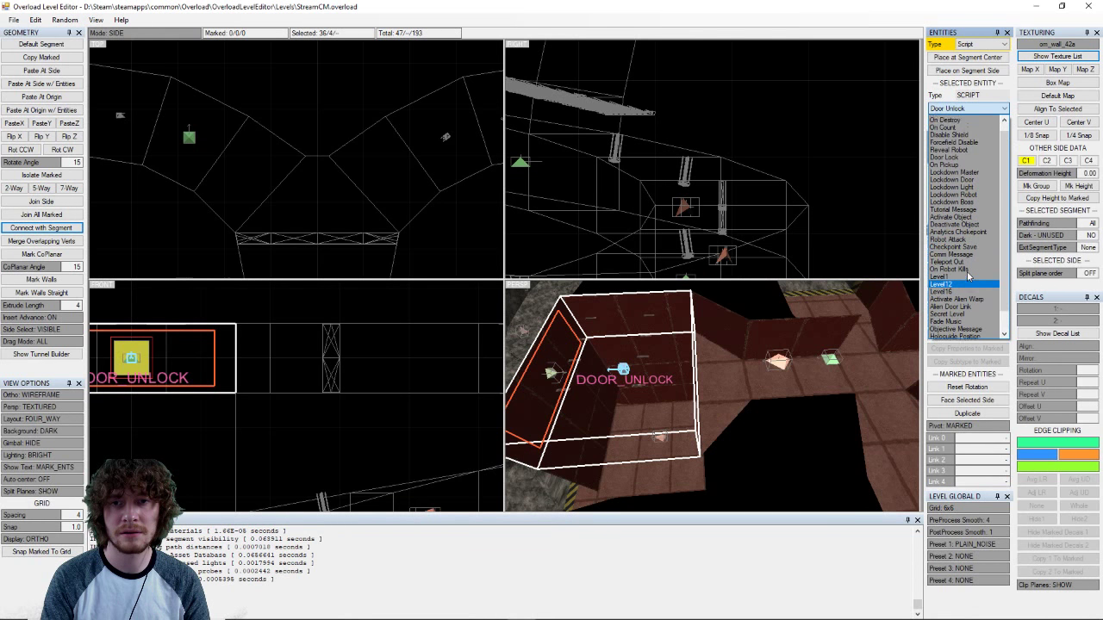
click(946, 142)
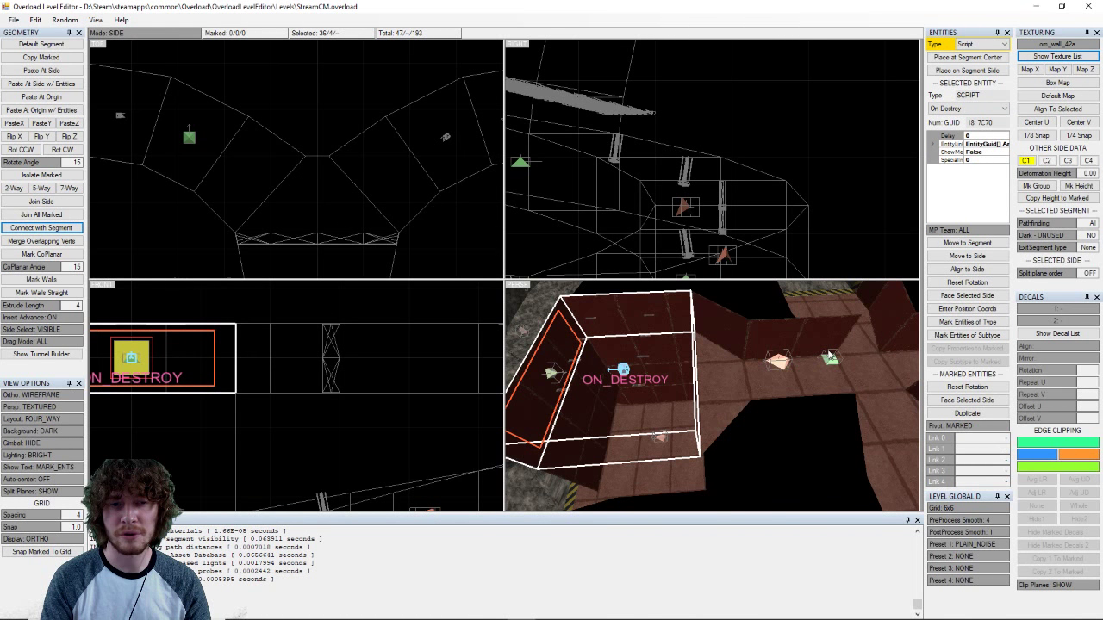
- Switch to entity editing and mark all entities in the level to show their labels
key(a)
key(a)
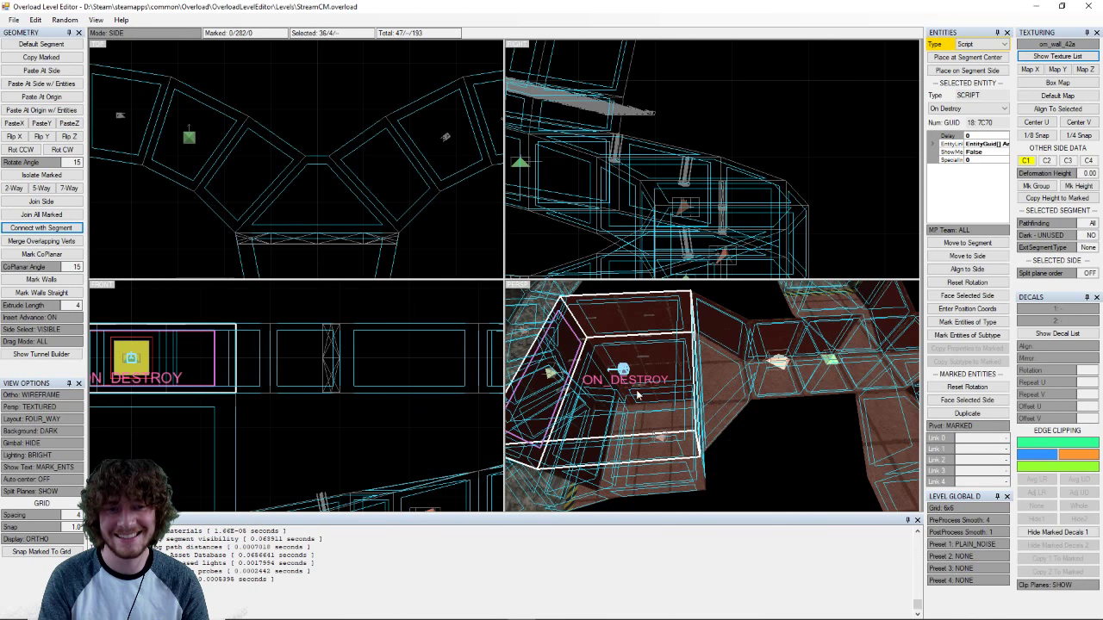
key(4)
key(a)
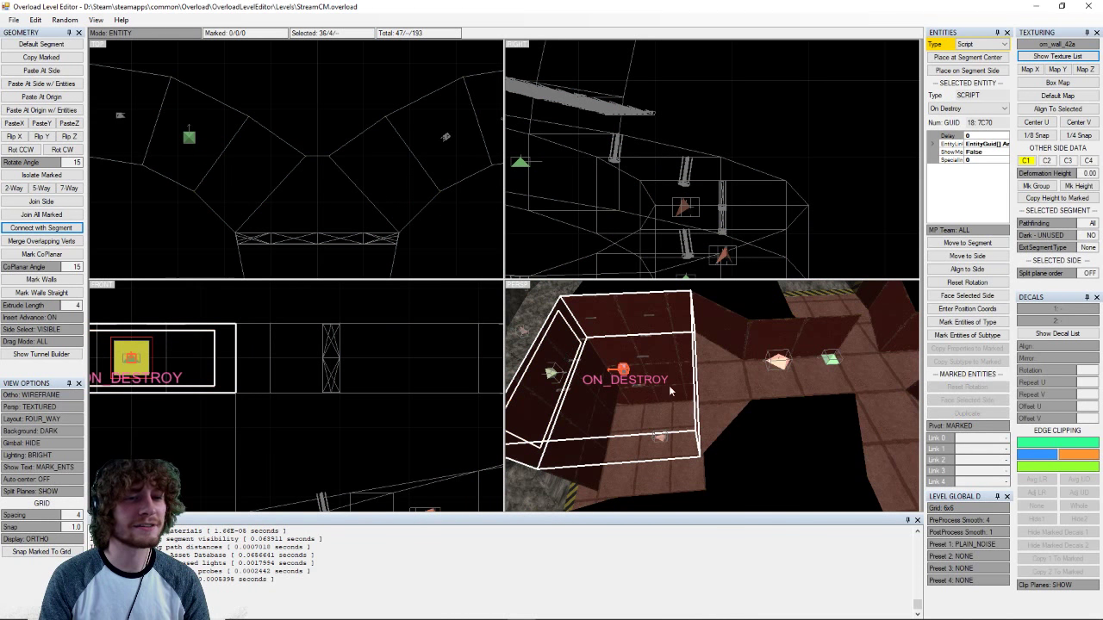
key(a)
key(a)
scroll(782, 441, down, 1)
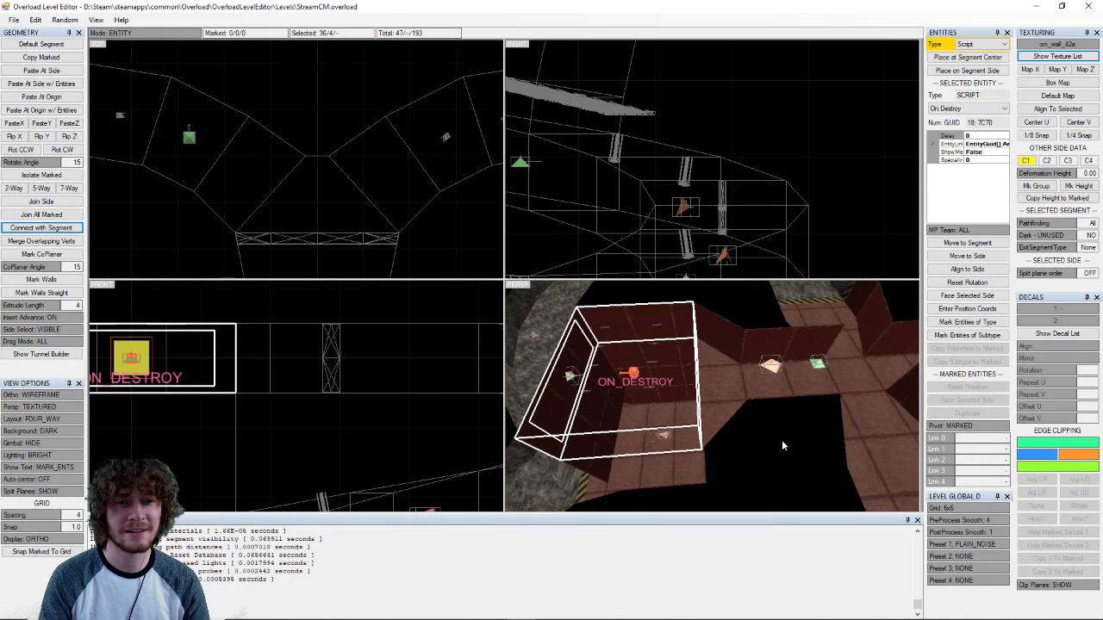
key(a)
scroll(782, 446, down, 3)
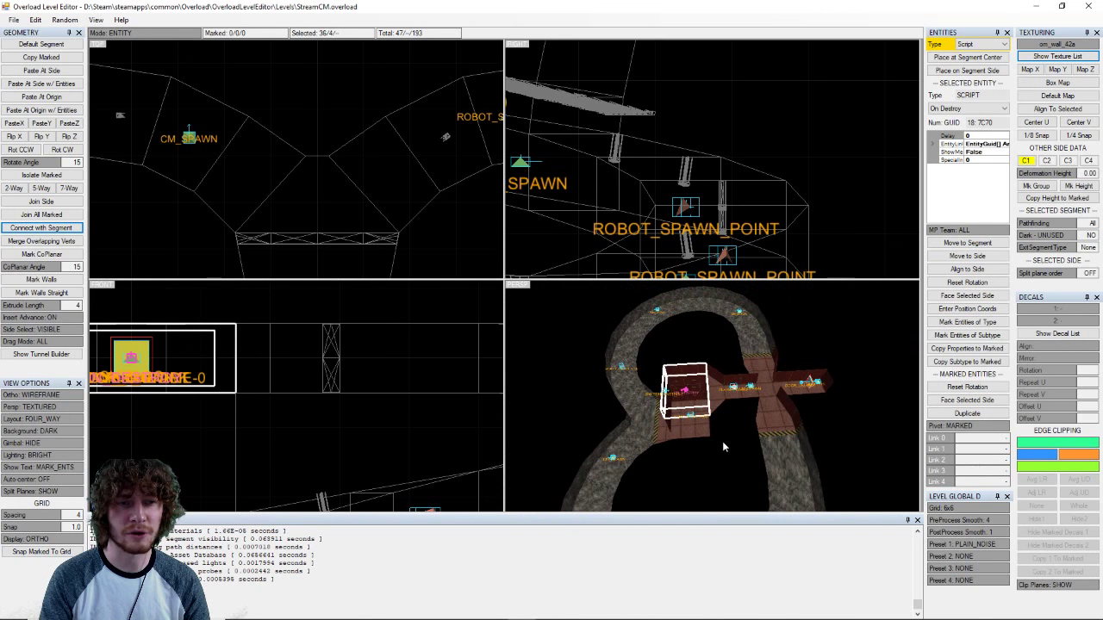
key(a)
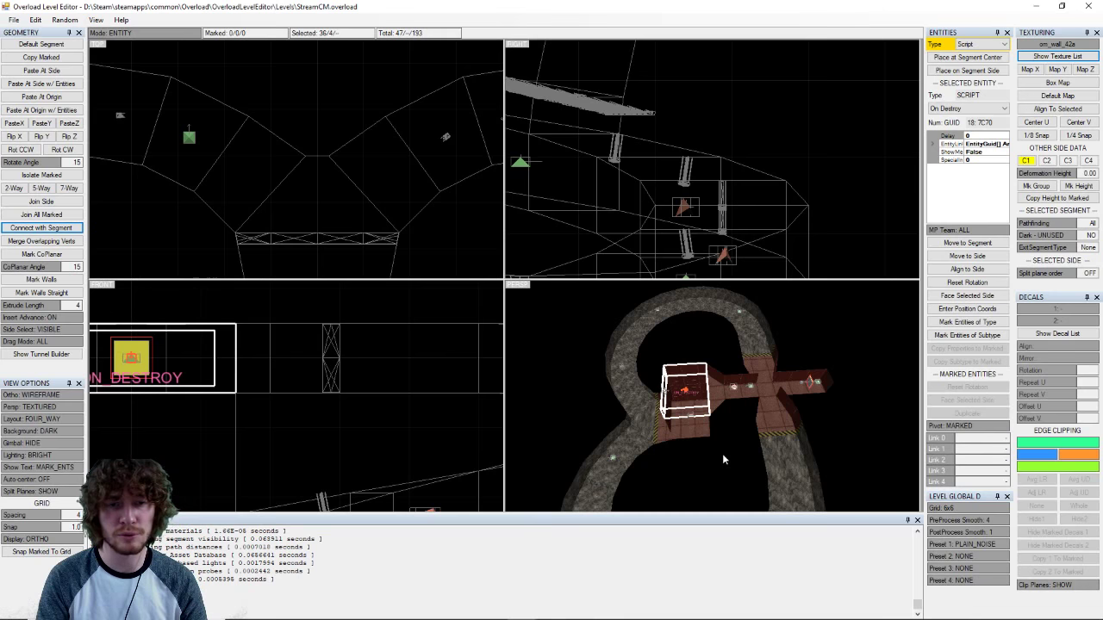
key(ctrl+a)
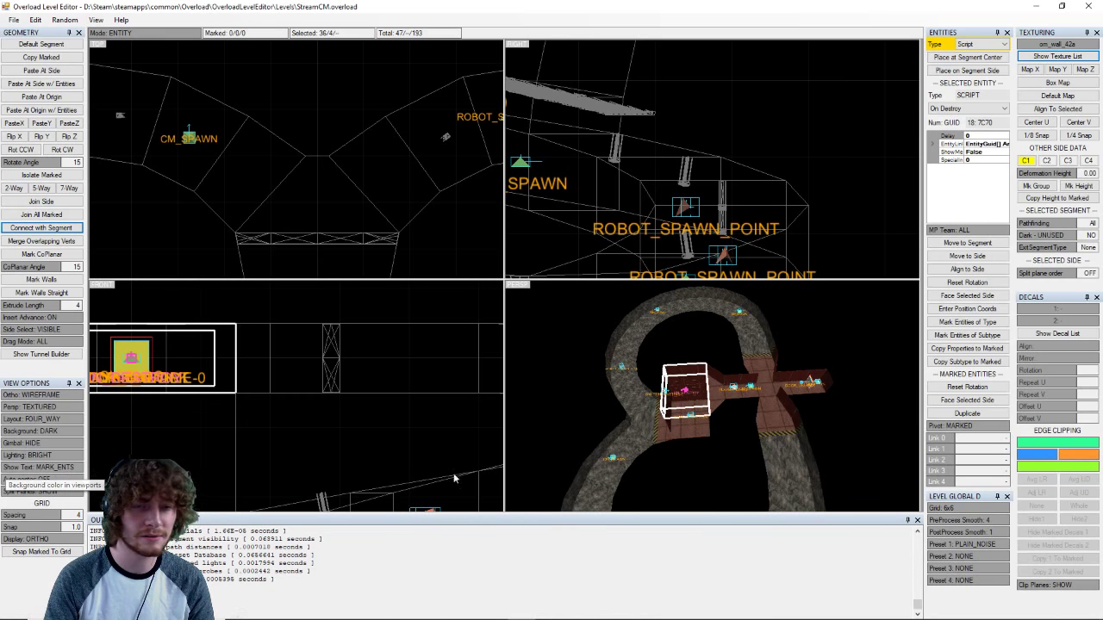
- Examine the labelled spawn points and other entities around the tunnel loop and rooms, and clear all entity marks
scroll(754, 438, up, 4)
middle_drag(735, 365, 666, 479)
right_drag(666, 473, 720, 446)
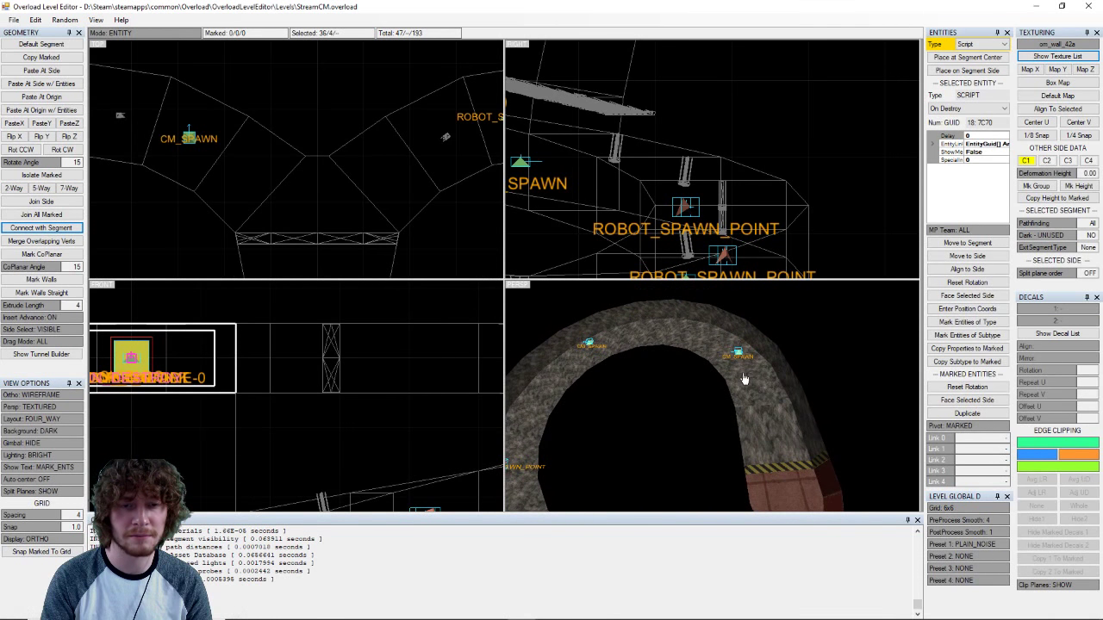
right_drag(744, 379, 726, 370)
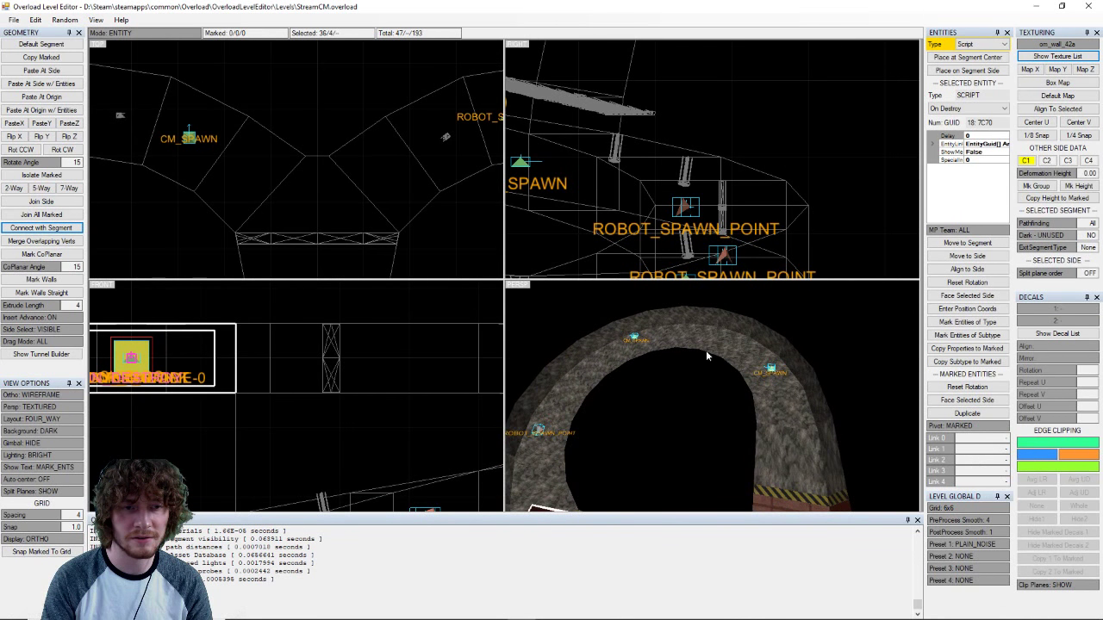
right_drag(650, 342, 691, 343)
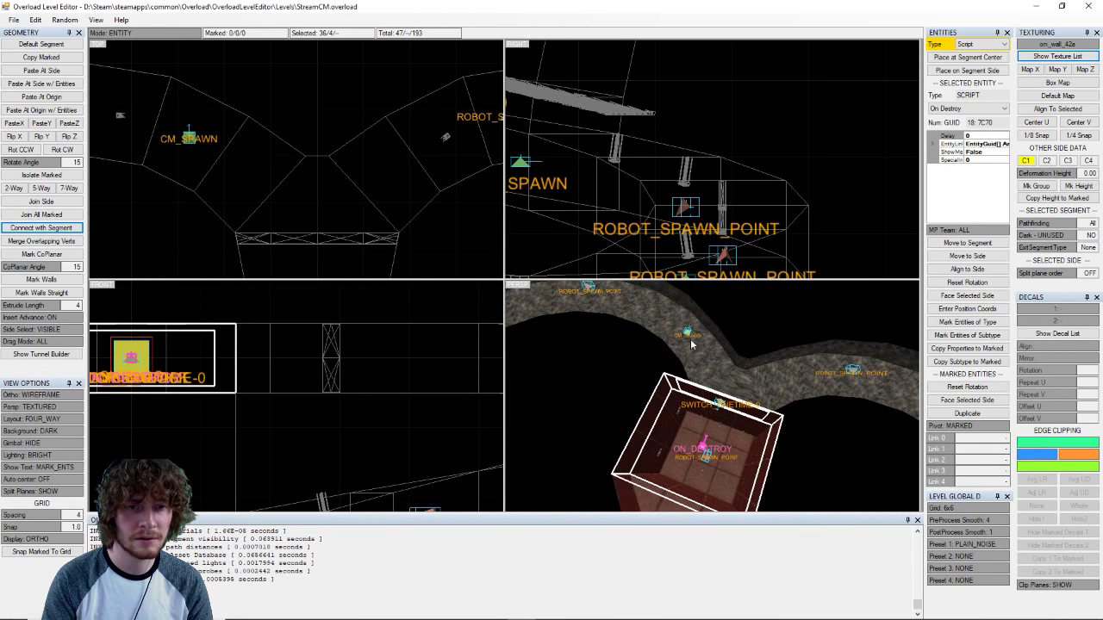
right_drag(585, 313, 729, 417)
scroll(718, 442, down, 2)
middle_drag(827, 425, 697, 405)
scroll(698, 406, down, 3)
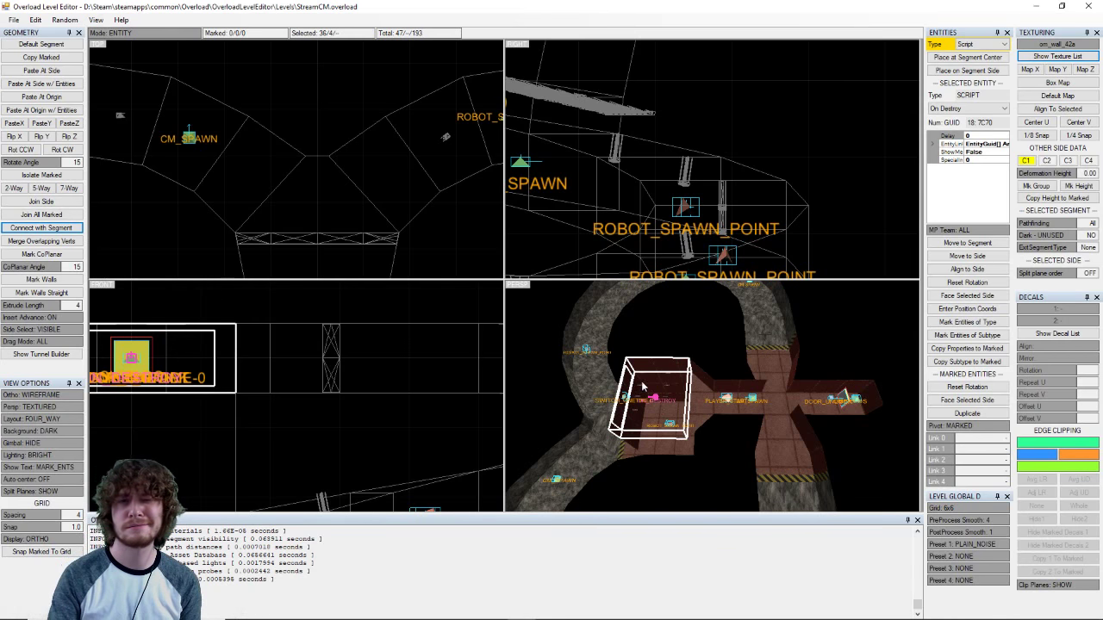
scroll(702, 394, up, 3)
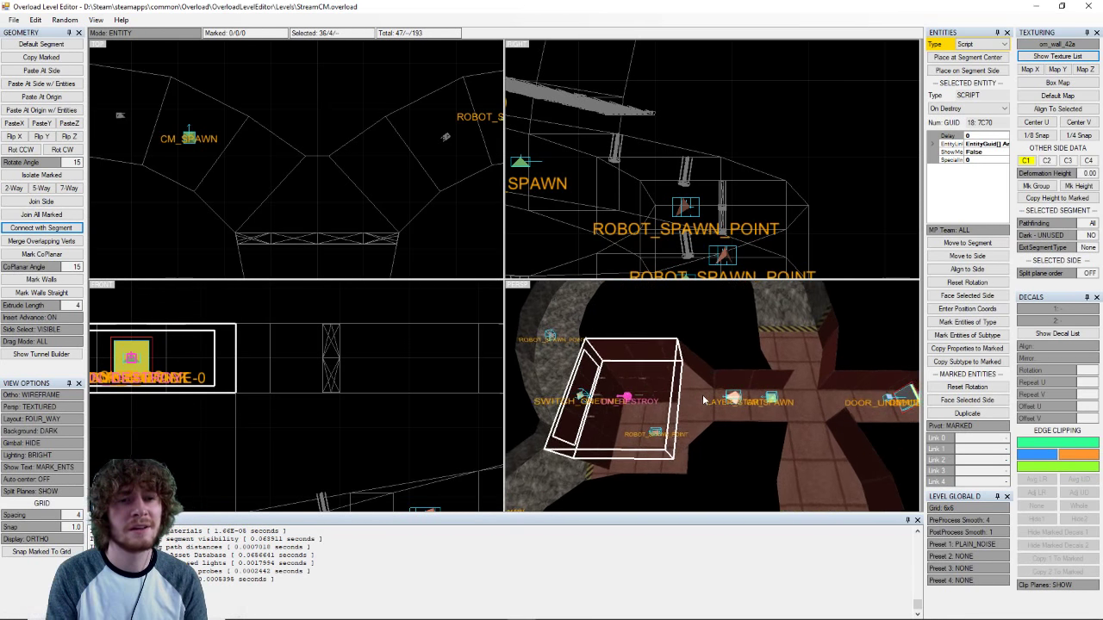
middle_drag(650, 423, 697, 436)
key(a)
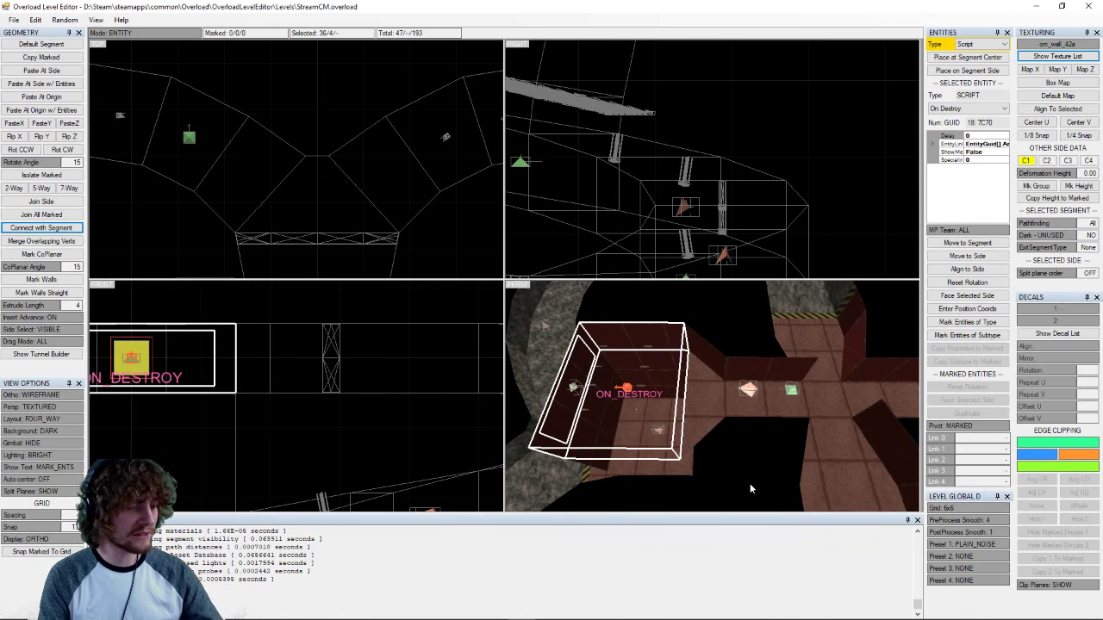
- Select the Switch Onetime prop and the On Destroy script in the switch room to inspect their properties and links
scroll(706, 434, down, 2)
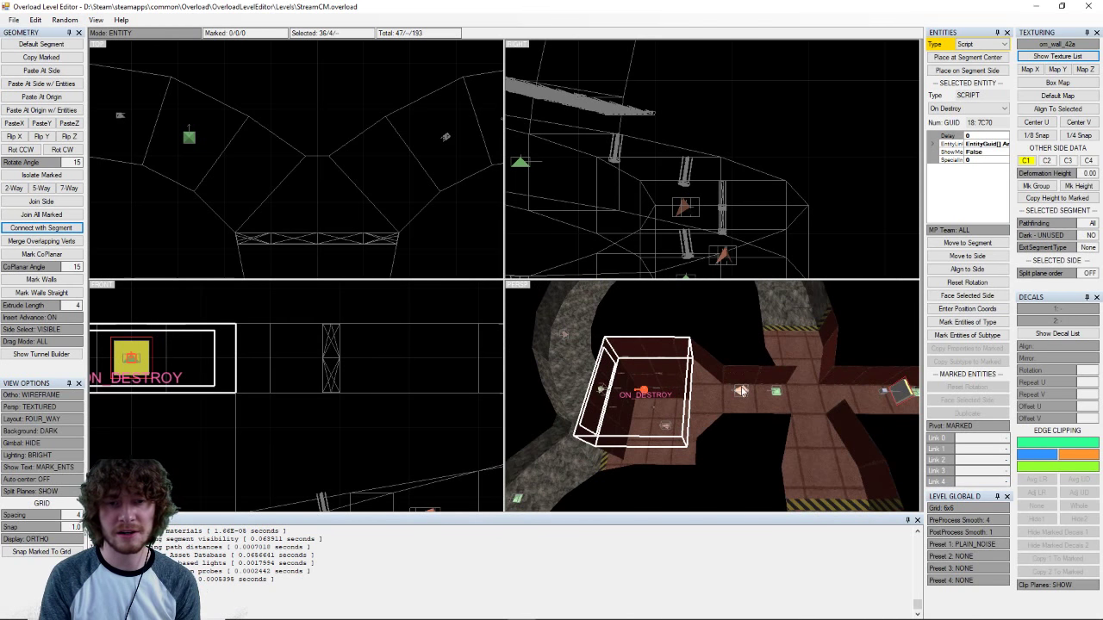
scroll(655, 437, up, 4)
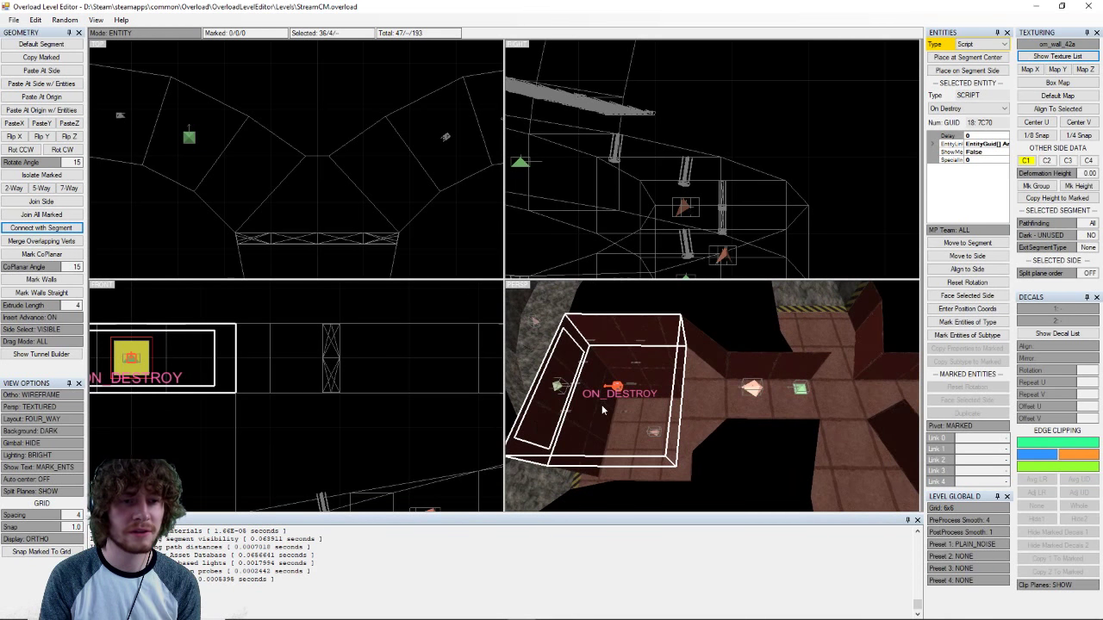
middle_drag(602, 405, 625, 405)
click(582, 389)
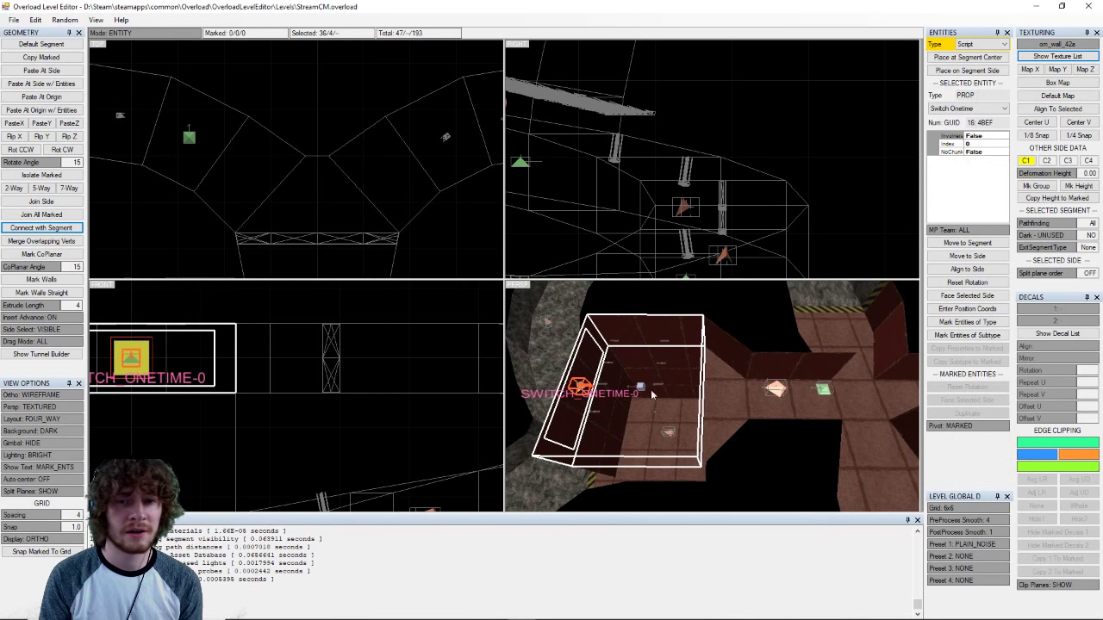
click(642, 388)
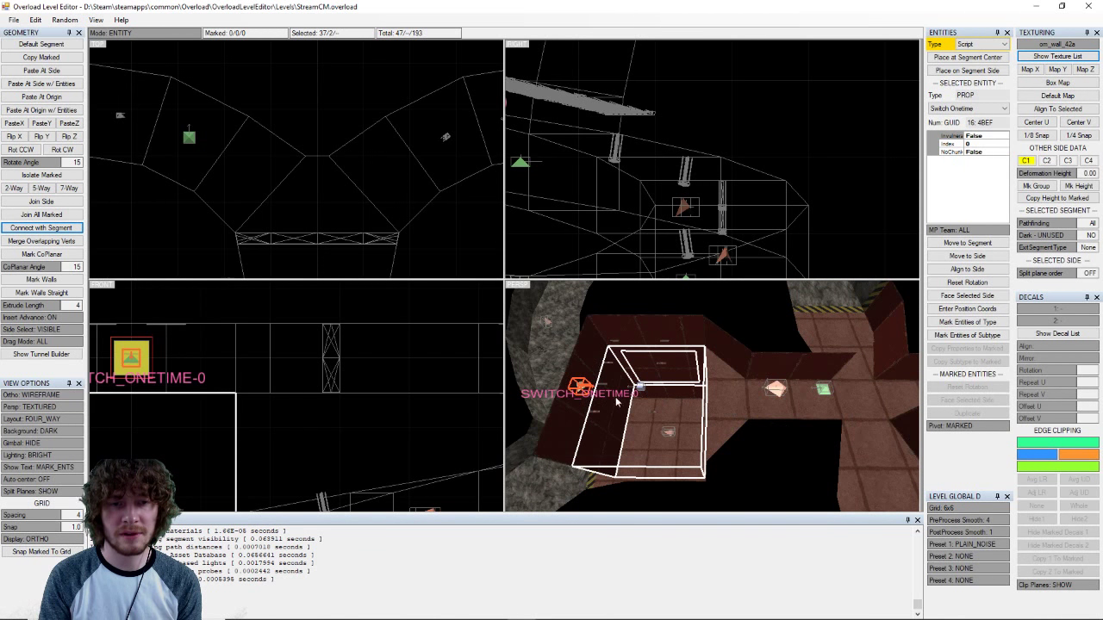
click(644, 390)
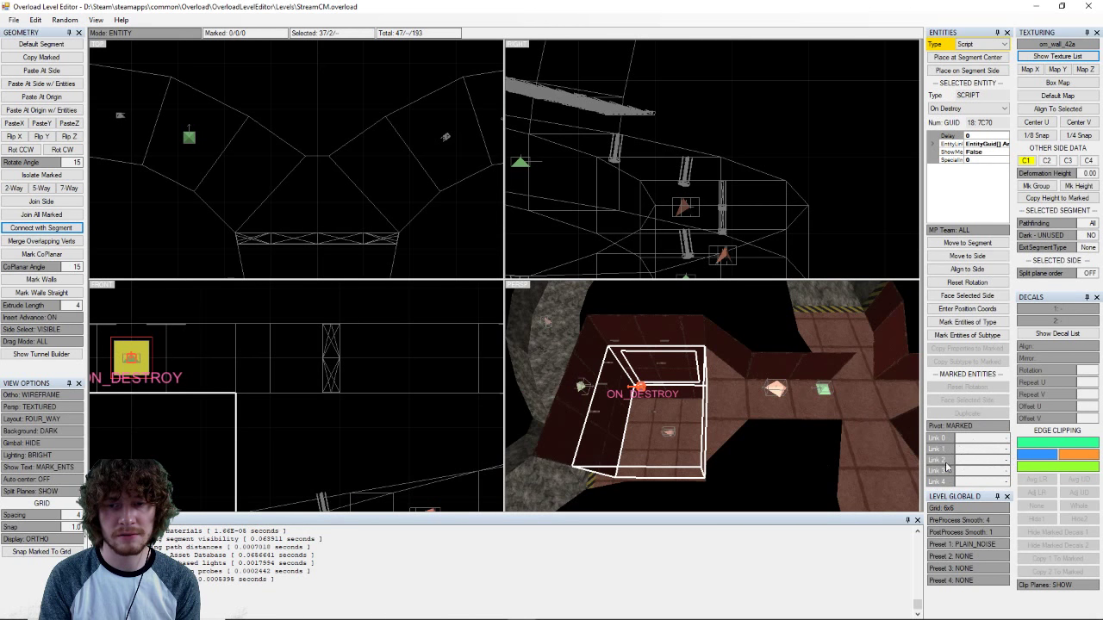
- Select the Door Unlock script entity in front of the locked door to inspect its links
middle_drag(697, 429, 664, 425)
scroll(671, 417, down, 3)
right_drag(670, 418, 844, 410)
click(859, 396)
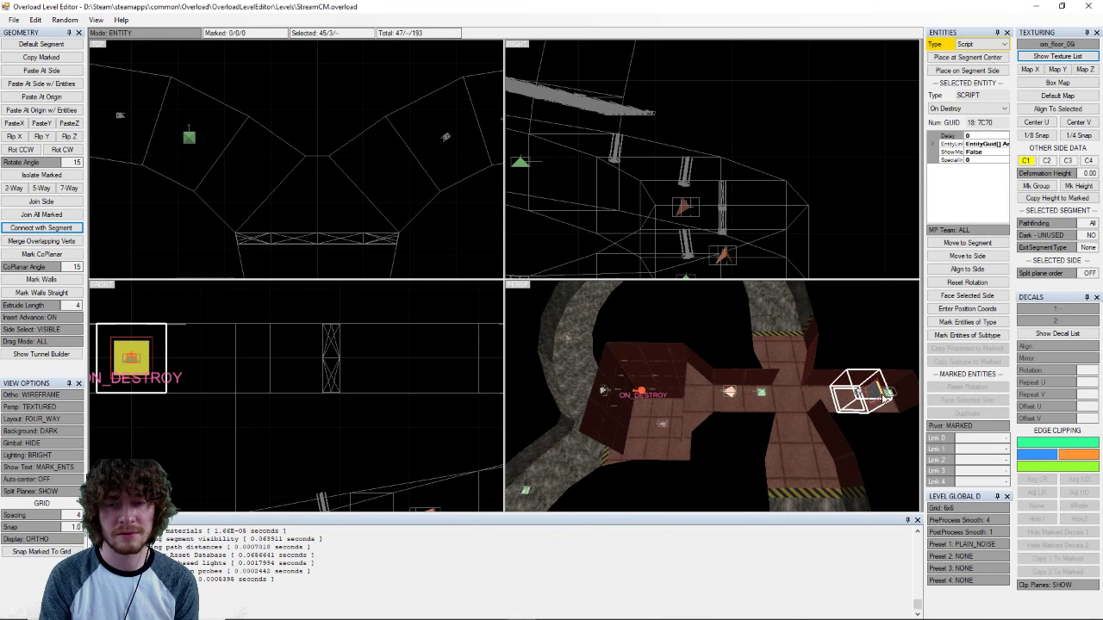
click(860, 394)
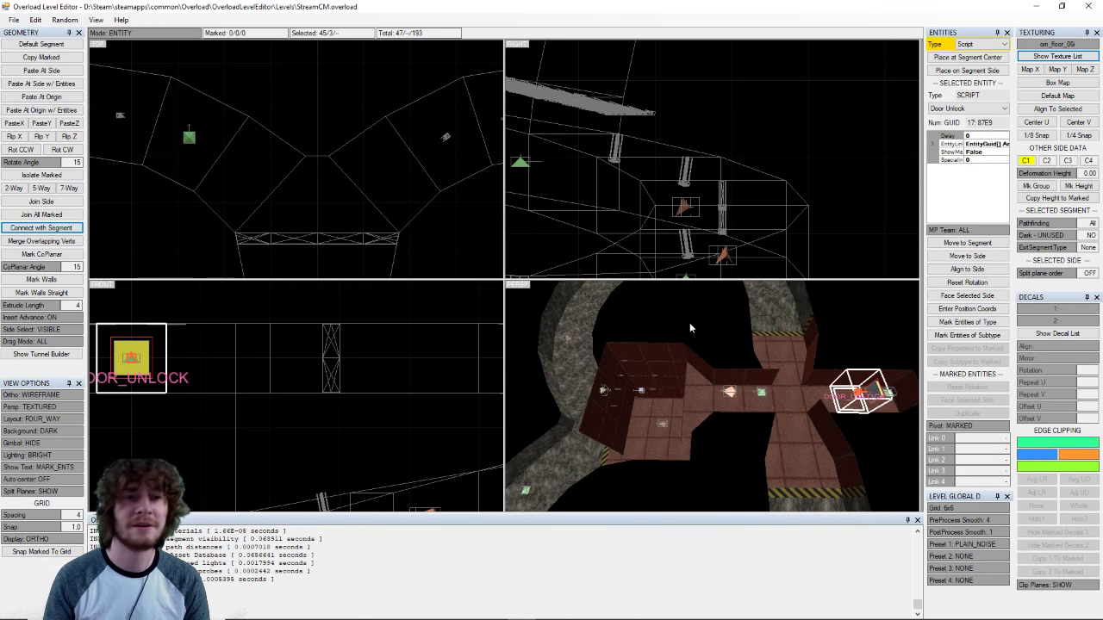
- Assign the Switch Onetime prop as Link 0 of the On Destroy script in the switch room
click(693, 376)
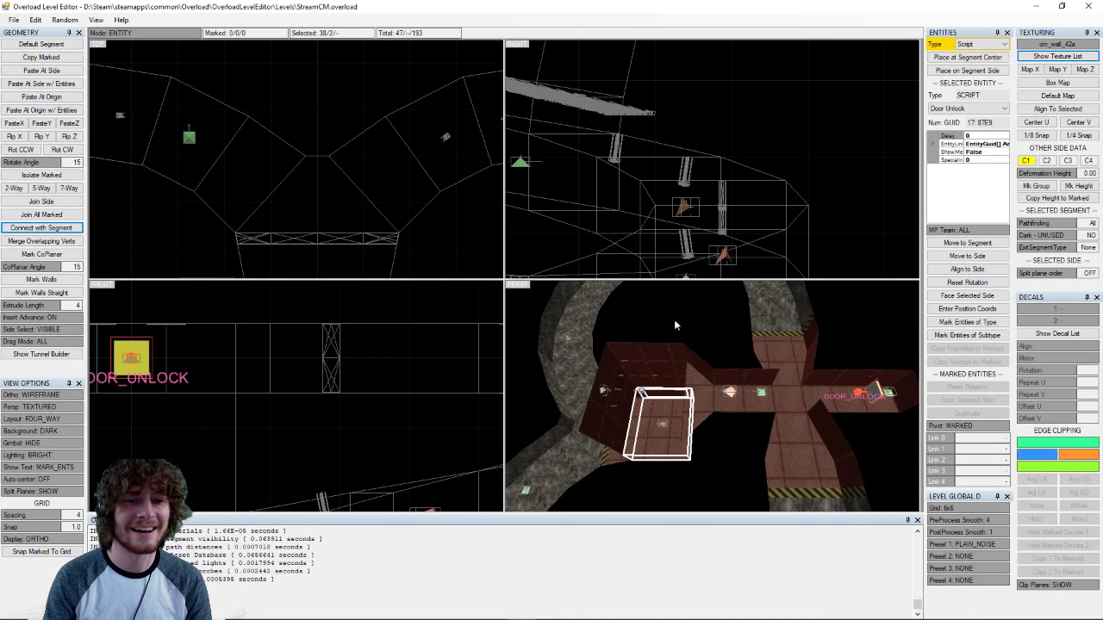
middle_drag(684, 348, 716, 365)
scroll(716, 365, up, 3)
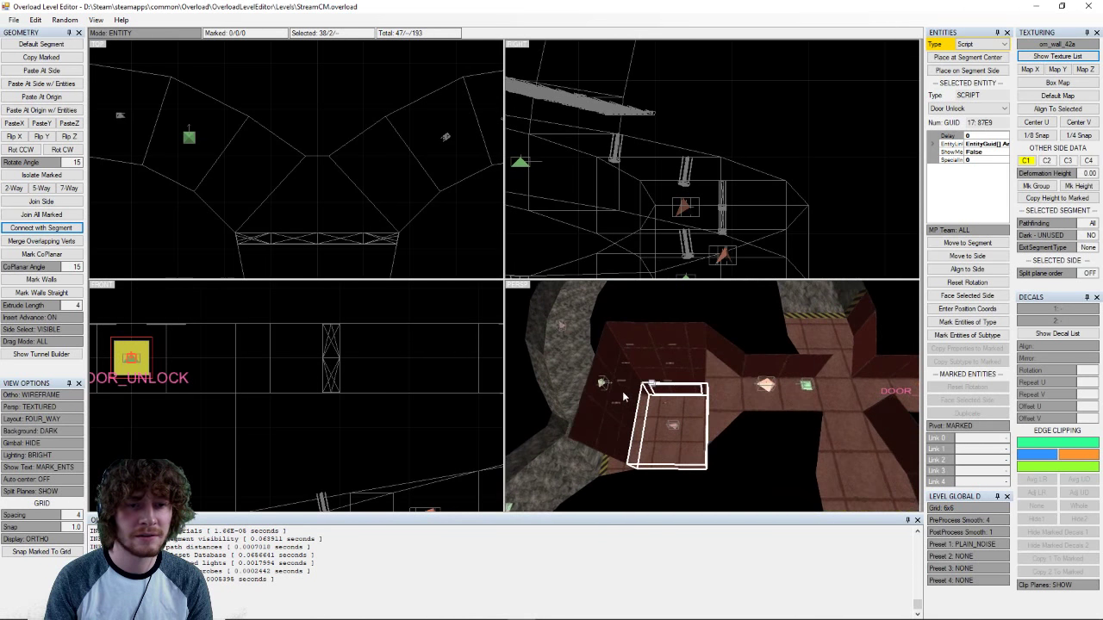
click(585, 382)
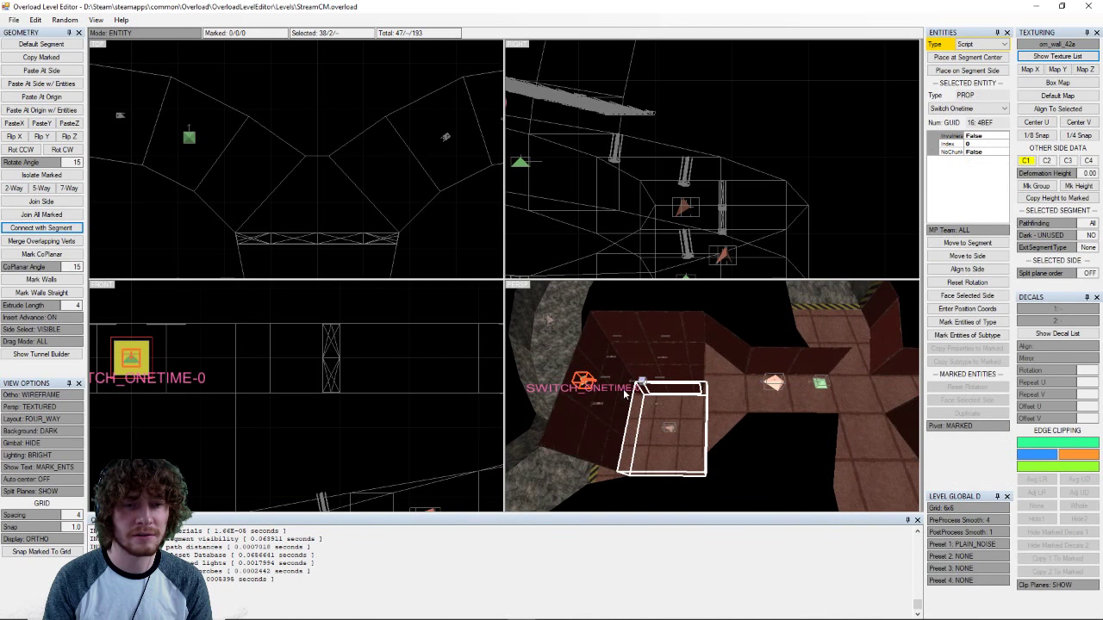
key(space)
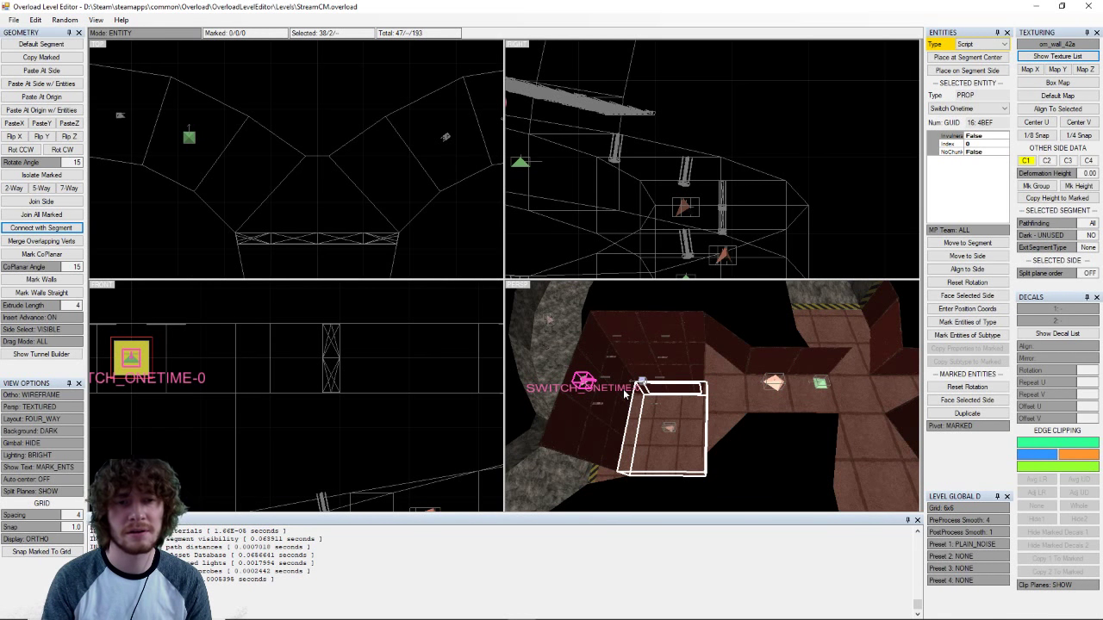
click(641, 387)
click(640, 383)
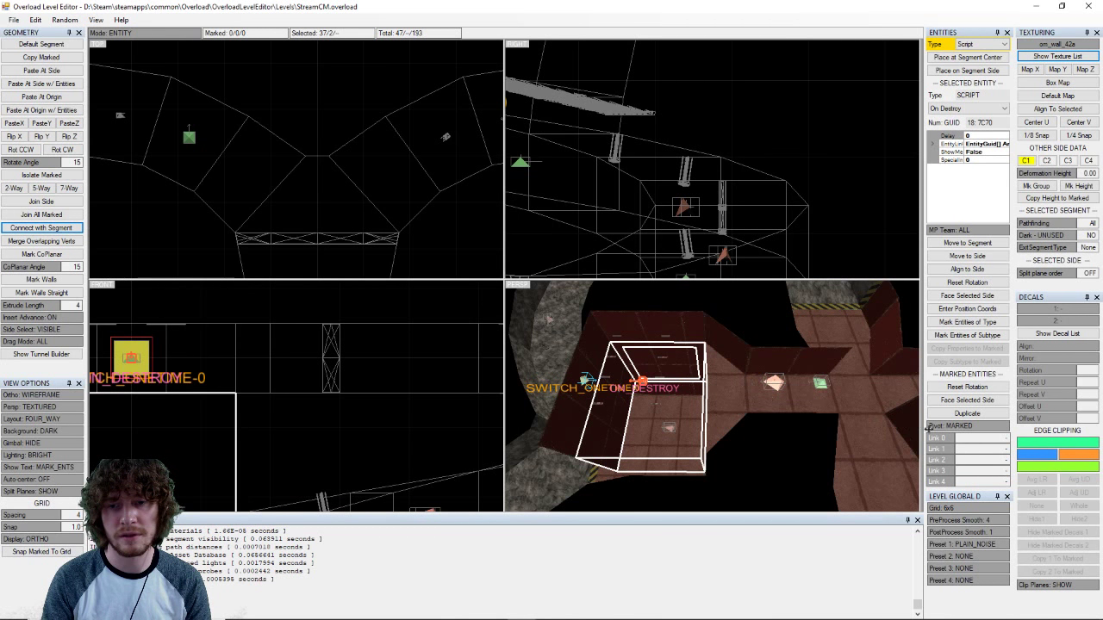
click(978, 440)
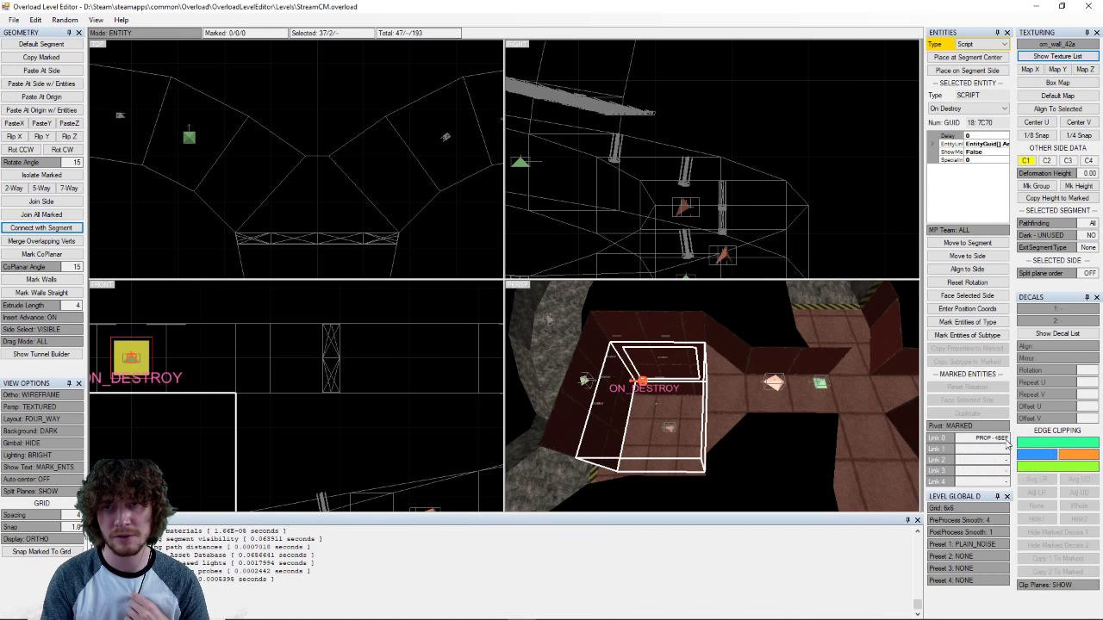
- Compare the Switch Onetime prop's GUID with the entity reference in the On Destroy script's Link 0
click(585, 382)
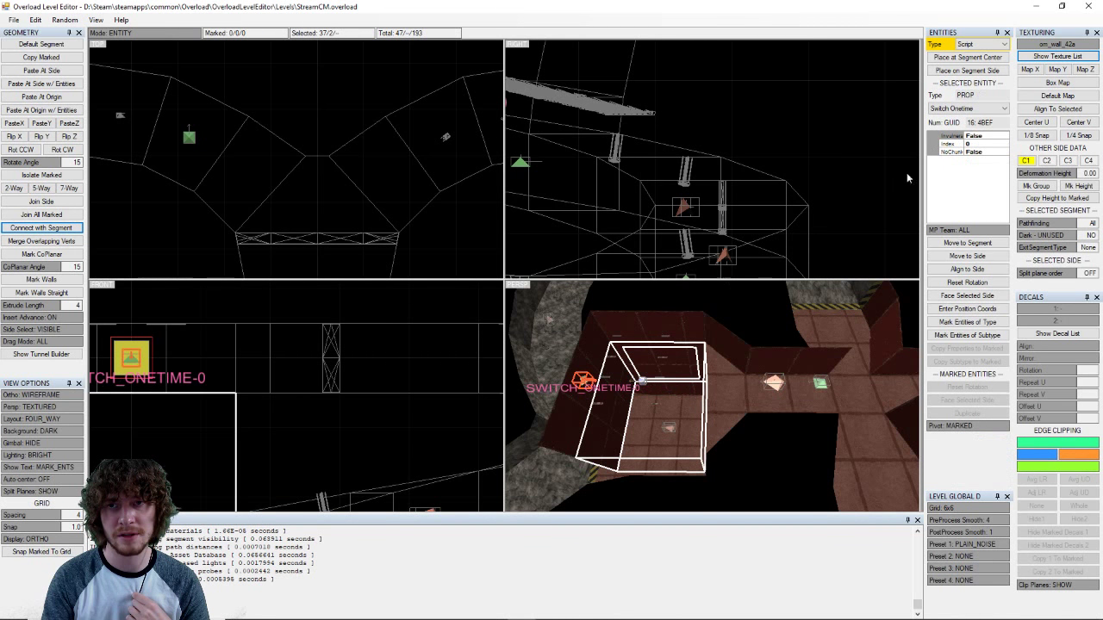
click(644, 386)
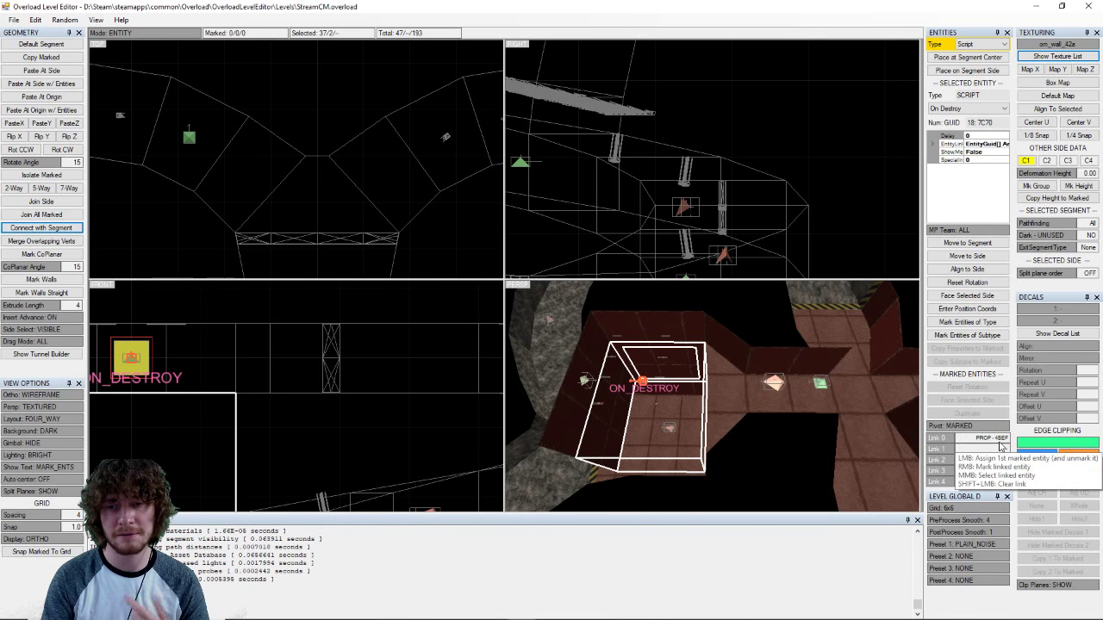
click(584, 381)
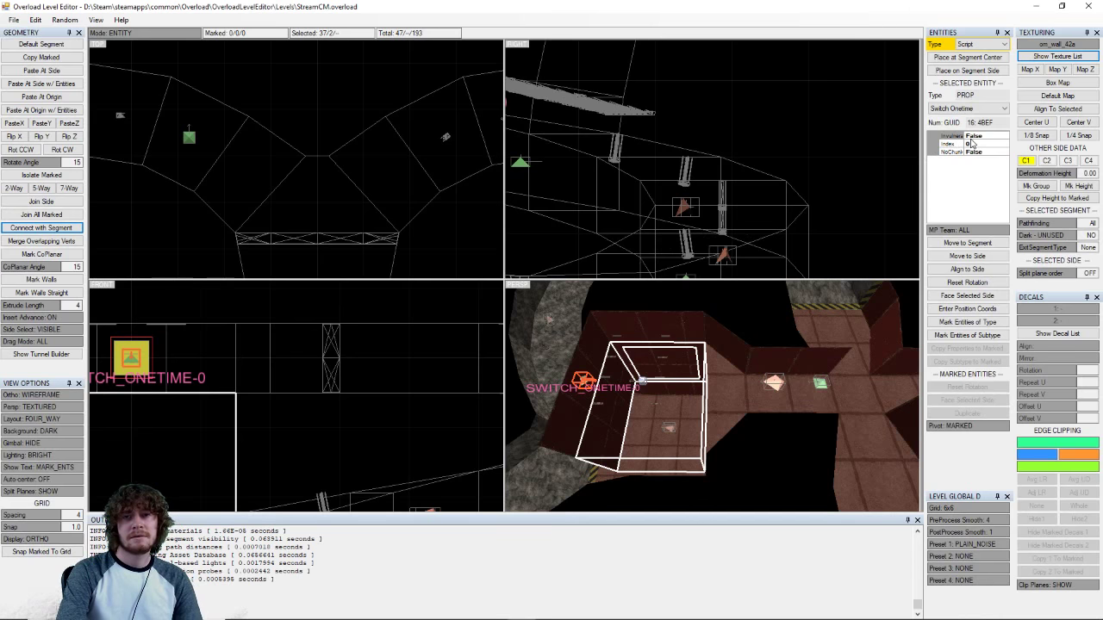
click(642, 384)
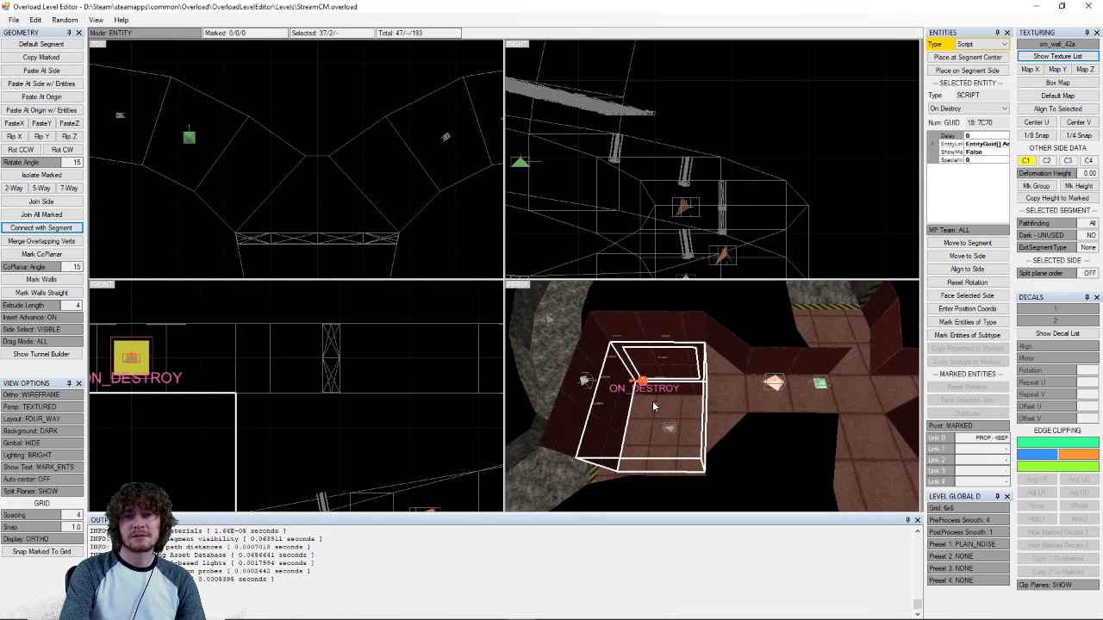
- Assign the Door Unlock script in front of the locked door as Link 1 of the On Destroy script
right_drag(652, 401, 696, 409)
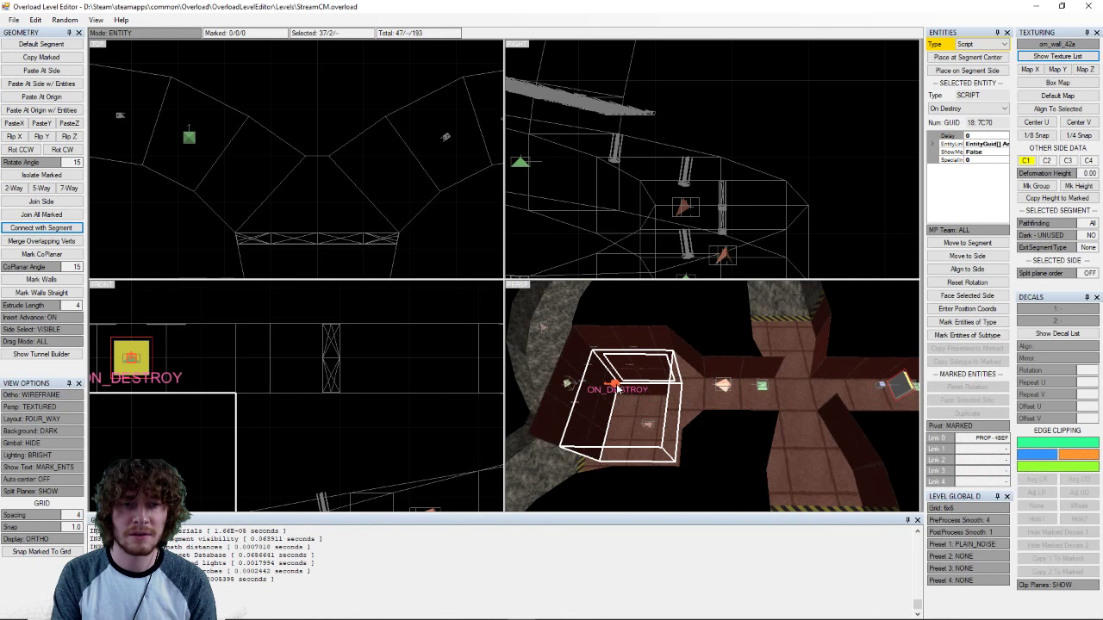
click(880, 388)
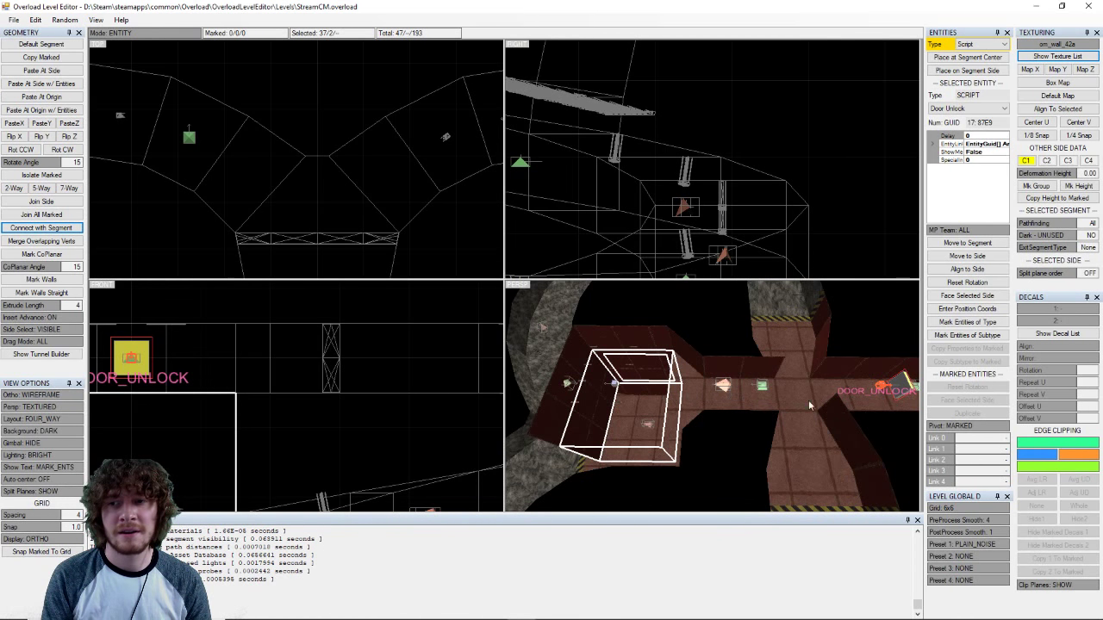
click(876, 390)
click(615, 388)
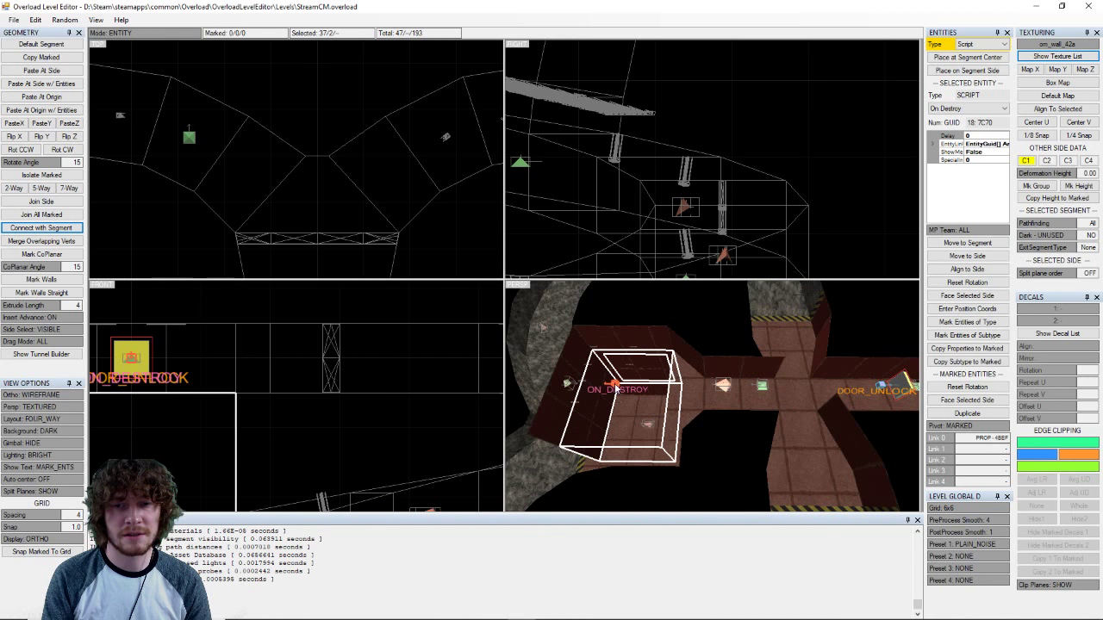
click(981, 450)
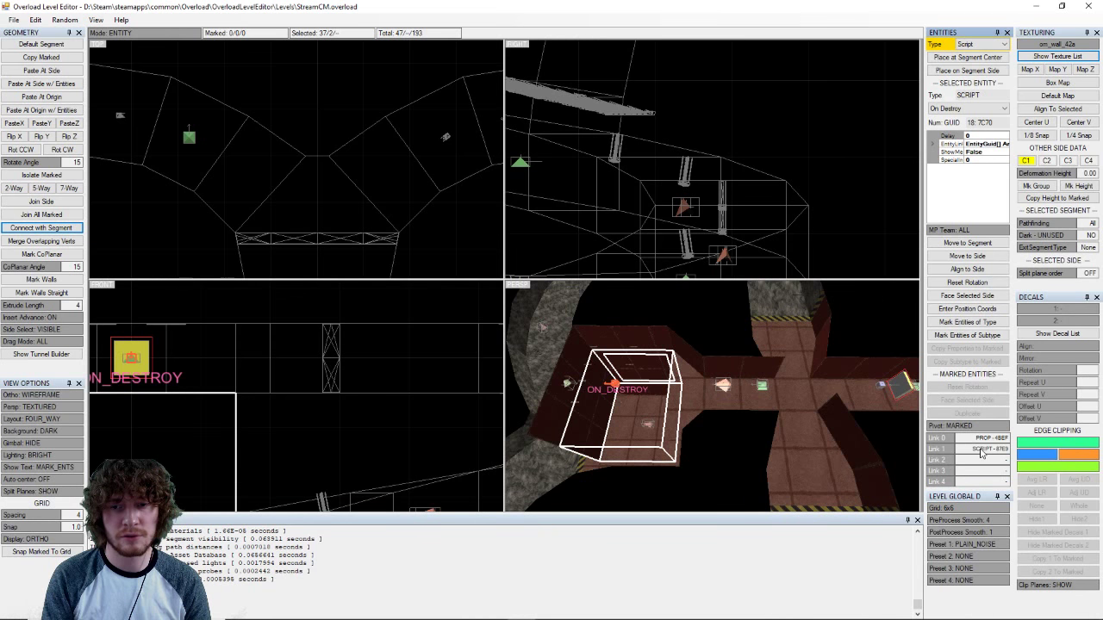
- Assign the locked corridor door as Link 0 of the Door Unlock script
click(881, 388)
click(880, 388)
middle_drag(852, 335, 724, 358)
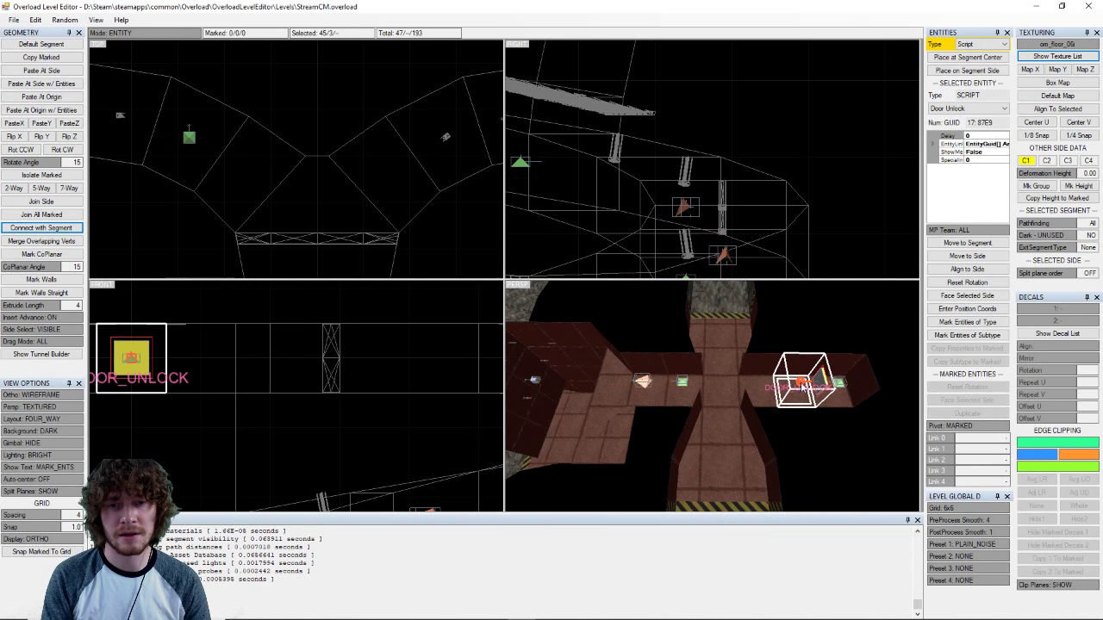
click(821, 383)
key(space)
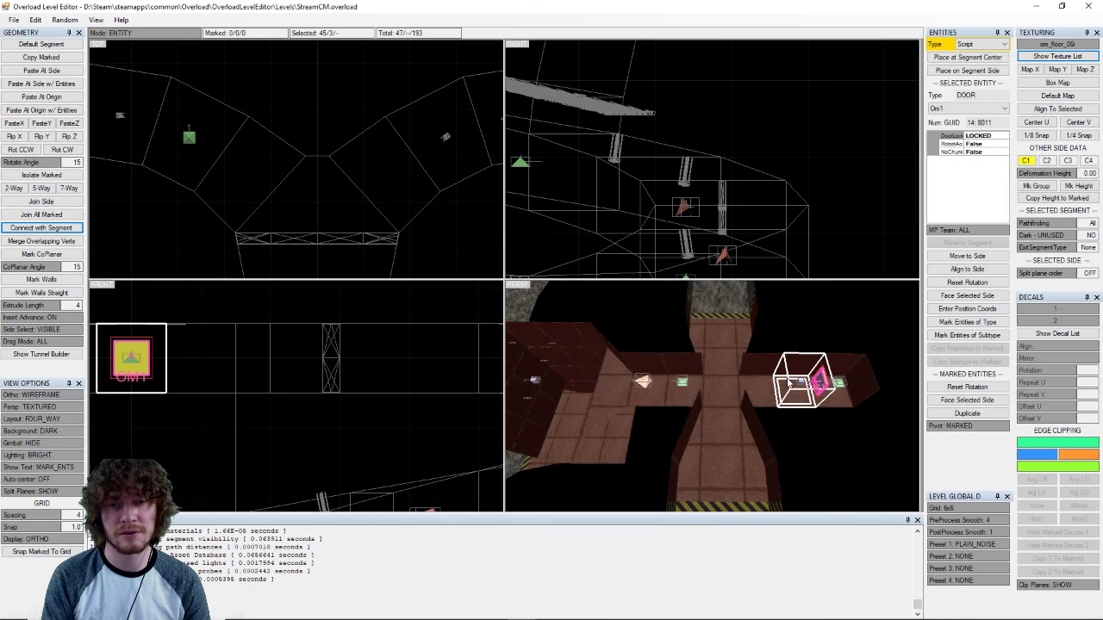
click(802, 385)
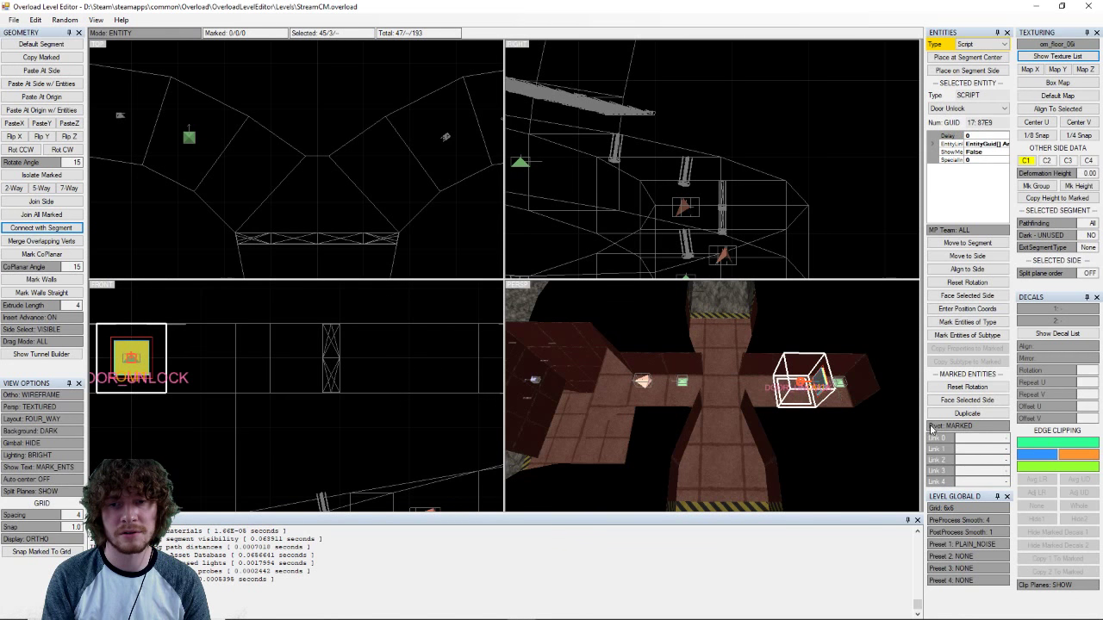
click(987, 440)
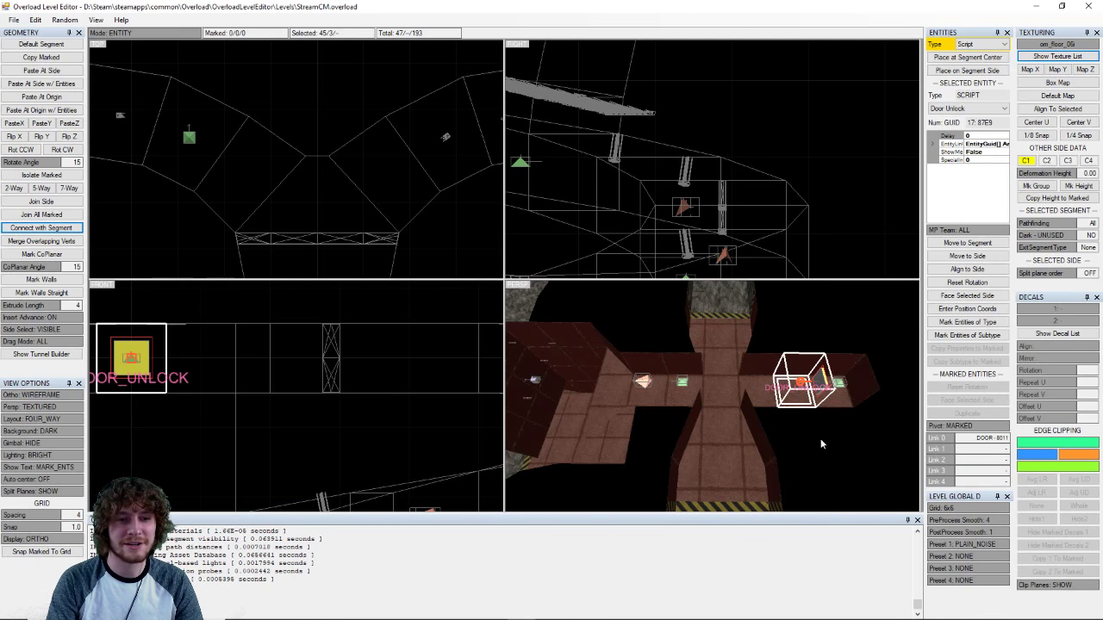
scroll(833, 435, down, 5)
middle_drag(811, 428, 777, 337)
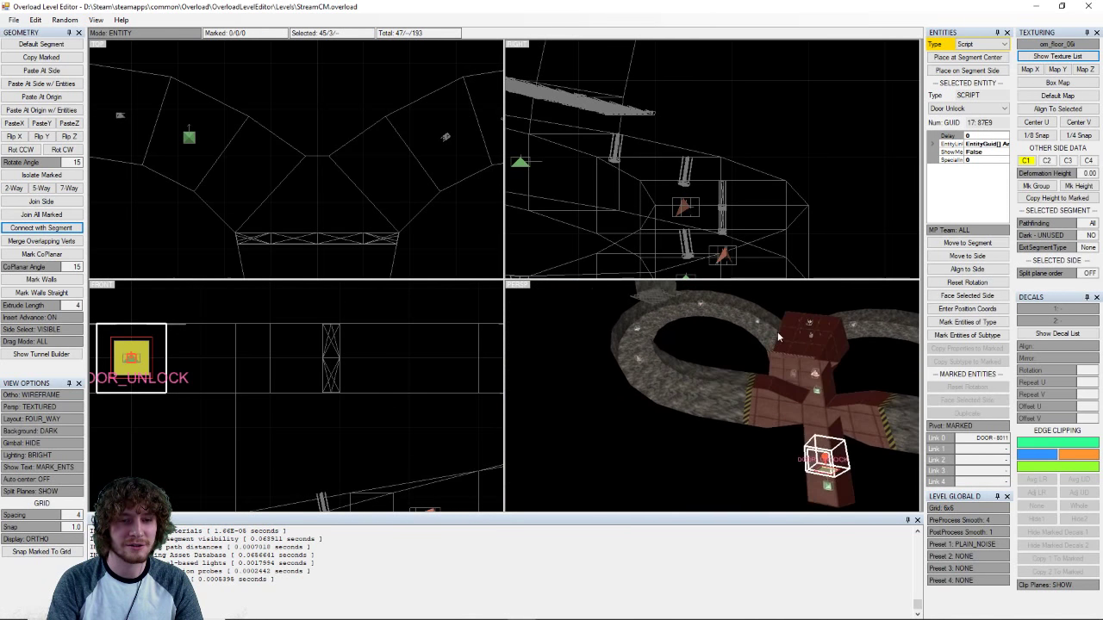
right_drag(779, 338, 685, 406)
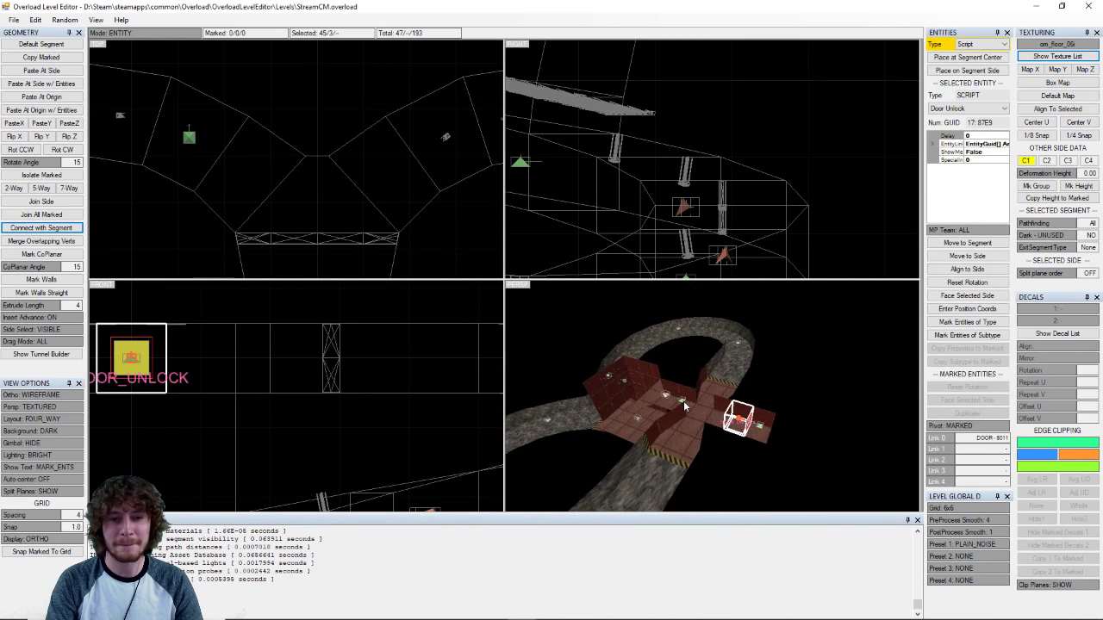
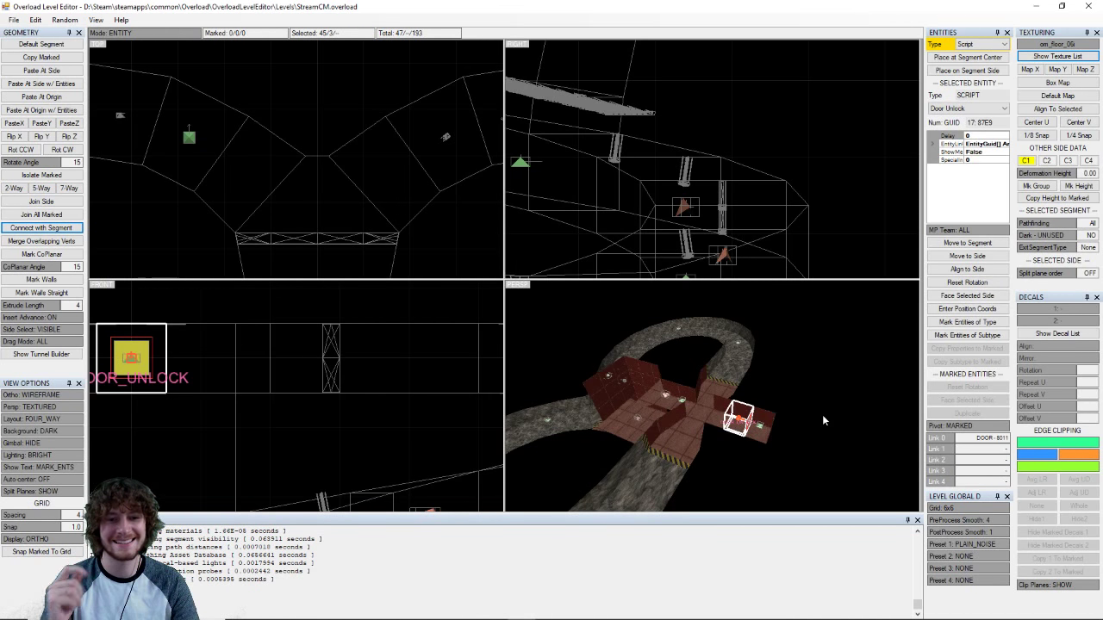
scroll(822, 416, up, 3)
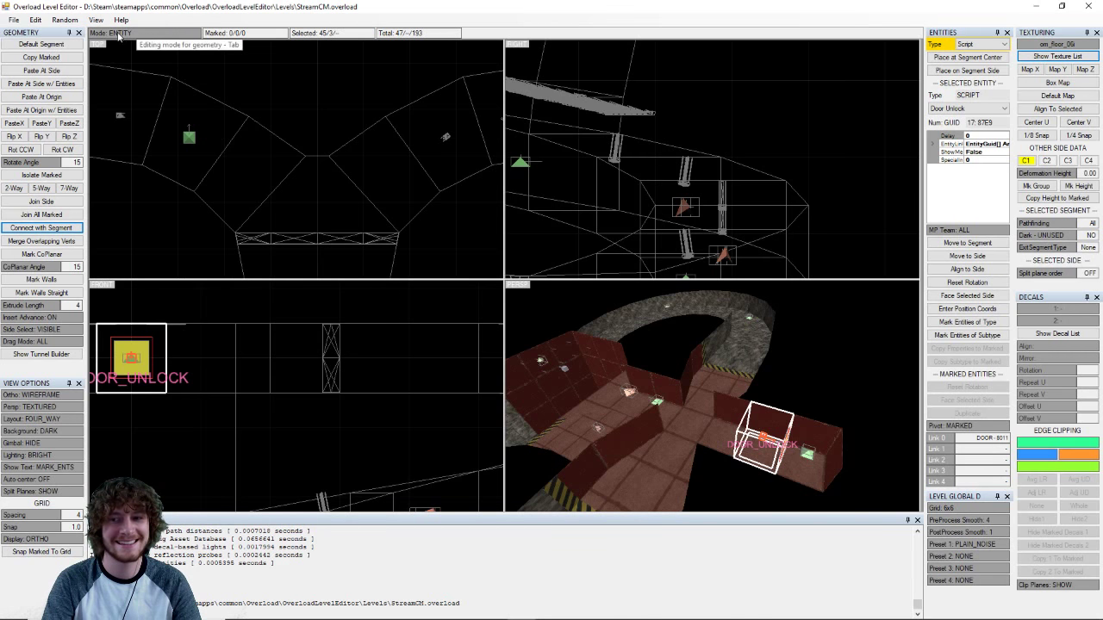
- Export the level for Challenge Mode as StreamCM.cm, replacing the existing file
click(14, 19)
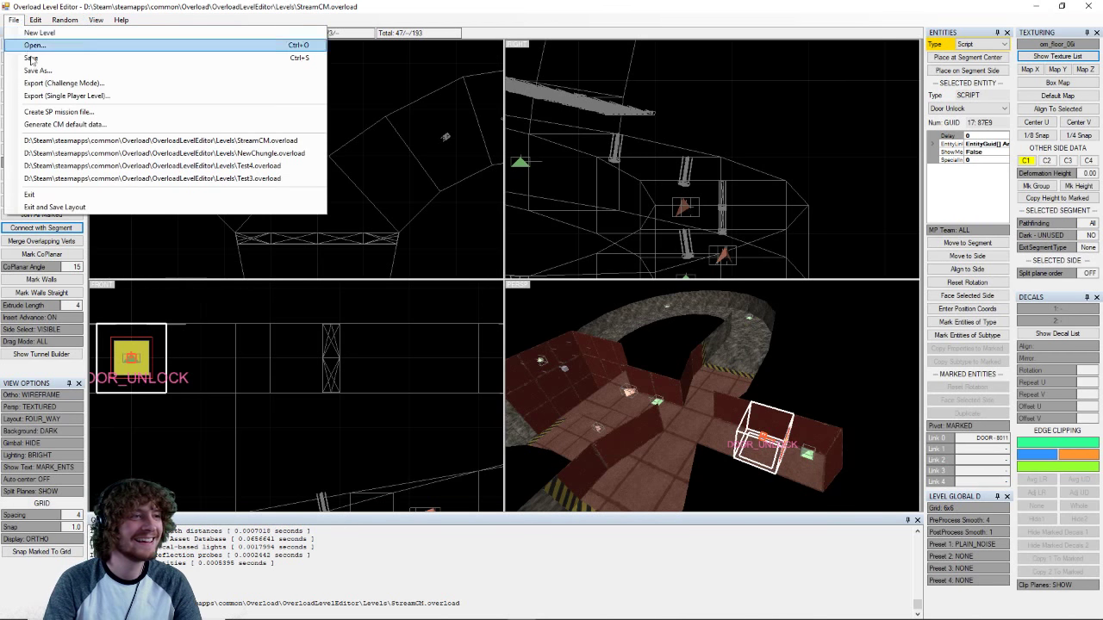
click(65, 83)
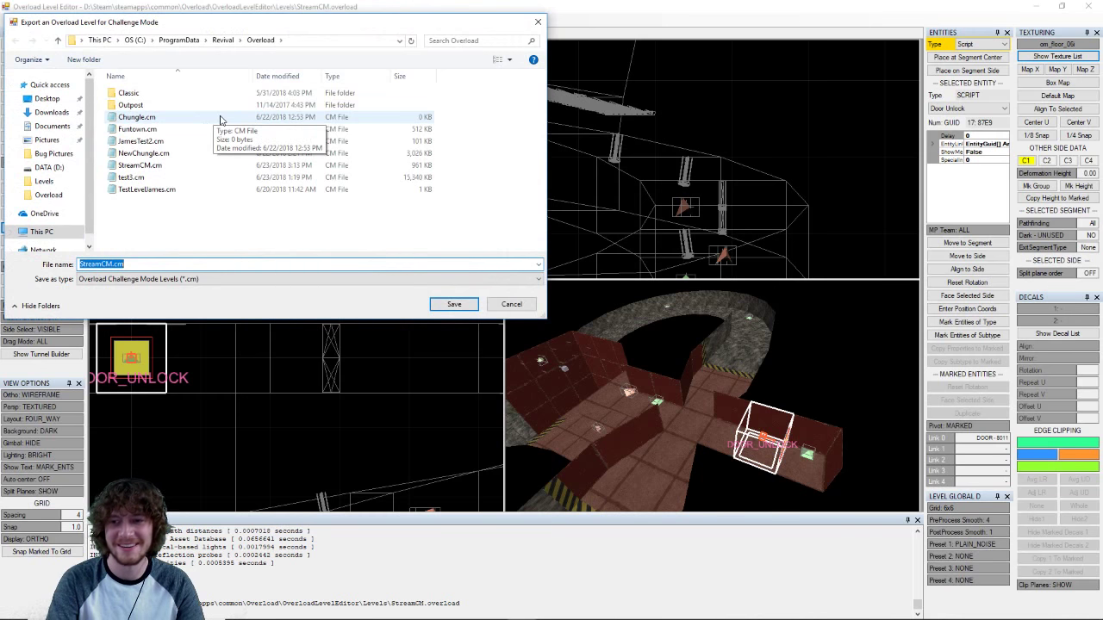
click(458, 307)
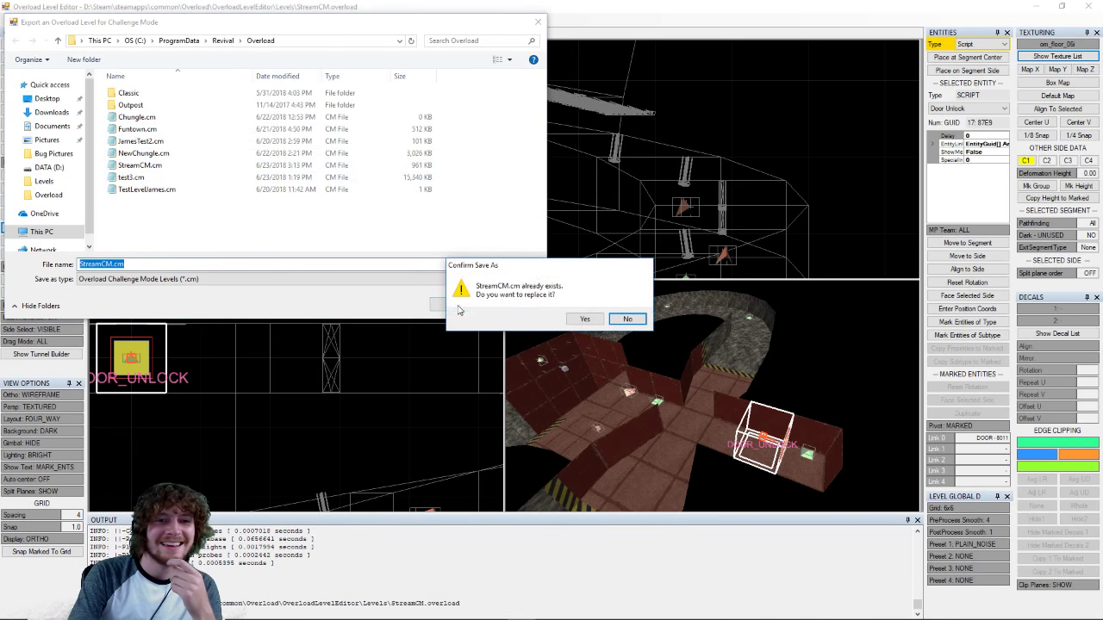
click(589, 318)
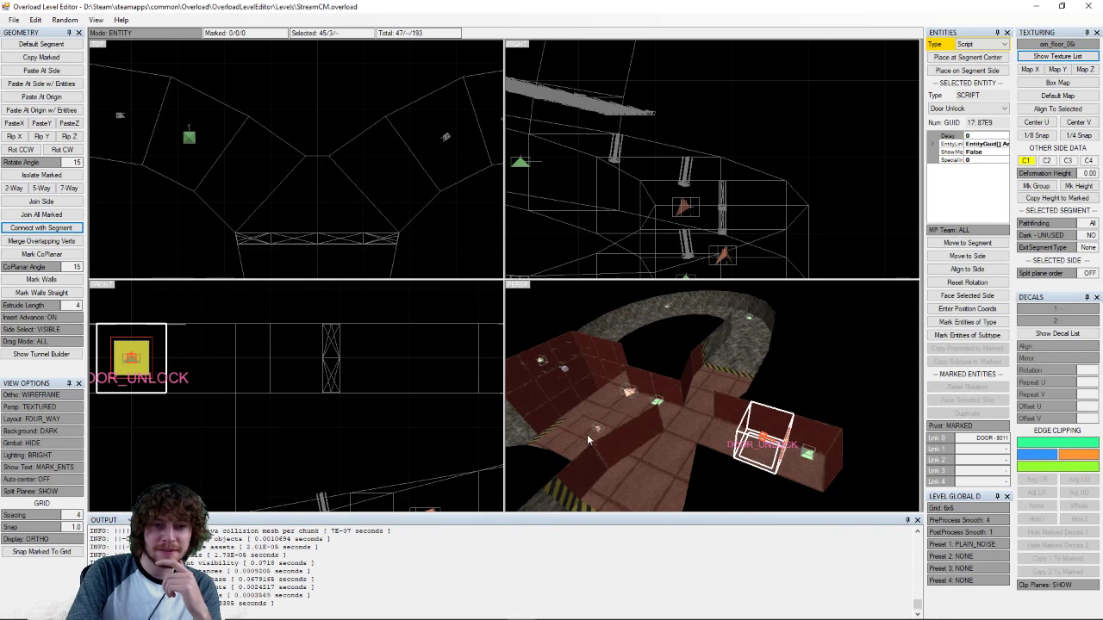
scroll(608, 424, down, 3)
right_drag(631, 394, 652, 384)
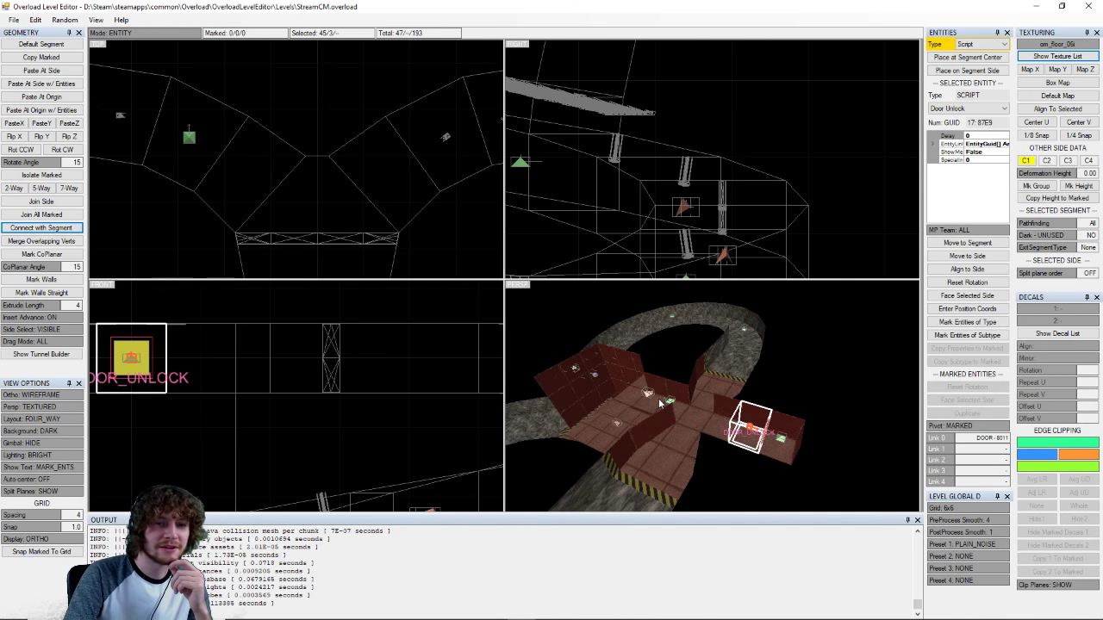
scroll(660, 402, down, 4)
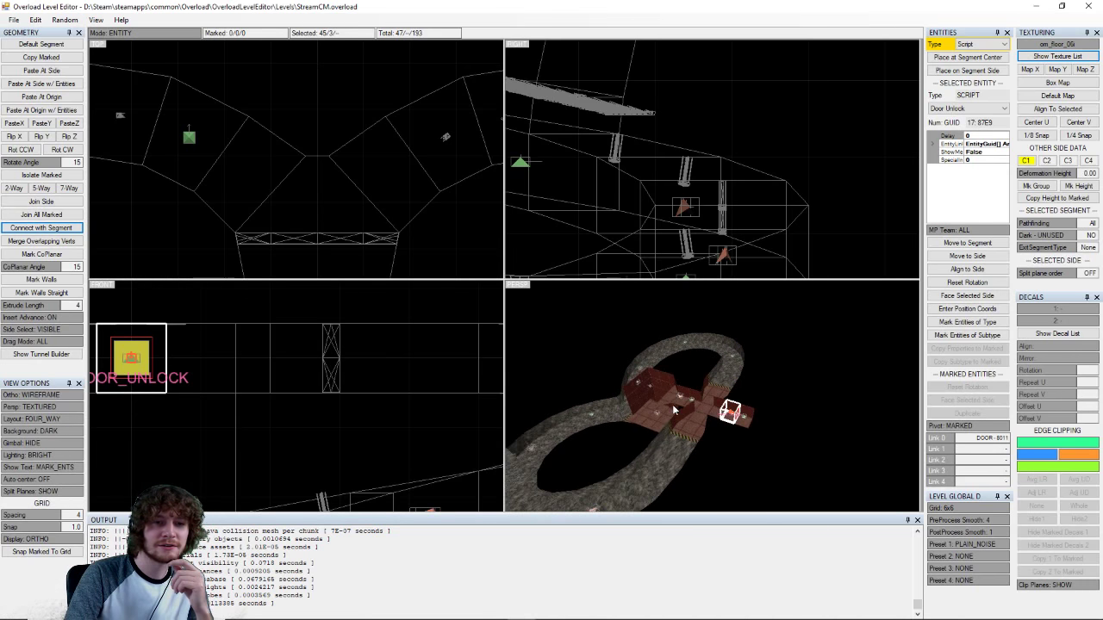
right_drag(703, 413, 736, 424)
scroll(766, 392, up, 8)
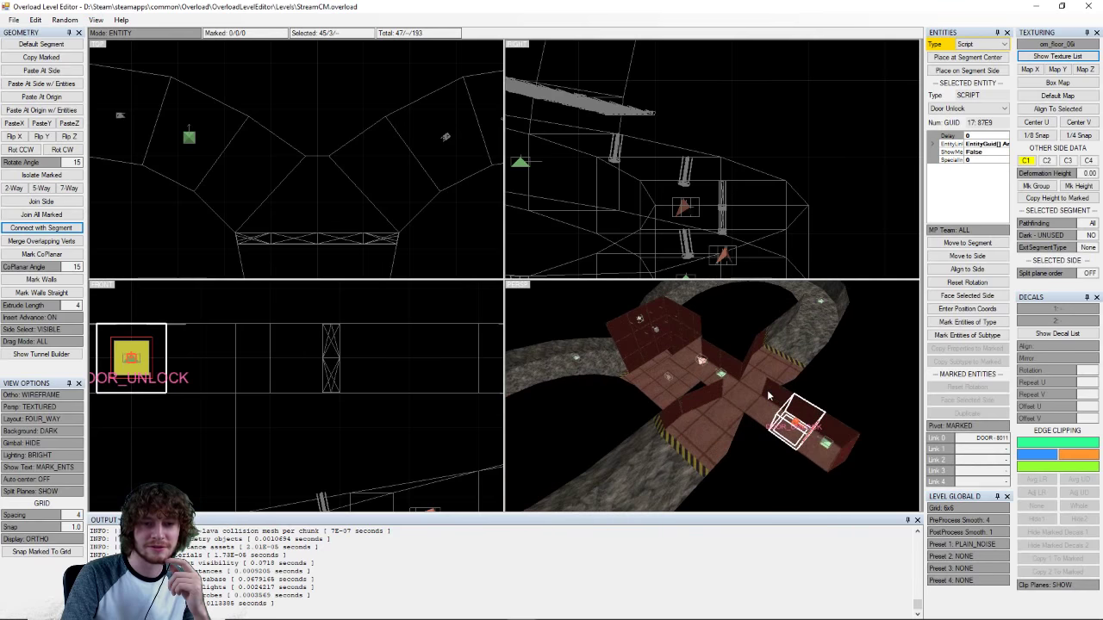
scroll(768, 395, up, 2)
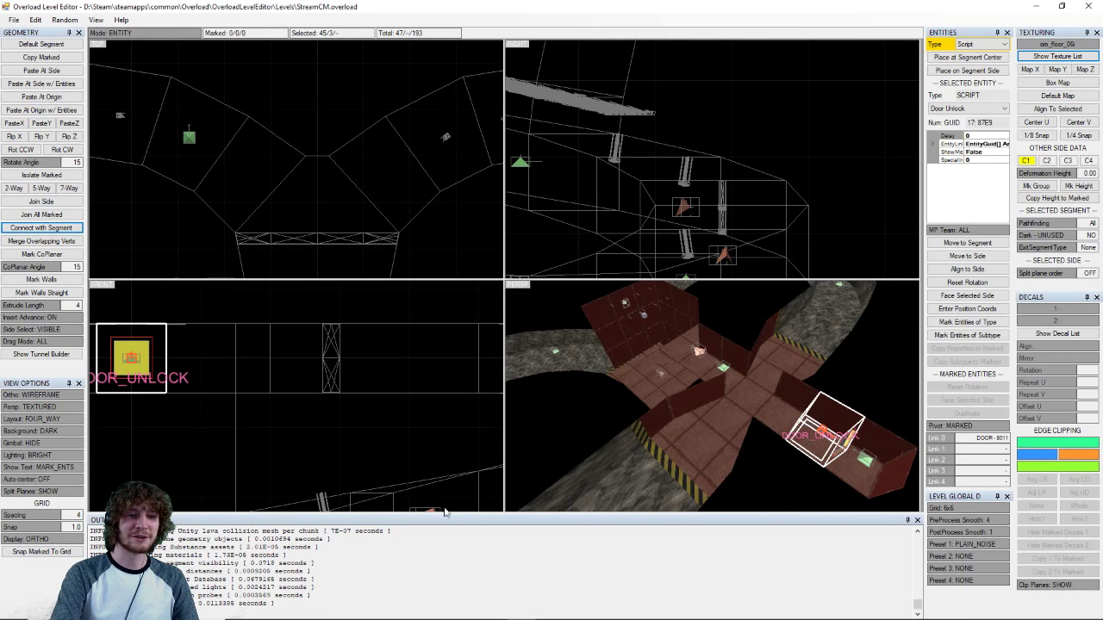
- Switch to the Overload game and start playtesting the StreamCM challenge level
mouse_move(409, 617)
click(548, 609)
click(444, 298)
scroll(577, 268, down, 1)
scroll(577, 268, down, 1)
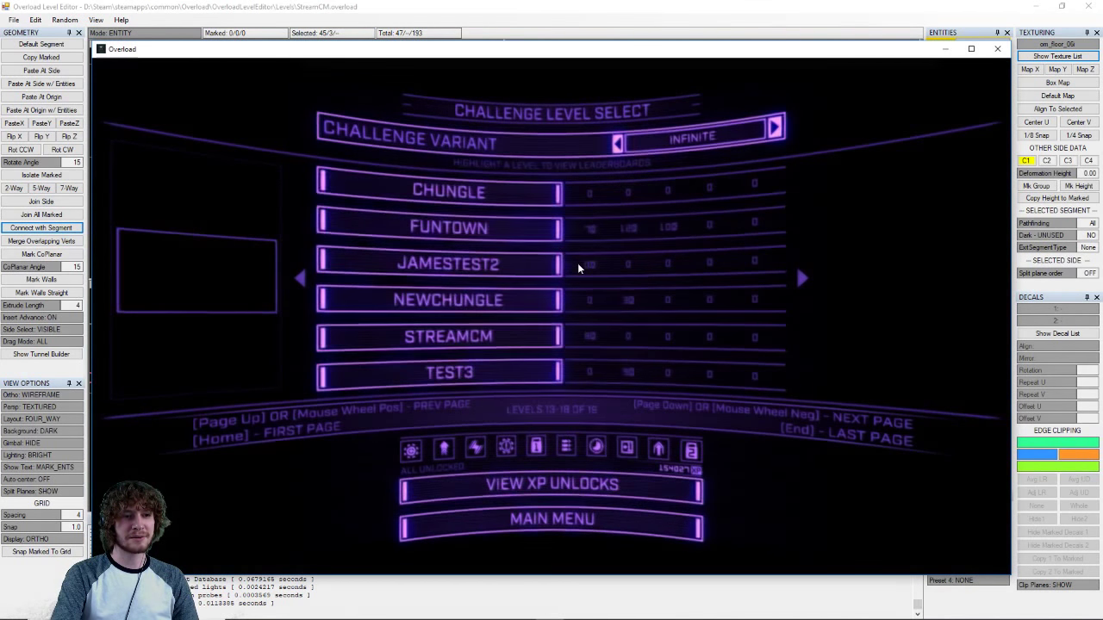
click(487, 344)
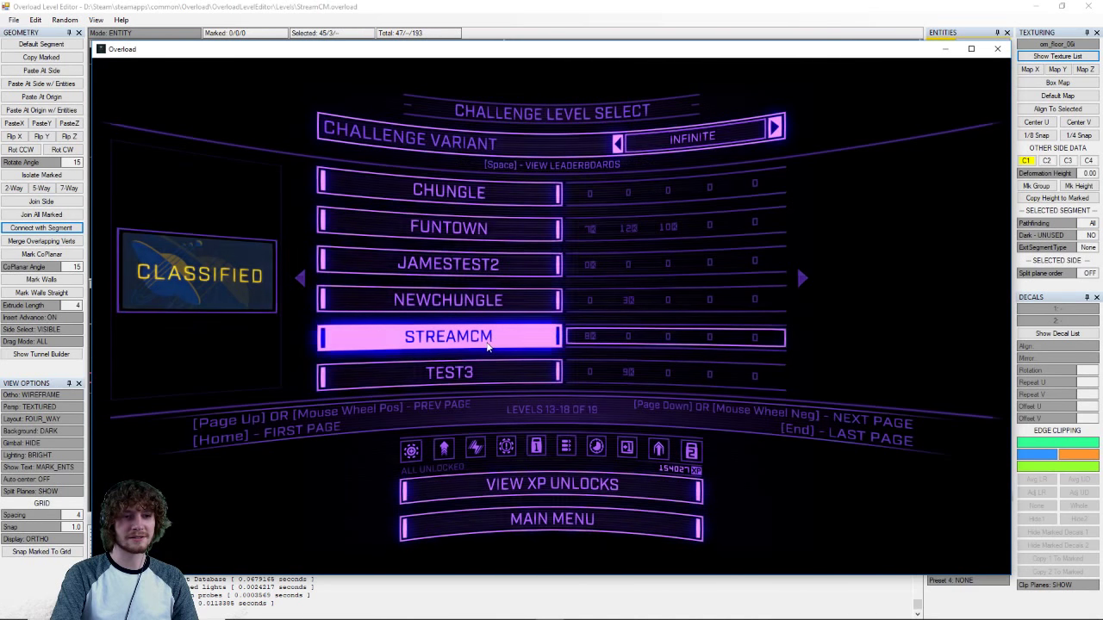
click(542, 248)
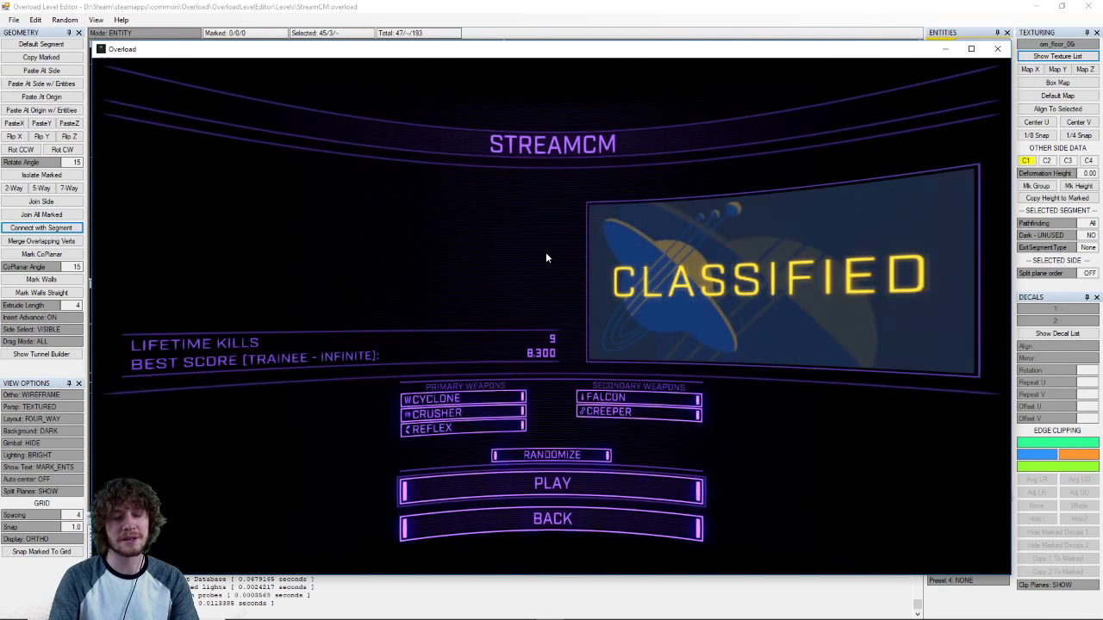
click(579, 483)
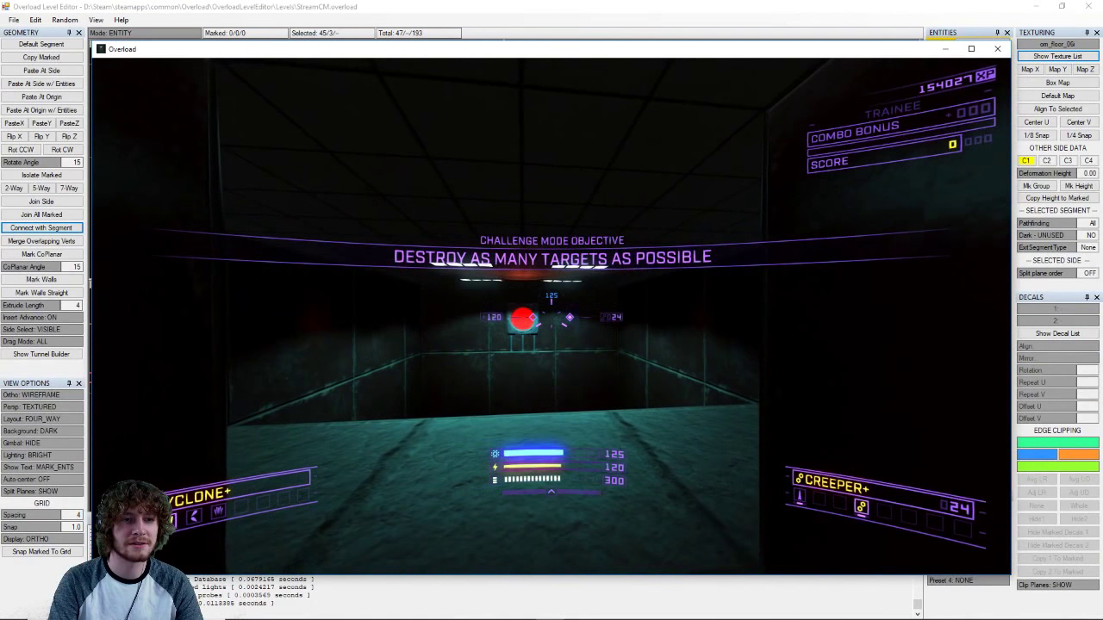
key(w)
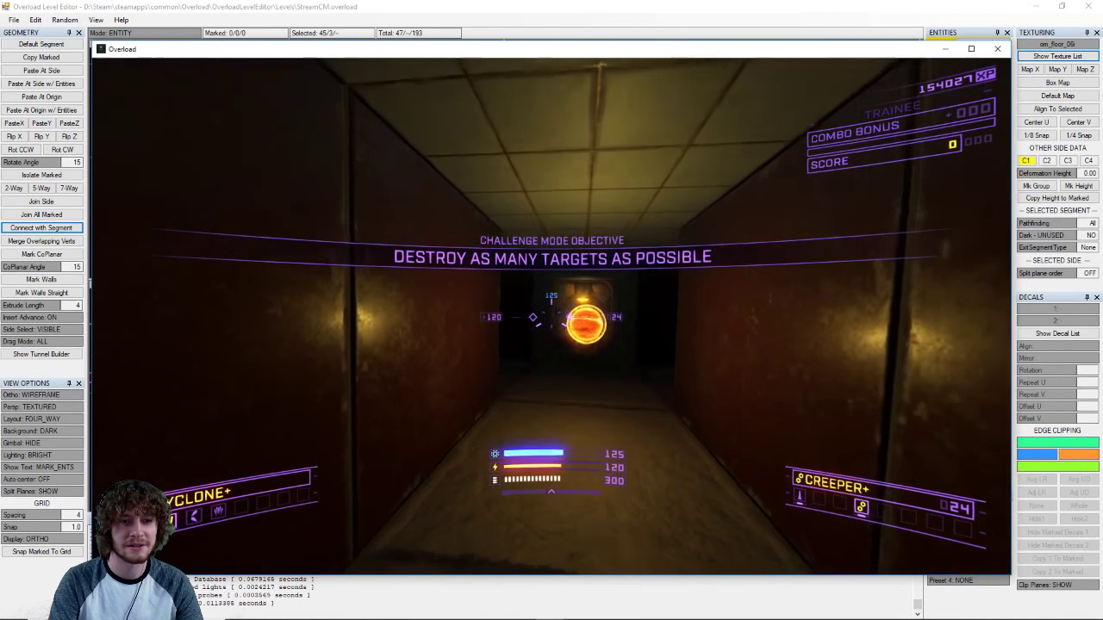
- Playtest StreamCM by flying down the corridor to the locked door and shooting the Ogre and other robots ahead
key(w)
click(552, 317)
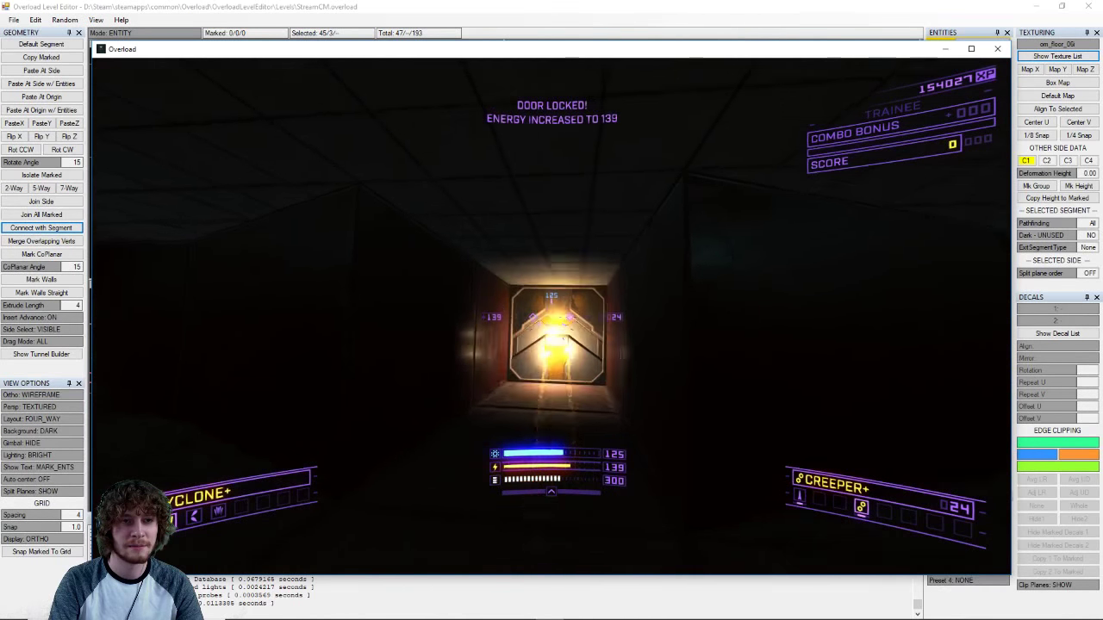
key(w)
click(551, 317)
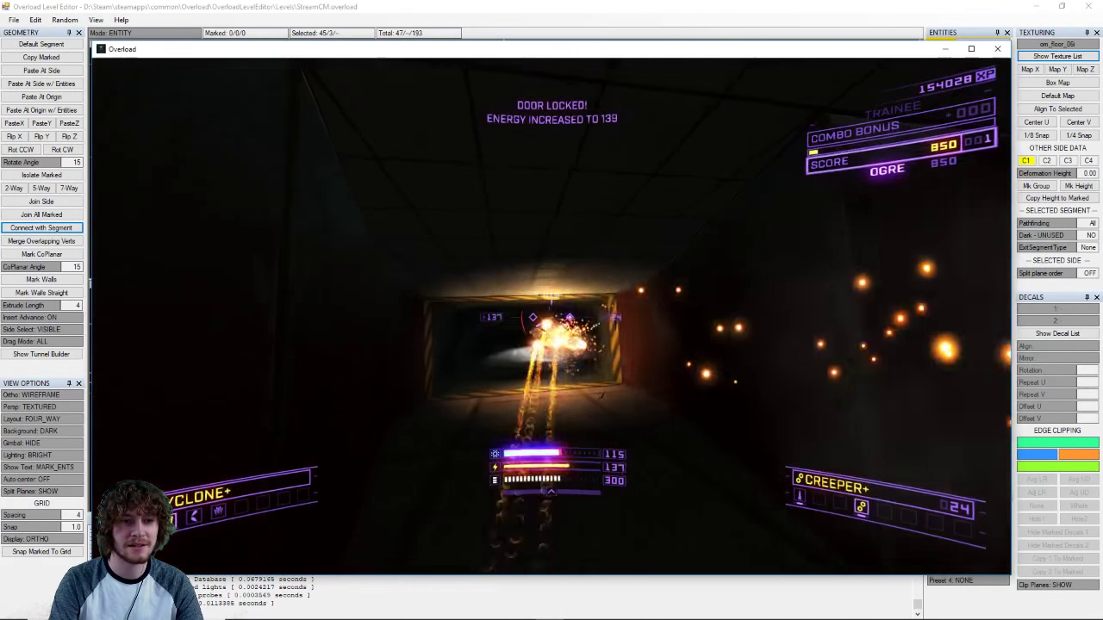
key(w)
click(552, 317)
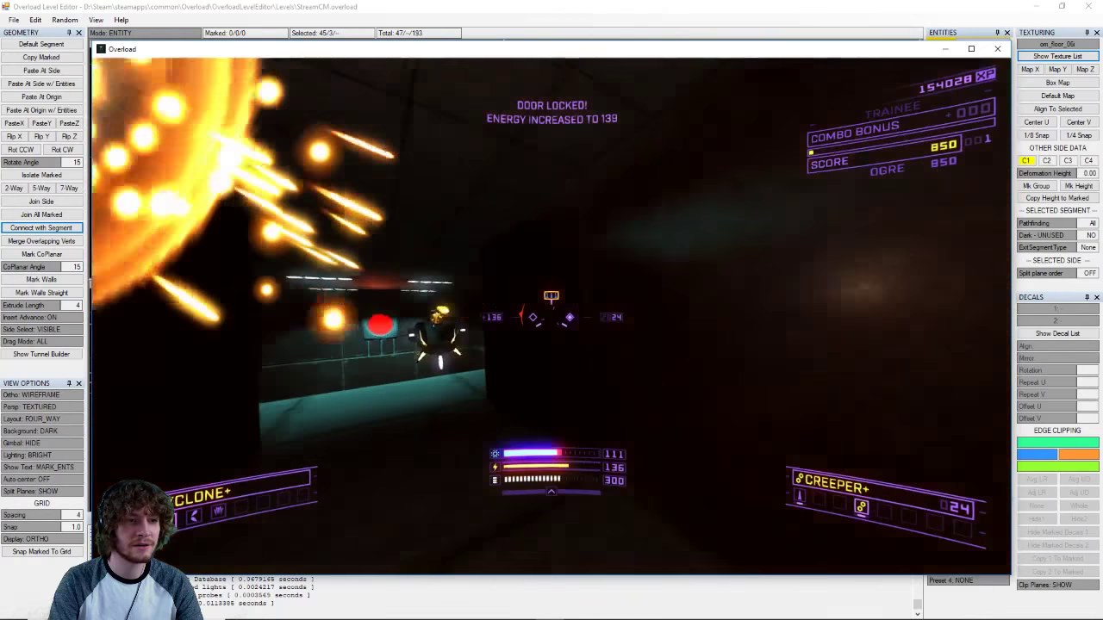
click(551, 316)
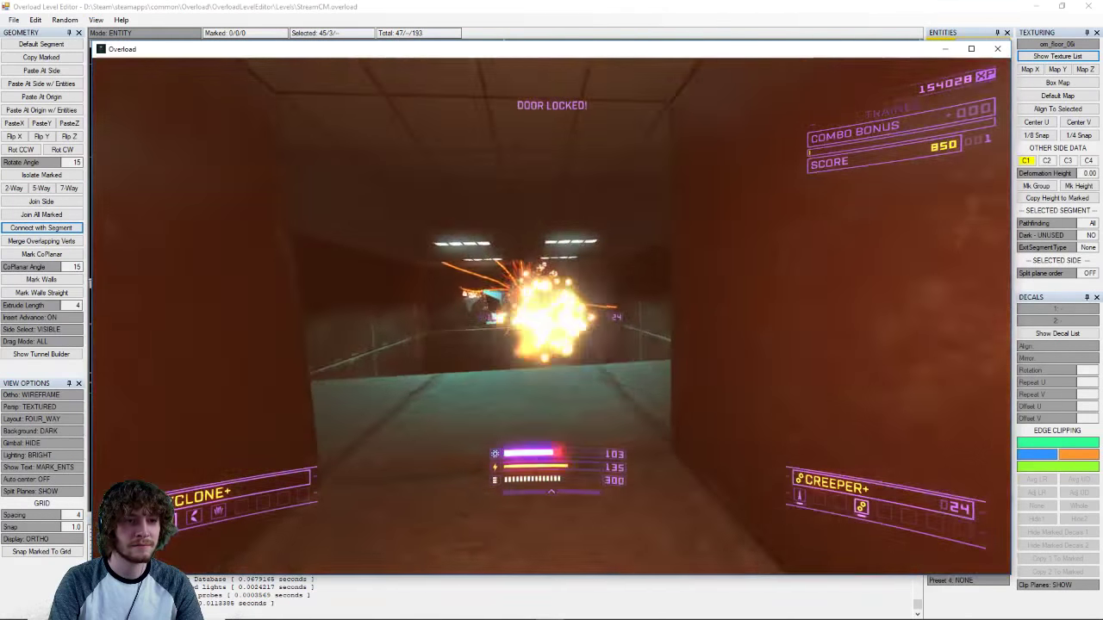
- Destroy the Golem in the corridor with Cyclone fire and Creeper missiles, and fly on through the teal-lit room
key(w)
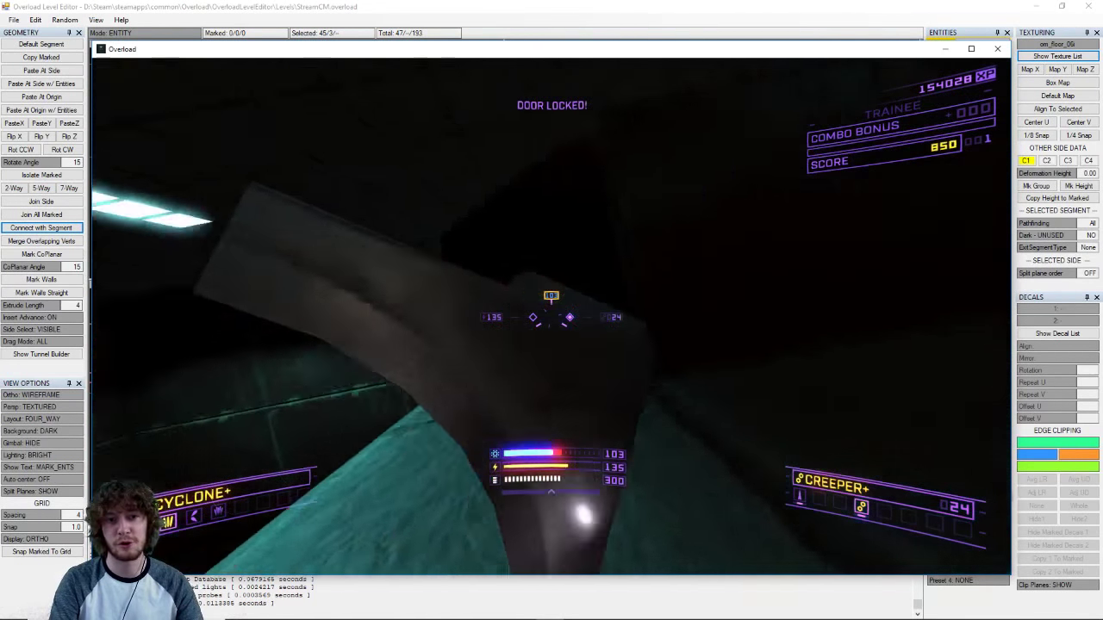
key(w)
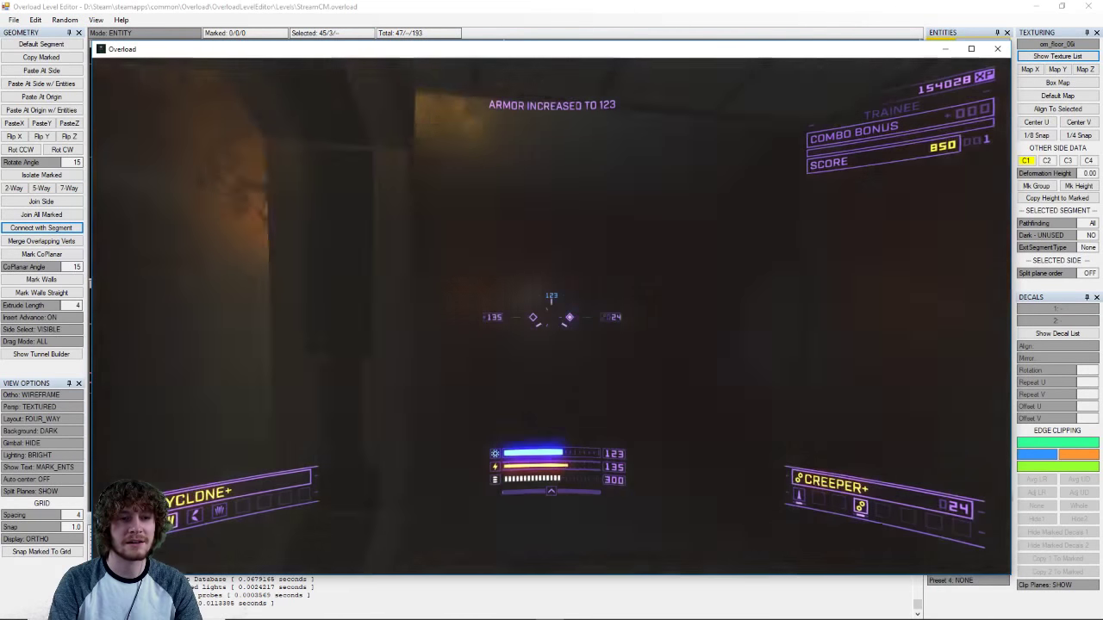
key(w)
click(551, 316)
right_click(551, 317)
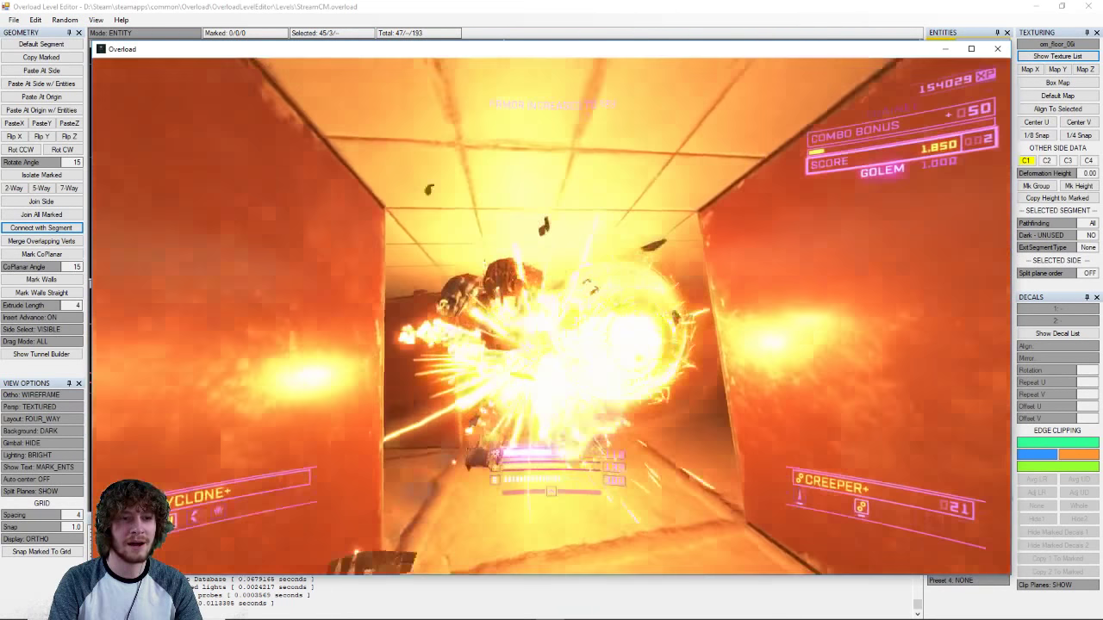
key(w)
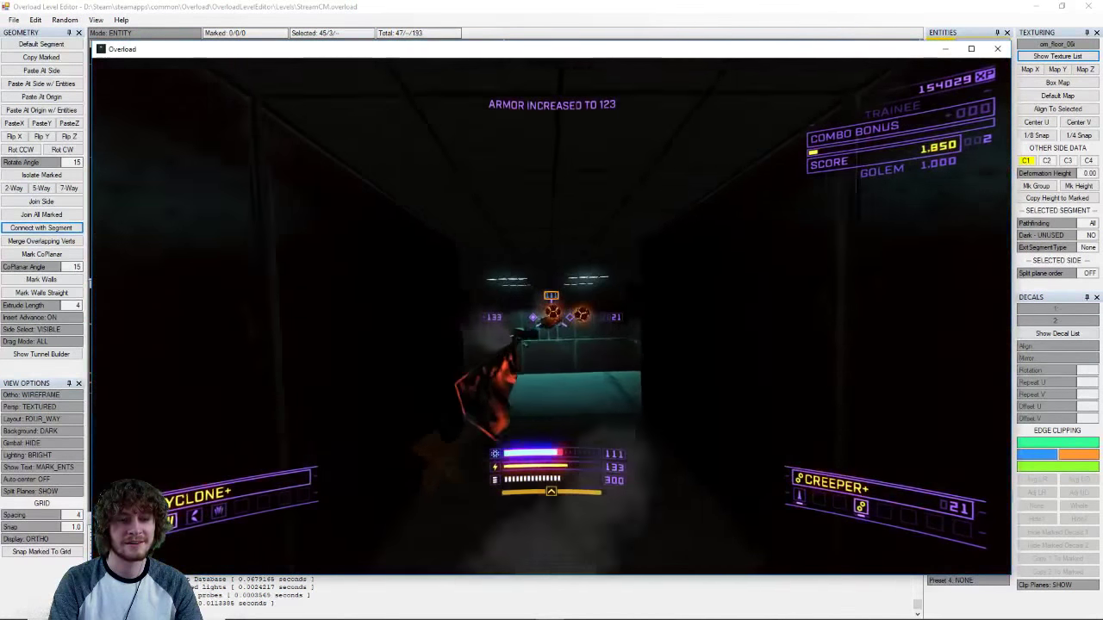
key(w)
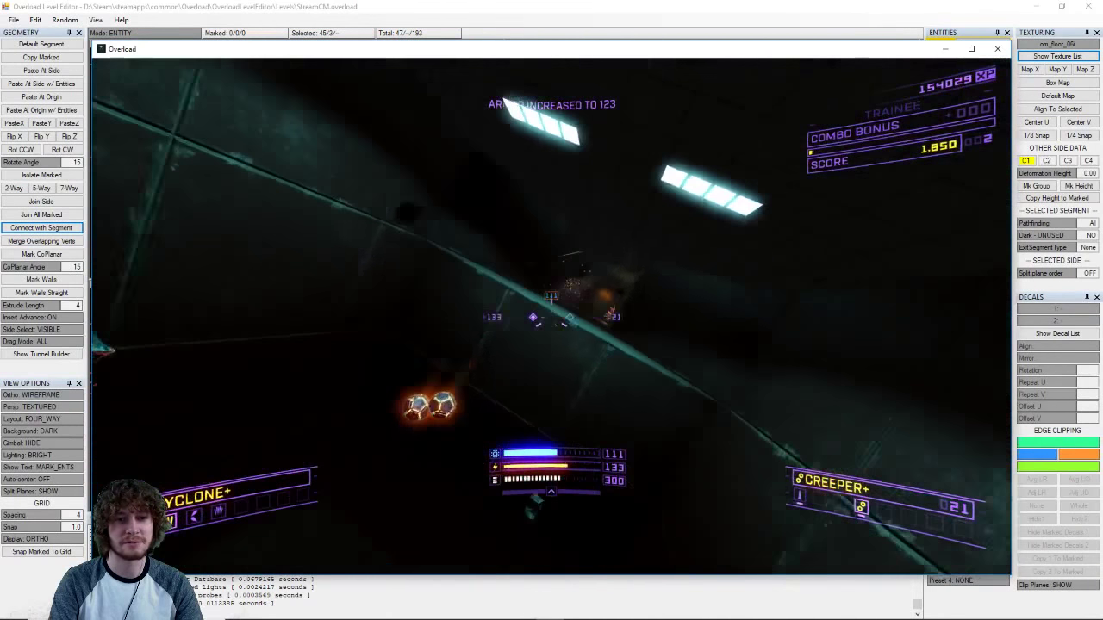
key(w)
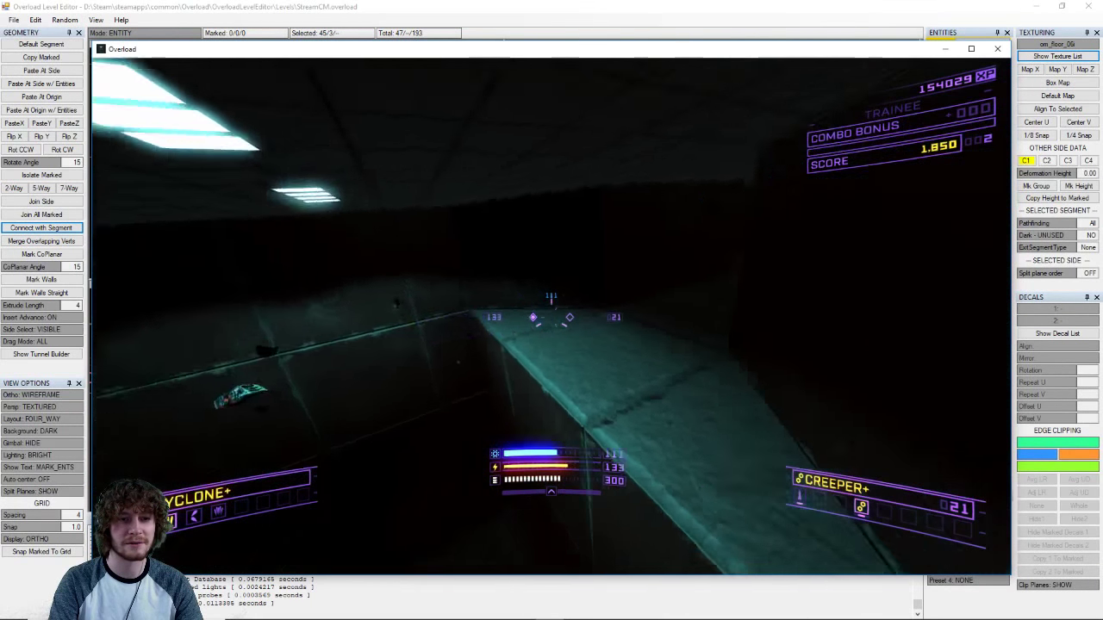
- Quit the StreamCM run to the main menu and bring up the custom levels in Challenge Level Select
key(Escape)
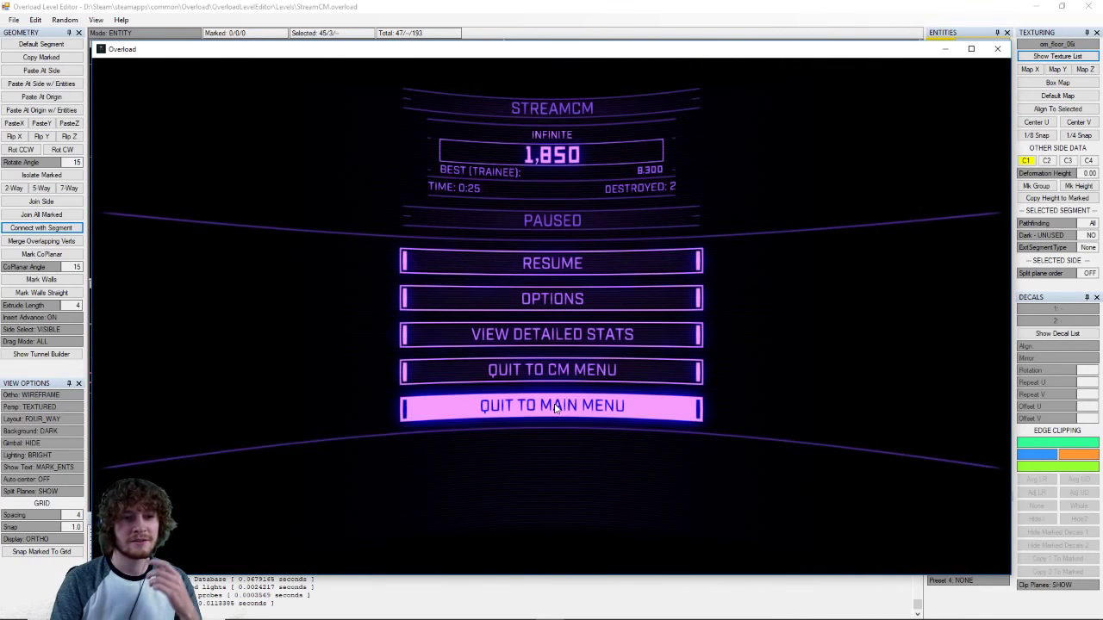
click(556, 407)
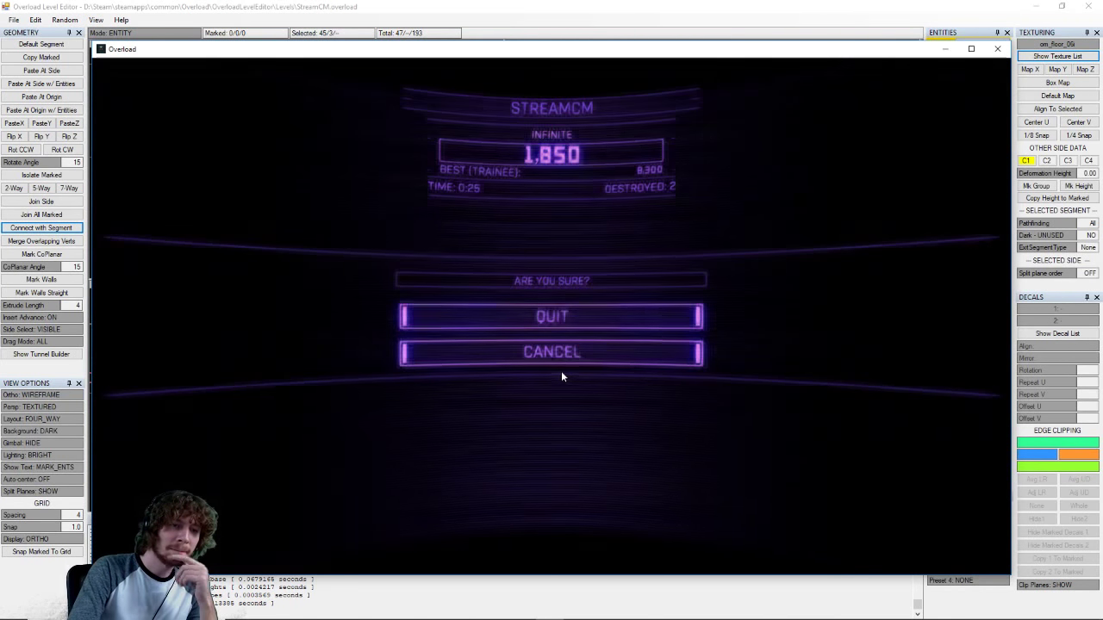
click(573, 319)
scroll(572, 325, down, 2)
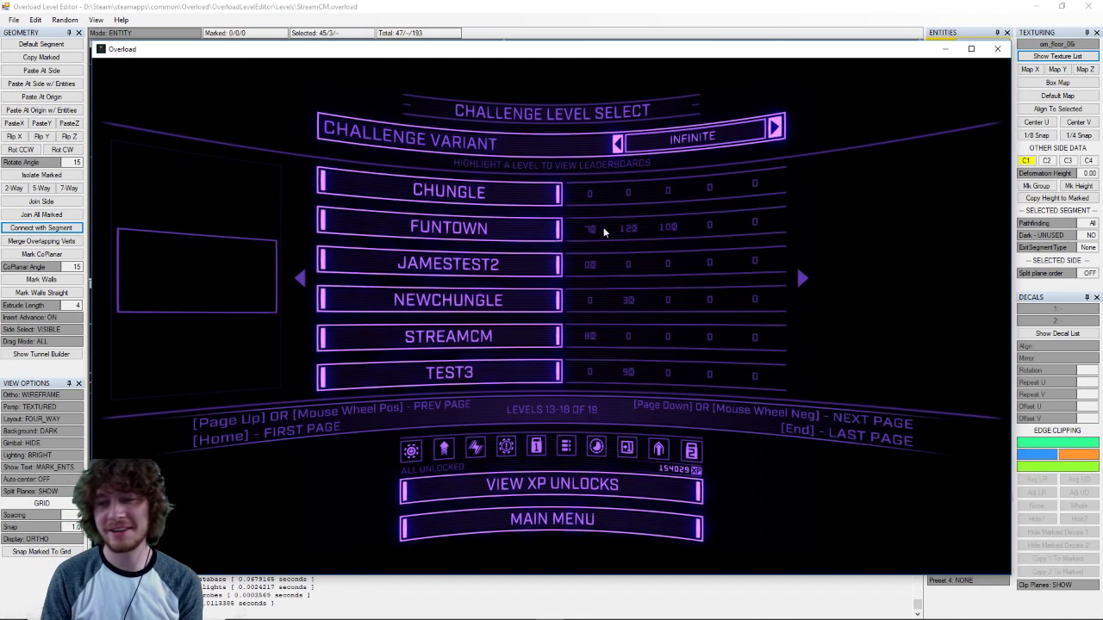
- Switch to the Overload Level Editor and examine the red corridors around the Door Unlock script in perspective
click(673, 14)
middle_drag(803, 393, 784, 395)
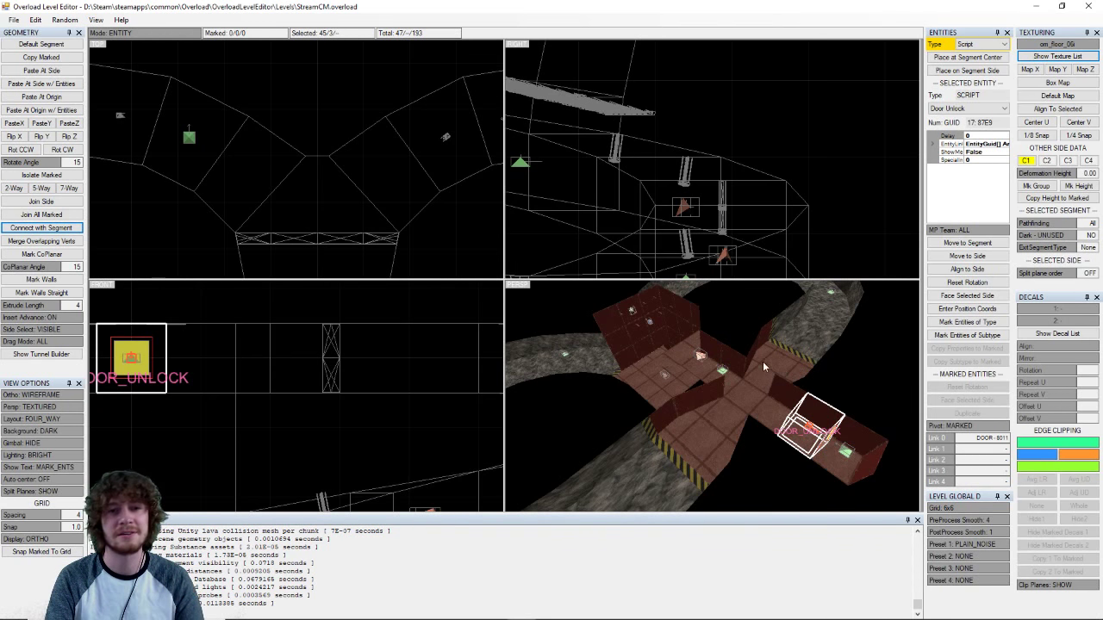
middle_drag(768, 373, 648, 399)
right_drag(647, 399, 721, 420)
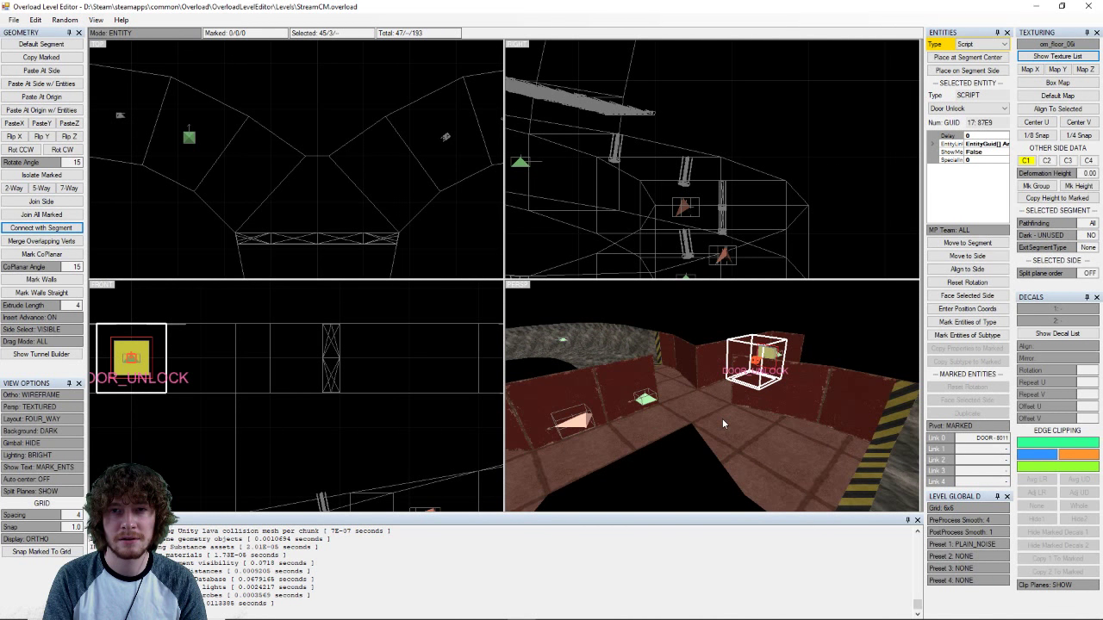
- Switch back to the Overload game and start the TEST3 challenge level in the Infinite variant on Trainee difficulty
click(549, 609)
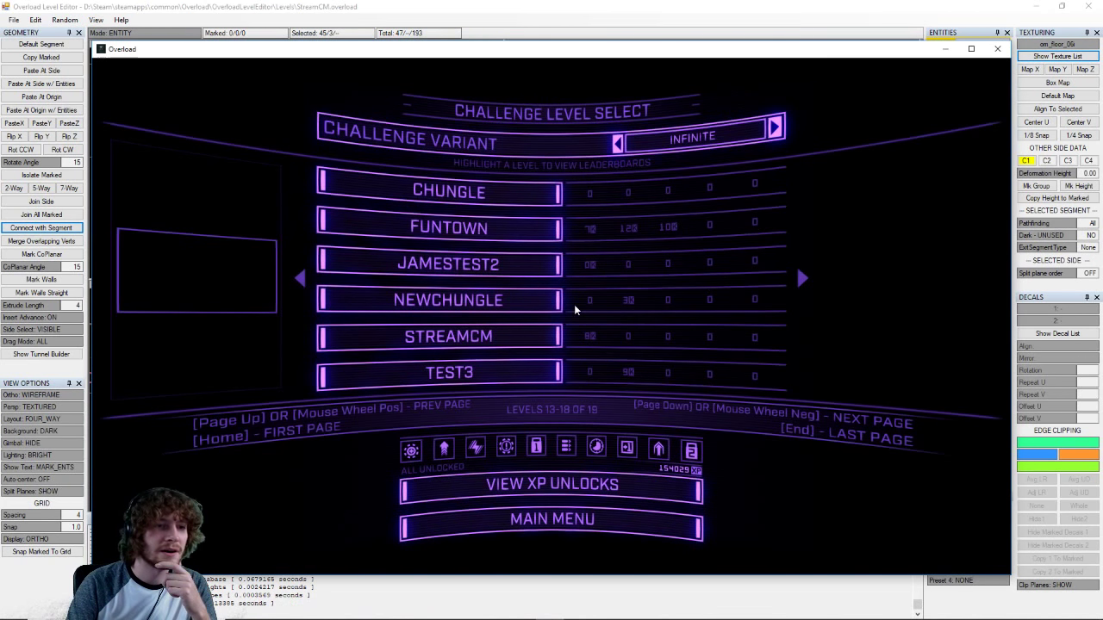
scroll(598, 300, down, 1)
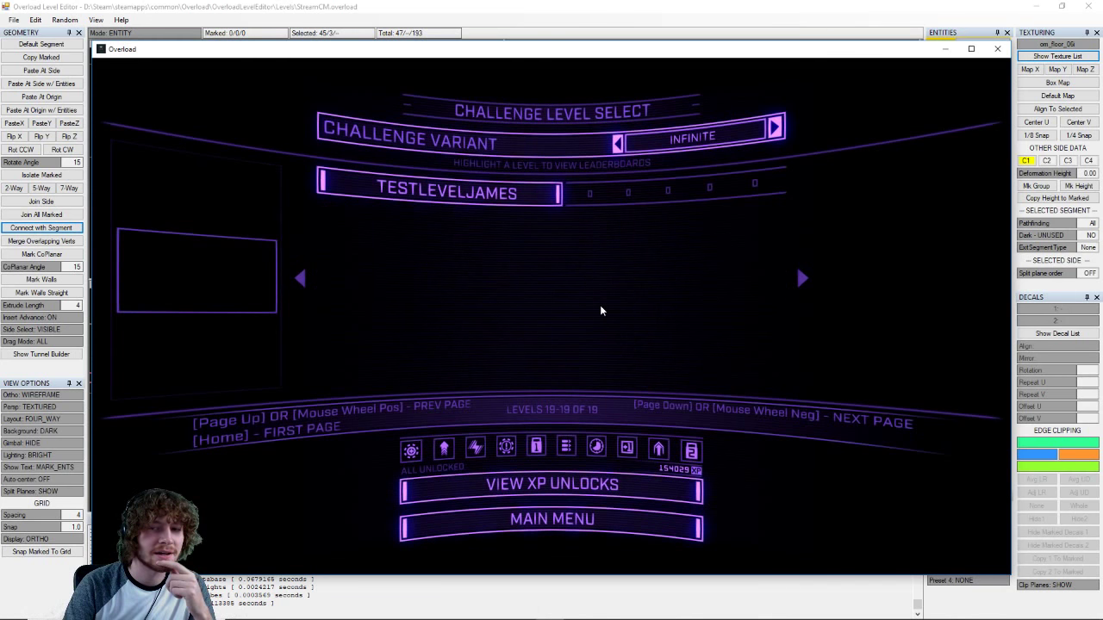
scroll(601, 311, up, 1)
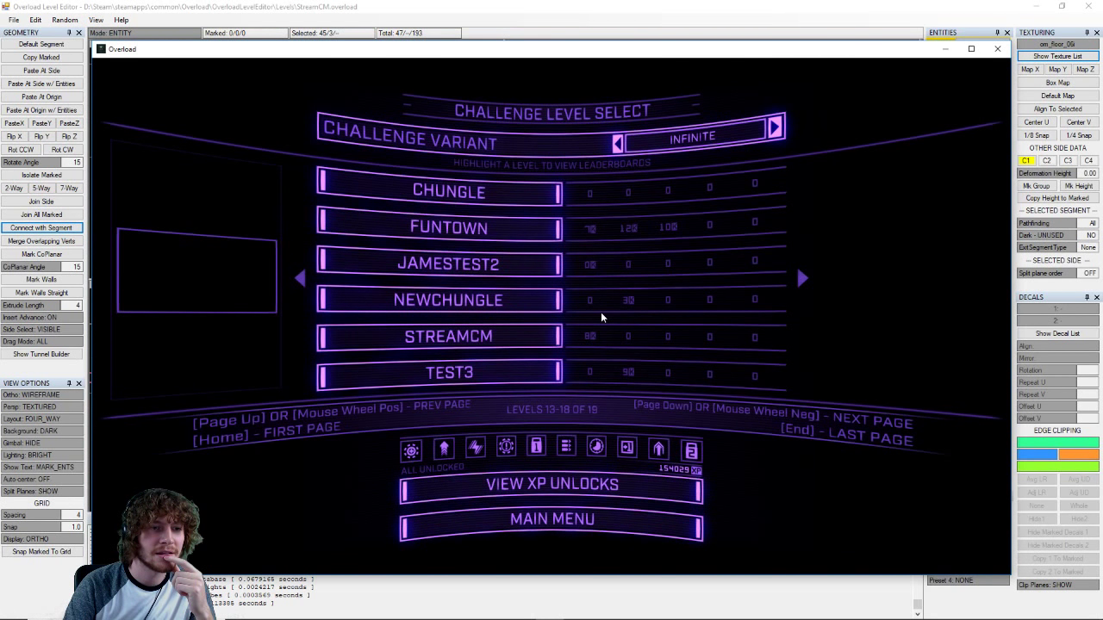
click(489, 380)
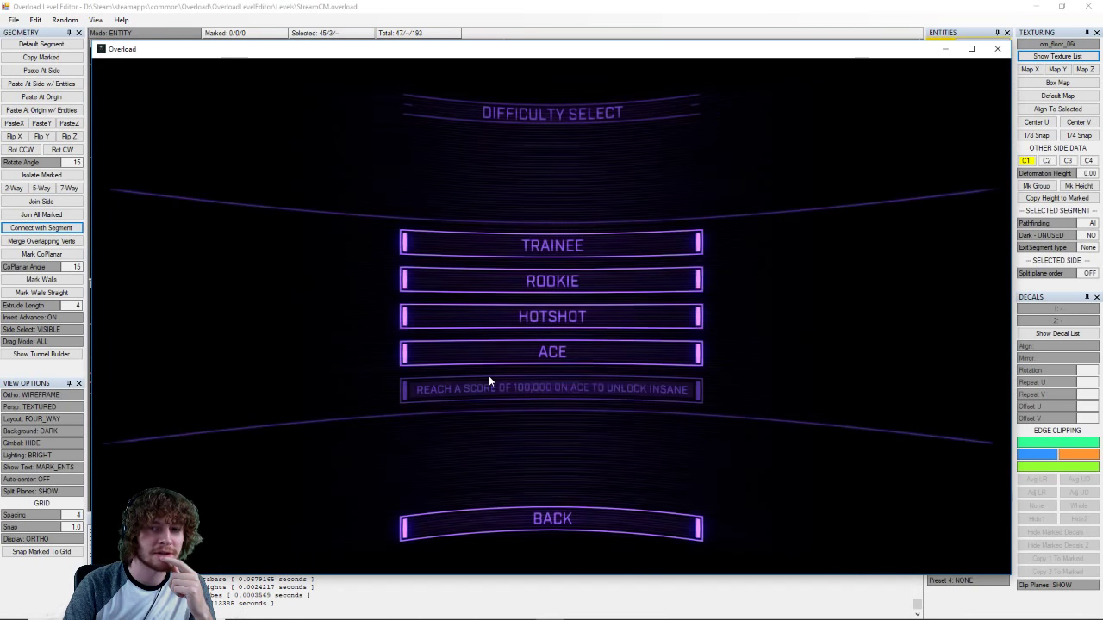
click(562, 246)
click(591, 483)
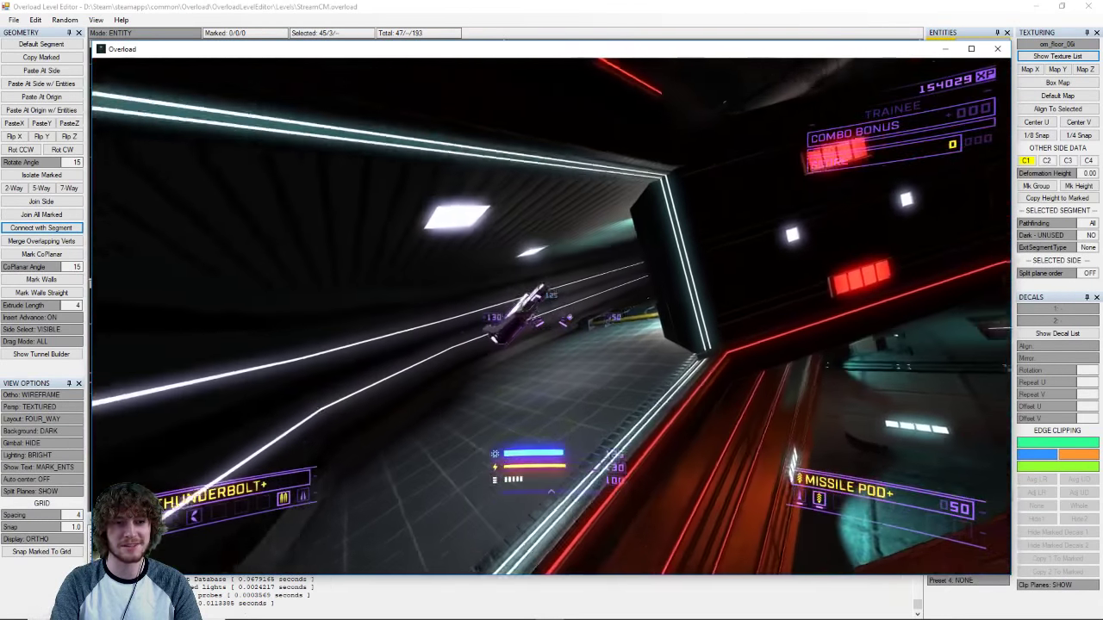
- Fly through the TEST3 level to inspect its rooms and tunnels, and quit to the main menu
key(w)
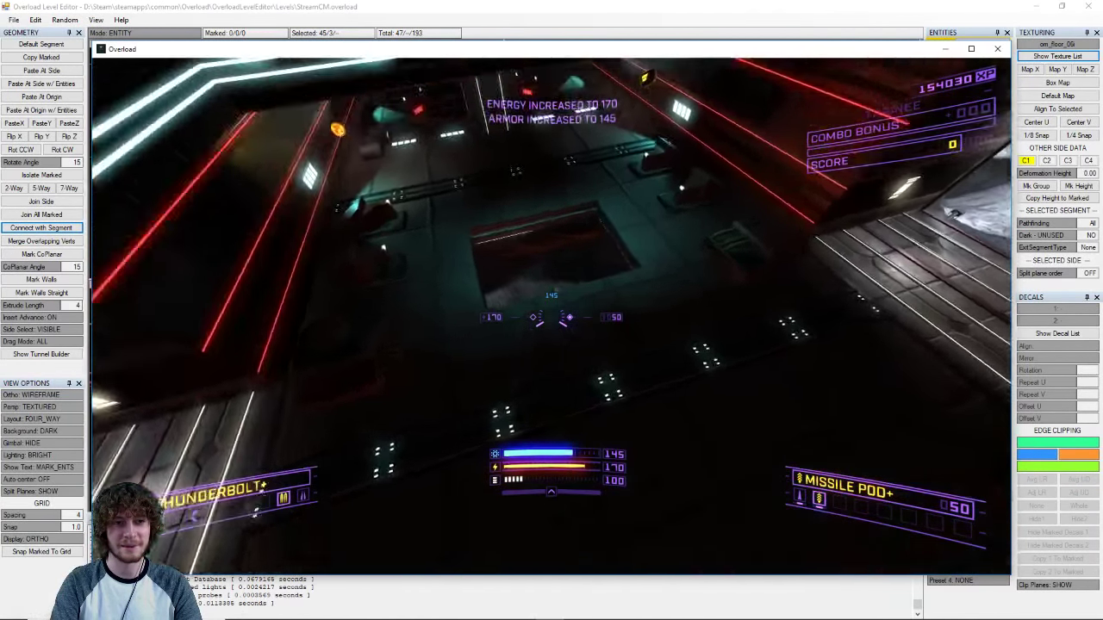
key(w)
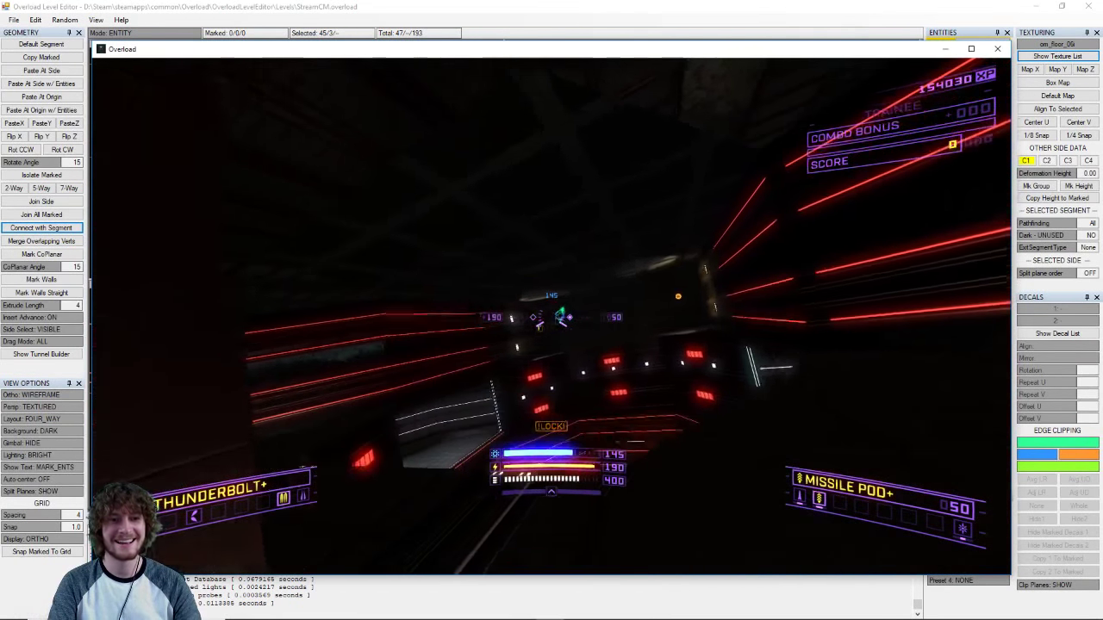
key(Escape)
click(554, 410)
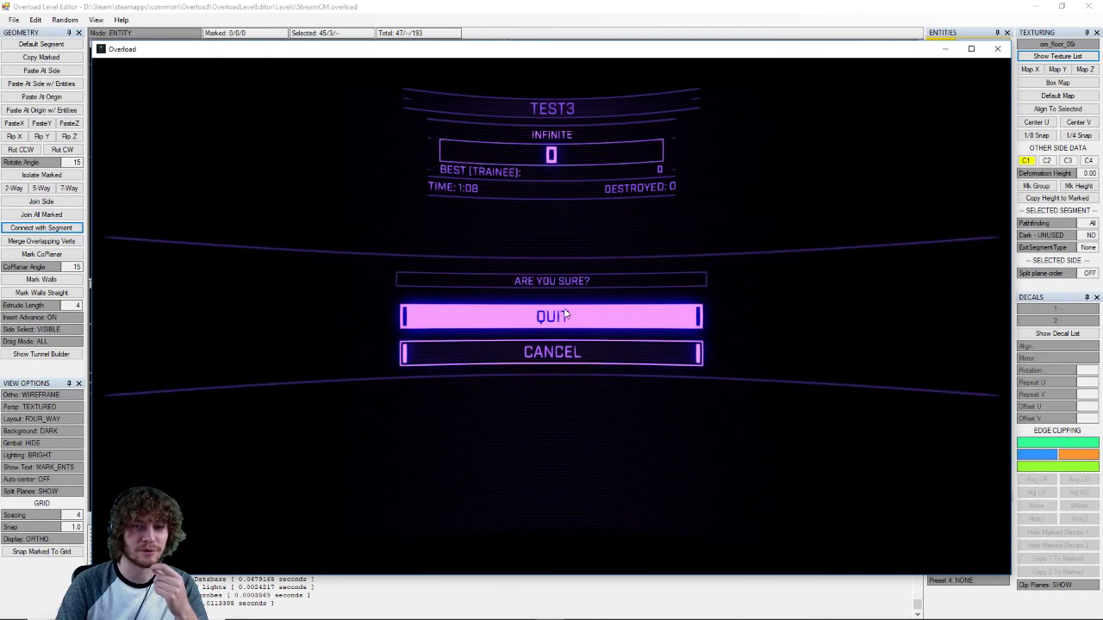
click(560, 315)
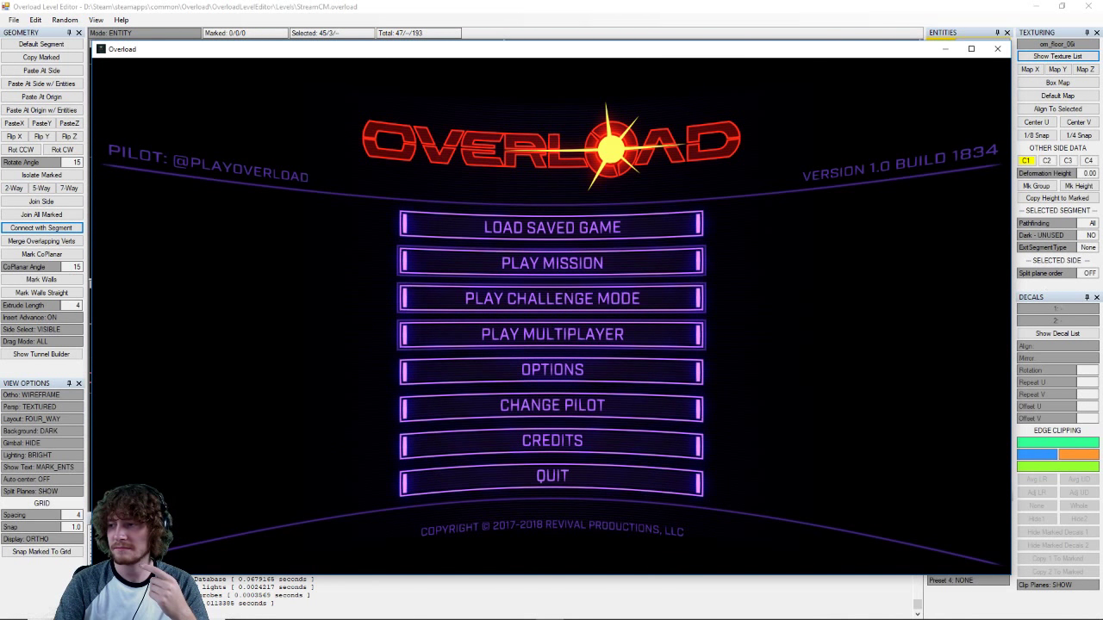
- Switch to File Explorer and paste the copied helium.cm level into the ProgramData\Revival\Overload folder
key(alt+Tab)
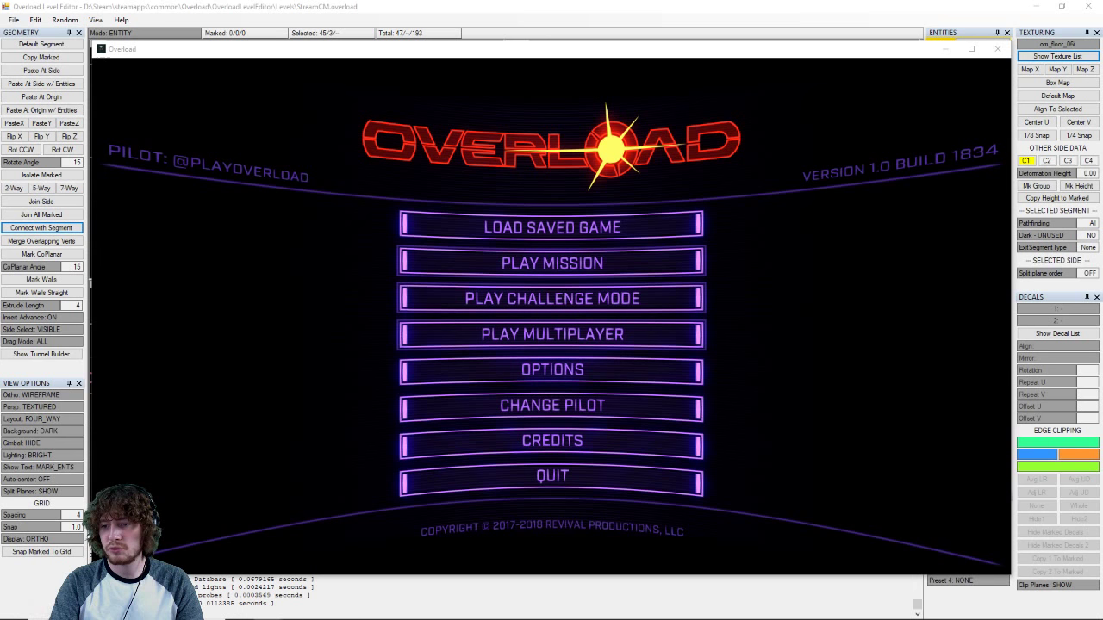
key(alt+Tab)
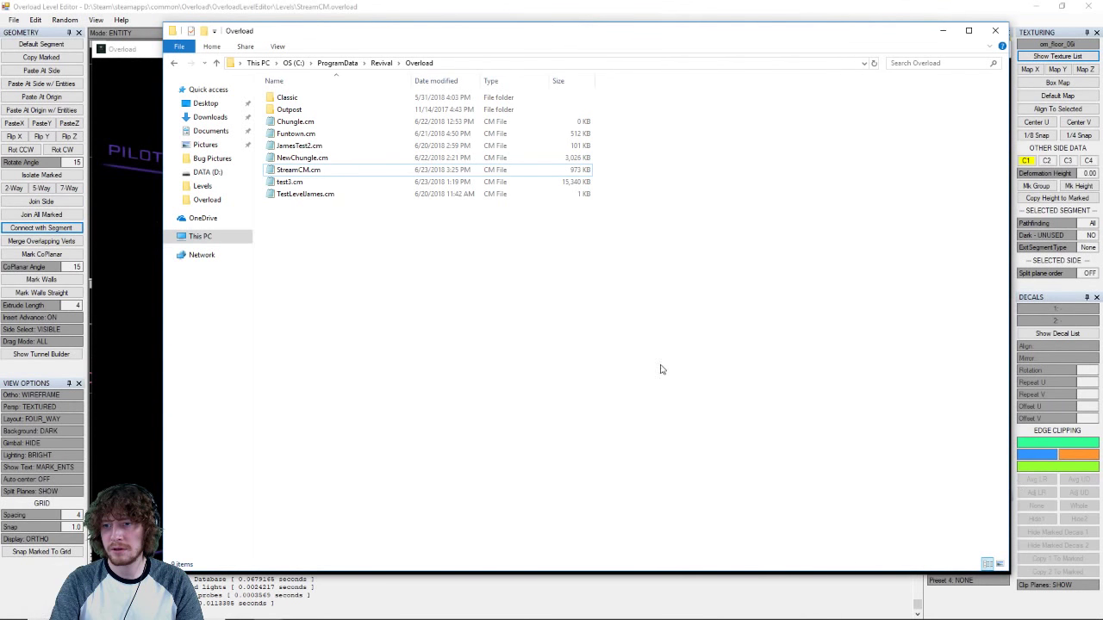
mouse_move(556, 373)
mouse_down()
mouse_move(410, 394)
mouse_move(402, 374)
mouse_up()
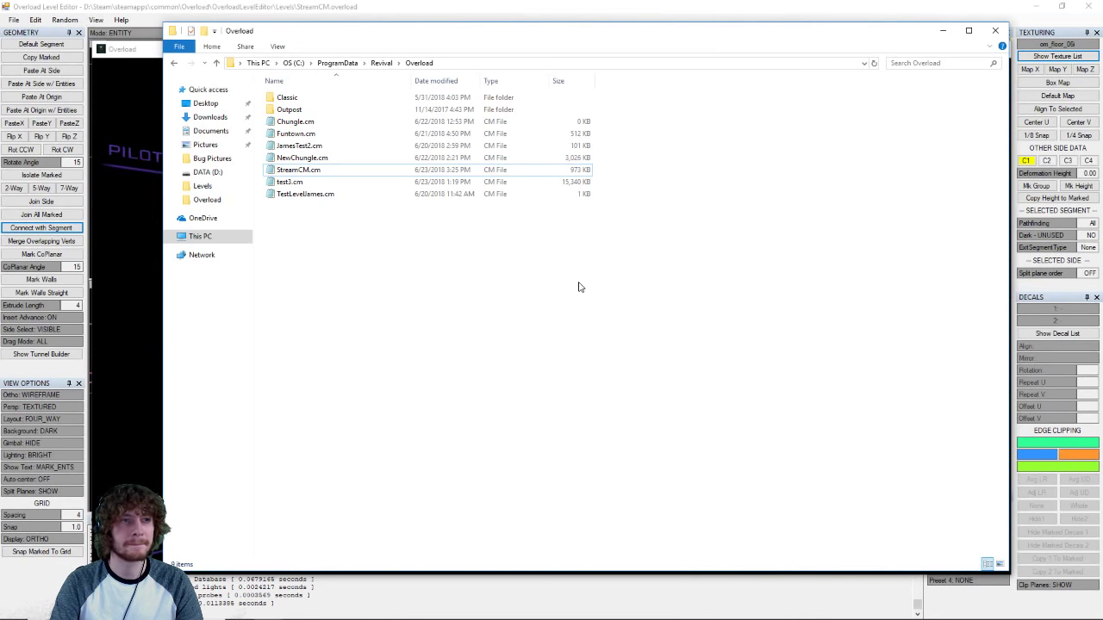
key(ctrl+v)
click(520, 258)
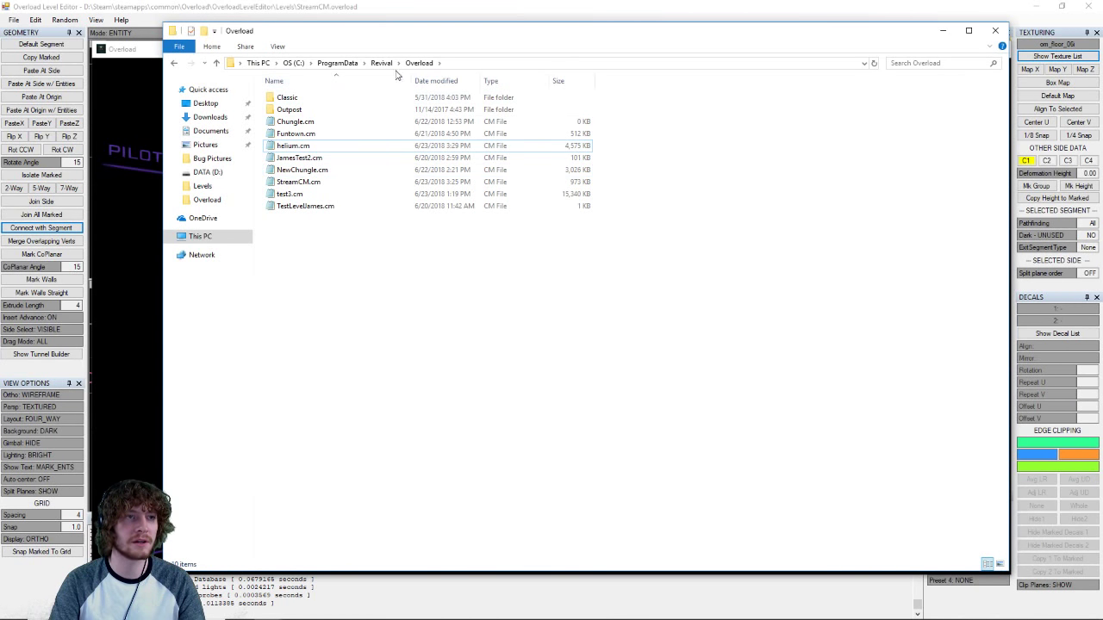
- Check the mission files in the Outpost folder and return to the Overload folder
double_click(326, 111)
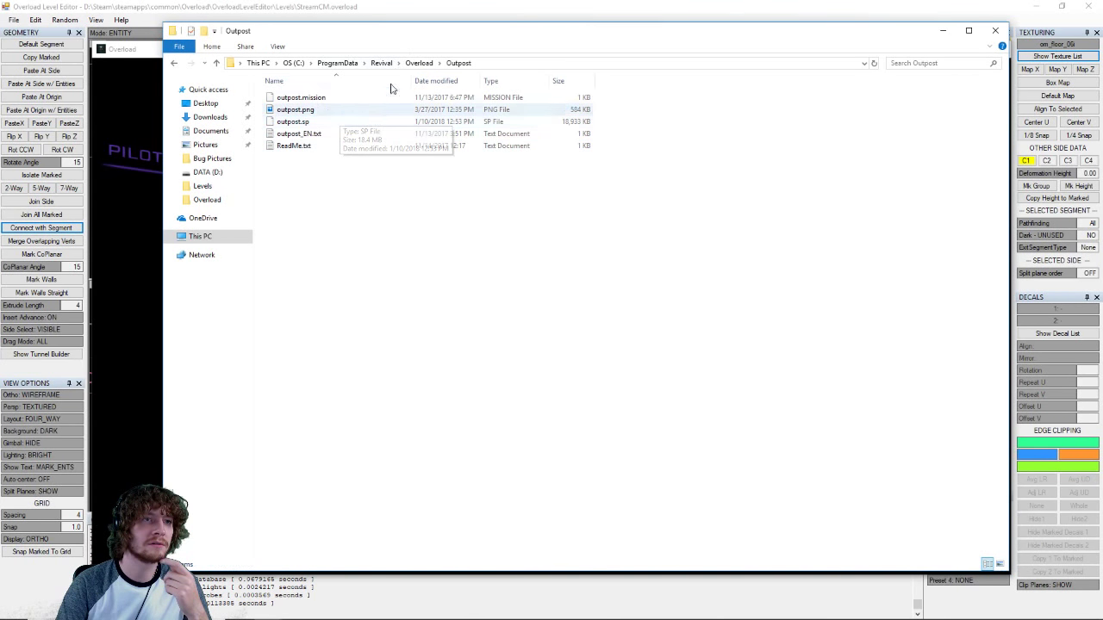
click(418, 63)
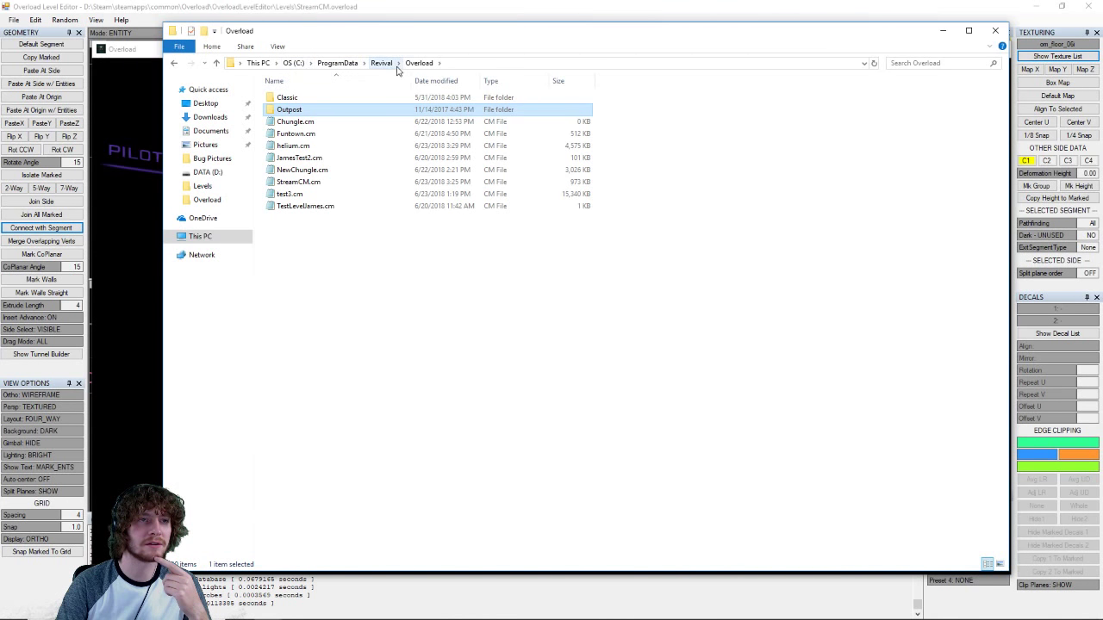
click(407, 245)
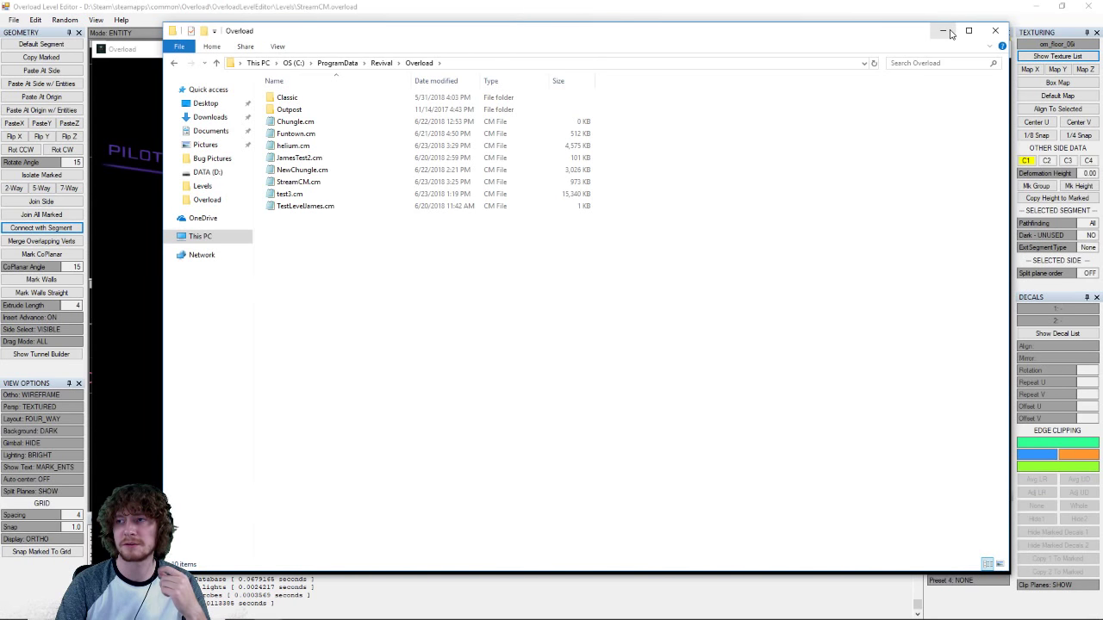
- Minimize the file window, quit the Overload game and relaunch it to its main menu
click(945, 31)
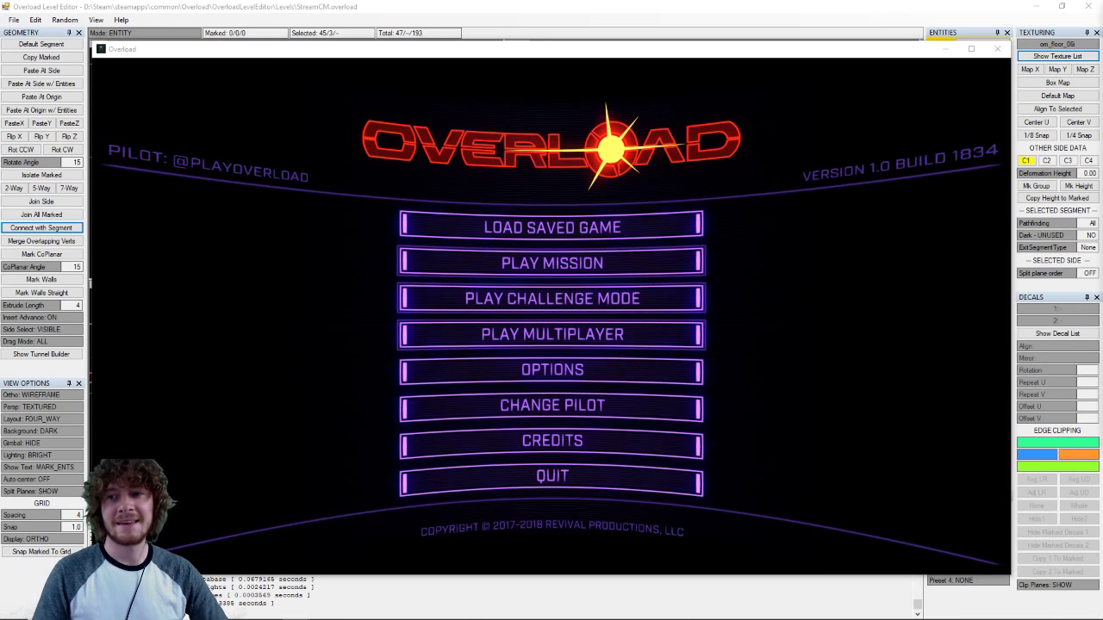
click(920, 367)
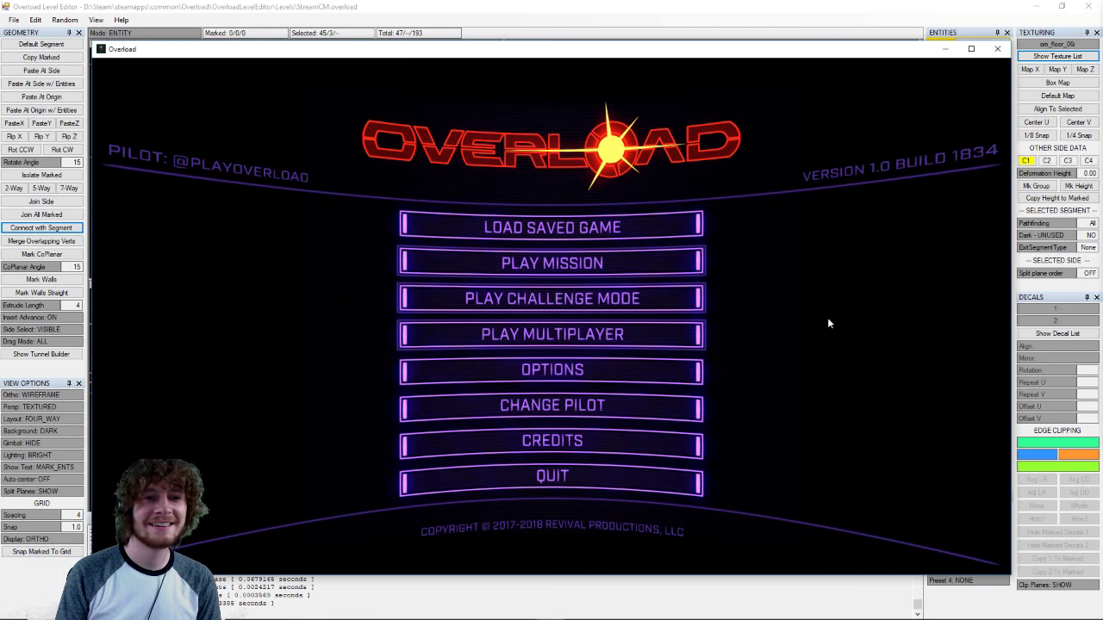
click(628, 475)
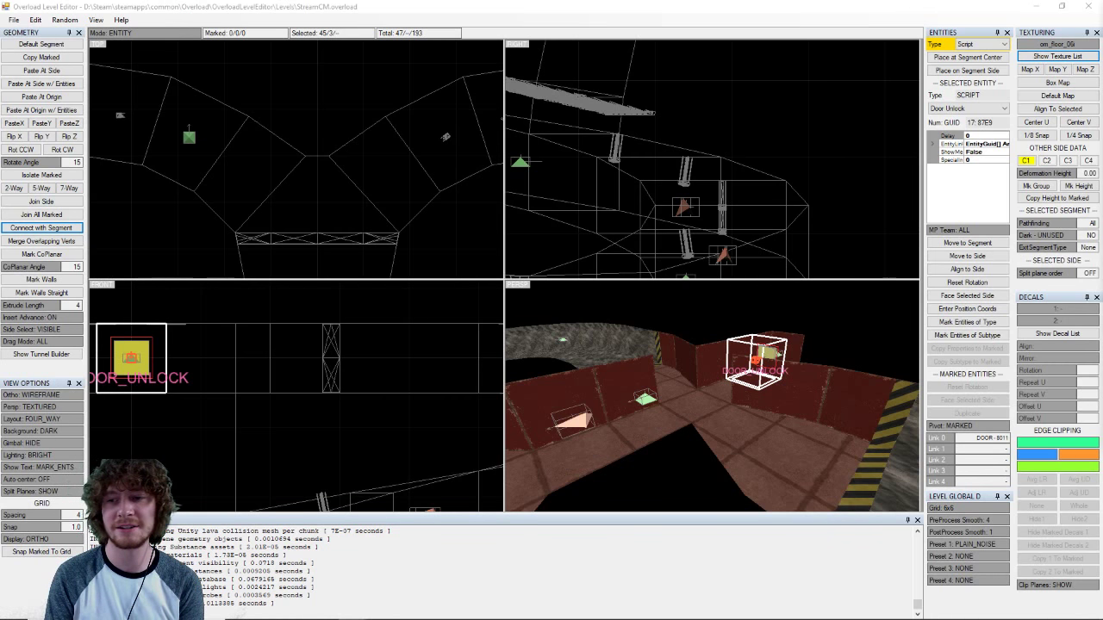
key(F5)
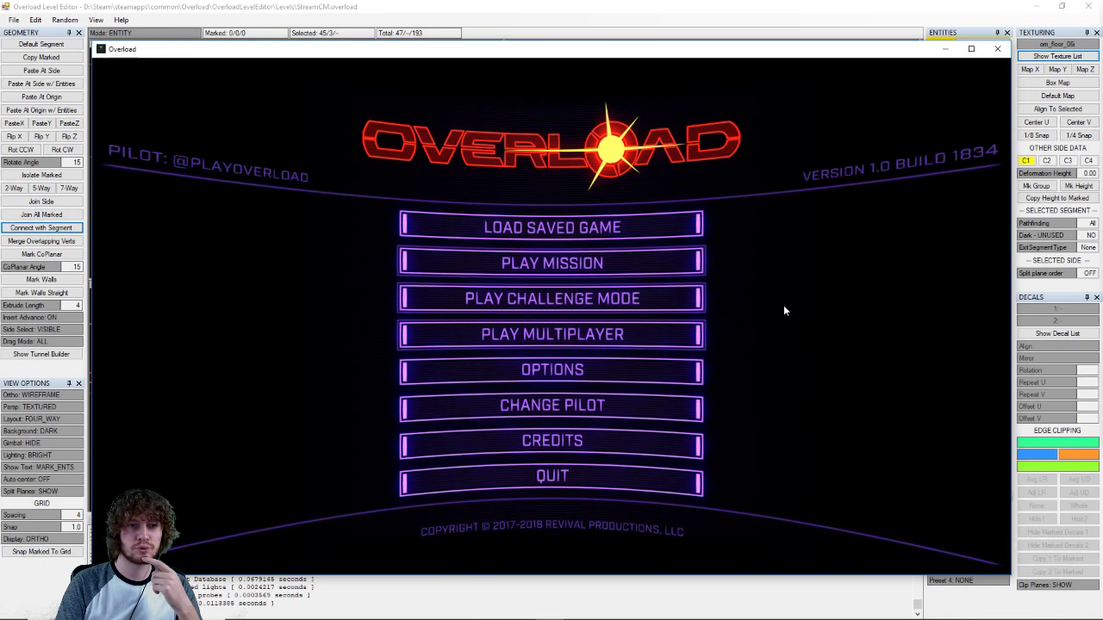
- Check the starting levels offered by the Classic Mission and return to the main menu
click(607, 264)
click(571, 355)
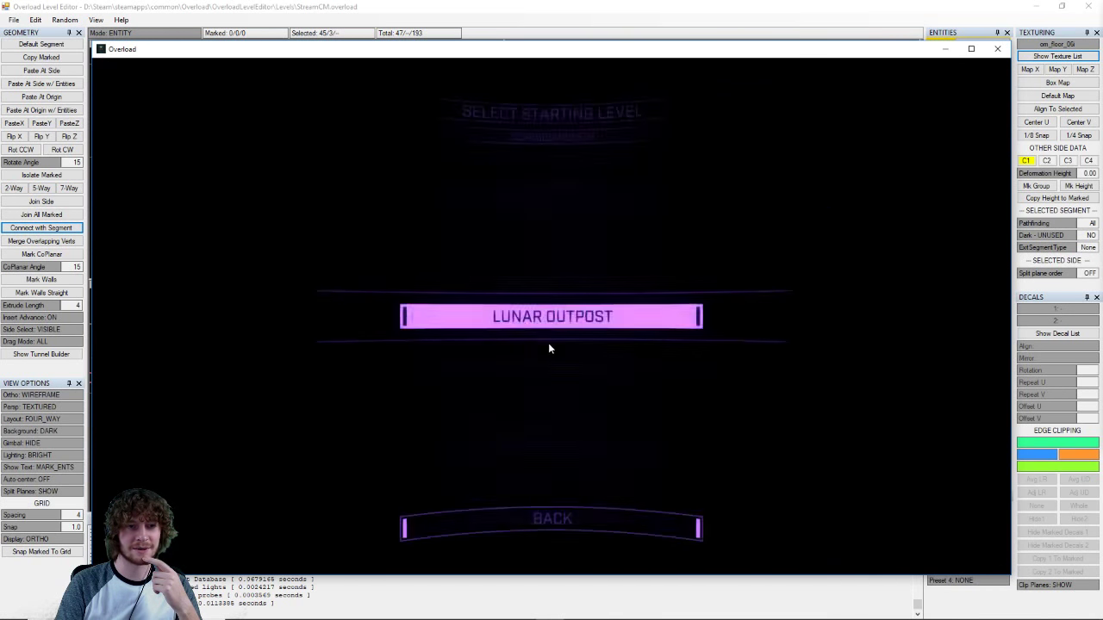
click(578, 519)
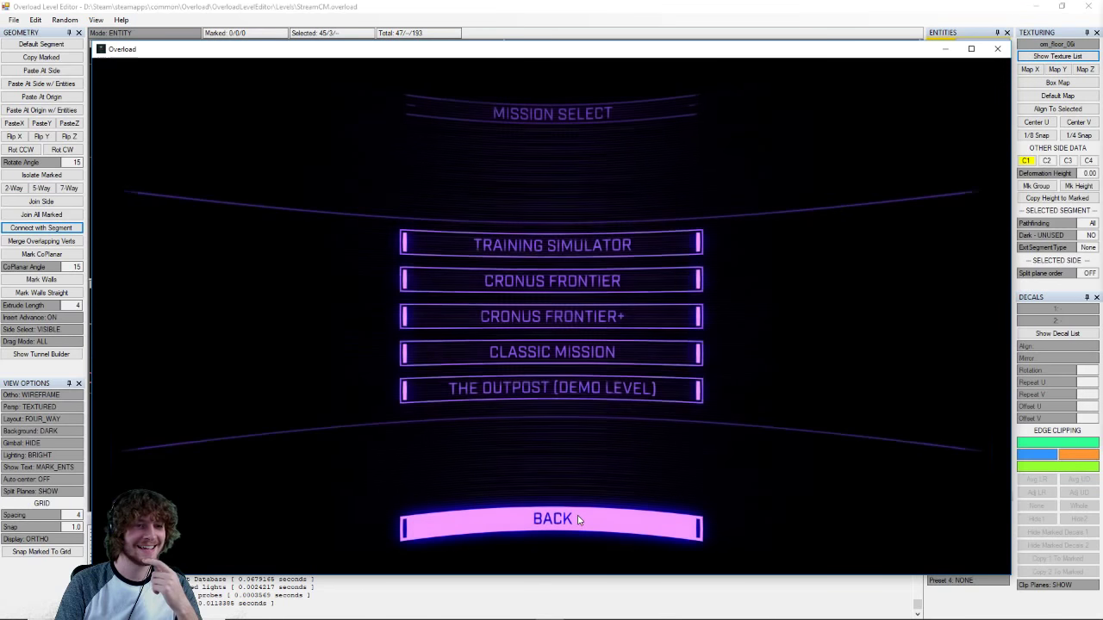
click(577, 519)
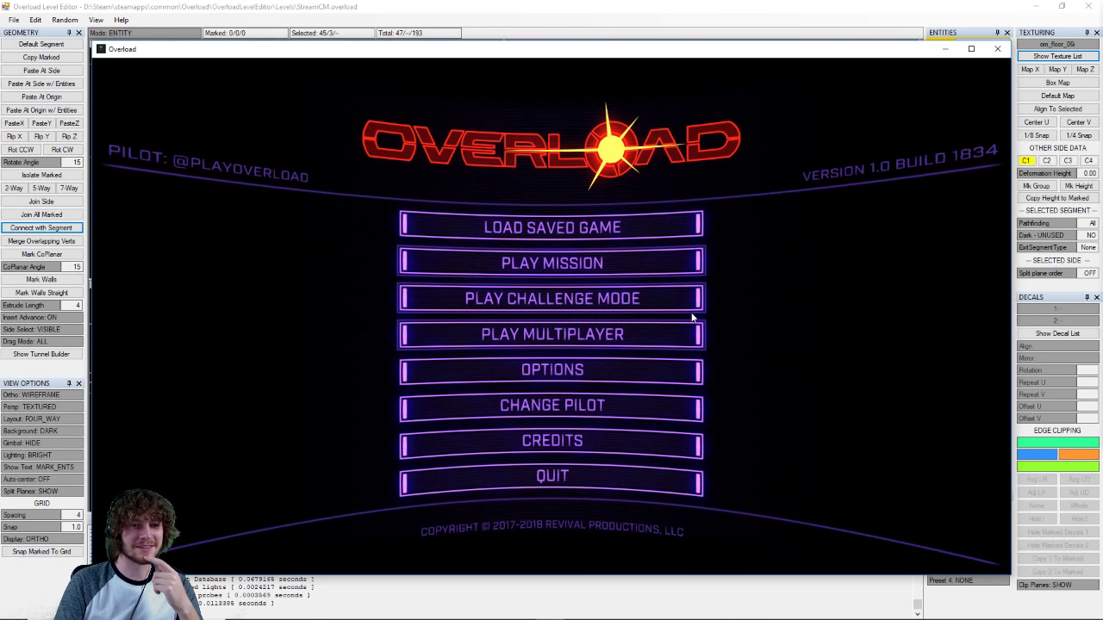
- Start the custom HELIUM level in Challenge Mode with the Infinite variant on Trainee difficulty
click(591, 308)
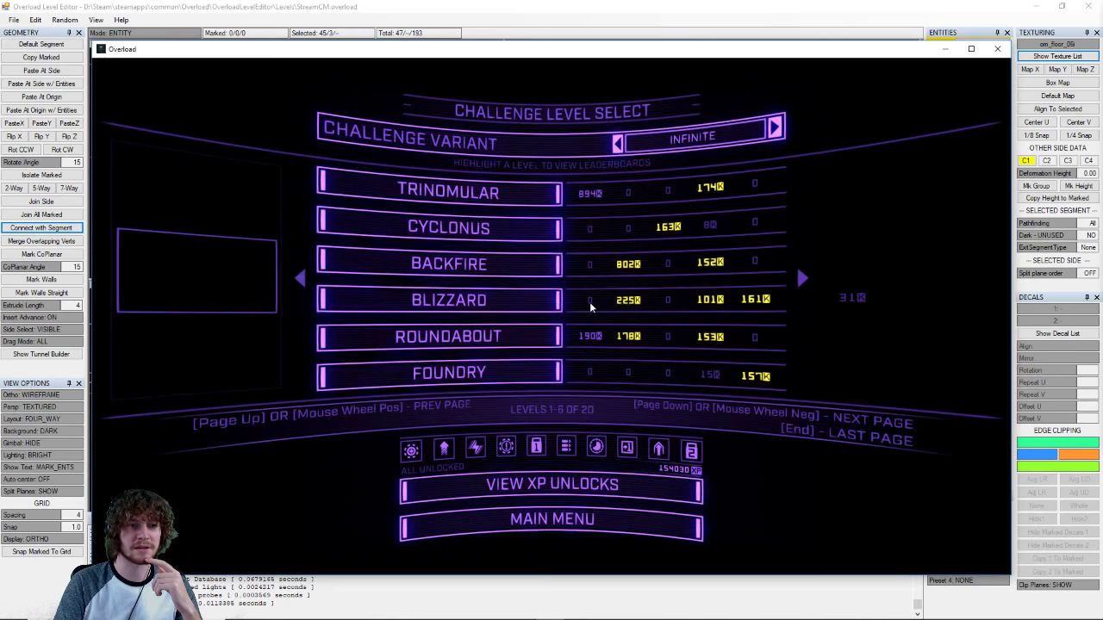
scroll(590, 301, down, 2)
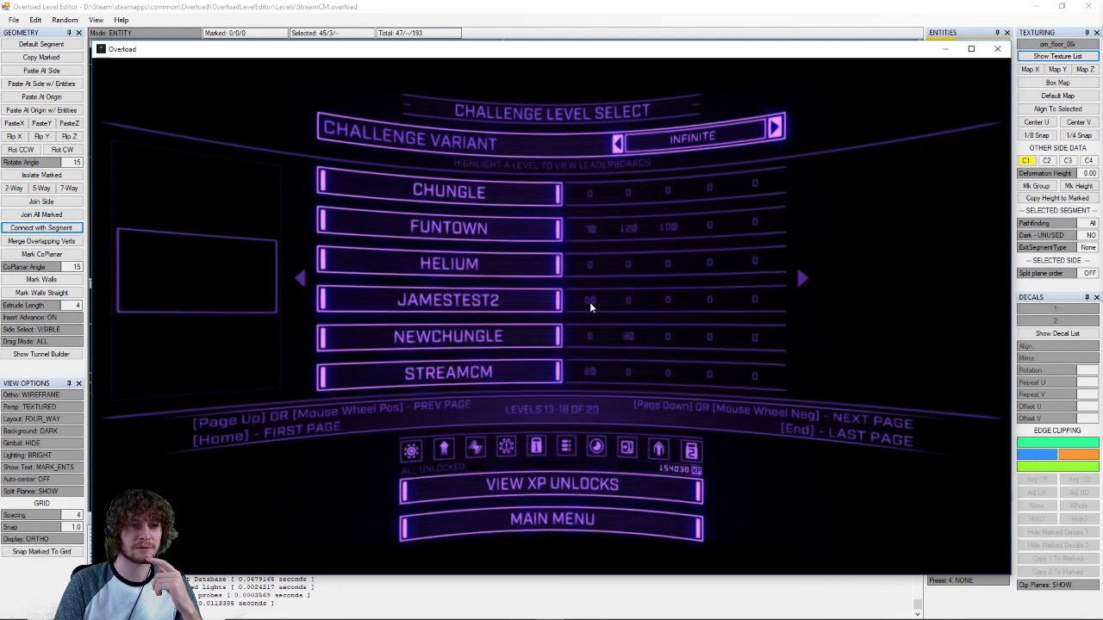
click(497, 268)
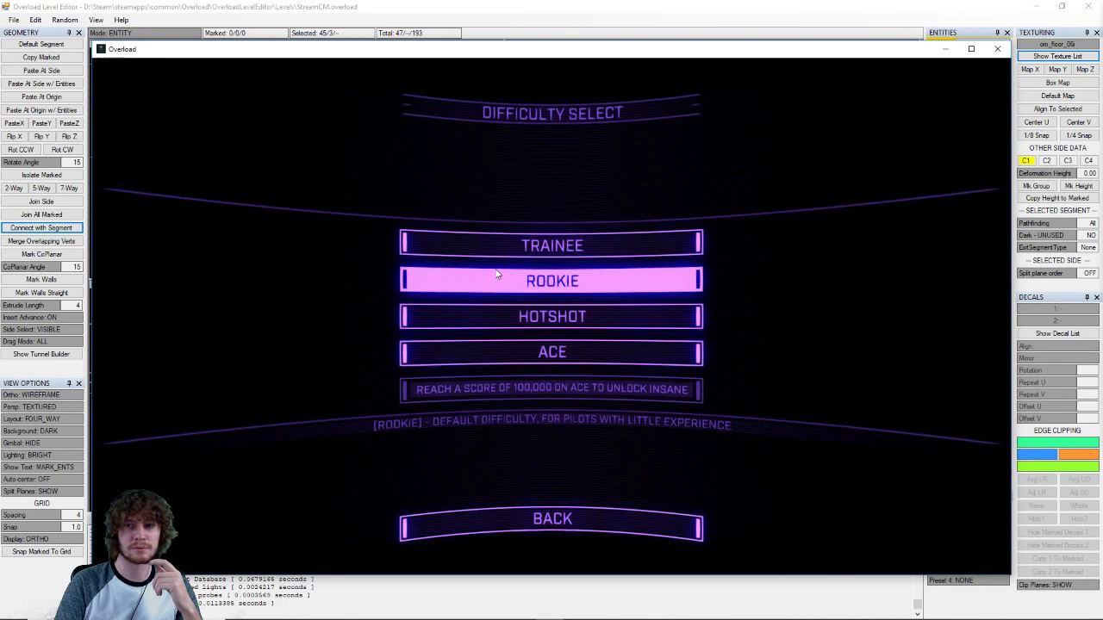
click(530, 250)
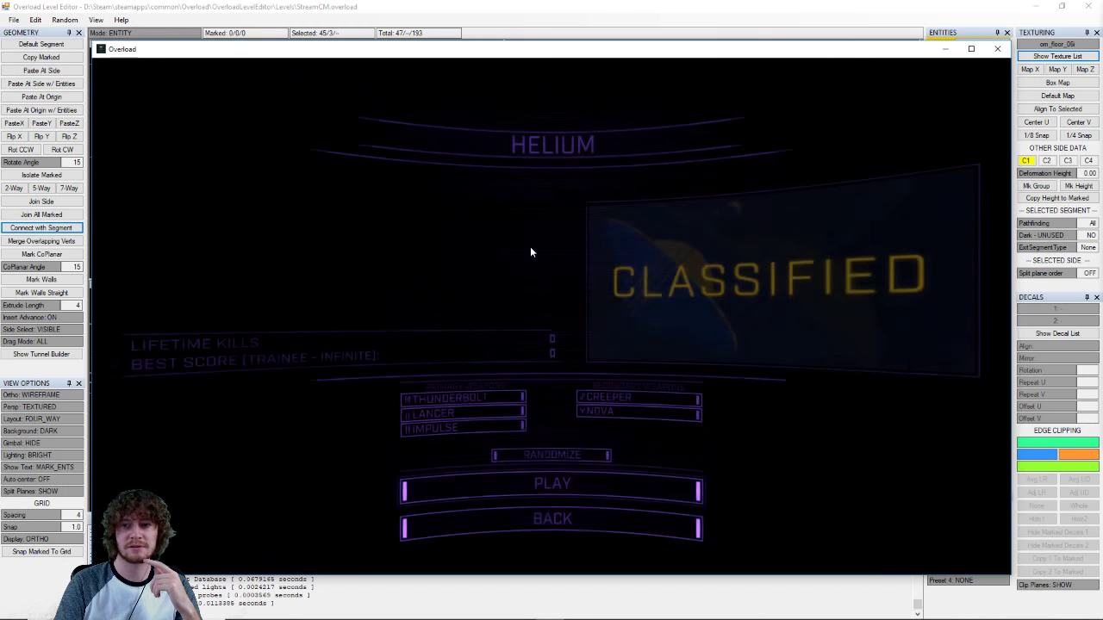
click(534, 483)
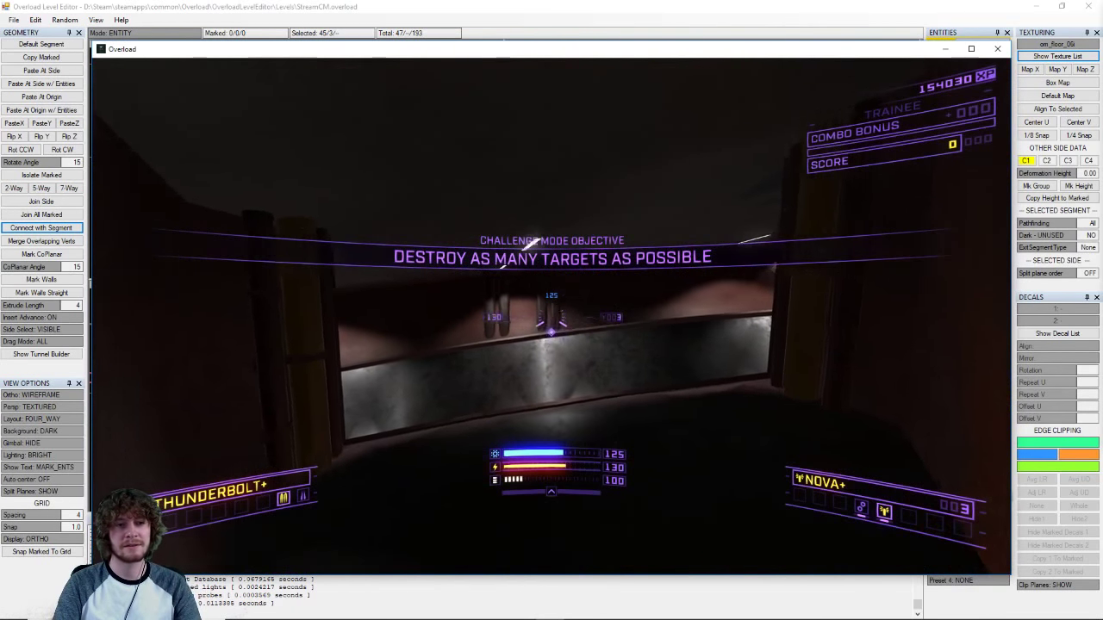
- Fly along Helium's lava-lined circuit and shoot the robots encountered on the way
key(w)
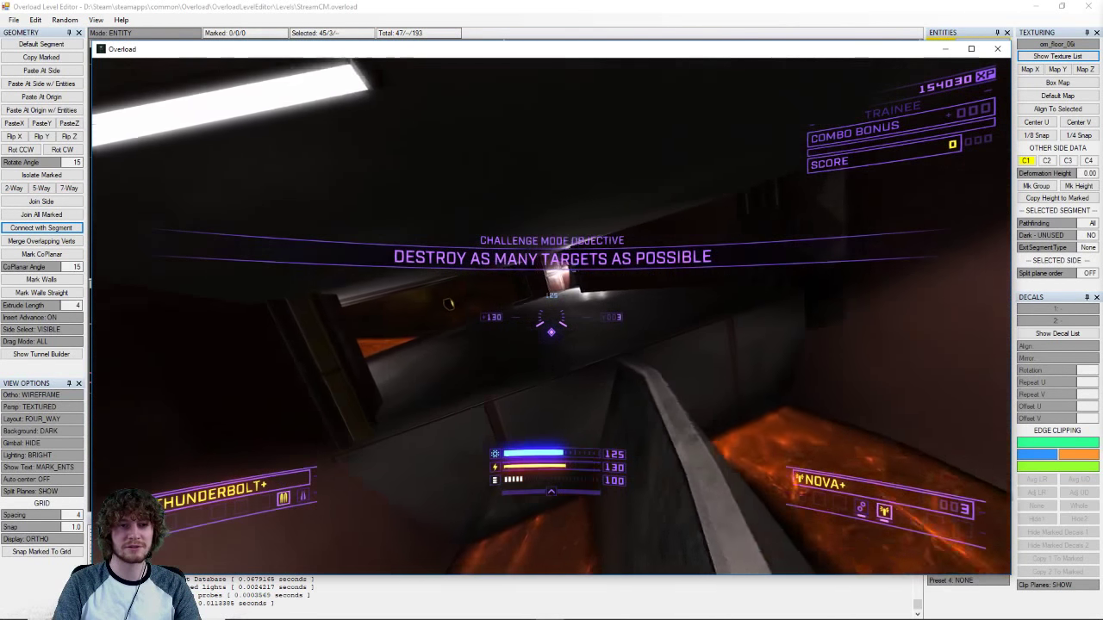
key(w)
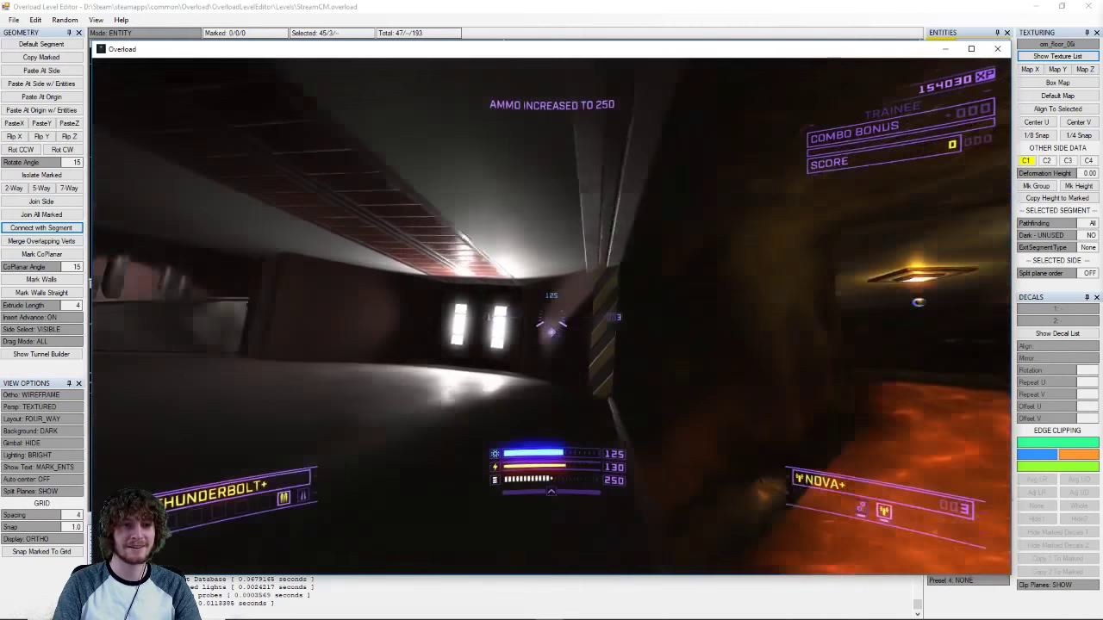
key(w)
key(shift)
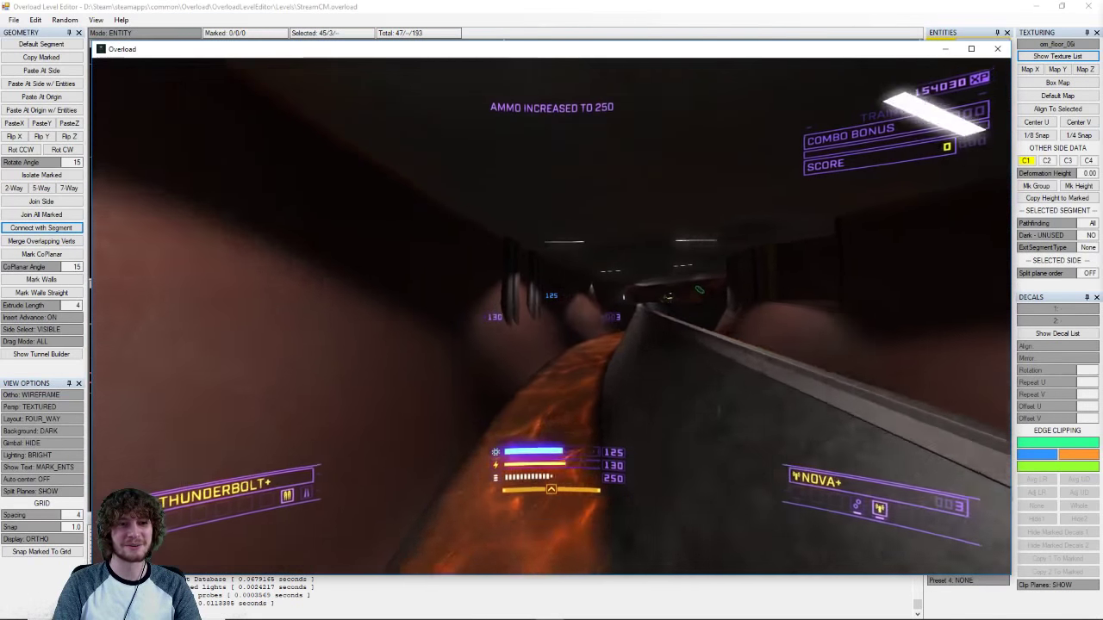
key(w)
click(552, 317)
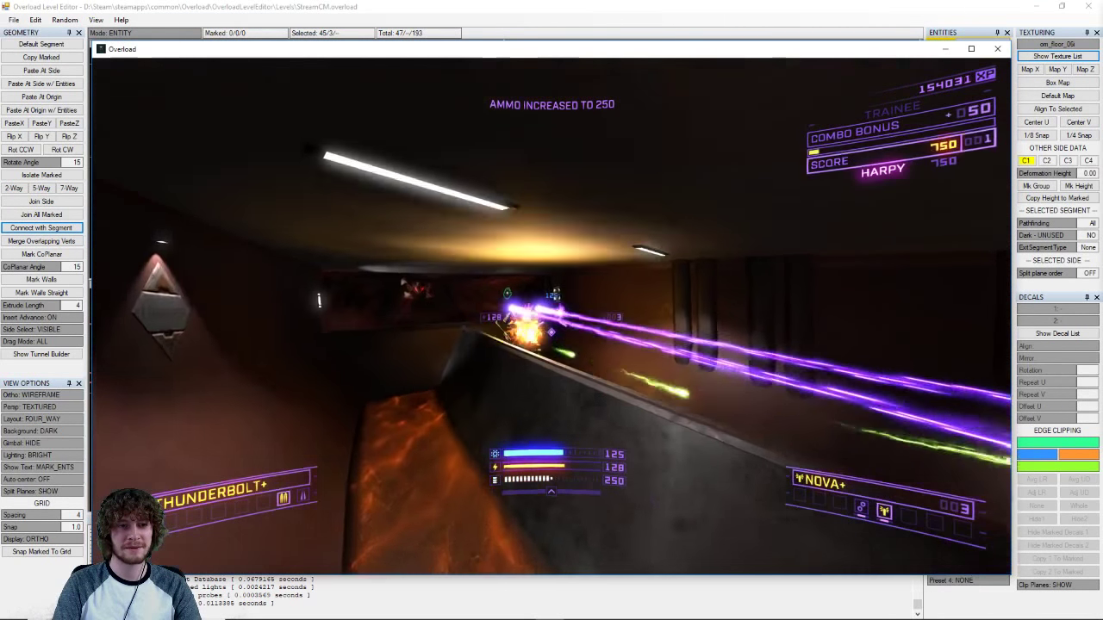
key(w)
click(551, 317)
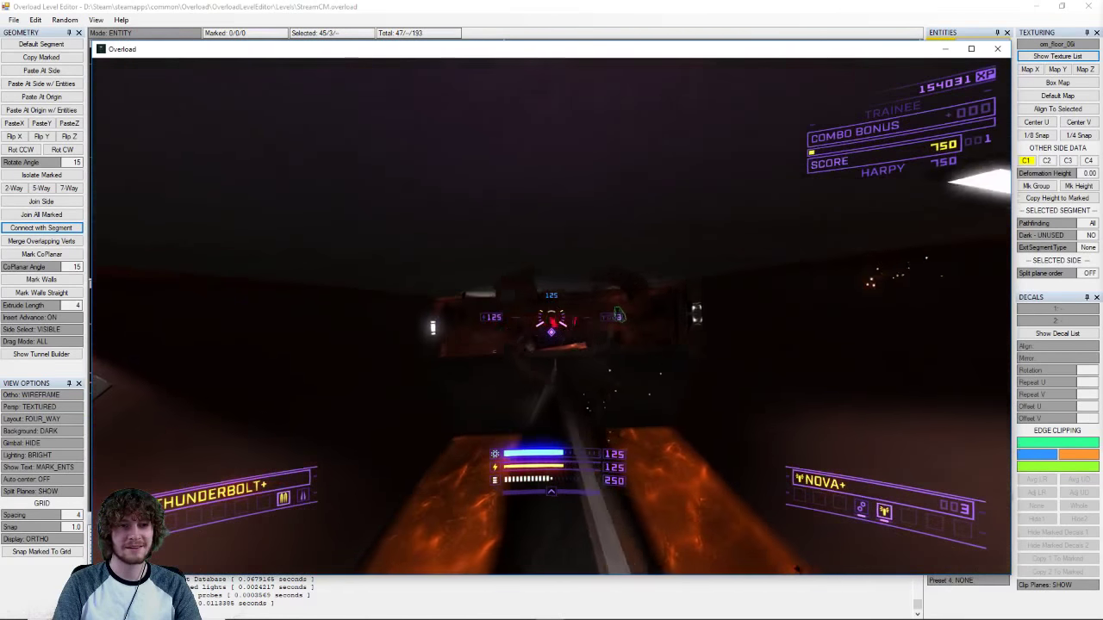
key(w)
click(552, 317)
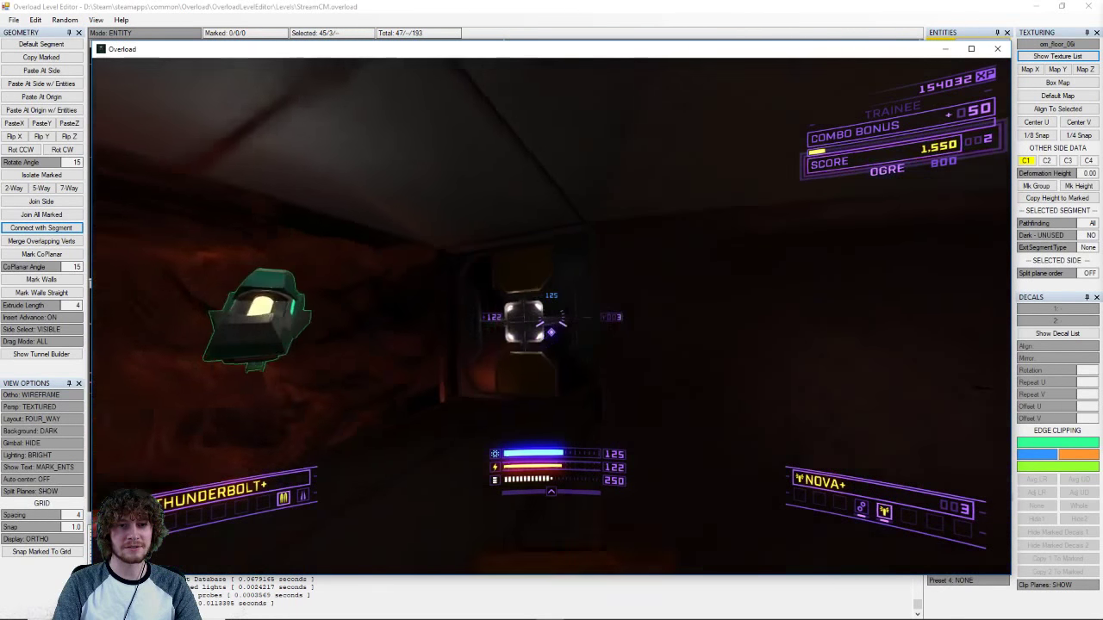
key(w)
click(552, 317)
click(552, 317)
- Explore Helium's cave tunnels, locked-door corridor and lava passages, and quit to the main menu
key(w)
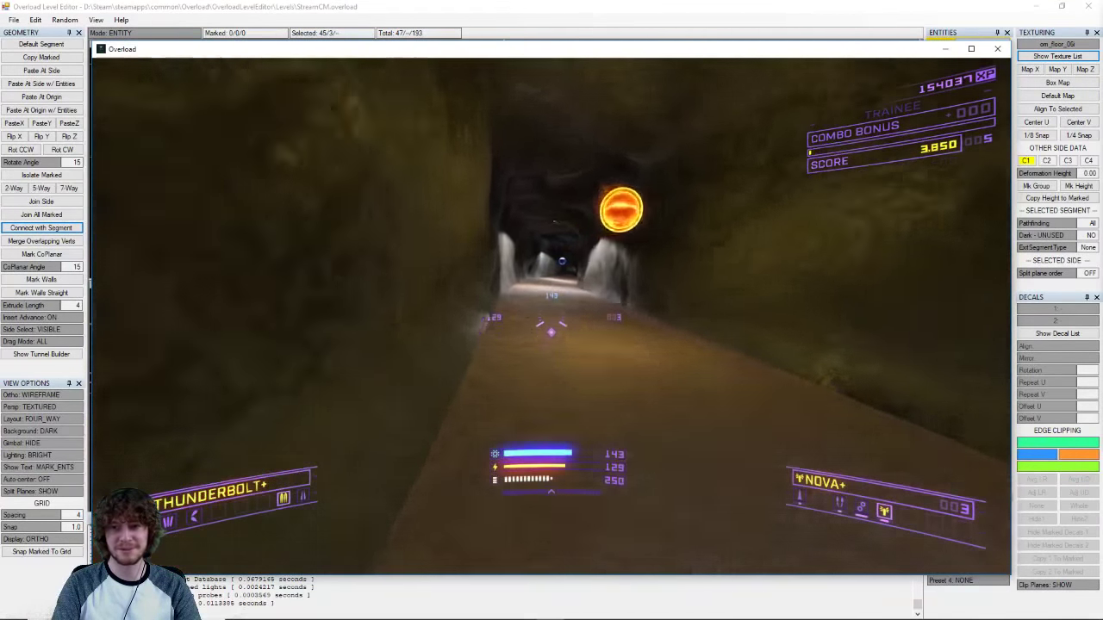
key(w)
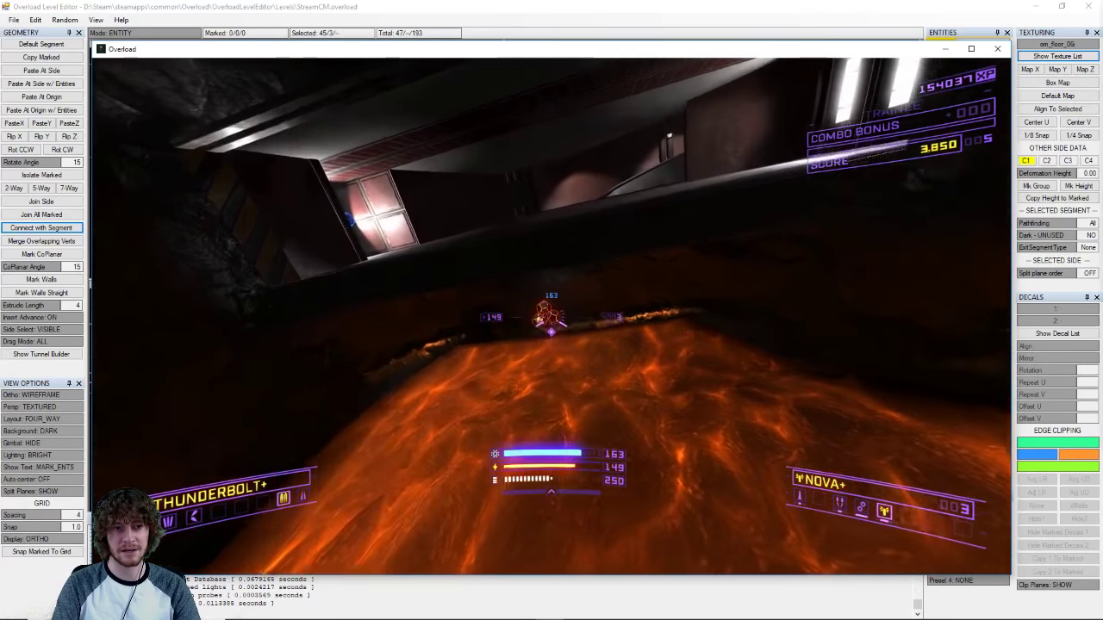
key(w)
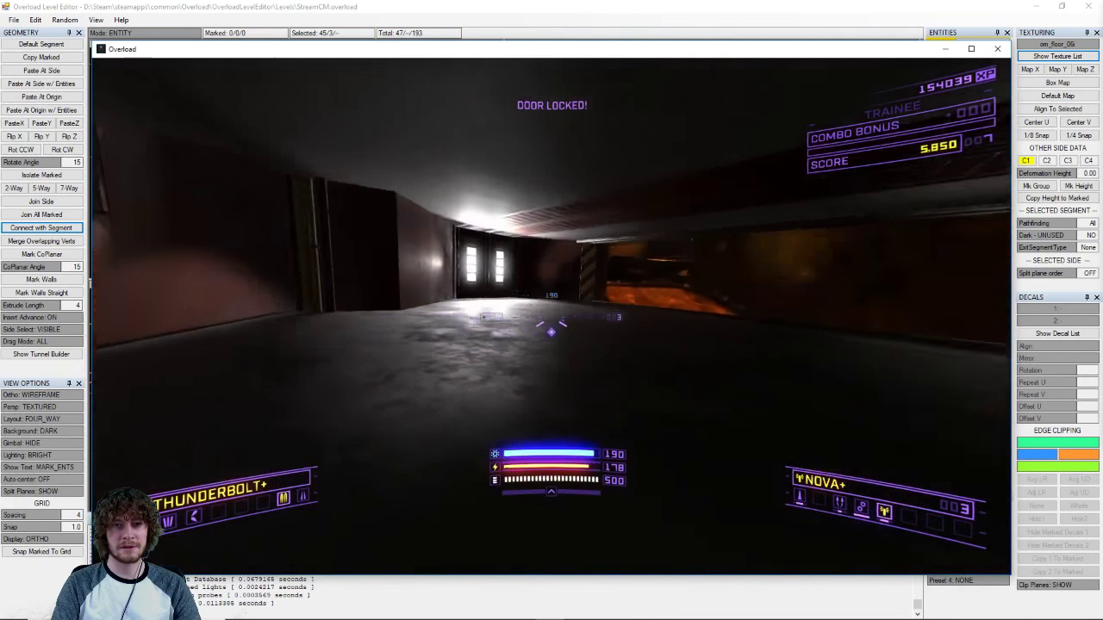
key(w)
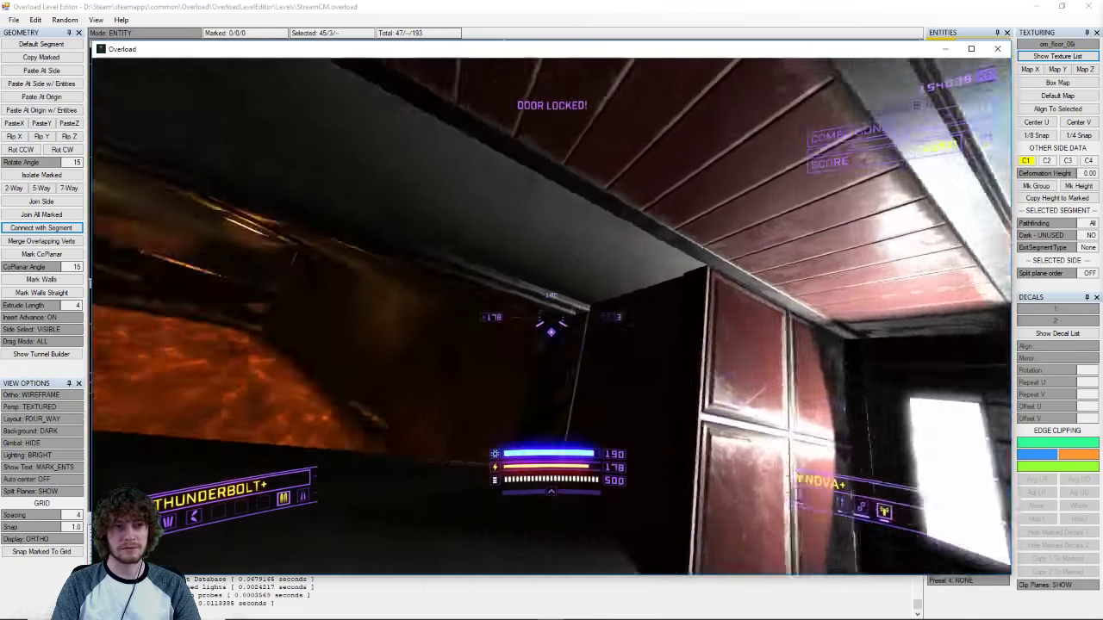
key(w)
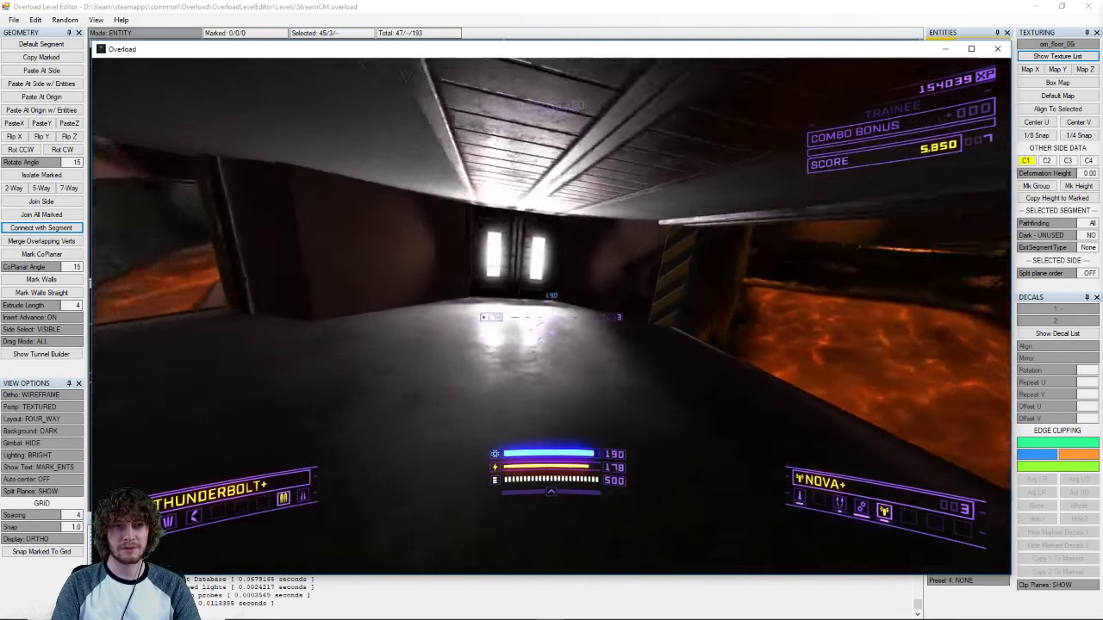
key(w)
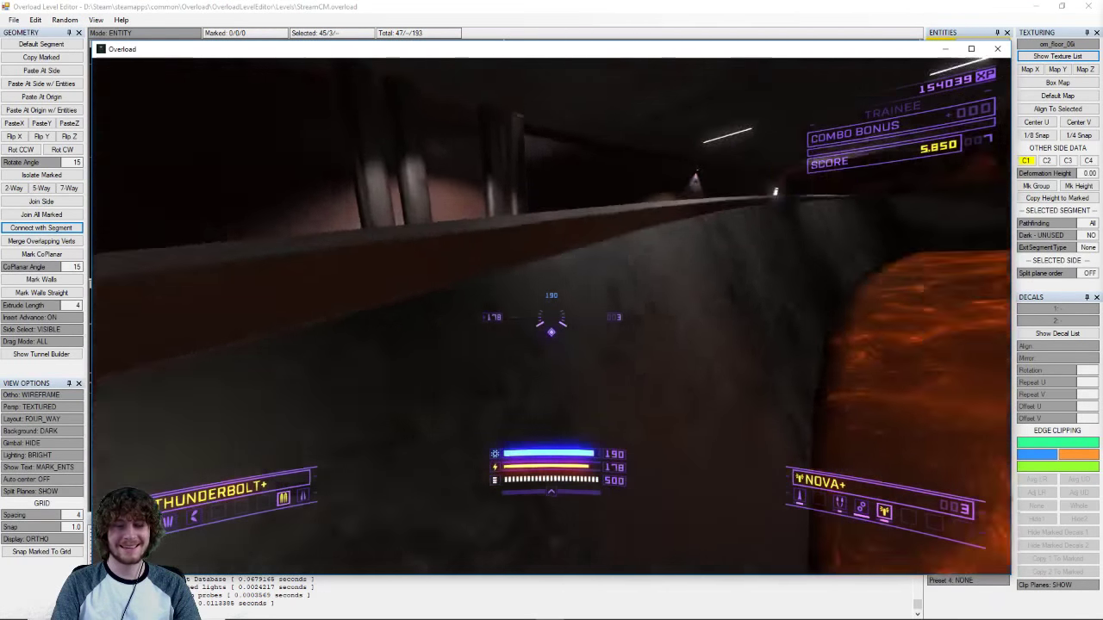
key(w)
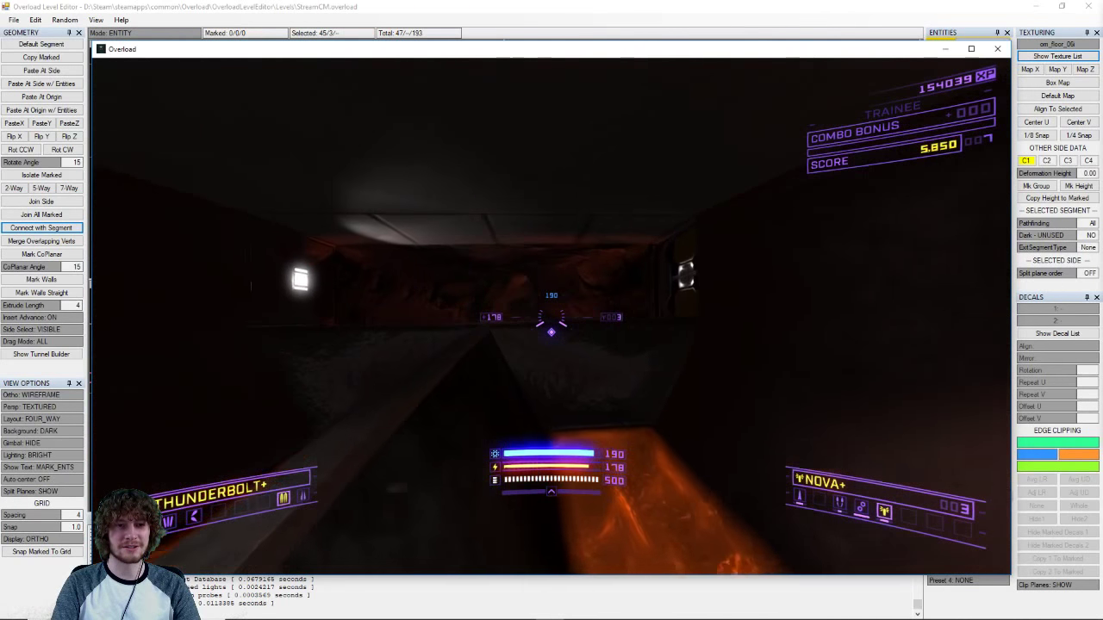
key(w)
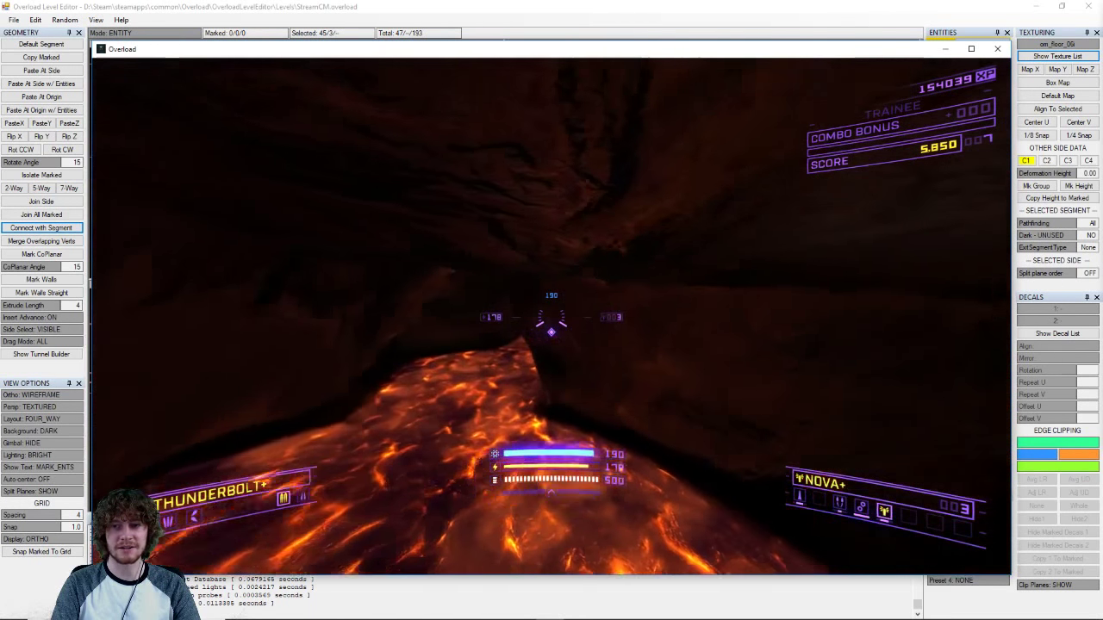
key(w)
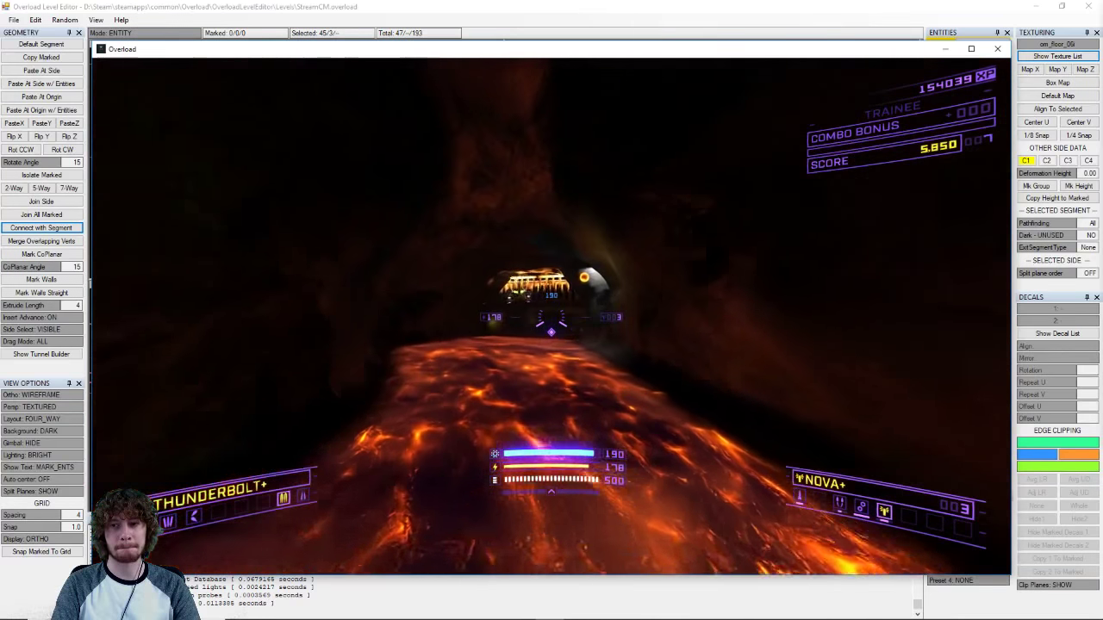
key(w)
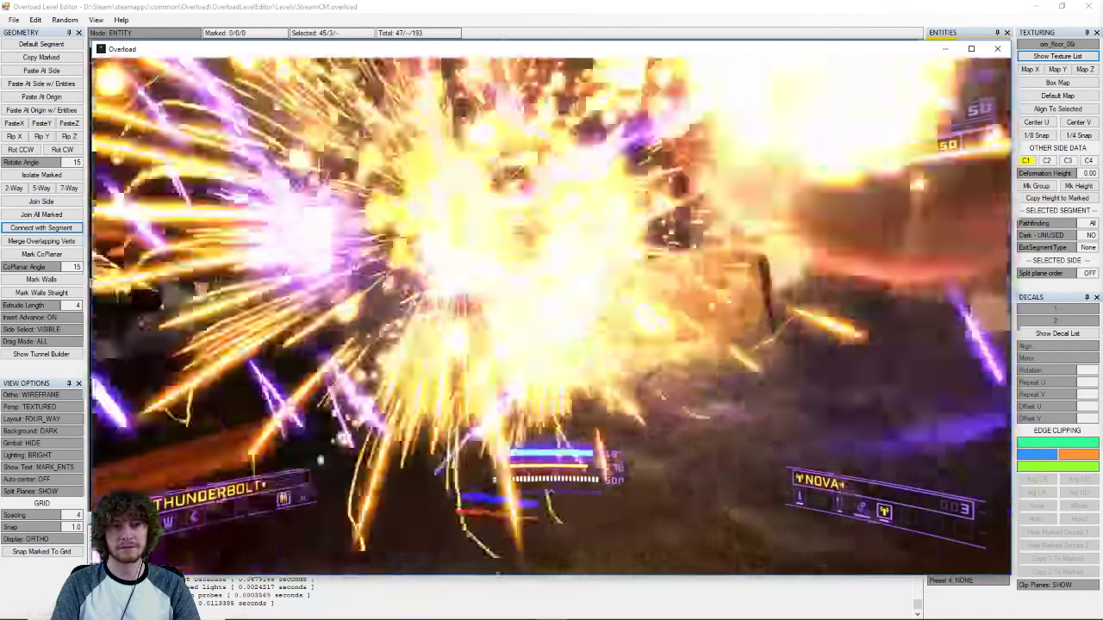
key(Escape)
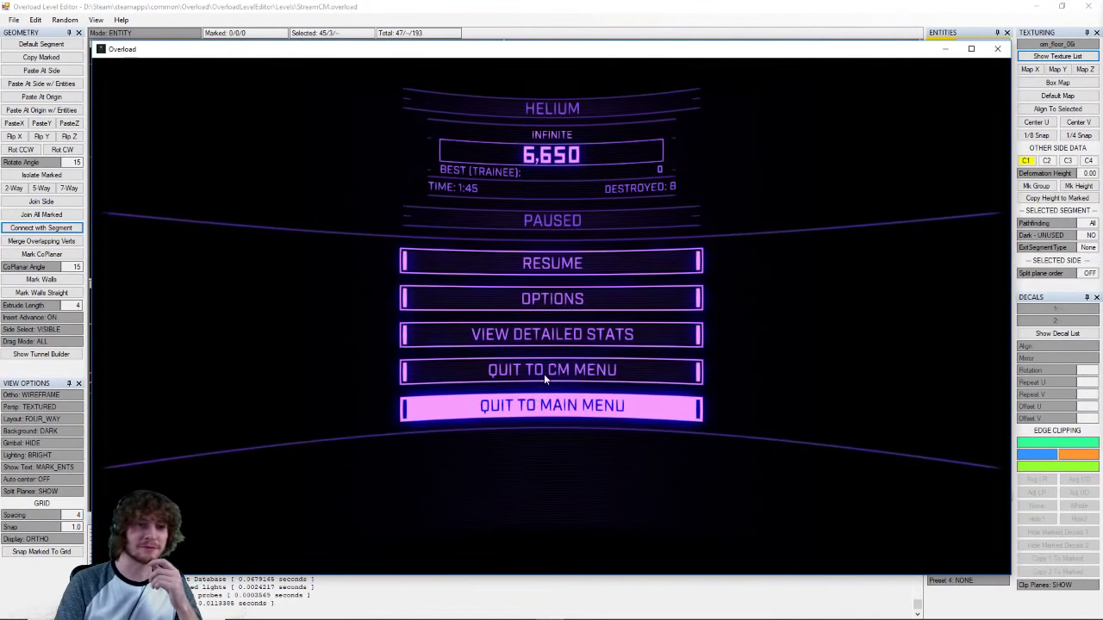
click(545, 406)
- Start the custom FUNTOWN level in Challenge Mode with the Infinite variant on Rookie difficulty
click(581, 317)
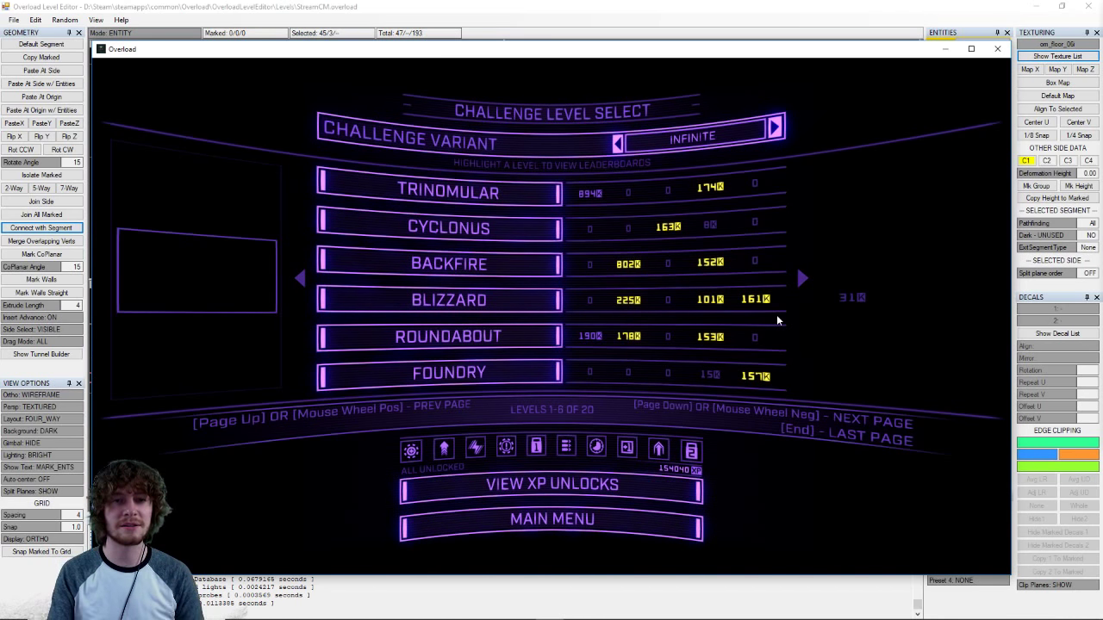
click(790, 276)
click(791, 276)
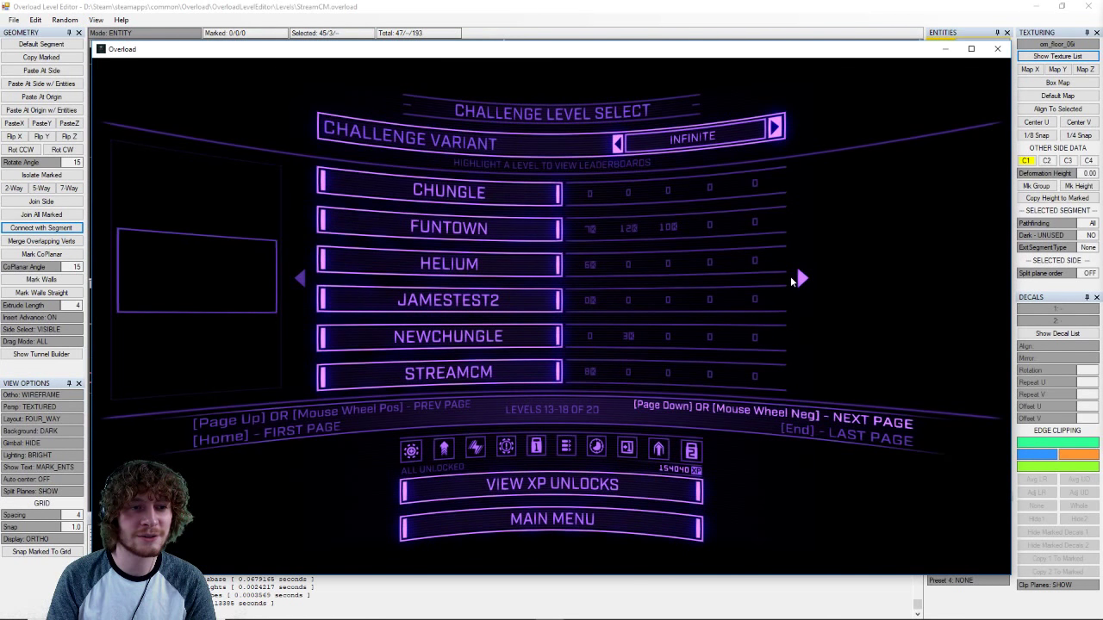
click(526, 227)
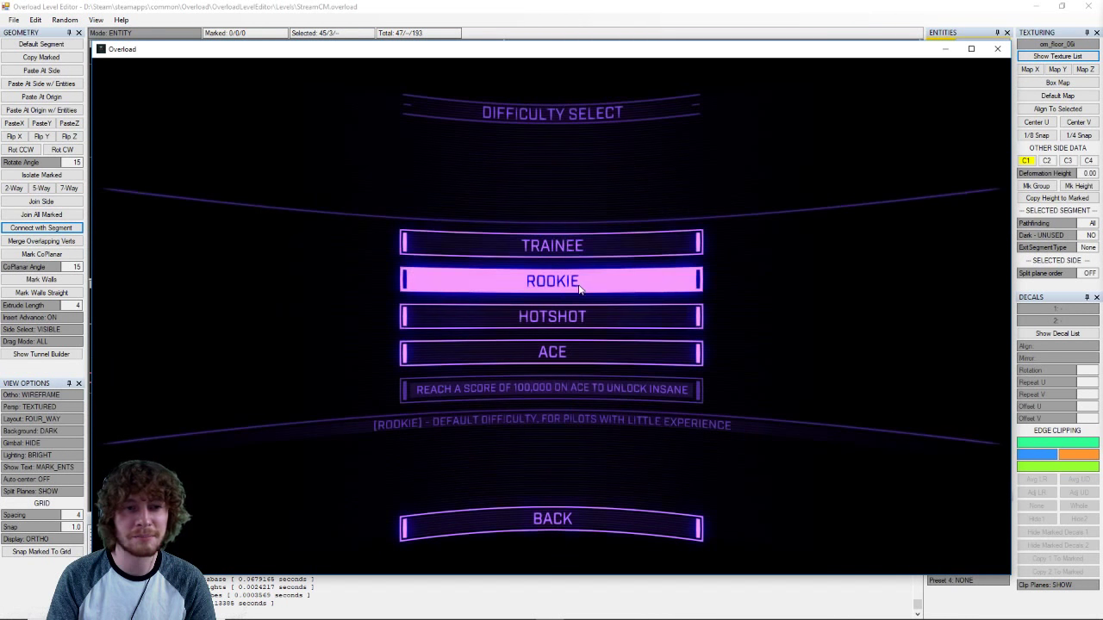
click(579, 286)
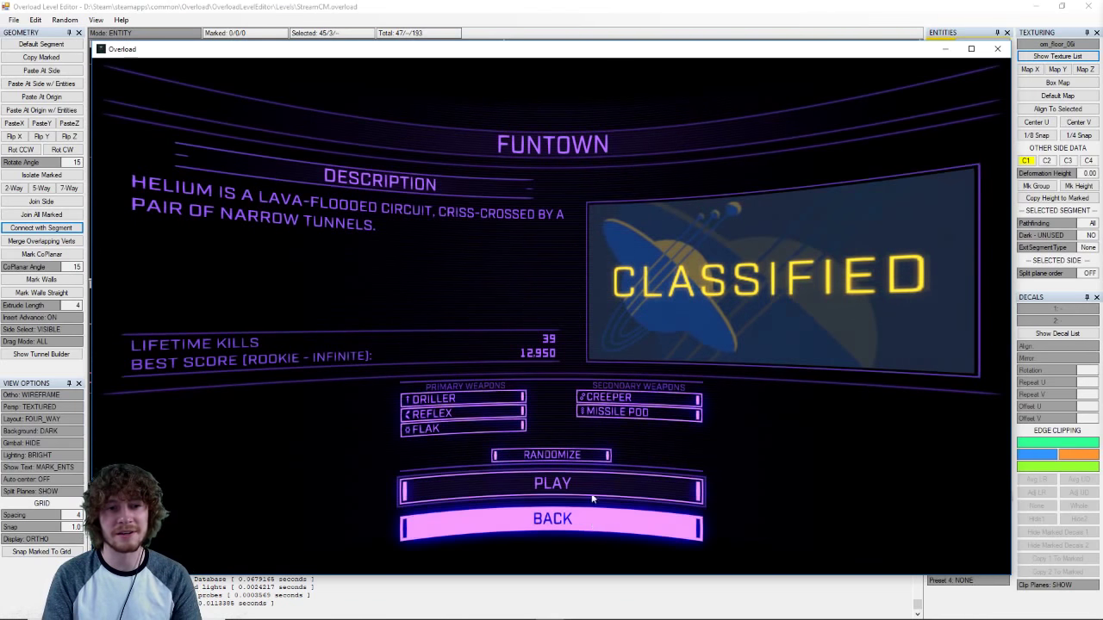
click(600, 483)
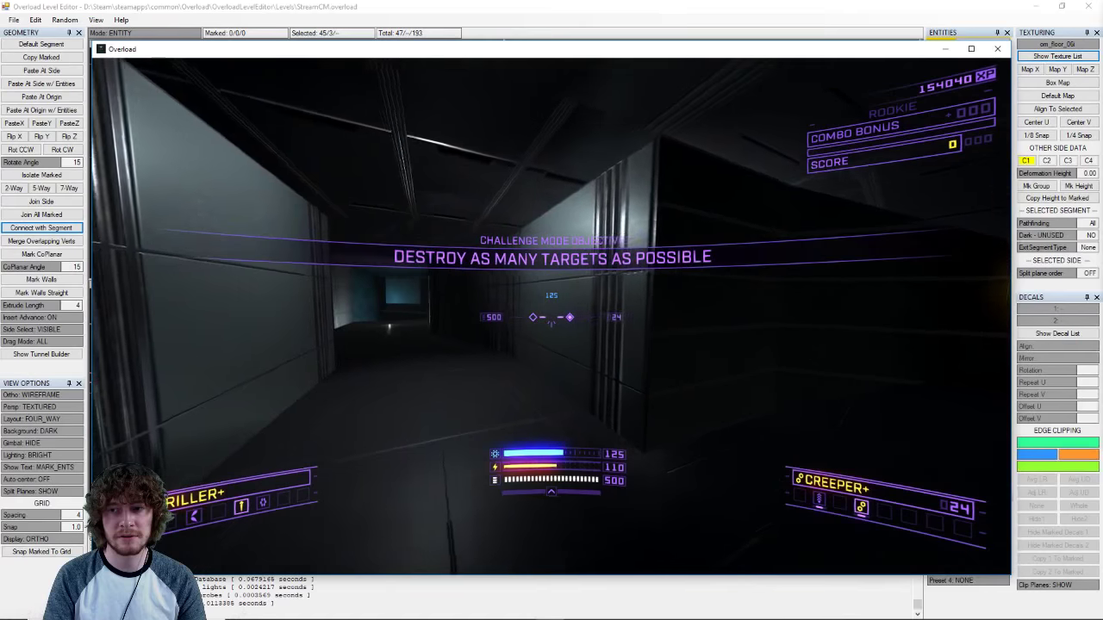
- Fly through Funtown's dark metal corridors, lighting the way with a flare and shooting at the orange-lit doors
key(w)
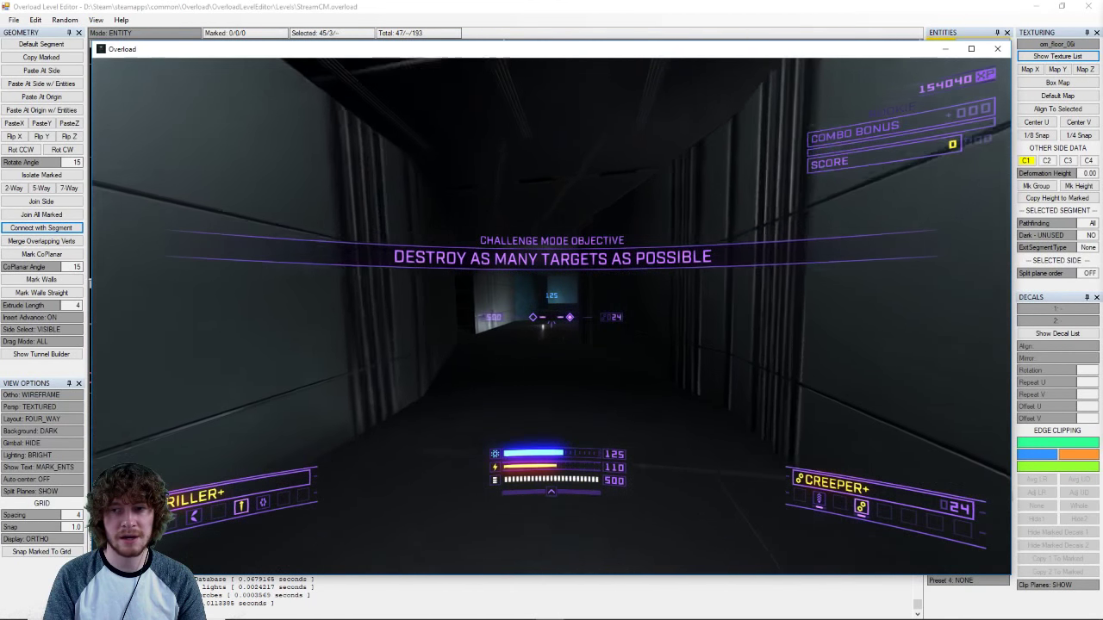
key(w)
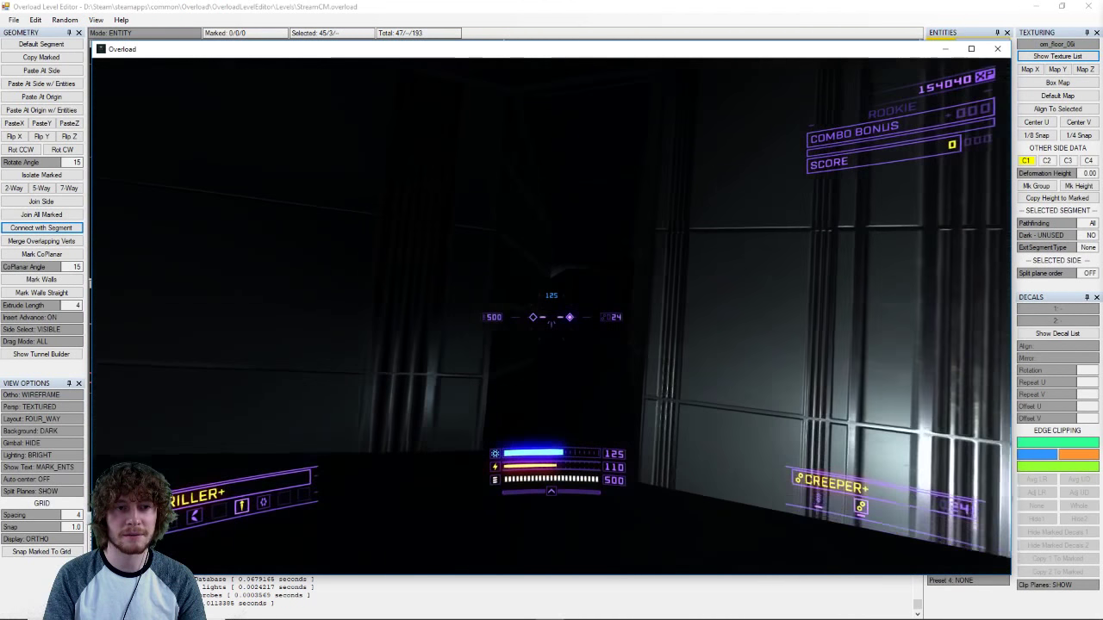
key(f)
key(w)
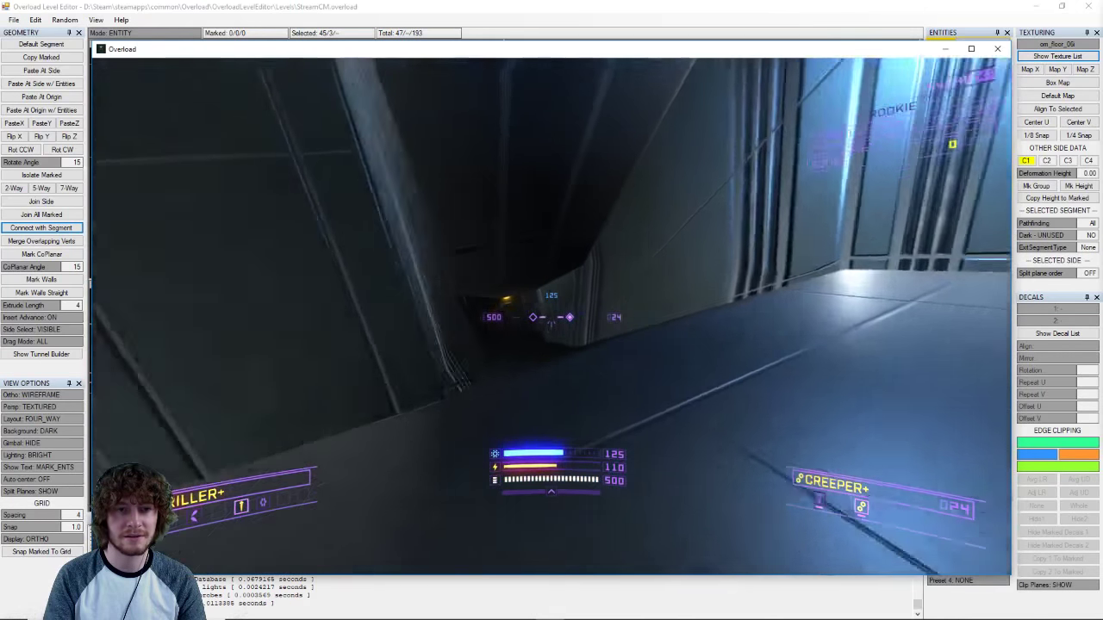
key(w)
click(551, 317)
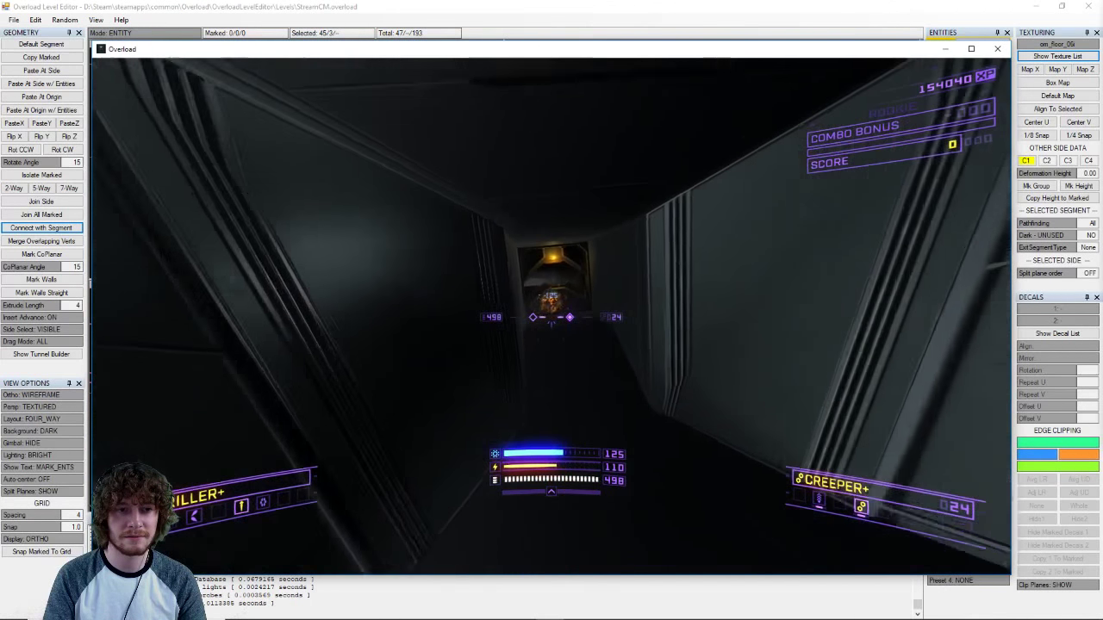
key(w)
key(shift)
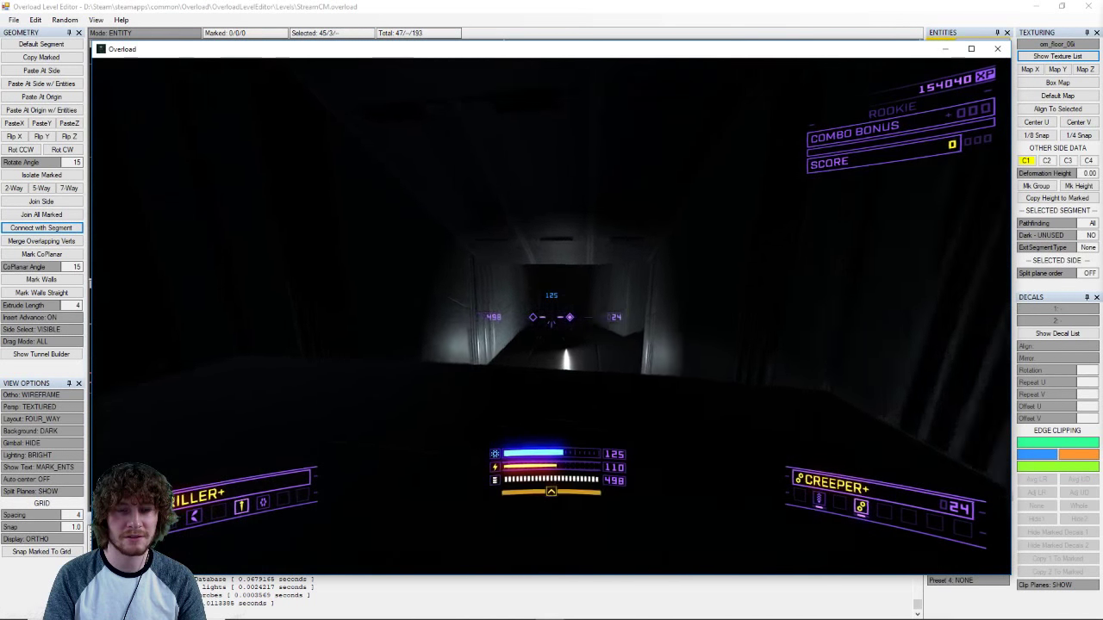
key(w)
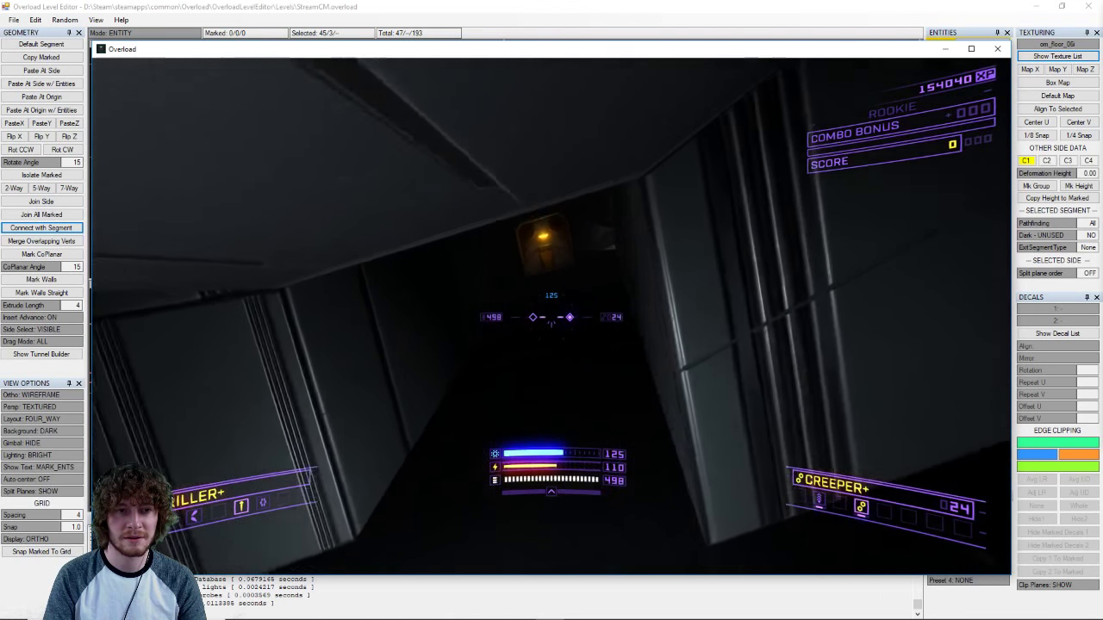
click(551, 317)
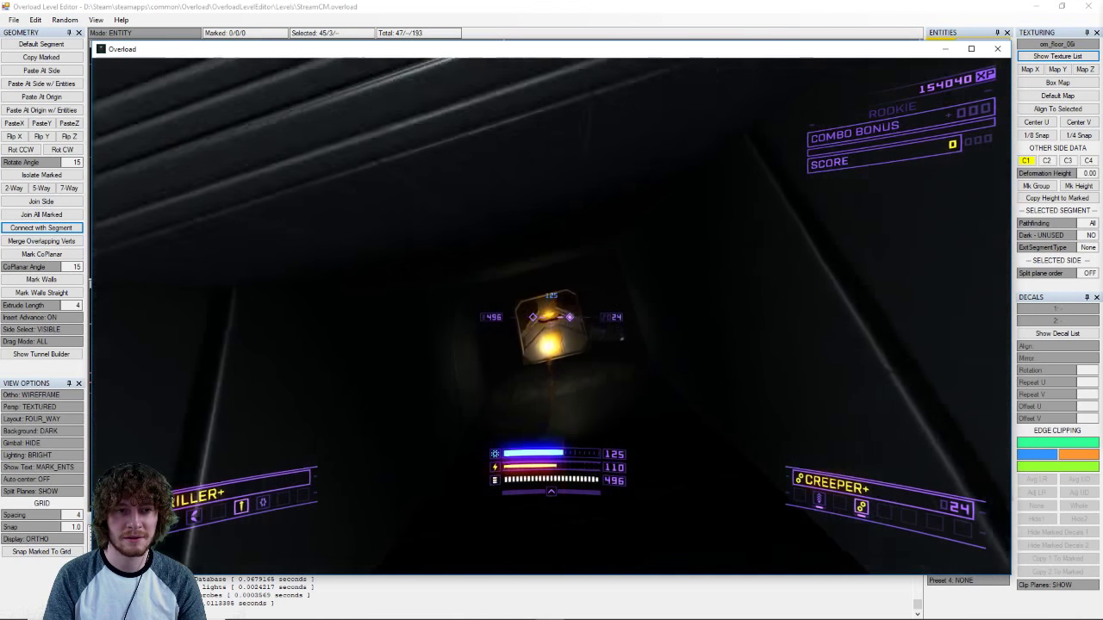
key(w)
key(w)
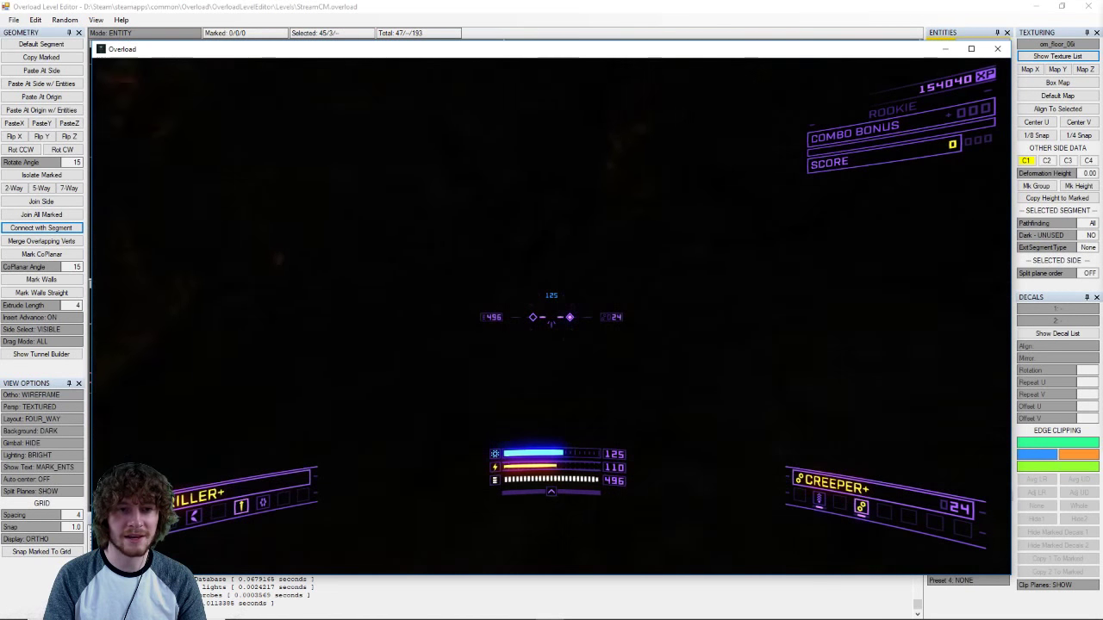
- Explore Funtown's rock cave tunnels with a flare and shoot the door at the tunnel's end
key(w)
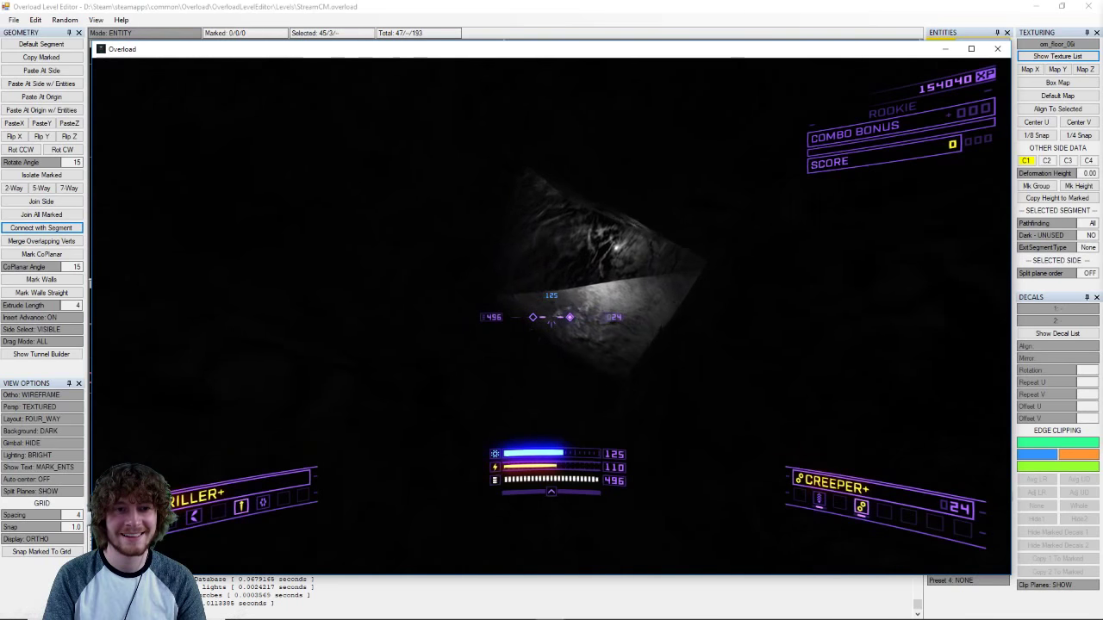
key(w)
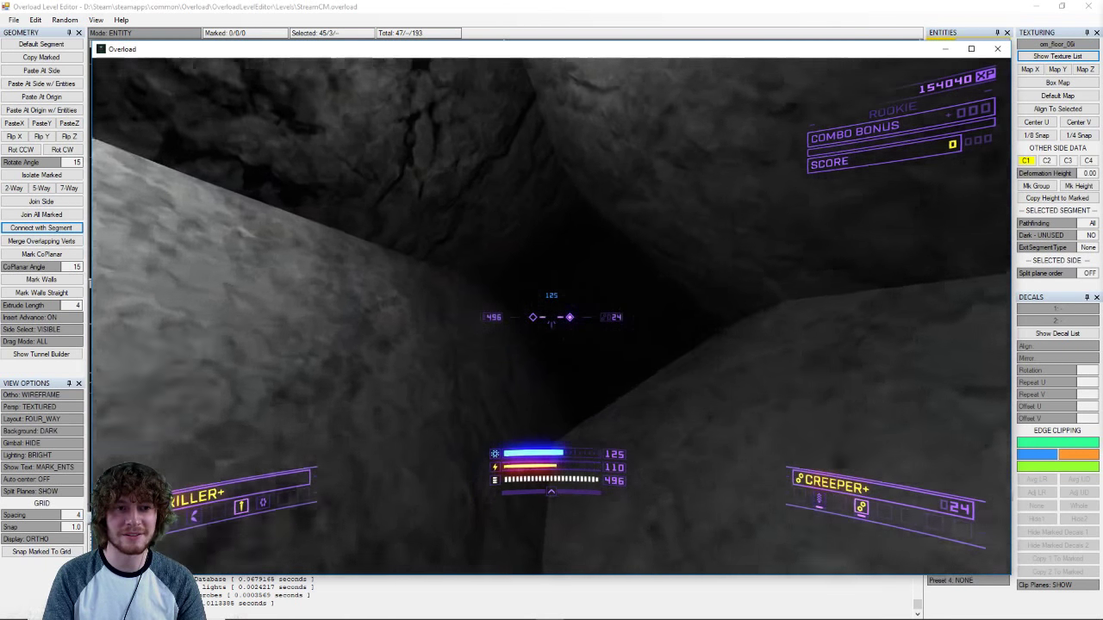
key(f)
key(w)
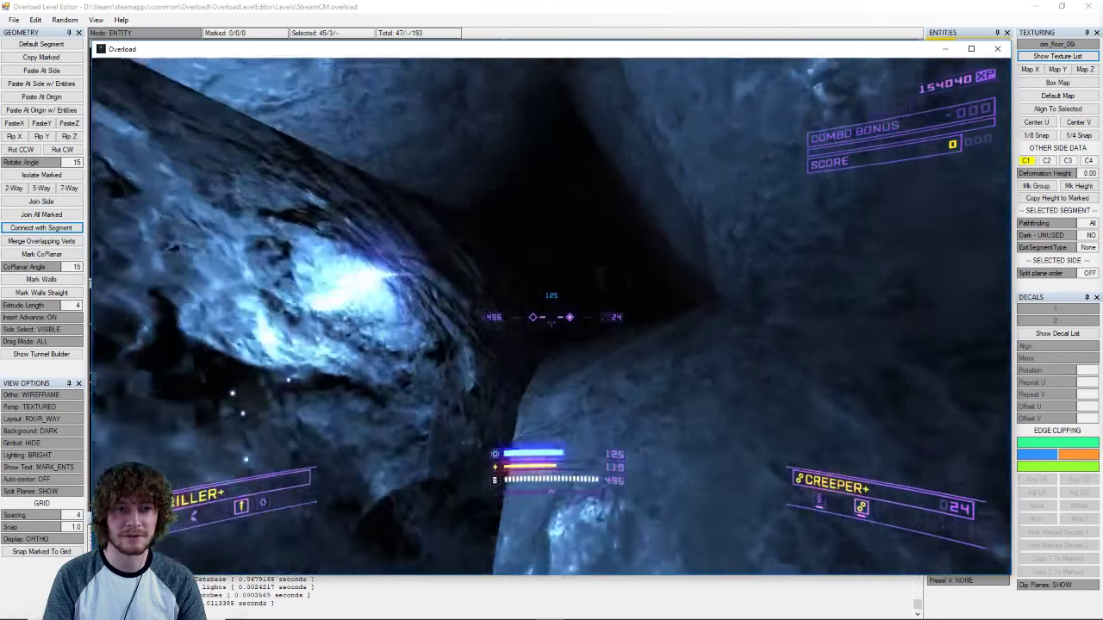
key(w)
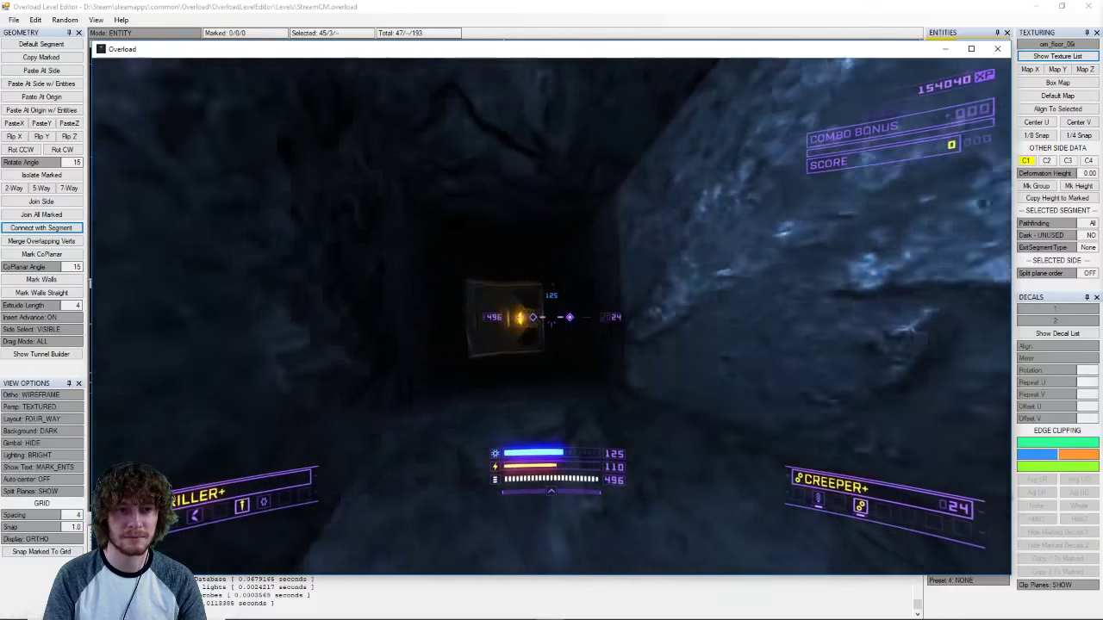
click(552, 317)
key(w)
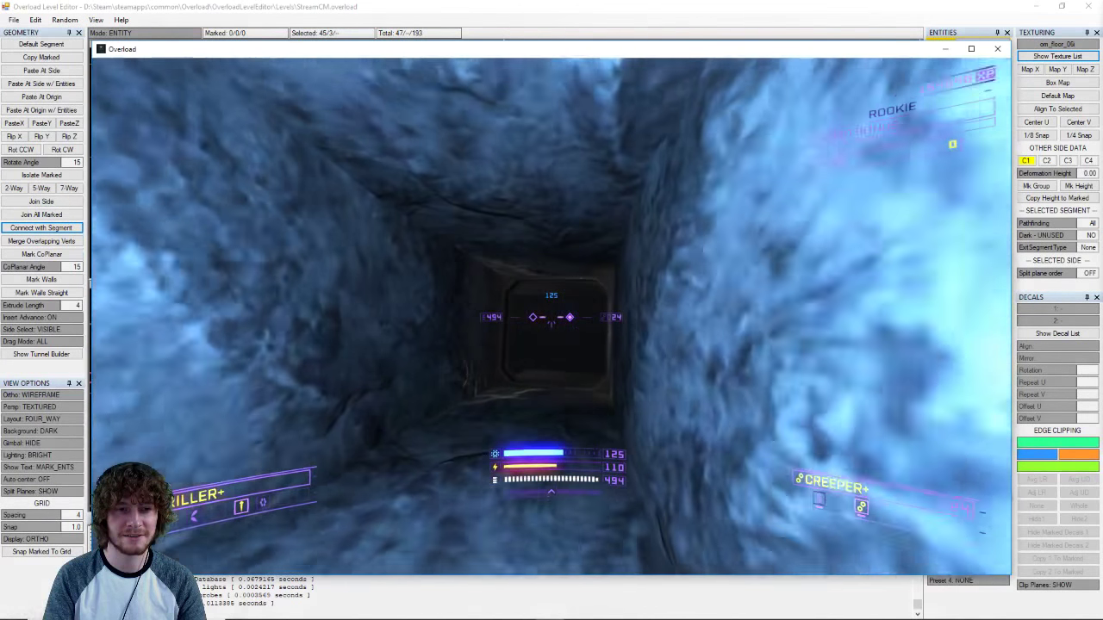
key(w)
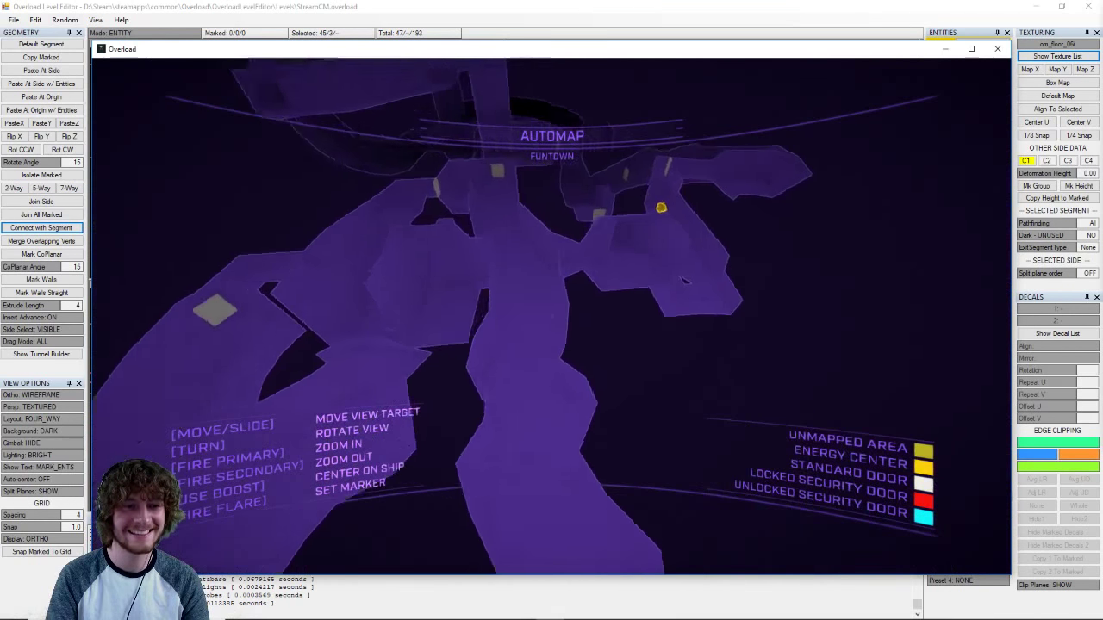
- Leave the Funtown automap and fly on through the unlit passage into the metal-walled corridors
key(Tab)
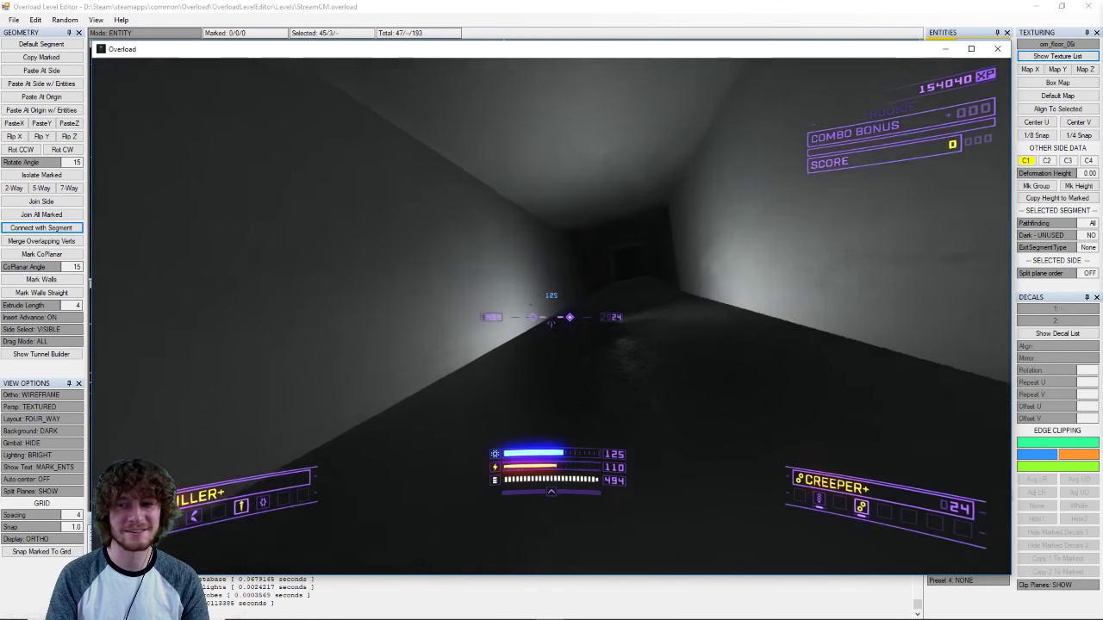
key(w)
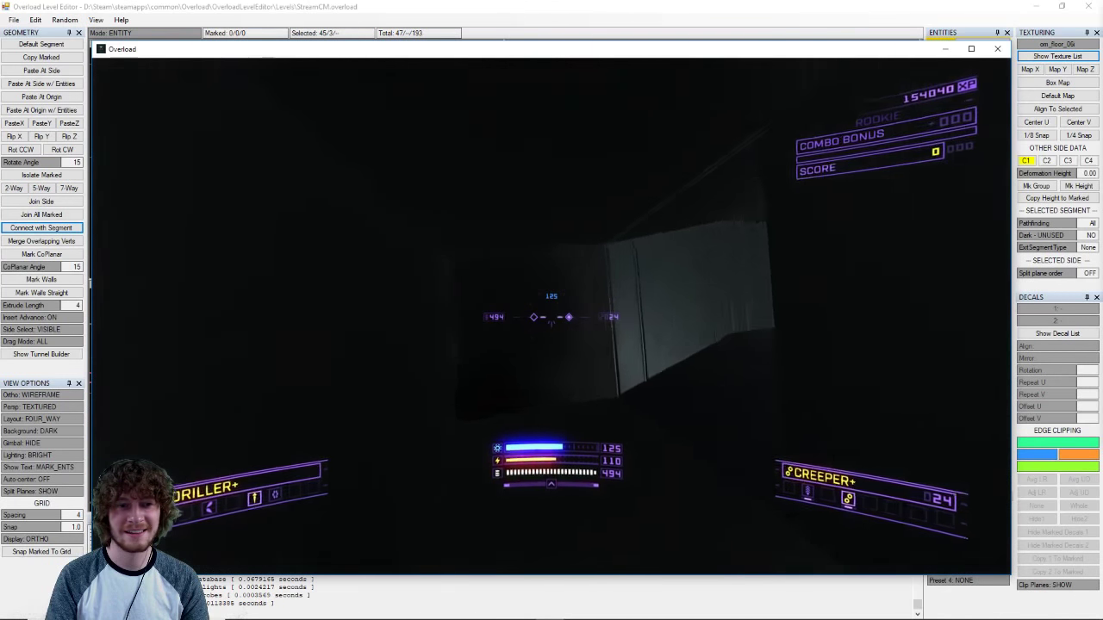
key(w)
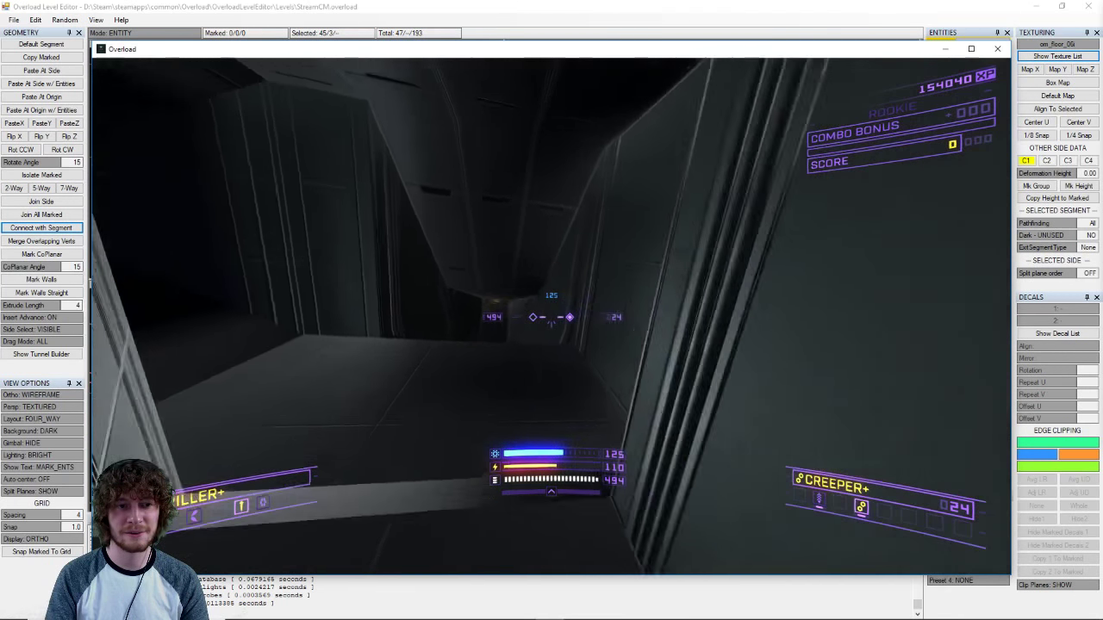
key(w)
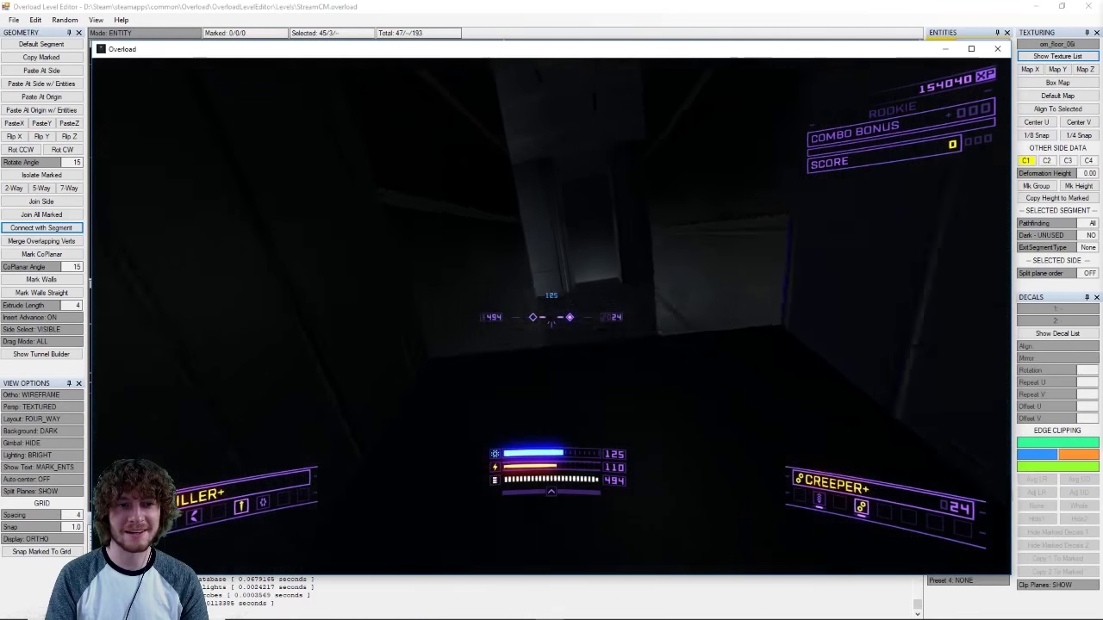
- Pause Funtown and quit to the Challenge Mode menu
key(Escape)
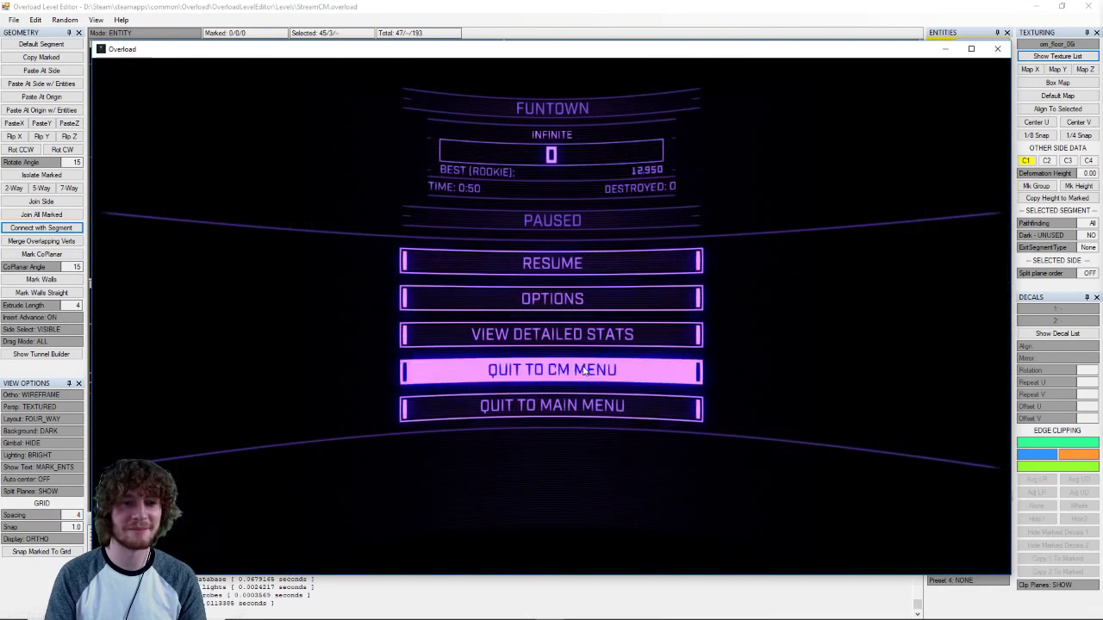
click(551, 374)
click(575, 310)
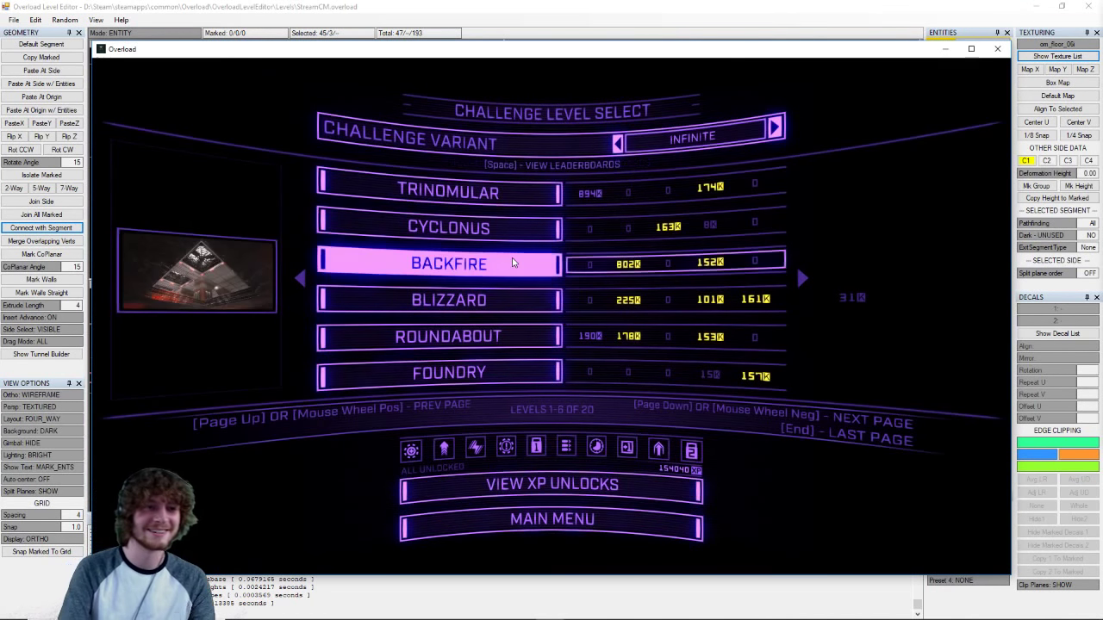
- Start the custom NEWCHUNGLE level in Challenge Mode with the Infinite variant on Rookie difficulty
scroll(500, 340, down, 1)
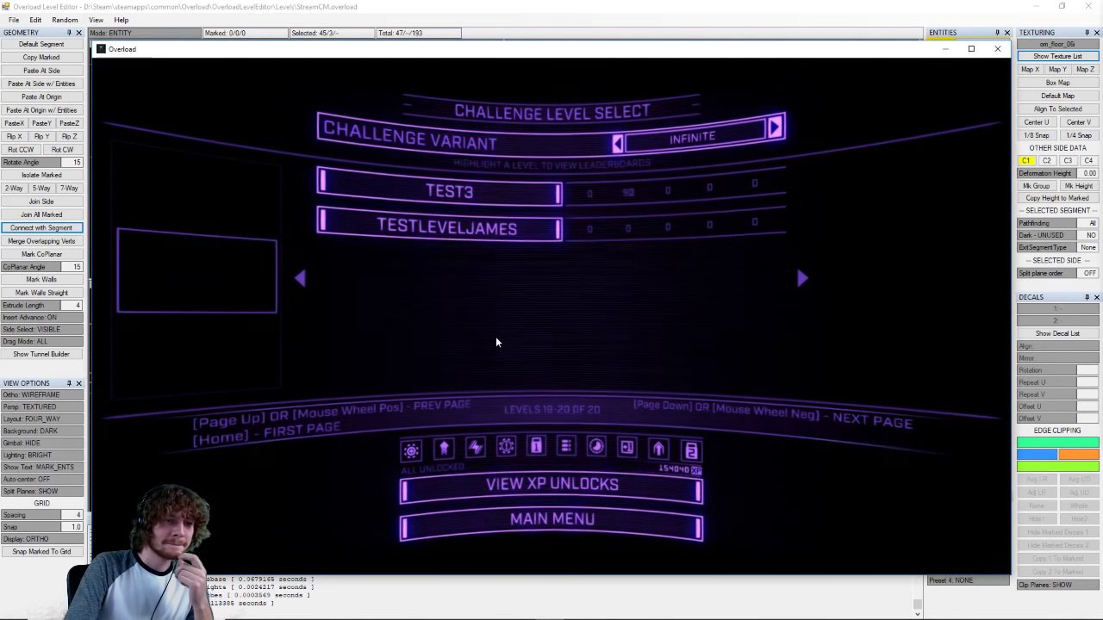
scroll(496, 340, up, 1)
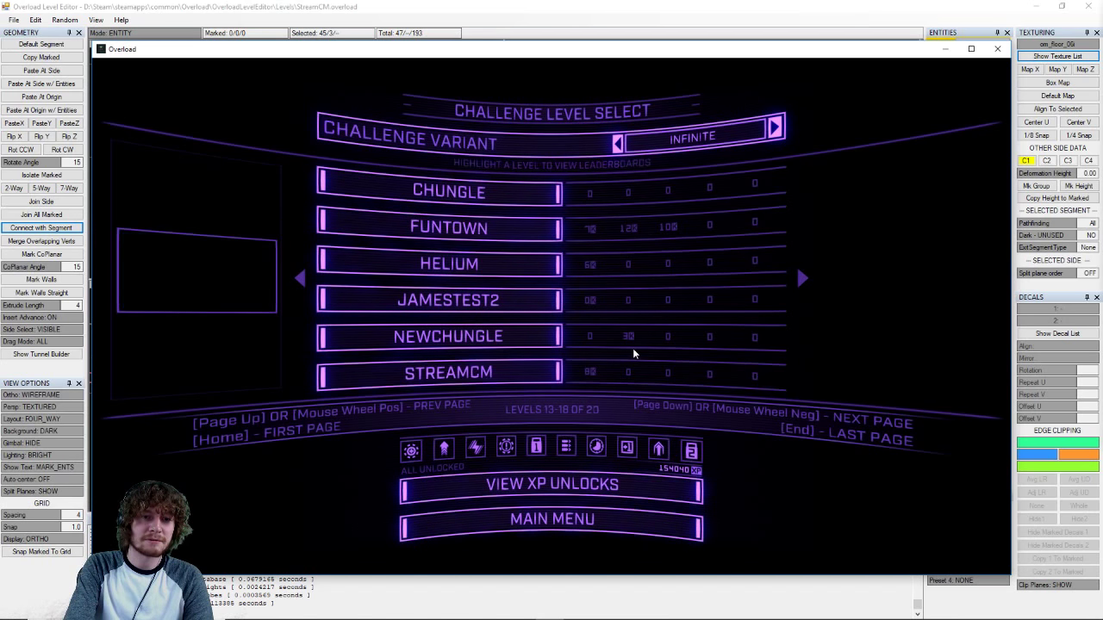
scroll(634, 349, down, 1)
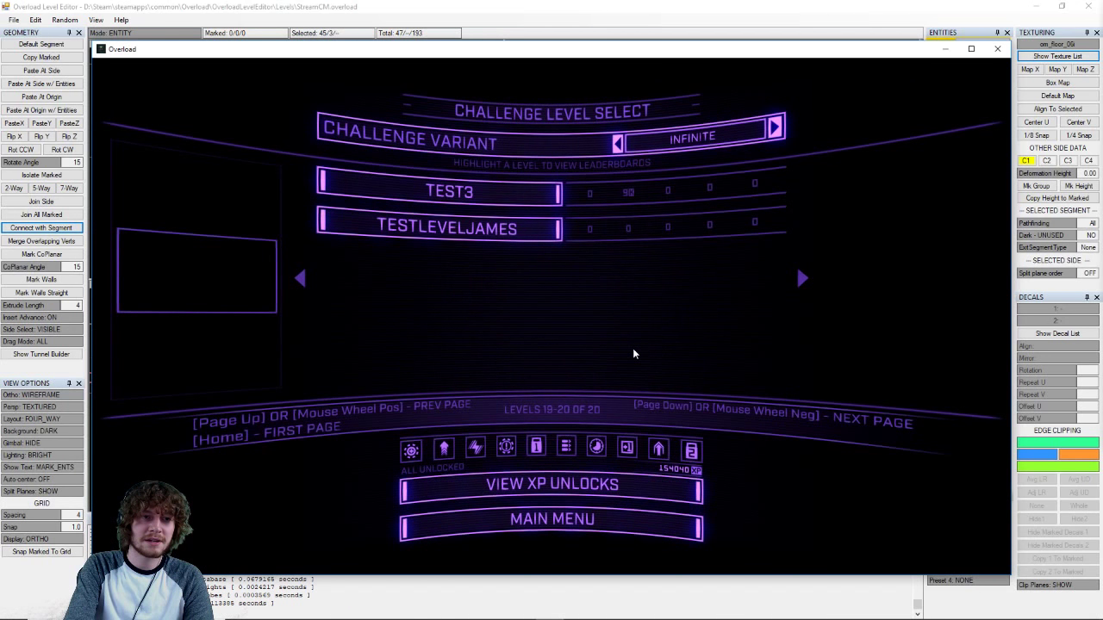
scroll(629, 353, up, 1)
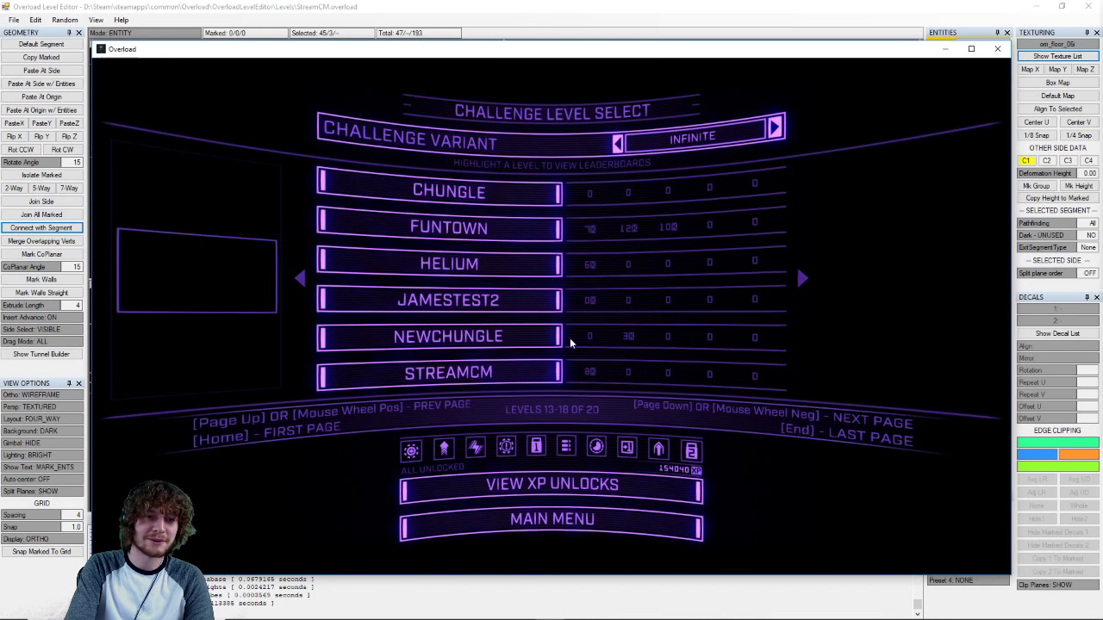
click(546, 341)
click(569, 286)
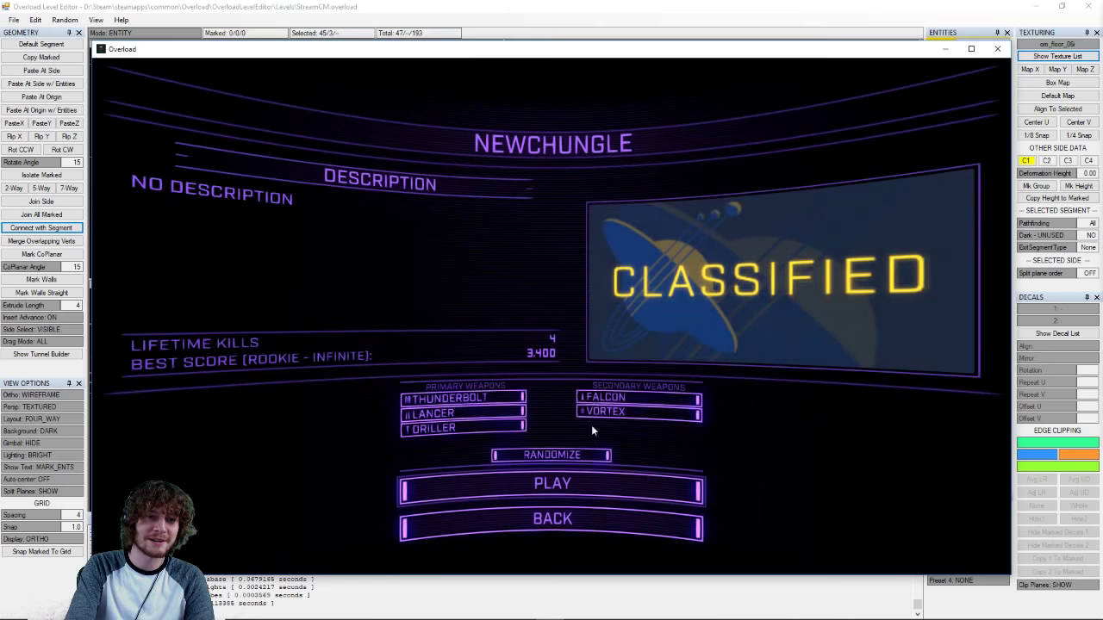
click(585, 485)
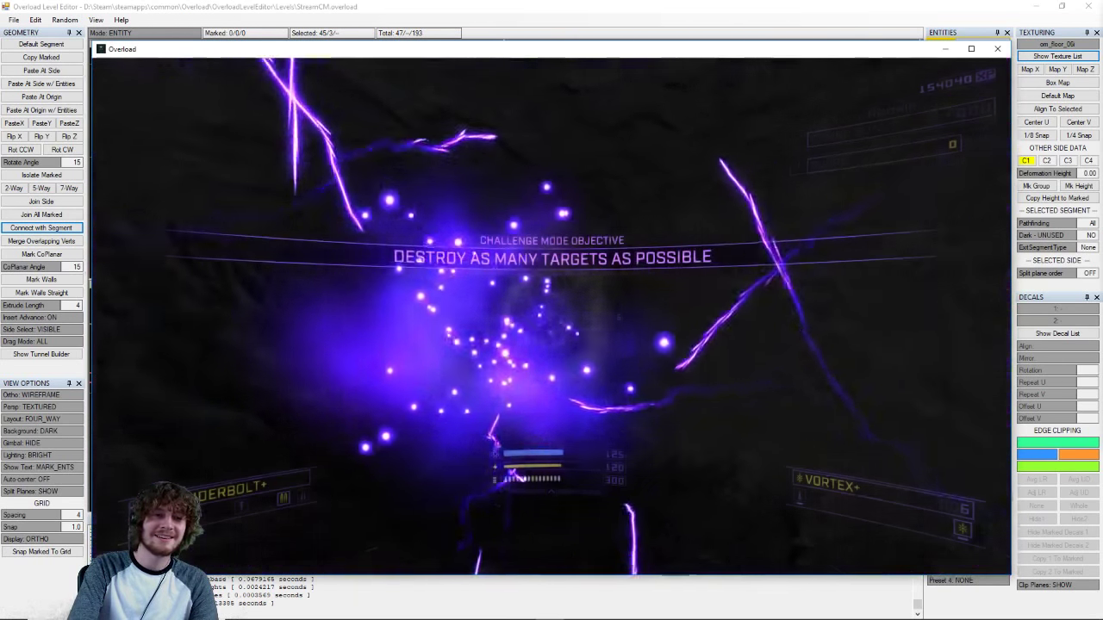
- Fly from the NEWCHUNGLE start point into the dark rock cave tunnels and look for a way through
key(w)
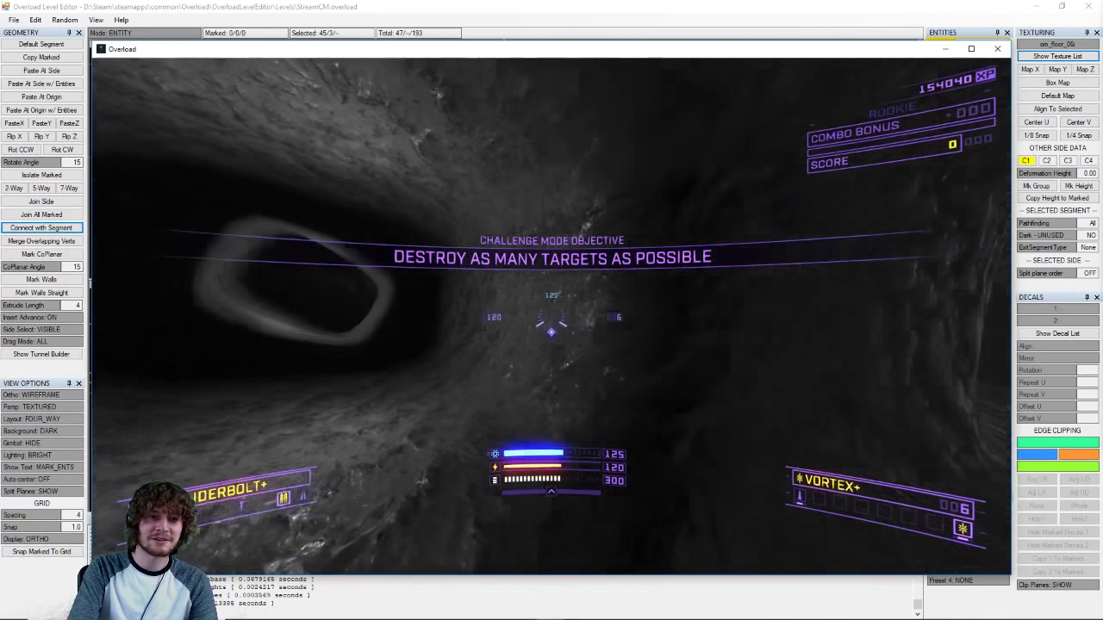
key(w)
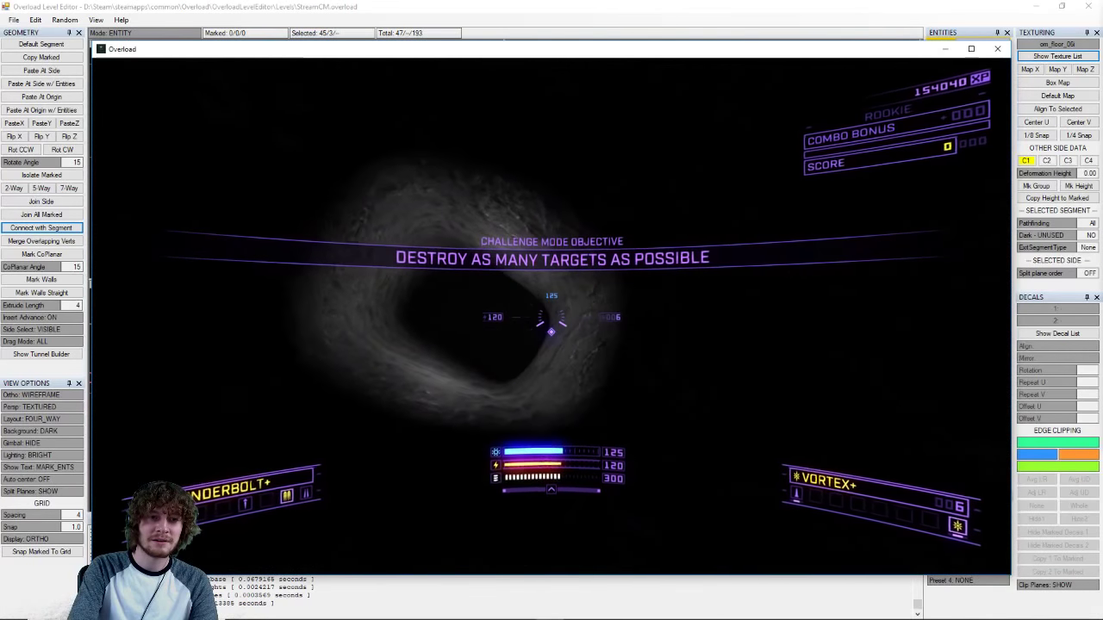
key(w)
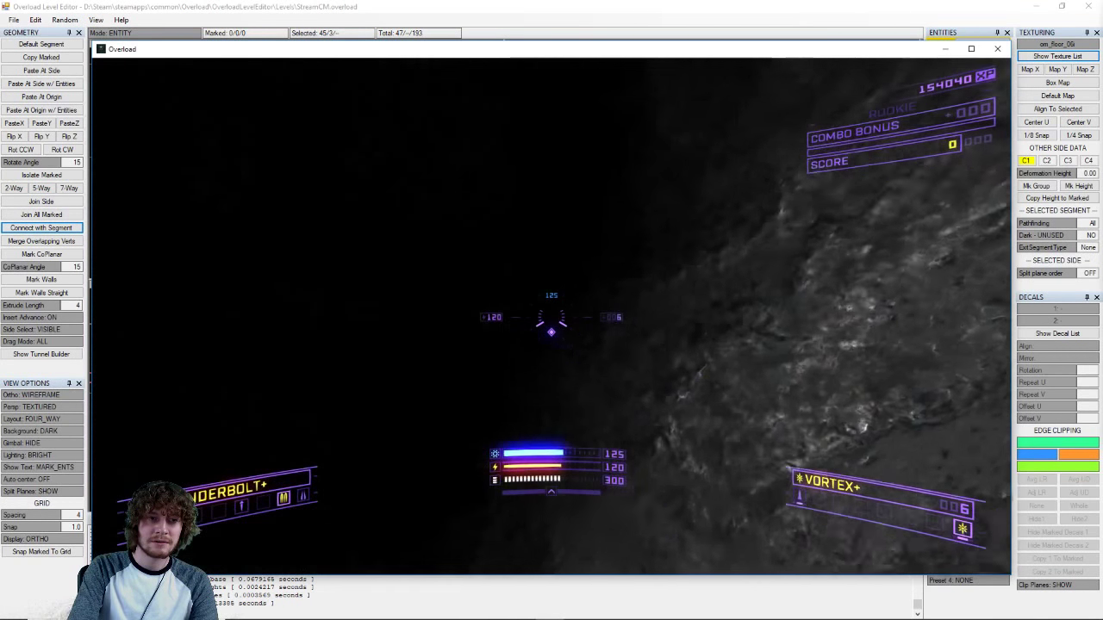
key(f)
key(w)
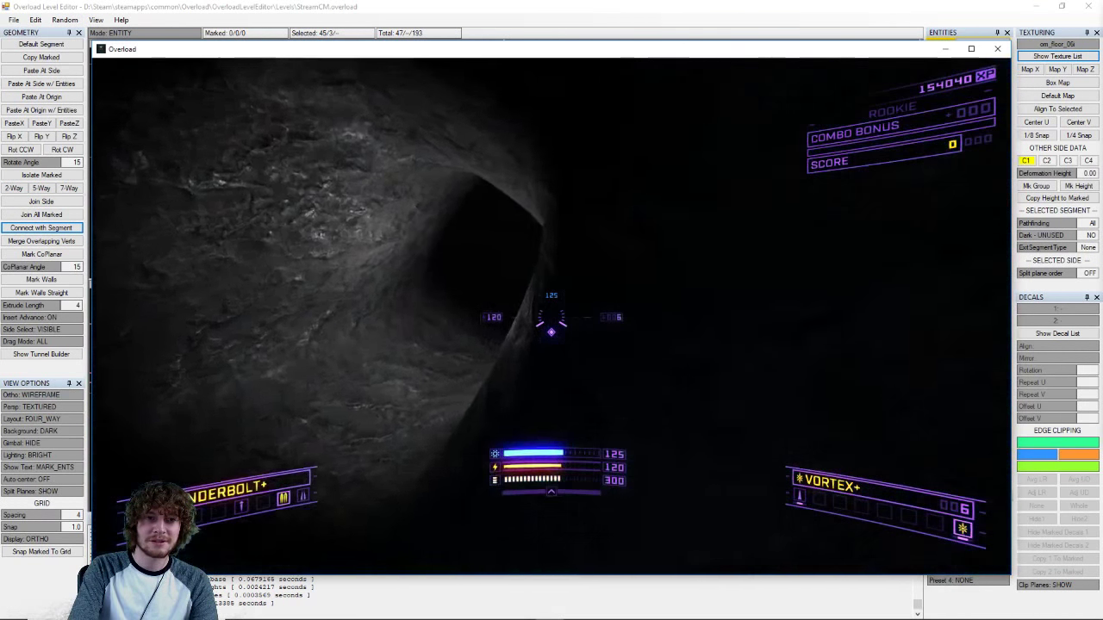
key(w)
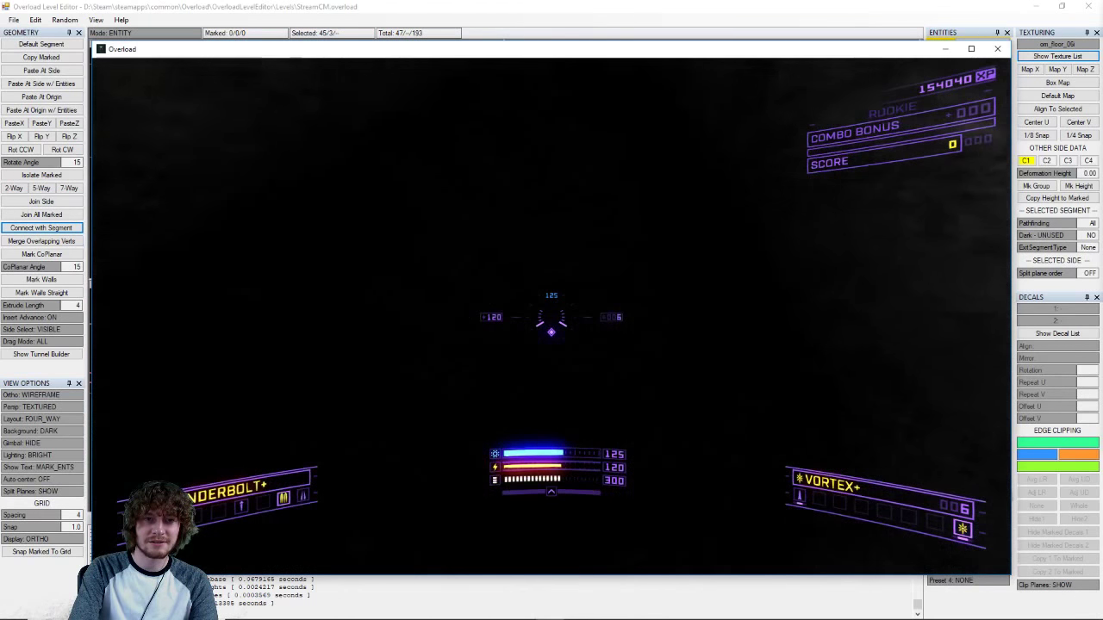
- Light the NEWCHUNGLE cave with a flare and boost on through the unlit passage to the square tunnel opening
key(f)
key(w)
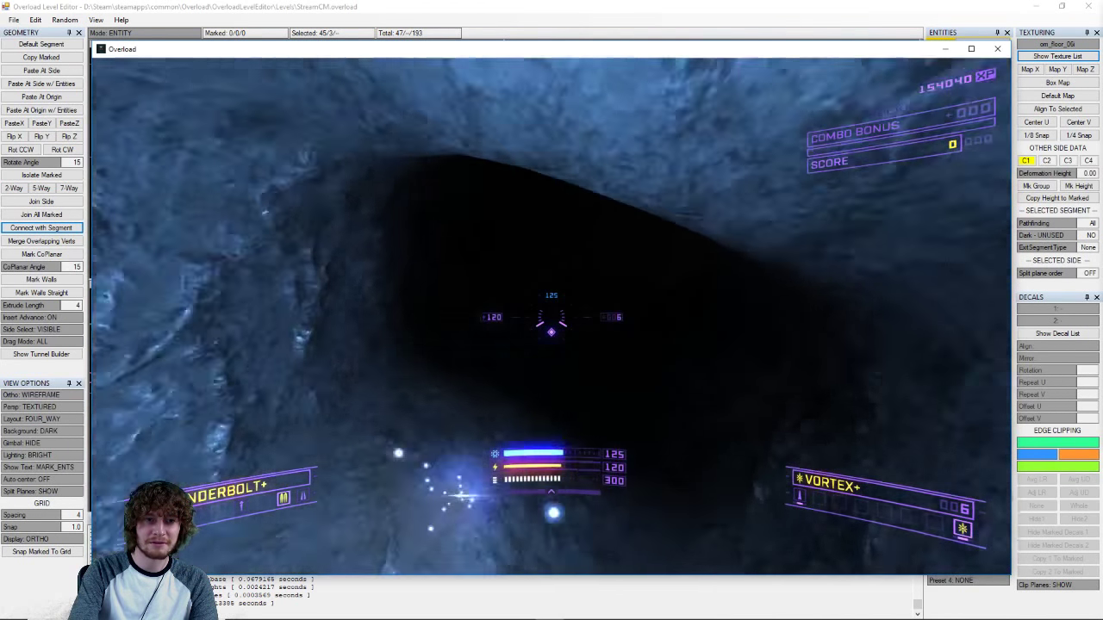
key(w)
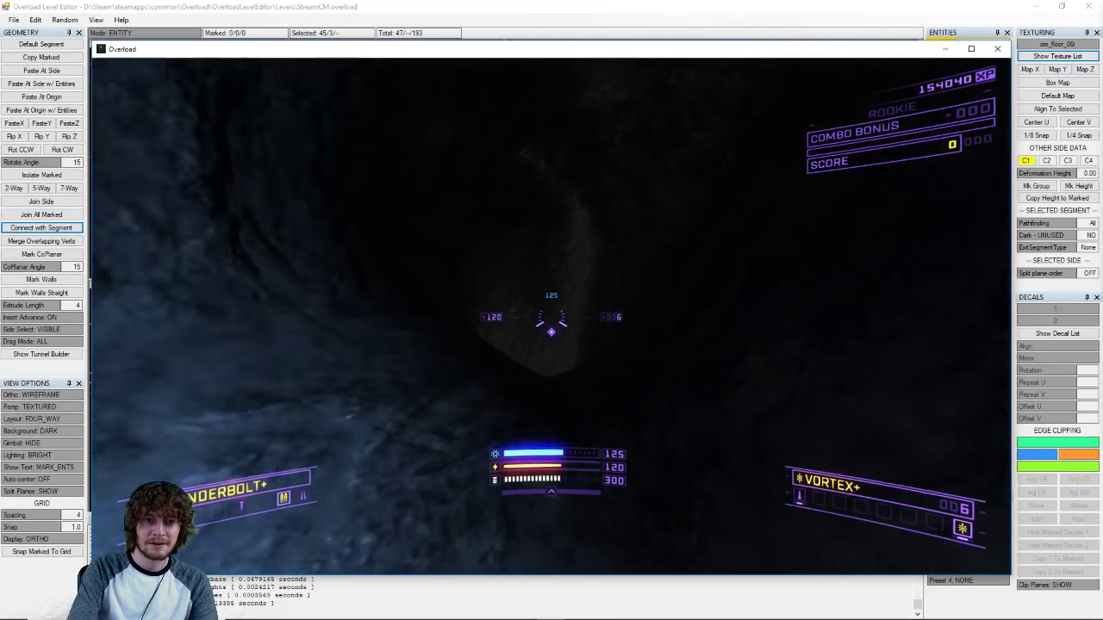
key(w)
key(shift)
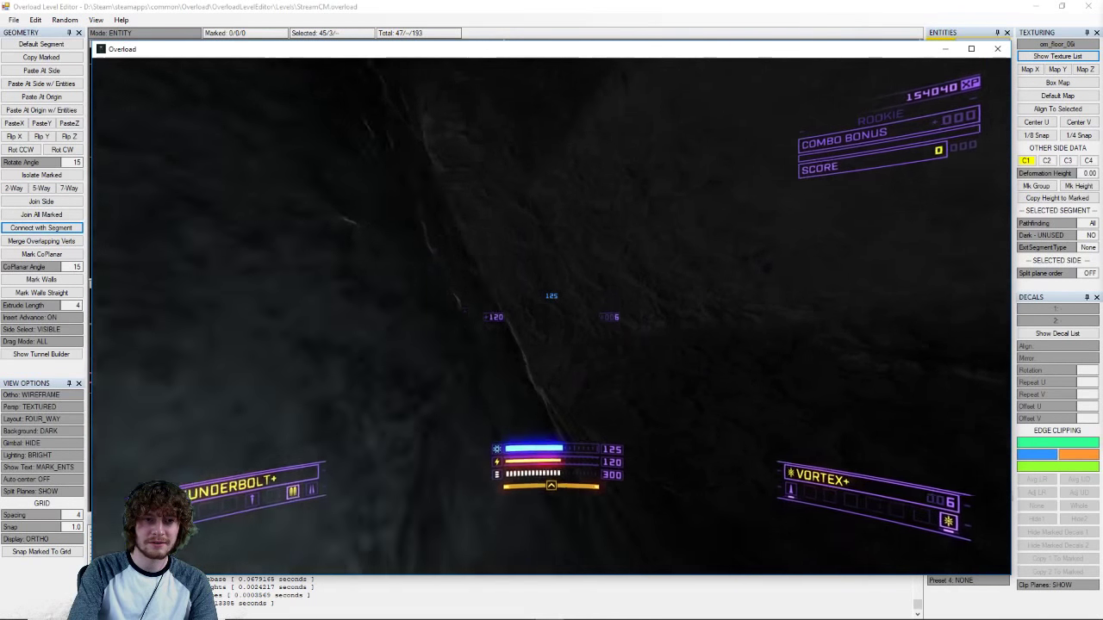
key(w)
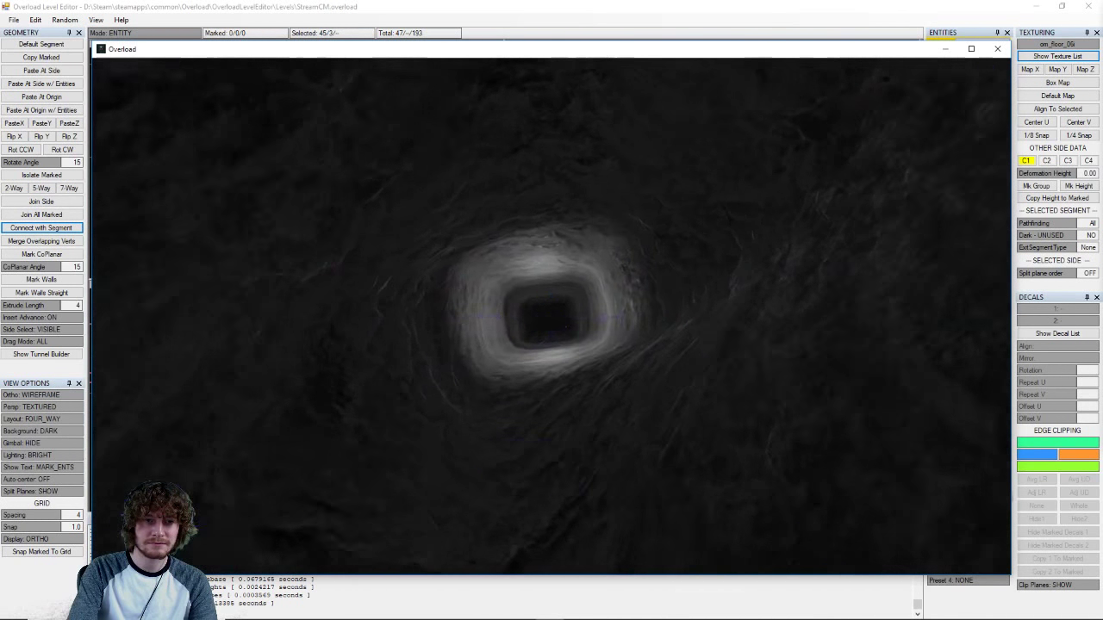
key(s)
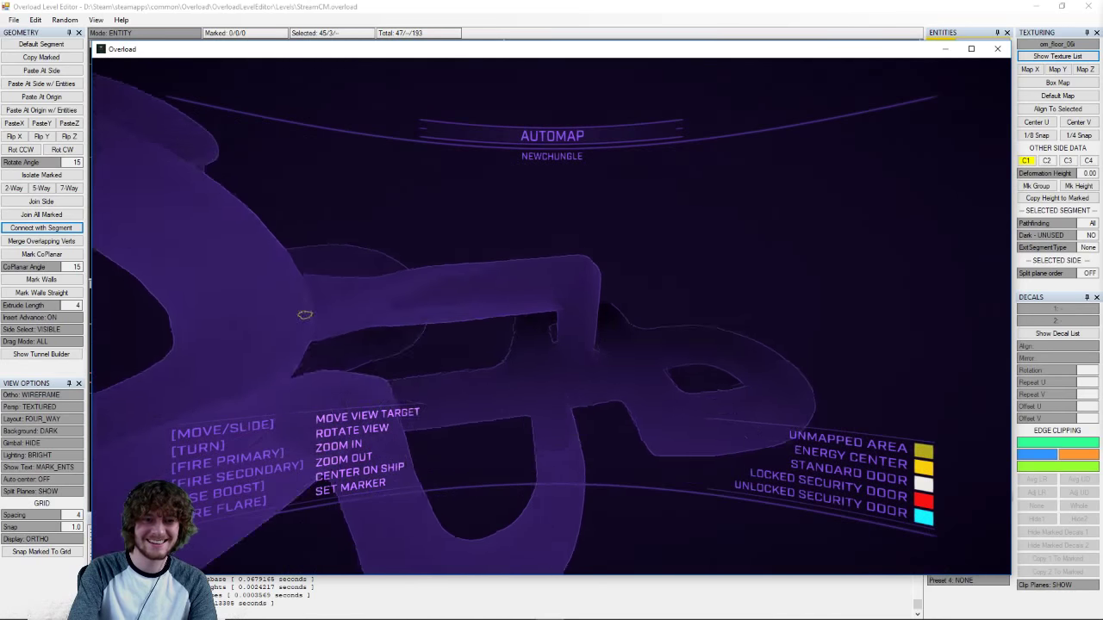
- Leave the NEWCHUNGLE automap, pause the level and quit to the Challenge Mode menu
key(Tab)
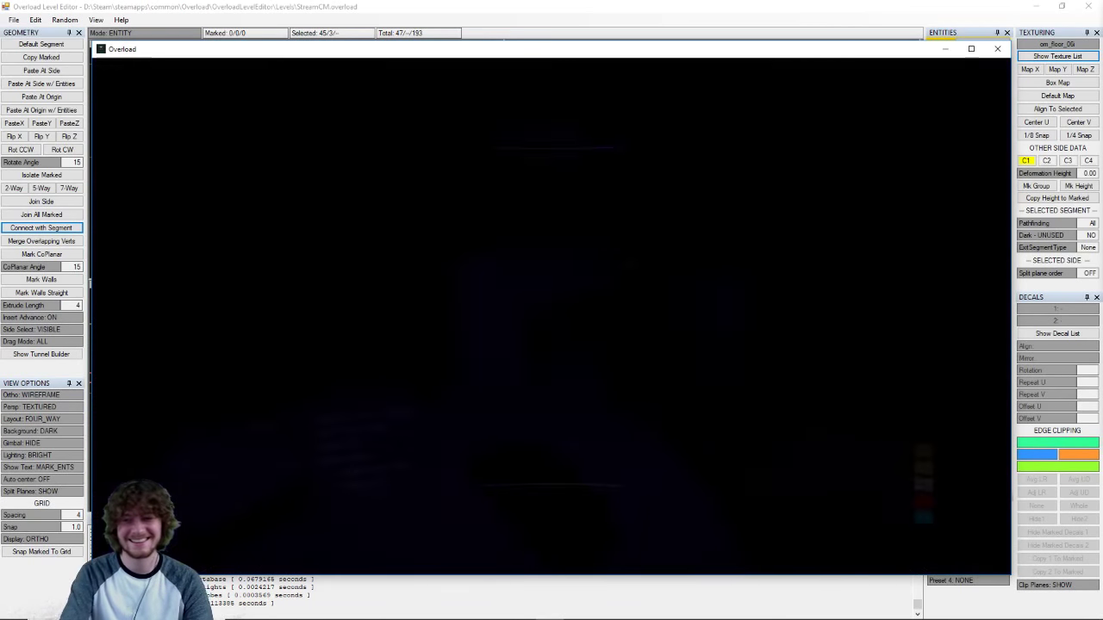
key(Escape)
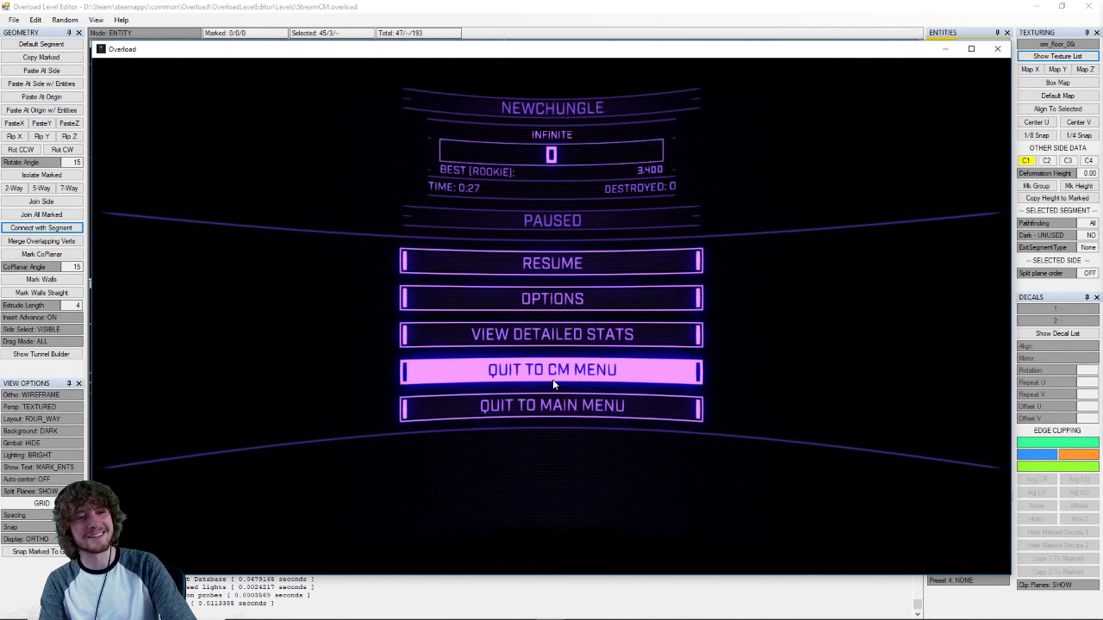
click(552, 377)
click(560, 317)
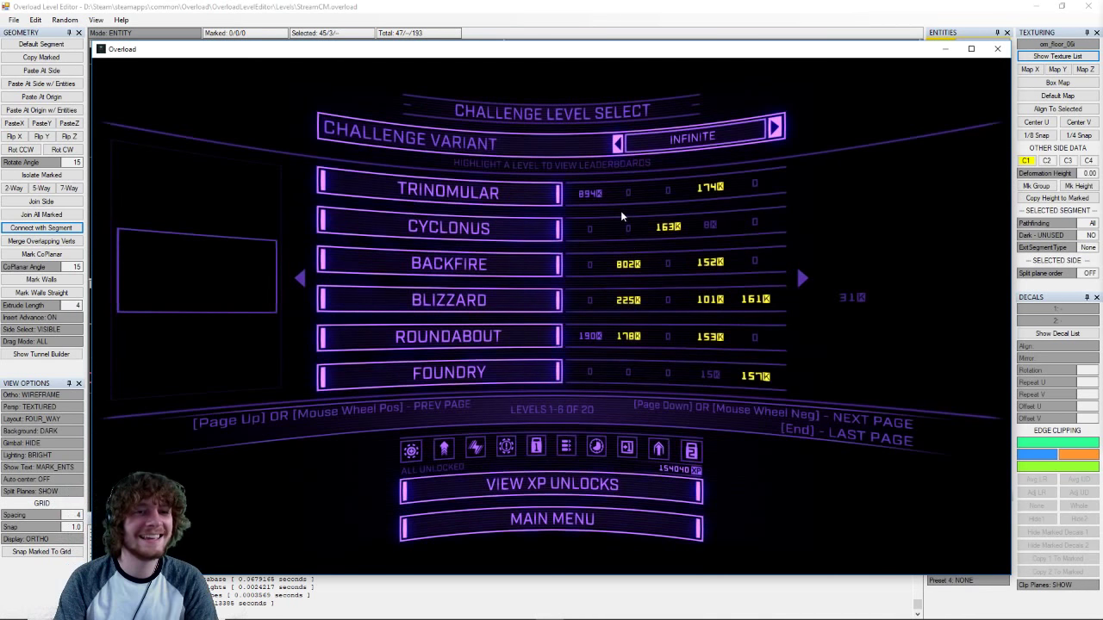
- Look through the challenge level list, return to the main menu and quit the game
scroll(783, 273, down, 1)
scroll(783, 273, down, 1)
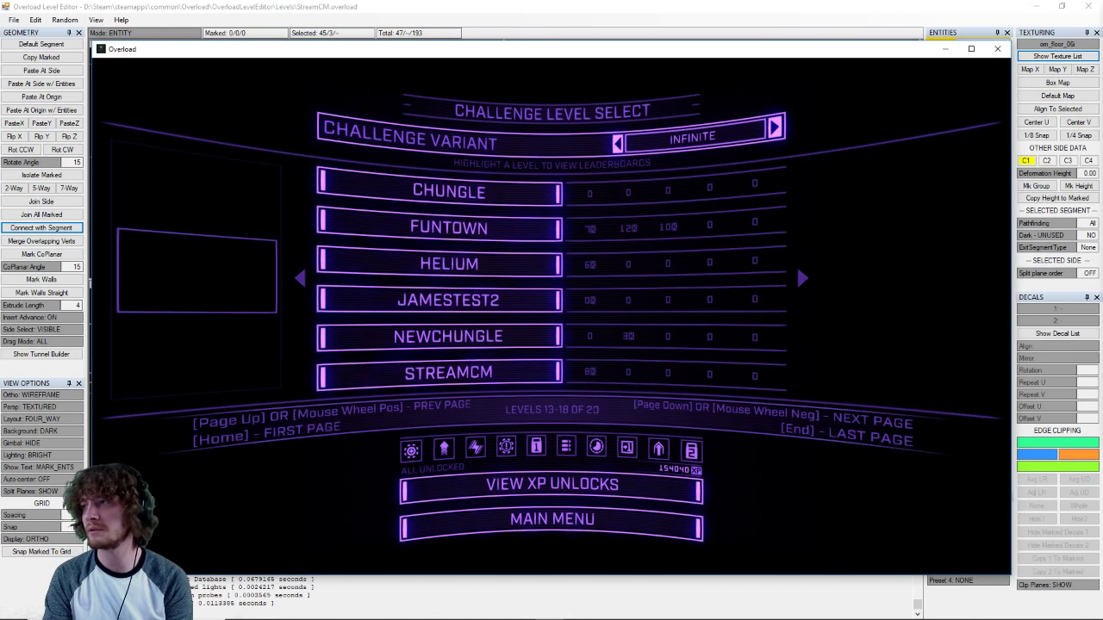
key(Home)
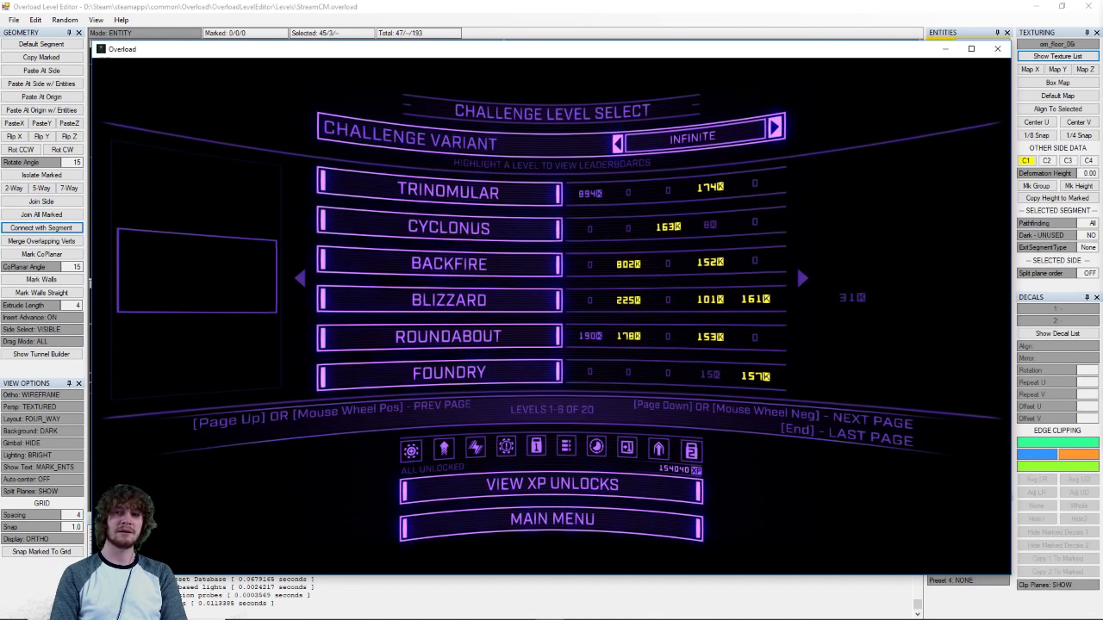
click(646, 520)
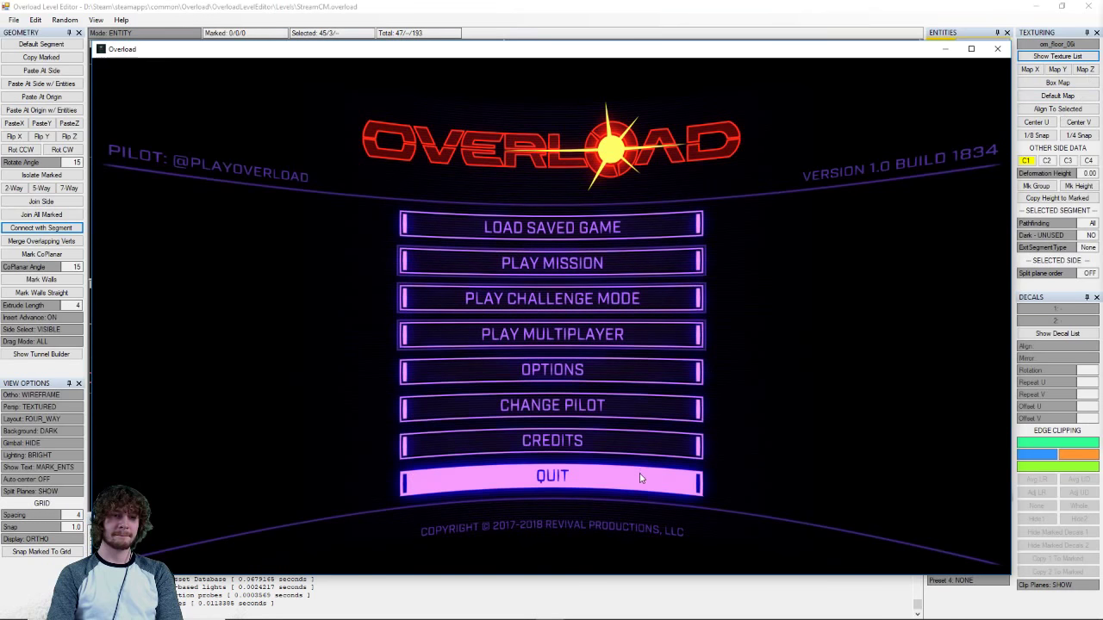
click(648, 479)
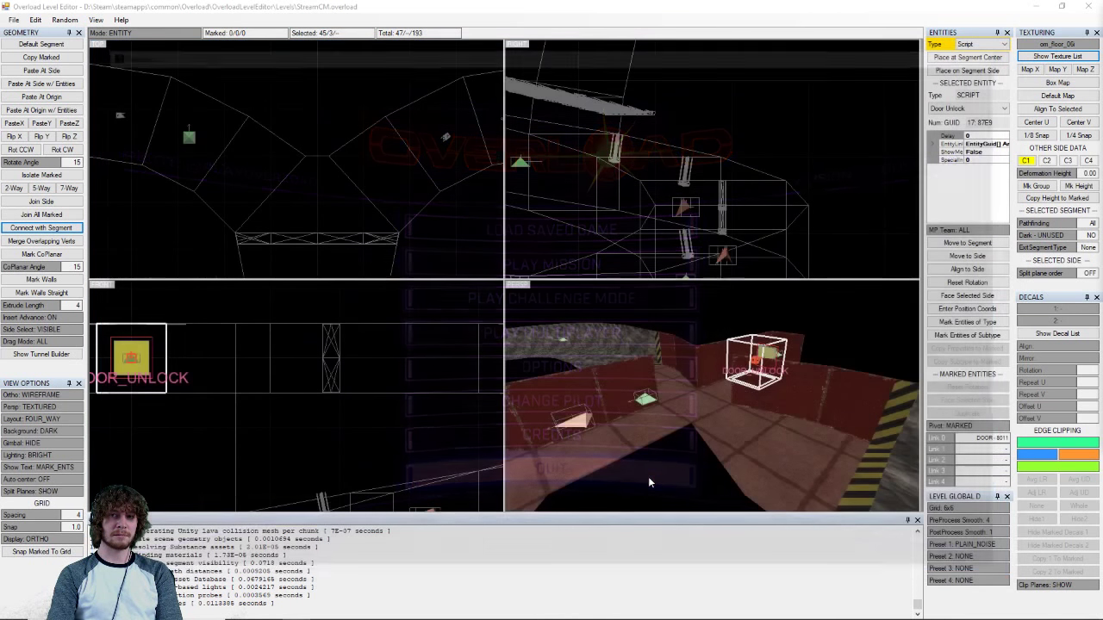
- In Overload Level Editor, frame the whole StreamCM level layout in the perspective and top views
scroll(686, 413, down, 5)
right_drag(686, 411, 735, 466)
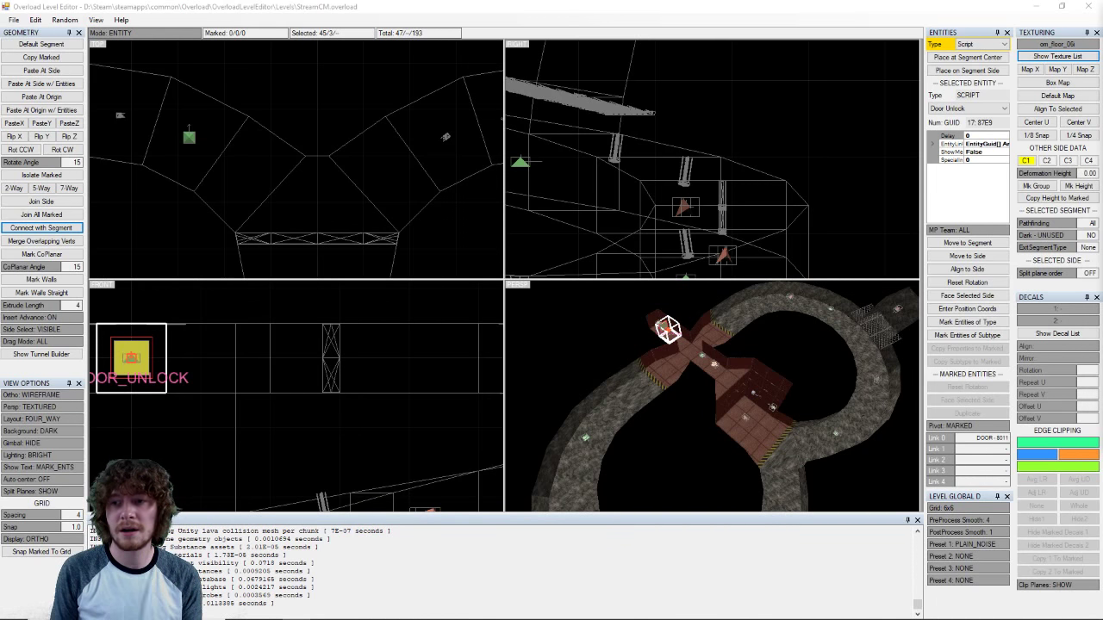
scroll(343, 189, down, 5)
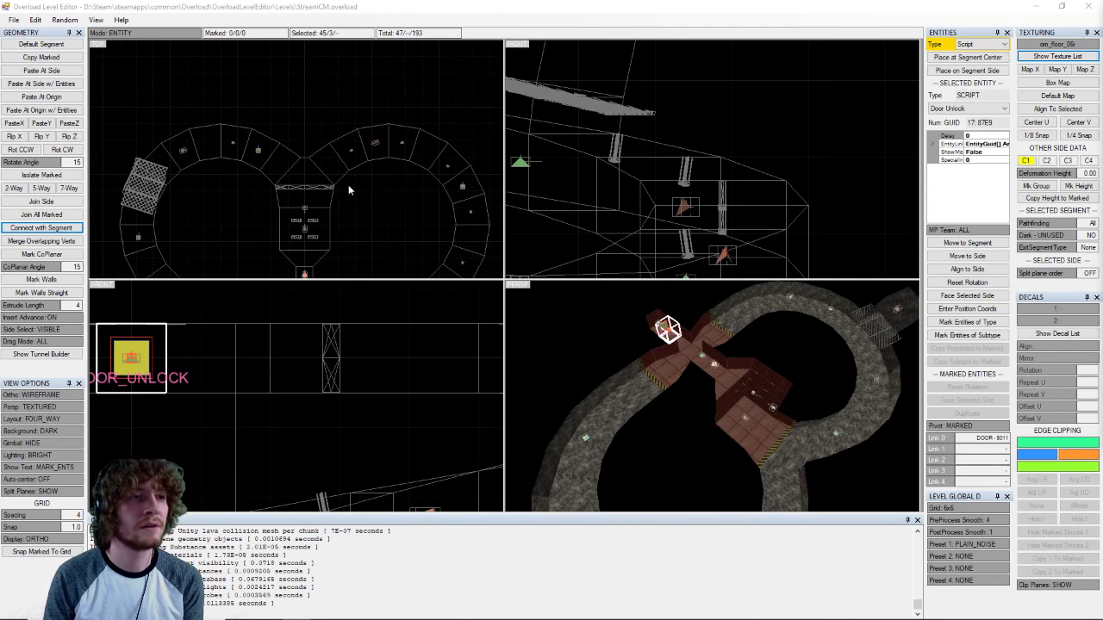
middle_drag(352, 209, 358, 176)
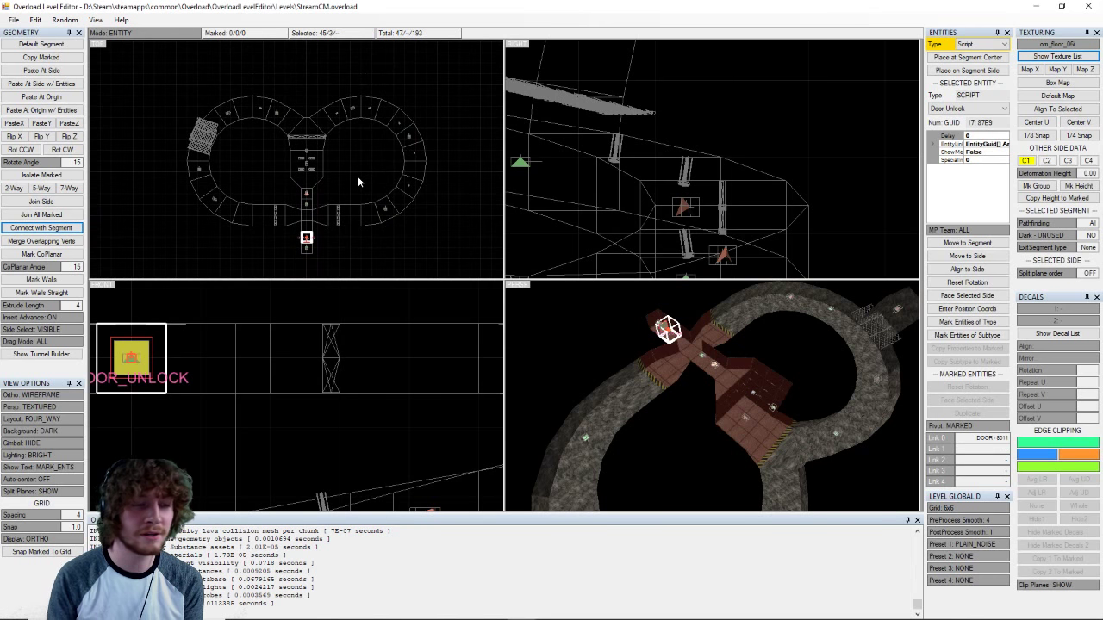